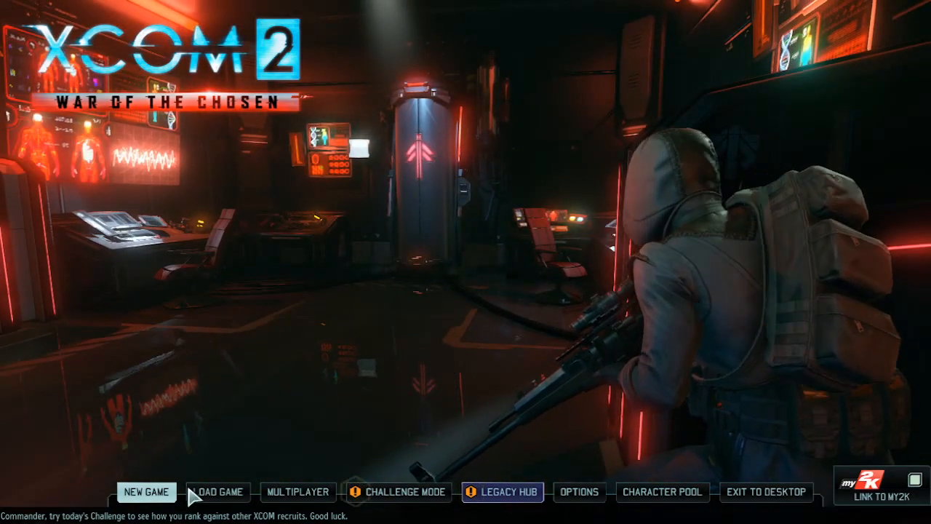
# Step: Open the game options and lower the master, voice, sound effect, music and VOIP volumes to about one third
pyautogui.click(218, 495)
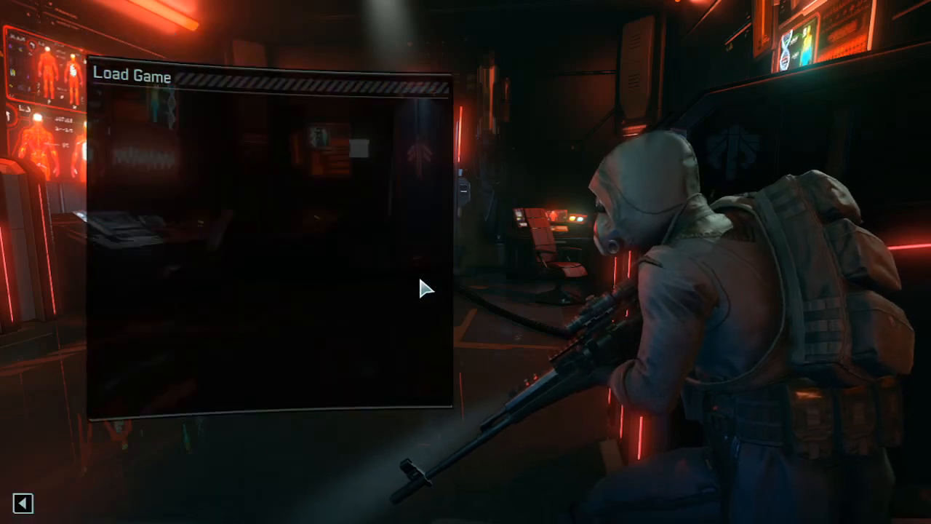
pyautogui.click(23, 503)
pyautogui.click(577, 492)
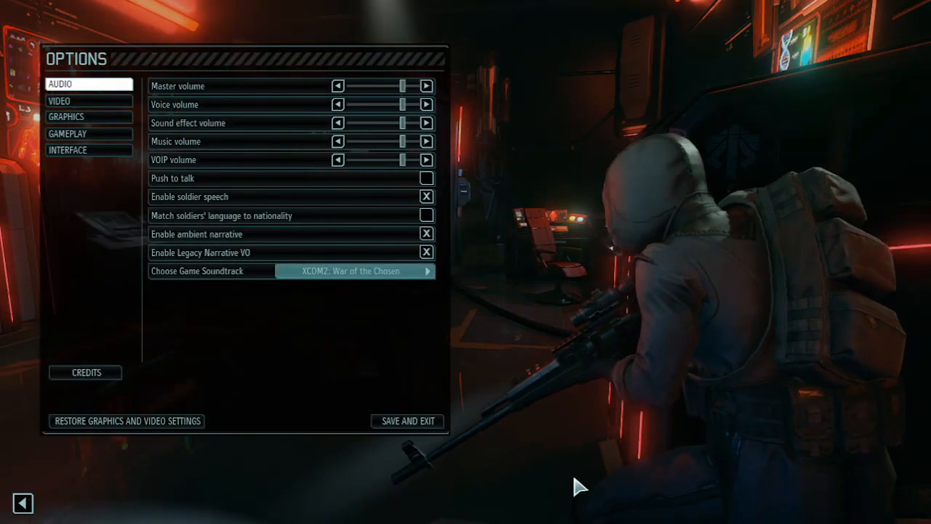
pyautogui.click(374, 88)
pyautogui.click(370, 105)
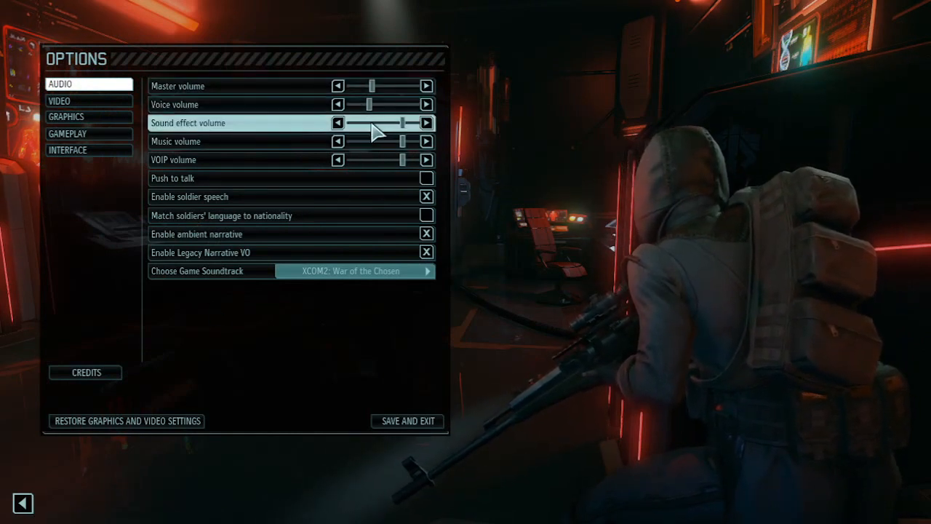
pyautogui.click(371, 123)
pyautogui.click(372, 142)
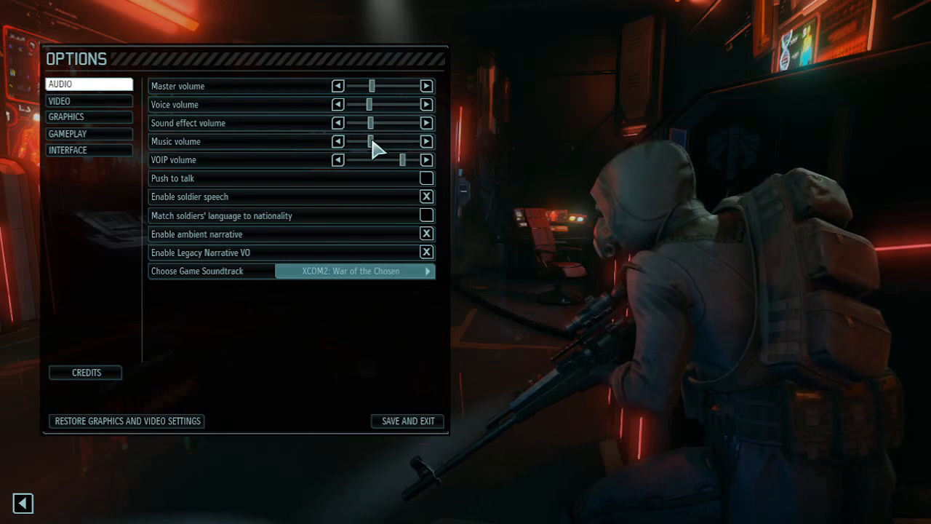
pyautogui.click(371, 160)
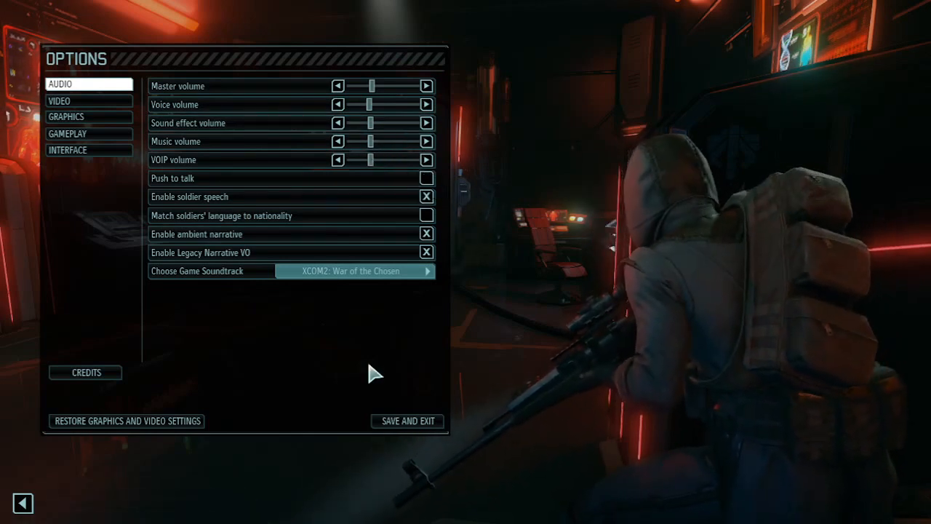
# Step: Set the graphics preset to High
pyautogui.click(76, 101)
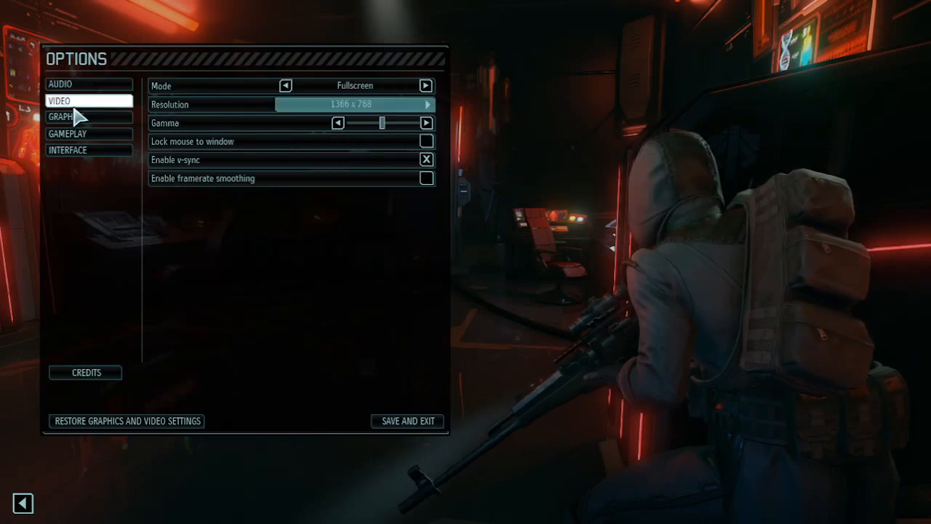
pyautogui.click(78, 116)
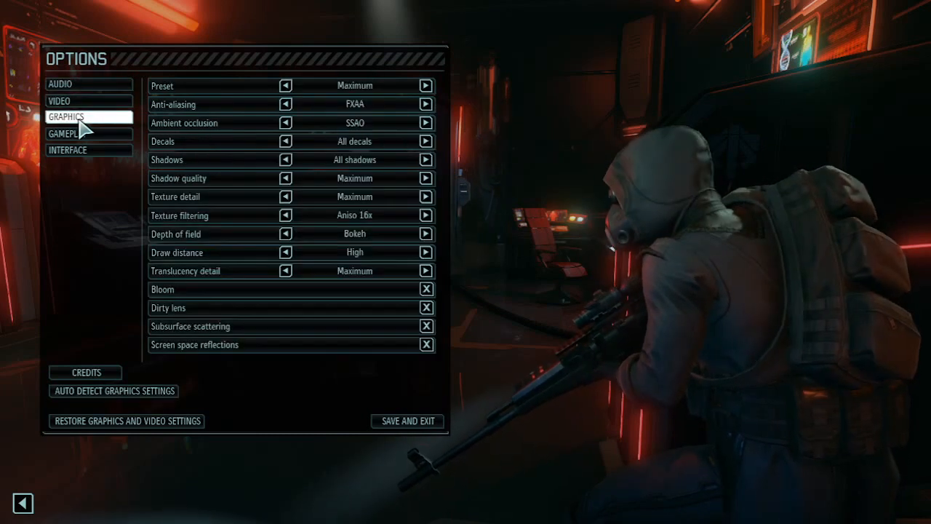
pyautogui.click(285, 86)
pyautogui.click(285, 86)
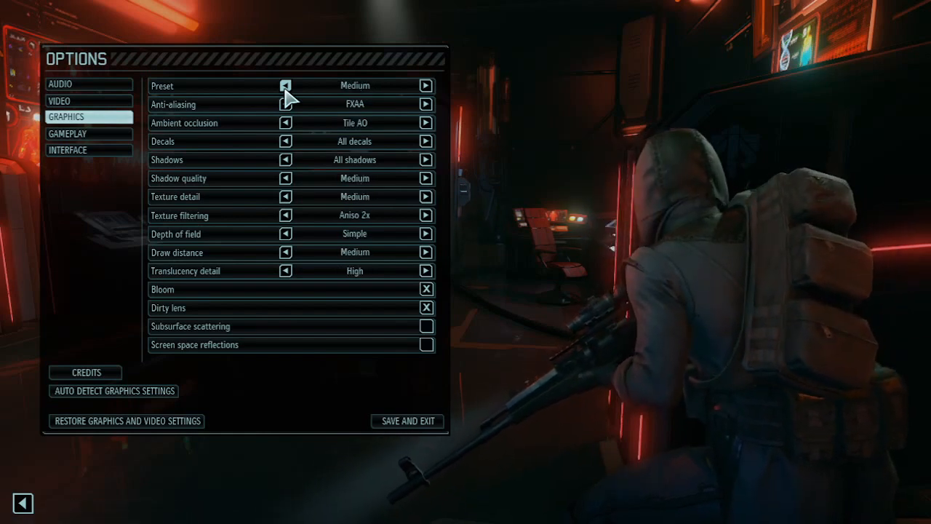
pyautogui.click(426, 86)
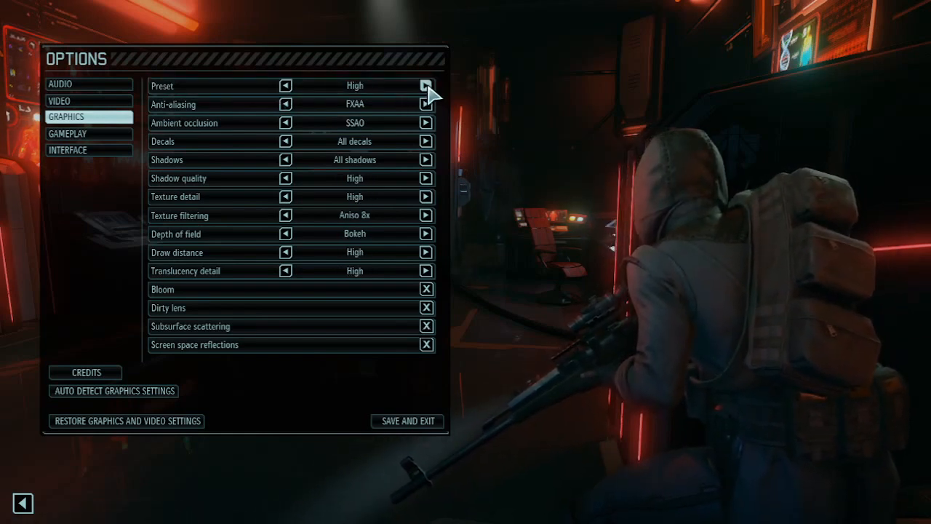
# Step: Set shadow quality, texture detail and translucency detail to Low, and draw distance to Medium
pyautogui.click(285, 180)
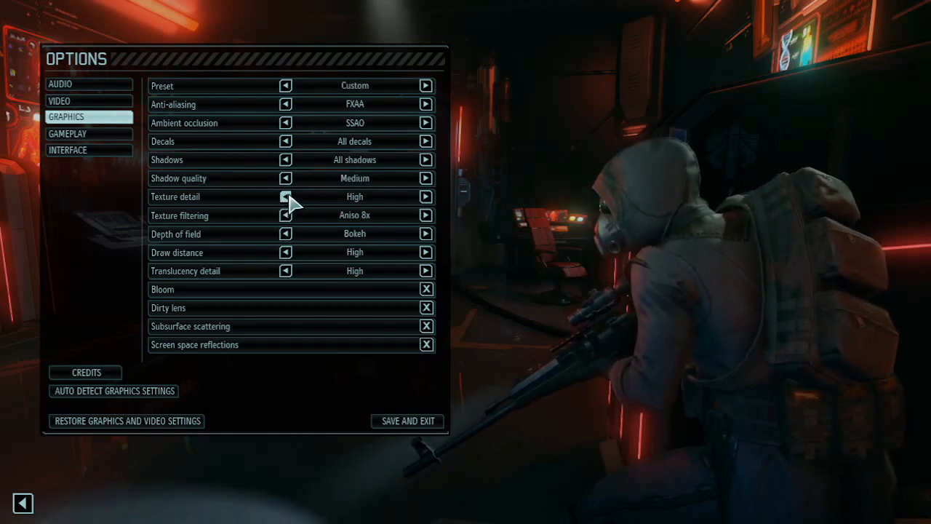
pyautogui.click(285, 197)
pyautogui.click(285, 196)
pyautogui.click(285, 179)
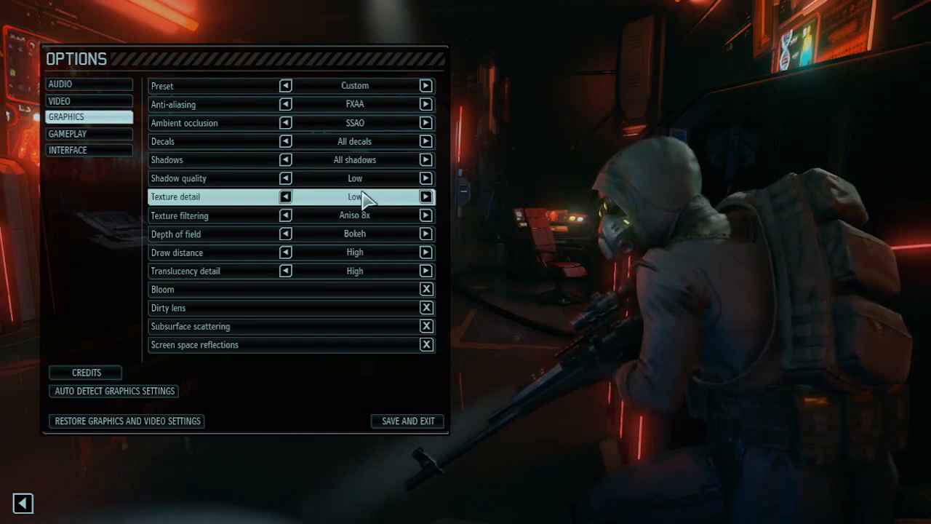
pyautogui.click(283, 253)
pyautogui.click(286, 271)
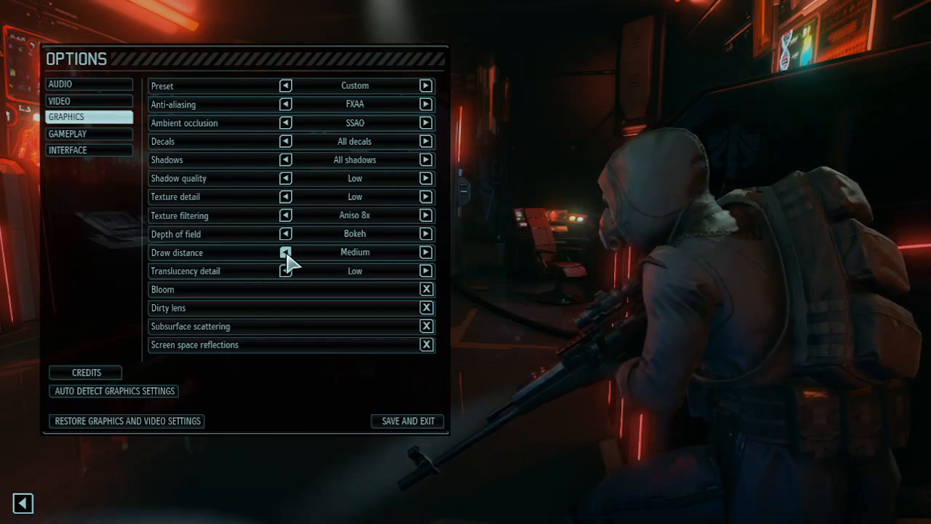
# Step: Turn off the action cam, enable zip mode and target preview, and raise the Anarchy's Children likelihood by one notch
pyautogui.click(91, 134)
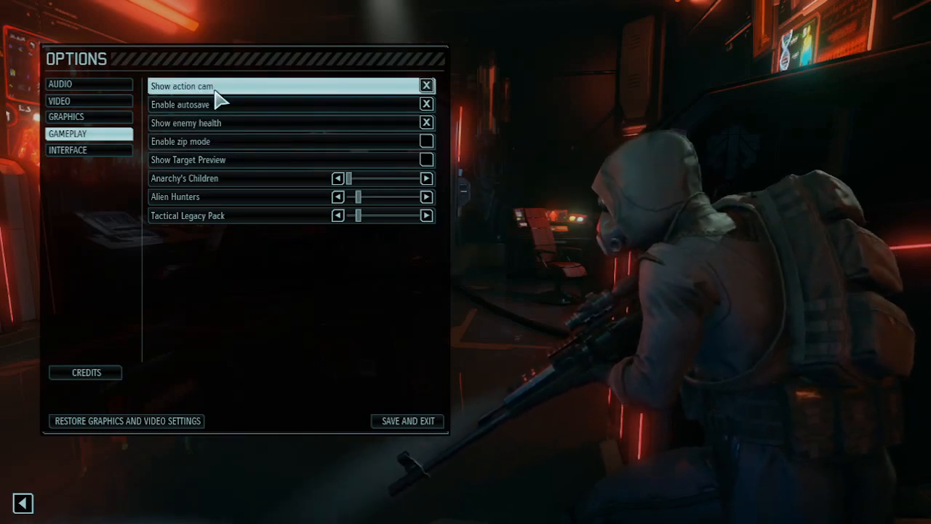
pyautogui.click(427, 85)
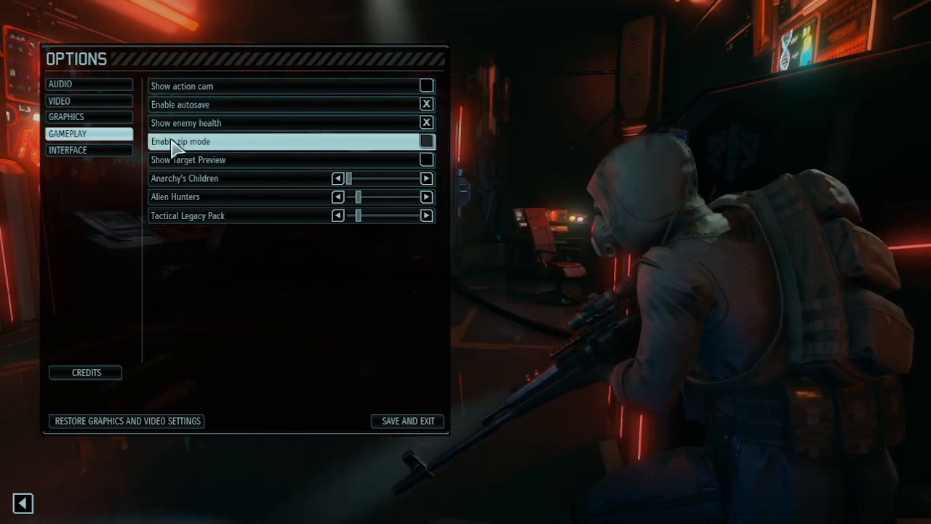
pyautogui.click(427, 142)
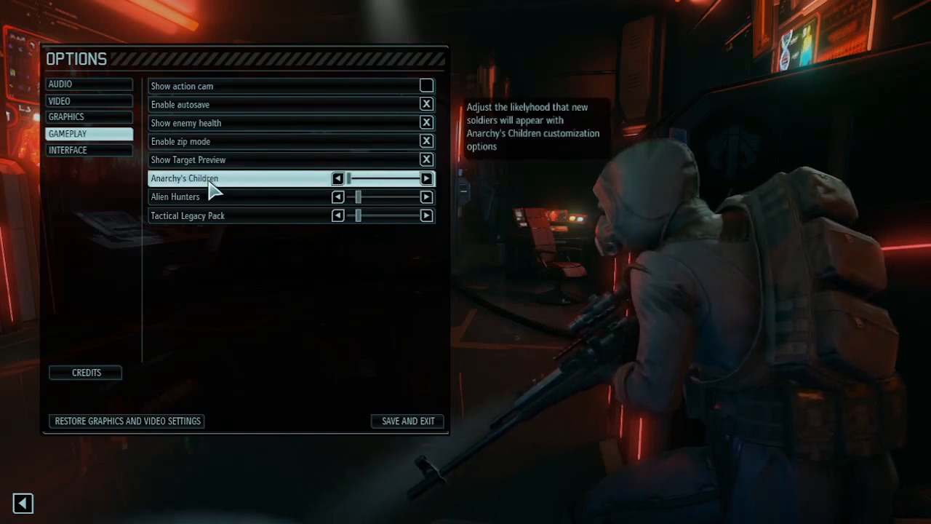
pyautogui.click(426, 179)
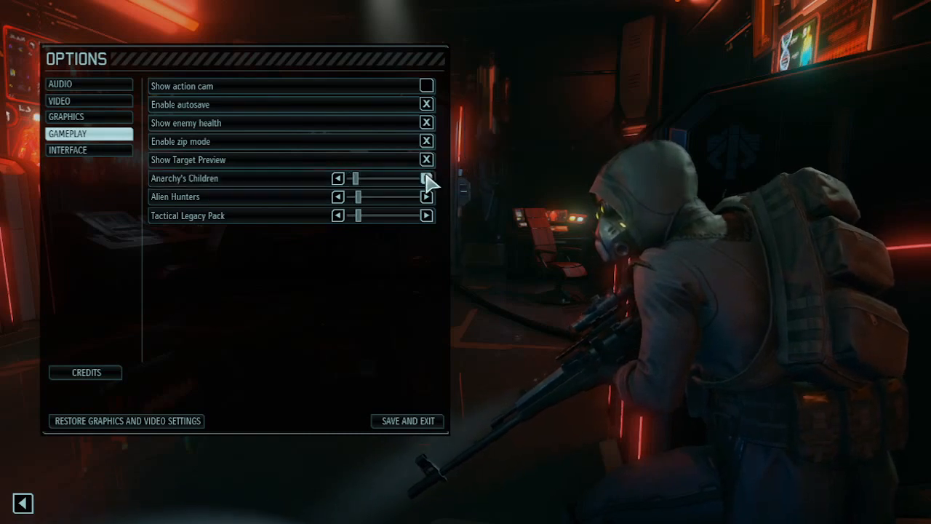
# Step: Enable subtitles in the interface options
pyautogui.click(89, 151)
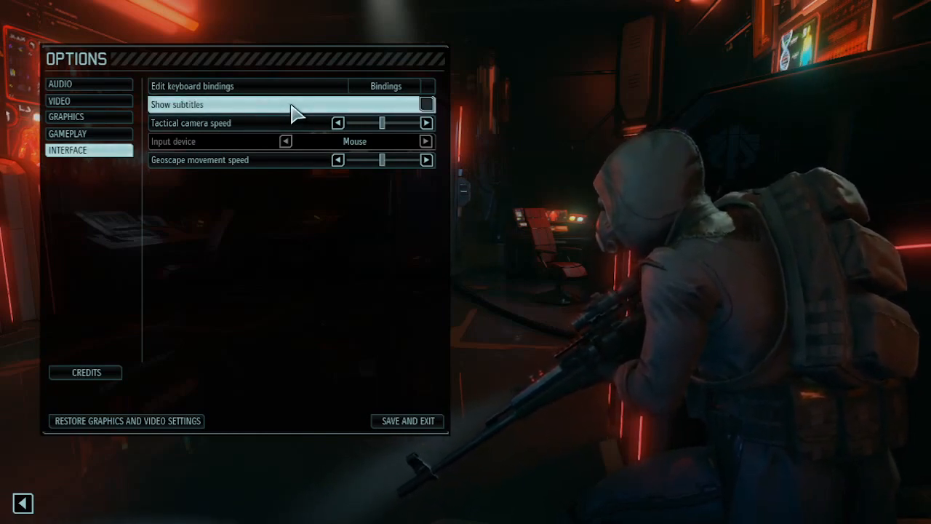
pyautogui.click(427, 105)
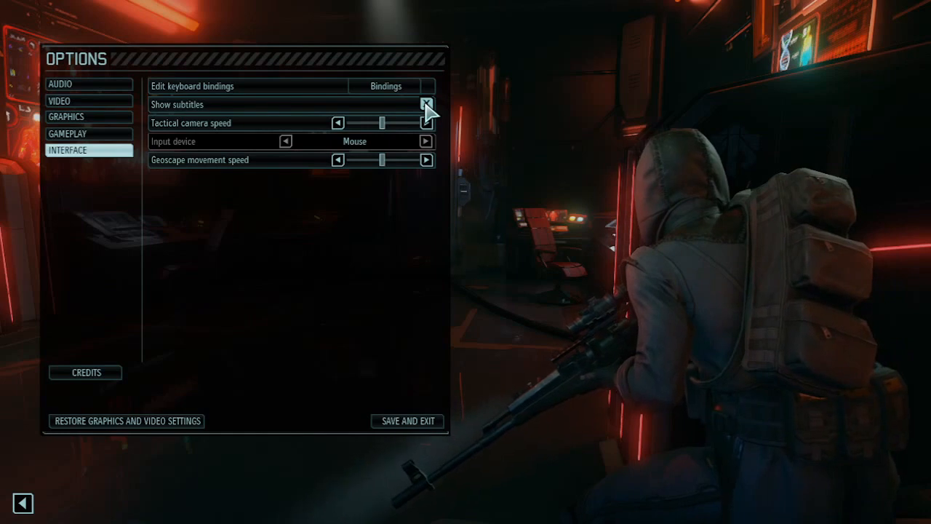
# Step: Disable Legacy Narrative VO in the audio options, leaving the master volume as already set
pyautogui.click(103, 86)
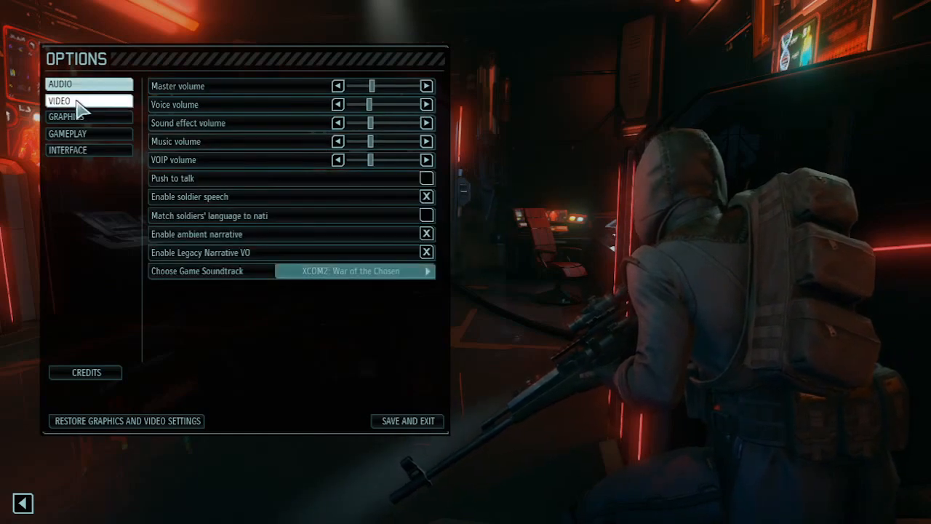
pyautogui.click(426, 86)
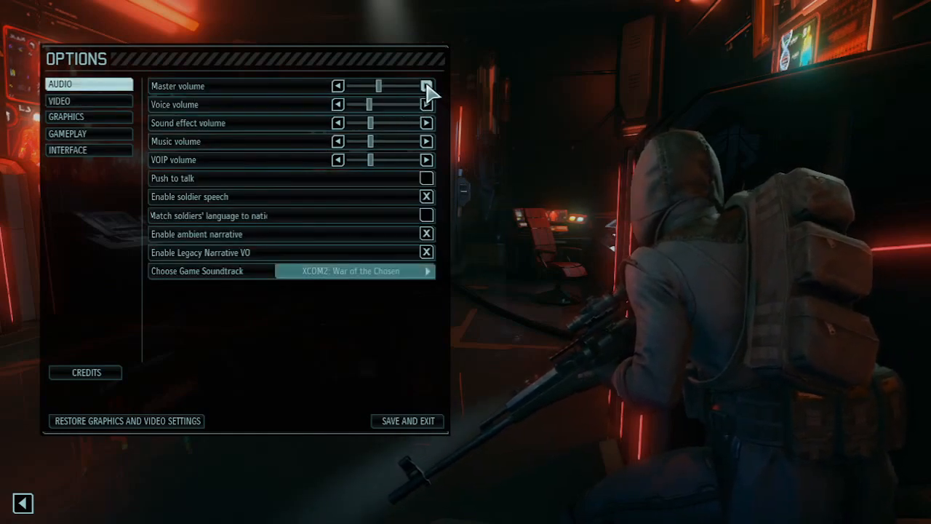
pyautogui.click(338, 86)
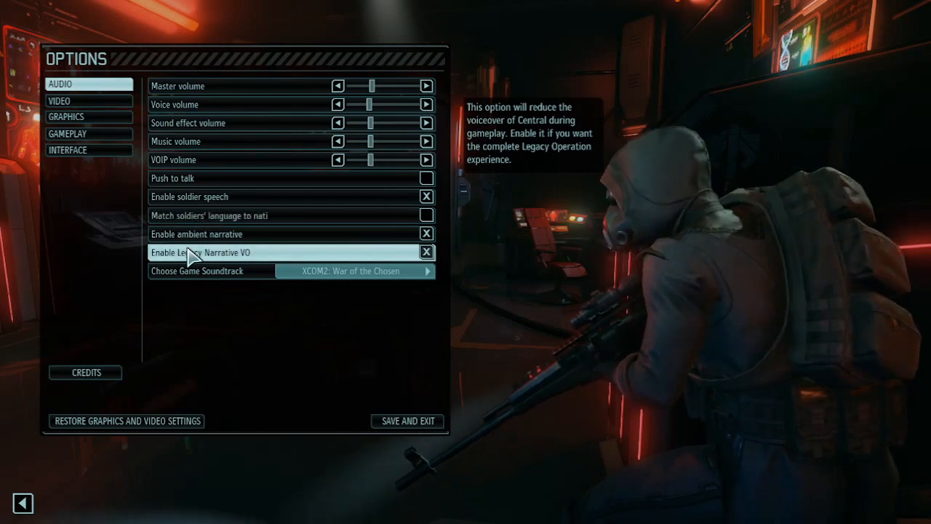
pyautogui.click(426, 252)
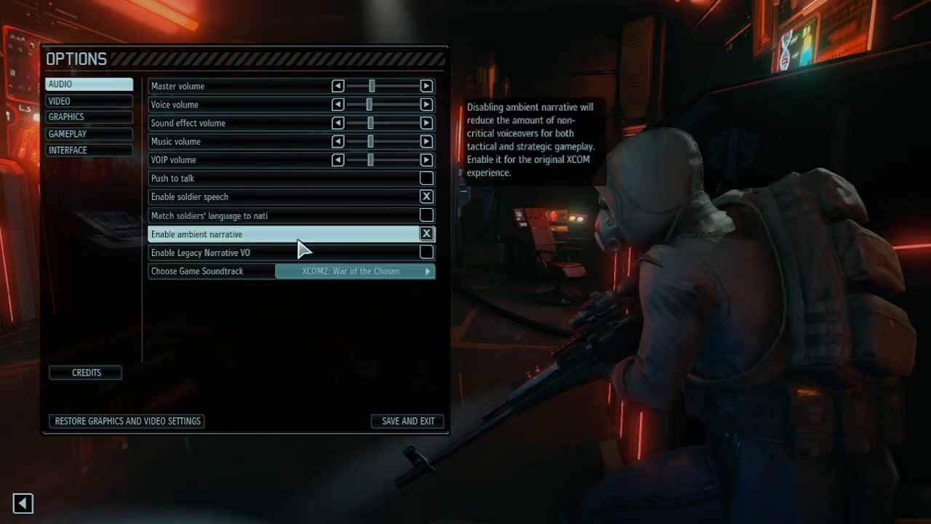
# Step: Try the XCOM UFO Defense game soundtrack and switch back to XCOM2: War of the Chosen
pyautogui.click(393, 272)
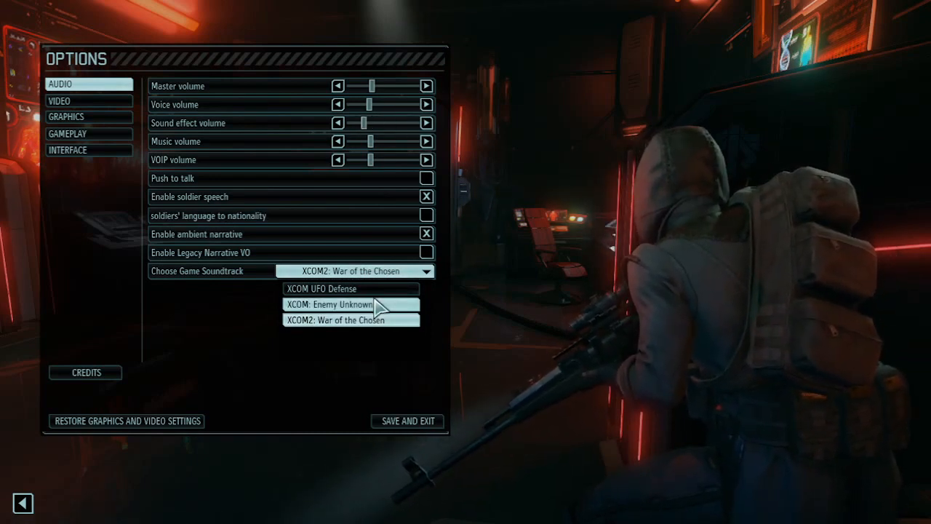
pyautogui.click(380, 289)
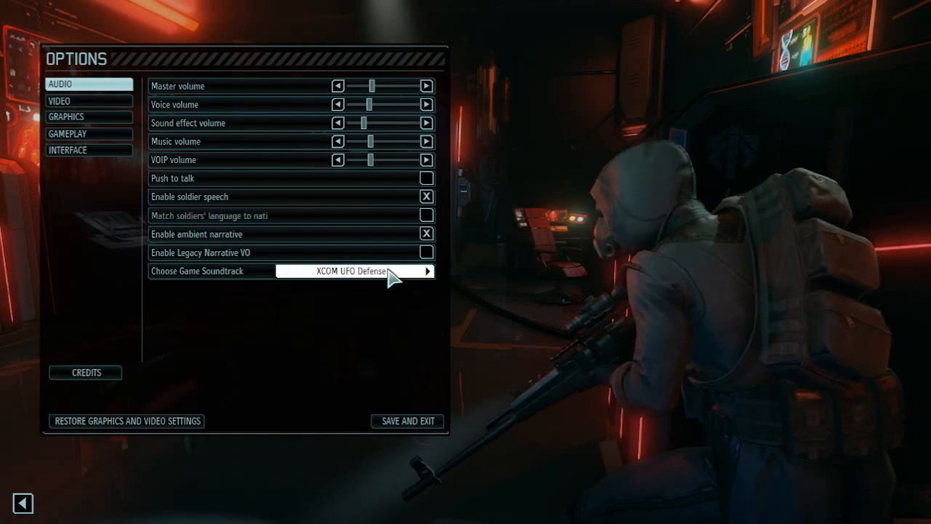
pyautogui.click(390, 275)
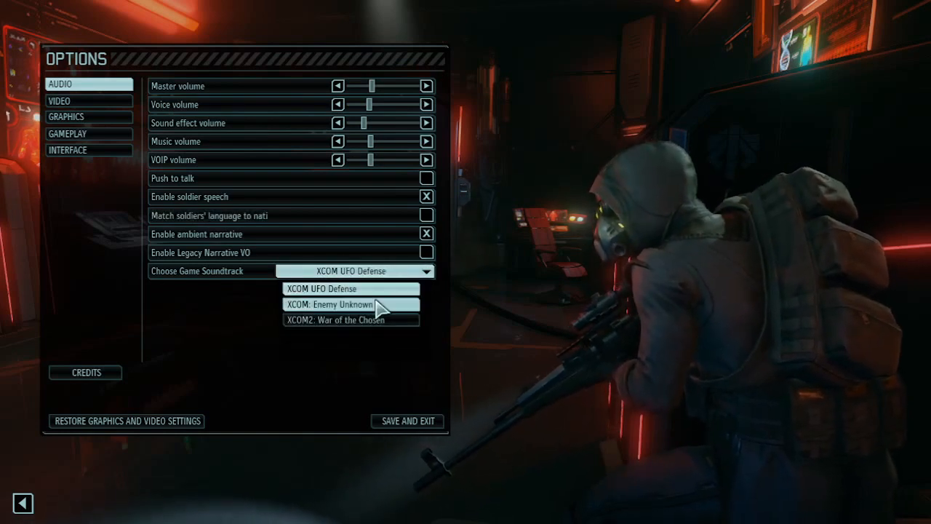
pyautogui.click(354, 320)
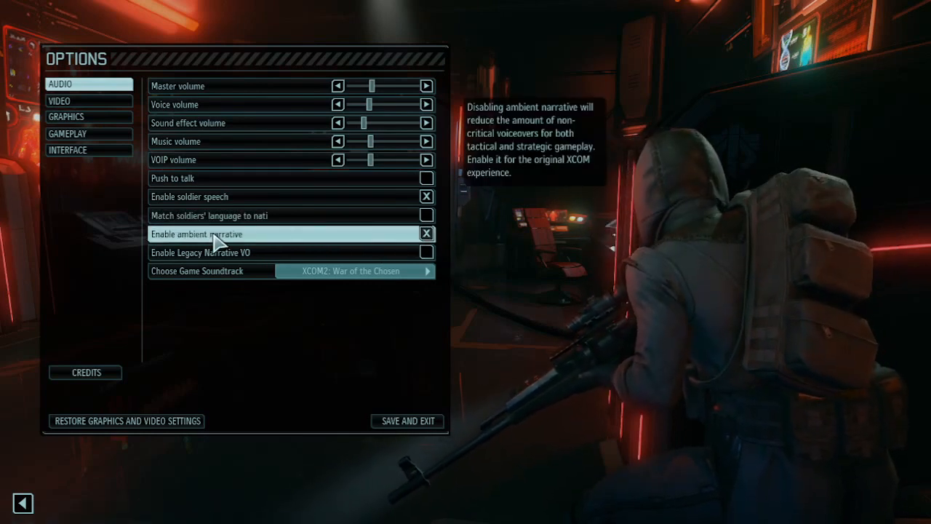
# Step: Disable anti-aliasing and ambient occlusion in the graphics options, keeping shadows on All shadows
pyautogui.click(106, 120)
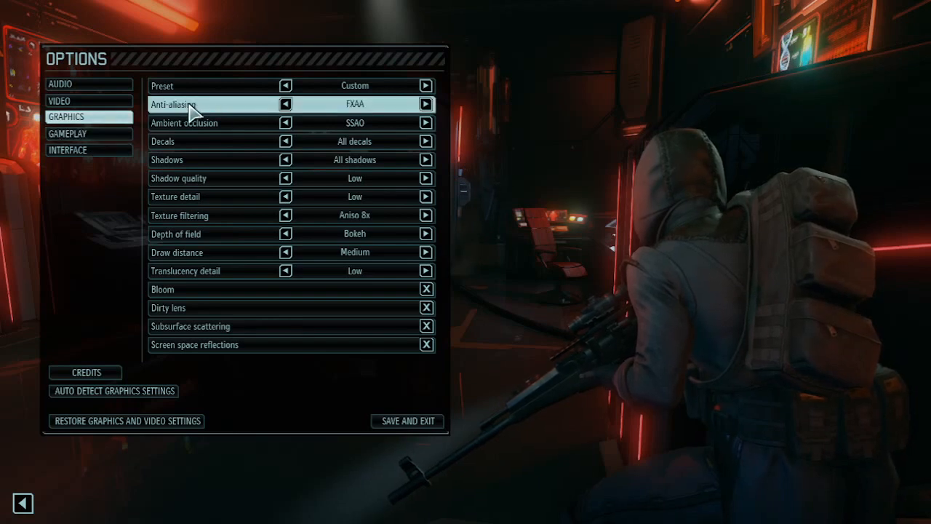
pyautogui.click(286, 104)
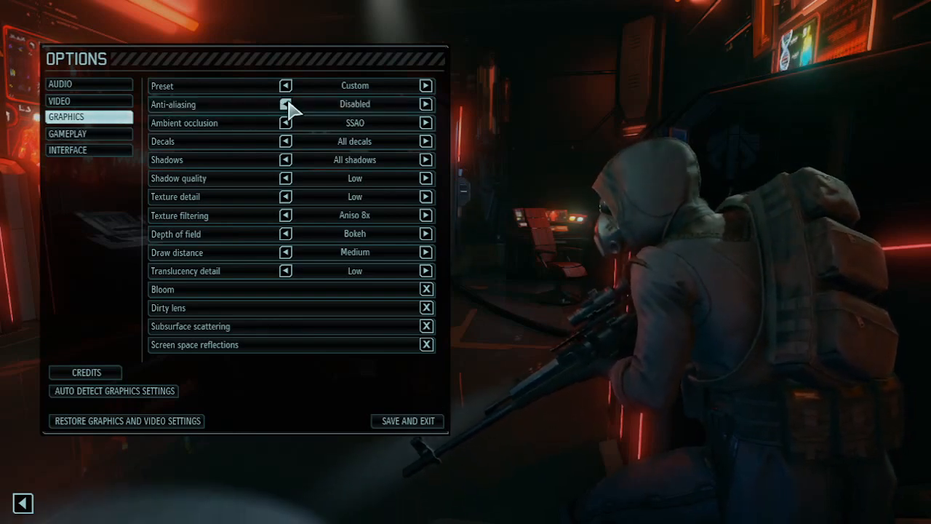
pyautogui.click(285, 123)
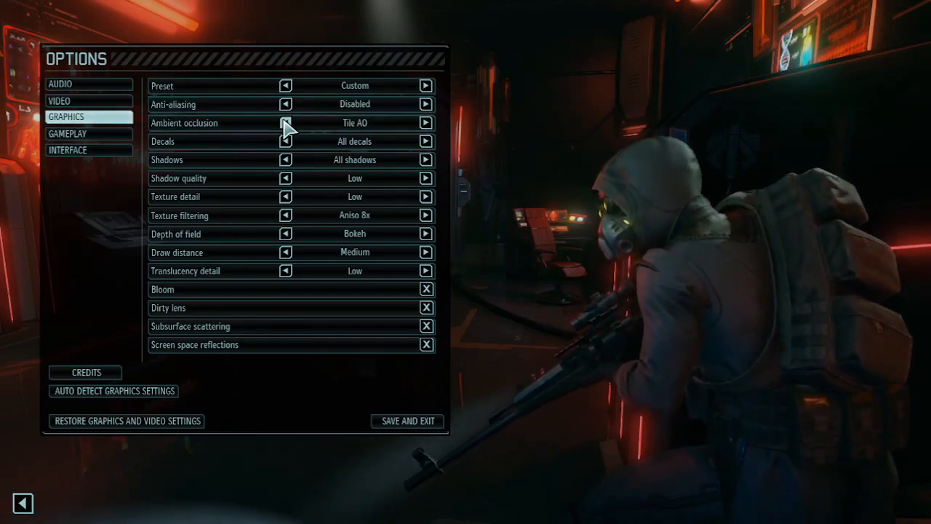
pyautogui.click(286, 124)
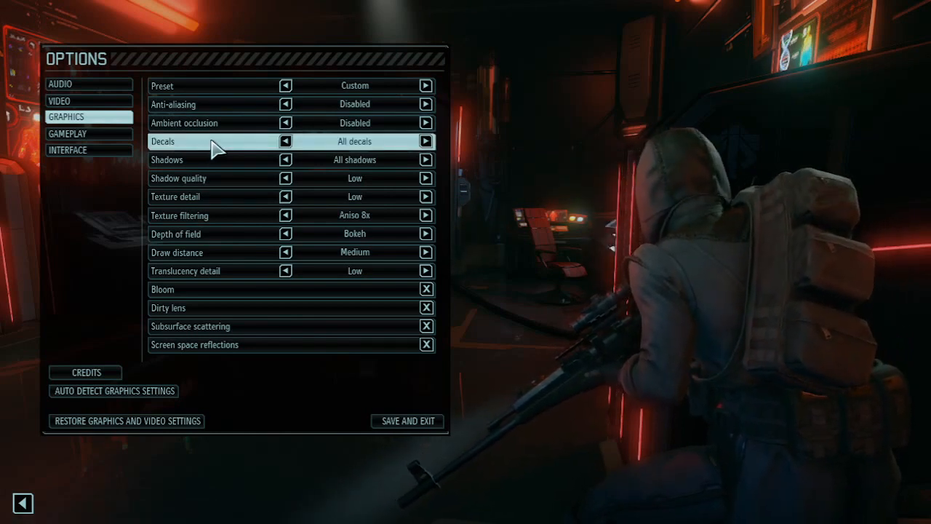
pyautogui.click(286, 160)
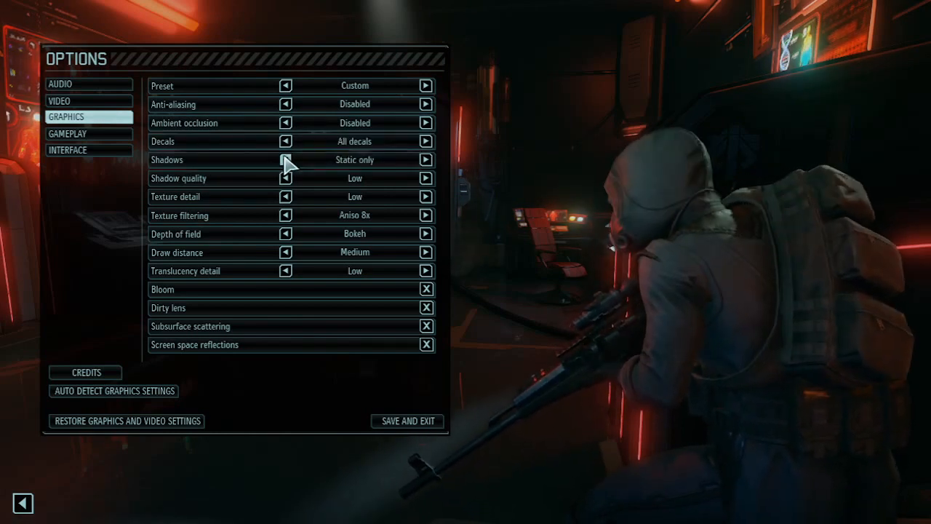
pyautogui.click(426, 160)
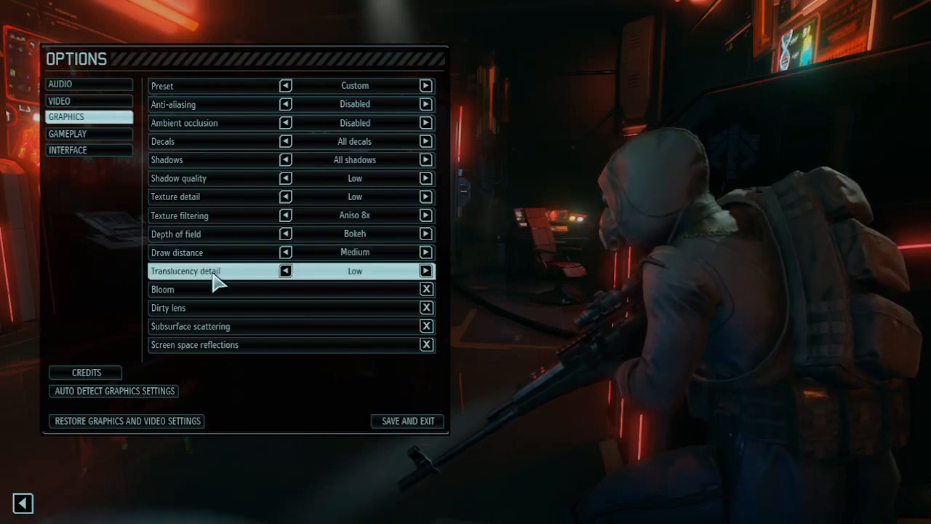
# Step: Save the changed options and open the character pool from the main menu
pyautogui.click(77, 150)
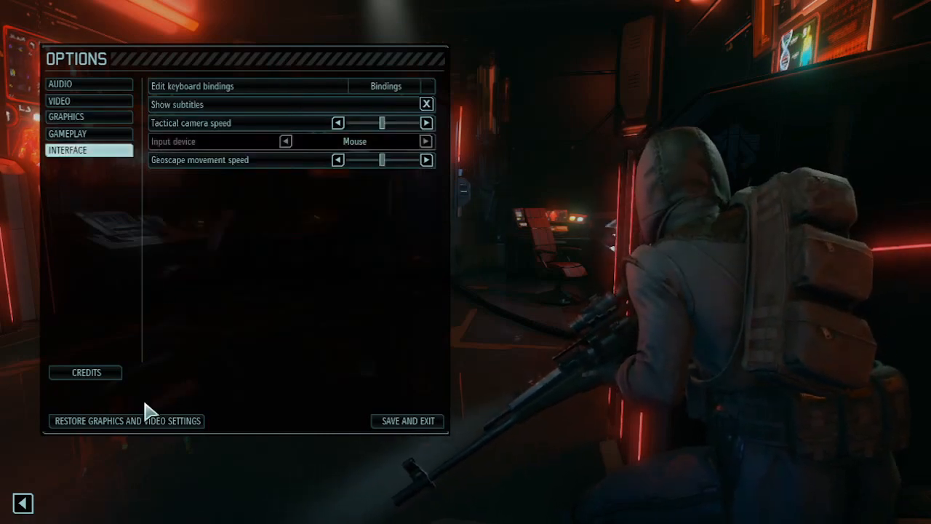
pyautogui.click(426, 429)
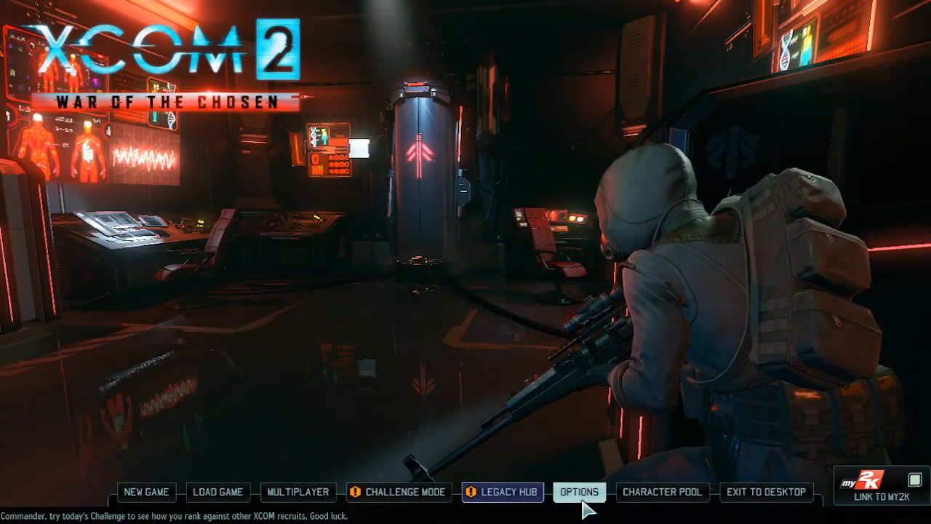
pyautogui.click(665, 493)
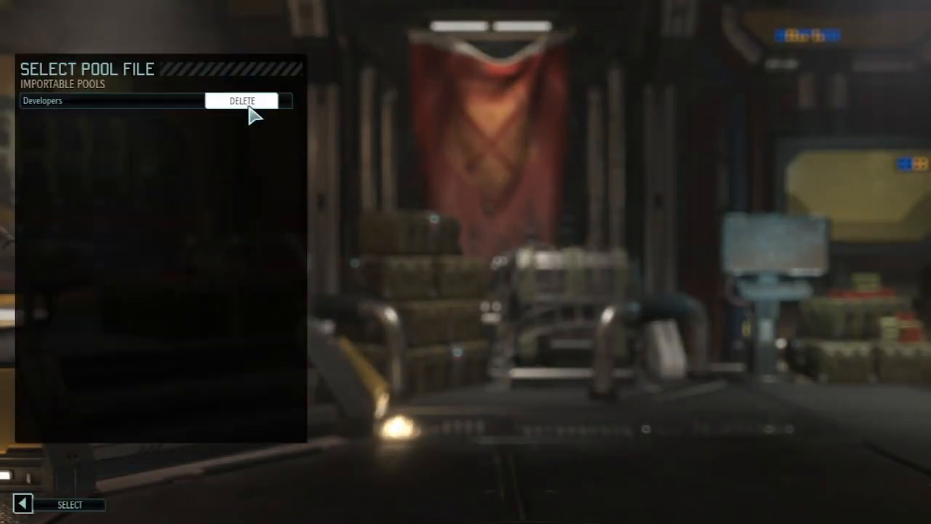
# Step: Leave the character pool and review the interface, gameplay and graphics options from the main menu
pyautogui.click(22, 504)
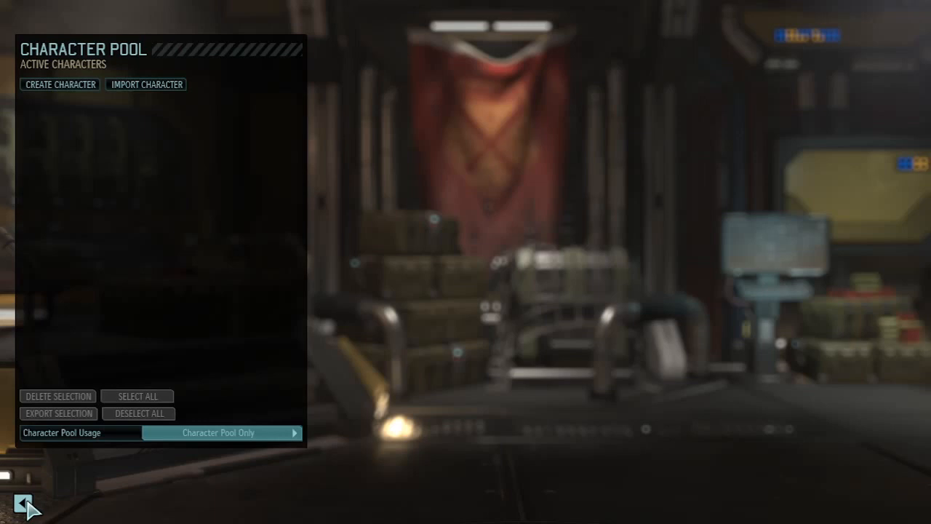
pyautogui.click(23, 503)
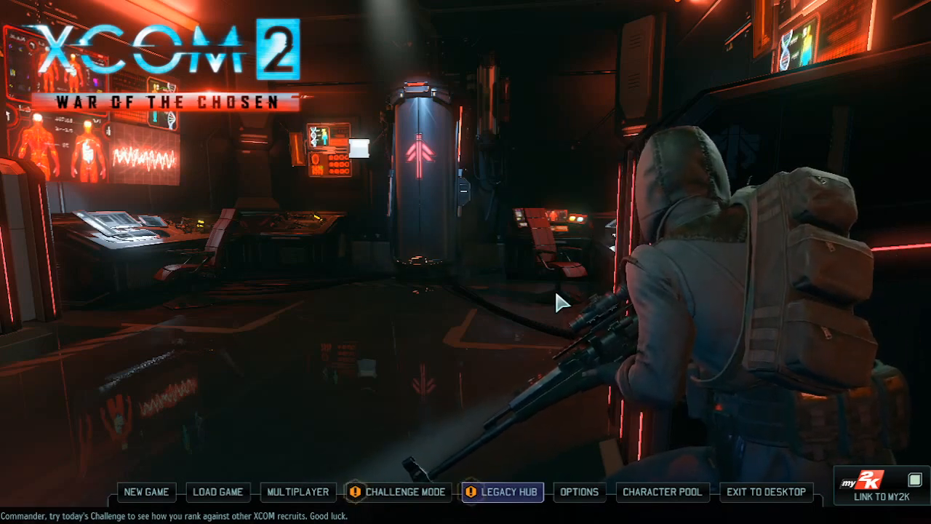
pyautogui.click(583, 499)
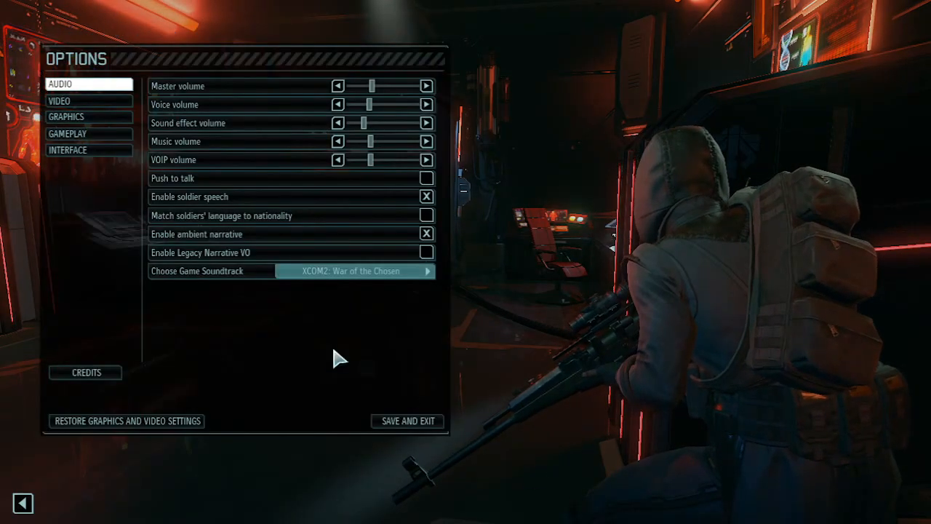
pyautogui.click(88, 155)
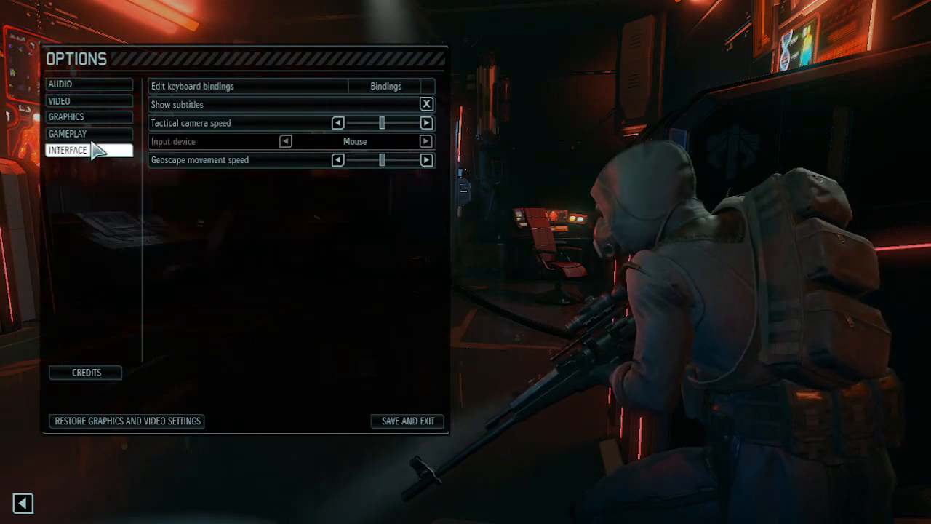
pyautogui.click(93, 145)
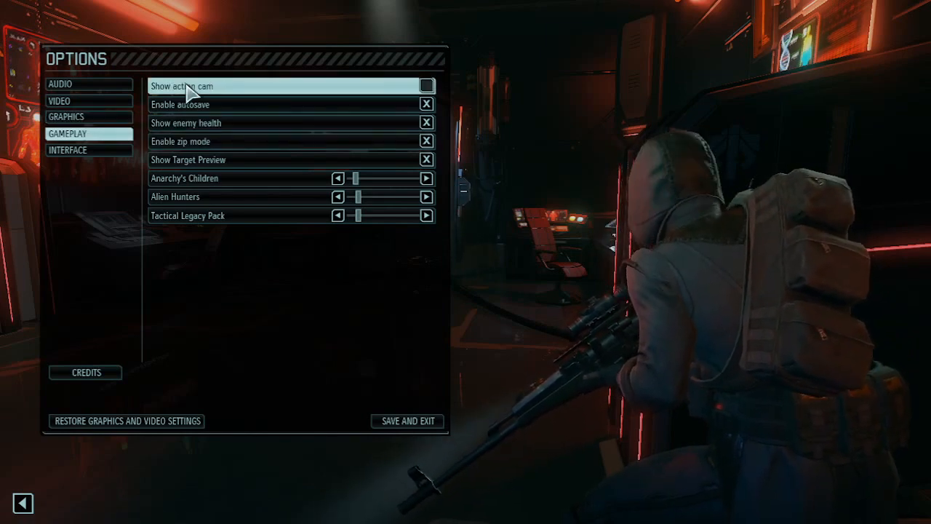
pyautogui.click(64, 117)
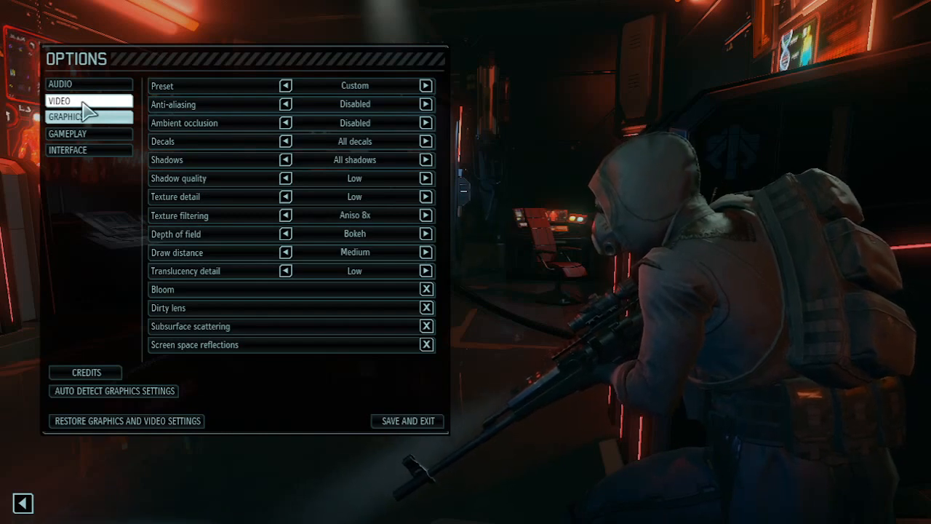
# Step: Disable v-sync in the video options and save the changes
pyautogui.click(91, 102)
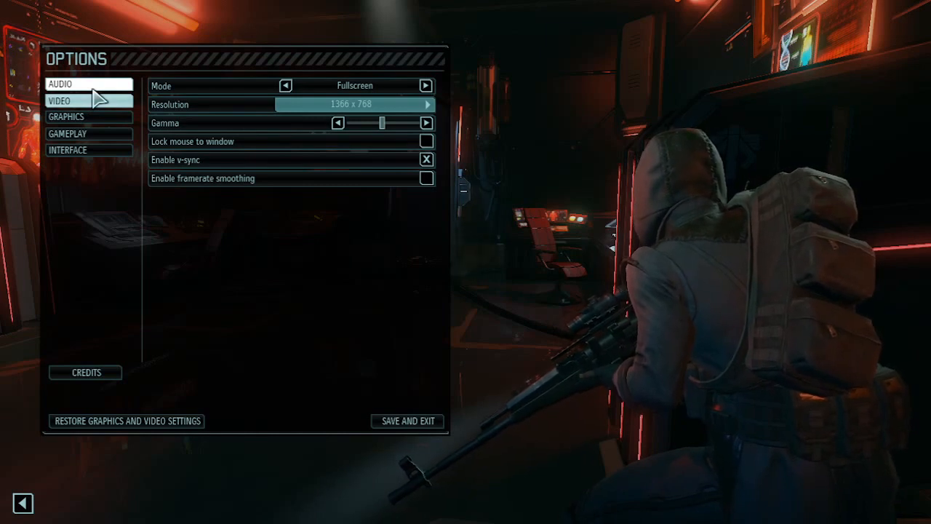
pyautogui.click(427, 160)
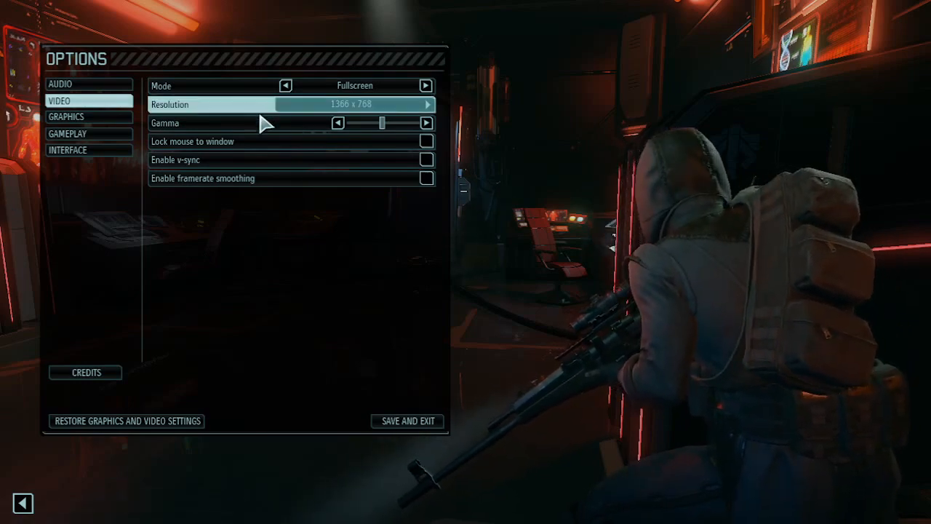
pyautogui.click(395, 421)
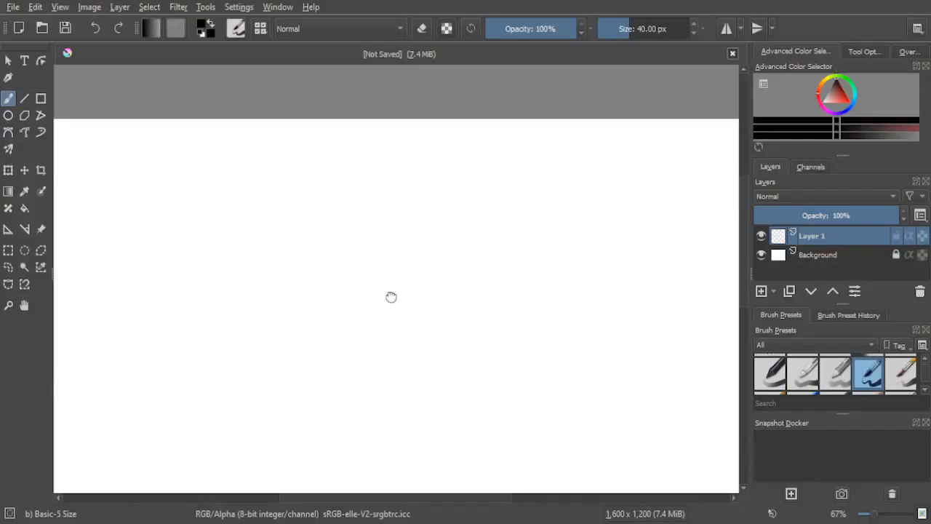
pyautogui.moveTo(445, 313); pyautogui.dragTo(397, 272)
pyautogui.scroll(-2, 442, 226)
pyautogui.scroll(1, 422, 284)
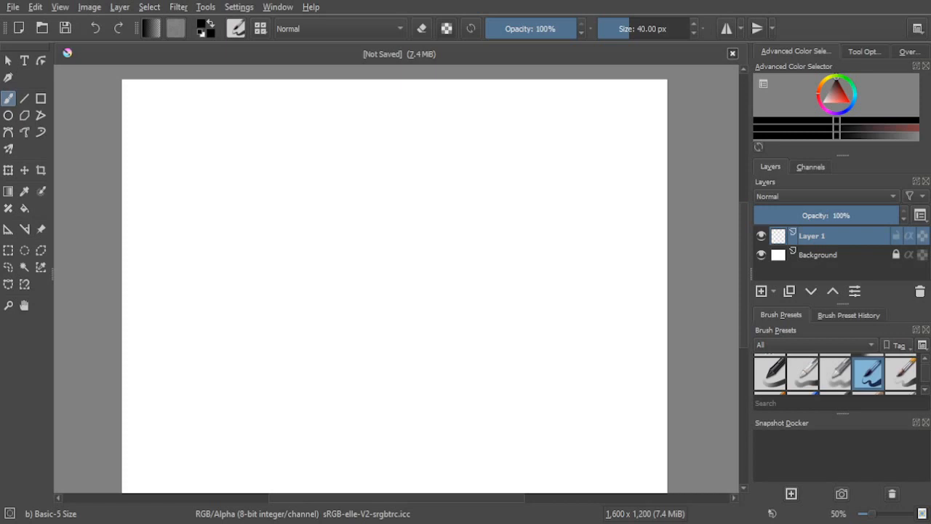
pyautogui.moveTo(325, 235)
pyautogui.mouseDown()
pyautogui.moveTo(300, 202)
pyautogui.moveTo(307, 207)
pyautogui.mouseUp()
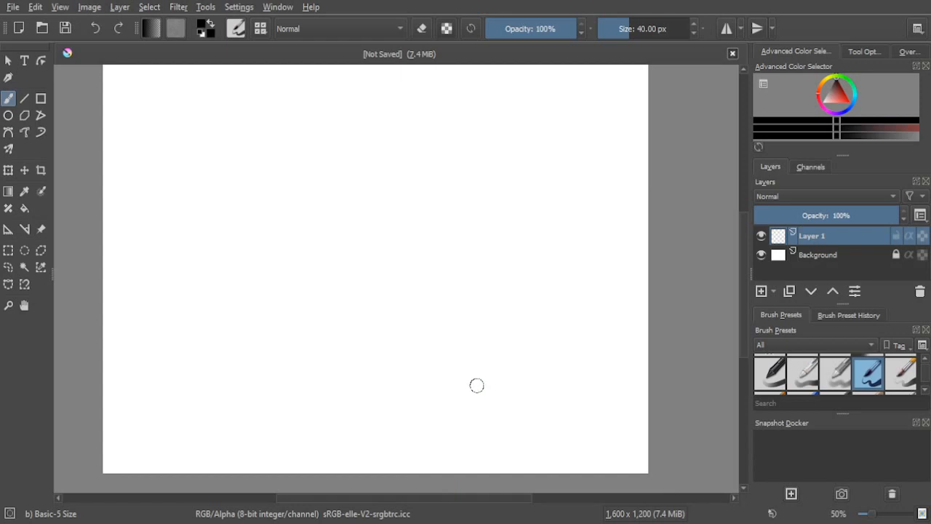
pyautogui.moveTo(287, 341); pyautogui.dragTo(347, 383)
pyautogui.moveTo(328, 290)
pyautogui.mouseDown()
pyautogui.moveTo(328, 243)
pyautogui.moveTo(339, 270)
pyautogui.moveTo(328, 313)
pyautogui.mouseUp()
pyautogui.moveTo(391, 338)
pyautogui.mouseDown()
pyautogui.moveTo(415, 322)
pyautogui.moveTo(401, 274)
pyautogui.moveTo(400, 296)
pyautogui.mouseUp()
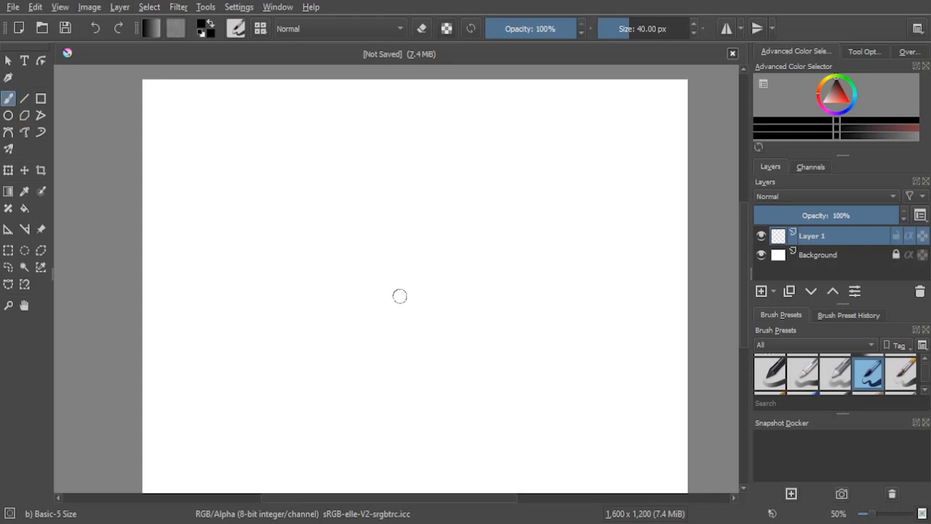
pyautogui.moveTo(298, 204)
pyautogui.mouseDown()
pyautogui.moveTo(310, 259)
pyautogui.moveTo(299, 224)
pyautogui.mouseUp()
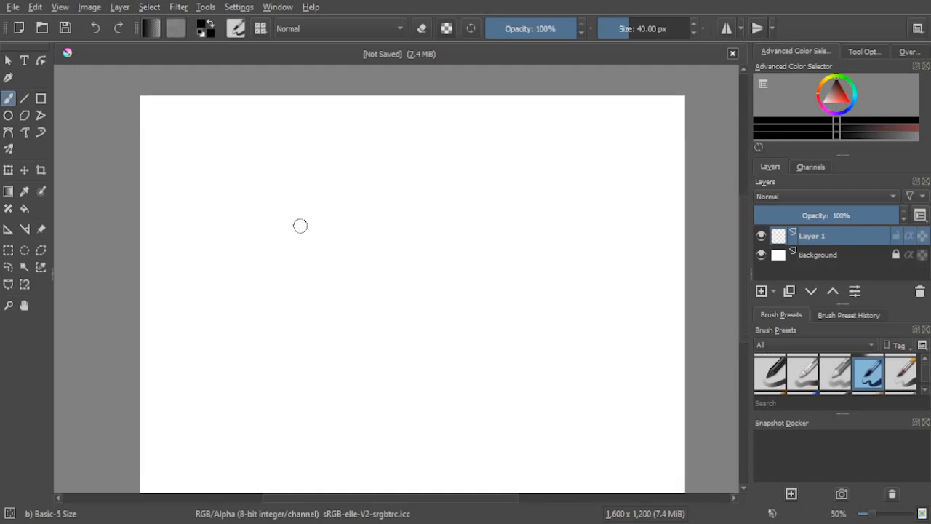
# Step: Choose the Basic-1 brush preset and shift the pop-up palette's hue to green
pyautogui.rightClick(381, 259)
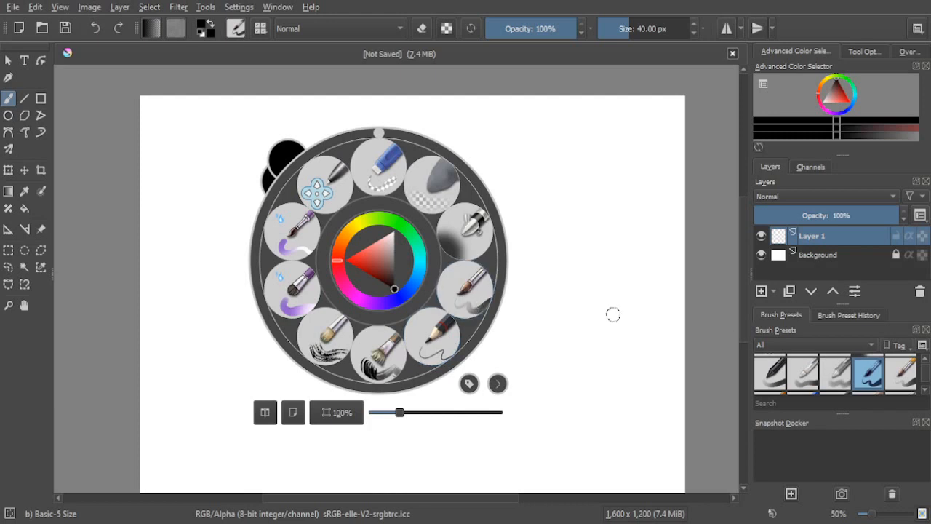
pyautogui.scroll(1, 869, 391)
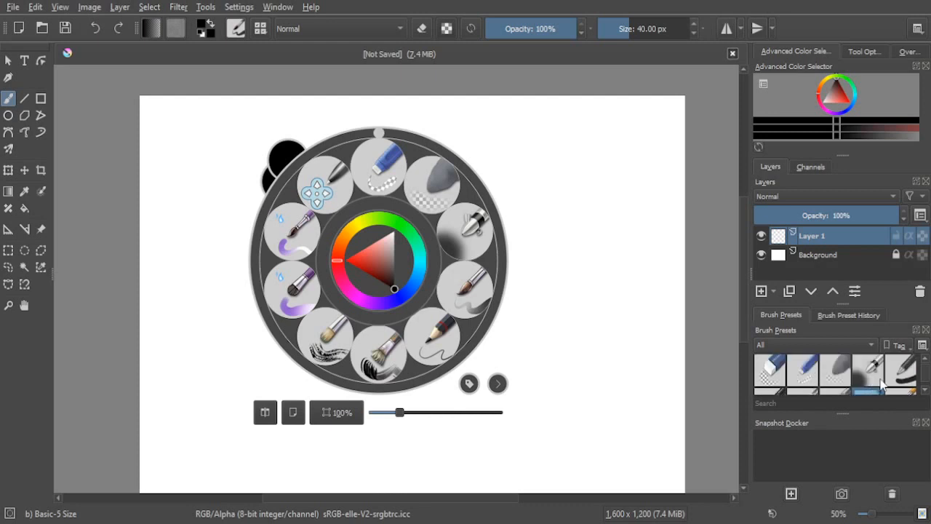
pyautogui.click(901, 372)
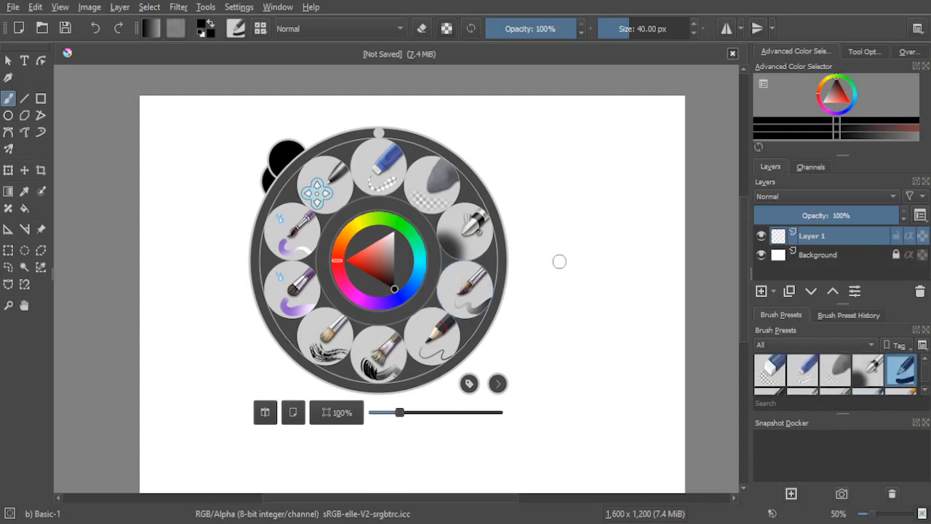
pyautogui.moveTo(418, 261); pyautogui.dragTo(389, 217)
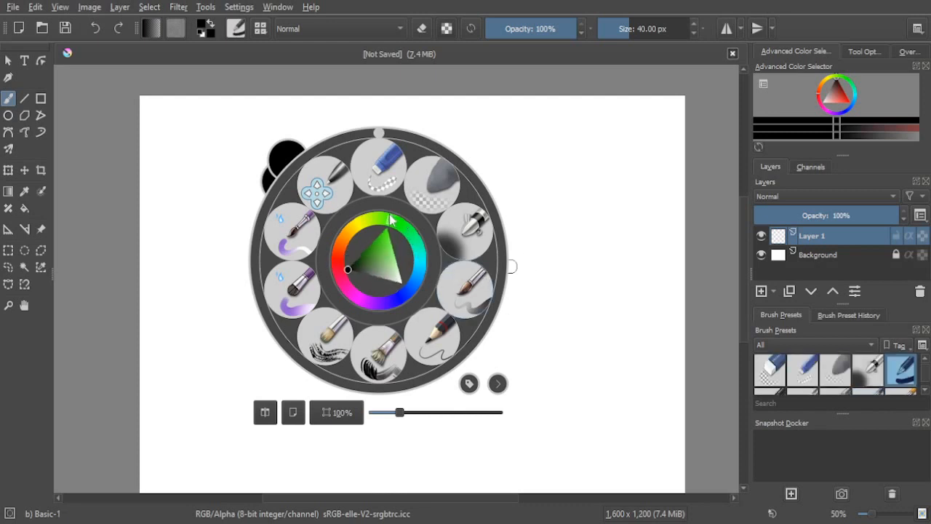
pyautogui.click(555, 219)
# Step: Paint a black diagonal stroke near the canvas centre on Layer 1 and a single dot above it
pyautogui.scroll(-2, 364, 279)
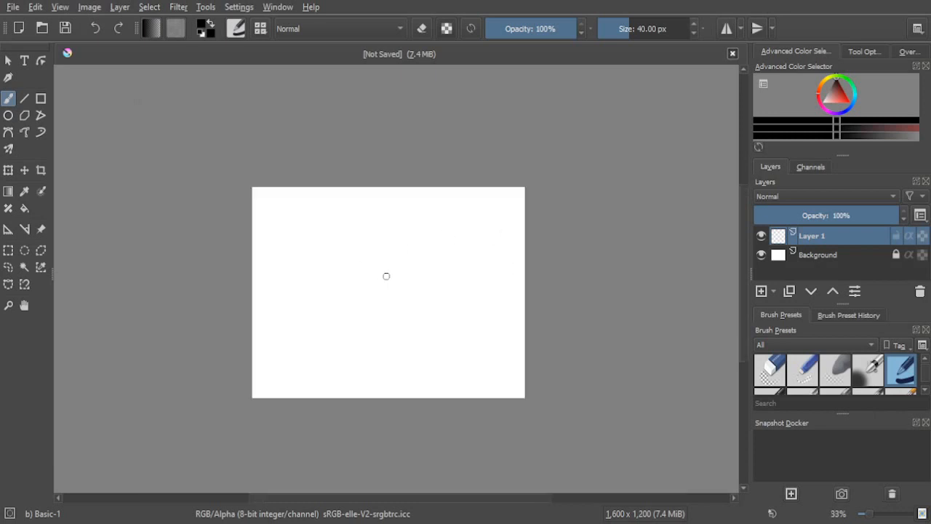
pyautogui.scroll(1, 430, 291)
pyautogui.moveTo(393, 283)
pyautogui.mouseDown()
pyautogui.moveTo(389, 314)
pyautogui.moveTo(353, 291)
pyautogui.moveTo(447, 260)
pyautogui.mouseUp()
pyautogui.click(364, 254)
# Step: Shift the pop-up palette's green hue slightly and paint a second black stroke above the dot
pyautogui.rightClick(435, 240)
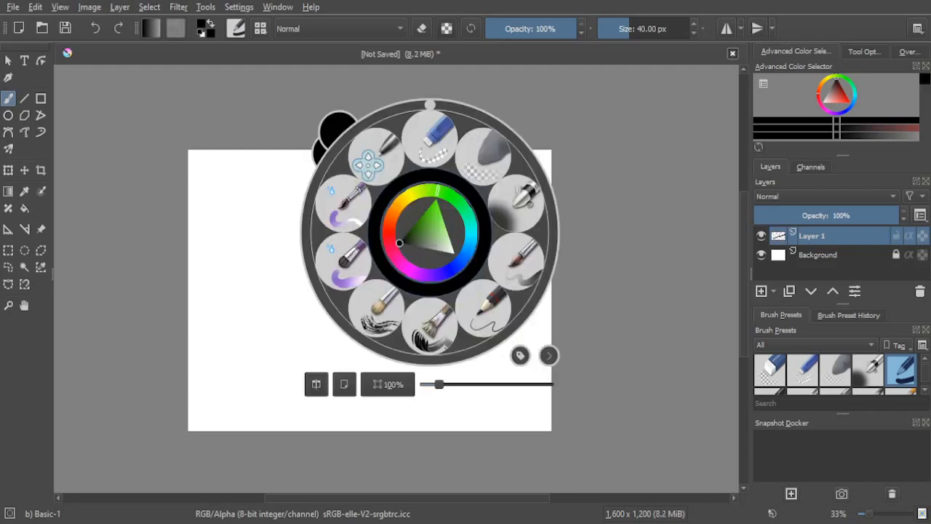
pyautogui.moveTo(450, 194)
pyautogui.mouseDown()
pyautogui.moveTo(378, 208)
pyautogui.moveTo(414, 272)
pyautogui.moveTo(471, 257)
pyautogui.moveTo(449, 203)
pyautogui.mouseUp()
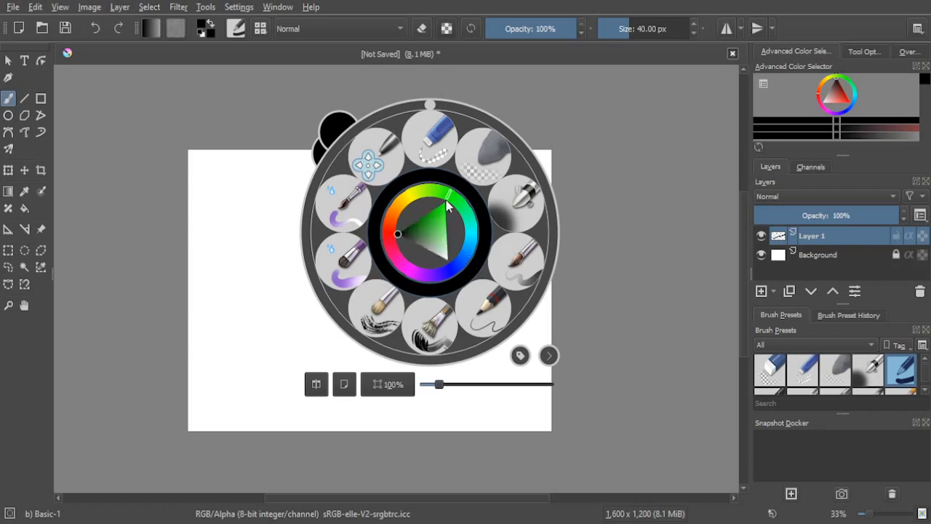
pyautogui.click(247, 238)
pyautogui.moveTo(301, 244); pyautogui.dragTo(388, 218)
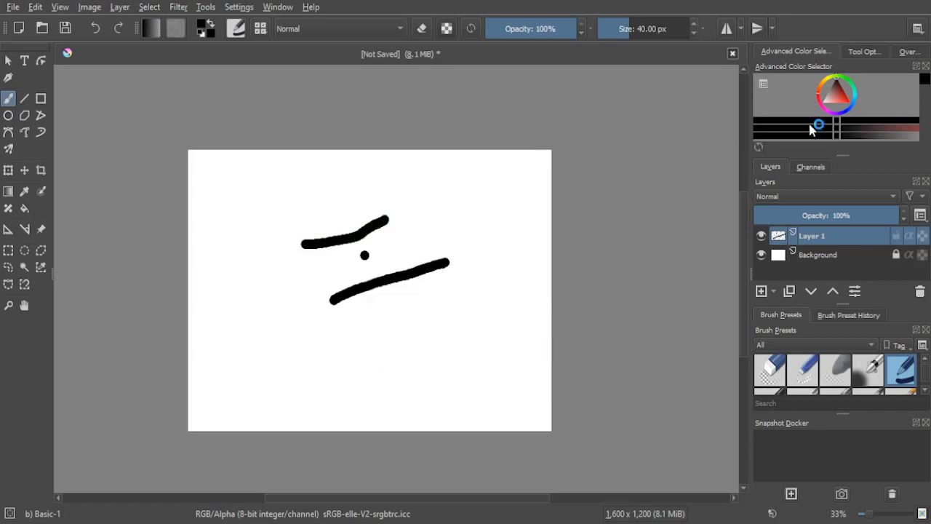
# Step: Try red shades in the Advanced Color Selector and set the foreground colour to a medium green
pyautogui.moveTo(811, 129); pyautogui.dragTo(928, 126)
pyautogui.click(847, 98)
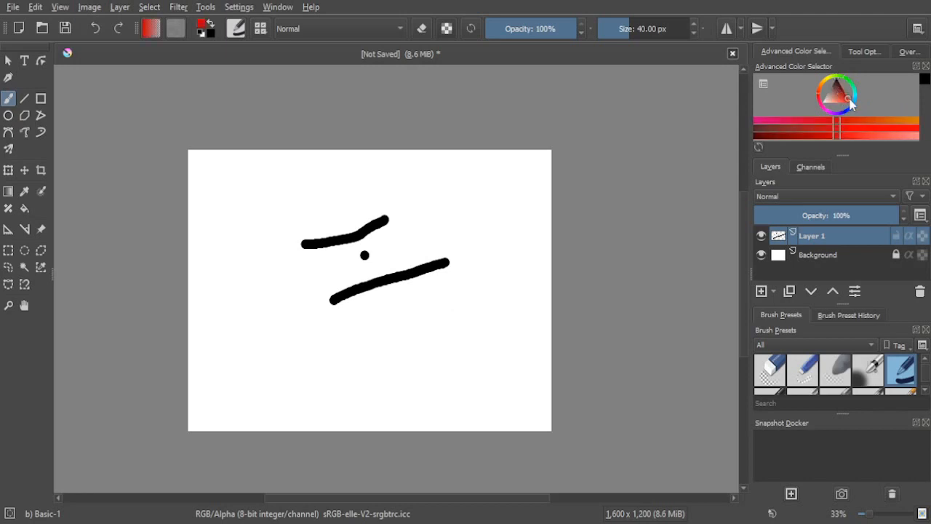
pyautogui.moveTo(850, 104); pyautogui.dragTo(840, 99)
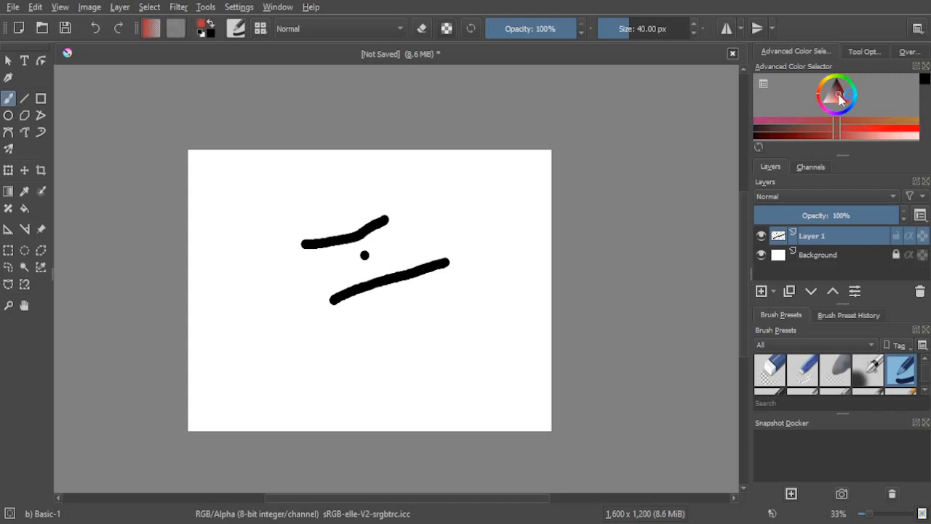
pyautogui.click(849, 78)
pyautogui.click(845, 100)
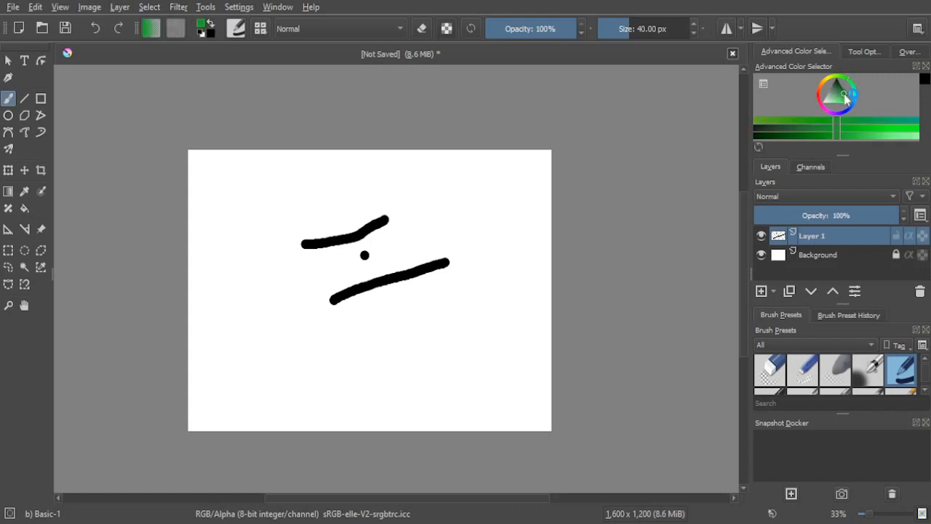
# Step: Erase part of the upper black stroke with the Eraser Small preset
pyautogui.rightClick(405, 220)
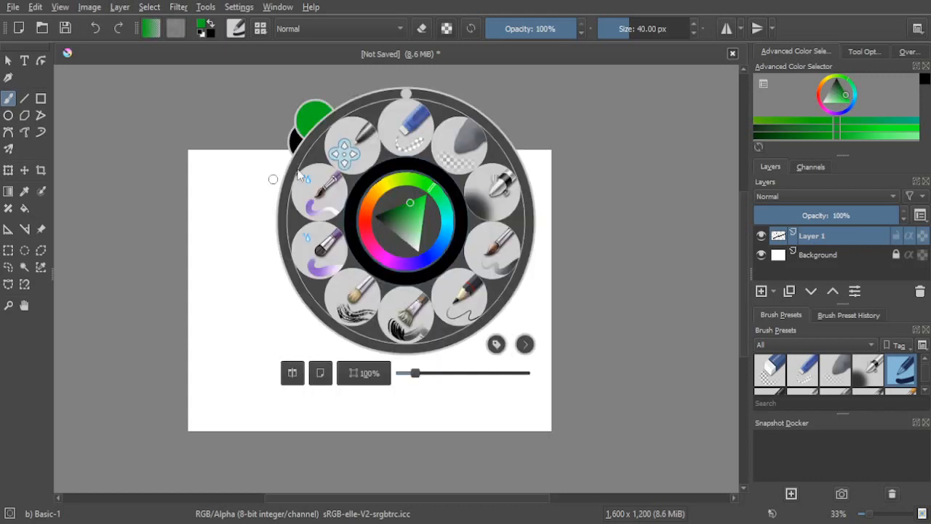
pyautogui.click(409, 130)
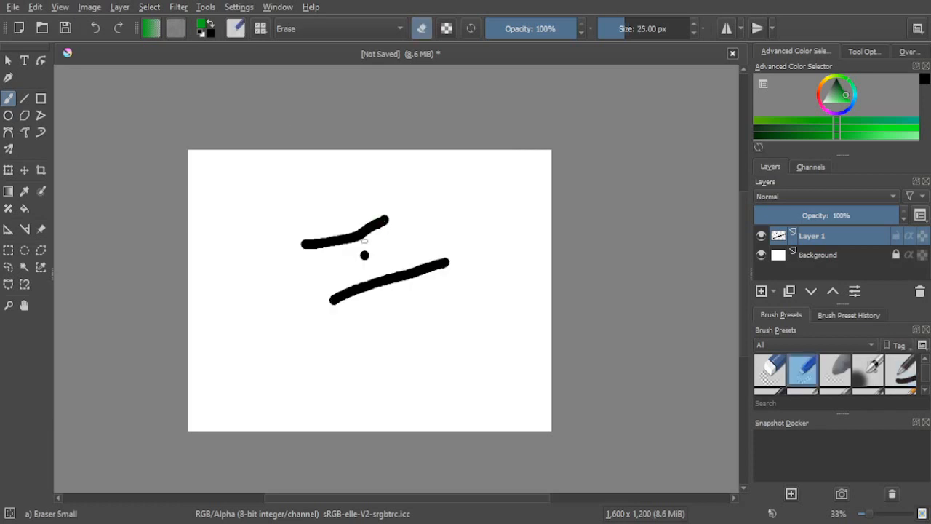
pyautogui.moveTo(363, 239); pyautogui.dragTo(384, 215)
# Step: Erase the remaining strokes and the dot from Layer 1 with the Eraser Soft preset
pyautogui.rightClick(400, 231)
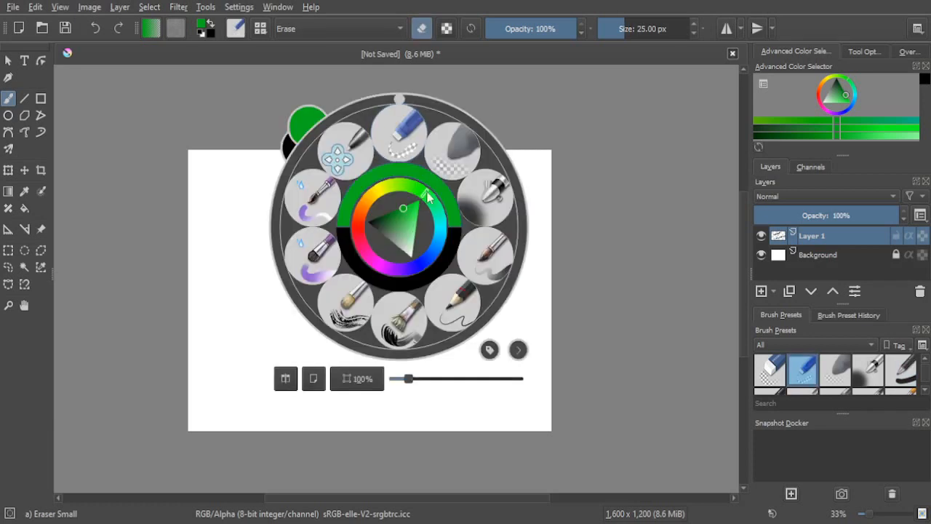
pyautogui.click(458, 160)
pyautogui.moveTo(376, 211)
pyautogui.mouseDown()
pyautogui.moveTo(368, 237)
pyautogui.moveTo(375, 221)
pyautogui.moveTo(346, 249)
pyautogui.moveTo(338, 238)
pyautogui.moveTo(321, 254)
pyautogui.moveTo(330, 245)
pyautogui.moveTo(306, 250)
pyautogui.moveTo(372, 258)
pyautogui.moveTo(328, 308)
pyautogui.moveTo(358, 279)
pyautogui.mouseUp()
pyautogui.moveTo(376, 269)
pyautogui.mouseDown()
pyautogui.moveTo(401, 283)
pyautogui.moveTo(410, 258)
pyautogui.moveTo(403, 280)
pyautogui.moveTo(447, 245)
pyautogui.mouseUp()
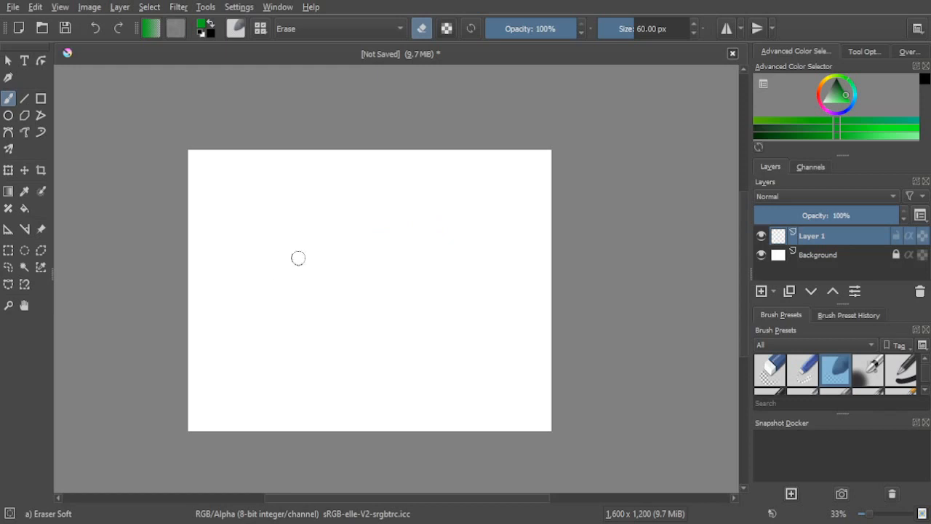
# Step: Open the pop-up palette, try the Basic-5 Size Opacity and Stamp Stylised Tree brush presets, and return to Basic-1
pyautogui.rightClick(347, 275)
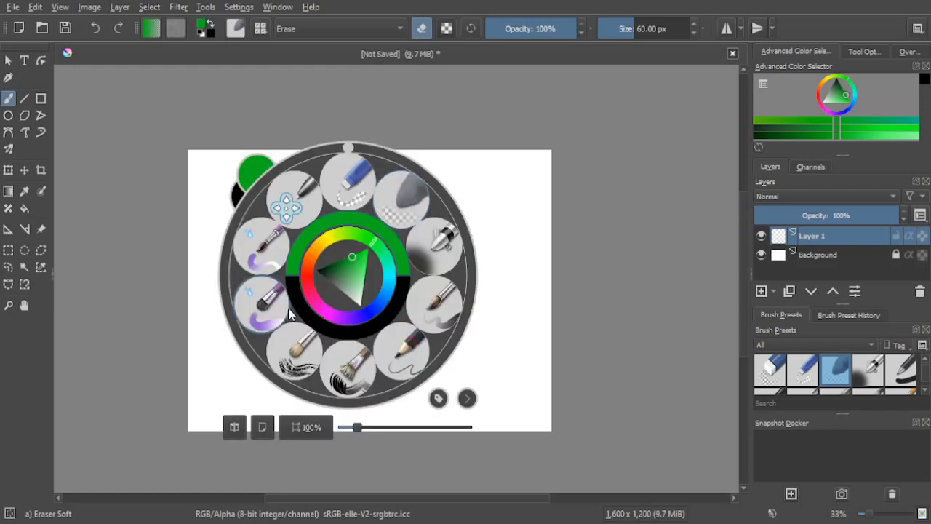
pyautogui.click(901, 371)
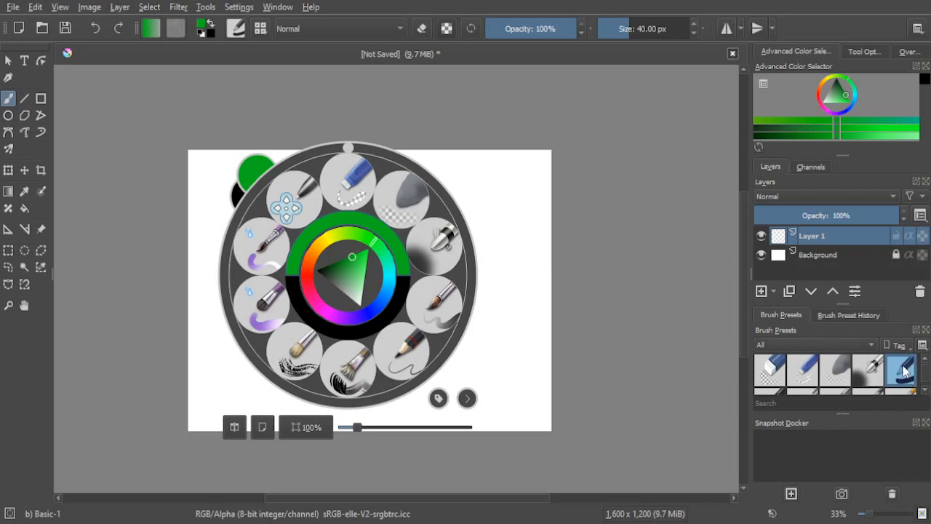
pyautogui.click(896, 392)
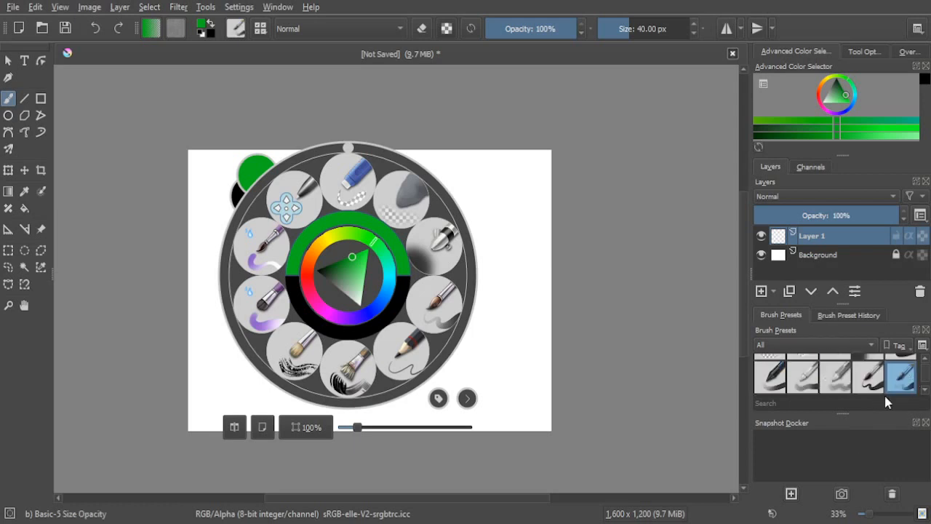
pyautogui.moveTo(885, 397); pyautogui.dragTo(878, 377)
pyautogui.scroll(2, 880, 381)
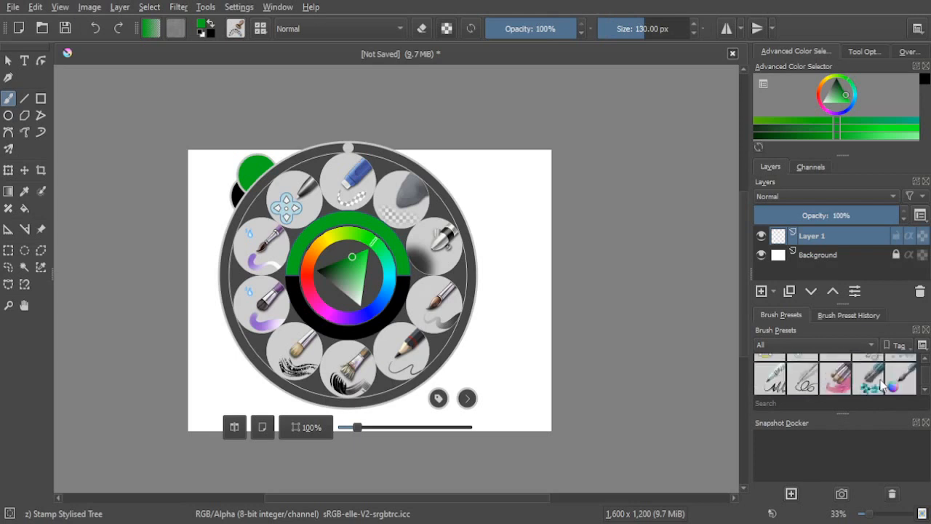
pyautogui.scroll(5, 882, 385)
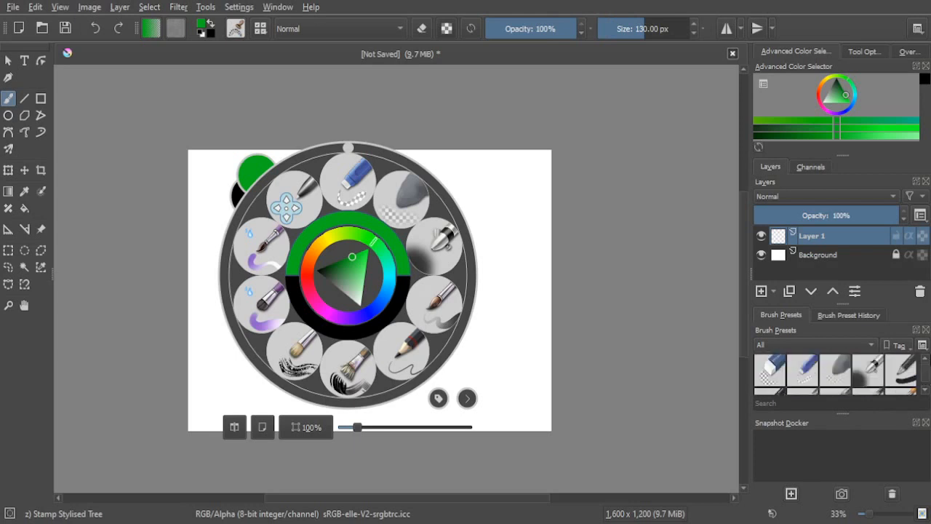
pyautogui.click(902, 370)
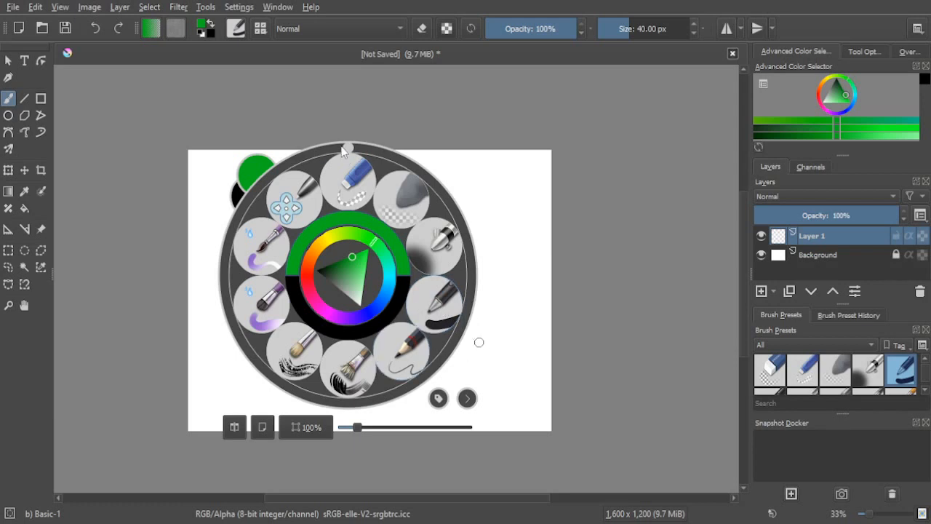
pyautogui.moveTo(348, 149)
pyautogui.mouseDown()
pyautogui.moveTo(389, 146)
pyautogui.moveTo(351, 148)
pyautogui.moveTo(347, 138)
pyautogui.moveTo(348, 146)
pyautogui.mouseUp()
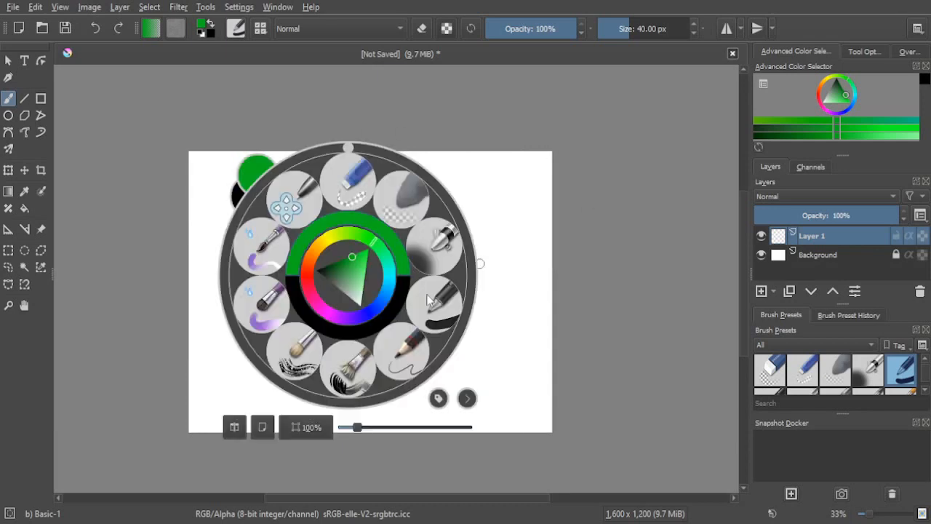
# Step: Paint two curved green test strokes across the upper half of the canvas with Basic-1 and undo both
pyautogui.click(480, 311)
pyautogui.moveTo(256, 270)
pyautogui.mouseDown()
pyautogui.moveTo(324, 227)
pyautogui.moveTo(390, 202)
pyautogui.moveTo(435, 199)
pyautogui.mouseUp()
pyautogui.moveTo(288, 269); pyautogui.dragTo(429, 215)
pyautogui.rightClick(429, 215)
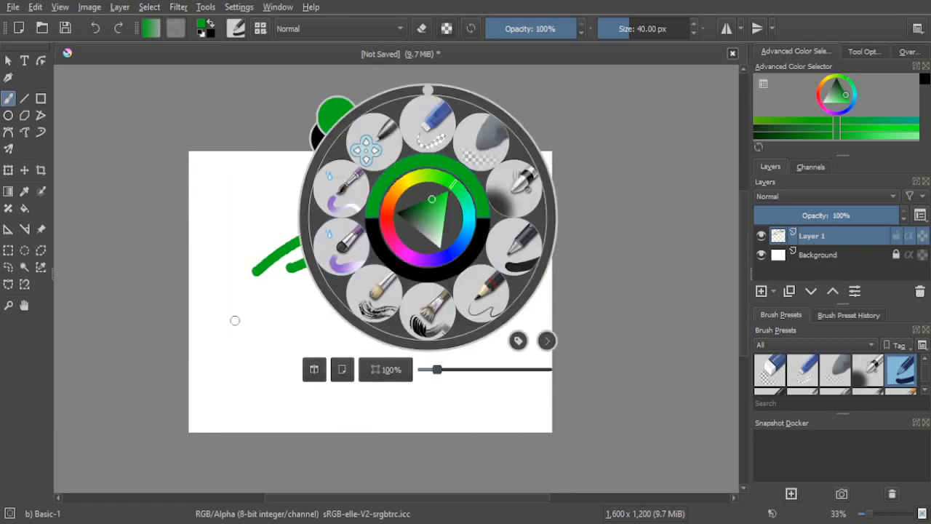
pyautogui.click(238, 322)
pyautogui.click(96, 29)
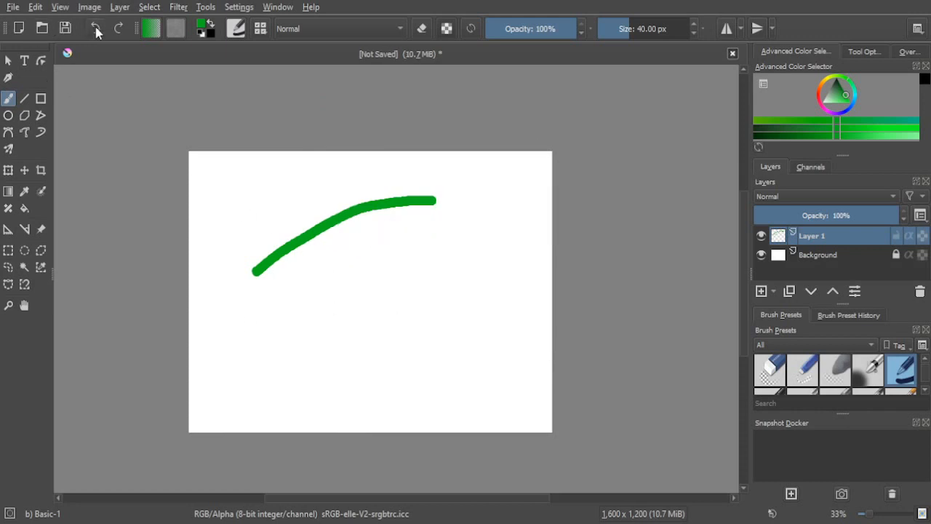
pyautogui.click(96, 29)
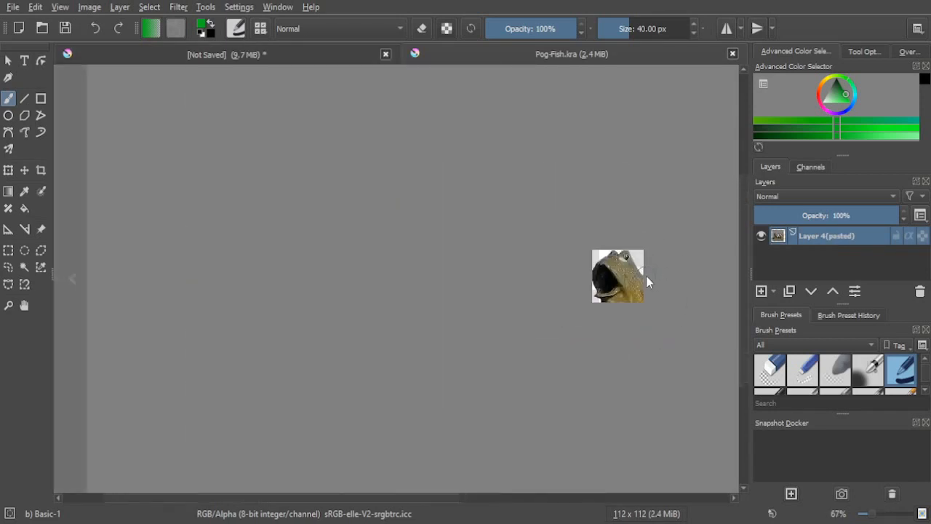
# Step: Examine the frog image in Pog-Fish.kra and the pixel-art sword in Red Knight Sword.kra up close
pyautogui.scroll(3, 645, 277)
pyautogui.scroll(3, 642, 277)
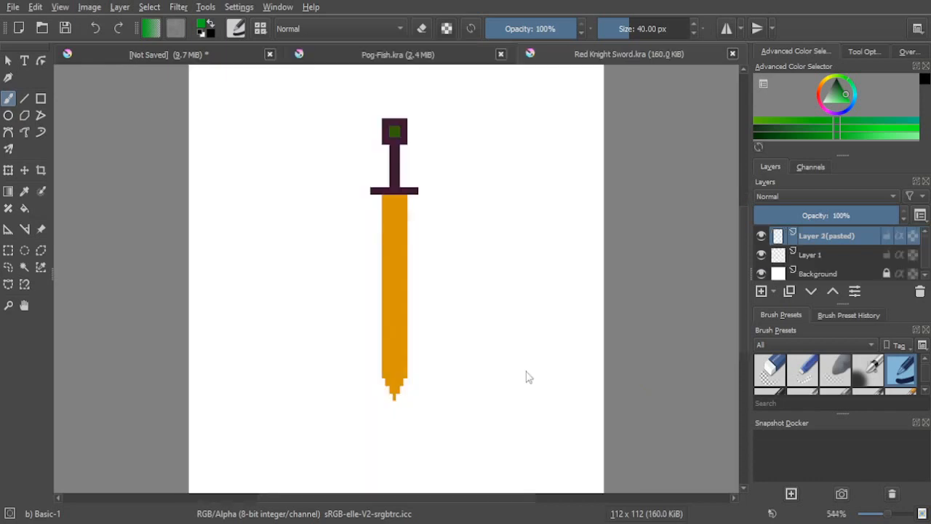
pyautogui.scroll(-4, 529, 377)
pyautogui.scroll(2, 529, 377)
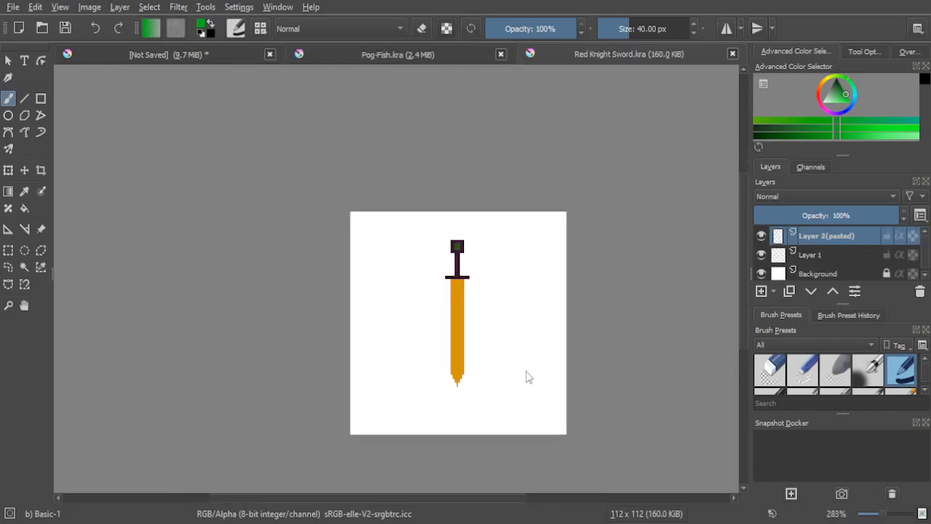
pyautogui.scroll(-1, 526, 376)
pyautogui.scroll(1, 526, 376)
pyautogui.scroll(2, 460, 320)
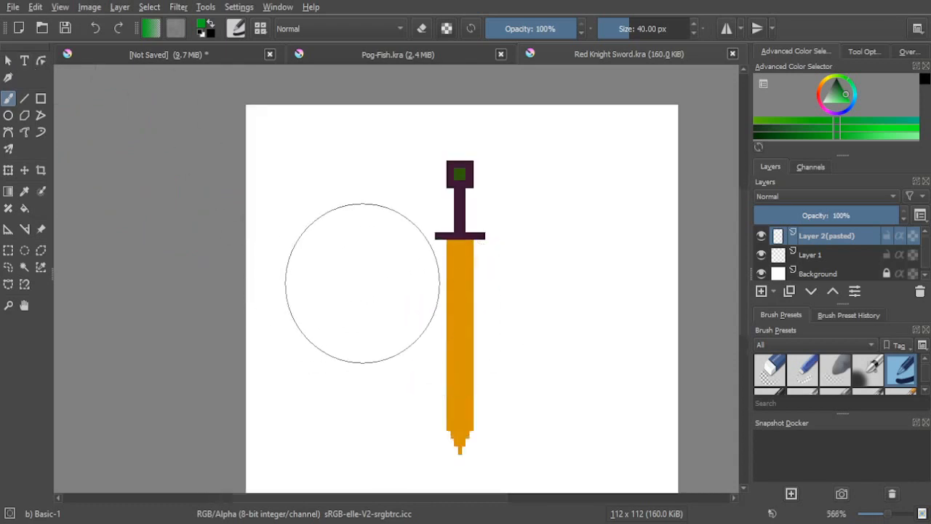
pyautogui.scroll(-1, 348, 281)
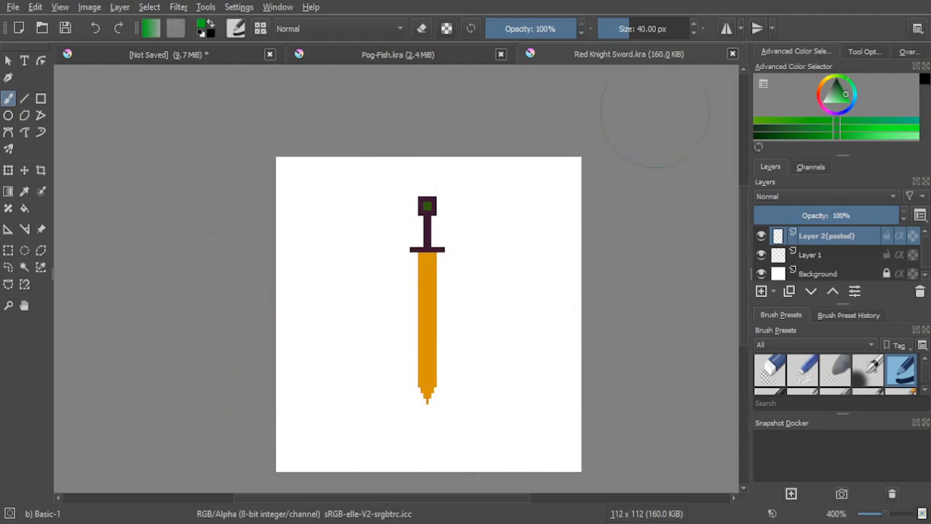
# Step: Close the Red Knight Sword.kra document and the unsaved practice document
pyautogui.click(733, 55)
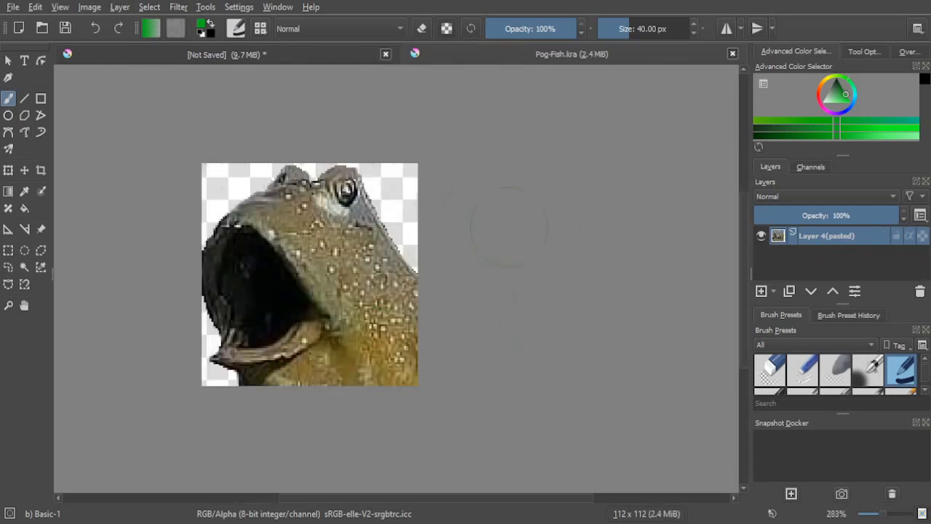
pyautogui.moveTo(547, 241); pyautogui.dragTo(633, 244)
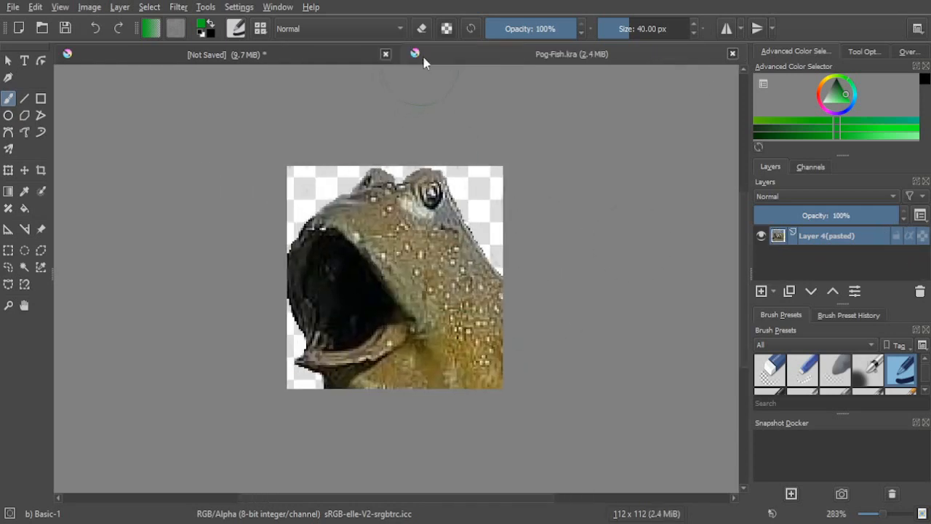
pyautogui.click(386, 54)
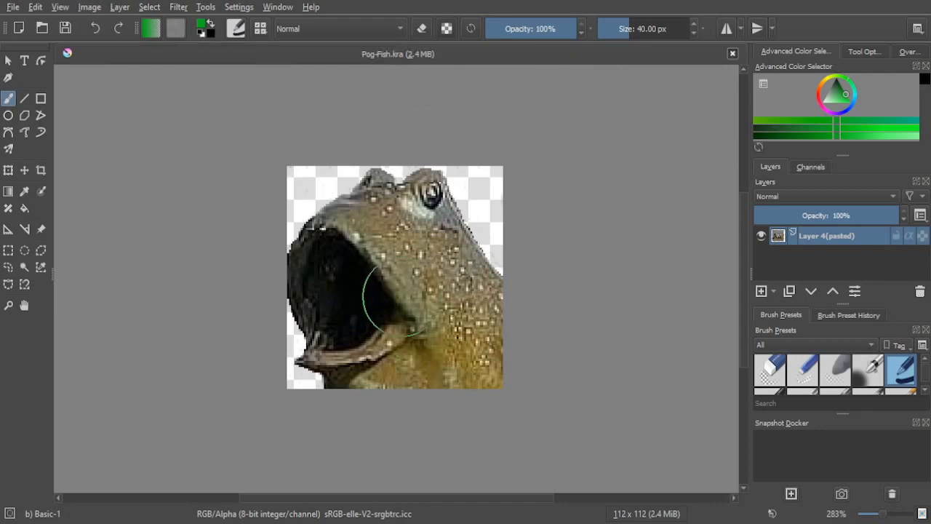
# Step: Show the brush settings in the pop-up palette and set the Basic-1 brush size to 2 px
pyautogui.press('+')
pyautogui.press('-')
pyautogui.rightClick(408, 243)
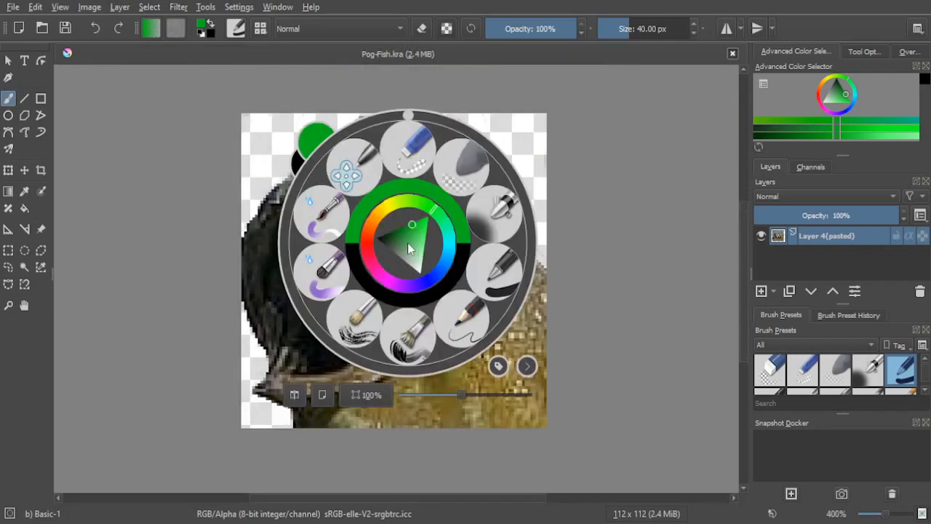
pyautogui.rightClick(407, 243)
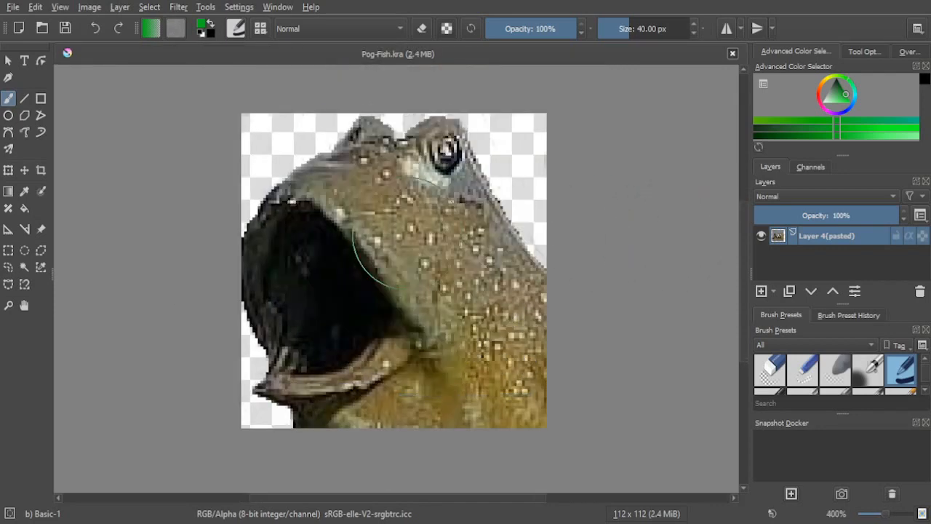
pyautogui.rightClick(406, 233)
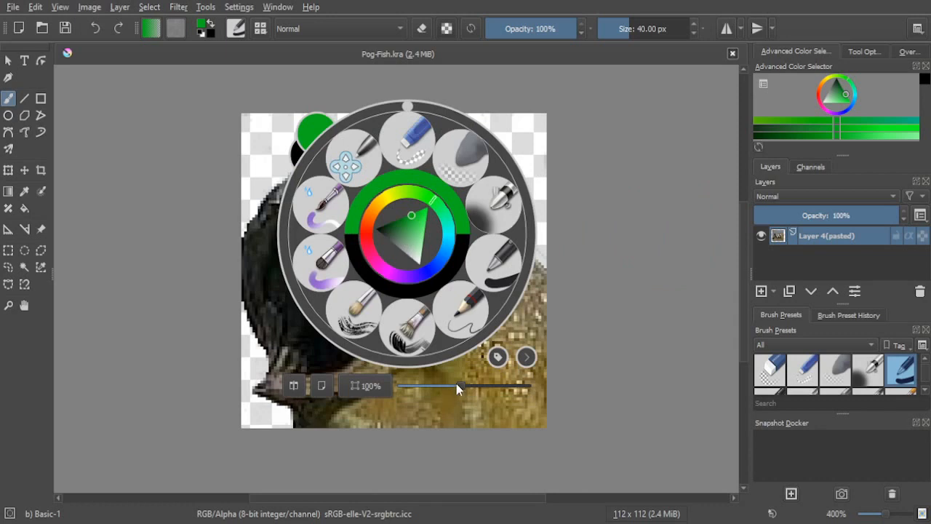
pyautogui.click(526, 357)
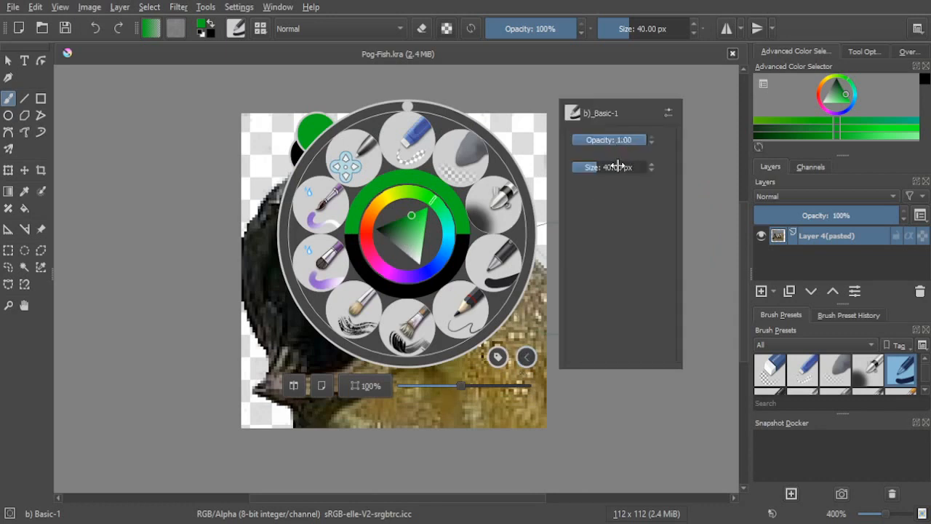
pyautogui.moveTo(616, 167); pyautogui.dragTo(582, 167)
pyautogui.doubleClick(584, 168)
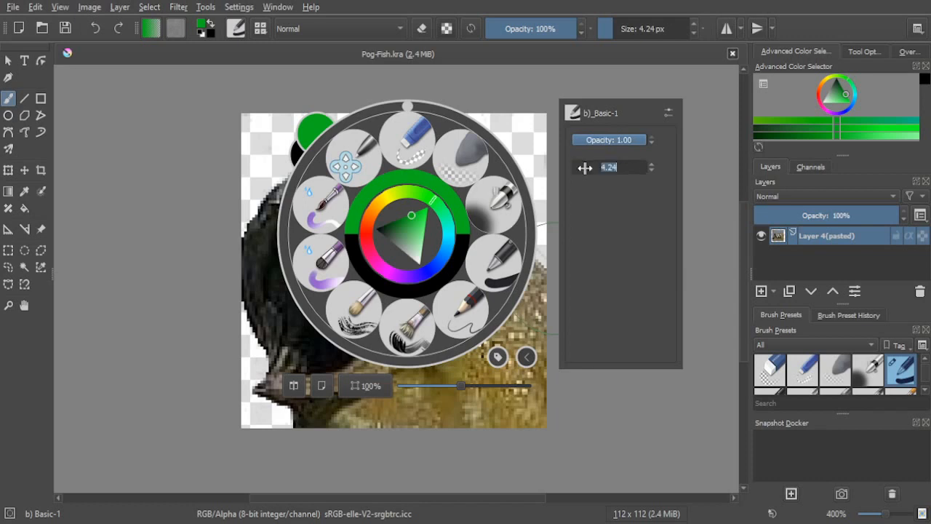
pyautogui.write('2')
pyautogui.press('Return')
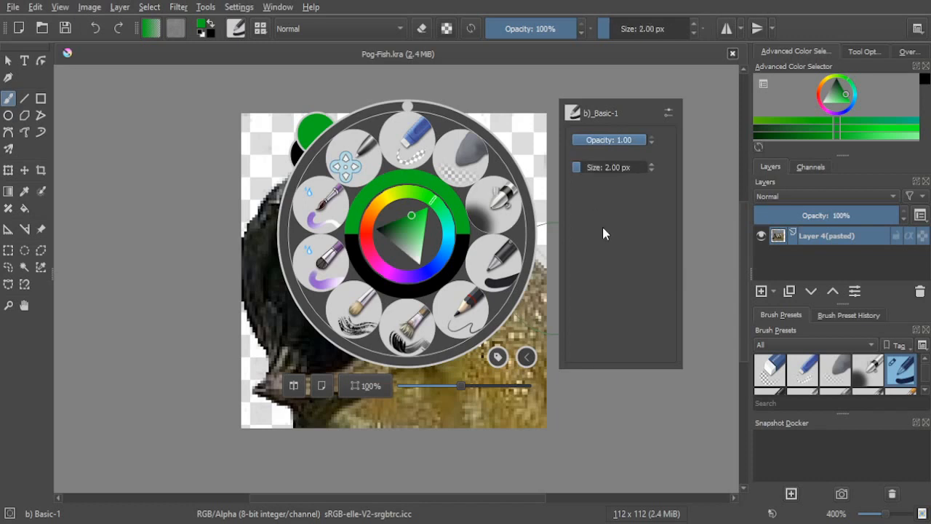
pyautogui.click(640, 241)
# Step: Add a new paint layer to Pog-Fish.kra and place it beneath the pasted frog layer
pyautogui.scroll(1, 500, 188)
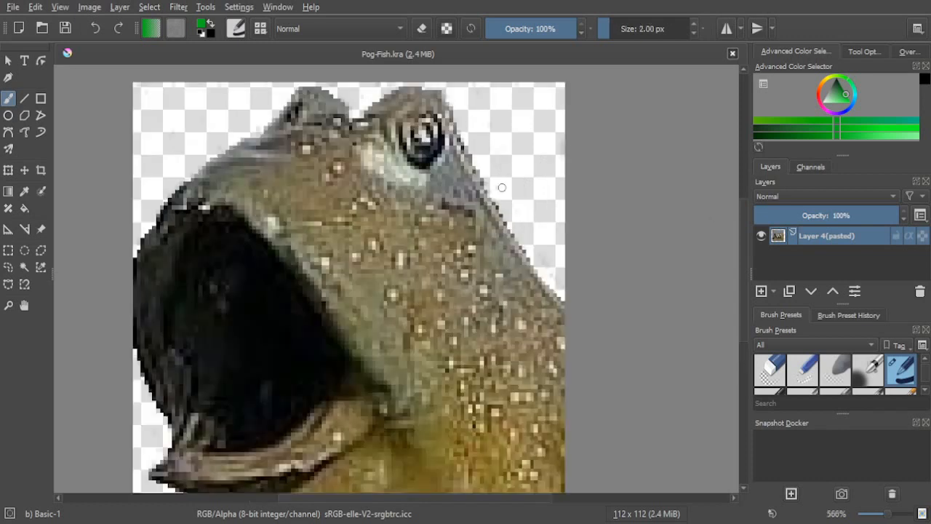
pyautogui.scroll(-1, 351, 266)
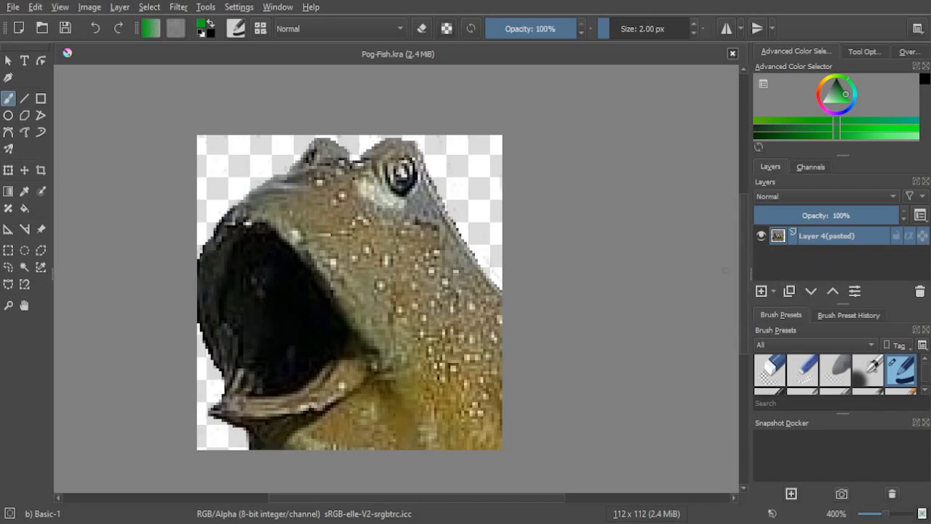
pyautogui.click(760, 291)
pyautogui.moveTo(813, 242); pyautogui.dragTo(812, 261)
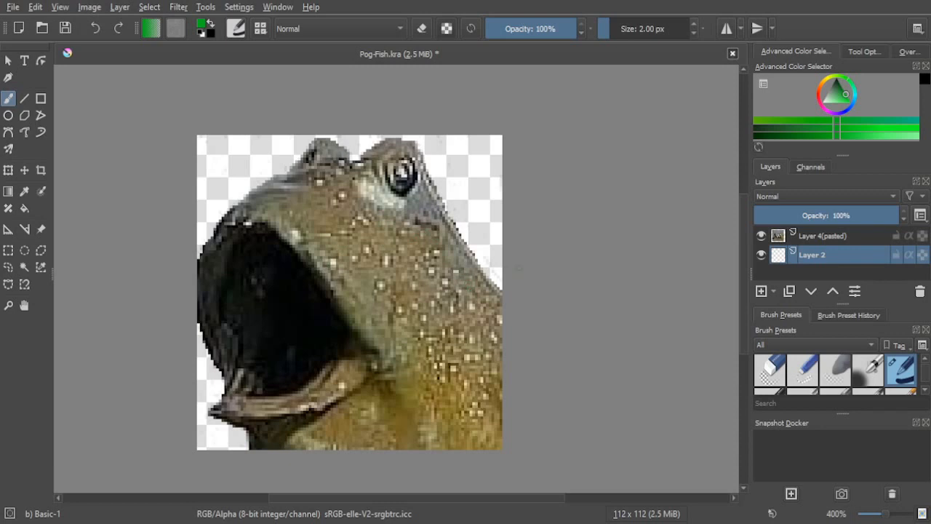
# Step: Toggle the pasted frog layer's visibility off and on, and view the pop-up palette over the image
pyautogui.click(760, 235)
pyautogui.click(760, 235)
pyautogui.scroll(-2, 389, 233)
pyautogui.scroll(2, 418, 245)
pyautogui.rightClick(530, 243)
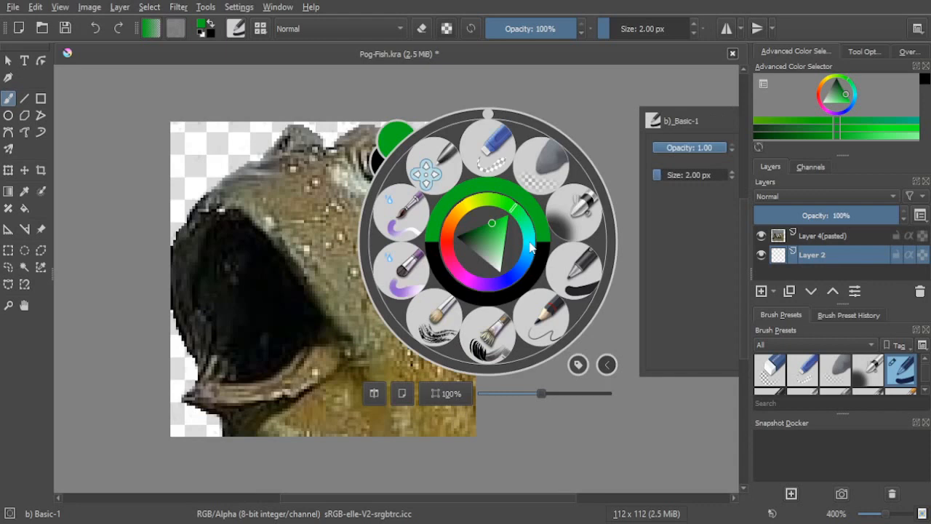
pyautogui.click(209, 158)
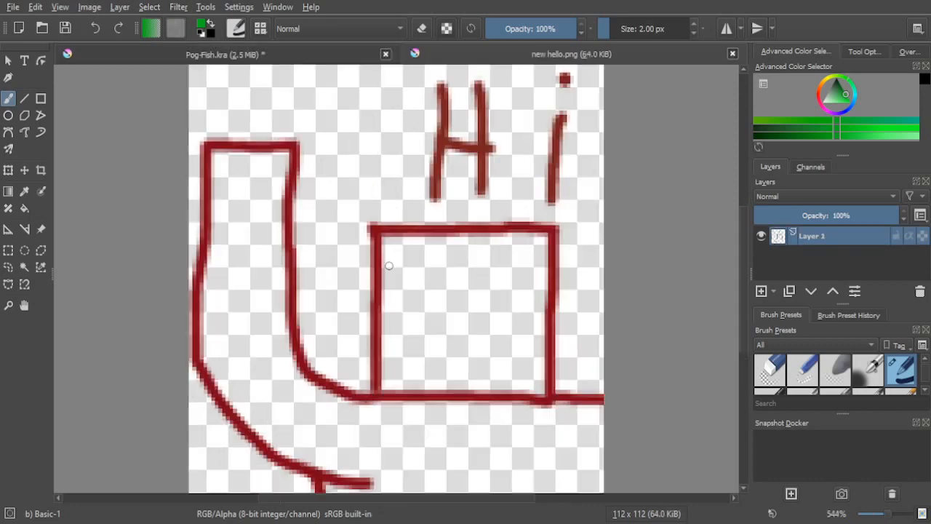
# Step: Look over the drawing in new hello.png and close the Pog-Fish.kra document
pyautogui.scroll(-3, 503, 225)
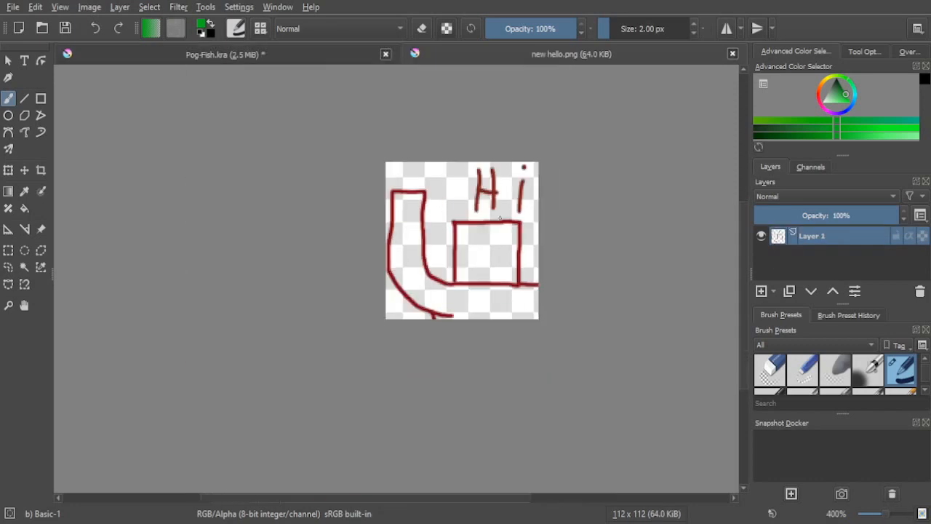
pyautogui.scroll(3, 502, 224)
pyautogui.scroll(-1, 508, 229)
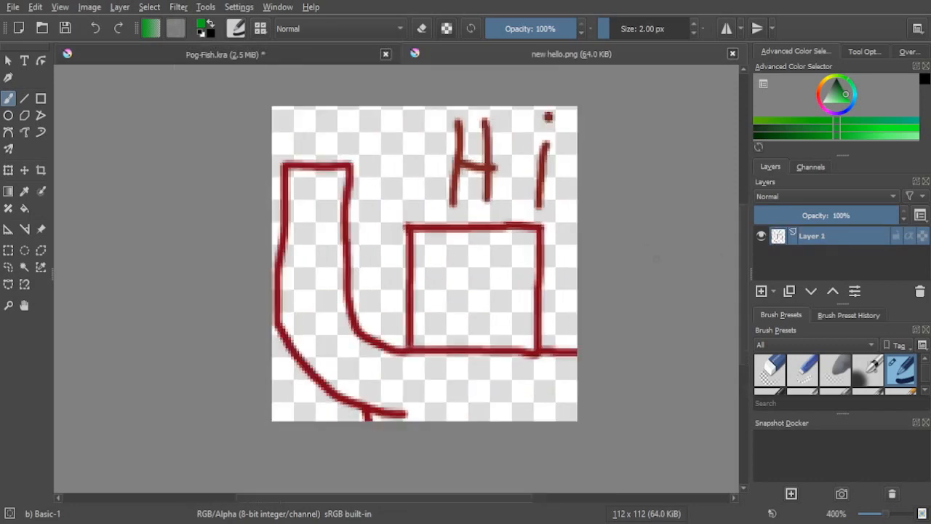
pyautogui.moveTo(656, 258)
pyautogui.mouseDown()
pyautogui.moveTo(661, 270)
pyautogui.moveTo(630, 249)
pyautogui.moveTo(625, 257)
pyautogui.mouseUp()
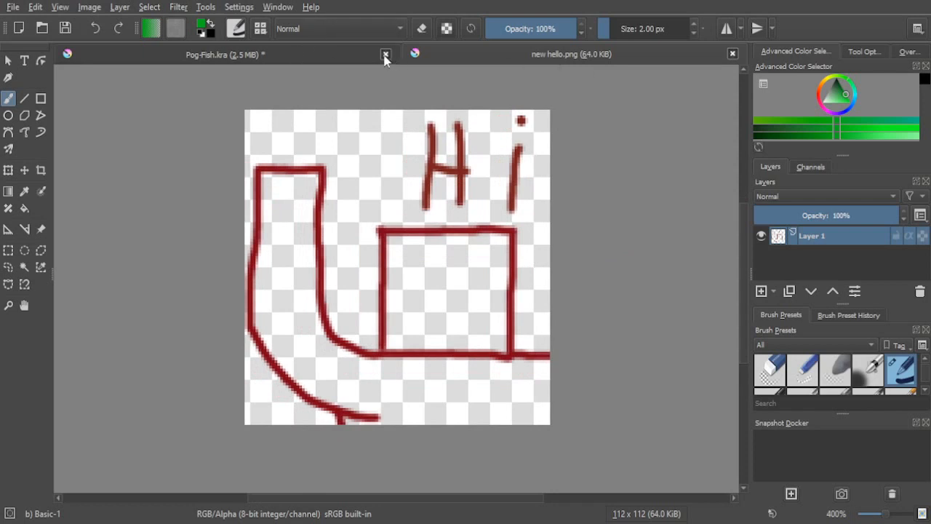
pyautogui.click(491, 279)
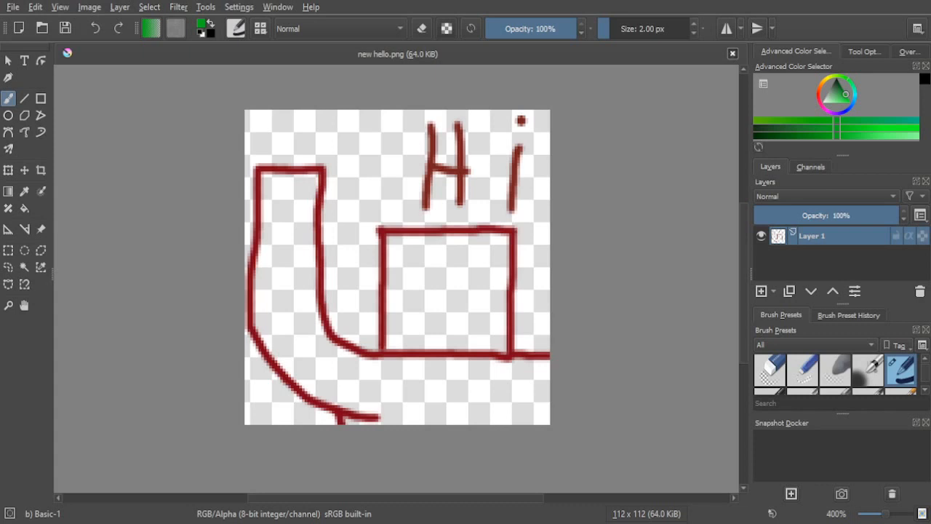
pyautogui.rightClick(345, 209)
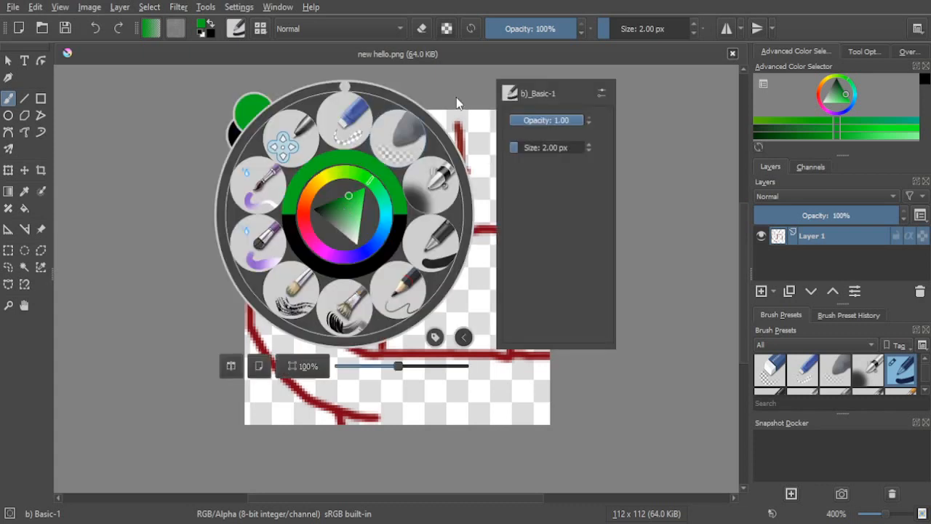
pyautogui.click(650, 161)
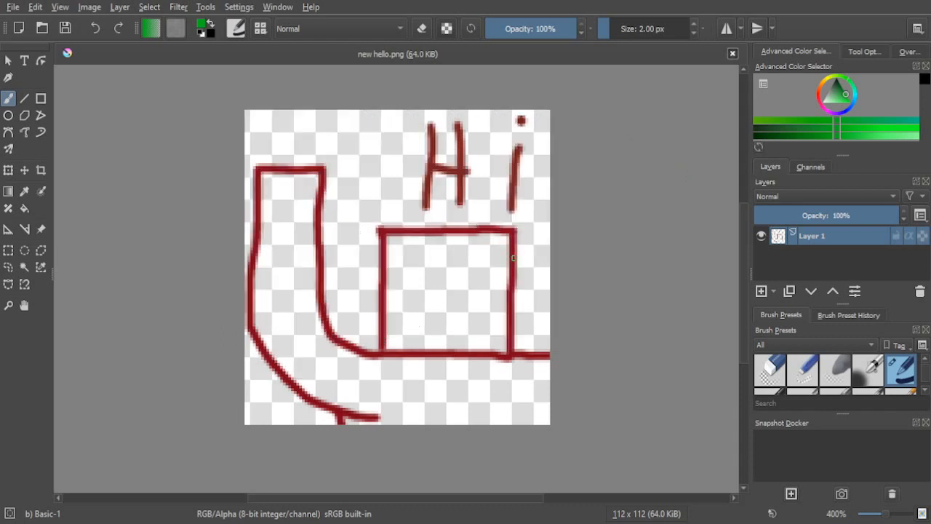
pyautogui.scroll(-1, 517, 259)
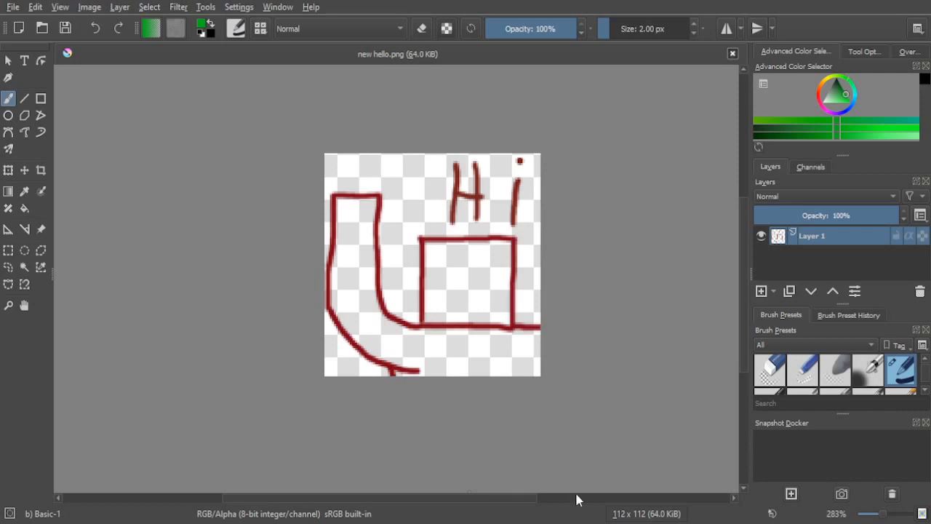
pyautogui.scroll(1, 445, 248)
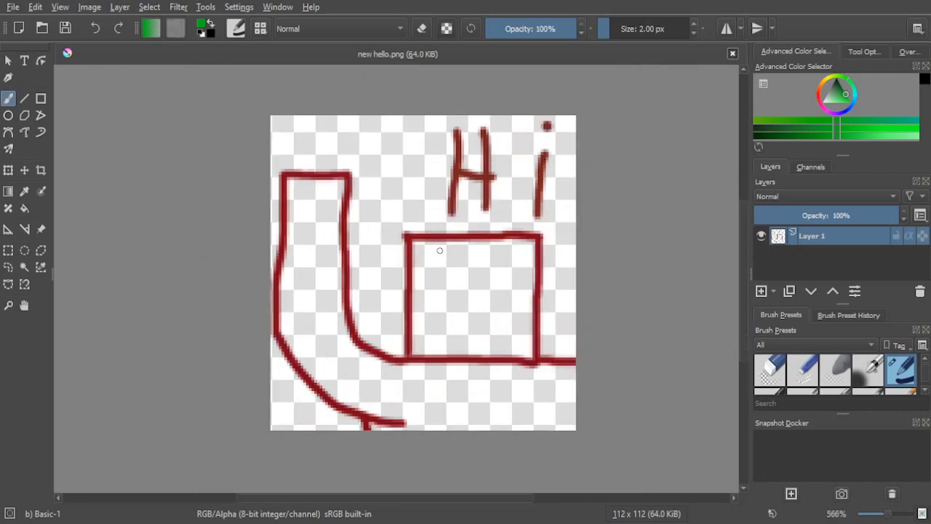
# Step: Sample the dark red from the drawing's outline as the foreground colour
pyautogui.click(24, 190)
pyautogui.scroll(8, 426, 276)
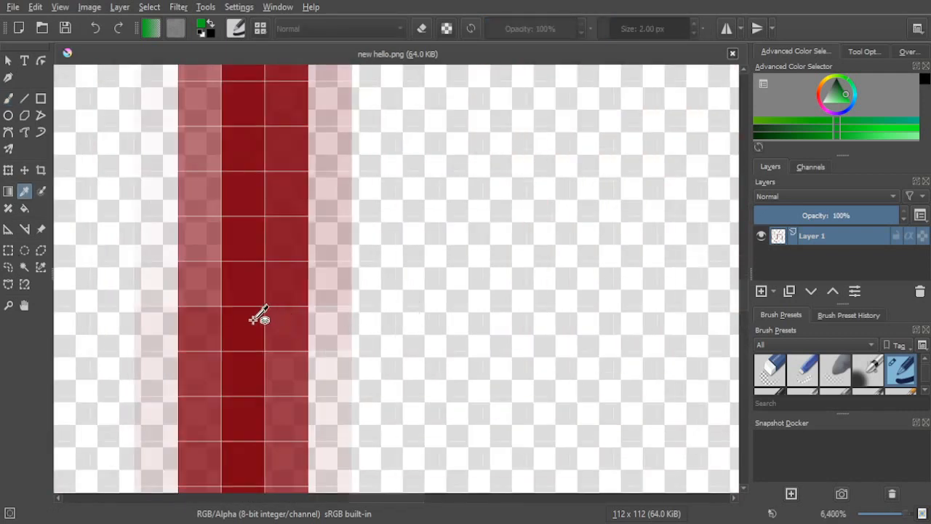
pyautogui.click(262, 316)
pyautogui.scroll(-7, 260, 316)
# Step: Choose the Basic-1 preset in the pop-up palette and return to the Freehand Brush tool
pyautogui.rightClick(355, 292)
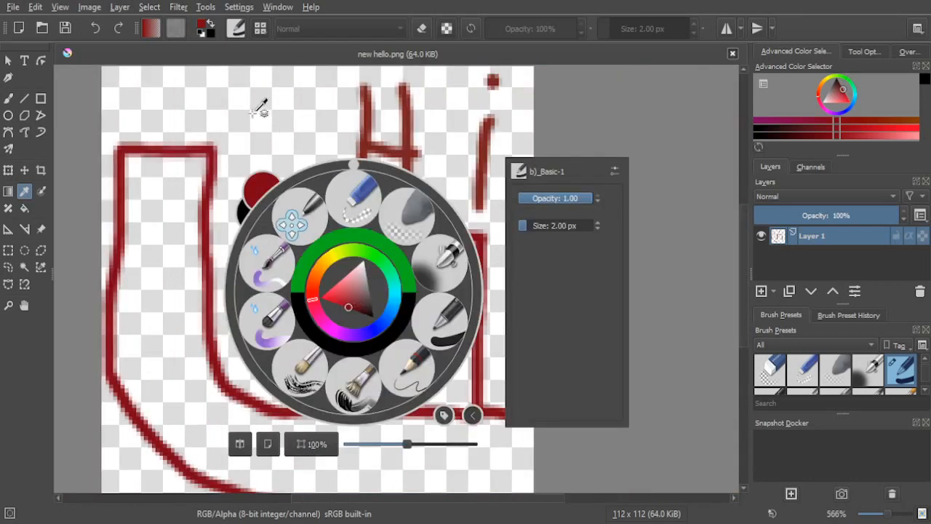
pyautogui.click(450, 329)
pyautogui.rightClick(382, 291)
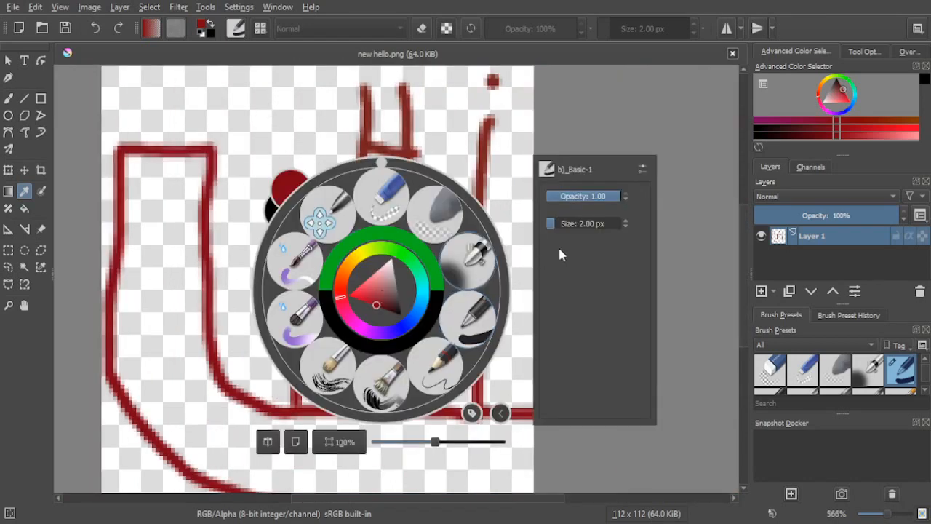
pyautogui.click(266, 94)
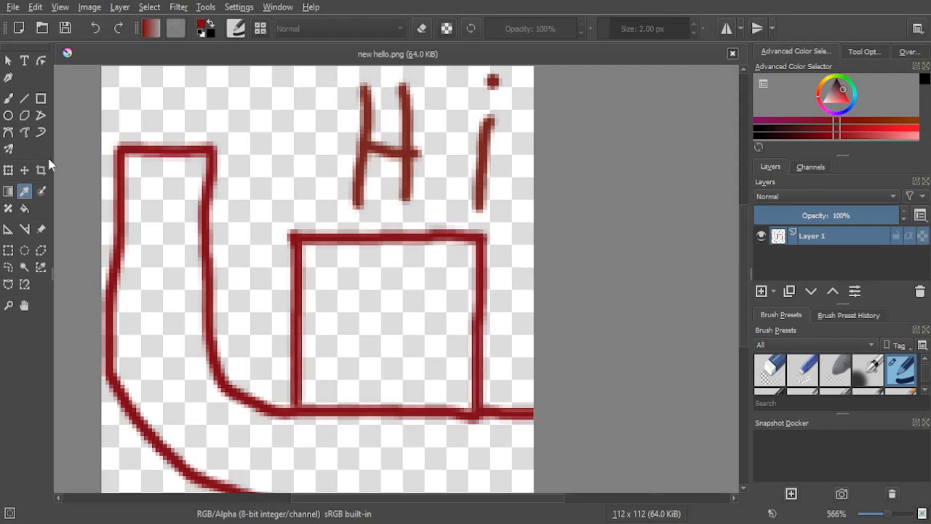
pyautogui.click(8, 98)
pyautogui.moveTo(321, 274); pyautogui.dragTo(429, 249)
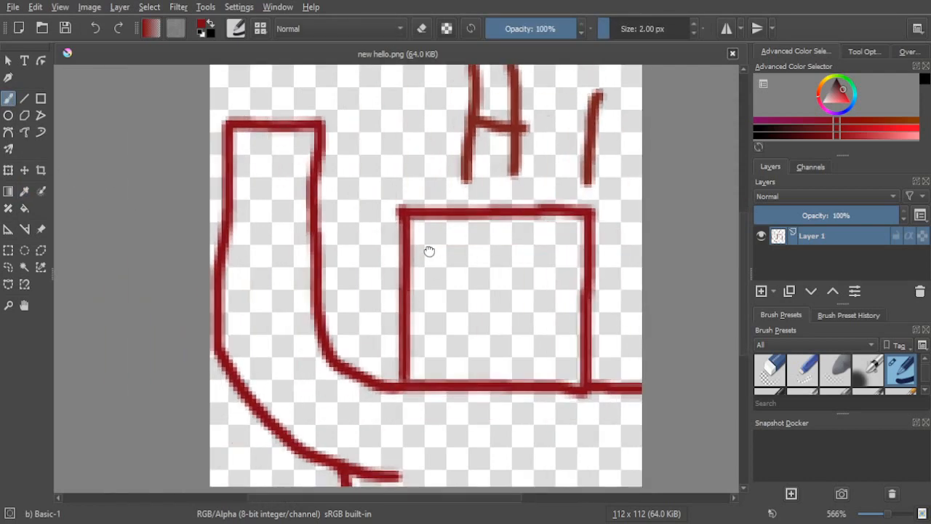
pyautogui.scroll(-1, 428, 250)
pyautogui.scroll(1, 264, 273)
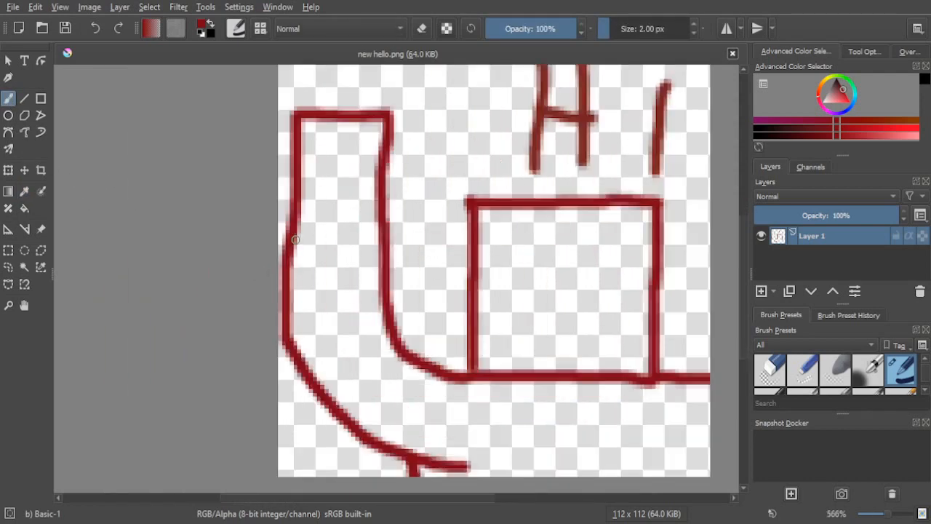
# Step: Thicken the lower part of the arm outline's outer edge with dark red 2 px strokes
pyautogui.moveTo(288, 229); pyautogui.dragTo(288, 340)
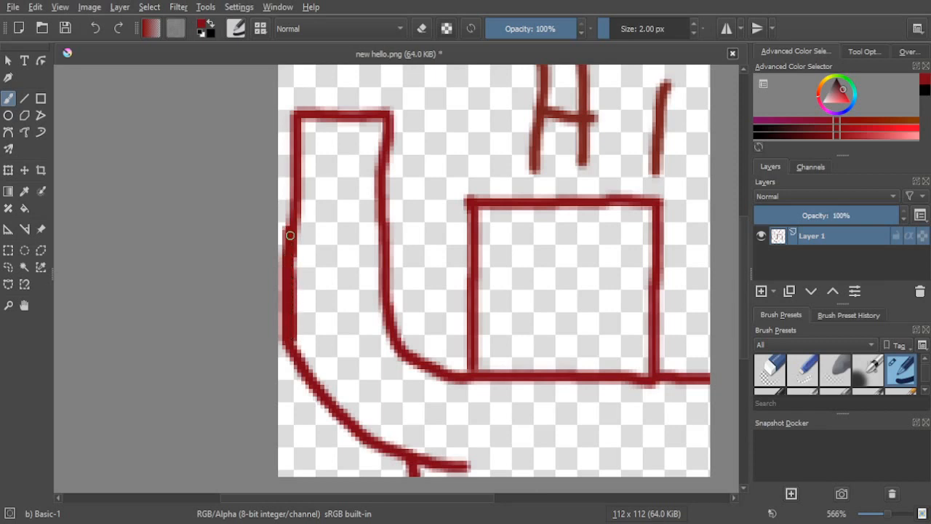
pyautogui.moveTo(291, 235)
pyautogui.mouseDown()
pyautogui.moveTo(291, 206)
pyautogui.moveTo(289, 225)
pyautogui.moveTo(293, 116)
pyautogui.moveTo(291, 339)
pyautogui.mouseUp()
pyautogui.keyDown('ctrl'); pyautogui.scroll(-2, 218, 290); pyautogui.keyUp('ctrl')
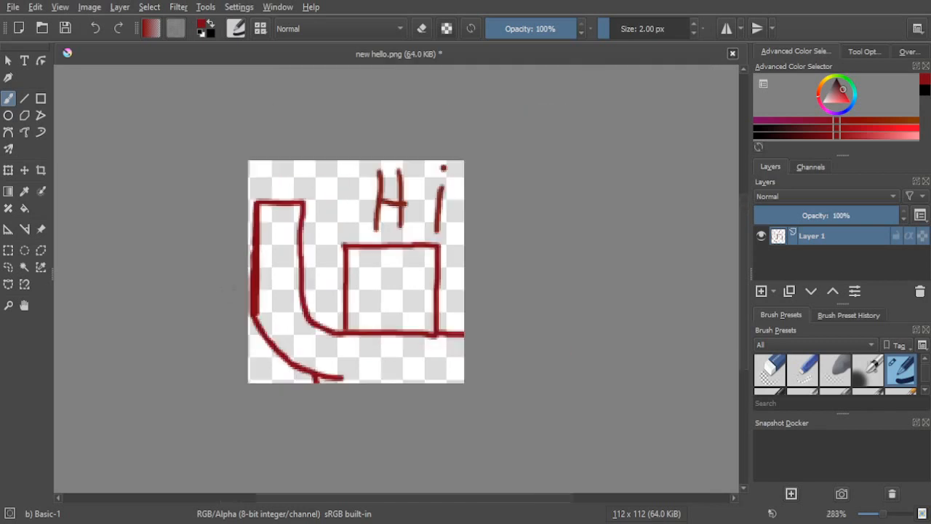
# Step: Thicken the arm's inner edge in dark red and shade a band along its outer edge up to the top corner
pyautogui.keyDown('ctrl'); pyautogui.scroll(1, 266, 298); pyautogui.keyUp('ctrl')
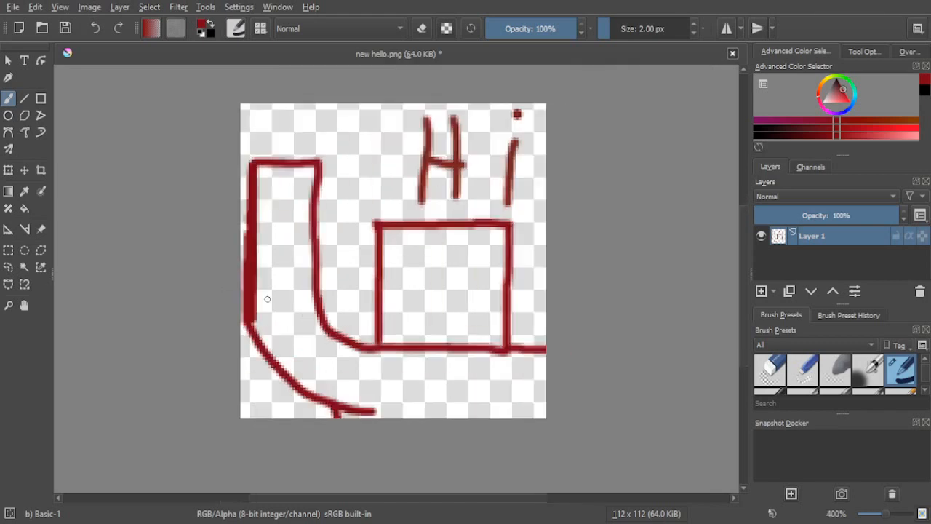
pyautogui.moveTo(320, 182); pyautogui.dragTo(321, 240)
pyautogui.click(95, 28)
pyautogui.moveTo(320, 182); pyautogui.dragTo(315, 306)
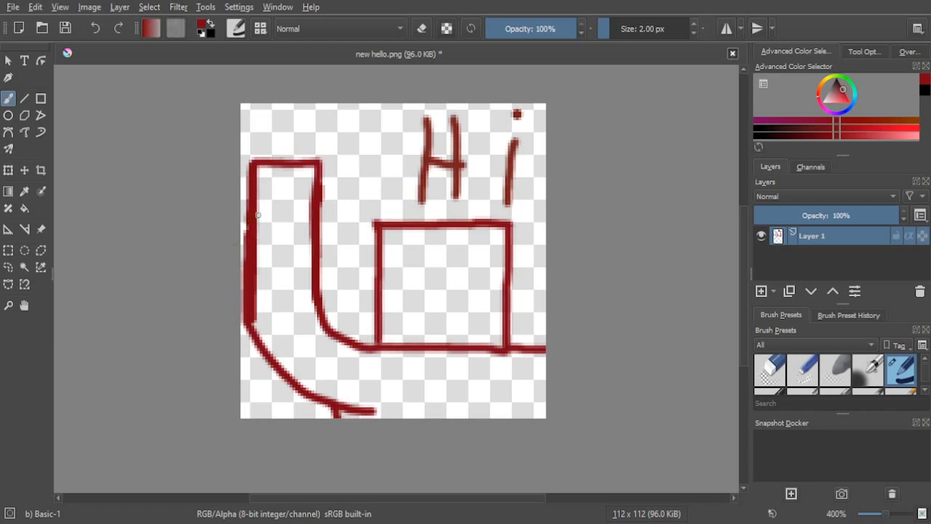
pyautogui.moveTo(257, 215)
pyautogui.mouseDown()
pyautogui.moveTo(259, 281)
pyautogui.moveTo(260, 219)
pyautogui.moveTo(257, 247)
pyautogui.mouseUp()
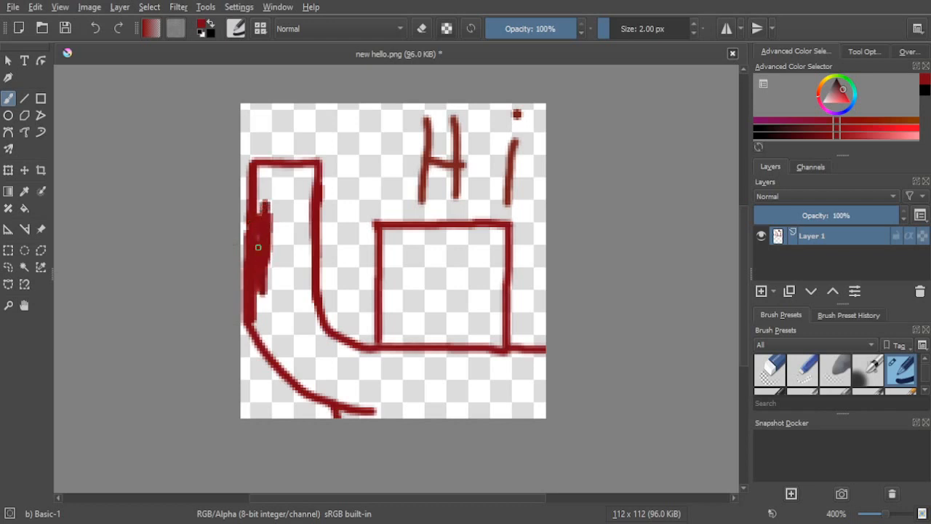
pyautogui.moveTo(262, 213); pyautogui.dragTo(262, 173)
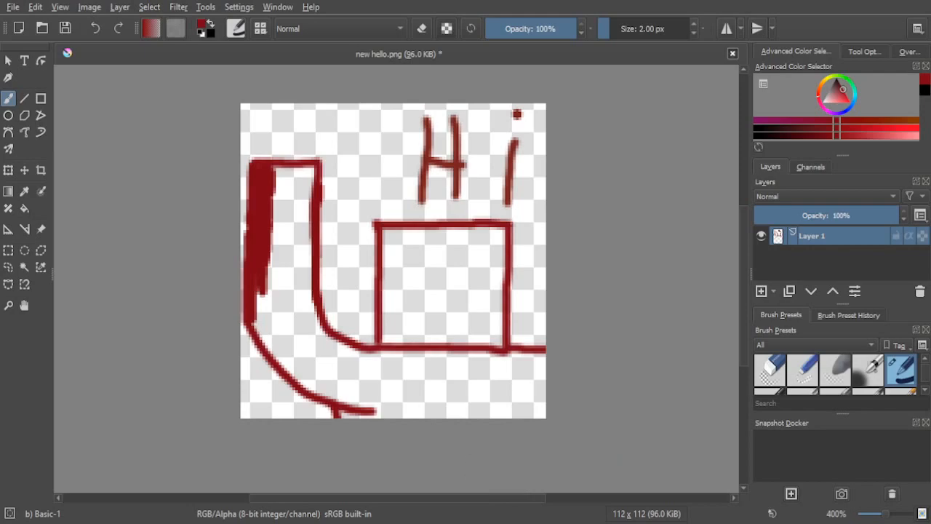
# Step: Switch to the hello.png reference in Photos and examine the waving figure enlarged to 345%
pyautogui.hotkey('alt', 'Tab')
pyautogui.click(591, 511)
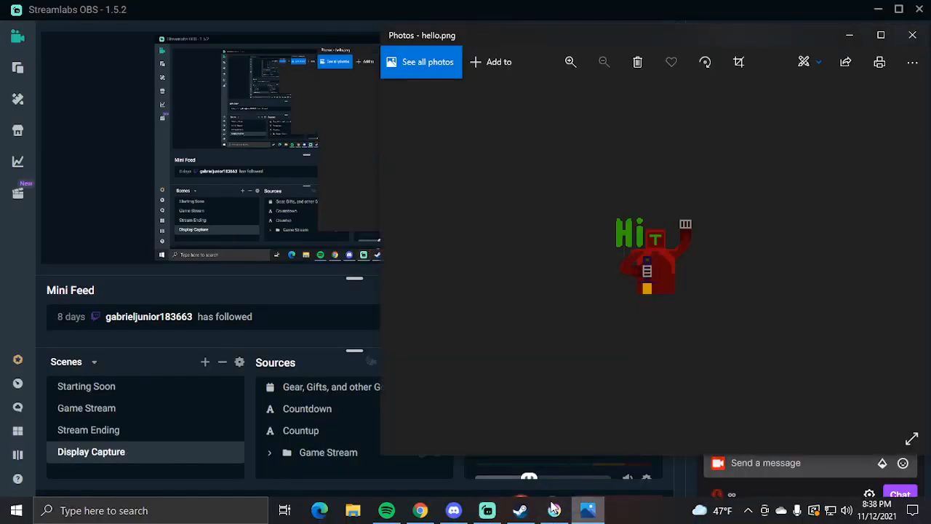
pyautogui.click(554, 510)
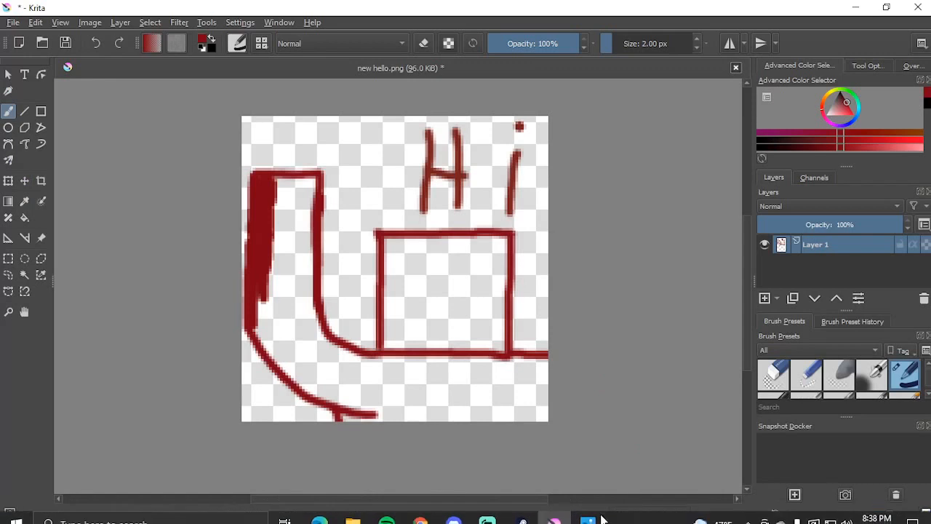
pyautogui.click(589, 519)
pyautogui.scroll(3, 640, 245)
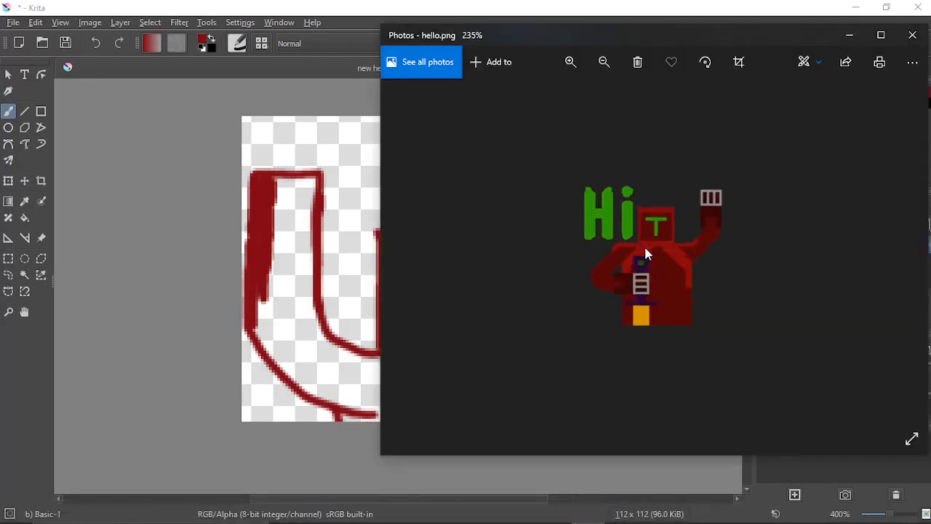
pyautogui.scroll(3, 645, 253)
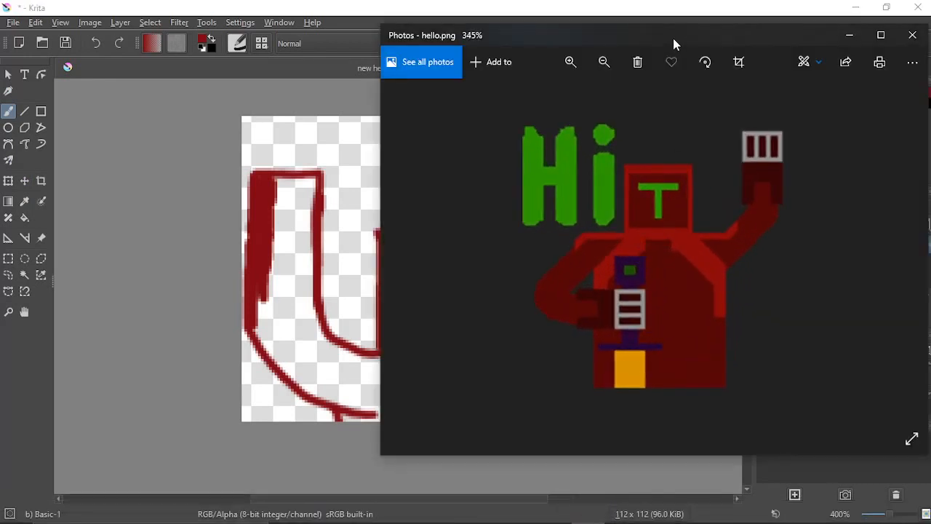
pyautogui.moveTo(674, 39); pyautogui.dragTo(666, 85)
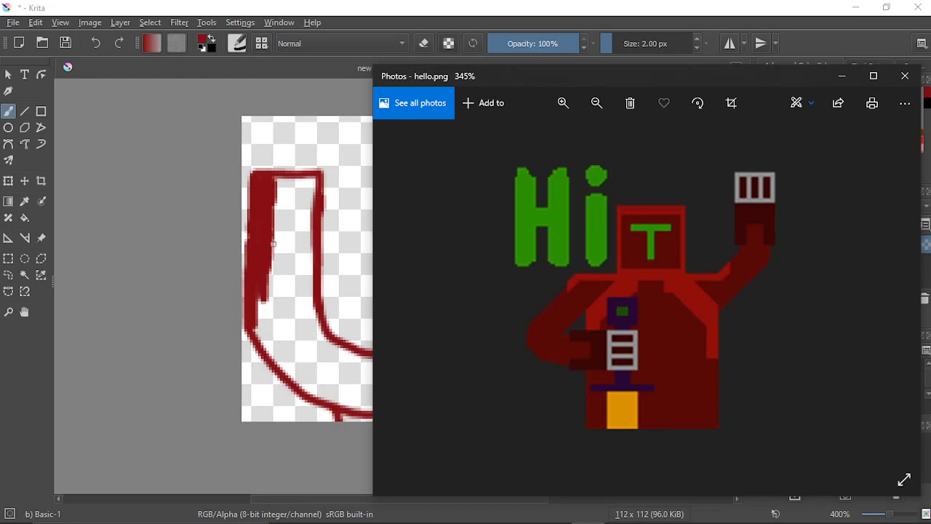
# Step: Return to Krita, fill the arm's interior with dark red, and brush over the gap along its inner edge
pyautogui.click(283, 245)
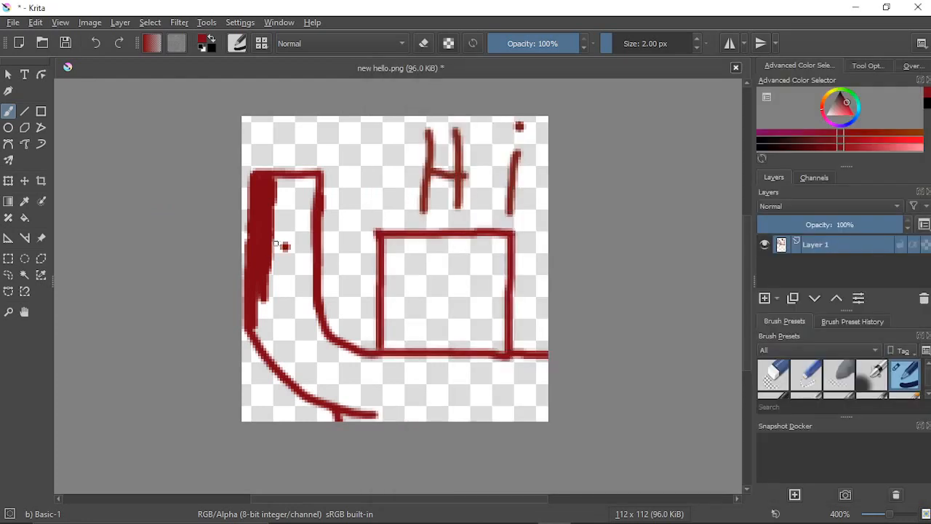
pyautogui.click(24, 218)
pyautogui.click(289, 326)
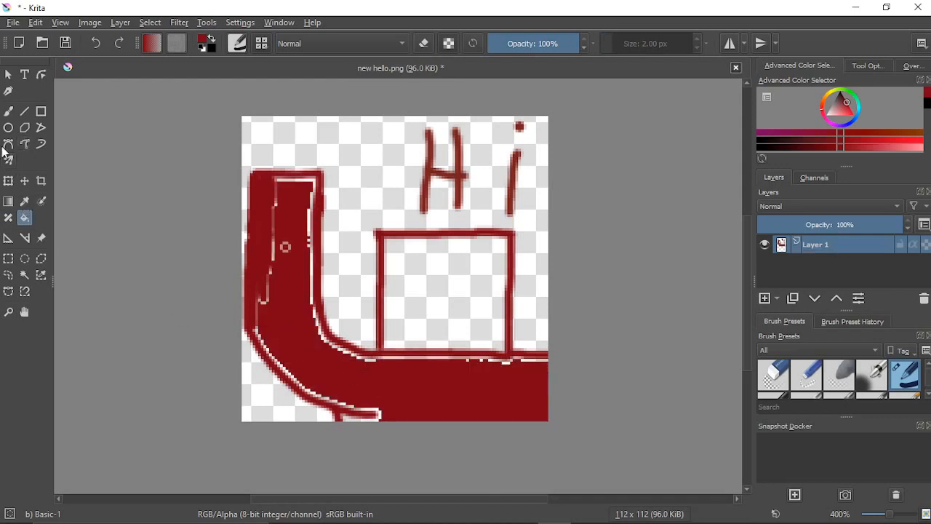
pyautogui.click(8, 110)
pyautogui.moveTo(311, 211); pyautogui.dragTo(309, 285)
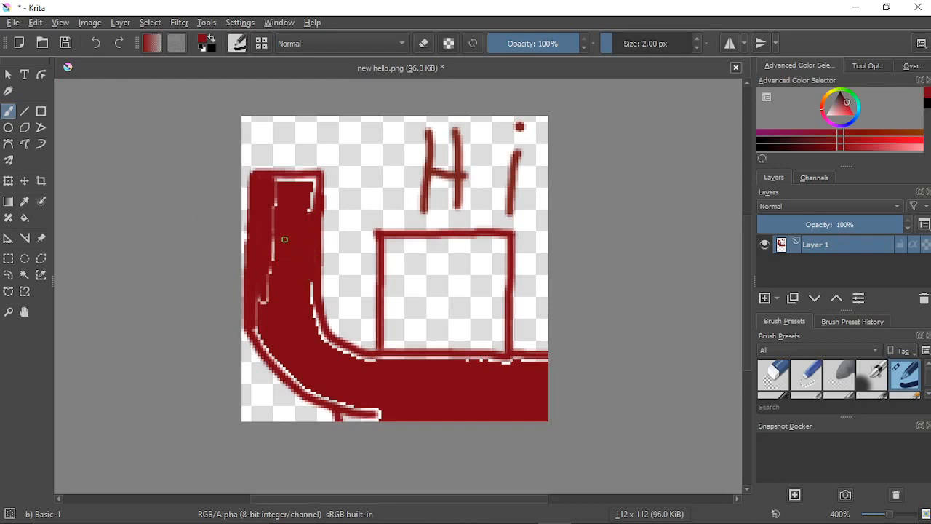
# Step: Set the Basic-1 brush size to 5 px and paint over the remaining unfilled gaps inside the arm and shoulder
pyautogui.rightClick(285, 240)
pyautogui.click(480, 172)
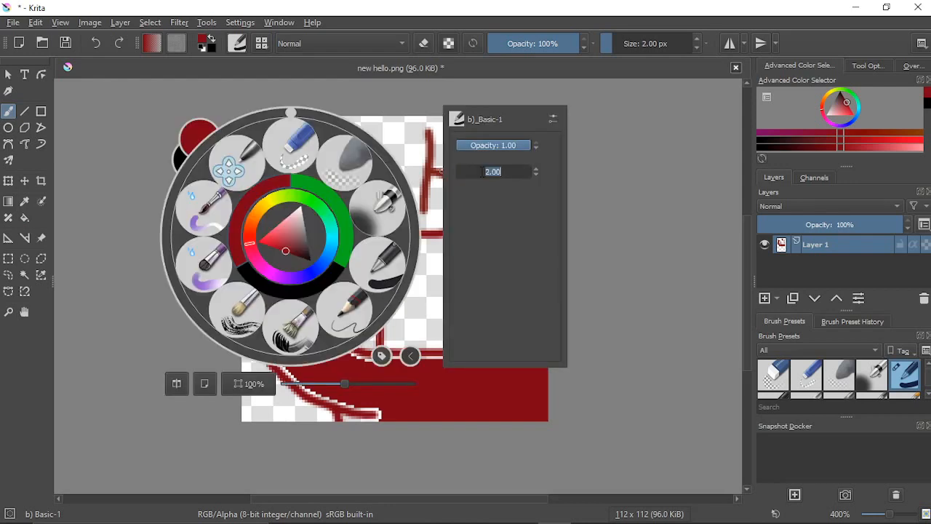
pyautogui.write('5')
pyautogui.press('Return')
pyautogui.click(155, 169)
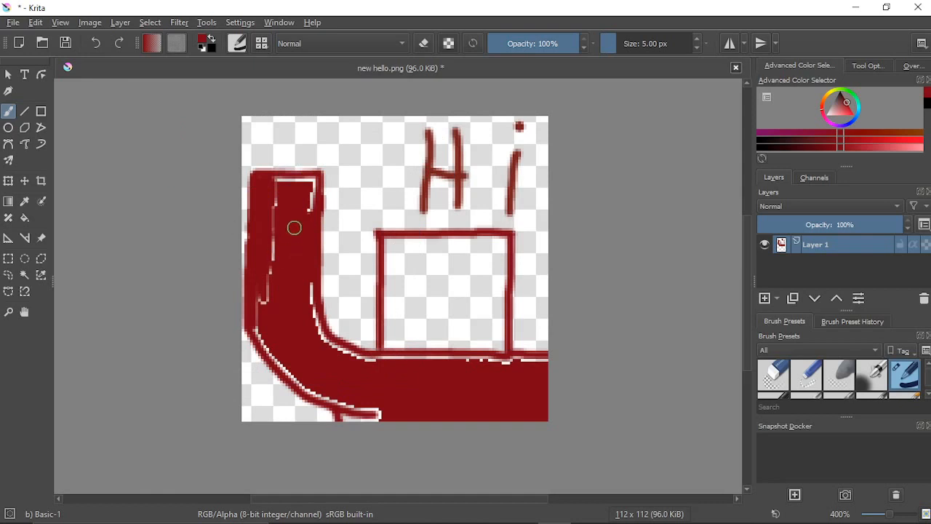
pyautogui.moveTo(269, 256)
pyautogui.mouseDown()
pyautogui.moveTo(266, 226)
pyautogui.moveTo(258, 339)
pyautogui.moveTo(314, 386)
pyautogui.moveTo(380, 407)
pyautogui.moveTo(343, 415)
pyautogui.moveTo(342, 399)
pyautogui.moveTo(346, 413)
pyautogui.moveTo(357, 404)
pyautogui.moveTo(327, 401)
pyautogui.moveTo(296, 380)
pyautogui.moveTo(258, 328)
pyautogui.moveTo(295, 275)
pyautogui.moveTo(324, 340)
pyautogui.moveTo(341, 353)
pyautogui.moveTo(382, 364)
pyautogui.moveTo(539, 361)
pyautogui.moveTo(388, 358)
pyautogui.moveTo(524, 360)
pyautogui.mouseUp()
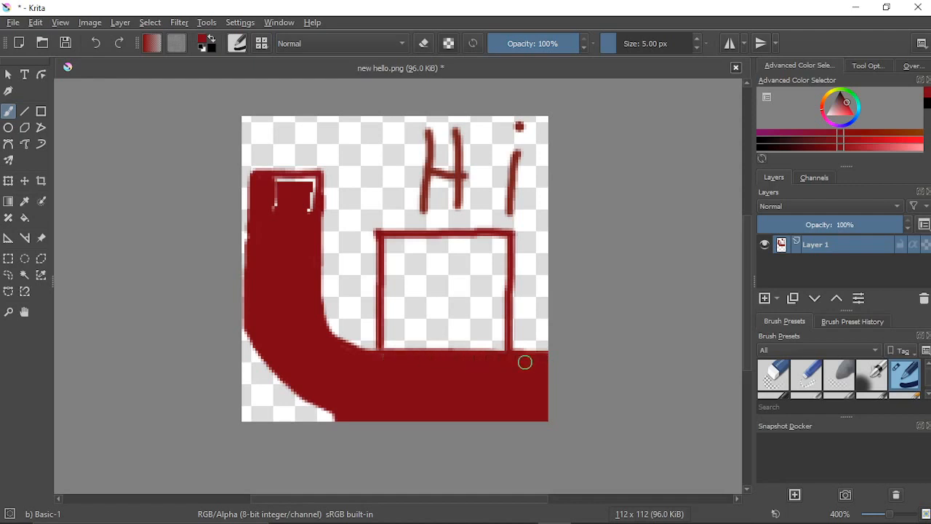
pyautogui.moveTo(271, 213)
pyautogui.mouseDown()
pyautogui.moveTo(276, 181)
pyautogui.moveTo(308, 182)
pyautogui.moveTo(309, 208)
pyautogui.moveTo(313, 185)
pyautogui.moveTo(267, 177)
pyautogui.moveTo(267, 299)
pyautogui.mouseUp()
# Step: Switch to the Eraser Small preset and set its size to 2 px
pyautogui.rightClick(266, 298)
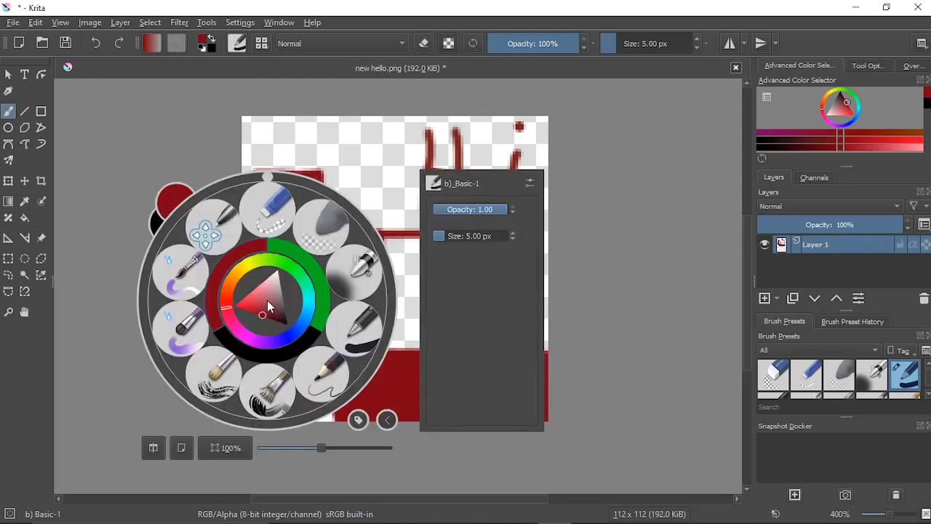
pyautogui.click(215, 240)
pyautogui.scroll(5, 215, 240)
pyautogui.rightClick(282, 265)
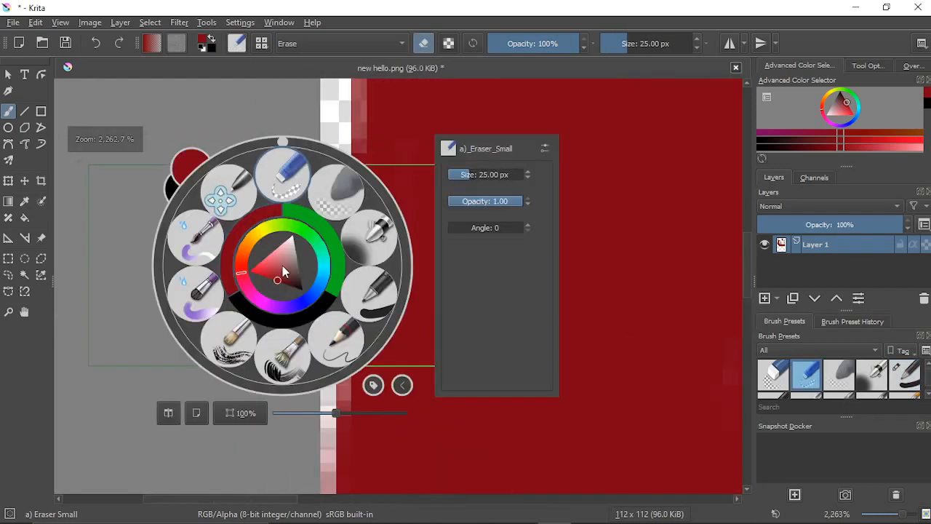
pyautogui.click(474, 175)
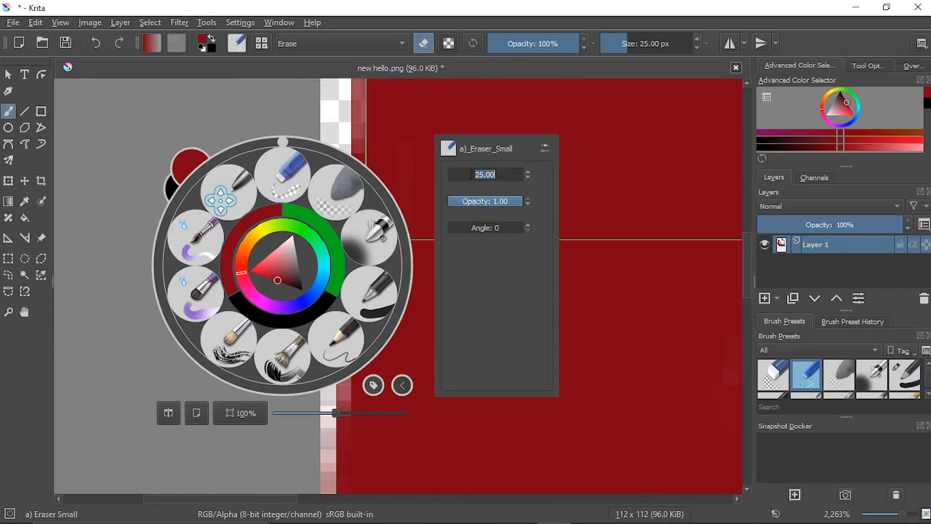
pyautogui.write('2')
pyautogui.press('Return')
pyautogui.click(359, 116)
# Step: Erase the faint pixels along the arm's outer vertical edge to straighten it beside the canvas border
pyautogui.scroll(-3, 331, 184)
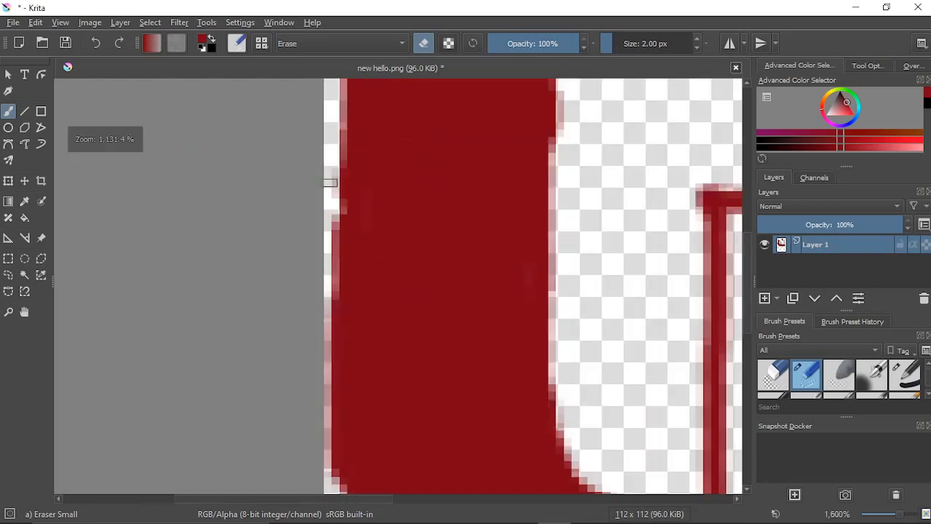
pyautogui.moveTo(330, 183); pyautogui.dragTo(328, 214)
pyautogui.scroll(-3, 327, 317)
pyautogui.scroll(2, 326, 363)
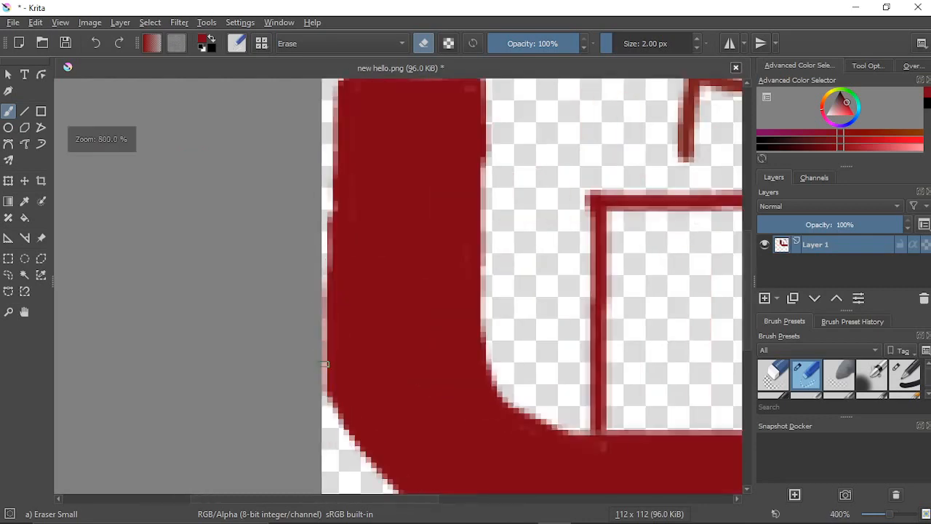
pyautogui.moveTo(326, 401)
pyautogui.mouseDown()
pyautogui.moveTo(327, 213)
pyautogui.moveTo(327, 402)
pyautogui.mouseUp()
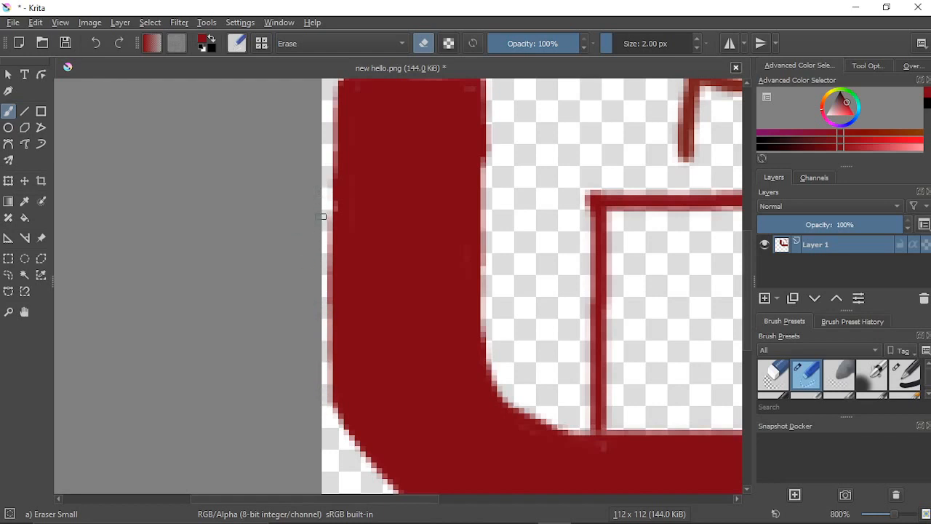
pyautogui.moveTo(324, 215); pyautogui.dragTo(324, 330)
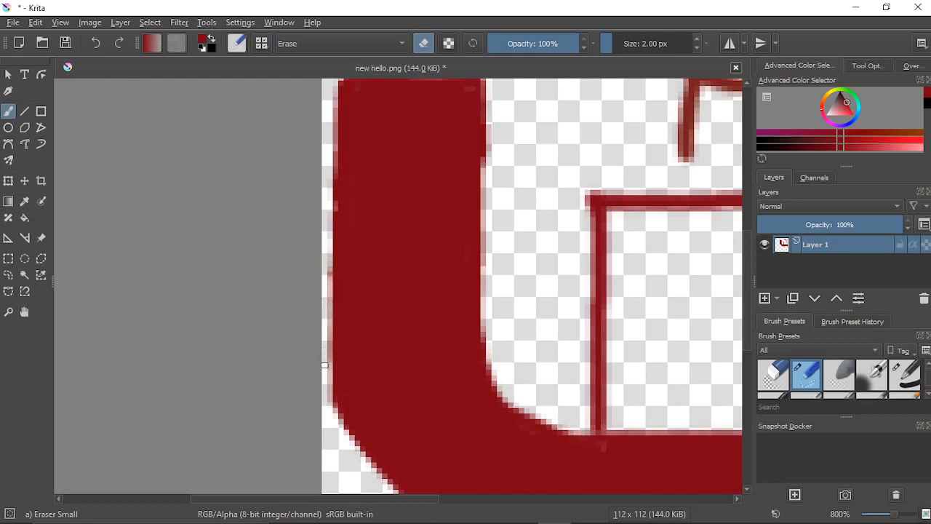
pyautogui.moveTo(325, 365)
pyautogui.mouseDown()
pyautogui.moveTo(327, 256)
pyautogui.moveTo(325, 296)
pyautogui.mouseUp()
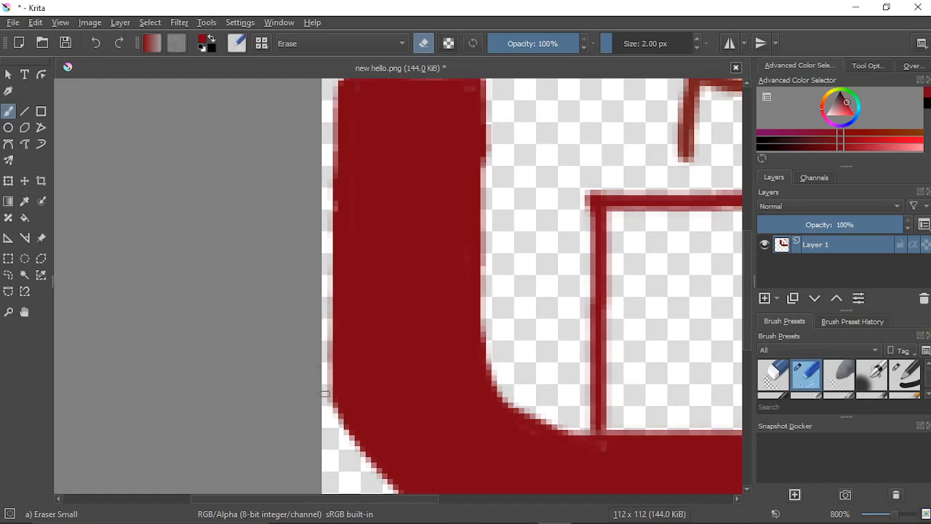
pyautogui.moveTo(326, 399)
pyautogui.mouseDown()
pyautogui.moveTo(327, 377)
pyautogui.moveTo(324, 412)
pyautogui.moveTo(326, 339)
pyautogui.moveTo(326, 367)
pyautogui.mouseUp()
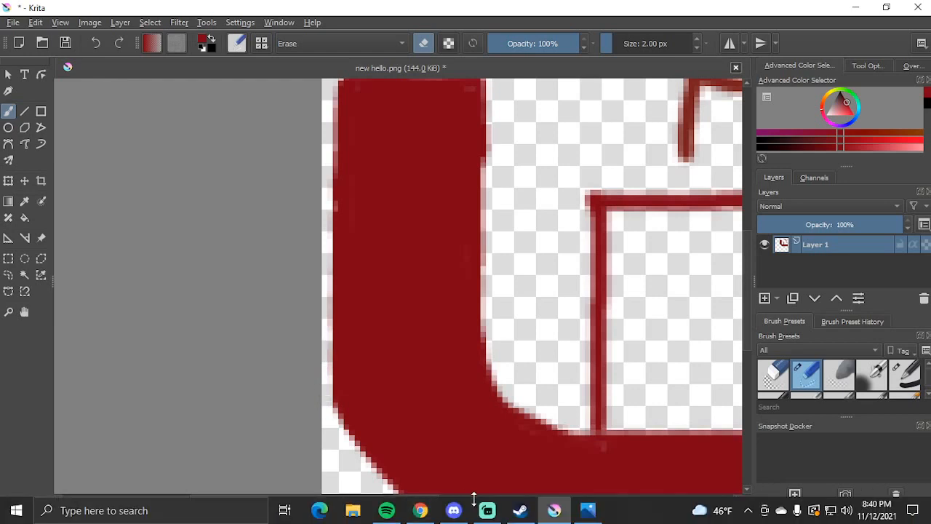
# Step: Check the stream info in Streamlabs OBS, close it without updating, and return to Krita
pyautogui.click(486, 509)
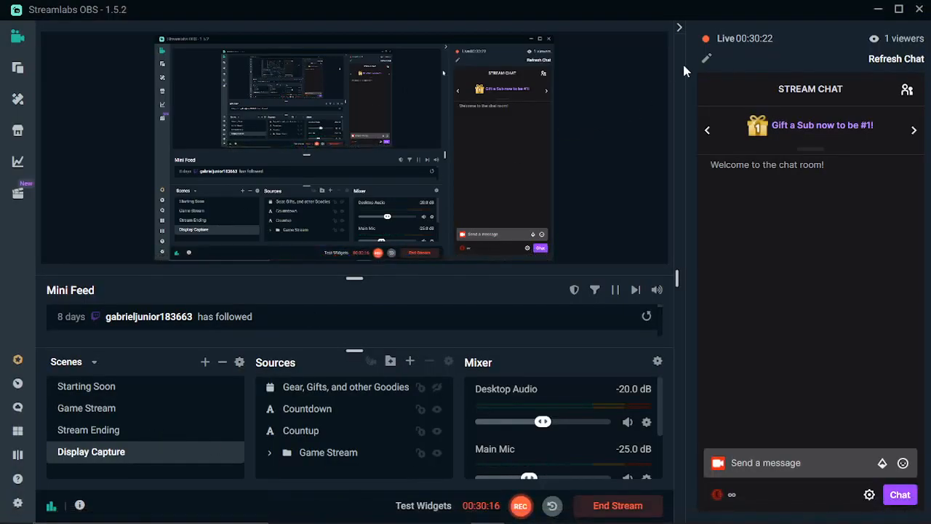
pyautogui.click(706, 58)
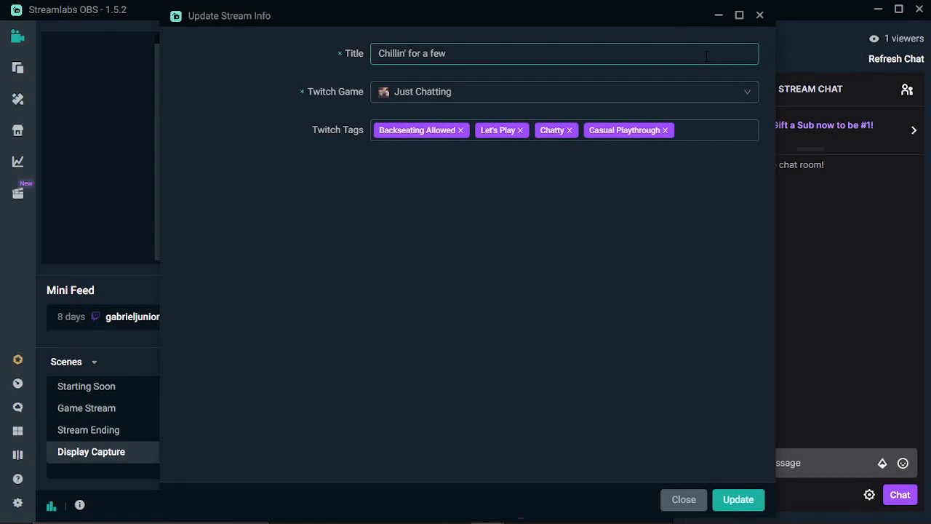
pyautogui.click(759, 14)
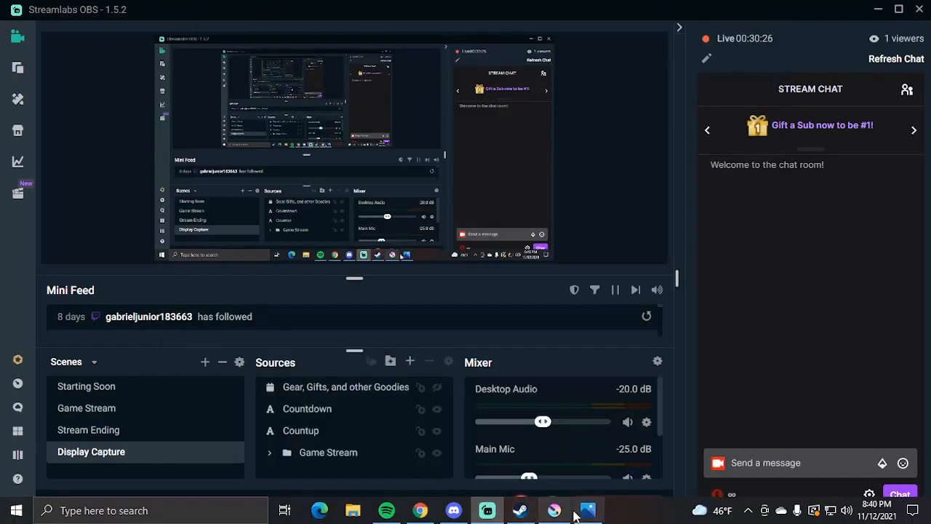
pyautogui.click(585, 512)
pyautogui.click(554, 510)
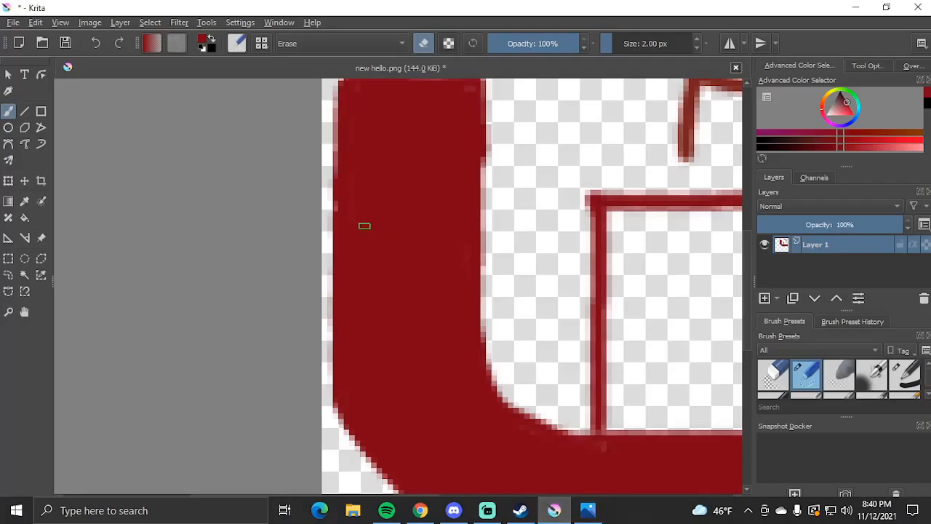
# Step: Erase along the outer curve of the elbow to round it between the vertical edge and the canvas bottom
pyautogui.scroll(-5, 356, 235)
pyautogui.scroll(4, 310, 305)
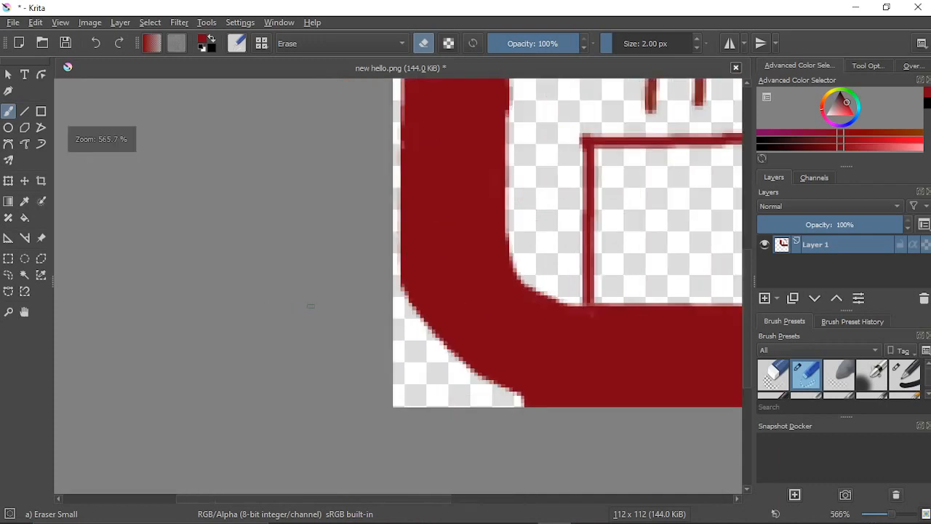
pyautogui.scroll(-5, 506, 383)
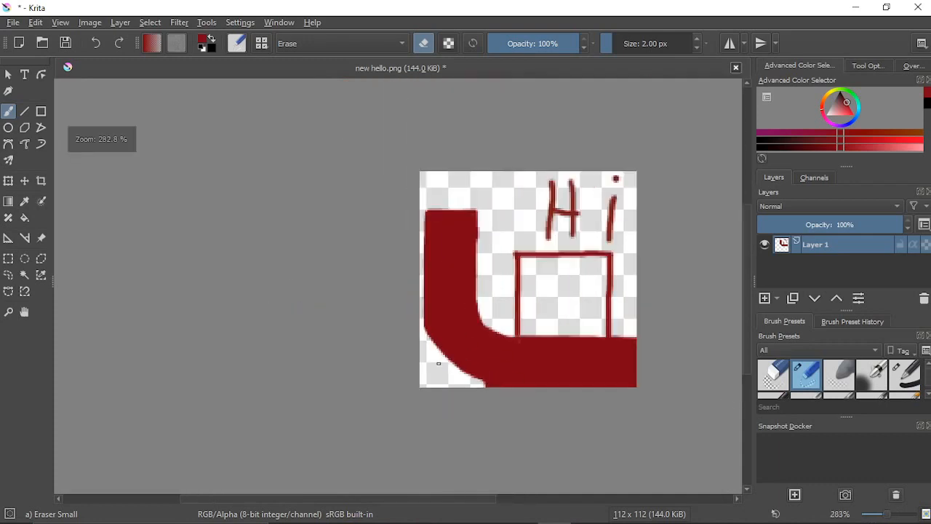
pyautogui.scroll(5, 389, 280)
pyautogui.moveTo(388, 280); pyautogui.dragTo(277, 330)
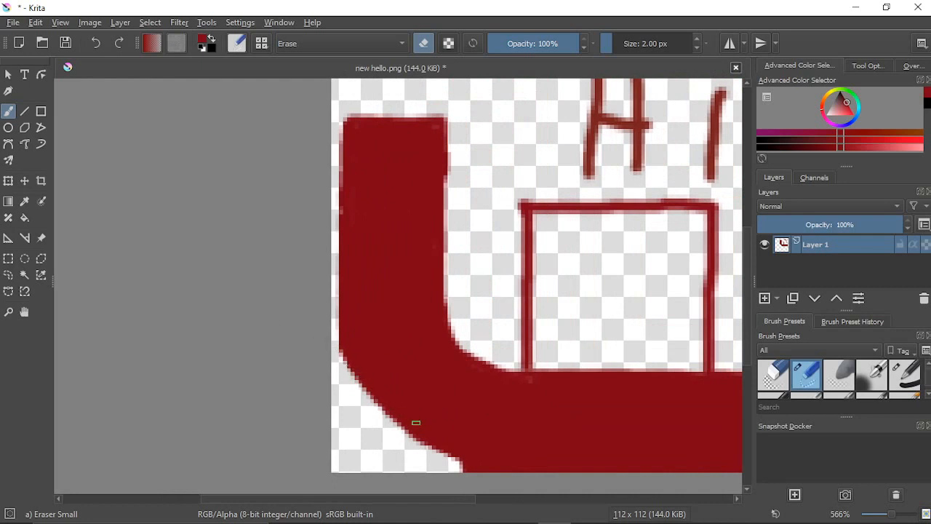
pyautogui.moveTo(458, 460)
pyautogui.mouseDown()
pyautogui.moveTo(384, 415)
pyautogui.moveTo(338, 358)
pyautogui.moveTo(348, 378)
pyautogui.moveTo(440, 451)
pyautogui.mouseUp()
pyautogui.moveTo(351, 381); pyautogui.dragTo(339, 333)
# Step: Switch to Streamlabs OBS to check the live stream and its chat
pyautogui.moveTo(487, 521)
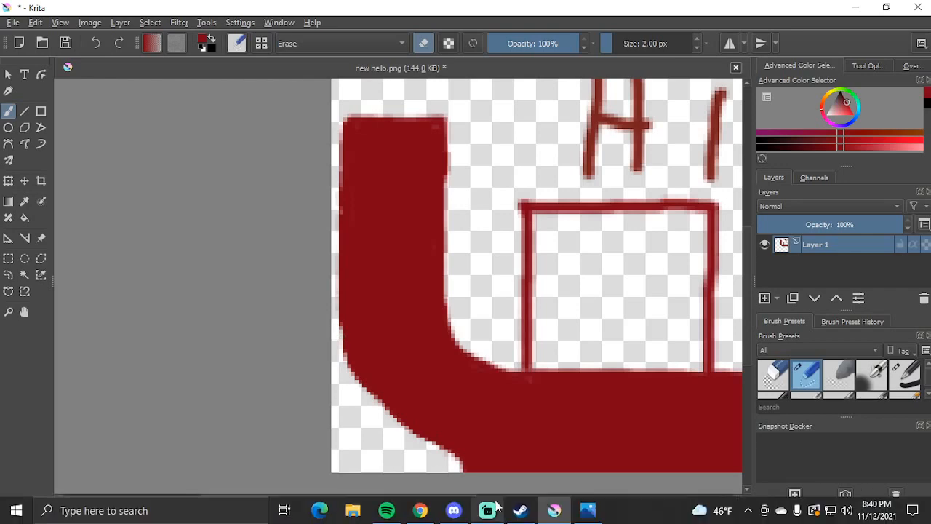
pyautogui.click(487, 510)
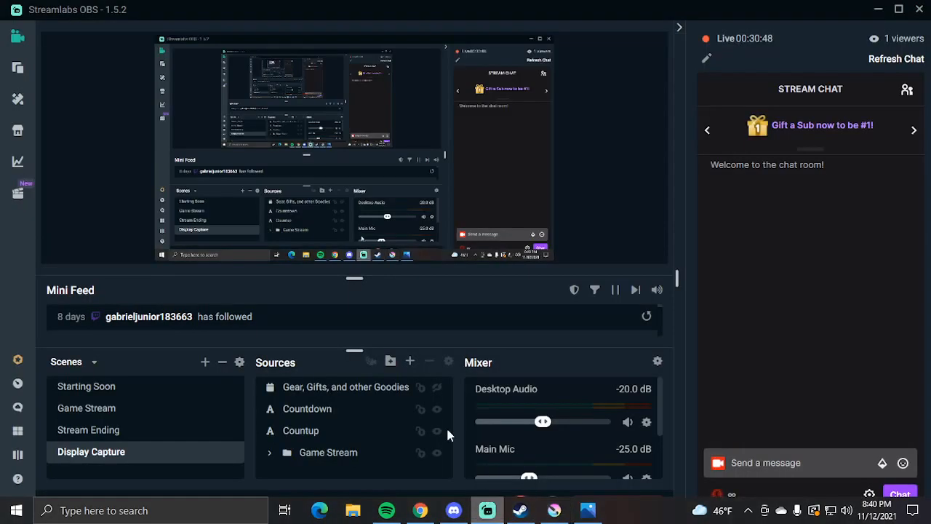
# Step: Check the live stream in Streamlabs OBS, look at the hello.png reference in Photos, and return to Krita
pyautogui.click(109, 407)
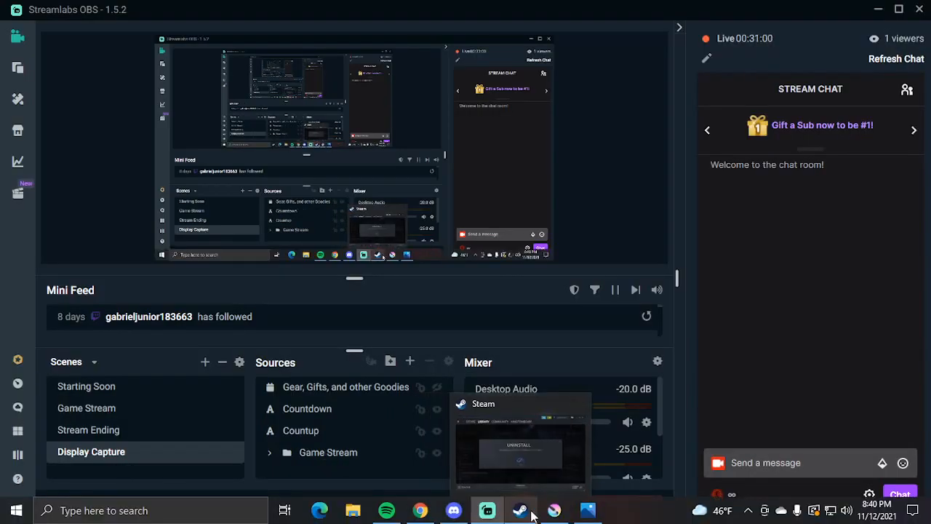
pyautogui.click(594, 513)
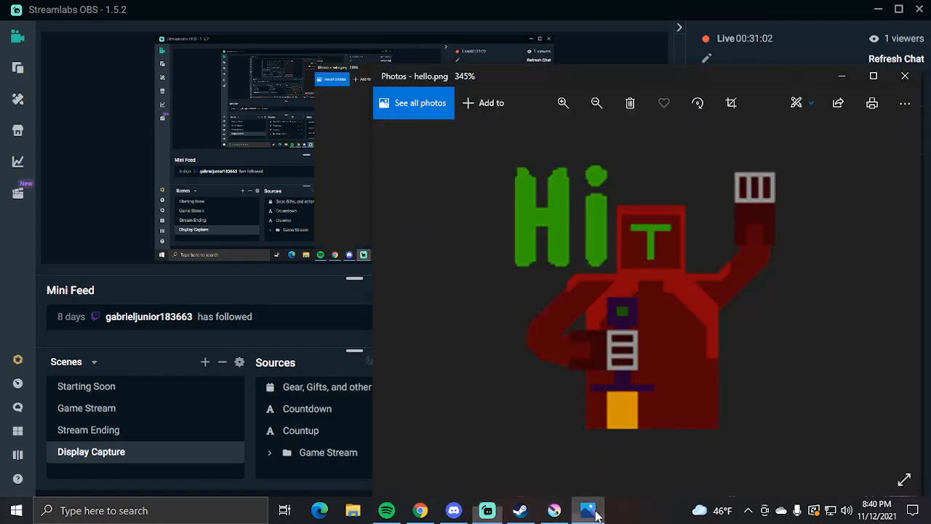
pyautogui.click(554, 509)
# Step: Trim the diagonal outer side of the arm's elbow with the 2 px small eraser to smooth its curve
pyautogui.scroll(-3, 315, 341)
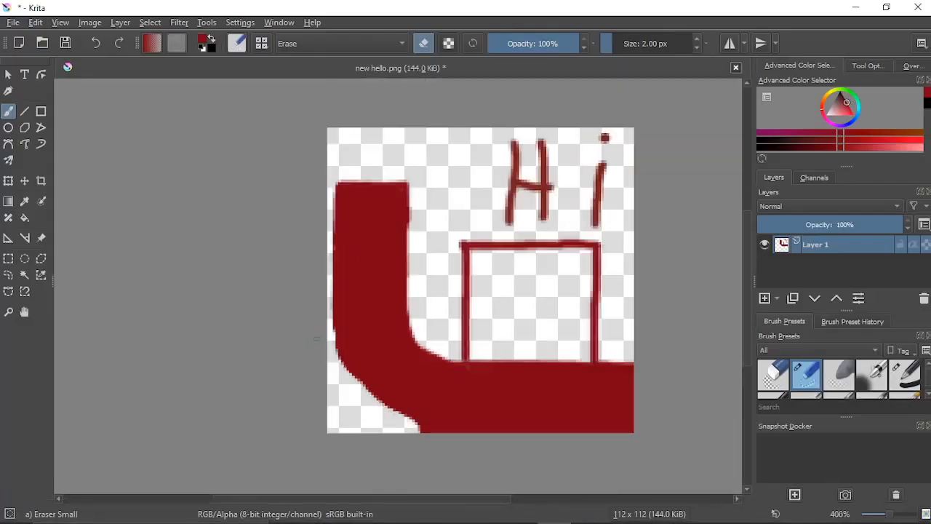
pyautogui.scroll(4, 315, 341)
pyautogui.scroll(-2, 332, 369)
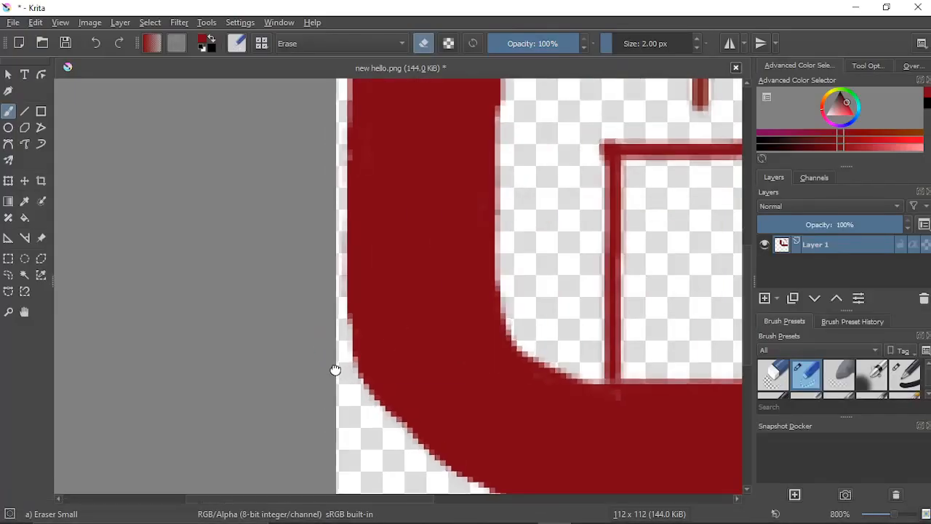
pyautogui.moveTo(311, 313)
pyautogui.mouseDown()
pyautogui.moveTo(353, 364)
pyautogui.moveTo(391, 389)
pyautogui.mouseUp()
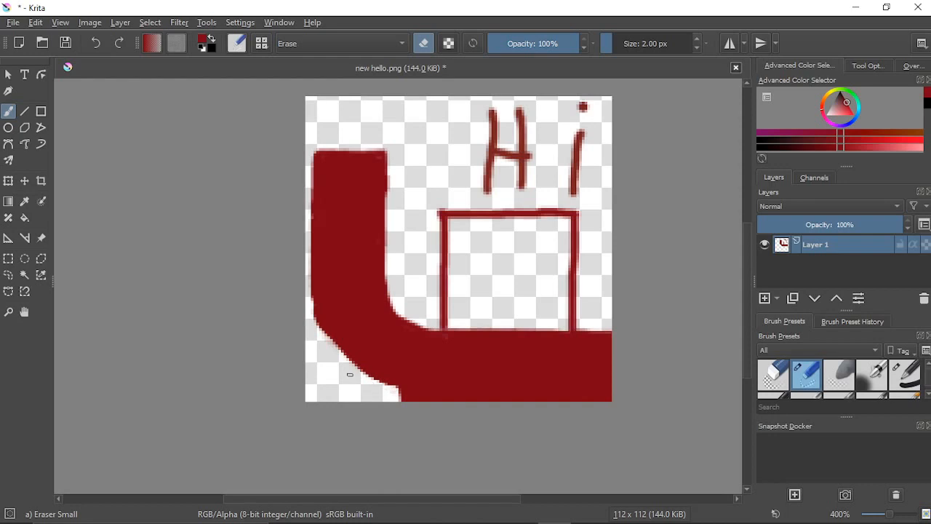
pyautogui.moveTo(318, 320); pyautogui.dragTo(380, 384)
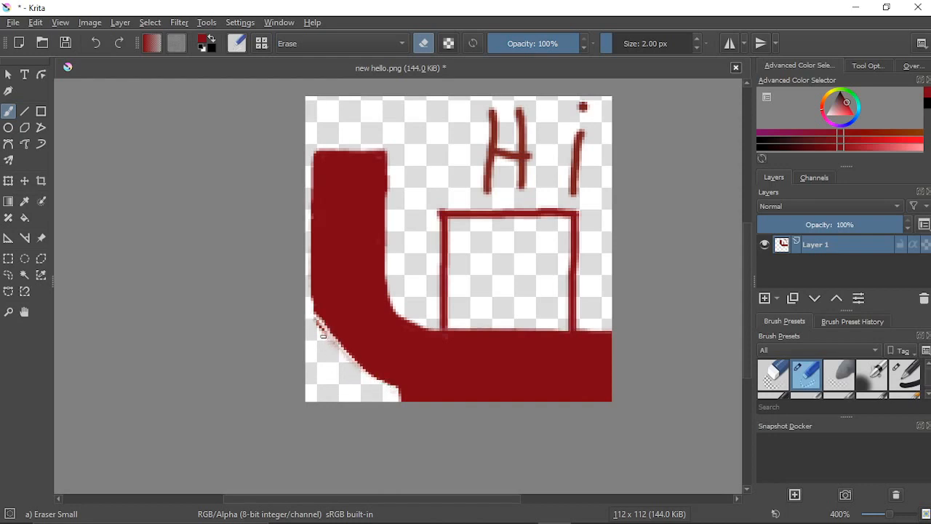
pyautogui.moveTo(315, 317); pyautogui.dragTo(342, 354)
pyautogui.moveTo(307, 277); pyautogui.dragTo(331, 341)
# Step: Switch to the 5 px Basic-1 brush and examine the elbow's outer curve and lower corner close up
pyautogui.rightClick(247, 295)
pyautogui.click(332, 318)
pyautogui.scroll(2, 332, 322)
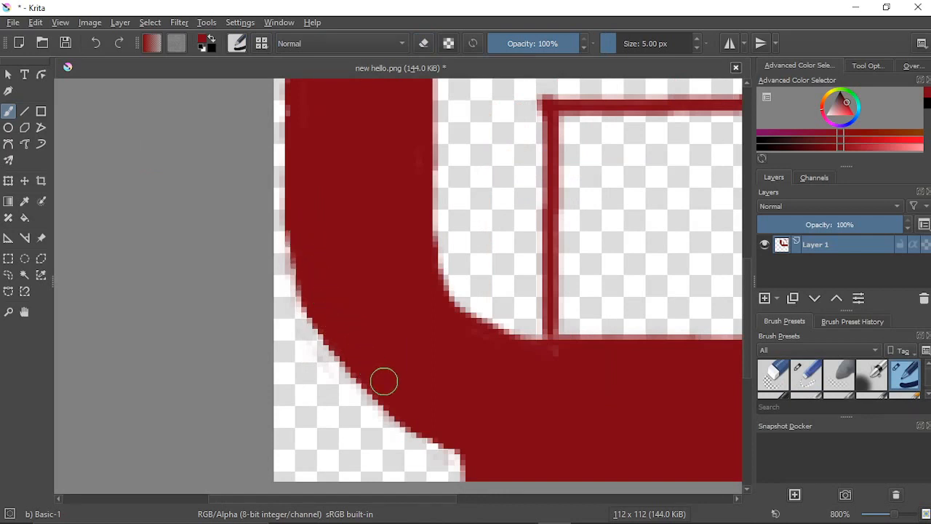
pyautogui.scroll(-1, 507, 440)
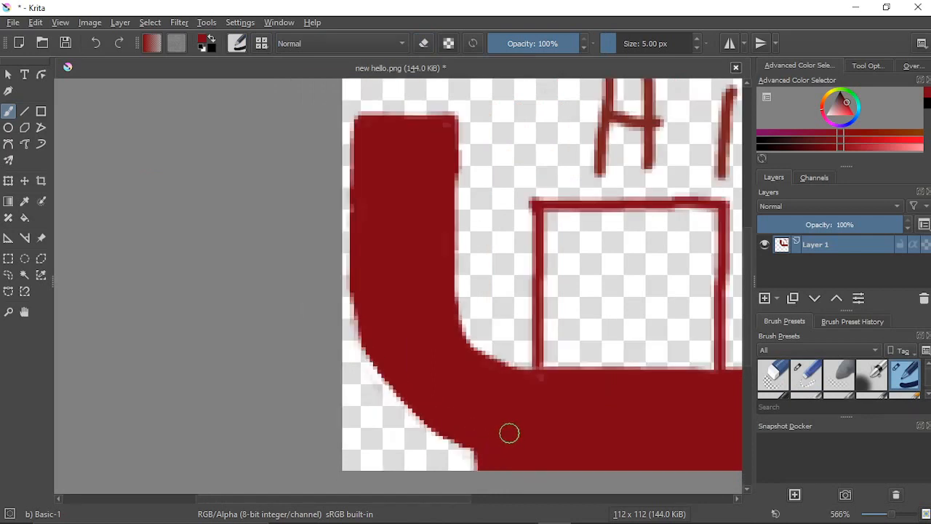
pyautogui.scroll(-1, 508, 436)
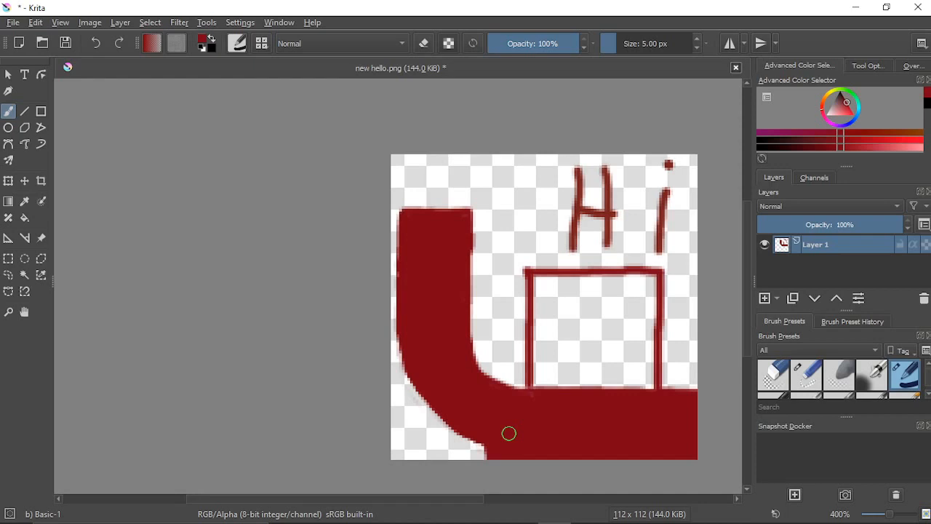
pyautogui.scroll(5, 567, 449)
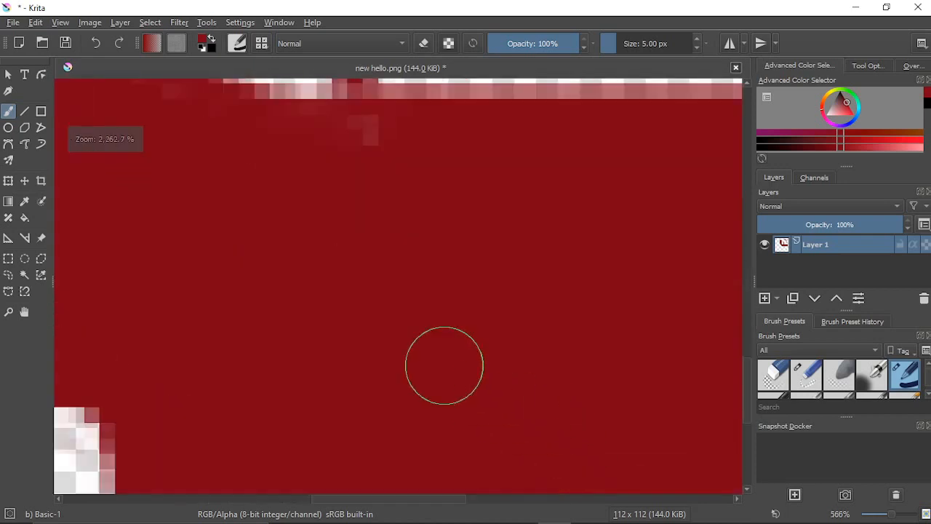
pyautogui.moveTo(294, 290); pyautogui.dragTo(658, 278)
pyautogui.scroll(-1, 338, 266)
pyautogui.scroll(-2, 338, 266)
pyautogui.moveTo(312, 317); pyautogui.dragTo(385, 318)
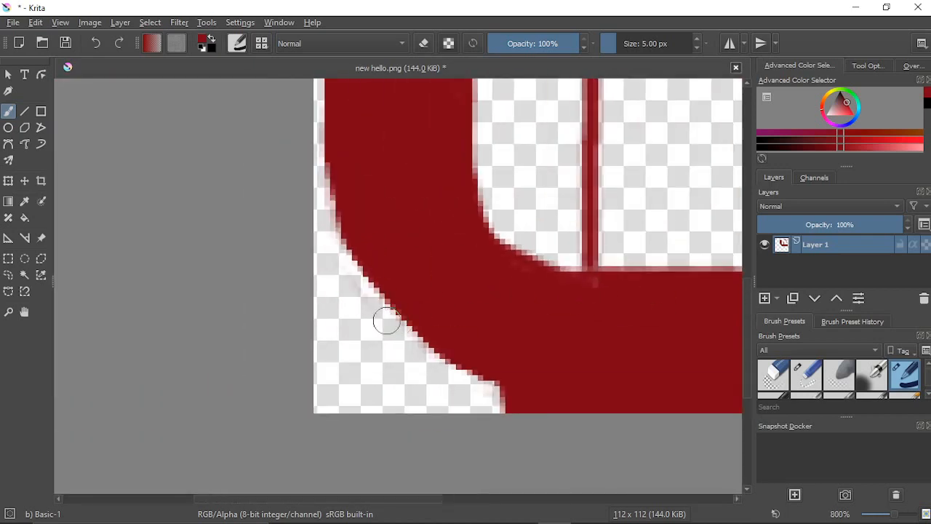
# Step: Erase the leftover faint pixels beside the elbow's outer curve with the 2 px small eraser
pyautogui.rightClick(328, 294)
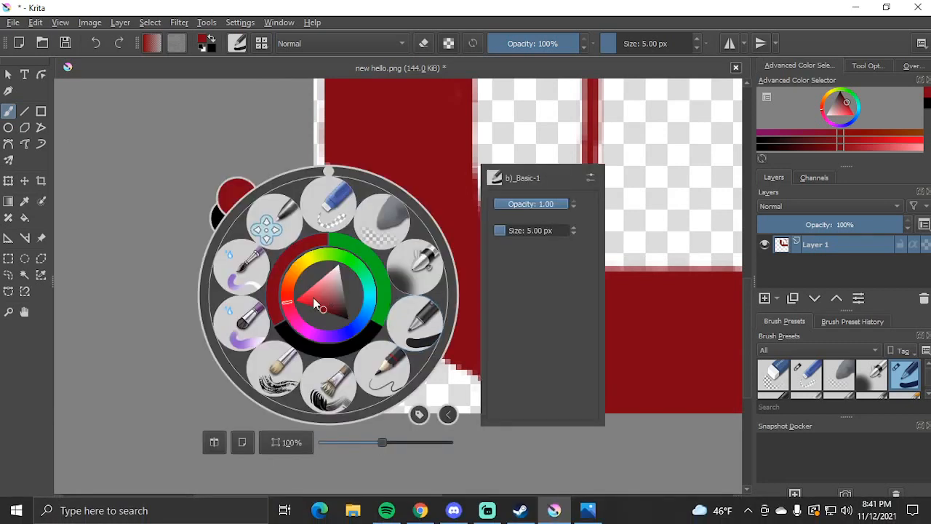
pyautogui.click(331, 203)
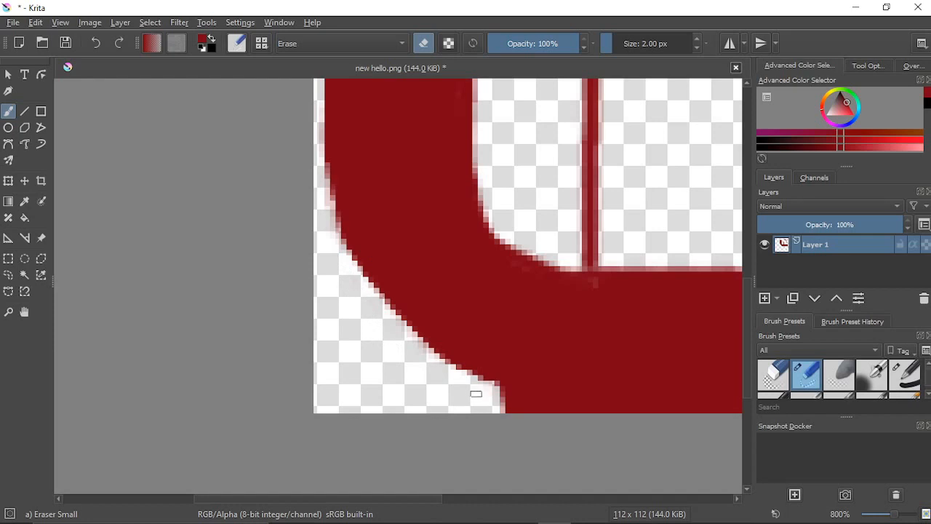
pyautogui.scroll(-1, 557, 272)
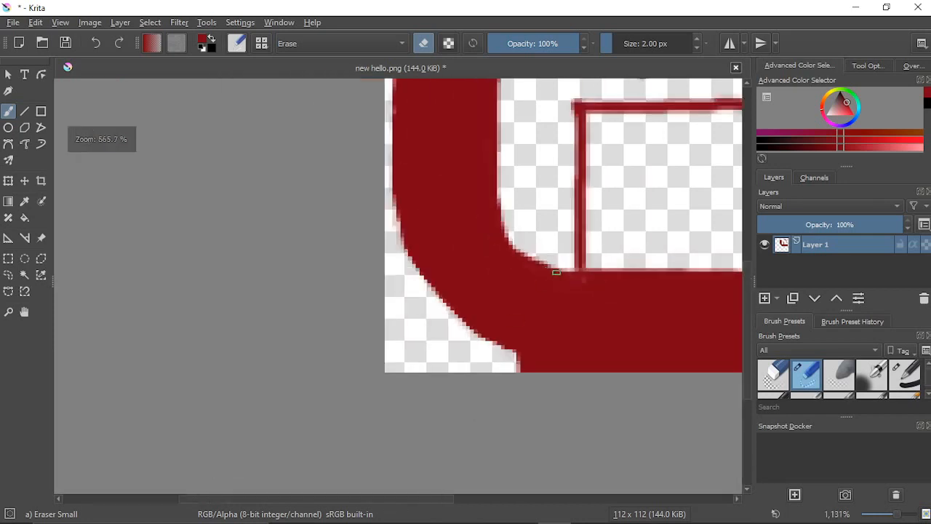
pyautogui.scroll(3, 557, 271)
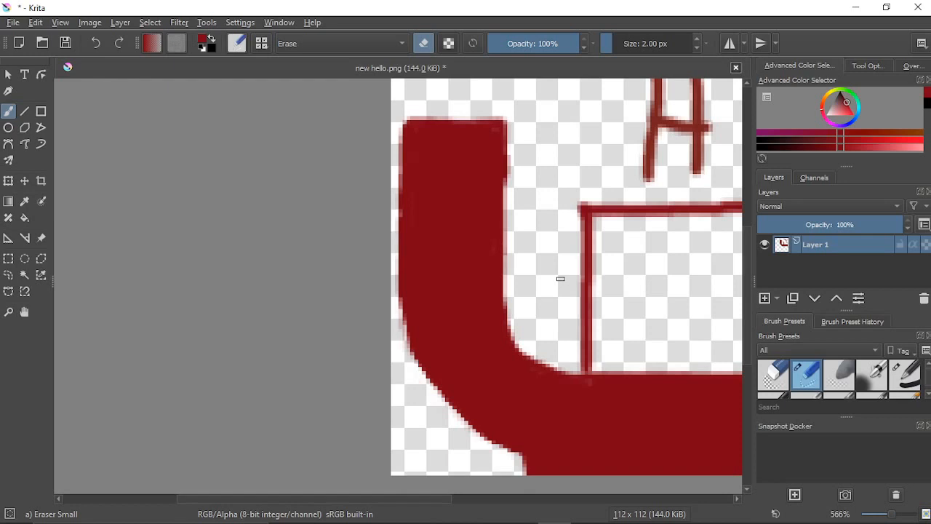
# Step: Fill the square head outline with solid dark red using the 5 px Basic-1 brush
pyautogui.scroll(-2, 538, 262)
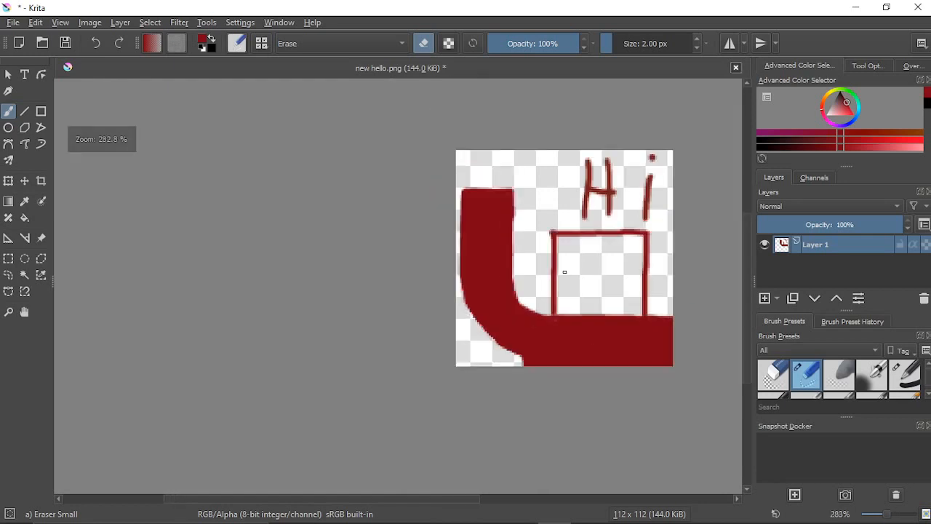
pyautogui.scroll(1, 564, 272)
pyautogui.moveTo(521, 265); pyautogui.dragTo(470, 276)
pyautogui.scroll(4, 470, 274)
pyautogui.scroll(-1, 473, 231)
pyautogui.moveTo(474, 224); pyautogui.dragTo(460, 240)
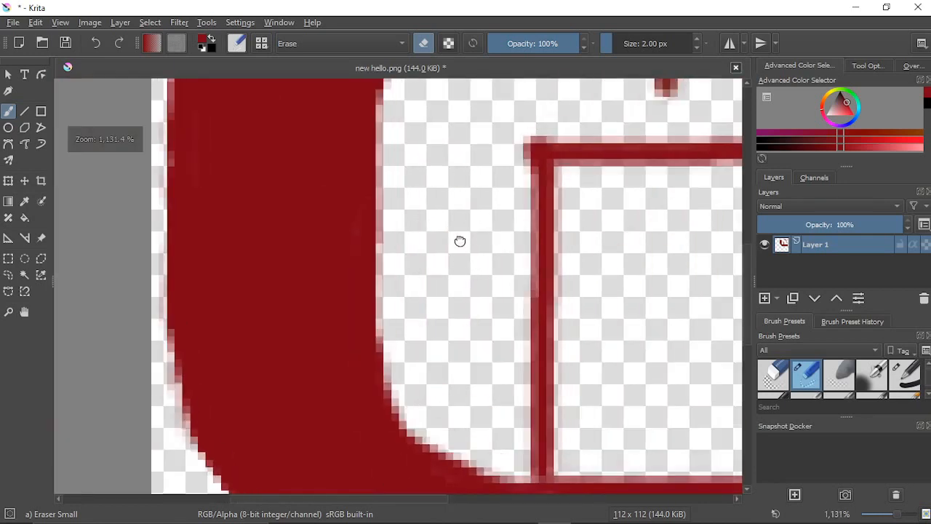
pyautogui.scroll(-2, 440, 261)
pyautogui.rightClick(426, 276)
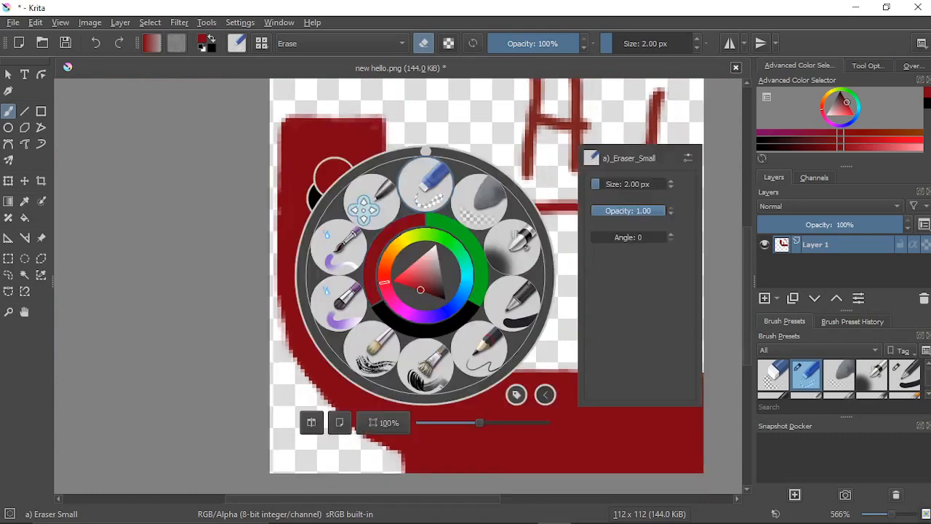
pyautogui.click(474, 358)
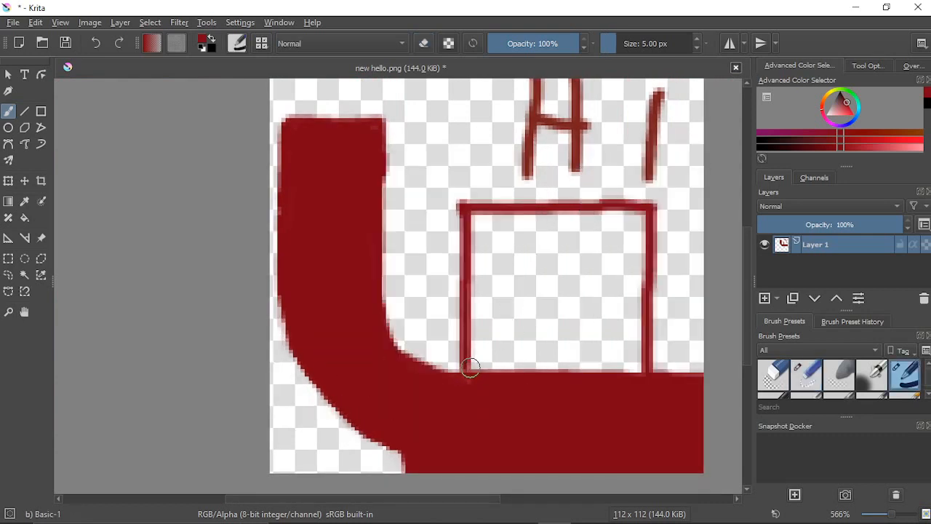
pyautogui.moveTo(470, 368)
pyautogui.mouseDown()
pyautogui.moveTo(468, 339)
pyautogui.moveTo(470, 374)
pyautogui.moveTo(398, 371)
pyautogui.moveTo(408, 382)
pyautogui.moveTo(480, 381)
pyautogui.moveTo(466, 307)
pyautogui.moveTo(468, 208)
pyautogui.moveTo(639, 210)
pyautogui.moveTo(644, 378)
pyautogui.moveTo(638, 225)
pyautogui.moveTo(626, 387)
pyautogui.moveTo(624, 221)
pyautogui.moveTo(606, 401)
pyautogui.moveTo(590, 262)
pyautogui.moveTo(602, 226)
pyautogui.moveTo(580, 323)
pyautogui.moveTo(589, 365)
pyautogui.moveTo(499, 387)
pyautogui.moveTo(486, 376)
pyautogui.moveTo(543, 379)
pyautogui.moveTo(563, 357)
pyautogui.mouseUp()
pyautogui.rightClick(514, 364)
pyautogui.click(590, 195)
pyautogui.moveTo(614, 241)
pyautogui.mouseDown()
pyautogui.moveTo(565, 250)
pyautogui.moveTo(547, 234)
pyautogui.mouseUp()
pyautogui.moveTo(463, 371)
pyautogui.mouseDown()
pyautogui.moveTo(456, 268)
pyautogui.moveTo(445, 276)
pyautogui.moveTo(443, 349)
pyautogui.moveTo(427, 337)
pyautogui.moveTo(420, 240)
pyautogui.moveTo(413, 320)
pyautogui.moveTo(462, 336)
pyautogui.moveTo(516, 250)
pyautogui.moveTo(522, 215)
pyautogui.moveTo(471, 277)
pyautogui.moveTo(423, 254)
pyautogui.moveTo(413, 225)
pyautogui.moveTo(502, 247)
pyautogui.moveTo(511, 222)
pyautogui.moveTo(432, 218)
pyautogui.moveTo(458, 244)
pyautogui.mouseUp()
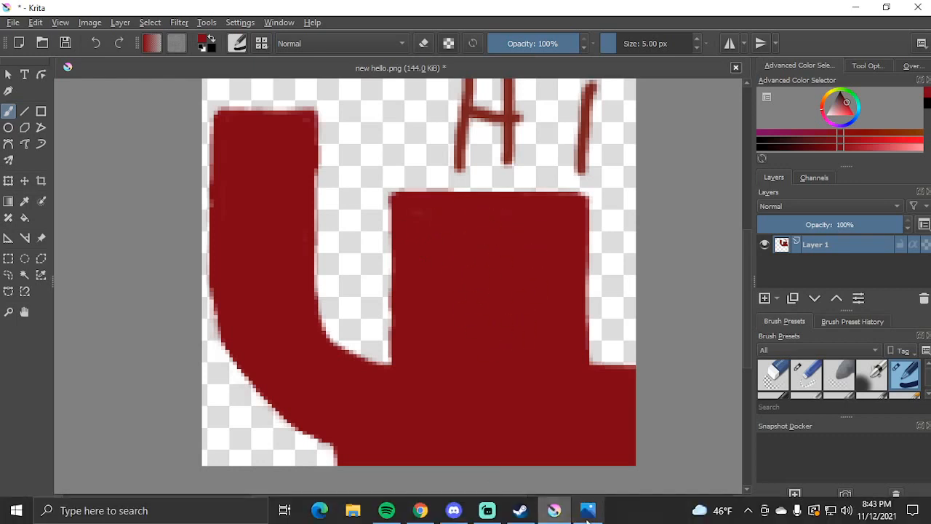
# Step: Compare the drawing with the hello.png reference in Photos and close the reference window
pyautogui.click(588, 511)
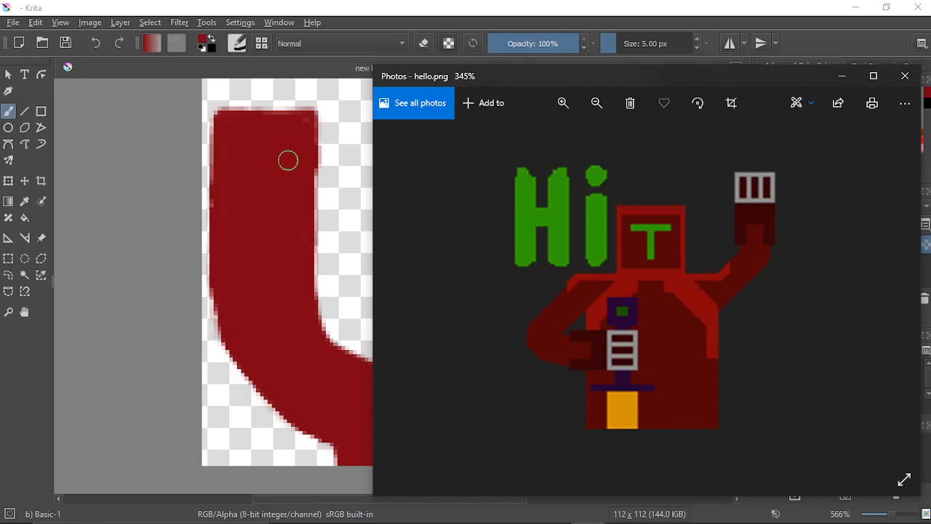
pyautogui.click(904, 76)
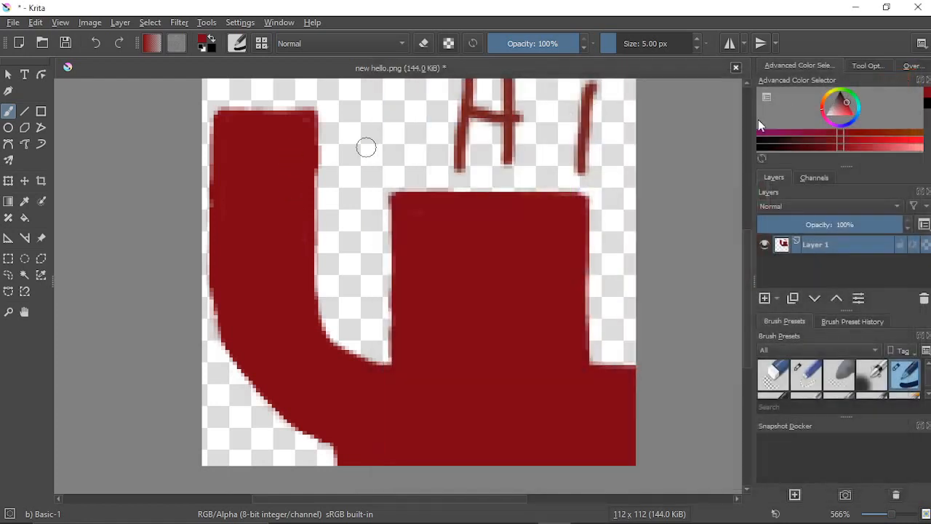
# Step: Add a new layer, hide the drawing on Layer 1, and fill the new layer with black
pyautogui.click(763, 297)
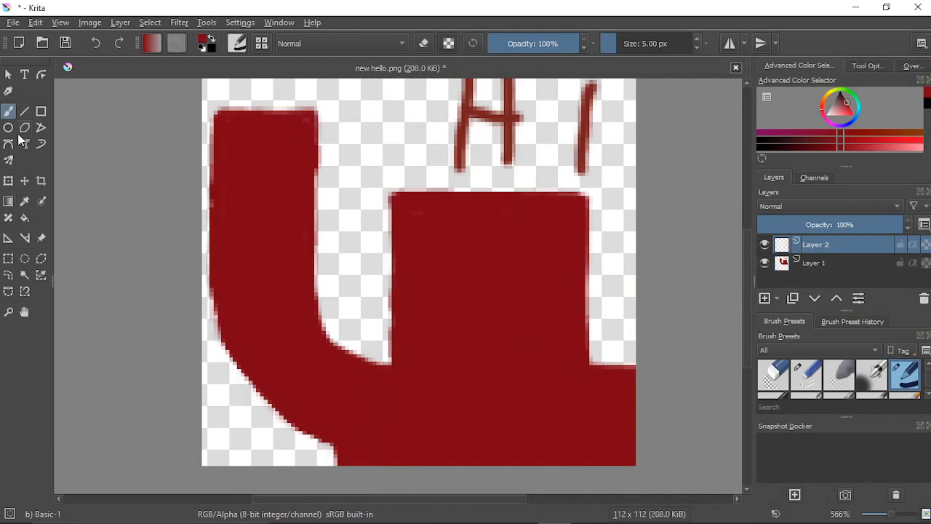
pyautogui.click(765, 263)
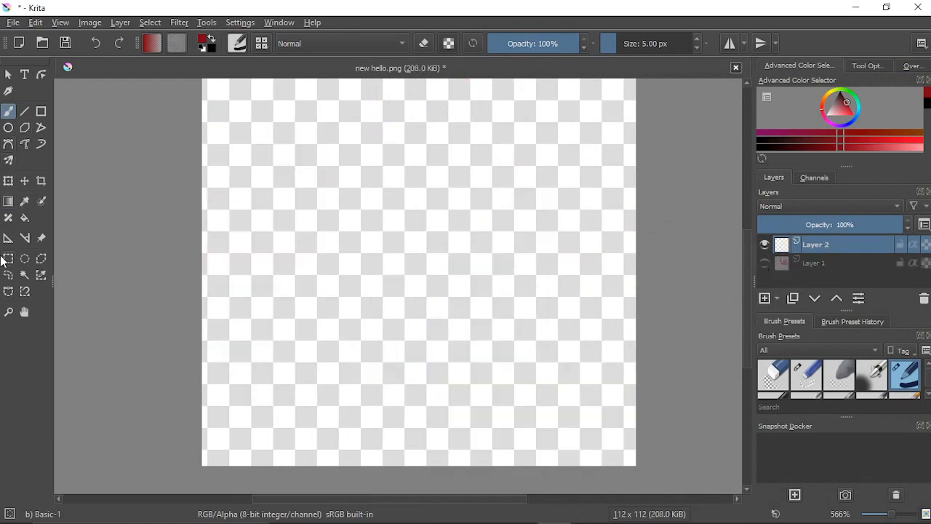
pyautogui.click(25, 218)
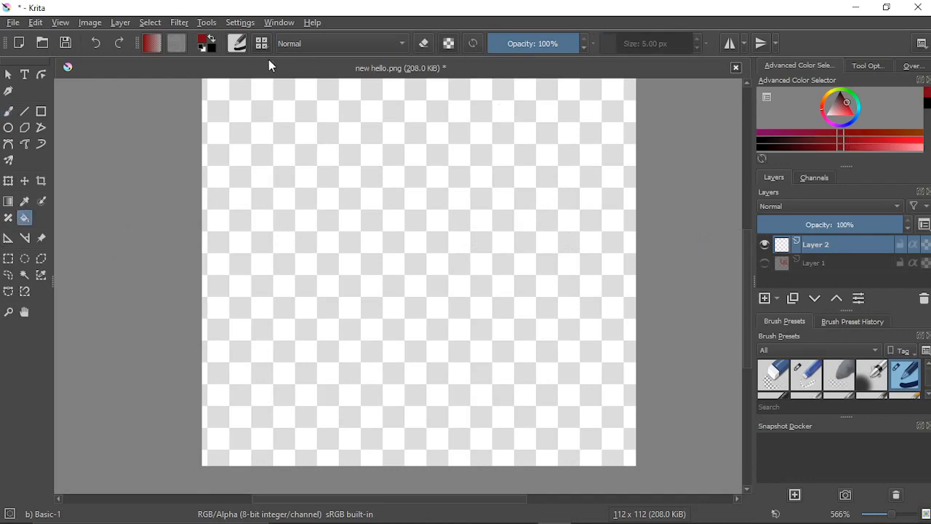
pyautogui.click(212, 49)
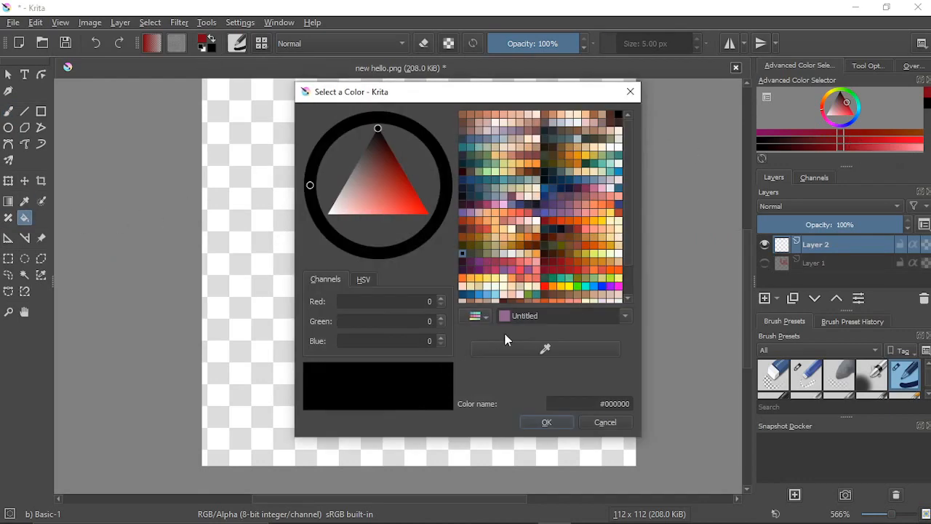
pyautogui.click(629, 93)
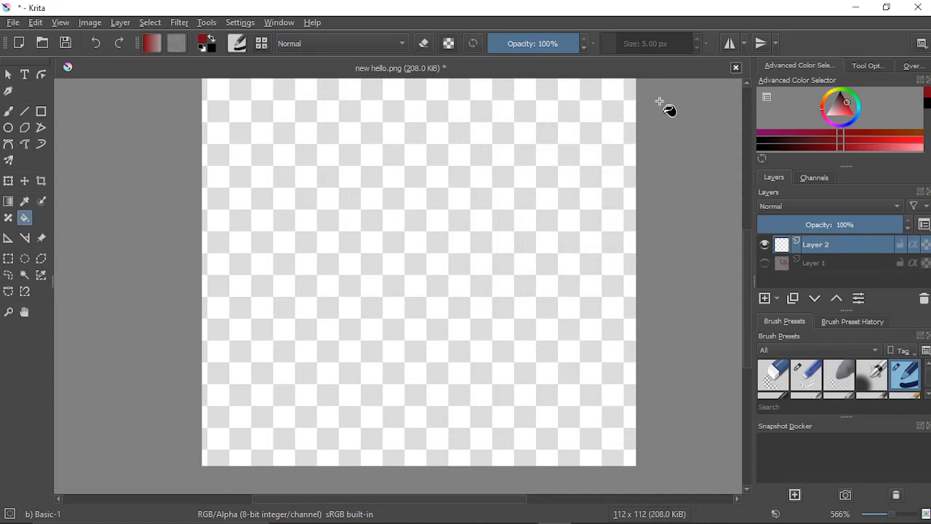
pyautogui.click(761, 143)
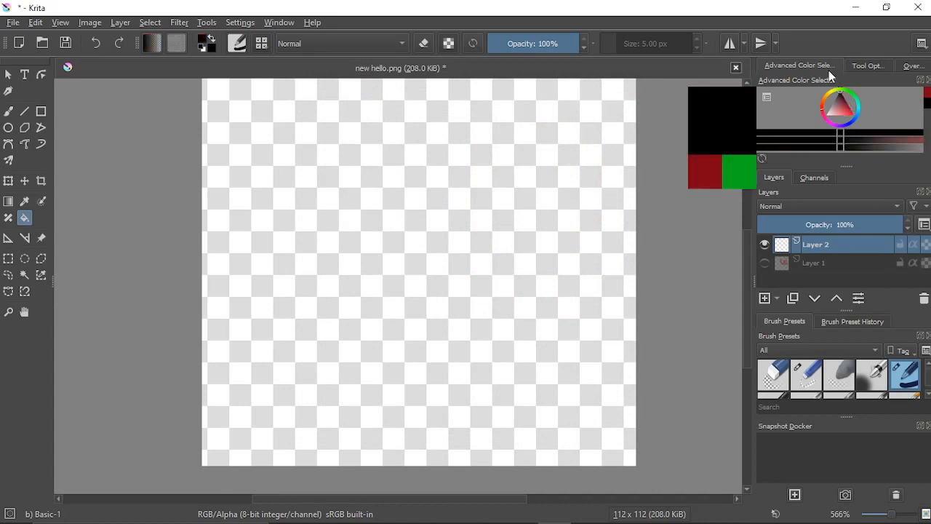
pyautogui.click(361, 226)
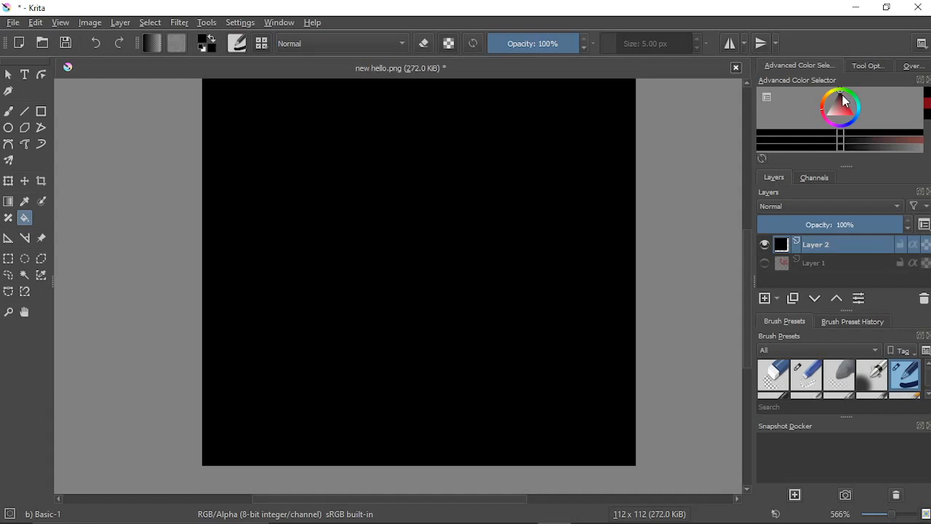
# Step: Show Layer 1 again and move it above the black layer so black serves as the background
pyautogui.click(763, 244)
pyautogui.click(765, 244)
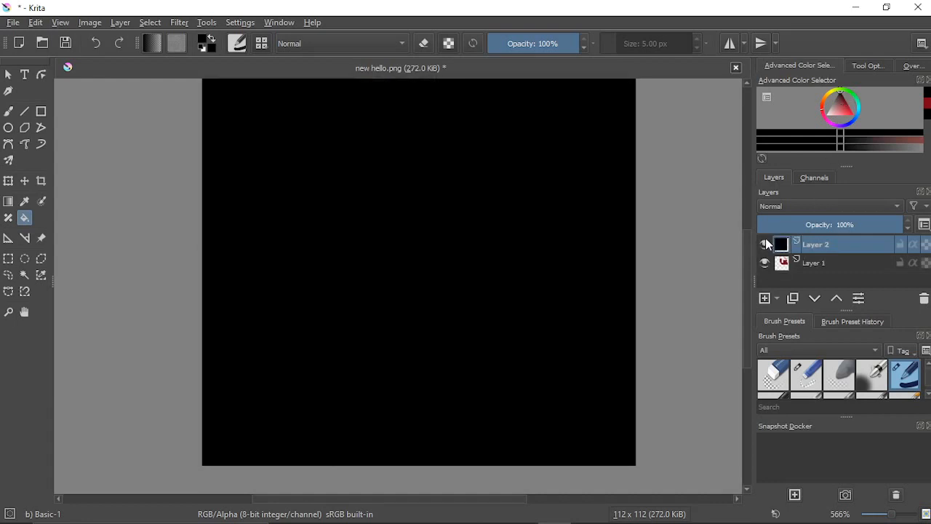
pyautogui.moveTo(831, 266); pyautogui.dragTo(833, 241)
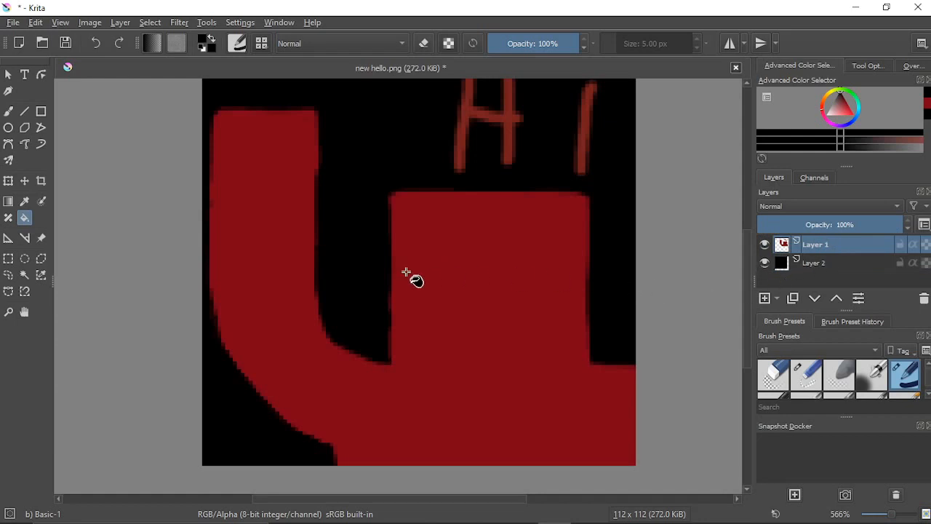
# Step: Sample the drawing's dark red and fill in the inner curve where the arm meets the head with the 5 px Basic-1 brush
pyautogui.rightClick(356, 244)
pyautogui.click(8, 111)
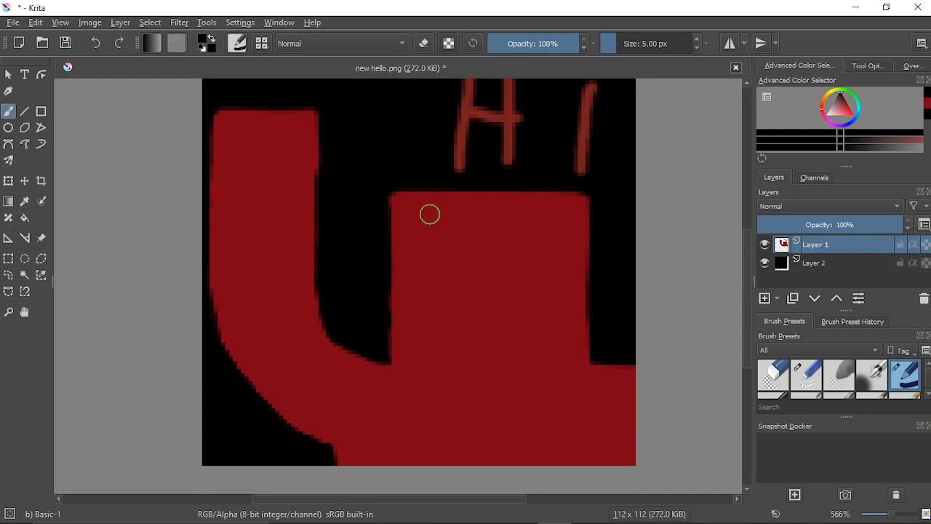
pyautogui.scroll(-2, 448, 181)
pyautogui.scroll(2, 284, 191)
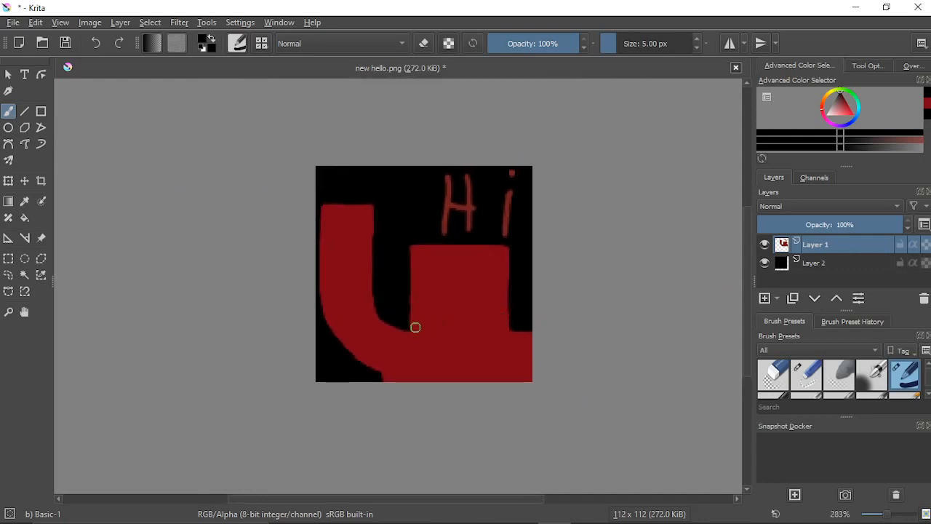
pyautogui.scroll(2, 516, 315)
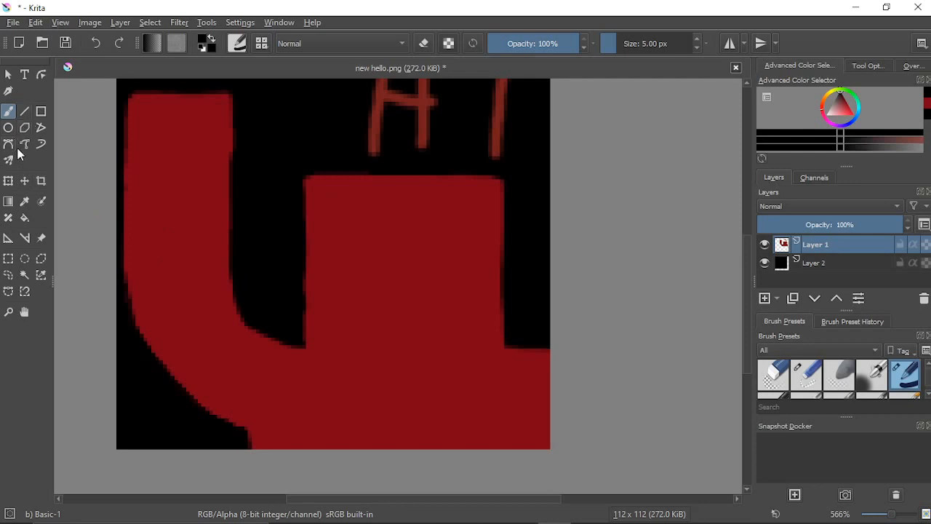
pyautogui.click(26, 201)
pyautogui.click(366, 390)
pyautogui.rightClick(247, 265)
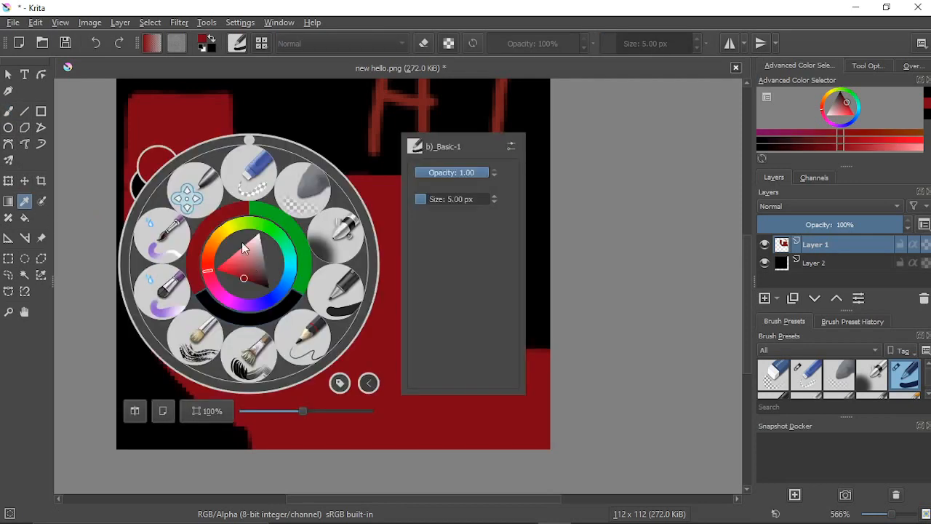
pyautogui.click(79, 101)
pyautogui.click(8, 111)
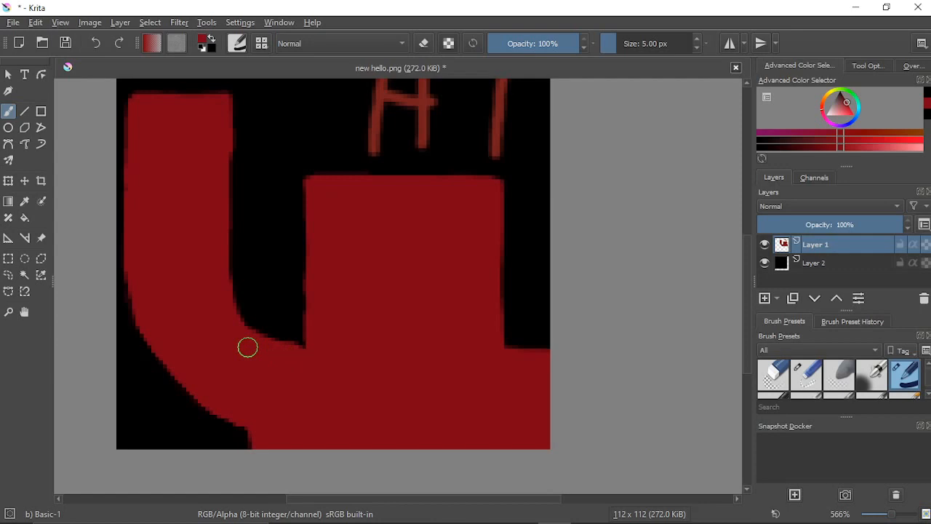
pyautogui.scroll(-1, 302, 354)
pyautogui.scroll(1, 301, 354)
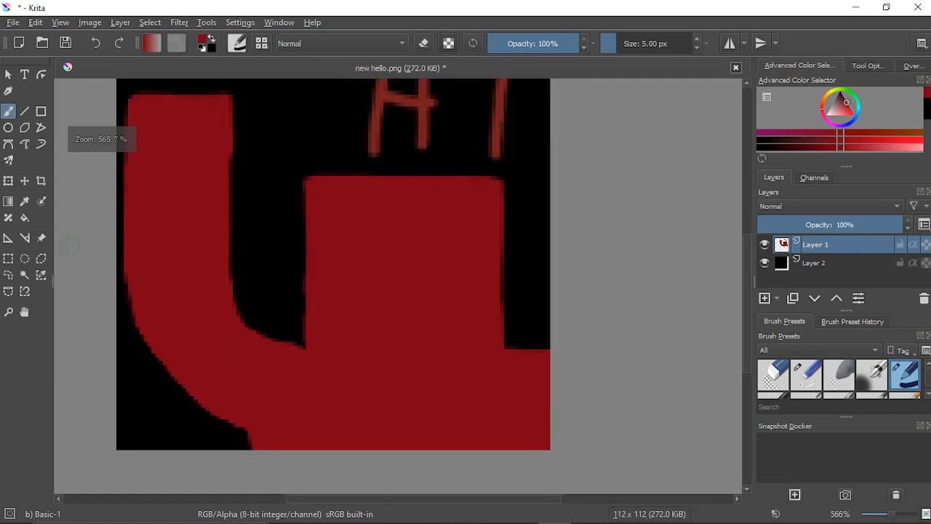
# Step: Trim the inner corner between the arm and the head to a cleaner edge with the 2 px Eraser Small brush
pyautogui.rightClick(220, 225)
pyautogui.click(222, 136)
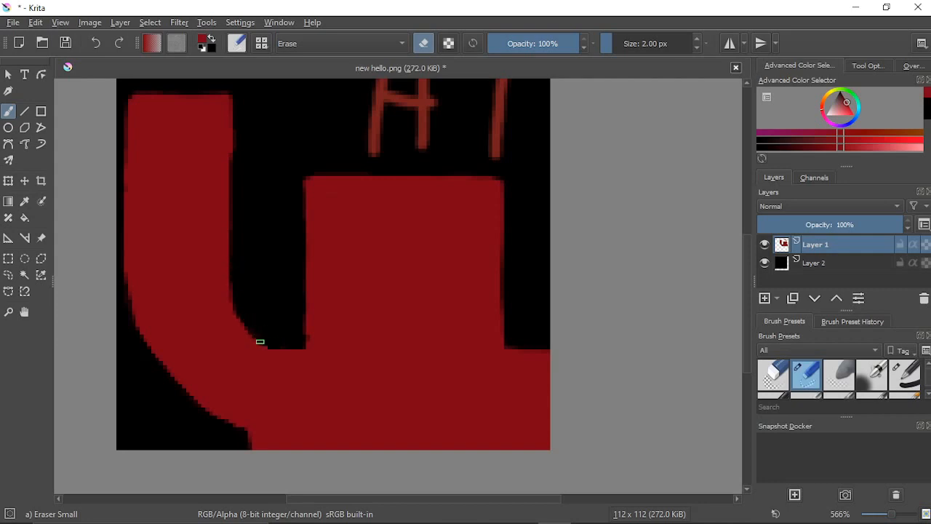
pyautogui.scroll(-1, 273, 296)
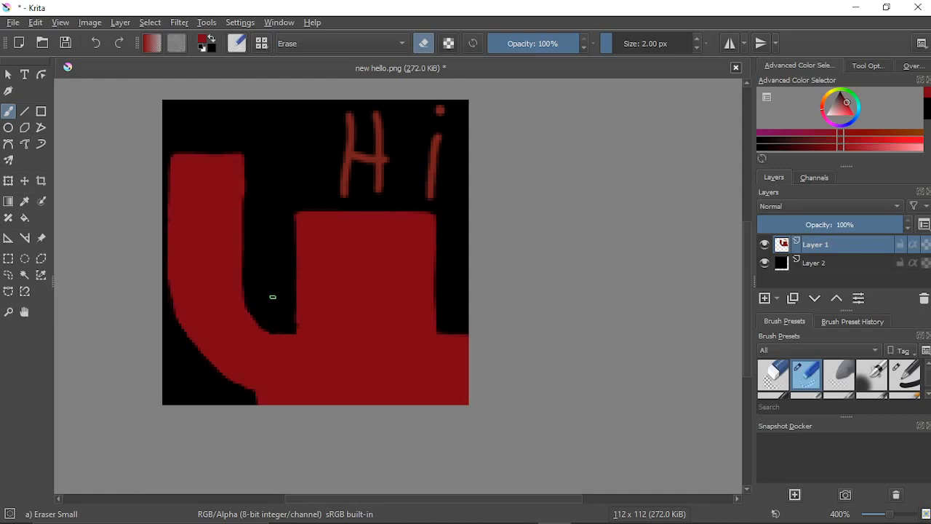
pyautogui.scroll(2, 268, 303)
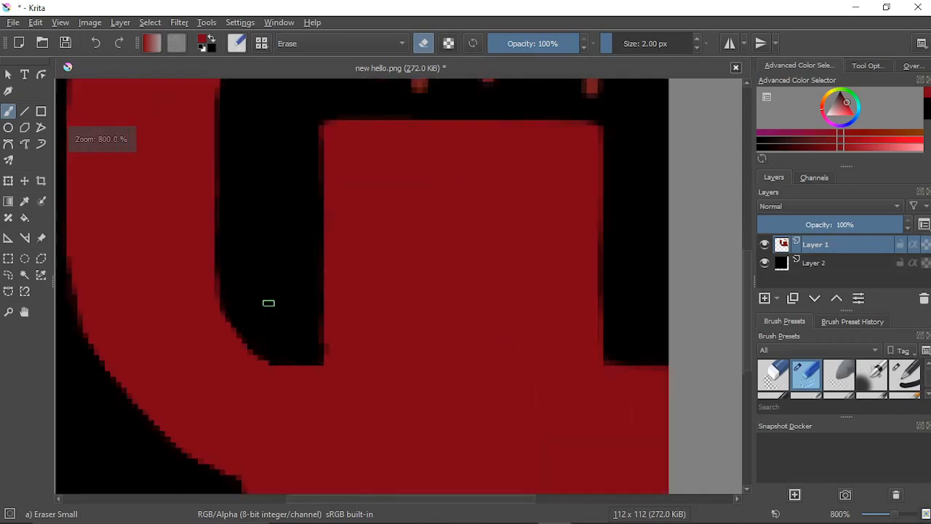
pyautogui.moveTo(268, 303); pyautogui.dragTo(299, 308)
pyautogui.scroll(-1, 299, 305)
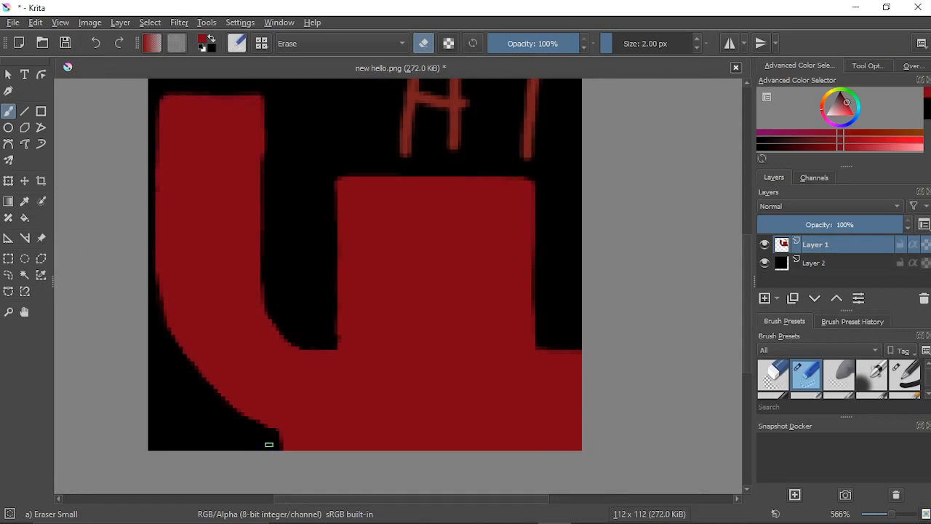
# Step: Switch to Streamlabs OBS and update the stream title to "Working on emotes"
pyautogui.moveTo(580, 498)
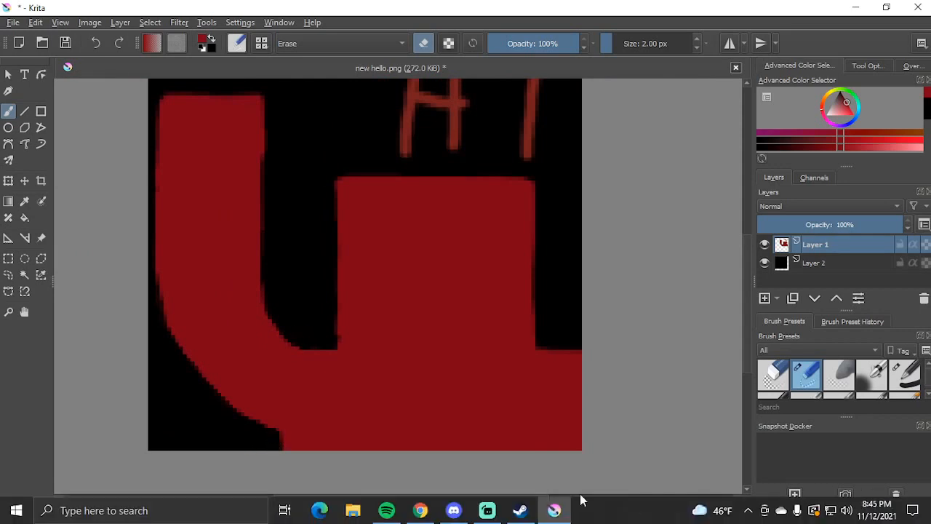
pyautogui.click(488, 511)
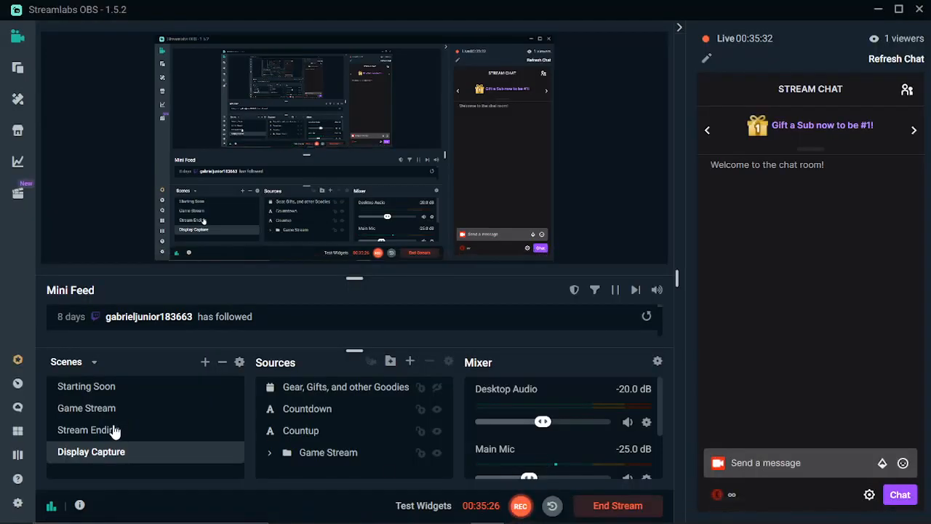
pyautogui.click(707, 61)
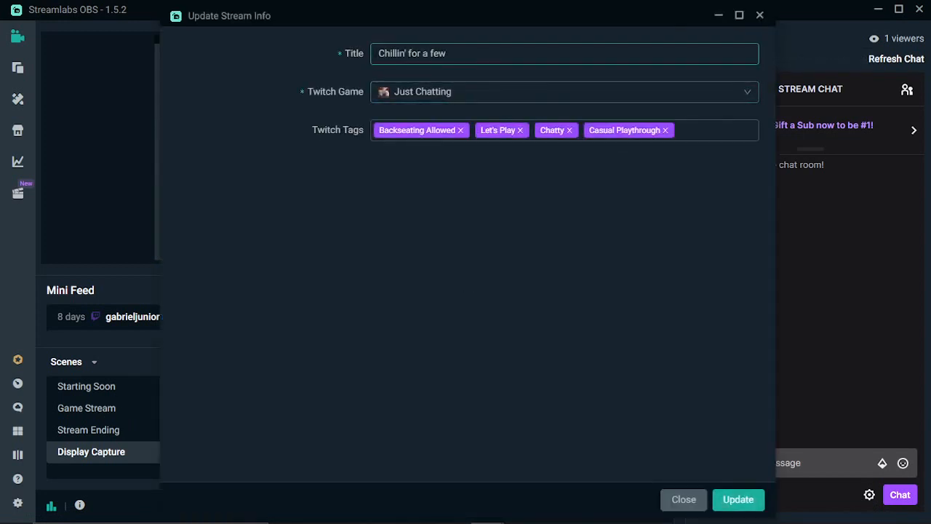
pyautogui.moveTo(473, 53); pyautogui.dragTo(363, 58)
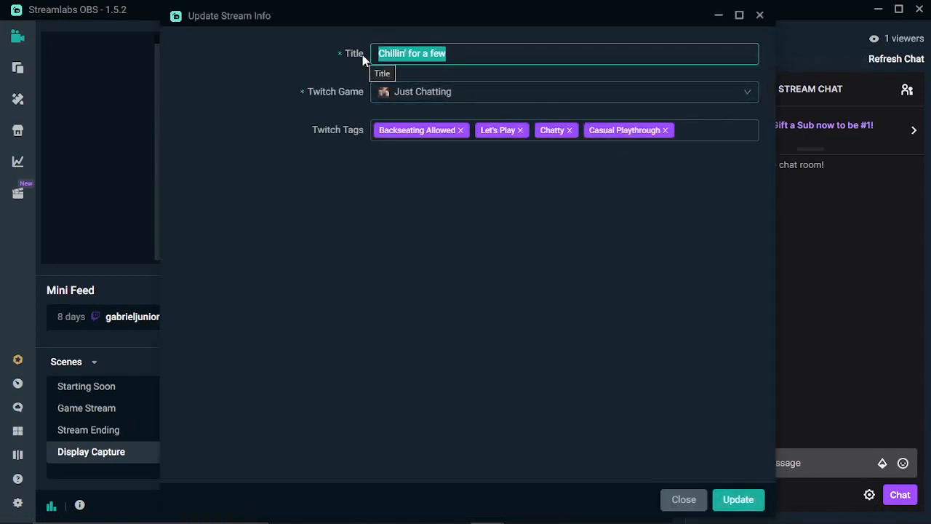
pyautogui.write('Working on ')
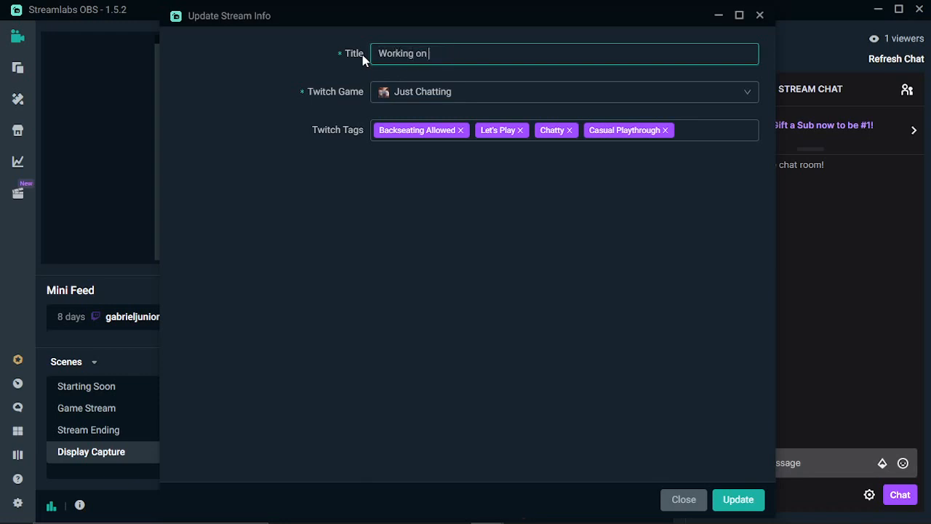
pyautogui.write('emotes')
pyautogui.click(753, 504)
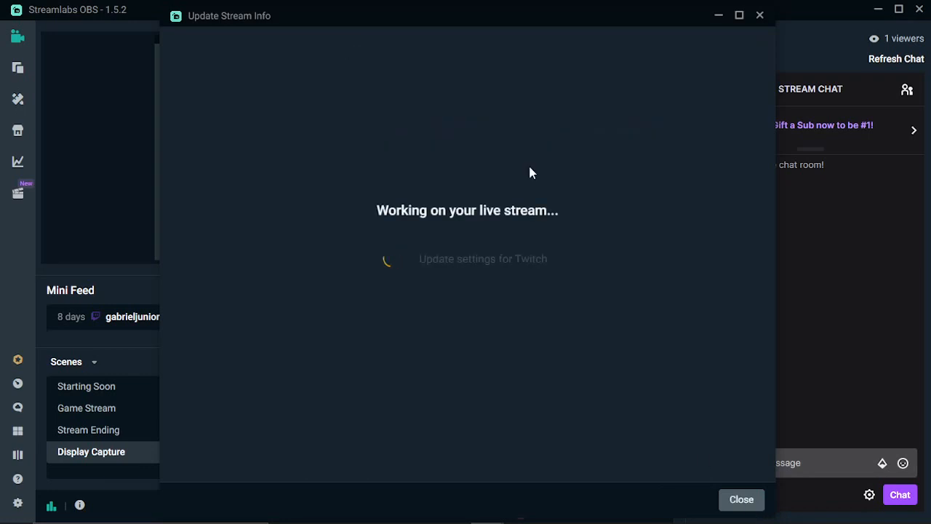
# Step: Try to change the stream's Twitch game by searching for "creative" and "art", and close the stream info
pyautogui.click(486, 99)
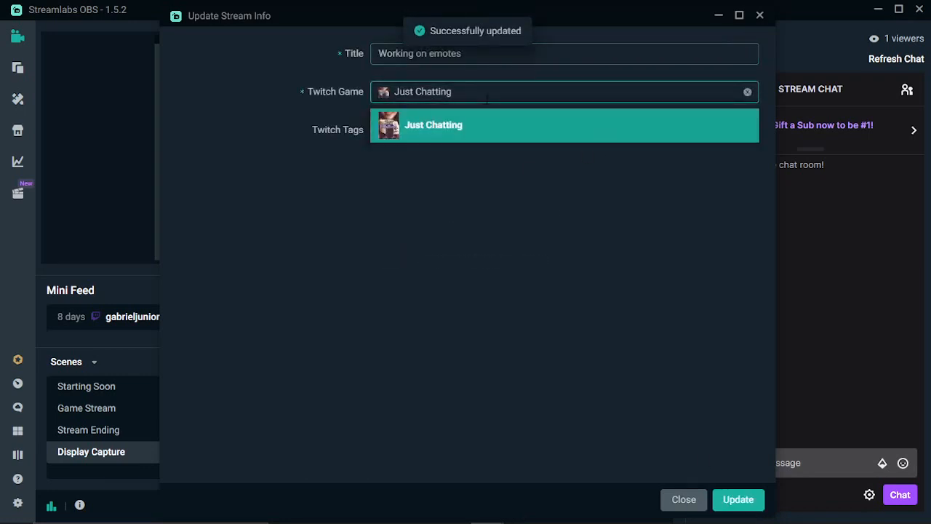
pyautogui.write('cre')
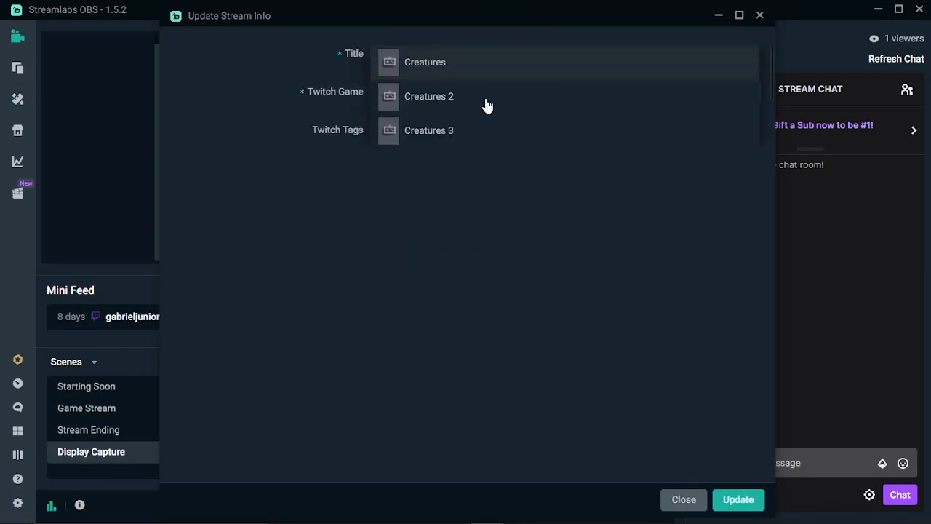
pyautogui.write('ative')
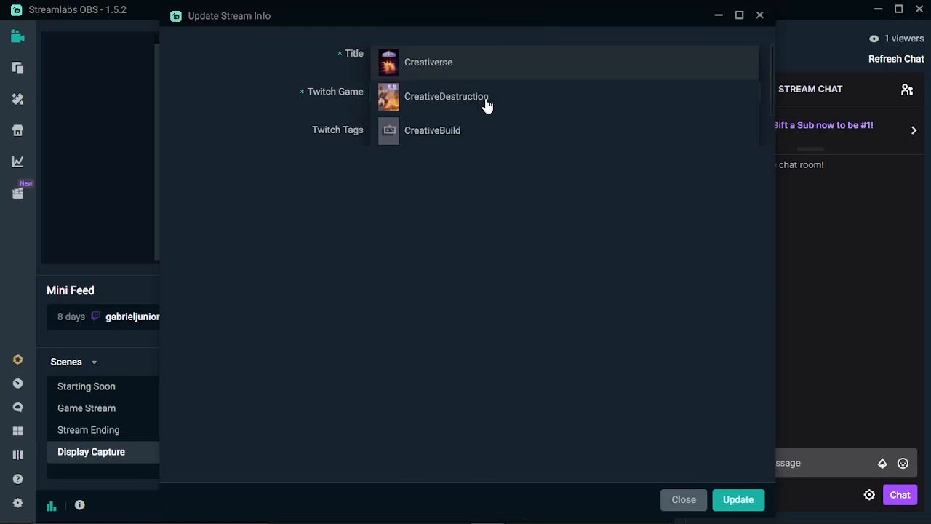
pyautogui.rightClick(500, 284)
pyautogui.click(454, 93)
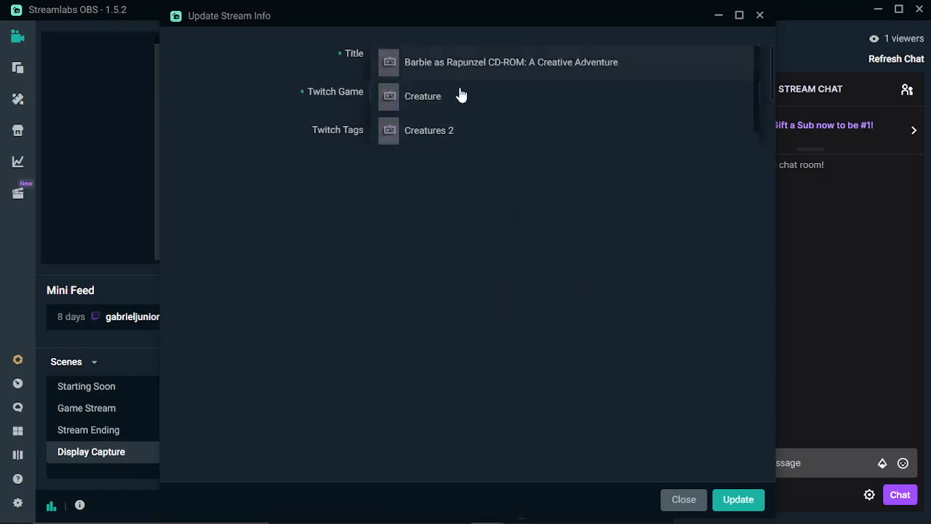
pyautogui.write('art')
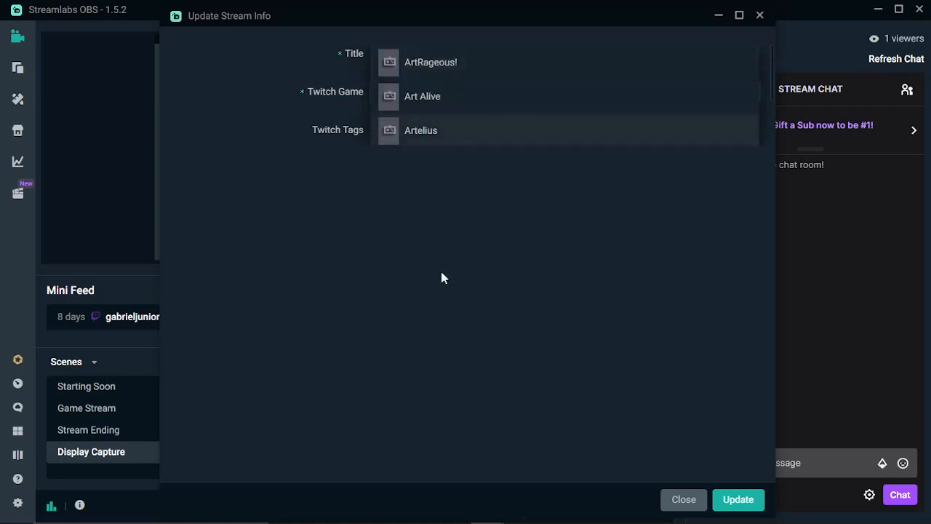
pyautogui.rightClick(442, 274)
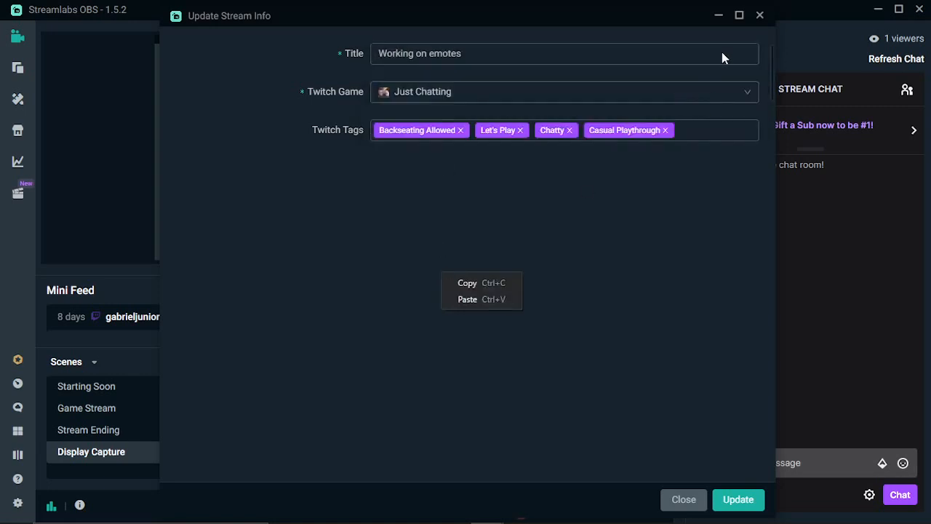
pyautogui.click(757, 17)
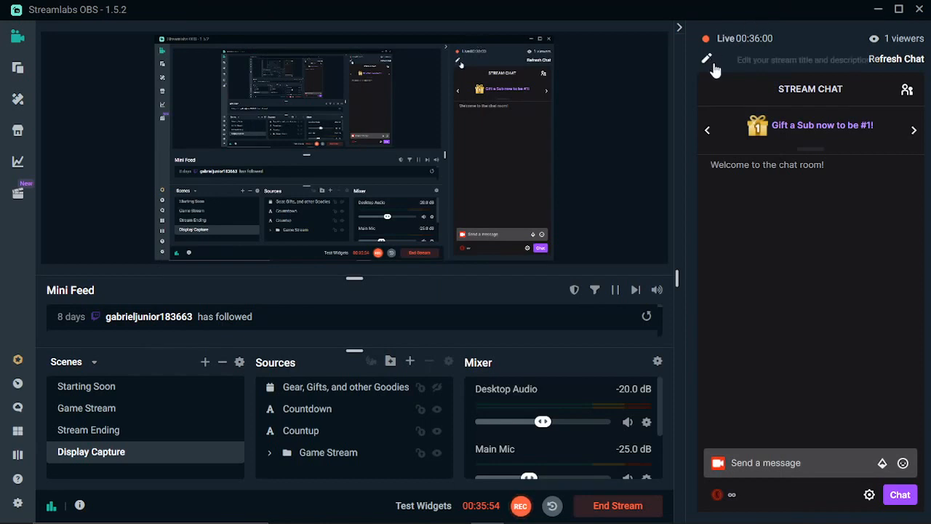
pyautogui.click(706, 60)
pyautogui.click(756, 16)
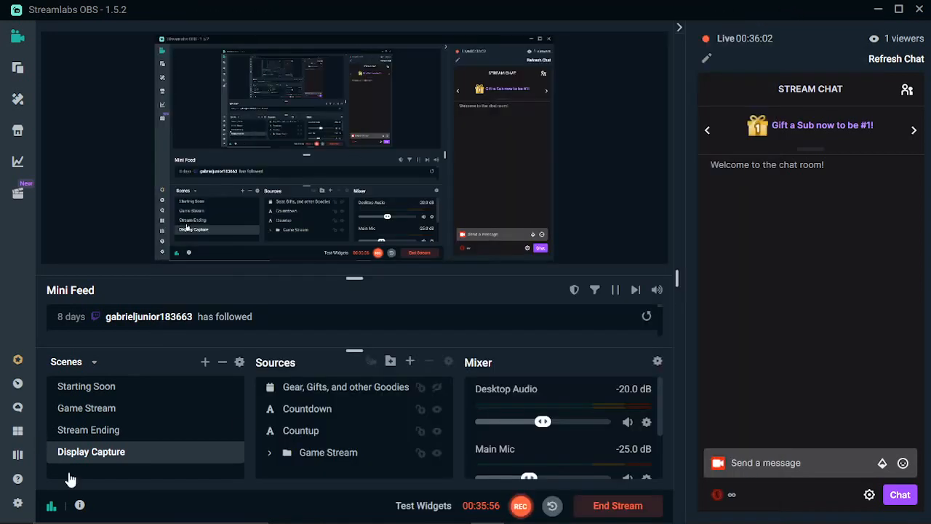
# Step: Switch back to Krita and erase the faint pixels along the left edge of the head with the 2 px eraser
pyautogui.click(552, 509)
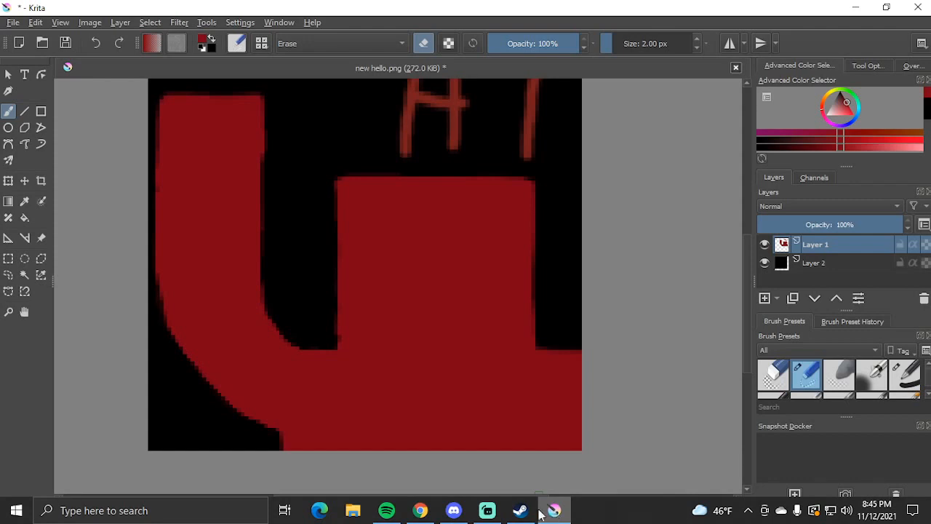
pyautogui.scroll(5, 321, 233)
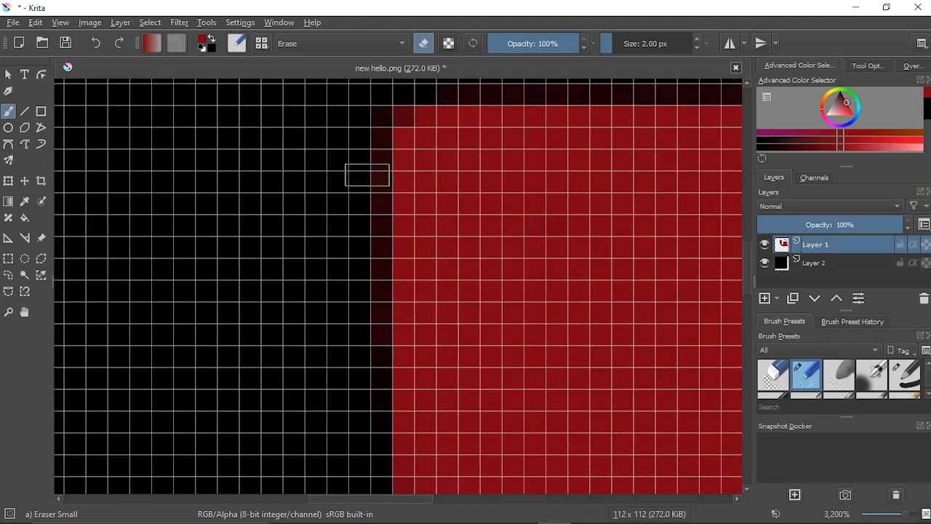
pyautogui.moveTo(316, 191); pyautogui.dragTo(316, 195)
pyautogui.scroll(-6, 245, 282)
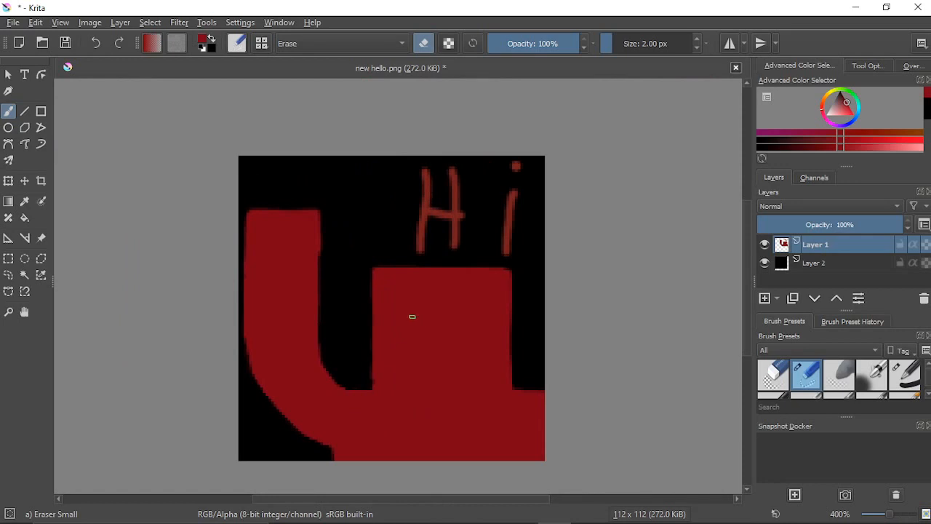
# Step: Erase the "Hi" lettering above the head on Layer 1 with the 2 px eraser
pyautogui.moveTo(422, 230); pyautogui.dragTo(418, 243)
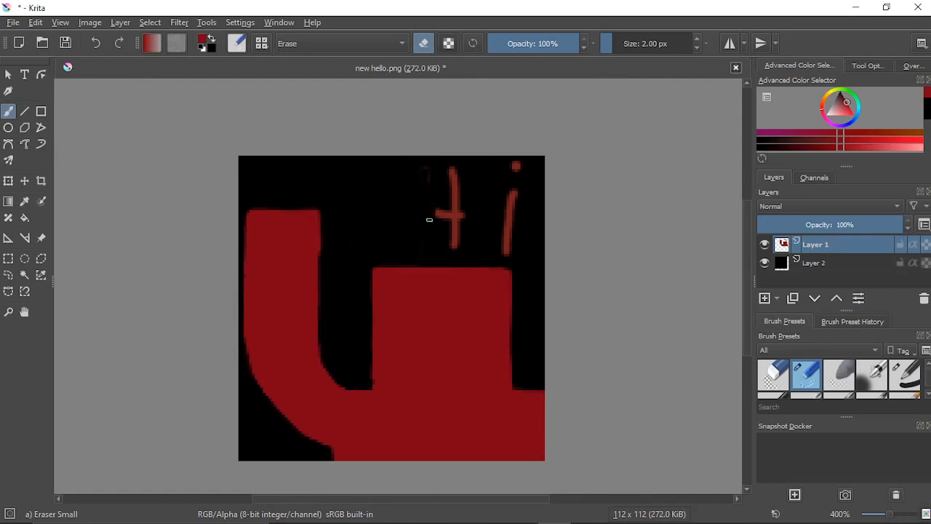
pyautogui.moveTo(440, 232); pyautogui.dragTo(458, 205)
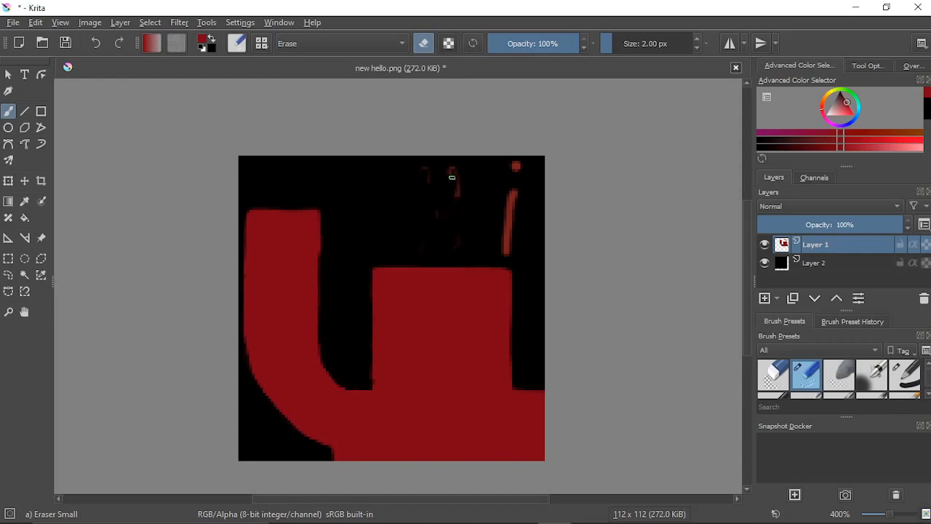
pyautogui.moveTo(495, 216)
pyautogui.mouseDown()
pyautogui.moveTo(504, 249)
pyautogui.moveTo(518, 184)
pyautogui.mouseUp()
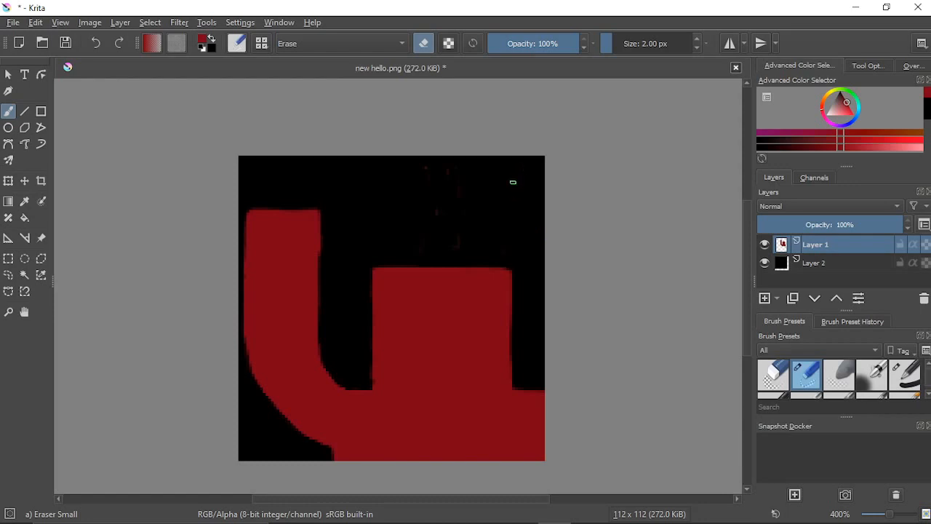
pyautogui.moveTo(396, 202); pyautogui.dragTo(457, 191)
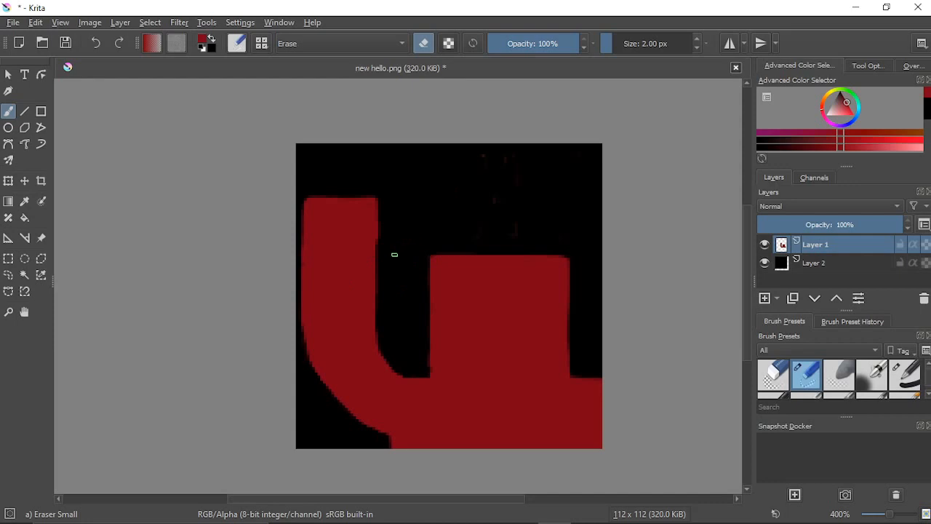
# Step: Erase the faint dark red pixels along the raised arm's outer edge on Layer 1 with the 2 px eraser
pyautogui.scroll(1, 394, 255)
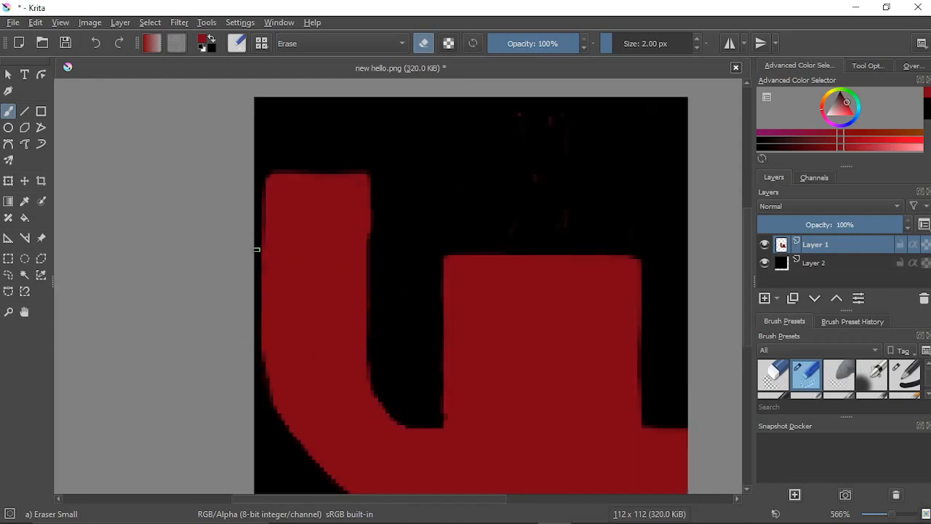
pyautogui.scroll(5, 254, 211)
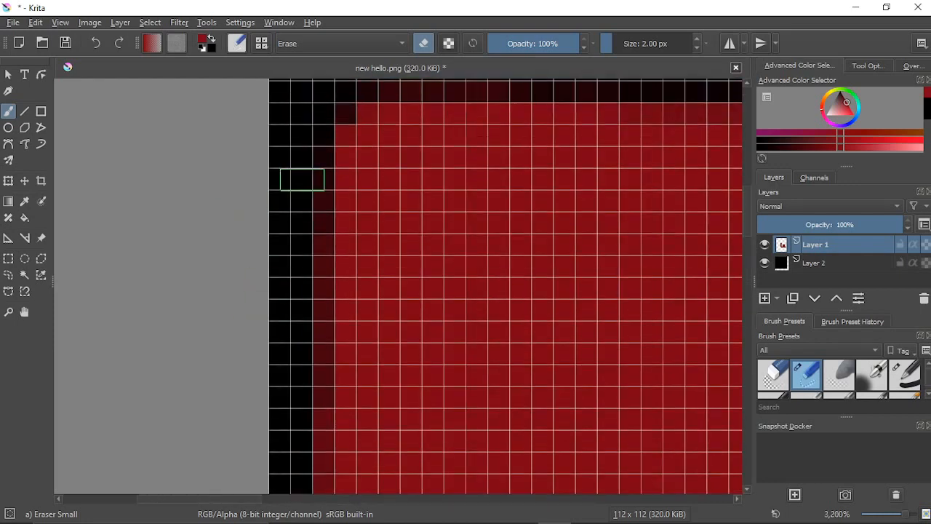
pyautogui.moveTo(301, 180)
pyautogui.mouseDown()
pyautogui.moveTo(313, 300)
pyautogui.moveTo(317, 264)
pyautogui.moveTo(313, 418)
pyautogui.moveTo(301, 333)
pyautogui.mouseUp()
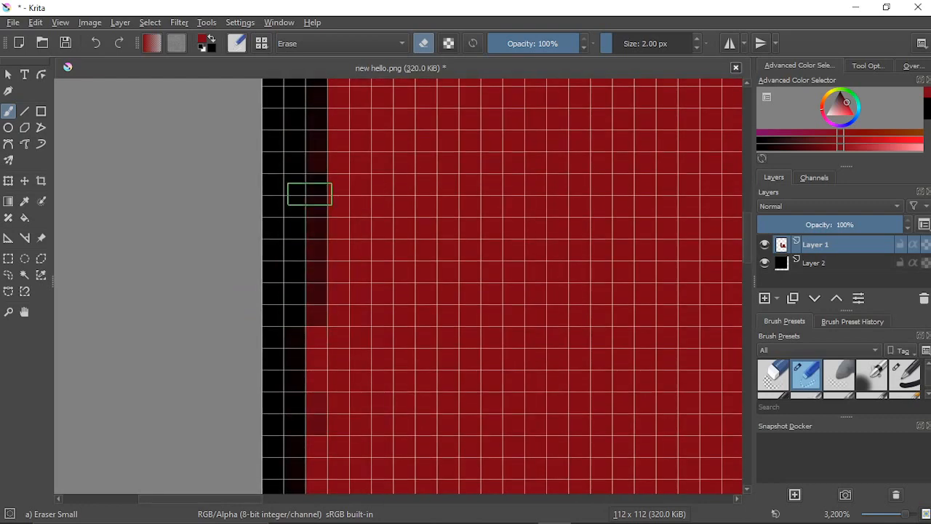
pyautogui.moveTo(293, 374); pyautogui.dragTo(280, 248)
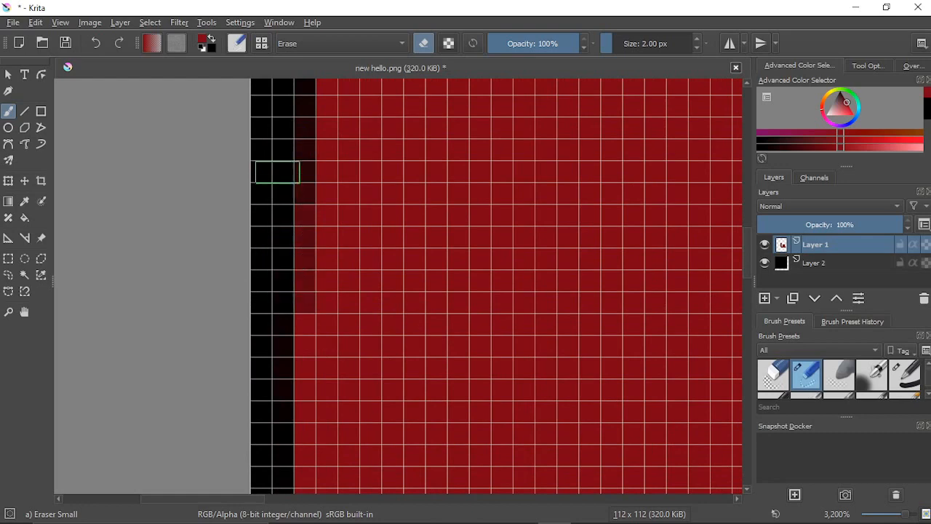
pyautogui.moveTo(277, 172)
pyautogui.mouseDown()
pyautogui.moveTo(286, 177)
pyautogui.moveTo(289, 286)
pyautogui.moveTo(279, 296)
pyautogui.moveTo(280, 259)
pyautogui.moveTo(288, 461)
pyautogui.moveTo(277, 456)
pyautogui.moveTo(286, 233)
pyautogui.mouseUp()
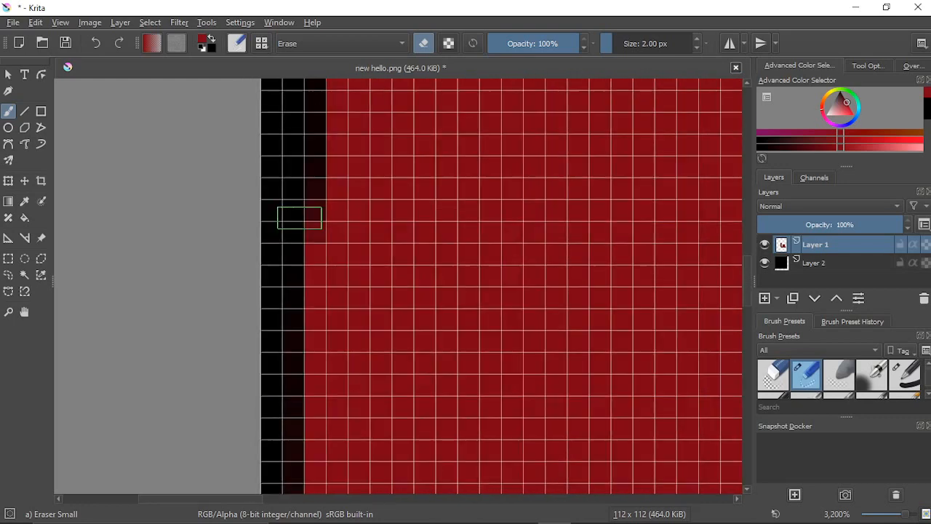
pyautogui.moveTo(290, 175)
pyautogui.mouseDown()
pyautogui.moveTo(306, 320)
pyautogui.moveTo(288, 279)
pyautogui.moveTo(293, 434)
pyautogui.moveTo(332, 253)
pyautogui.mouseUp()
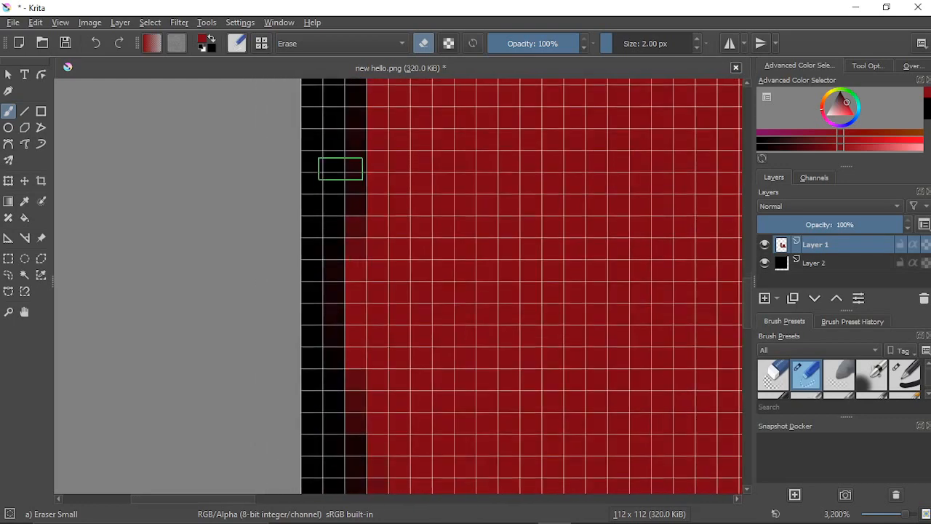
pyautogui.moveTo(341, 168)
pyautogui.mouseDown()
pyautogui.moveTo(332, 350)
pyautogui.moveTo(334, 261)
pyautogui.moveTo(339, 425)
pyautogui.moveTo(338, 277)
pyautogui.moveTo(339, 395)
pyautogui.moveTo(334, 353)
pyautogui.moveTo(345, 336)
pyautogui.moveTo(342, 441)
pyautogui.moveTo(332, 291)
pyautogui.moveTo(347, 162)
pyautogui.mouseUp()
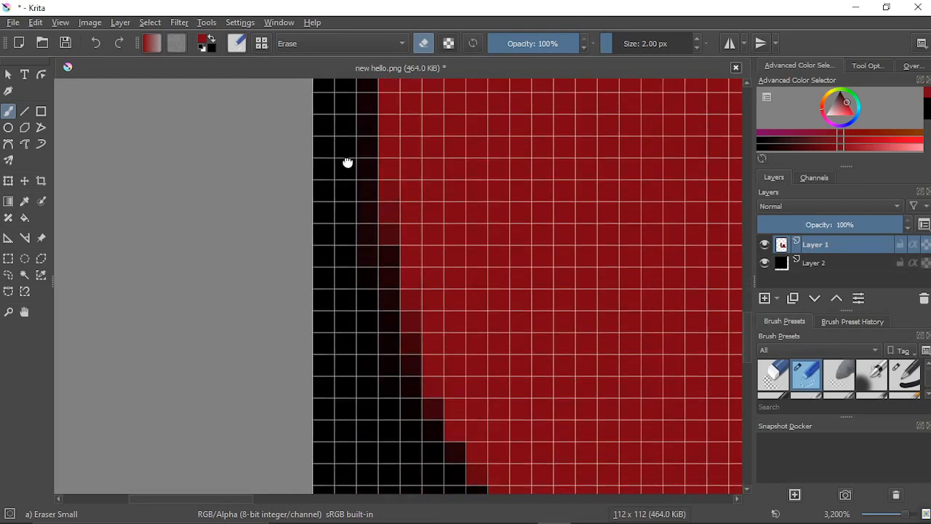
pyautogui.scroll(-5, 348, 338)
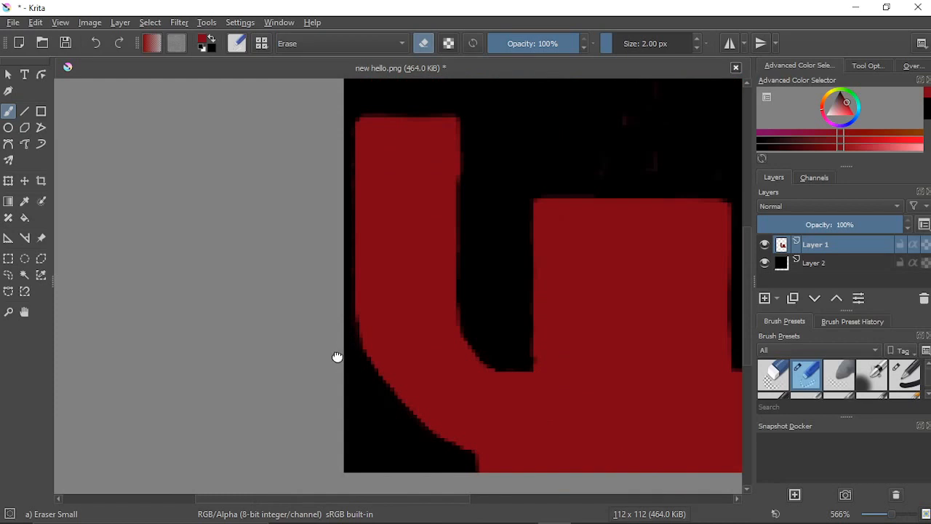
# Step: Erase the faint dark red pixels along the side of the head that faces the raised arm
pyautogui.moveTo(336, 357); pyautogui.dragTo(266, 371)
pyautogui.scroll(6, 412, 347)
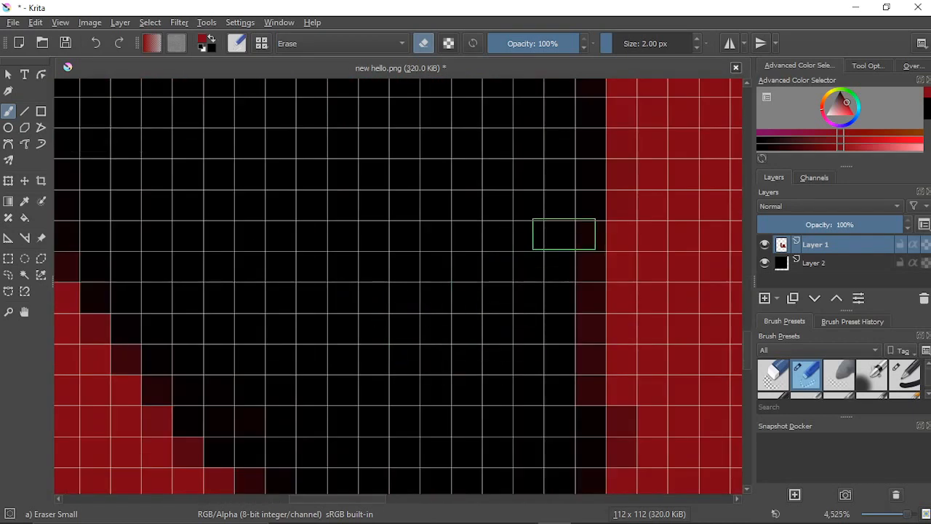
pyautogui.moveTo(565, 233)
pyautogui.mouseDown()
pyautogui.moveTo(557, 395)
pyautogui.moveTo(571, 418)
pyautogui.mouseUp()
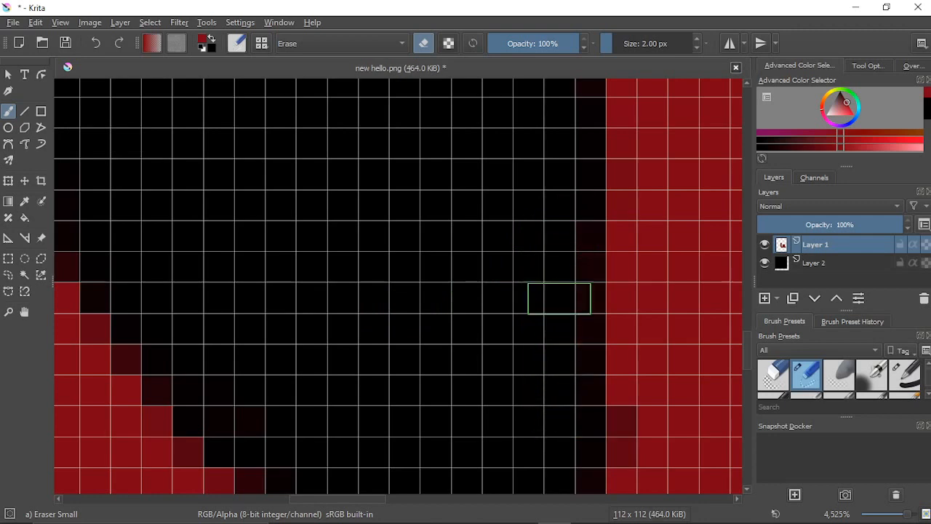
pyautogui.scroll(-2, 531, 394)
pyautogui.moveTo(430, 351); pyautogui.dragTo(303, 335)
pyautogui.scroll(-2, 531, 282)
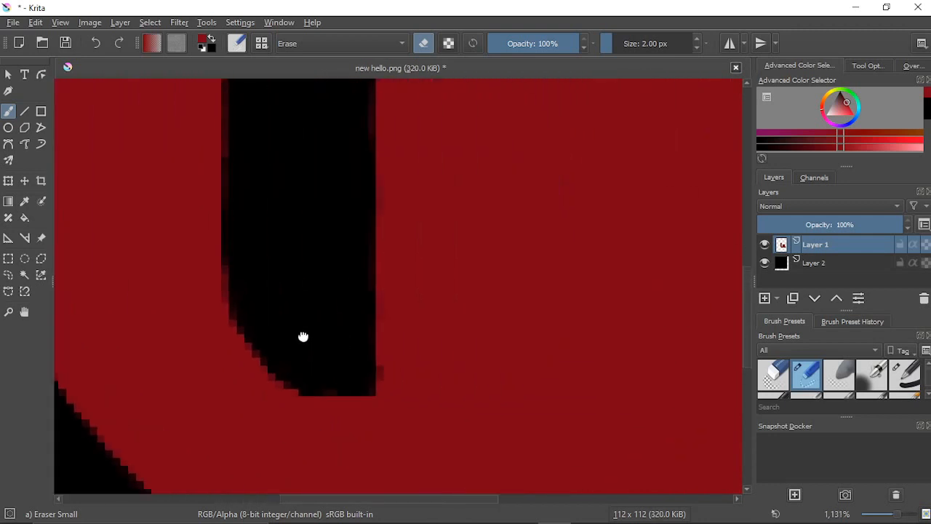
# Step: Erase the dark red fringe along the side of the head away from the arm, from its upper corner down to the shoulder
pyautogui.scroll(-4, 332, 312)
pyautogui.scroll(2, 328, 315)
pyautogui.scroll(5, 463, 366)
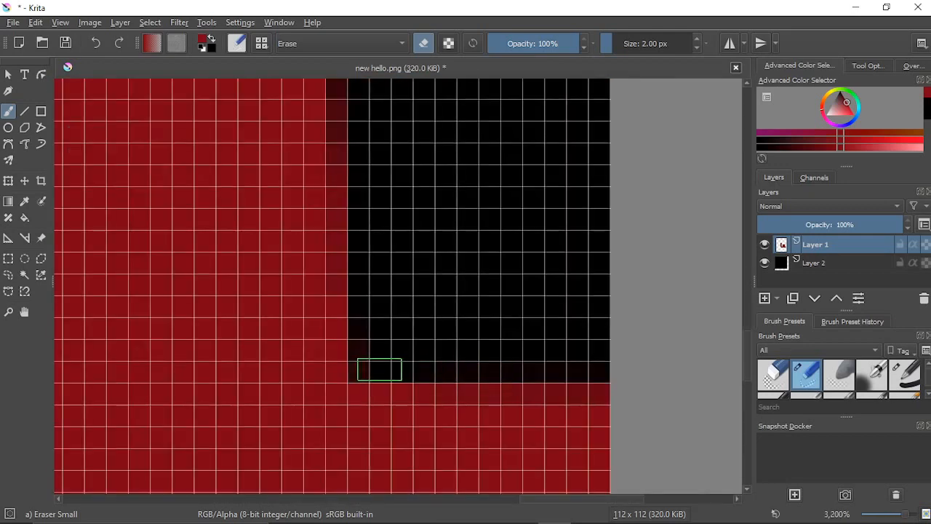
pyautogui.moveTo(392, 160); pyautogui.dragTo(422, 361)
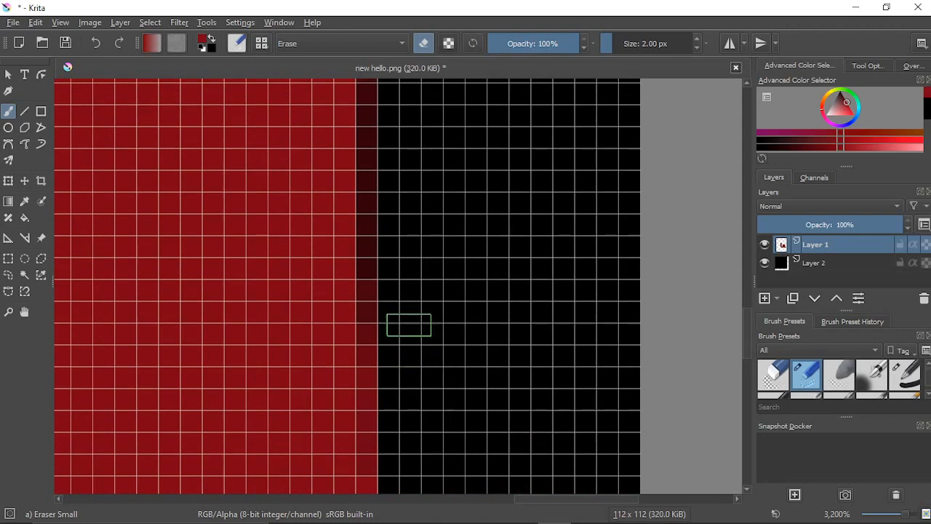
pyautogui.scroll(-1, 441, 287)
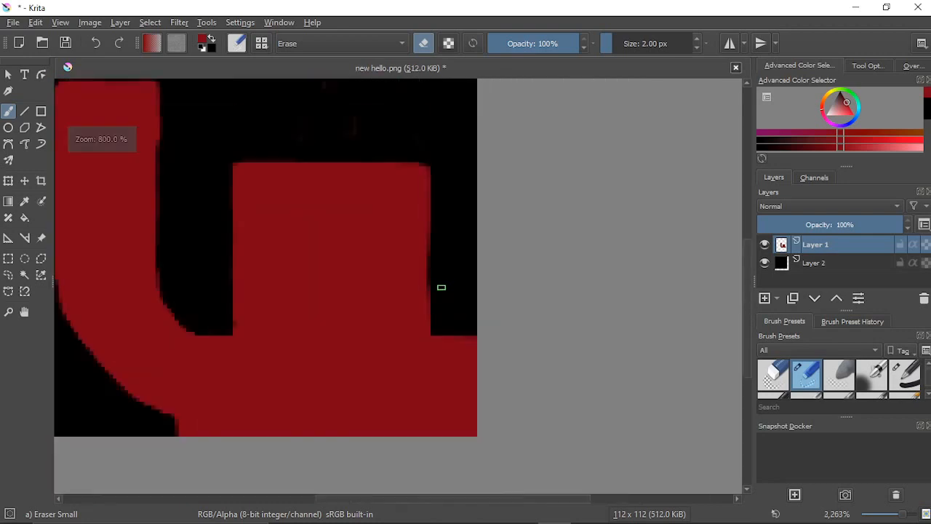
pyautogui.scroll(4, 445, 227)
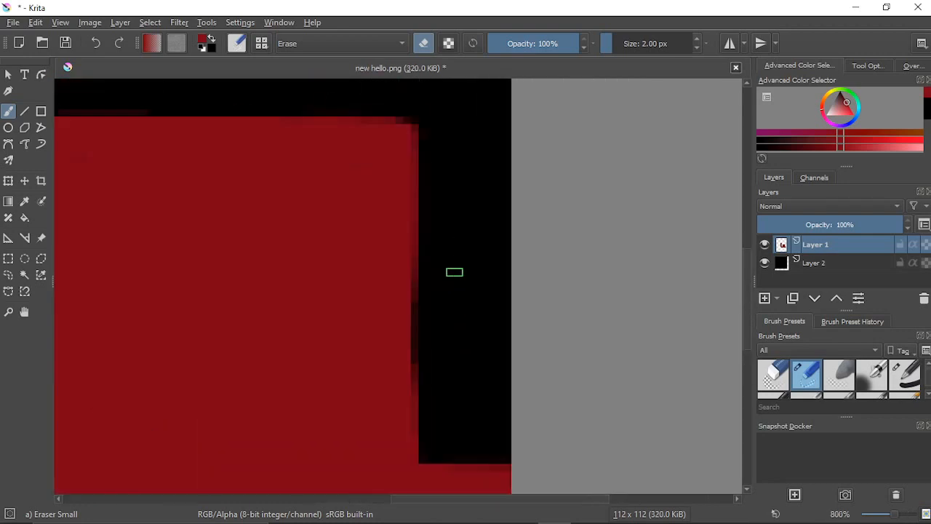
pyautogui.moveTo(414, 162); pyautogui.dragTo(513, 304)
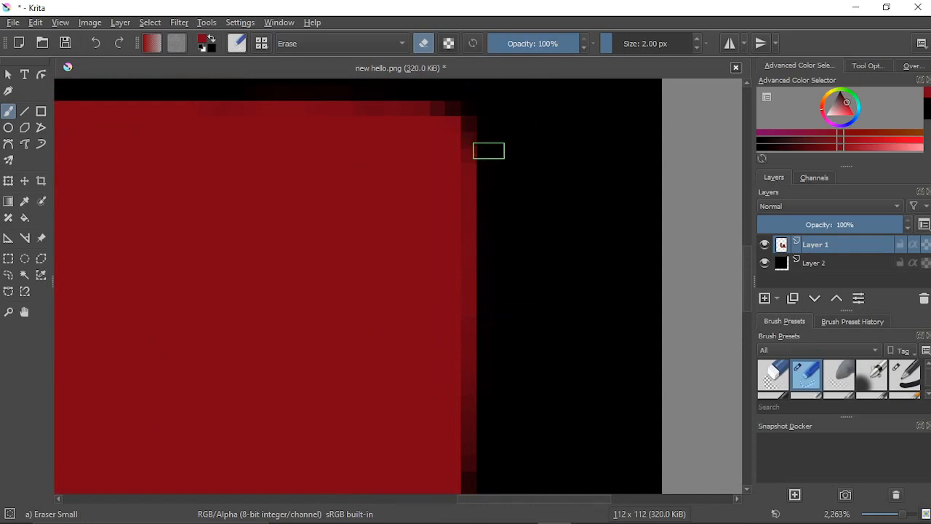
pyautogui.moveTo(490, 127); pyautogui.dragTo(476, 470)
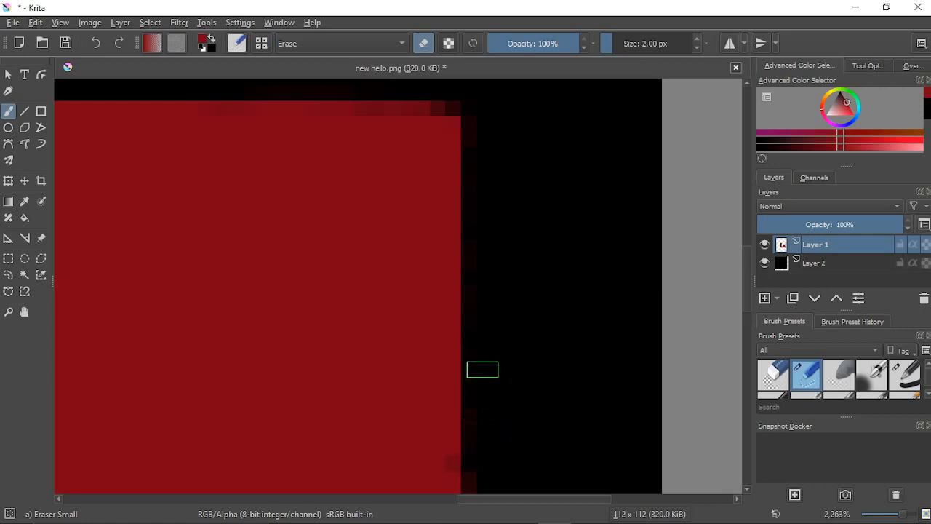
pyautogui.moveTo(537, 426); pyautogui.dragTo(554, 181)
pyautogui.moveTo(490, 262)
pyautogui.mouseDown()
pyautogui.moveTo(497, 233)
pyautogui.moveTo(490, 461)
pyautogui.mouseUp()
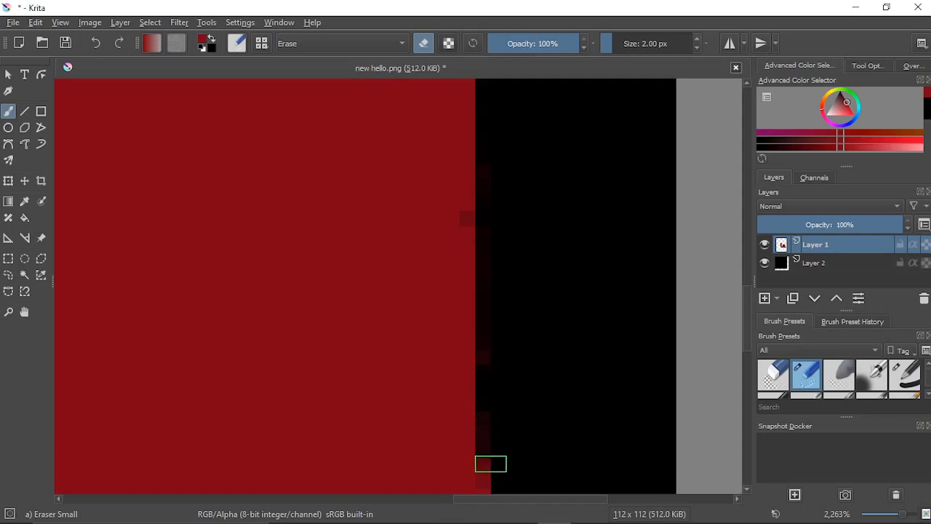
pyautogui.moveTo(581, 416); pyautogui.dragTo(574, 212)
pyautogui.moveTo(488, 256)
pyautogui.mouseDown()
pyautogui.moveTo(493, 346)
pyautogui.moveTo(491, 277)
pyautogui.moveTo(491, 335)
pyautogui.mouseUp()
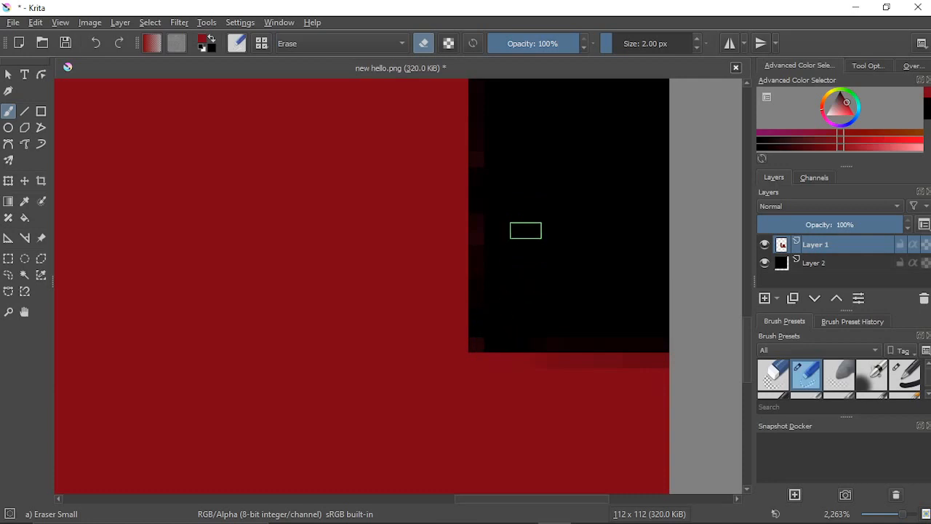
# Step: Clean the top edge of the shoulder beside the head and slightly round its outer corner with the 2 px eraser
pyautogui.scroll(-2, 526, 230)
pyautogui.moveTo(528, 168); pyautogui.dragTo(504, 310)
pyautogui.moveTo(510, 260); pyautogui.dragTo(588, 255)
pyautogui.scroll(-3, 587, 255)
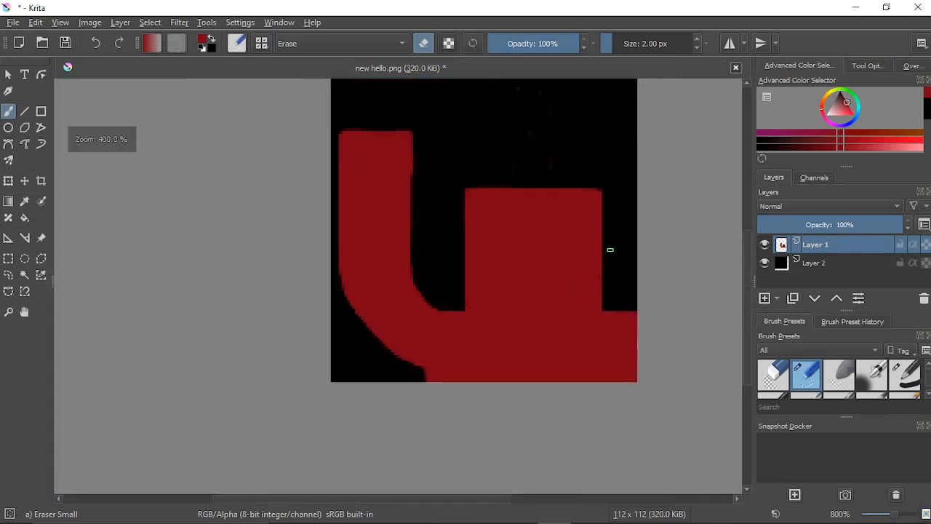
pyautogui.moveTo(574, 319); pyautogui.dragTo(495, 336)
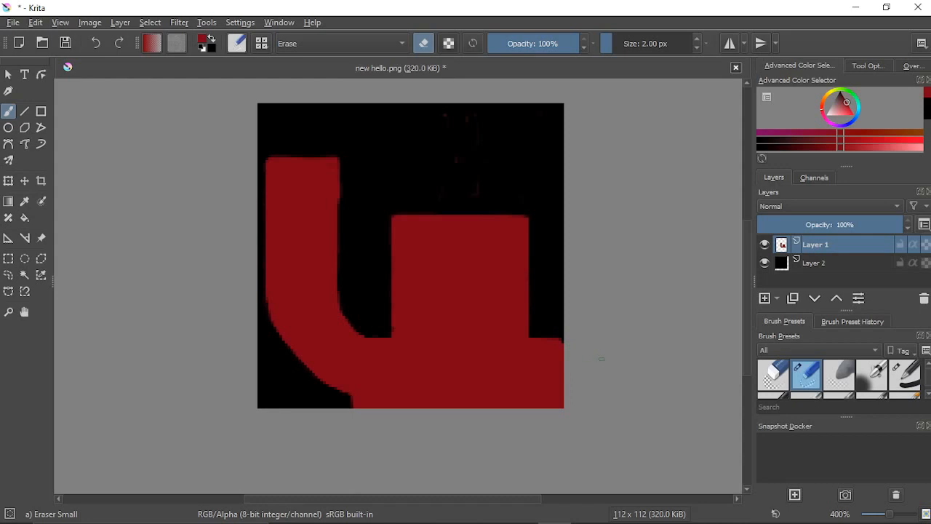
pyautogui.scroll(2, 600, 358)
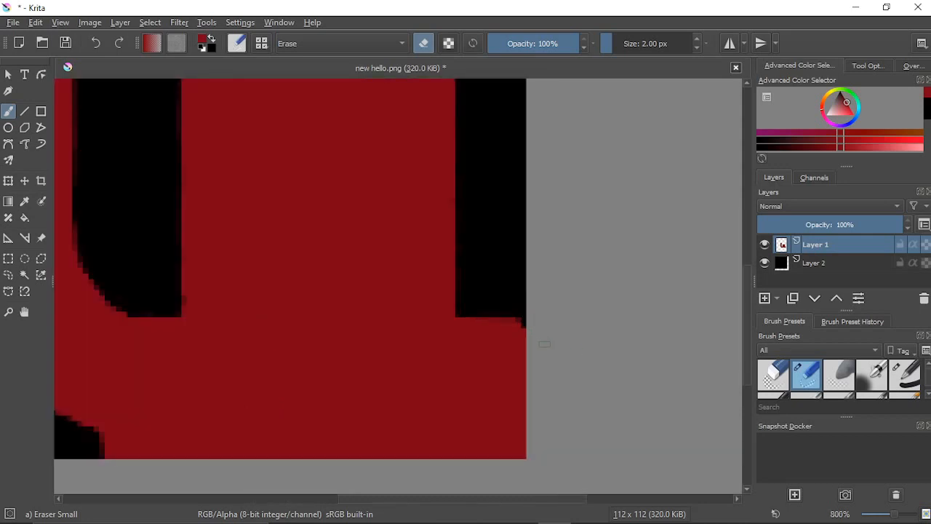
pyautogui.scroll(-2, 512, 256)
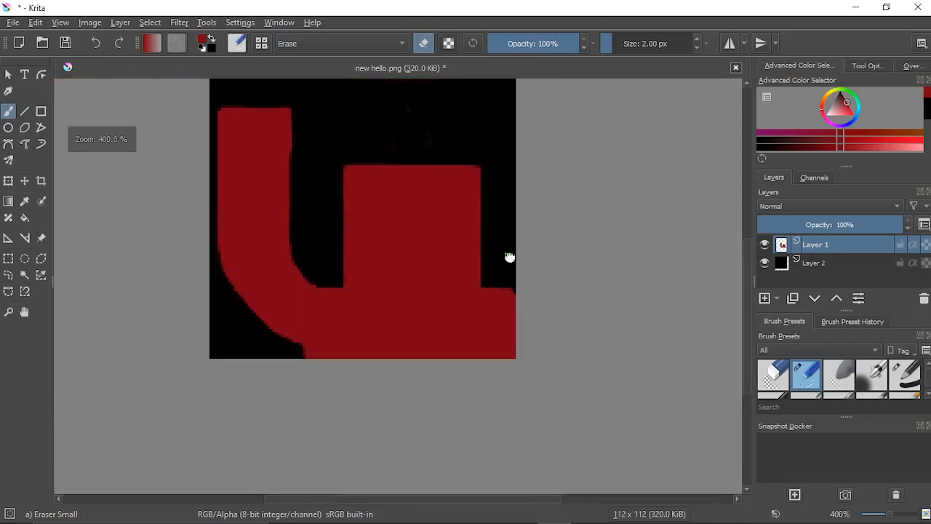
pyautogui.moveTo(509, 257); pyautogui.dragTo(554, 288)
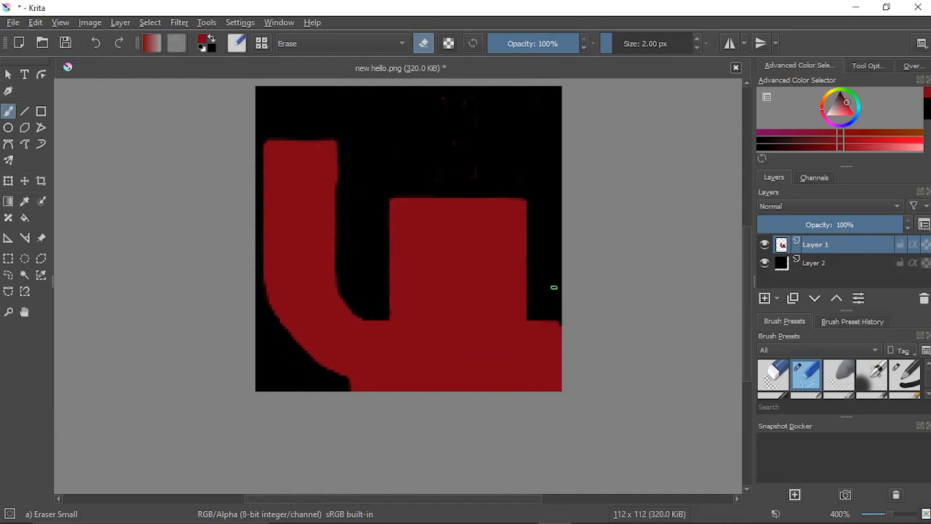
# Step: Straighten the raised arm's inner edge and clean its top edge by erasing the uneven dark red pixels
pyautogui.scroll(5, 373, 195)
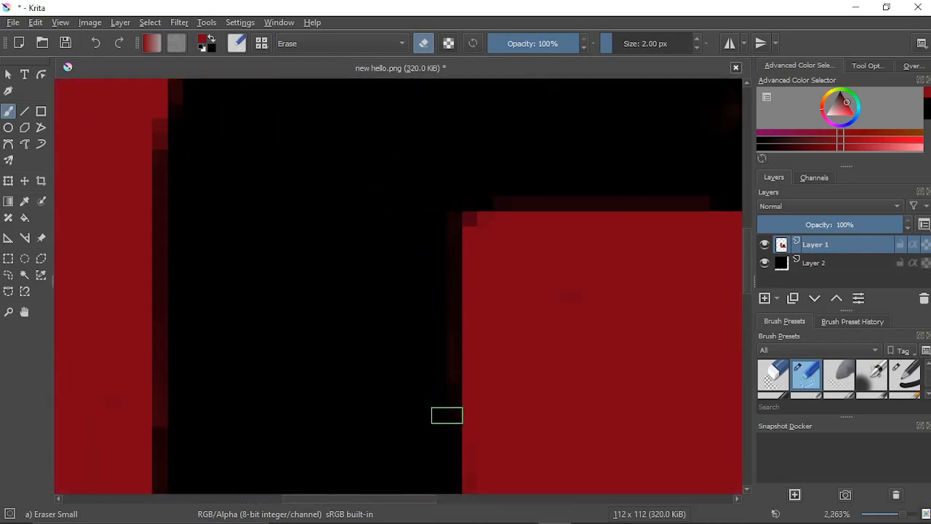
pyautogui.scroll(-2, 355, 356)
pyautogui.moveTo(355, 356); pyautogui.dragTo(519, 219)
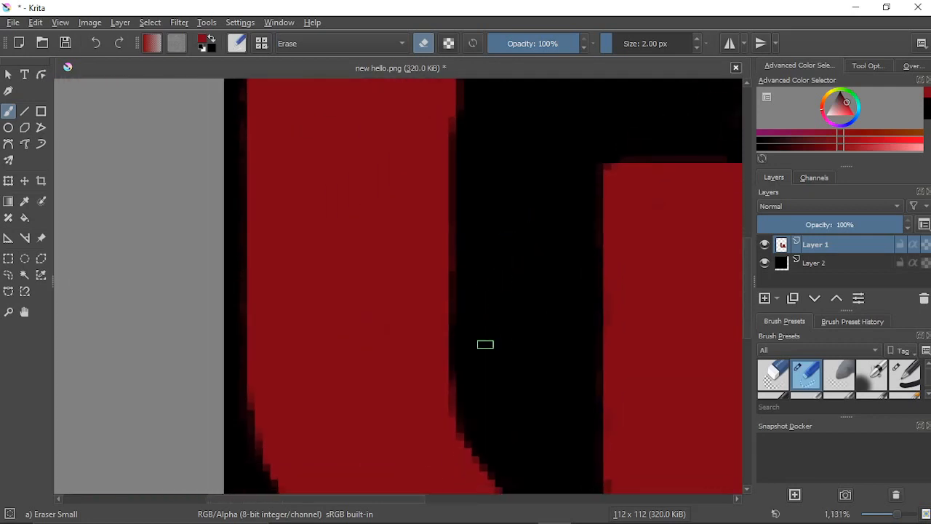
pyautogui.scroll(-1, 485, 345)
pyautogui.scroll(2, 485, 349)
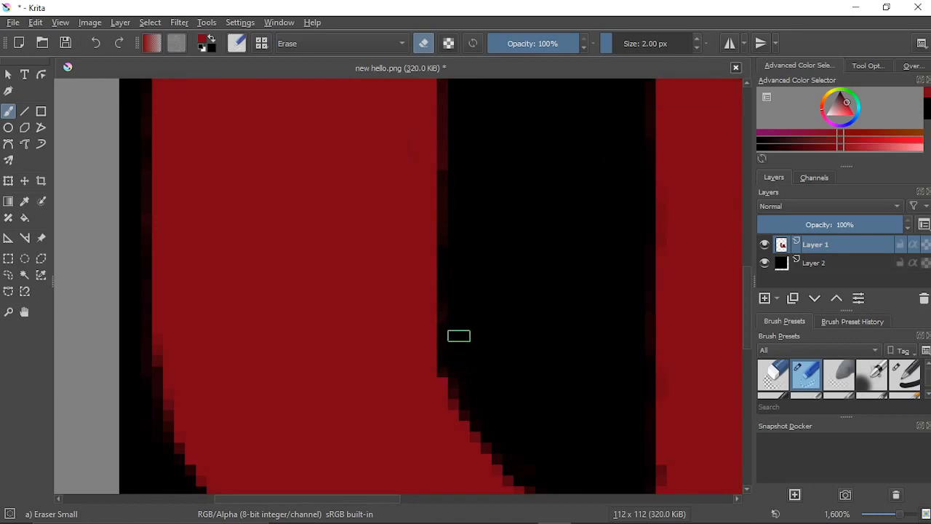
pyautogui.scroll(-2, 455, 265)
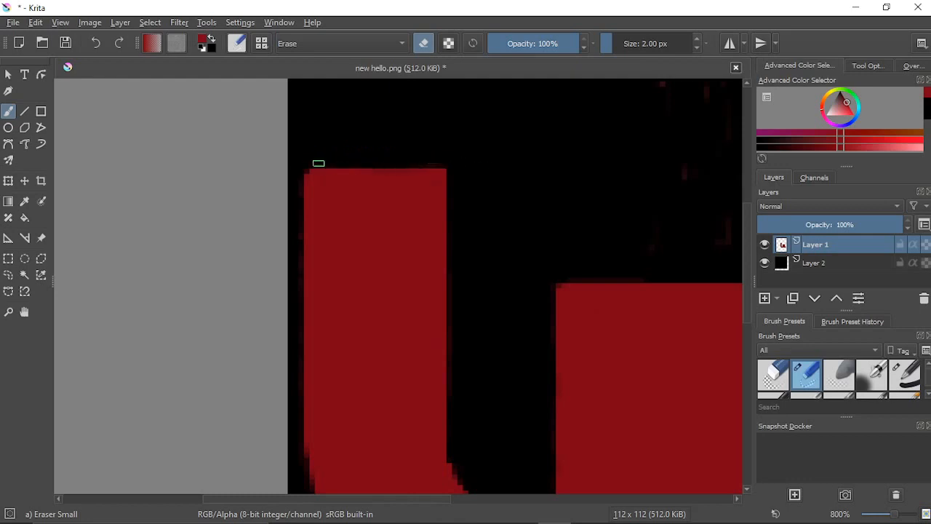
pyautogui.scroll(-3, 442, 177)
pyautogui.moveTo(467, 233); pyautogui.dragTo(429, 197)
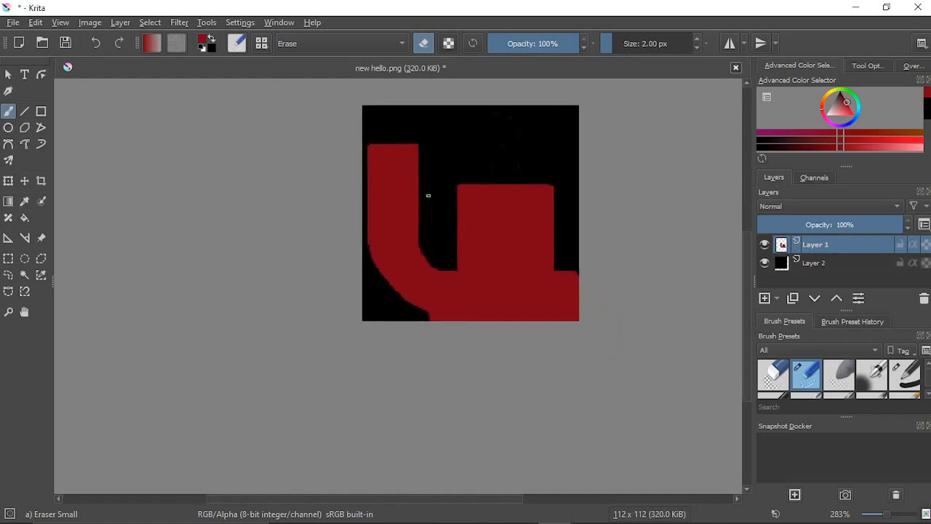
# Step: Erase the uneven dark red fringe along the raised arm's outer edge, from the lower bend up to its top corner
pyautogui.scroll(3, 428, 196)
pyautogui.moveTo(455, 309); pyautogui.dragTo(451, 258)
pyautogui.scroll(-2, 464, 372)
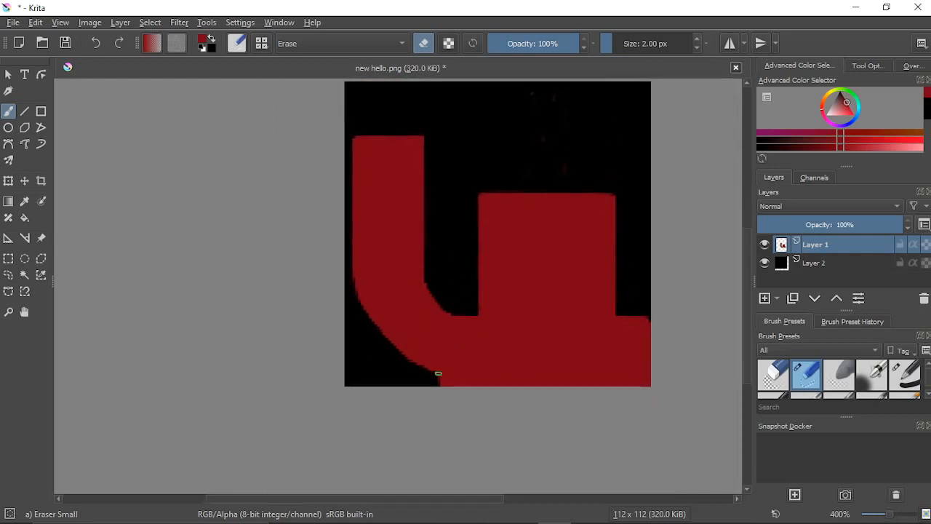
pyautogui.scroll(5, 376, 331)
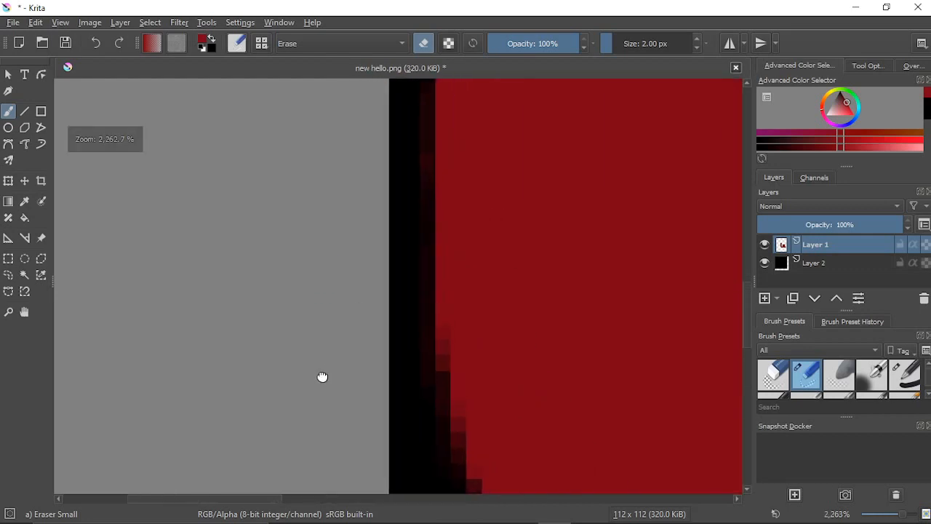
pyautogui.moveTo(429, 292)
pyautogui.mouseDown()
pyautogui.moveTo(432, 381)
pyautogui.moveTo(425, 246)
pyautogui.moveTo(431, 355)
pyautogui.moveTo(424, 286)
pyautogui.moveTo(424, 237)
pyautogui.moveTo(435, 286)
pyautogui.moveTo(432, 229)
pyautogui.moveTo(433, 310)
pyautogui.mouseUp()
pyautogui.moveTo(424, 254); pyautogui.dragTo(426, 368)
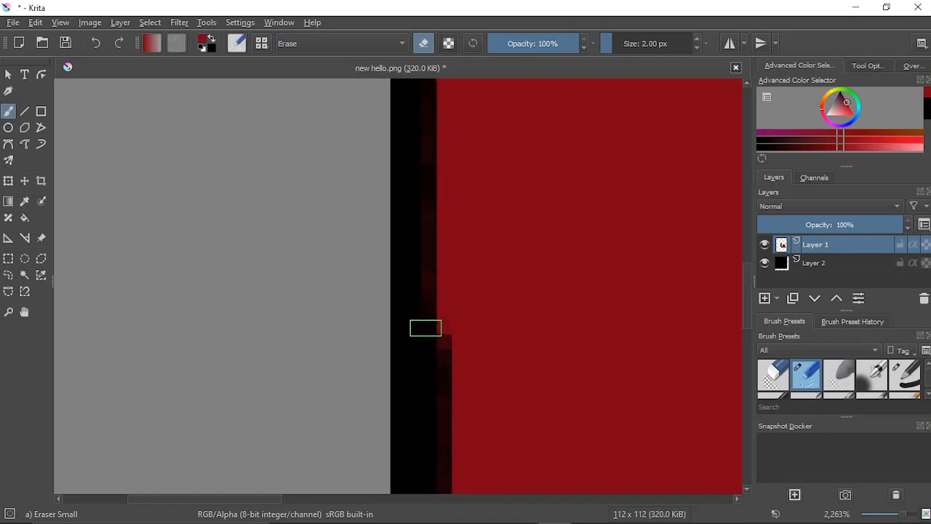
pyautogui.moveTo(424, 327)
pyautogui.mouseDown()
pyautogui.moveTo(431, 280)
pyautogui.moveTo(428, 359)
pyautogui.moveTo(432, 250)
pyautogui.moveTo(433, 358)
pyautogui.mouseUp()
pyautogui.moveTo(428, 235); pyautogui.dragTo(432, 328)
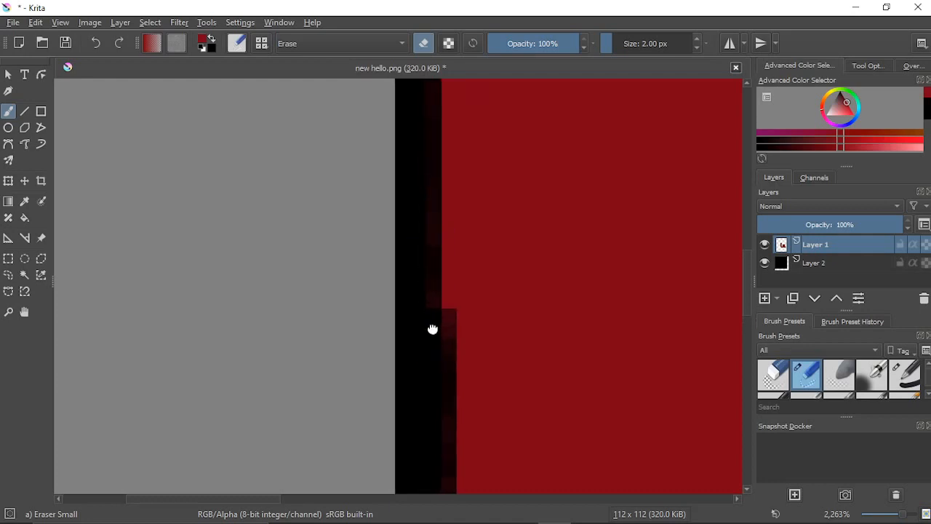
pyautogui.moveTo(437, 370)
pyautogui.mouseDown()
pyautogui.moveTo(440, 337)
pyautogui.moveTo(438, 376)
pyautogui.moveTo(433, 286)
pyautogui.moveTo(431, 345)
pyautogui.moveTo(439, 316)
pyautogui.mouseUp()
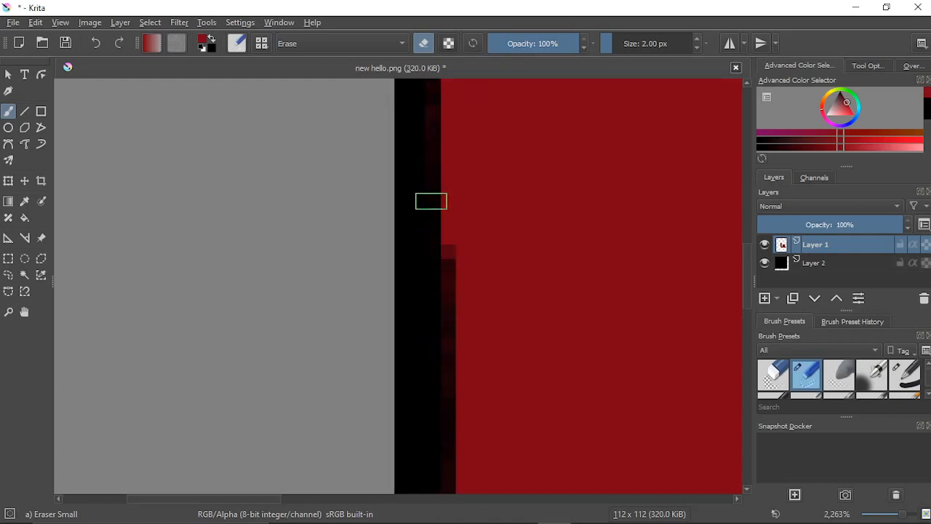
pyautogui.moveTo(429, 201); pyautogui.dragTo(455, 284)
pyautogui.moveTo(455, 363)
pyautogui.mouseDown()
pyautogui.moveTo(456, 405)
pyautogui.moveTo(459, 212)
pyautogui.moveTo(459, 345)
pyautogui.moveTo(433, 313)
pyautogui.moveTo(443, 363)
pyautogui.moveTo(409, 383)
pyautogui.moveTo(436, 395)
pyautogui.moveTo(447, 349)
pyautogui.moveTo(441, 404)
pyautogui.moveTo(435, 243)
pyautogui.moveTo(433, 355)
pyautogui.moveTo(444, 264)
pyautogui.mouseUp()
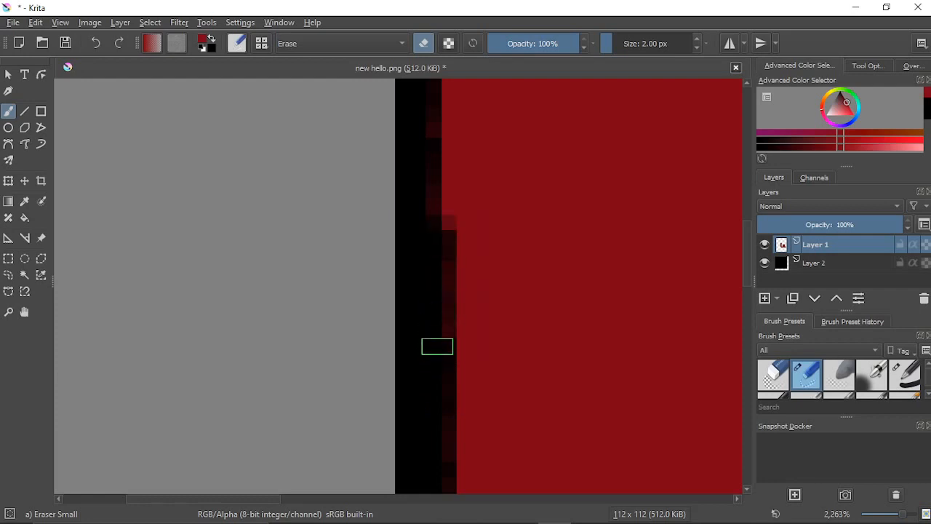
pyautogui.moveTo(411, 314)
pyautogui.mouseDown()
pyautogui.moveTo(415, 347)
pyautogui.moveTo(440, 349)
pyautogui.moveTo(440, 171)
pyautogui.moveTo(429, 275)
pyautogui.moveTo(442, 331)
pyautogui.moveTo(442, 229)
pyautogui.moveTo(441, 343)
pyautogui.moveTo(442, 193)
pyautogui.moveTo(436, 309)
pyautogui.moveTo(434, 220)
pyautogui.moveTo(439, 170)
pyautogui.moveTo(439, 260)
pyautogui.moveTo(442, 159)
pyautogui.moveTo(434, 230)
pyautogui.moveTo(449, 131)
pyautogui.moveTo(440, 255)
pyautogui.moveTo(419, 225)
pyautogui.moveTo(399, 338)
pyautogui.moveTo(411, 311)
pyautogui.moveTo(411, 285)
pyautogui.moveTo(397, 337)
pyautogui.moveTo(417, 172)
pyautogui.moveTo(418, 268)
pyautogui.moveTo(420, 184)
pyautogui.moveTo(420, 262)
pyautogui.moveTo(414, 212)
pyautogui.mouseUp()
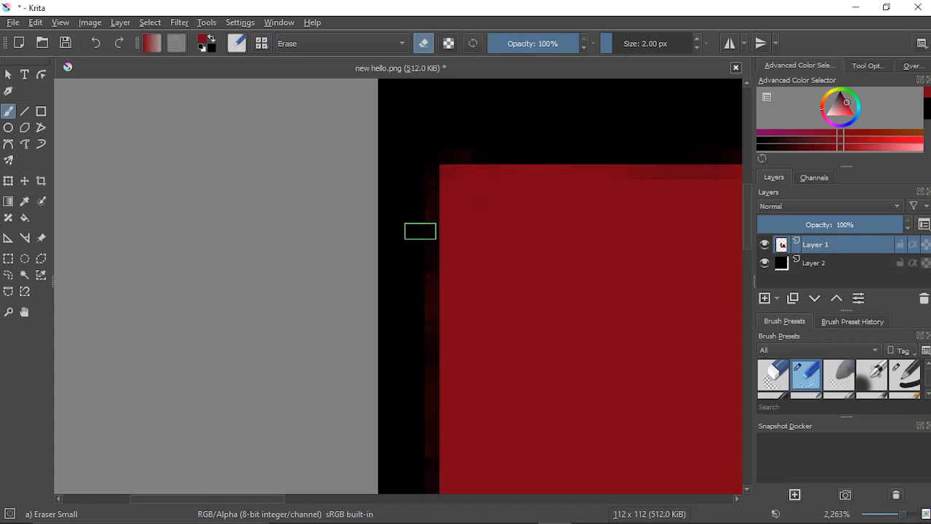
# Step: Examine the raised arm's edges and the gap between the arm and the head for leftover uneven pixels
pyautogui.scroll(-4, 408, 173)
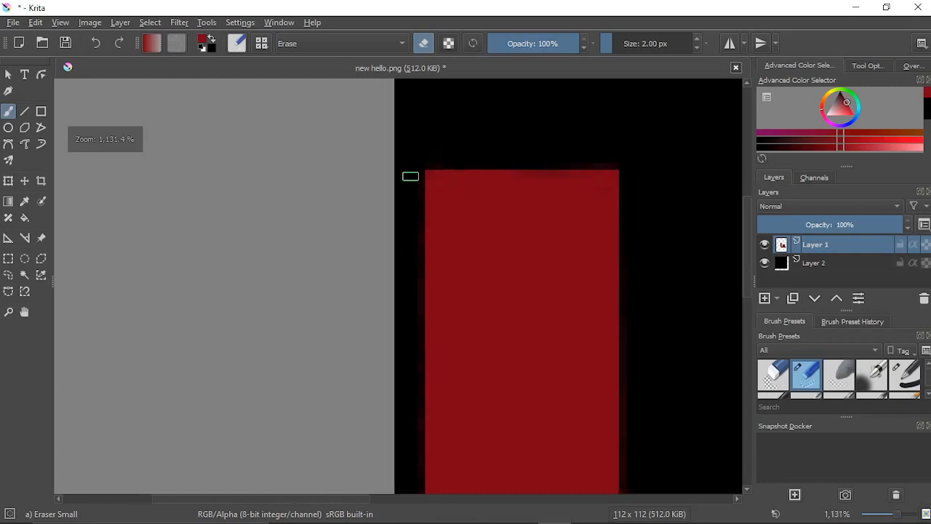
pyautogui.scroll(-2, 418, 252)
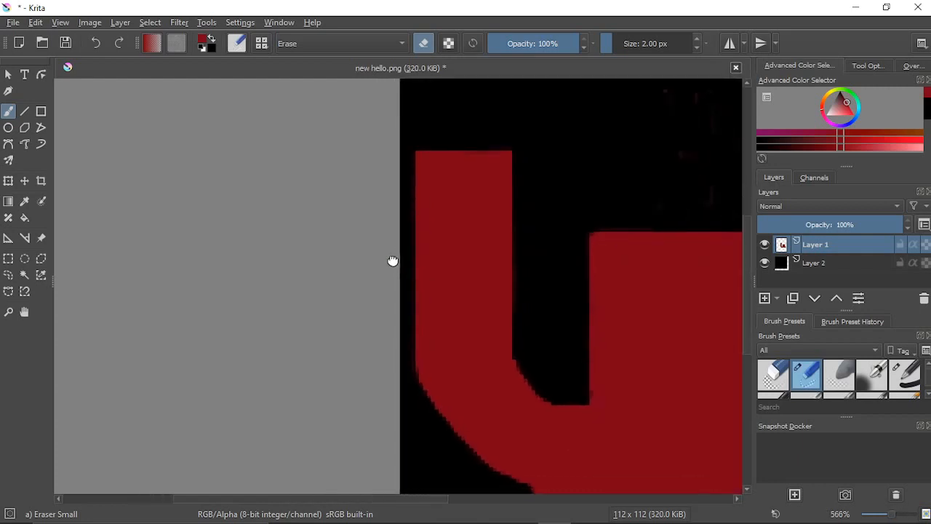
pyautogui.scroll(2, 461, 270)
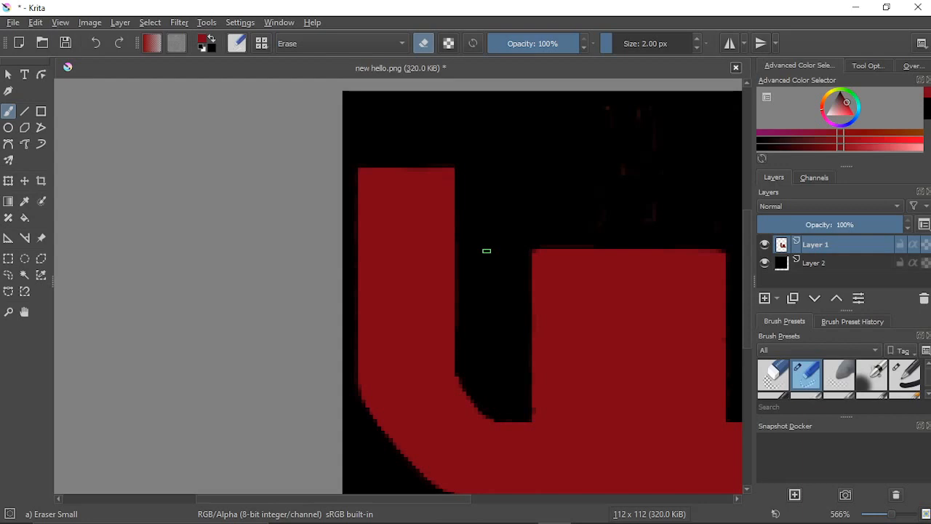
pyautogui.scroll(1, 486, 250)
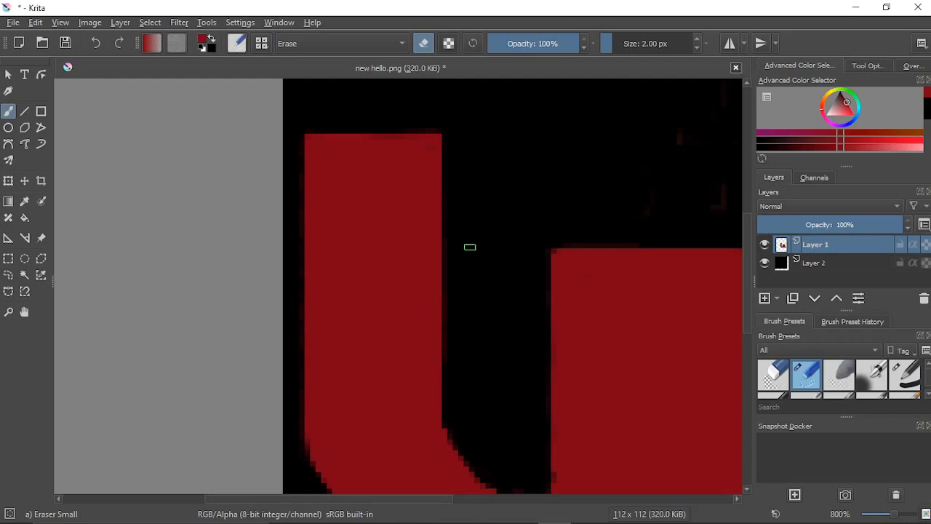
pyautogui.moveTo(469, 247); pyautogui.dragTo(497, 284)
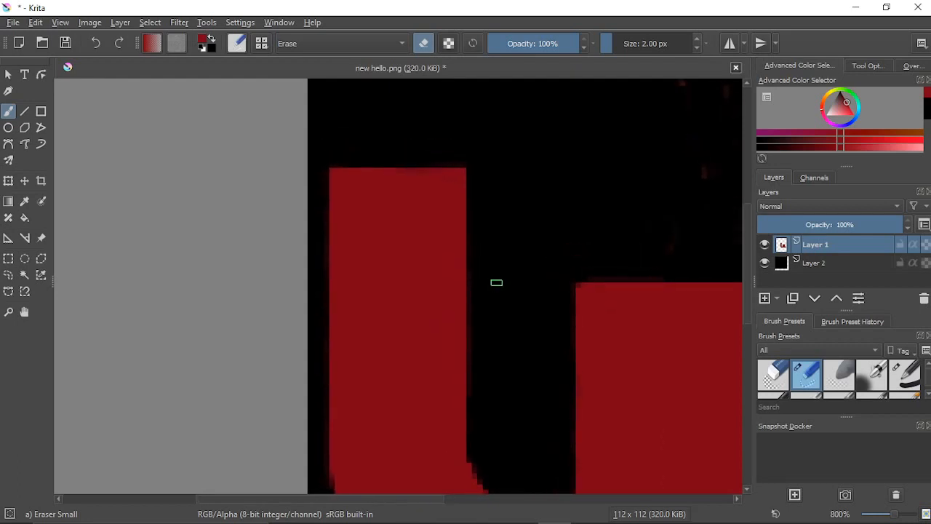
pyautogui.moveTo(488, 243); pyautogui.dragTo(513, 272)
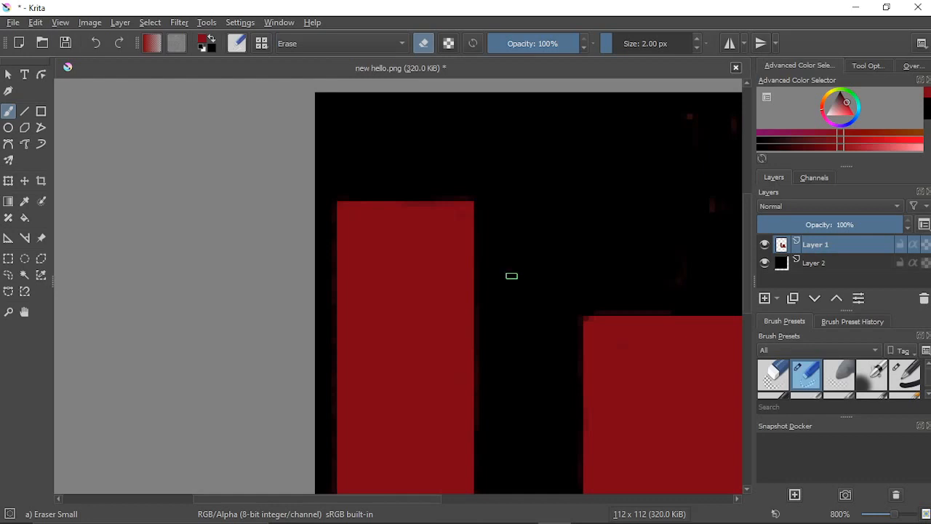
pyautogui.scroll(-1, 512, 276)
pyautogui.moveTo(507, 268); pyautogui.dragTo(480, 243)
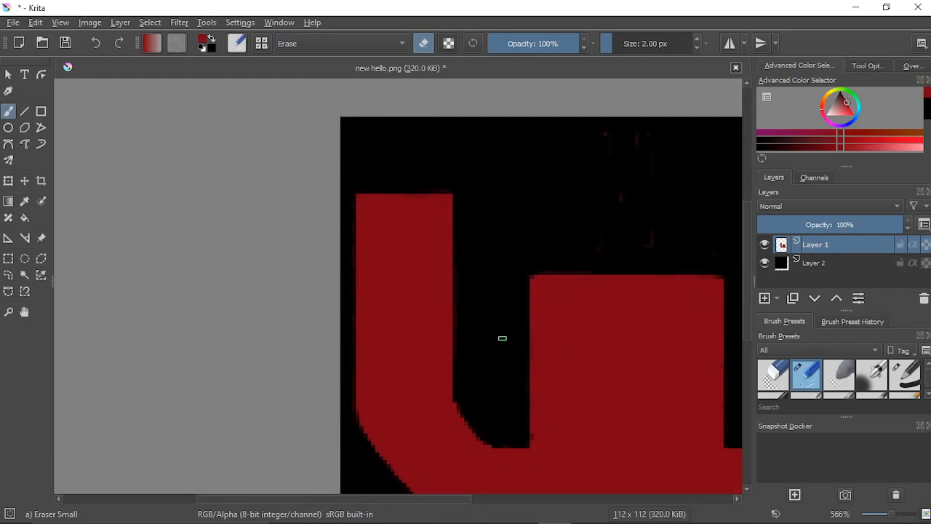
# Step: Erase the protruding dark red pixel where the arm's straight inner edge meets the inner bend
pyautogui.scroll(5, 502, 337)
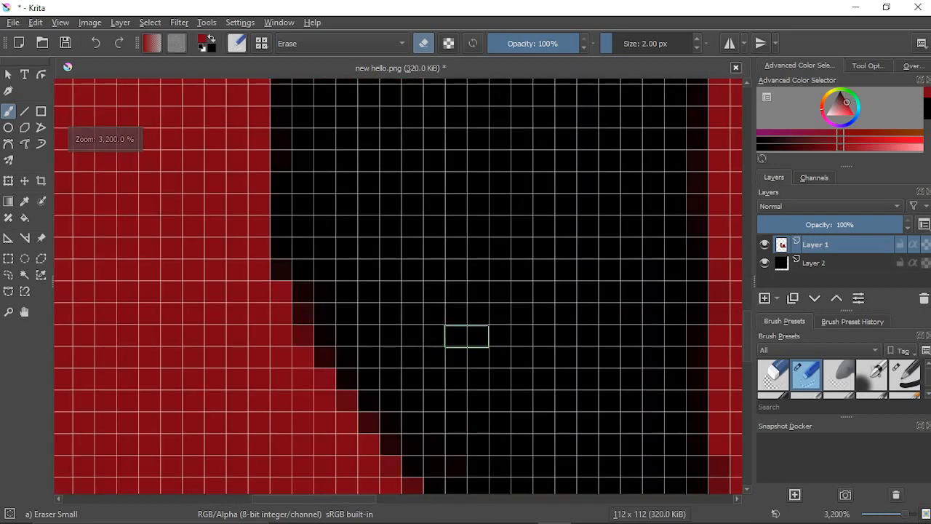
pyautogui.moveTo(442, 321); pyautogui.dragTo(519, 308)
pyautogui.click(394, 299)
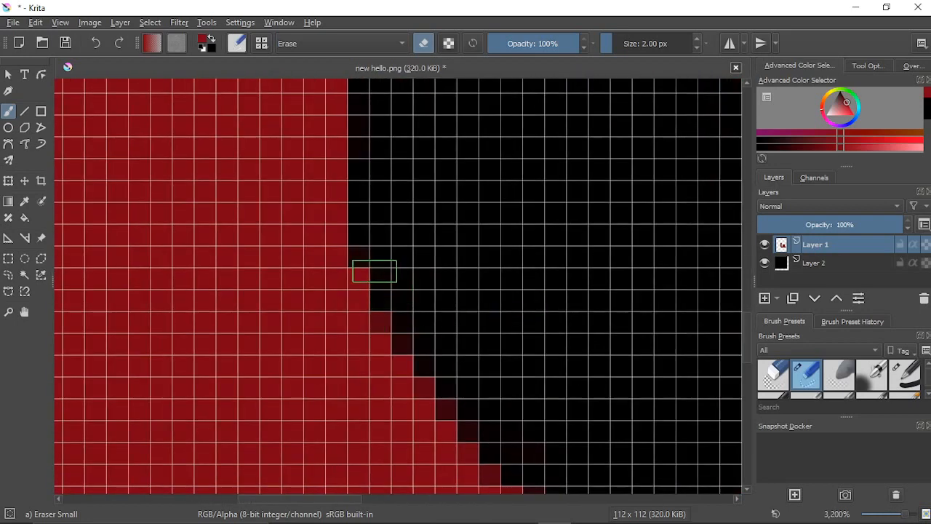
pyautogui.click(370, 272)
pyautogui.click(371, 273)
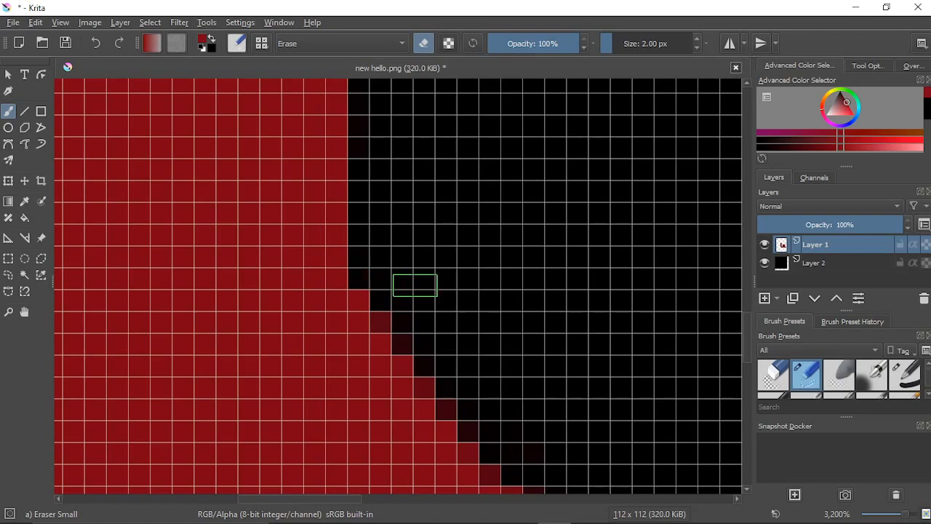
pyautogui.scroll(-8, 487, 291)
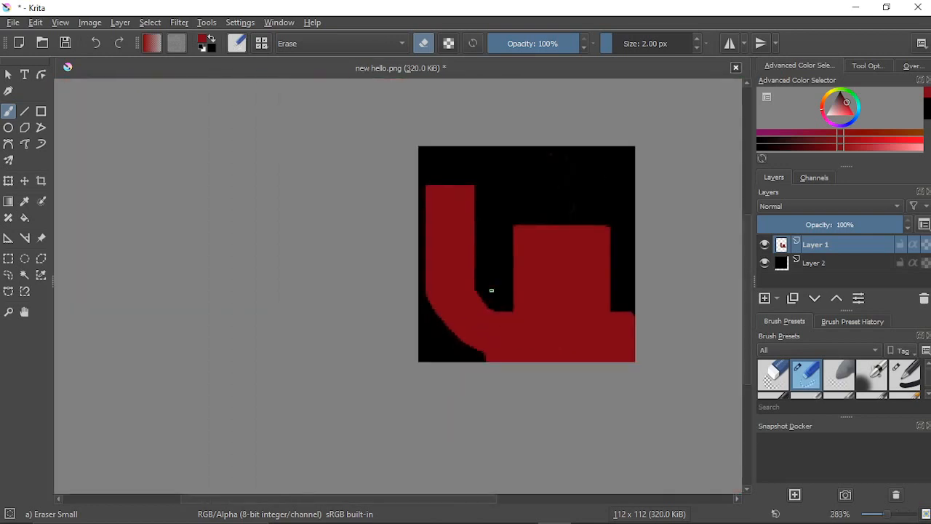
# Step: Trim the stepped pixels along the arm's inner bend with the 2 px eraser to form a more even diagonal
pyautogui.scroll(5, 490, 289)
pyautogui.scroll(1, 491, 311)
pyautogui.moveTo(490, 310); pyautogui.dragTo(486, 264)
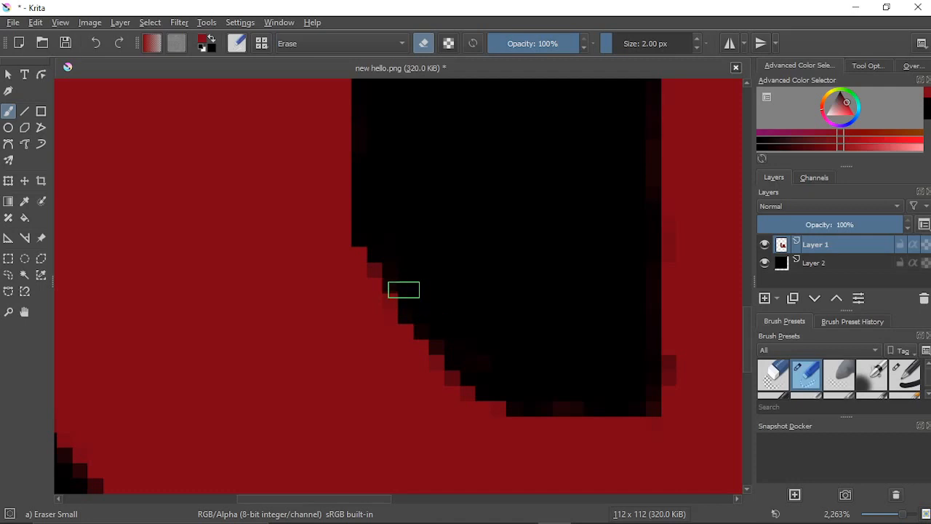
pyautogui.scroll(-4, 499, 280)
pyautogui.scroll(4, 499, 280)
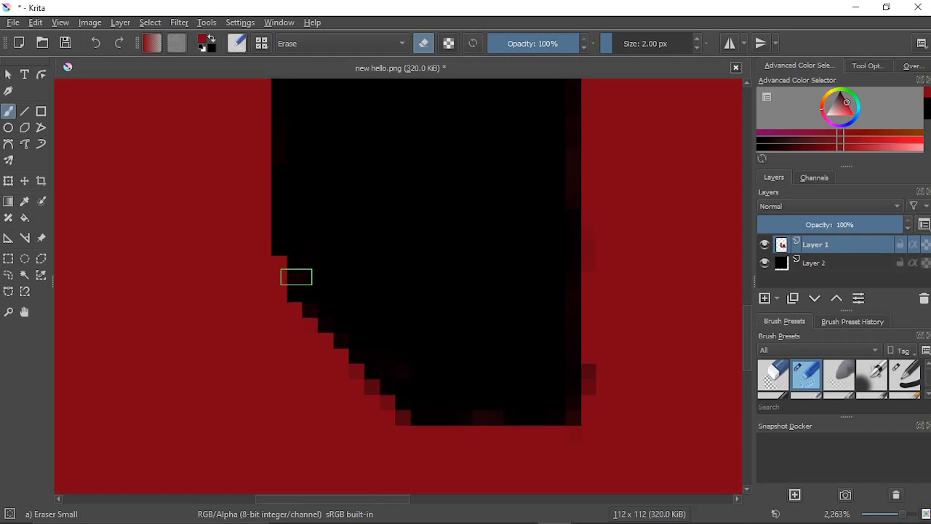
pyautogui.click(293, 273)
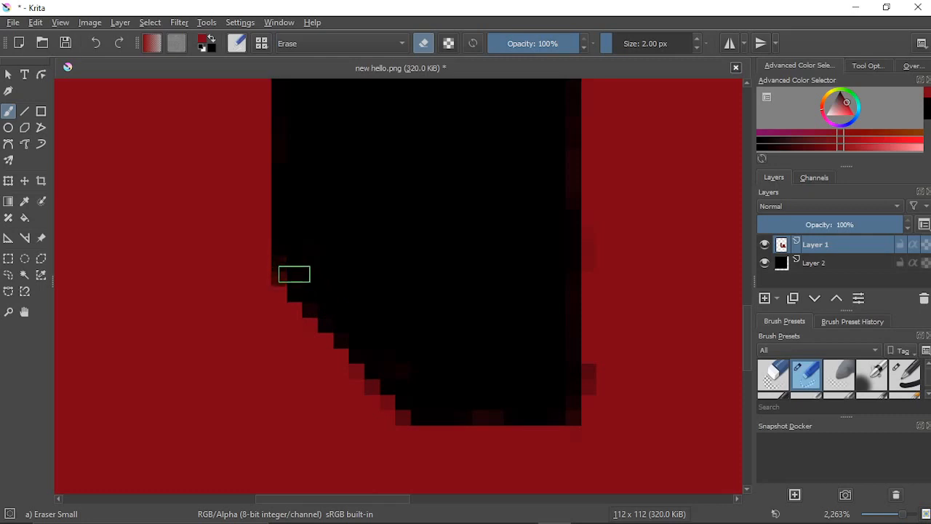
pyautogui.scroll(-6, 294, 273)
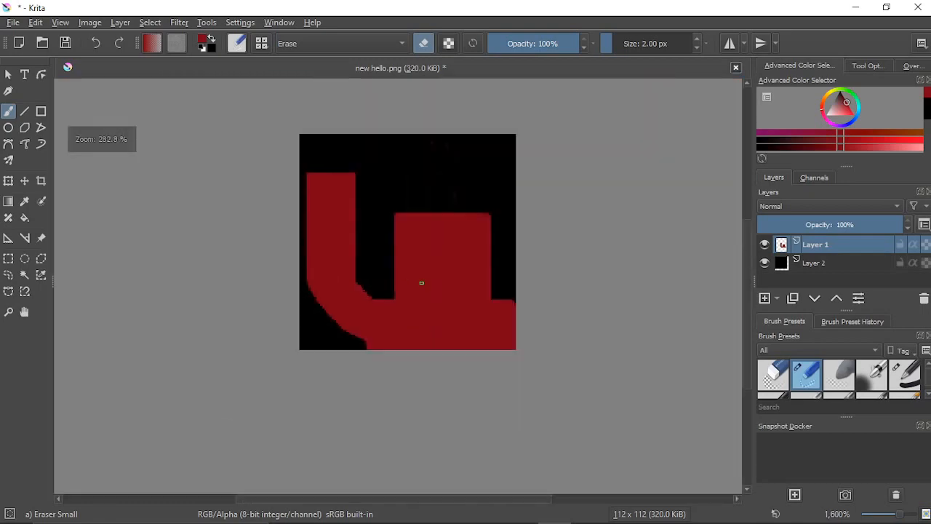
# Step: Try to fill the faded pixels along the arm's inner bend in dark red using the Basic-1 brush at 1 px
pyautogui.scroll(4, 376, 287)
pyautogui.scroll(3, 370, 281)
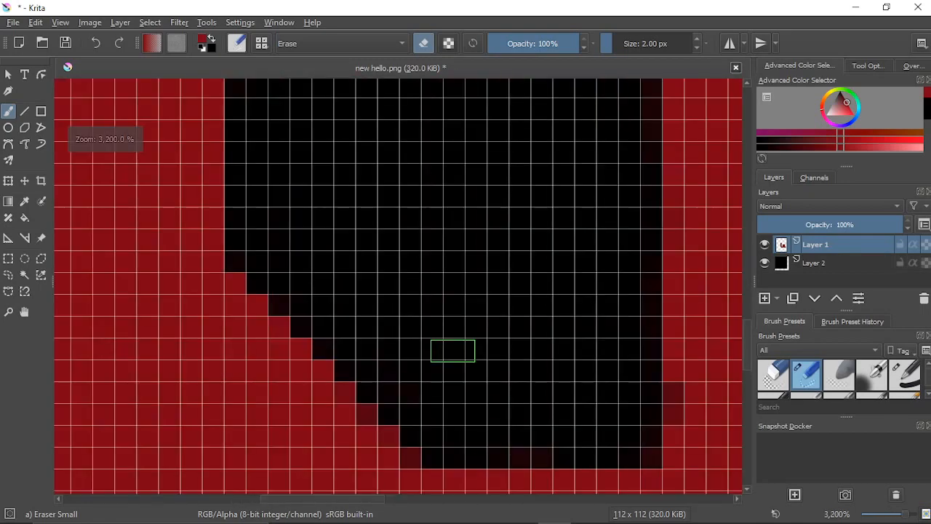
pyautogui.moveTo(453, 351); pyautogui.dragTo(462, 267)
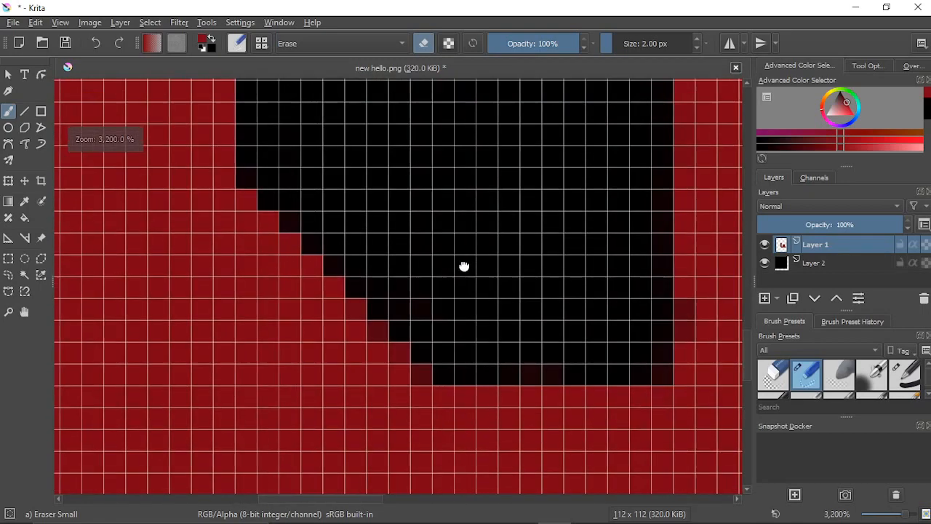
pyautogui.rightClick(458, 264)
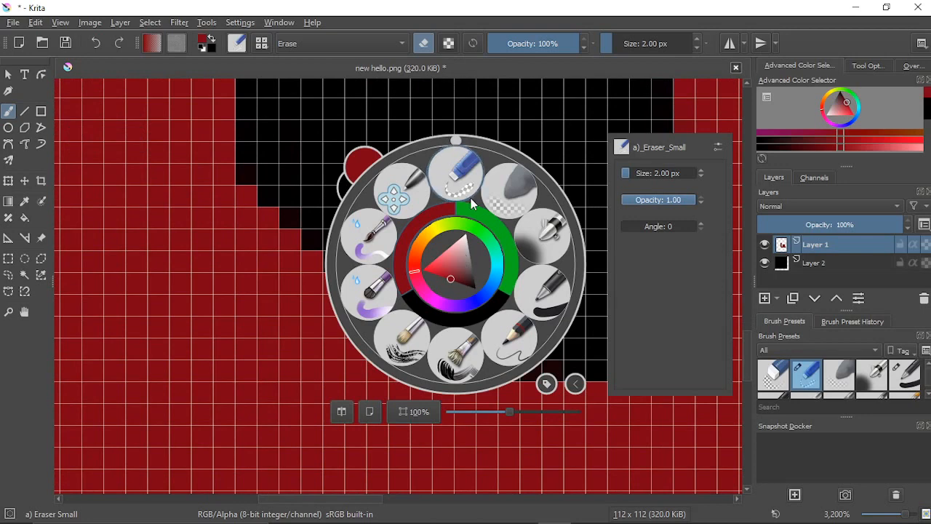
pyautogui.click(542, 295)
pyautogui.rightClick(458, 269)
pyautogui.doubleClick(647, 208)
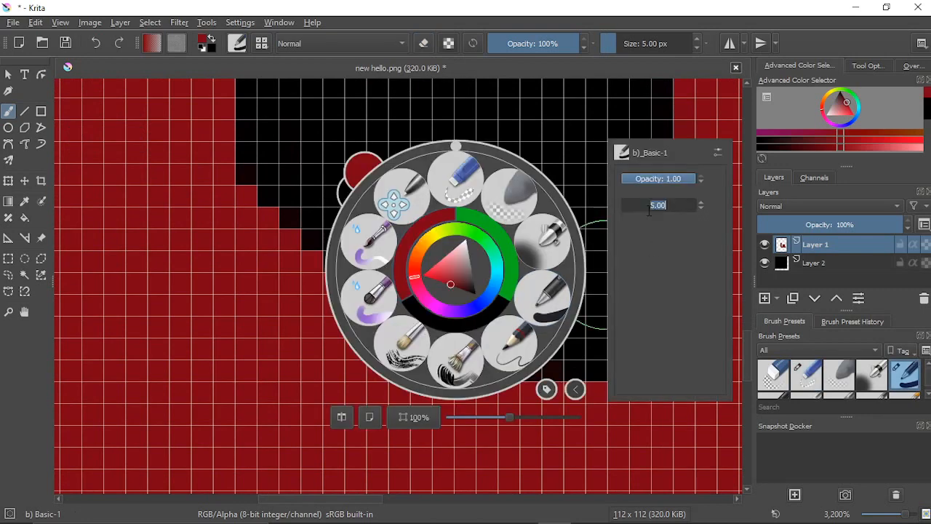
pyautogui.press('Return')
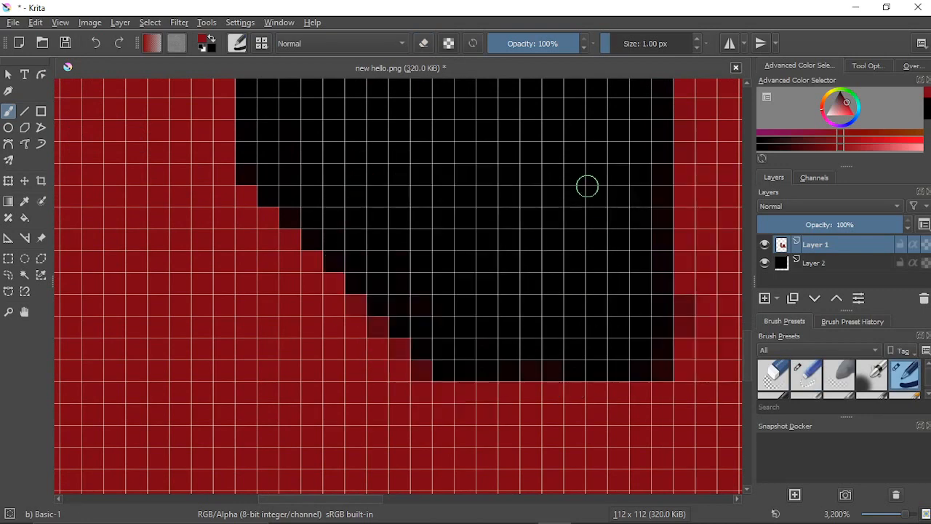
pyautogui.click(586, 186)
pyautogui.click(372, 329)
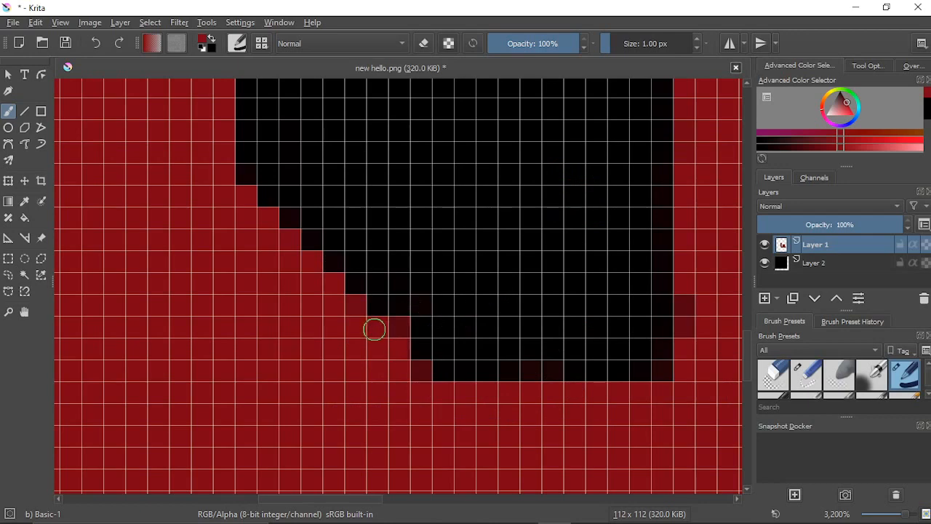
# Step: Fill the faded pixels along the arm's inner bend and the head's lower inner edge in dark red using Pencil-2 at 1 px
pyautogui.rightClick(437, 211)
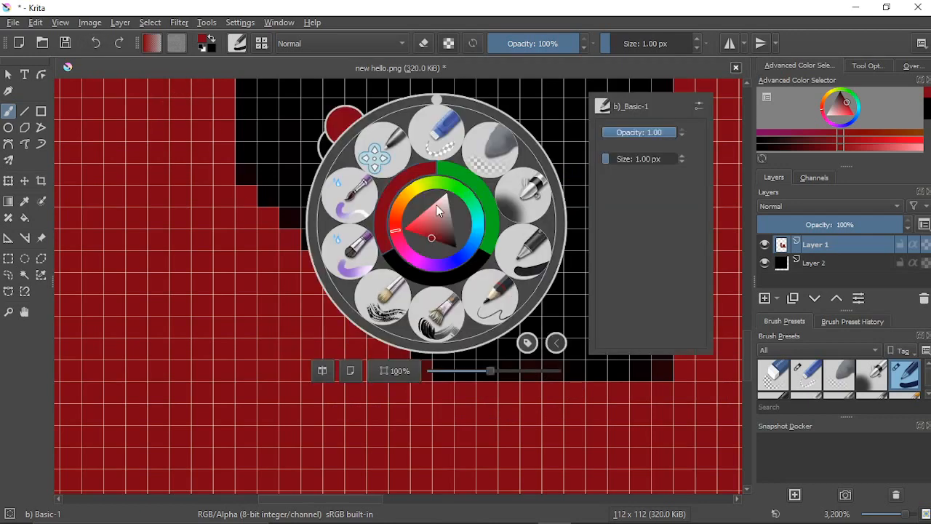
pyautogui.click(490, 297)
pyautogui.rightClick(431, 271)
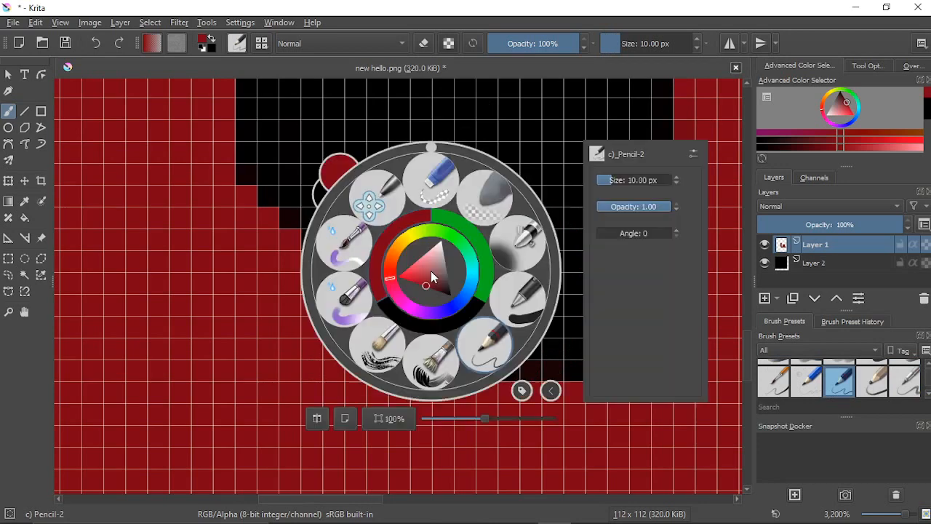
pyautogui.doubleClick(613, 179)
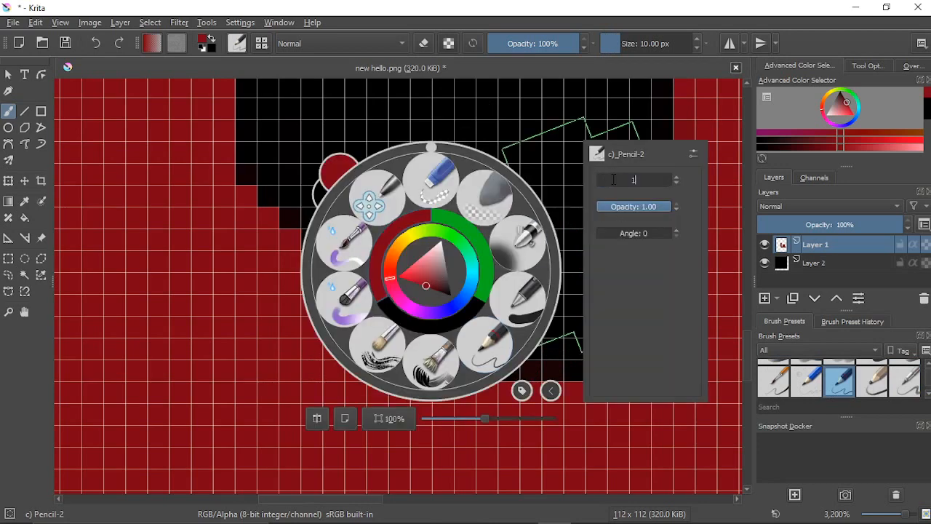
pyautogui.press('Return')
pyautogui.click(557, 156)
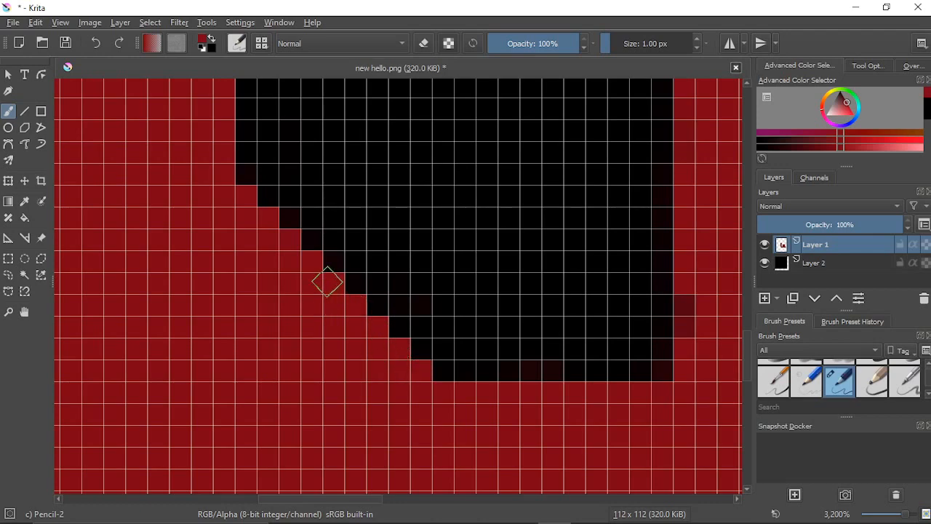
pyautogui.moveTo(684, 291); pyautogui.dragTo(686, 349)
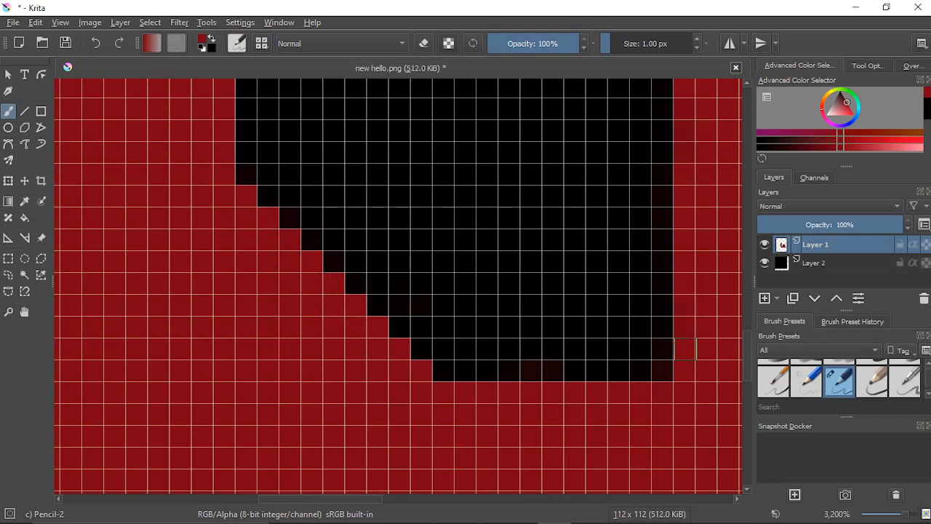
pyautogui.scroll(-5, 691, 380)
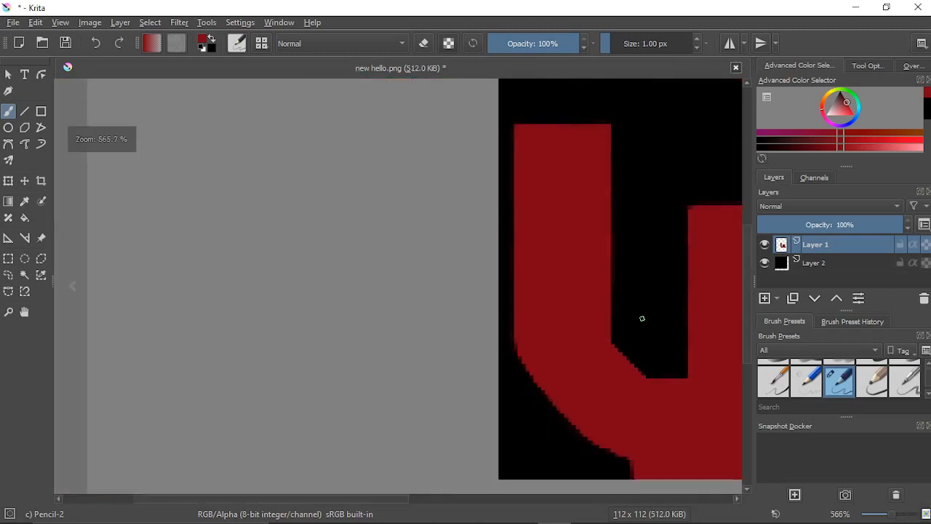
pyautogui.moveTo(640, 318); pyautogui.dragTo(528, 313)
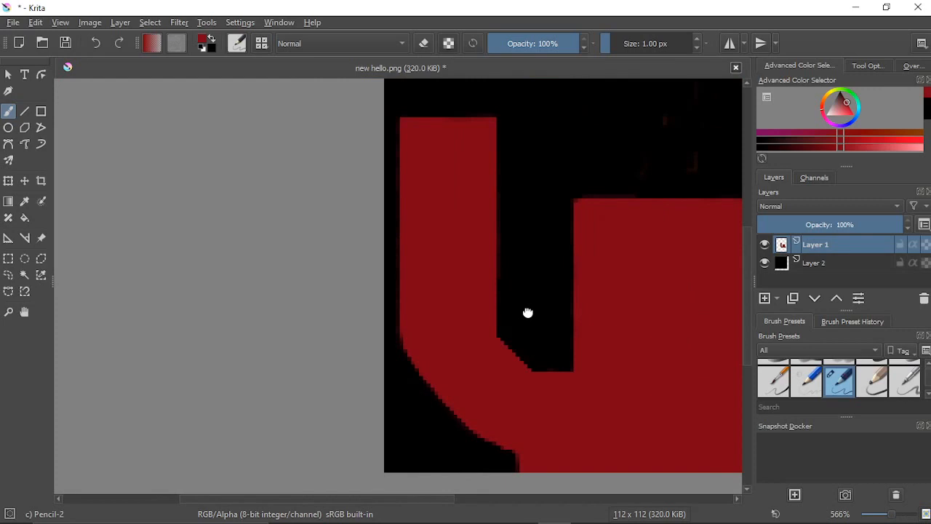
# Step: Erase the faded pixels at the corner where the arm's outer bend meets the body's lower edge, using Eraser Small at 2 px
pyautogui.scroll(1, 468, 430)
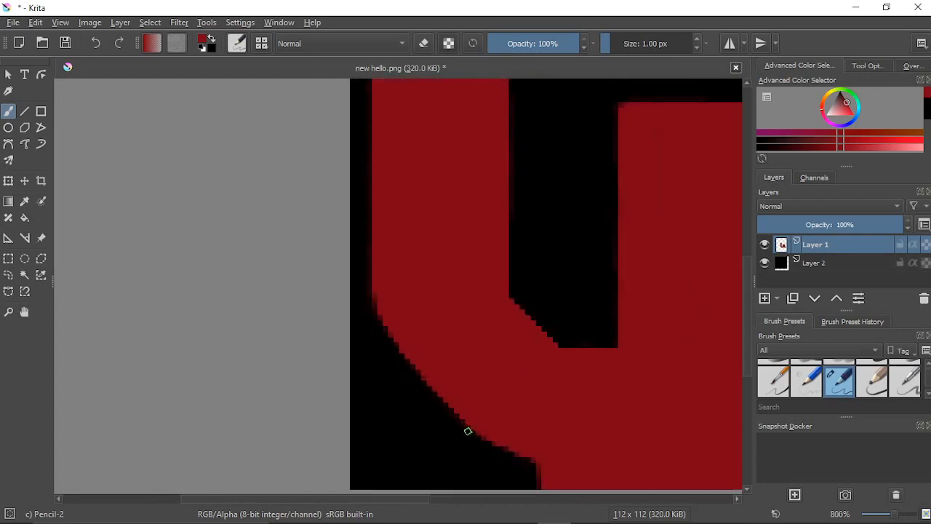
pyautogui.moveTo(468, 430); pyautogui.dragTo(405, 353)
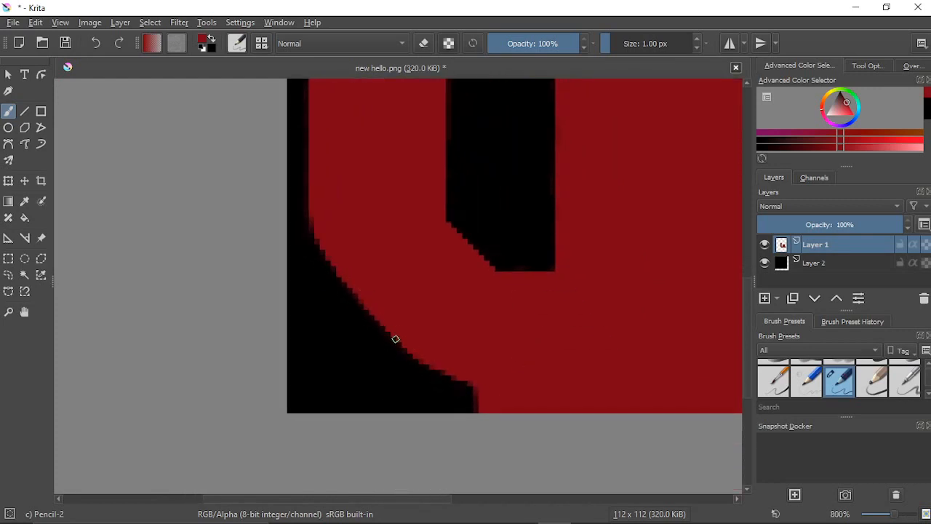
pyautogui.scroll(-1, 394, 339)
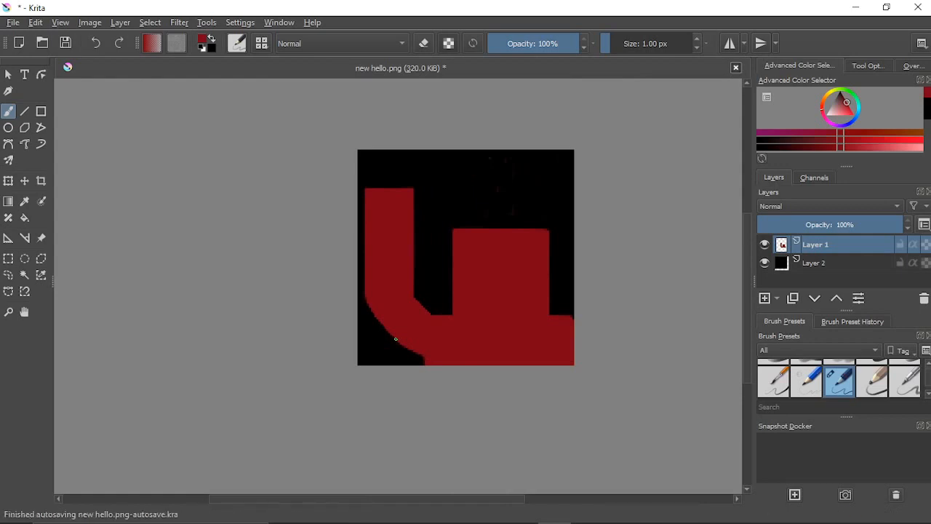
pyautogui.scroll(5, 396, 339)
pyautogui.scroll(-2, 335, 328)
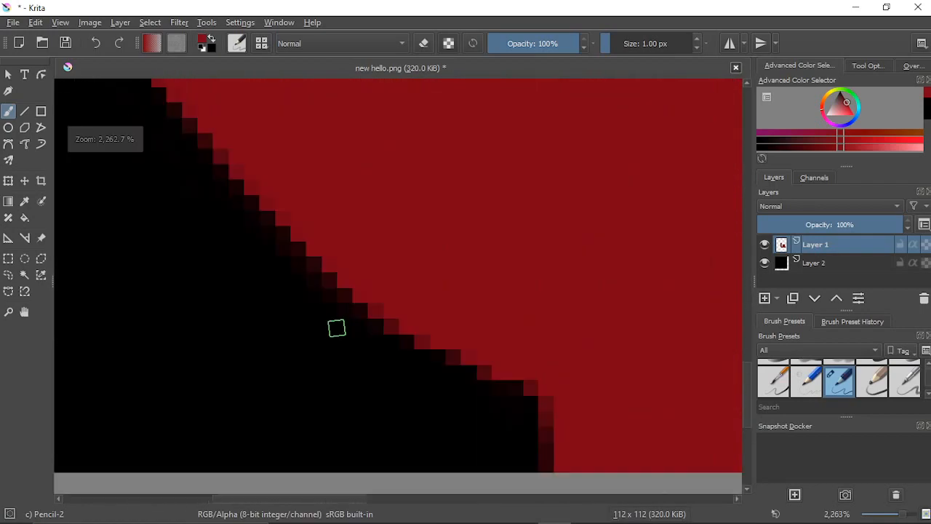
pyautogui.rightClick(365, 354)
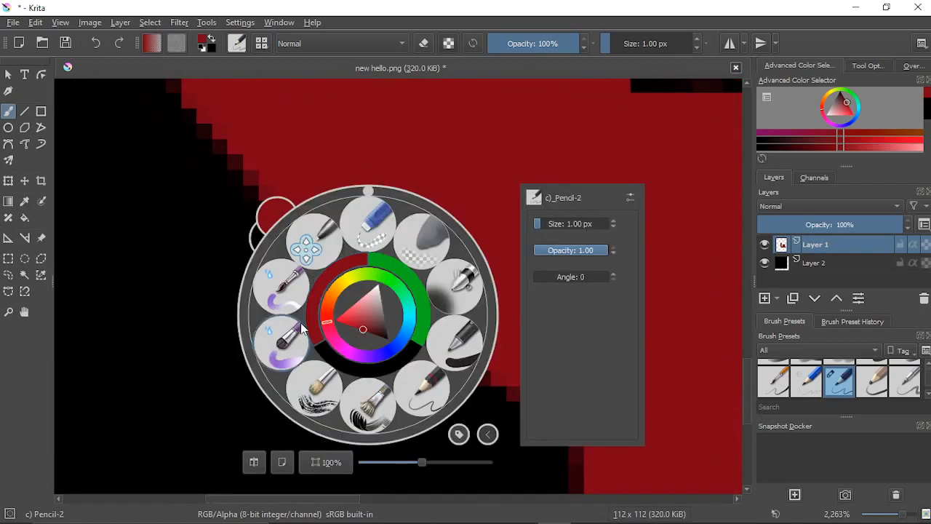
pyautogui.click(377, 226)
pyautogui.scroll(-2, 502, 407)
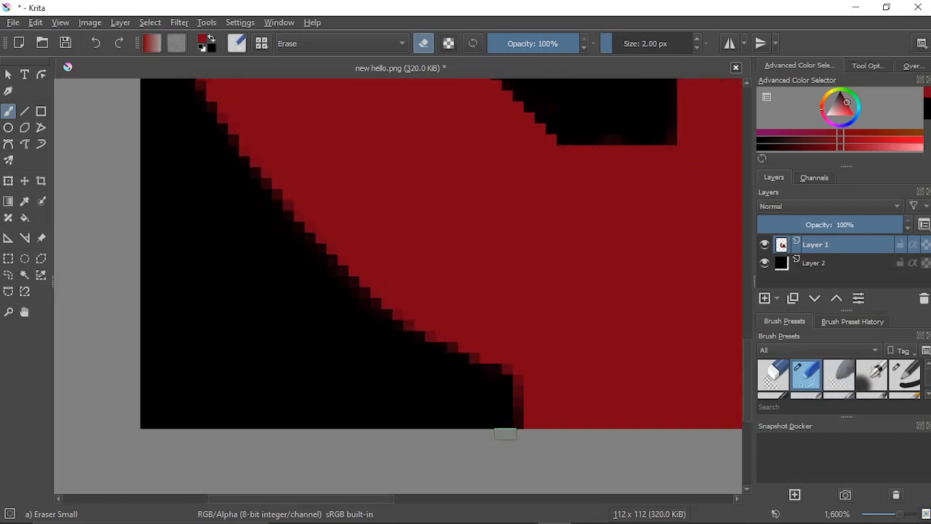
pyautogui.scroll(4, 502, 414)
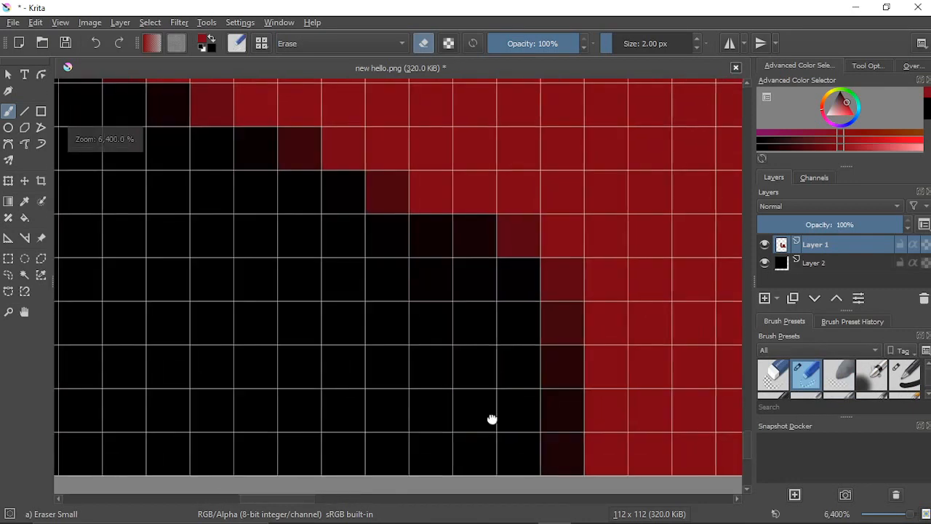
pyautogui.moveTo(476, 391)
pyautogui.mouseDown()
pyautogui.moveTo(485, 301)
pyautogui.moveTo(479, 317)
pyautogui.mouseUp()
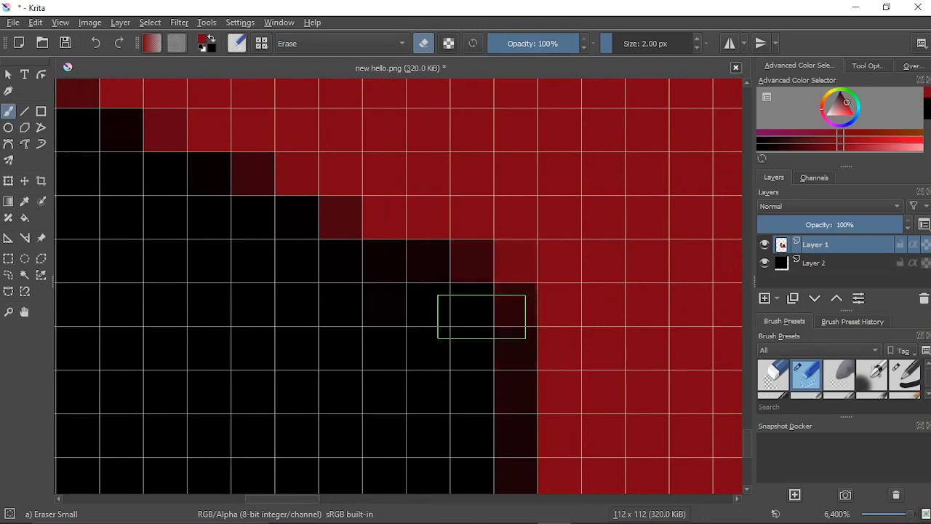
pyautogui.scroll(-10, 436, 280)
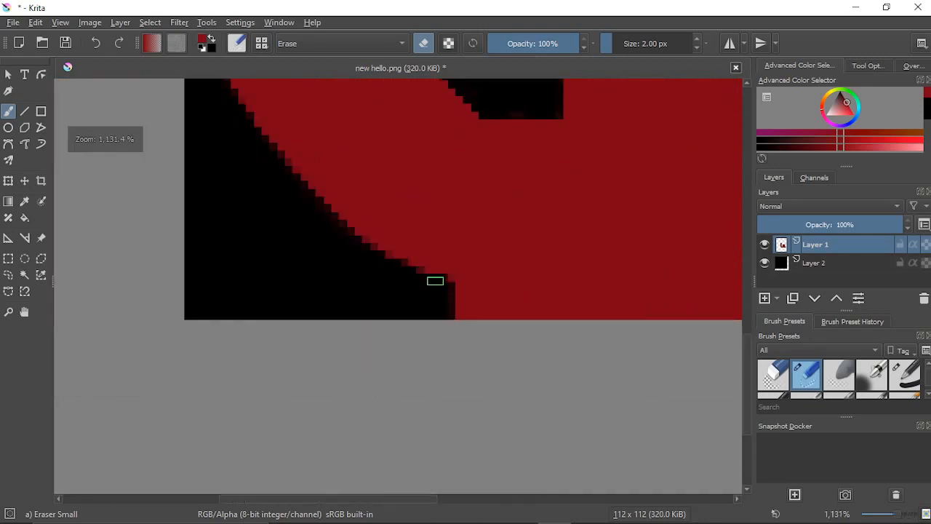
# Step: Trim the arm's outer bend with the 2 px eraser to form a straighter diagonal up to the straight outer edge
pyautogui.scroll(3, 471, 393)
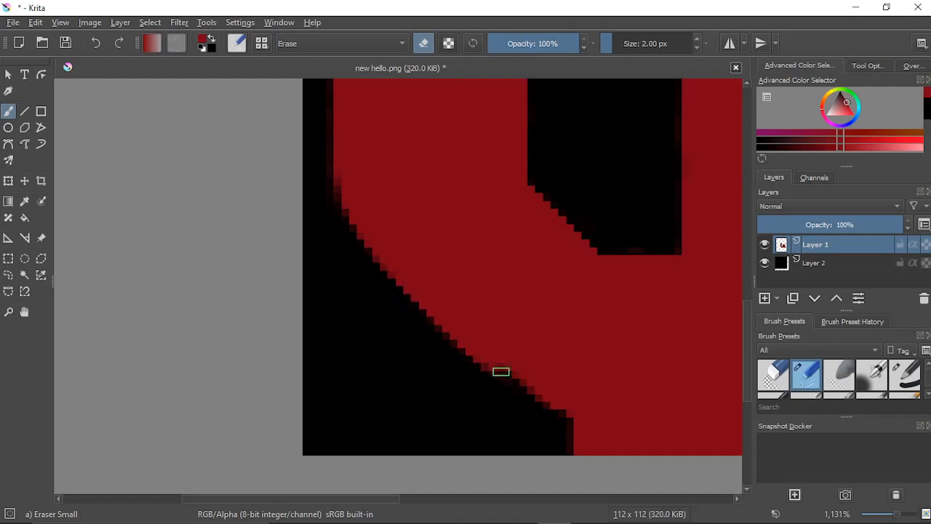
pyautogui.moveTo(500, 372)
pyautogui.mouseDown()
pyautogui.moveTo(388, 273)
pyautogui.moveTo(319, 181)
pyautogui.mouseUp()
pyautogui.scroll(-6, 322, 405)
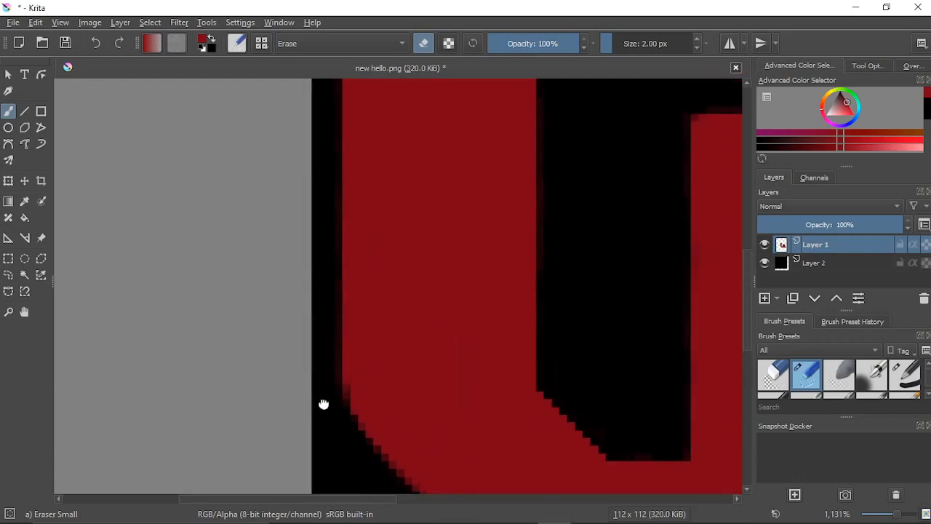
pyautogui.scroll(6, 322, 396)
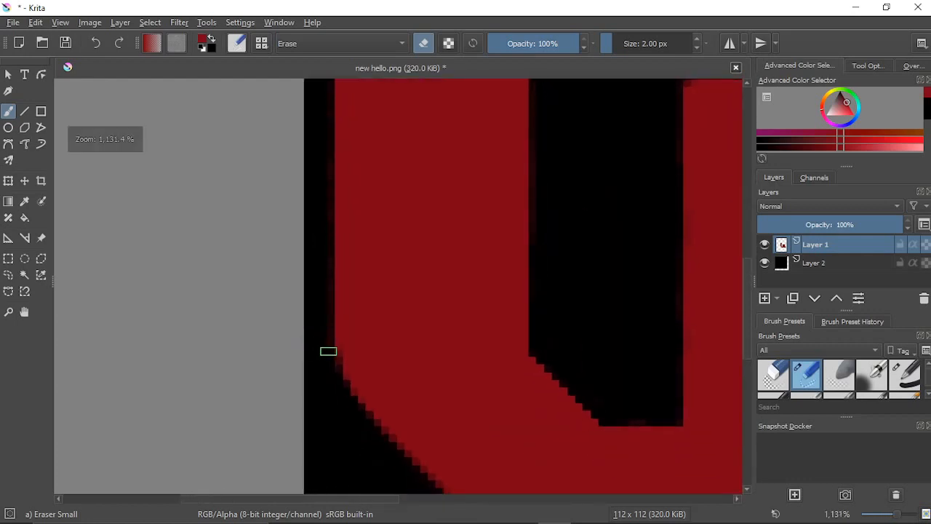
# Step: Erase the outermost pixel column along the arm's straight outer edge, from the bend up to the top corner
pyautogui.moveTo(342, 374)
pyautogui.mouseDown()
pyautogui.moveTo(335, 310)
pyautogui.moveTo(338, 381)
pyautogui.moveTo(333, 190)
pyautogui.moveTo(334, 471)
pyautogui.mouseUp()
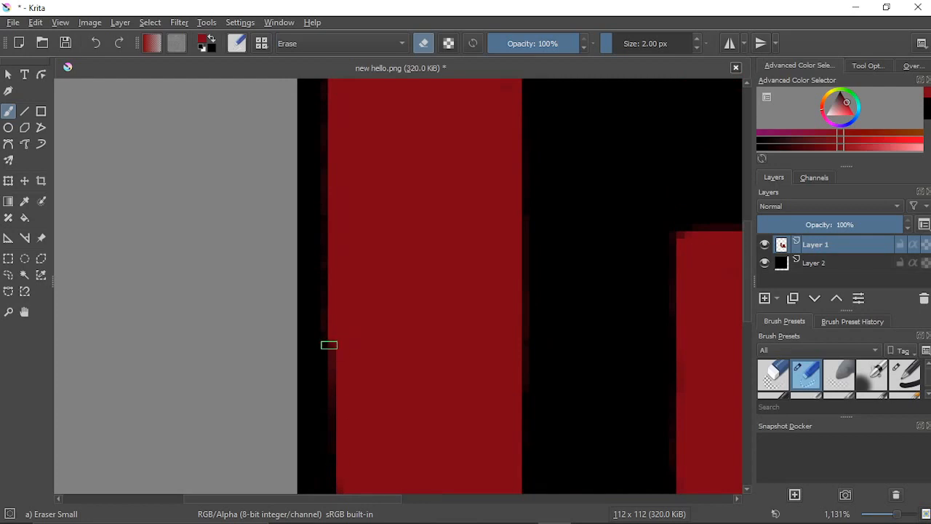
pyautogui.moveTo(329, 345)
pyautogui.mouseDown()
pyautogui.moveTo(328, 392)
pyautogui.moveTo(326, 124)
pyautogui.moveTo(327, 298)
pyautogui.mouseUp()
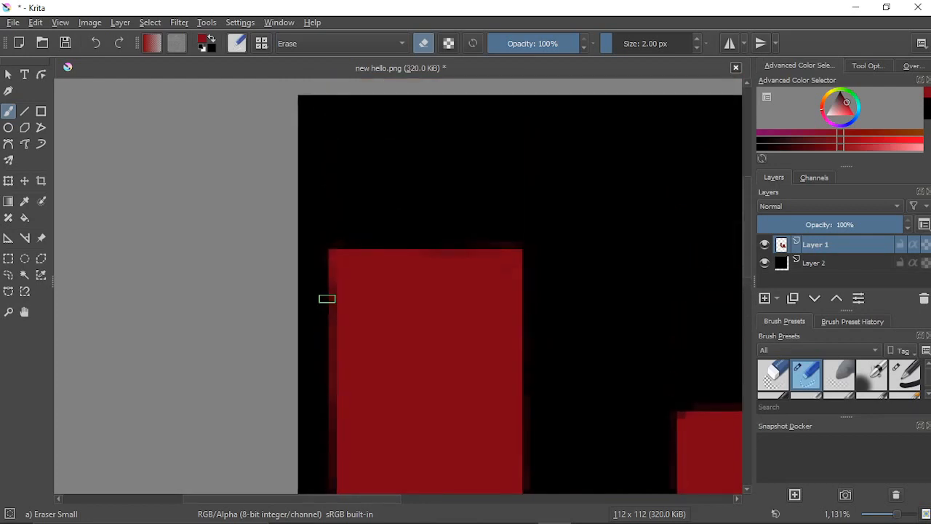
pyautogui.moveTo(326, 242); pyautogui.dragTo(329, 395)
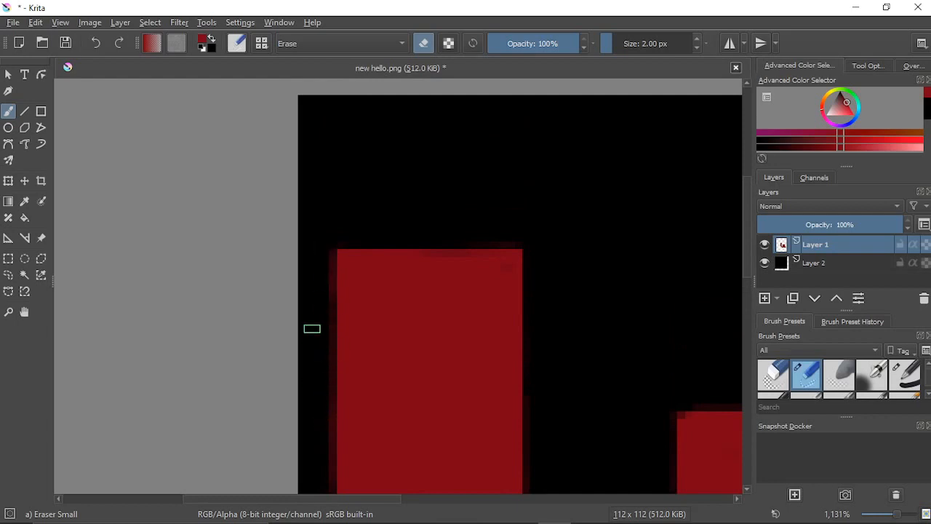
# Step: Clean the faded pixels along the arm's straight outer edge using Eraser Soft at 1 px
pyautogui.rightClick(313, 314)
pyautogui.click(366, 249)
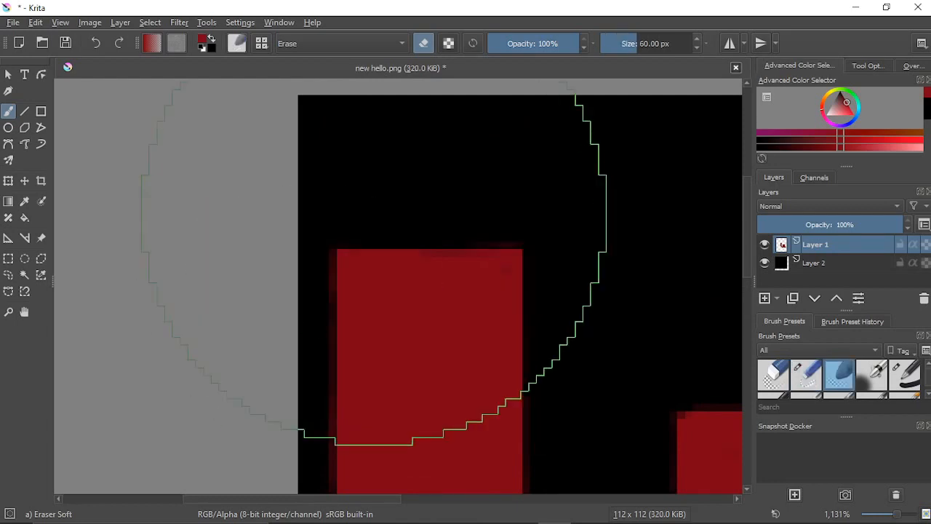
pyautogui.rightClick(378, 221)
pyautogui.doubleClick(567, 135)
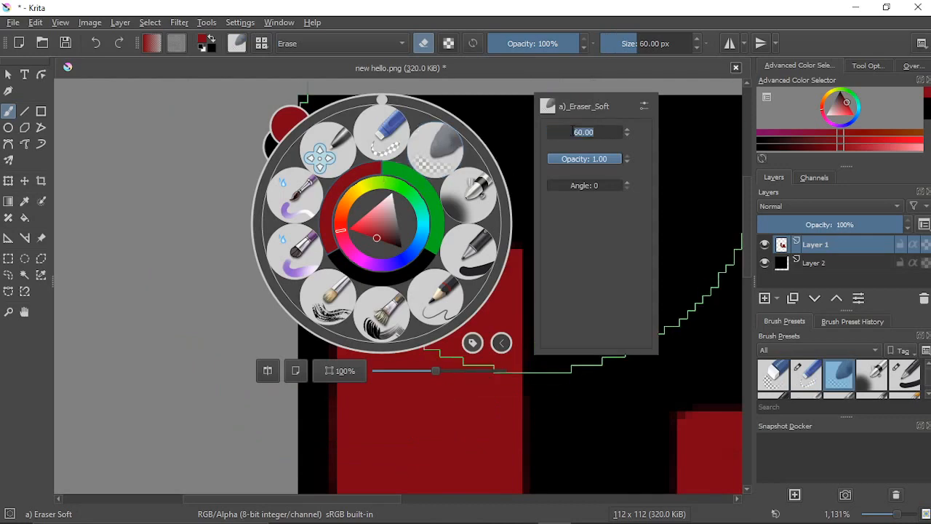
pyautogui.write('1')
pyautogui.press('Return')
pyautogui.click(496, 131)
pyautogui.scroll(3, 378, 285)
pyautogui.moveTo(246, 263); pyautogui.dragTo(301, 317)
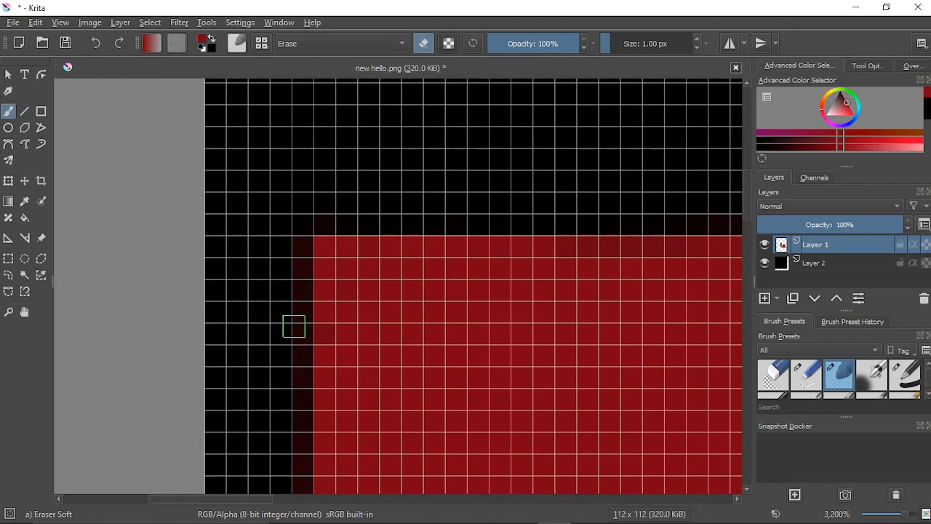
pyautogui.scroll(-2, 294, 337)
pyautogui.moveTo(279, 386)
pyautogui.mouseDown()
pyautogui.moveTo(310, 227)
pyautogui.moveTo(312, 337)
pyautogui.moveTo(341, 165)
pyautogui.moveTo(335, 461)
pyautogui.moveTo(336, 347)
pyautogui.moveTo(323, 254)
pyautogui.mouseUp()
pyautogui.scroll(3, 322, 231)
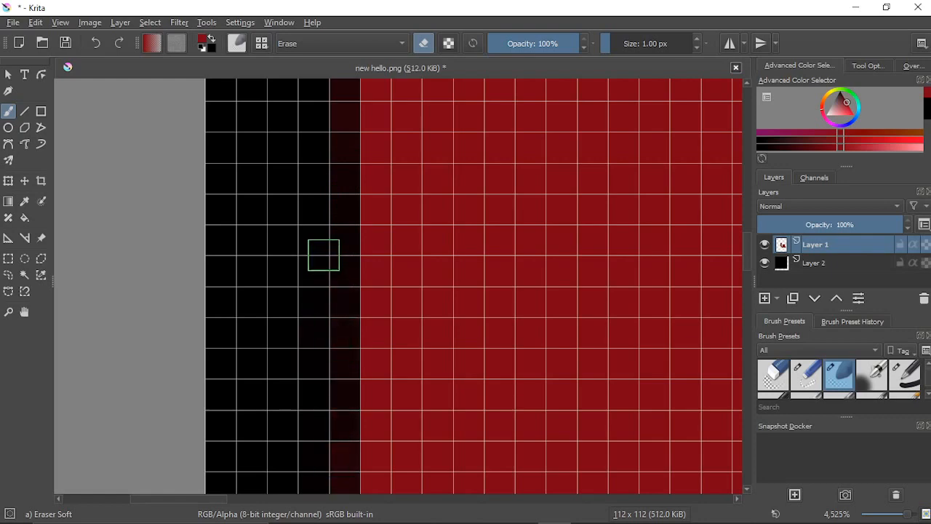
# Step: Erase a one-pixel diagonal staircase up the lower part of the arm's outer bend with the 1 px soft eraser
pyautogui.scroll(-2, 323, 255)
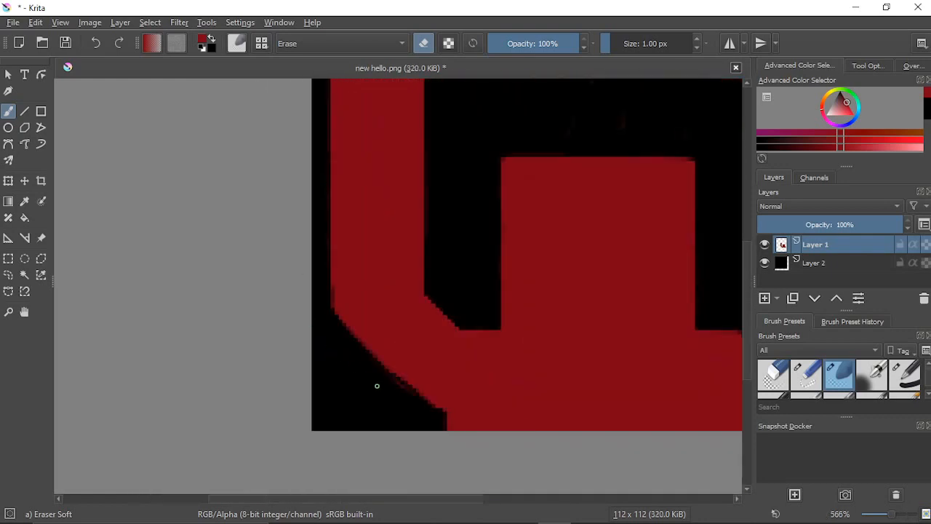
pyautogui.scroll(4, 416, 422)
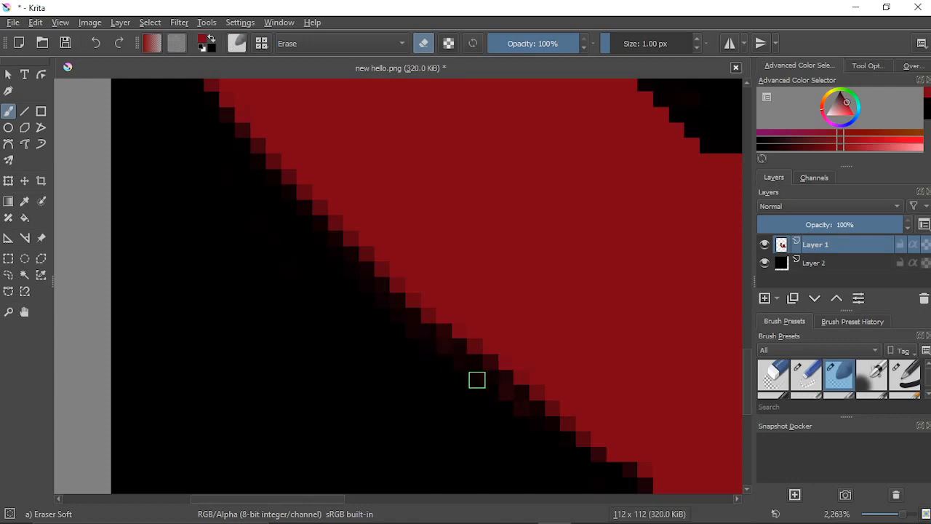
pyautogui.moveTo(479, 421); pyautogui.dragTo(320, 331)
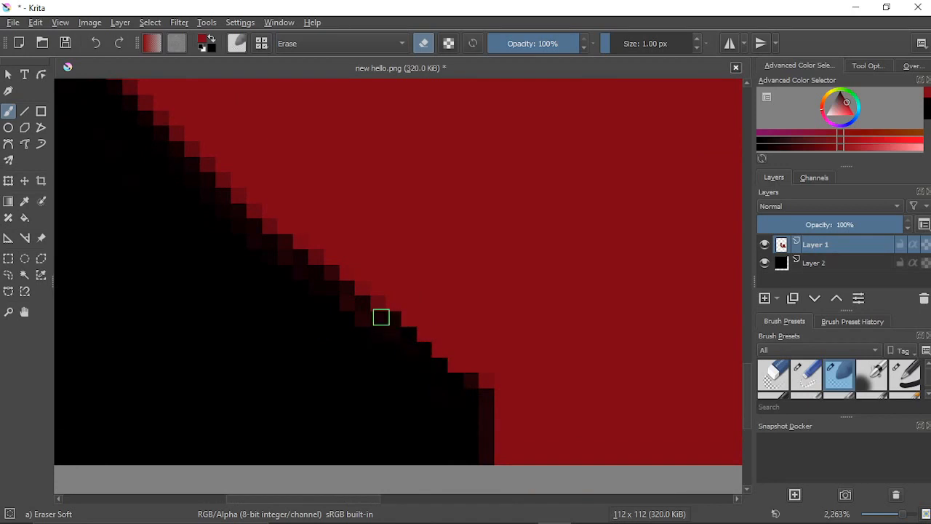
pyautogui.click(362, 289)
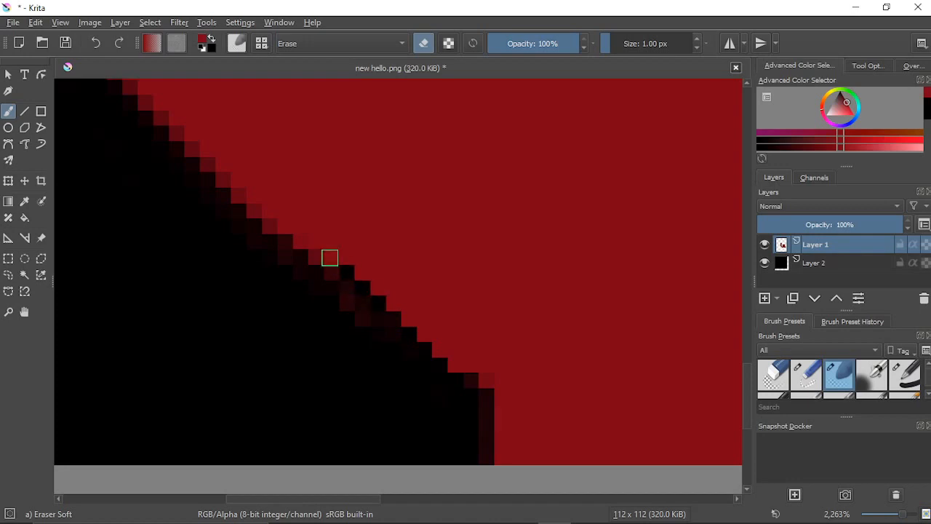
pyautogui.click(315, 239)
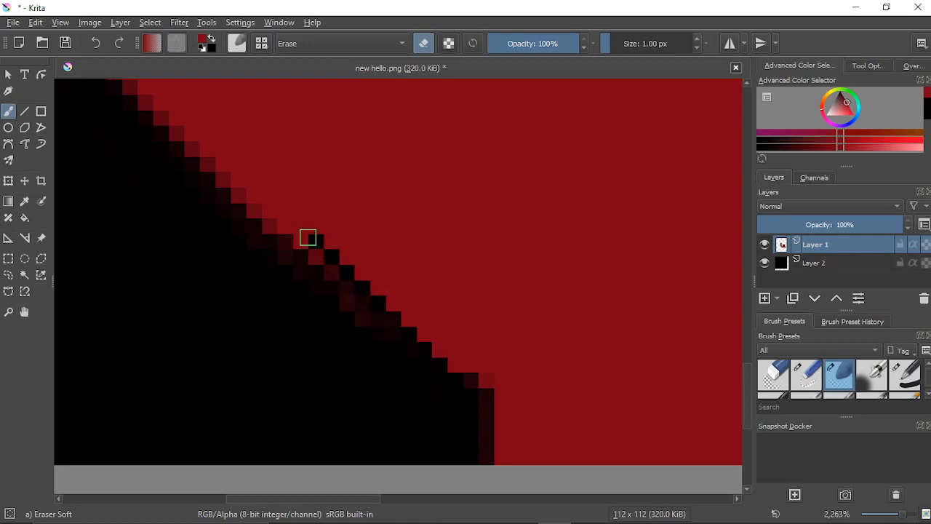
# Step: Continue the one-pixel erased diagonal through the middle of the arm's outer bend, one pixel per step
pyautogui.moveTo(302, 230); pyautogui.dragTo(429, 378)
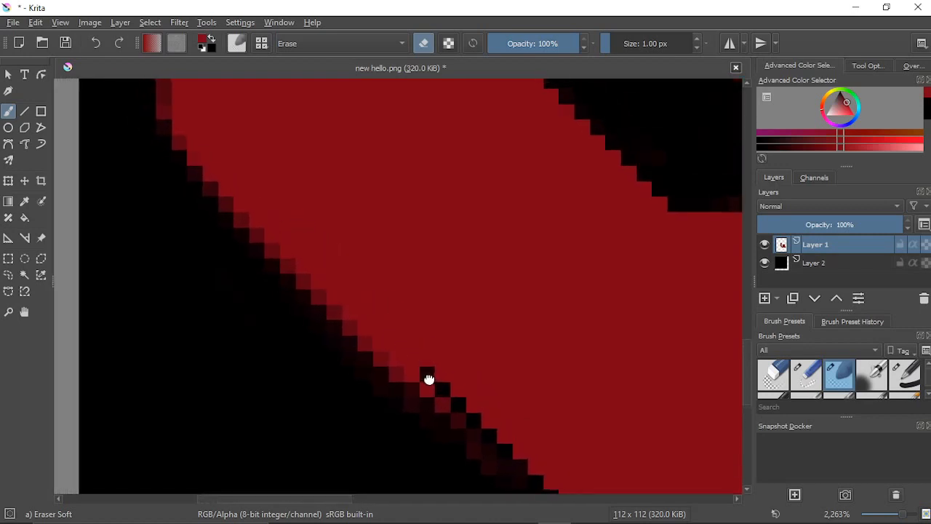
pyautogui.click(405, 352)
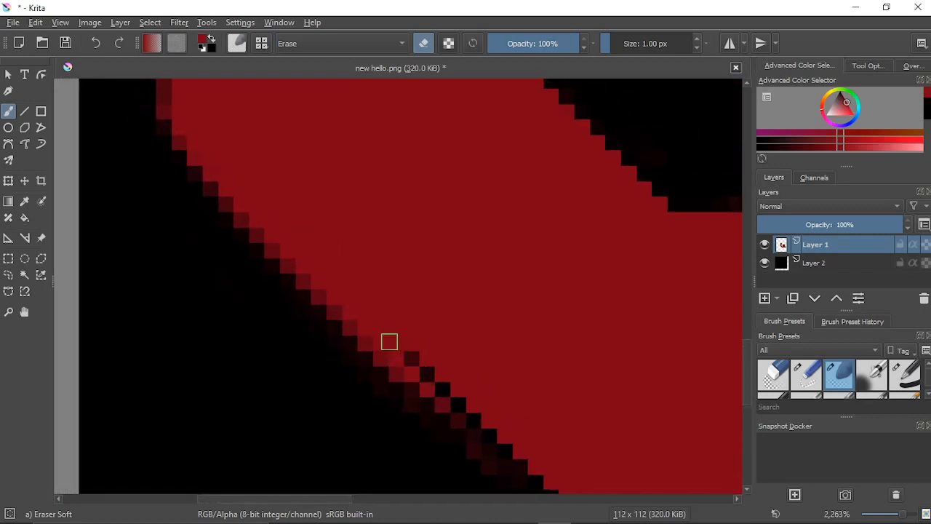
pyautogui.click(397, 344)
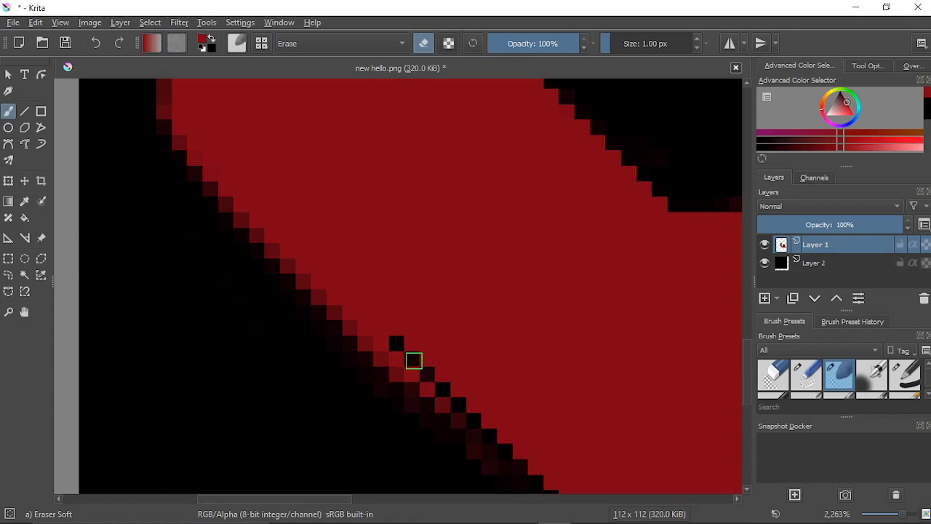
pyautogui.click(381, 326)
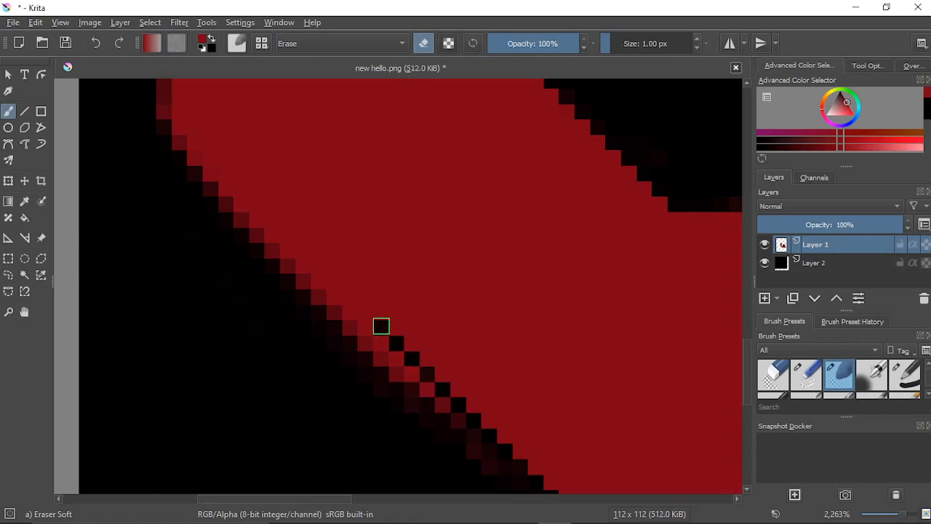
pyautogui.click(364, 313)
pyautogui.click(352, 295)
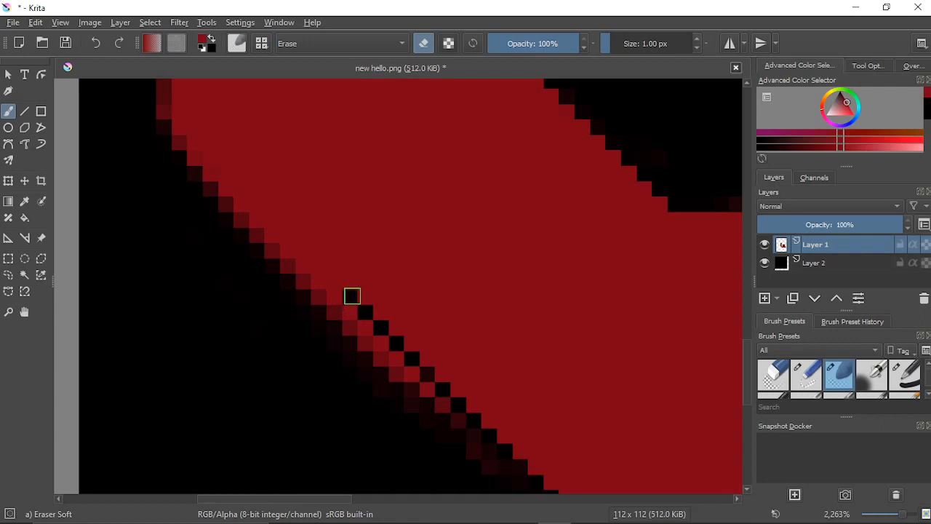
# Step: Thin the upper part of the arm's outer bend with freehand 1 px soft eraser strokes, and undo the last stroke
pyautogui.moveTo(224, 306); pyautogui.dragTo(320, 426)
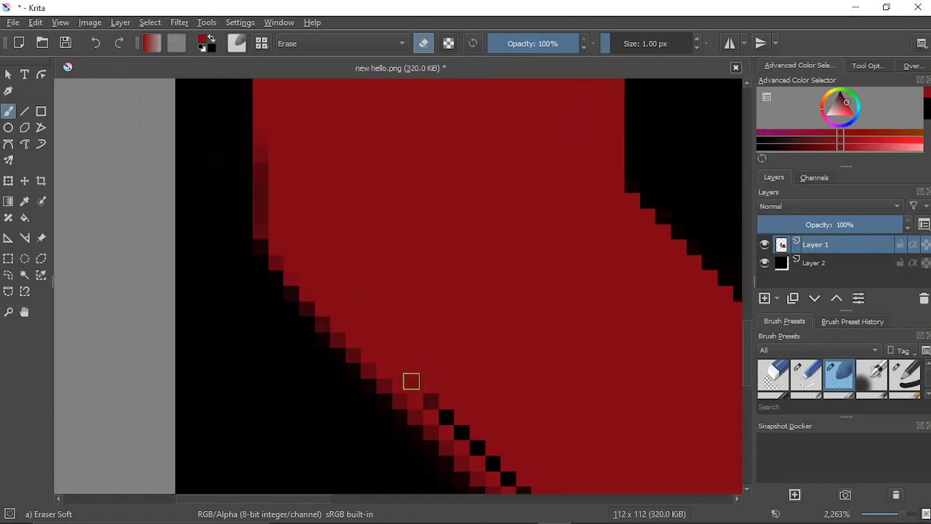
pyautogui.moveTo(411, 381)
pyautogui.mouseDown()
pyautogui.moveTo(254, 226)
pyautogui.moveTo(438, 428)
pyautogui.moveTo(285, 286)
pyautogui.moveTo(305, 308)
pyautogui.moveTo(392, 400)
pyautogui.moveTo(478, 466)
pyautogui.moveTo(318, 311)
pyautogui.mouseUp()
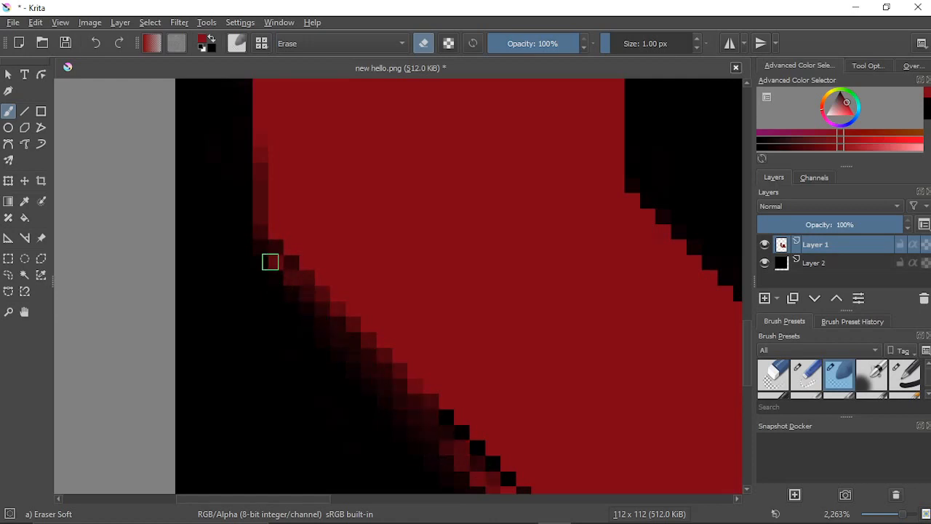
pyautogui.moveTo(270, 261)
pyautogui.mouseDown()
pyautogui.moveTo(374, 353)
pyautogui.moveTo(290, 246)
pyautogui.mouseUp()
pyautogui.click(95, 43)
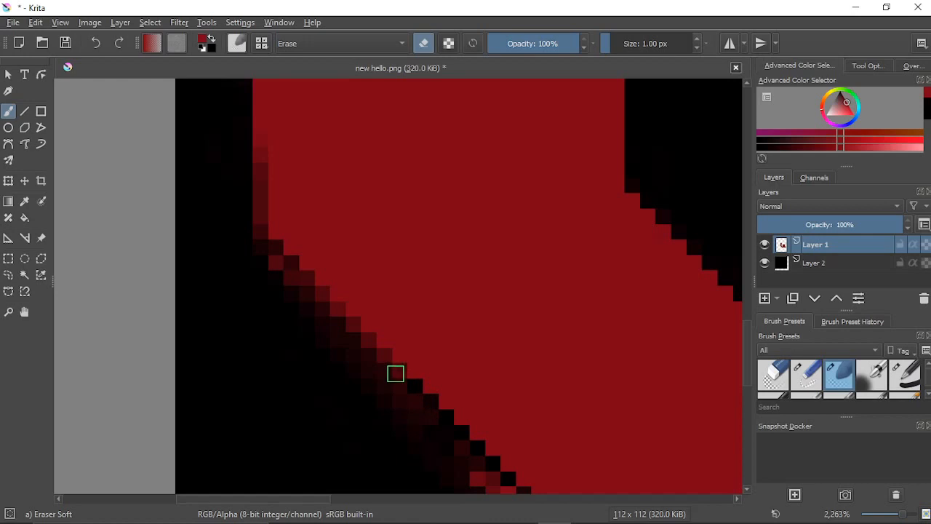
# Step: Erase single edge pixels diagonally up the outer bend to where it meets the arm's straight outer edge
pyautogui.click(396, 372)
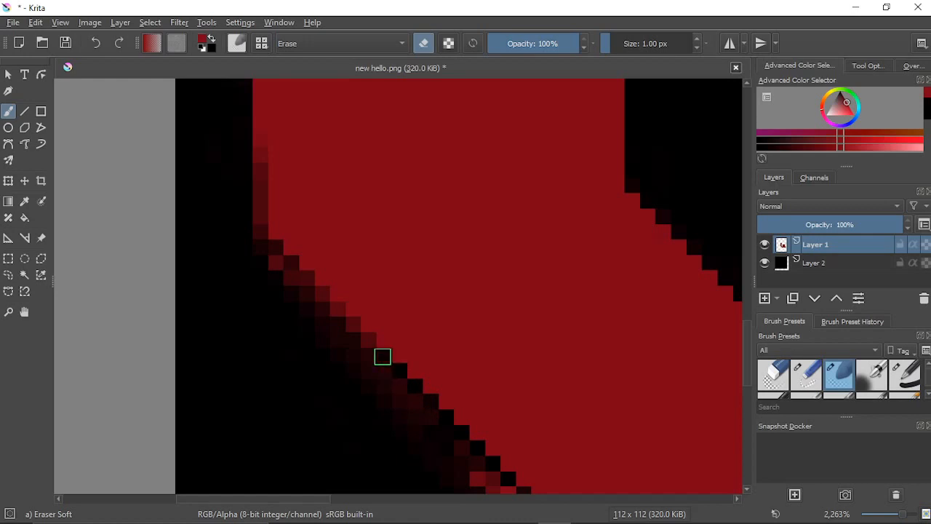
pyautogui.click(369, 340)
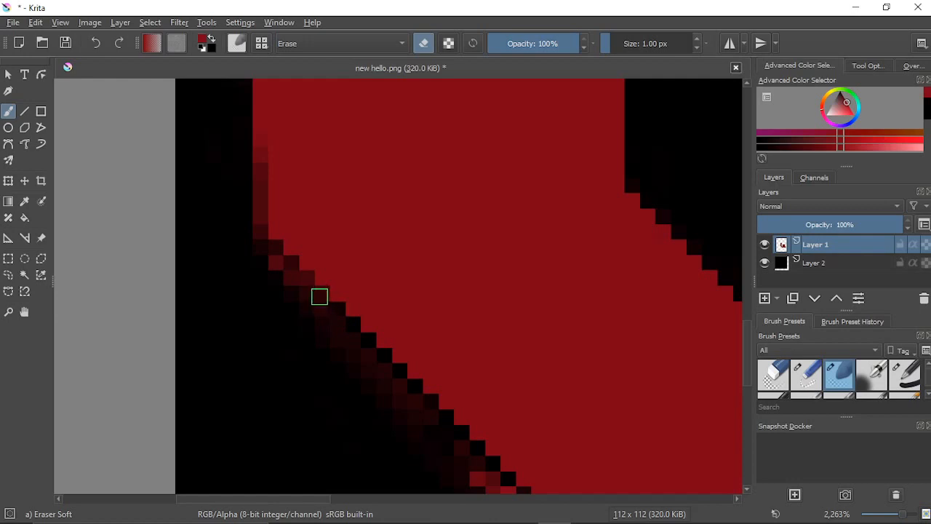
pyautogui.click(306, 279)
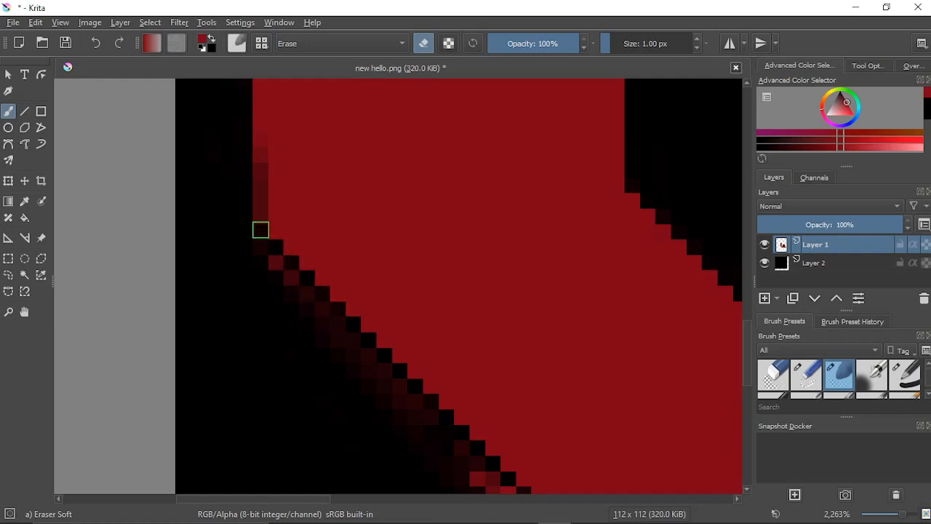
# Step: Undo the last eraser stroke on the arm's straight outer edge just above the bend
pyautogui.scroll(-4, 251, 264)
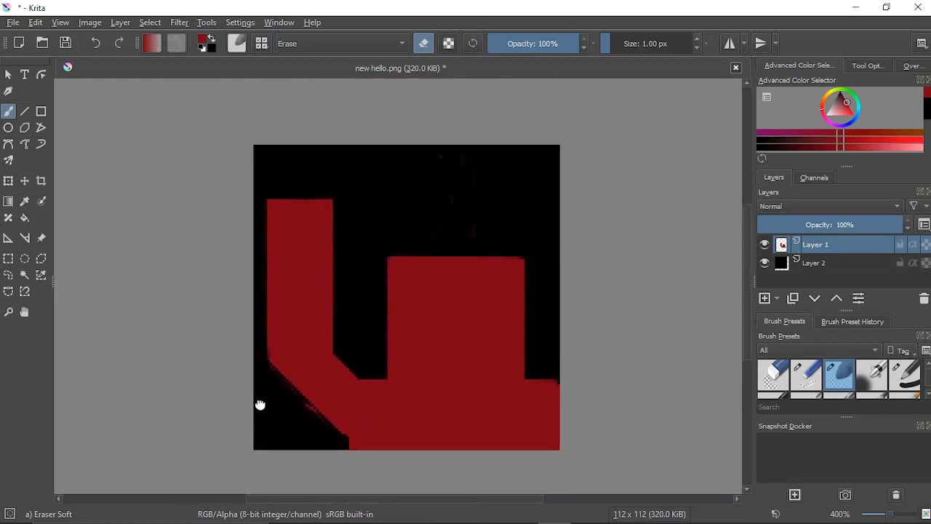
pyautogui.scroll(4, 243, 376)
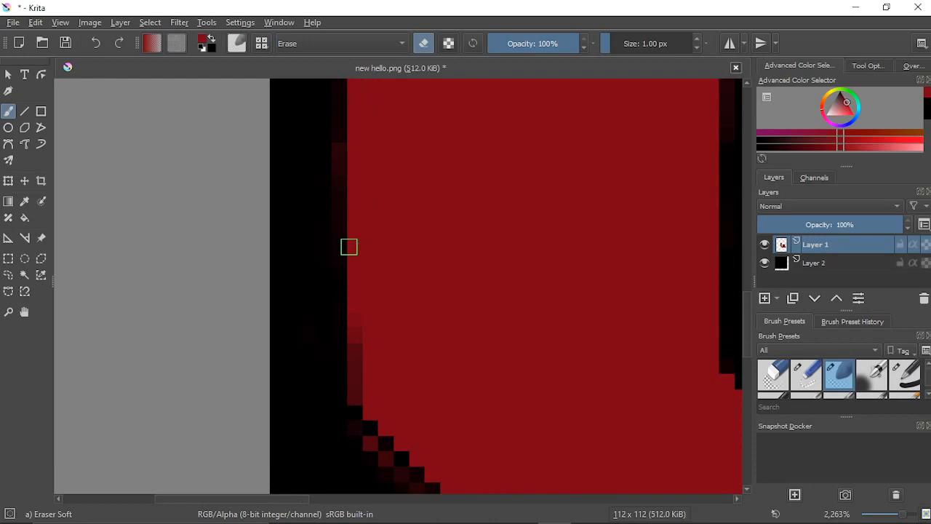
pyautogui.click(93, 44)
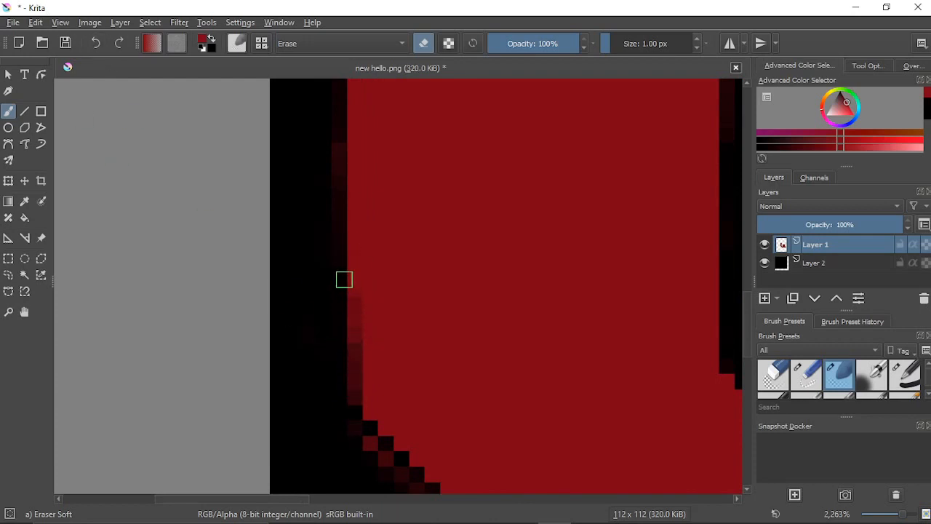
pyautogui.rightClick(346, 245)
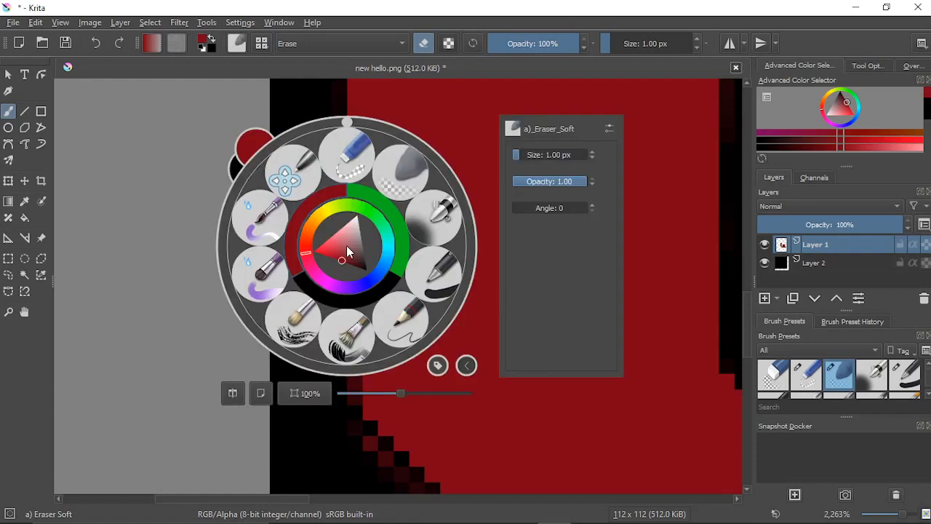
pyautogui.rightClick(346, 245)
# Step: Erase a one-pixel-wide strip about 5 pixels long down the arm's outer edge from its top corner
pyautogui.moveTo(325, 184); pyautogui.dragTo(328, 459)
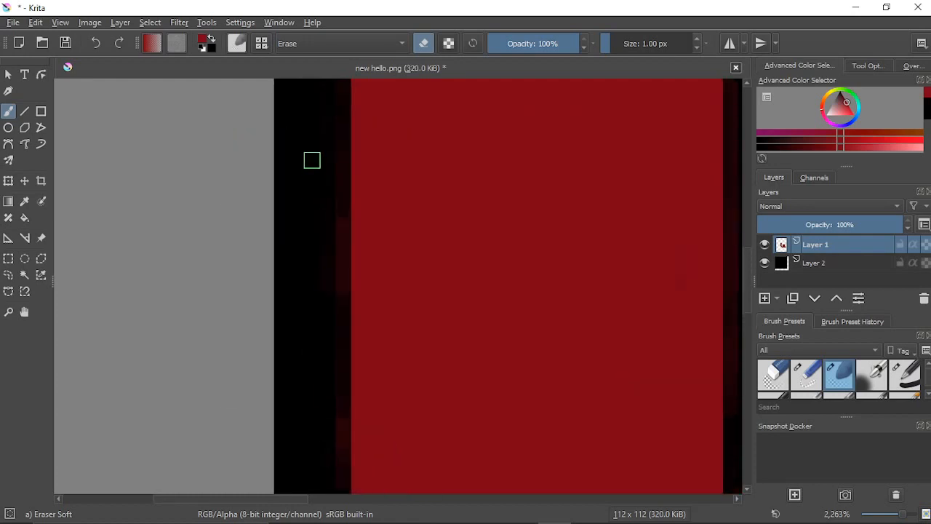
pyautogui.moveTo(320, 167); pyautogui.dragTo(317, 320)
pyautogui.moveTo(316, 187); pyautogui.dragTo(316, 444)
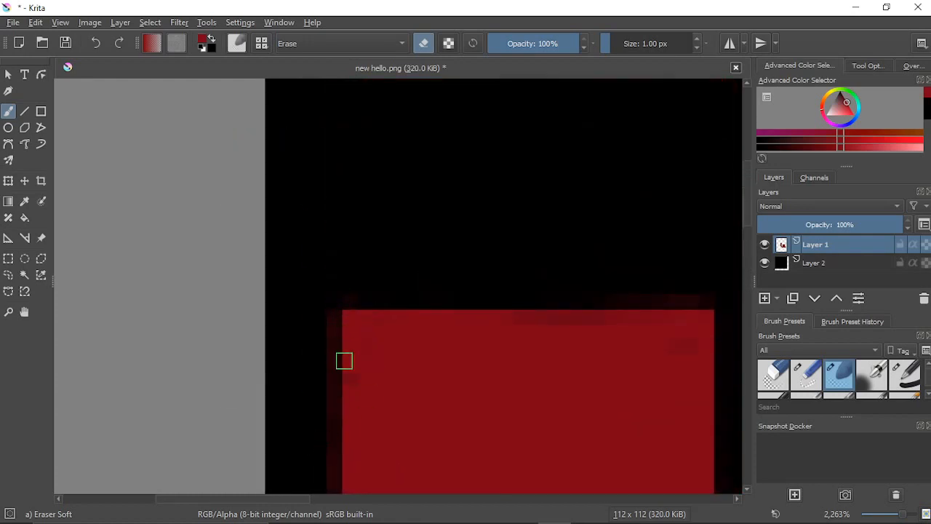
pyautogui.moveTo(347, 314); pyautogui.dragTo(349, 381)
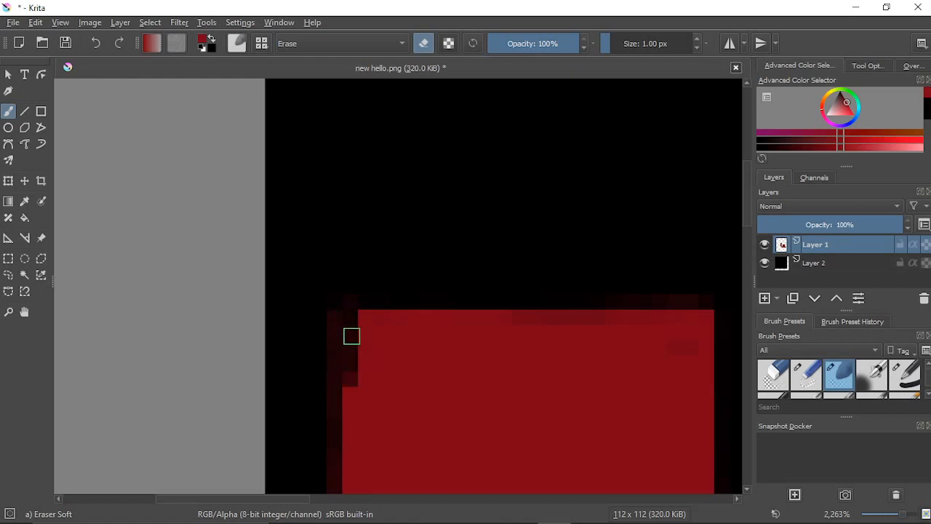
pyautogui.moveTo(339, 331); pyautogui.dragTo(346, 116)
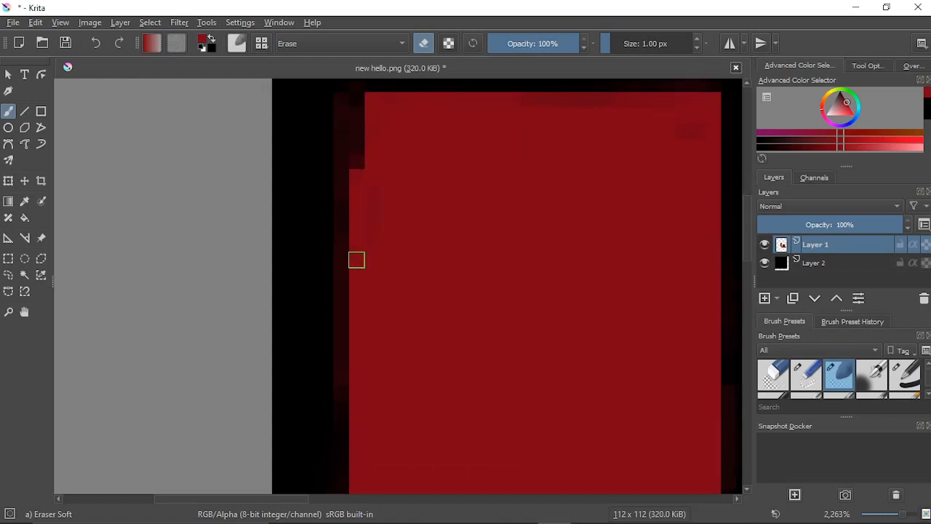
# Step: Redo the erased strip near the top of the arm's outer edge, extend it slightly downward, and undo the last long stroke
pyautogui.click(93, 43)
pyautogui.moveTo(354, 196); pyautogui.dragTo(354, 178)
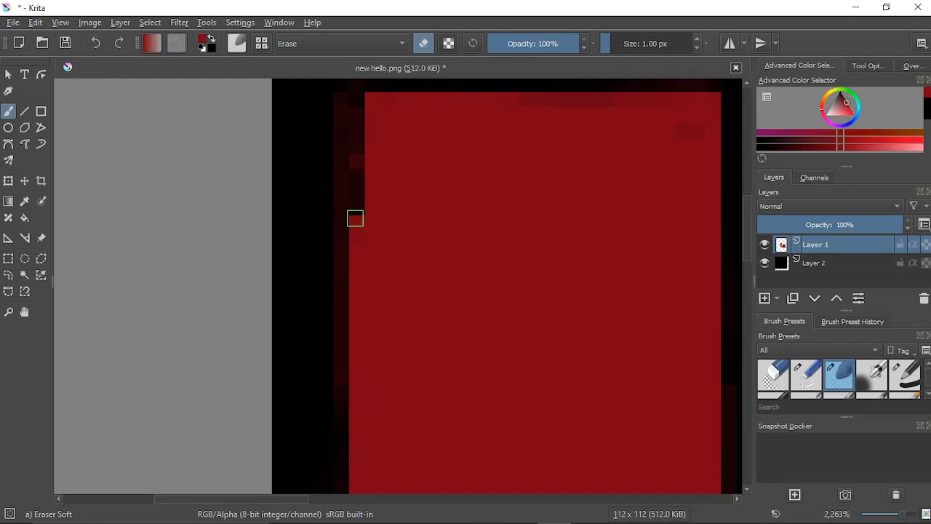
pyautogui.moveTo(355, 223); pyautogui.dragTo(358, 371)
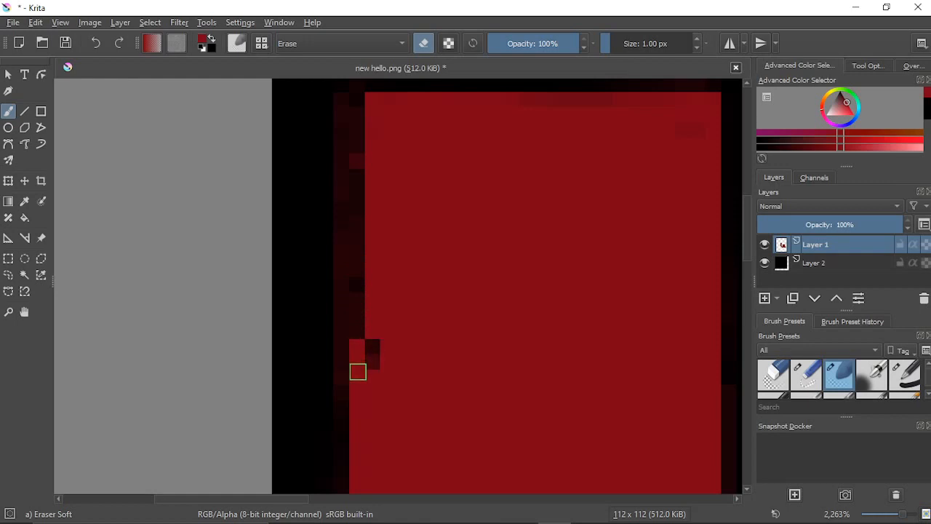
pyautogui.click(95, 43)
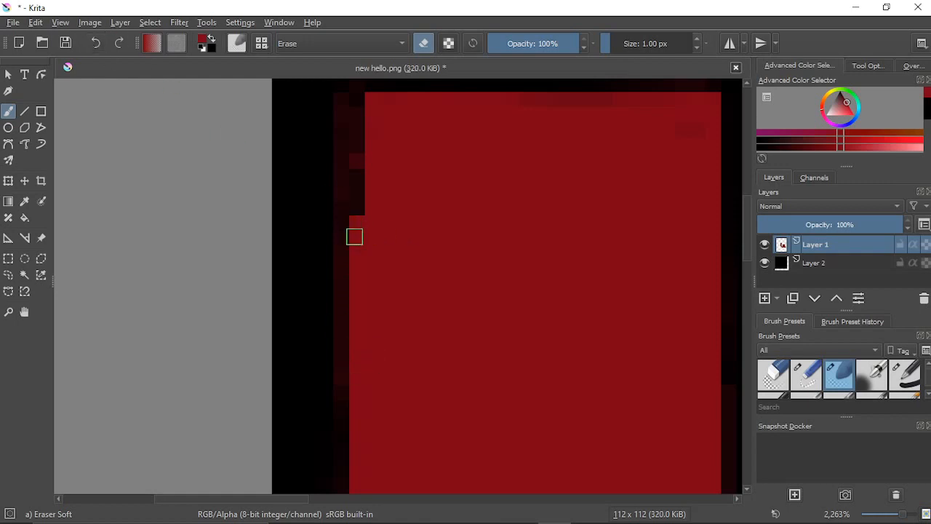
# Step: Lightly erase the next stretch of the arm's outer edge below the cleared strip with the 1 px soft eraser
pyautogui.moveTo(354, 265); pyautogui.dragTo(351, 196)
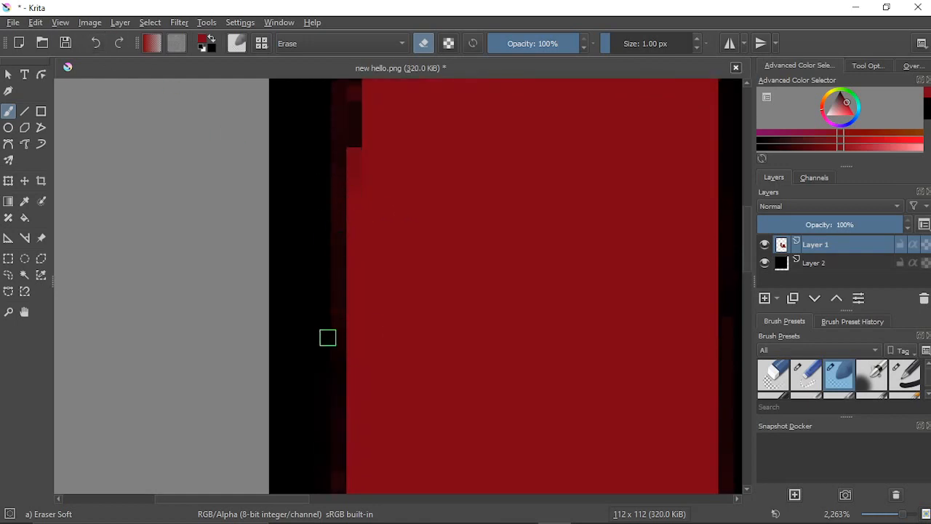
pyautogui.moveTo(328, 336)
pyautogui.mouseDown()
pyautogui.moveTo(351, 302)
pyautogui.moveTo(348, 144)
pyautogui.moveTo(349, 325)
pyautogui.moveTo(349, 156)
pyautogui.mouseUp()
pyautogui.moveTo(349, 191); pyautogui.dragTo(355, 241)
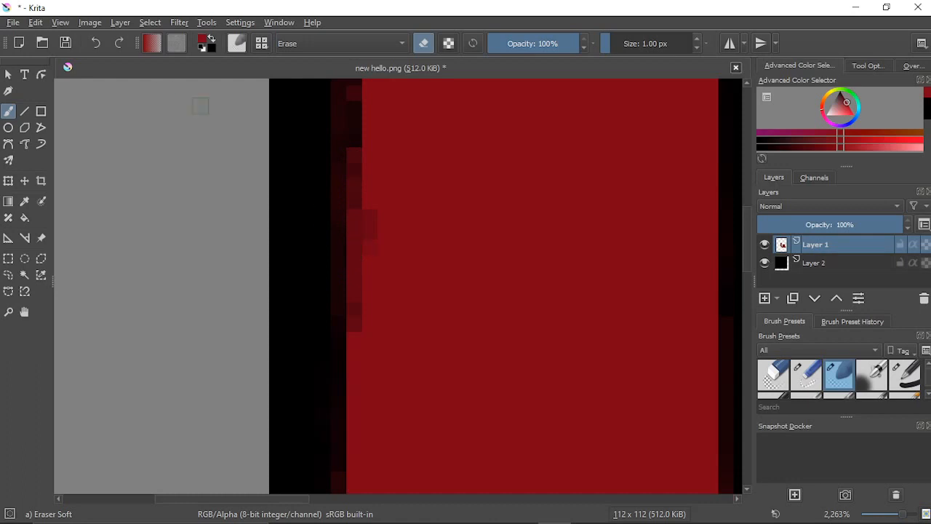
# Step: Erase three single pixels one below the other in the half-faded column of the arm's outer edge
pyautogui.scroll(3, 350, 246)
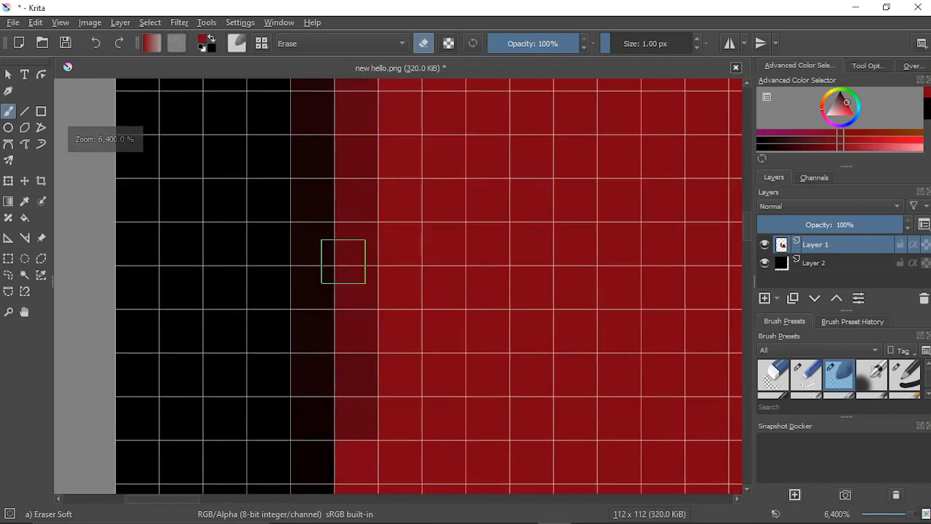
pyautogui.click(356, 244)
pyautogui.click(353, 287)
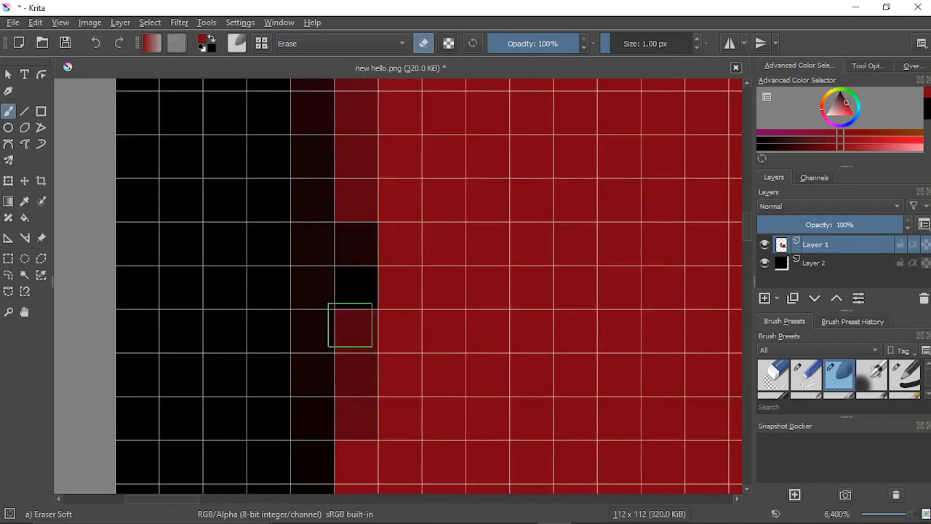
pyautogui.click(352, 339)
pyautogui.scroll(-5, 351, 306)
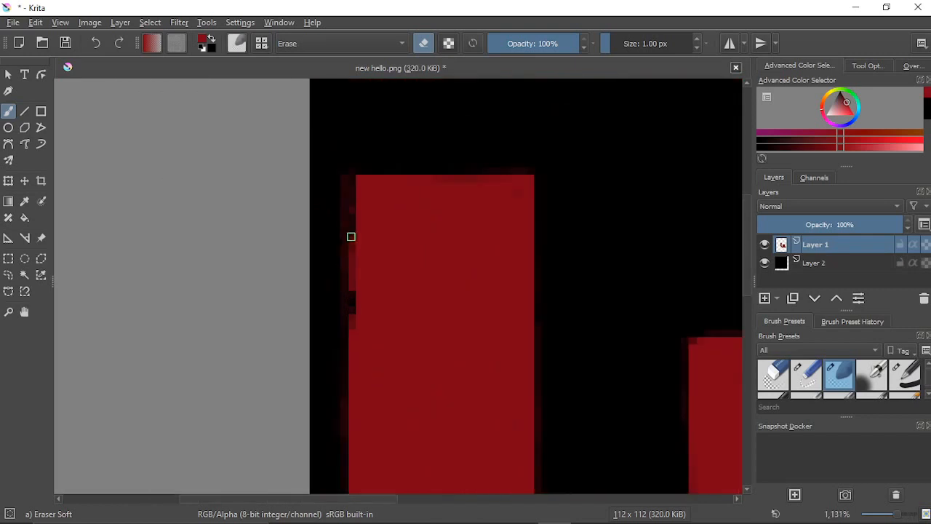
# Step: Switch to the Eraser Small brush preset and set its size to 1 px
pyautogui.scroll(3, 351, 235)
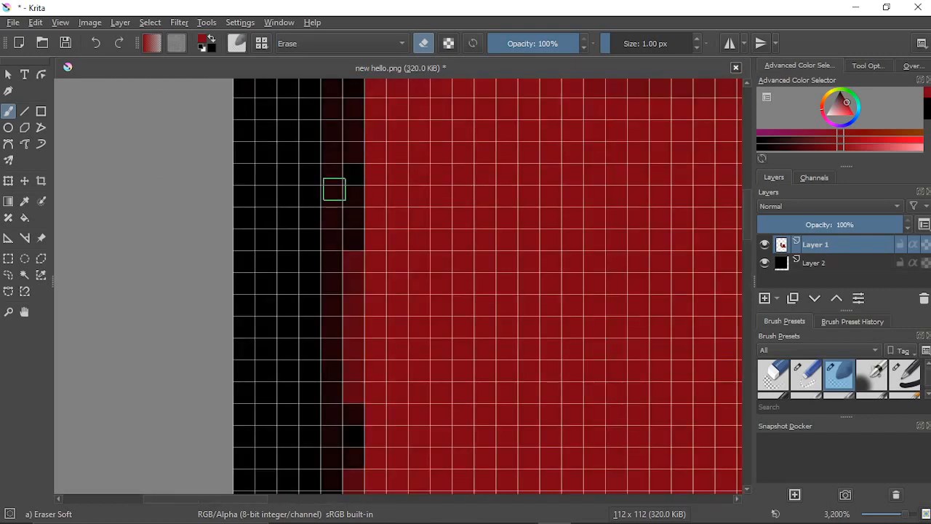
pyautogui.rightClick(333, 190)
pyautogui.click(334, 131)
pyautogui.rightClick(324, 167)
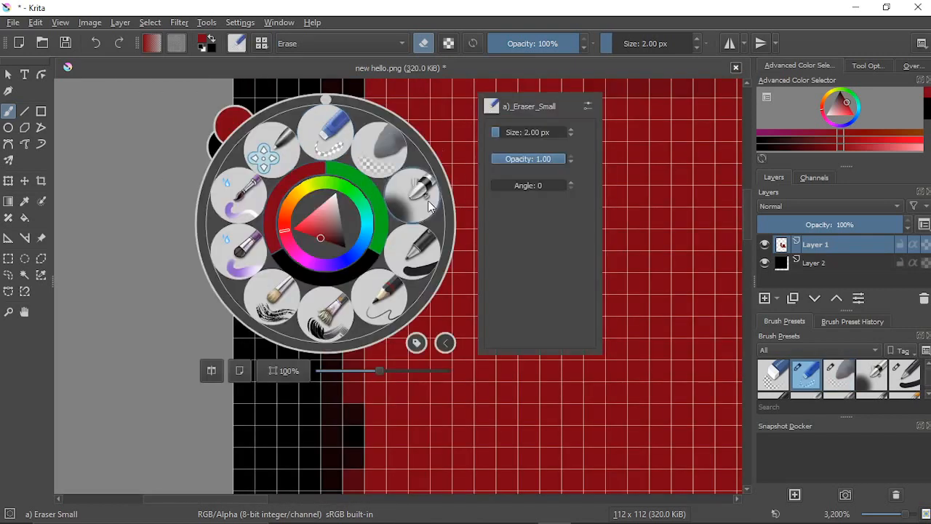
pyautogui.click(510, 131)
pyautogui.press('Return')
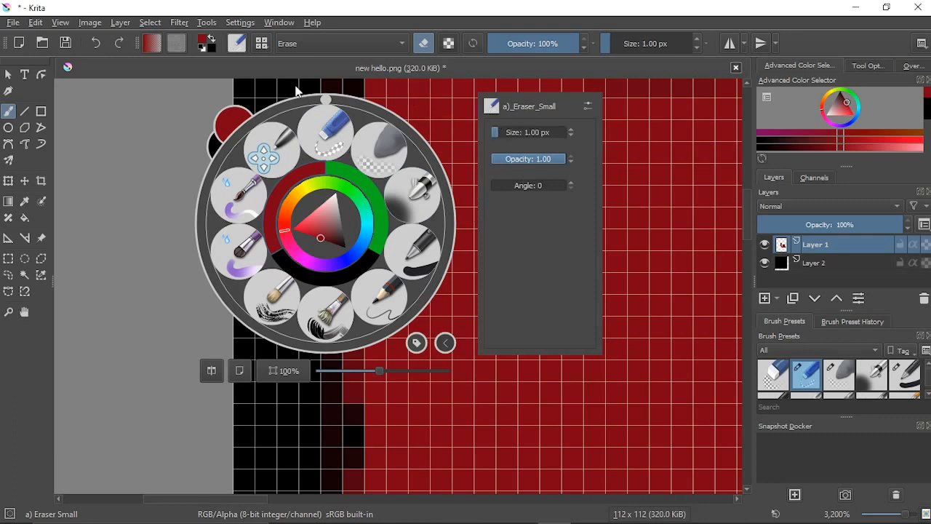
pyautogui.click(289, 87)
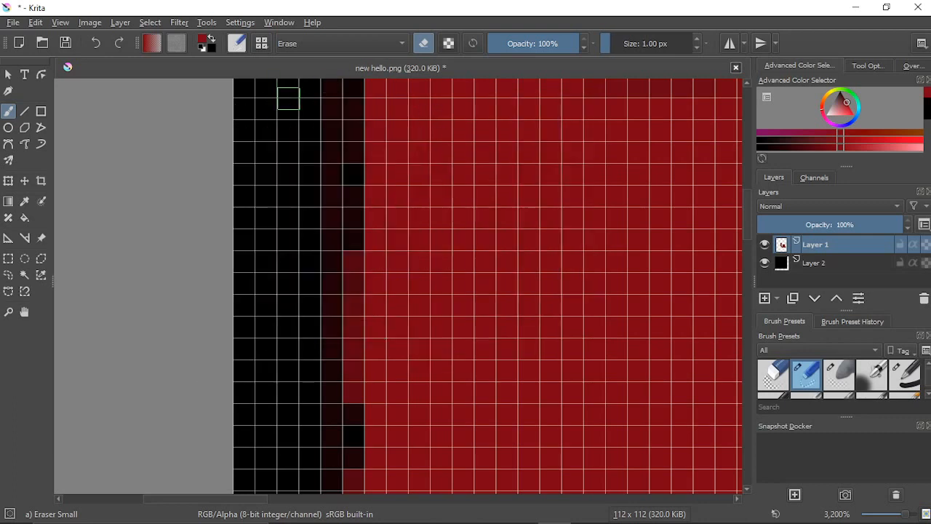
# Step: Erase the one-pixel column down the arm's outer edge with the 1 px small eraser, undoing stray strokes along the way
pyautogui.moveTo(346, 359)
pyautogui.mouseDown()
pyautogui.moveTo(357, 364)
pyautogui.moveTo(353, 301)
pyautogui.moveTo(351, 420)
pyautogui.moveTo(353, 326)
pyautogui.mouseUp()
pyautogui.hotkey('ctrl', 'z')
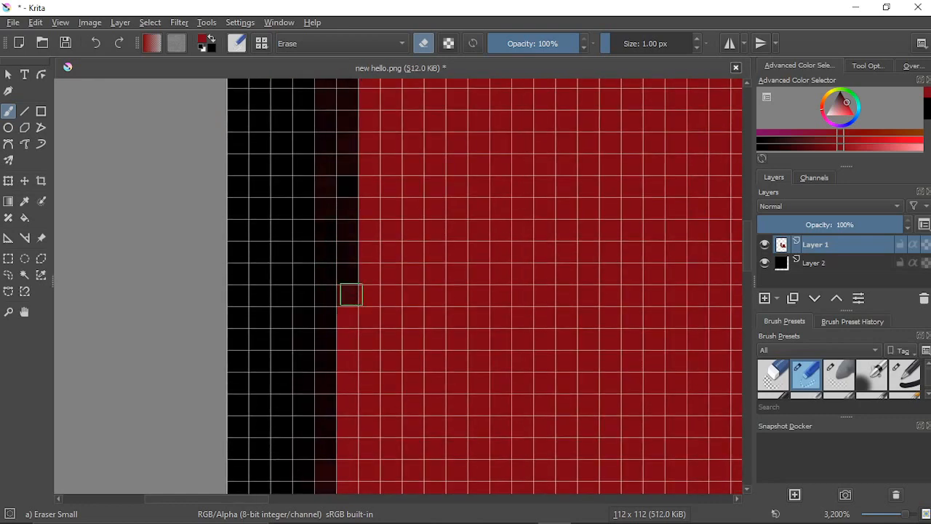
pyautogui.hotkey('ctrl', 'z')
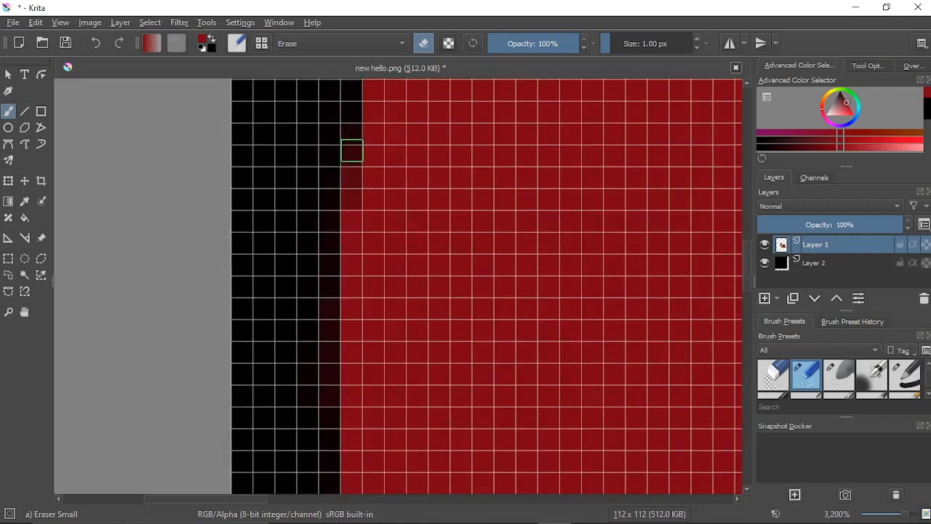
pyautogui.moveTo(345, 156); pyautogui.dragTo(348, 312)
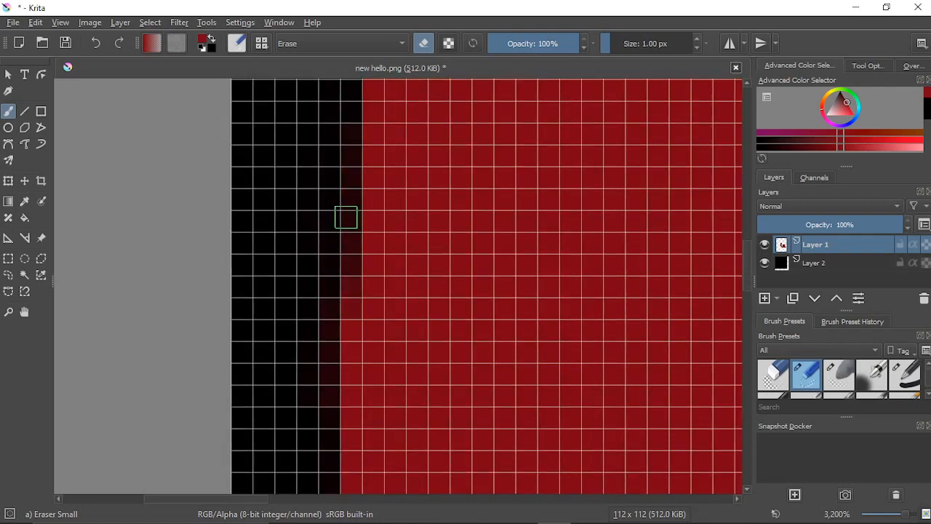
# Step: Undo the misplaced eraser strokes and erase a one-pixel column down the red shape's outer vertical edge to straighten it
pyautogui.hotkey('ctrl', 'z')
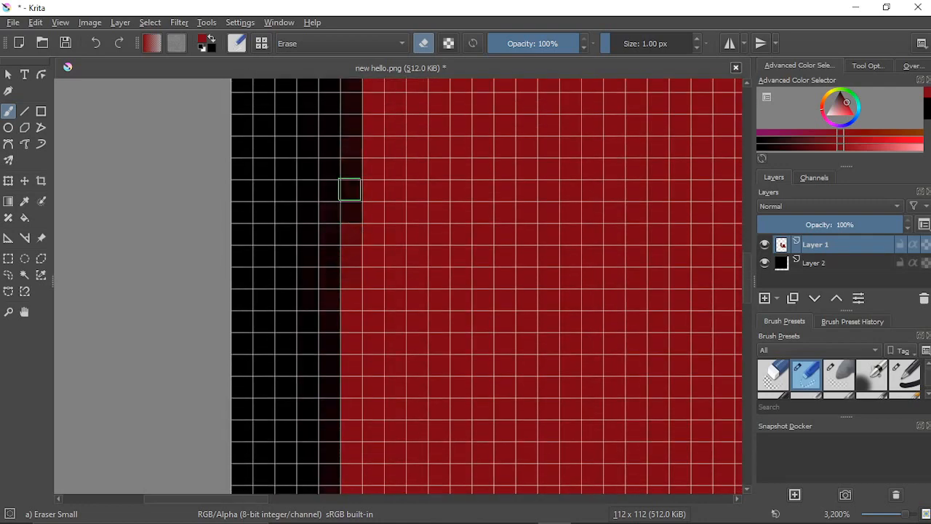
pyautogui.moveTo(347, 189); pyautogui.dragTo(353, 312)
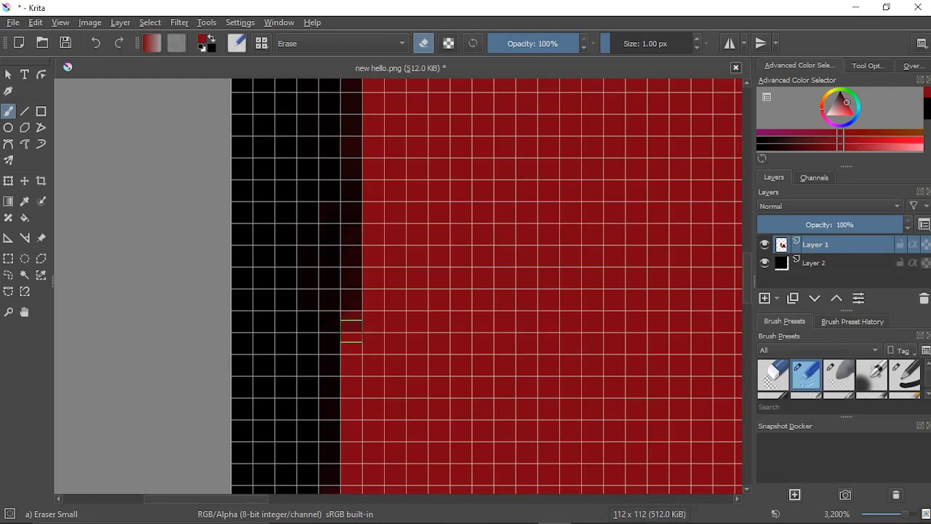
pyautogui.hotkey('ctrl', 'z')
pyautogui.moveTo(354, 147); pyautogui.dragTo(348, 204)
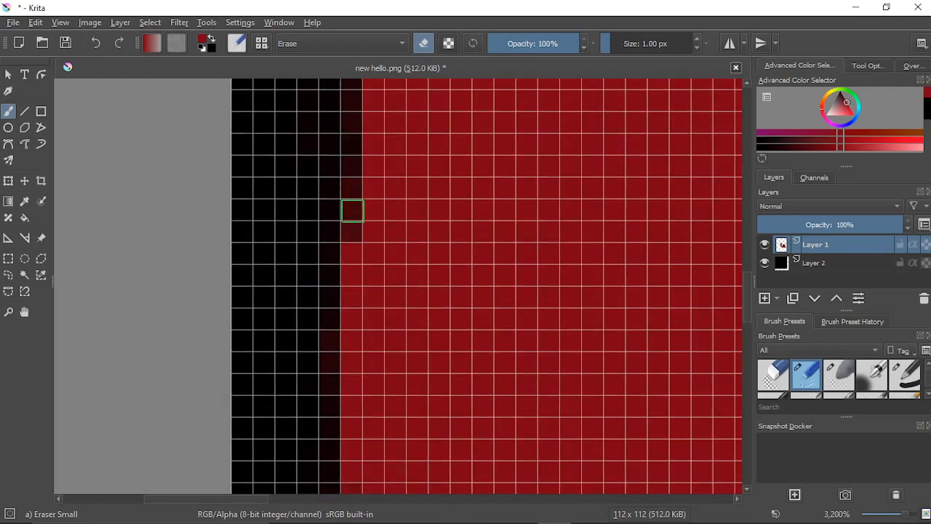
pyautogui.moveTo(343, 168)
pyautogui.mouseDown()
pyautogui.moveTo(351, 282)
pyautogui.moveTo(330, 151)
pyautogui.moveTo(368, 193)
pyautogui.moveTo(371, 229)
pyautogui.mouseUp()
pyautogui.moveTo(365, 137)
pyautogui.mouseDown()
pyautogui.moveTo(364, 316)
pyautogui.moveTo(320, 237)
pyautogui.moveTo(321, 185)
pyautogui.moveTo(361, 246)
pyautogui.moveTo(359, 187)
pyautogui.moveTo(366, 273)
pyautogui.moveTo(359, 172)
pyautogui.moveTo(366, 315)
pyautogui.moveTo(359, 254)
pyautogui.mouseUp()
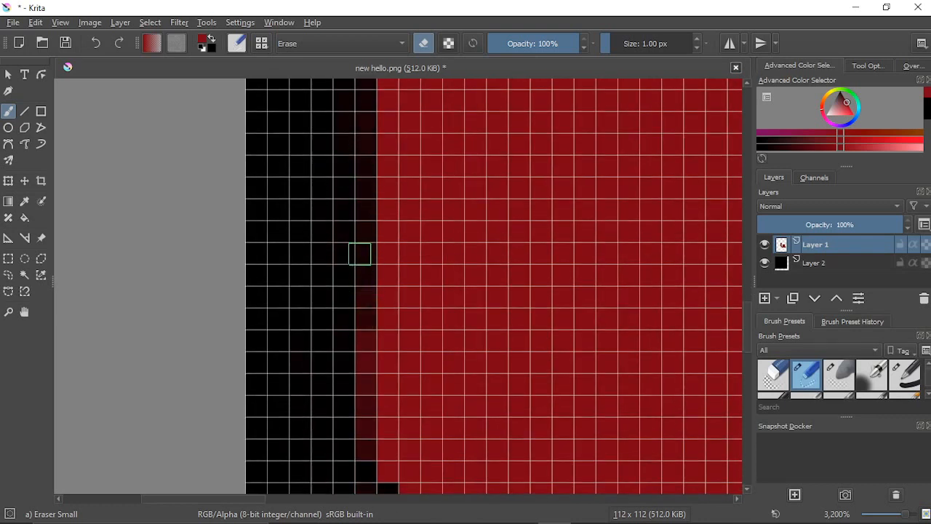
pyautogui.moveTo(307, 291); pyautogui.dragTo(297, 174)
pyautogui.moveTo(355, 176)
pyautogui.mouseDown()
pyautogui.moveTo(354, 297)
pyautogui.moveTo(354, 180)
pyautogui.moveTo(360, 280)
pyautogui.moveTo(355, 205)
pyautogui.mouseUp()
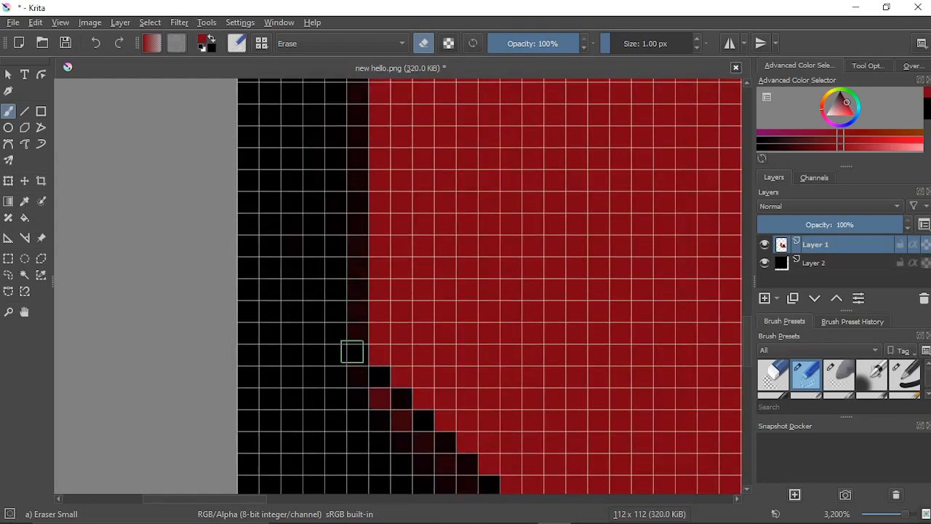
pyautogui.moveTo(328, 341); pyautogui.dragTo(293, 243)
pyautogui.moveTo(334, 297); pyautogui.dragTo(327, 265)
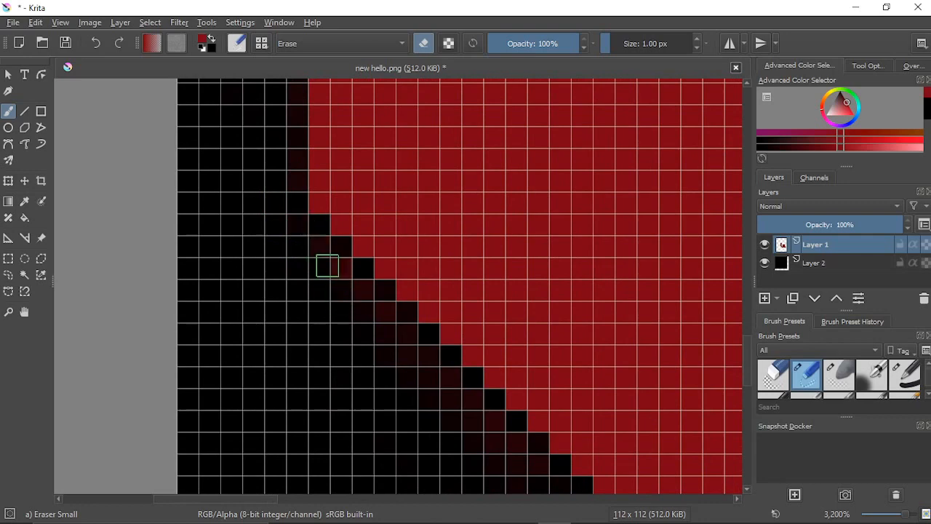
# Step: Erase the leftover red pixels behind the black staircase line along the shape's lower diagonal edge
pyautogui.scroll(-2, 354, 321)
pyautogui.moveTo(359, 356); pyautogui.dragTo(198, 232)
pyautogui.scroll(3, 246, 279)
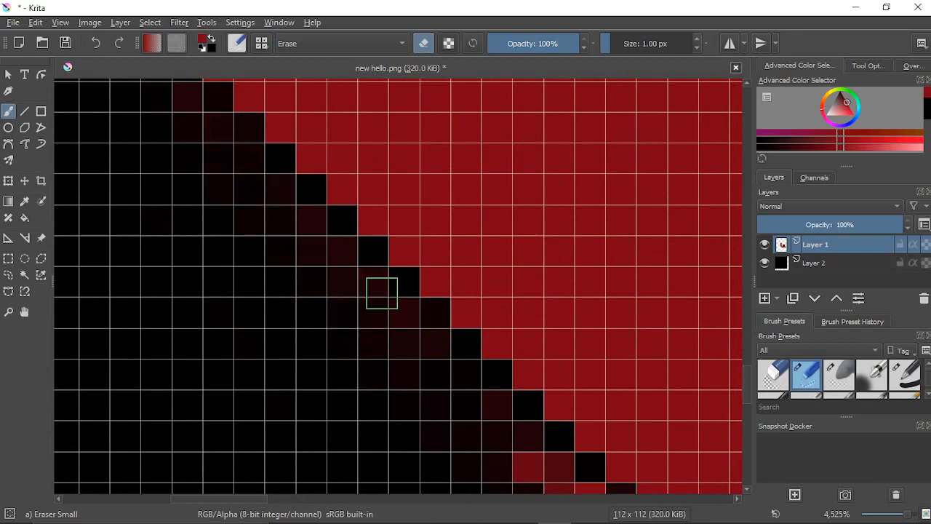
pyautogui.moveTo(415, 354); pyautogui.dragTo(168, 167)
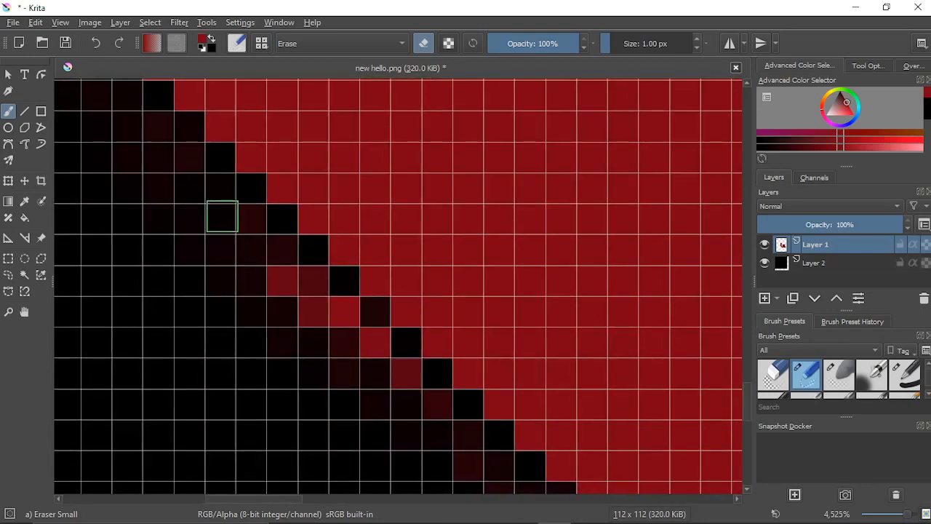
pyautogui.moveTo(236, 205)
pyautogui.mouseDown()
pyautogui.moveTo(325, 328)
pyautogui.moveTo(284, 260)
pyautogui.moveTo(377, 361)
pyautogui.moveTo(348, 342)
pyautogui.moveTo(375, 348)
pyautogui.mouseUp()
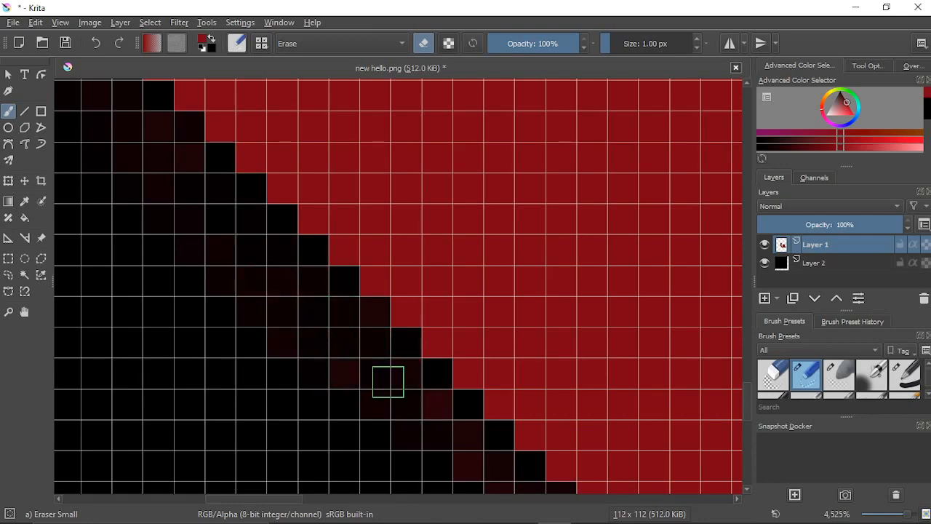
pyautogui.moveTo(386, 381); pyautogui.dragTo(138, 172)
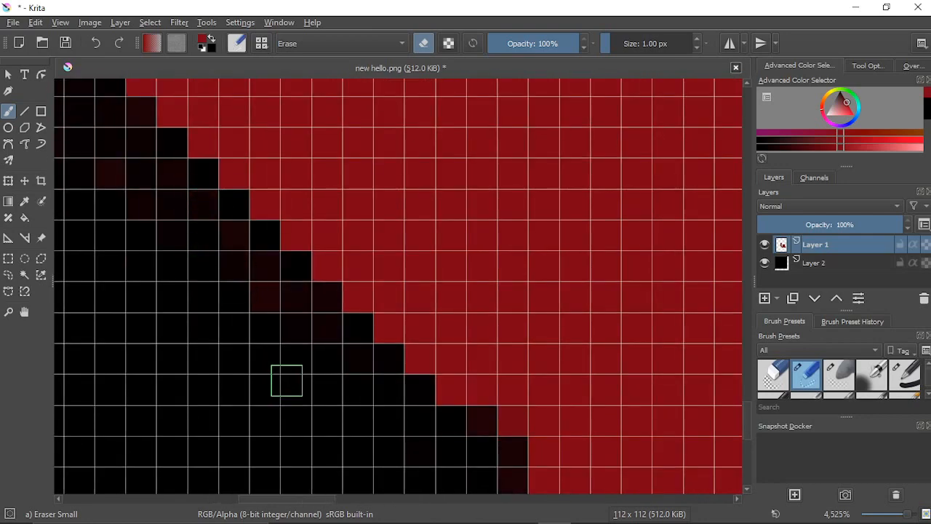
# Step: Examine the whole red shape for remaining rough edges and stray pixels
pyautogui.scroll(-2, 294, 380)
pyautogui.scroll(-9, 272, 386)
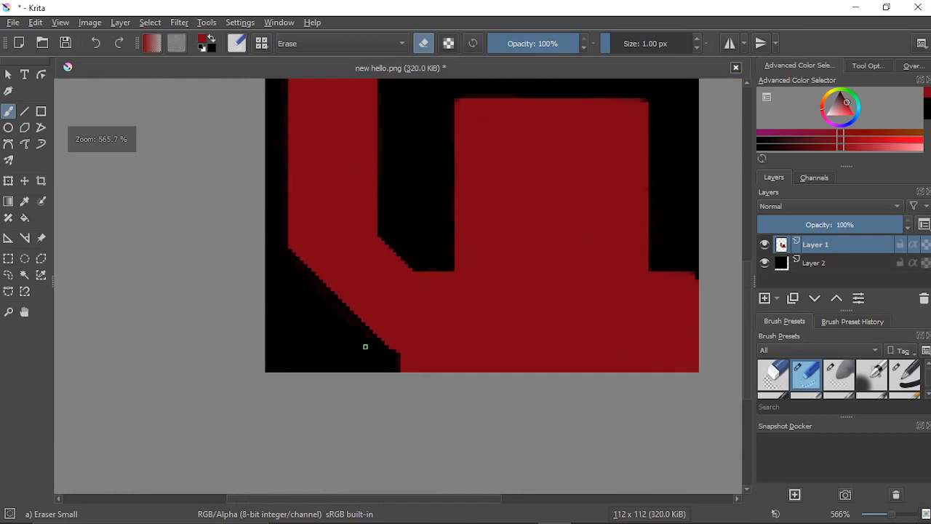
pyautogui.scroll(6, 356, 280)
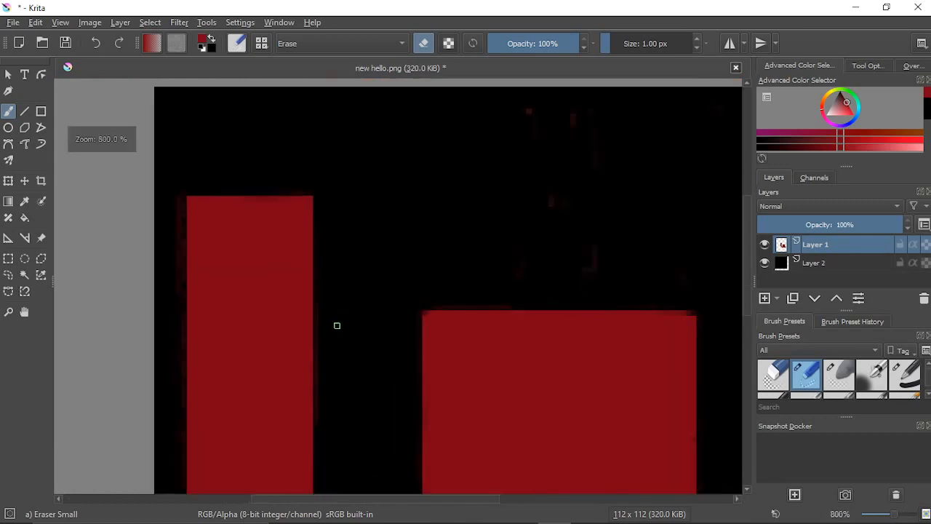
pyautogui.moveTo(337, 326); pyautogui.dragTo(379, 181)
pyautogui.scroll(-1, 320, 320)
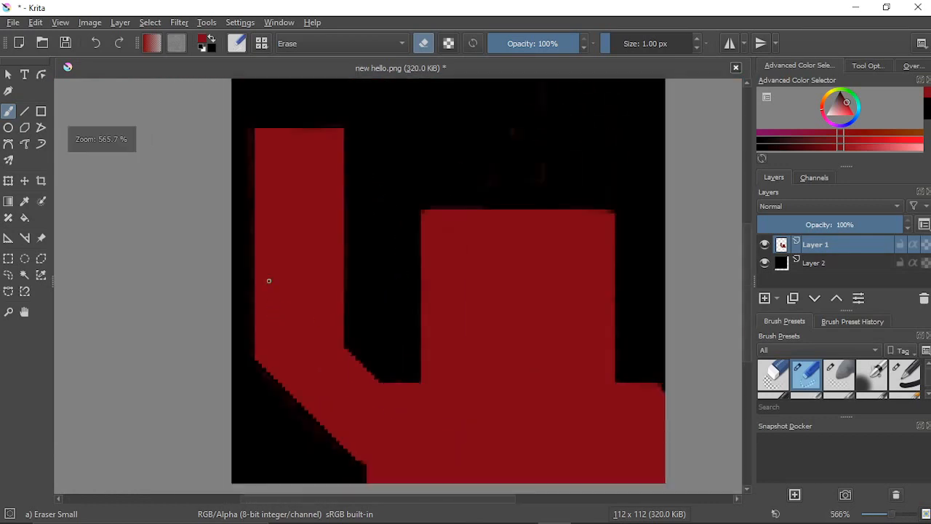
pyautogui.scroll(-4, 264, 347)
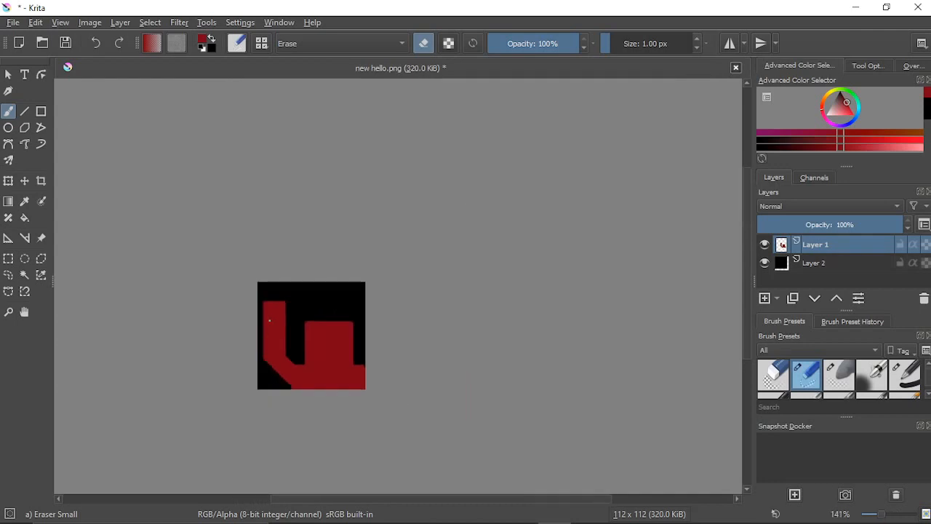
# Step: Erase the outermost red pixels one stair step at a time along the lower end of the shape's outer diagonal edge
pyautogui.scroll(8, 262, 321)
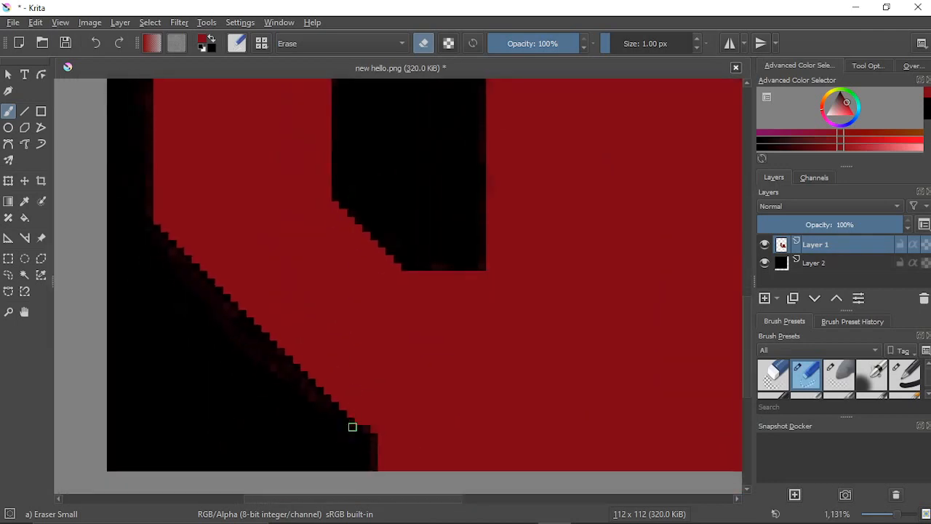
pyautogui.scroll(1, 375, 469)
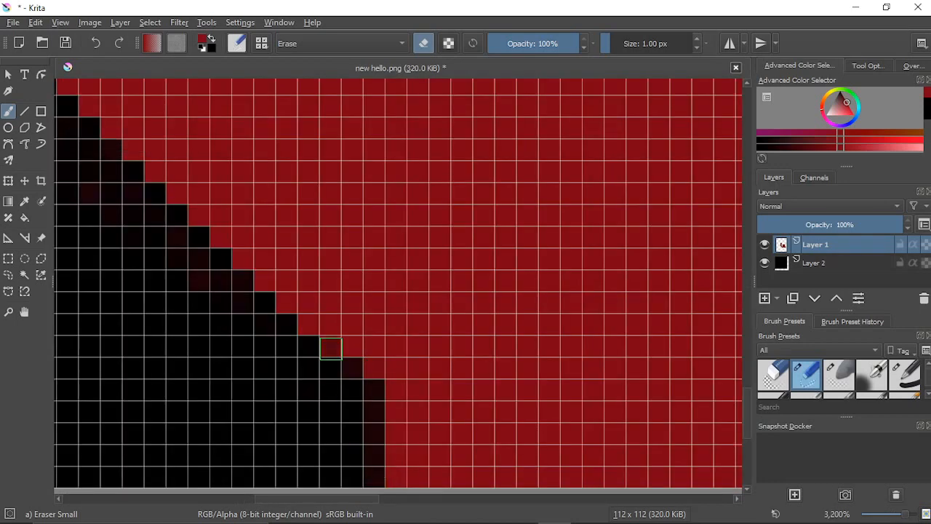
pyautogui.click(330, 349)
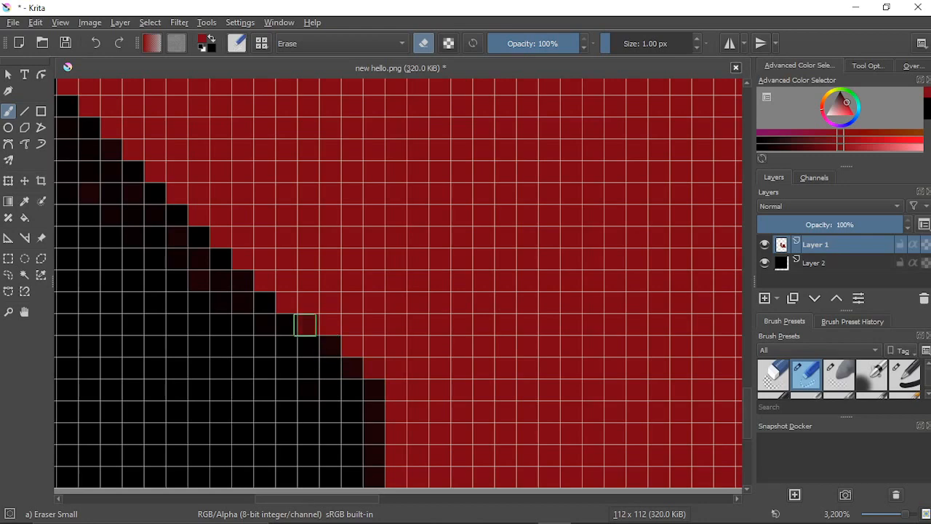
pyautogui.moveTo(305, 324); pyautogui.dragTo(284, 303)
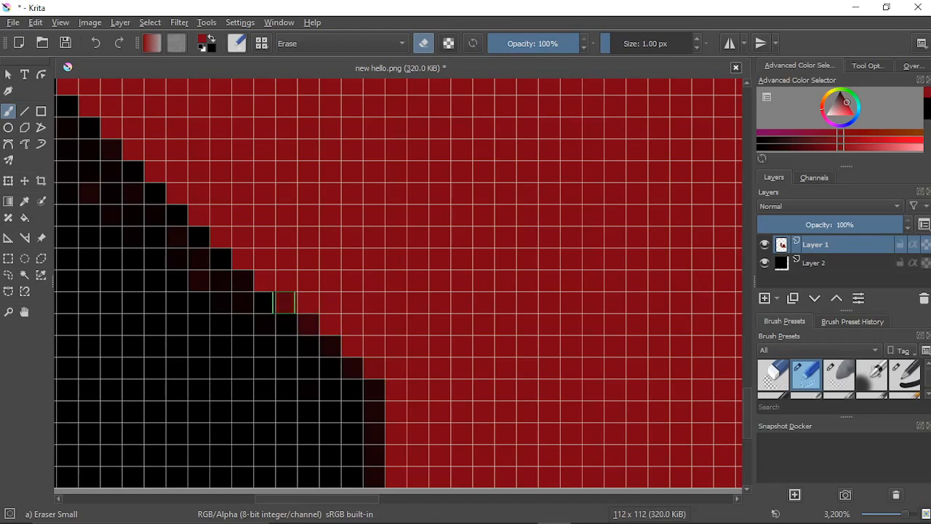
pyautogui.moveTo(254, 355); pyautogui.dragTo(301, 403)
pyautogui.click(357, 369)
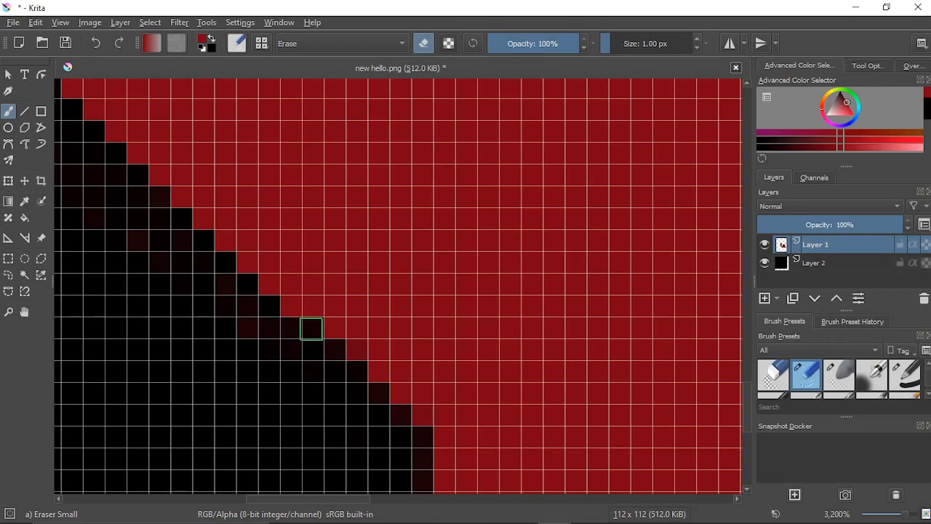
pyautogui.click(290, 307)
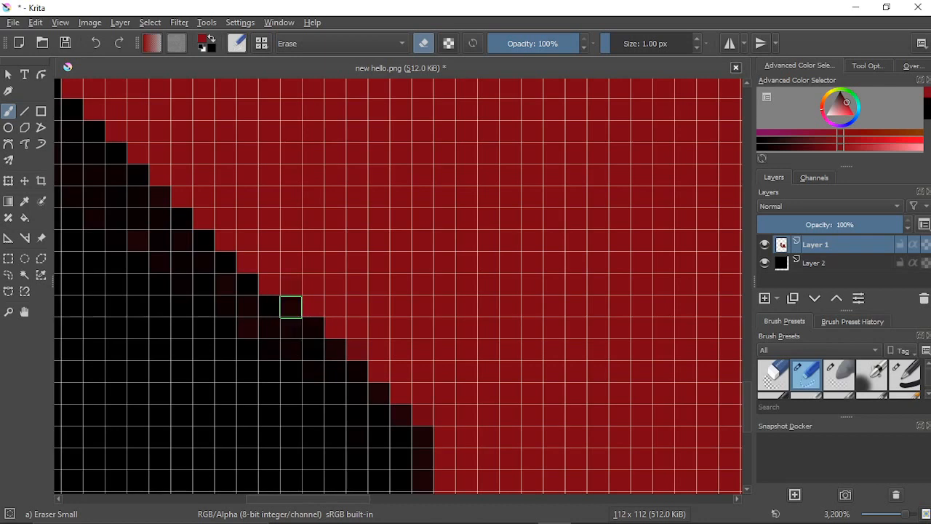
pyautogui.click(269, 287)
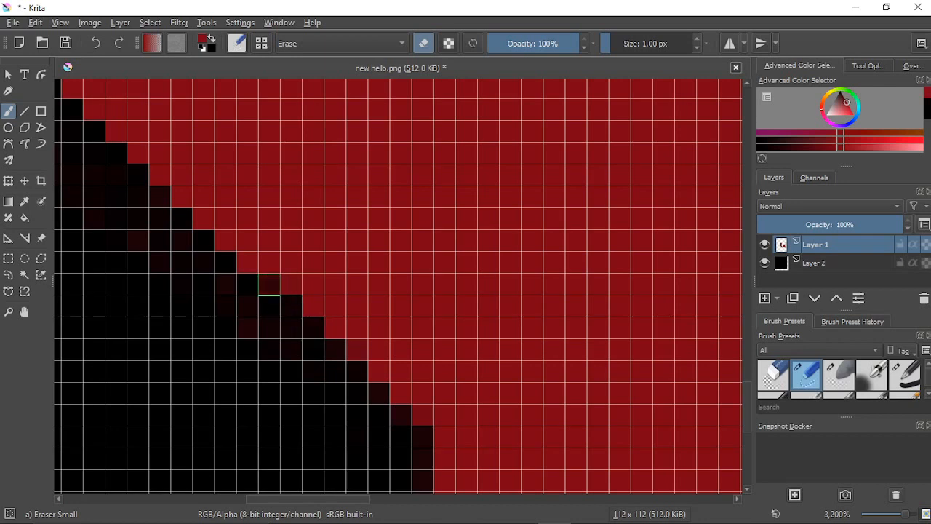
pyautogui.click(269, 285)
# Step: Continue trimming single red pixels from the stair steps up the middle of the outer diagonal edge
pyautogui.moveTo(171, 301)
pyautogui.mouseDown()
pyautogui.moveTo(214, 341)
pyautogui.moveTo(235, 340)
pyautogui.mouseUp()
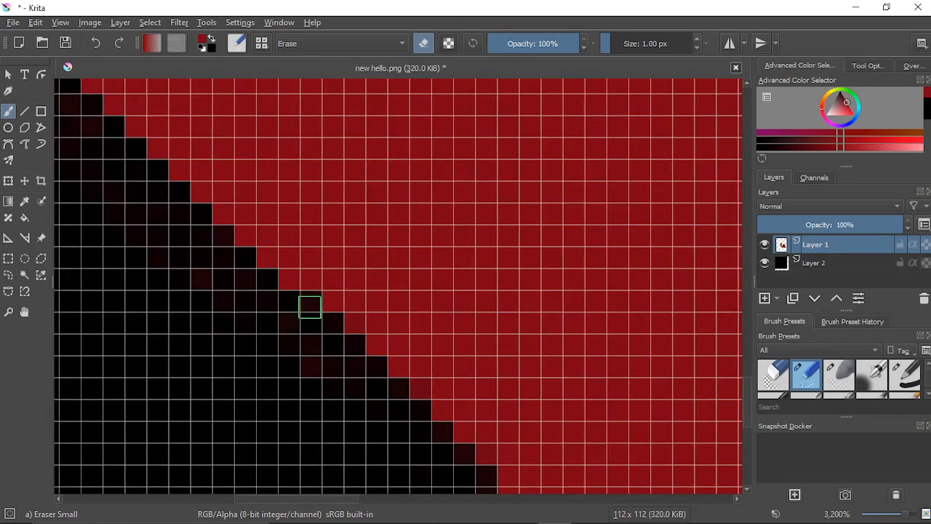
pyautogui.click(289, 290)
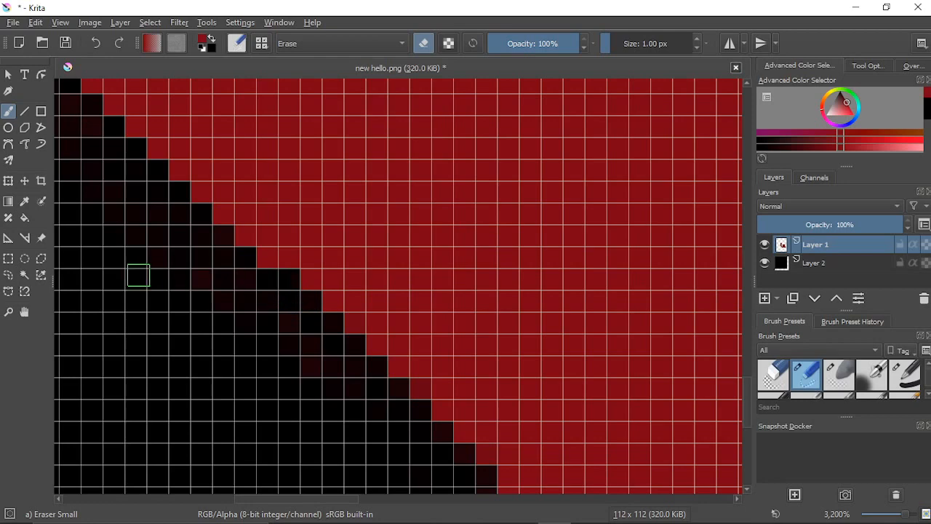
pyautogui.moveTo(137, 274); pyautogui.dragTo(272, 328)
pyautogui.click(402, 317)
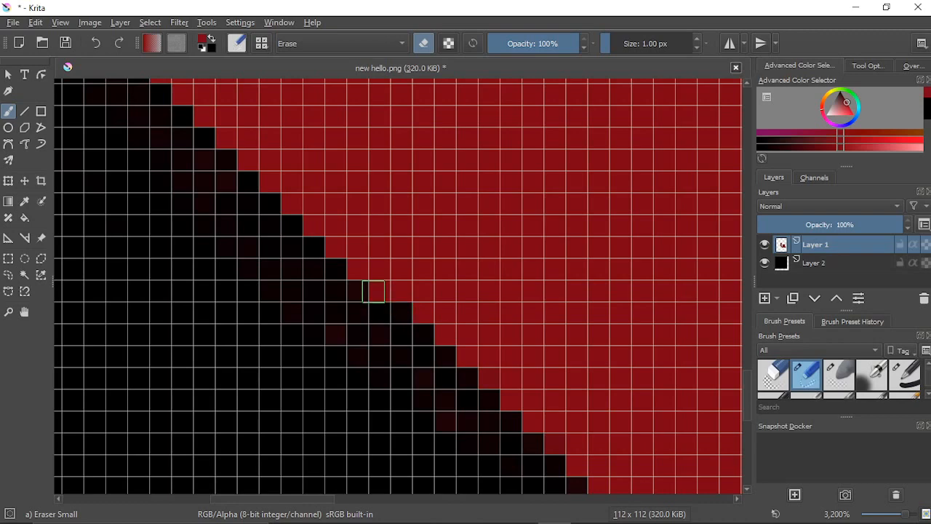
pyautogui.click(380, 293)
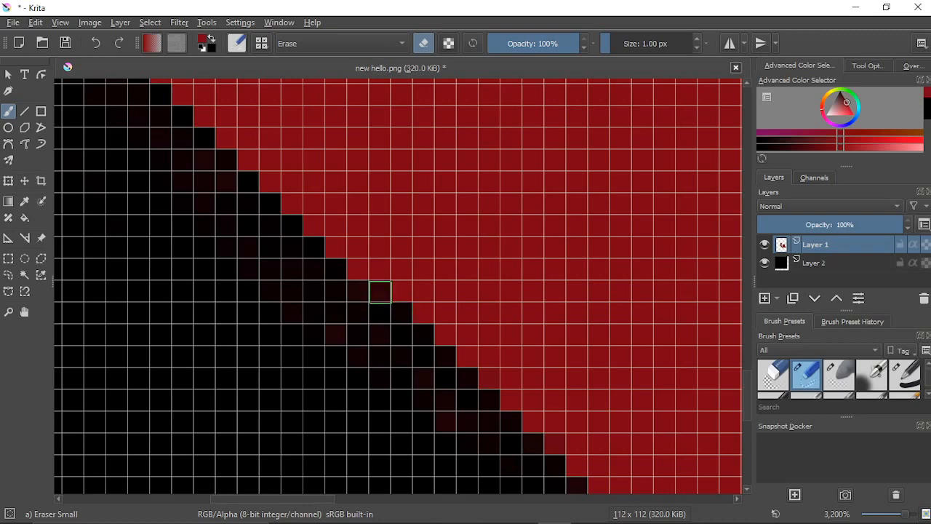
pyautogui.click(359, 276)
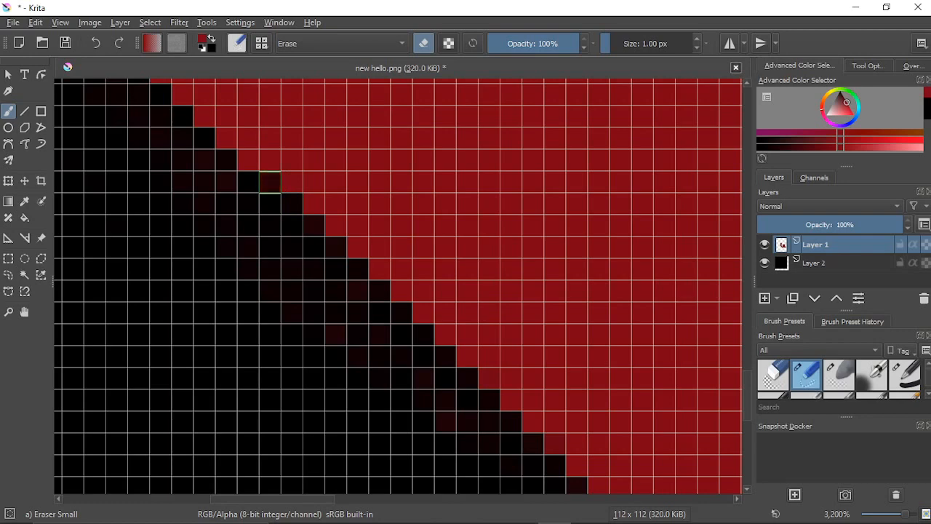
# Step: Erase one red pixel per stair step along the upper-middle stretch of the outer diagonal edge
pyautogui.moveTo(186, 231); pyautogui.dragTo(266, 334)
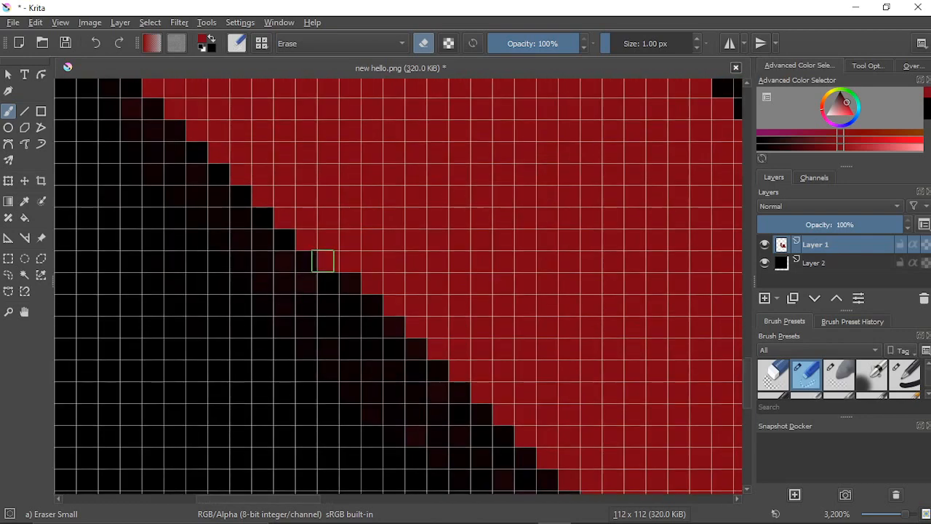
pyautogui.click(326, 263)
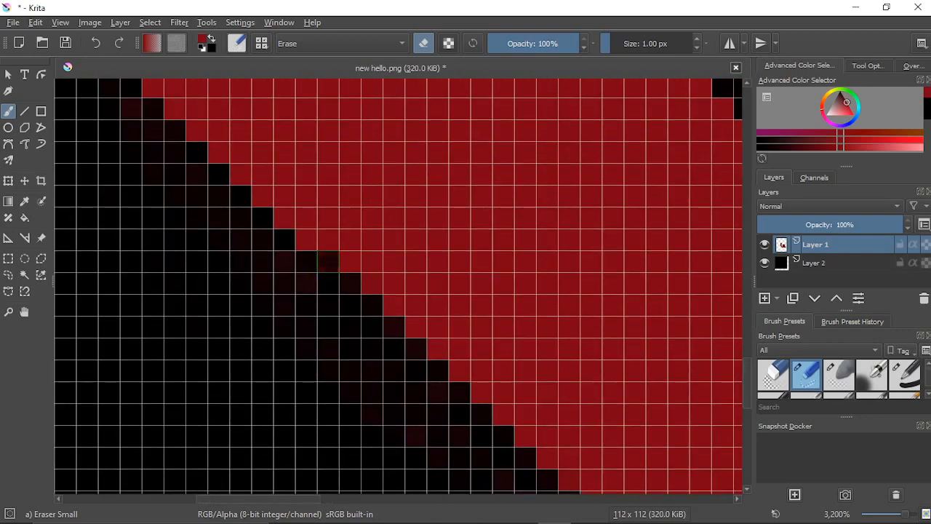
pyautogui.click(306, 242)
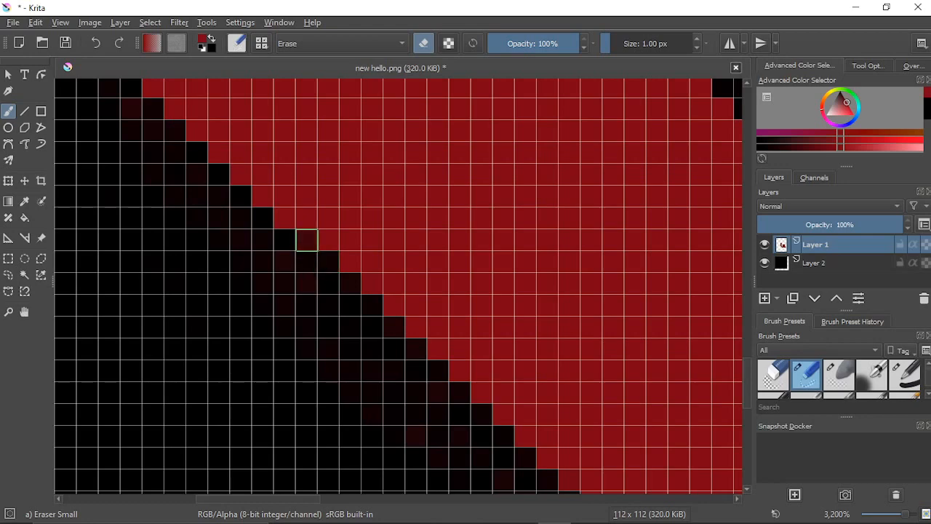
pyautogui.click(283, 218)
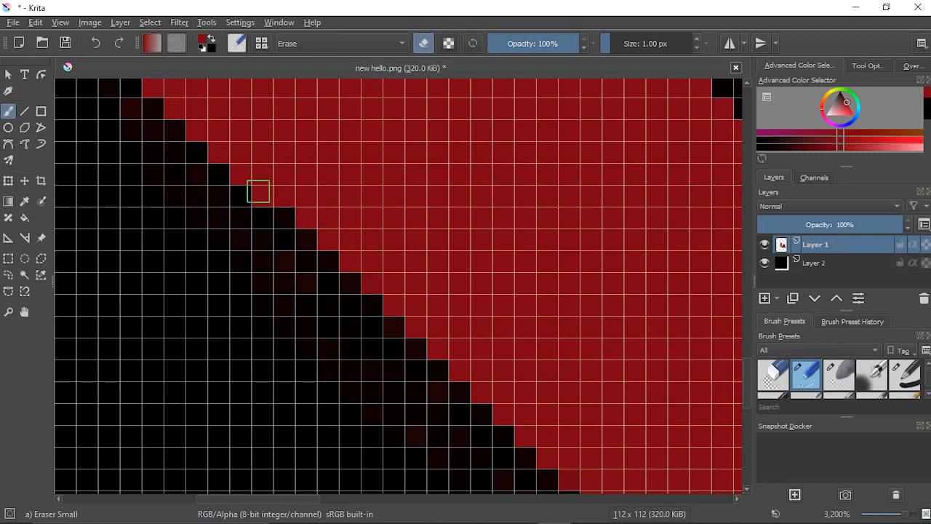
pyautogui.click(263, 197)
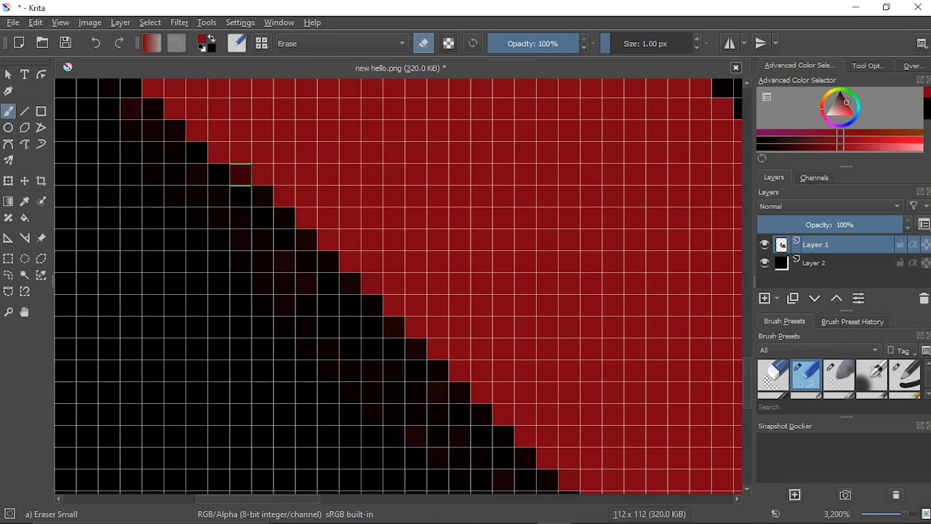
# Step: Erase one red pixel per stair step along the top end of the shape's outer diagonal edge
pyautogui.moveTo(115, 217); pyautogui.dragTo(191, 322)
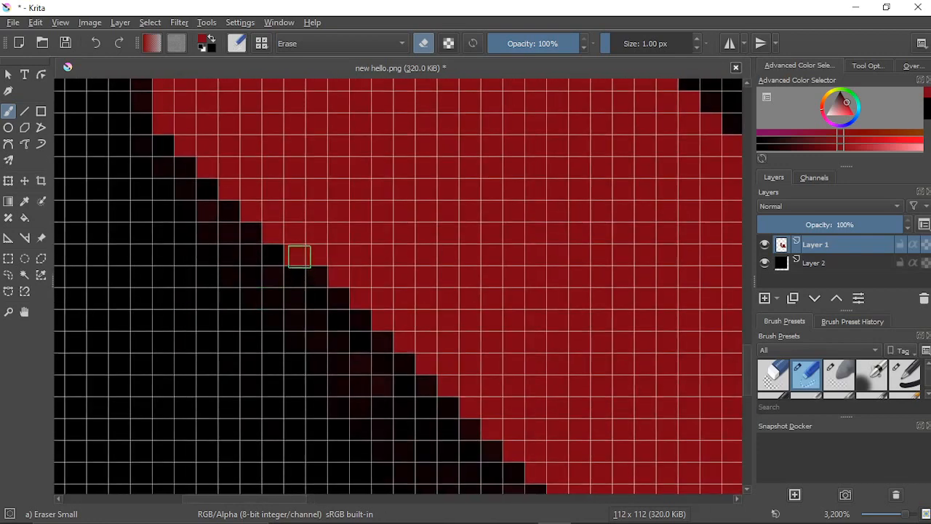
pyautogui.click(295, 258)
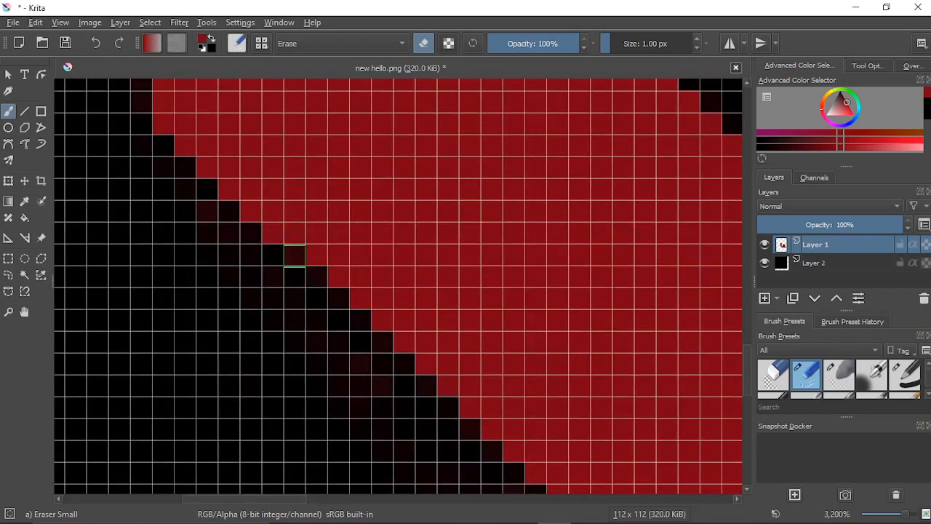
pyautogui.click(275, 236)
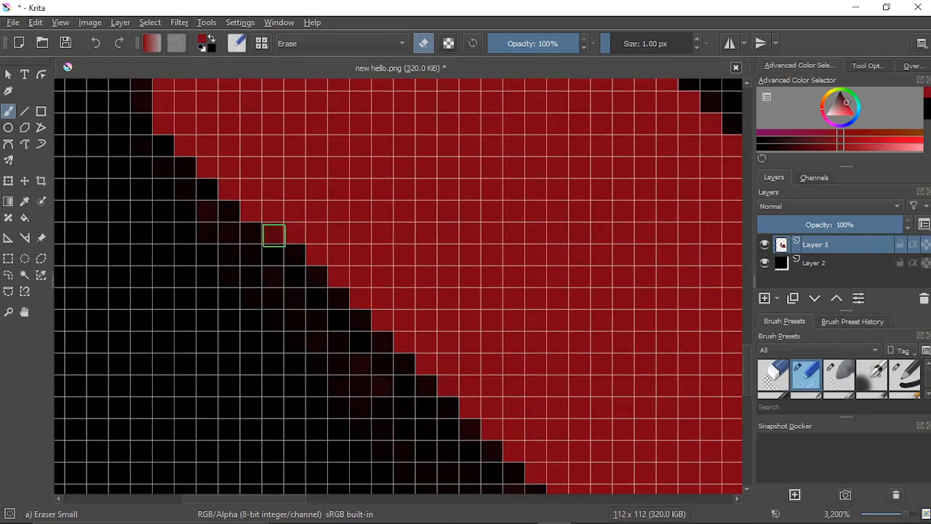
pyautogui.click(272, 234)
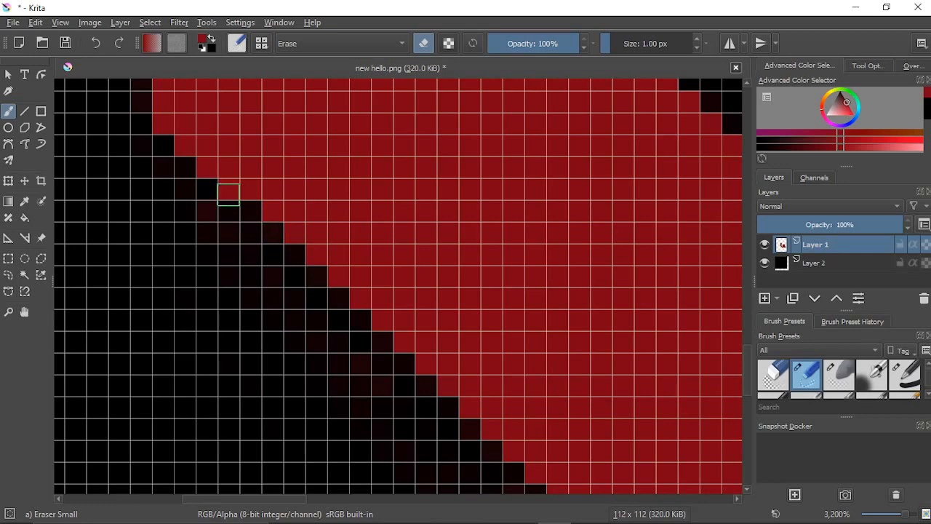
pyautogui.click(228, 190)
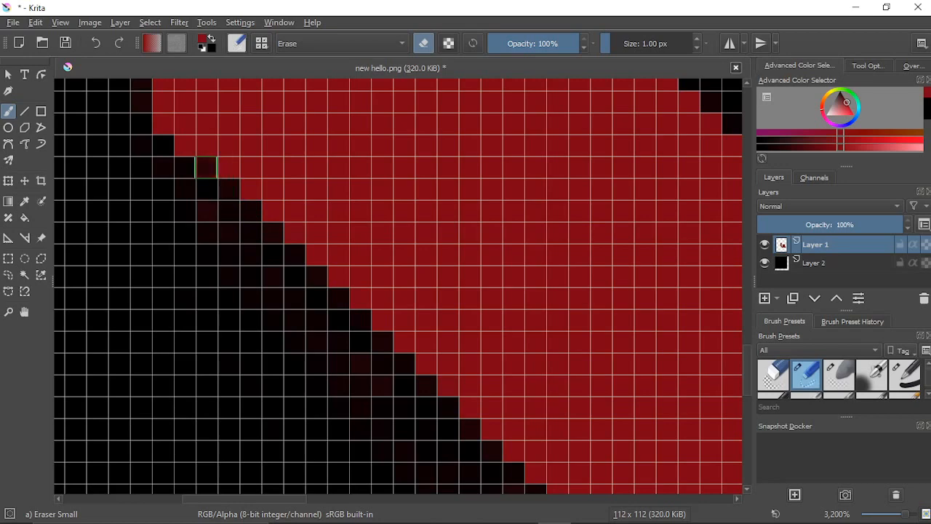
pyautogui.click(185, 149)
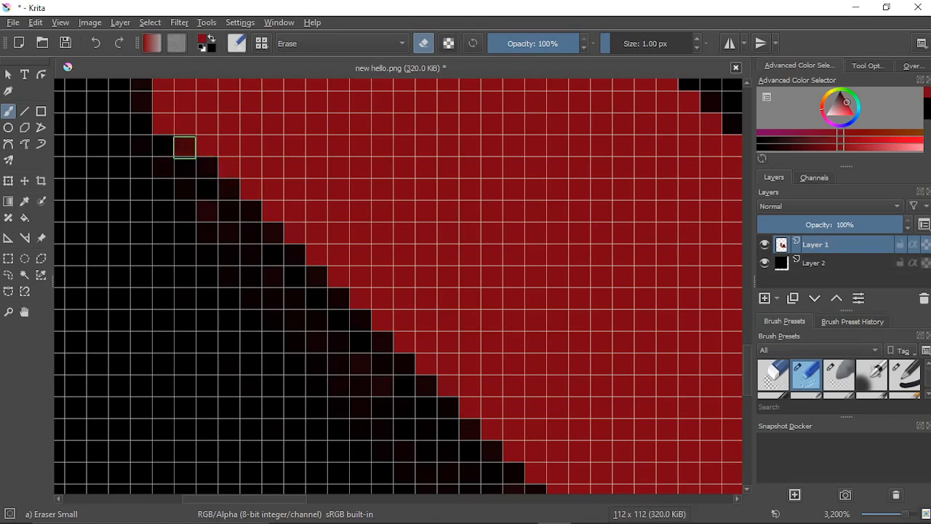
pyautogui.click(163, 125)
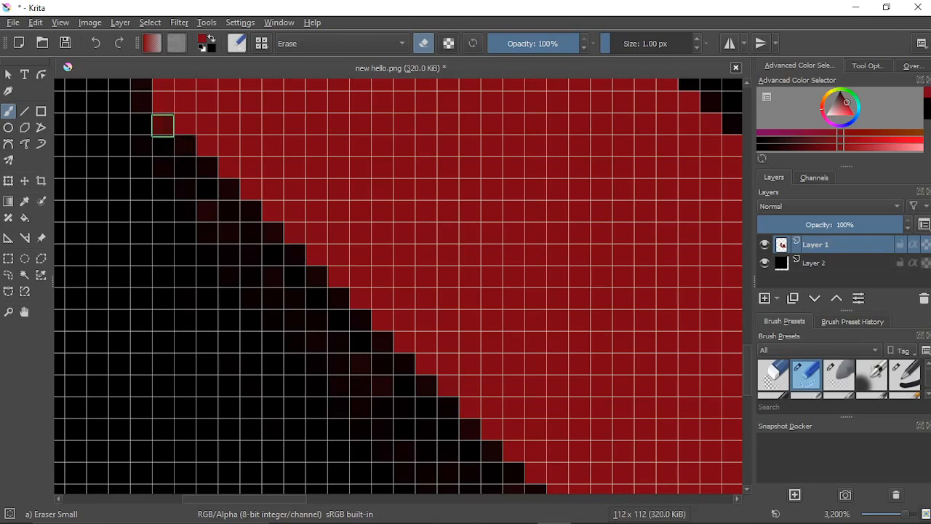
# Step: Erase a one-pixel-wide column of red at the lower end of the arm's inner vertical edge, just above the inner diagonal
pyautogui.scroll(-6, 160, 233)
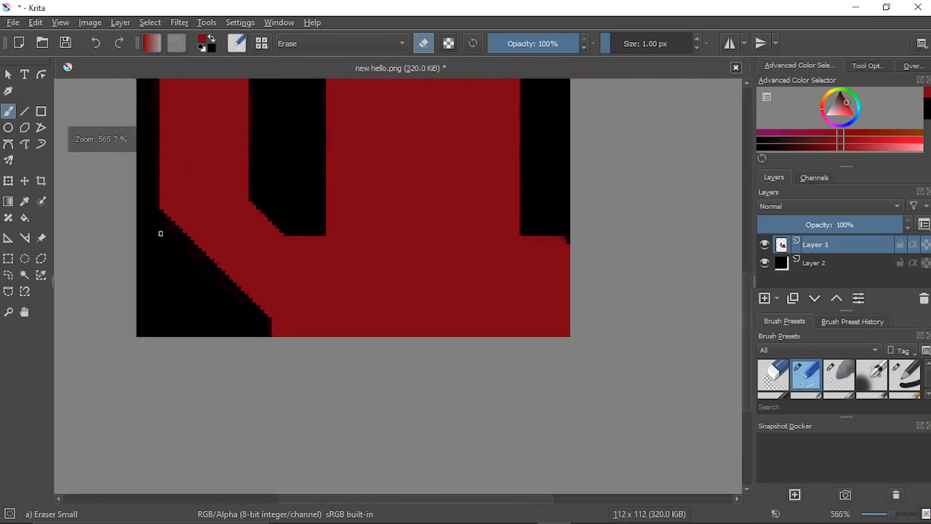
pyautogui.moveTo(289, 182); pyautogui.dragTo(368, 253)
pyautogui.scroll(6, 328, 219)
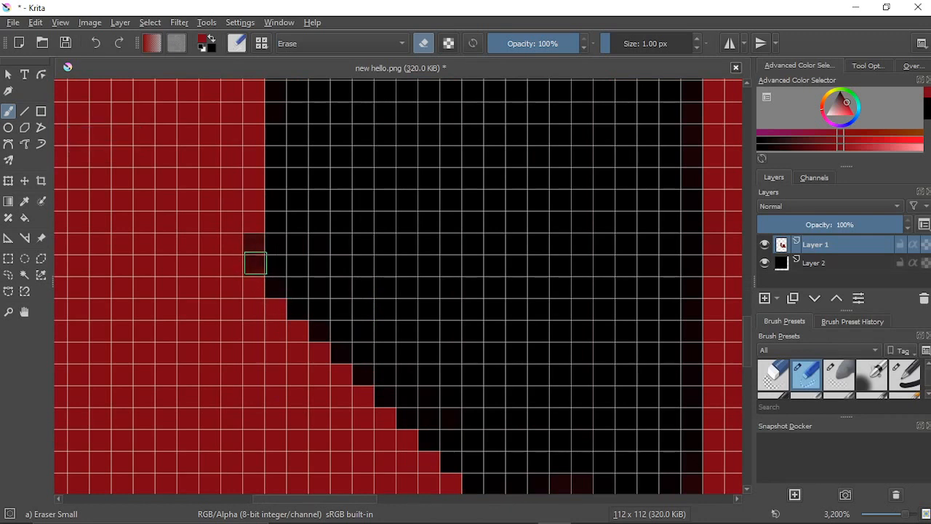
pyautogui.moveTo(255, 264)
pyautogui.mouseDown()
pyautogui.moveTo(251, 192)
pyautogui.moveTo(263, 247)
pyautogui.moveTo(254, 171)
pyautogui.mouseUp()
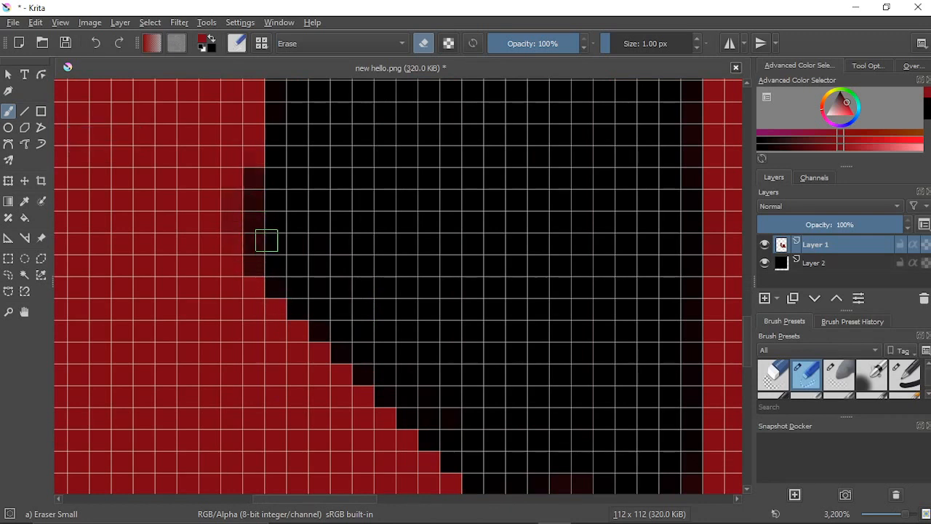
pyautogui.moveTo(254, 218); pyautogui.dragTo(254, 95)
# Step: Continue erasing the one-pixel column of red up the lower-middle stretch of the arm's inner vertical edge
pyautogui.scroll(-3, 302, 182)
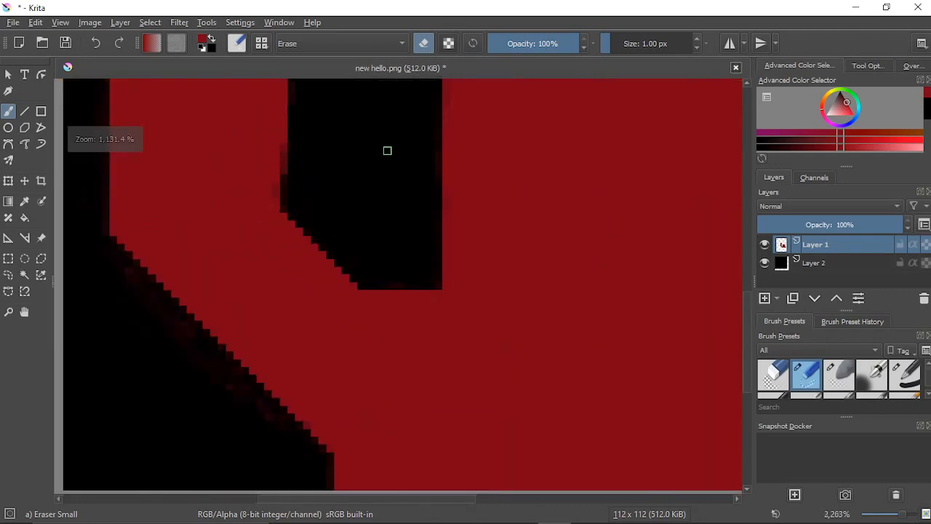
pyautogui.moveTo(386, 150); pyautogui.dragTo(465, 388)
pyautogui.scroll(2, 392, 406)
pyautogui.scroll(3, 385, 408)
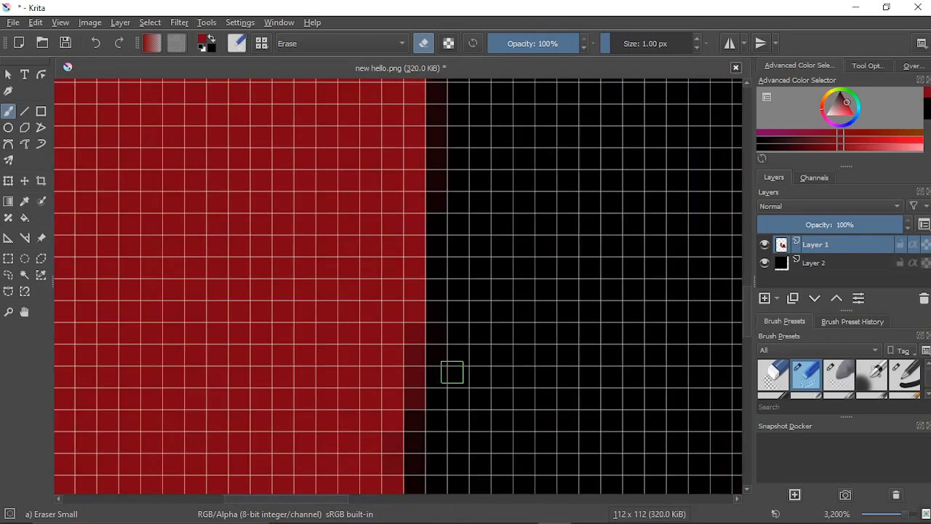
pyautogui.moveTo(418, 380)
pyautogui.mouseDown()
pyautogui.moveTo(418, 96)
pyautogui.moveTo(427, 430)
pyautogui.moveTo(421, 387)
pyautogui.mouseUp()
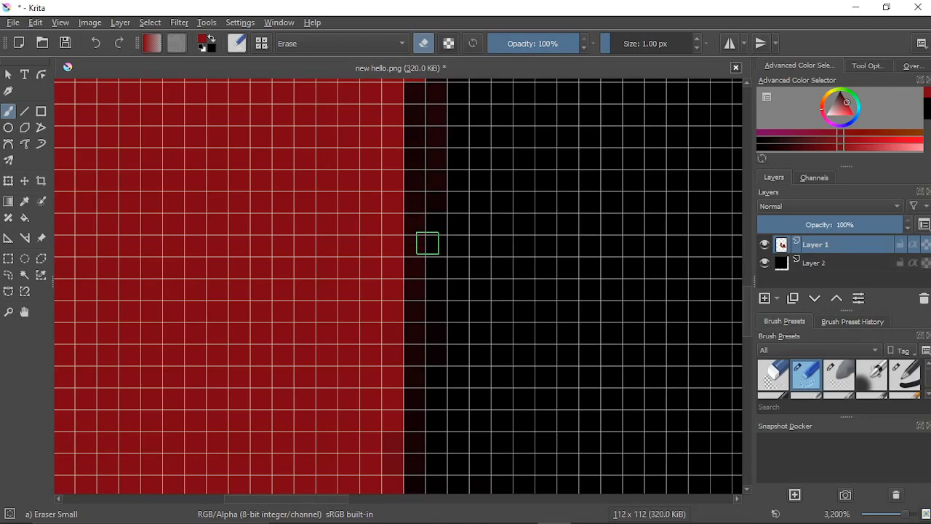
pyautogui.moveTo(459, 233); pyautogui.dragTo(490, 459)
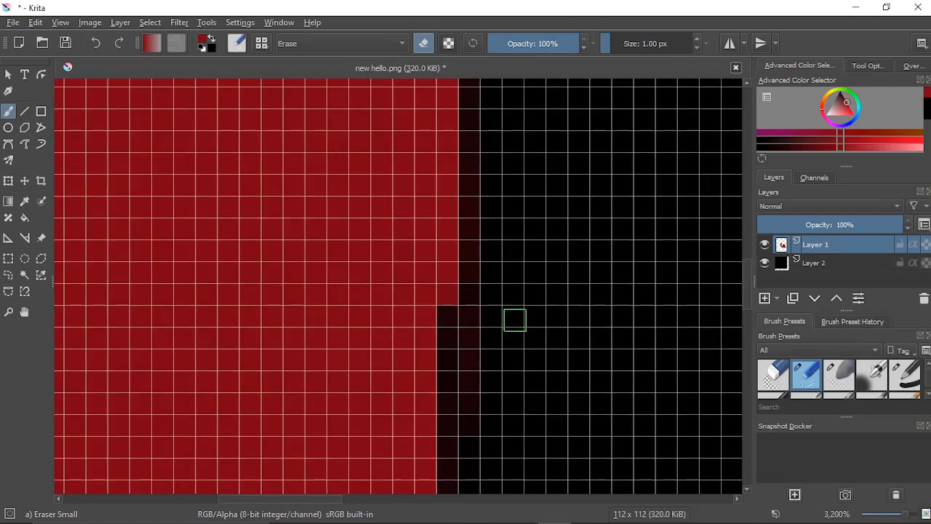
pyautogui.moveTo(515, 261); pyautogui.dragTo(526, 344)
pyautogui.moveTo(457, 397)
pyautogui.mouseDown()
pyautogui.moveTo(451, 222)
pyautogui.moveTo(464, 197)
pyautogui.moveTo(472, 393)
pyautogui.moveTo(466, 223)
pyautogui.moveTo(467, 242)
pyautogui.mouseUp()
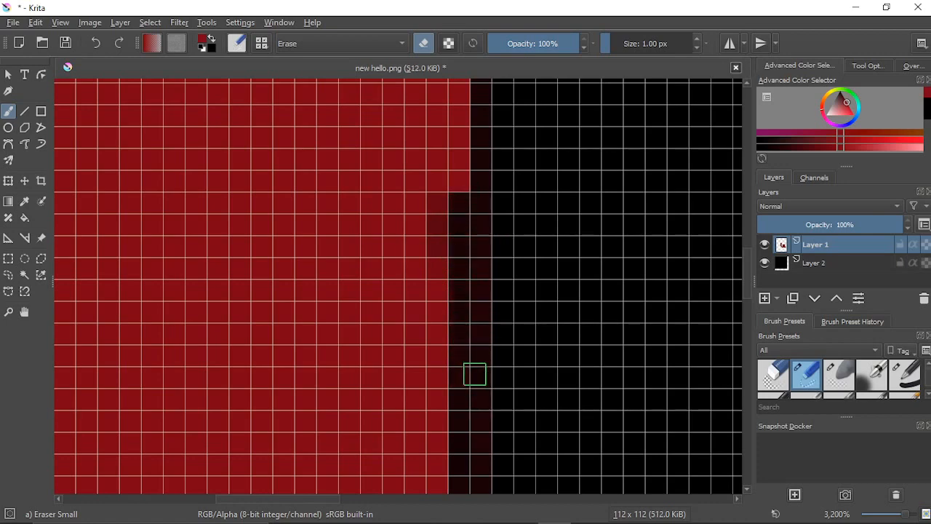
# Step: Erase the rest of that one-pixel column along the arm's inner vertical edge, up to its top corner
pyautogui.moveTo(565, 150); pyautogui.dragTo(609, 318)
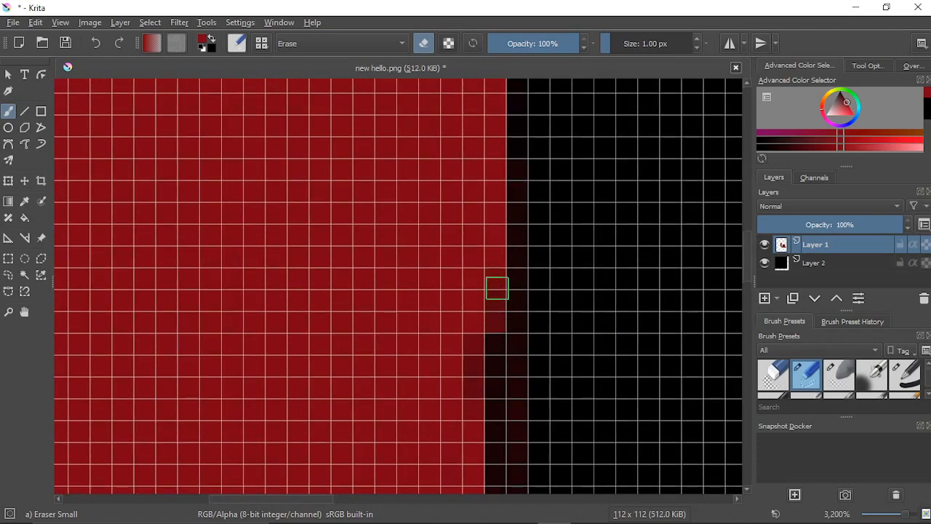
pyautogui.moveTo(496, 288)
pyautogui.mouseDown()
pyautogui.moveTo(496, 153)
pyautogui.moveTo(502, 342)
pyautogui.moveTo(497, 122)
pyautogui.moveTo(504, 341)
pyautogui.mouseUp()
pyautogui.moveTo(554, 217)
pyautogui.mouseDown()
pyautogui.moveTo(576, 261)
pyautogui.moveTo(589, 262)
pyautogui.mouseUp()
pyautogui.moveTo(535, 320)
pyautogui.mouseDown()
pyautogui.moveTo(530, 222)
pyautogui.moveTo(532, 141)
pyautogui.moveTo(536, 308)
pyautogui.moveTo(532, 154)
pyautogui.moveTo(541, 108)
pyautogui.mouseUp()
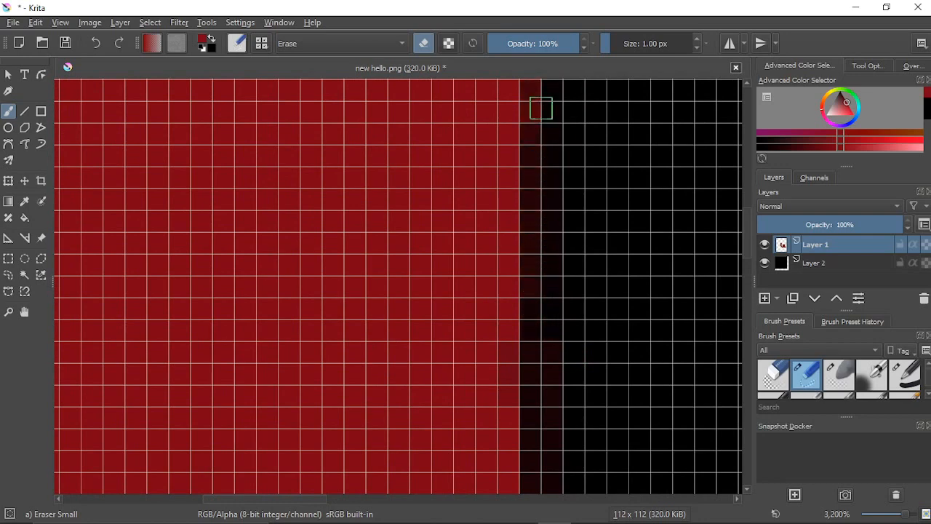
pyautogui.moveTo(578, 197); pyautogui.dragTo(575, 395)
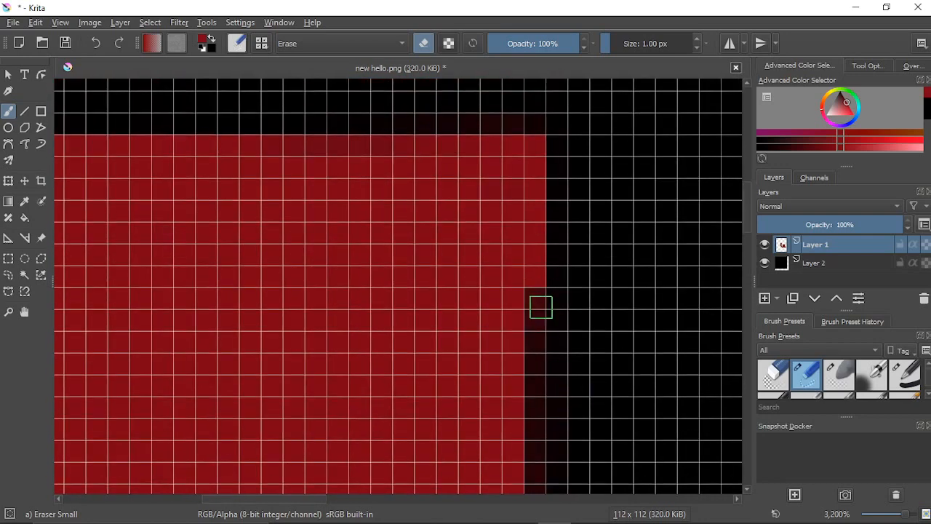
pyautogui.moveTo(540, 307)
pyautogui.mouseDown()
pyautogui.moveTo(538, 145)
pyautogui.moveTo(544, 212)
pyautogui.mouseUp()
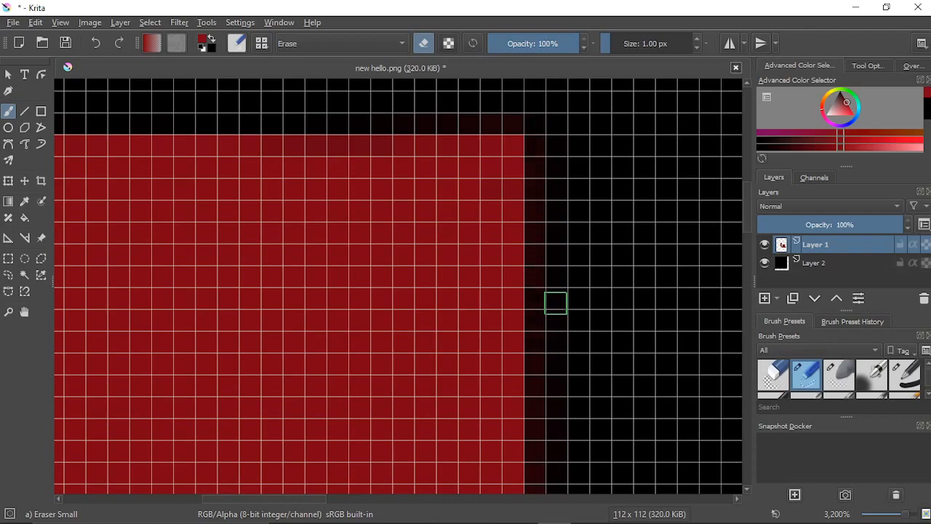
# Step: Examine the arm's inner vertical edge and the whole red shape for remaining unevenness
pyautogui.moveTo(585, 384); pyautogui.dragTo(557, 210)
pyautogui.scroll(-3, 557, 206)
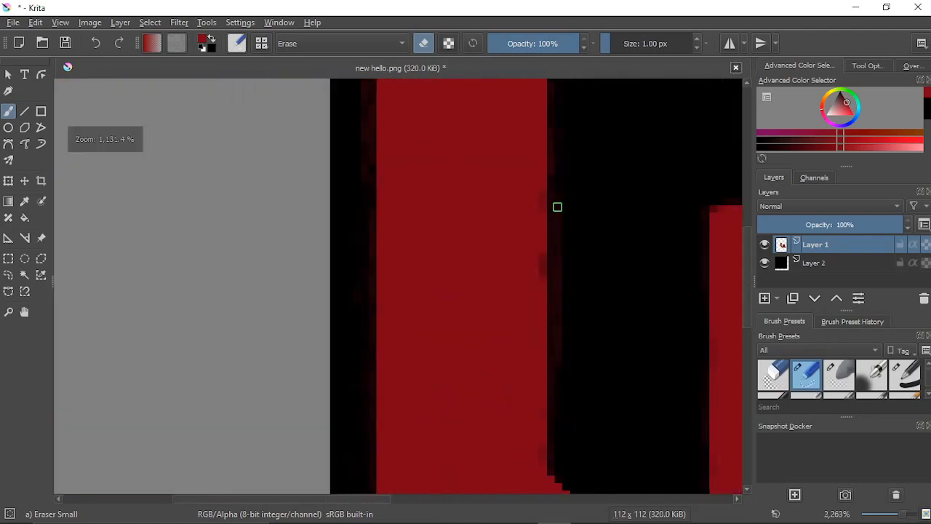
pyautogui.scroll(-1, 557, 207)
pyautogui.moveTo(579, 260); pyautogui.dragTo(583, 328)
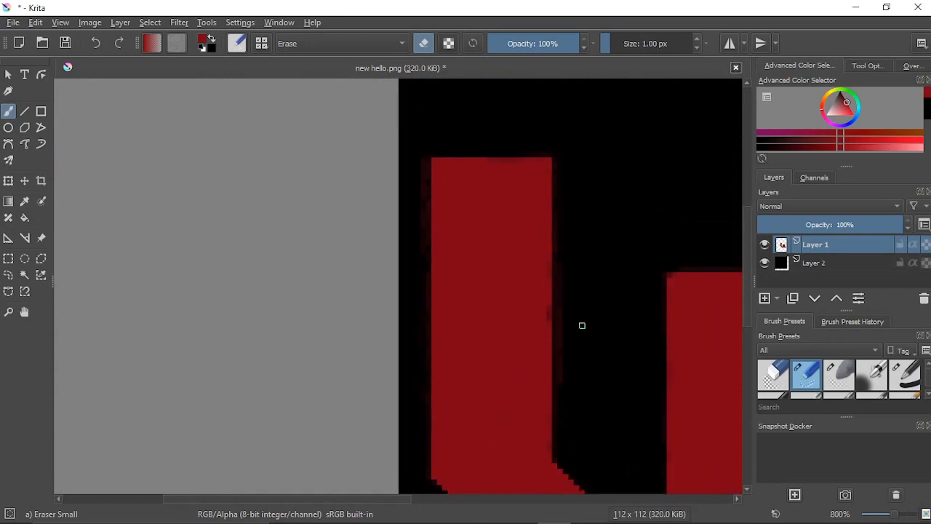
pyautogui.scroll(-3, 582, 326)
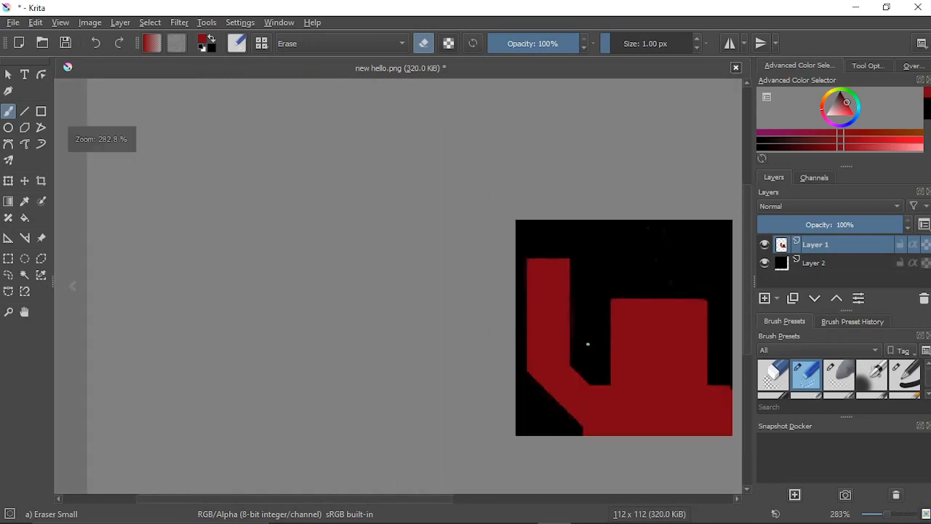
pyautogui.scroll(3, 588, 343)
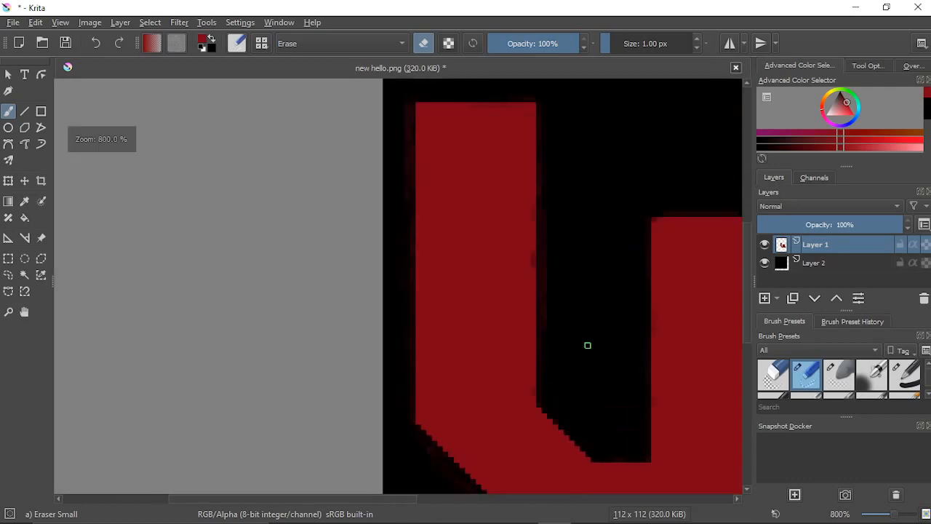
pyautogui.scroll(4, 582, 344)
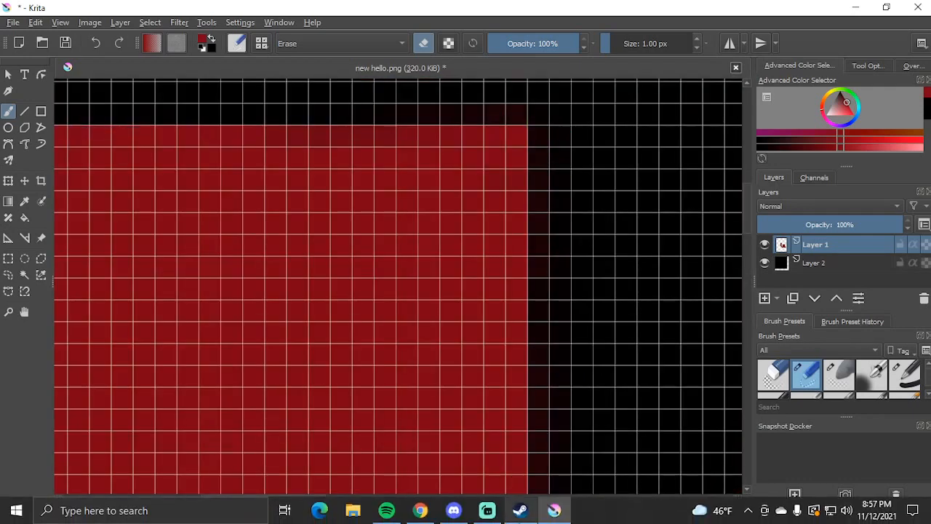
# Step: Switch to Spotify, close and reopen it, resume the CherneBeats playlist, and minimize it to return to the drawing
pyautogui.click(386, 510)
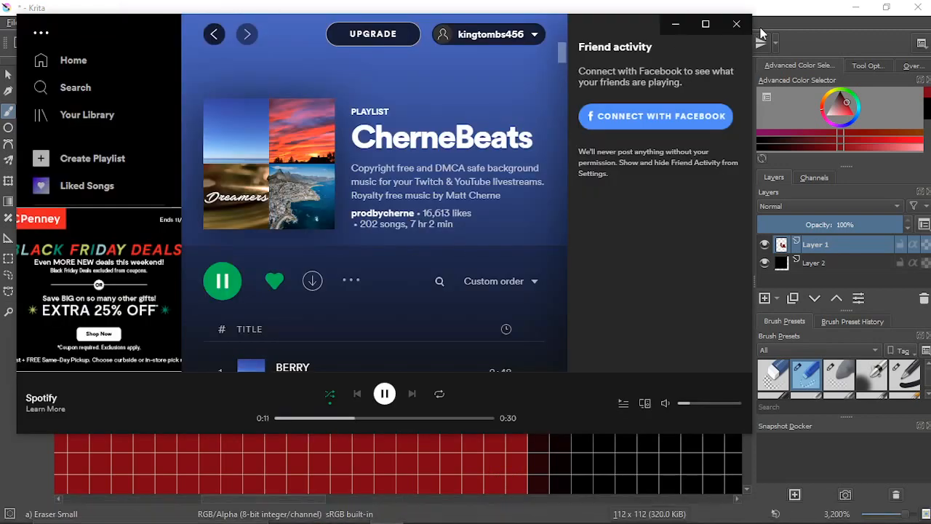
pyautogui.click(736, 24)
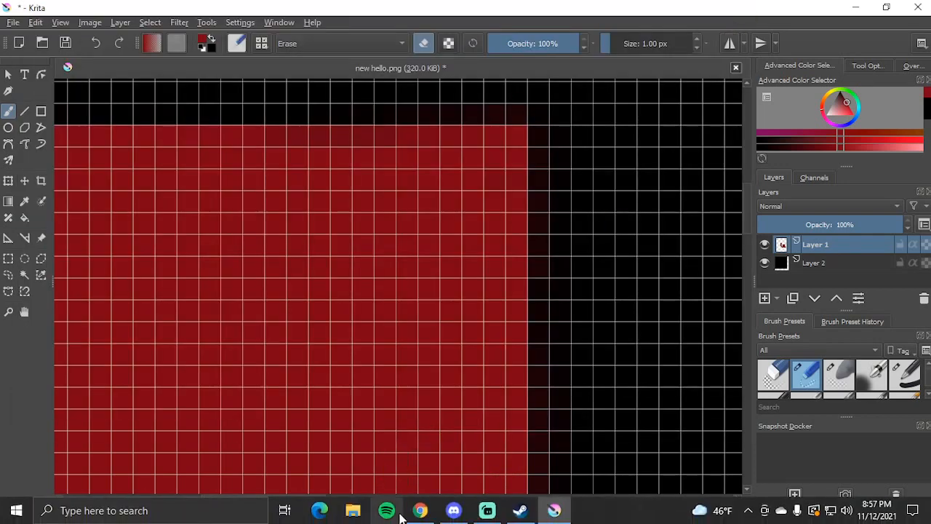
pyautogui.click(393, 511)
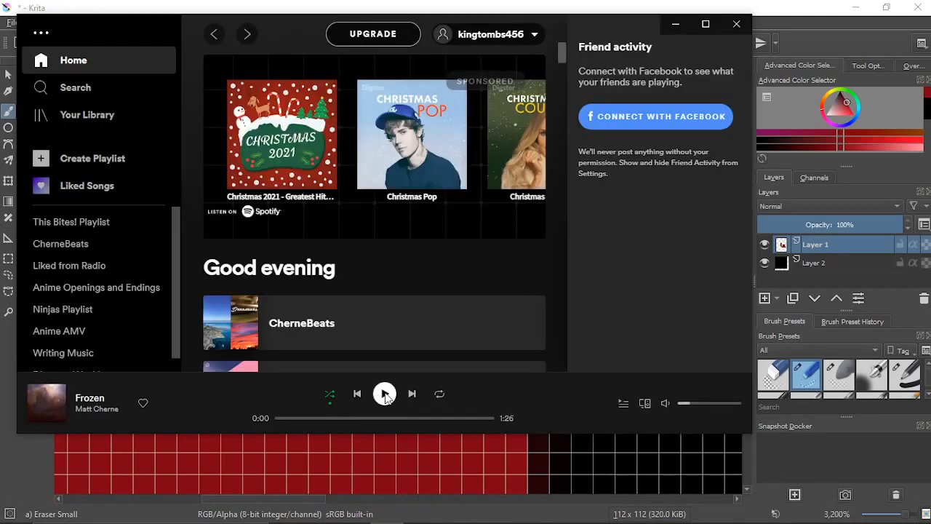
pyautogui.click(385, 394)
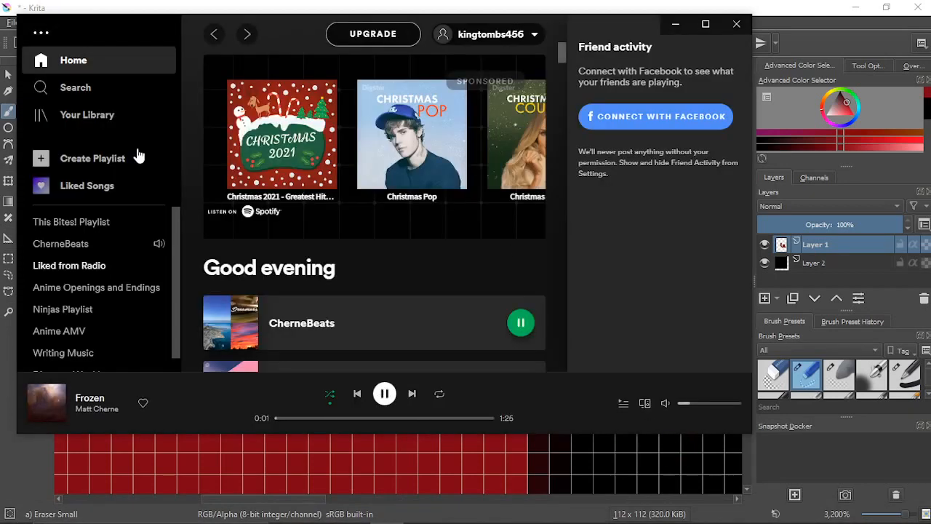
pyautogui.click(675, 24)
# Step: Erase another one-pixel column of red along the arm's inner vertical edge, from its top corner down the upper half
pyautogui.scroll(-1, 559, 273)
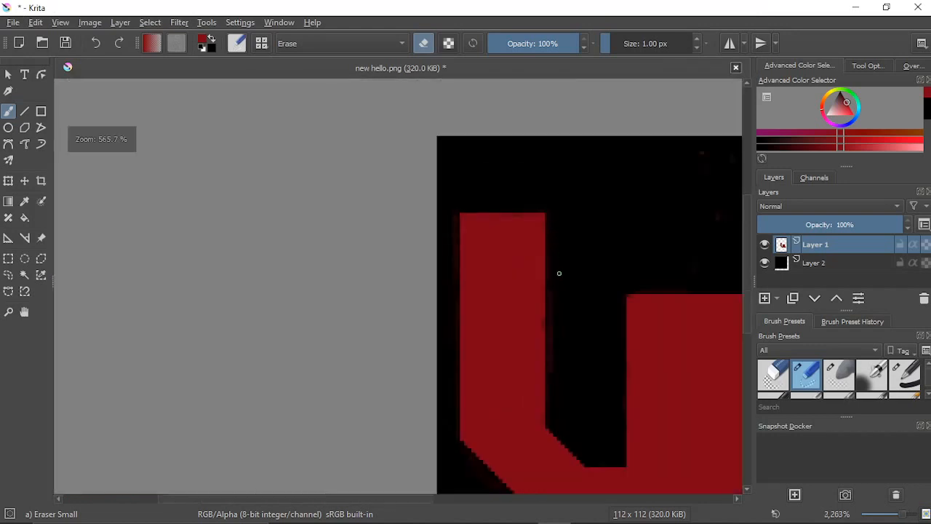
pyautogui.scroll(5, 579, 347)
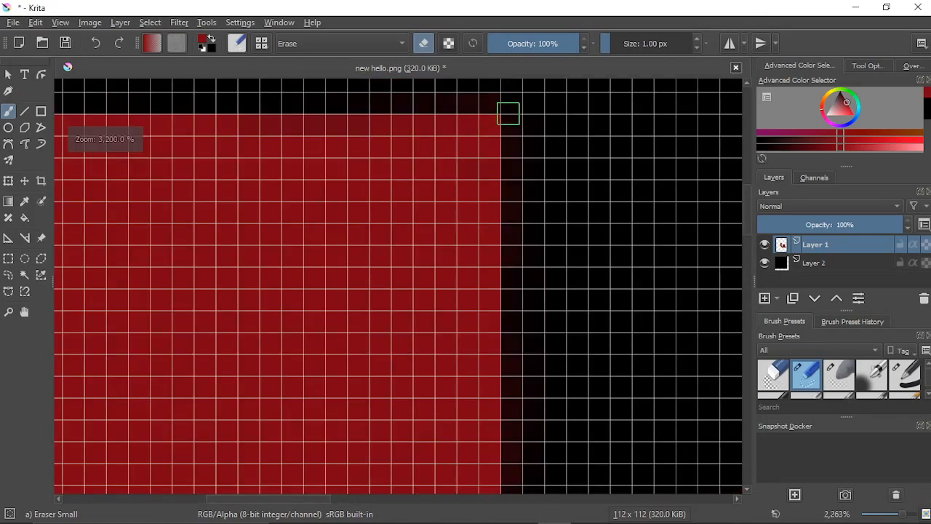
pyautogui.moveTo(493, 121)
pyautogui.mouseDown()
pyautogui.moveTo(490, 234)
pyautogui.moveTo(494, 122)
pyautogui.moveTo(488, 222)
pyautogui.moveTo(496, 422)
pyautogui.mouseUp()
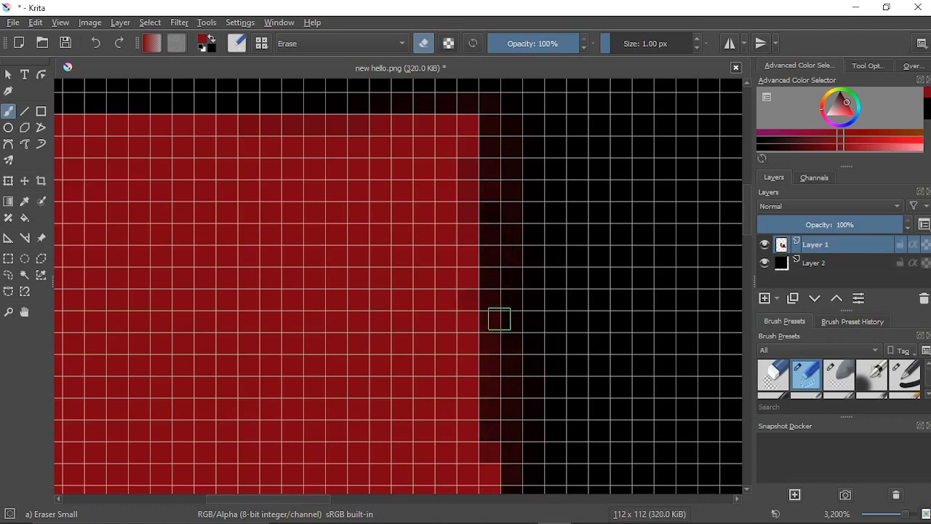
pyautogui.moveTo(561, 400); pyautogui.dragTo(594, 148)
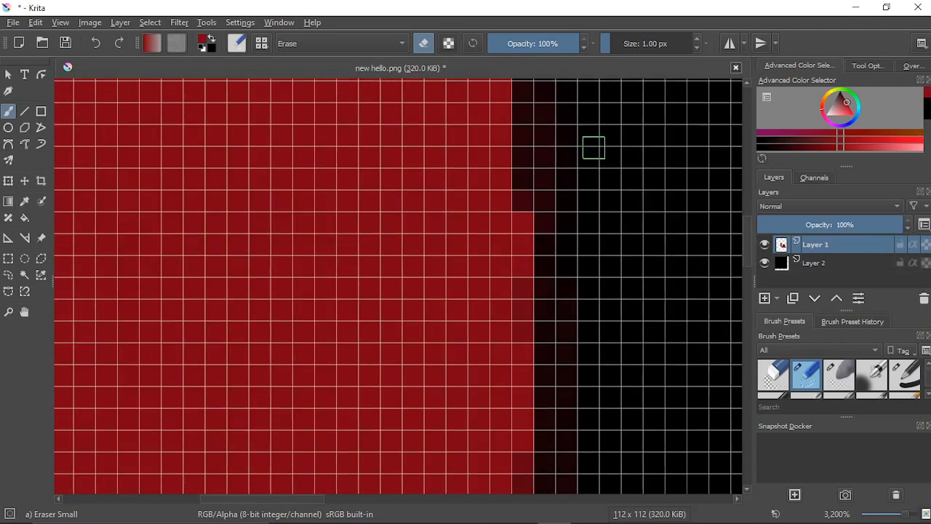
pyautogui.moveTo(522, 203)
pyautogui.mouseDown()
pyautogui.moveTo(523, 356)
pyautogui.moveTo(529, 210)
pyautogui.mouseUp()
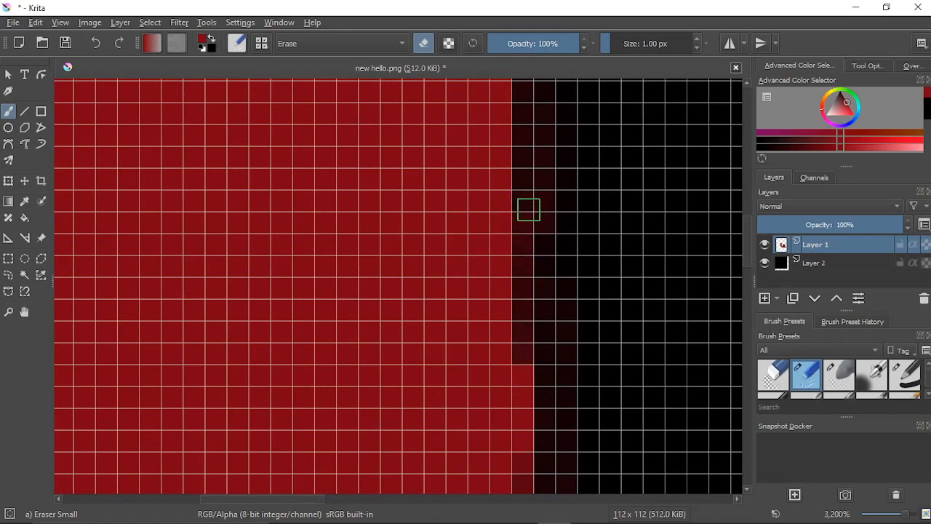
pyautogui.moveTo(521, 376)
pyautogui.mouseDown()
pyautogui.moveTo(573, 358)
pyautogui.moveTo(558, 135)
pyautogui.moveTo(513, 223)
pyautogui.moveTo(511, 325)
pyautogui.moveTo(512, 106)
pyautogui.moveTo(516, 376)
pyautogui.moveTo(519, 286)
pyautogui.moveTo(512, 475)
pyautogui.moveTo(517, 390)
pyautogui.mouseUp()
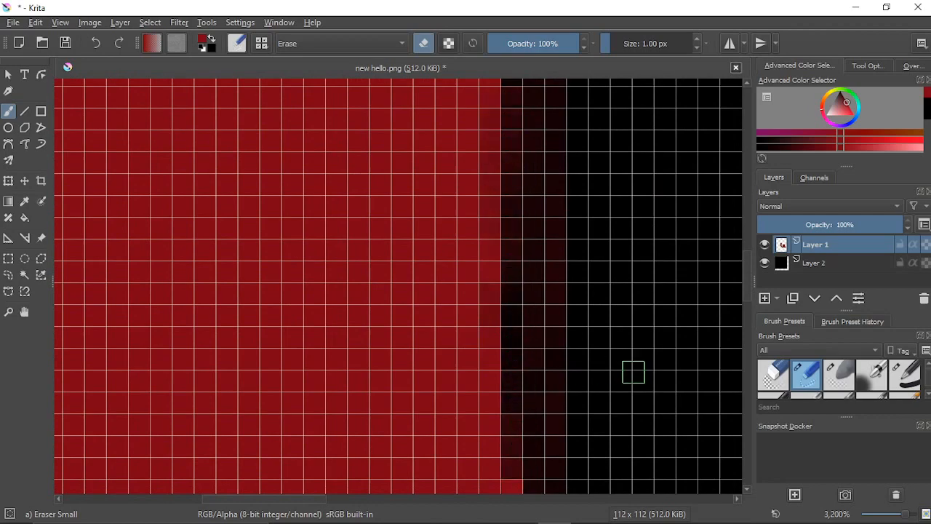
# Step: Erase the rest of that one-pixel column down the arm's inner vertical edge to the start of the diagonal
pyautogui.moveTo(632, 370); pyautogui.dragTo(628, 170)
pyautogui.moveTo(507, 214)
pyautogui.mouseDown()
pyautogui.moveTo(512, 419)
pyautogui.moveTo(515, 285)
pyautogui.mouseUp()
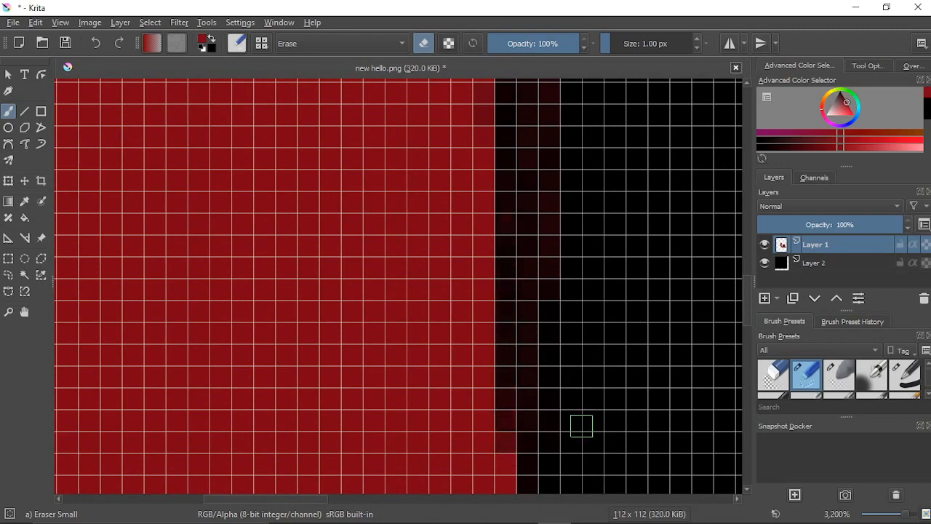
pyautogui.moveTo(580, 426); pyautogui.dragTo(587, 189)
pyautogui.moveTo(512, 194)
pyautogui.mouseDown()
pyautogui.moveTo(514, 336)
pyautogui.moveTo(519, 197)
pyautogui.moveTo(516, 300)
pyautogui.mouseUp()
pyautogui.moveTo(512, 237); pyautogui.dragTo(515, 339)
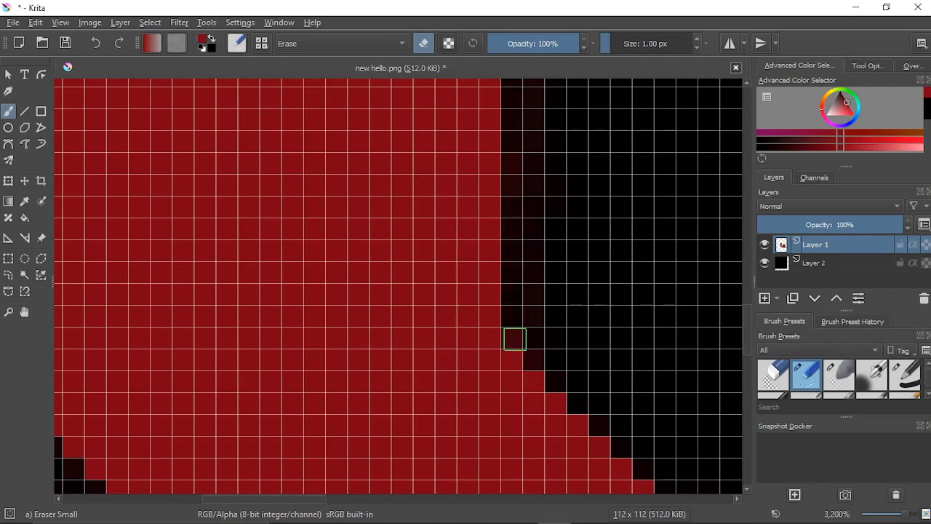
pyautogui.scroll(-5, 520, 305)
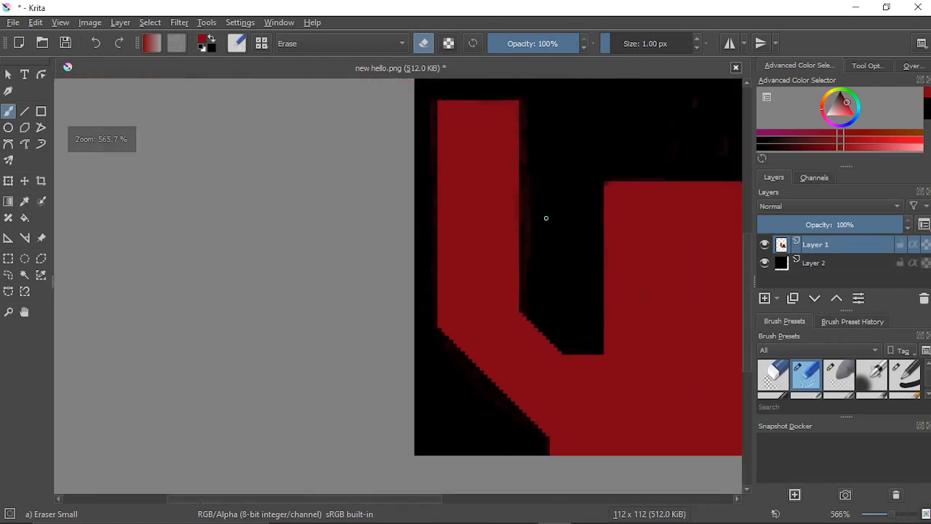
# Step: Erase a one-pixel column of red along the lower end of the arm's outer vertical edge, starting just above the diagonal
pyautogui.scroll(5, 545, 218)
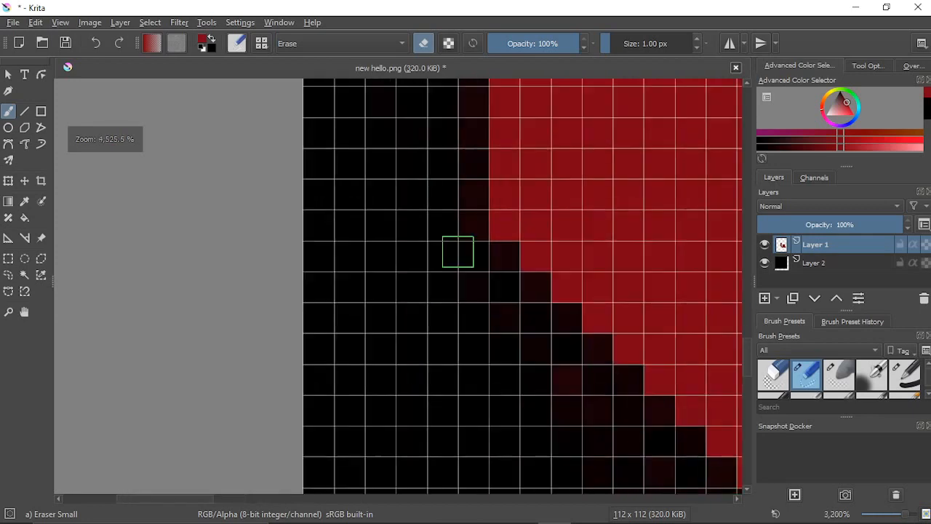
pyautogui.moveTo(458, 257); pyautogui.dragTo(415, 379)
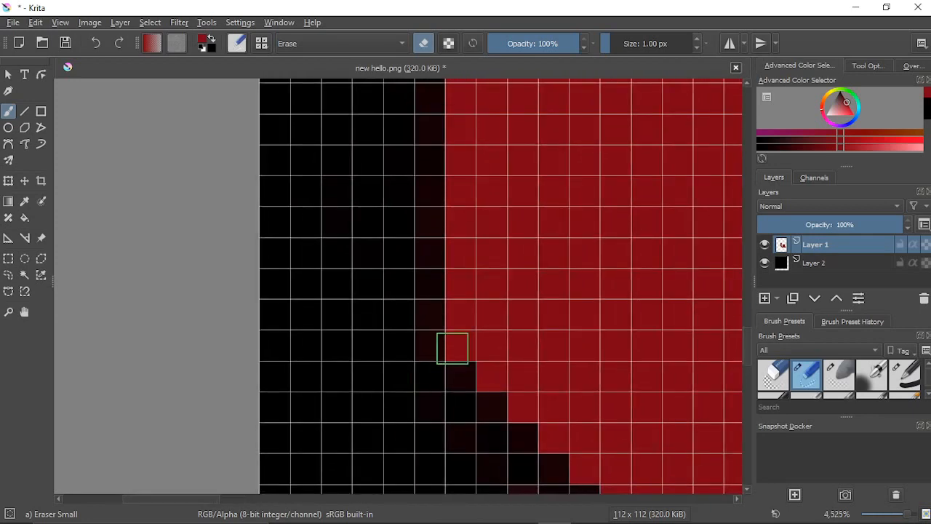
pyautogui.moveTo(458, 281); pyautogui.dragTo(457, 383)
pyautogui.moveTo(458, 226)
pyautogui.mouseDown()
pyautogui.moveTo(460, 393)
pyautogui.moveTo(456, 283)
pyautogui.moveTo(458, 367)
pyautogui.moveTo(469, 236)
pyautogui.moveTo(462, 268)
pyautogui.moveTo(458, 215)
pyautogui.moveTo(461, 296)
pyautogui.moveTo(426, 364)
pyautogui.moveTo(420, 405)
pyautogui.mouseUp()
pyautogui.scroll(-5, 461, 301)
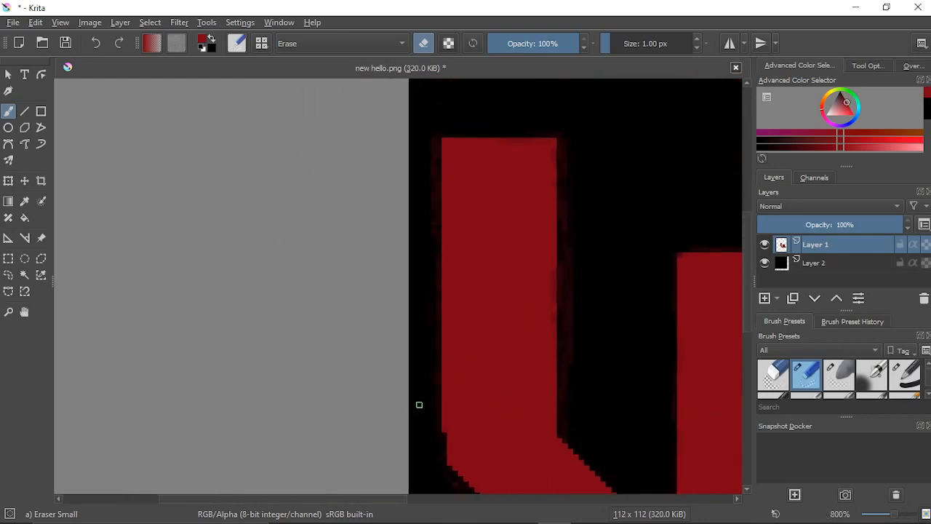
pyautogui.scroll(4, 423, 332)
pyautogui.moveTo(488, 360)
pyautogui.mouseDown()
pyautogui.moveTo(485, 285)
pyautogui.moveTo(484, 372)
pyautogui.mouseUp()
pyautogui.scroll(4, 485, 372)
pyautogui.moveTo(482, 320)
pyautogui.mouseDown()
pyautogui.moveTo(481, 235)
pyautogui.moveTo(484, 349)
pyautogui.moveTo(490, 140)
pyautogui.moveTo(489, 295)
pyautogui.mouseUp()
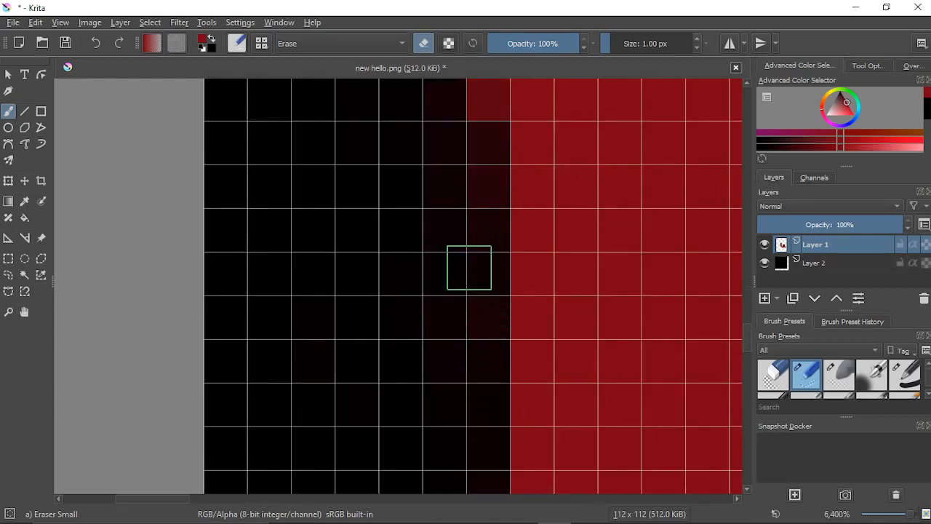
# Step: Continue erasing the one-pixel column of red up the lower-middle stretch of the arm's outer vertical edge
pyautogui.moveTo(433, 238)
pyautogui.mouseDown()
pyautogui.moveTo(401, 458)
pyautogui.moveTo(410, 486)
pyautogui.mouseUp()
pyautogui.moveTo(465, 334)
pyautogui.mouseDown()
pyautogui.moveTo(466, 104)
pyautogui.moveTo(477, 211)
pyautogui.moveTo(473, 373)
pyautogui.moveTo(463, 102)
pyautogui.moveTo(472, 270)
pyautogui.moveTo(462, 384)
pyautogui.mouseUp()
pyautogui.moveTo(362, 231)
pyautogui.mouseDown()
pyautogui.moveTo(353, 410)
pyautogui.moveTo(377, 433)
pyautogui.mouseUp()
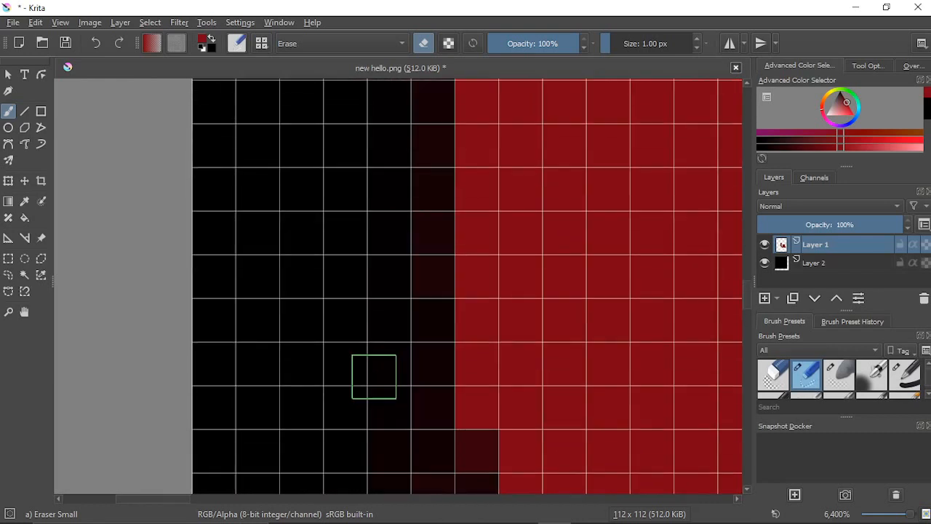
pyautogui.moveTo(467, 379)
pyautogui.mouseDown()
pyautogui.moveTo(469, 349)
pyautogui.moveTo(470, 455)
pyautogui.moveTo(474, 234)
pyautogui.moveTo(482, 310)
pyautogui.moveTo(467, 468)
pyautogui.moveTo(481, 363)
pyautogui.moveTo(467, 238)
pyautogui.moveTo(464, 464)
pyautogui.moveTo(470, 179)
pyautogui.mouseUp()
pyautogui.moveTo(391, 164); pyautogui.dragTo(389, 434)
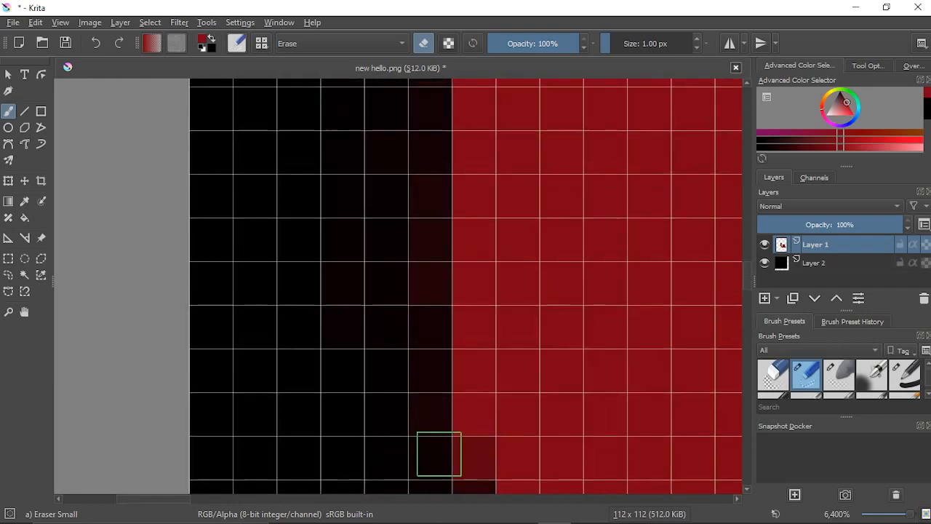
# Step: Extend the one-pixel erased column through the upper-middle stretch of the arm's outer vertical edge
pyautogui.moveTo(436, 453)
pyautogui.mouseDown()
pyautogui.moveTo(461, 328)
pyautogui.moveTo(465, 400)
pyautogui.moveTo(473, 229)
pyautogui.moveTo(466, 473)
pyautogui.moveTo(476, 348)
pyautogui.moveTo(465, 430)
pyautogui.moveTo(461, 358)
pyautogui.moveTo(461, 374)
pyautogui.mouseUp()
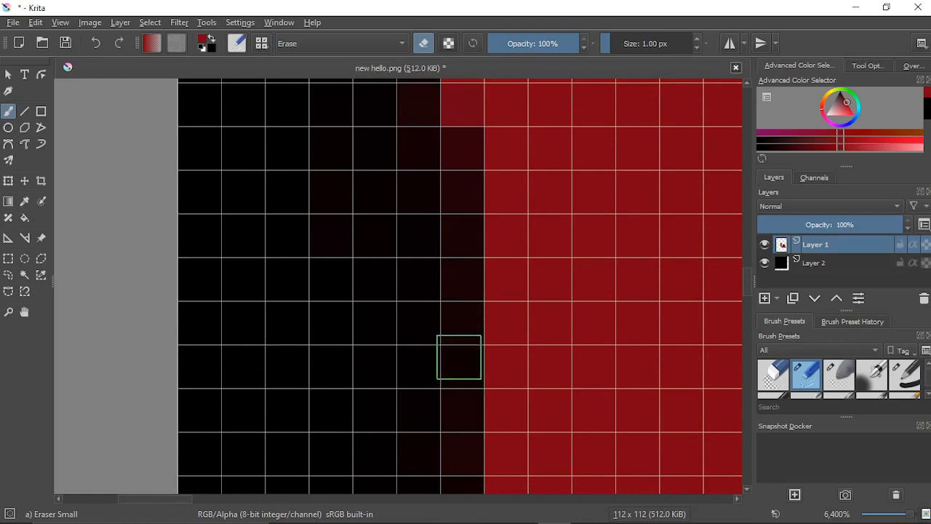
pyautogui.moveTo(430, 231); pyautogui.dragTo(425, 438)
pyautogui.moveTo(453, 372)
pyautogui.mouseDown()
pyautogui.moveTo(444, 250)
pyautogui.moveTo(450, 200)
pyautogui.moveTo(451, 339)
pyautogui.moveTo(461, 148)
pyautogui.moveTo(465, 188)
pyautogui.moveTo(439, 322)
pyautogui.moveTo(447, 372)
pyautogui.moveTo(459, 284)
pyautogui.moveTo(450, 202)
pyautogui.moveTo(451, 381)
pyautogui.moveTo(455, 89)
pyautogui.moveTo(441, 259)
pyautogui.moveTo(473, 79)
pyautogui.mouseUp()
pyautogui.moveTo(407, 109); pyautogui.dragTo(393, 434)
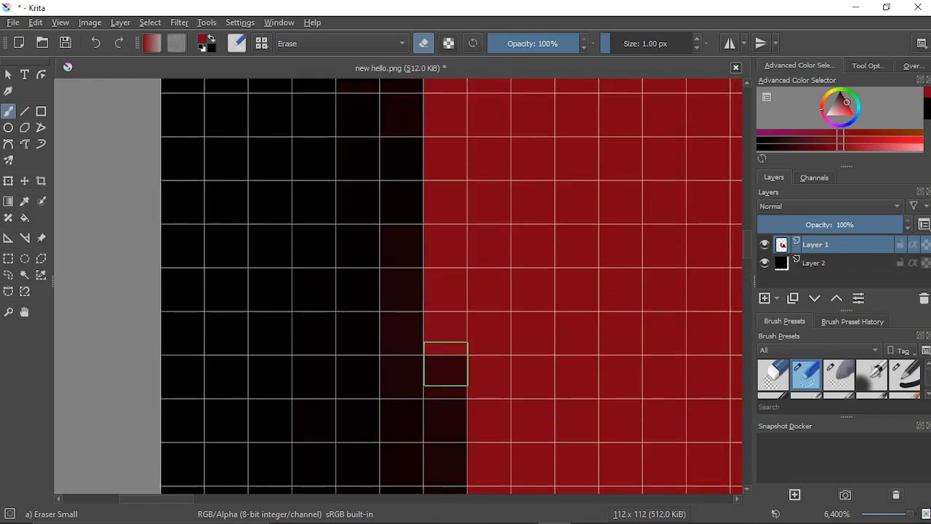
# Step: Erase the remaining one-pixel column along the arm's outer vertical edge, up to its top corner
pyautogui.moveTo(444, 365)
pyautogui.mouseDown()
pyautogui.moveTo(437, 260)
pyautogui.moveTo(431, 403)
pyautogui.moveTo(445, 192)
pyautogui.moveTo(431, 432)
pyautogui.moveTo(460, 304)
pyautogui.moveTo(444, 104)
pyautogui.moveTo(429, 433)
pyautogui.moveTo(446, 300)
pyautogui.moveTo(438, 128)
pyautogui.moveTo(449, 304)
pyautogui.moveTo(436, 483)
pyautogui.moveTo(441, 171)
pyautogui.moveTo(432, 415)
pyautogui.moveTo(445, 352)
pyautogui.moveTo(439, 102)
pyautogui.moveTo(440, 464)
pyautogui.moveTo(453, 299)
pyautogui.moveTo(447, 112)
pyautogui.moveTo(439, 465)
pyautogui.moveTo(382, 186)
pyautogui.mouseUp()
pyautogui.moveTo(382, 187); pyautogui.dragTo(369, 407)
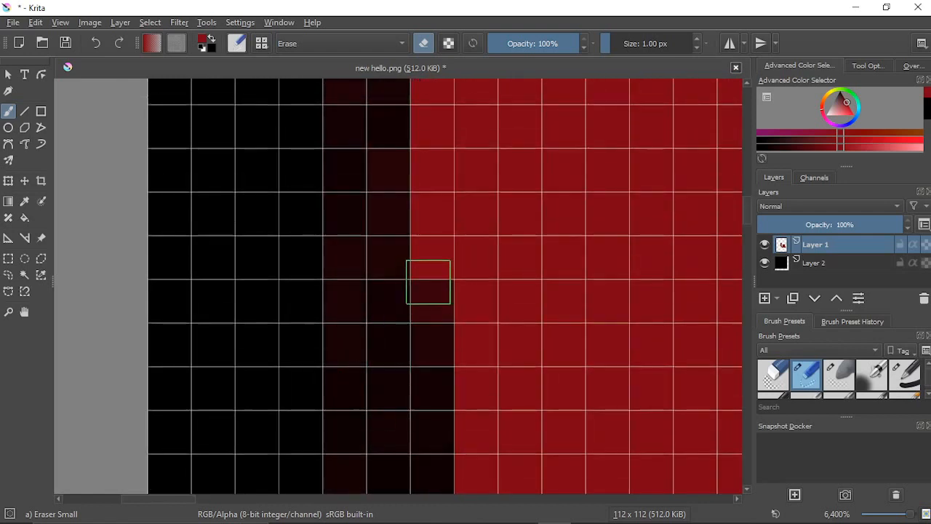
pyautogui.moveTo(427, 282)
pyautogui.mouseDown()
pyautogui.moveTo(417, 141)
pyautogui.moveTo(409, 370)
pyautogui.moveTo(427, 218)
pyautogui.moveTo(425, 126)
pyautogui.moveTo(426, 323)
pyautogui.moveTo(424, 342)
pyautogui.moveTo(432, 126)
pyautogui.moveTo(421, 383)
pyautogui.moveTo(443, 174)
pyautogui.moveTo(424, 352)
pyautogui.moveTo(377, 238)
pyautogui.mouseUp()
pyautogui.moveTo(369, 201); pyautogui.dragTo(389, 363)
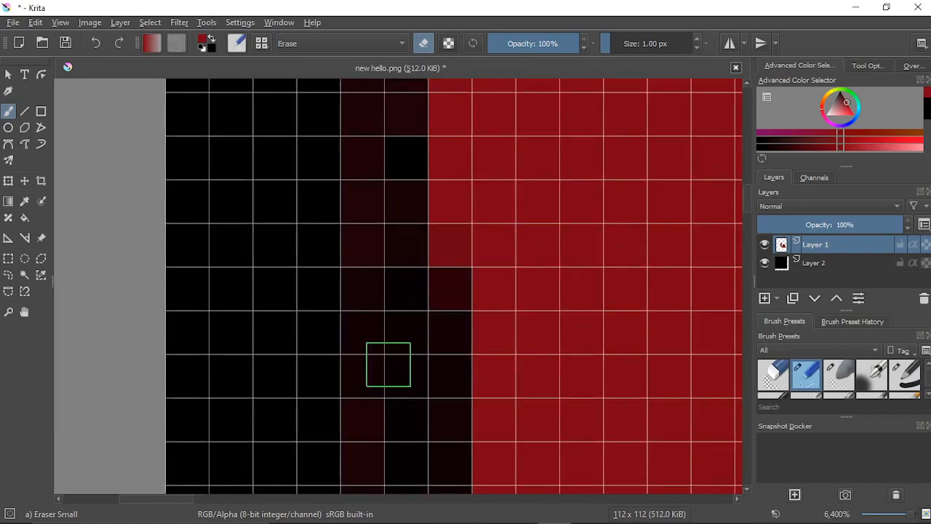
pyautogui.moveTo(391, 189); pyautogui.dragTo(373, 238)
pyautogui.moveTo(416, 315)
pyautogui.mouseDown()
pyautogui.moveTo(419, 214)
pyautogui.moveTo(421, 354)
pyautogui.moveTo(424, 151)
pyautogui.moveTo(419, 327)
pyautogui.moveTo(410, 231)
pyautogui.moveTo(348, 213)
pyautogui.moveTo(370, 205)
pyautogui.moveTo(409, 212)
pyautogui.moveTo(417, 318)
pyautogui.moveTo(430, 136)
pyautogui.moveTo(416, 358)
pyautogui.moveTo(442, 163)
pyautogui.moveTo(426, 94)
pyautogui.moveTo(401, 457)
pyautogui.moveTo(402, 307)
pyautogui.moveTo(399, 440)
pyautogui.moveTo(397, 307)
pyautogui.moveTo(381, 456)
pyautogui.moveTo(324, 383)
pyautogui.mouseUp()
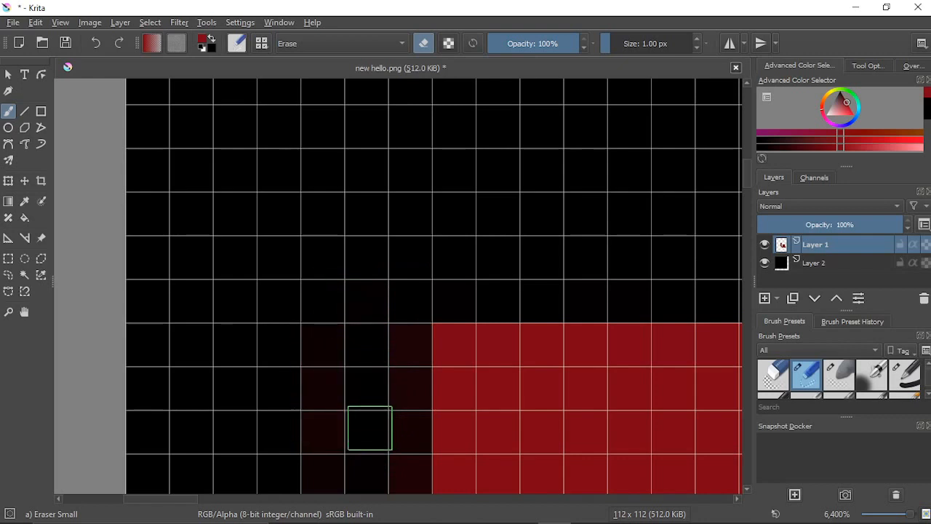
pyautogui.scroll(-5, 390, 349)
# Step: Examine the arm's straightened vertical edges and the whole red shape for leftover or uneven pixels
pyautogui.moveTo(544, 387); pyautogui.dragTo(515, 191)
pyautogui.scroll(2, 497, 279)
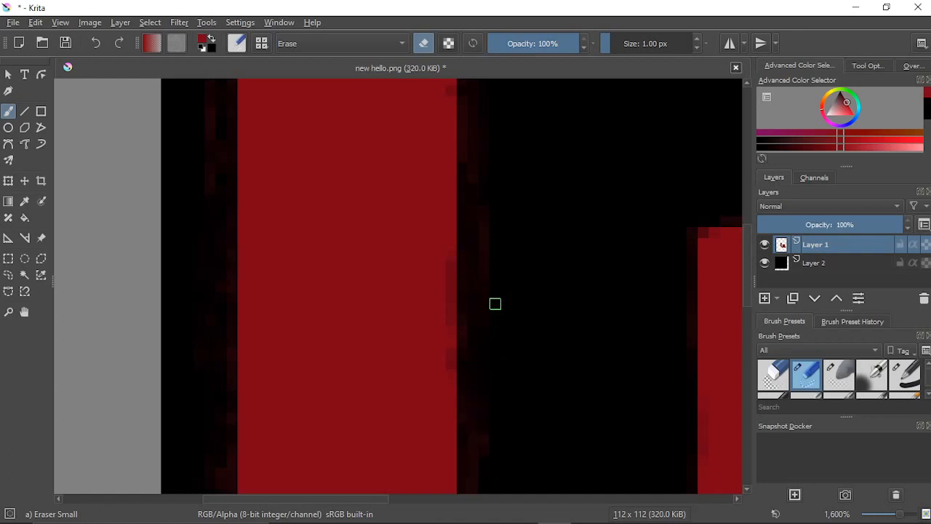
pyautogui.moveTo(488, 161); pyautogui.dragTo(493, 348)
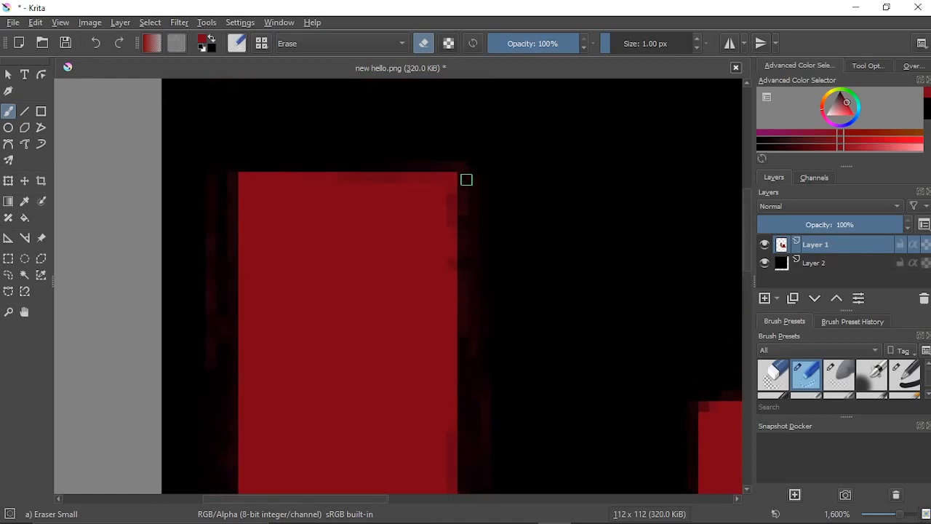
pyautogui.scroll(1, 517, 347)
pyautogui.scroll(-2, 505, 287)
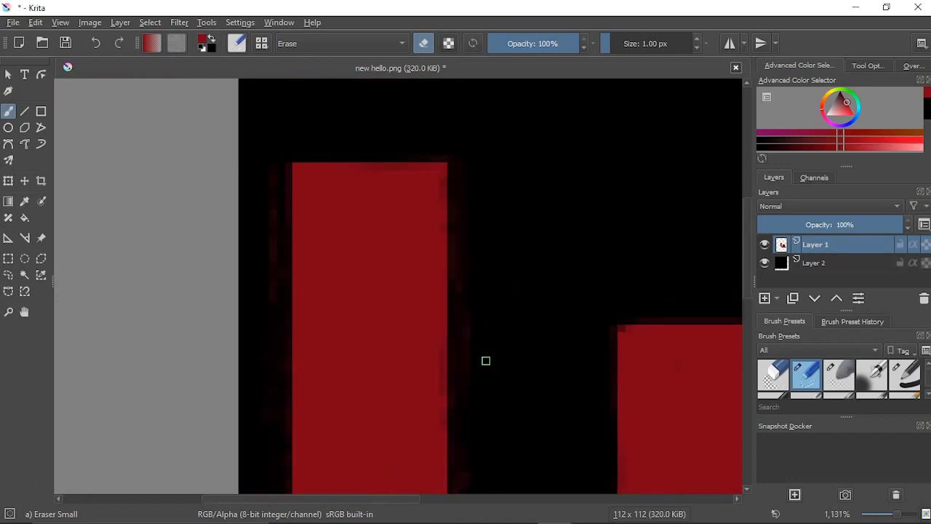
pyautogui.scroll(-3, 490, 374)
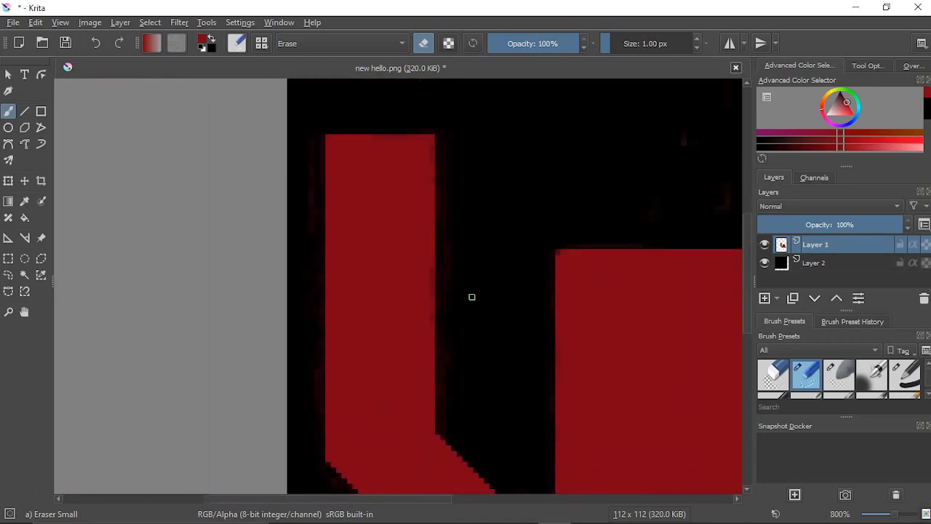
pyautogui.scroll(3, 478, 349)
pyautogui.moveTo(461, 280); pyautogui.dragTo(507, 346)
pyautogui.scroll(1, 507, 350)
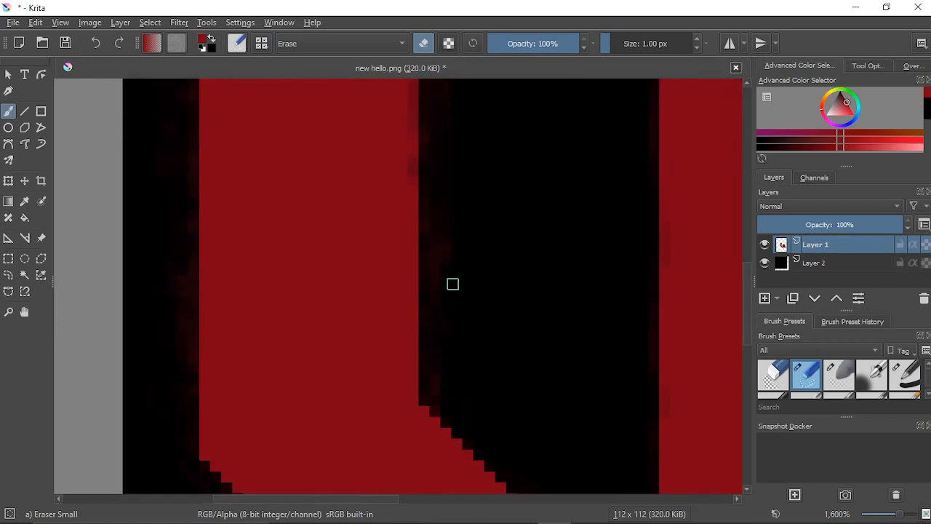
pyautogui.scroll(-3, 478, 294)
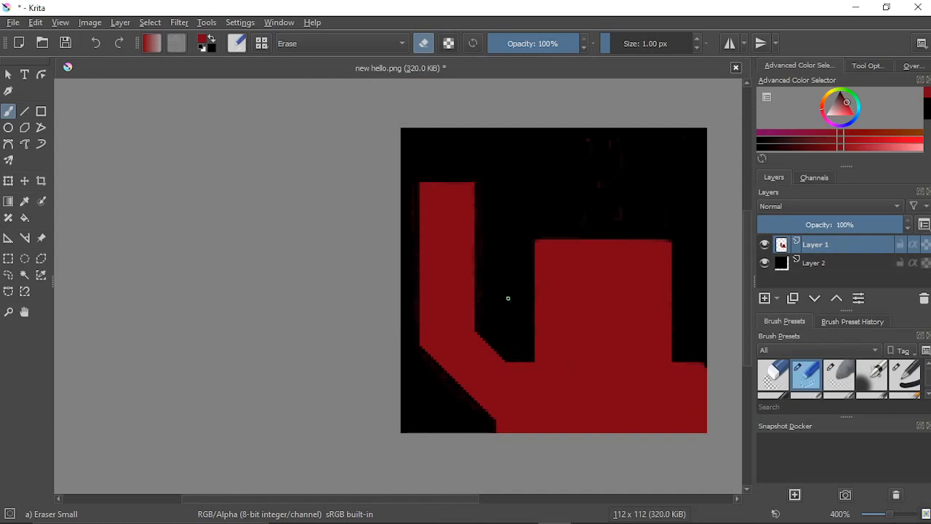
# Step: Round off both top corners of the central red block by erasing their corner pixels in small steps
pyautogui.scroll(4, 507, 297)
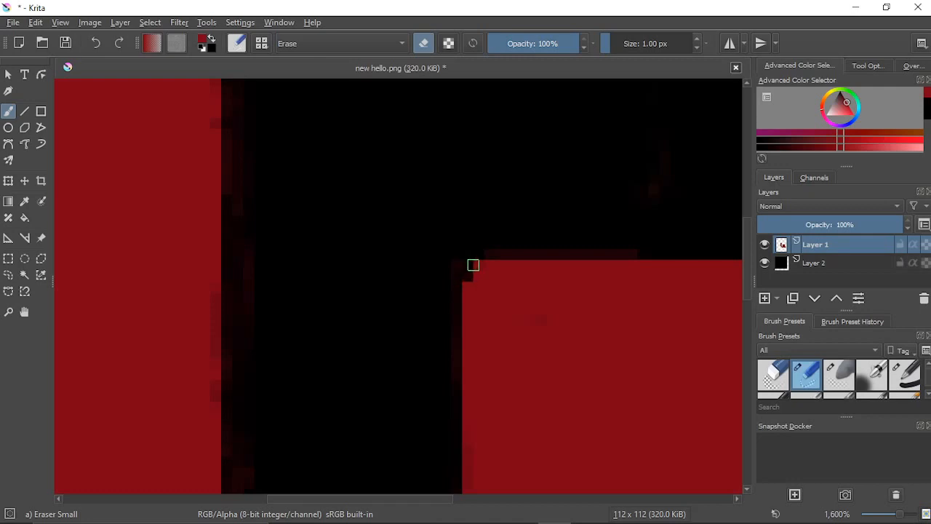
pyautogui.scroll(-5, 477, 266)
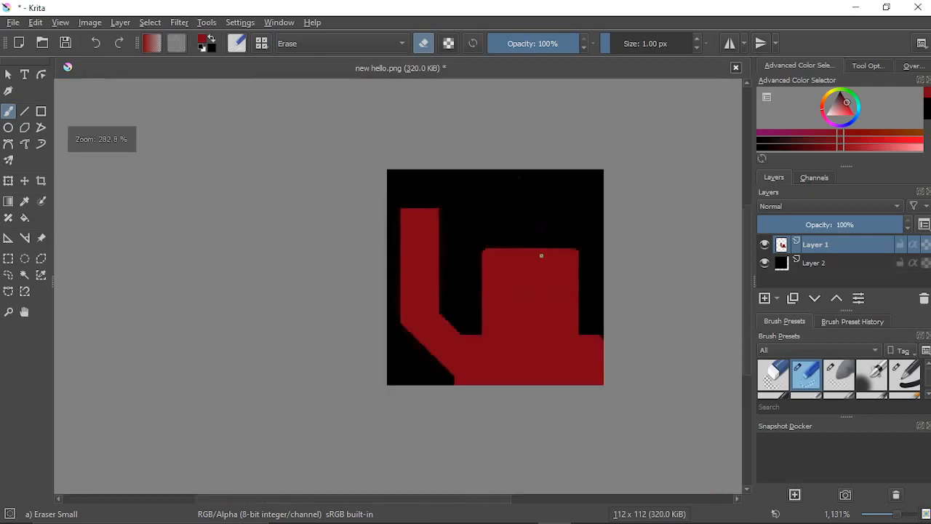
pyautogui.scroll(6, 523, 327)
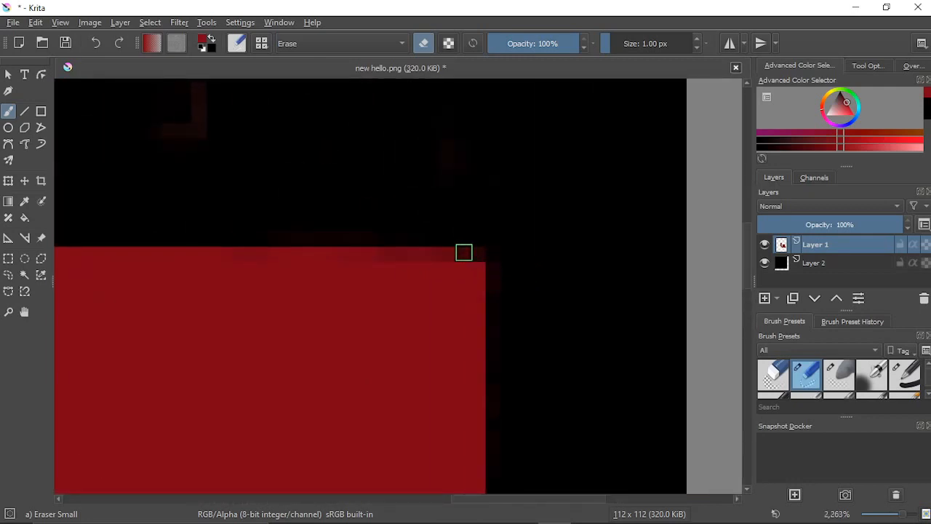
pyautogui.moveTo(464, 252); pyautogui.dragTo(484, 272)
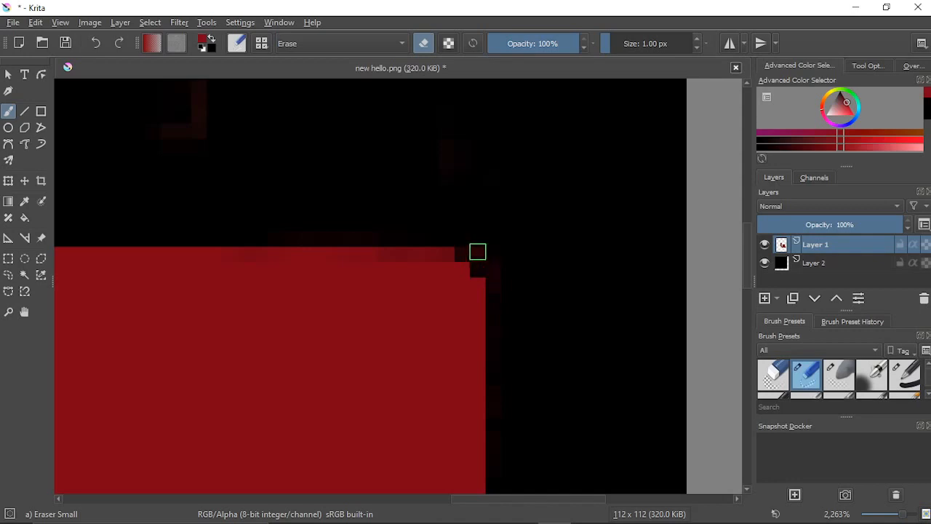
pyautogui.scroll(-5, 506, 302)
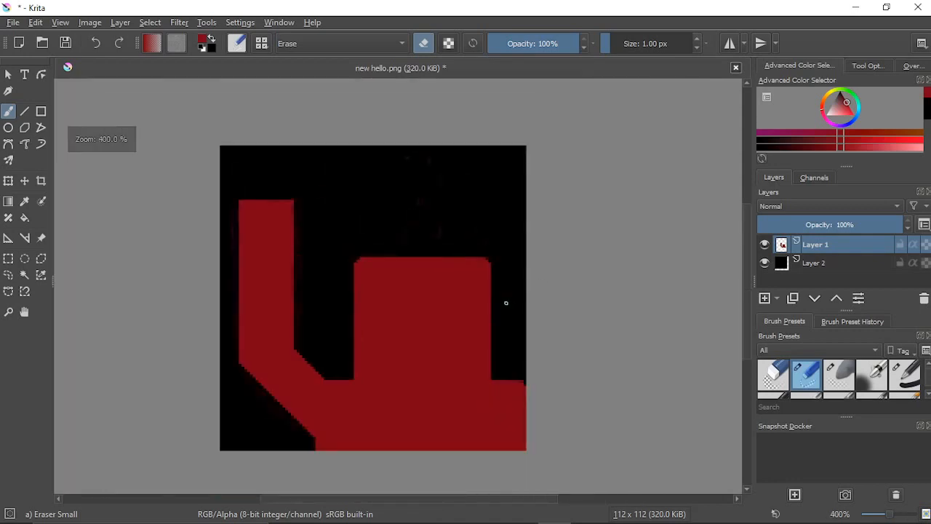
# Step: Round off the red shoulder's corner at the canvas's right edge by erasing its corner pixels in steps
pyautogui.moveTo(506, 302); pyautogui.dragTo(558, 275)
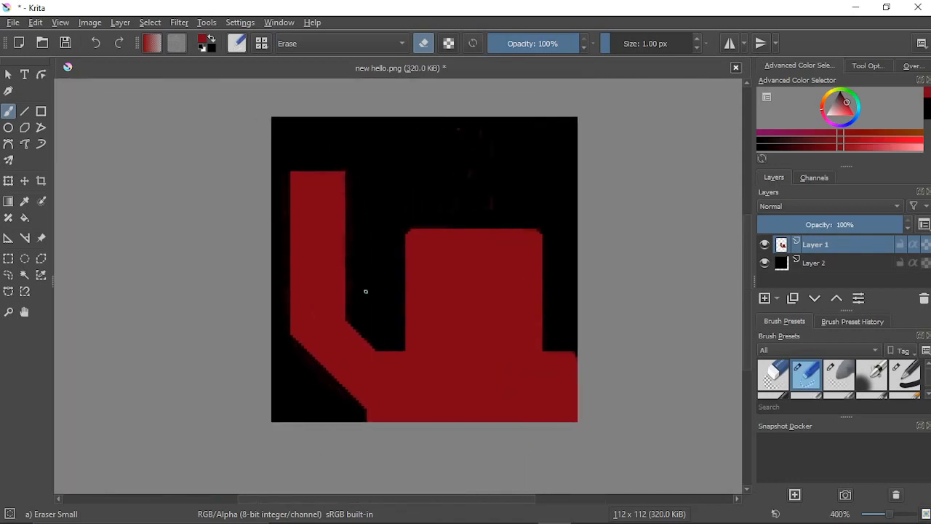
pyautogui.scroll(5, 589, 385)
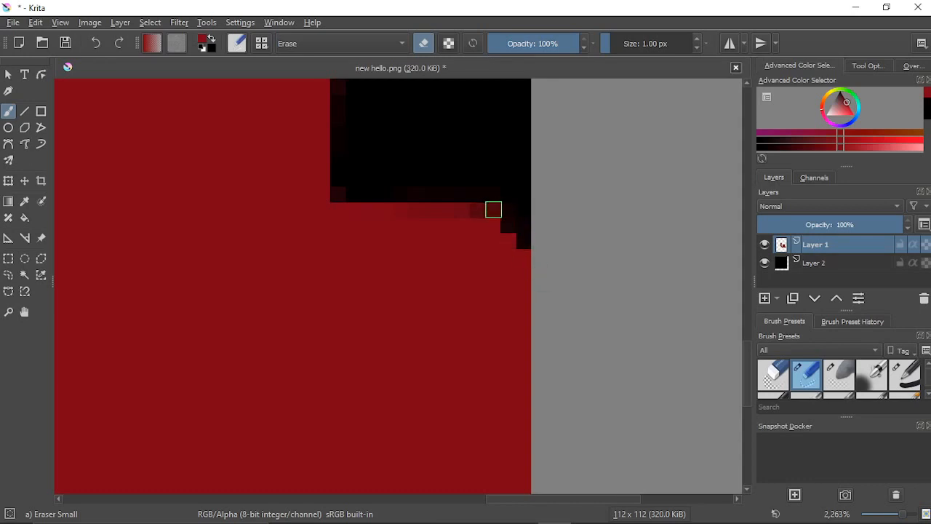
pyautogui.scroll(-5, 500, 203)
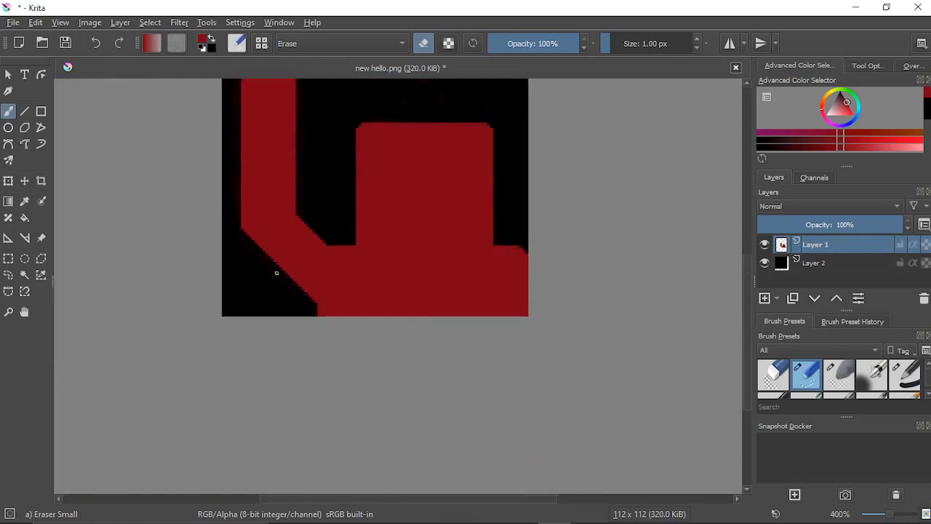
pyautogui.scroll(3, 276, 273)
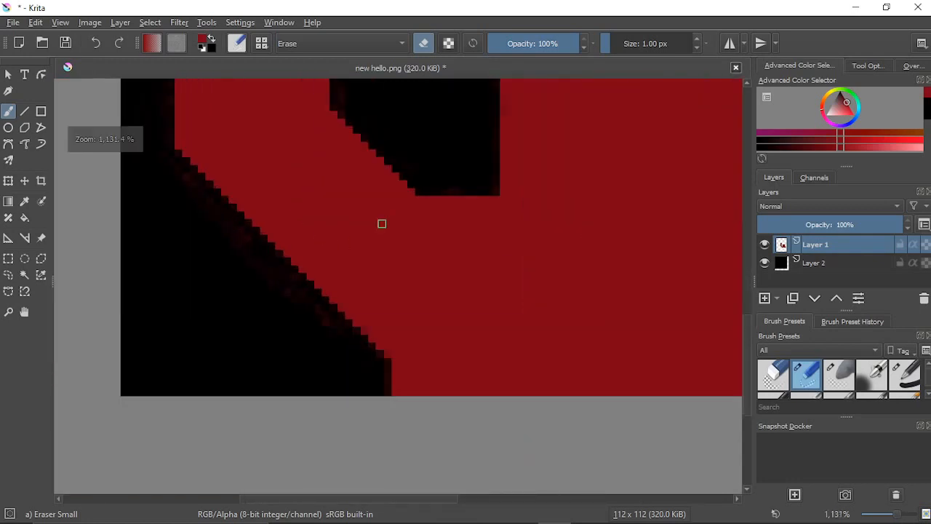
# Step: Erase a one-pixel row from the horizontal red edges on both sides of the central block, in the inner gap and on the shoulder
pyautogui.scroll(2, 380, 222)
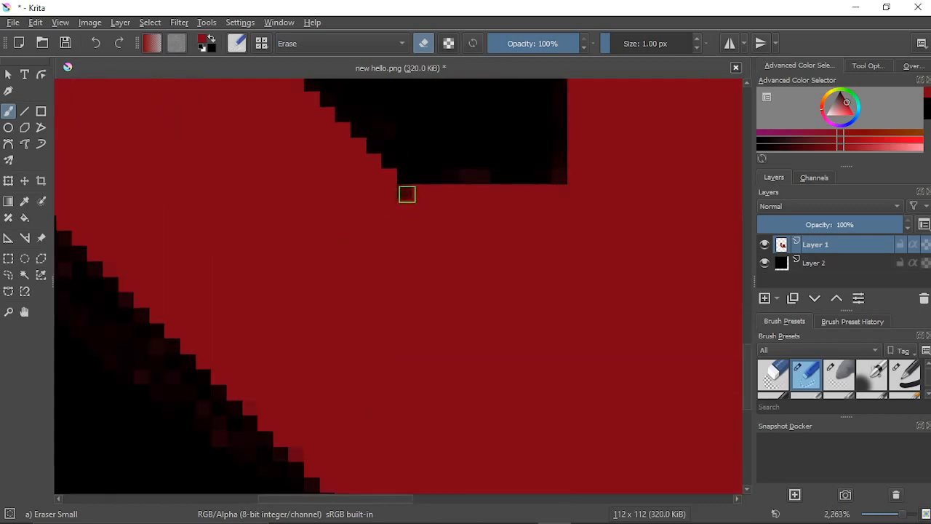
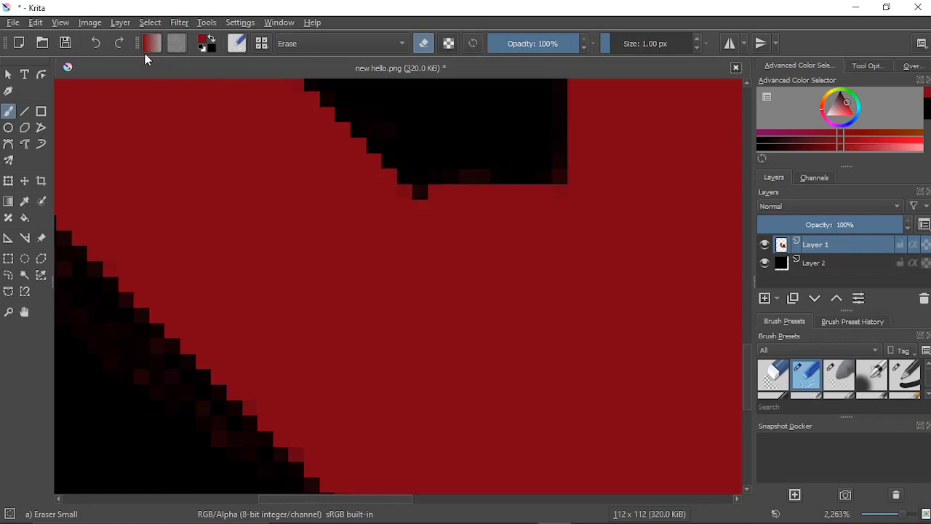
pyautogui.moveTo(431, 188); pyautogui.dragTo(551, 192)
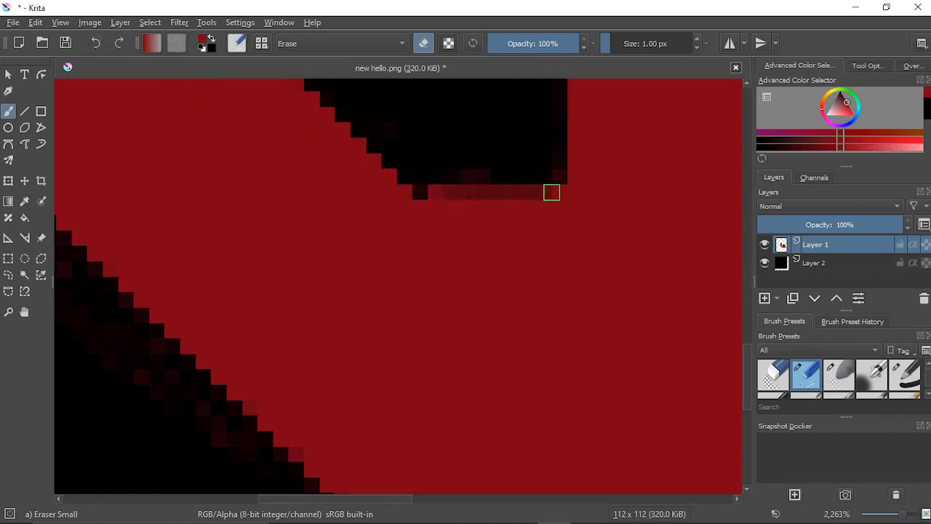
pyautogui.hotkey('ctrl', 'z')
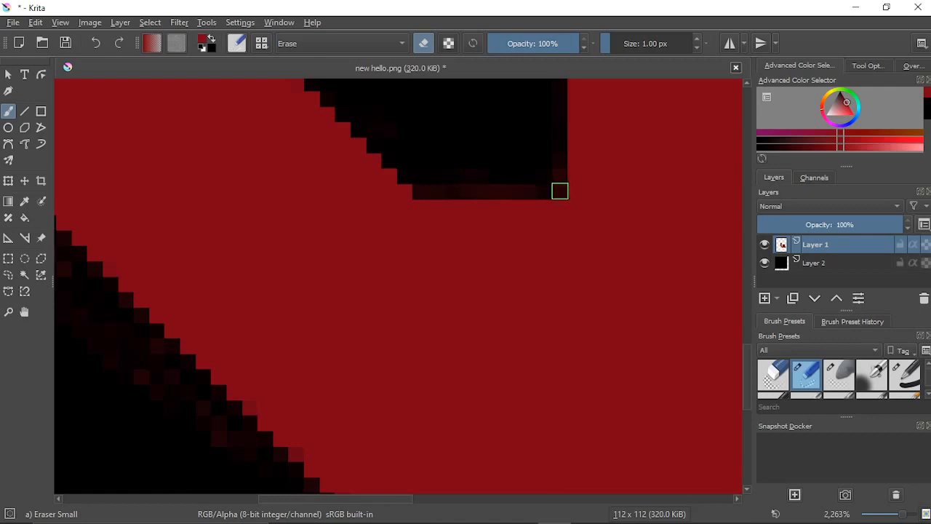
pyautogui.scroll(-5, 495, 160)
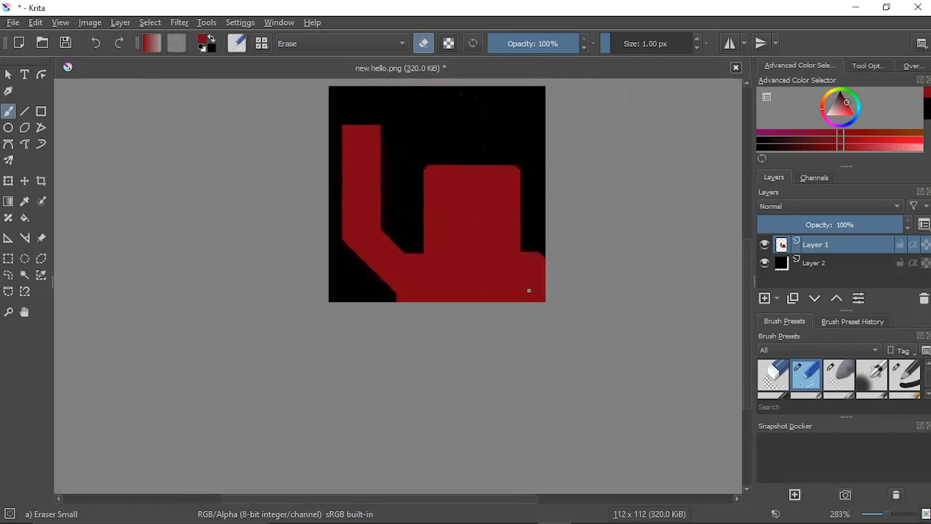
pyautogui.scroll(4, 374, 235)
pyautogui.moveTo(343, 208); pyautogui.dragTo(397, 274)
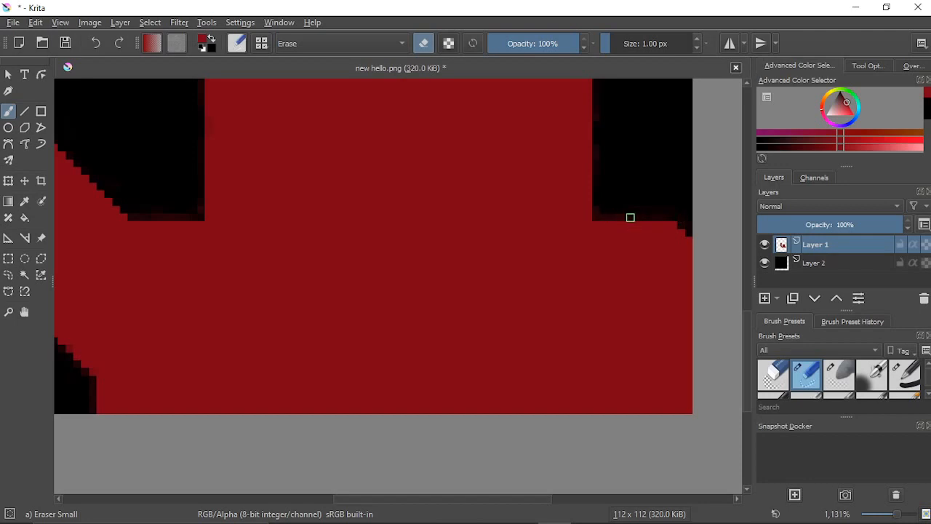
# Step: Examine the whole red shape for uneven edges, ending at the top of the raised arm
pyautogui.scroll(-5, 630, 217)
pyautogui.scroll(3, 631, 211)
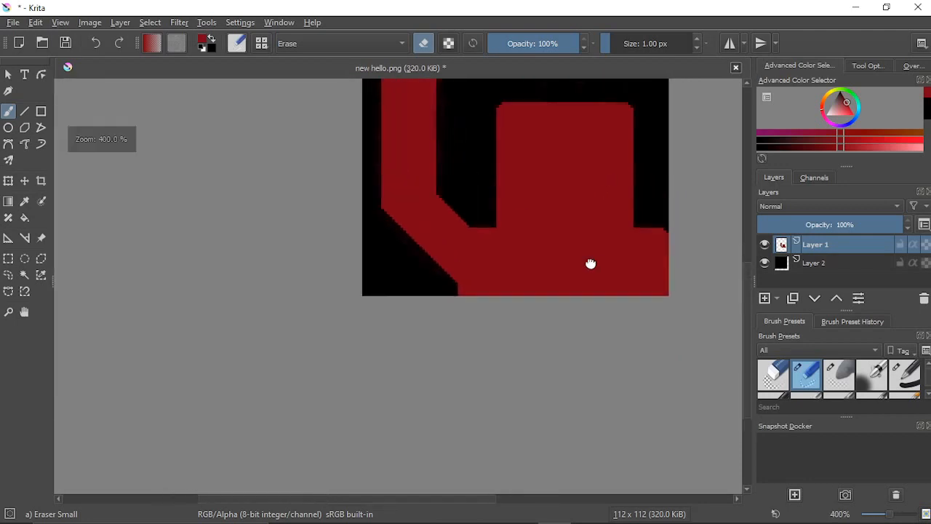
pyautogui.scroll(-4, 542, 299)
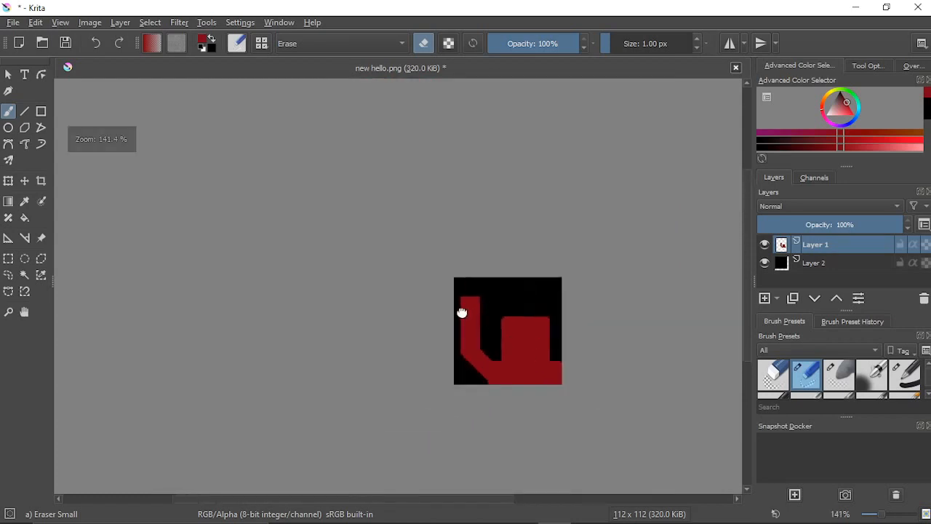
pyautogui.moveTo(461, 312); pyautogui.dragTo(395, 301)
pyautogui.scroll(5, 452, 345)
pyautogui.scroll(-2, 493, 280)
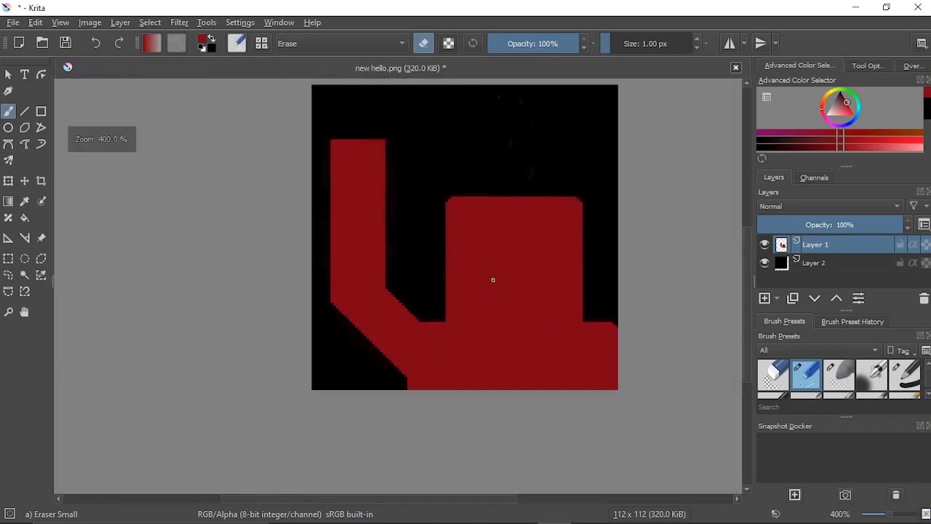
pyautogui.scroll(2, 397, 227)
pyautogui.moveTo(395, 141); pyautogui.dragTo(453, 239)
# Step: Try to paint a grey edge at the arm's top outer corner with the Basic-1 brush, then undo it
pyautogui.rightClick(453, 239)
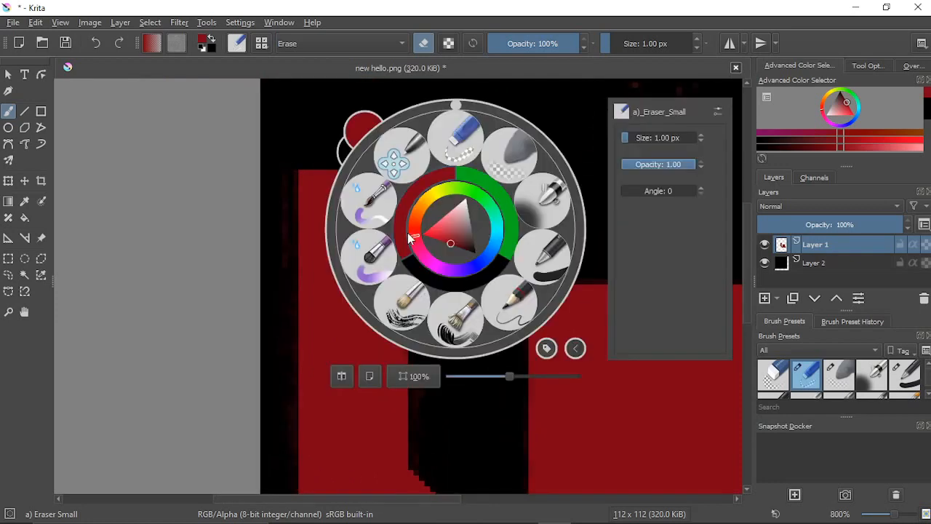
pyautogui.click(545, 269)
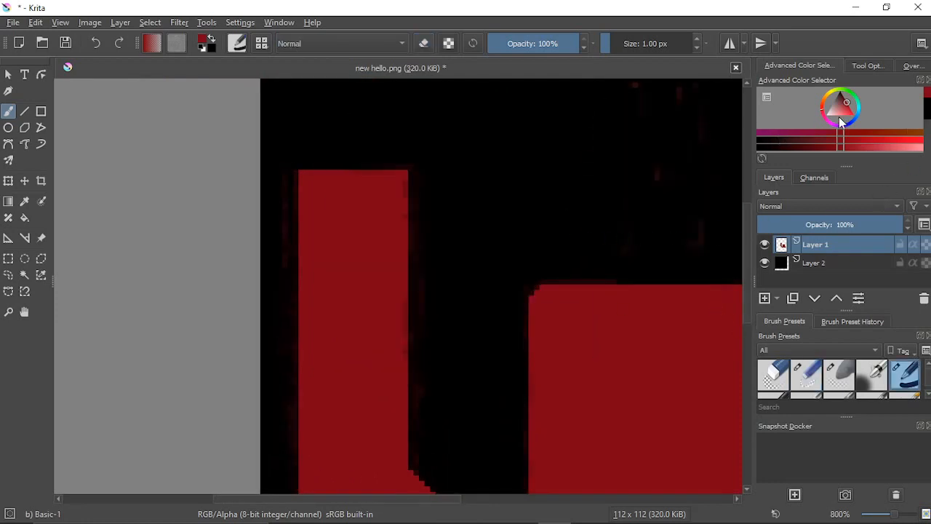
pyautogui.moveTo(840, 107); pyautogui.dragTo(833, 101)
pyautogui.scroll(3, 305, 179)
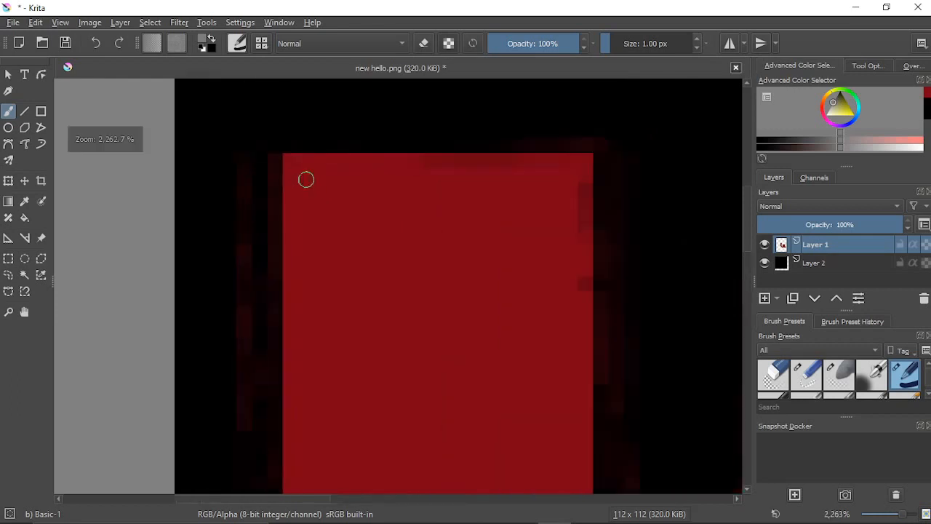
pyautogui.moveTo(291, 159); pyautogui.dragTo(321, 161)
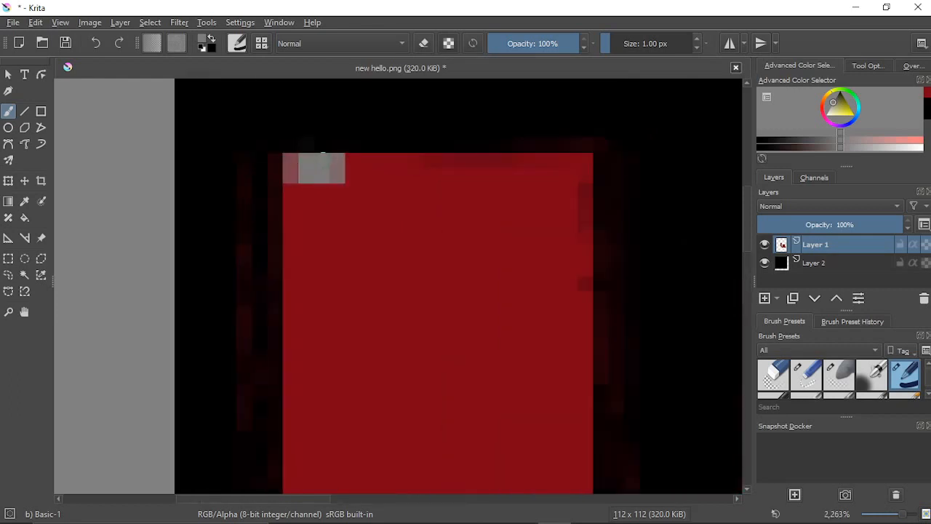
pyautogui.rightClick(407, 198)
pyautogui.rightClick(407, 195)
pyautogui.click(102, 48)
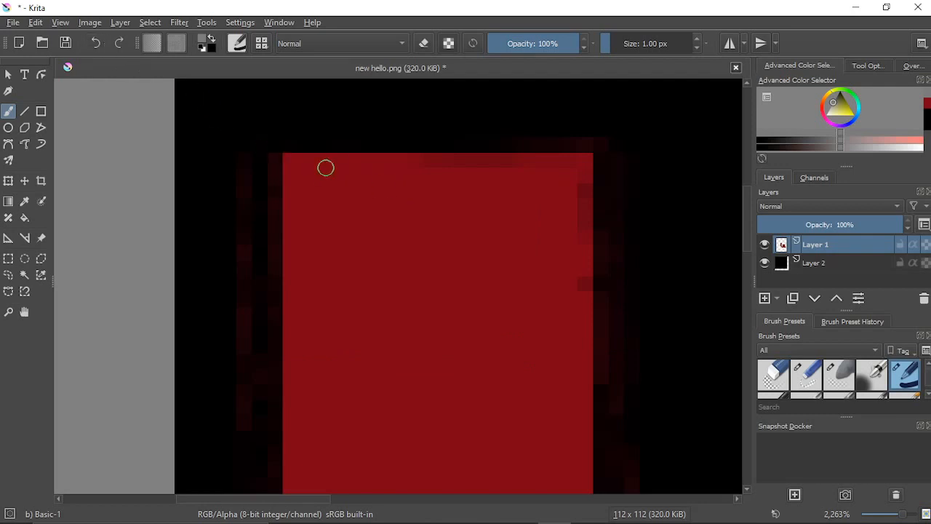
# Step: Paint a one-pixel grey row across the arm's entire top edge with the Pencil-2 brush
pyautogui.scroll(2, 324, 166)
pyautogui.rightClick(317, 220)
pyautogui.click(378, 307)
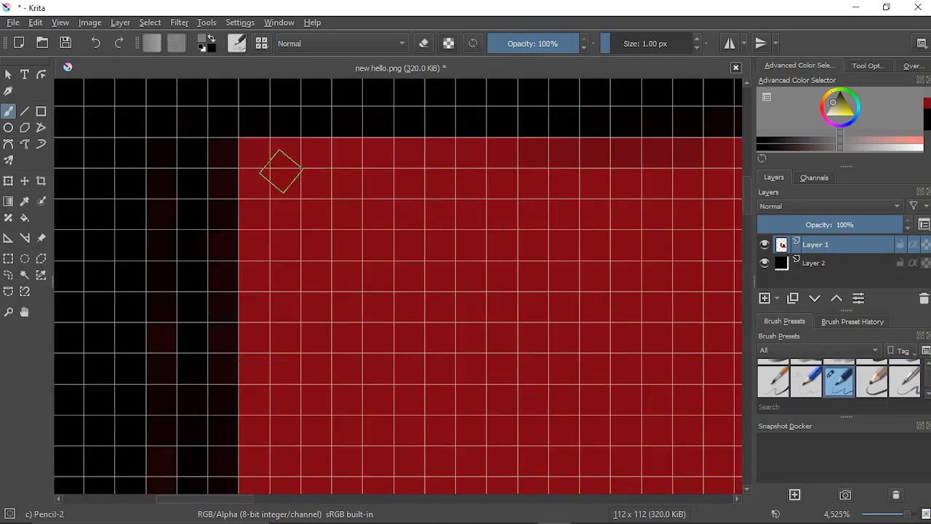
pyautogui.moveTo(280, 153); pyautogui.dragTo(322, 156)
pyautogui.moveTo(253, 153)
pyautogui.mouseDown()
pyautogui.moveTo(577, 157)
pyautogui.moveTo(334, 152)
pyautogui.mouseUp()
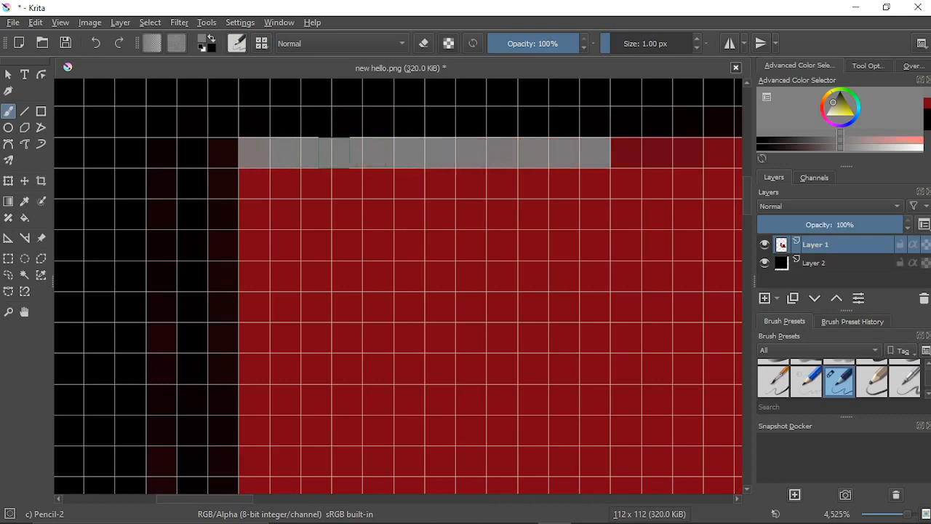
pyautogui.moveTo(609, 155)
pyautogui.mouseDown()
pyautogui.moveTo(466, 167)
pyautogui.moveTo(249, 165)
pyautogui.moveTo(485, 161)
pyautogui.moveTo(217, 158)
pyautogui.moveTo(434, 159)
pyautogui.mouseUp()
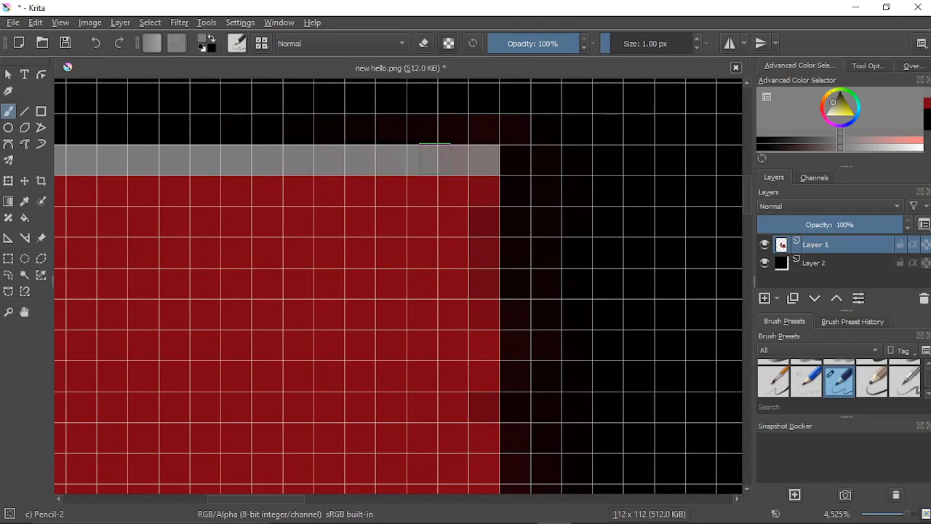
pyautogui.moveTo(195, 144); pyautogui.dragTo(543, 151)
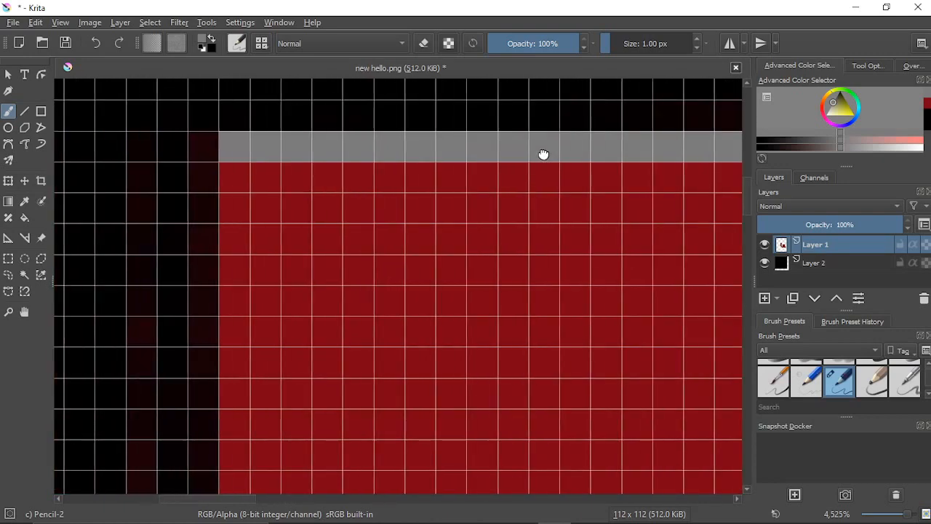
# Step: Paint a one-pixel grey line from the arm's top corner partway down its inner vertical edge
pyautogui.scroll(-10, 545, 155)
pyautogui.scroll(8, 606, 214)
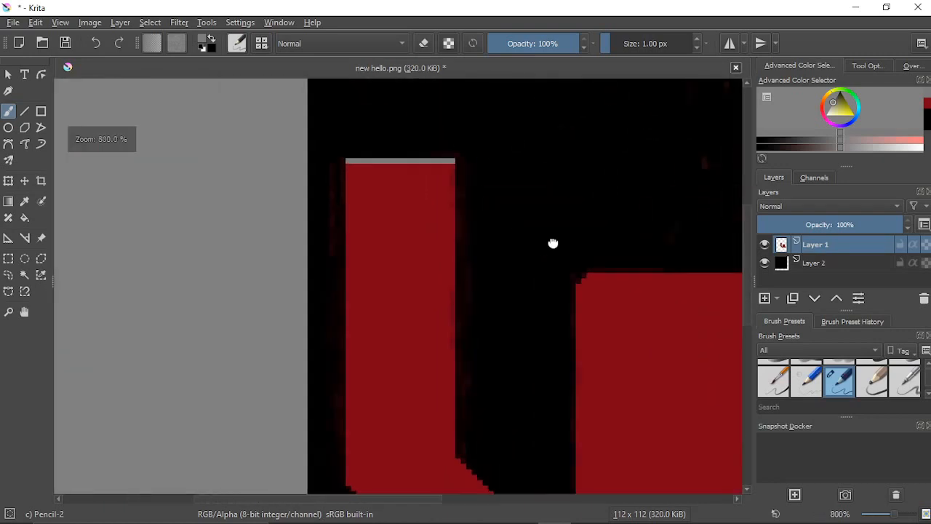
pyautogui.moveTo(507, 222); pyautogui.dragTo(624, 276)
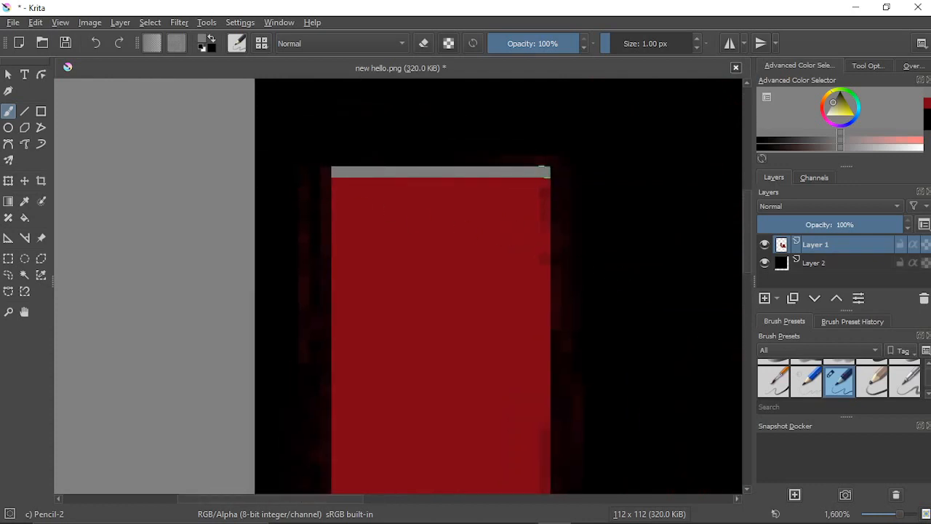
pyautogui.moveTo(543, 171); pyautogui.dragTo(542, 338)
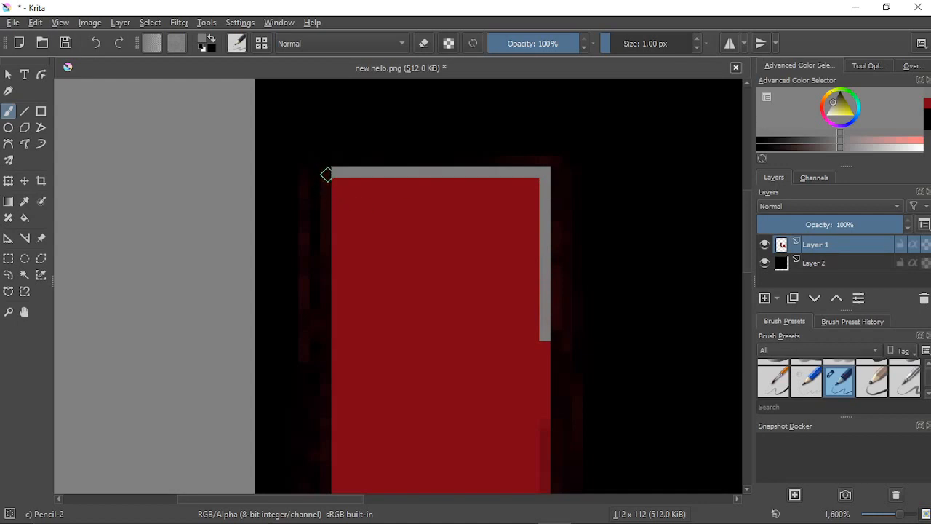
# Step: Paint a solid one-pixel grey line down the arm's outer vertical edge, ending level with the inner edge's grey line
pyautogui.moveTo(333, 208); pyautogui.dragTo(339, 297)
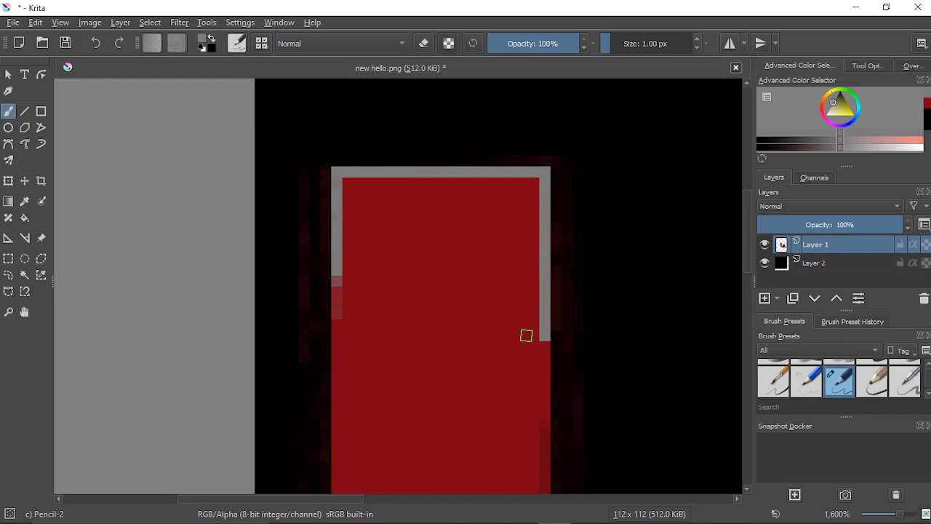
pyautogui.scroll(1, 377, 335)
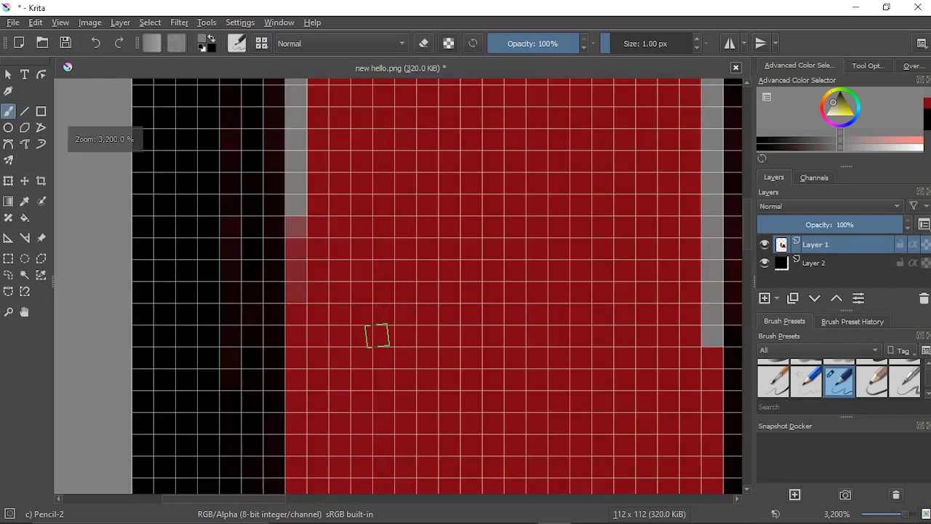
pyautogui.click(296, 336)
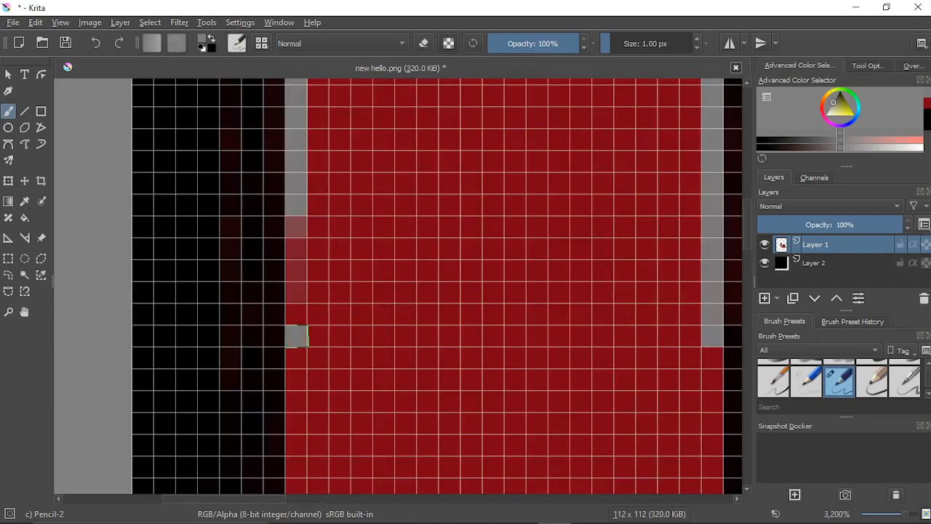
pyautogui.moveTo(294, 326)
pyautogui.mouseDown()
pyautogui.moveTo(296, 217)
pyautogui.moveTo(296, 335)
pyautogui.moveTo(295, 244)
pyautogui.mouseUp()
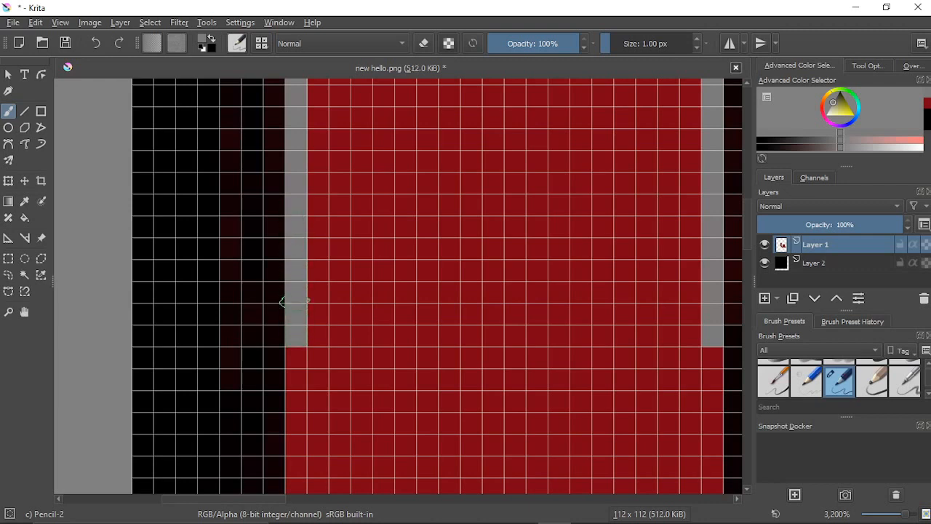
pyautogui.scroll(-3, 294, 301)
pyautogui.scroll(1, 297, 301)
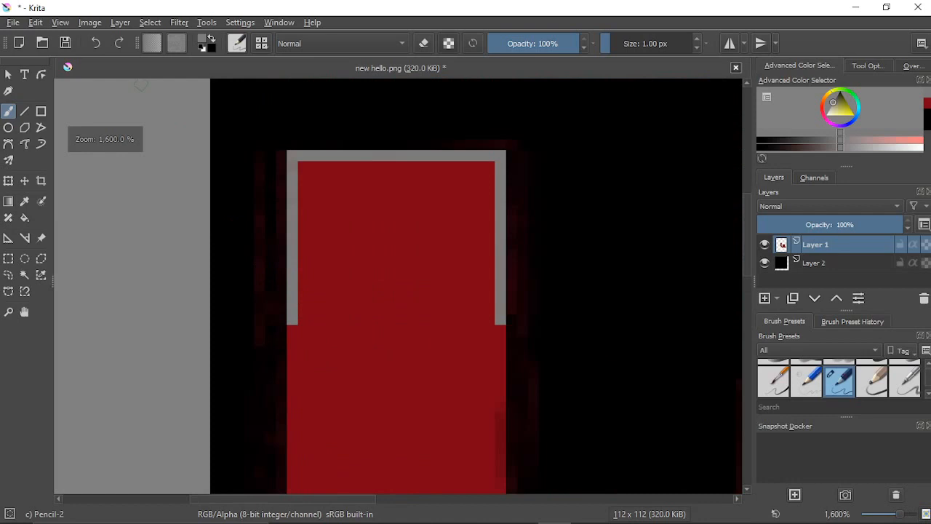
# Step: Undo all the grey outline strokes on the arm and restore dark red as the brush colour
pyautogui.click(99, 45)
pyautogui.click(99, 45)
pyautogui.click(98, 45)
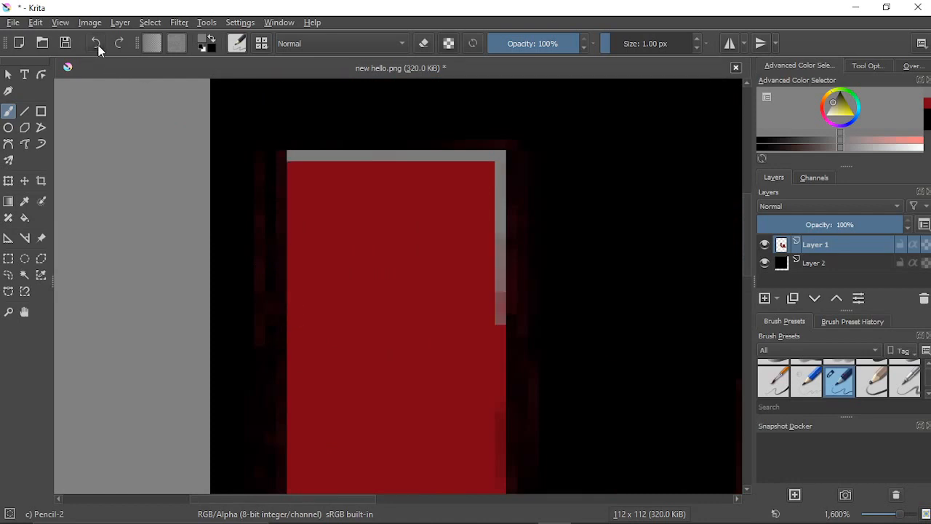
pyautogui.click(98, 45)
pyautogui.click(98, 45)
pyautogui.click(98, 45)
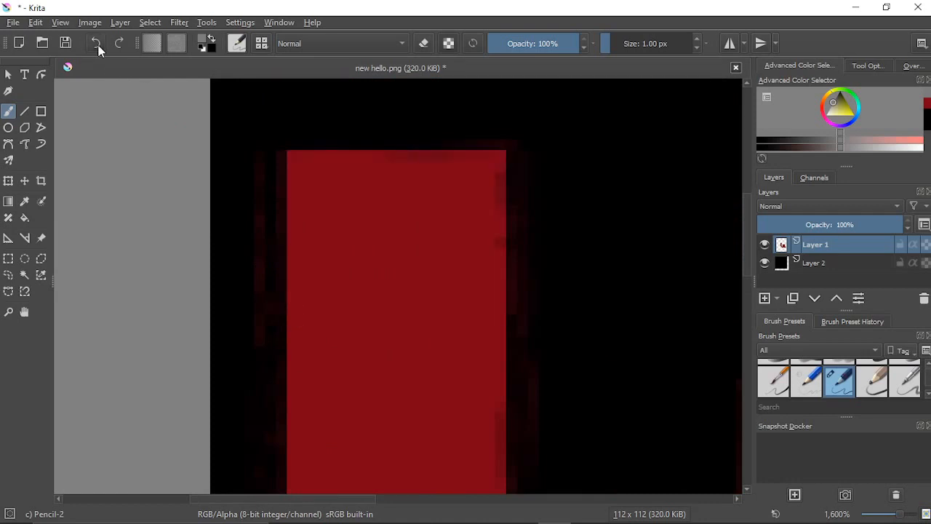
pyautogui.rightClick(568, 215)
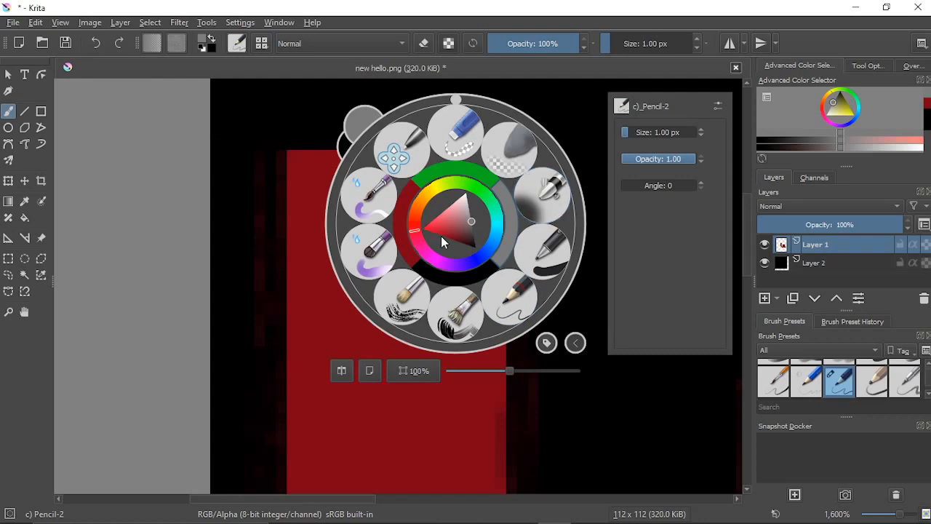
pyautogui.click(276, 189)
pyautogui.click(926, 107)
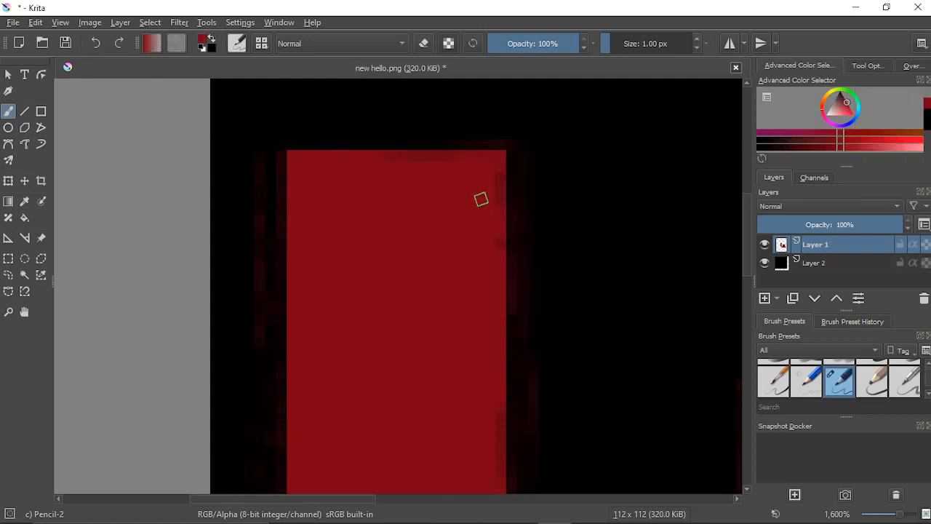
# Step: Add a new paint layer, move it beneath all other layers, and hide Layer 1 and Layer 2
pyautogui.scroll(1, 481, 198)
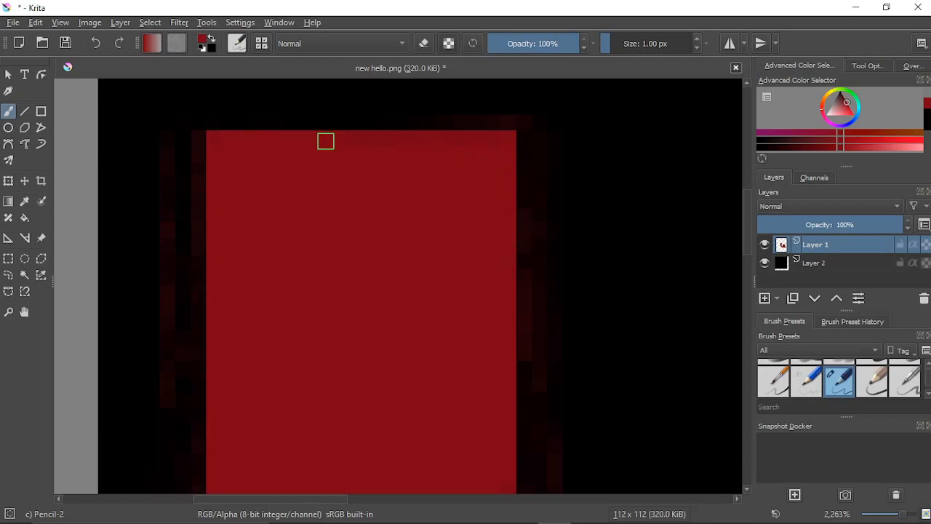
pyautogui.click(761, 299)
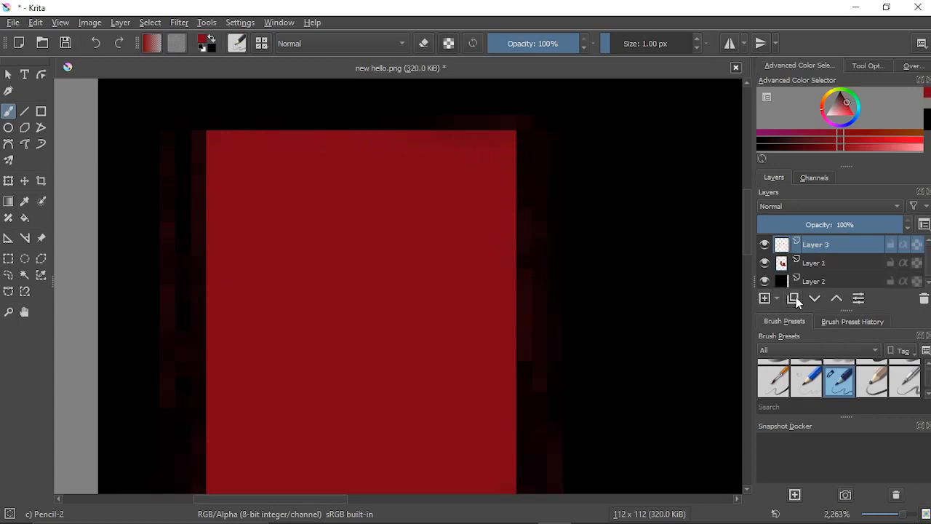
pyautogui.moveTo(828, 245); pyautogui.dragTo(833, 285)
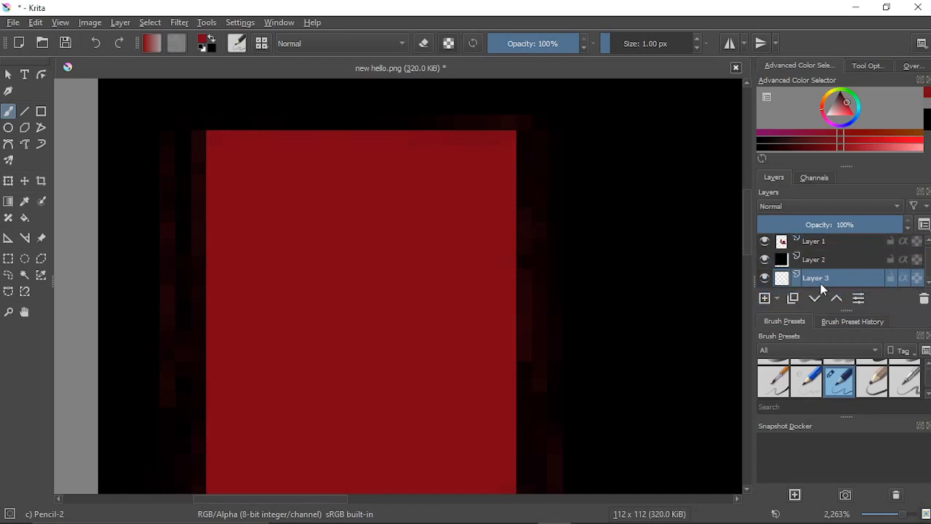
pyautogui.click(765, 241)
pyautogui.click(765, 259)
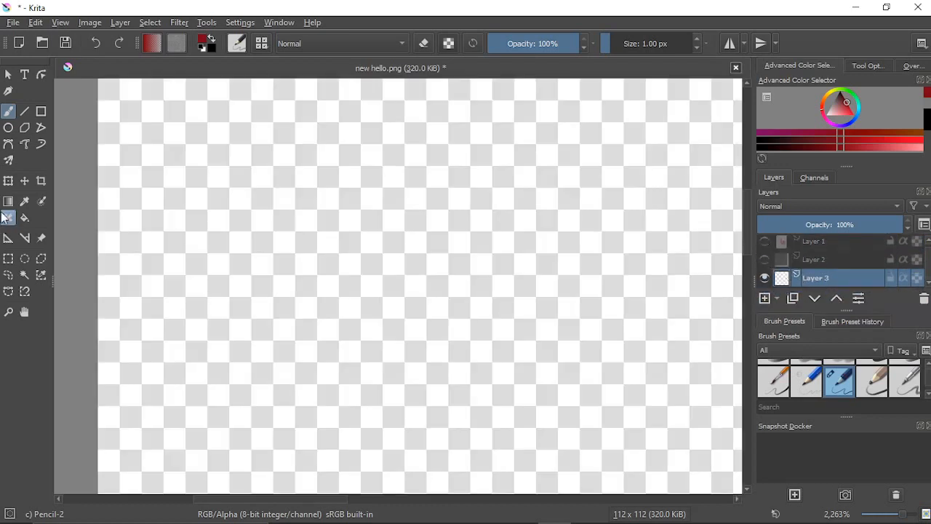
# Step: Fill the empty Layer 3 entirely with white using the Fill tool
pyautogui.click(24, 217)
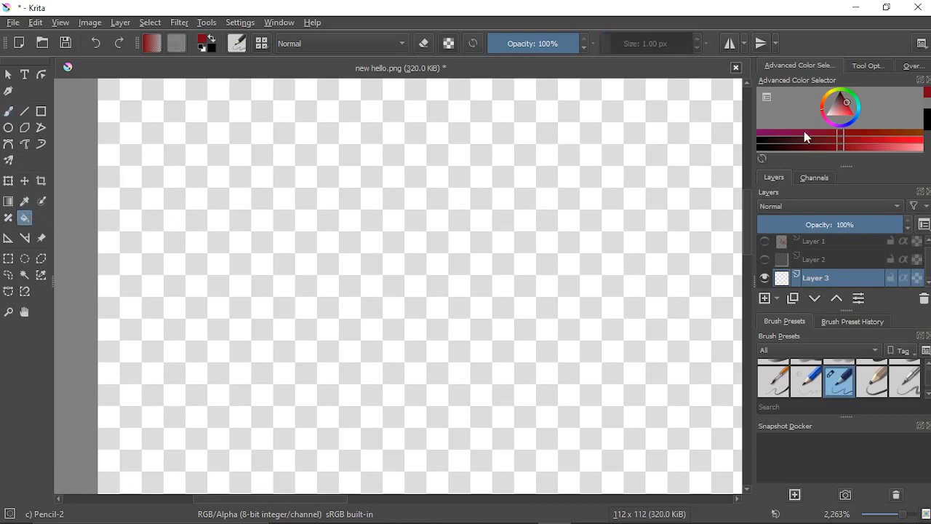
pyautogui.moveTo(833, 112); pyautogui.dragTo(821, 125)
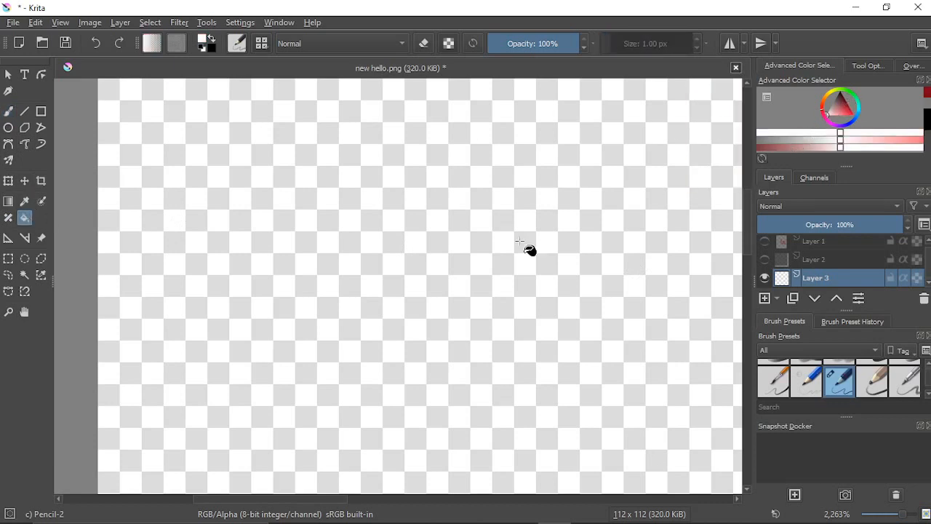
pyautogui.scroll(-5, 502, 251)
pyautogui.click(582, 294)
pyautogui.scroll(3, 502, 253)
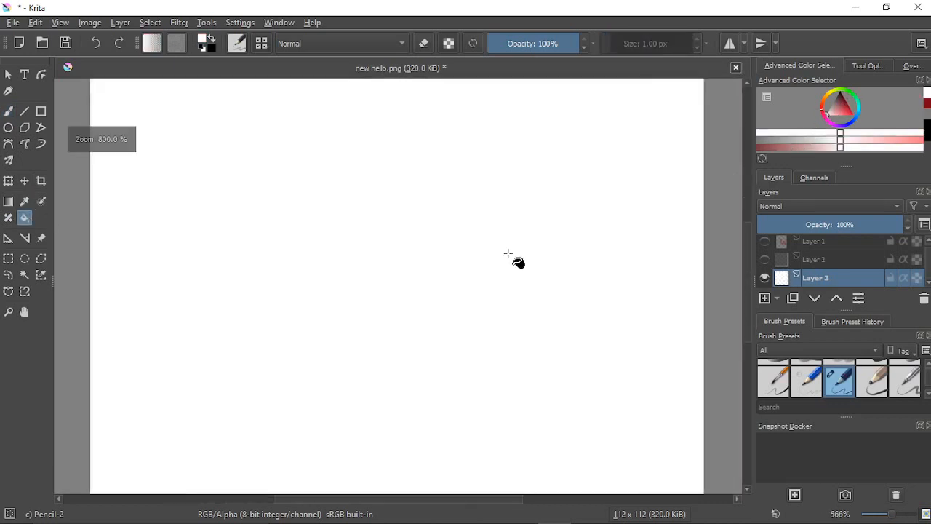
# Step: Make Layer 1 visible again above the white Layer 3, keeping Layer 2 hidden
pyautogui.click(762, 278)
pyautogui.click(764, 241)
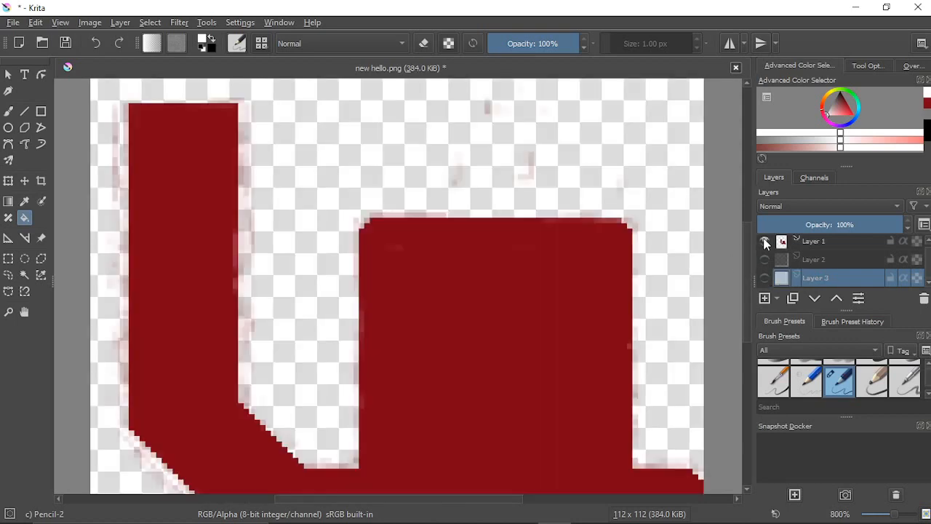
pyautogui.click(764, 279)
pyautogui.scroll(-2, 522, 171)
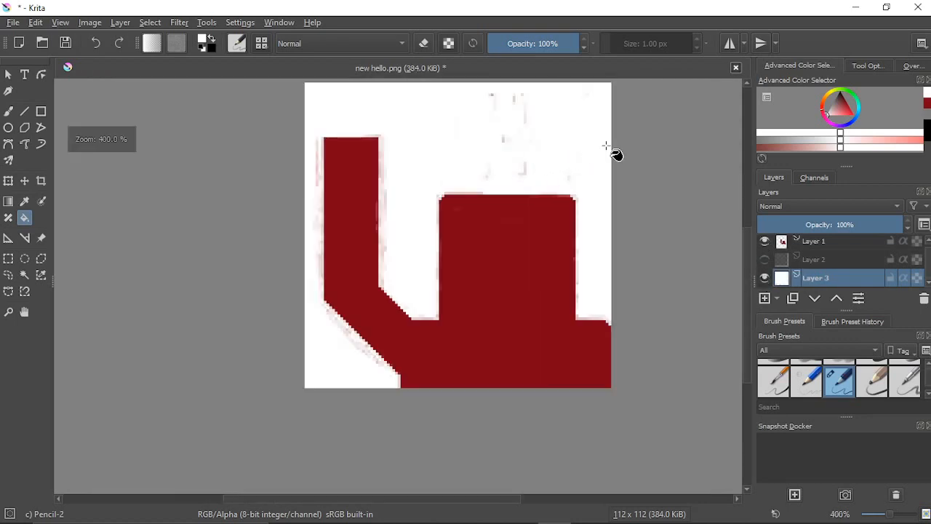
# Step: Switch to the Freehand Brush tool with the Eraser Small preset
pyautogui.moveTo(591, 96); pyautogui.dragTo(590, 167)
pyautogui.rightClick(588, 165)
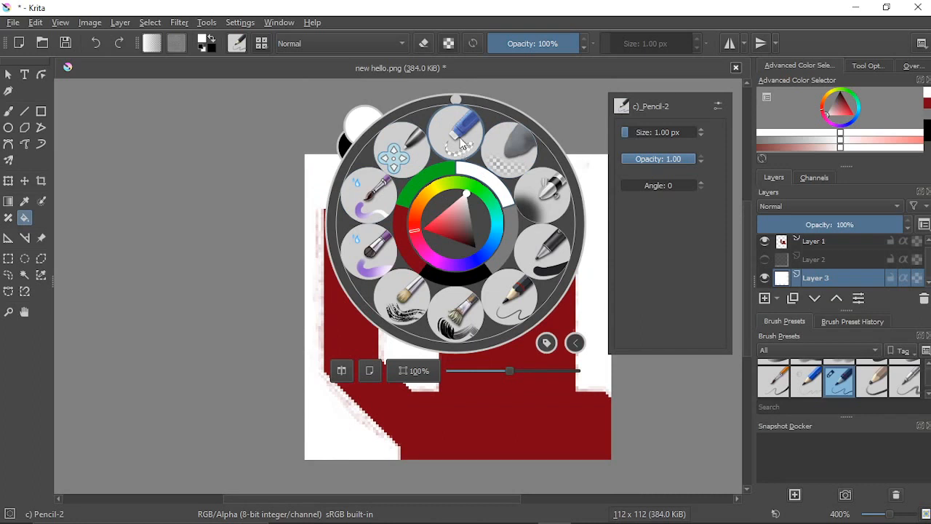
pyautogui.click(459, 141)
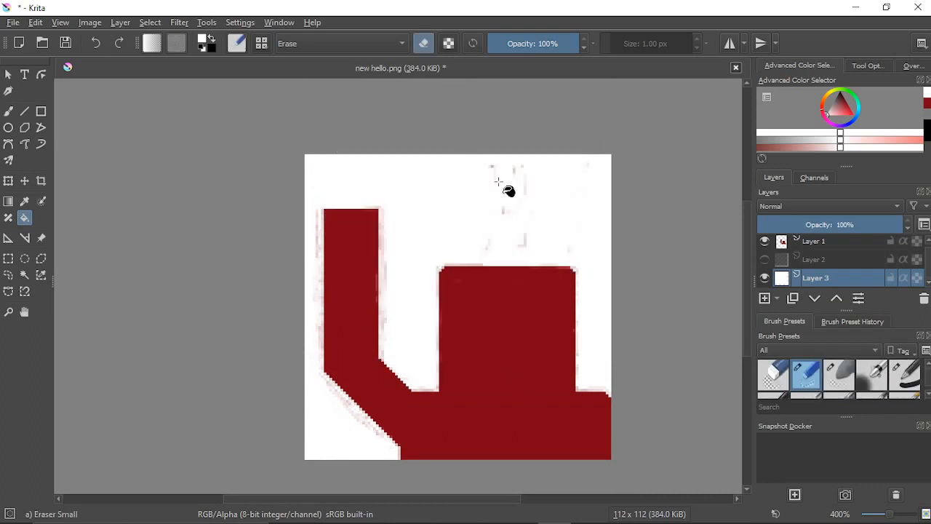
pyautogui.click(8, 110)
pyautogui.scroll(2, 509, 178)
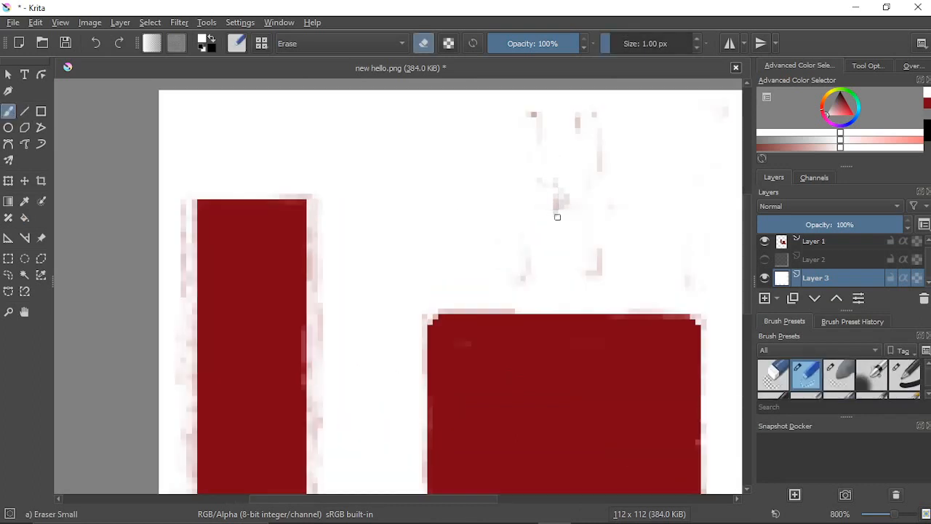
# Step: Try erasing the stray specks above the block while on Layer 3, and undo those strokes while keeping the white fill
pyautogui.rightClick(503, 197)
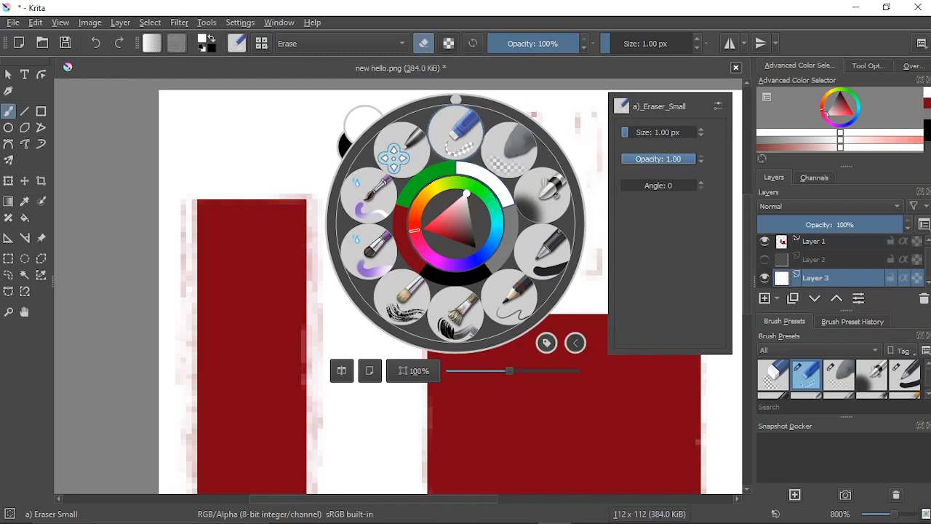
pyautogui.click(457, 132)
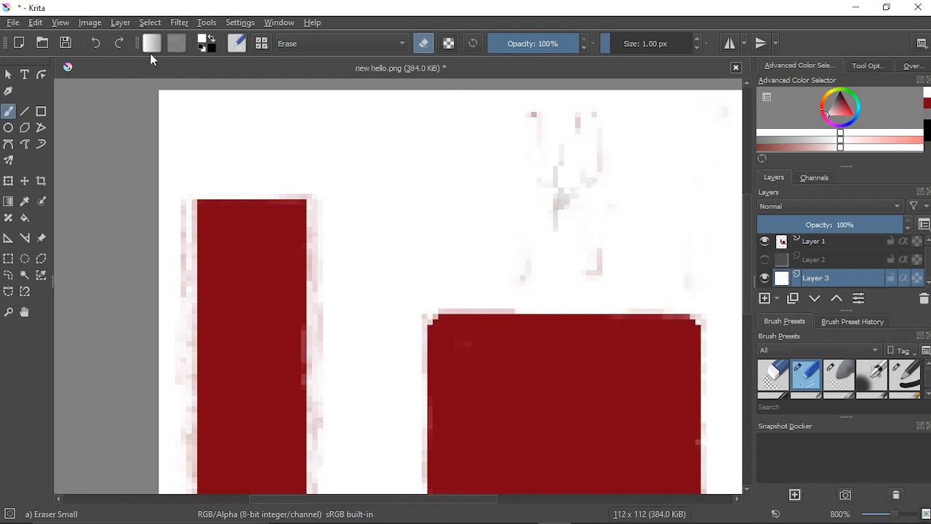
pyautogui.click(97, 44)
pyautogui.click(97, 44)
pyautogui.click(96, 44)
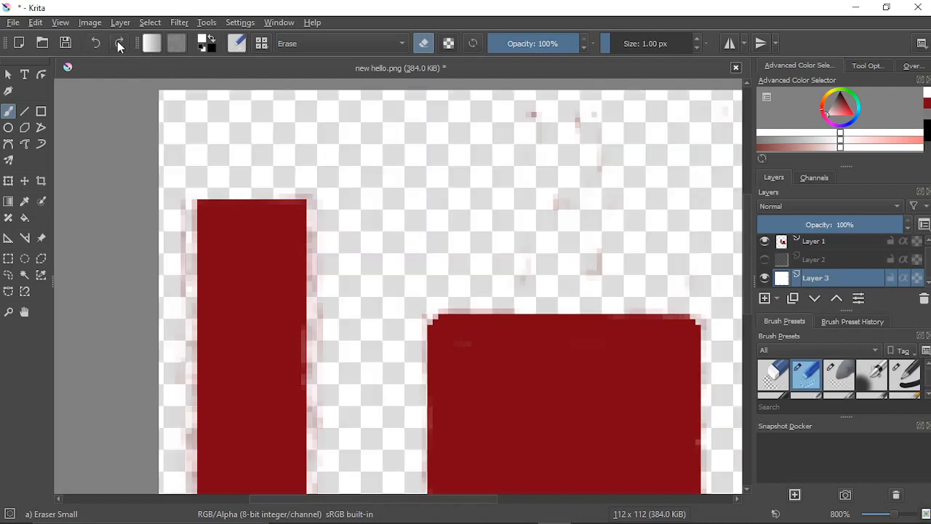
pyautogui.click(121, 43)
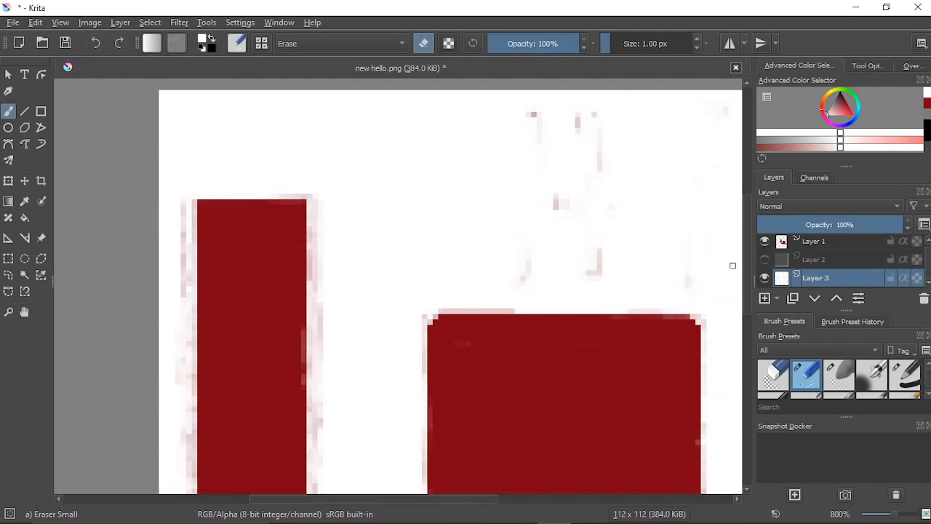
# Step: Make Layer 1 the active layer and erase the dark speck in the middle of the area above the block
pyautogui.click(764, 276)
pyautogui.click(763, 274)
pyautogui.click(826, 240)
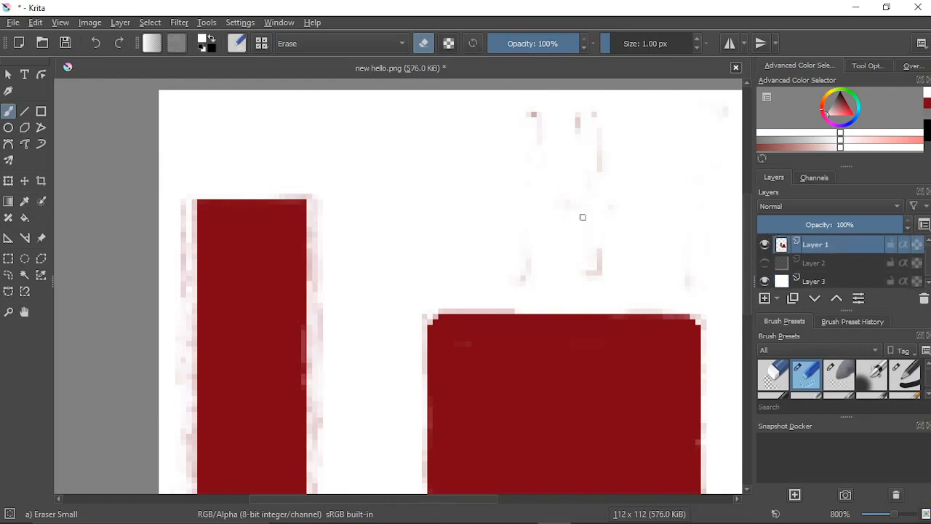
# Step: Filter the brush presets to Erasers and return the list to All
pyautogui.rightClick(586, 171)
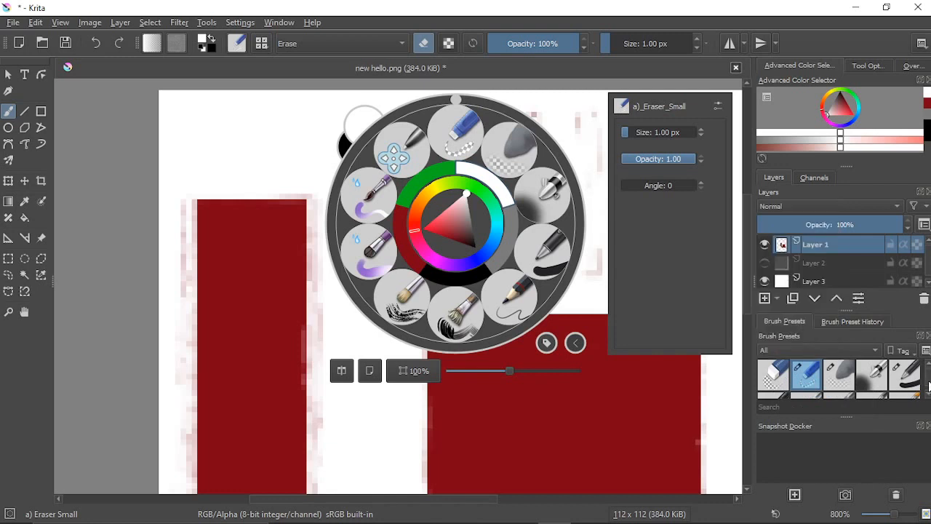
pyautogui.click(862, 353)
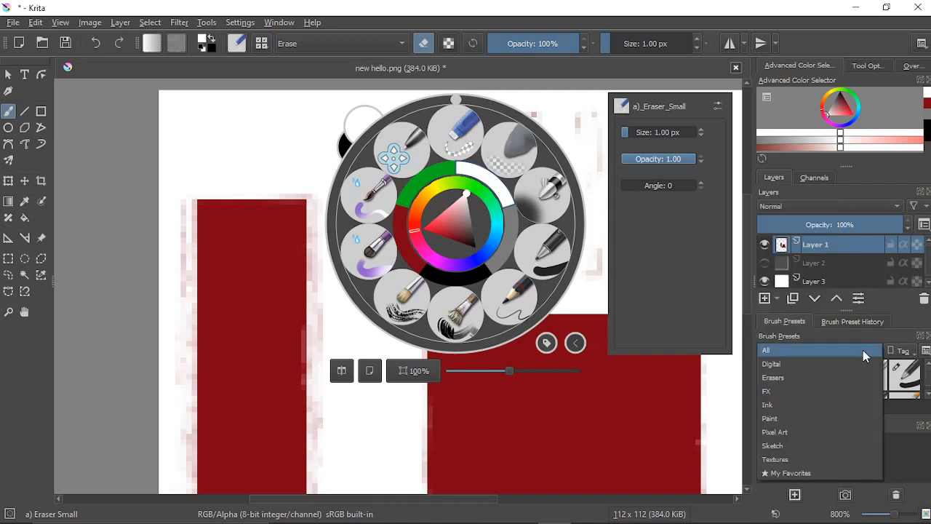
pyautogui.click(783, 378)
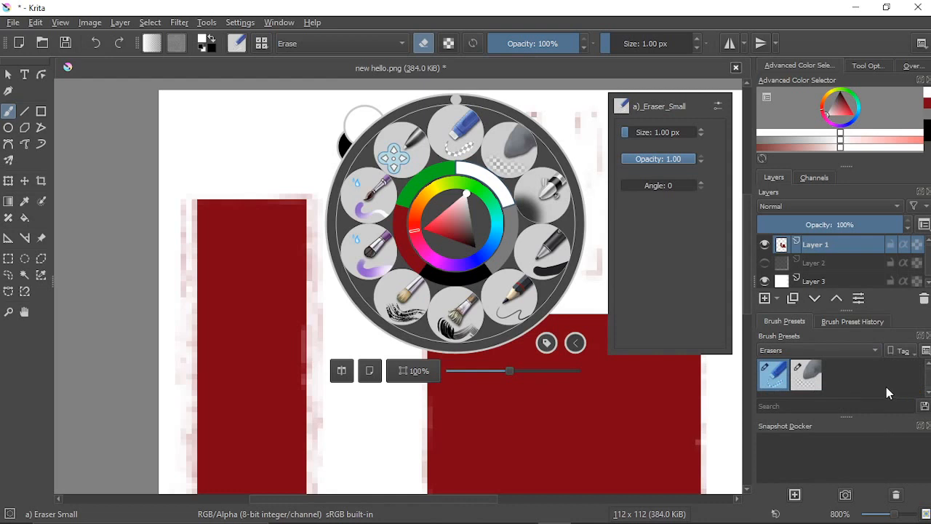
pyautogui.click(839, 351)
pyautogui.click(780, 331)
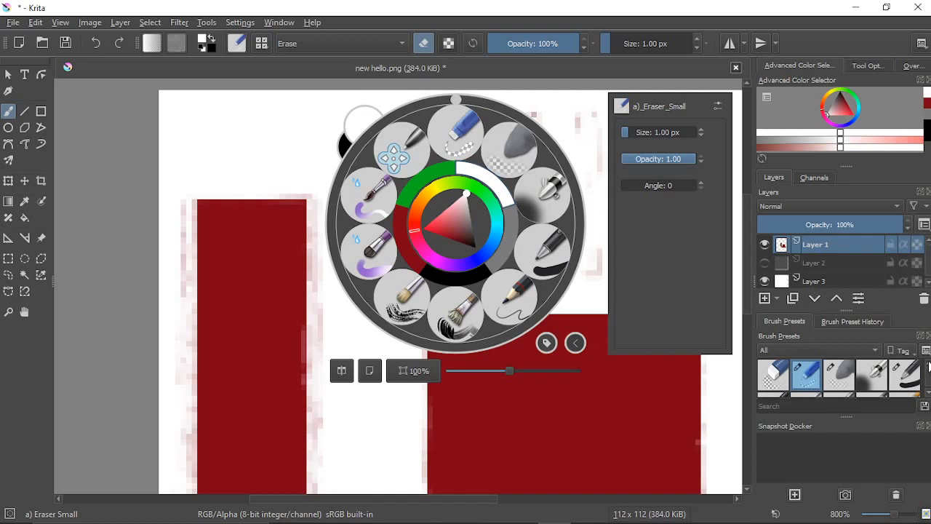
# Step: Enlarge the brush preset list slightly and choose the Eraser Circle preset with a size of 1 px
pyautogui.moveTo(848, 416); pyautogui.dragTo(850, 441)
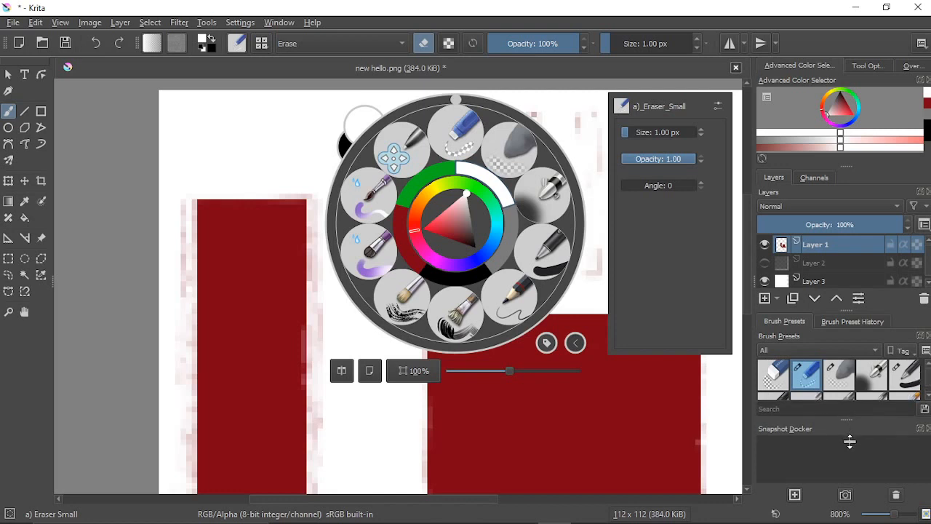
pyautogui.moveTo(845, 310); pyautogui.dragTo(849, 294)
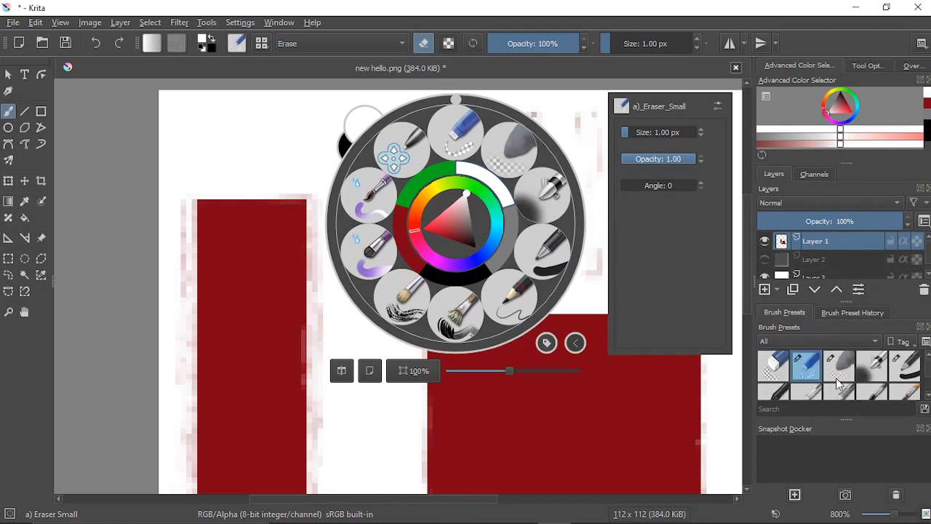
pyautogui.click(772, 367)
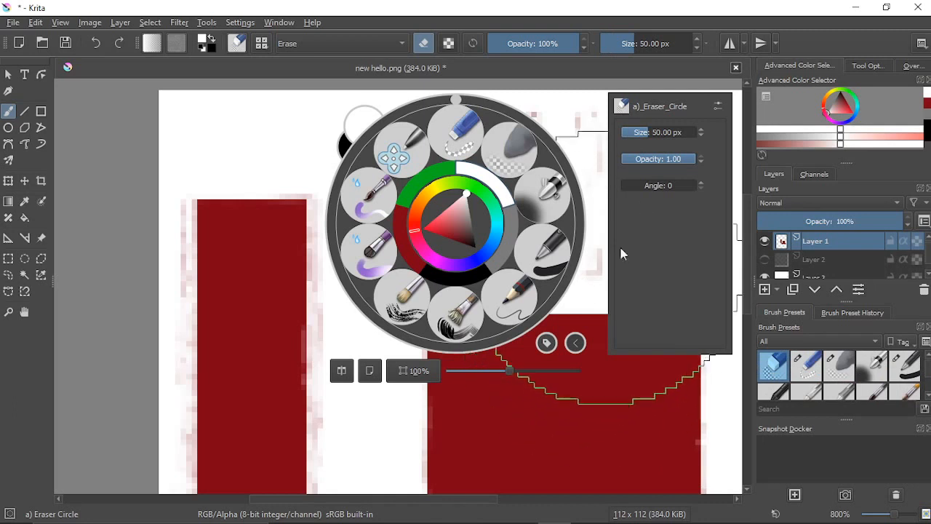
pyautogui.click(656, 131)
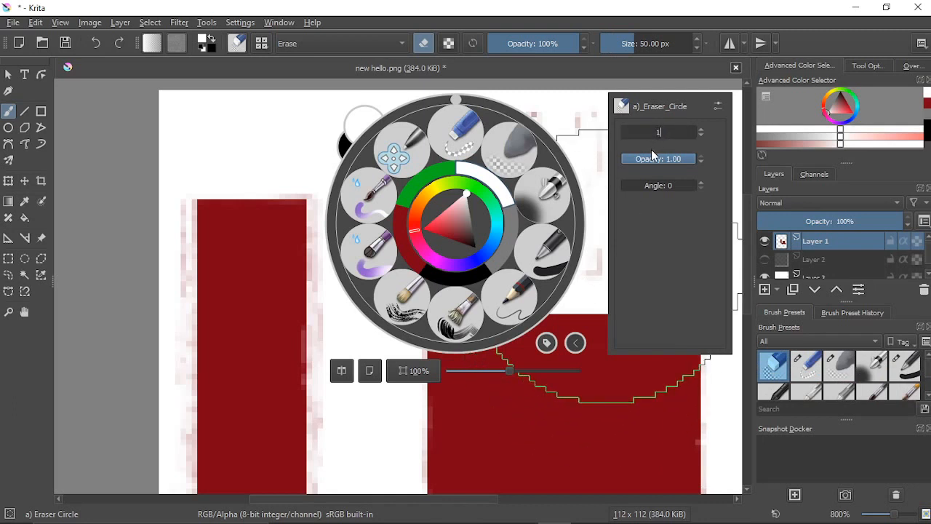
pyautogui.write('1')
pyautogui.press('Return')
pyautogui.click(587, 152)
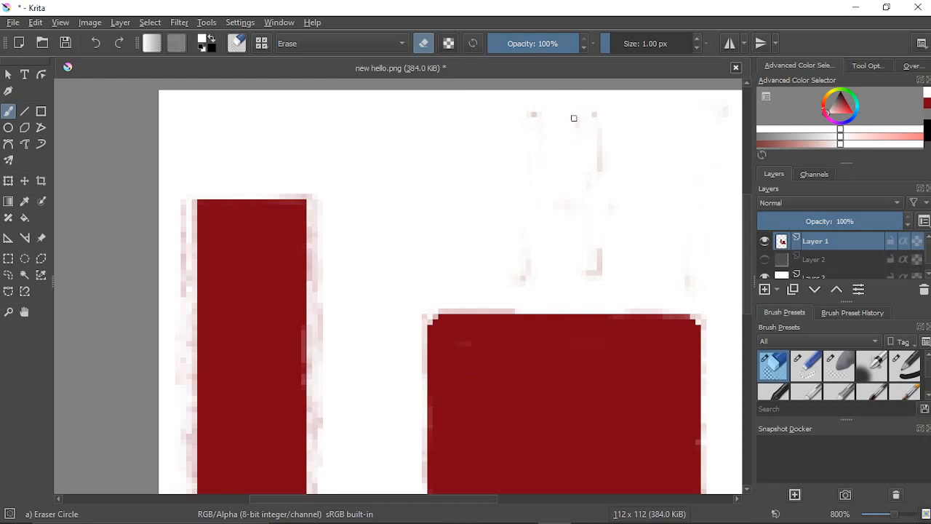
# Step: Set the eraser size to 5 px and erase the faint stray specks in the white area above the block
pyautogui.rightClick(659, 133)
pyautogui.click(660, 134)
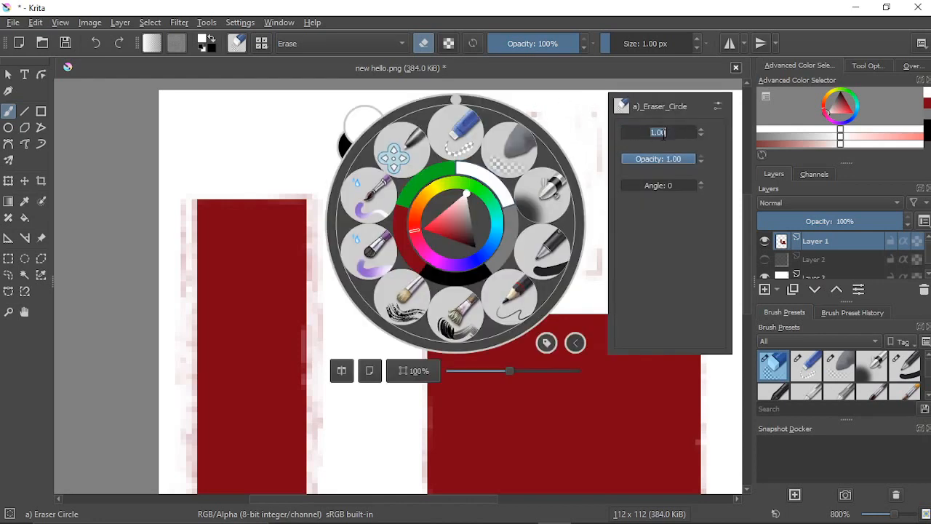
pyautogui.write('5')
pyautogui.press('Return')
pyautogui.click(587, 120)
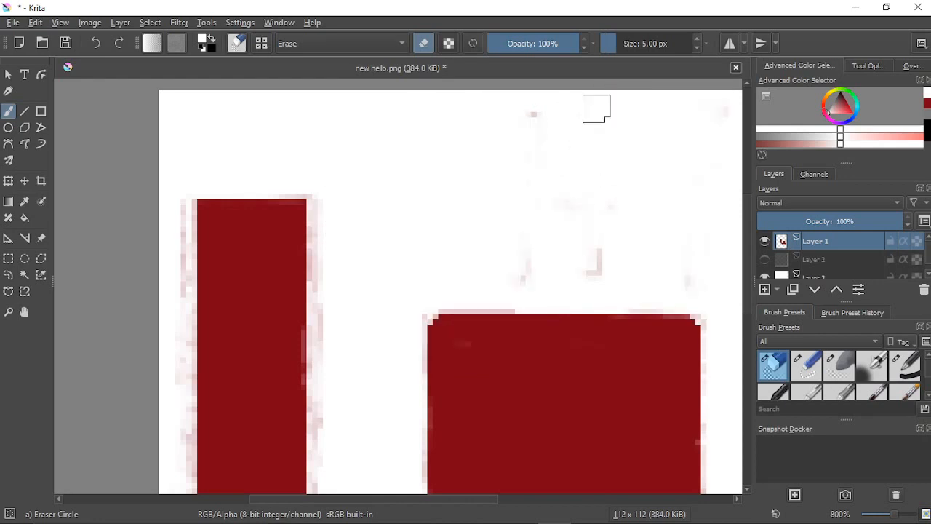
pyautogui.moveTo(613, 162); pyautogui.dragTo(432, 201)
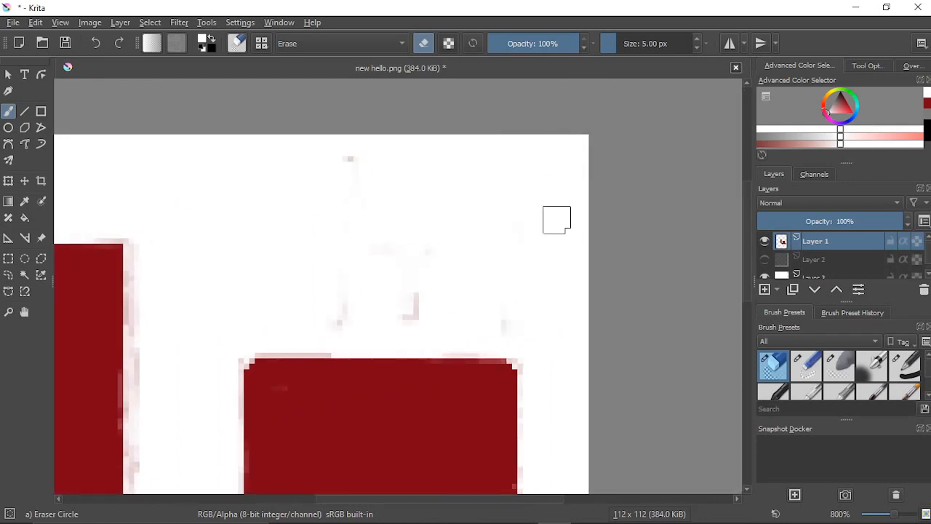
pyautogui.moveTo(511, 292)
pyautogui.mouseDown()
pyautogui.moveTo(388, 226)
pyautogui.moveTo(434, 287)
pyautogui.moveTo(386, 272)
pyautogui.moveTo(327, 276)
pyautogui.moveTo(349, 178)
pyautogui.moveTo(342, 224)
pyautogui.moveTo(417, 245)
pyautogui.moveTo(359, 201)
pyautogui.moveTo(436, 183)
pyautogui.moveTo(503, 318)
pyautogui.moveTo(542, 255)
pyautogui.mouseUp()
pyautogui.scroll(-3, 552, 284)
pyautogui.scroll(4, 563, 295)
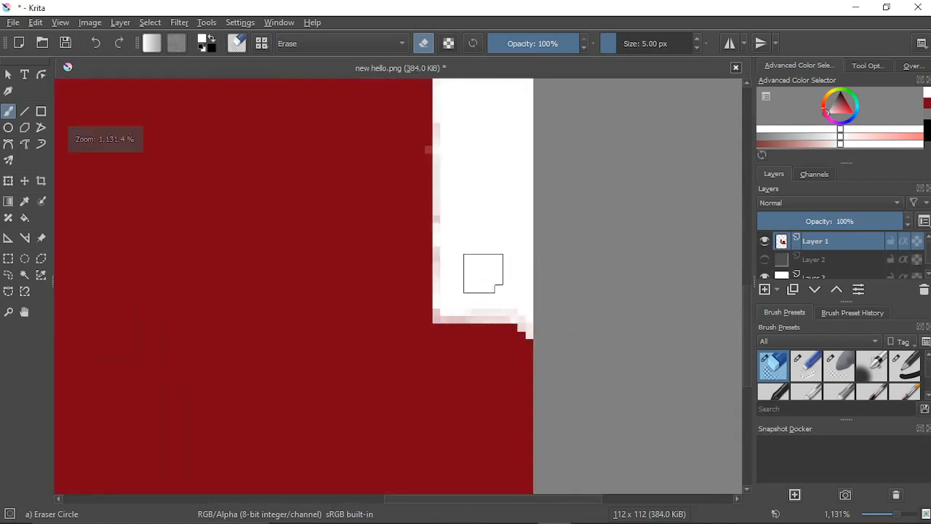
# Step: Set the eraser size to 1 px and erase the pinkish fringe along the ledge at the block's lower right corner
pyautogui.rightClick(480, 275)
pyautogui.click(664, 181)
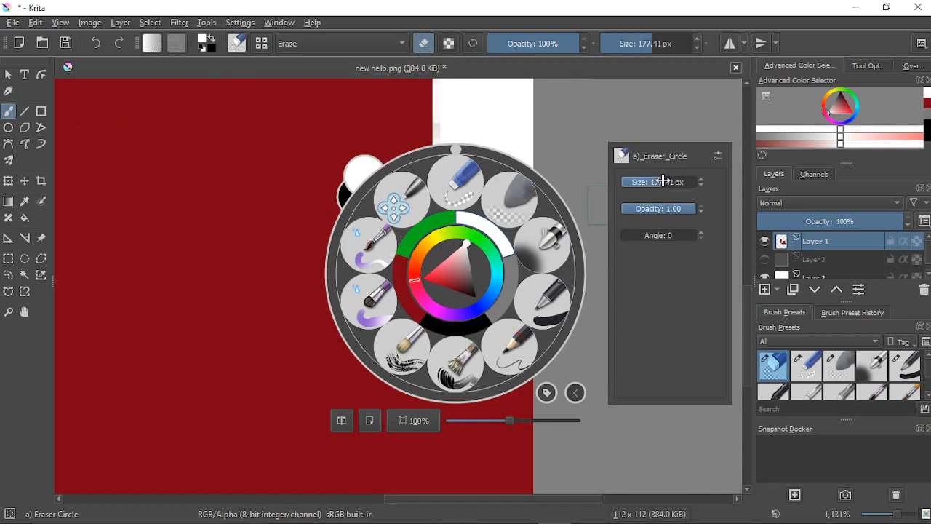
pyautogui.doubleClick(664, 181)
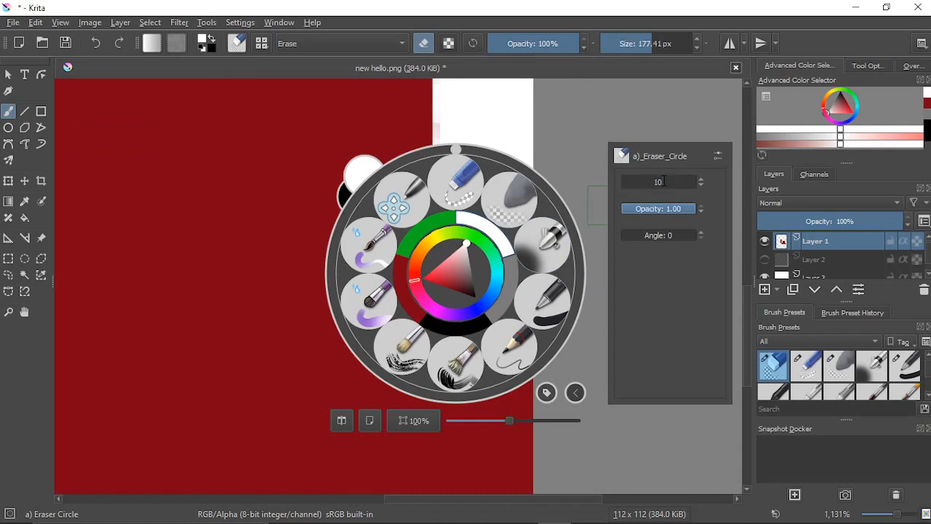
pyautogui.press('Return')
pyautogui.scroll(3, 526, 308)
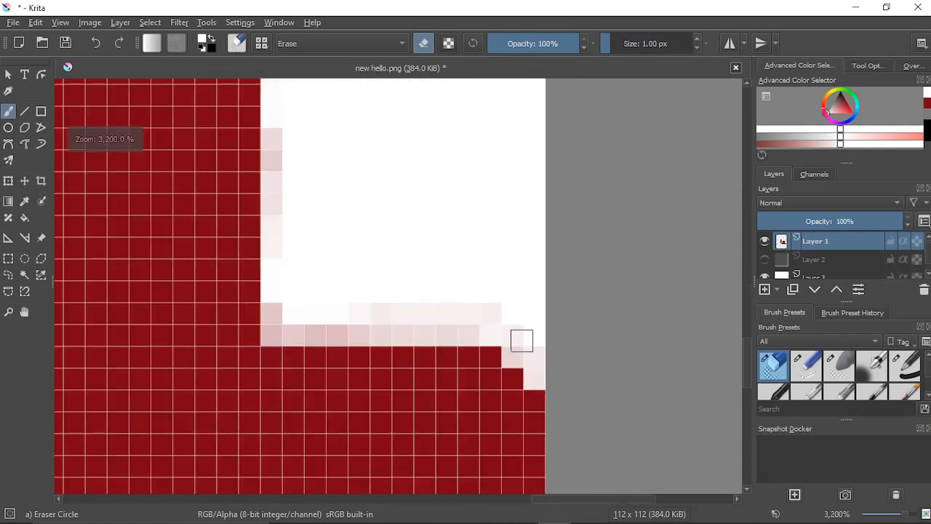
pyautogui.moveTo(524, 339); pyautogui.dragTo(536, 380)
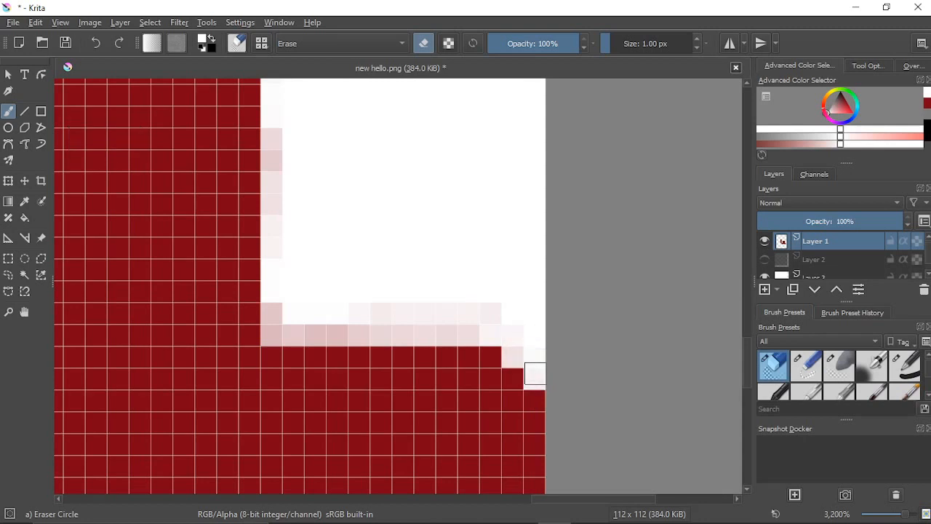
pyautogui.moveTo(515, 334)
pyautogui.mouseDown()
pyautogui.moveTo(514, 357)
pyautogui.moveTo(511, 306)
pyautogui.moveTo(414, 314)
pyautogui.moveTo(443, 319)
pyautogui.moveTo(463, 312)
pyautogui.moveTo(404, 309)
pyautogui.moveTo(348, 326)
pyautogui.moveTo(464, 333)
pyautogui.moveTo(329, 332)
pyautogui.moveTo(487, 338)
pyautogui.moveTo(301, 333)
pyautogui.moveTo(493, 333)
pyautogui.moveTo(458, 291)
pyautogui.moveTo(537, 307)
pyautogui.moveTo(437, 291)
pyautogui.moveTo(378, 303)
pyautogui.moveTo(408, 293)
pyautogui.moveTo(285, 249)
pyautogui.moveTo(281, 128)
pyautogui.moveTo(275, 223)
pyautogui.moveTo(286, 124)
pyautogui.moveTo(283, 231)
pyautogui.moveTo(277, 201)
pyautogui.moveTo(277, 137)
pyautogui.moveTo(283, 305)
pyautogui.moveTo(277, 335)
pyautogui.moveTo(275, 305)
pyautogui.moveTo(270, 342)
pyautogui.moveTo(293, 333)
pyautogui.moveTo(489, 325)
pyautogui.moveTo(302, 334)
pyautogui.mouseUp()
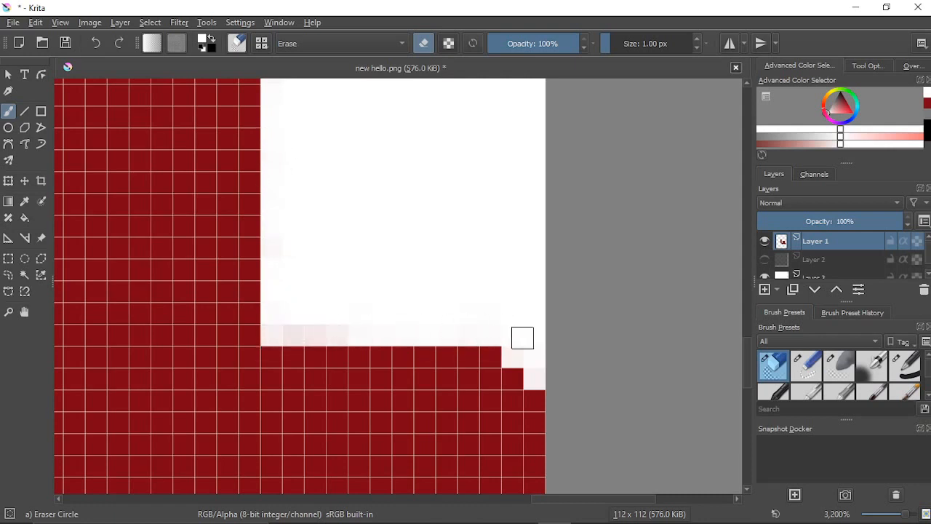
pyautogui.moveTo(522, 337)
pyautogui.mouseDown()
pyautogui.moveTo(281, 327)
pyautogui.moveTo(265, 334)
pyautogui.moveTo(550, 327)
pyautogui.moveTo(553, 370)
pyautogui.moveTo(528, 378)
pyautogui.moveTo(490, 356)
pyautogui.mouseUp()
pyautogui.scroll(-4, 422, 214)
# Step: Erase the pink fringe along the right edge of the raised red block with the 1 px eraser
pyautogui.moveTo(401, 181); pyautogui.dragTo(469, 348)
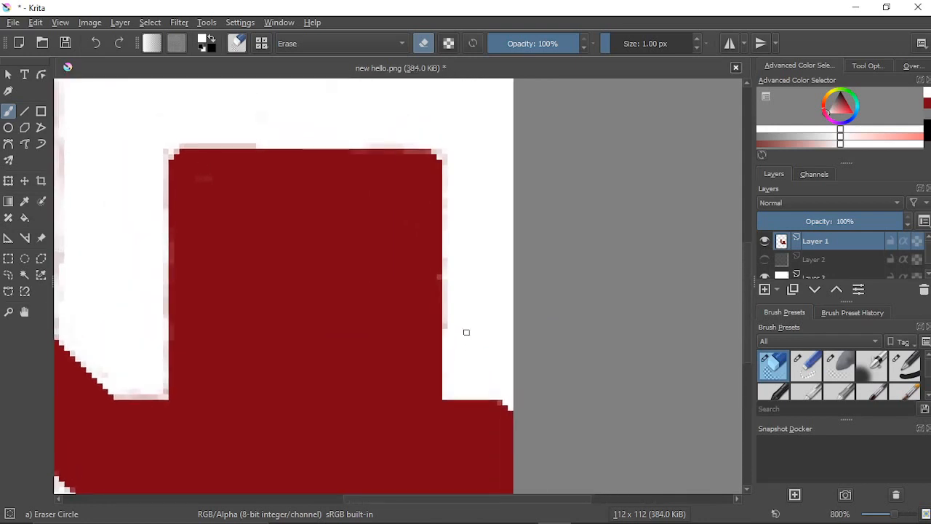
pyautogui.scroll(4, 466, 331)
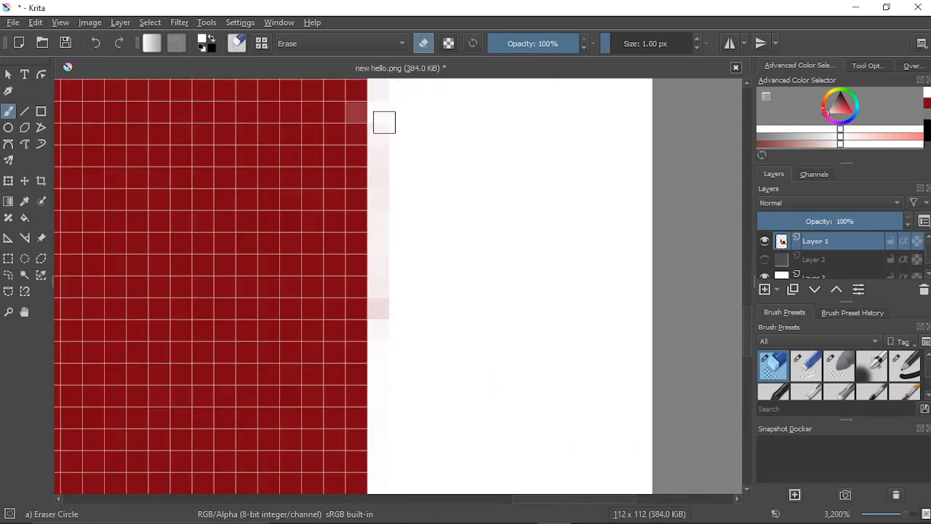
pyautogui.moveTo(387, 290)
pyautogui.mouseDown()
pyautogui.moveTo(384, 110)
pyautogui.moveTo(387, 356)
pyautogui.moveTo(388, 204)
pyautogui.mouseUp()
pyautogui.moveTo(461, 162); pyautogui.dragTo(490, 393)
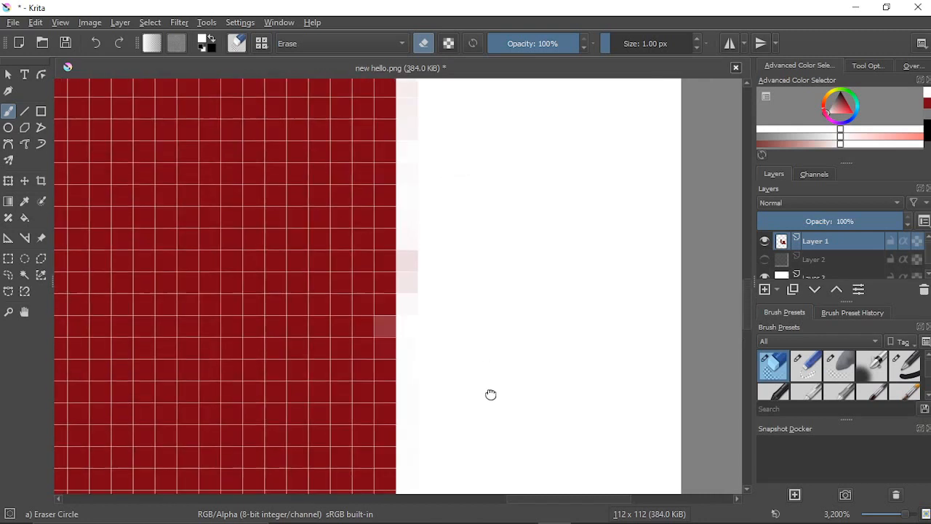
pyautogui.moveTo(418, 279); pyautogui.dragTo(386, 342)
pyautogui.moveTo(420, 306); pyautogui.dragTo(441, 372)
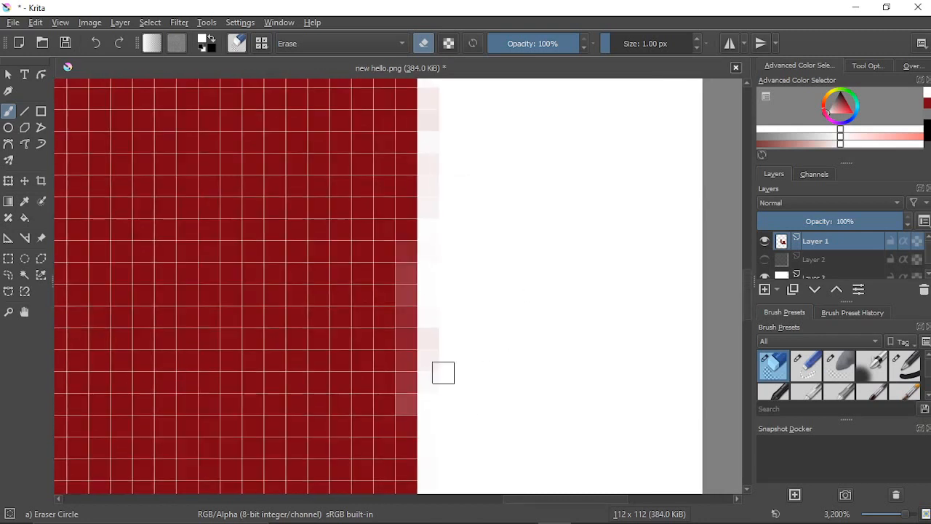
pyautogui.moveTo(437, 305); pyautogui.dragTo(438, 85)
pyautogui.moveTo(546, 143); pyautogui.dragTo(582, 368)
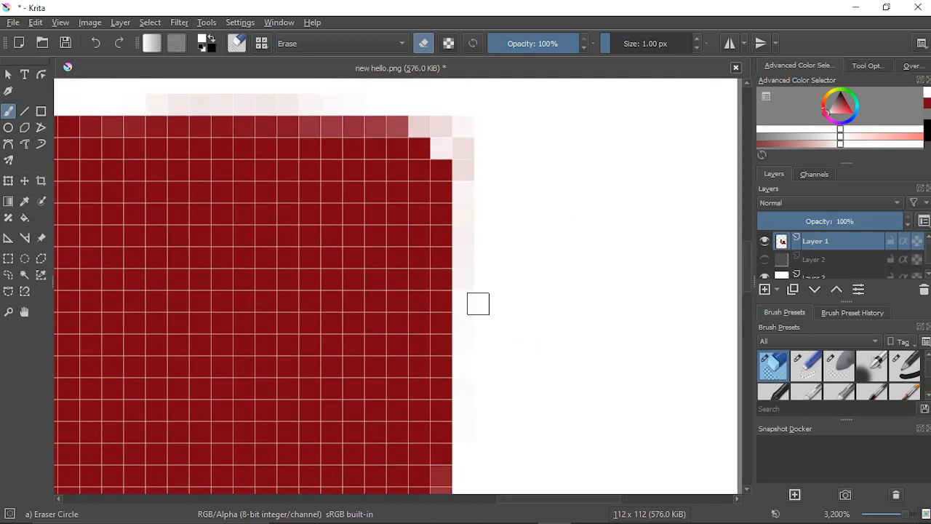
# Step: Erase the pink fringe around the block's upper right corner and along the adjoining stretch of its top edge
pyautogui.moveTo(442, 240)
pyautogui.mouseDown()
pyautogui.moveTo(476, 147)
pyautogui.moveTo(472, 258)
pyautogui.moveTo(472, 131)
pyautogui.moveTo(465, 158)
pyautogui.moveTo(445, 146)
pyautogui.moveTo(443, 121)
pyautogui.moveTo(277, 135)
pyautogui.mouseUp()
pyautogui.moveTo(477, 95); pyautogui.dragTo(687, 142)
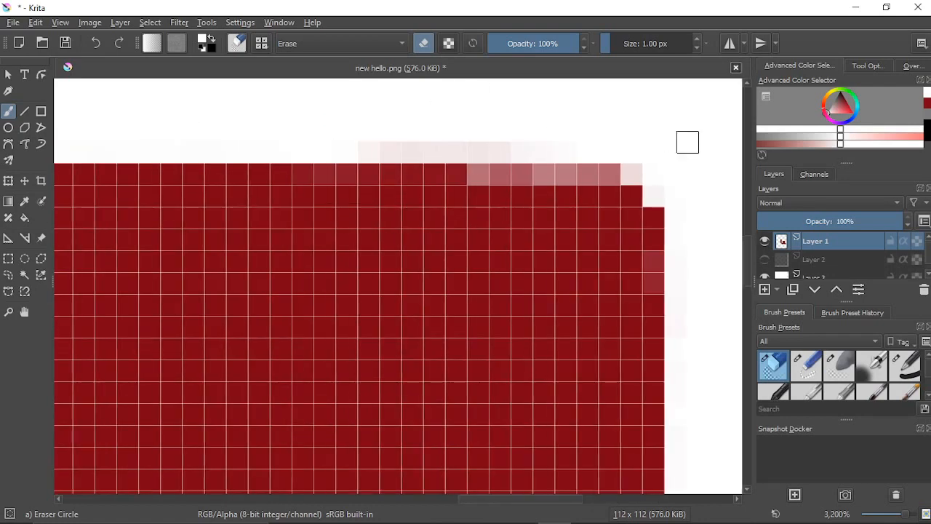
pyautogui.scroll(-1, 630, 141)
pyautogui.scroll(1, 615, 179)
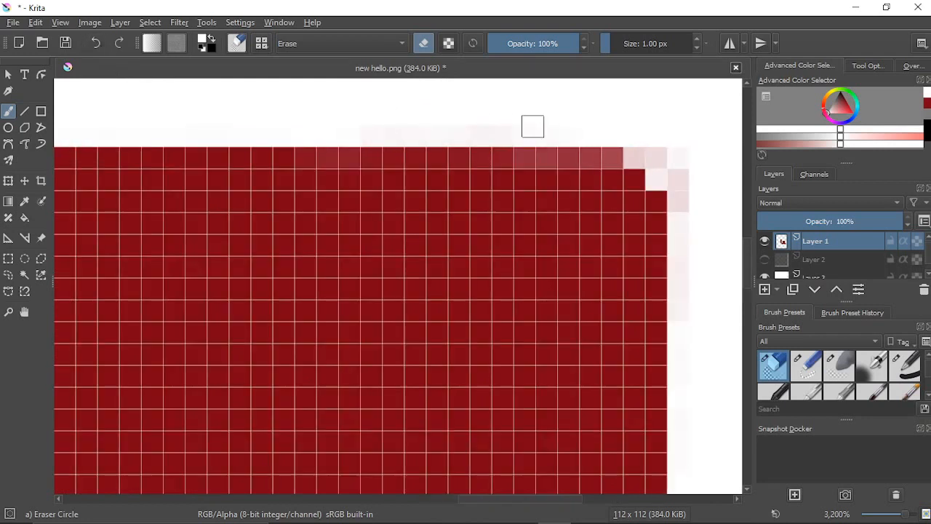
pyautogui.moveTo(690, 133); pyautogui.dragTo(516, 139)
# Step: Erase the pink fringe along the left part of the block's top edge and the stray pixel at its upper left corner
pyautogui.scroll(-5, 498, 164)
pyautogui.moveTo(389, 146); pyautogui.dragTo(512, 195)
pyautogui.scroll(4, 512, 196)
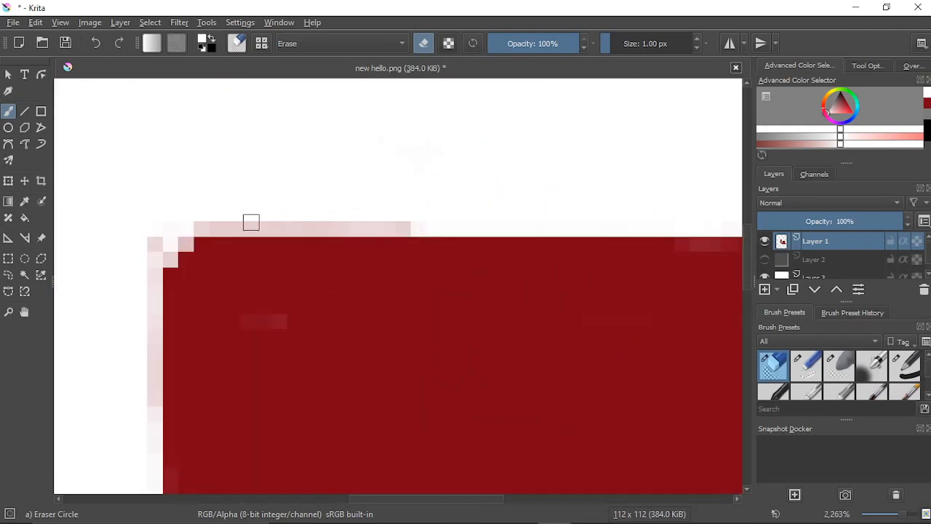
pyautogui.moveTo(186, 224)
pyautogui.mouseDown()
pyautogui.moveTo(349, 237)
pyautogui.moveTo(464, 231)
pyautogui.mouseUp()
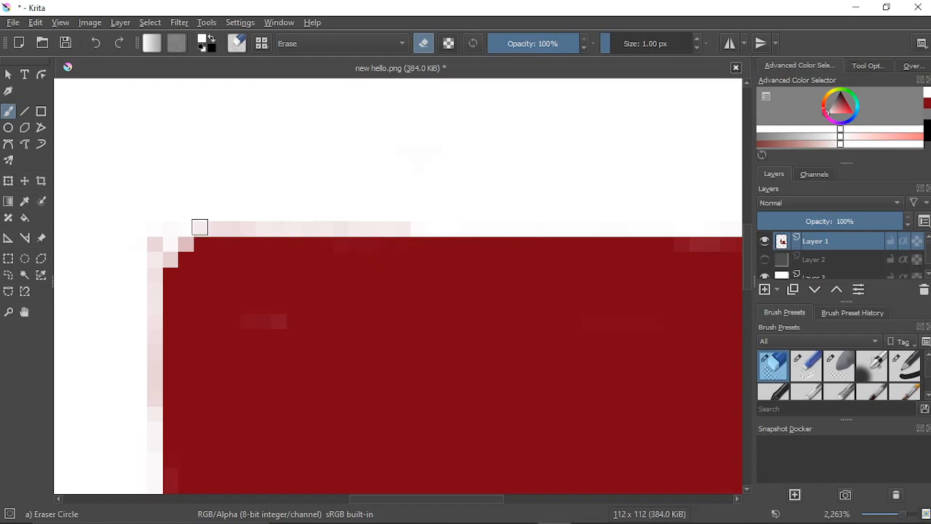
pyautogui.moveTo(259, 226); pyautogui.dragTo(422, 230)
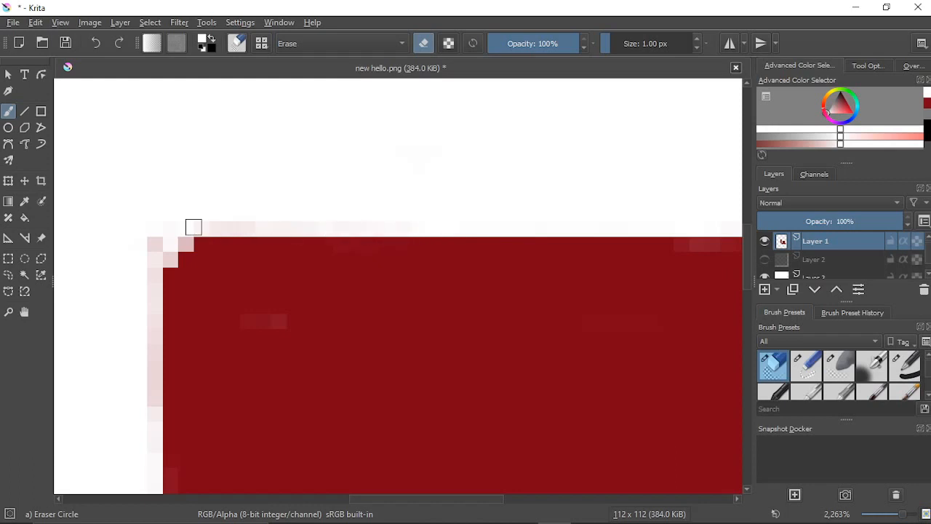
pyautogui.moveTo(194, 227); pyautogui.dragTo(264, 222)
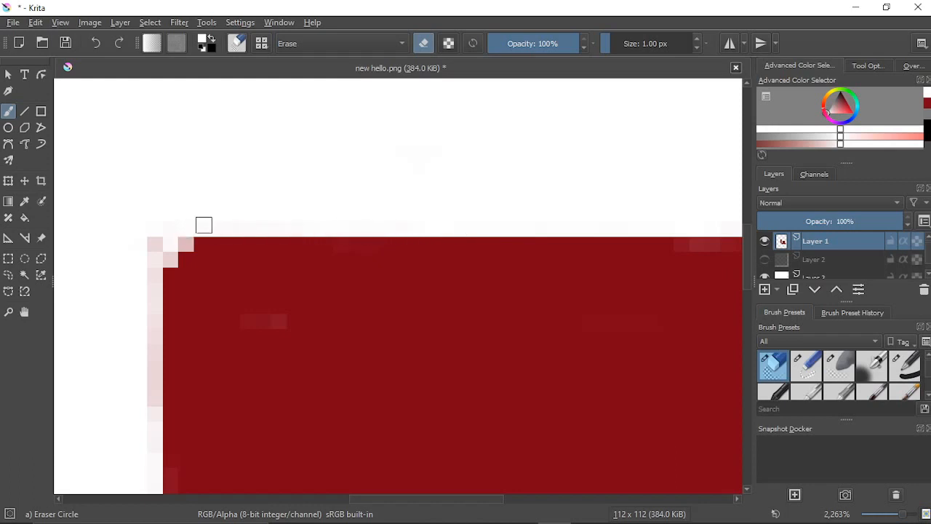
pyautogui.hscroll(-6, 509, 196)
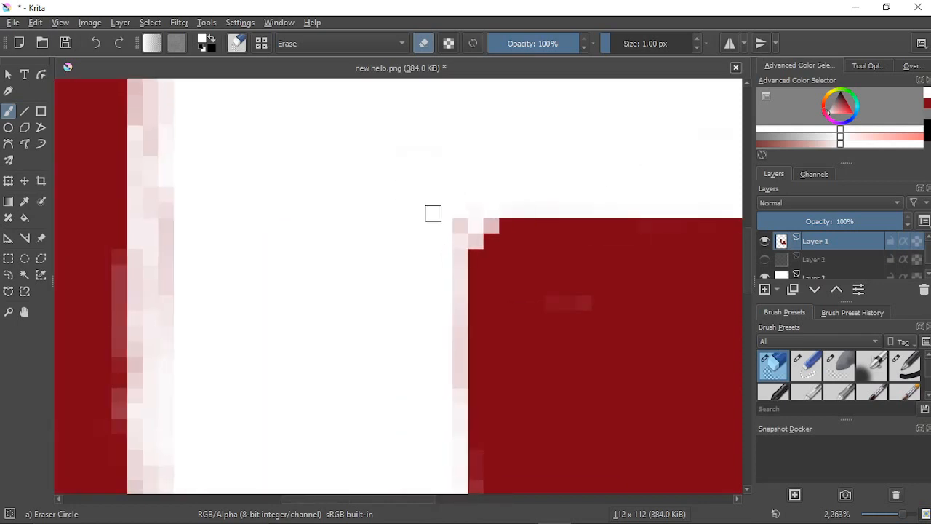
pyautogui.moveTo(445, 228); pyautogui.dragTo(443, 244)
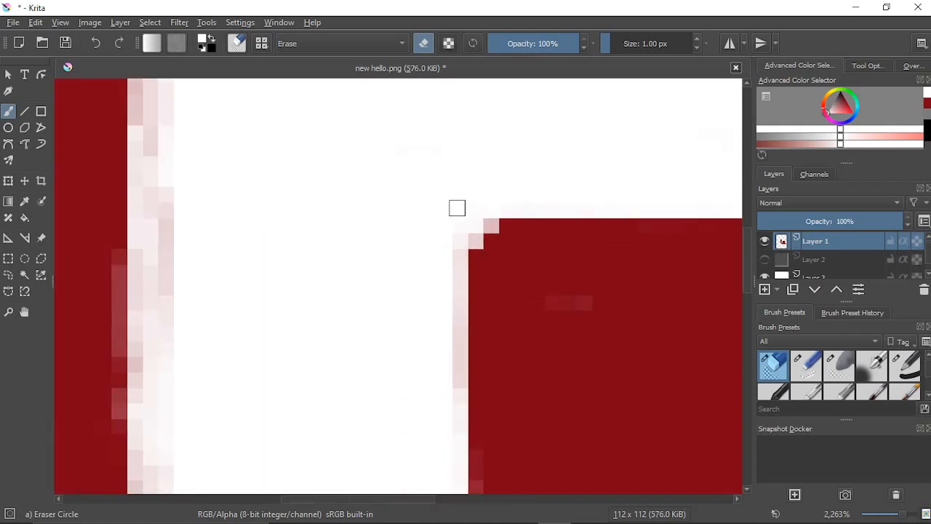
pyautogui.scroll(-1, 374, 233)
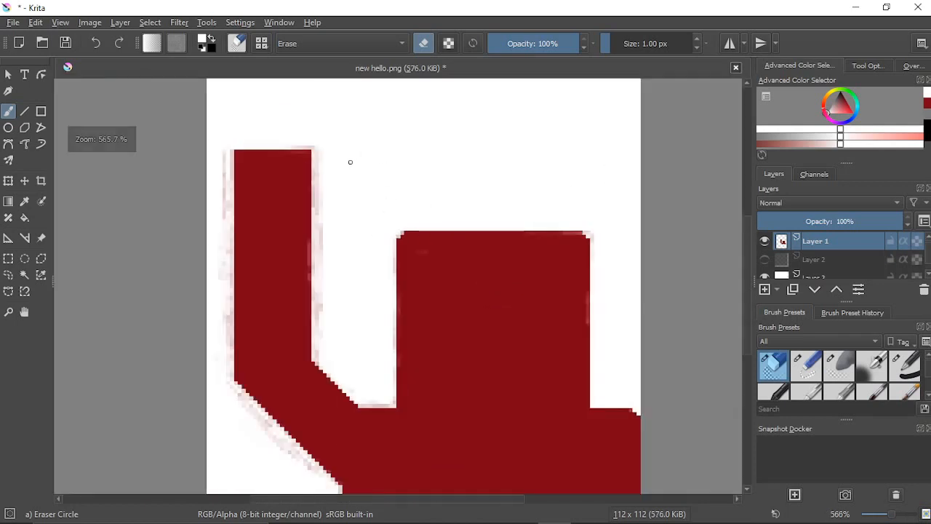
# Step: Switch the brush to the Eraser Small preset from the favorite presets around the colour wheel
pyautogui.click(95, 43)
pyautogui.scroll(2, 391, 192)
pyautogui.rightClick(364, 221)
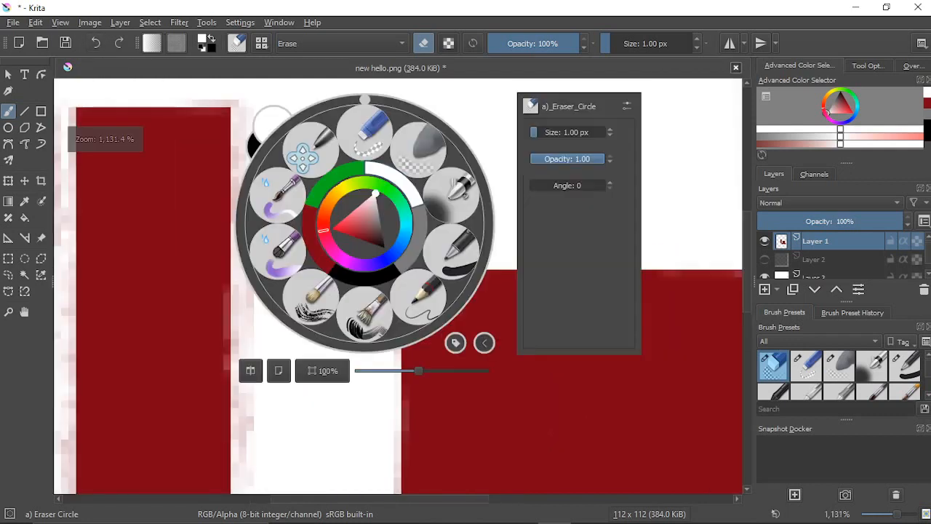
pyautogui.click(370, 143)
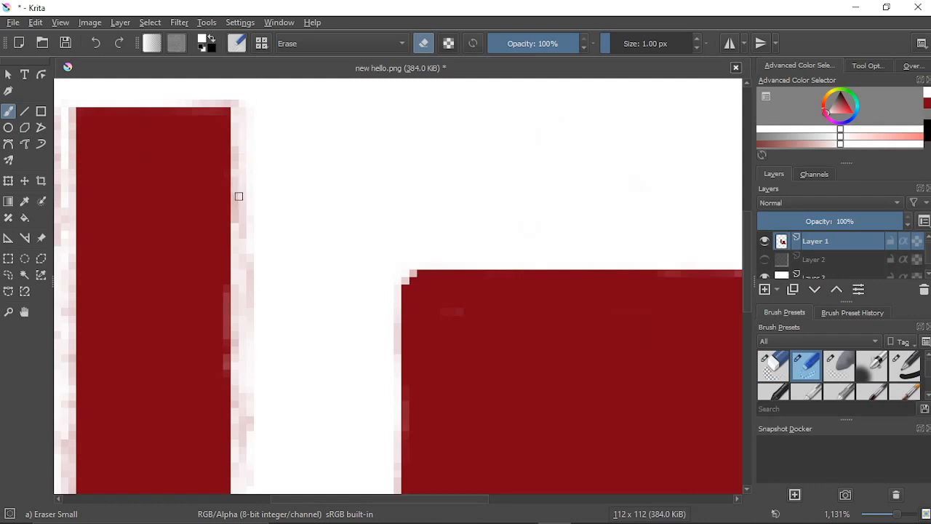
# Step: Review the available and current properties in the Brush HUD configuration and close it without changes
pyautogui.rightClick(320, 222)
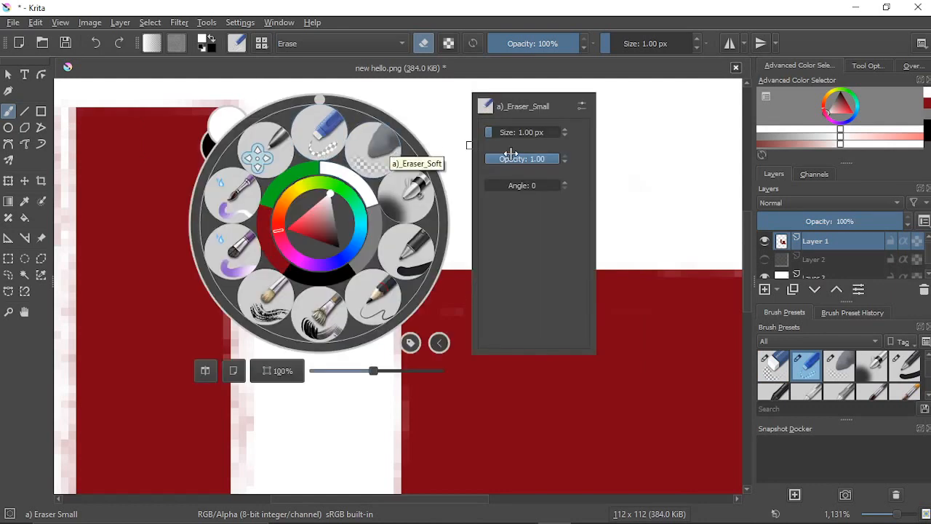
pyautogui.click(581, 107)
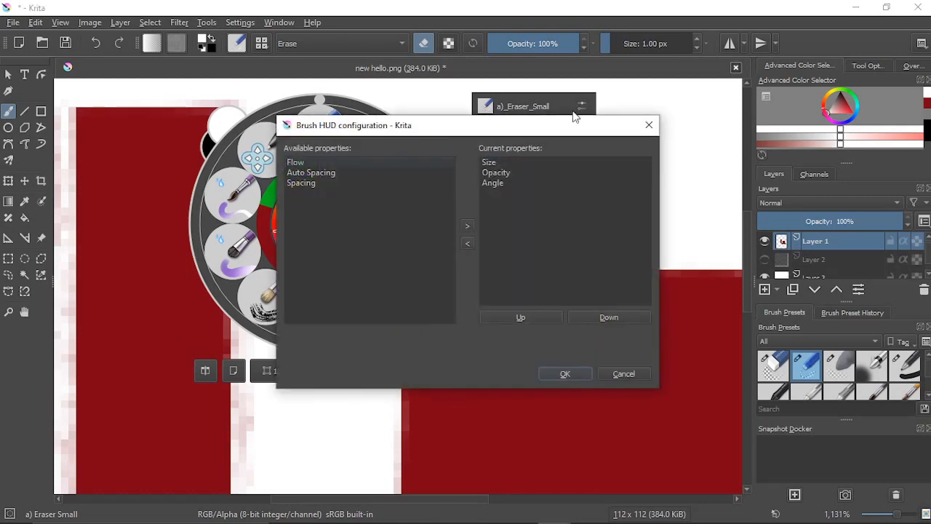
pyautogui.click(498, 164)
pyautogui.click(648, 125)
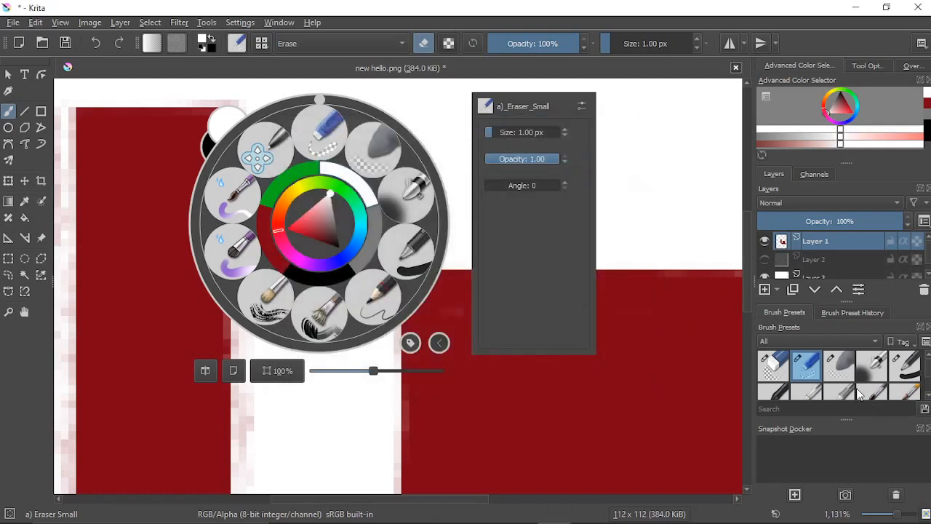
# Step: Remove the Eraser Soft and Eraser Small presets from the My Favorites tag
pyautogui.moveTo(771, 368)
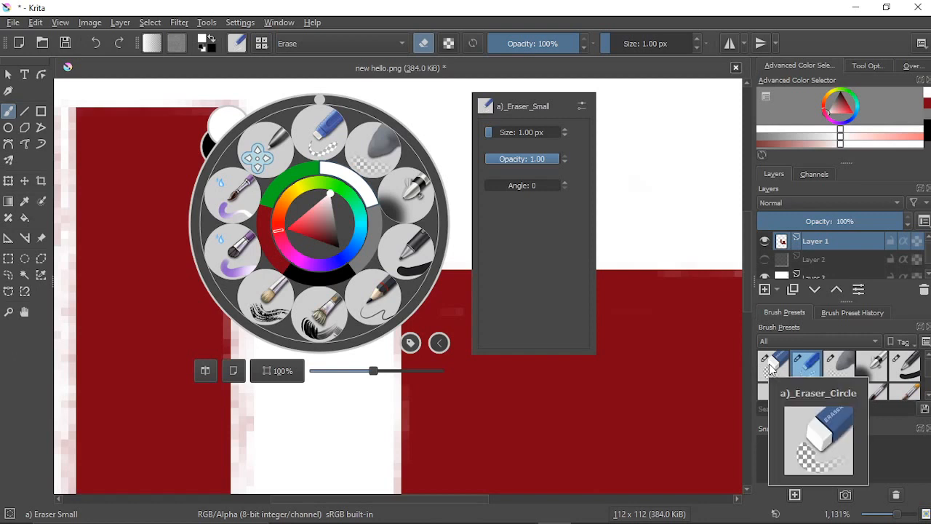
pyautogui.moveTo(805, 366)
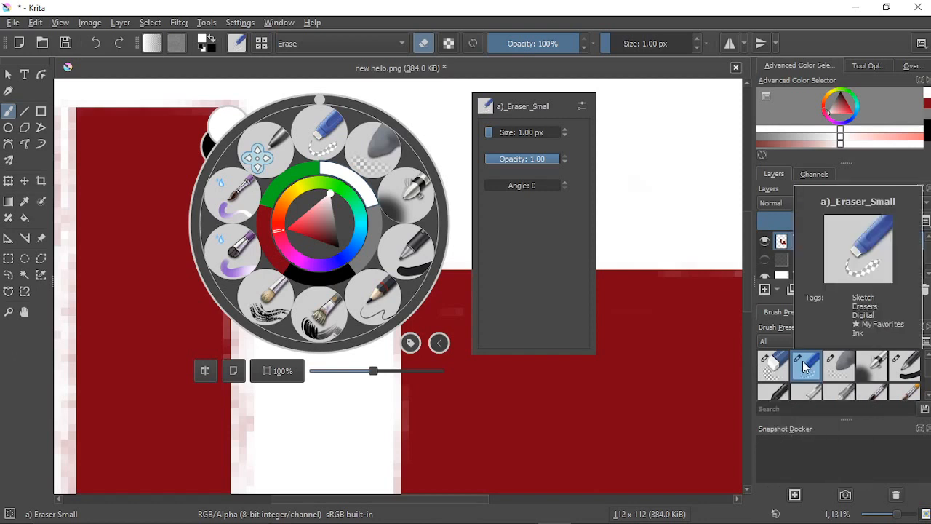
pyautogui.moveTo(834, 373)
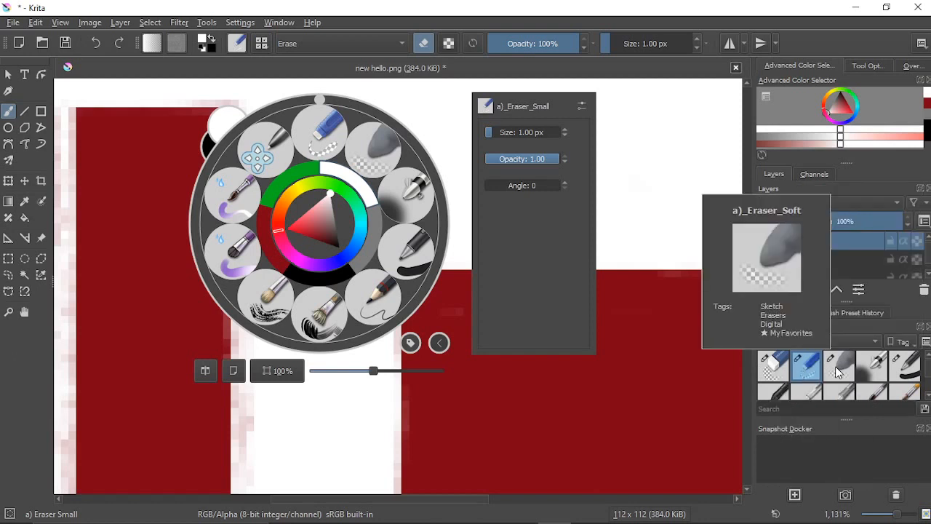
pyautogui.click(836, 372)
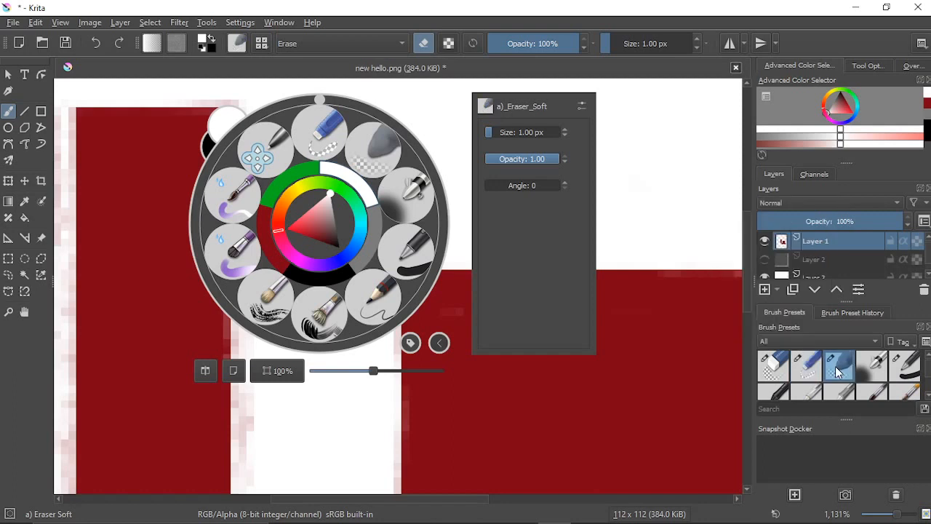
pyautogui.rightClick(837, 372)
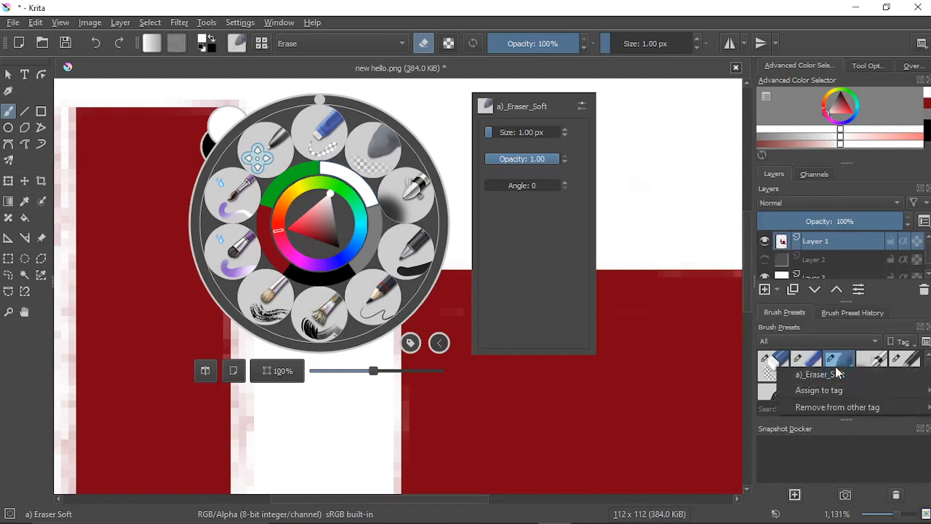
pyautogui.moveTo(826, 412)
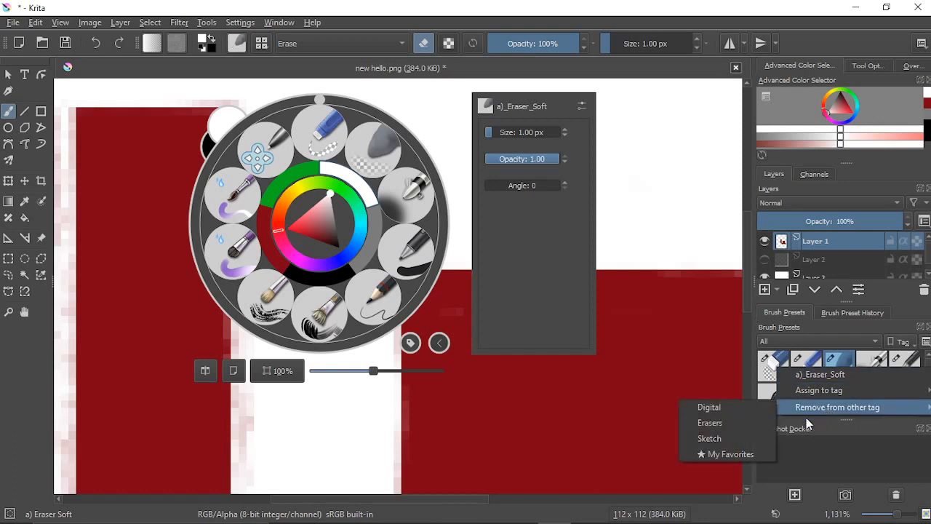
pyautogui.click(752, 452)
pyautogui.rightClick(805, 372)
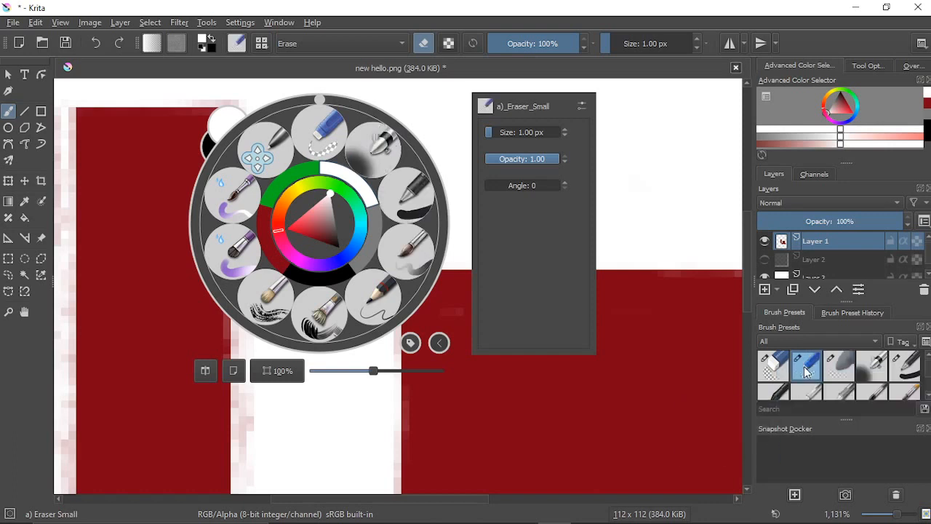
pyautogui.moveTo(826, 412)
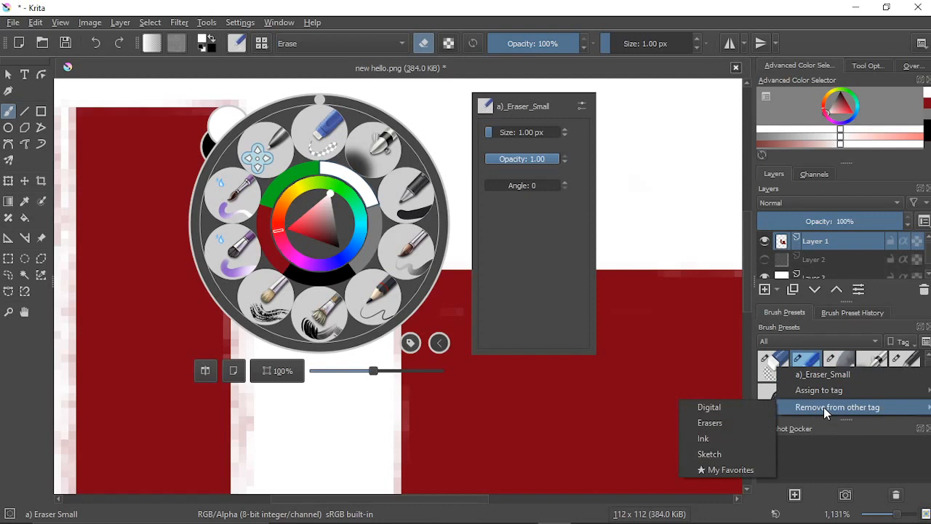
pyautogui.click(724, 470)
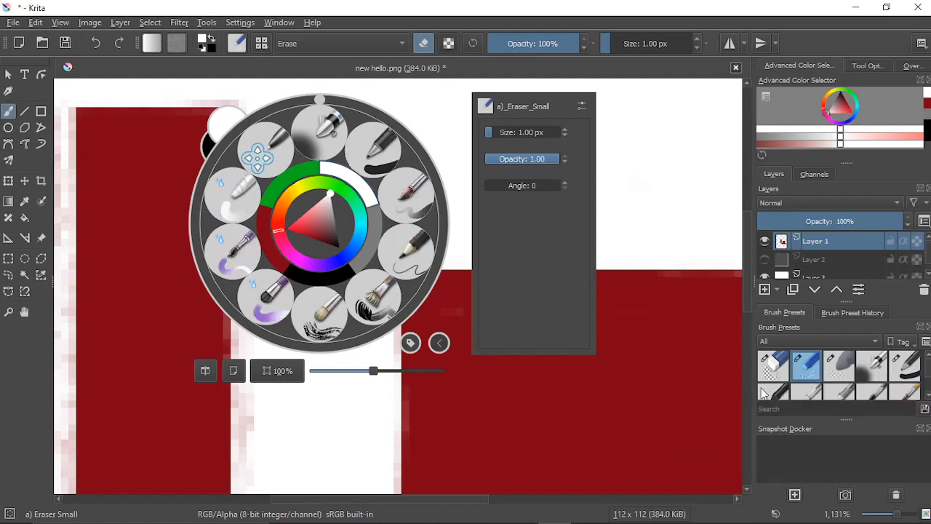
# Step: Assign the Eraser Circle preset to the My Favorites tag and choose it from the favorites around the colour wheel
pyautogui.rightClick(780, 363)
pyautogui.moveTo(810, 390)
pyautogui.click(864, 465)
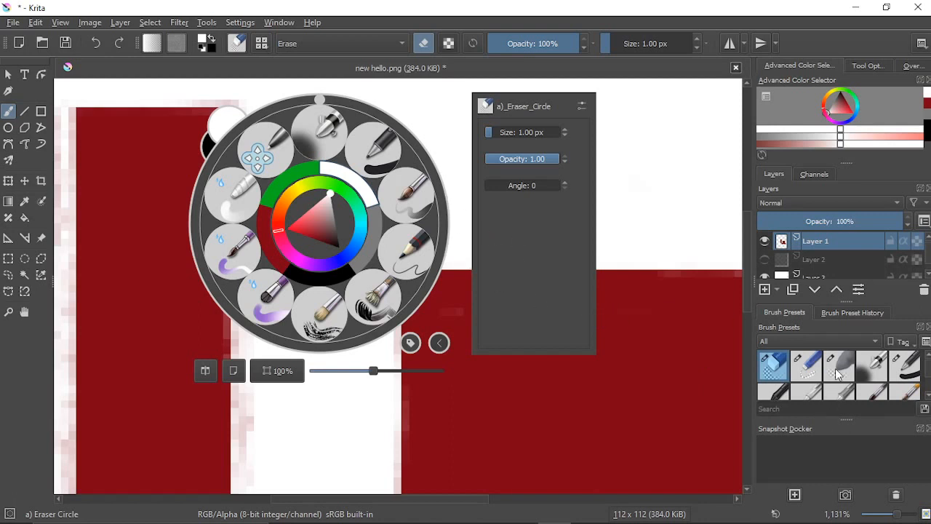
pyautogui.rightClick(774, 367)
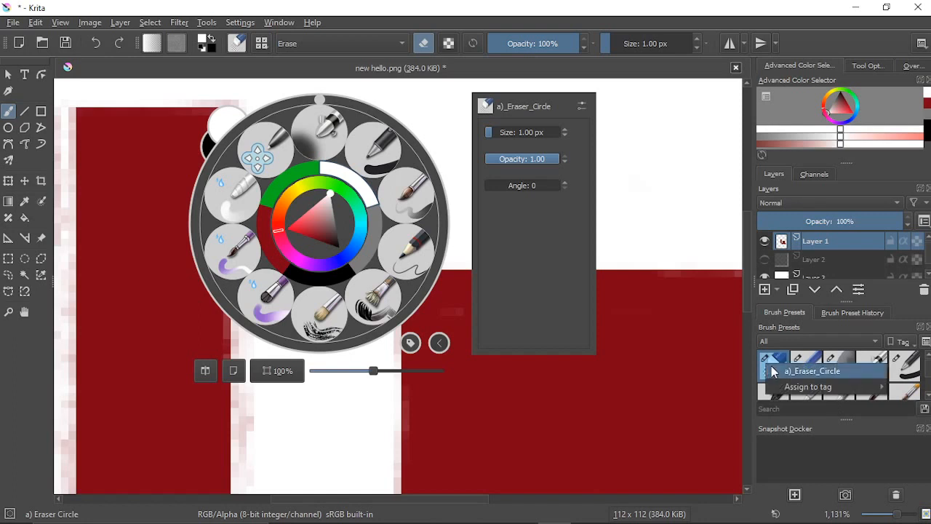
pyautogui.moveTo(794, 396)
pyautogui.click(664, 486)
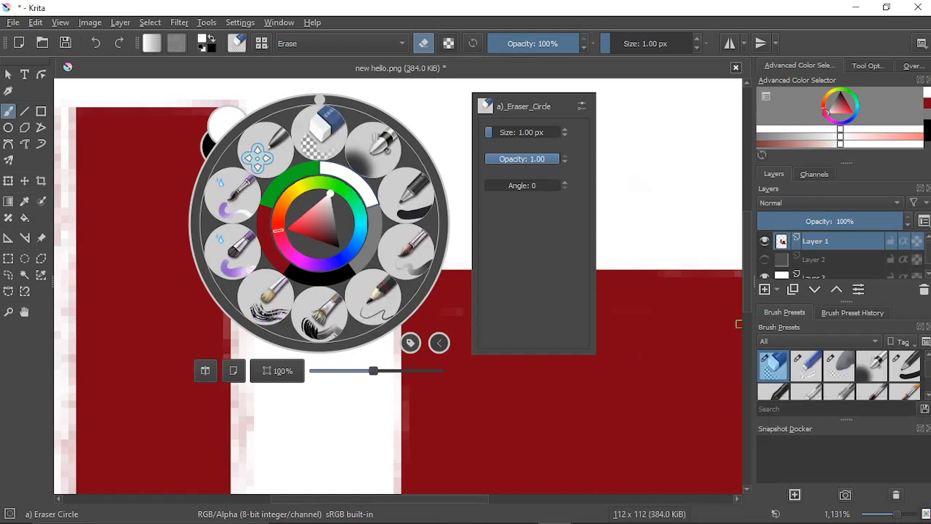
pyautogui.click(309, 118)
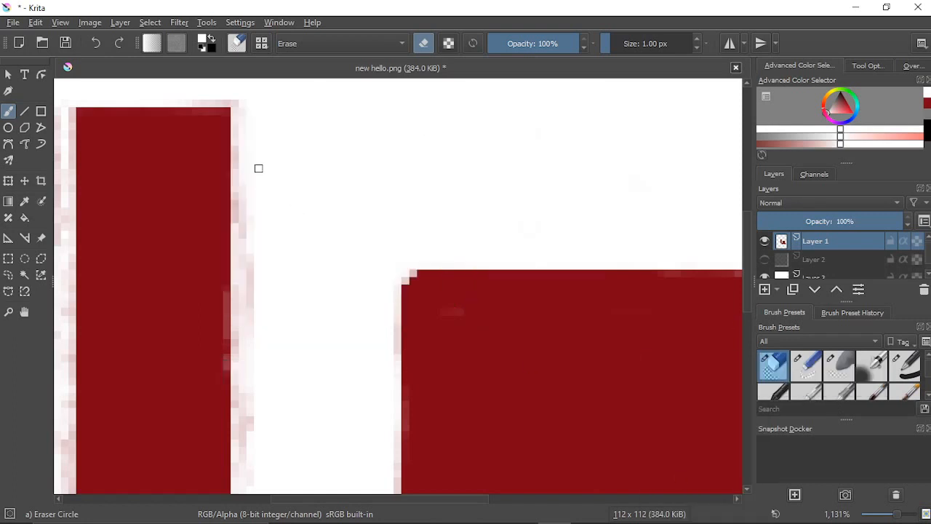
# Step: Erase the pink fringe along the upper part of the wide red block's left edge on Layer 1
pyautogui.moveTo(380, 246); pyautogui.dragTo(470, 216)
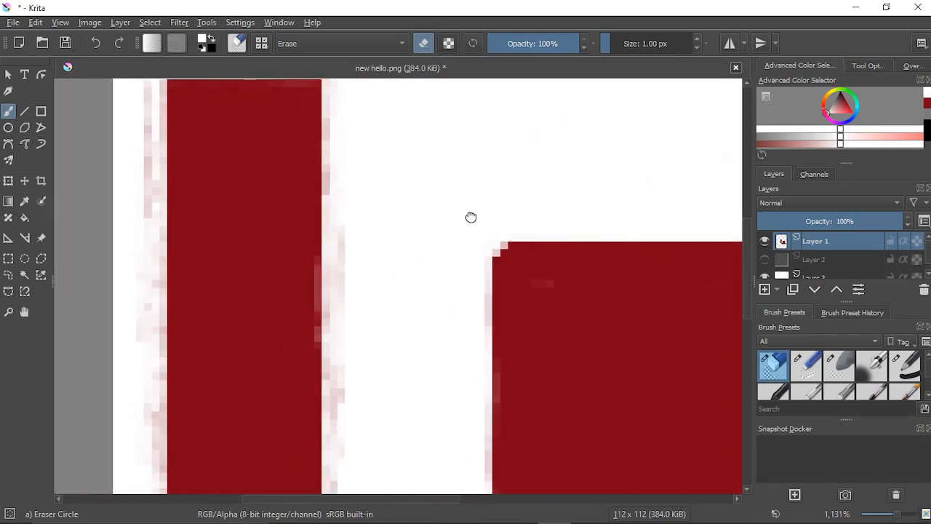
pyautogui.moveTo(448, 309); pyautogui.dragTo(394, 239)
pyautogui.scroll(3, 395, 240)
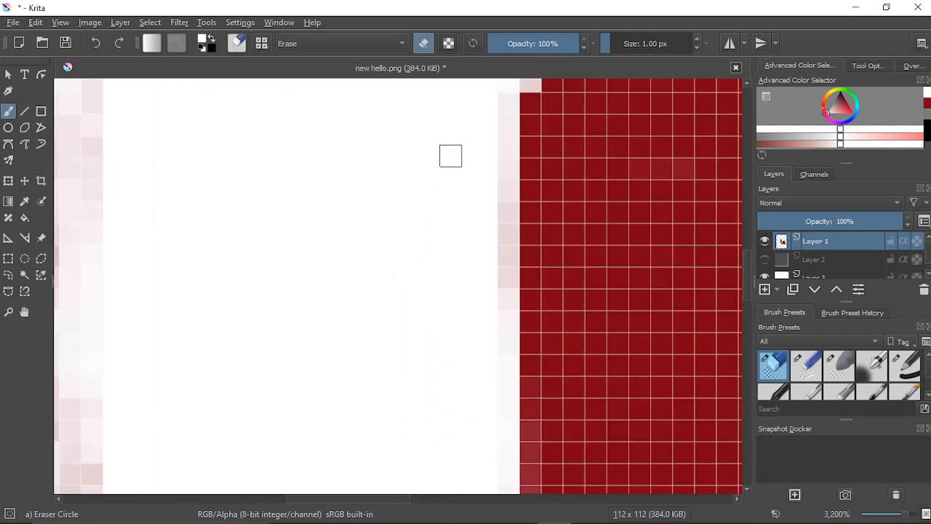
pyautogui.moveTo(450, 155); pyautogui.dragTo(440, 229)
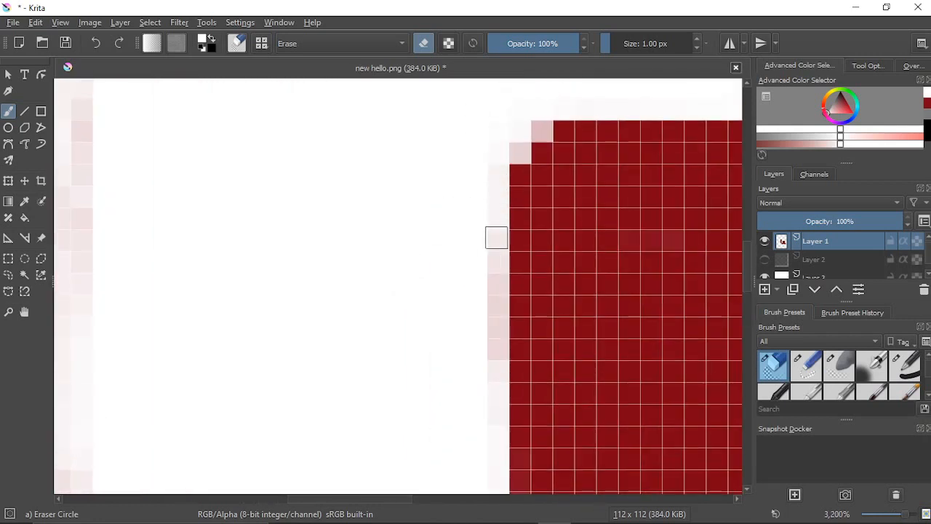
pyautogui.moveTo(494, 382); pyautogui.dragTo(501, 246)
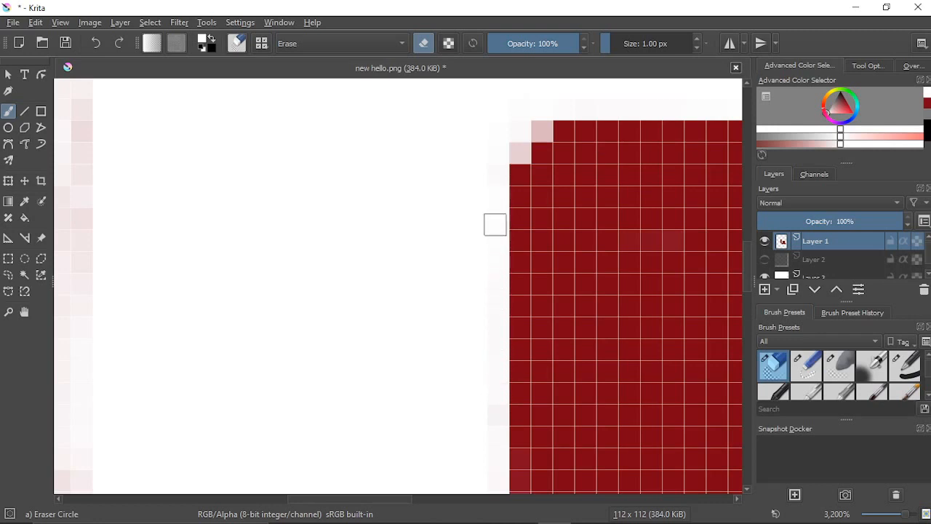
# Step: Erase the two pale pink pixels on the stepped upper-left corner of the wide red block
pyautogui.moveTo(483, 211); pyautogui.dragTo(450, 309)
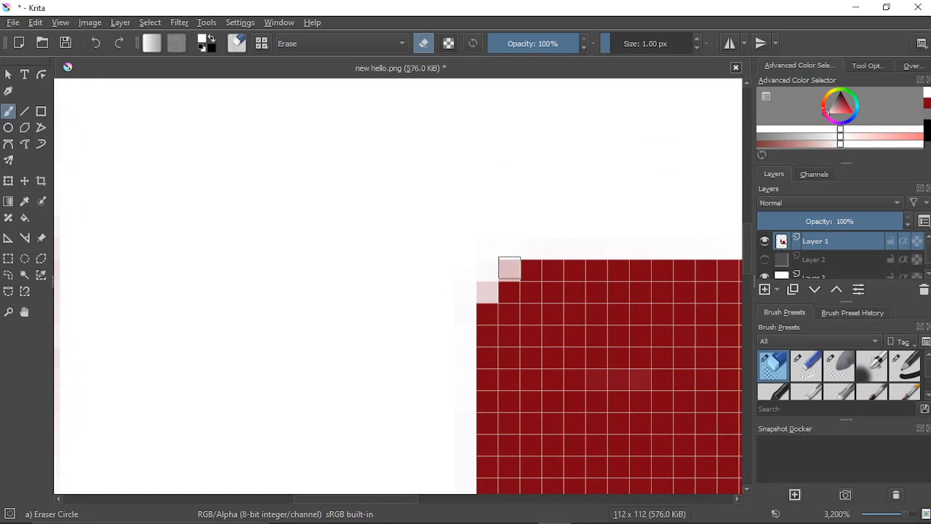
pyautogui.click(508, 270)
pyautogui.click(507, 269)
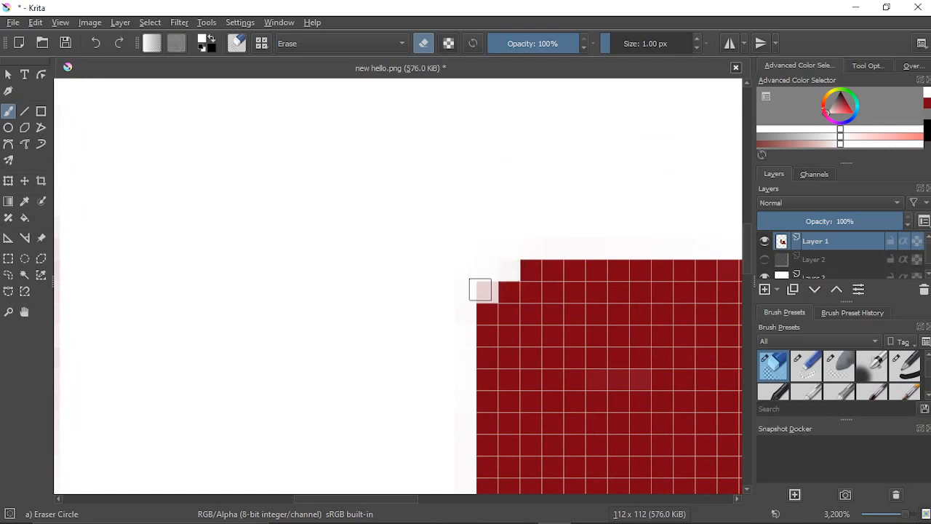
pyautogui.click(487, 292)
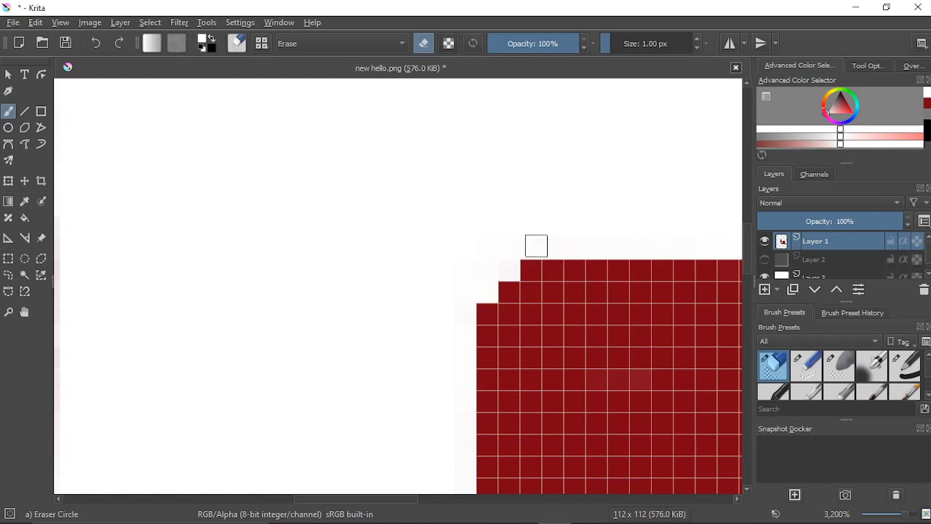
pyautogui.scroll(-4, 461, 248)
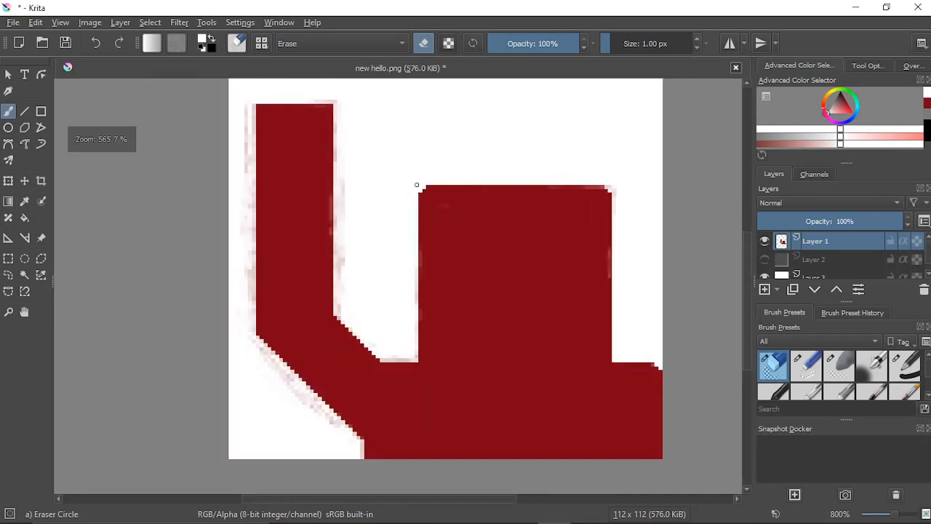
# Step: Erase the pink fringe down the middle and lower parts of the wide block's left edge, towards the notch floor
pyautogui.scroll(4, 420, 324)
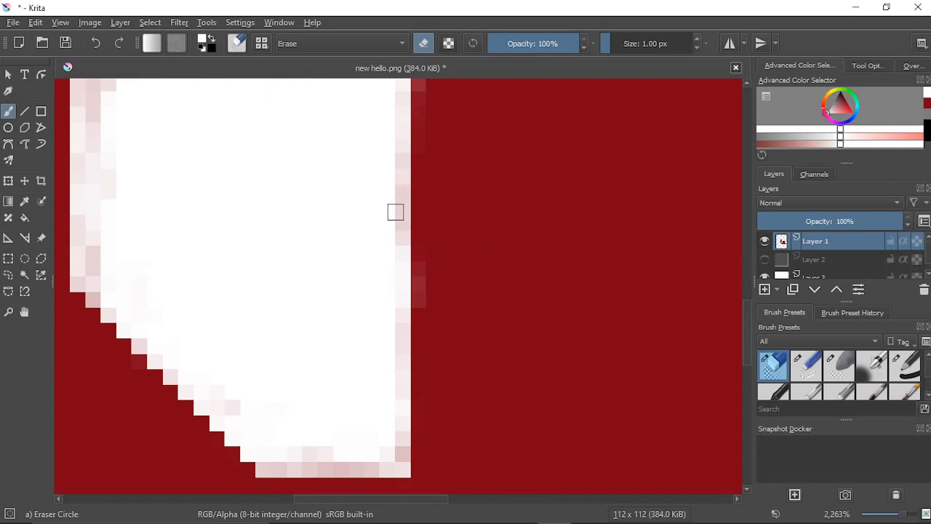
pyautogui.moveTo(397, 127); pyautogui.dragTo(476, 308)
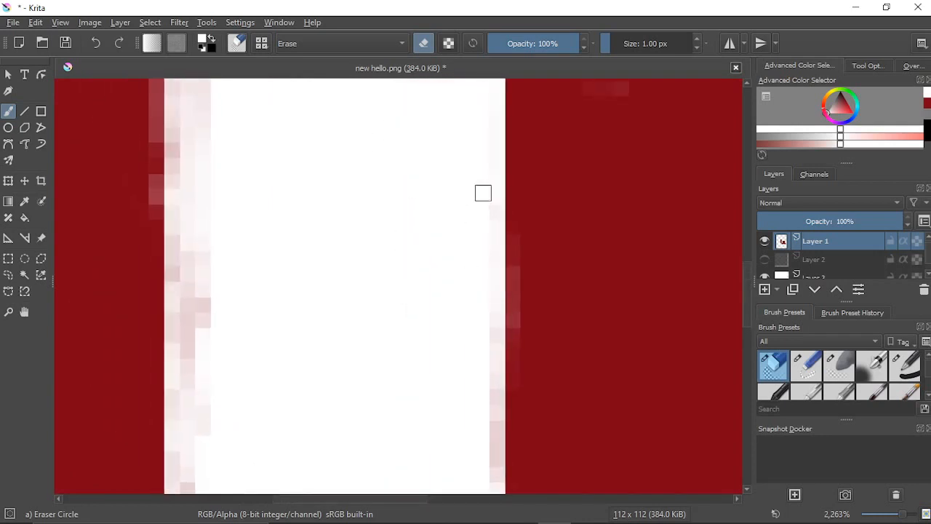
pyautogui.moveTo(491, 181); pyautogui.dragTo(466, 279)
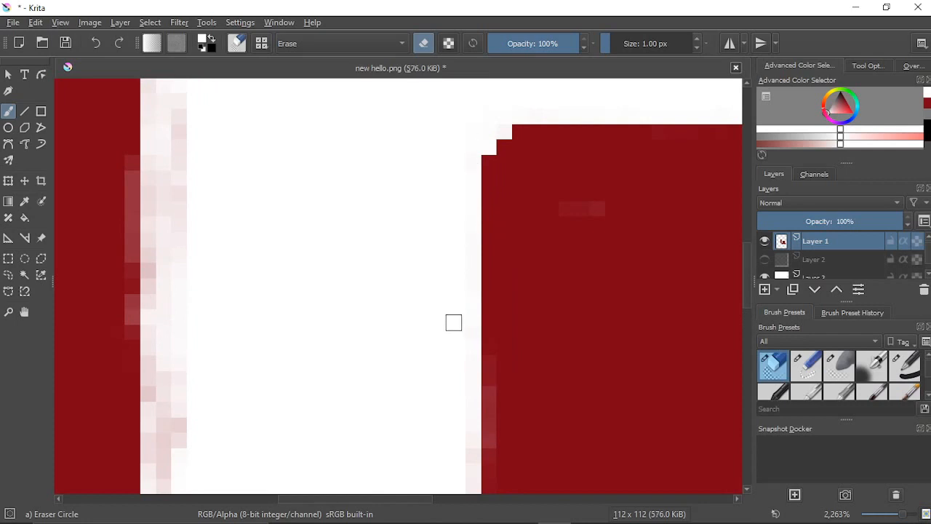
pyautogui.moveTo(453, 320); pyautogui.dragTo(414, 131)
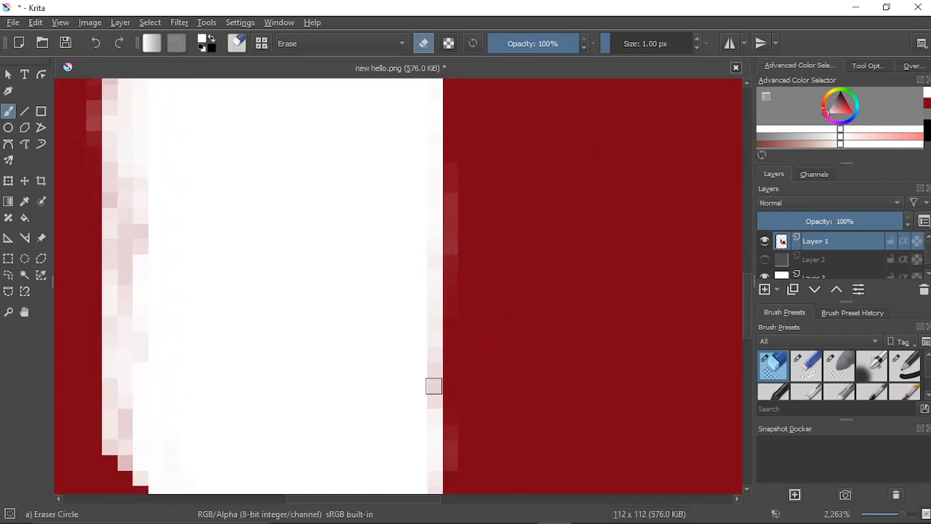
pyautogui.scroll(-3, 435, 317)
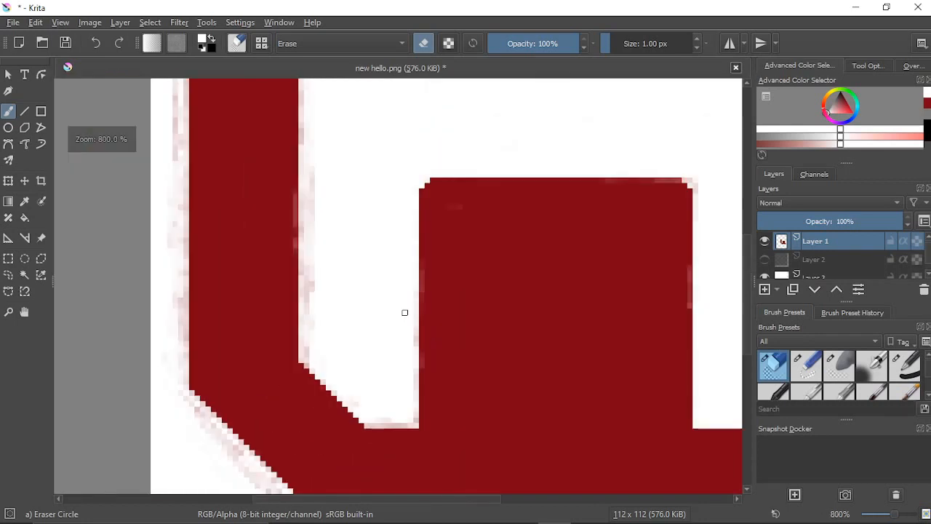
pyautogui.scroll(3, 389, 328)
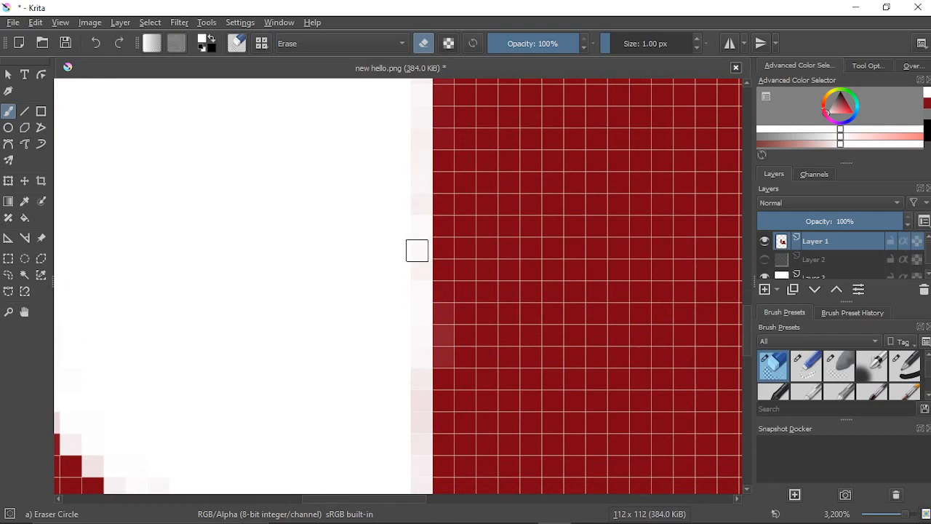
pyautogui.moveTo(415, 226)
pyautogui.mouseDown()
pyautogui.moveTo(419, 208)
pyautogui.moveTo(421, 337)
pyautogui.moveTo(411, 386)
pyautogui.mouseUp()
pyautogui.scroll(-4, 399, 375)
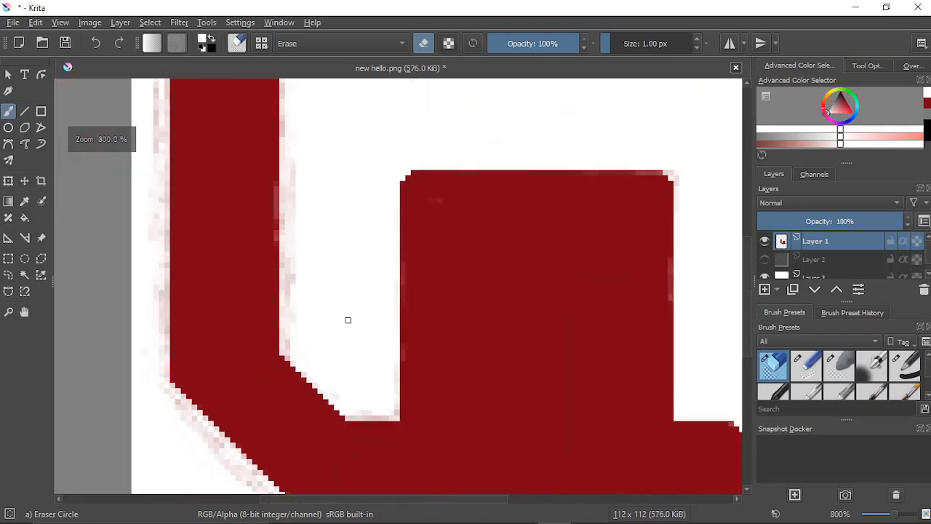
# Step: Erase the pale pink pixels around the stepped upper-right corner of the wide red block
pyautogui.moveTo(346, 318); pyautogui.dragTo(509, 180)
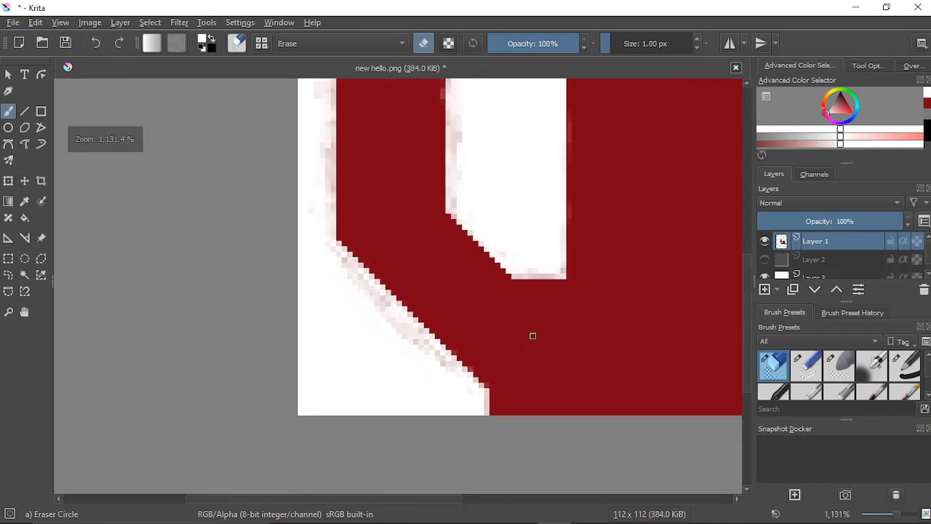
pyautogui.scroll(-4, 534, 335)
pyautogui.moveTo(592, 336); pyautogui.dragTo(516, 349)
pyautogui.scroll(4, 490, 259)
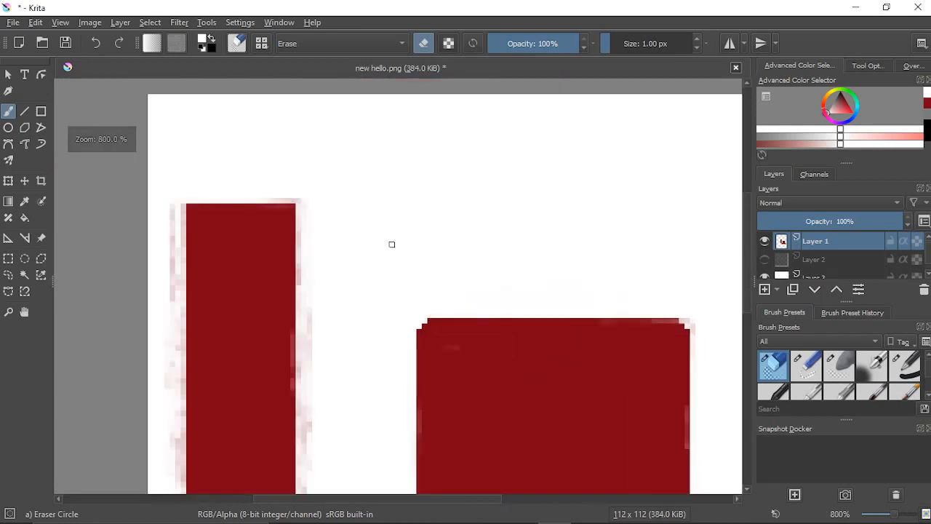
pyautogui.scroll(3, 537, 250)
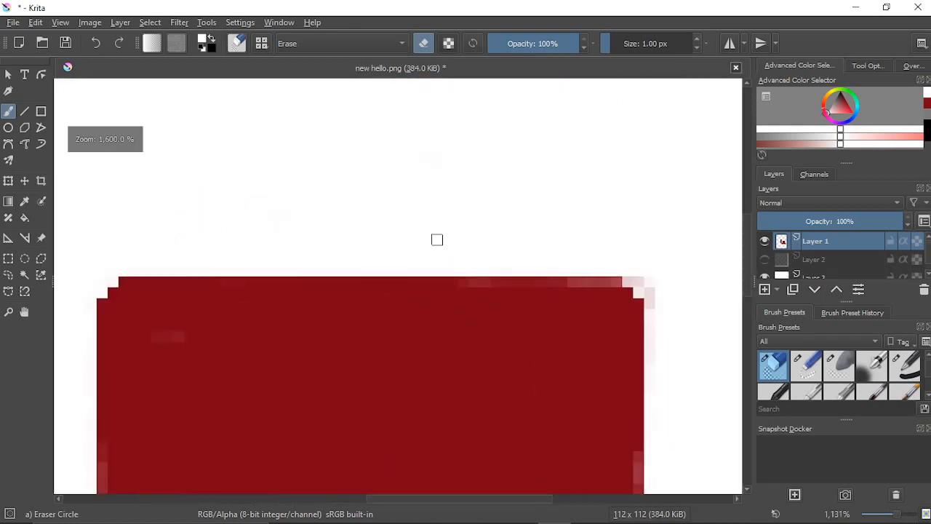
pyautogui.scroll(2, 531, 249)
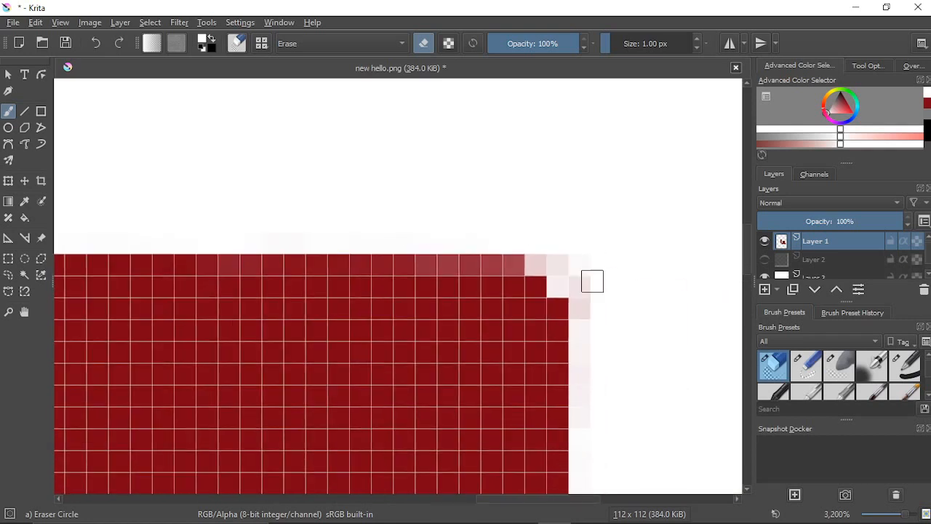
pyautogui.moveTo(592, 280)
pyautogui.mouseDown()
pyautogui.moveTo(586, 340)
pyautogui.moveTo(583, 255)
pyautogui.moveTo(585, 348)
pyautogui.moveTo(578, 221)
pyautogui.moveTo(584, 325)
pyautogui.moveTo(557, 259)
pyautogui.mouseUp()
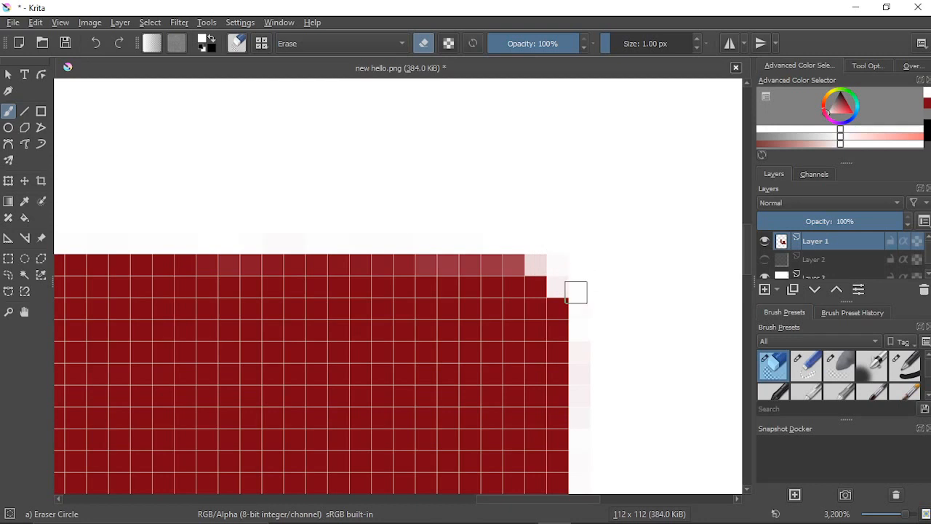
pyautogui.moveTo(575, 292)
pyautogui.mouseDown()
pyautogui.moveTo(565, 270)
pyautogui.moveTo(561, 285)
pyautogui.moveTo(568, 272)
pyautogui.mouseUp()
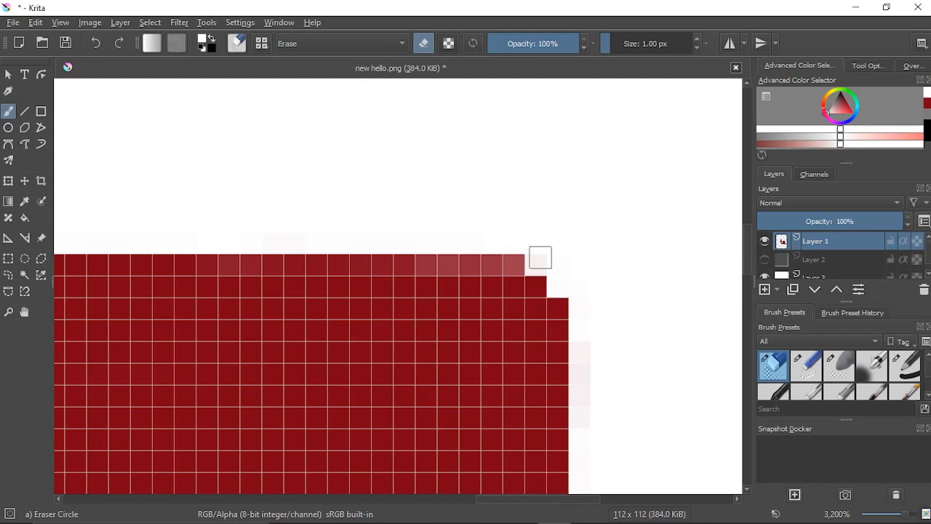
pyautogui.click(537, 266)
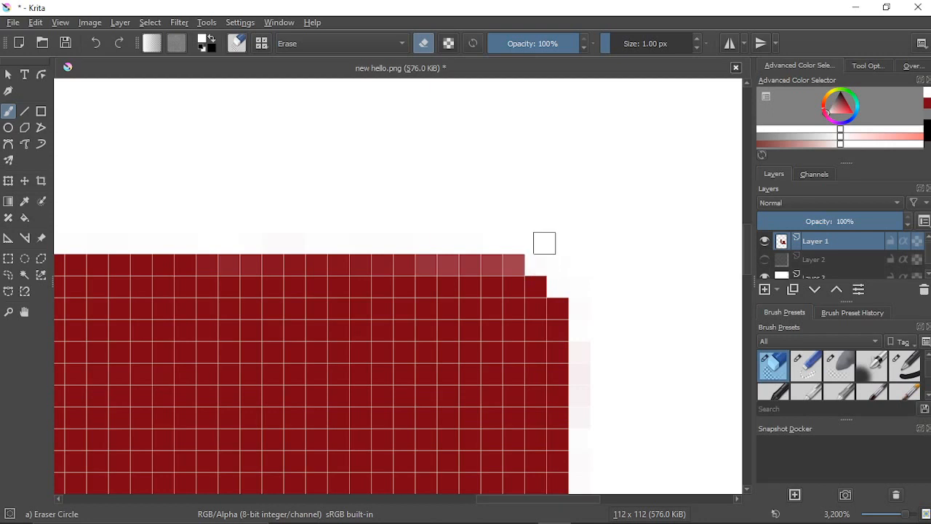
pyautogui.scroll(-5, 607, 264)
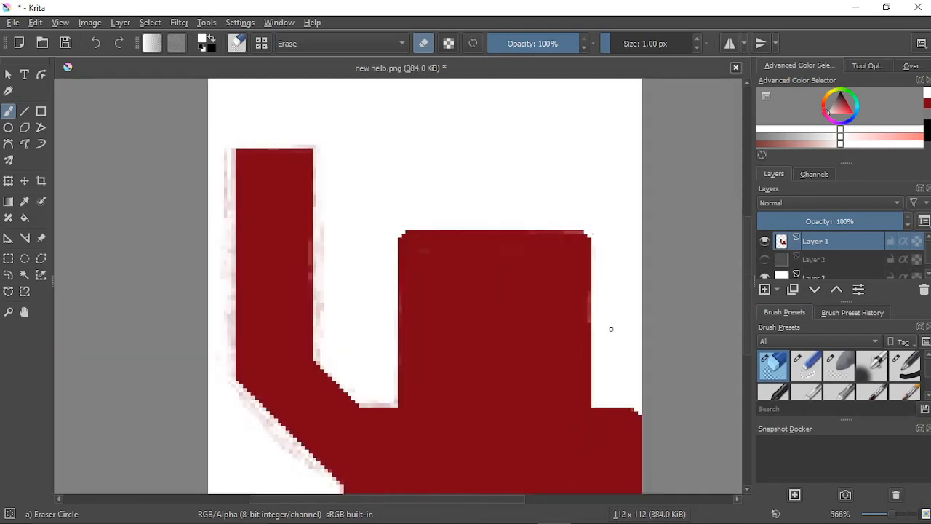
# Step: Toggle the visibility of the black Layer 2 to compare the notch's edge fringe against black and white, leaving the layer hidden
pyautogui.scroll(4, 468, 270)
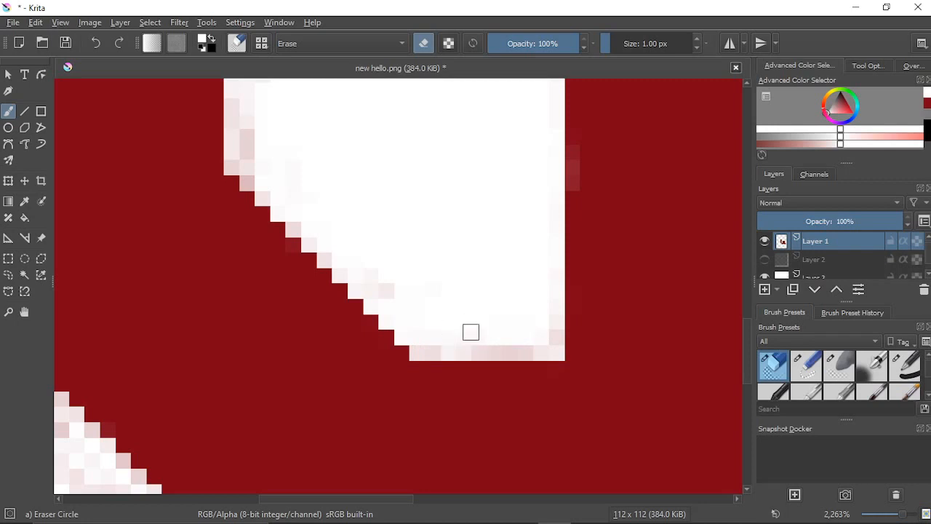
pyautogui.click(765, 259)
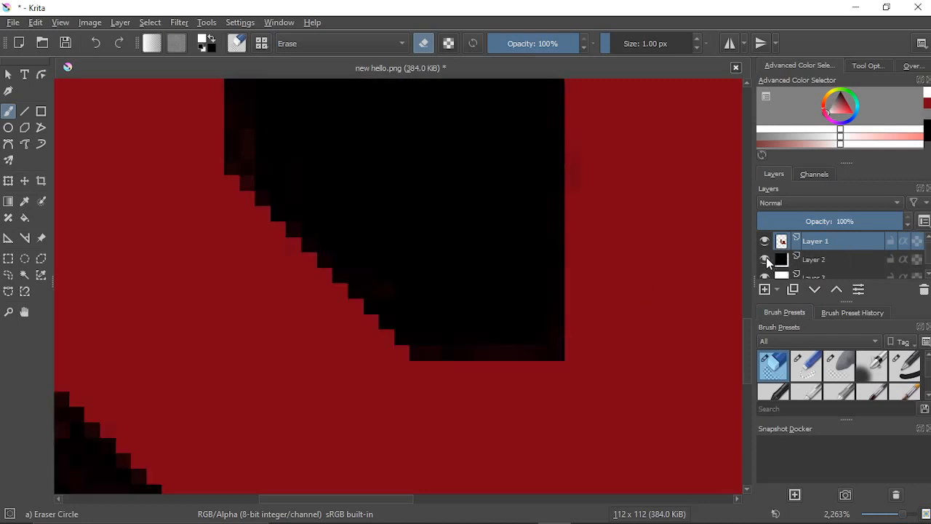
pyautogui.click(765, 259)
pyautogui.click(765, 259)
pyautogui.click(765, 258)
pyautogui.click(765, 258)
pyautogui.click(765, 259)
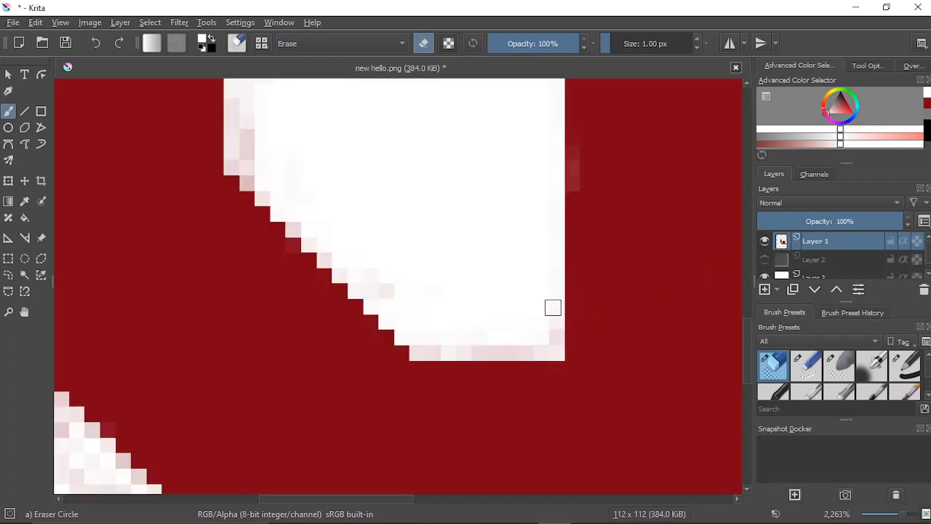
# Step: Erase the pink fringe along the notch floor and the lower right side of the vertical red bar
pyautogui.moveTo(556, 348)
pyautogui.mouseDown()
pyautogui.moveTo(518, 354)
pyautogui.moveTo(423, 354)
pyautogui.moveTo(537, 352)
pyautogui.mouseUp()
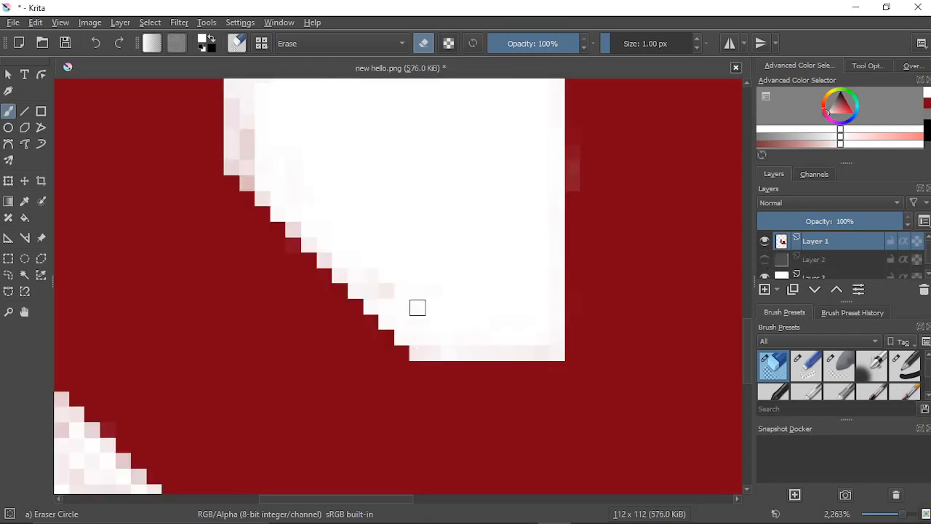
pyautogui.moveTo(378, 179); pyautogui.dragTo(490, 283)
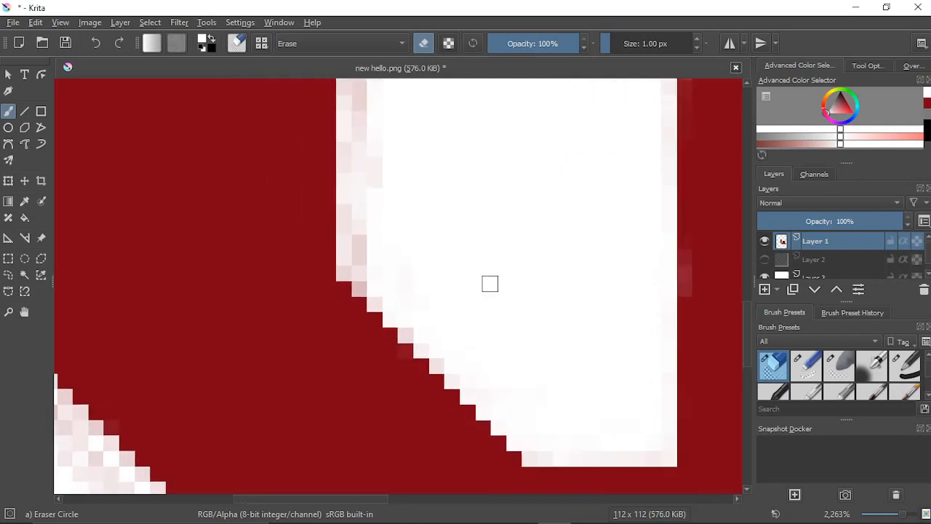
pyautogui.moveTo(373, 206)
pyautogui.mouseDown()
pyautogui.moveTo(357, 192)
pyautogui.moveTo(357, 270)
pyautogui.moveTo(396, 252)
pyautogui.mouseUp()
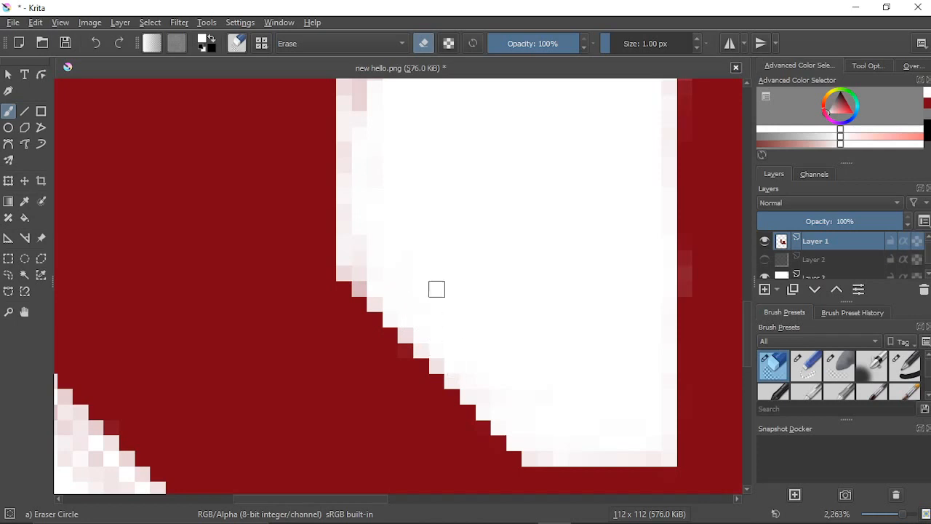
pyautogui.scroll(-5, 471, 245)
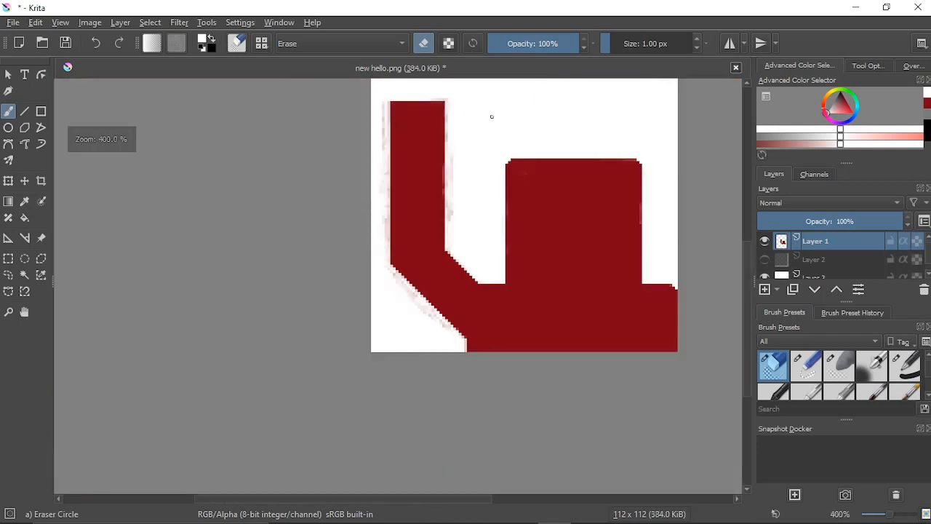
# Step: Erase the pink fringe and detached specks beside the upper left side of the vertical red bar
pyautogui.scroll(4, 491, 116)
pyautogui.moveTo(508, 195); pyautogui.dragTo(413, 239)
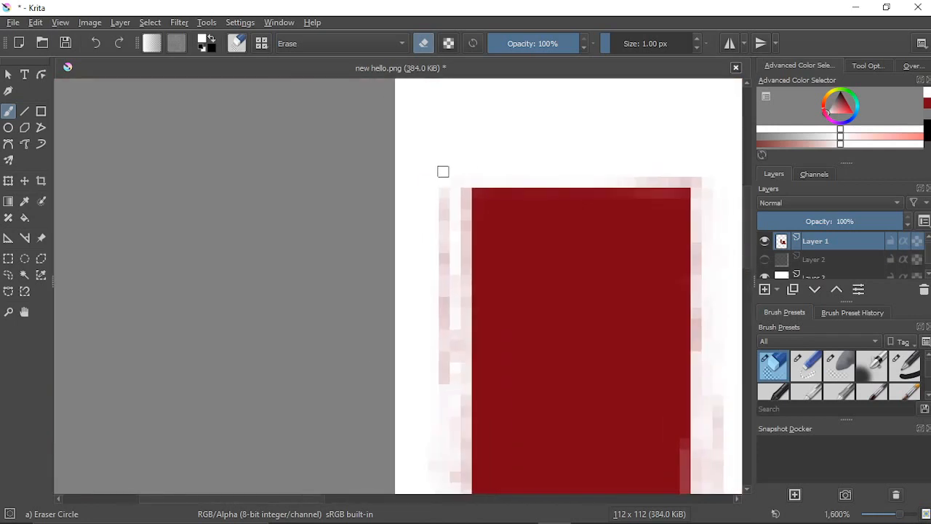
pyautogui.moveTo(445, 164)
pyautogui.mouseDown()
pyautogui.moveTo(452, 267)
pyautogui.moveTo(451, 231)
pyautogui.mouseUp()
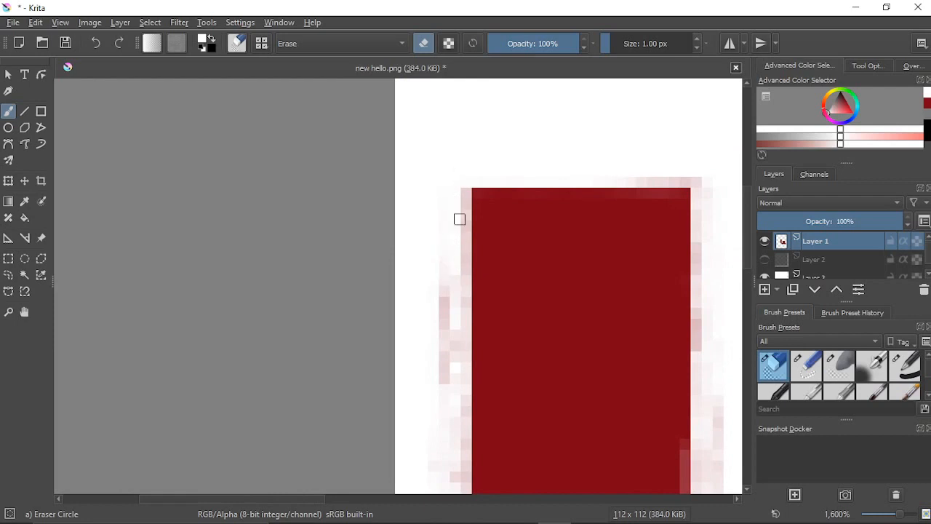
pyautogui.moveTo(435, 392)
pyautogui.mouseDown()
pyautogui.moveTo(457, 265)
pyautogui.moveTo(444, 337)
pyautogui.moveTo(446, 267)
pyautogui.mouseUp()
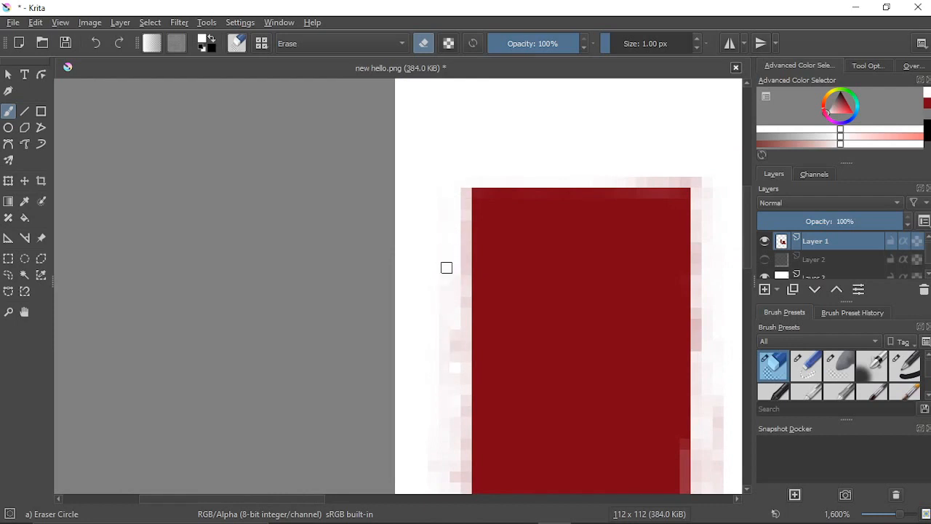
pyautogui.moveTo(465, 198)
pyautogui.mouseDown()
pyautogui.moveTo(463, 262)
pyautogui.moveTo(465, 193)
pyautogui.moveTo(460, 215)
pyautogui.mouseUp()
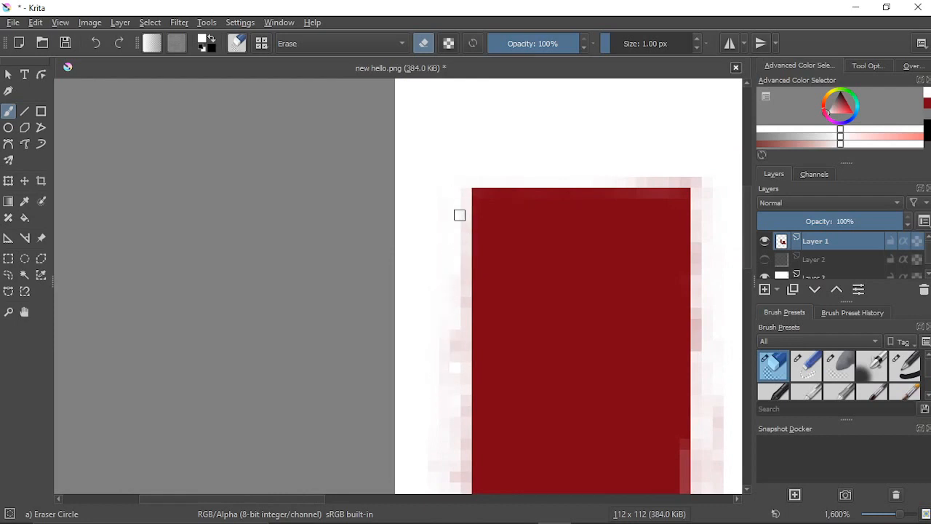
# Step: Erase the pink fringe down the middle and lower left side of the vertical red bar
pyautogui.moveTo(442, 335); pyautogui.dragTo(405, 169)
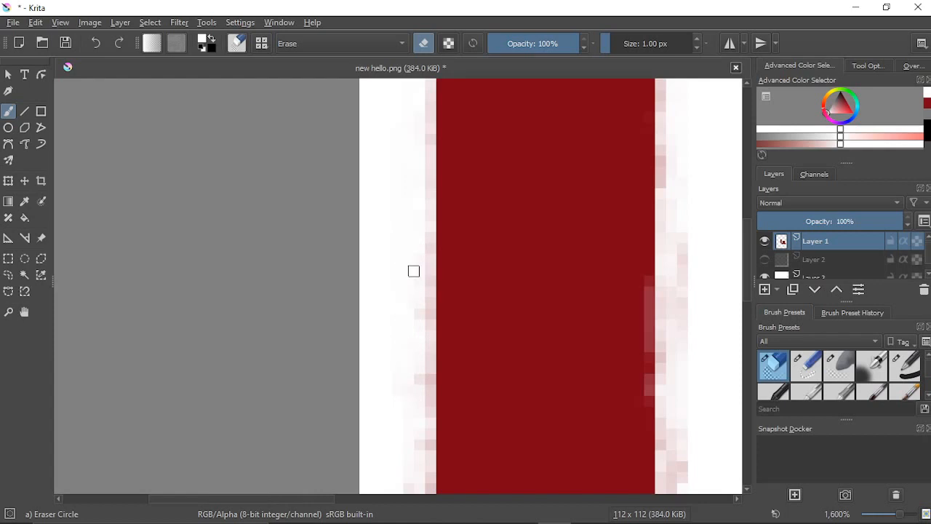
pyautogui.moveTo(412, 327); pyautogui.dragTo(399, 168)
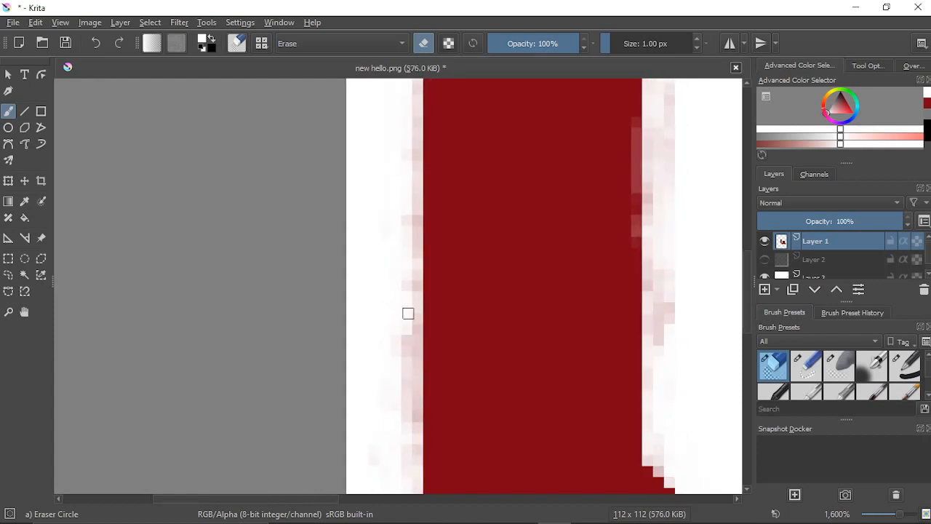
pyautogui.moveTo(408, 314); pyautogui.dragTo(404, 395)
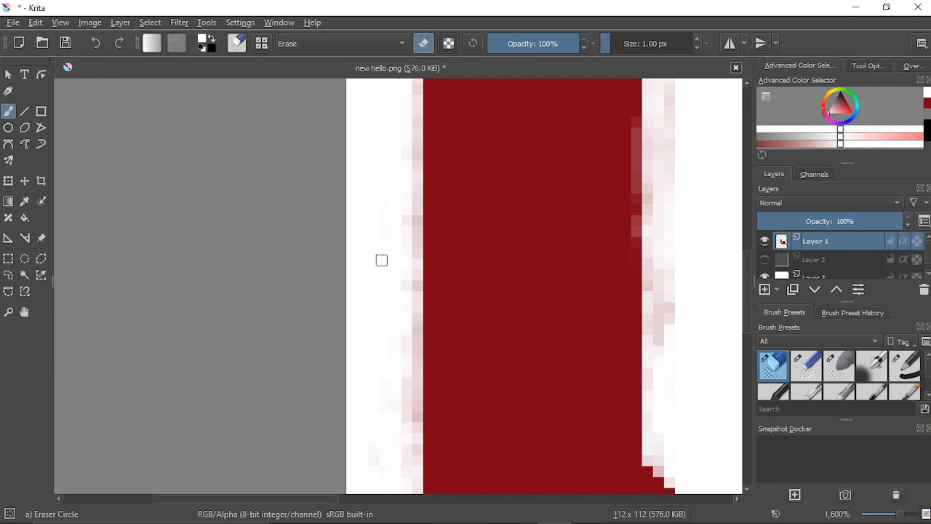
pyautogui.moveTo(413, 379); pyautogui.dragTo(388, 229)
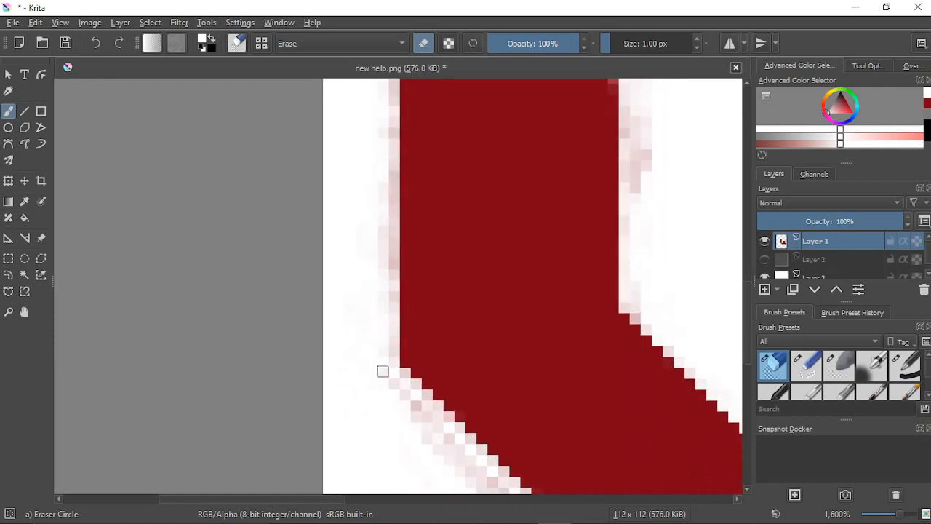
# Step: Erase the band of pink specks outside the red shape's lower-left diagonal edge
pyautogui.moveTo(381, 410); pyautogui.dragTo(307, 243)
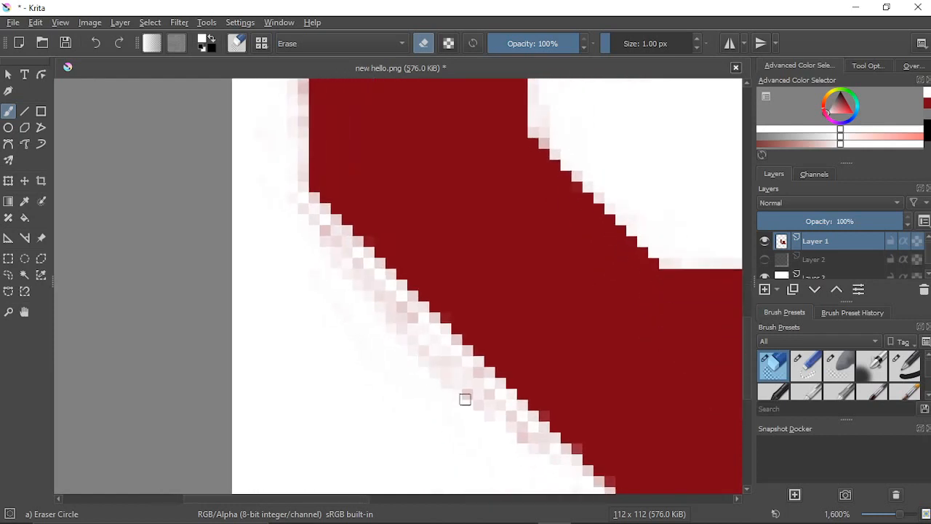
pyautogui.moveTo(406, 357); pyautogui.dragTo(320, 257)
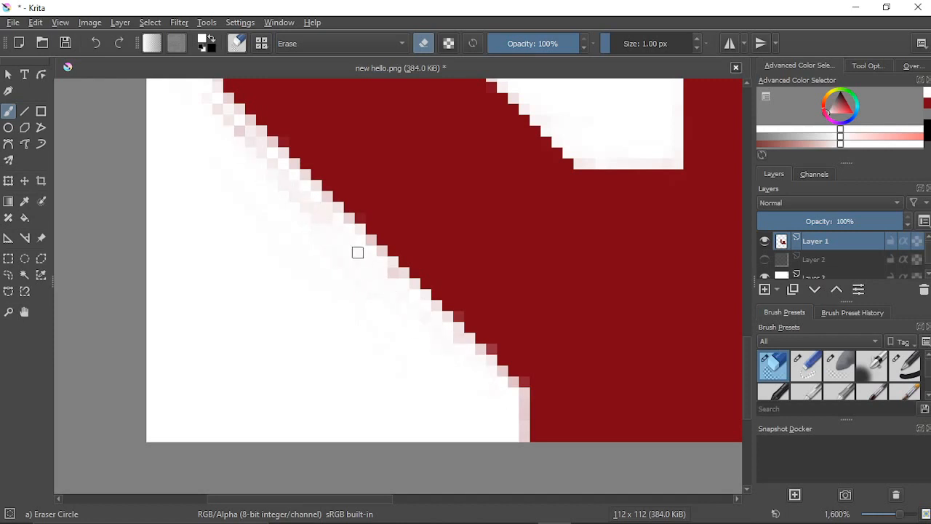
pyautogui.moveTo(357, 252); pyautogui.dragTo(216, 116)
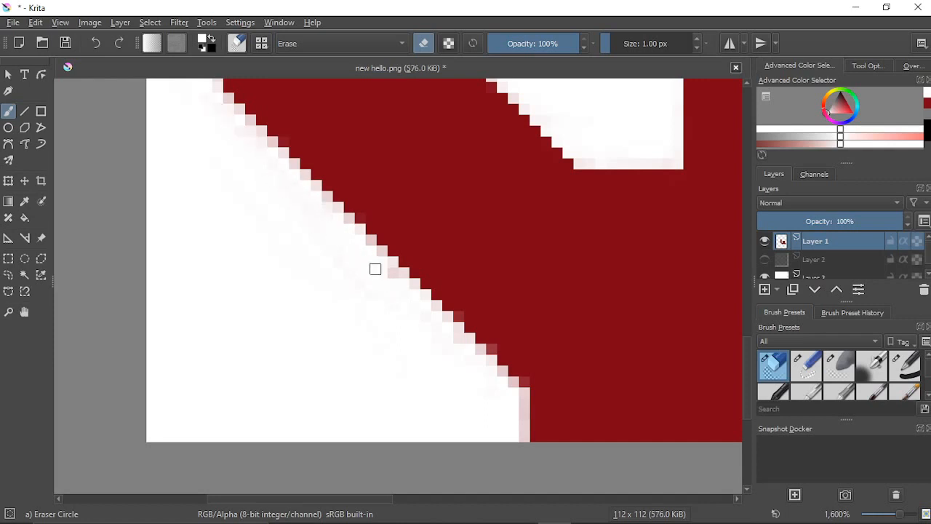
# Step: Erase the pink pixels along the short vertical edge between the lower-left diagonal and the canvas bottom
pyautogui.scroll(3, 500, 410)
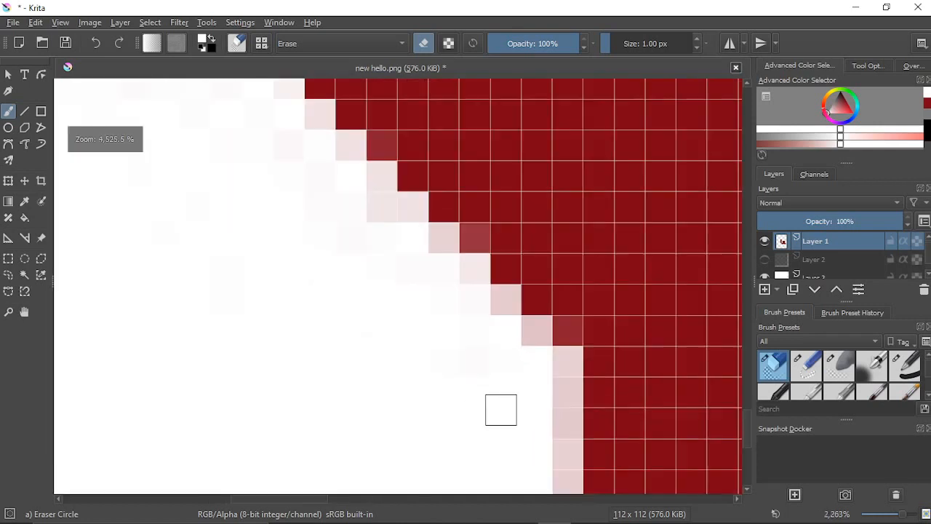
pyautogui.moveTo(500, 410); pyautogui.dragTo(385, 335)
pyautogui.moveTo(456, 301)
pyautogui.mouseDown()
pyautogui.moveTo(467, 403)
pyautogui.moveTo(459, 359)
pyautogui.moveTo(459, 433)
pyautogui.moveTo(461, 314)
pyautogui.moveTo(456, 298)
pyautogui.moveTo(455, 334)
pyautogui.moveTo(458, 295)
pyautogui.moveTo(426, 273)
pyautogui.moveTo(427, 260)
pyautogui.moveTo(423, 305)
pyautogui.moveTo(455, 321)
pyautogui.mouseUp()
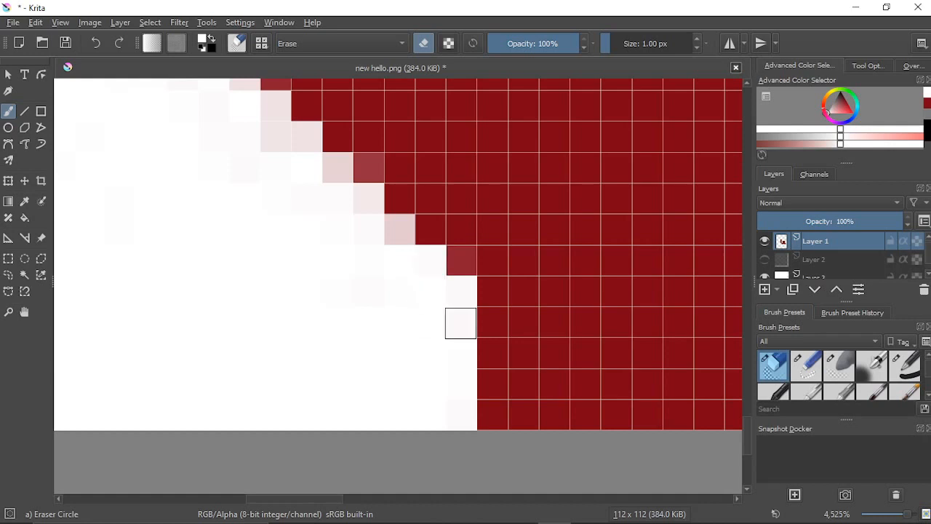
# Step: Erase the pale pink pixels on the stair steps of the lower part of the lower-left diagonal edge
pyautogui.moveTo(378, 293); pyautogui.dragTo(437, 426)
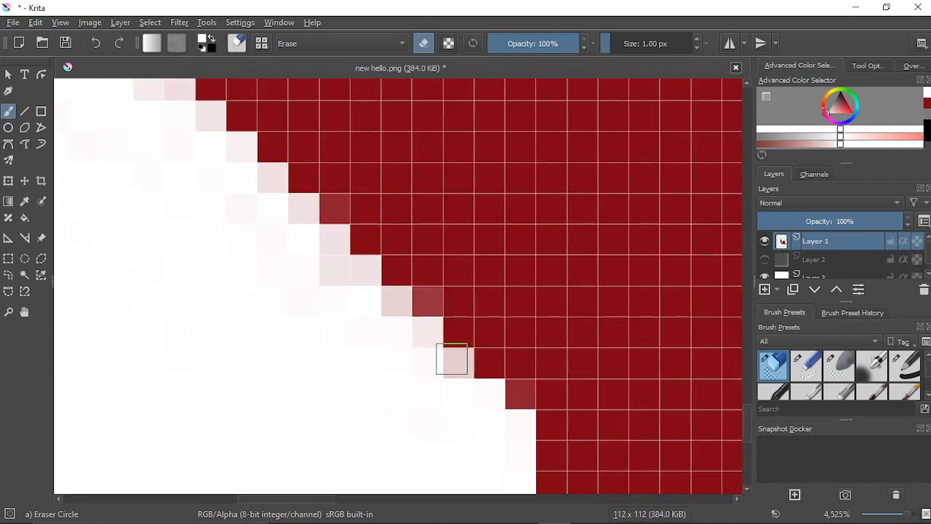
pyautogui.click(457, 332)
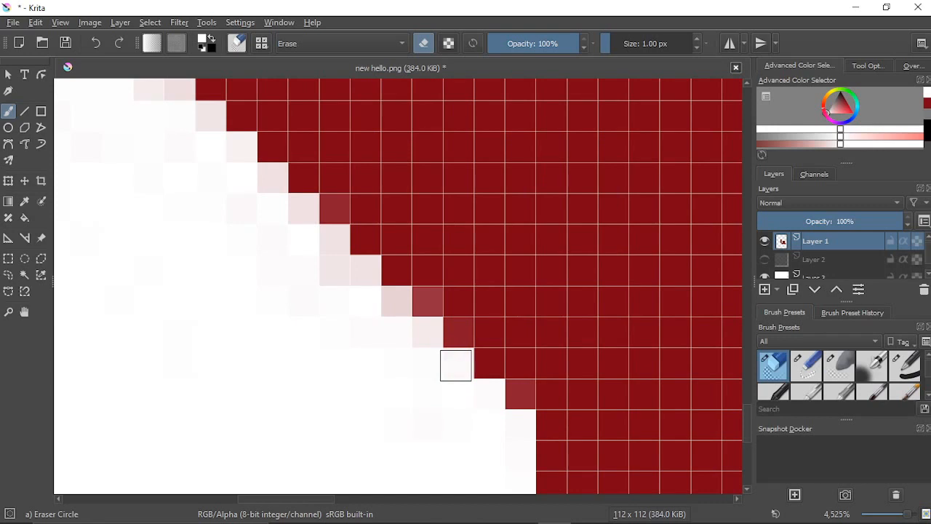
pyautogui.click(424, 328)
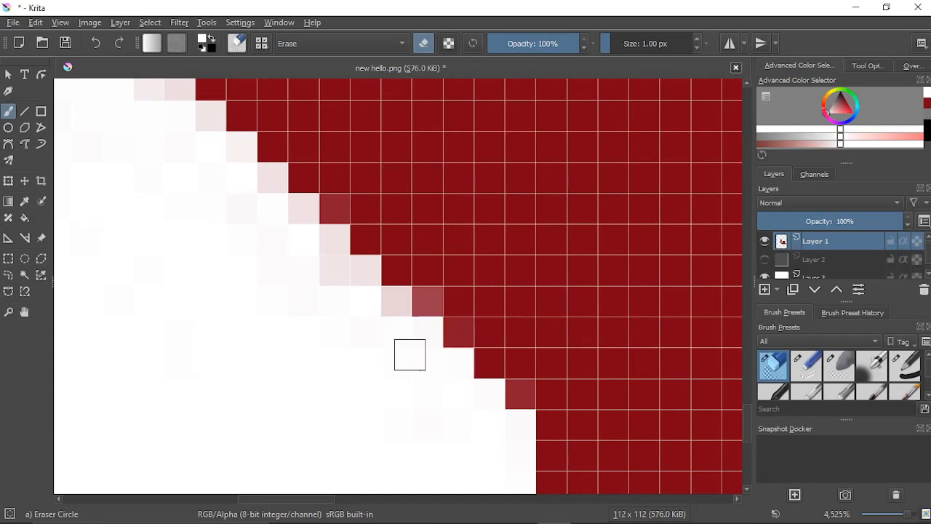
pyautogui.click(397, 297)
pyautogui.click(393, 300)
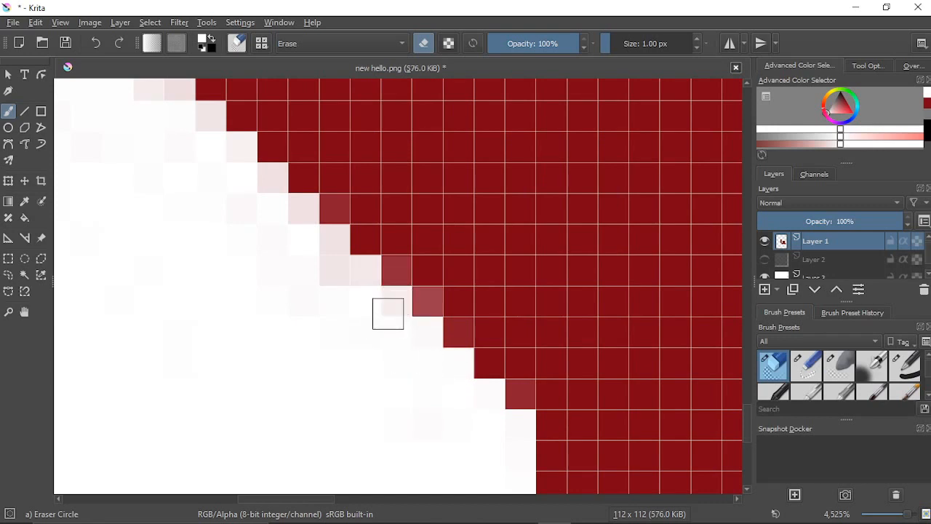
pyautogui.click(322, 276)
pyautogui.click(321, 248)
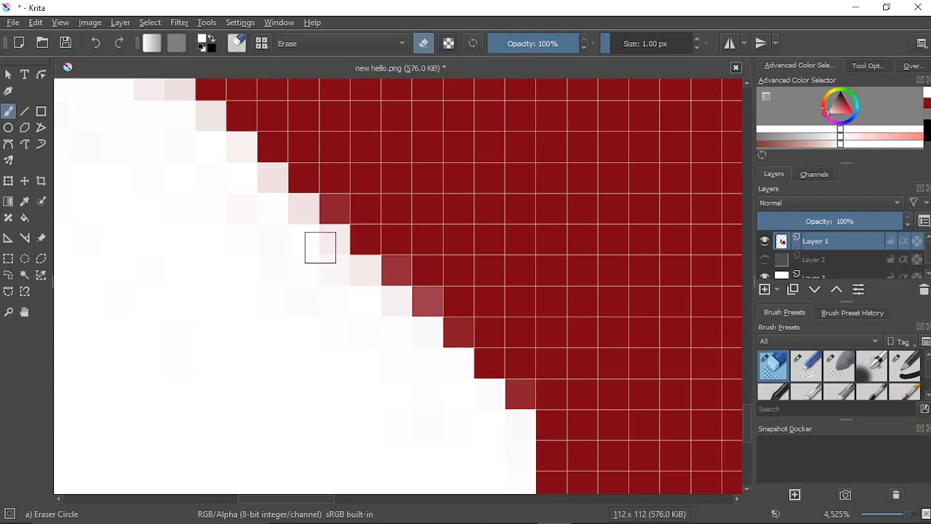
pyautogui.click(326, 275)
pyautogui.click(335, 297)
pyautogui.click(362, 273)
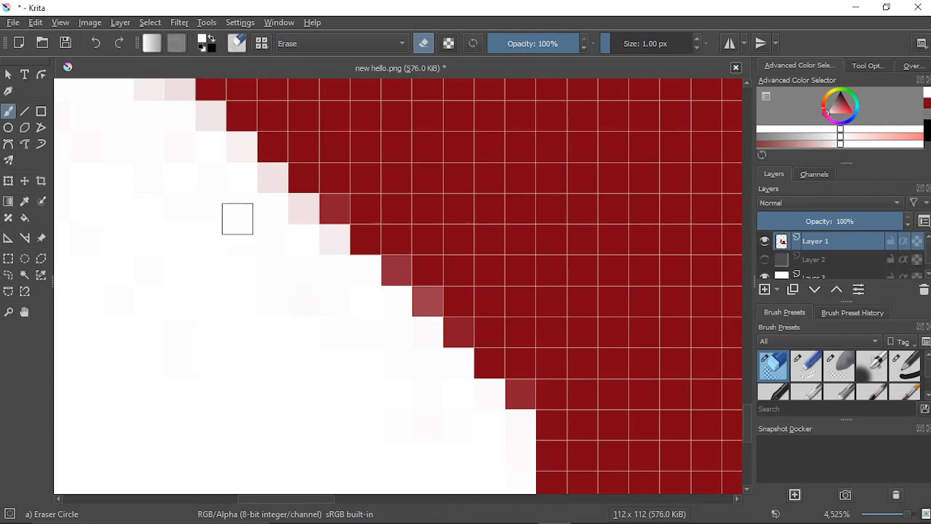
pyautogui.moveTo(265, 254)
pyautogui.mouseDown()
pyautogui.moveTo(299, 312)
pyautogui.moveTo(380, 381)
pyautogui.mouseUp()
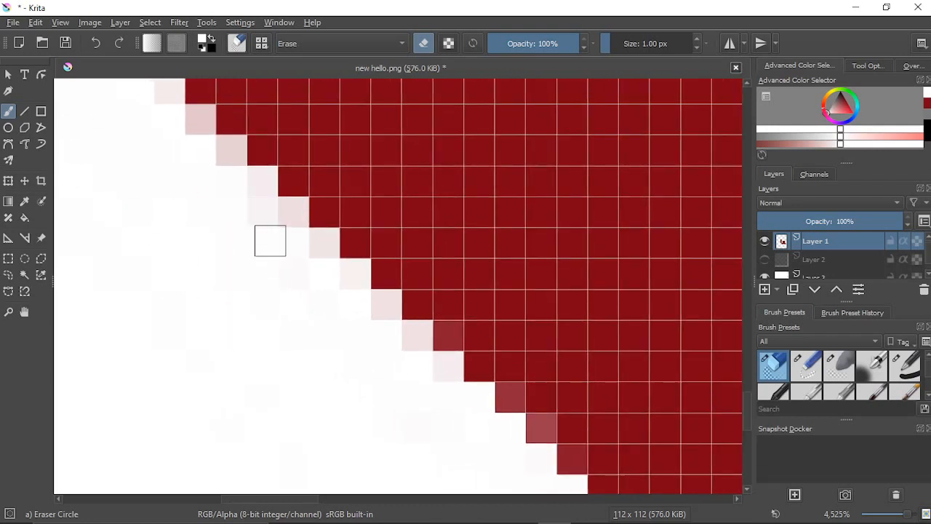
# Step: Erase the outer pink fringe along the middle of the vertical red bar's right side
pyautogui.scroll(-4, 284, 291)
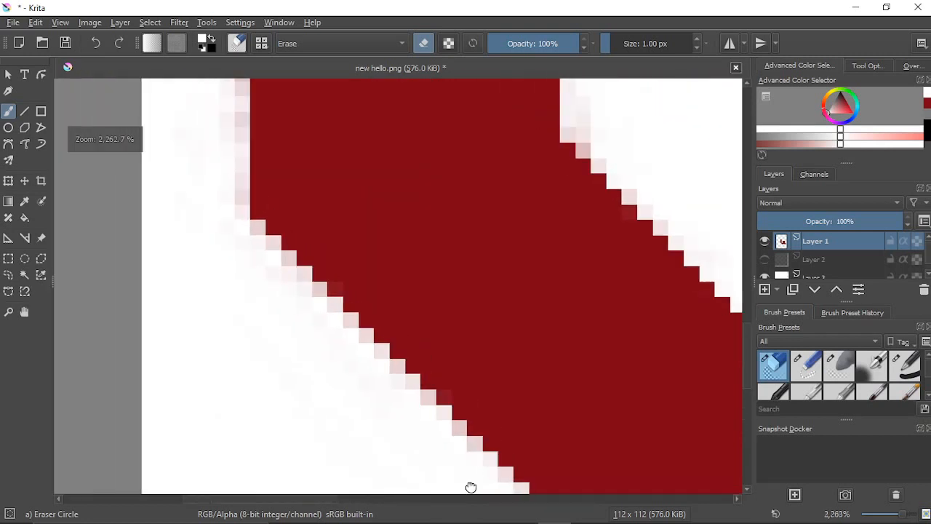
pyautogui.scroll(-5, 291, 315)
pyautogui.scroll(4, 374, 237)
pyautogui.moveTo(327, 155); pyautogui.dragTo(451, 289)
pyautogui.moveTo(388, 179); pyautogui.dragTo(393, 260)
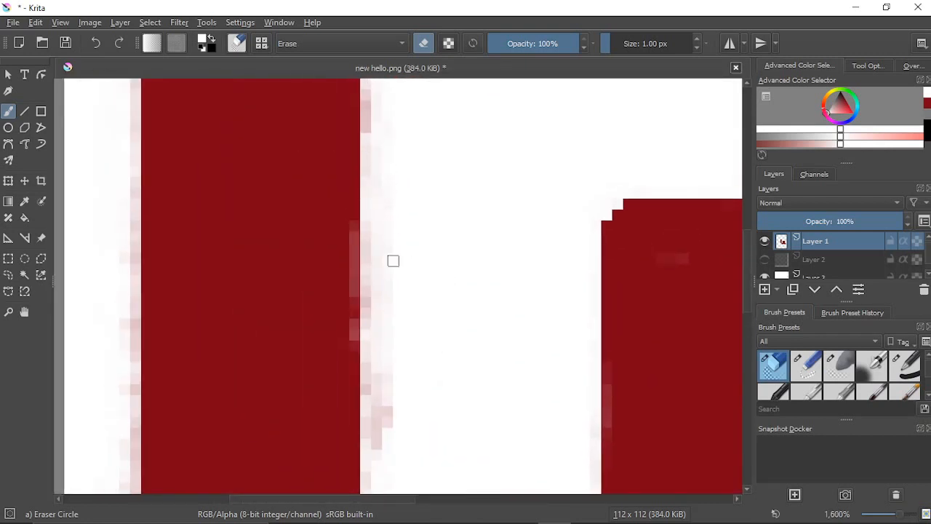
pyautogui.moveTo(398, 356)
pyautogui.mouseDown()
pyautogui.moveTo(390, 446)
pyautogui.moveTo(381, 456)
pyautogui.mouseUp()
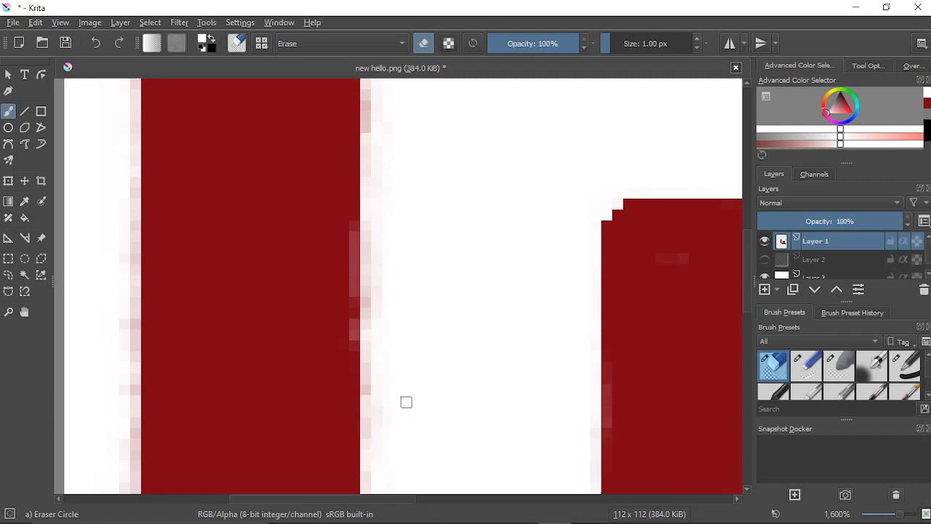
# Step: Erase the pink fringe along the vertical bar's upper right side and the right part of its top edge
pyautogui.moveTo(402, 204); pyautogui.dragTo(418, 357)
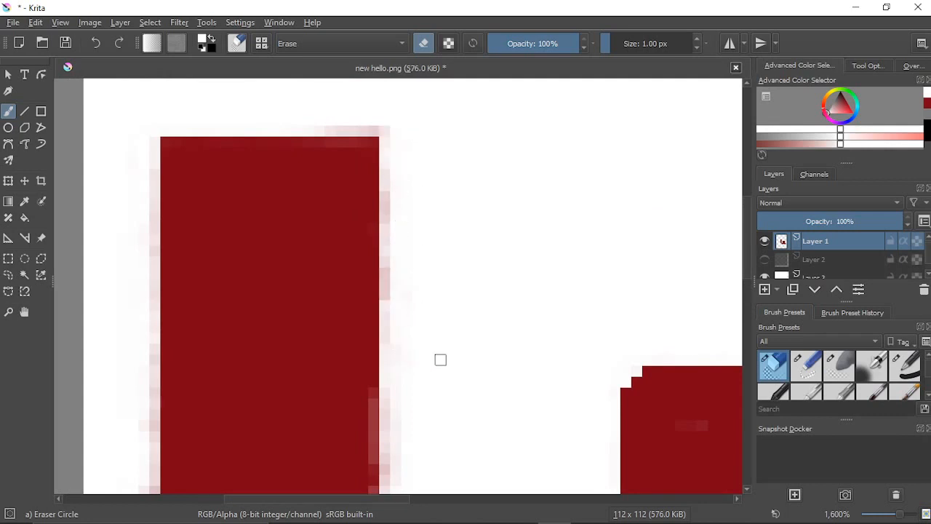
pyautogui.moveTo(445, 379); pyautogui.dragTo(482, 443)
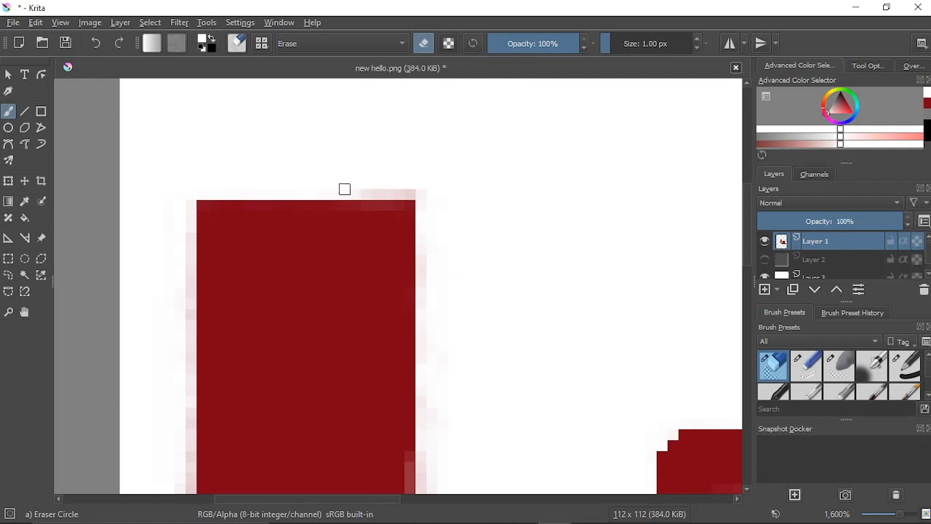
pyautogui.moveTo(345, 190)
pyautogui.mouseDown()
pyautogui.moveTo(418, 196)
pyautogui.moveTo(364, 193)
pyautogui.mouseUp()
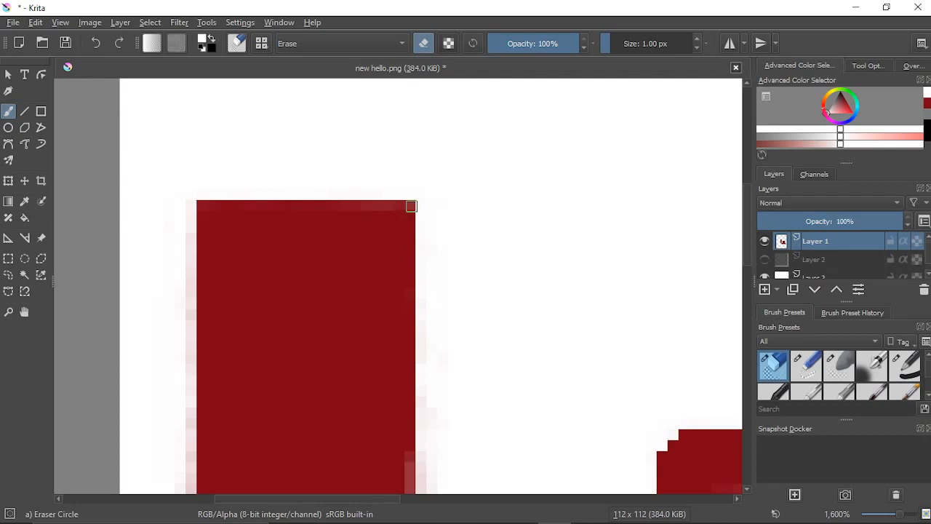
# Step: Erase the faint pink fringe down the wide block's left edge and along the notch floor
pyautogui.scroll(-2, 447, 241)
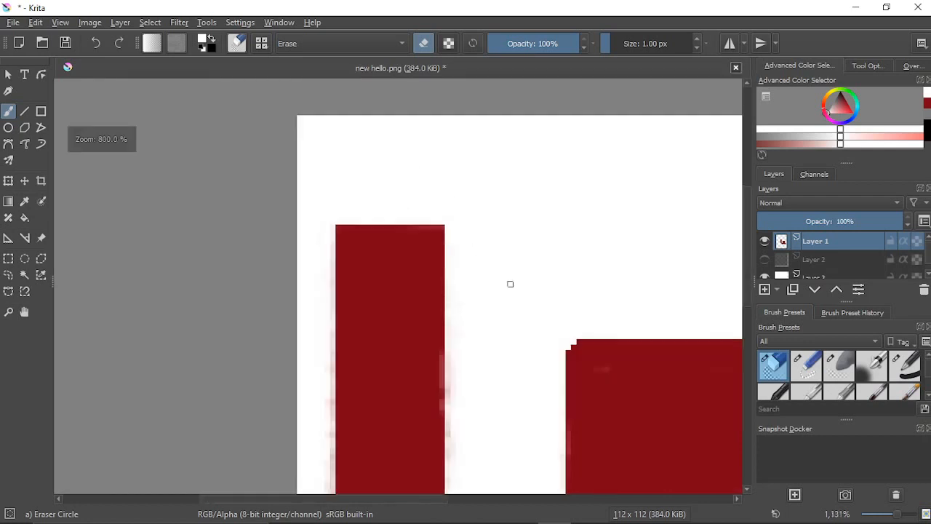
pyautogui.scroll(3, 521, 332)
pyautogui.moveTo(521, 332); pyautogui.dragTo(418, 259)
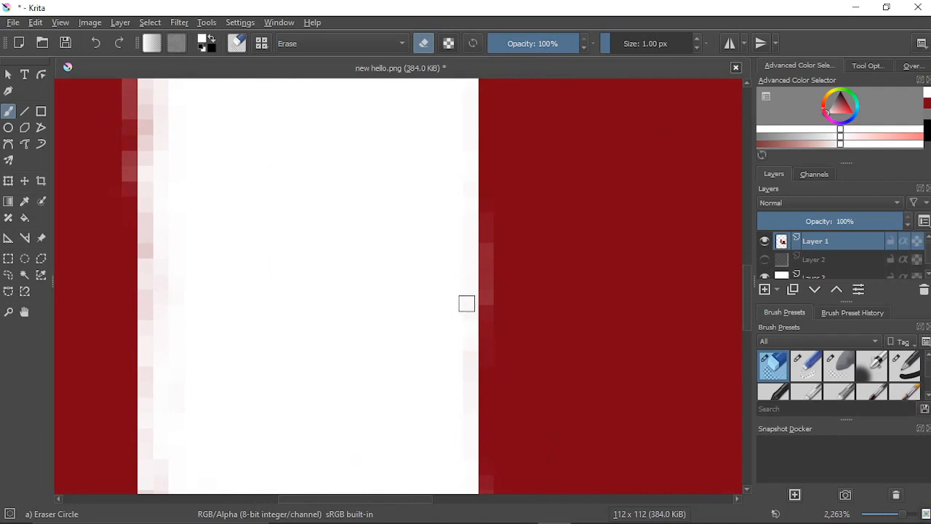
pyautogui.moveTo(434, 418); pyautogui.dragTo(431, 297)
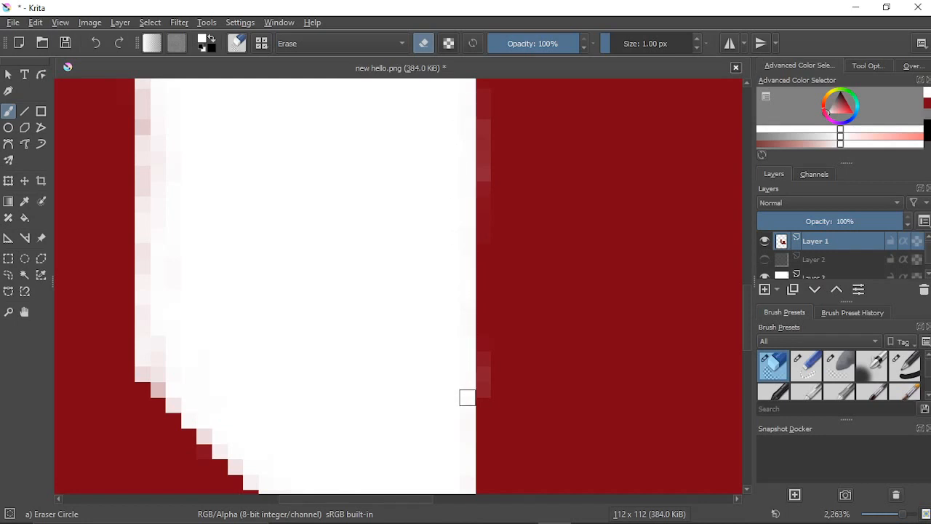
pyautogui.moveTo(398, 426); pyautogui.dragTo(447, 267)
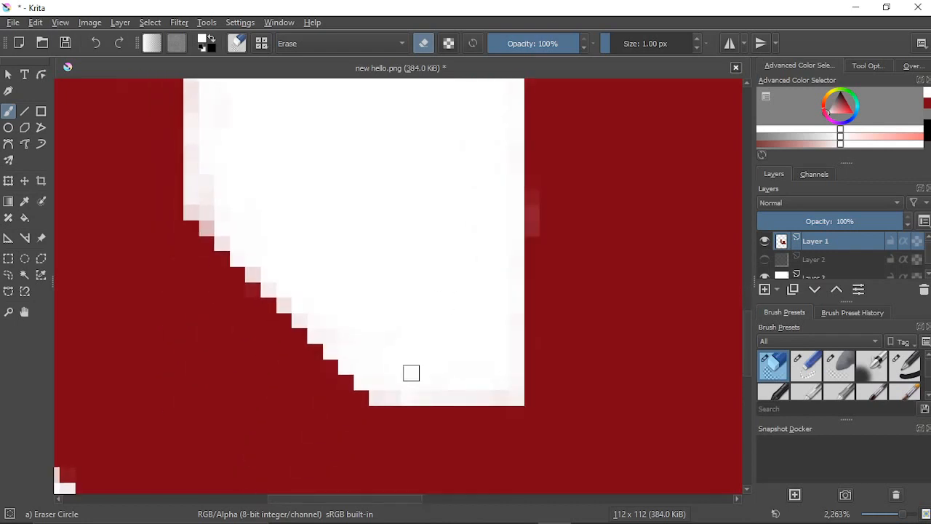
pyautogui.moveTo(398, 396)
pyautogui.mouseDown()
pyautogui.moveTo(492, 391)
pyautogui.moveTo(463, 401)
pyautogui.moveTo(380, 397)
pyautogui.moveTo(432, 384)
pyautogui.moveTo(506, 393)
pyautogui.moveTo(464, 399)
pyautogui.mouseUp()
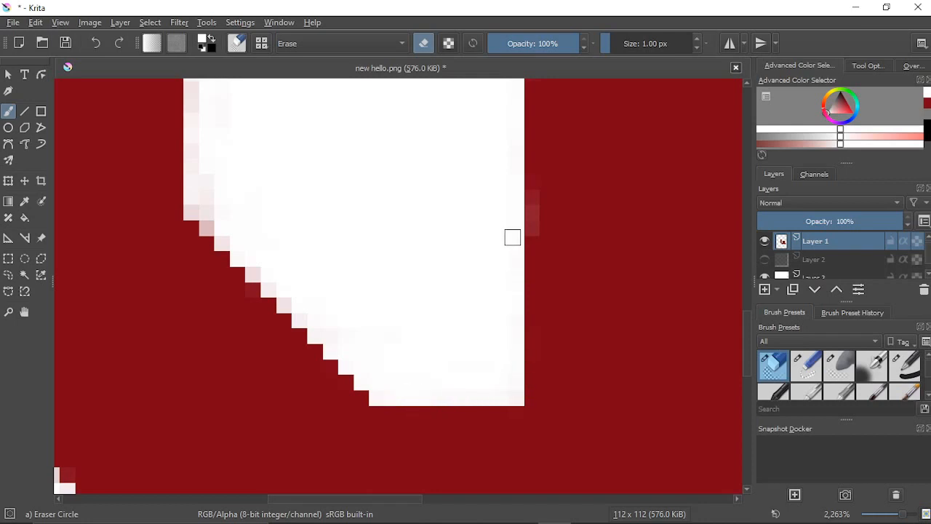
# Step: Erase the pink pixels along the notch's lower left side and stepped diagonal, undoing a stray eraser stroke
pyautogui.moveTo(327, 243); pyautogui.dragTo(472, 354)
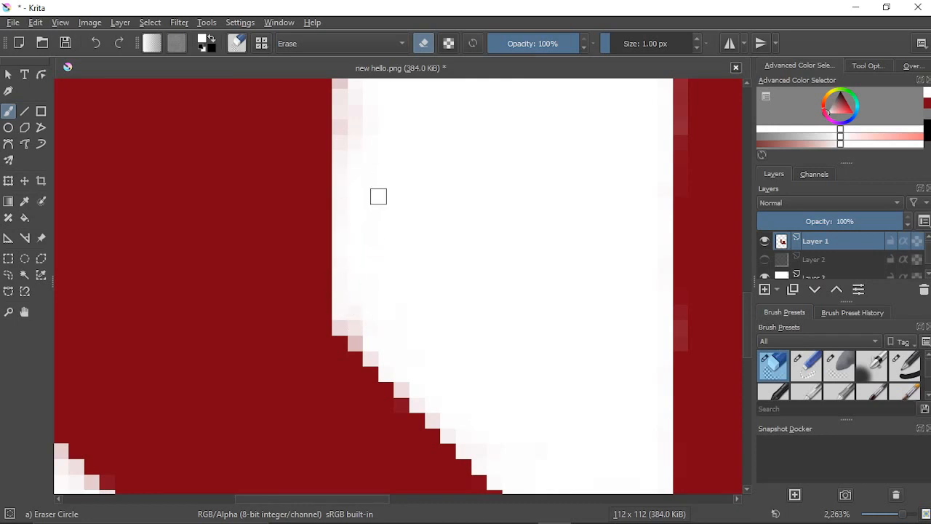
pyautogui.click(355, 342)
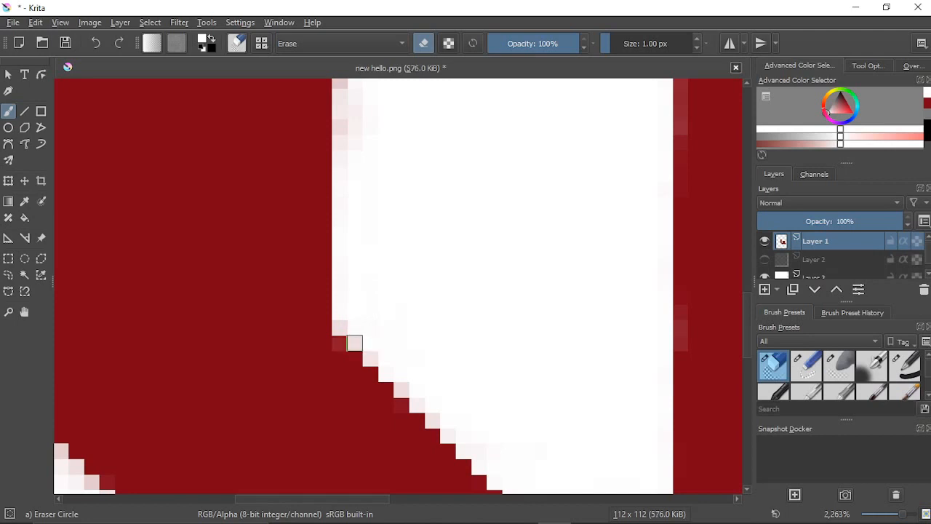
pyautogui.click(94, 45)
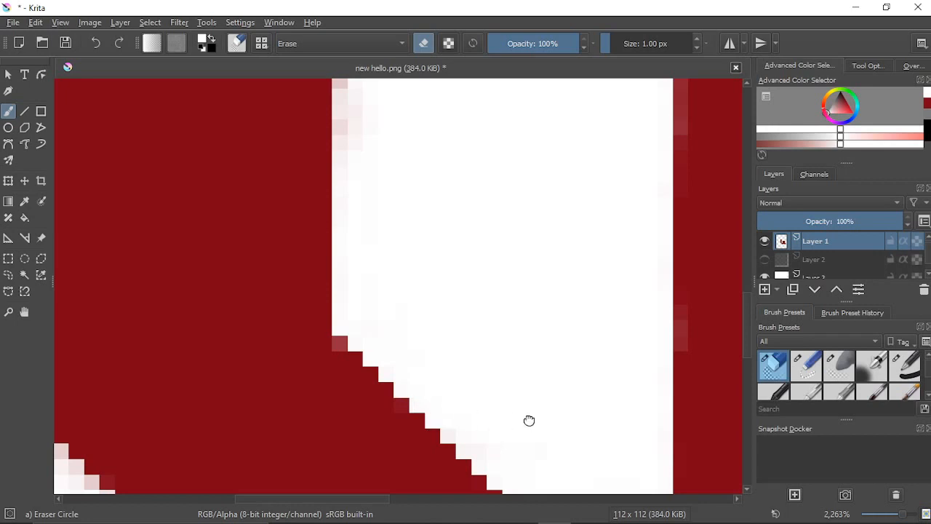
pyautogui.moveTo(528, 419); pyautogui.dragTo(428, 272)
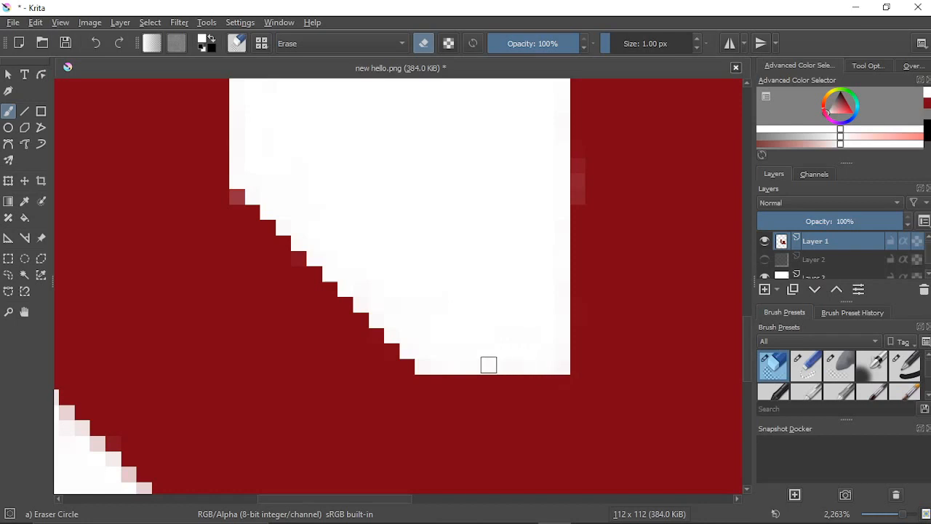
# Step: Erase the pink fringe along the upper part of the vertical red bar's left side
pyautogui.scroll(-2, 414, 317)
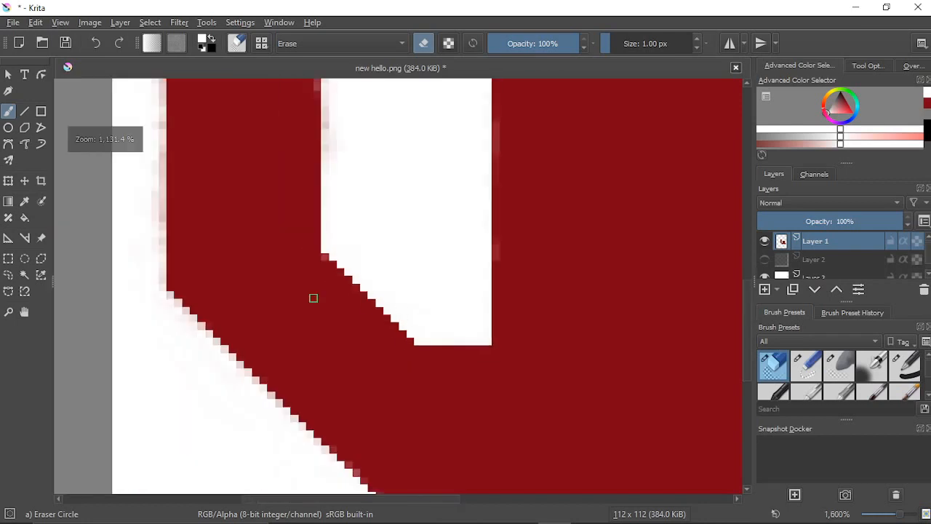
pyautogui.moveTo(262, 296); pyautogui.dragTo(415, 245)
pyautogui.scroll(2, 382, 250)
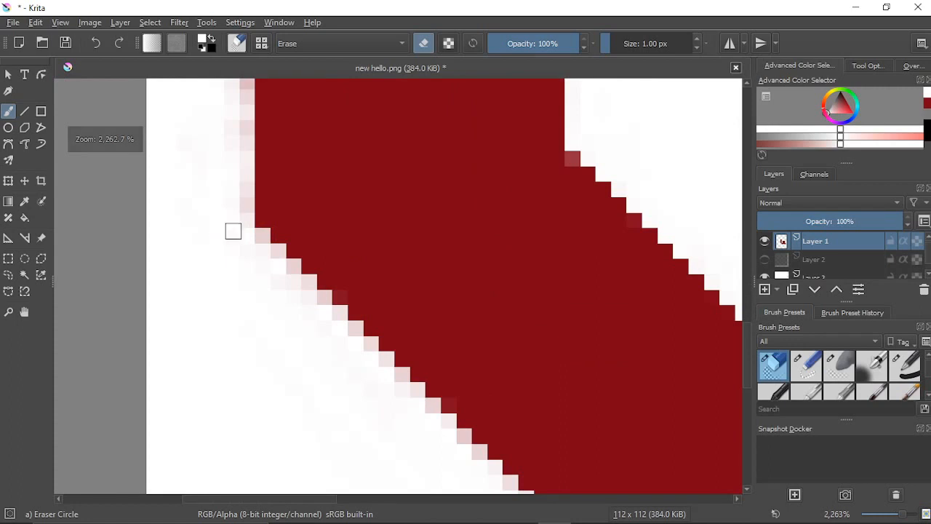
pyautogui.moveTo(218, 208); pyautogui.dragTo(256, 340)
pyautogui.moveTo(260, 204)
pyautogui.mouseDown()
pyautogui.moveTo(275, 162)
pyautogui.moveTo(235, 260)
pyautogui.moveTo(248, 279)
pyautogui.moveTo(286, 109)
pyautogui.moveTo(272, 154)
pyautogui.moveTo(332, 384)
pyautogui.mouseUp()
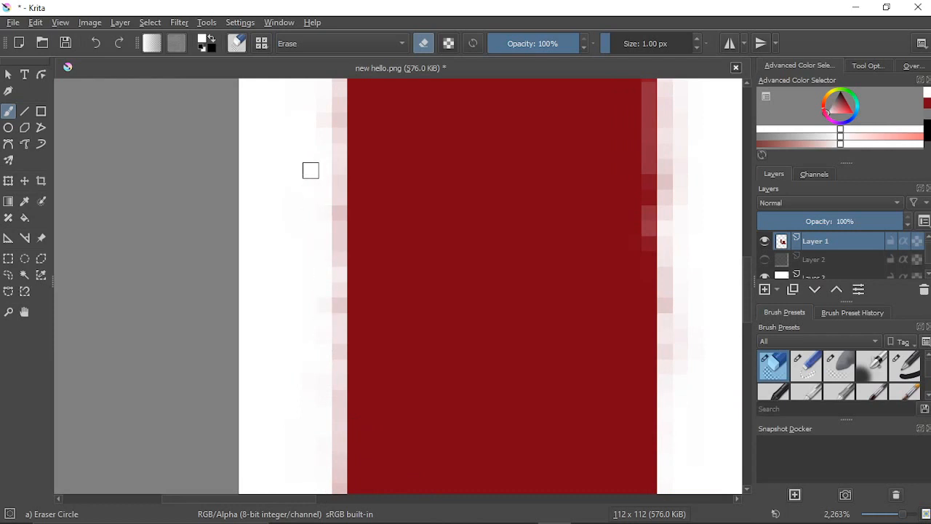
pyautogui.moveTo(311, 171)
pyautogui.mouseDown()
pyautogui.moveTo(318, 332)
pyautogui.moveTo(331, 265)
pyautogui.mouseUp()
pyautogui.moveTo(317, 195); pyautogui.dragTo(318, 408)
pyautogui.moveTo(333, 293); pyautogui.dragTo(341, 351)
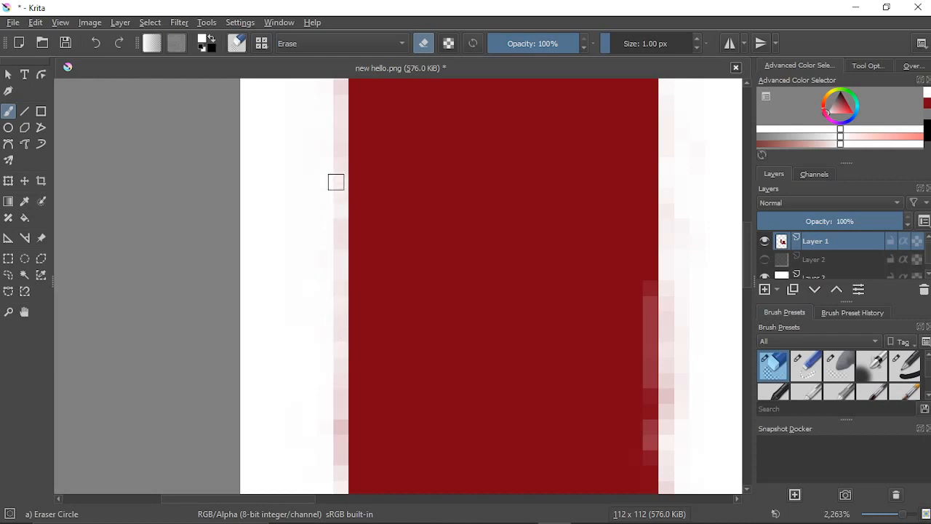
pyautogui.moveTo(338, 251)
pyautogui.mouseDown()
pyautogui.moveTo(350, 208)
pyautogui.moveTo(345, 157)
pyautogui.mouseUp()
pyautogui.moveTo(348, 224); pyautogui.dragTo(356, 353)
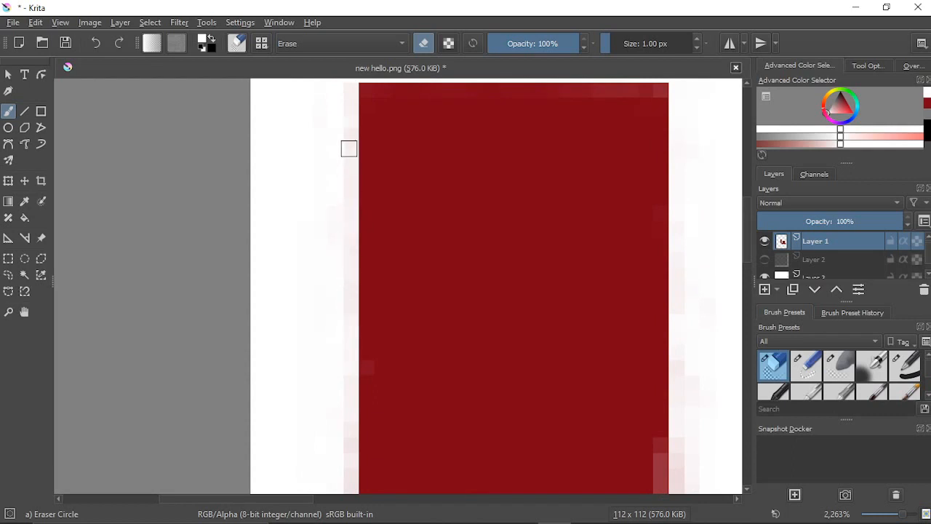
pyautogui.moveTo(353, 169); pyautogui.dragTo(362, 272)
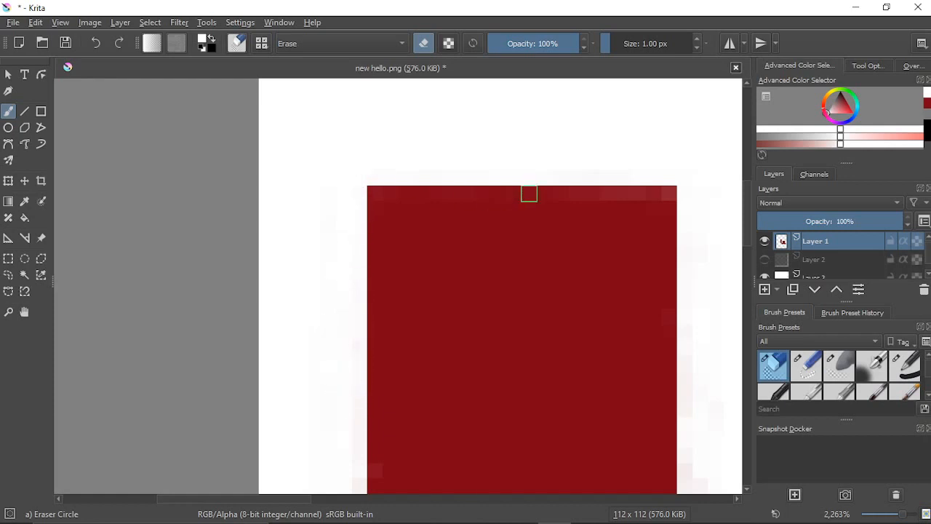
# Step: Erase the pink fringe down the middle of the vertical red bar's left side
pyautogui.moveTo(530, 193); pyautogui.dragTo(460, 122)
pyautogui.moveTo(364, 395); pyautogui.dragTo(426, 323)
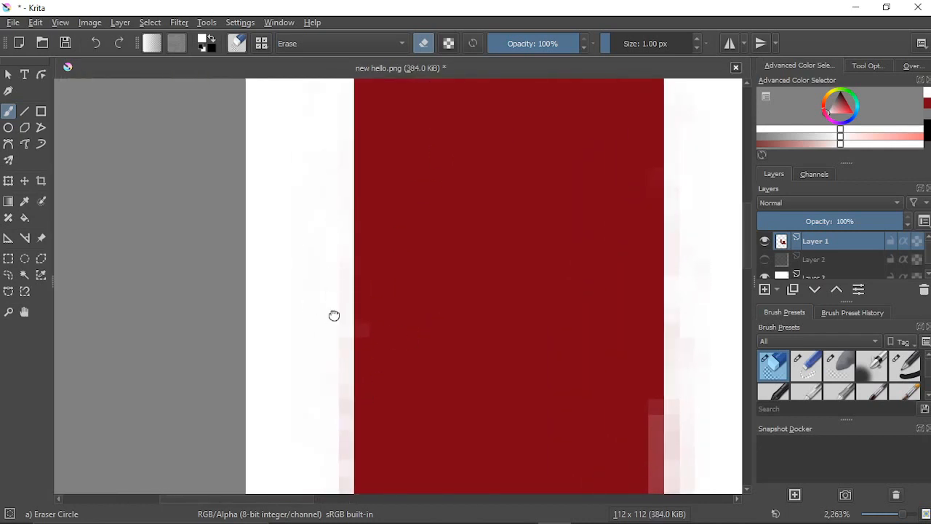
pyautogui.moveTo(334, 315); pyautogui.dragTo(336, 211)
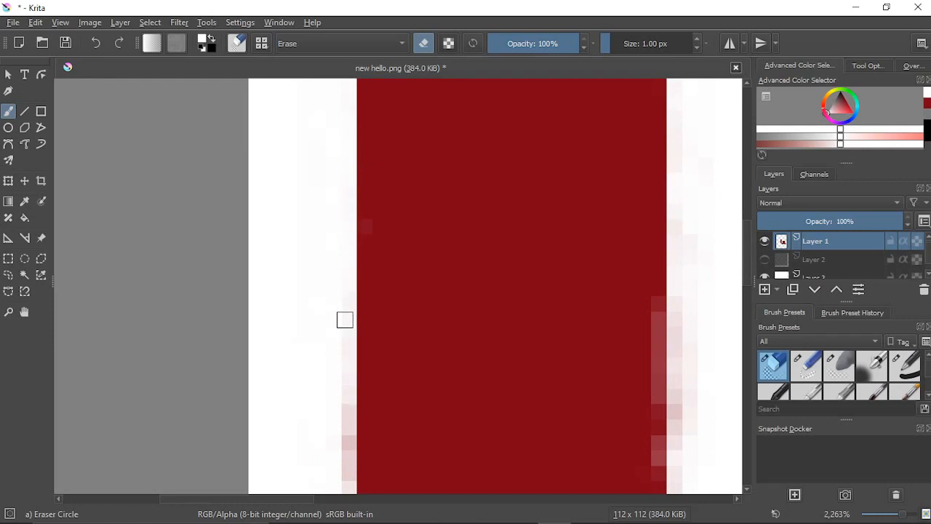
pyautogui.moveTo(347, 357); pyautogui.dragTo(347, 443)
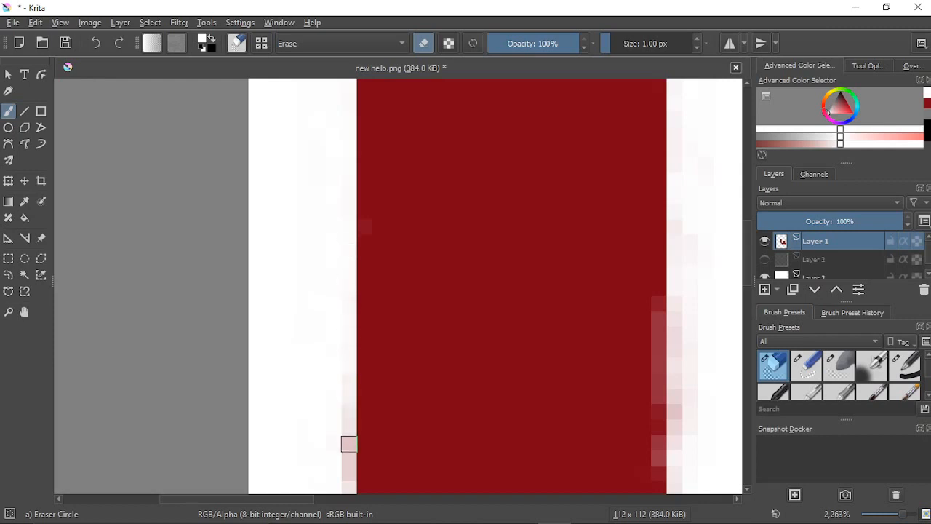
pyautogui.moveTo(317, 363); pyautogui.dragTo(324, 228)
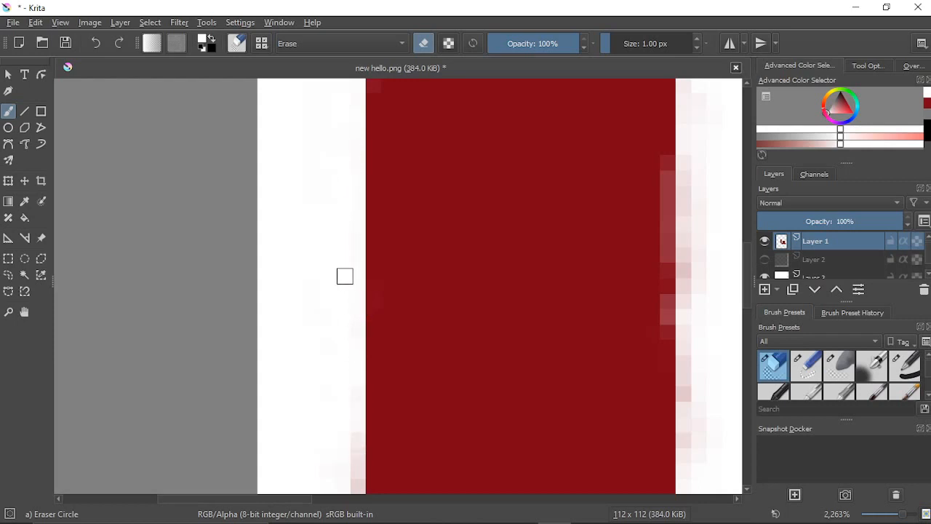
pyautogui.moveTo(327, 227); pyautogui.dragTo(323, 407)
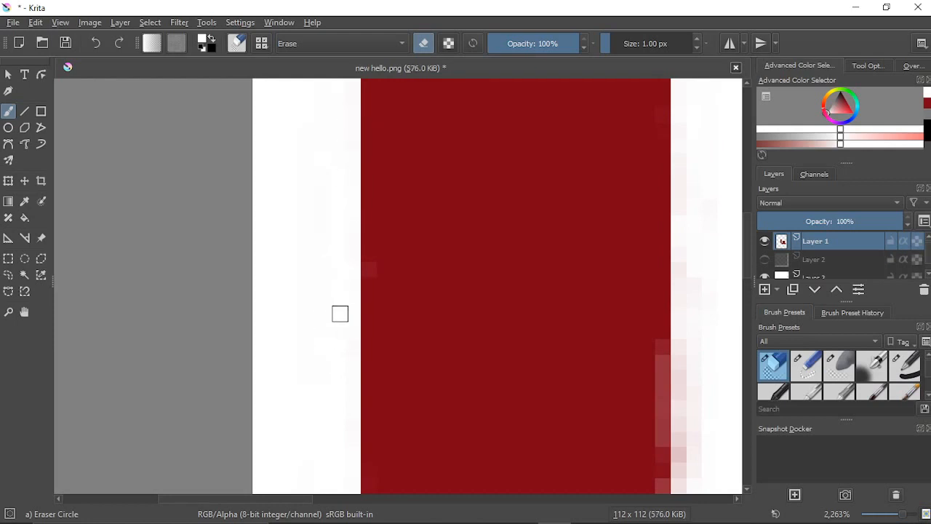
pyautogui.moveTo(339, 366); pyautogui.dragTo(348, 287)
# Step: Erase the pink fringe along the vertical bar's lower left side down to the start of the outer diagonal
pyautogui.moveTo(299, 384); pyautogui.dragTo(271, 193)
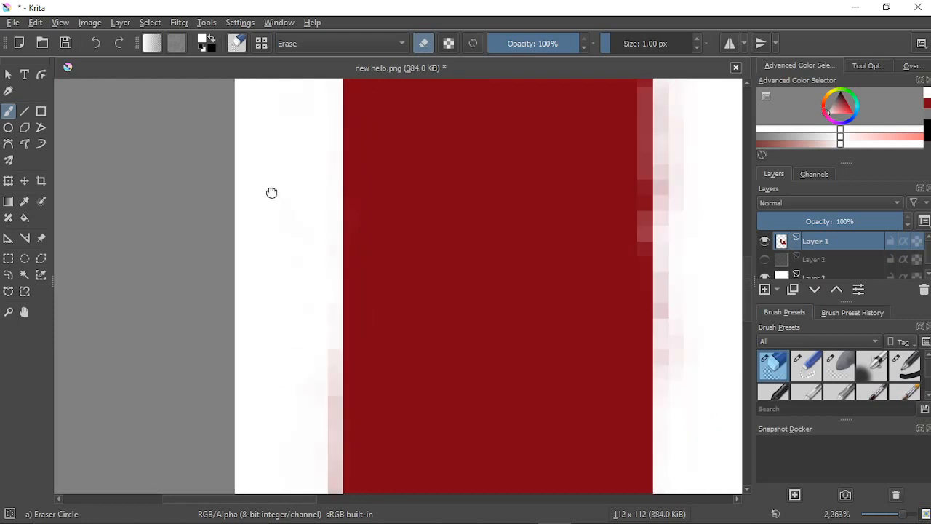
pyautogui.moveTo(281, 370); pyautogui.dragTo(305, 219)
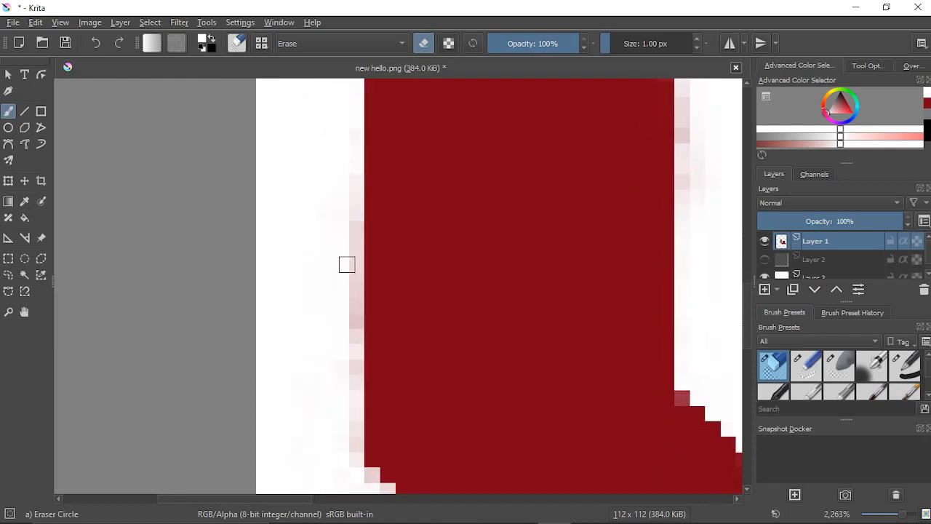
pyautogui.moveTo(350, 128); pyautogui.dragTo(357, 277)
pyautogui.moveTo(350, 175)
pyautogui.mouseDown()
pyautogui.moveTo(361, 223)
pyautogui.moveTo(360, 306)
pyautogui.mouseUp()
pyautogui.moveTo(355, 222)
pyautogui.mouseDown()
pyautogui.moveTo(358, 426)
pyautogui.moveTo(354, 356)
pyautogui.mouseUp()
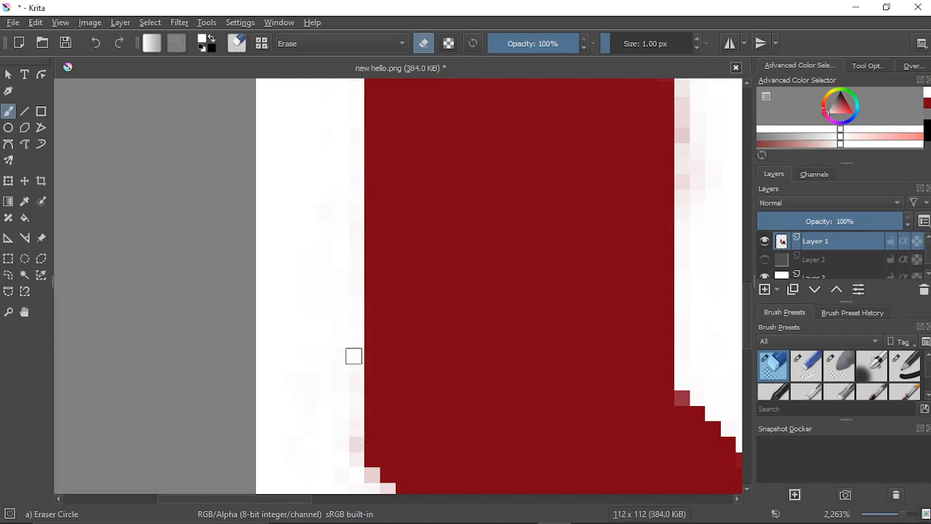
pyautogui.moveTo(348, 414)
pyautogui.mouseDown()
pyautogui.moveTo(355, 461)
pyautogui.moveTo(354, 423)
pyautogui.moveTo(235, 247)
pyautogui.moveTo(198, 213)
pyautogui.mouseUp()
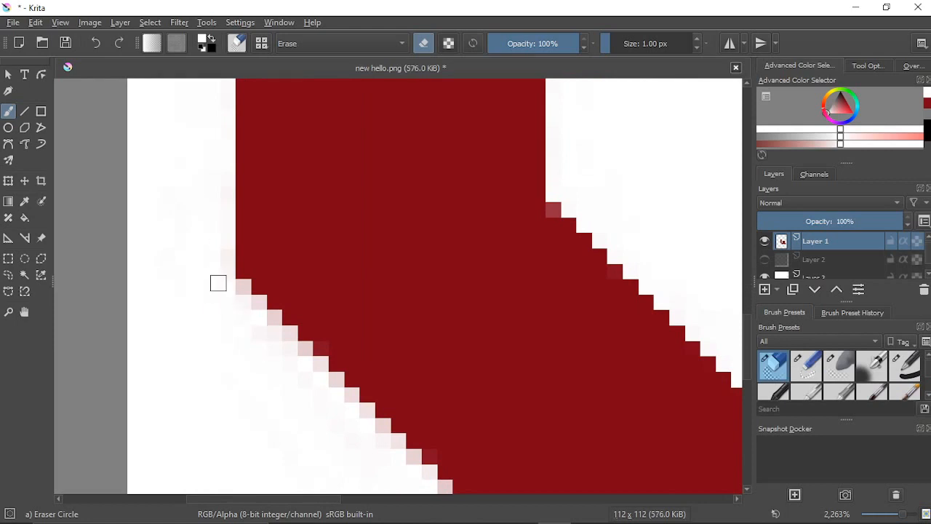
# Step: Erase the pink stair-step pixels at the outer diagonal's upper end and a few near its lower end
pyautogui.click(243, 295)
pyautogui.click(243, 292)
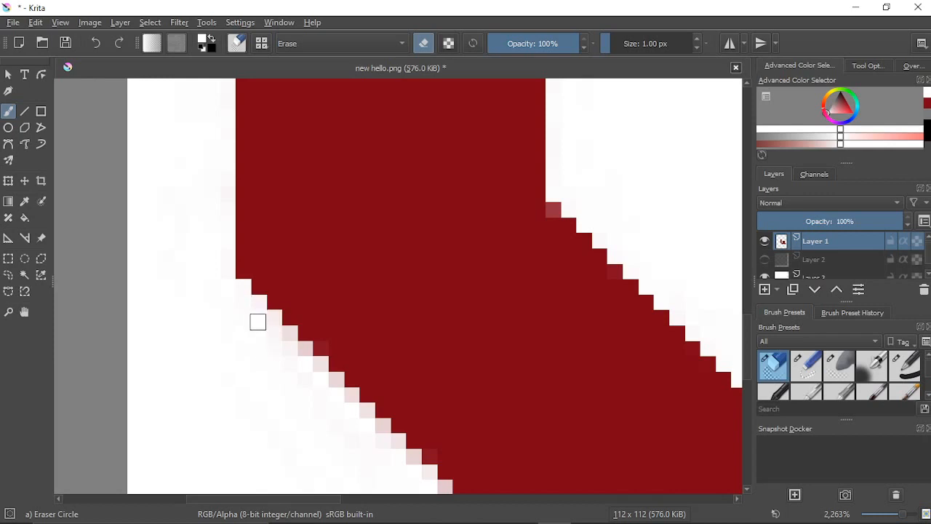
pyautogui.moveTo(266, 383); pyautogui.dragTo(195, 262)
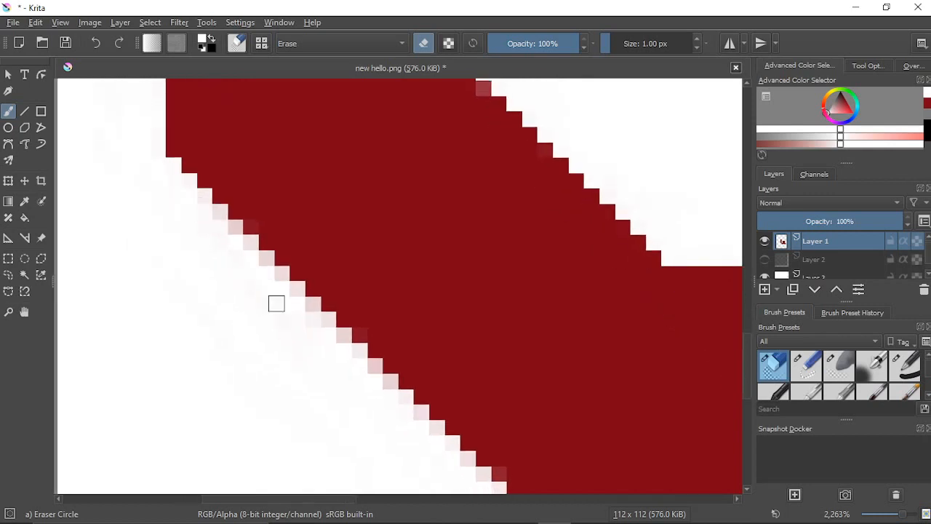
pyautogui.moveTo(273, 403); pyautogui.dragTo(171, 224)
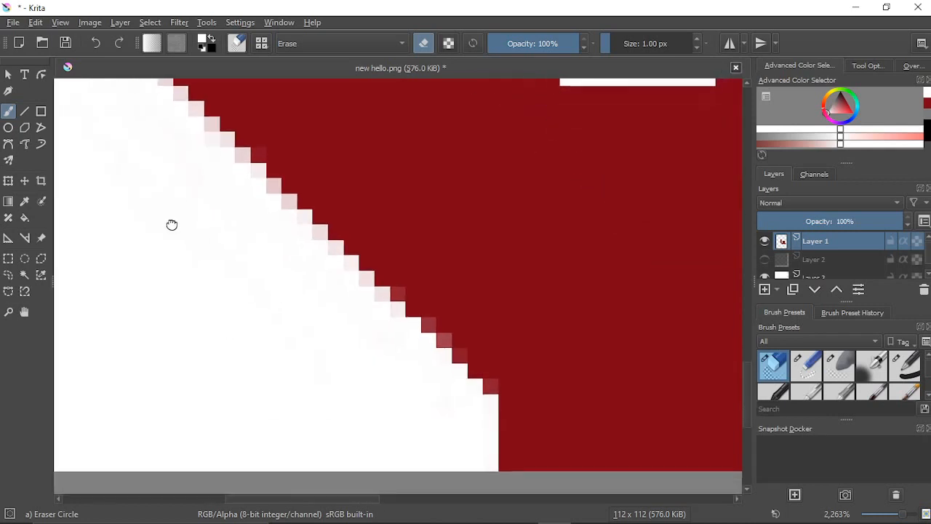
pyautogui.moveTo(326, 348); pyautogui.dragTo(359, 394)
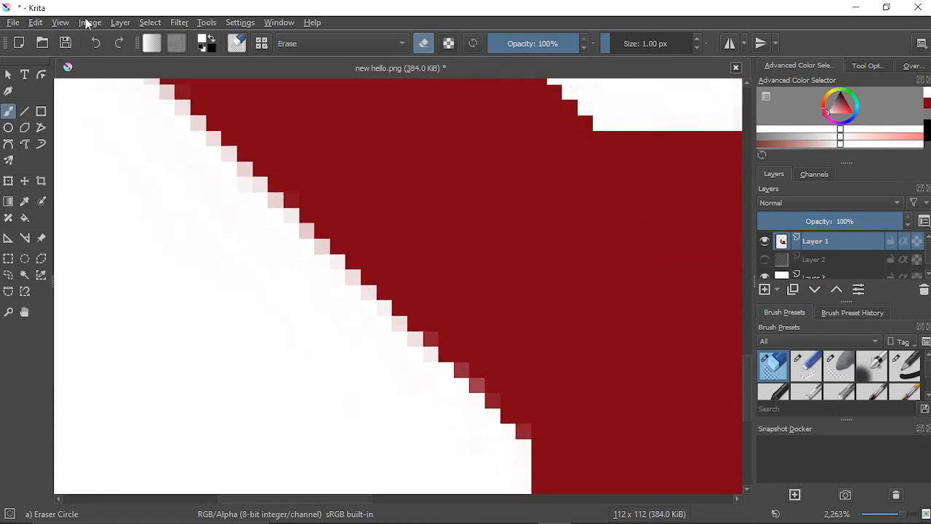
pyautogui.moveTo(399, 509)
pyautogui.click(415, 323)
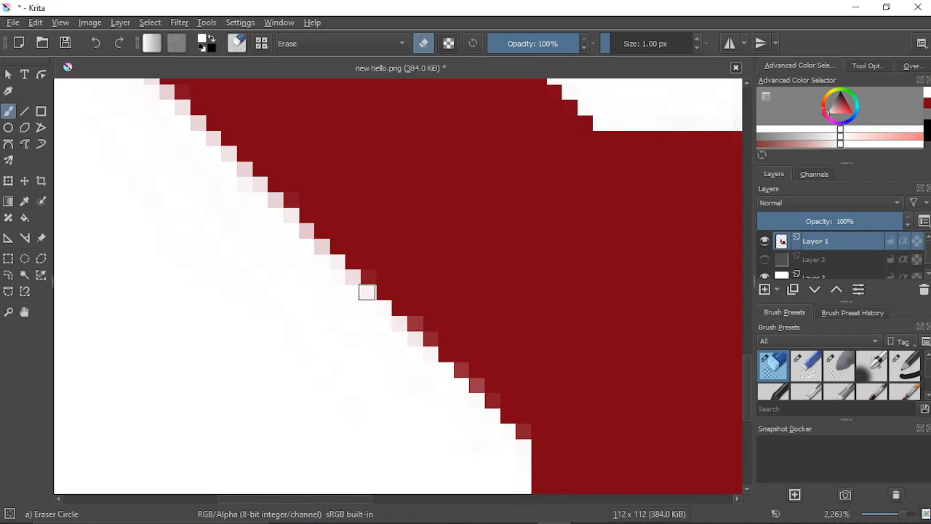
# Step: Check the whole red shape and erase the faint fringe beside the vertical bar's upper right side
pyautogui.scroll(-5, 353, 294)
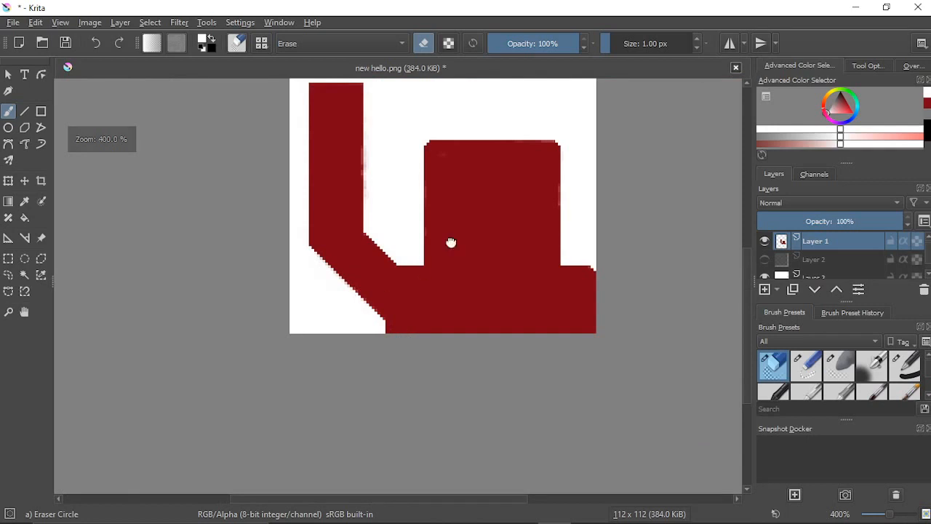
pyautogui.moveTo(451, 242); pyautogui.dragTo(436, 301)
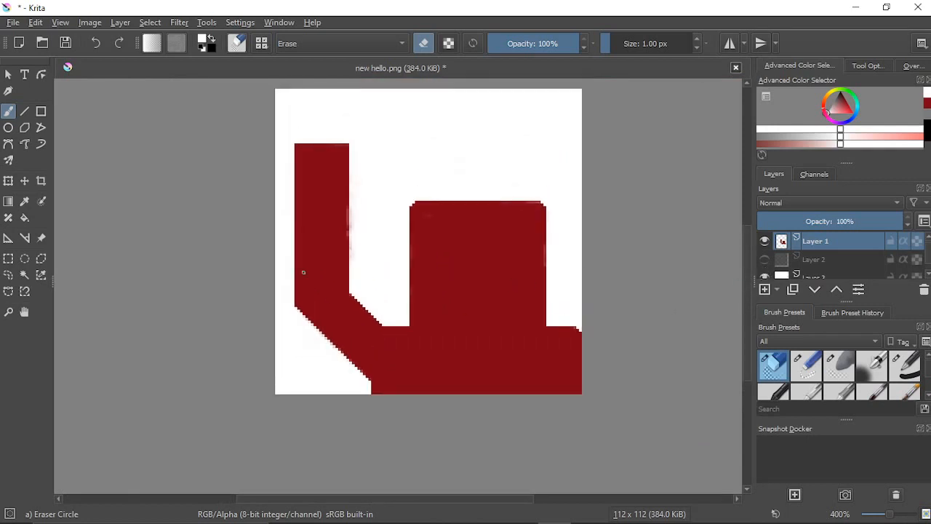
pyautogui.scroll(5, 303, 271)
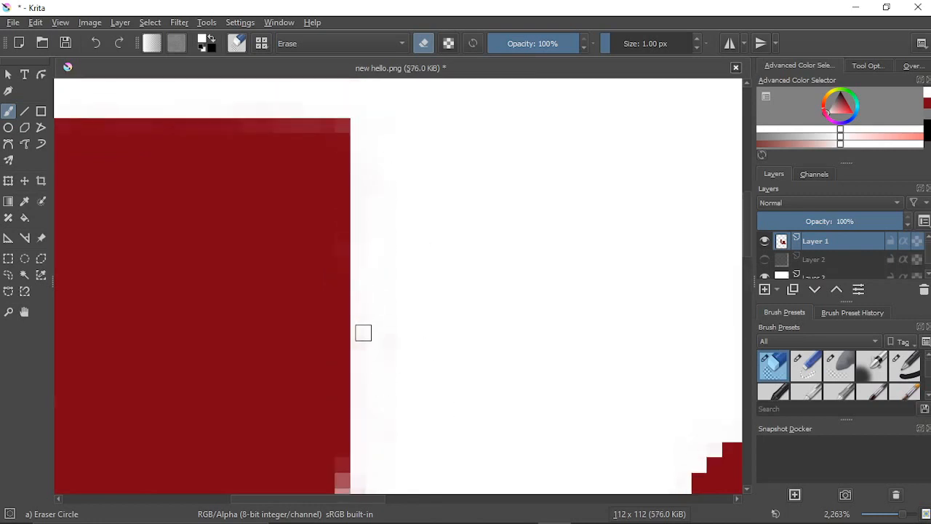
pyautogui.scroll(-3, 426, 204)
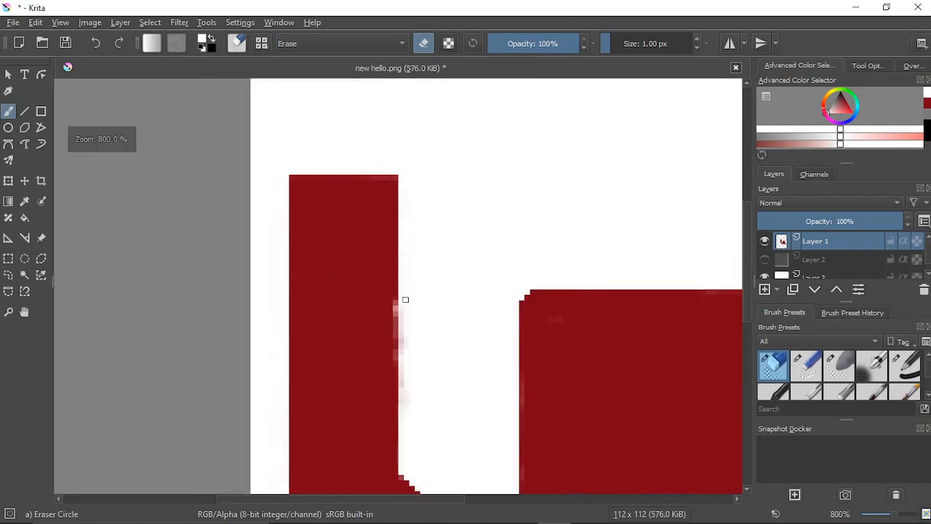
# Step: Erase the pink stair-step pixels along the middle of the outer diagonal edge
pyautogui.moveTo(406, 298); pyautogui.dragTo(428, 184)
pyautogui.moveTo(481, 349); pyautogui.dragTo(500, 248)
pyautogui.scroll(3, 442, 399)
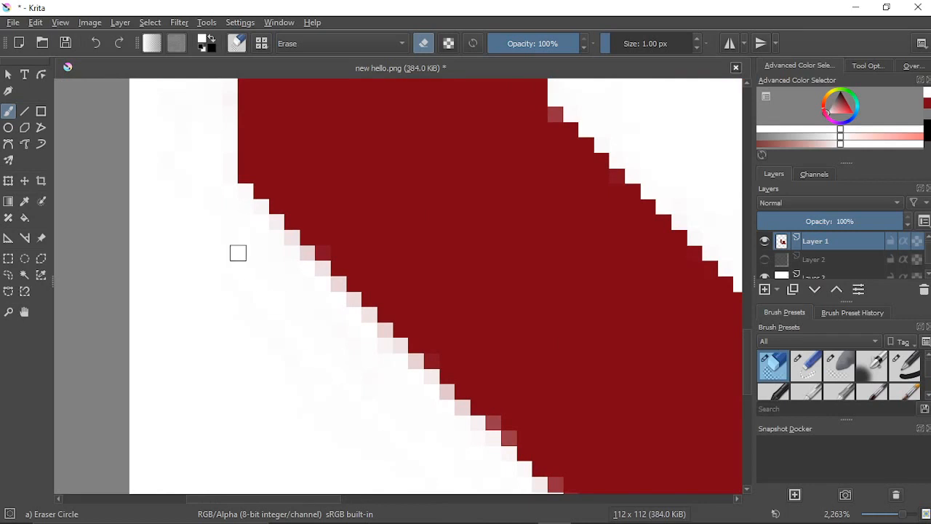
pyautogui.scroll(-3, 238, 252)
pyautogui.scroll(5, 260, 313)
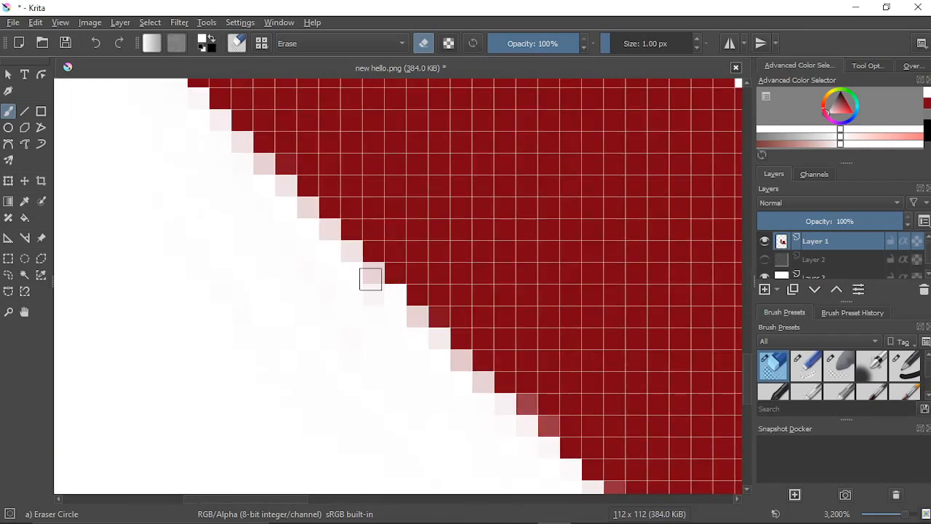
pyautogui.click(373, 252)
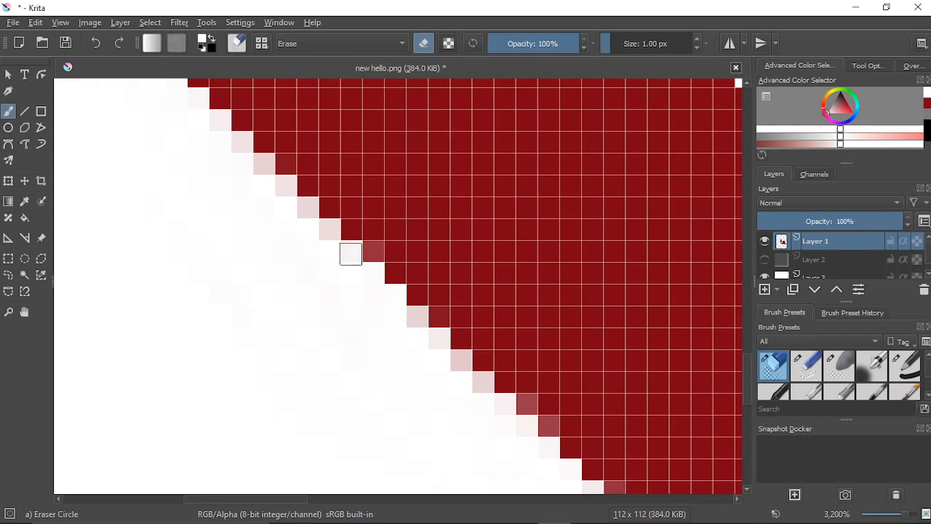
pyautogui.click(329, 230)
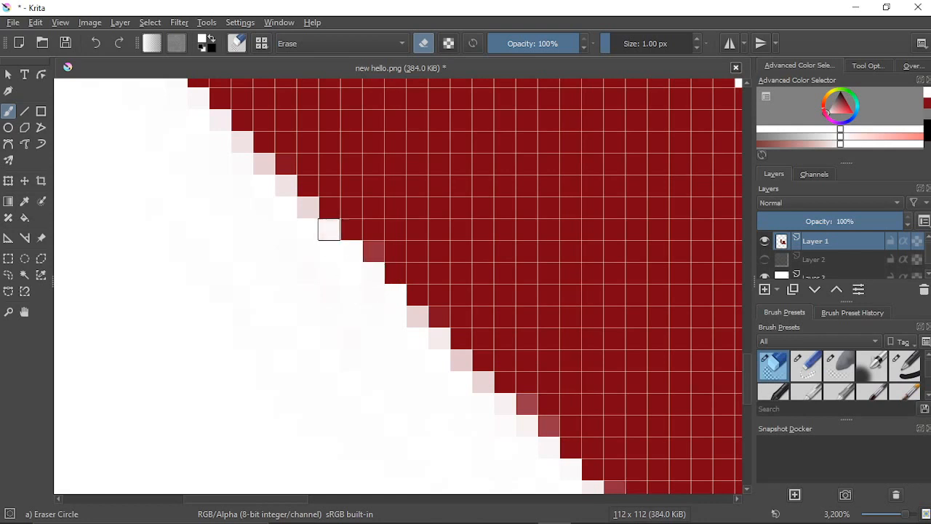
pyautogui.click(308, 207)
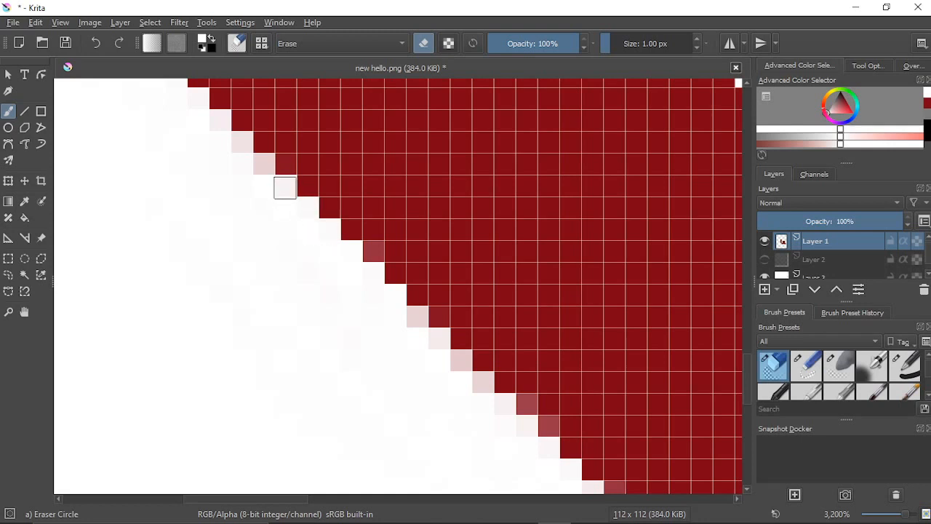
pyautogui.click(281, 188)
# Step: Erase the remaining pink pixels on the outer diagonal's upper steps, just below the vertical bar's left side
pyautogui.moveTo(236, 212); pyautogui.dragTo(334, 393)
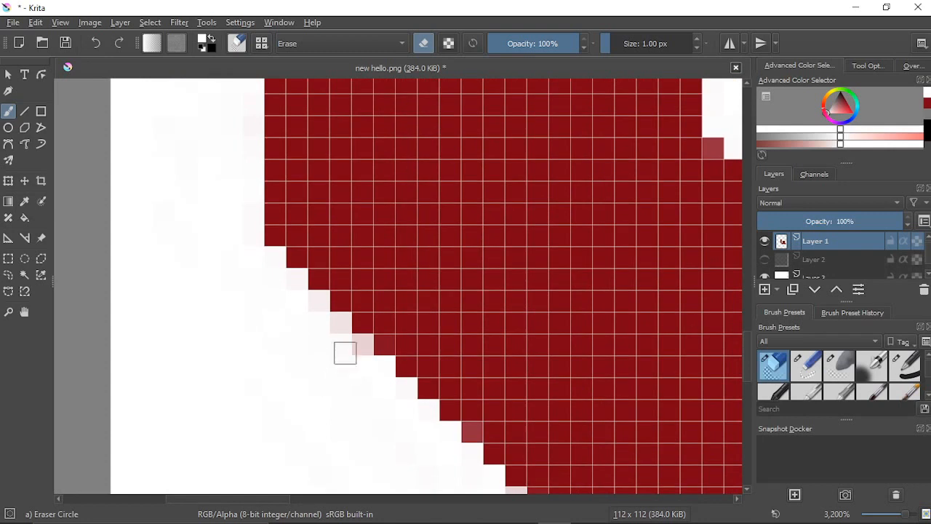
pyautogui.click(360, 344)
pyautogui.click(363, 346)
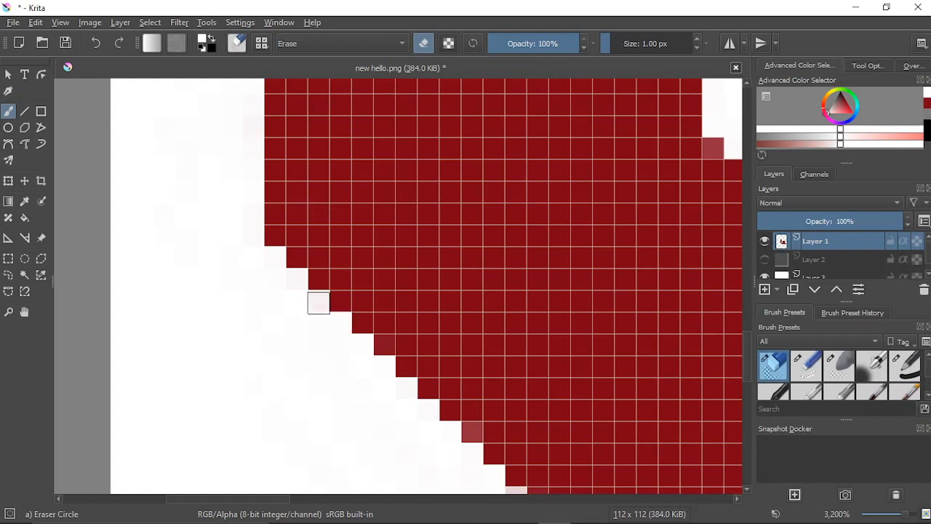
pyautogui.click(319, 299)
pyautogui.click(318, 299)
pyautogui.click(318, 299)
pyautogui.click(315, 298)
pyautogui.click(295, 279)
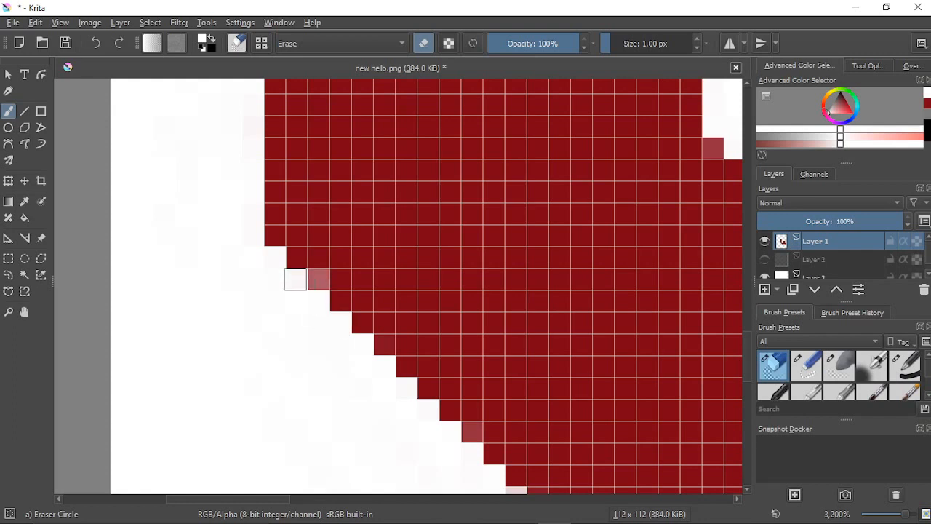
# Step: Erase the pink fringe pixels in the white gap along the lower part of the vertical bar's right side
pyautogui.scroll(-5, 273, 260)
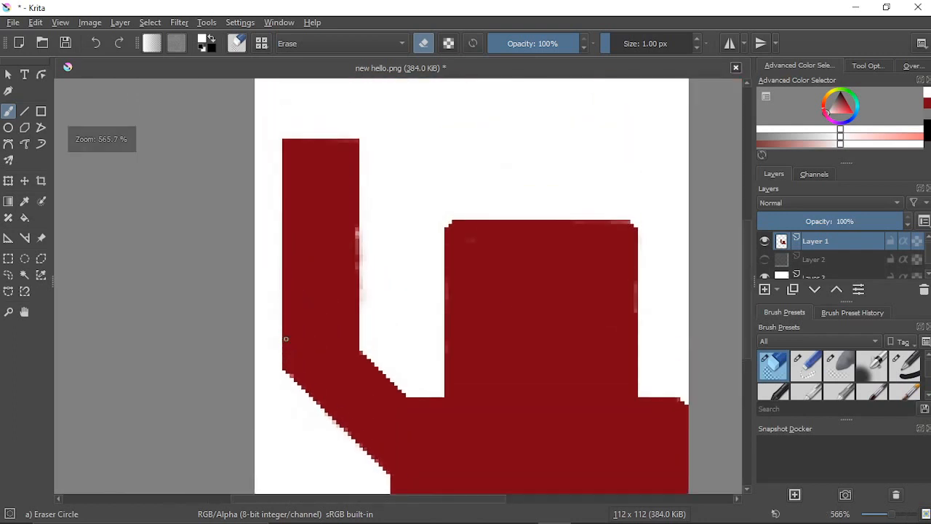
pyautogui.scroll(4, 286, 338)
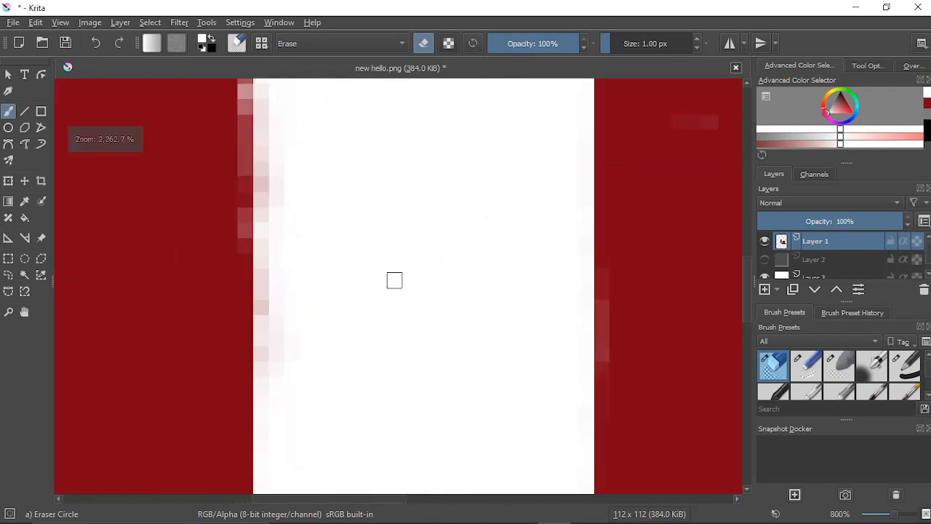
pyautogui.moveTo(342, 317)
pyautogui.mouseDown()
pyautogui.moveTo(342, 370)
pyautogui.moveTo(331, 295)
pyautogui.moveTo(336, 382)
pyautogui.moveTo(331, 184)
pyautogui.moveTo(337, 307)
pyautogui.mouseUp()
pyautogui.moveTo(325, 244)
pyautogui.mouseDown()
pyautogui.moveTo(330, 357)
pyautogui.moveTo(328, 250)
pyautogui.mouseUp()
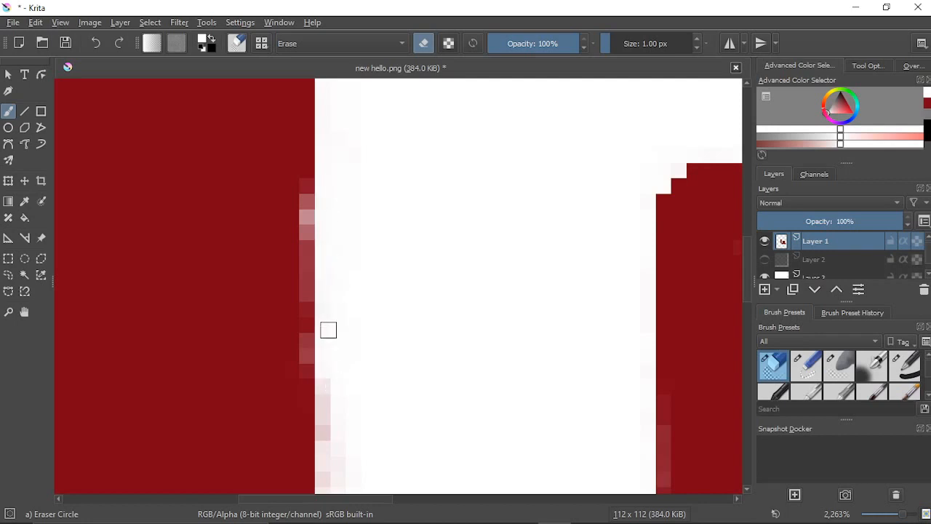
pyautogui.moveTo(333, 380)
pyautogui.mouseDown()
pyautogui.moveTo(334, 439)
pyautogui.moveTo(338, 368)
pyautogui.moveTo(336, 436)
pyautogui.moveTo(330, 367)
pyautogui.moveTo(337, 458)
pyautogui.moveTo(330, 413)
pyautogui.moveTo(337, 448)
pyautogui.mouseUp()
pyautogui.moveTo(426, 445); pyautogui.dragTo(502, 170)
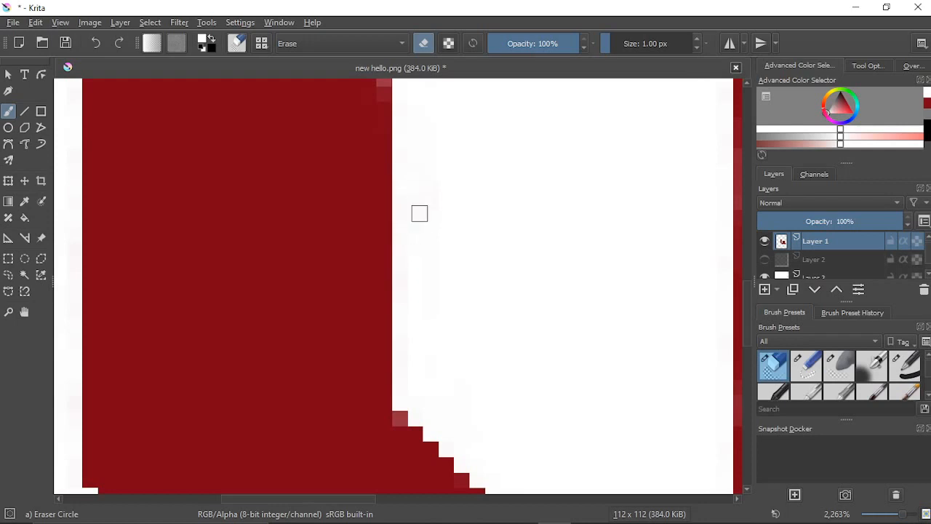
# Step: Erase the pale pink stair-step pixels along the lower part of the outer diagonal edge
pyautogui.scroll(-4, 473, 264)
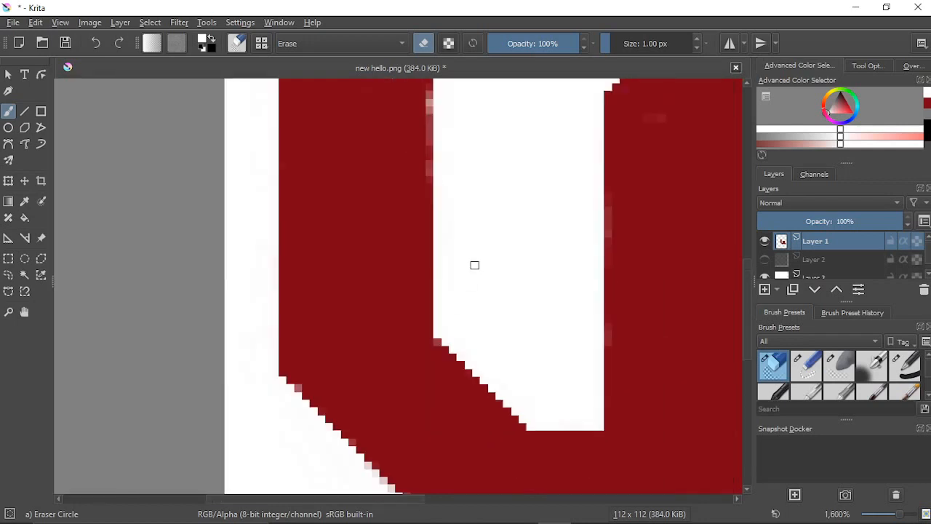
pyautogui.scroll(4, 488, 238)
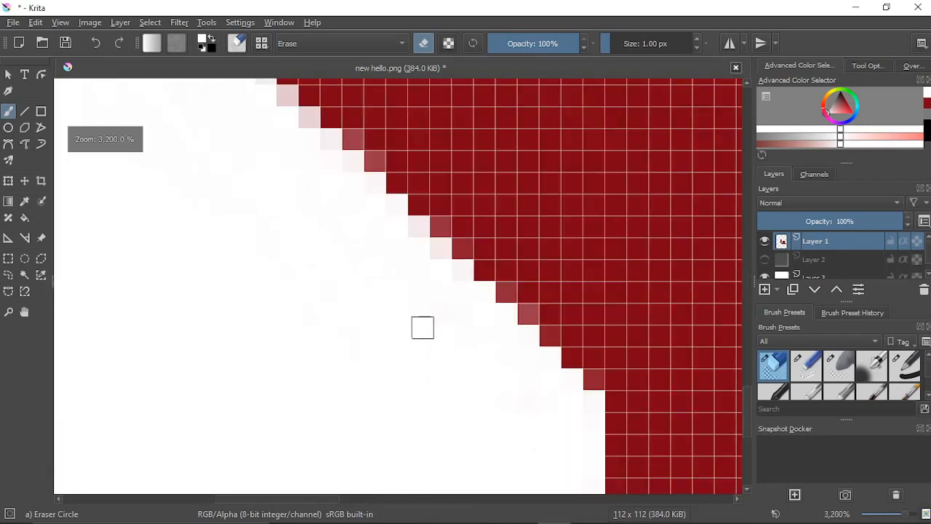
pyautogui.scroll(1, 422, 328)
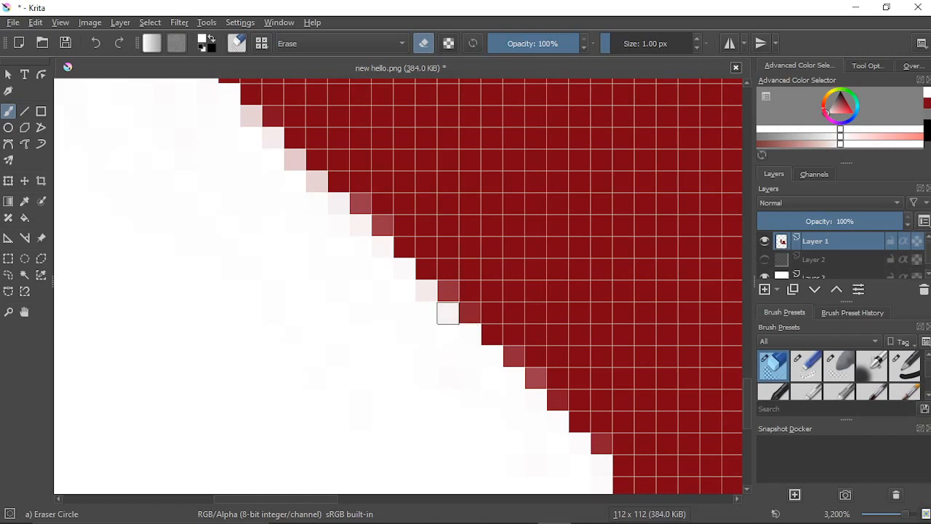
pyautogui.click(426, 291)
pyautogui.click(425, 289)
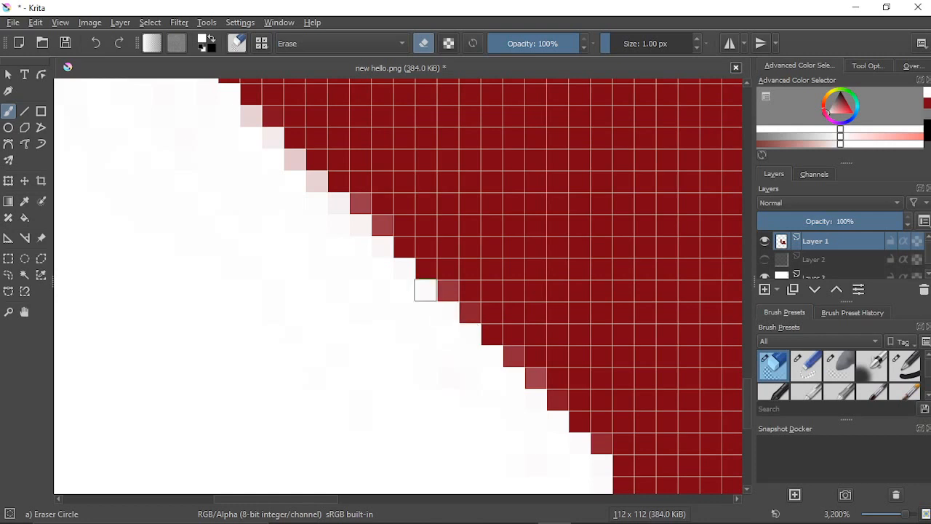
pyautogui.click(426, 289)
pyautogui.click(425, 290)
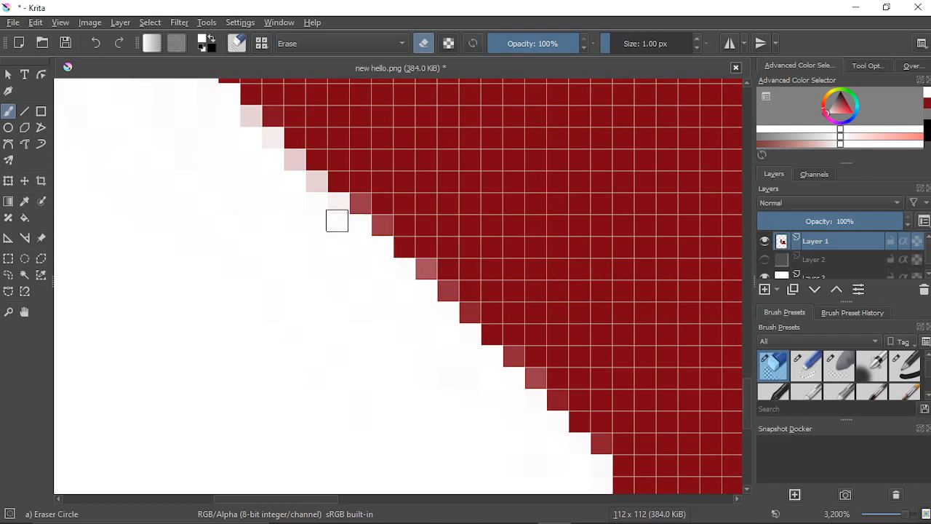
pyautogui.click(339, 203)
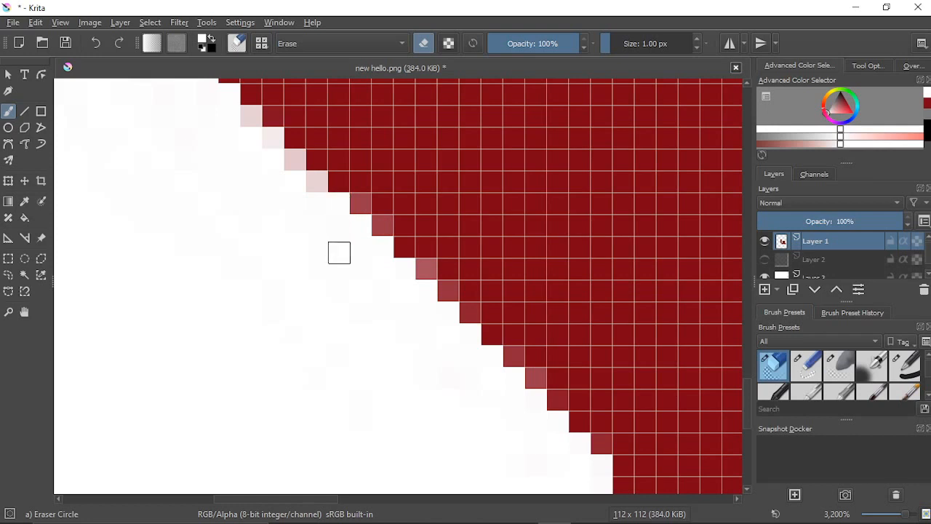
pyautogui.click(314, 179)
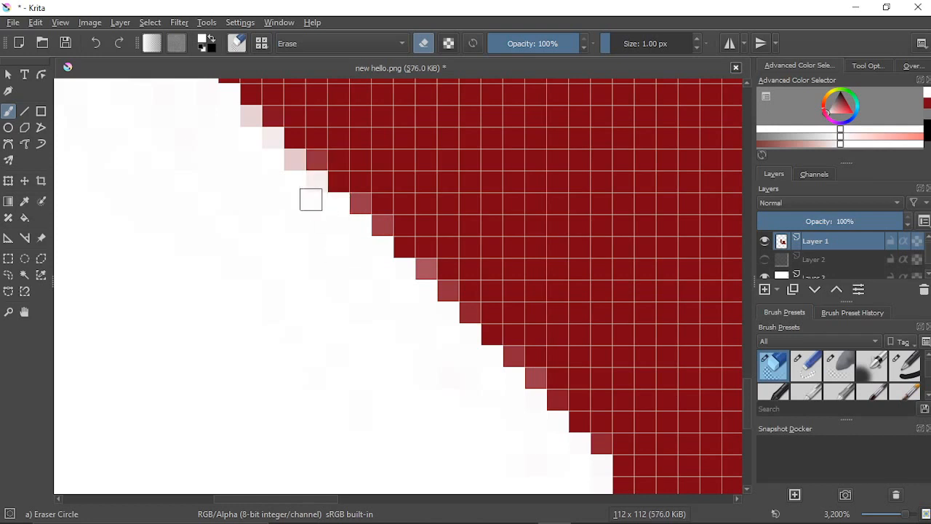
# Step: Erase the remaining pale pink stair-step pixels along the middle and upper part of the outer diagonal edge
pyautogui.moveTo(312, 199); pyautogui.dragTo(403, 334)
pyautogui.click(402, 334)
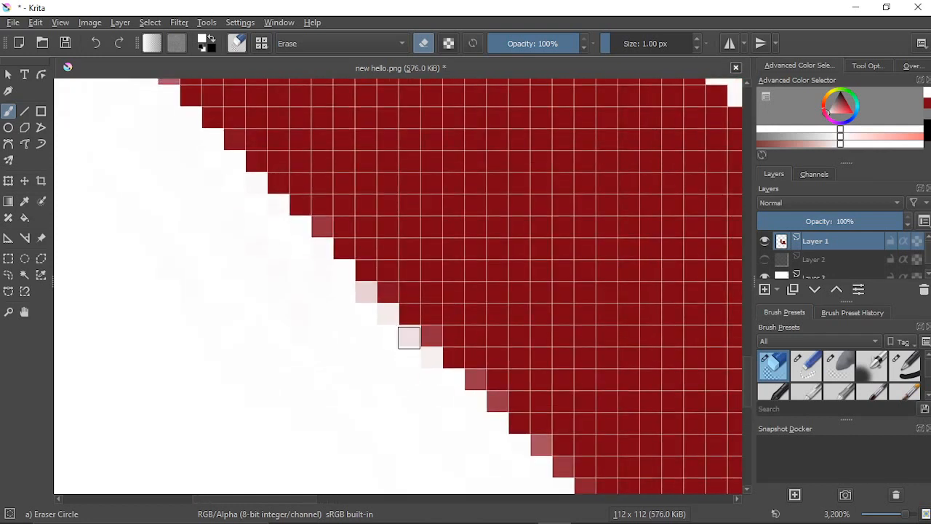
pyautogui.click(430, 355)
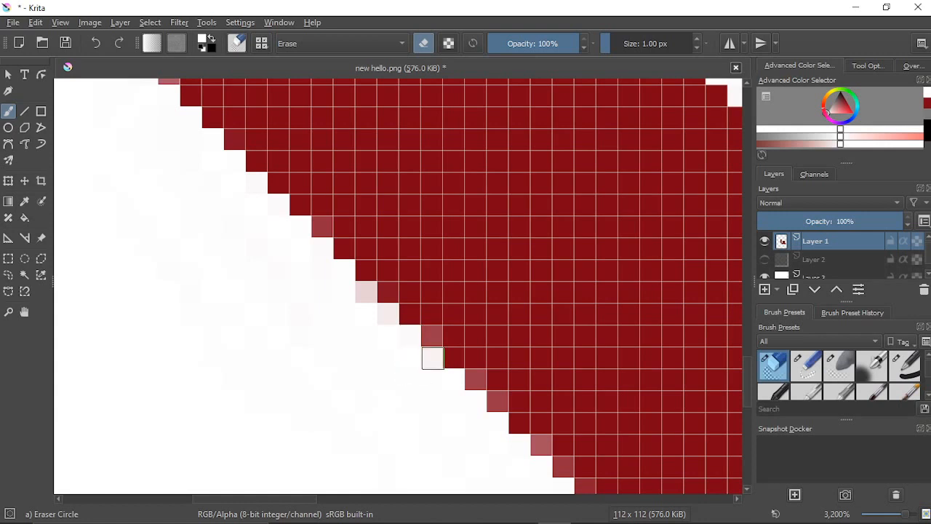
pyautogui.click(386, 317)
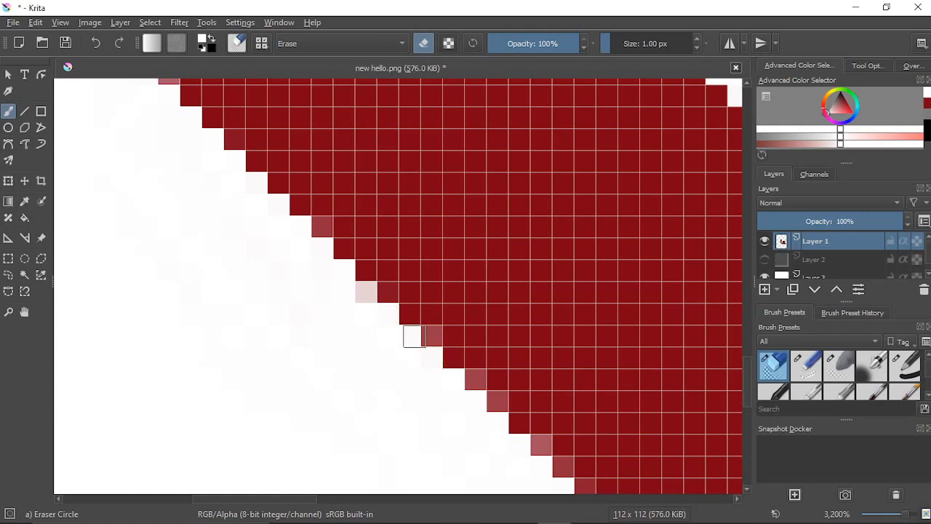
pyautogui.click(365, 294)
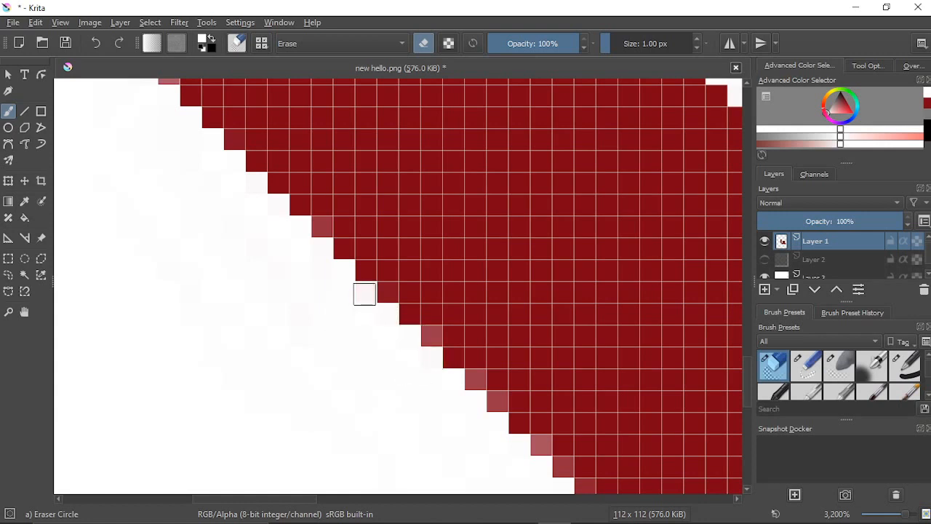
pyautogui.moveTo(241, 281); pyautogui.dragTo(334, 382)
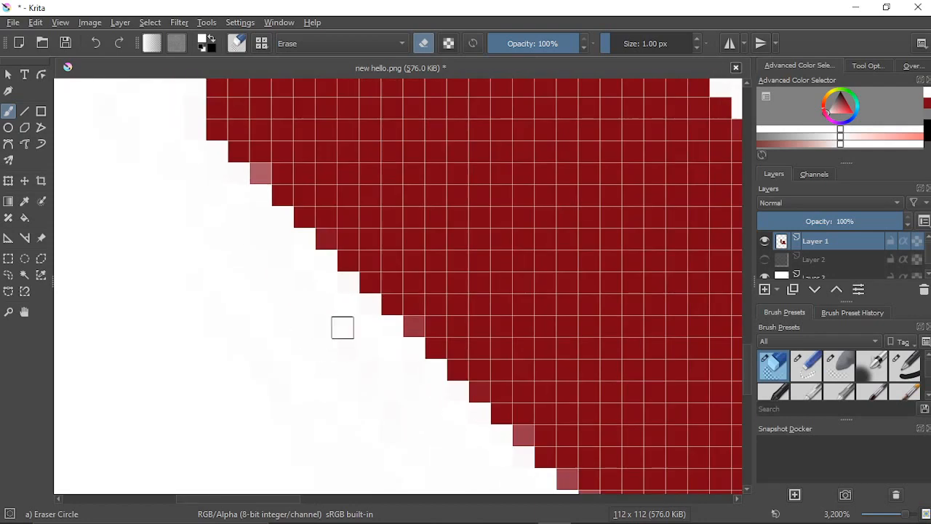
pyautogui.click(347, 260)
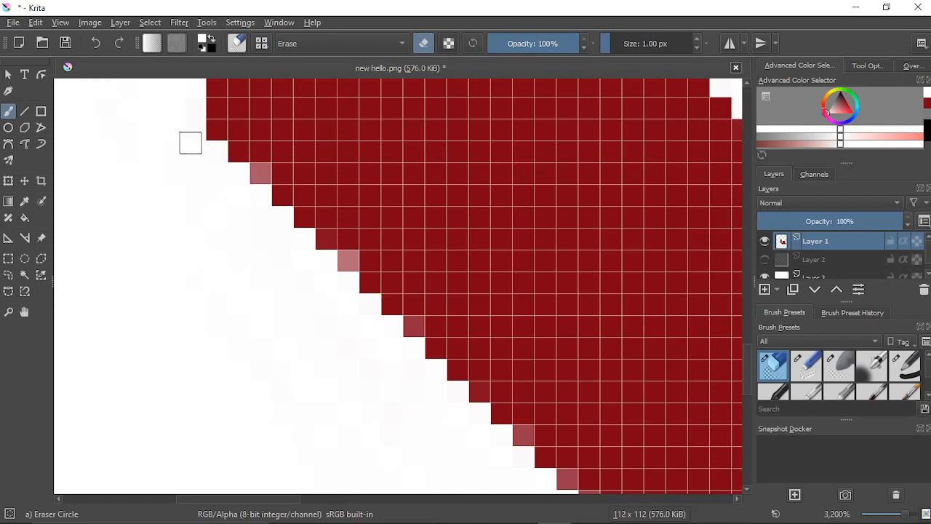
# Step: Erase the faint fringe in the white strip along the vertical bar's outer left side, working upward
pyautogui.moveTo(191, 224); pyautogui.dragTo(334, 424)
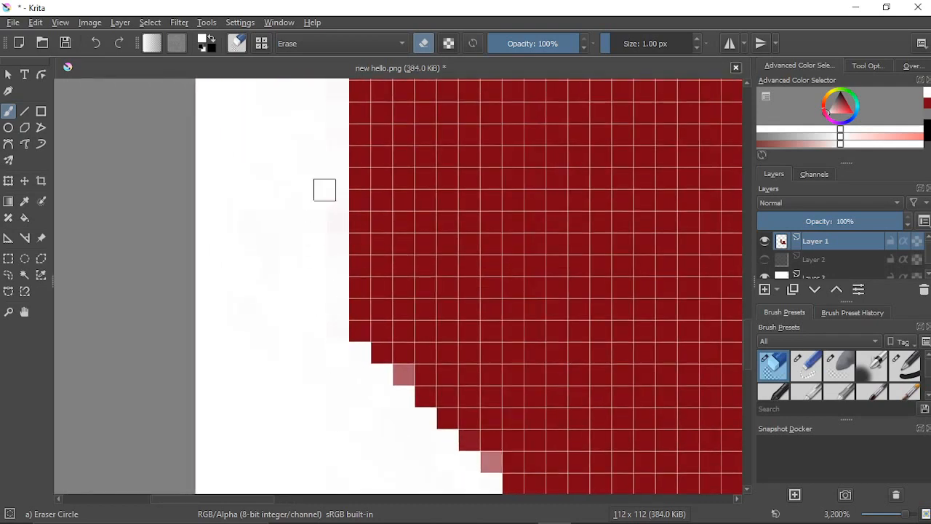
pyautogui.moveTo(299, 291); pyautogui.dragTo(280, 454)
pyautogui.moveTo(304, 257)
pyautogui.mouseDown()
pyautogui.moveTo(310, 222)
pyautogui.moveTo(312, 269)
pyautogui.mouseUp()
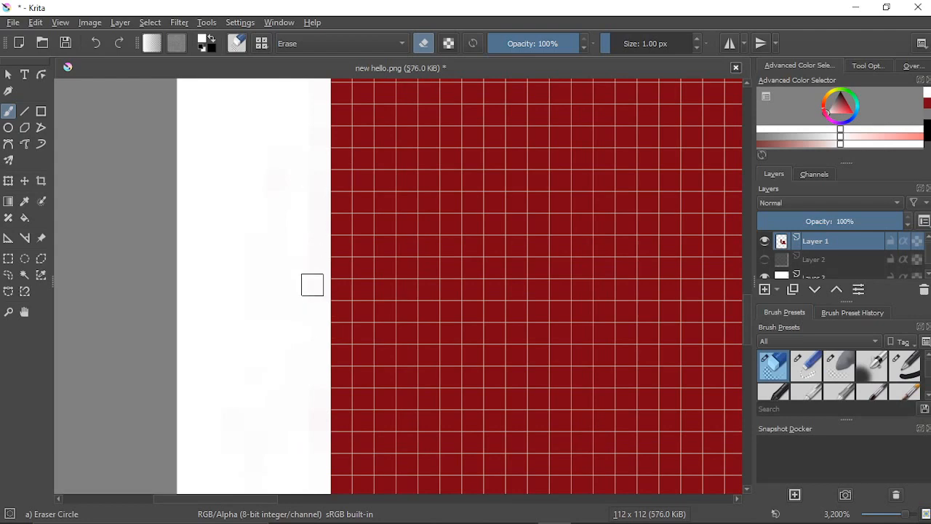
pyautogui.moveTo(318, 320); pyautogui.dragTo(296, 306)
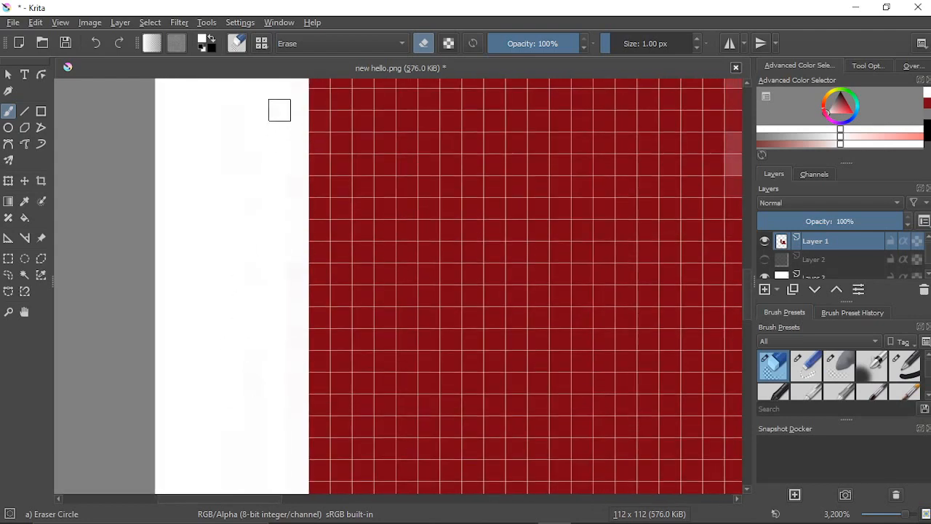
pyautogui.moveTo(286, 369); pyautogui.dragTo(295, 399)
pyautogui.moveTo(320, 212); pyautogui.dragTo(299, 415)
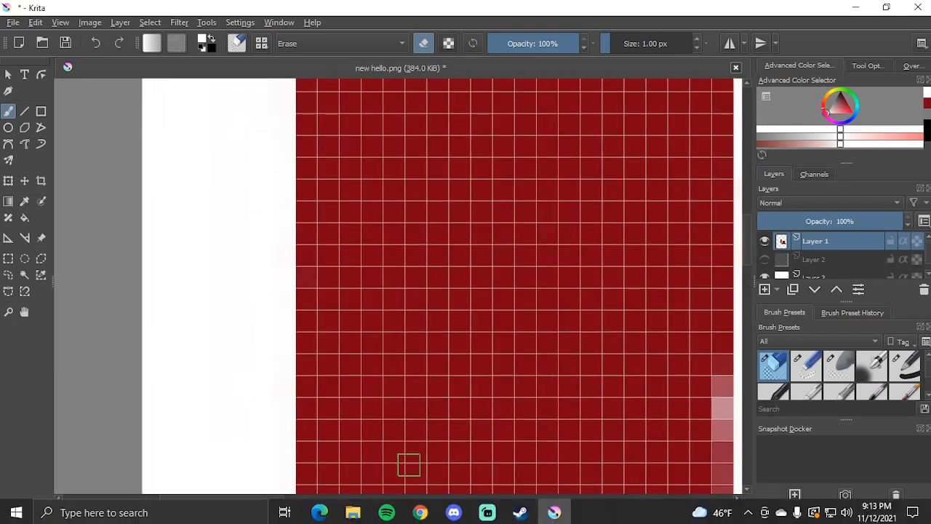
# Step: Open Spotify briefly, check the scenes in Streamlabs OBS, and return to the drawing in Krita
pyautogui.click(388, 513)
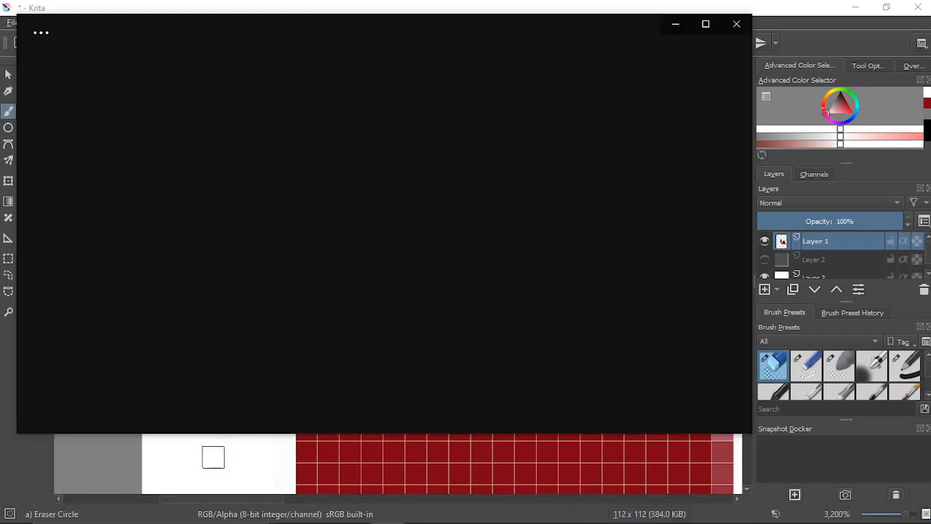
pyautogui.click(213, 456)
pyautogui.scroll(-3, 235, 303)
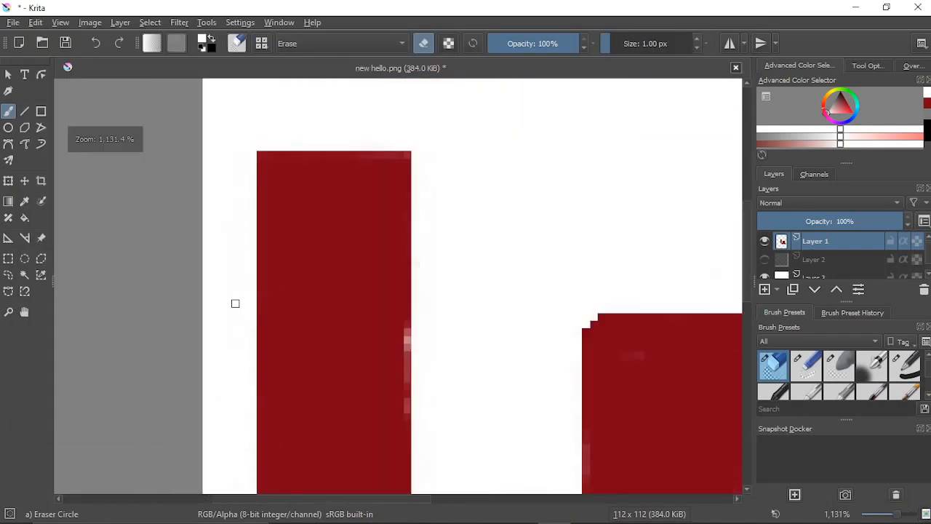
pyautogui.moveTo(506, 374); pyautogui.dragTo(172, 163)
pyautogui.click(487, 513)
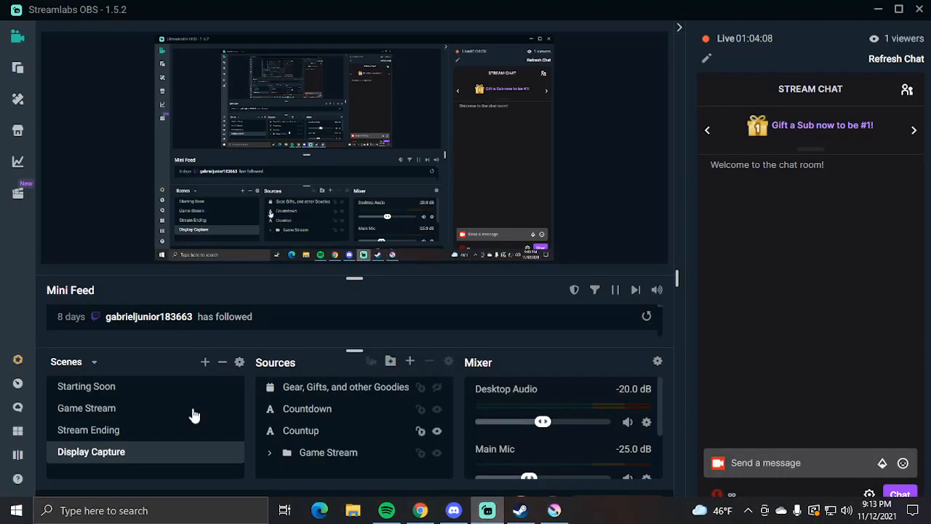
pyautogui.click(102, 415)
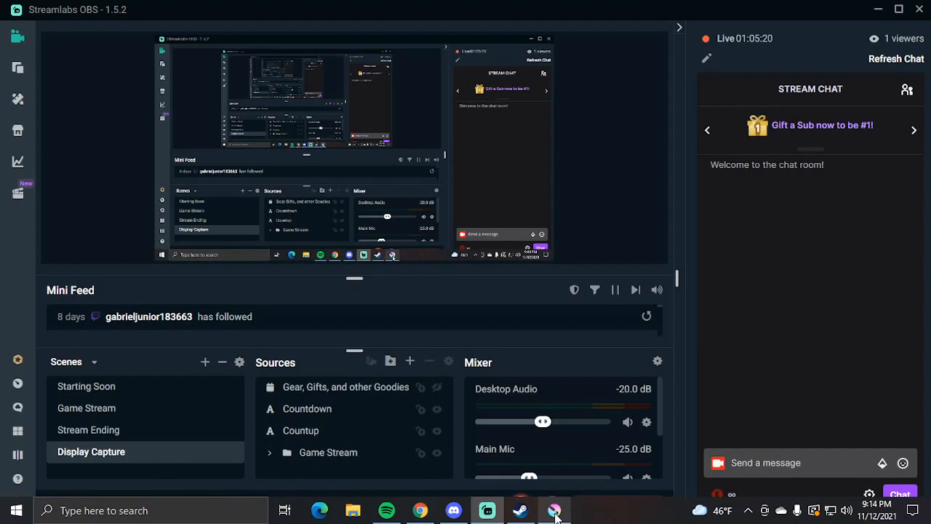
pyautogui.click(554, 510)
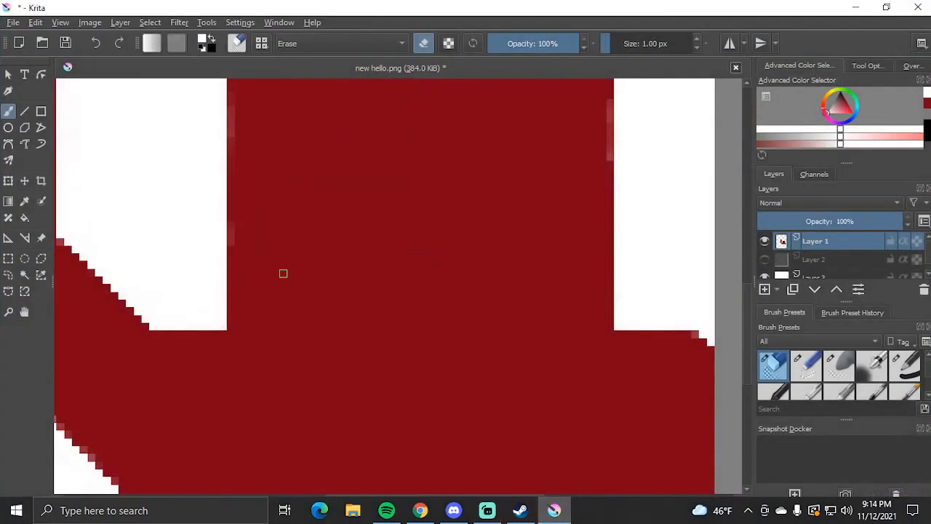
# Step: Switch to the Pencil-2 brush with the shape's dark red and paint over the faded streak near the square block's upper-left corner
pyautogui.scroll(-5, 283, 273)
pyautogui.scroll(6, 324, 260)
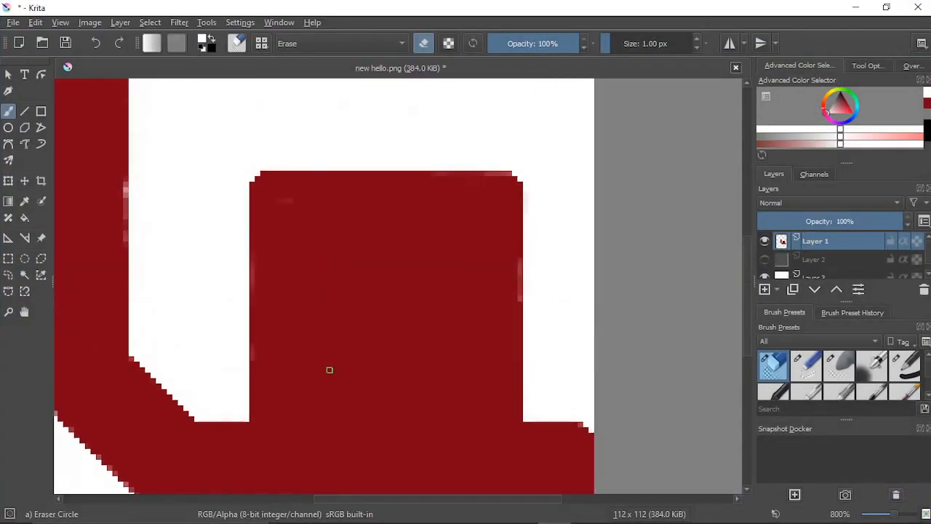
pyautogui.scroll(3, 329, 369)
pyautogui.scroll(-3, 293, 181)
pyautogui.rightClick(420, 267)
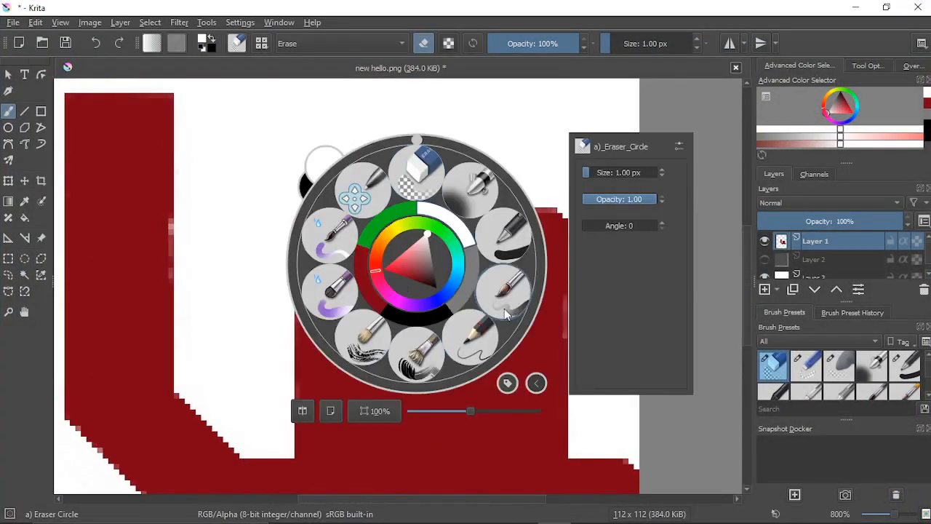
pyautogui.click(507, 314)
pyautogui.scroll(5, 346, 259)
pyautogui.scroll(-2, 339, 255)
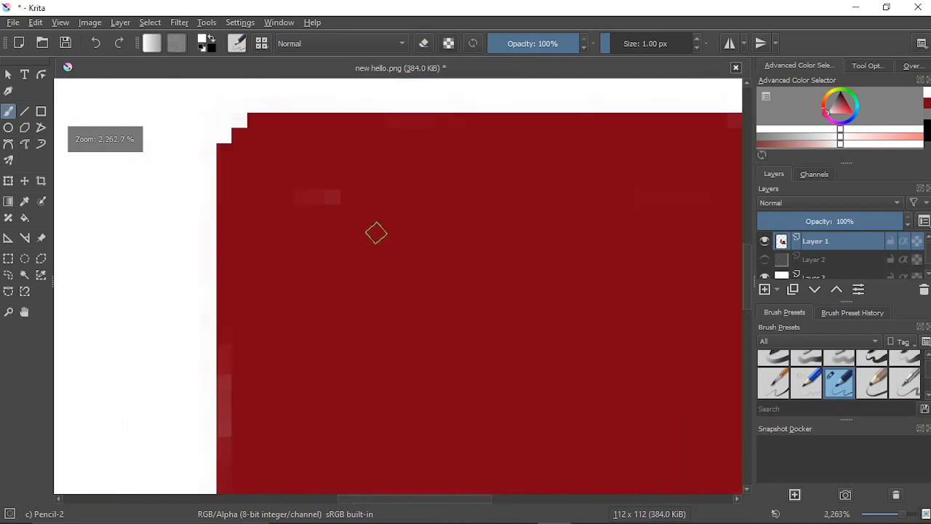
pyautogui.click(927, 105)
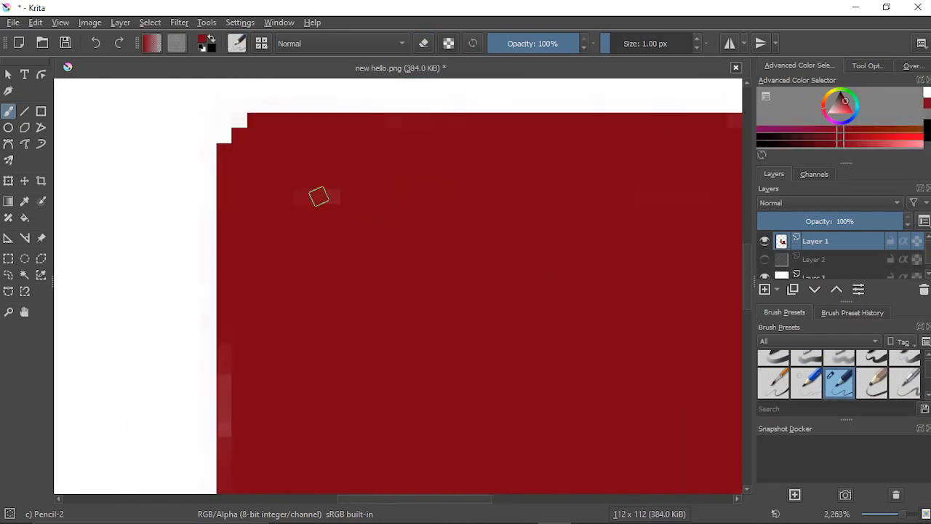
# Step: Paint over the faded pixels along the square block's left edge in dark red
pyautogui.moveTo(418, 349); pyautogui.dragTo(514, 222)
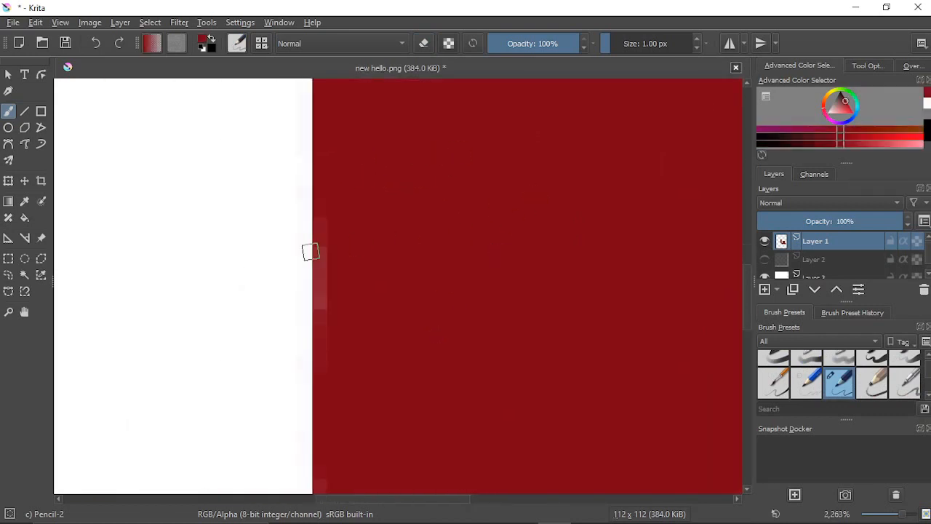
pyautogui.scroll(3, 311, 252)
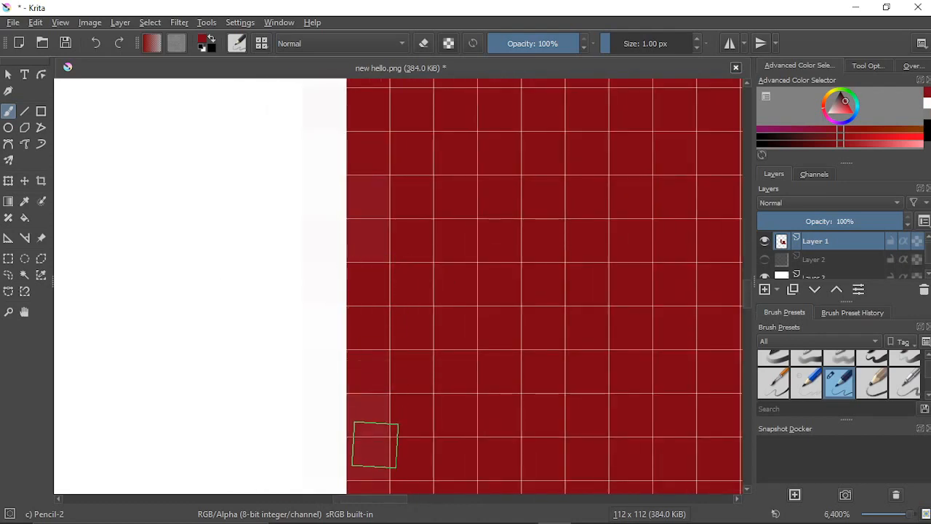
pyautogui.scroll(-2, 399, 333)
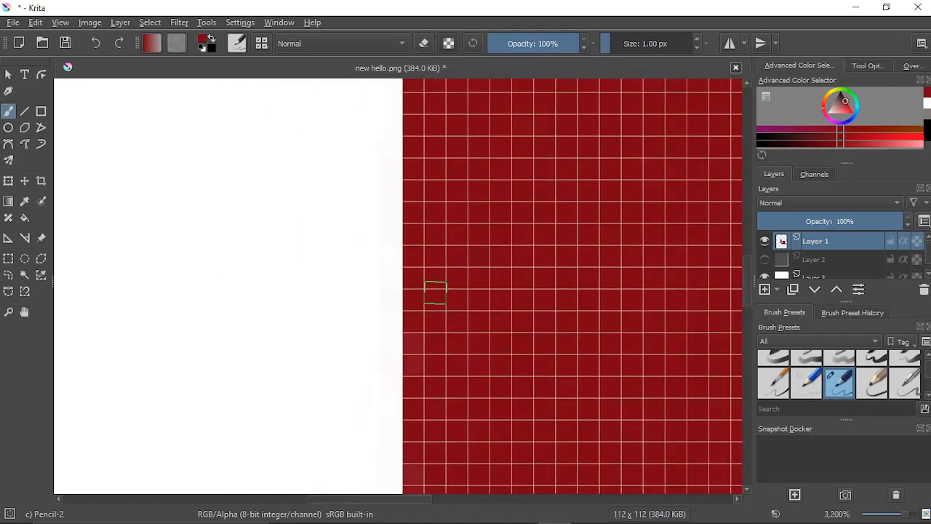
# Step: Switch back to the Eraser Circle brush and erase the faint fringe beside the upper part of the square block's left edge
pyautogui.rightClick(435, 293)
pyautogui.click(445, 212)
pyautogui.scroll(2, 378, 208)
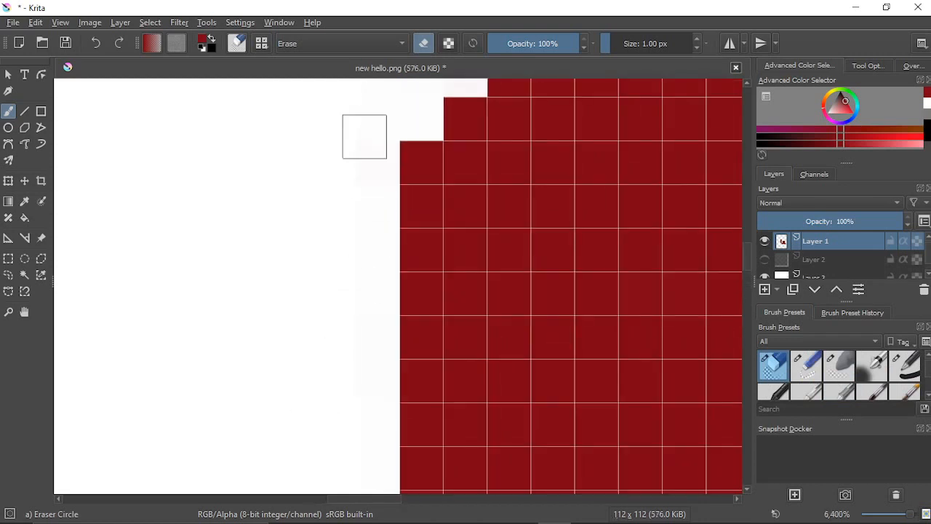
pyautogui.moveTo(371, 208); pyautogui.dragTo(355, 357)
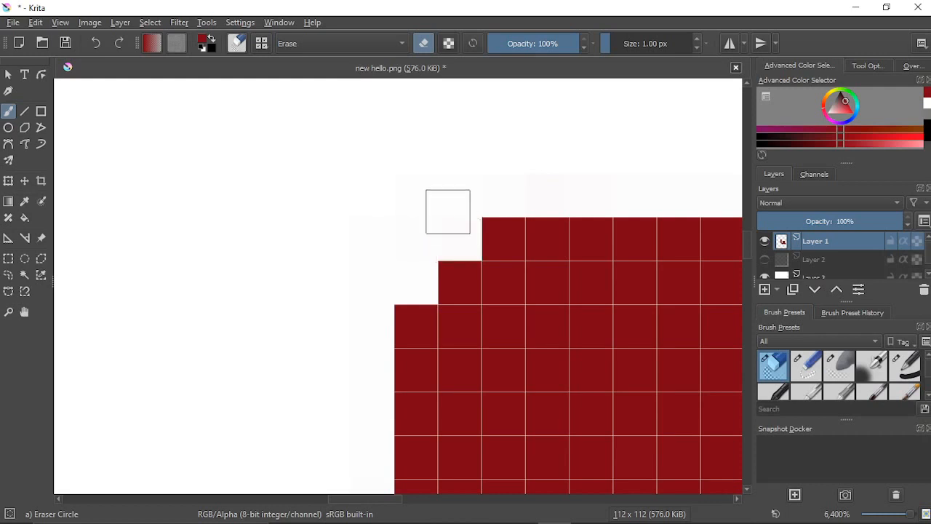
# Step: Erase the faint fringe around the square block's upper-left corner and along the white area above its top edge
pyautogui.moveTo(490, 185); pyautogui.dragTo(314, 236)
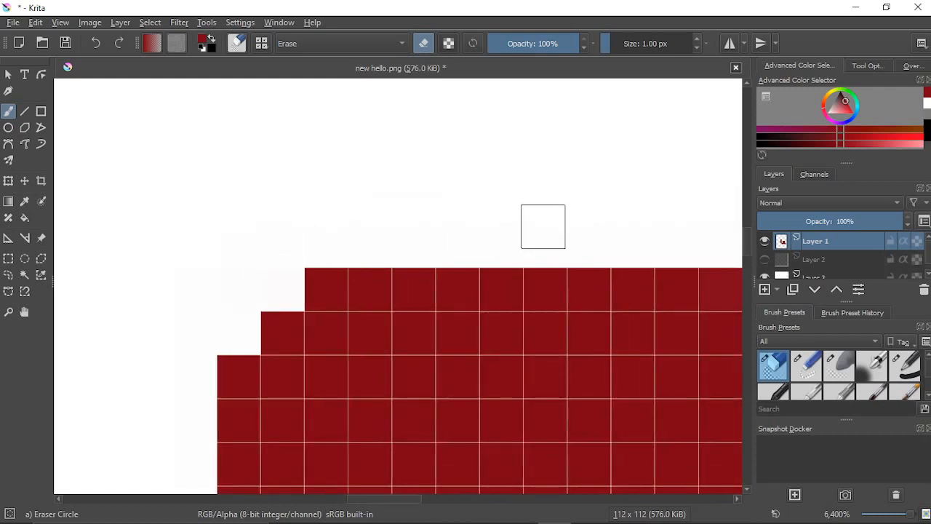
pyautogui.moveTo(543, 225); pyautogui.dragTo(95, 235)
pyautogui.moveTo(583, 248); pyautogui.dragTo(348, 242)
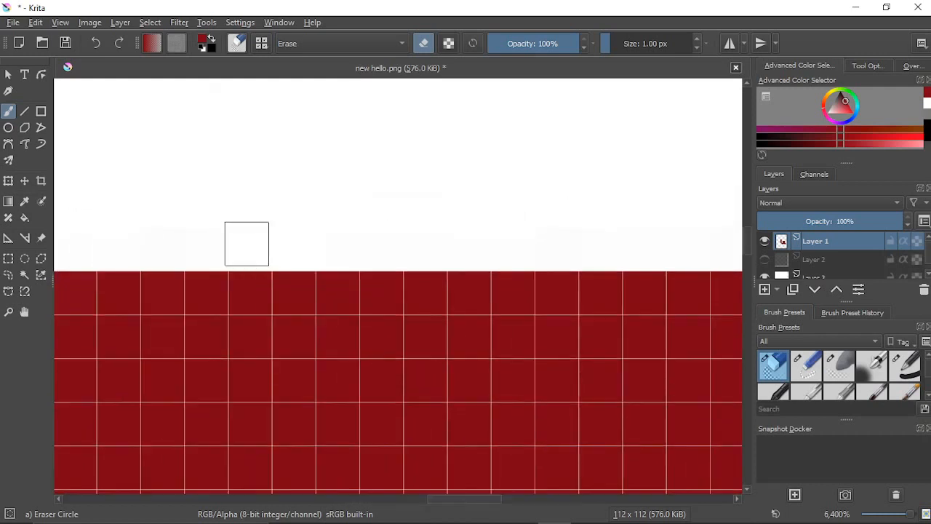
# Step: Erase the faint stray pixels just above the central red block's top edge with the Eraser Circle brush
pyautogui.moveTo(279, 235); pyautogui.dragTo(507, 237)
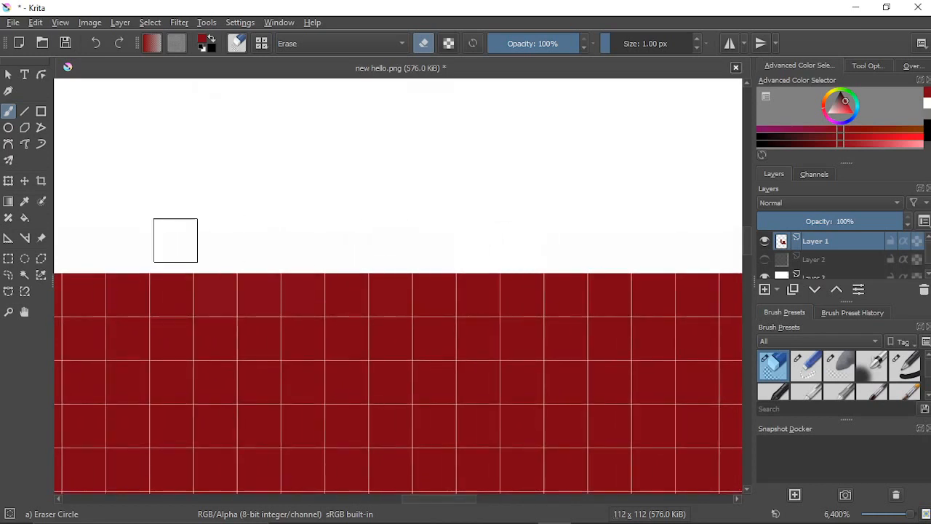
pyautogui.moveTo(670, 230); pyautogui.dragTo(187, 248)
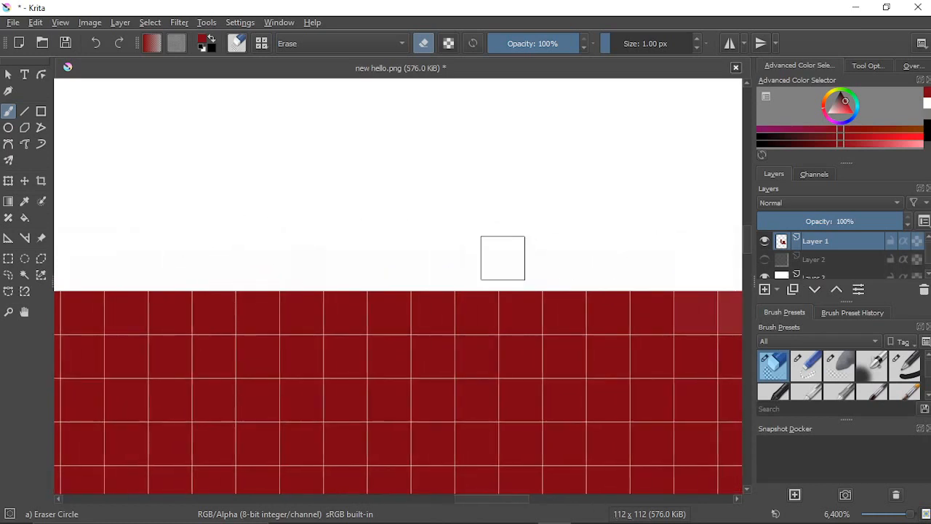
pyautogui.moveTo(570, 251); pyautogui.dragTo(175, 203)
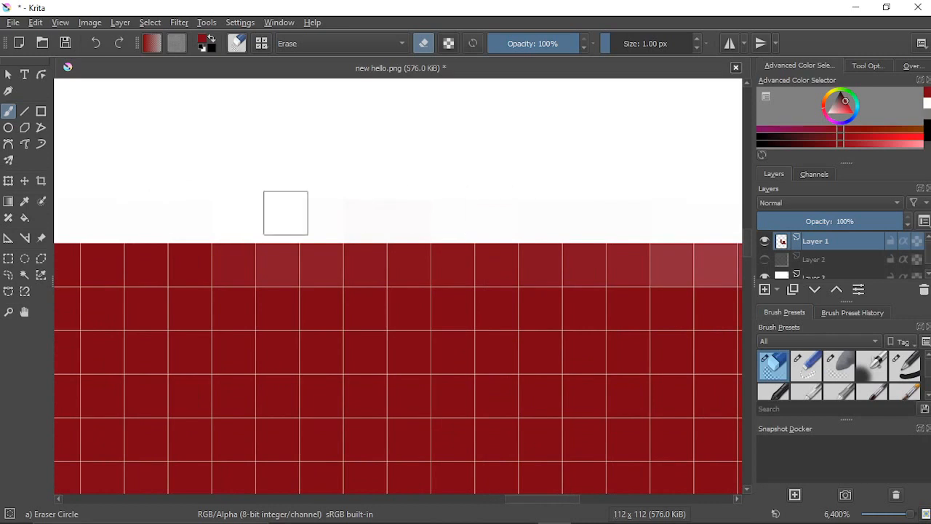
pyautogui.moveTo(614, 203); pyautogui.dragTo(205, 207)
# Step: Repaint the faded pixels near the right end of the block's top edge in dark red with Pencil-2
pyautogui.rightClick(567, 197)
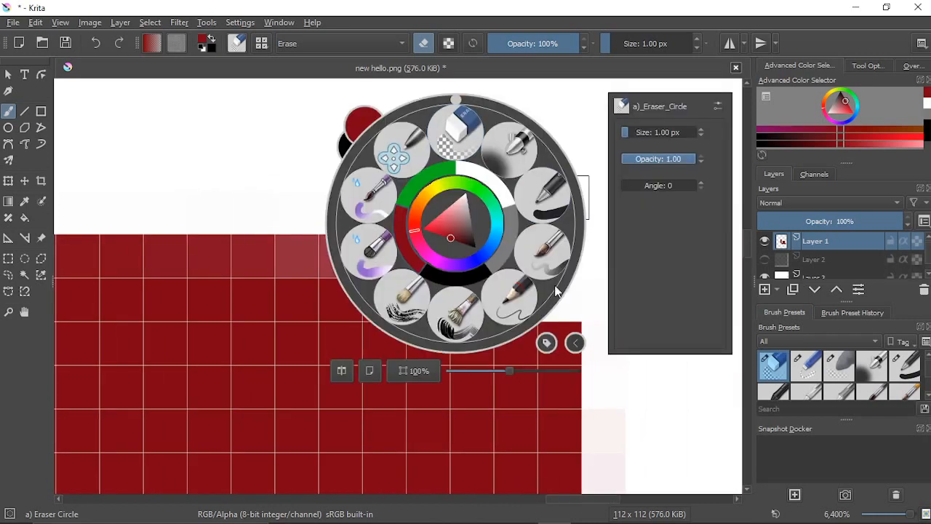
pyautogui.click(513, 307)
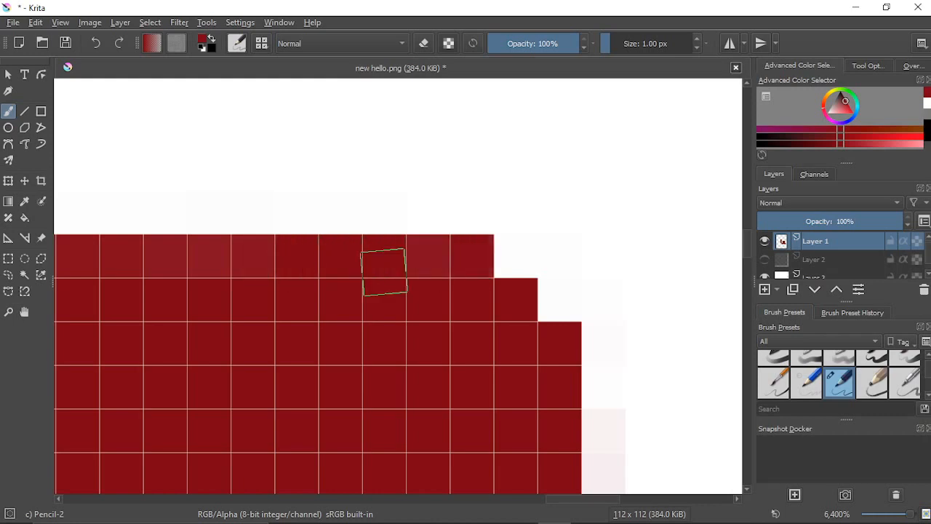
pyautogui.moveTo(502, 358)
pyautogui.mouseDown()
pyautogui.moveTo(263, 218)
pyautogui.moveTo(232, 184)
pyautogui.mouseUp()
# Step: Erase the pale pinkish pixels just outside the block's right edge with the Eraser Circle brush
pyautogui.rightClick(433, 242)
pyautogui.click(445, 151)
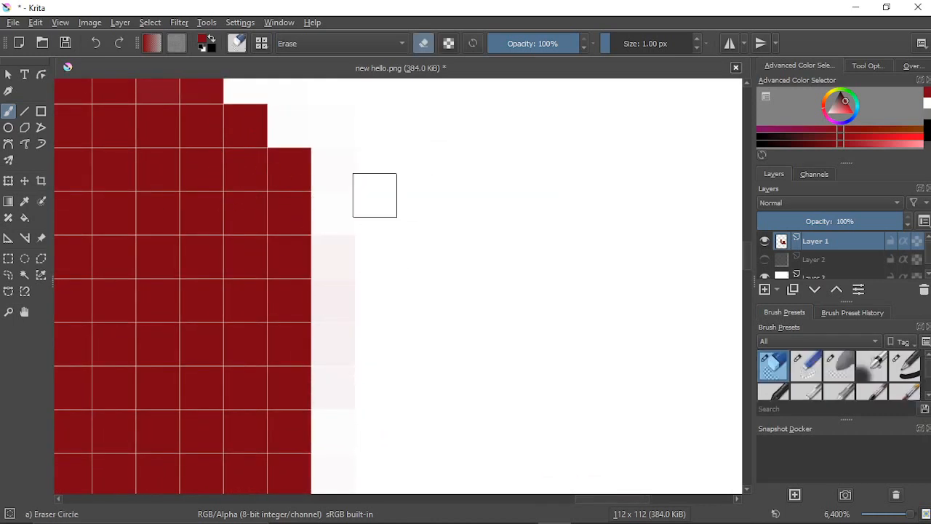
pyautogui.moveTo(394, 294); pyautogui.dragTo(444, 77)
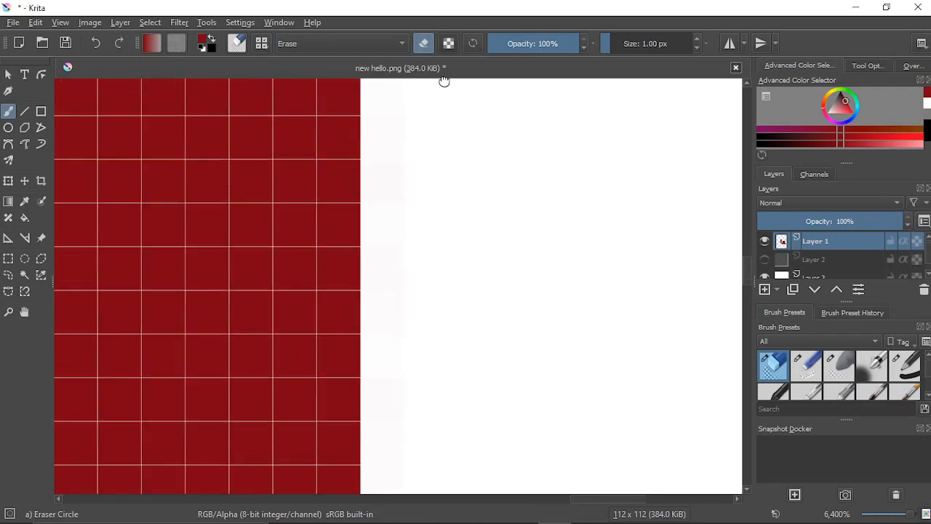
pyautogui.moveTo(381, 159)
pyautogui.mouseDown()
pyautogui.moveTo(390, 350)
pyautogui.moveTo(385, 159)
pyautogui.moveTo(388, 215)
pyautogui.mouseUp()
pyautogui.moveTo(460, 298); pyautogui.dragTo(482, 97)
pyautogui.moveTo(404, 196); pyautogui.dragTo(397, 93)
pyautogui.moveTo(435, 234); pyautogui.dragTo(445, 344)
# Step: Repaint the faded pixels along the block's right edge in dark red with Pencil-2
pyautogui.rightClick(435, 195)
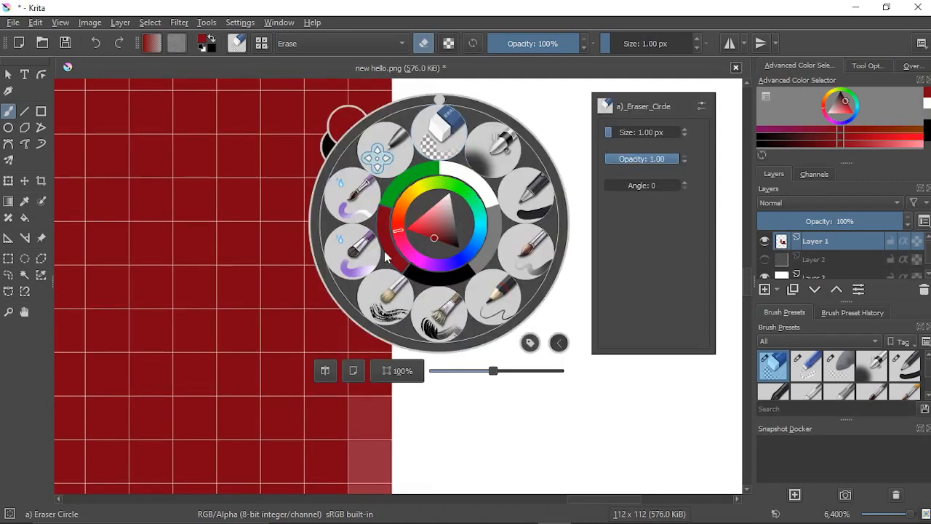
pyautogui.click(501, 309)
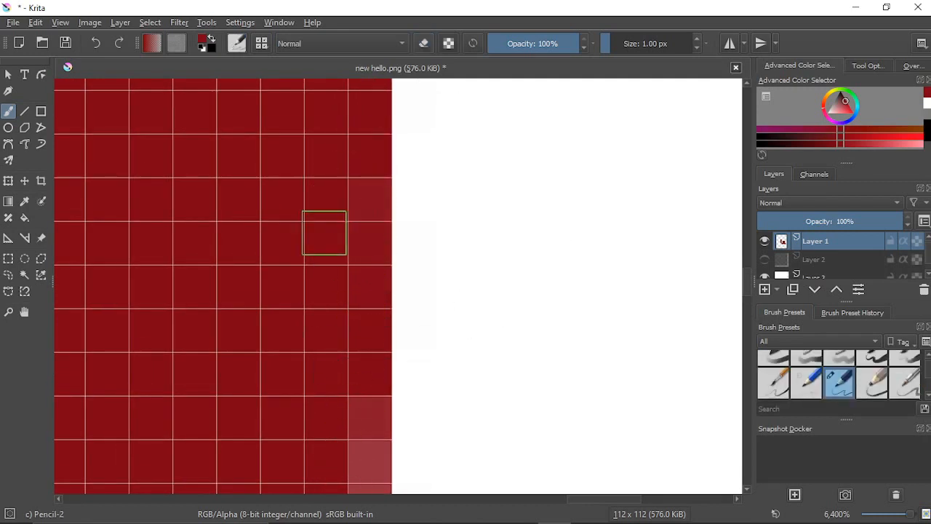
pyautogui.moveTo(453, 349)
pyautogui.mouseDown()
pyautogui.moveTo(363, 135)
pyautogui.moveTo(376, 329)
pyautogui.moveTo(366, 450)
pyautogui.mouseUp()
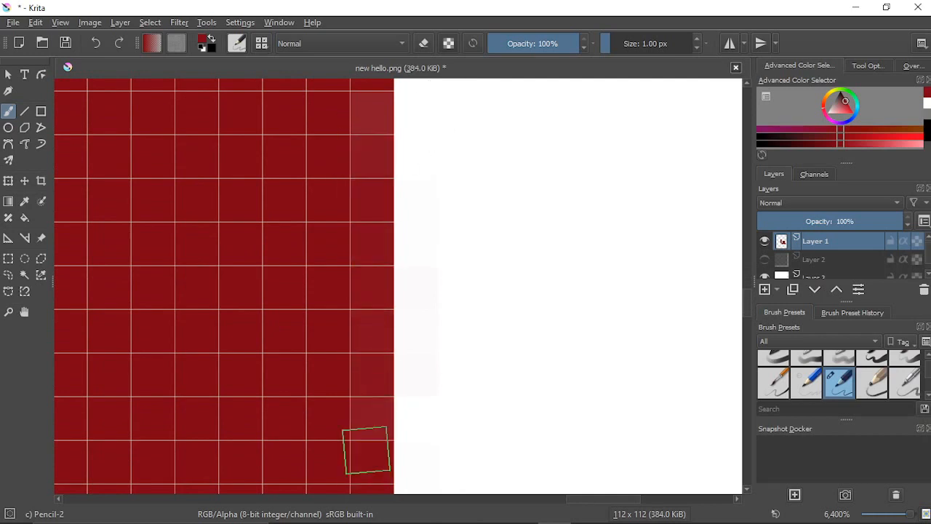
# Step: Erase the remaining faint pixels beside the lower part of the block's right edge with the Eraser Circle brush
pyautogui.rightClick(485, 374)
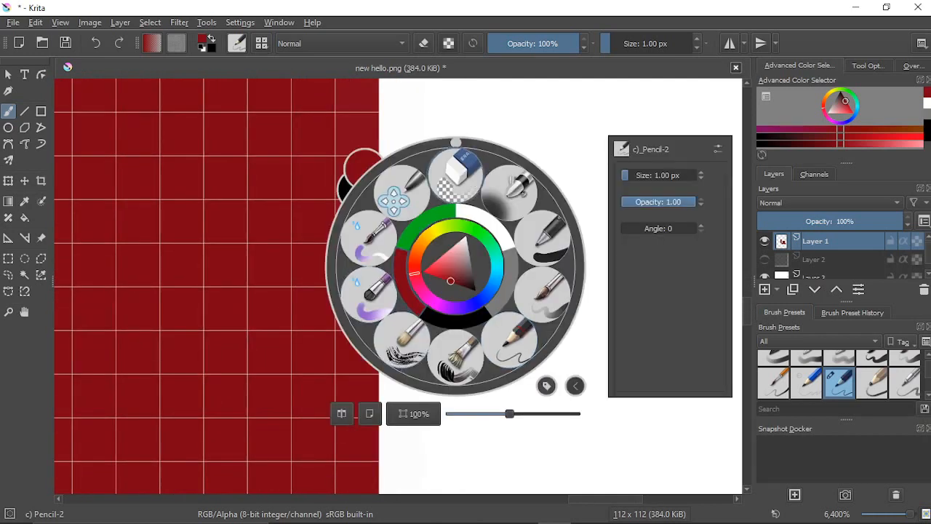
pyautogui.click(458, 169)
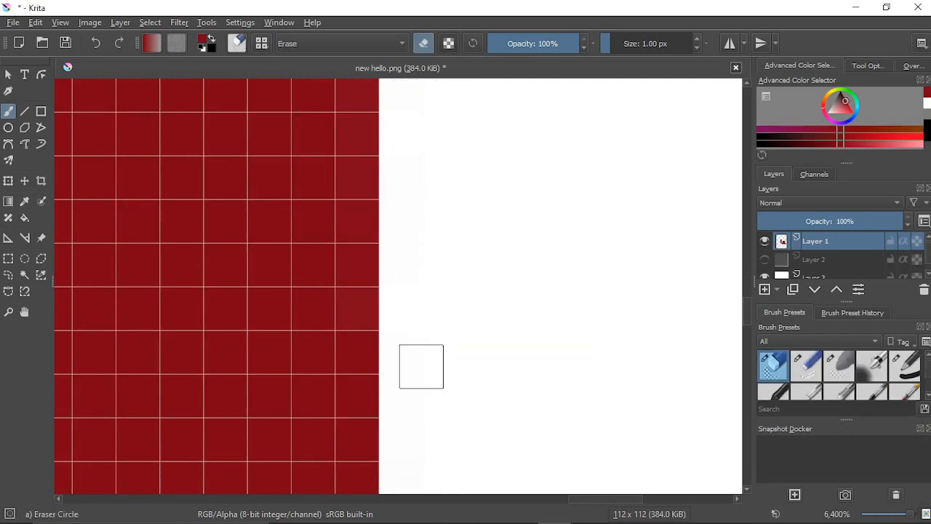
pyautogui.scroll(-3, 432, 414)
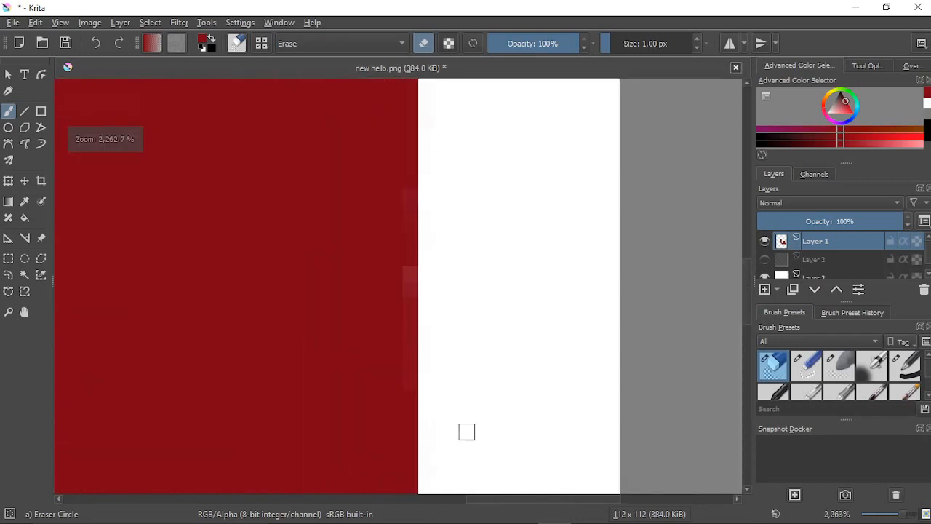
# Step: Touch up the rest of the block's right edge and the base's stepped right corner in dark red with Pencil-2
pyautogui.rightClick(458, 289)
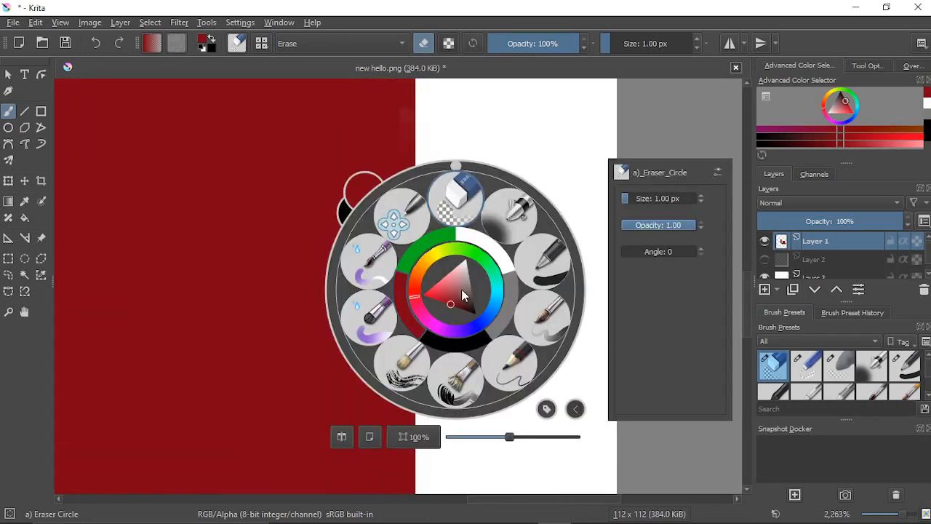
pyautogui.click(532, 370)
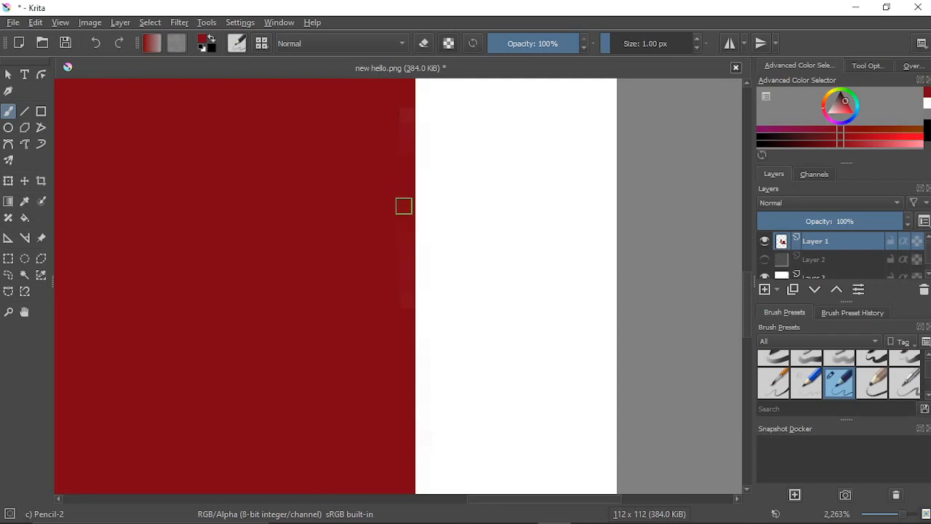
pyautogui.moveTo(472, 359); pyautogui.dragTo(465, 104)
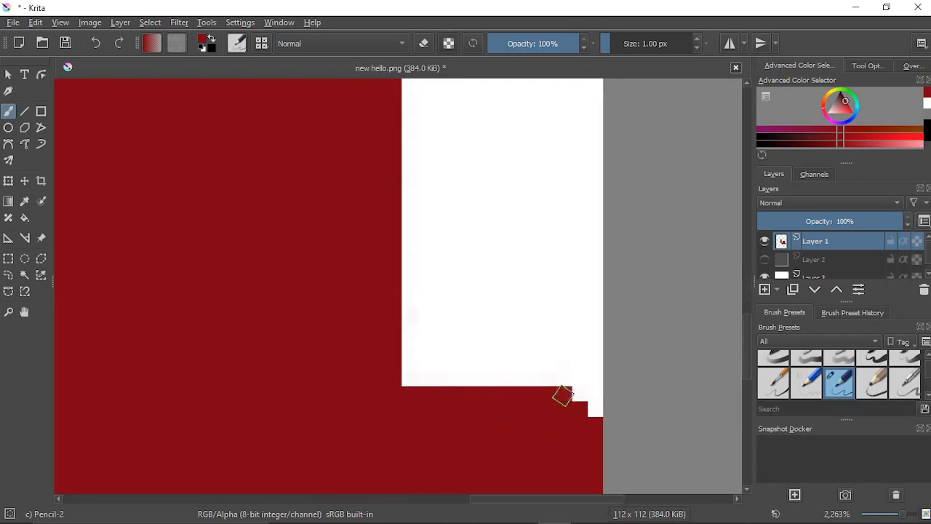
pyautogui.scroll(-5, 490, 424)
# Step: Fill the faded pixels along the outer lower-left diagonal of the arm with solid dark red using Pencil-2
pyautogui.moveTo(383, 412); pyautogui.dragTo(430, 354)
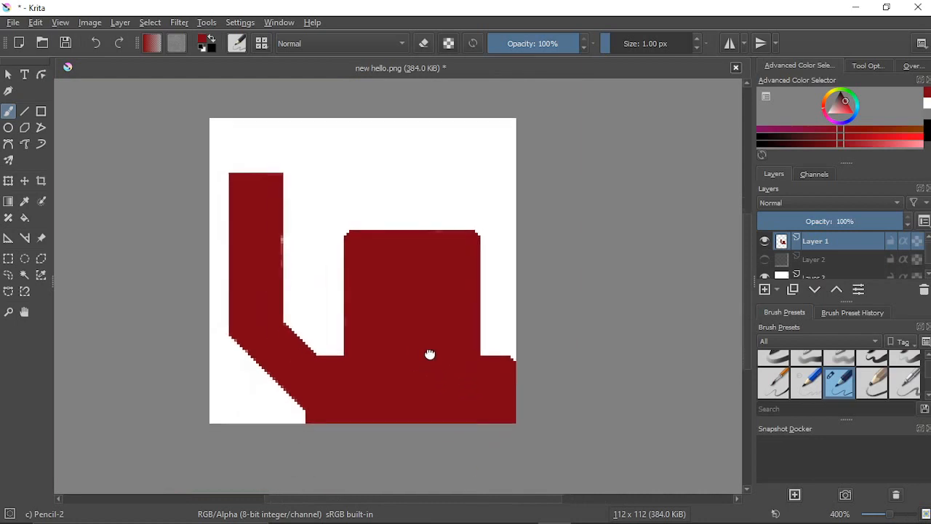
pyautogui.scroll(3, 406, 348)
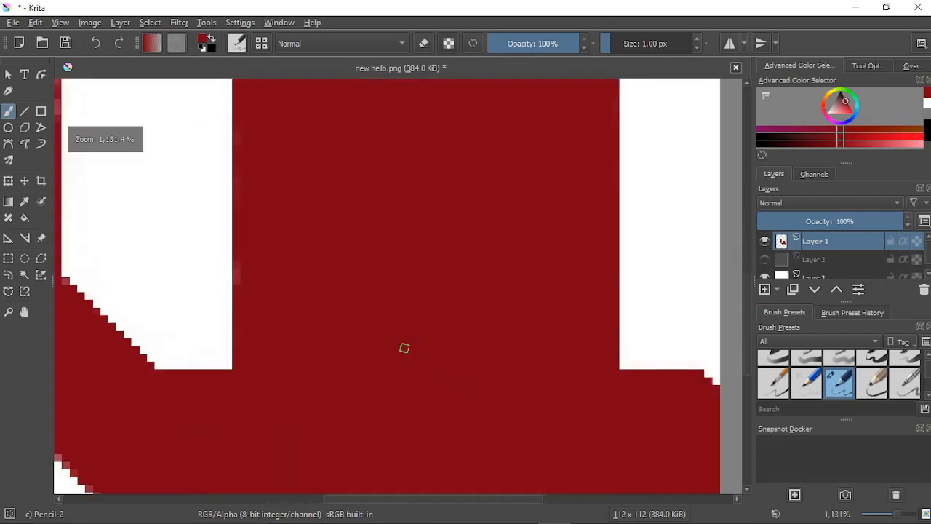
pyautogui.moveTo(343, 353); pyautogui.dragTo(639, 383)
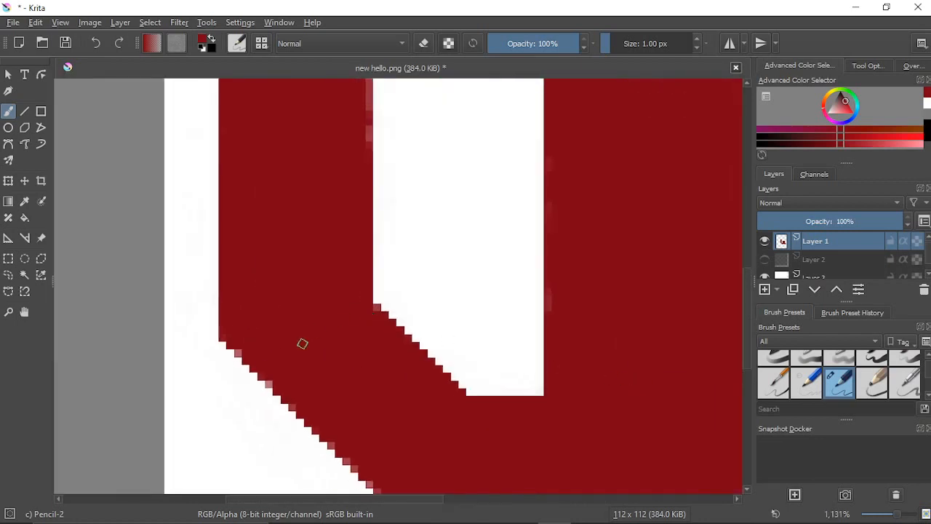
pyautogui.scroll(2, 303, 344)
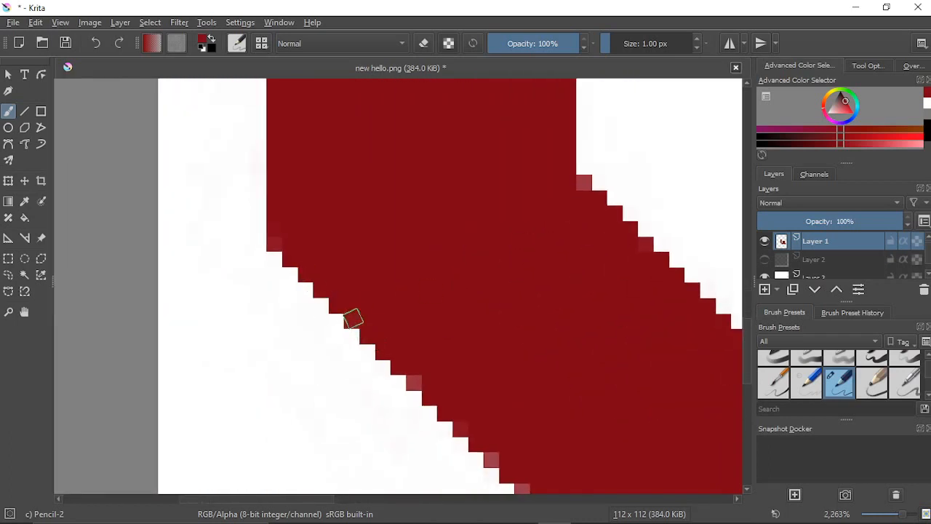
pyautogui.moveTo(488, 363); pyautogui.dragTo(372, 219)
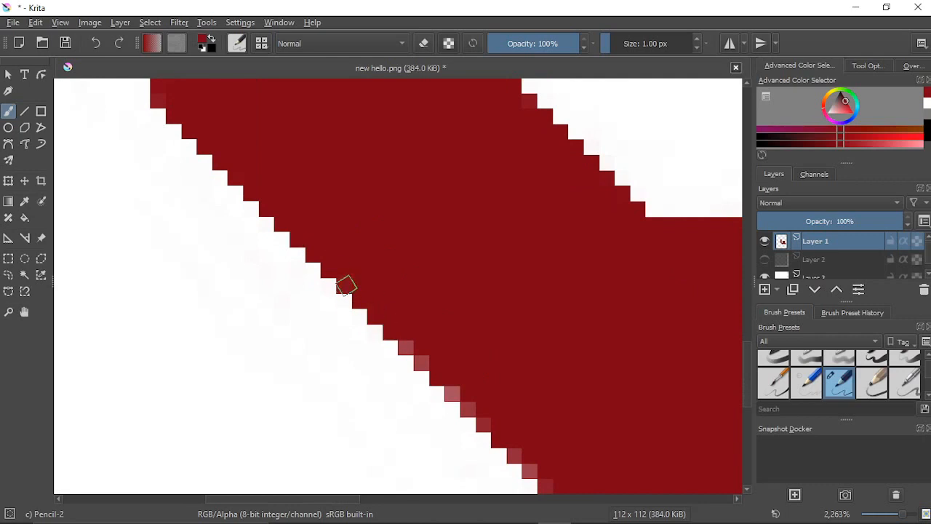
pyautogui.moveTo(485, 346); pyautogui.dragTo(384, 246)
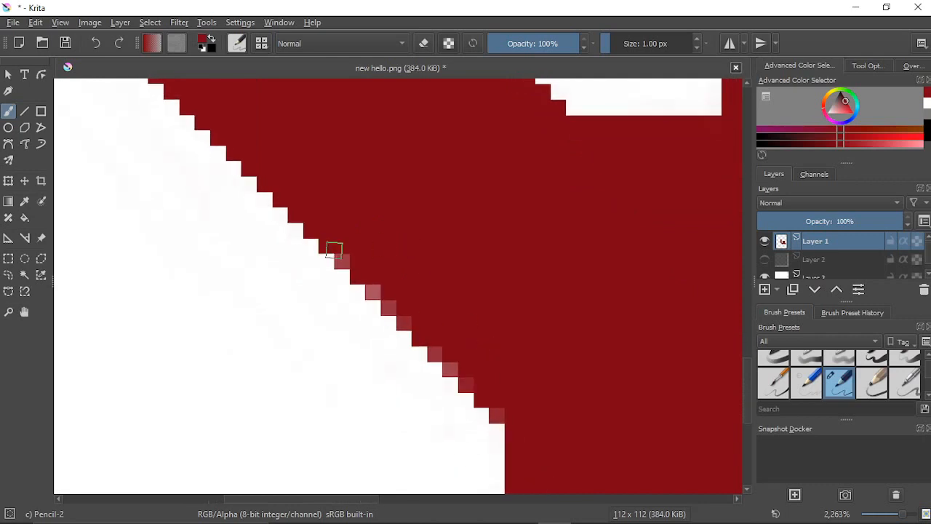
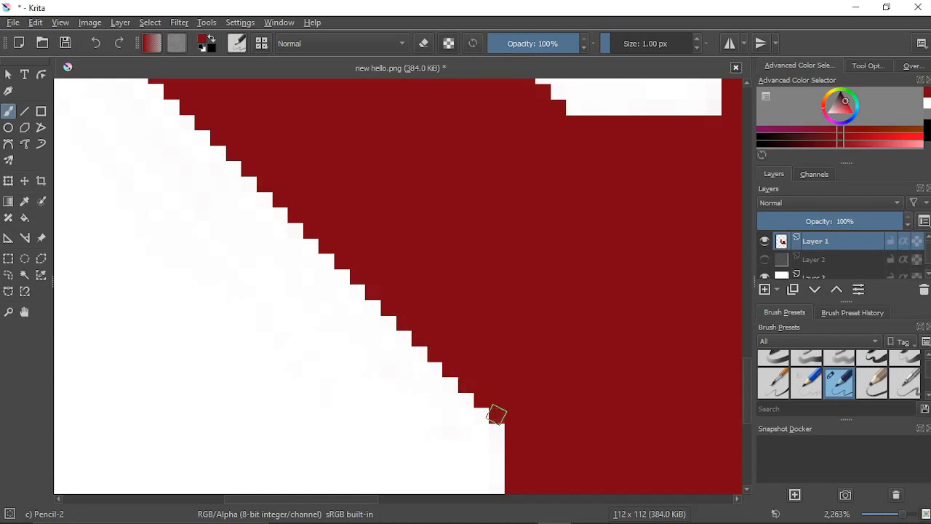
# Step: Fill the faded pixels along the arm's inner right edge and inner diagonal with solid dark red using Pencil-2
pyautogui.scroll(-2, 491, 378)
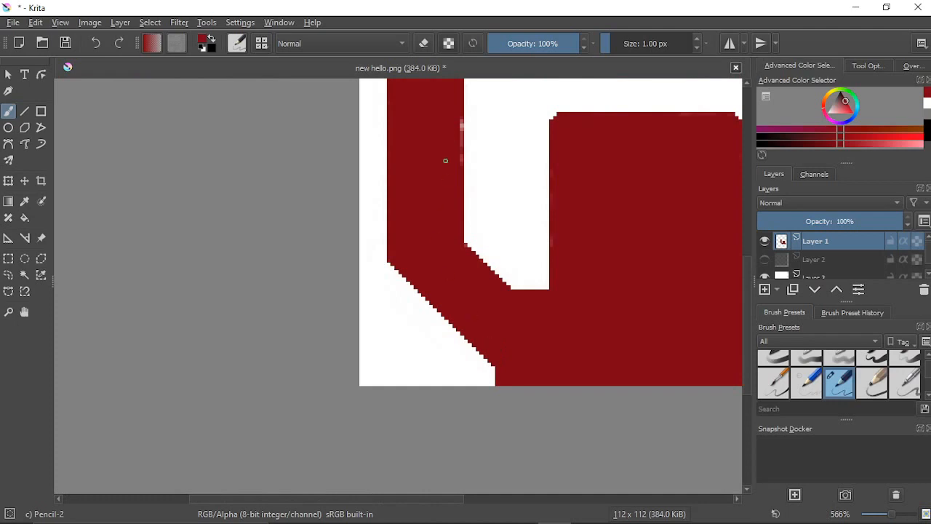
pyautogui.scroll(1, 444, 162)
pyautogui.scroll(3, 392, 366)
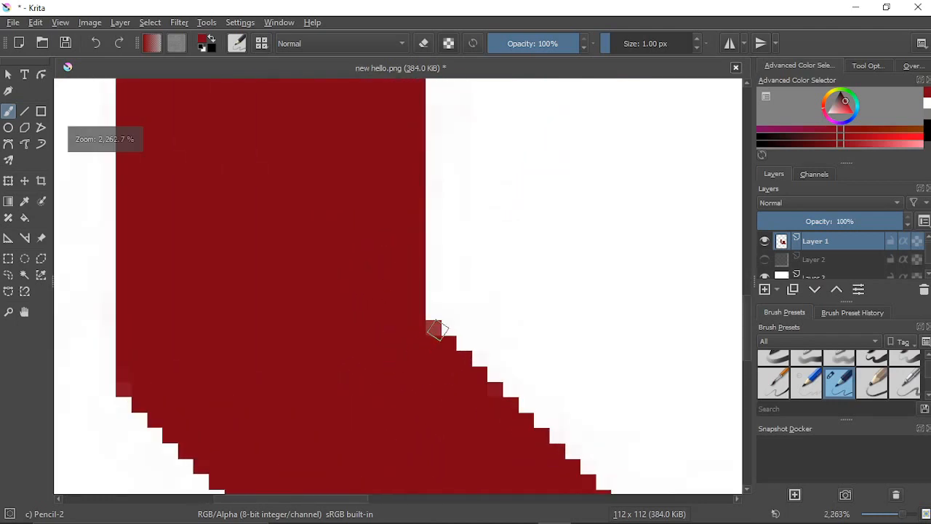
pyautogui.scroll(1, 401, 292)
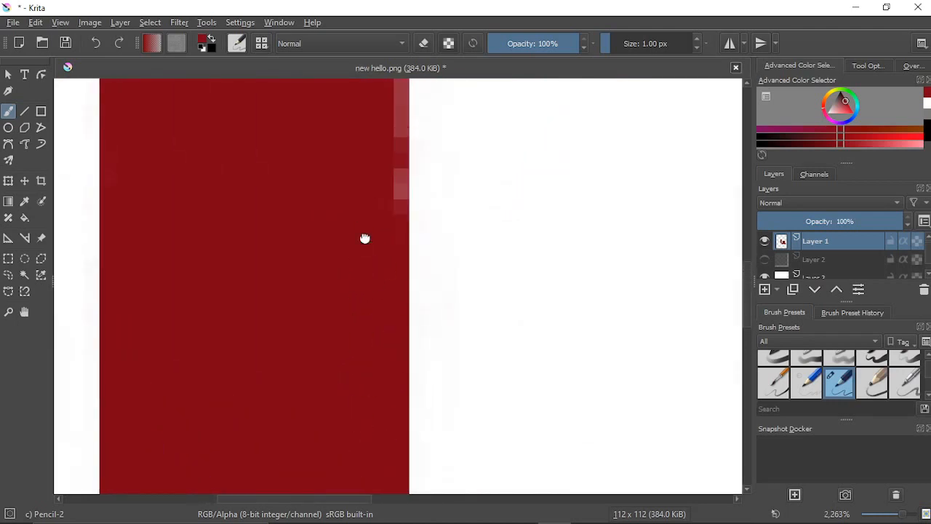
pyautogui.scroll(-3, 360, 313)
pyautogui.scroll(3, 371, 251)
pyautogui.moveTo(404, 131)
pyautogui.mouseDown()
pyautogui.moveTo(405, 354)
pyautogui.moveTo(395, 140)
pyautogui.mouseUp()
pyautogui.scroll(-3, 360, 182)
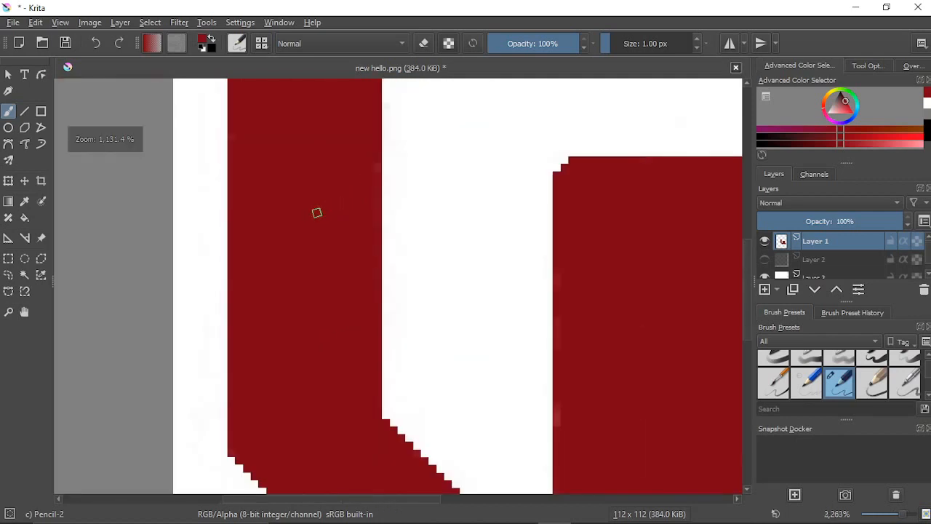
pyautogui.scroll(3, 368, 143)
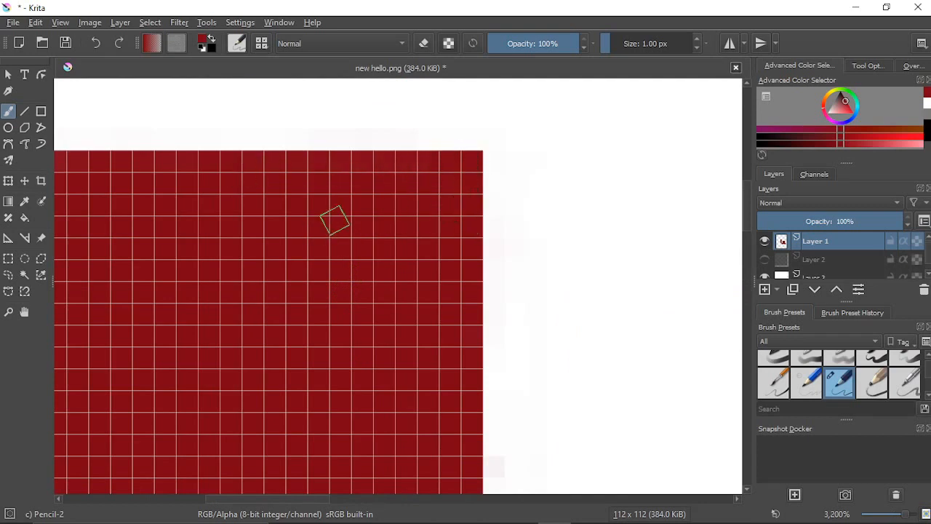
pyautogui.scroll(-2, 387, 200)
pyautogui.moveTo(451, 324); pyautogui.dragTo(437, 150)
pyautogui.scroll(-4, 437, 150)
pyautogui.moveTo(445, 197); pyautogui.dragTo(422, 211)
# Step: Erase the outermost pixel column at the lower end of the arm's left edge with the Eraser Circle brush
pyautogui.scroll(3, 421, 211)
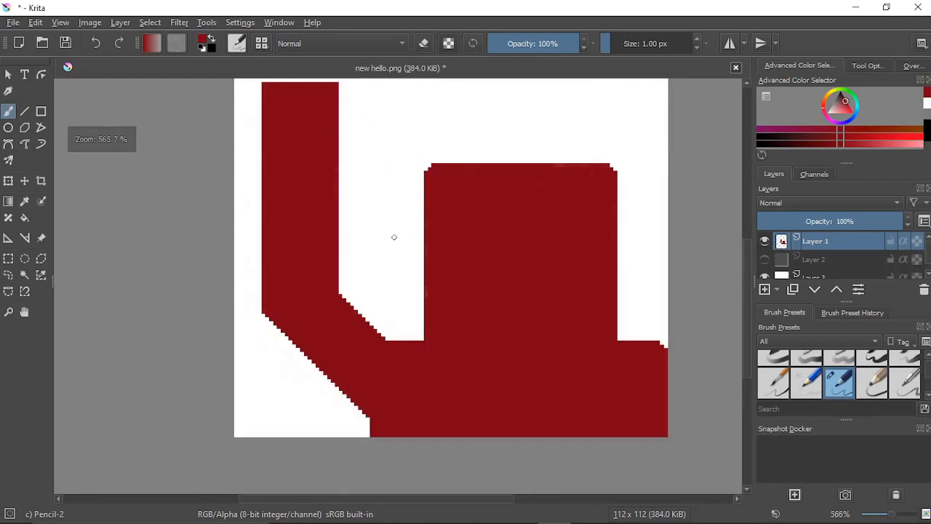
pyautogui.scroll(3, 245, 280)
pyautogui.moveTo(245, 281)
pyautogui.mouseDown()
pyautogui.moveTo(247, 294)
pyautogui.moveTo(249, 277)
pyautogui.mouseUp()
pyautogui.rightClick(249, 277)
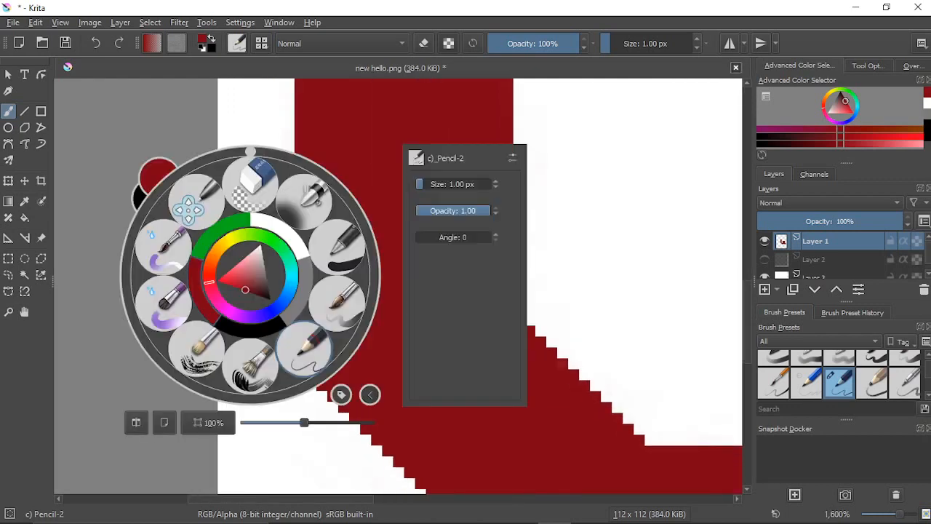
pyautogui.click(251, 182)
pyautogui.scroll(3, 352, 417)
pyautogui.scroll(1, 176, 312)
pyautogui.moveTo(176, 312); pyautogui.dragTo(310, 392)
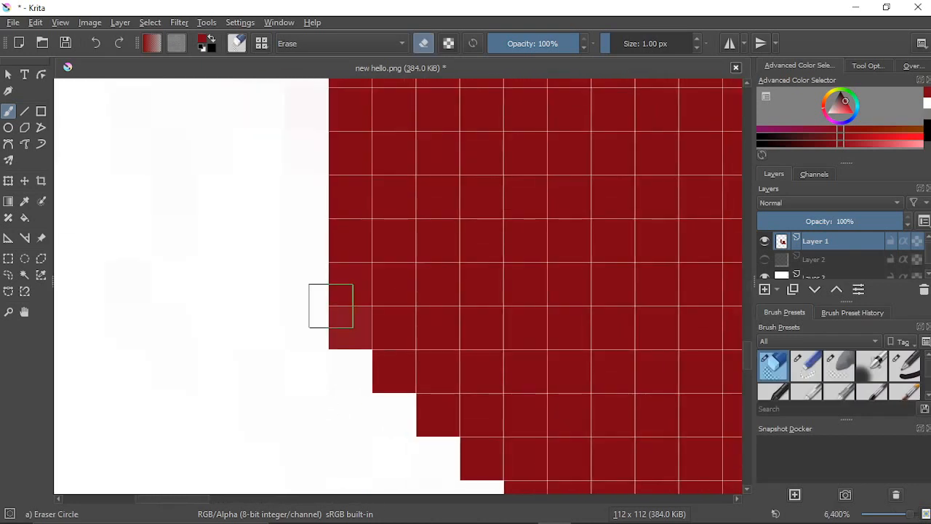
pyautogui.moveTo(330, 306)
pyautogui.mouseDown()
pyautogui.moveTo(336, 233)
pyautogui.moveTo(349, 290)
pyautogui.moveTo(336, 335)
pyautogui.moveTo(336, 226)
pyautogui.moveTo(345, 361)
pyautogui.moveTo(344, 192)
pyautogui.moveTo(335, 271)
pyautogui.moveTo(344, 360)
pyautogui.moveTo(343, 250)
pyautogui.mouseUp()
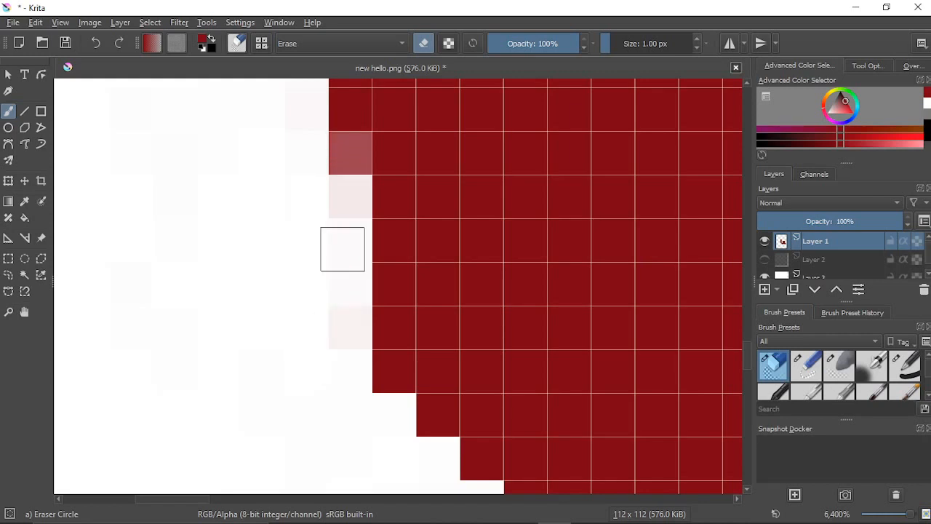
pyautogui.moveTo(329, 191); pyautogui.dragTo(342, 269)
# Step: Erase the outermost pixel column just above the lower end of the arm's left edge with the Eraser Circle brush
pyautogui.moveTo(345, 395)
pyautogui.mouseDown()
pyautogui.moveTo(323, 216)
pyautogui.moveTo(314, 378)
pyautogui.moveTo(323, 405)
pyautogui.moveTo(352, 319)
pyautogui.moveTo(363, 320)
pyautogui.moveTo(362, 387)
pyautogui.moveTo(356, 158)
pyautogui.moveTo(352, 405)
pyautogui.moveTo(348, 115)
pyautogui.moveTo(350, 339)
pyautogui.moveTo(365, 242)
pyautogui.moveTo(378, 427)
pyautogui.moveTo(366, 255)
pyautogui.moveTo(364, 436)
pyautogui.moveTo(363, 261)
pyautogui.moveTo(354, 321)
pyautogui.moveTo(357, 173)
pyautogui.moveTo(357, 230)
pyautogui.moveTo(368, 158)
pyautogui.moveTo(360, 140)
pyautogui.moveTo(354, 395)
pyautogui.moveTo(363, 481)
pyautogui.moveTo(390, 198)
pyautogui.moveTo(354, 282)
pyautogui.moveTo(365, 259)
pyautogui.mouseUp()
pyautogui.moveTo(365, 344); pyautogui.dragTo(360, 470)
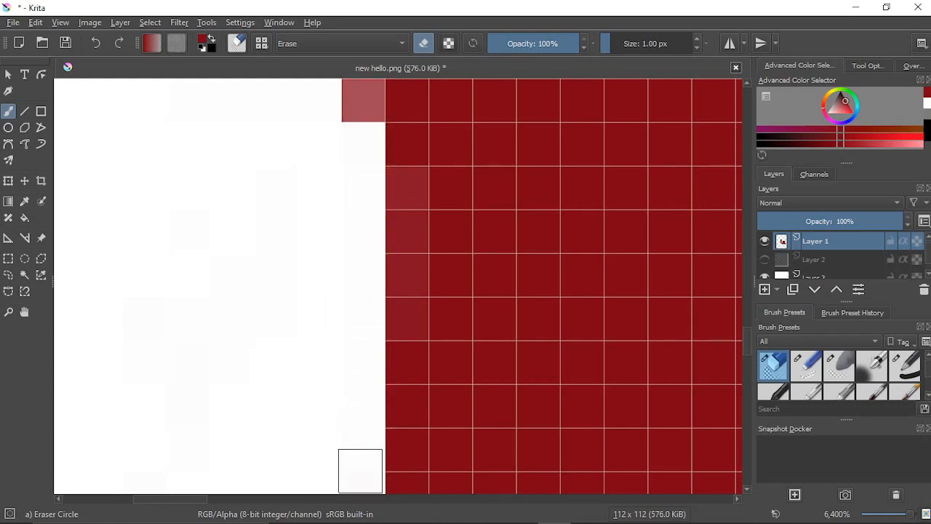
pyautogui.moveTo(307, 379); pyautogui.dragTo(341, 469)
pyautogui.moveTo(311, 80); pyautogui.dragTo(262, 285)
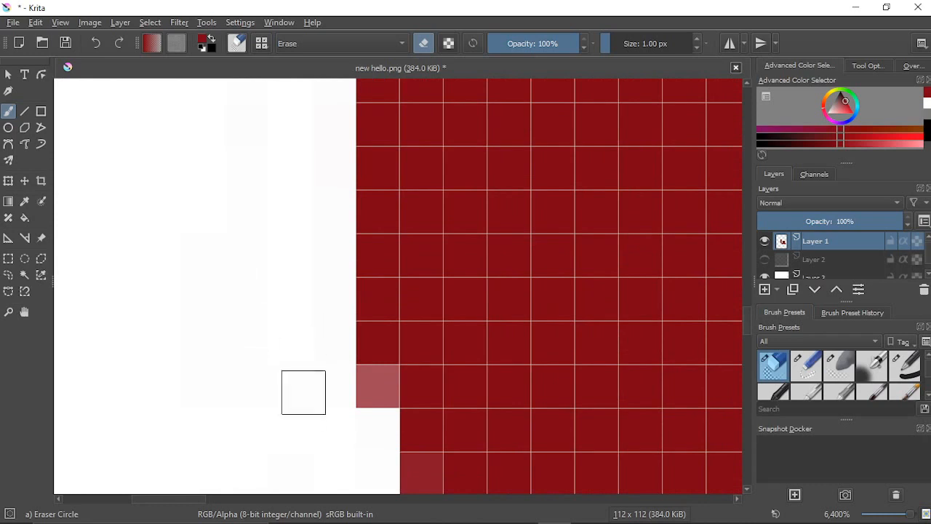
# Step: Continue erasing the outermost pixel column up the lower half of the arm's left edge, undoing and repeating the strokes as needed
pyautogui.moveTo(322, 370)
pyautogui.mouseDown()
pyautogui.moveTo(350, 216)
pyautogui.moveTo(374, 305)
pyautogui.moveTo(365, 276)
pyautogui.moveTo(368, 316)
pyautogui.moveTo(360, 206)
pyautogui.moveTo(360, 415)
pyautogui.moveTo(368, 139)
pyautogui.moveTo(389, 383)
pyautogui.moveTo(381, 177)
pyautogui.moveTo(392, 341)
pyautogui.moveTo(379, 436)
pyautogui.moveTo(369, 139)
pyautogui.moveTo(366, 410)
pyautogui.moveTo(364, 334)
pyautogui.moveTo(382, 297)
pyautogui.mouseUp()
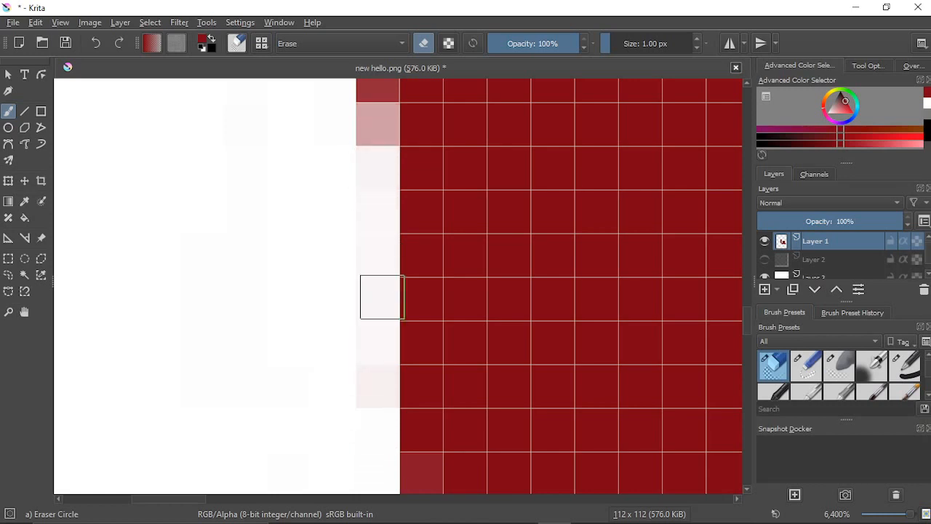
pyautogui.hotkey('ctrl', 'z')
pyautogui.hotkey('ctrl', 'z')
pyautogui.hotkey('ctrl', 'z')
pyautogui.moveTo(371, 422)
pyautogui.mouseDown()
pyautogui.moveTo(379, 232)
pyautogui.moveTo(368, 335)
pyautogui.moveTo(342, 329)
pyautogui.moveTo(337, 179)
pyautogui.moveTo(365, 254)
pyautogui.moveTo(383, 363)
pyautogui.moveTo(374, 184)
pyautogui.moveTo(378, 367)
pyautogui.moveTo(375, 190)
pyautogui.moveTo(381, 378)
pyautogui.moveTo(378, 262)
pyautogui.mouseUp()
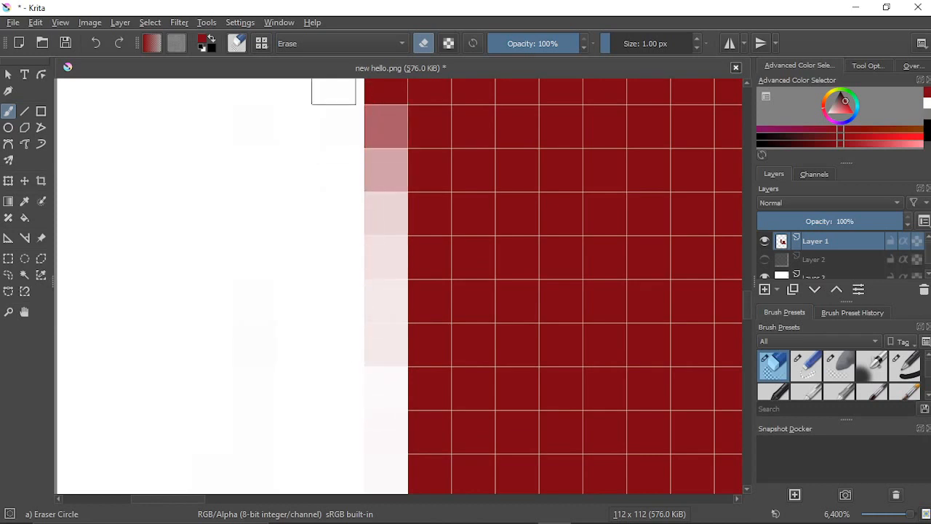
pyautogui.moveTo(334, 83)
pyautogui.mouseDown()
pyautogui.moveTo(374, 213)
pyautogui.moveTo(385, 190)
pyautogui.moveTo(389, 109)
pyautogui.moveTo(391, 296)
pyautogui.moveTo(387, 103)
pyautogui.moveTo(380, 323)
pyautogui.moveTo(381, 232)
pyautogui.mouseUp()
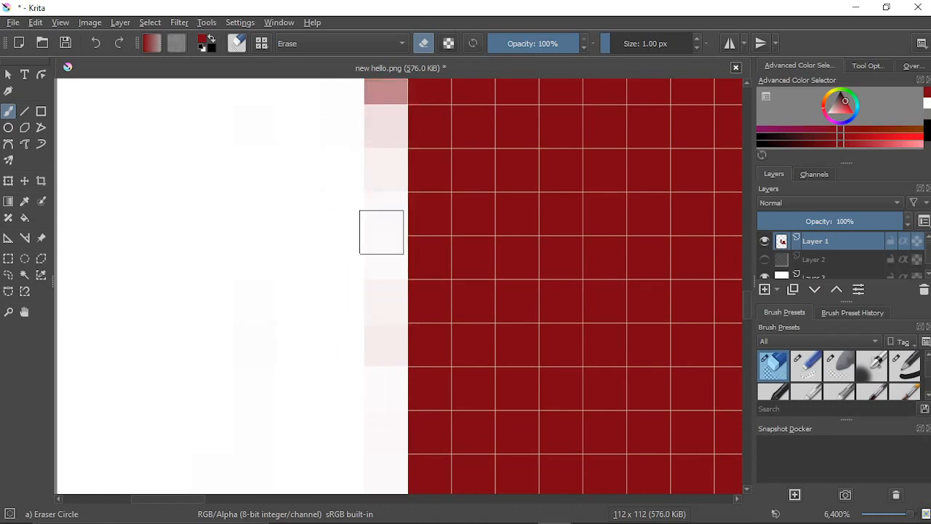
# Step: Erase the outermost pixel column along the middle stretch of the arm's left edge, undoing one eraser stroke
pyautogui.moveTo(347, 195)
pyautogui.mouseDown()
pyautogui.moveTo(346, 396)
pyautogui.moveTo(395, 366)
pyautogui.moveTo(386, 120)
pyautogui.moveTo(383, 255)
pyautogui.moveTo(374, 236)
pyautogui.moveTo(393, 155)
pyautogui.moveTo(377, 305)
pyautogui.moveTo(375, 123)
pyautogui.moveTo(379, 401)
pyautogui.moveTo(382, 100)
pyautogui.moveTo(387, 339)
pyautogui.moveTo(394, 310)
pyautogui.moveTo(379, 101)
pyautogui.mouseUp()
pyautogui.hotkey('ctrl', 'z')
pyautogui.moveTo(384, 483); pyautogui.dragTo(372, 241)
pyautogui.moveTo(372, 259)
pyautogui.mouseDown()
pyautogui.moveTo(392, 419)
pyautogui.moveTo(386, 109)
pyautogui.moveTo(386, 214)
pyautogui.moveTo(386, 197)
pyautogui.mouseUp()
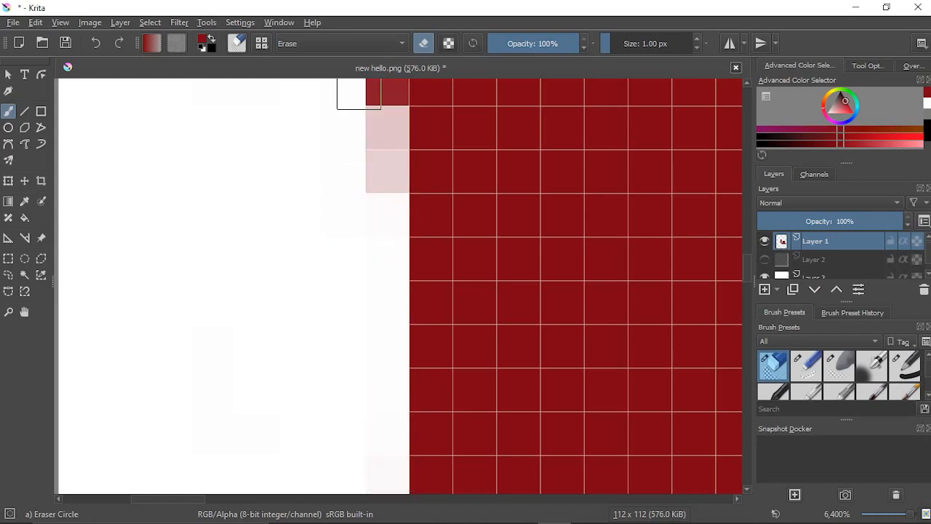
pyautogui.moveTo(358, 91)
pyautogui.mouseDown()
pyautogui.moveTo(346, 91)
pyautogui.moveTo(386, 91)
pyautogui.moveTo(379, 176)
pyautogui.moveTo(387, 250)
pyautogui.moveTo(385, 241)
pyautogui.moveTo(360, 489)
pyautogui.mouseUp()
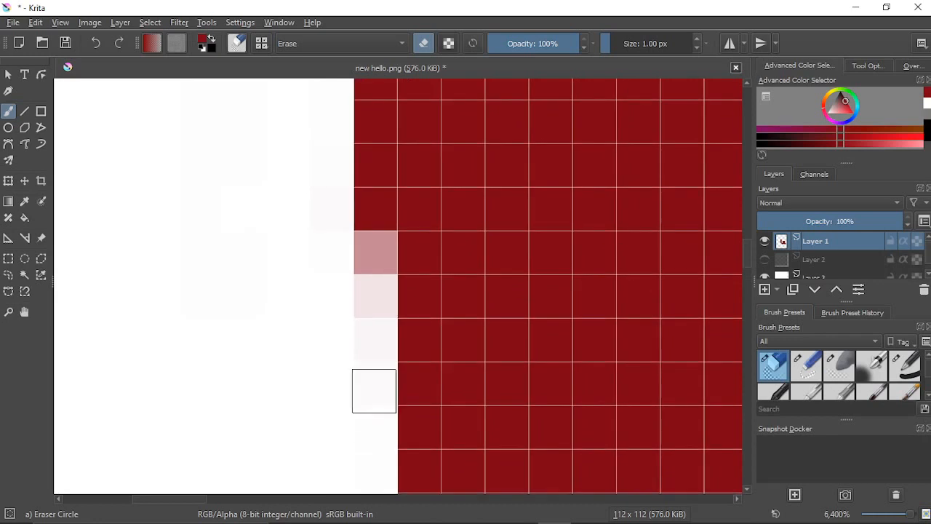
pyautogui.moveTo(364, 255)
pyautogui.mouseDown()
pyautogui.moveTo(338, 113)
pyautogui.moveTo(326, 283)
pyautogui.moveTo(325, 218)
pyautogui.moveTo(359, 160)
pyautogui.moveTo(366, 322)
pyautogui.moveTo(363, 100)
pyautogui.moveTo(374, 283)
pyautogui.moveTo(376, 105)
pyautogui.moveTo(363, 297)
pyautogui.moveTo(362, 158)
pyautogui.moveTo(365, 358)
pyautogui.moveTo(369, 107)
pyautogui.moveTo(361, 389)
pyautogui.moveTo(360, 110)
pyautogui.moveTo(366, 310)
pyautogui.moveTo(372, 180)
pyautogui.moveTo(370, 153)
pyautogui.moveTo(367, 292)
pyautogui.moveTo(358, 140)
pyautogui.moveTo(365, 319)
pyautogui.moveTo(375, 139)
pyautogui.moveTo(366, 332)
pyautogui.moveTo(386, 283)
pyautogui.moveTo(381, 437)
pyautogui.moveTo(367, 205)
pyautogui.moveTo(344, 370)
pyautogui.mouseUp()
pyautogui.scroll(5, 344, 369)
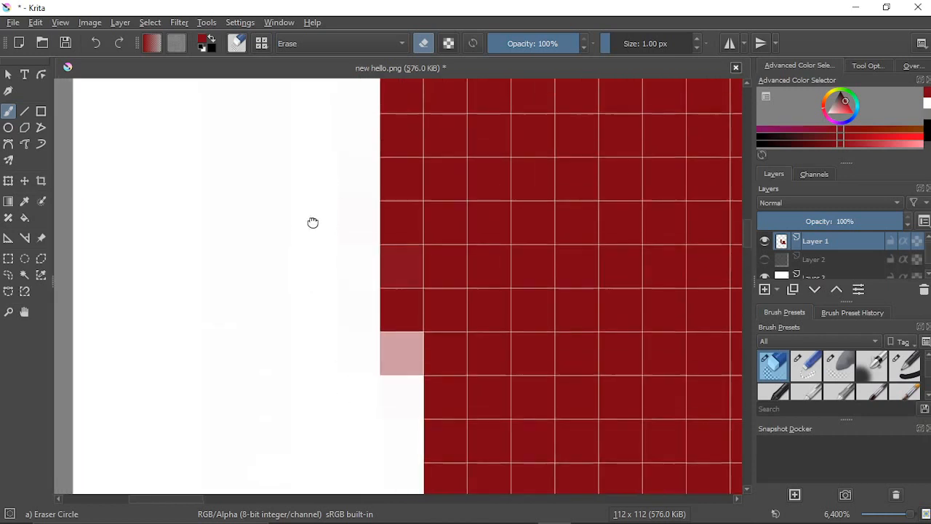
# Step: Erase the rest of the outermost pixel column up to the top of the arm's left edge
pyautogui.moveTo(371, 457)
pyautogui.mouseDown()
pyautogui.moveTo(382, 368)
pyautogui.moveTo(368, 216)
pyautogui.moveTo(393, 132)
pyautogui.moveTo(379, 99)
pyautogui.moveTo(386, 450)
pyautogui.moveTo(379, 314)
pyautogui.moveTo(386, 328)
pyautogui.moveTo(390, 266)
pyautogui.moveTo(378, 291)
pyautogui.moveTo(383, 490)
pyautogui.moveTo(383, 407)
pyautogui.moveTo(403, 378)
pyautogui.moveTo(396, 98)
pyautogui.moveTo(391, 268)
pyautogui.mouseUp()
pyautogui.moveTo(391, 150); pyautogui.dragTo(405, 458)
pyautogui.moveTo(404, 378)
pyautogui.mouseDown()
pyautogui.moveTo(388, 281)
pyautogui.moveTo(389, 357)
pyautogui.moveTo(397, 208)
pyautogui.moveTo(407, 354)
pyautogui.mouseUp()
pyautogui.moveTo(365, 289)
pyautogui.mouseDown()
pyautogui.moveTo(362, 414)
pyautogui.moveTo(352, 322)
pyautogui.moveTo(354, 344)
pyautogui.mouseUp()
pyautogui.moveTo(388, 434)
pyautogui.mouseDown()
pyautogui.moveTo(391, 267)
pyautogui.moveTo(381, 442)
pyautogui.moveTo(378, 174)
pyautogui.moveTo(387, 315)
pyautogui.moveTo(382, 211)
pyautogui.moveTo(373, 342)
pyautogui.moveTo(398, 410)
pyautogui.moveTo(389, 386)
pyautogui.moveTo(380, 440)
pyautogui.moveTo(379, 150)
pyautogui.moveTo(379, 273)
pyautogui.moveTo(382, 137)
pyautogui.moveTo(391, 240)
pyautogui.moveTo(396, 111)
pyautogui.moveTo(394, 228)
pyautogui.moveTo(383, 130)
pyautogui.moveTo(383, 243)
pyautogui.mouseUp()
pyautogui.moveTo(388, 352)
pyautogui.mouseDown()
pyautogui.moveTo(382, 272)
pyautogui.moveTo(383, 391)
pyautogui.moveTo(380, 201)
pyautogui.moveTo(385, 285)
pyautogui.moveTo(404, 186)
pyautogui.moveTo(386, 216)
pyautogui.moveTo(391, 92)
pyautogui.moveTo(411, 211)
pyautogui.moveTo(387, 98)
pyautogui.moveTo(388, 232)
pyautogui.moveTo(387, 94)
pyautogui.moveTo(389, 215)
pyautogui.mouseUp()
pyautogui.moveTo(390, 177)
pyautogui.mouseDown()
pyautogui.moveTo(374, 339)
pyautogui.moveTo(363, 329)
pyautogui.moveTo(368, 237)
pyautogui.moveTo(373, 445)
pyautogui.moveTo(371, 364)
pyautogui.mouseUp()
pyautogui.scroll(-5, 371, 358)
pyautogui.scroll(-4, 371, 358)
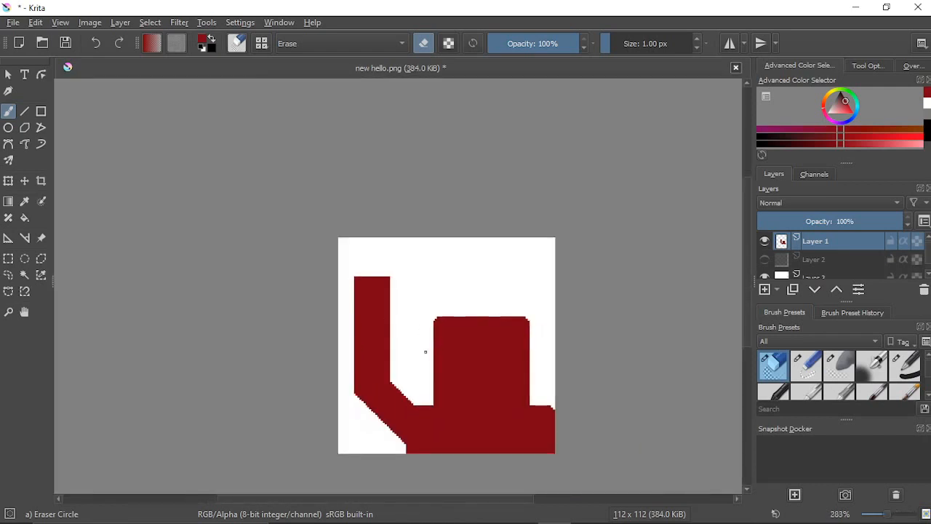
# Step: Switch to the Pencil-2 brush and repaint the faded pixels on the arm's upper right edge in dark red
pyautogui.scroll(6, 426, 352)
pyautogui.moveTo(329, 295); pyautogui.dragTo(653, 407)
pyautogui.rightClick(526, 270)
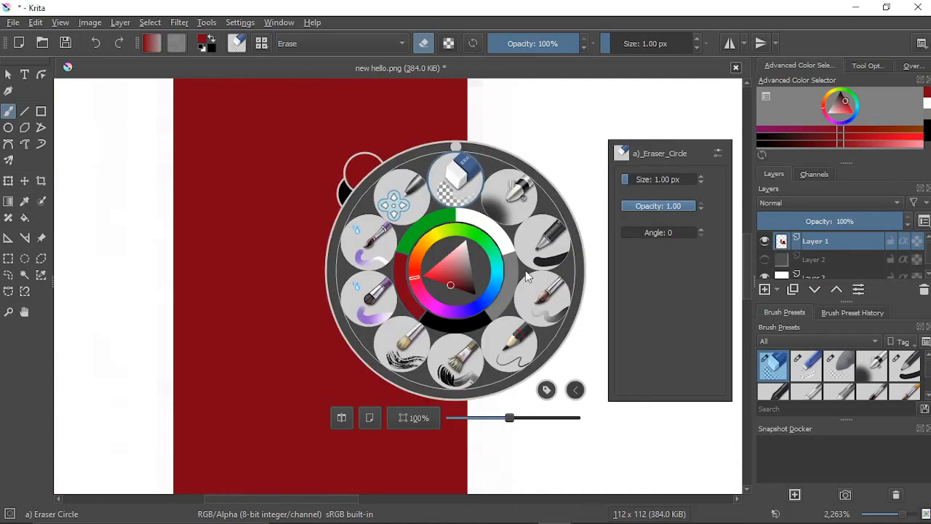
pyautogui.click(548, 300)
pyautogui.rightClick(546, 298)
pyautogui.click(521, 375)
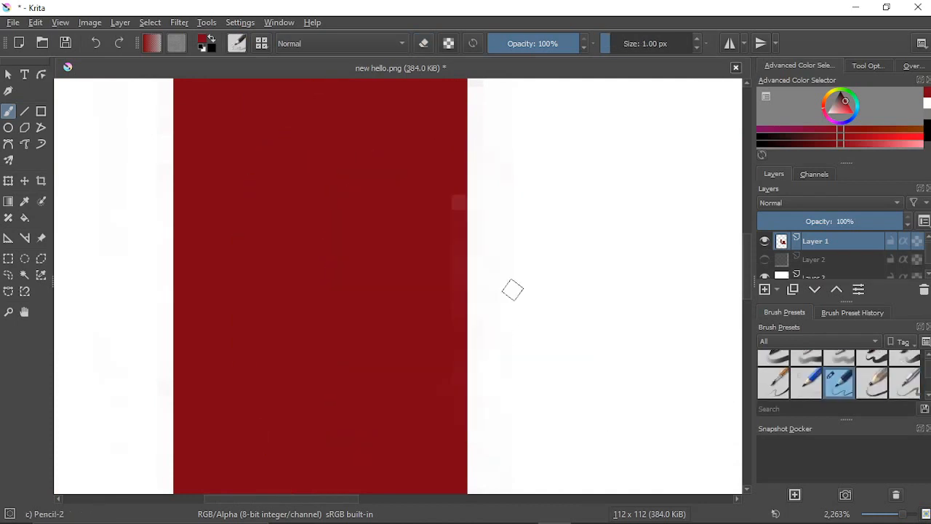
pyautogui.moveTo(456, 165); pyautogui.dragTo(457, 259)
pyautogui.scroll(-3, 454, 334)
pyautogui.moveTo(499, 210); pyautogui.dragTo(458, 256)
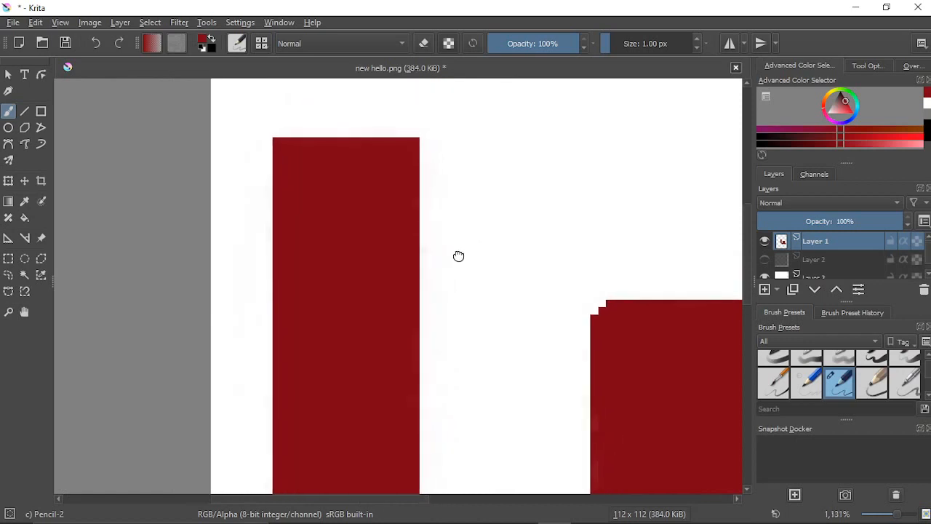
# Step: Show the black Layer 2 and examine the edges of the arm, block and base against it
pyautogui.click(764, 260)
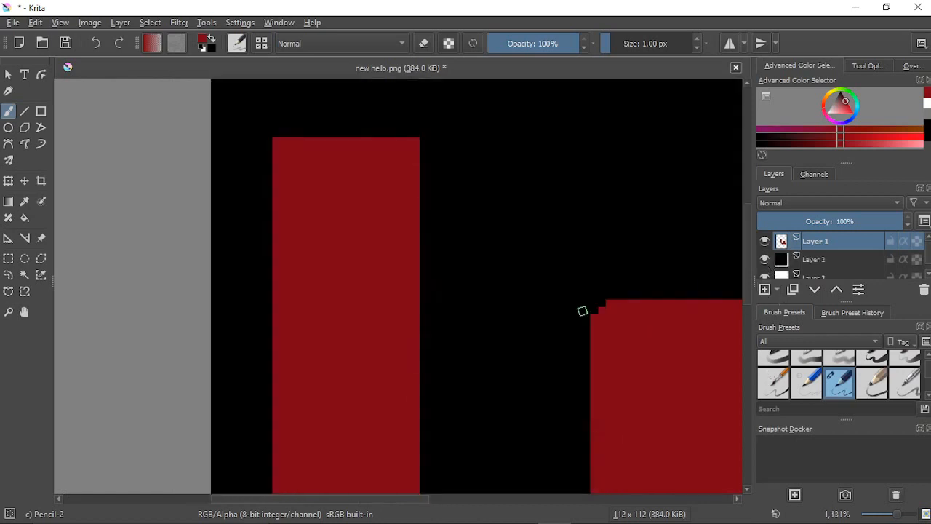
pyautogui.moveTo(582, 311); pyautogui.dragTo(374, 233)
pyautogui.scroll(1, 418, 279)
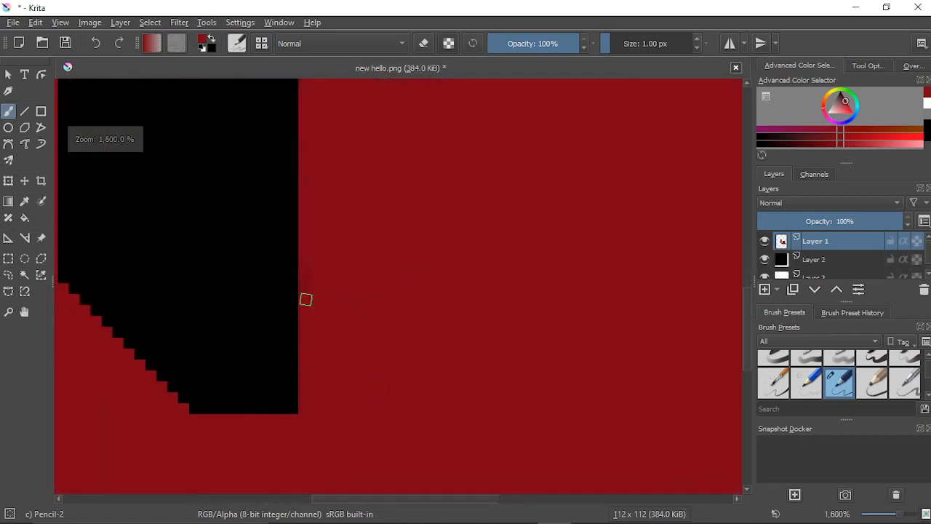
pyautogui.scroll(-1, 308, 328)
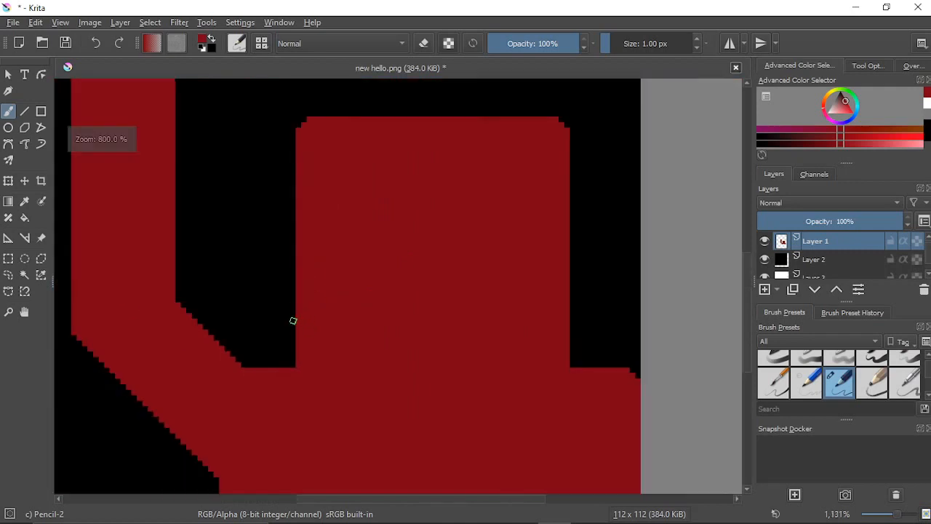
pyautogui.moveTo(291, 320); pyautogui.dragTo(326, 329)
pyautogui.scroll(3, 572, 177)
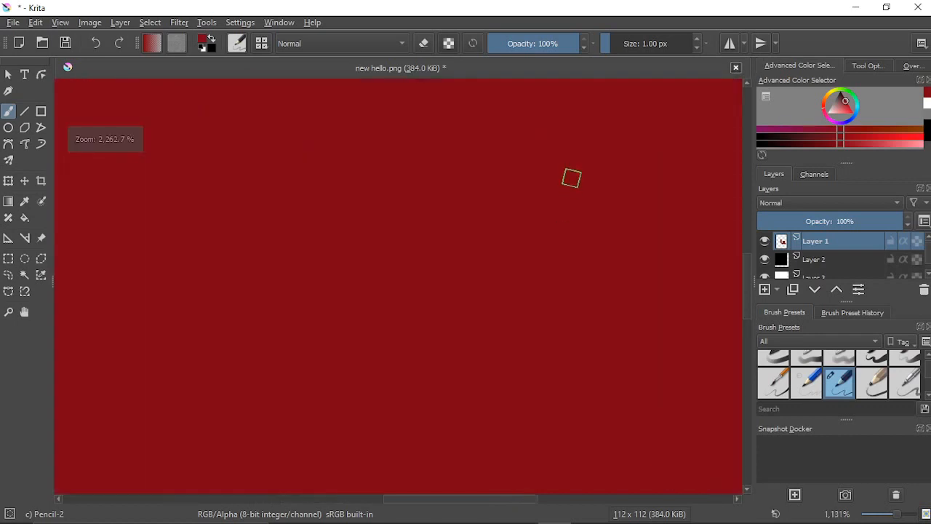
pyautogui.moveTo(571, 176); pyautogui.dragTo(465, 415)
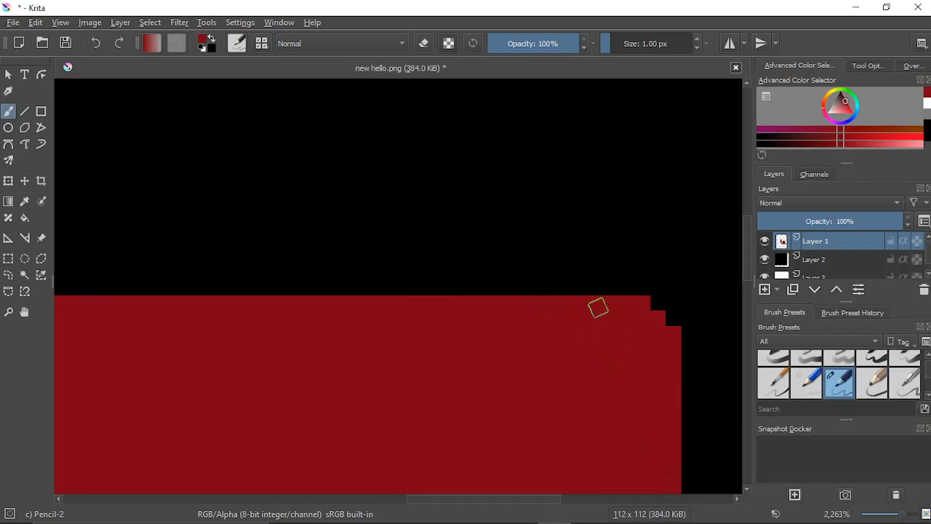
pyautogui.scroll(-4, 408, 350)
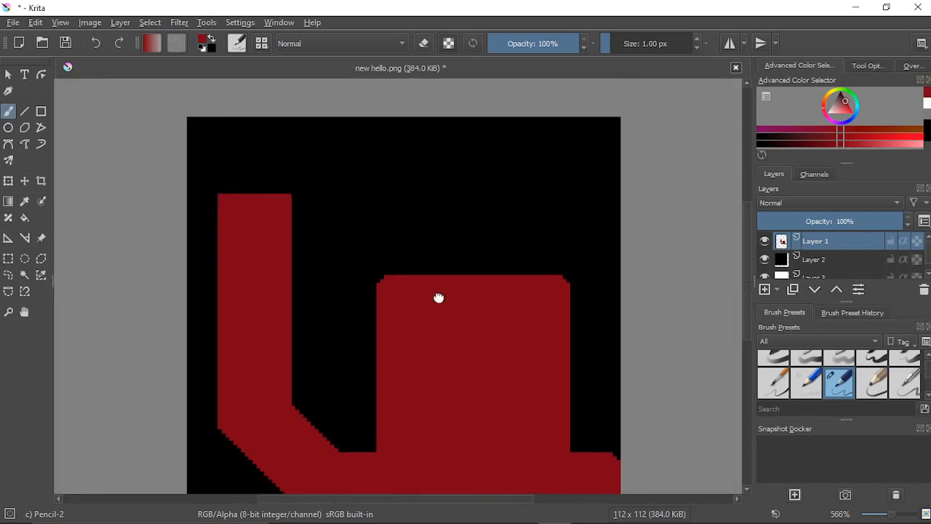
pyautogui.scroll(3, 345, 372)
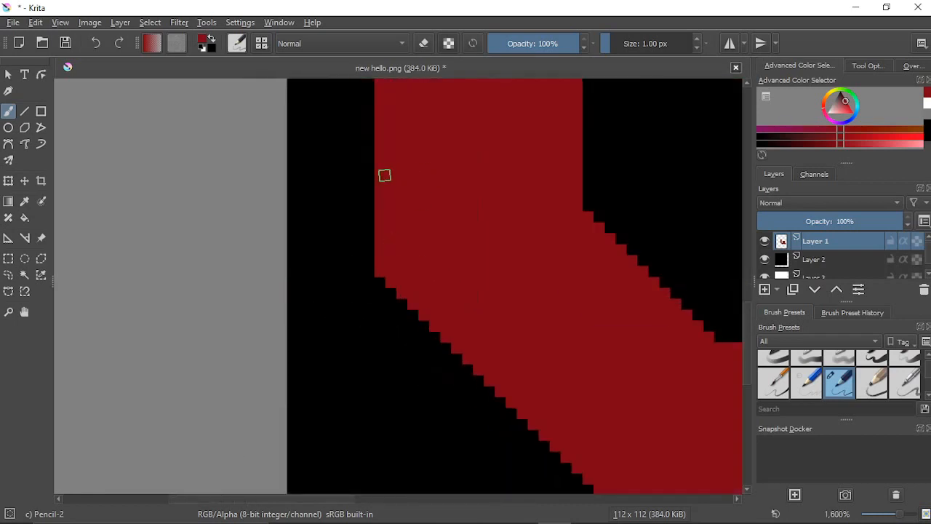
pyautogui.scroll(-3, 575, 307)
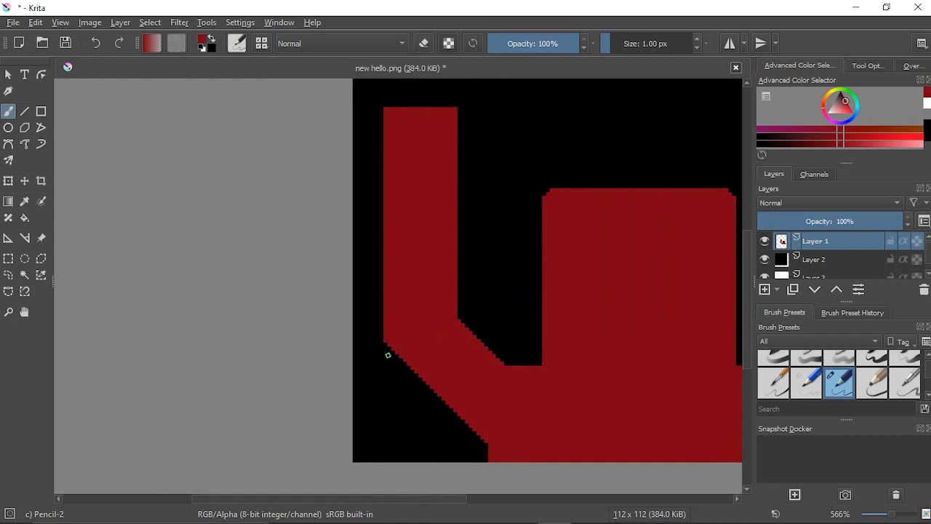
pyautogui.scroll(-3, 388, 355)
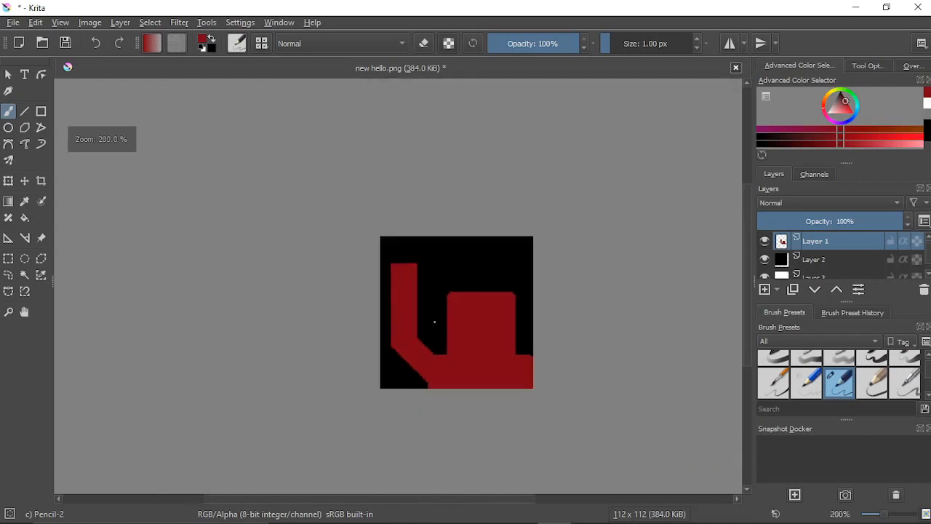
pyautogui.scroll(4, 435, 321)
pyautogui.scroll(-1, 433, 320)
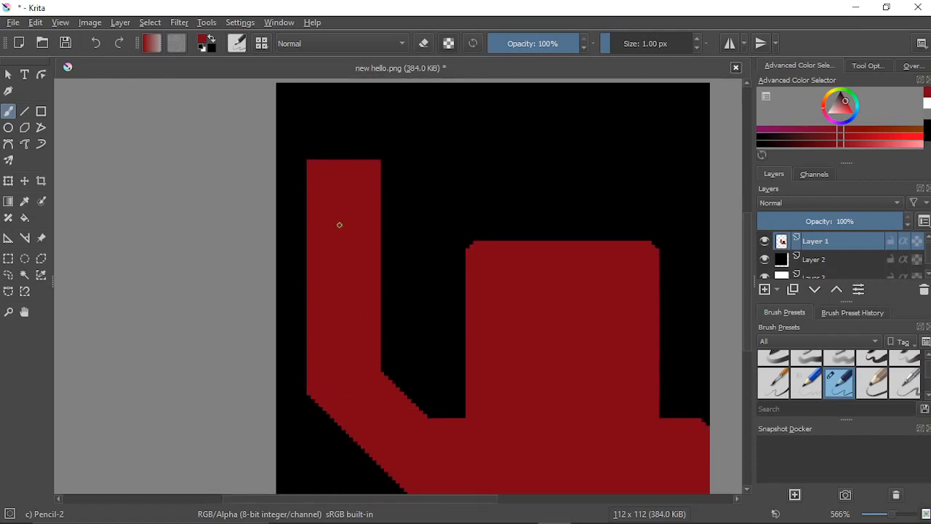
pyautogui.moveTo(442, 295); pyautogui.dragTo(353, 237)
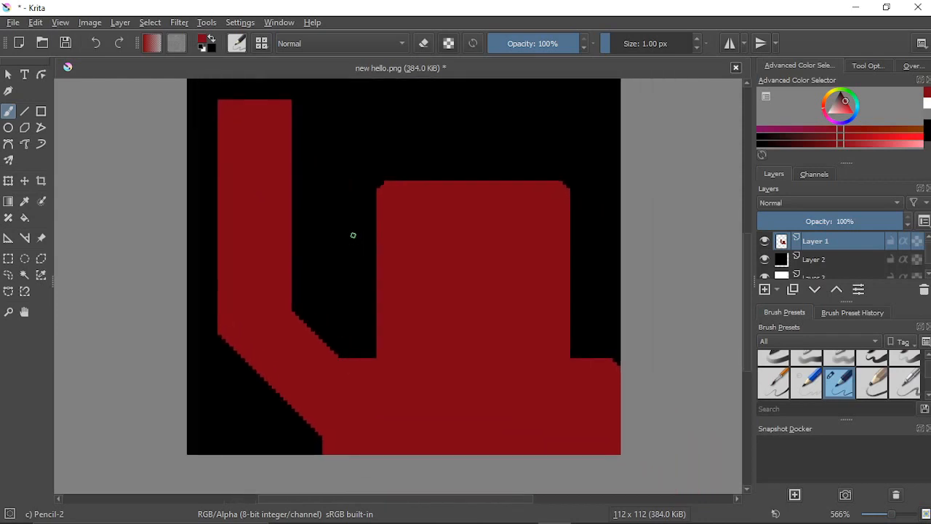
# Step: Add a new paint layer and place it directly below Layer 1
pyautogui.click(764, 288)
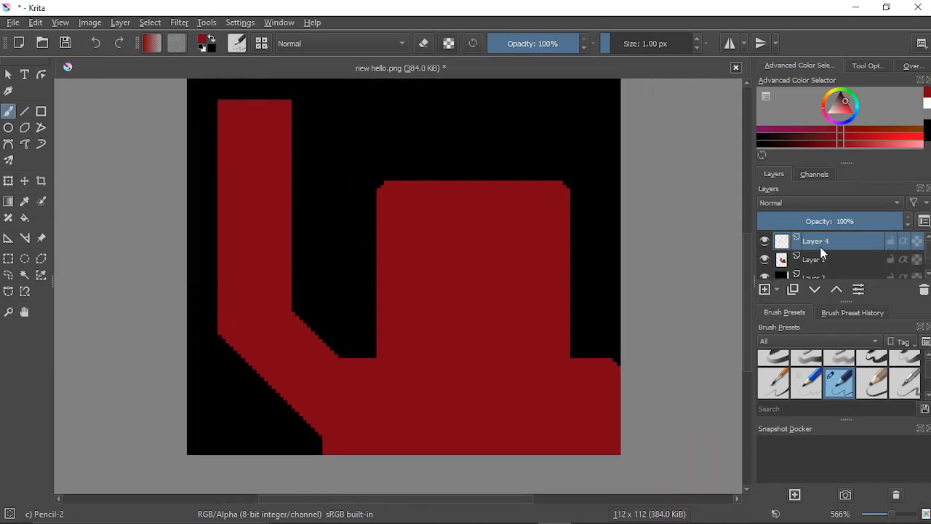
pyautogui.moveTo(822, 246); pyautogui.dragTo(815, 262)
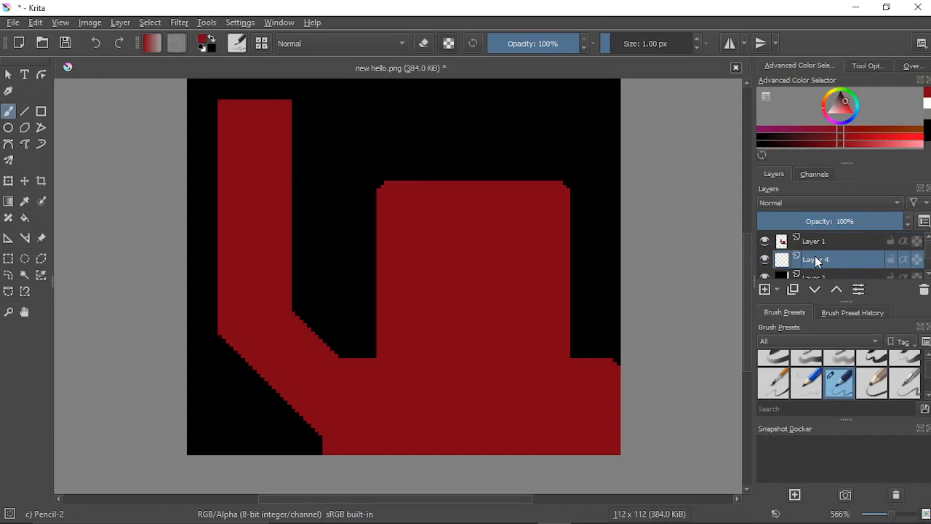
pyautogui.moveTo(812, 263)
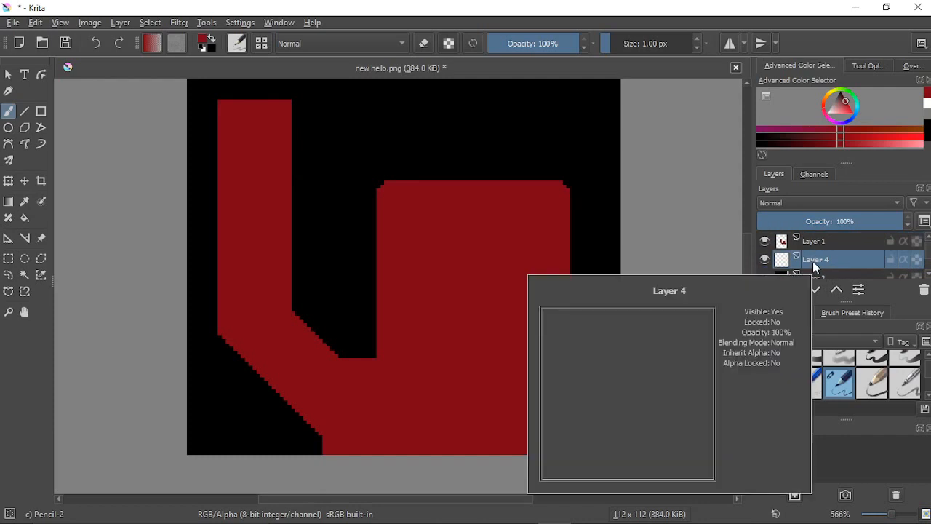
pyautogui.rightClick(824, 262)
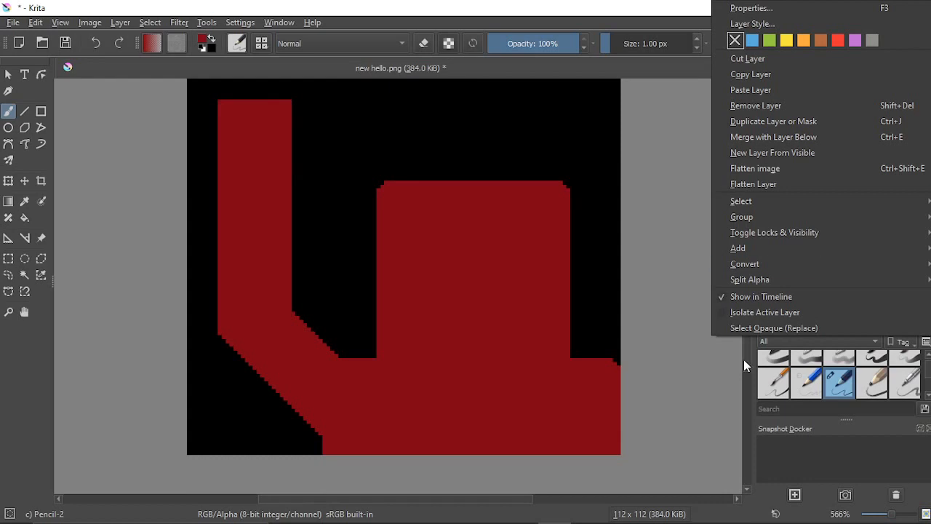
pyautogui.click(727, 402)
# Step: Rename the new empty layer to 2 and the layer with the red shape to 1
pyautogui.doubleClick(829, 258)
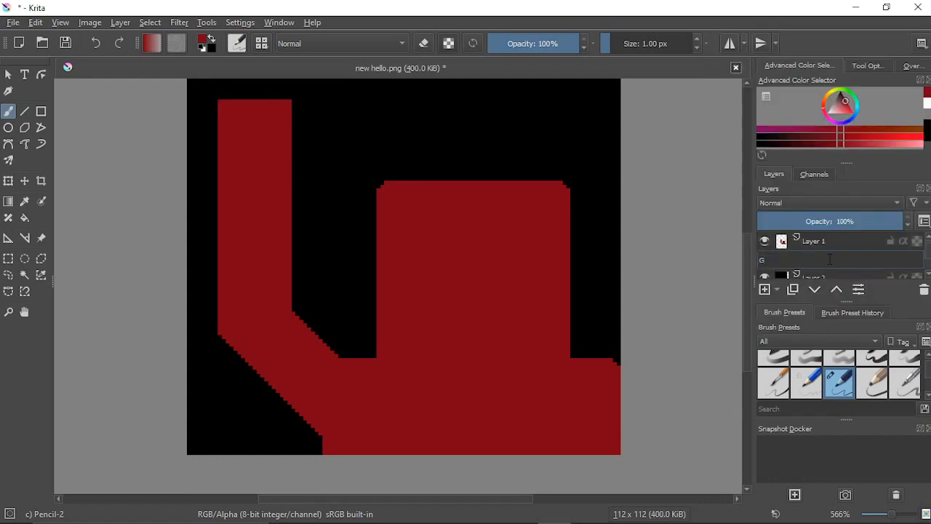
pyautogui.write('2')
pyautogui.press('Return')
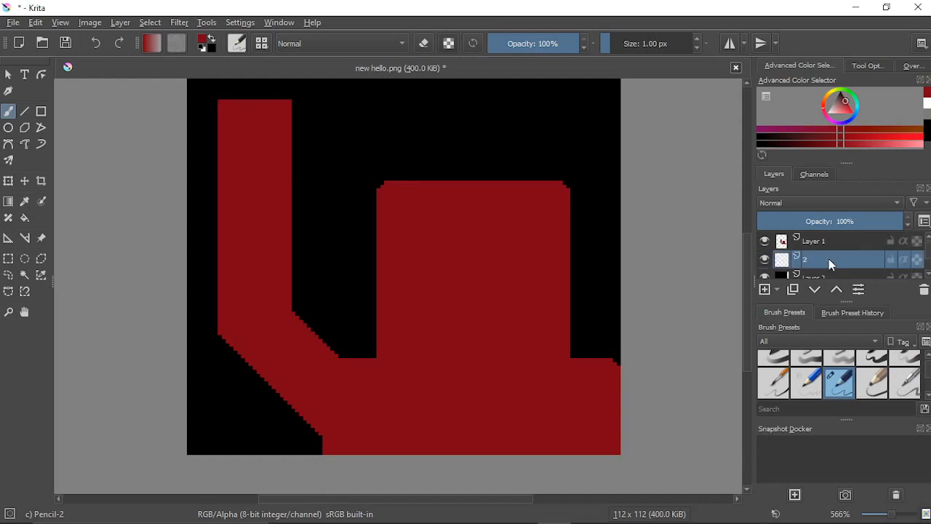
pyautogui.doubleClick(829, 239)
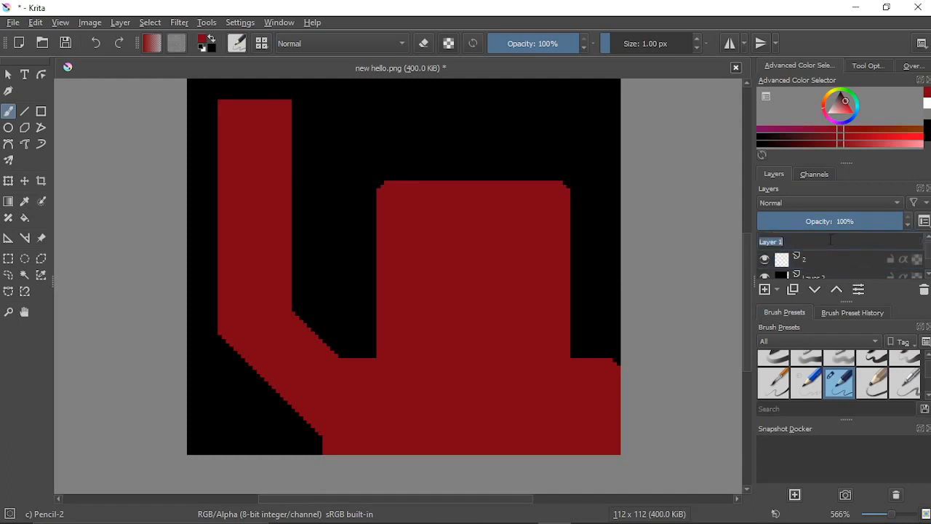
pyautogui.write('1')
pyautogui.press('Return')
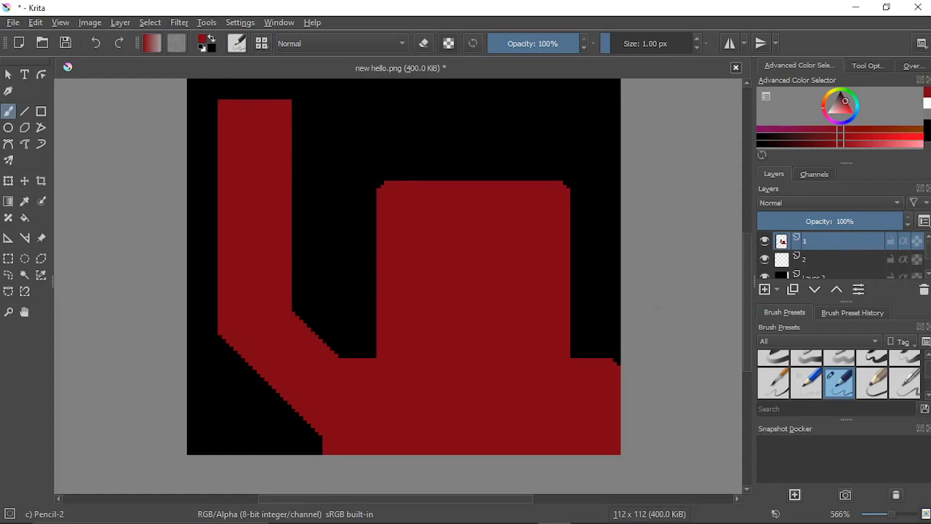
# Step: On layer 2, paint a gray pixel row across the arm's top edge with Pencil-2, and move layer 2 above layer 1
pyautogui.click(840, 259)
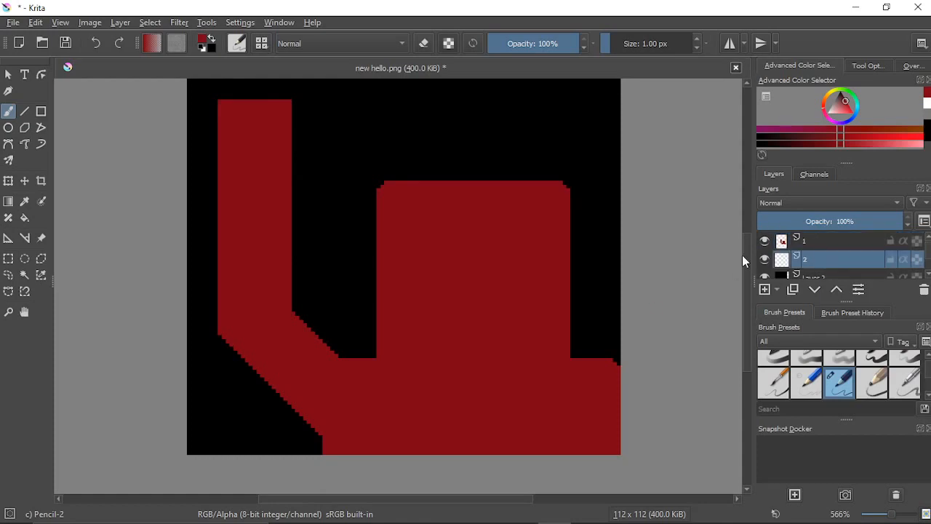
pyautogui.scroll(2, 267, 157)
pyautogui.moveTo(376, 173); pyautogui.dragTo(482, 336)
pyautogui.scroll(5, 354, 271)
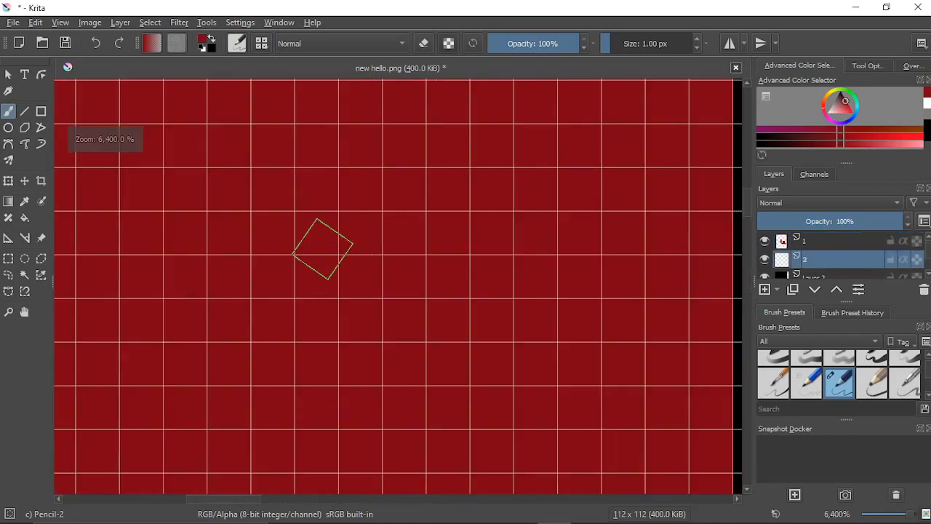
pyautogui.scroll(-2, 322, 249)
pyautogui.moveTo(274, 221); pyautogui.dragTo(386, 333)
pyautogui.click(920, 128)
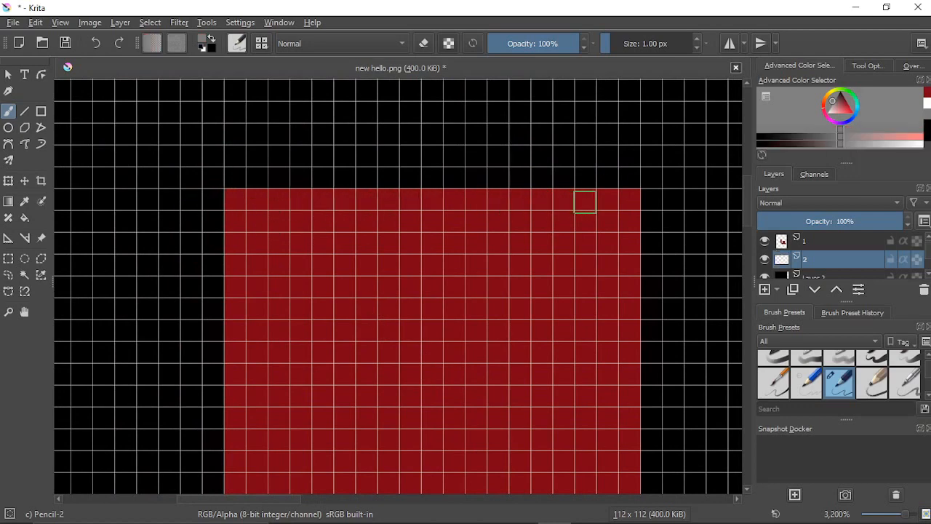
pyautogui.moveTo(827, 242); pyautogui.dragTo(827, 236)
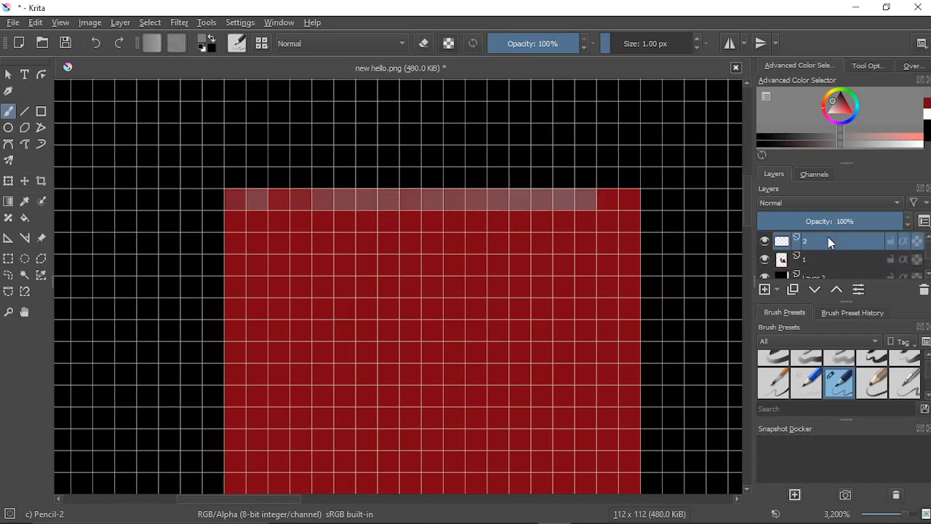
# Step: Make the gray row along the arm's top edge solid and paint a gray block two pixels wide and three high at its left corner
pyautogui.moveTo(231, 200)
pyautogui.mouseDown()
pyautogui.moveTo(630, 199)
pyautogui.moveTo(234, 198)
pyautogui.mouseUp()
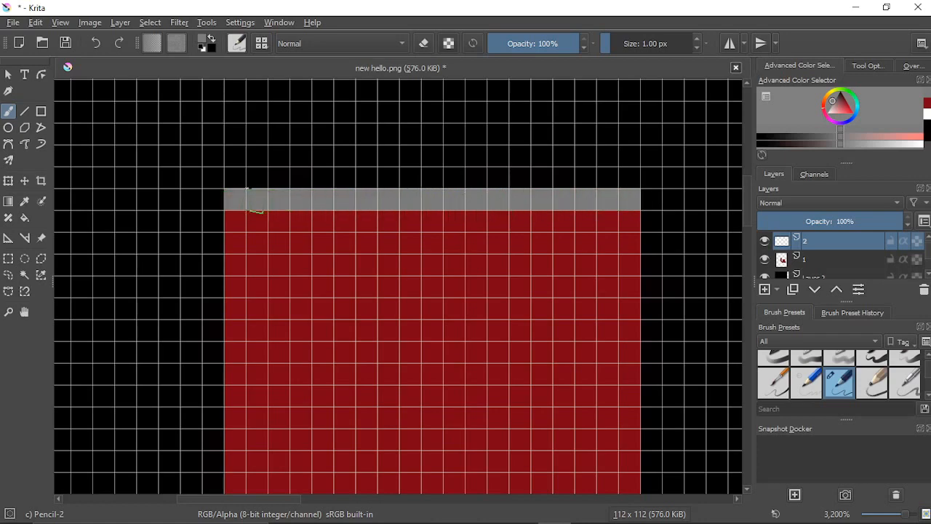
pyautogui.scroll(-2, 235, 199)
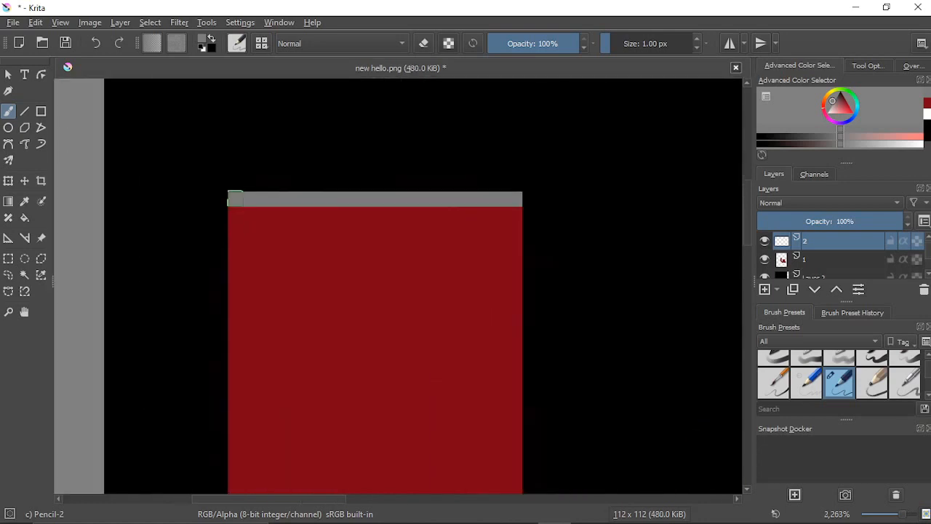
pyautogui.moveTo(237, 255); pyautogui.dragTo(325, 309)
pyautogui.scroll(2, 324, 310)
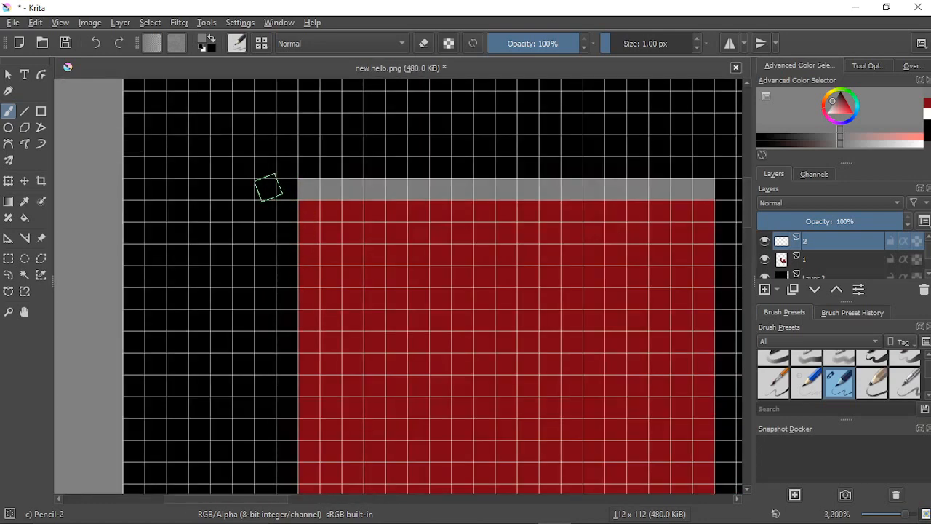
pyautogui.scroll(-4, 269, 195)
pyautogui.moveTo(284, 283); pyautogui.dragTo(291, 262)
pyautogui.scroll(1, 260, 224)
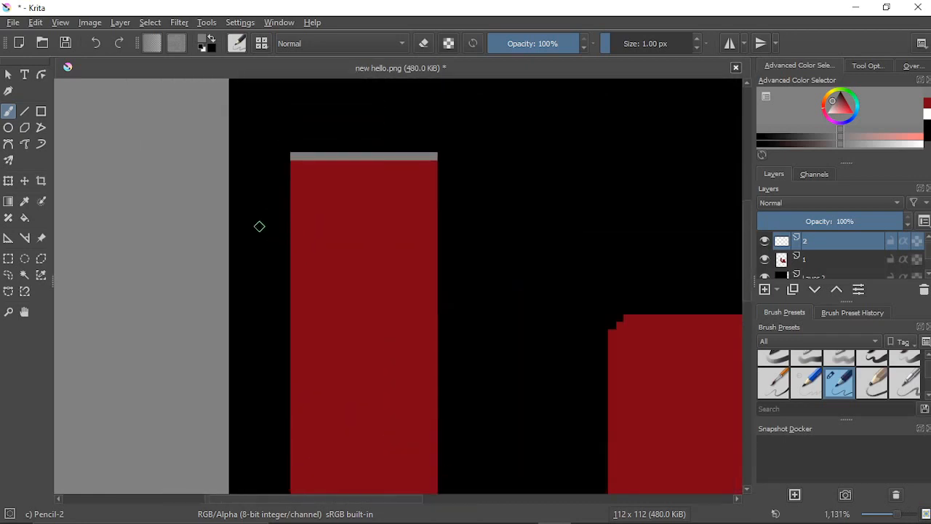
pyautogui.scroll(3, 303, 183)
pyautogui.moveTo(303, 182); pyautogui.dragTo(217, 363)
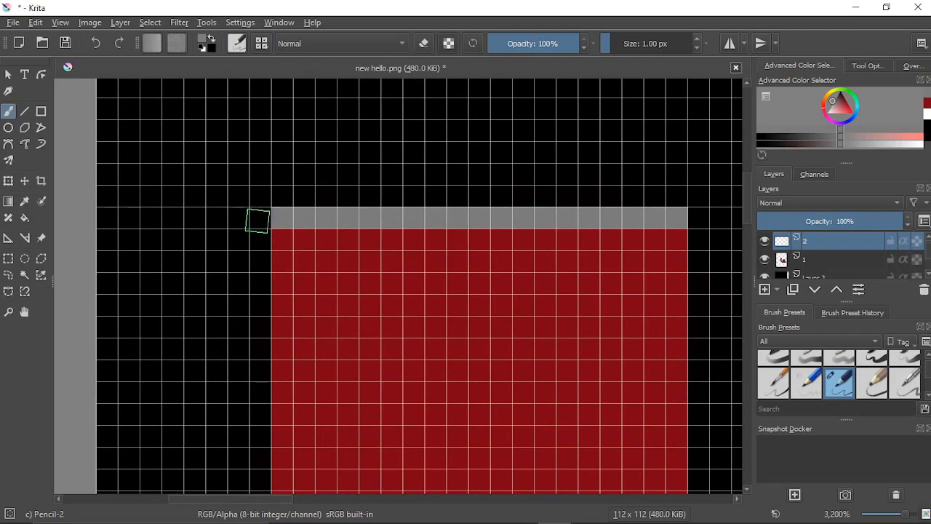
pyautogui.moveTo(260, 238)
pyautogui.mouseDown()
pyautogui.moveTo(261, 274)
pyautogui.moveTo(260, 217)
pyautogui.moveTo(259, 264)
pyautogui.moveTo(236, 217)
pyautogui.moveTo(242, 267)
pyautogui.moveTo(239, 218)
pyautogui.mouseUp()
pyautogui.click(260, 218)
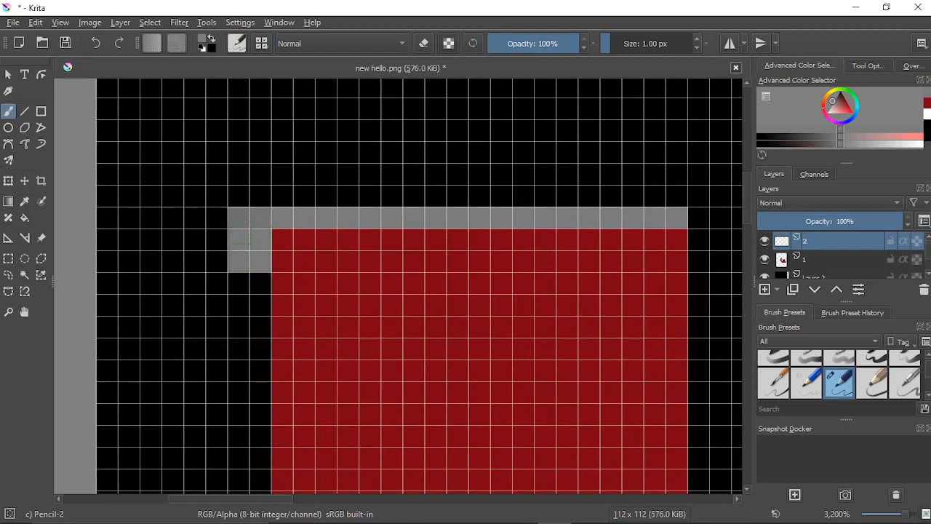
# Step: Extend the gray top row two pixels past the arm's right corner as a matching block three pixels high
pyautogui.moveTo(465, 306); pyautogui.dragTo(327, 243)
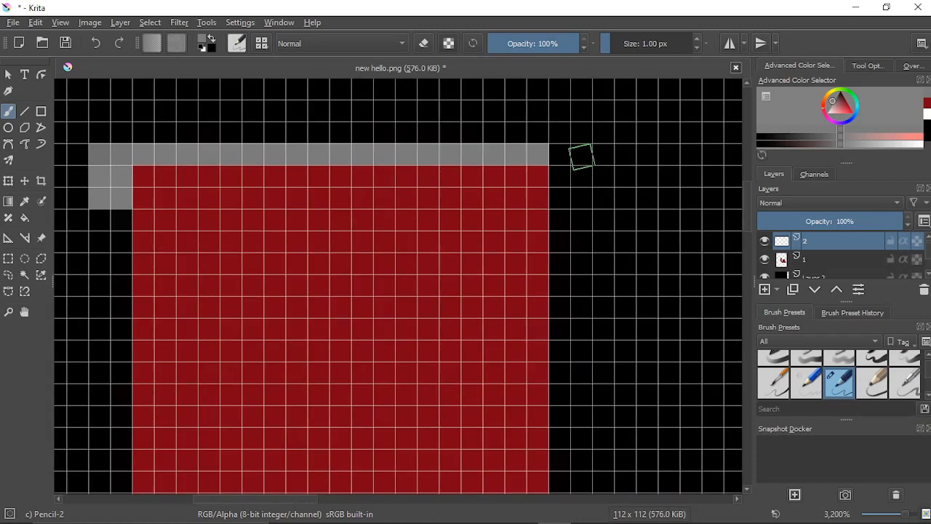
pyautogui.moveTo(560, 155)
pyautogui.mouseDown()
pyautogui.moveTo(565, 189)
pyautogui.moveTo(572, 166)
pyautogui.moveTo(563, 197)
pyautogui.moveTo(572, 160)
pyautogui.moveTo(576, 196)
pyautogui.moveTo(581, 154)
pyautogui.mouseUp()
pyautogui.click(561, 196)
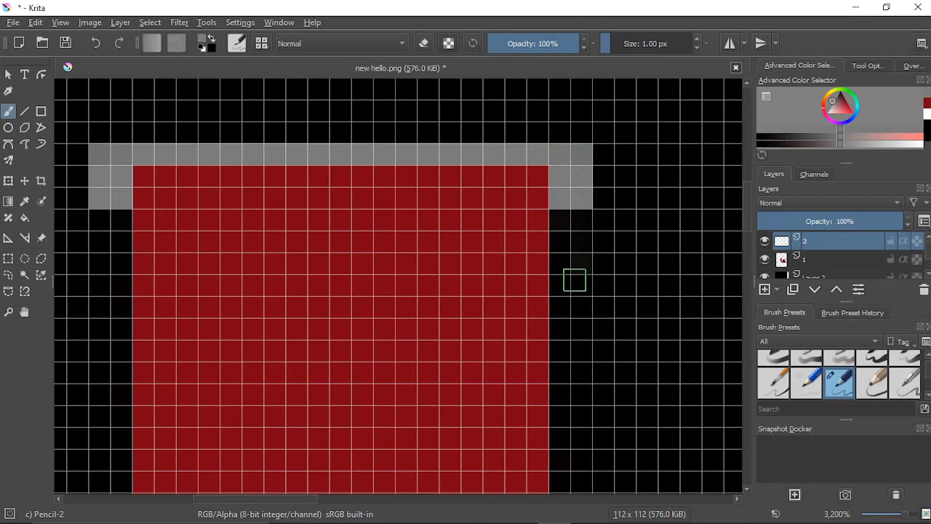
# Step: Paint two-pixel-wide gray strips down both sides of the arm from the corner blocks
pyautogui.moveTo(569, 218)
pyautogui.mouseDown()
pyautogui.moveTo(584, 282)
pyautogui.moveTo(580, 352)
pyautogui.mouseUp()
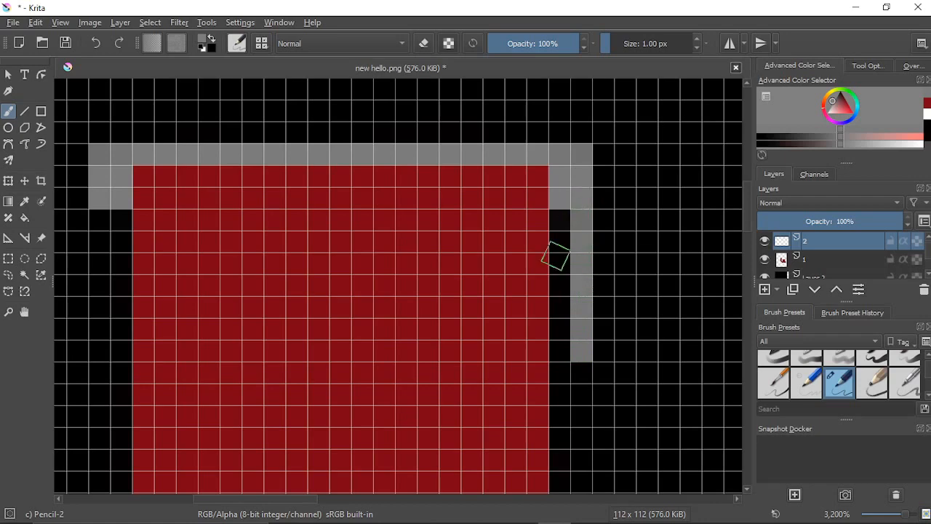
pyautogui.scroll(-3, 555, 254)
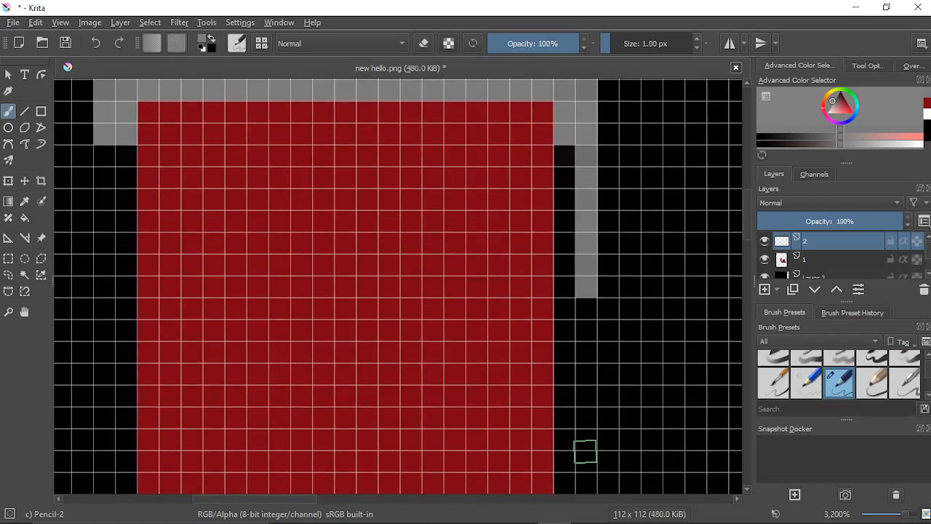
pyautogui.moveTo(586, 304); pyautogui.dragTo(586, 487)
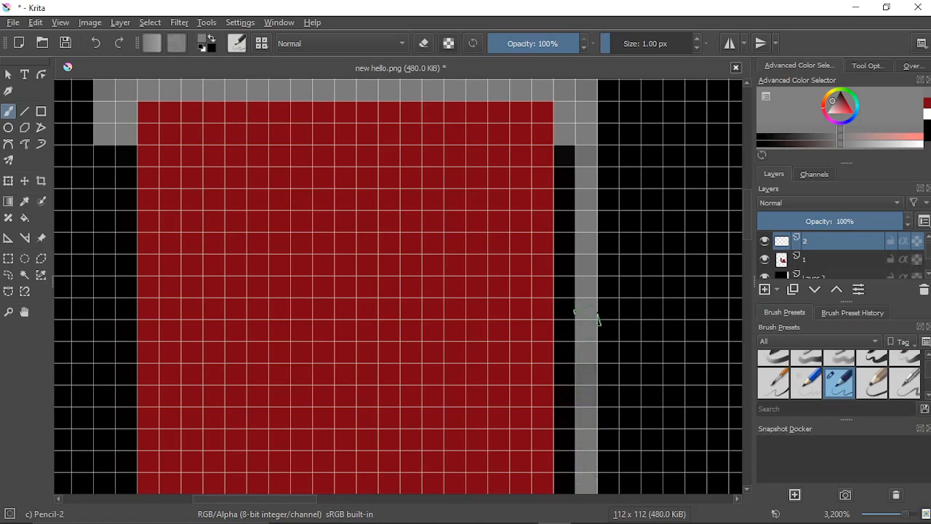
pyautogui.moveTo(104, 168)
pyautogui.mouseDown()
pyautogui.moveTo(104, 483)
pyautogui.moveTo(102, 241)
pyautogui.moveTo(117, 191)
pyautogui.moveTo(107, 140)
pyautogui.moveTo(117, 210)
pyautogui.moveTo(104, 253)
pyautogui.moveTo(99, 140)
pyautogui.moveTo(109, 200)
pyautogui.moveTo(117, 146)
pyautogui.moveTo(127, 157)
pyautogui.moveTo(128, 484)
pyautogui.moveTo(123, 287)
pyautogui.moveTo(138, 379)
pyautogui.mouseUp()
pyautogui.moveTo(125, 284); pyautogui.dragTo(125, 245)
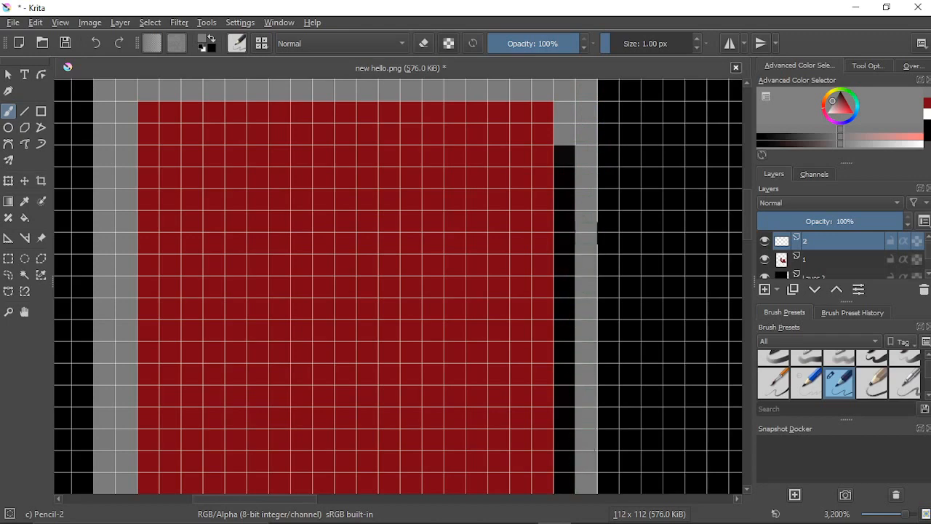
pyautogui.moveTo(564, 146)
pyautogui.mouseDown()
pyautogui.moveTo(564, 181)
pyautogui.moveTo(564, 207)
pyautogui.moveTo(568, 150)
pyautogui.moveTo(564, 348)
pyautogui.moveTo(552, 320)
pyautogui.moveTo(562, 407)
pyautogui.moveTo(562, 200)
pyautogui.moveTo(561, 480)
pyautogui.moveTo(565, 425)
pyautogui.mouseUp()
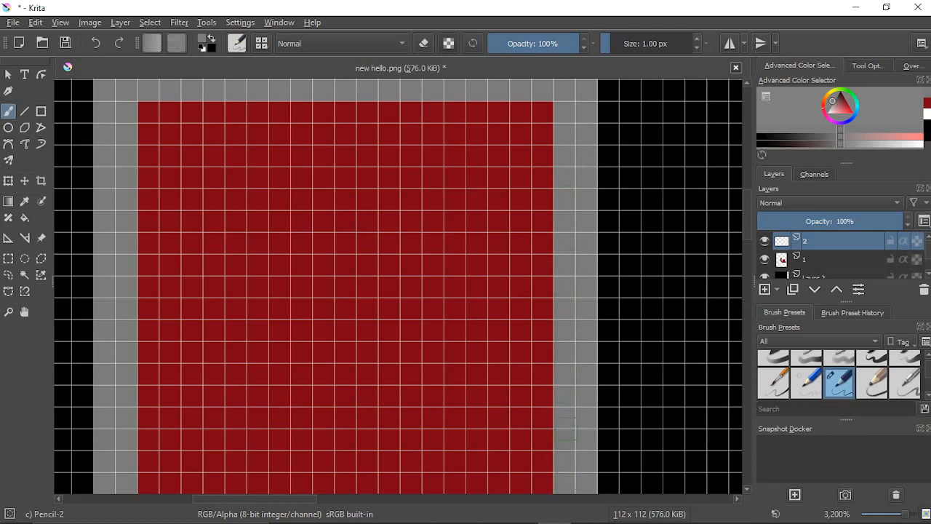
# Step: Paint a second gray pixel row directly above the border along the arm's top edge
pyautogui.scroll(-8, 569, 467)
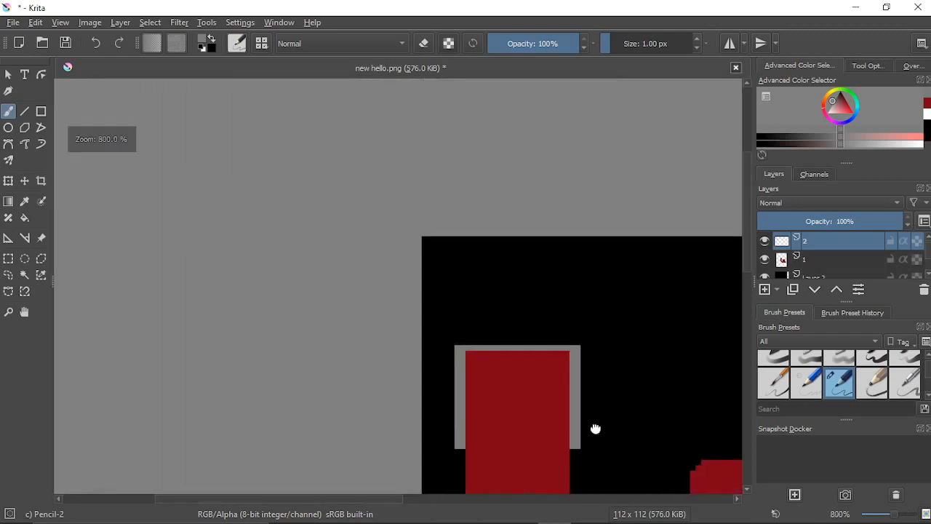
pyautogui.scroll(4, 552, 241)
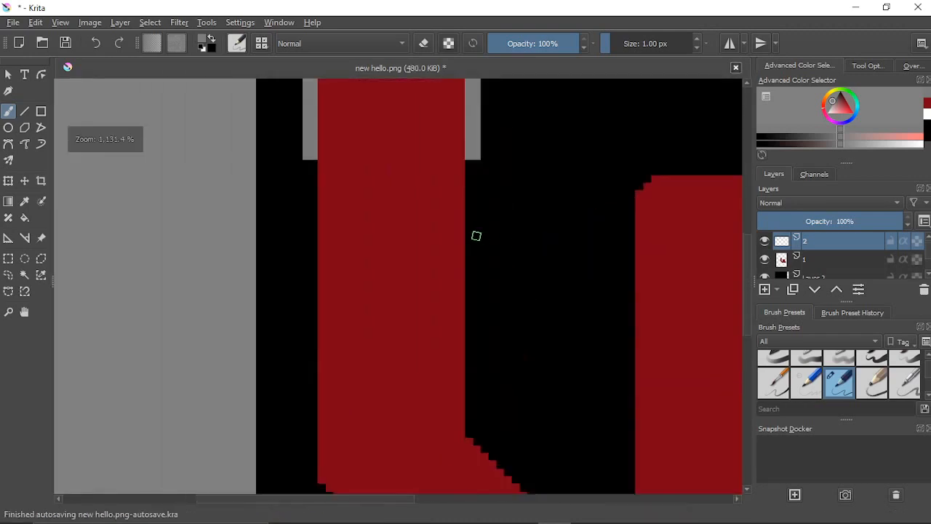
pyautogui.scroll(3, 389, 159)
pyautogui.moveTo(386, 158); pyautogui.dragTo(418, 312)
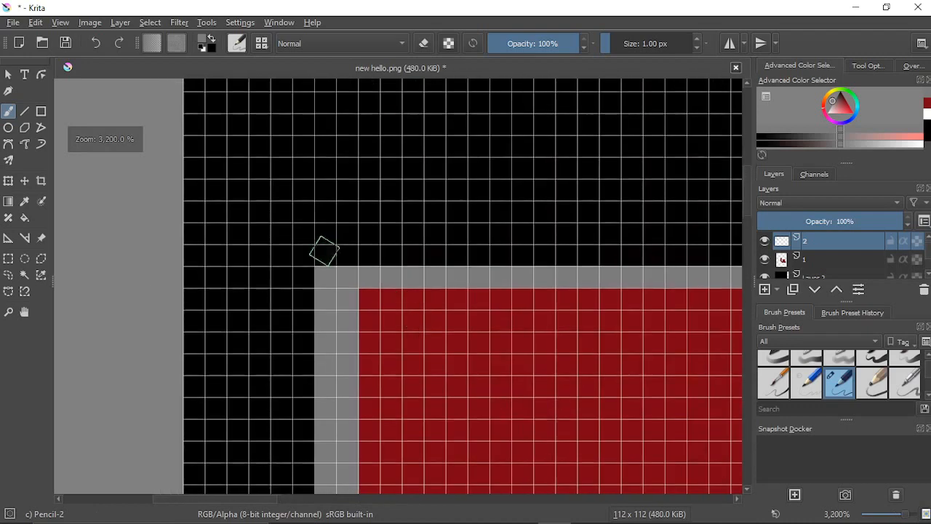
pyautogui.moveTo(327, 253)
pyautogui.mouseDown()
pyautogui.moveTo(474, 259)
pyautogui.moveTo(321, 258)
pyautogui.moveTo(458, 261)
pyautogui.mouseUp()
pyautogui.moveTo(322, 262)
pyautogui.mouseDown()
pyautogui.moveTo(565, 262)
pyautogui.moveTo(532, 248)
pyautogui.moveTo(607, 268)
pyautogui.moveTo(363, 264)
pyautogui.moveTo(394, 255)
pyautogui.moveTo(578, 256)
pyautogui.moveTo(520, 251)
pyautogui.moveTo(283, 250)
pyautogui.moveTo(569, 251)
pyautogui.moveTo(290, 250)
pyautogui.mouseUp()
# Step: Extend the two-pixel-wide gray strip farther down the arm's left side and fill its faint pixels to solid gray
pyautogui.moveTo(504, 341); pyautogui.dragTo(503, 160)
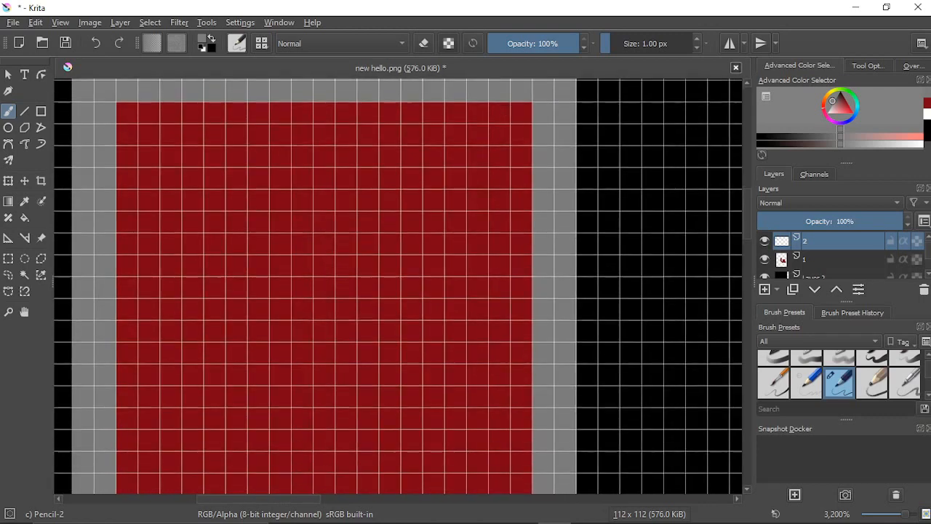
pyautogui.scroll(-4, 498, 135)
pyautogui.moveTo(401, 314)
pyautogui.mouseDown()
pyautogui.moveTo(241, 96)
pyautogui.moveTo(228, 109)
pyautogui.moveTo(206, 96)
pyautogui.moveTo(209, 484)
pyautogui.moveTo(223, 433)
pyautogui.moveTo(223, 125)
pyautogui.moveTo(227, 445)
pyautogui.mouseUp()
pyautogui.scroll(2, 378, 171)
pyautogui.scroll(2, 378, 170)
pyautogui.click(209, 92)
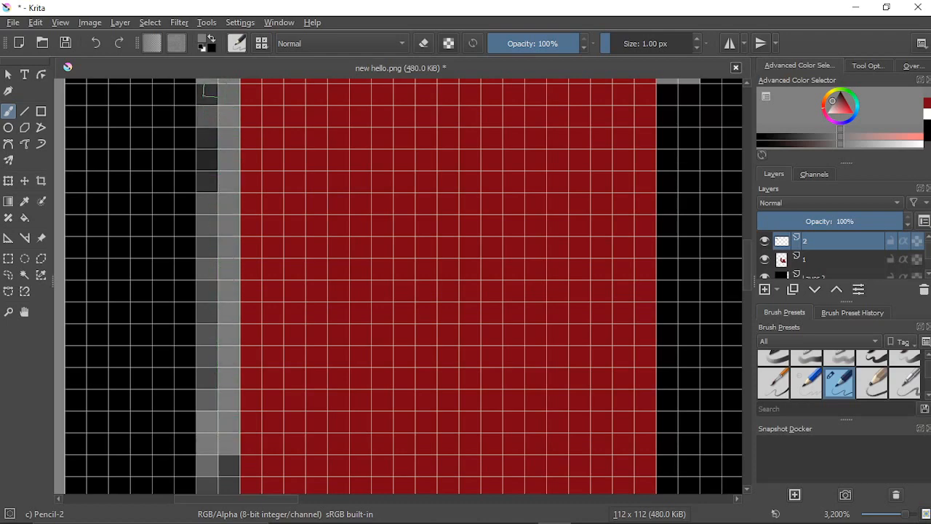
pyautogui.moveTo(211, 88)
pyautogui.mouseDown()
pyautogui.moveTo(198, 106)
pyautogui.moveTo(207, 171)
pyautogui.moveTo(198, 234)
pyautogui.mouseUp()
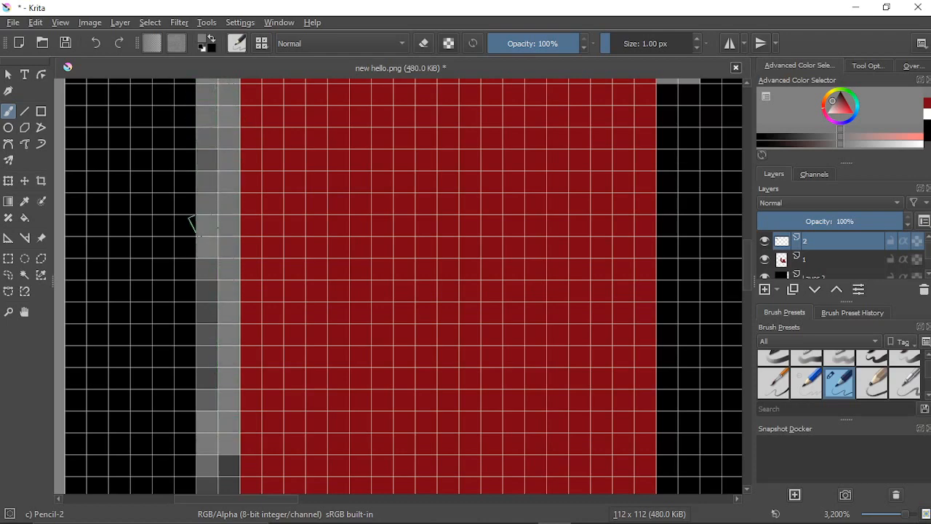
pyautogui.moveTo(199, 107)
pyautogui.mouseDown()
pyautogui.moveTo(206, 167)
pyautogui.moveTo(207, 93)
pyautogui.mouseUp()
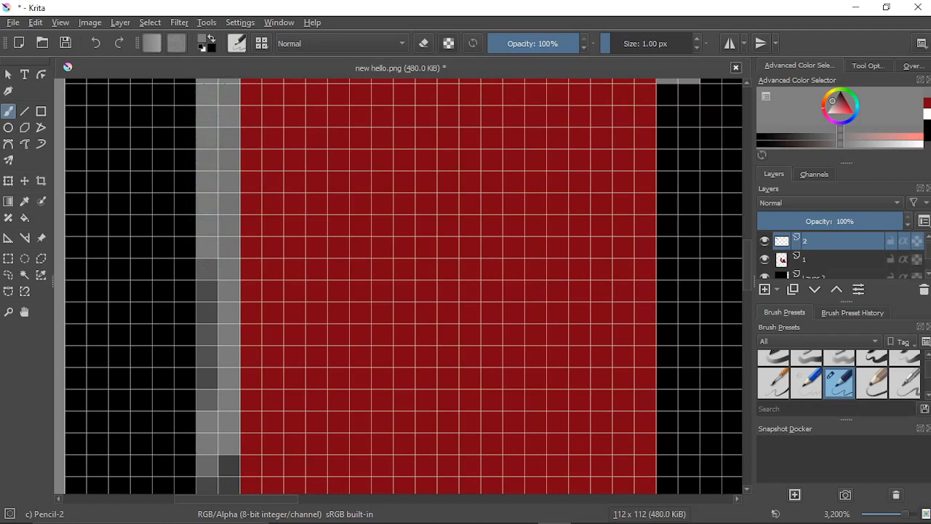
pyautogui.moveTo(216, 331)
pyautogui.mouseDown()
pyautogui.moveTo(210, 287)
pyautogui.moveTo(222, 379)
pyautogui.moveTo(211, 400)
pyautogui.moveTo(208, 309)
pyautogui.moveTo(206, 483)
pyautogui.mouseUp()
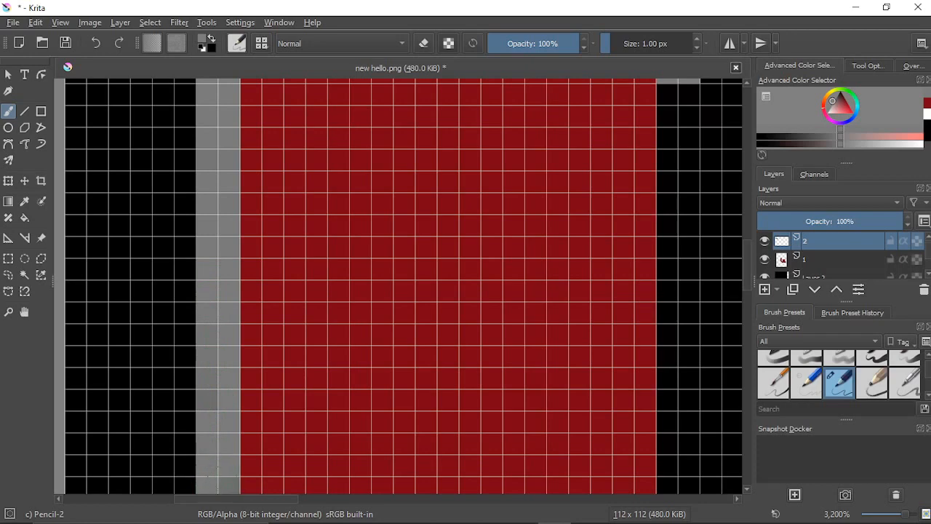
pyautogui.moveTo(209, 318); pyautogui.dragTo(208, 442)
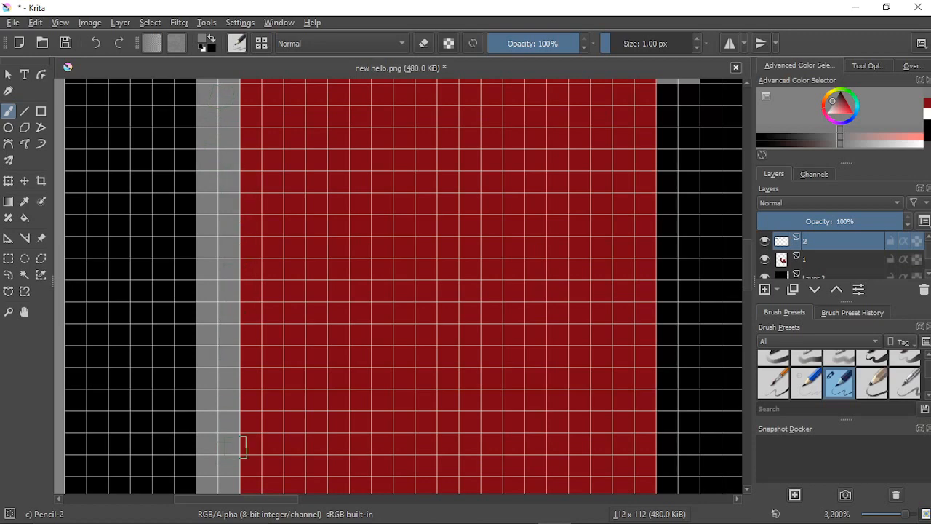
# Step: Extend the solid two-pixel-wide gray strip down the arm's right side to match the left strip
pyautogui.moveTo(666, 89); pyautogui.dragTo(666, 125)
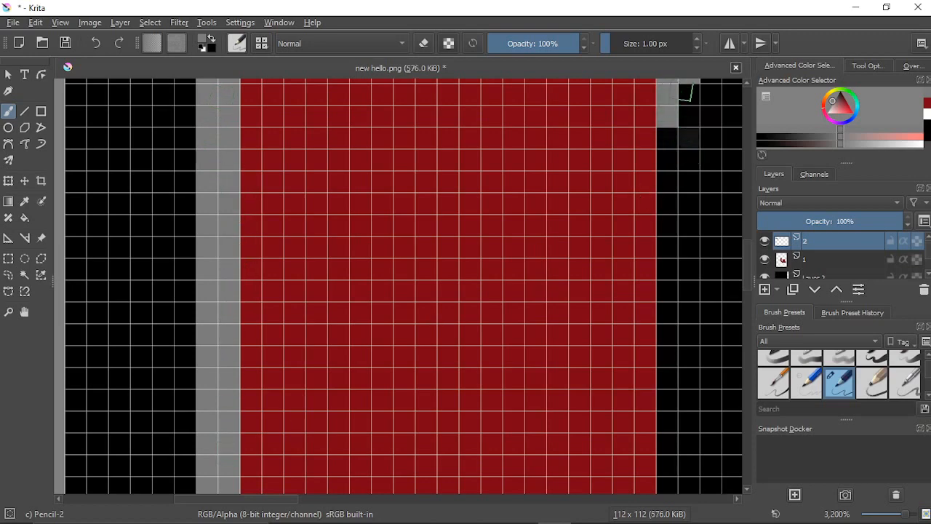
pyautogui.moveTo(686, 91); pyautogui.dragTo(688, 225)
pyautogui.moveTo(668, 138); pyautogui.dragTo(669, 185)
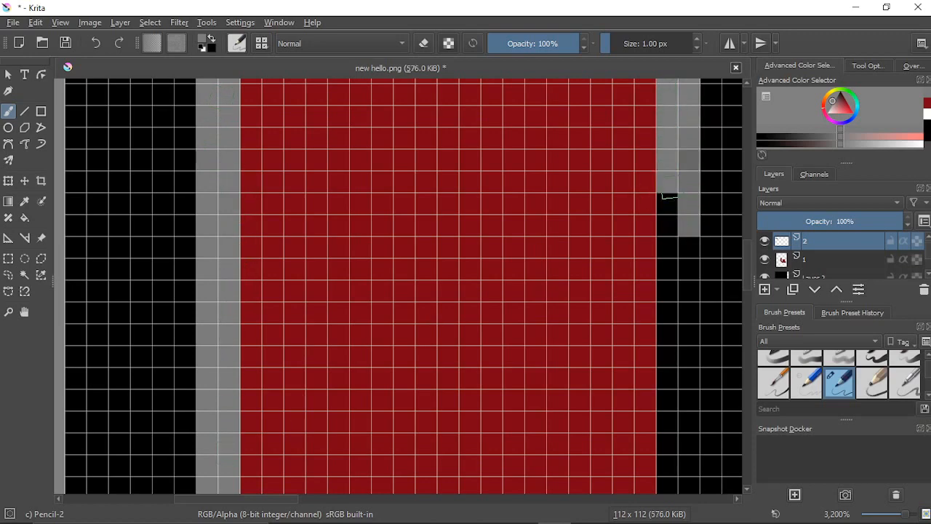
pyautogui.moveTo(668, 247); pyautogui.dragTo(666, 193)
pyautogui.moveTo(684, 246); pyautogui.dragTo(688, 291)
pyautogui.moveTo(688, 291)
pyautogui.mouseDown()
pyautogui.moveTo(688, 225)
pyautogui.moveTo(684, 309)
pyautogui.moveTo(667, 240)
pyautogui.mouseUp()
pyautogui.moveTo(666, 240); pyautogui.dragTo(668, 280)
pyautogui.moveTo(676, 322)
pyautogui.mouseDown()
pyautogui.moveTo(665, 278)
pyautogui.moveTo(676, 331)
pyautogui.moveTo(667, 247)
pyautogui.mouseUp()
pyautogui.moveTo(686, 312); pyautogui.dragTo(688, 423)
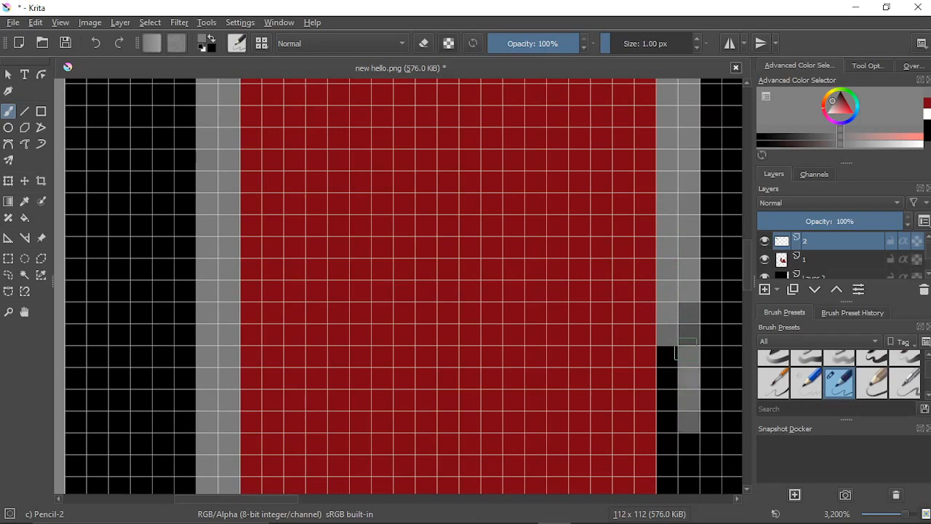
pyautogui.moveTo(686, 354); pyautogui.dragTo(687, 411)
pyautogui.moveTo(688, 315)
pyautogui.mouseDown()
pyautogui.moveTo(697, 370)
pyautogui.moveTo(673, 399)
pyautogui.moveTo(676, 479)
pyautogui.moveTo(666, 338)
pyautogui.mouseUp()
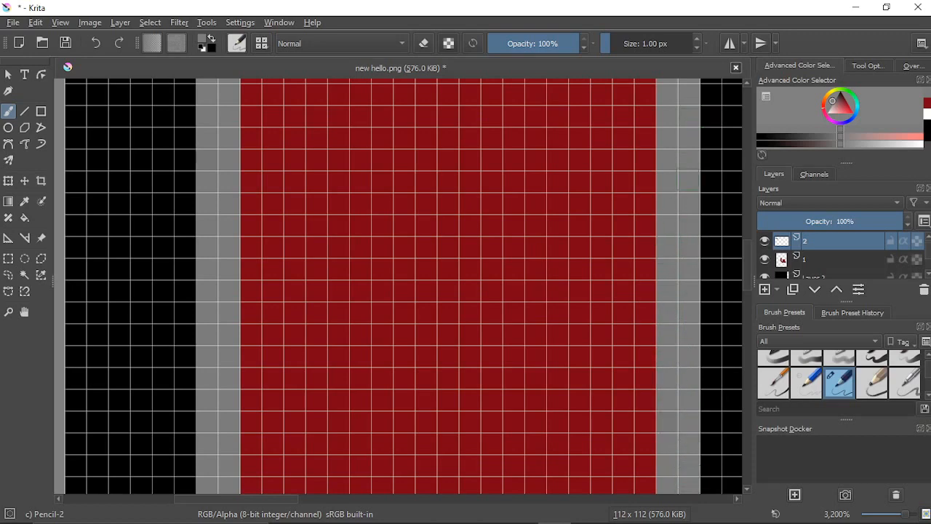
# Step: Paint a gray pixel row across the arm joining the lower ends of the two side strips
pyautogui.scroll(-5, 678, 95)
pyautogui.moveTo(650, 220); pyautogui.dragTo(454, 288)
pyautogui.scroll(5, 426, 303)
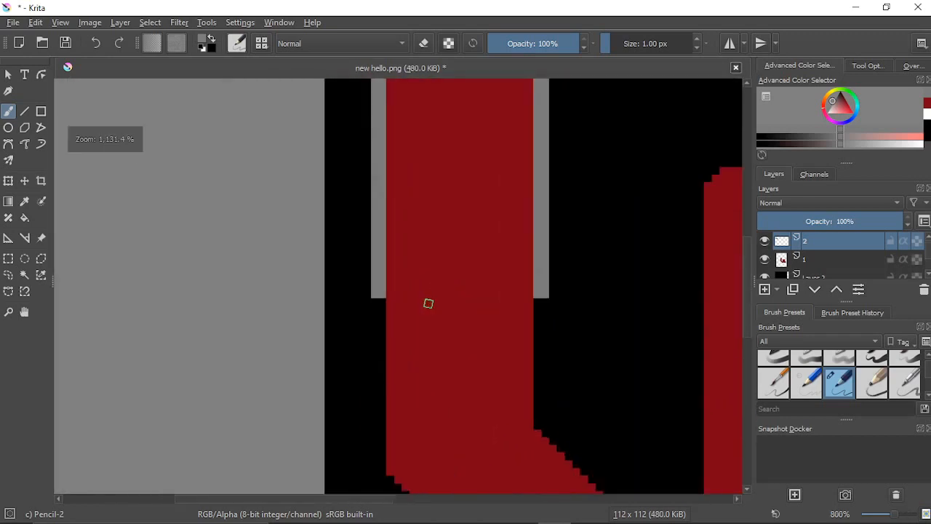
pyautogui.moveTo(280, 280)
pyautogui.mouseDown()
pyautogui.moveTo(374, 270)
pyautogui.moveTo(720, 268)
pyautogui.mouseUp()
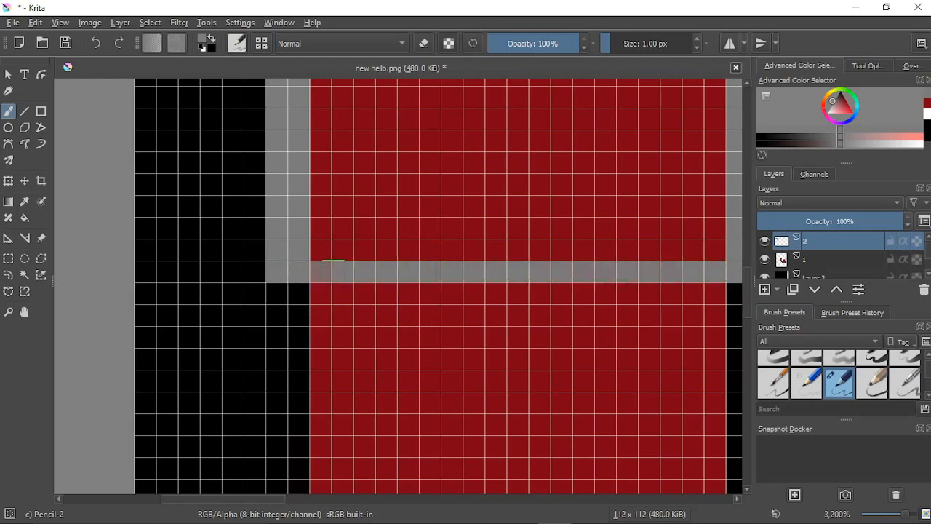
pyautogui.moveTo(487, 517)
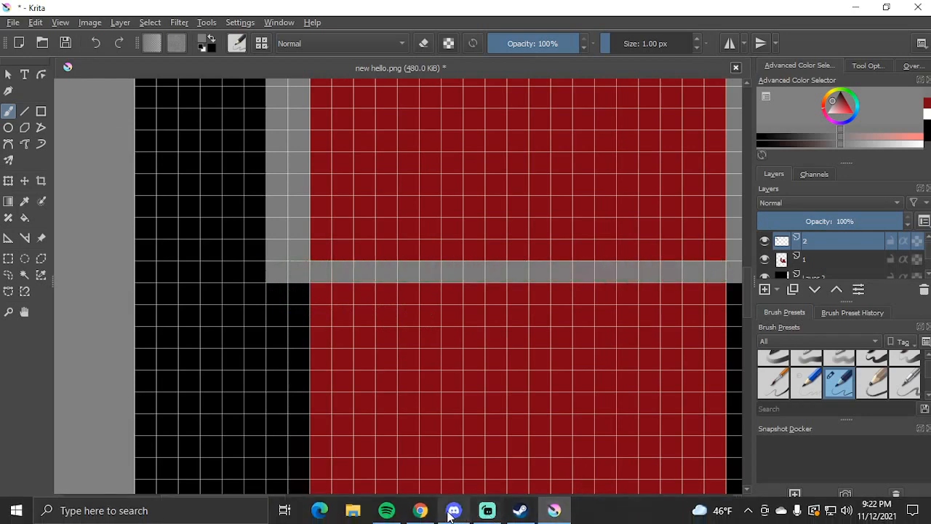
pyautogui.click(387, 510)
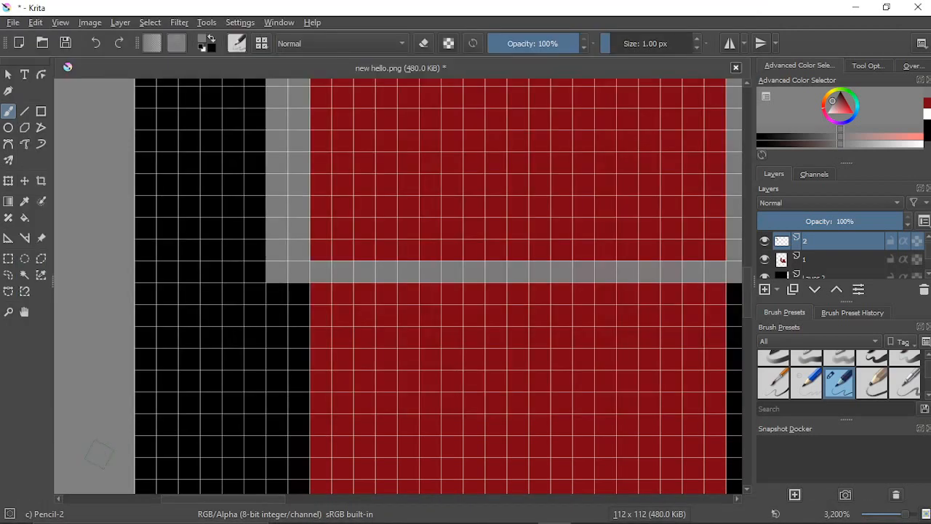
pyautogui.click(70, 444)
# Step: Thicken the lower gray crossbar to two pixels by painting a solid row directly above it between the side strips
pyautogui.scroll(-1, 332, 351)
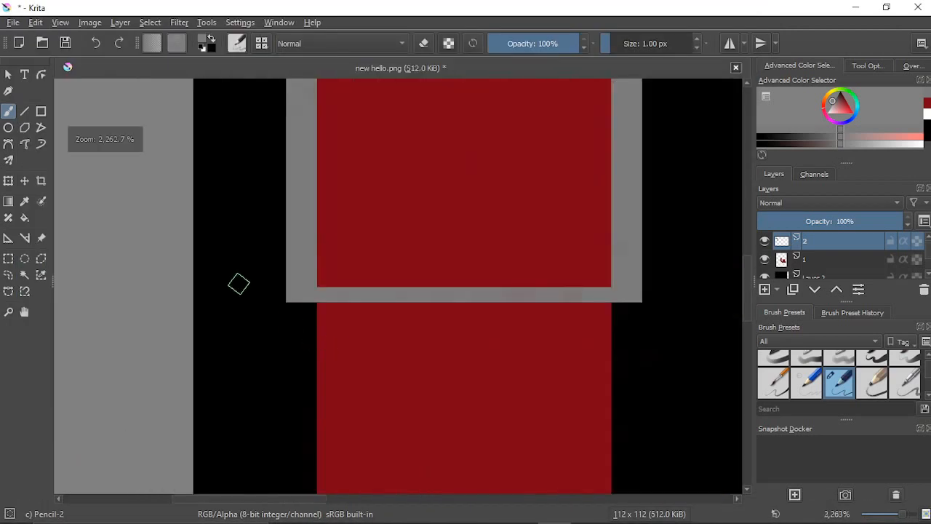
pyautogui.scroll(-4, 168, 214)
pyautogui.scroll(5, 168, 213)
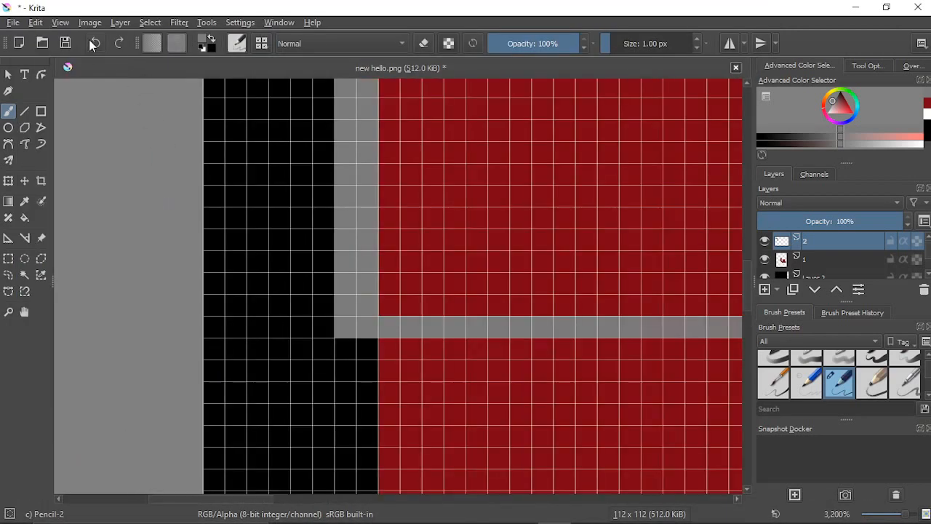
pyautogui.moveTo(536, 261); pyautogui.dragTo(249, 261)
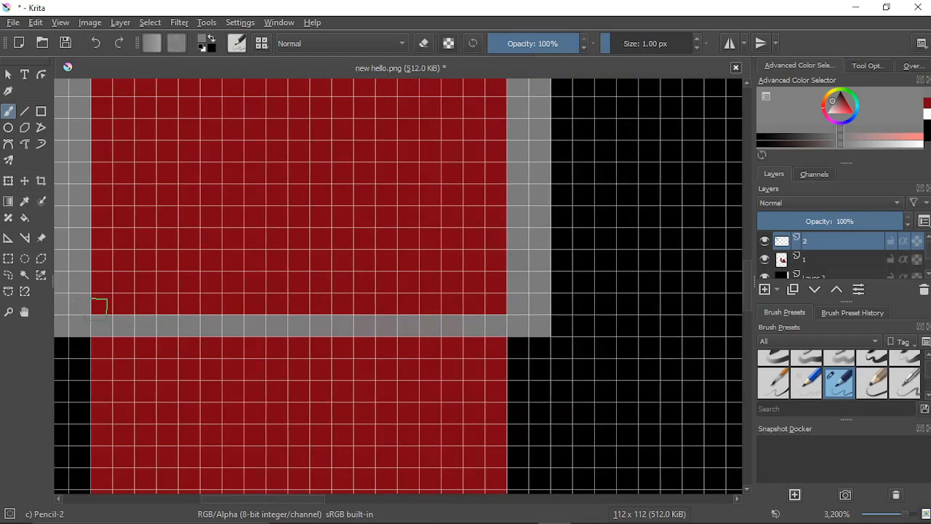
pyautogui.moveTo(95, 309); pyautogui.dragTo(178, 305)
pyautogui.moveTo(491, 306)
pyautogui.mouseDown()
pyautogui.moveTo(78, 302)
pyautogui.moveTo(136, 305)
pyautogui.mouseUp()
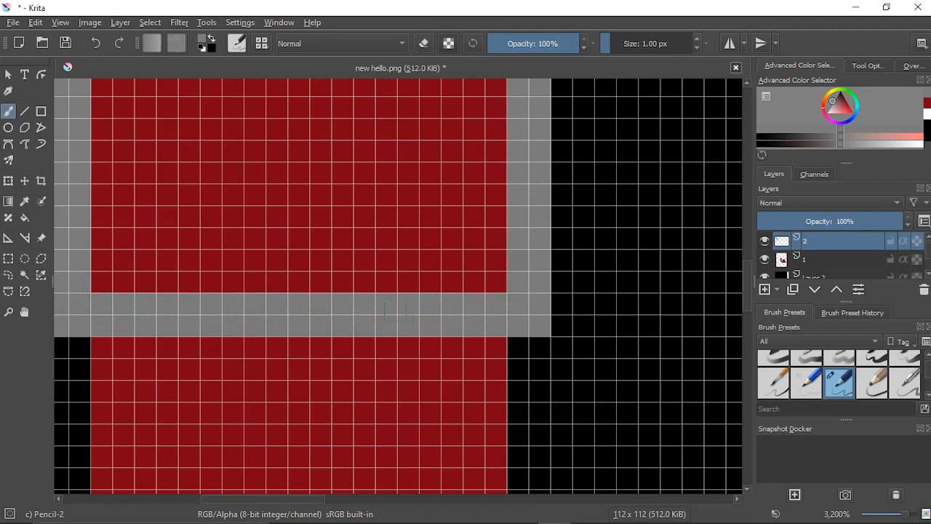
pyautogui.moveTo(313, 303); pyautogui.dragTo(387, 306)
pyautogui.moveTo(432, 517)
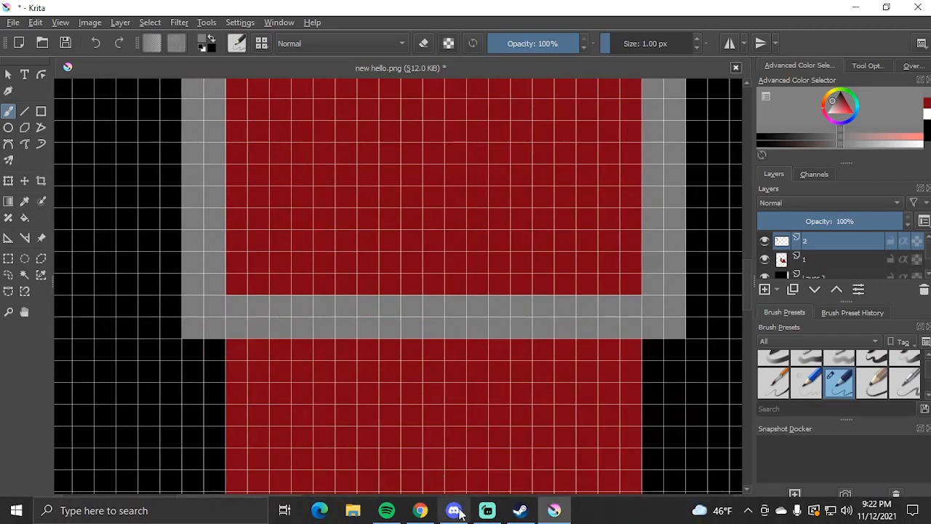
pyautogui.click(387, 511)
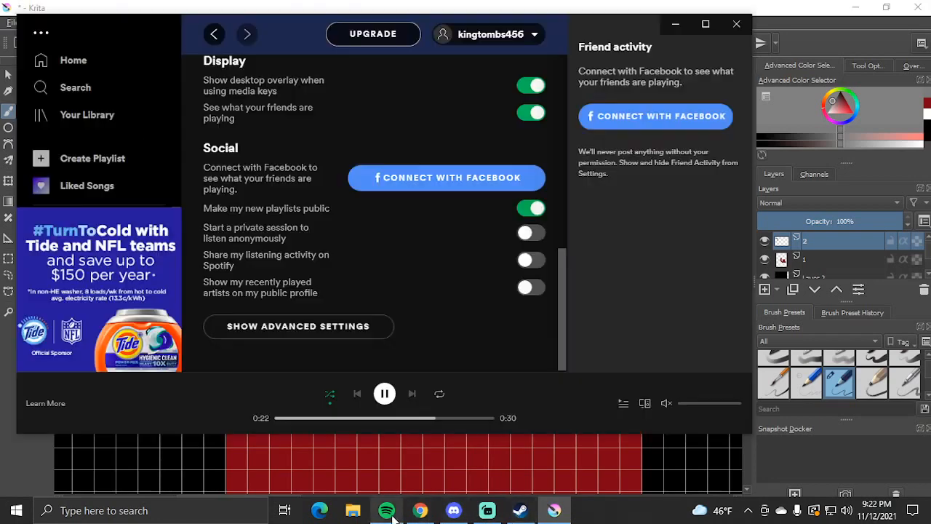
pyautogui.click(387, 511)
pyautogui.scroll(-5, 422, 179)
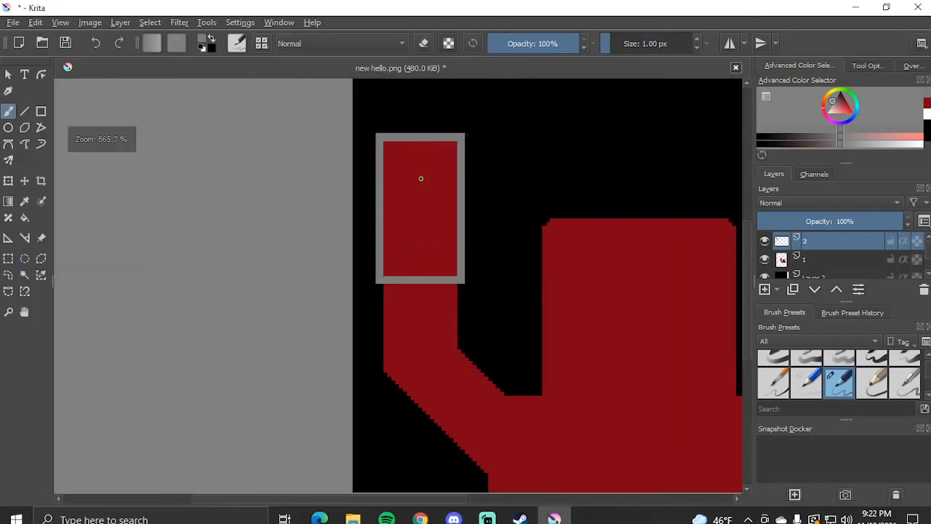
pyautogui.scroll(4, 404, 240)
pyautogui.scroll(-4, 405, 263)
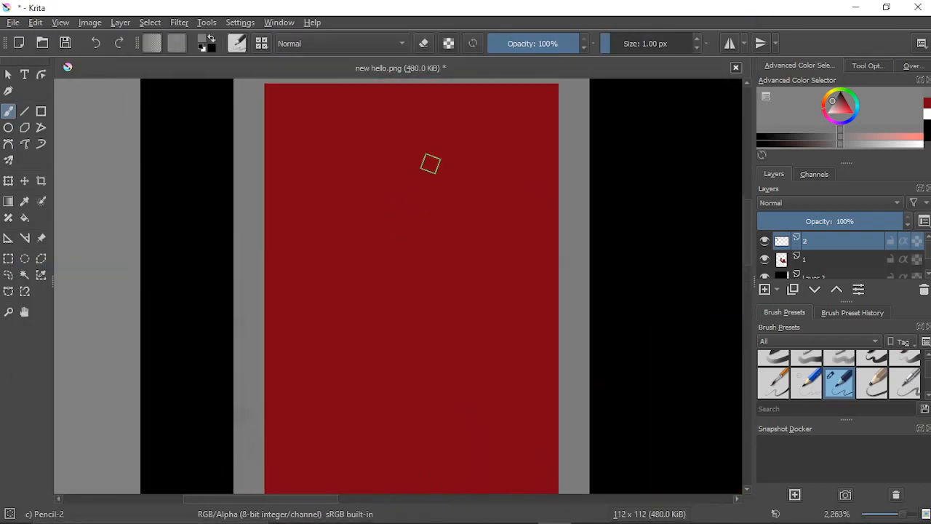
pyautogui.scroll(2, 449, 204)
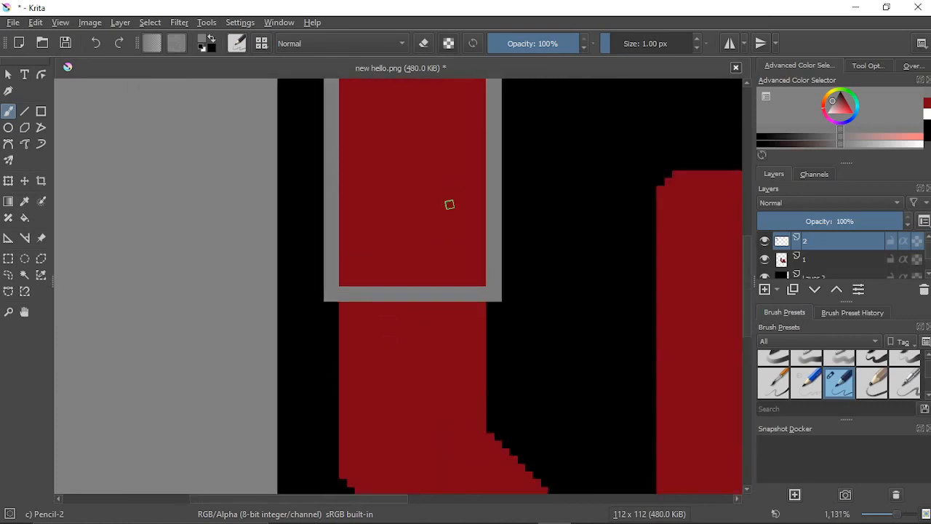
# Step: Undo both gray pixel rows of the crossbar joining the side strips' lower ends
pyautogui.moveTo(450, 205); pyautogui.dragTo(449, 272)
pyautogui.click(90, 45)
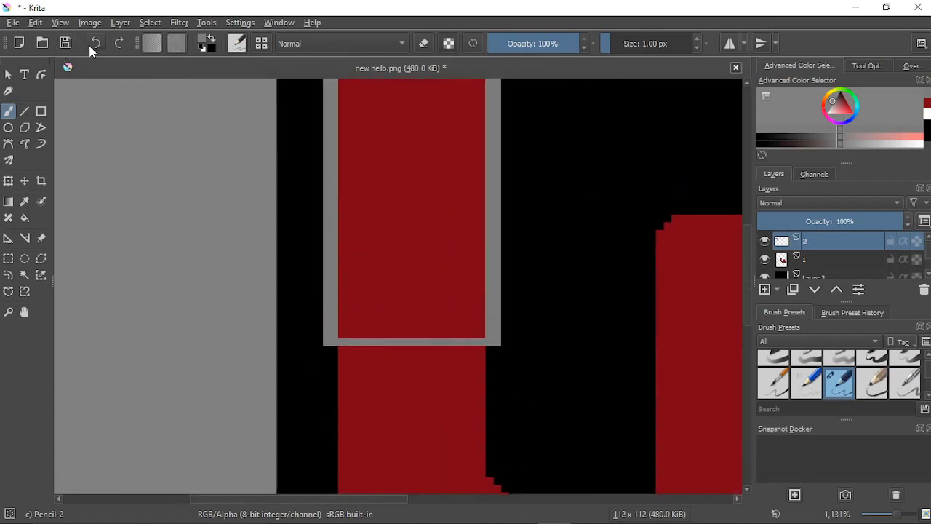
pyautogui.click(90, 45)
pyautogui.moveTo(413, 279); pyautogui.dragTo(412, 340)
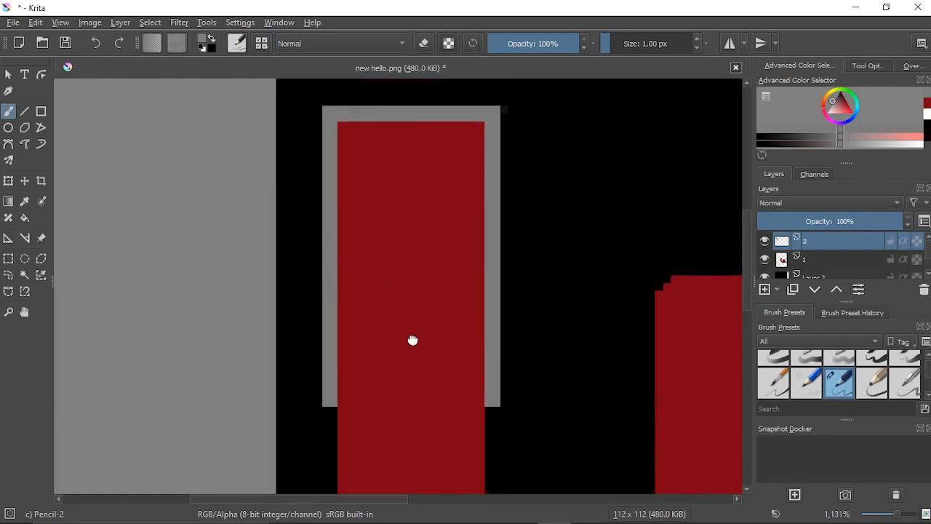
pyautogui.moveTo(414, 181); pyautogui.dragTo(413, 292)
# Step: Paint a one-pixel gray row across the arm between the side strips, 20 pixels below the frame's top bar
pyautogui.scroll(3, 415, 274)
pyautogui.moveTo(198, 480)
pyautogui.mouseDown()
pyautogui.moveTo(605, 478)
pyautogui.moveTo(199, 480)
pyautogui.moveTo(252, 480)
pyautogui.mouseUp()
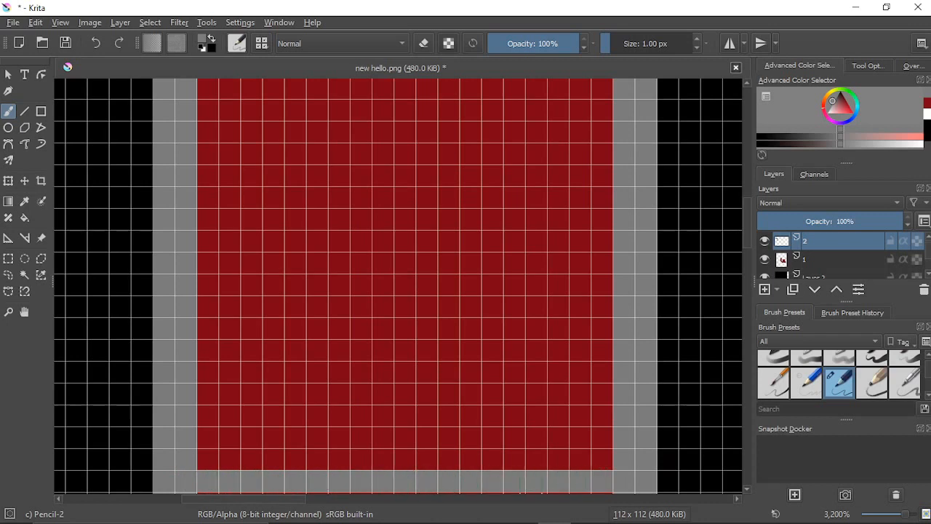
pyautogui.scroll(-5, 387, 476)
pyautogui.moveTo(512, 407); pyautogui.dragTo(513, 237)
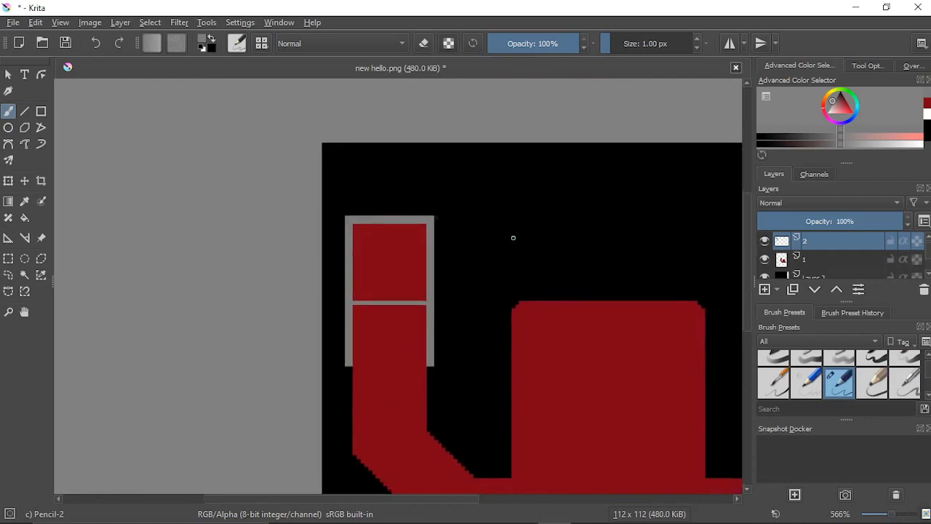
# Step: Thicken the new gray crossbar to two pixels by painting a solid row directly below it between the side strips
pyautogui.scroll(4, 382, 277)
pyautogui.moveTo(382, 397); pyautogui.dragTo(382, 256)
pyautogui.scroll(2, 258, 275)
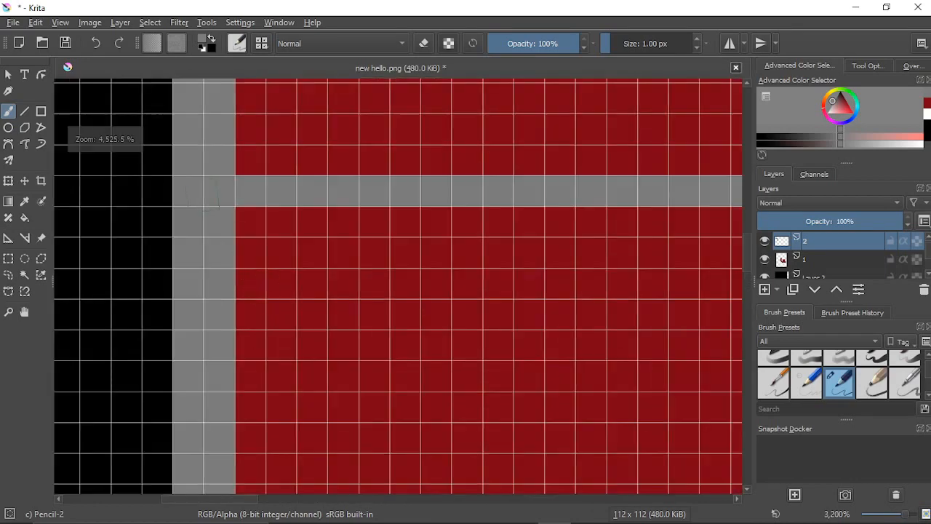
pyautogui.moveTo(250, 222)
pyautogui.mouseDown()
pyautogui.moveTo(571, 224)
pyautogui.moveTo(264, 242)
pyautogui.mouseUp()
pyautogui.moveTo(147, 248)
pyautogui.mouseDown()
pyautogui.moveTo(734, 249)
pyautogui.moveTo(370, 251)
pyautogui.mouseUp()
pyautogui.moveTo(144, 254); pyautogui.dragTo(400, 246)
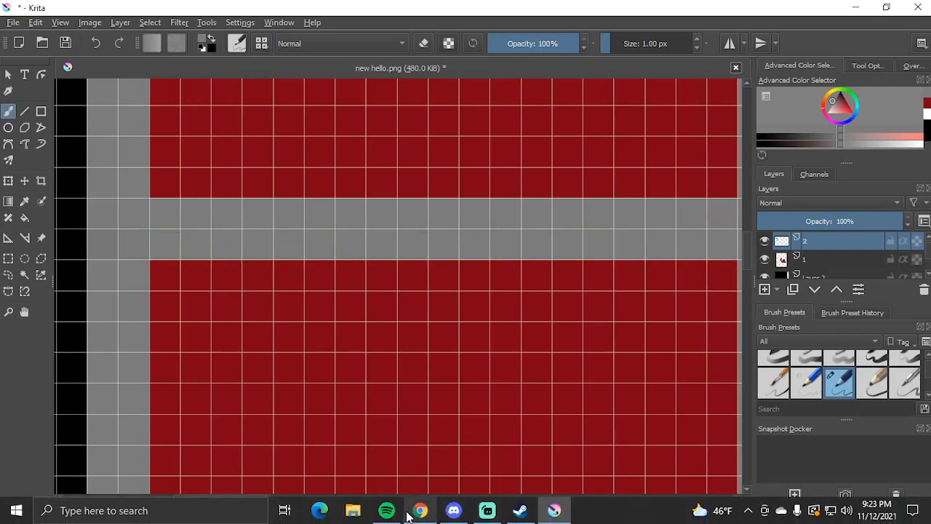
# Step: Switch to Spotify, restart the current track from the beginning, and return to the drawing in Krita
pyautogui.click(421, 510)
pyautogui.click(554, 510)
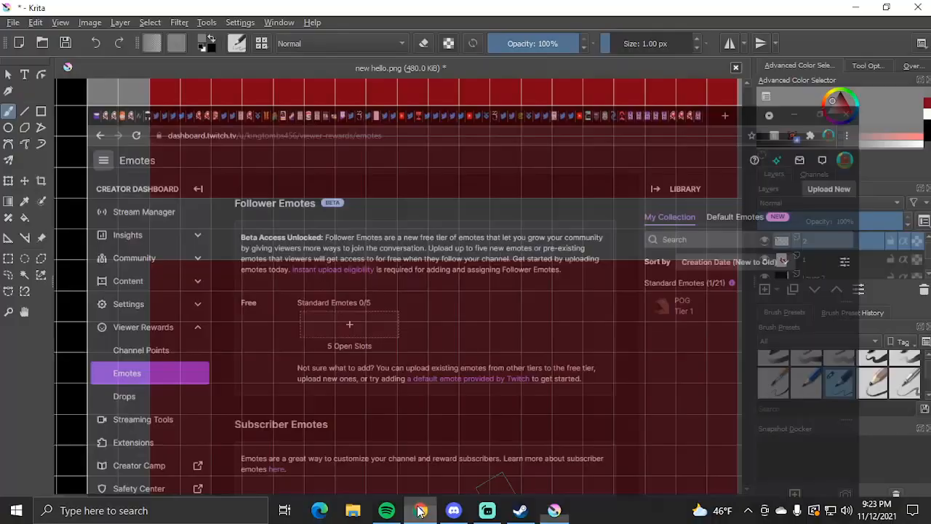
pyautogui.moveTo(489, 512)
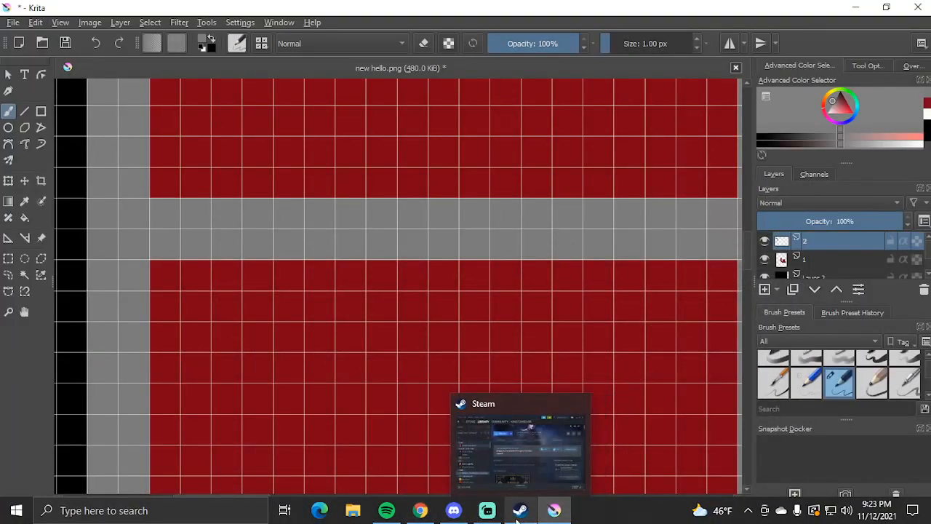
pyautogui.moveTo(389, 513)
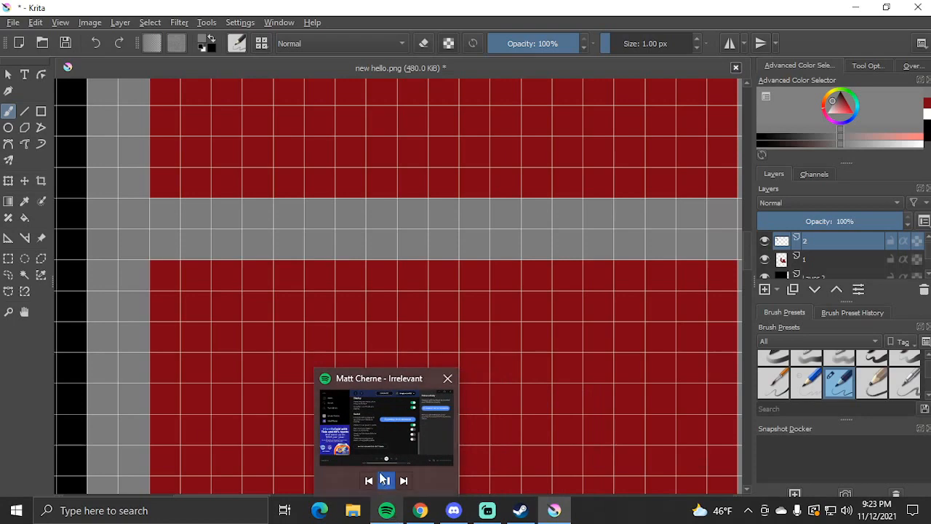
pyautogui.click(382, 429)
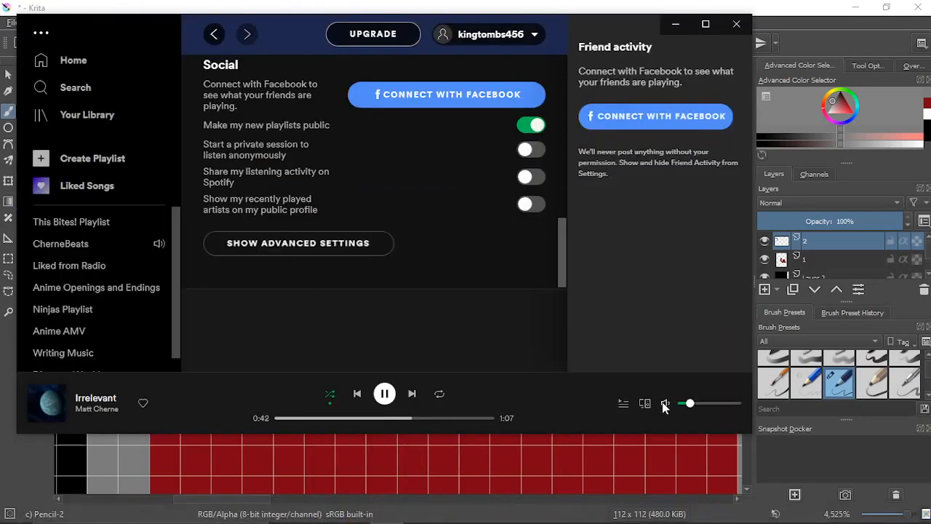
pyautogui.moveTo(411, 418); pyautogui.dragTo(130, 436)
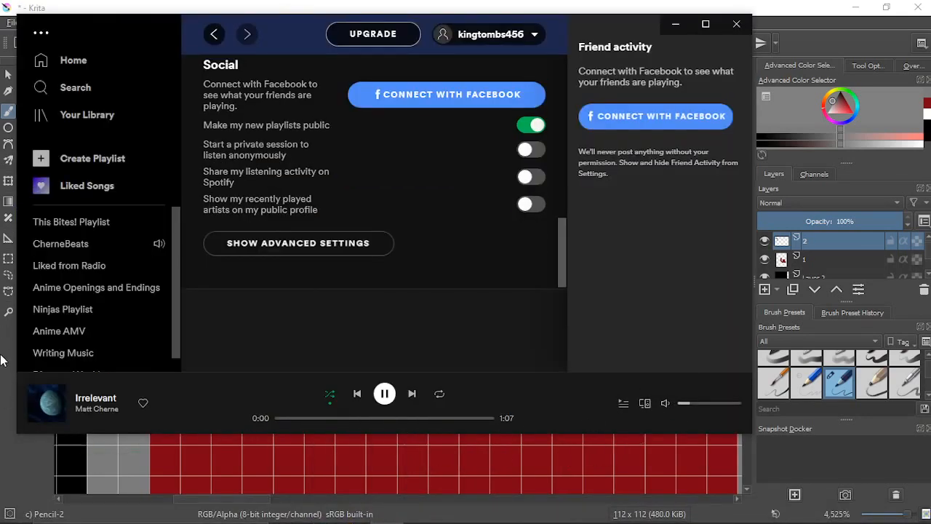
pyautogui.click(3, 449)
# Step: Try adding two separate three-pixel-wide gray notches, one pixel deep, directly beneath the frame's top bar
pyautogui.scroll(-5, 322, 321)
pyautogui.moveTo(386, 268); pyautogui.dragTo(357, 204)
pyautogui.scroll(4, 403, 347)
pyautogui.scroll(-1, 361, 209)
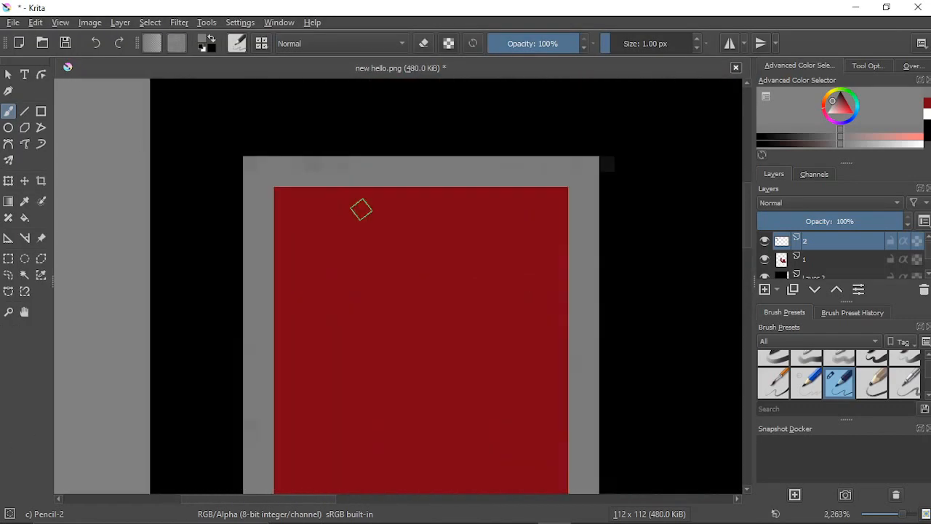
pyautogui.scroll(1, 362, 209)
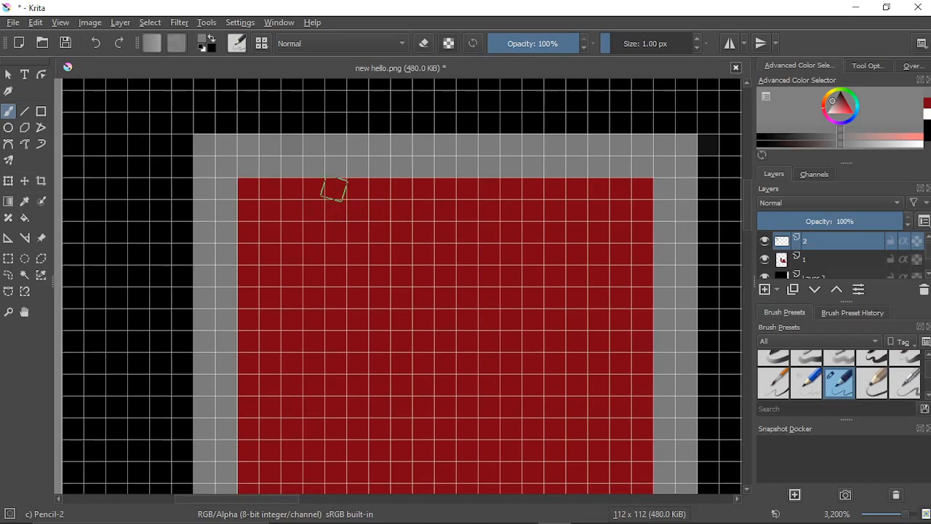
pyautogui.moveTo(336, 189); pyautogui.dragTo(368, 191)
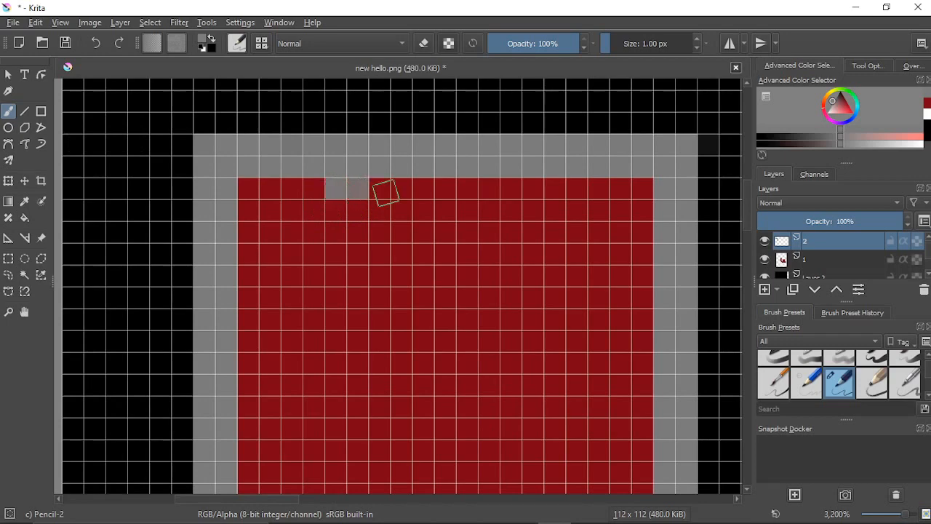
pyautogui.moveTo(554, 189); pyautogui.dragTo(533, 189)
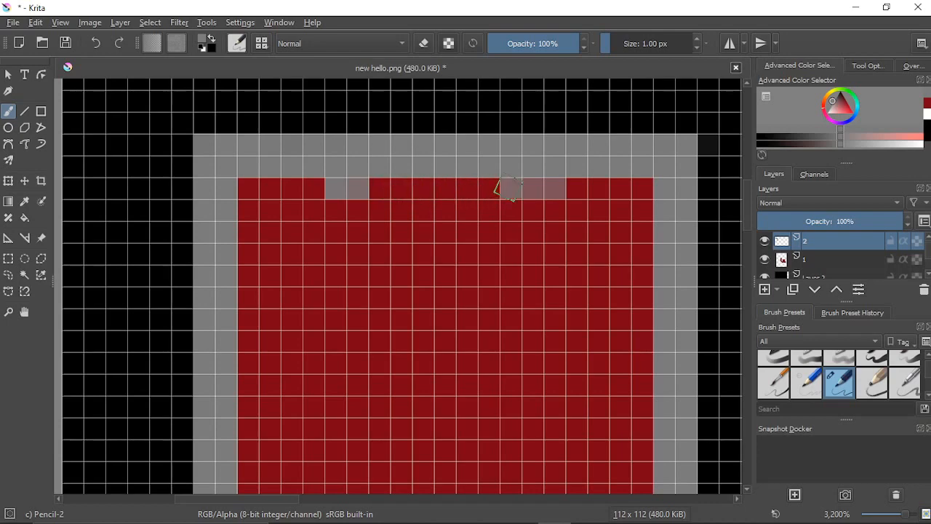
pyautogui.click(376, 189)
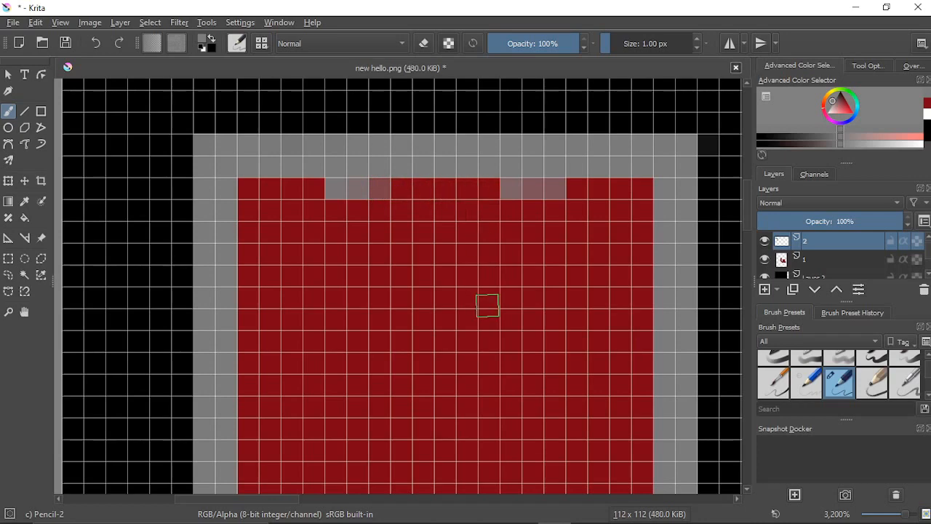
pyautogui.scroll(-1, 486, 304)
pyautogui.moveTo(487, 303)
pyautogui.mouseDown()
pyautogui.moveTo(466, 204)
pyautogui.moveTo(471, 289)
pyautogui.mouseUp()
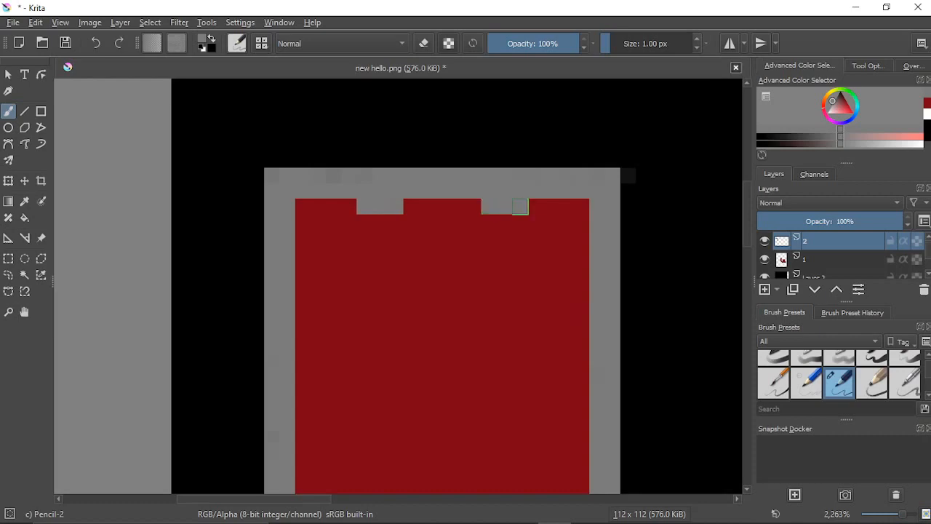
# Step: Undo the two three-pixel-wide gray notches beneath the frame's top bar
pyautogui.scroll(2, 519, 207)
pyautogui.moveTo(519, 245); pyautogui.dragTo(467, 194)
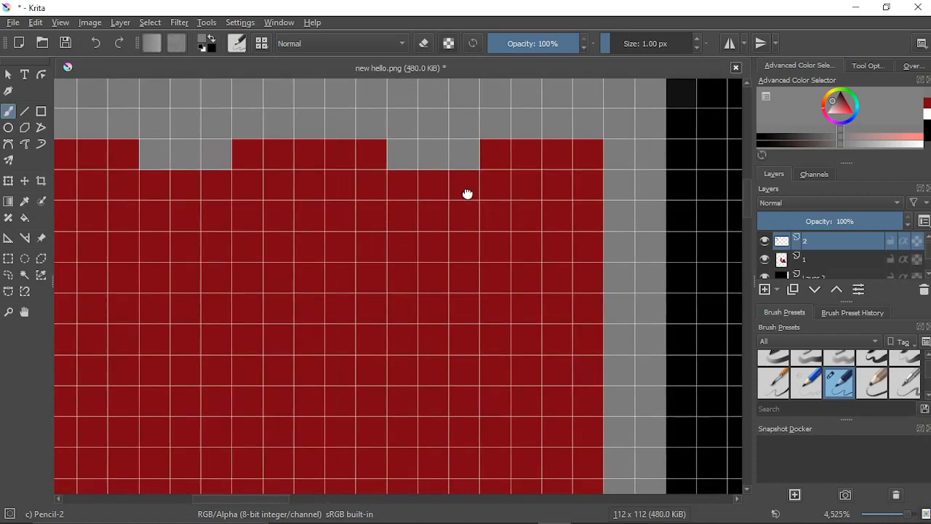
pyautogui.scroll(-4, 467, 193)
pyautogui.moveTo(477, 318); pyautogui.dragTo(471, 256)
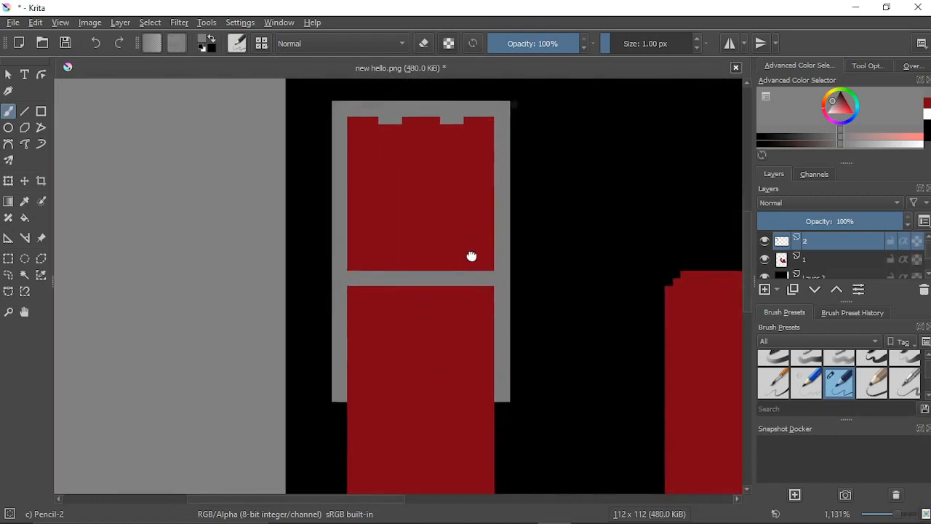
pyautogui.scroll(4, 411, 199)
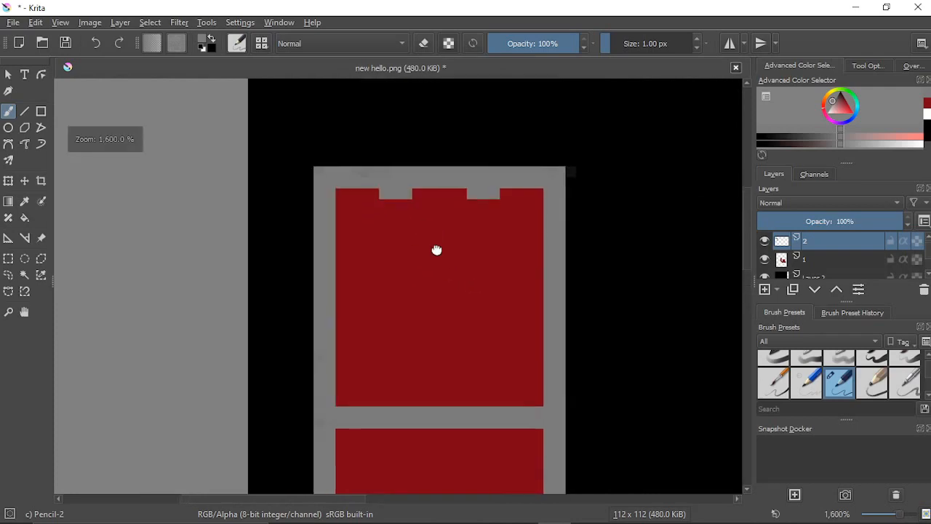
pyautogui.moveTo(412, 340); pyautogui.dragTo(289, 237)
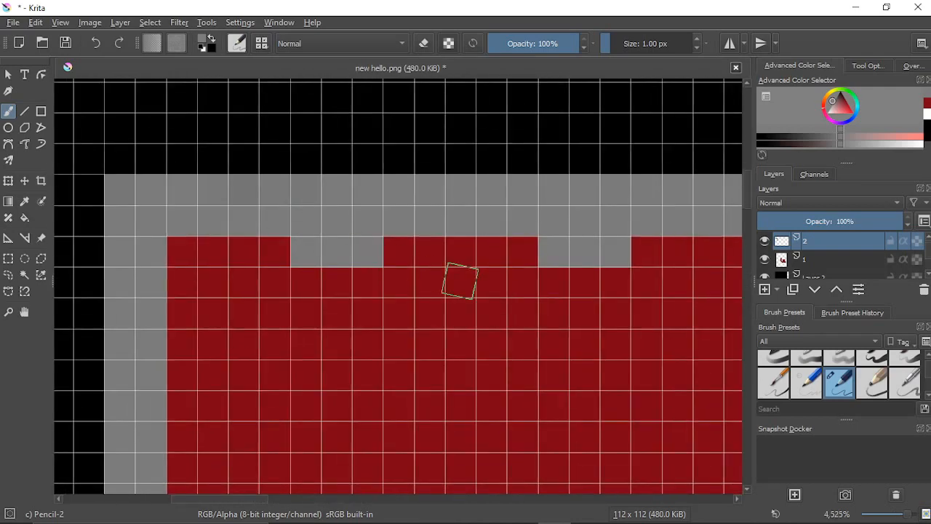
pyautogui.scroll(-2, 463, 252)
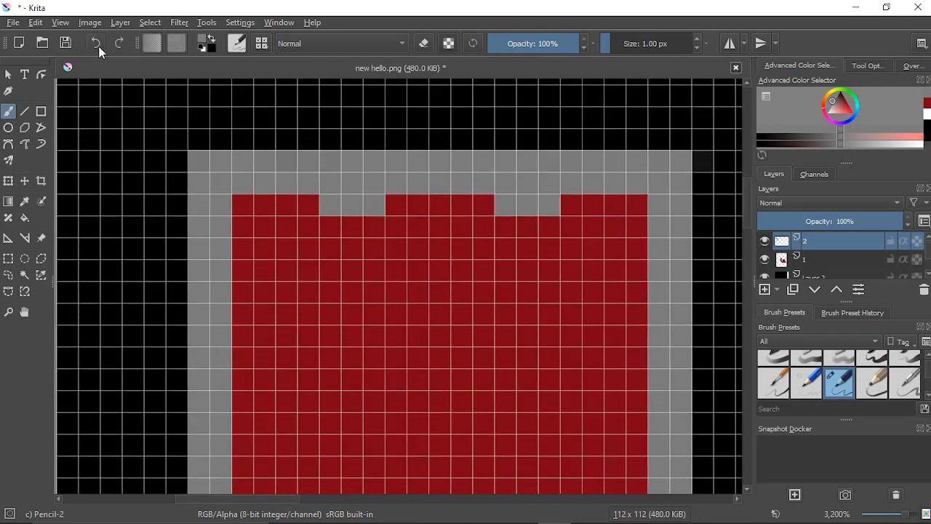
pyautogui.click(94, 44)
pyautogui.click(94, 45)
pyautogui.click(94, 44)
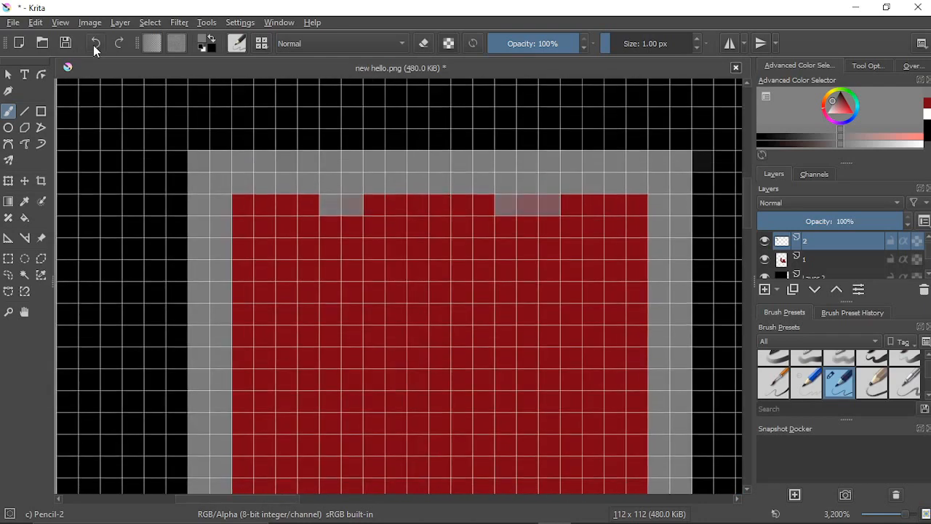
pyautogui.click(93, 45)
pyautogui.click(94, 45)
pyautogui.click(94, 44)
pyautogui.click(94, 44)
pyautogui.click(94, 45)
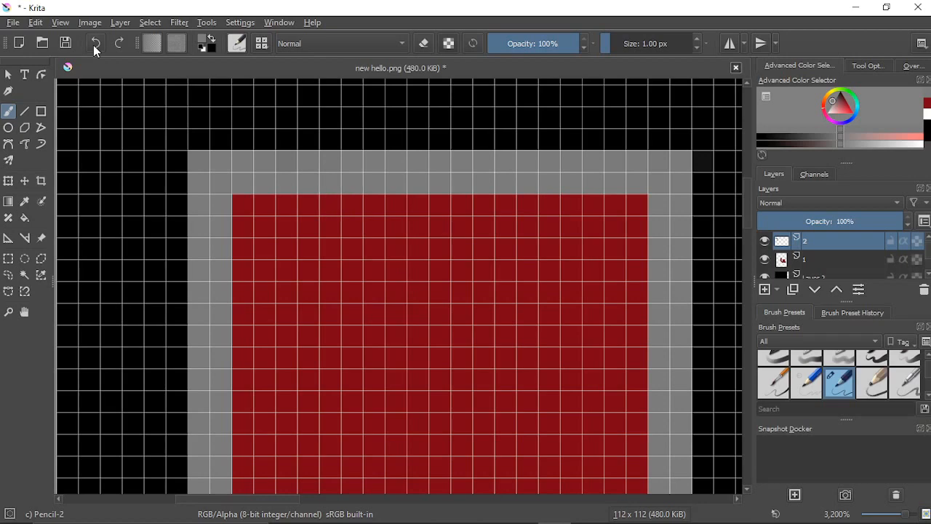
# Step: Paint four single gray pixels directly beneath the frame's top bar, each separated by three red pixels
pyautogui.click(307, 205)
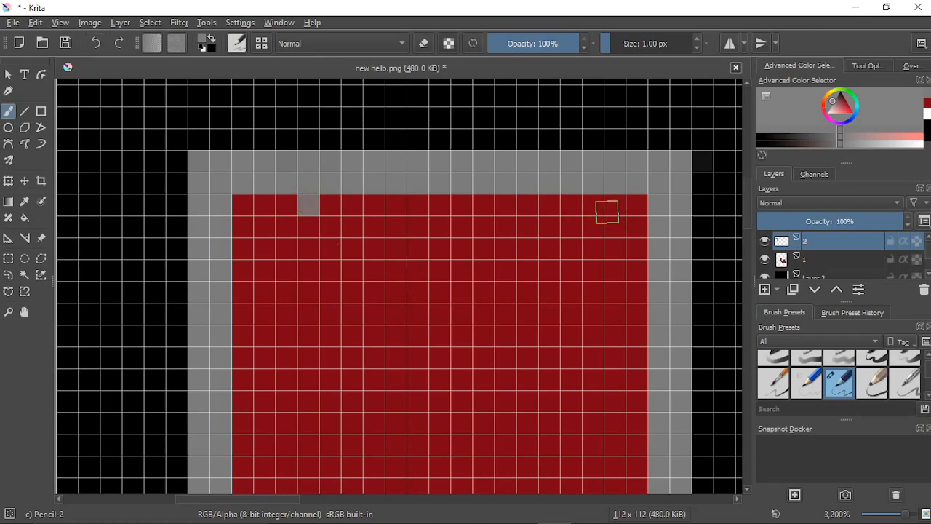
pyautogui.click(571, 206)
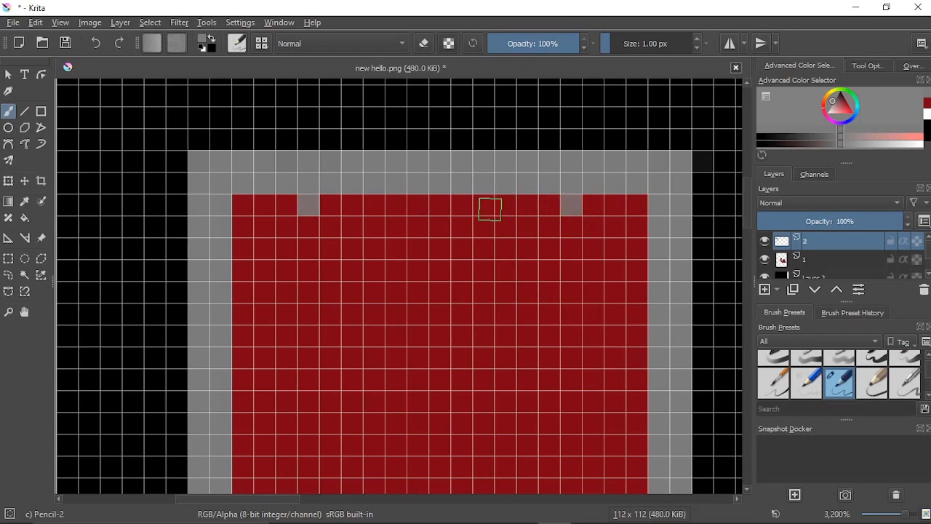
pyautogui.click(484, 206)
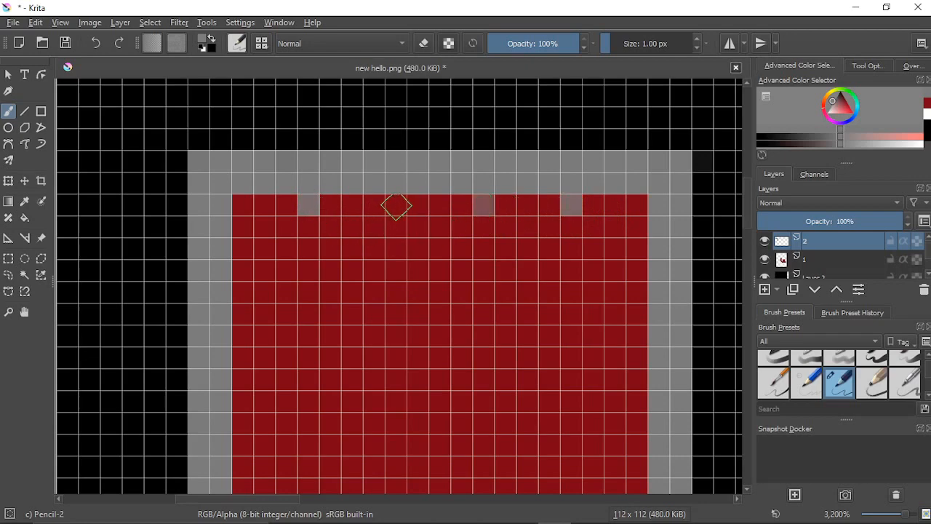
pyautogui.click(396, 206)
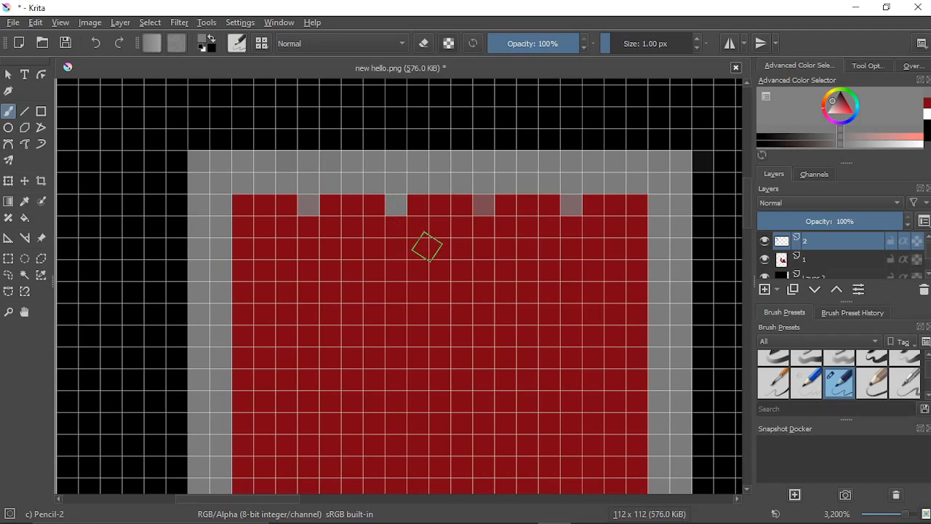
# Step: Undo the two inner gray pixels beneath the top bar and paint a single gray pixel at the center instead
pyautogui.moveTo(458, 291); pyautogui.dragTo(451, 224)
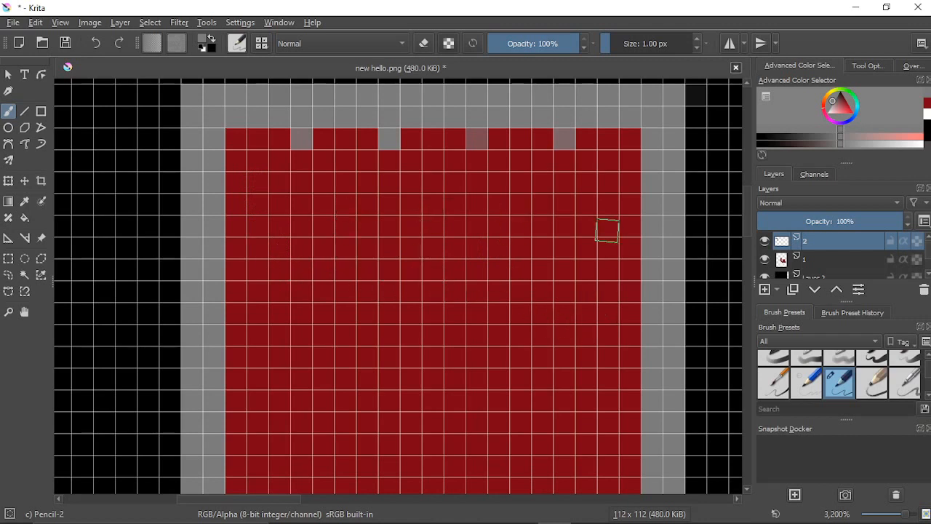
pyautogui.click(96, 43)
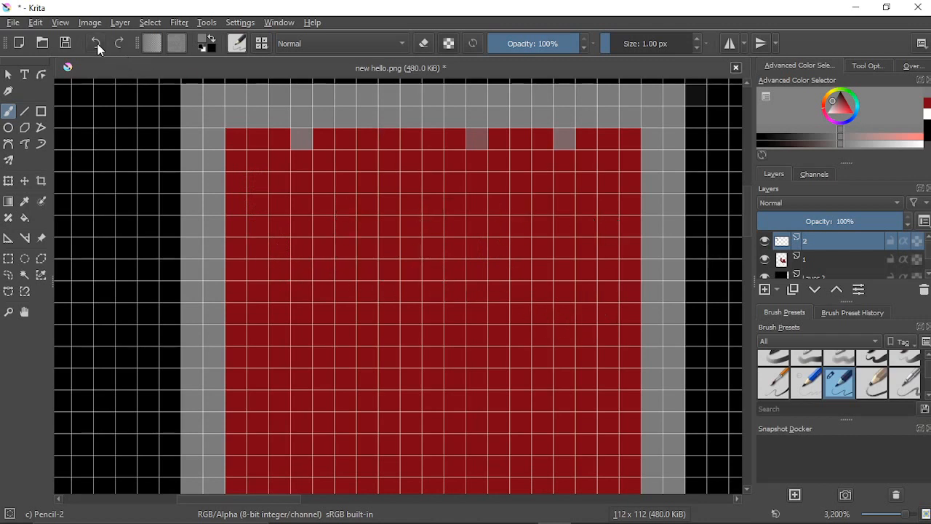
pyautogui.click(96, 43)
pyautogui.click(431, 139)
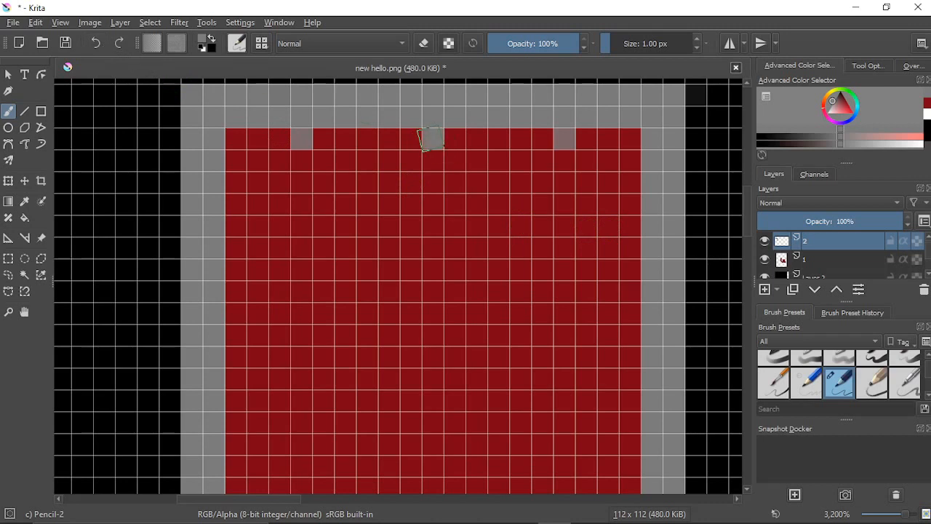
# Step: Widen the center gray notch beneath the top bar to three pixels and the two side notches to two pixels
pyautogui.click(411, 140)
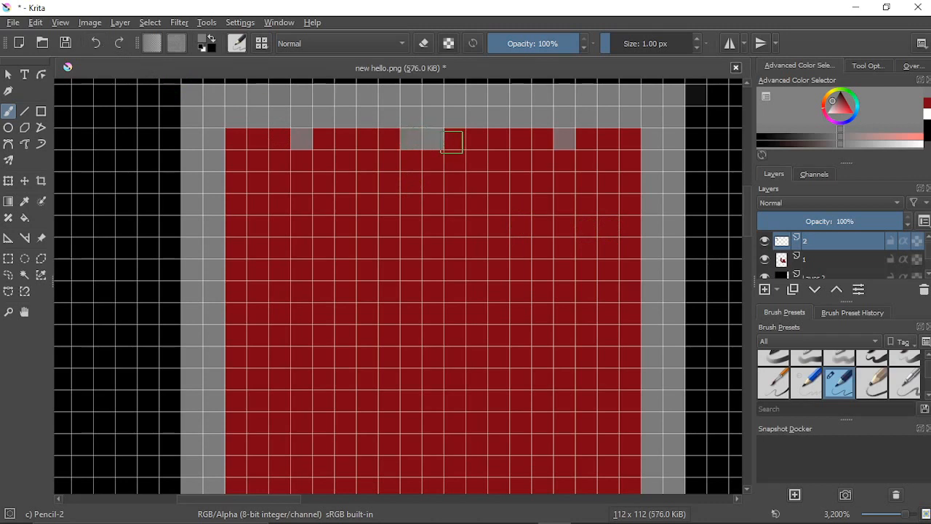
pyautogui.click(323, 139)
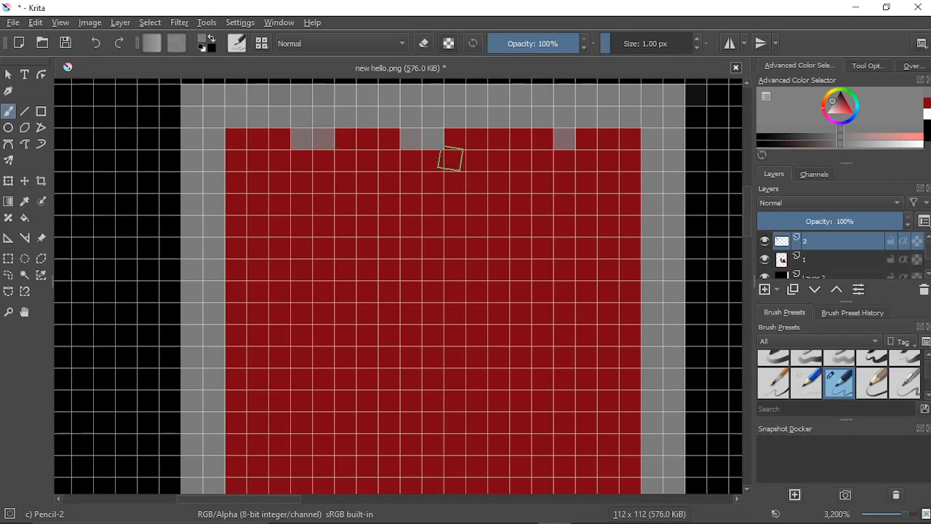
pyautogui.click(542, 138)
pyautogui.click(455, 139)
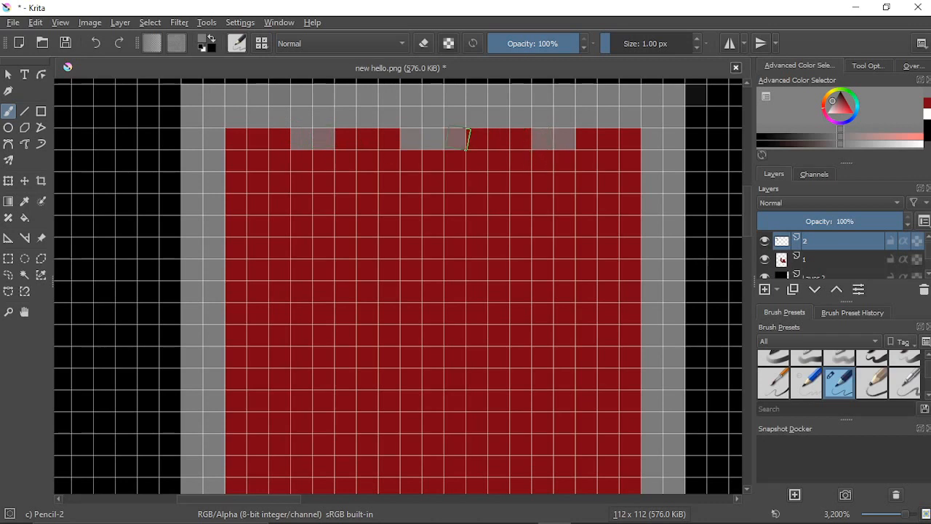
pyautogui.scroll(-2, 420, 154)
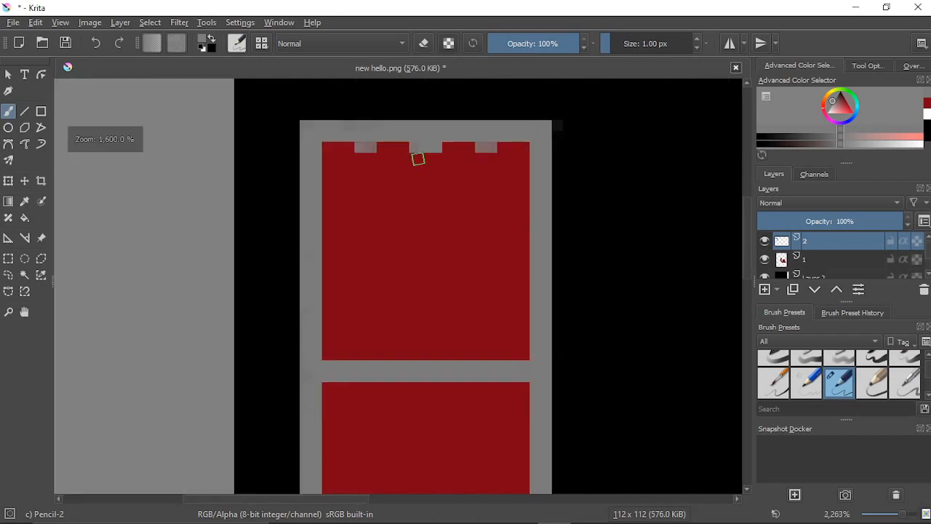
# Step: Extend the left notch into a two-pixel-wide gray vertical bar reaching down to the frame's crossbar
pyautogui.scroll(3, 412, 257)
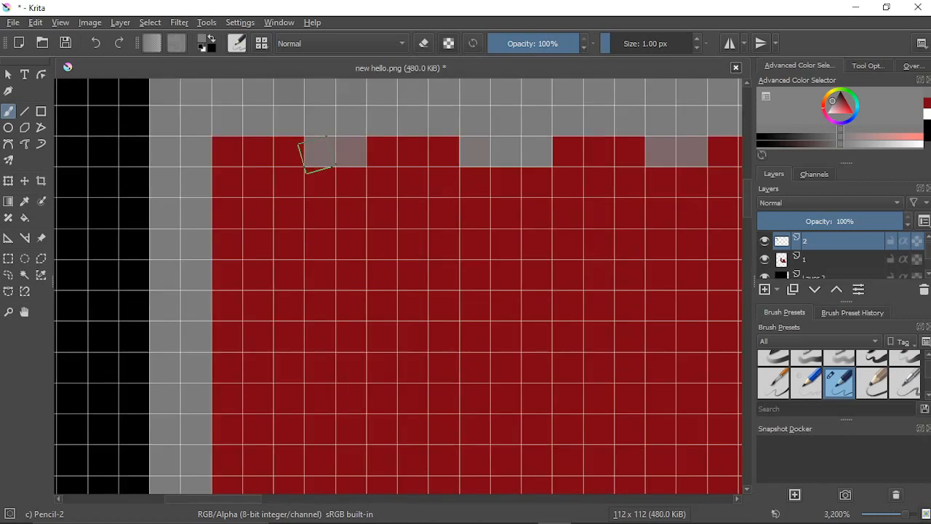
pyautogui.scroll(1, 240, 149)
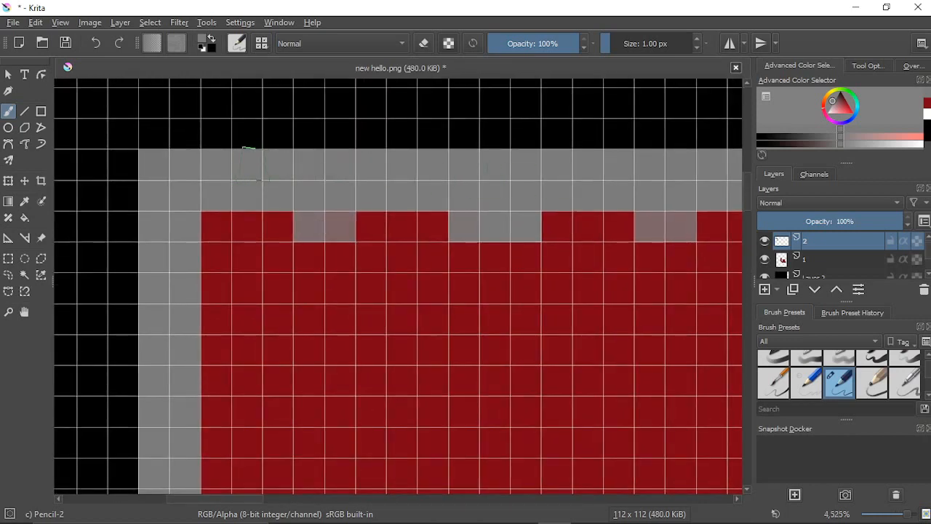
pyautogui.moveTo(310, 259)
pyautogui.mouseDown()
pyautogui.moveTo(318, 220)
pyautogui.moveTo(329, 286)
pyautogui.moveTo(344, 281)
pyautogui.moveTo(325, 209)
pyautogui.moveTo(327, 365)
pyautogui.moveTo(312, 340)
pyautogui.moveTo(320, 253)
pyautogui.moveTo(327, 382)
pyautogui.moveTo(335, 263)
pyautogui.moveTo(345, 324)
pyautogui.moveTo(331, 276)
pyautogui.mouseUp()
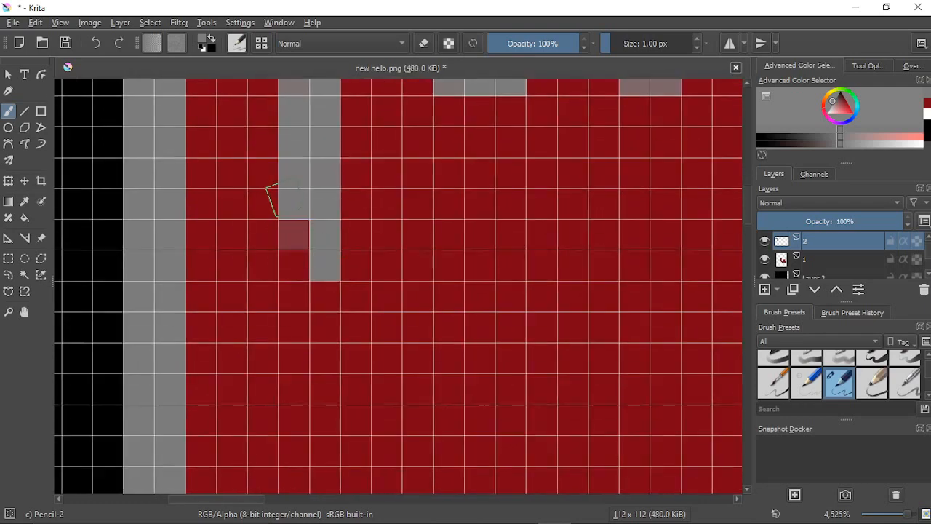
pyautogui.moveTo(284, 204)
pyautogui.mouseDown()
pyautogui.moveTo(298, 245)
pyautogui.moveTo(335, 292)
pyautogui.mouseUp()
pyautogui.scroll(-1, 322, 332)
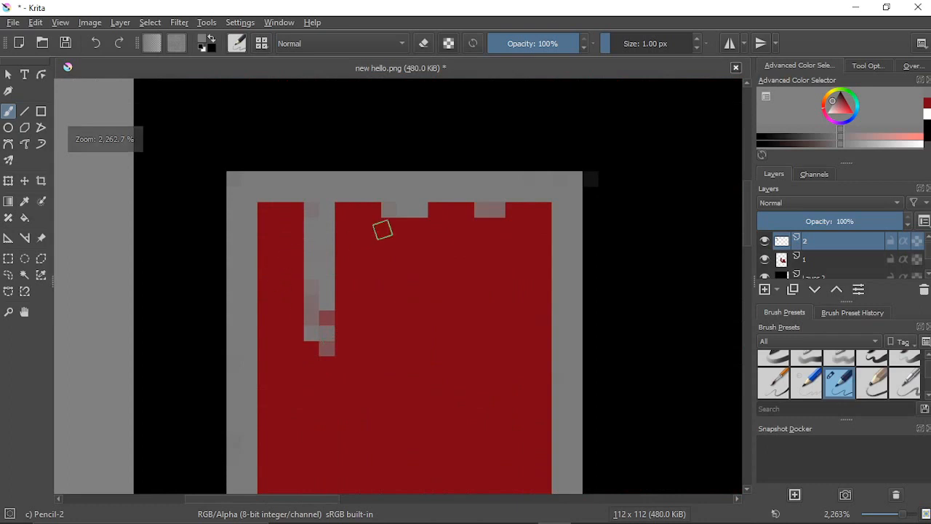
pyautogui.scroll(-1, 366, 332)
pyautogui.moveTo(366, 333); pyautogui.dragTo(355, 235)
pyautogui.scroll(3, 355, 237)
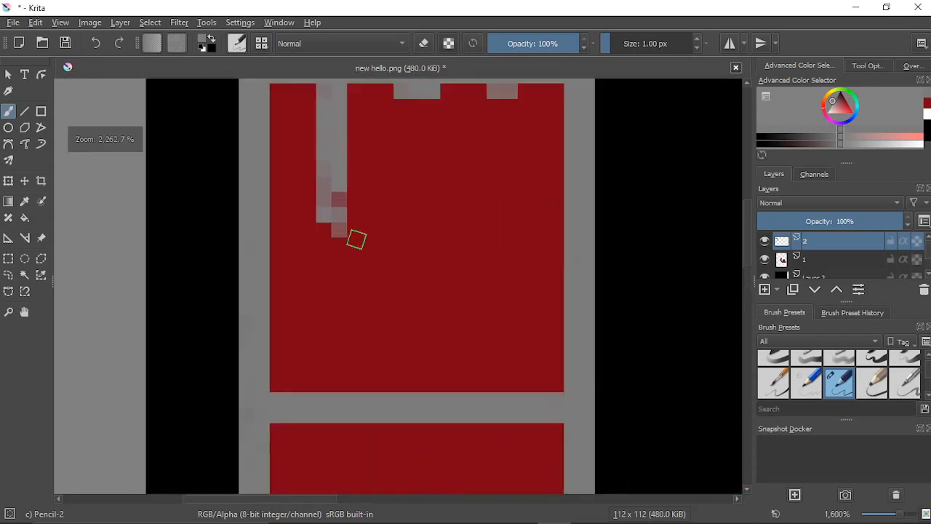
pyautogui.moveTo(320, 156)
pyautogui.mouseDown()
pyautogui.moveTo(325, 247)
pyautogui.moveTo(303, 125)
pyautogui.moveTo(314, 452)
pyautogui.moveTo(320, 354)
pyautogui.moveTo(307, 469)
pyautogui.moveTo(316, 361)
pyautogui.moveTo(330, 456)
pyautogui.moveTo(321, 351)
pyautogui.moveTo(329, 361)
pyautogui.moveTo(333, 292)
pyautogui.moveTo(331, 373)
pyautogui.moveTo(302, 308)
pyautogui.moveTo(309, 420)
pyautogui.moveTo(316, 424)
pyautogui.moveTo(321, 370)
pyautogui.moveTo(333, 452)
pyautogui.moveTo(332, 158)
pyautogui.moveTo(331, 245)
pyautogui.mouseUp()
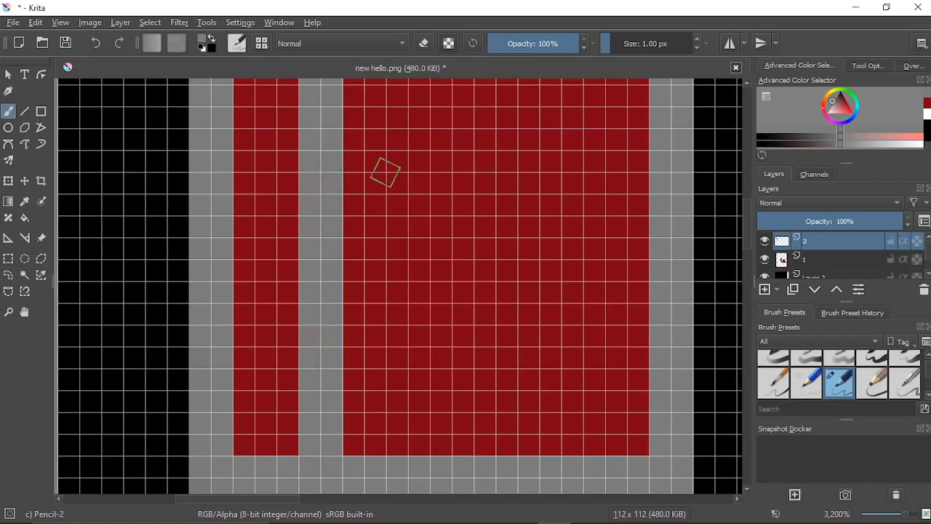
# Step: Extend the right notch into a two-pixel-wide gray vertical bar reaching down to the crossbar
pyautogui.moveTo(386, 172)
pyautogui.mouseDown()
pyautogui.moveTo(363, 332)
pyautogui.moveTo(398, 324)
pyautogui.moveTo(391, 238)
pyautogui.moveTo(426, 212)
pyautogui.mouseUp()
pyautogui.moveTo(400, 93)
pyautogui.mouseDown()
pyautogui.moveTo(453, 94)
pyautogui.moveTo(397, 92)
pyautogui.mouseUp()
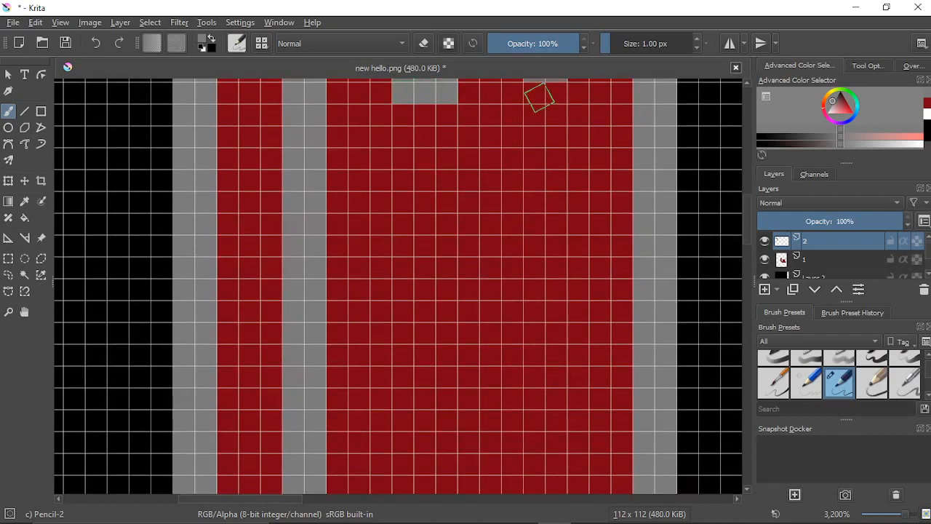
pyautogui.moveTo(540, 94)
pyautogui.mouseDown()
pyautogui.moveTo(557, 113)
pyautogui.moveTo(538, 106)
pyautogui.moveTo(538, 181)
pyautogui.moveTo(549, 134)
pyautogui.moveTo(556, 202)
pyautogui.moveTo(560, 182)
pyautogui.moveTo(547, 125)
pyautogui.moveTo(552, 279)
pyautogui.moveTo(543, 316)
pyautogui.moveTo(548, 175)
pyautogui.moveTo(523, 186)
pyautogui.moveTo(536, 313)
pyautogui.moveTo(535, 232)
pyautogui.moveTo(549, 257)
pyautogui.moveTo(556, 322)
pyautogui.moveTo(553, 291)
pyautogui.moveTo(545, 488)
pyautogui.moveTo(564, 445)
pyautogui.moveTo(537, 479)
pyautogui.moveTo(545, 346)
pyautogui.moveTo(535, 305)
pyautogui.moveTo(536, 401)
pyautogui.moveTo(545, 378)
pyautogui.moveTo(536, 427)
pyautogui.moveTo(556, 299)
pyautogui.moveTo(557, 314)
pyautogui.moveTo(536, 328)
pyautogui.mouseUp()
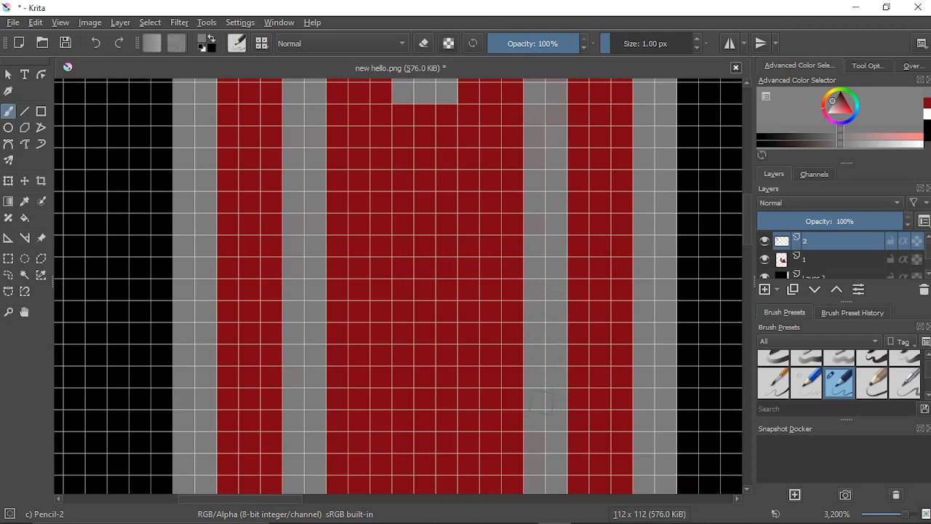
# Step: Extend the center notch into a three-pixel-wide gray vertical bar down to the crossbar, filling its faint pixels
pyautogui.moveTo(407, 108)
pyautogui.mouseDown()
pyautogui.moveTo(405, 223)
pyautogui.moveTo(405, 95)
pyautogui.moveTo(410, 253)
pyautogui.moveTo(430, 169)
pyautogui.moveTo(429, 218)
pyautogui.moveTo(419, 86)
pyautogui.moveTo(425, 239)
pyautogui.moveTo(447, 127)
pyautogui.moveTo(439, 304)
pyautogui.moveTo(434, 240)
pyautogui.moveTo(441, 347)
pyautogui.moveTo(446, 269)
pyautogui.moveTo(445, 348)
pyautogui.moveTo(415, 352)
pyautogui.moveTo(419, 220)
pyautogui.moveTo(423, 385)
pyautogui.moveTo(432, 208)
pyautogui.moveTo(446, 238)
pyautogui.moveTo(436, 323)
pyautogui.moveTo(425, 245)
pyautogui.moveTo(419, 287)
pyautogui.moveTo(412, 229)
pyautogui.moveTo(418, 300)
pyautogui.moveTo(407, 233)
pyautogui.moveTo(405, 418)
pyautogui.moveTo(415, 426)
pyautogui.moveTo(433, 390)
pyautogui.moveTo(437, 429)
pyautogui.moveTo(455, 373)
pyautogui.moveTo(434, 405)
pyautogui.mouseUp()
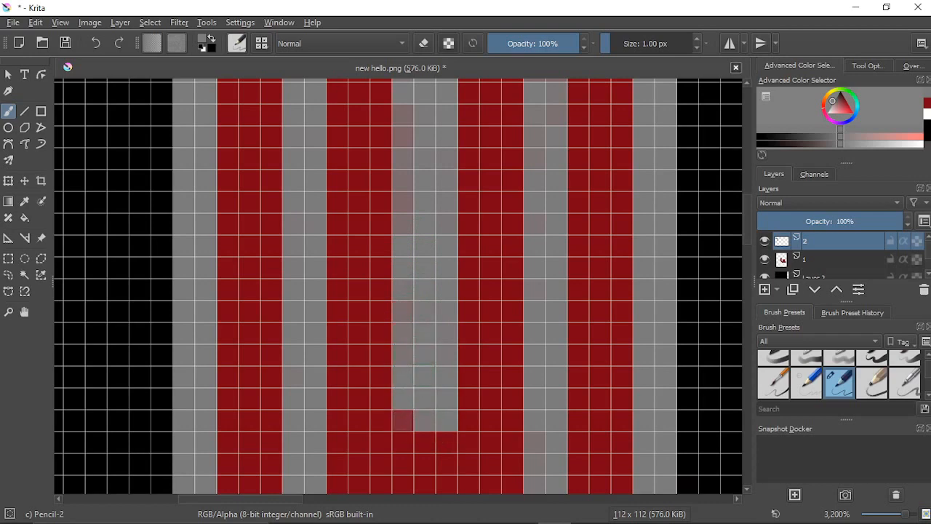
pyautogui.moveTo(404, 323); pyautogui.dragTo(408, 144)
pyautogui.moveTo(405, 101)
pyautogui.mouseDown()
pyautogui.moveTo(416, 336)
pyautogui.moveTo(404, 213)
pyautogui.mouseUp()
pyautogui.moveTo(399, 270)
pyautogui.mouseDown()
pyautogui.moveTo(395, 351)
pyautogui.moveTo(406, 345)
pyautogui.moveTo(408, 264)
pyautogui.moveTo(423, 285)
pyautogui.moveTo(430, 357)
pyautogui.moveTo(428, 262)
pyautogui.mouseUp()
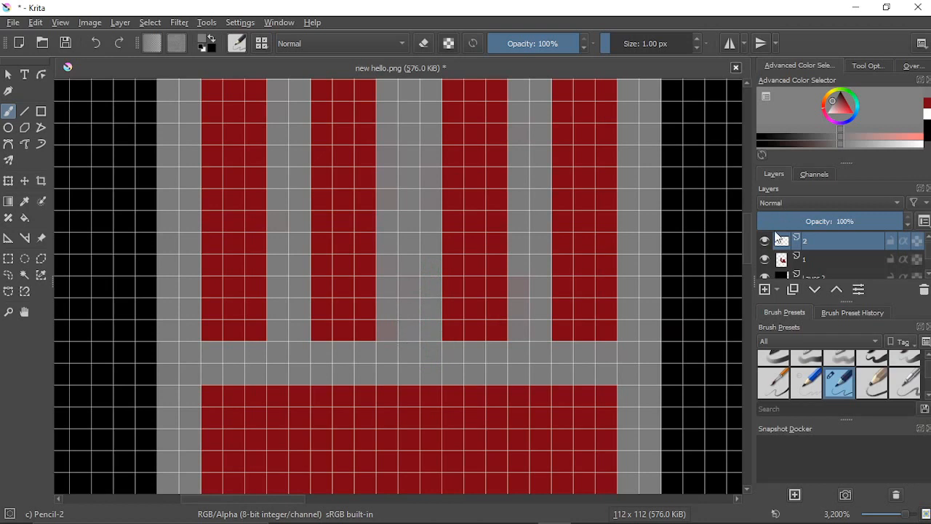
# Step: Hide layer 1 and paint over the uneven gray pixels in the upper part of the frame and its bars
pyautogui.click(765, 258)
pyautogui.scroll(-3, 489, 221)
pyautogui.moveTo(489, 220); pyautogui.dragTo(440, 239)
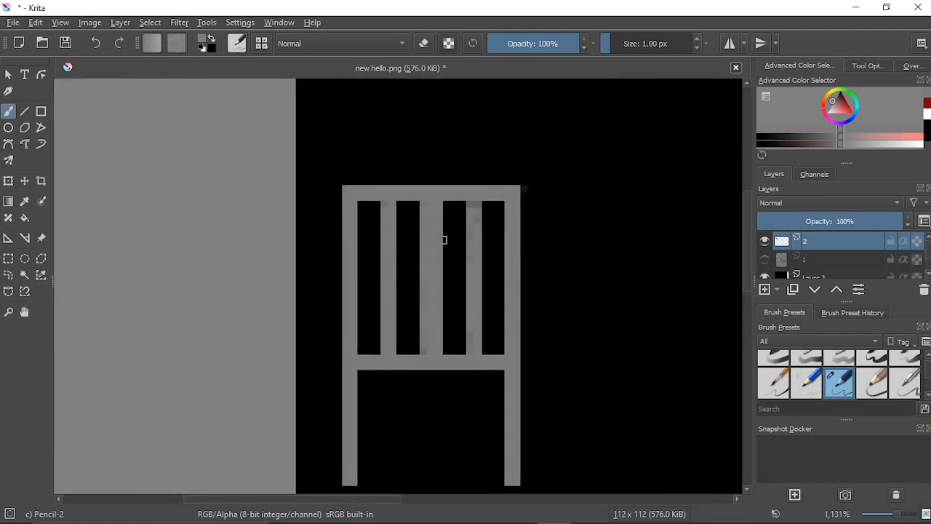
pyautogui.scroll(2, 465, 211)
pyautogui.moveTo(479, 215); pyautogui.dragTo(491, 245)
pyautogui.click(473, 276)
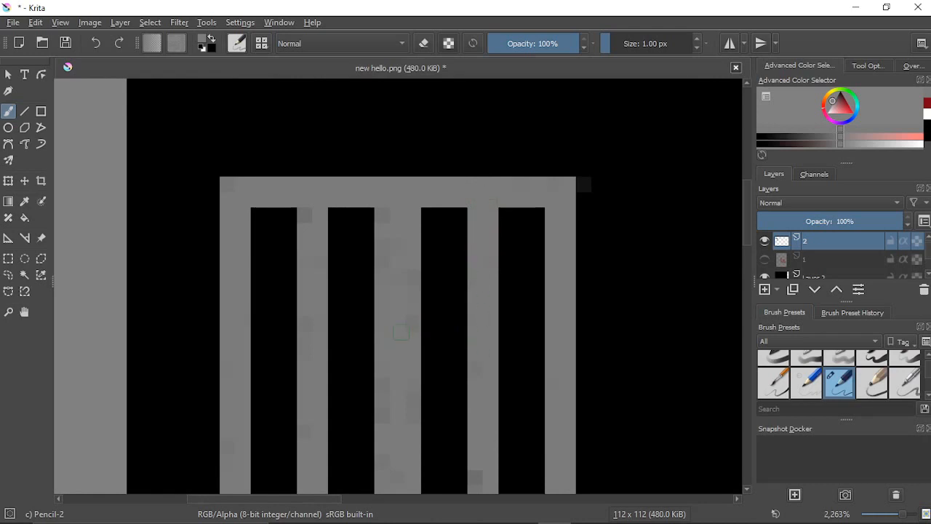
pyautogui.moveTo(393, 255); pyautogui.dragTo(389, 285)
pyautogui.moveTo(553, 288); pyautogui.dragTo(570, 170)
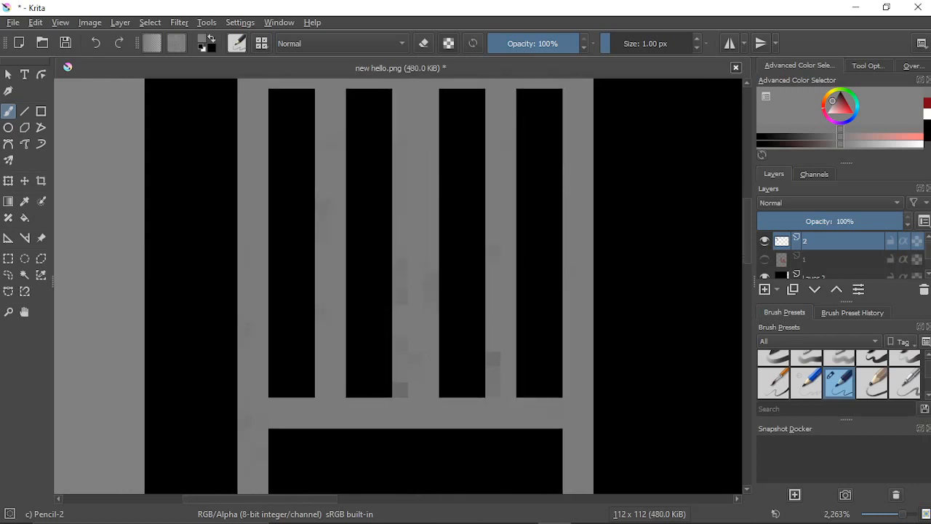
# Step: Paint over the darker gray pixels in the lower part of the vertical bars and show layer 1 again
pyautogui.click(400, 390)
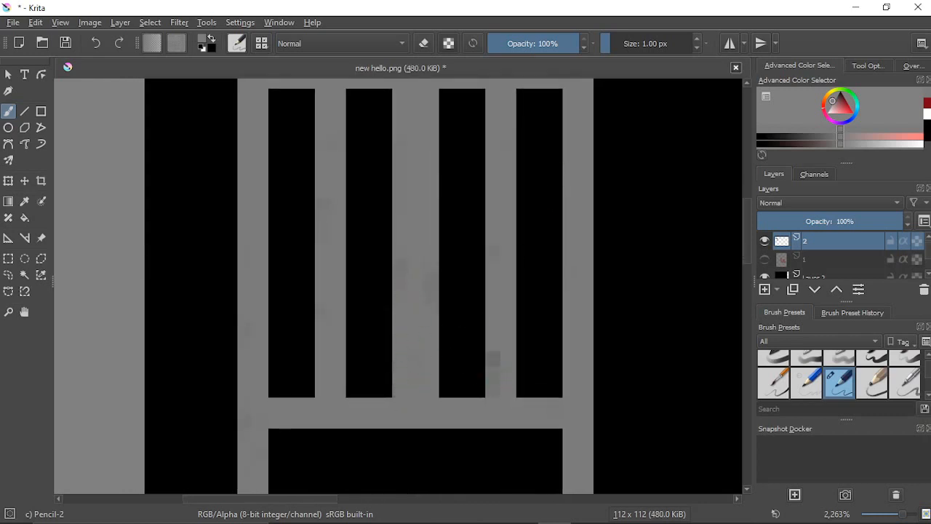
pyautogui.click(493, 359)
pyautogui.click(400, 269)
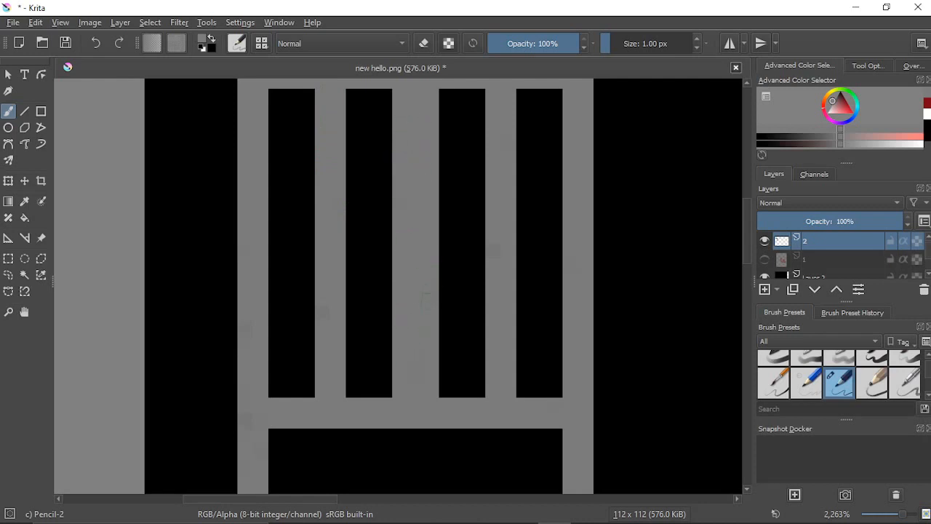
pyautogui.scroll(-4, 415, 235)
pyautogui.moveTo(503, 304)
pyautogui.mouseDown()
pyautogui.moveTo(494, 315)
pyautogui.moveTo(499, 289)
pyautogui.mouseUp()
pyautogui.click(765, 260)
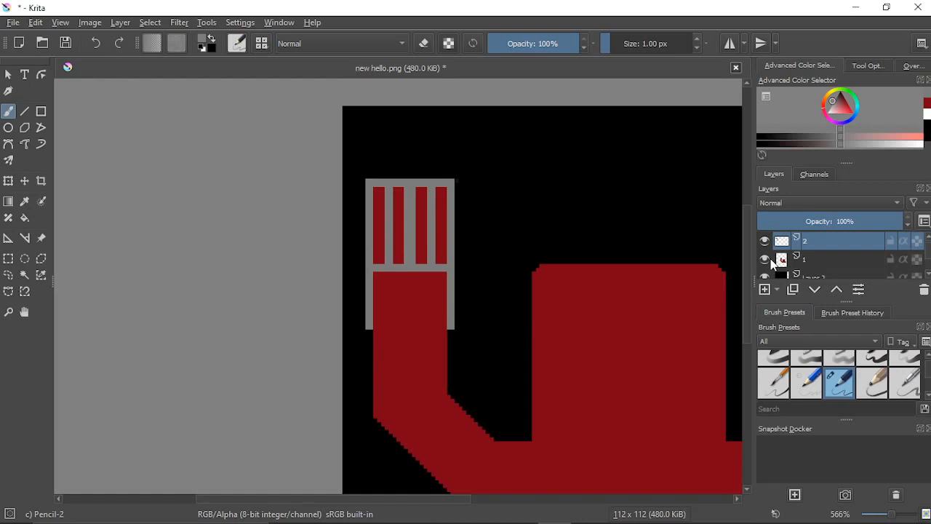
# Step: Try hand-lettering GOD in thin gray strokes on the black background above the large red block
pyautogui.scroll(-2, 772, 263)
pyautogui.scroll(-5, 555, 308)
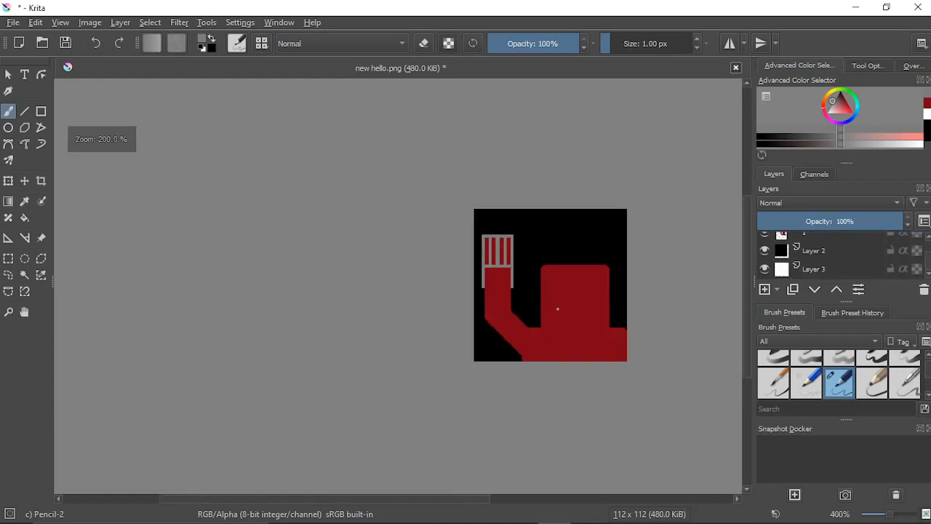
pyautogui.scroll(5, 478, 312)
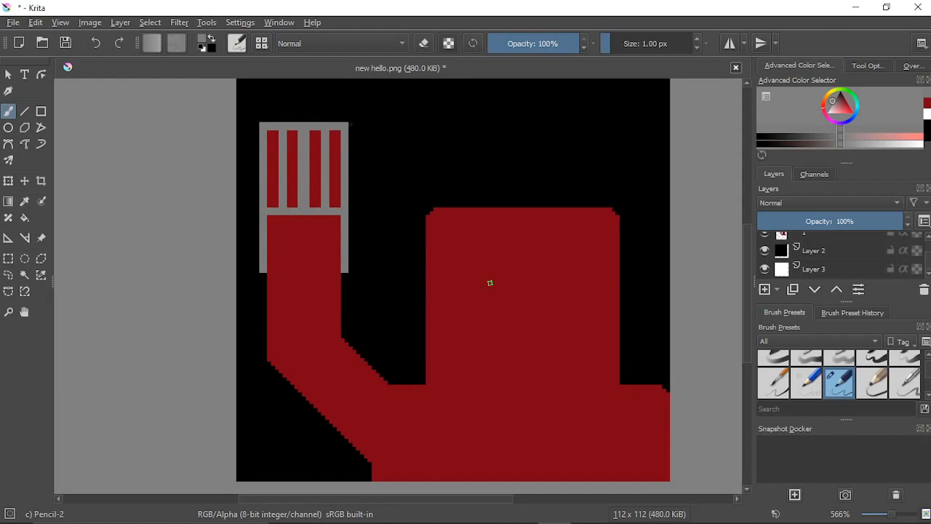
pyautogui.scroll(-1, 489, 282)
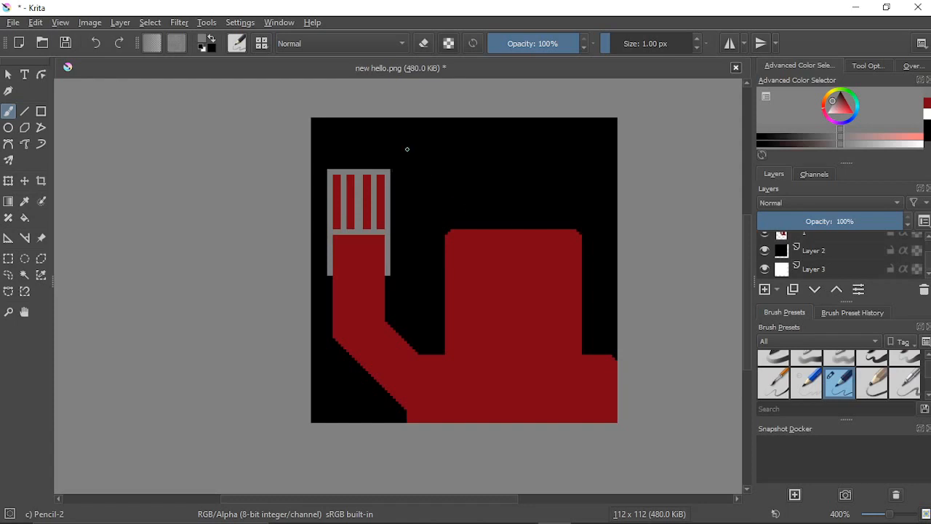
pyautogui.scroll(2, 445, 197)
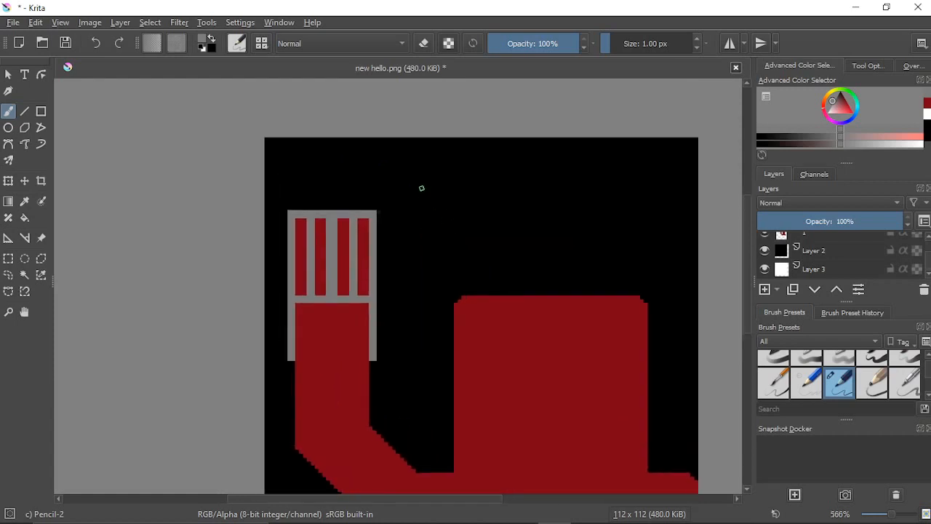
pyautogui.moveTo(452, 162)
pyautogui.mouseDown()
pyautogui.moveTo(408, 219)
pyautogui.moveTo(463, 248)
pyautogui.moveTo(455, 212)
pyautogui.mouseUp()
pyautogui.moveTo(511, 237)
pyautogui.mouseDown()
pyautogui.moveTo(552, 212)
pyautogui.moveTo(509, 248)
pyautogui.mouseUp()
pyautogui.moveTo(595, 242)
pyautogui.mouseDown()
pyautogui.moveTo(626, 253)
pyautogui.moveTo(598, 251)
pyautogui.mouseUp()
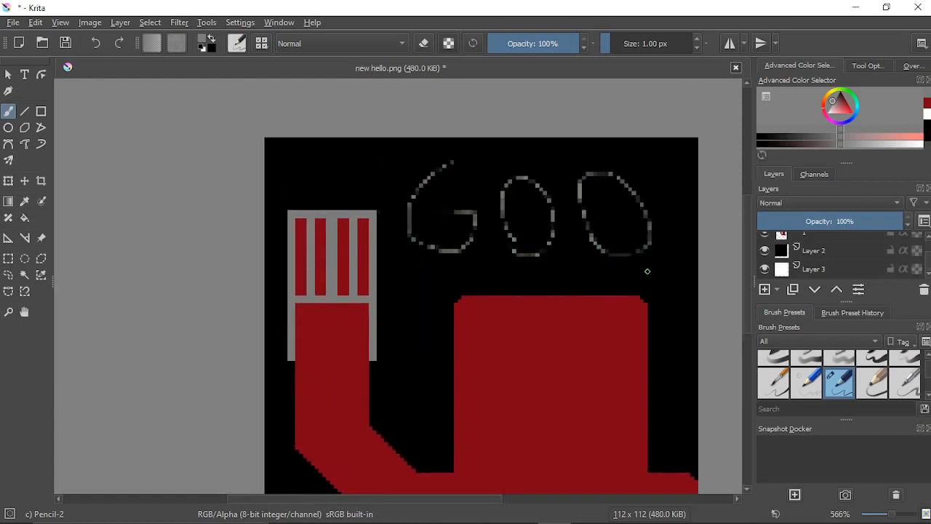
# Step: Undo the three hand-drawn gray letters above the large red block
pyautogui.click(95, 44)
pyautogui.click(95, 43)
pyautogui.click(95, 43)
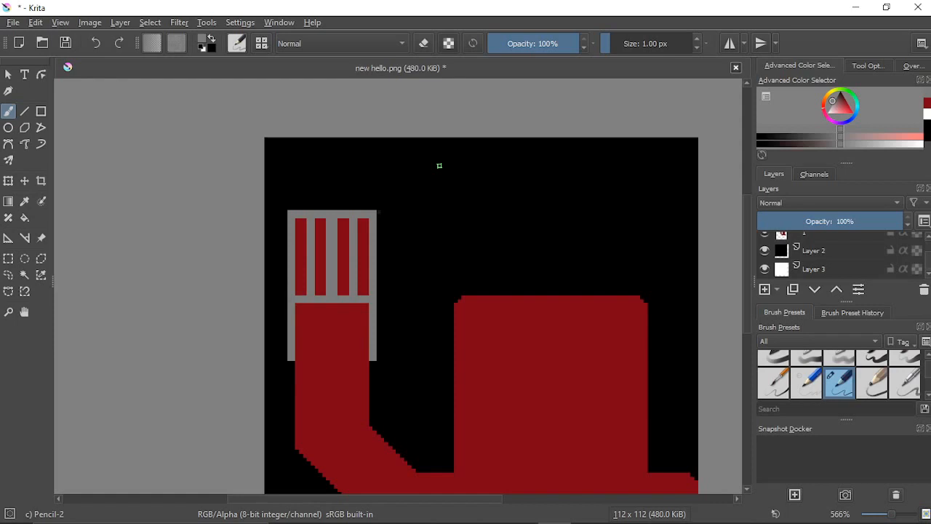
# Step: Examine the gray barred frame on layer 2 up close and against the whole red figure
pyautogui.scroll(2, 811, 242)
pyautogui.click(813, 243)
pyautogui.moveTo(390, 270); pyautogui.dragTo(536, 278)
pyautogui.scroll(3, 464, 286)
pyautogui.scroll(-1, 464, 285)
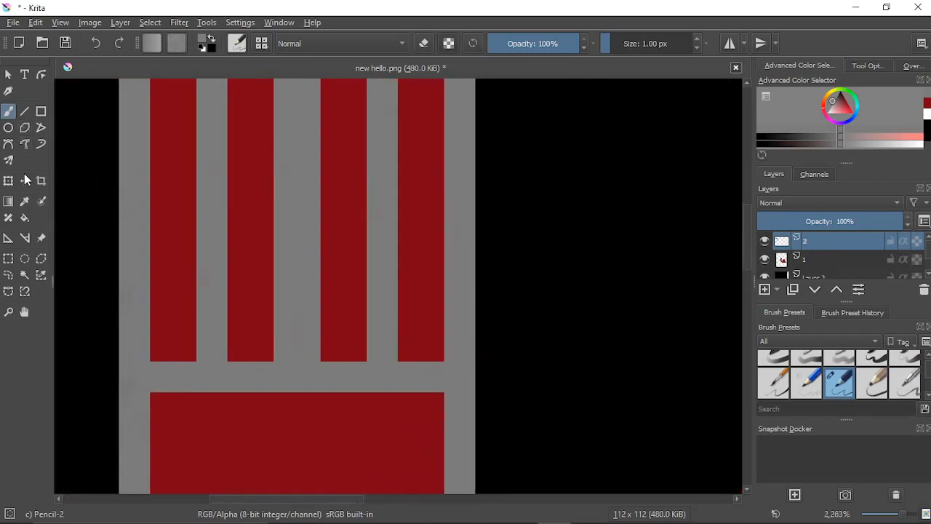
pyautogui.click(24, 201)
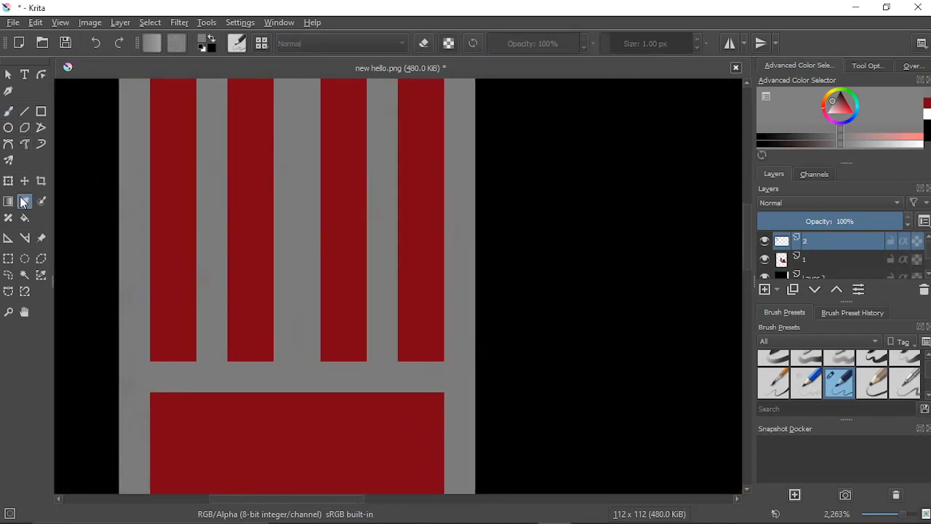
pyautogui.click(10, 113)
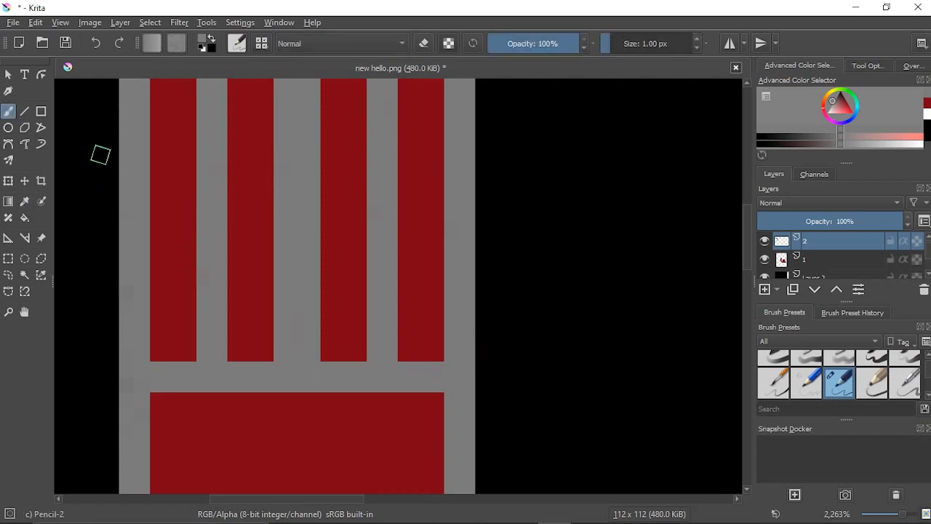
pyautogui.scroll(-2, 320, 303)
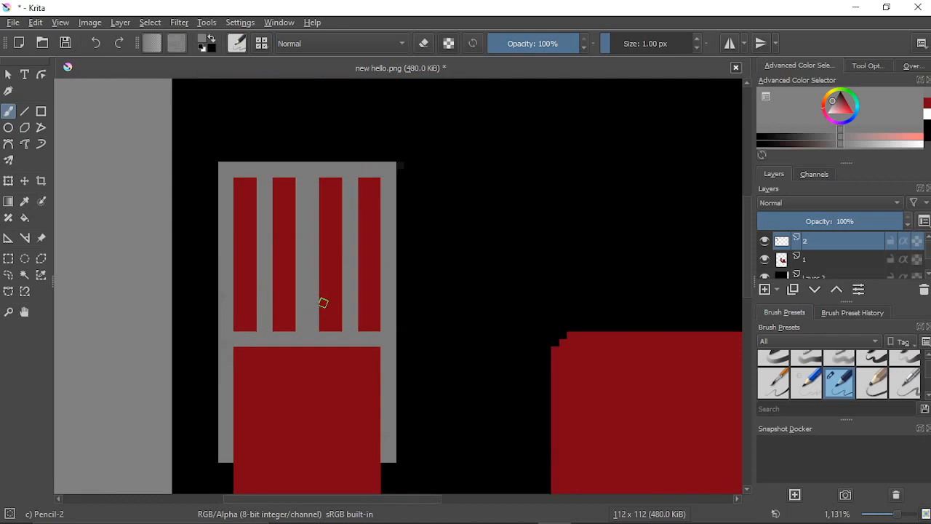
pyautogui.scroll(-1, 323, 303)
pyautogui.moveTo(364, 332); pyautogui.dragTo(398, 255)
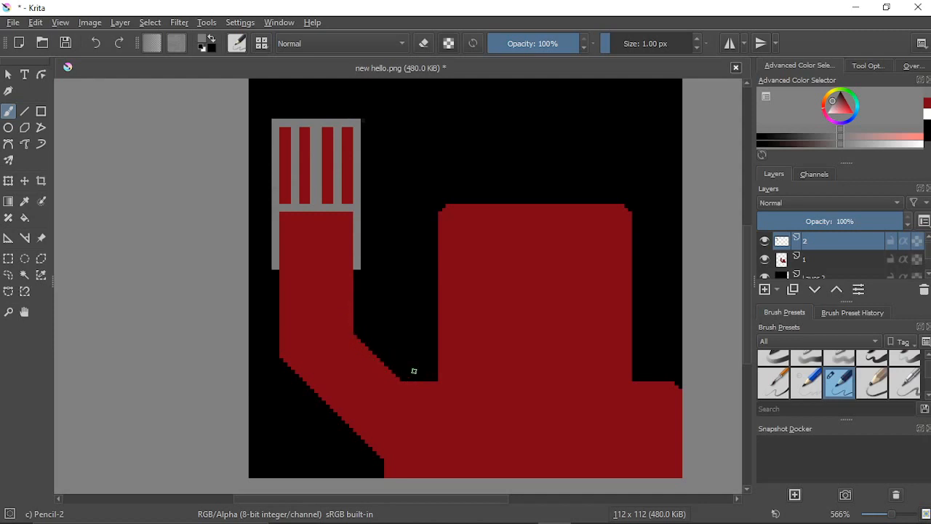
# Step: Paint four single gray pixels diagonally along the outside of the large red block's stepped upper-left corner
pyautogui.scroll(-2, 414, 370)
pyautogui.scroll(1, 414, 371)
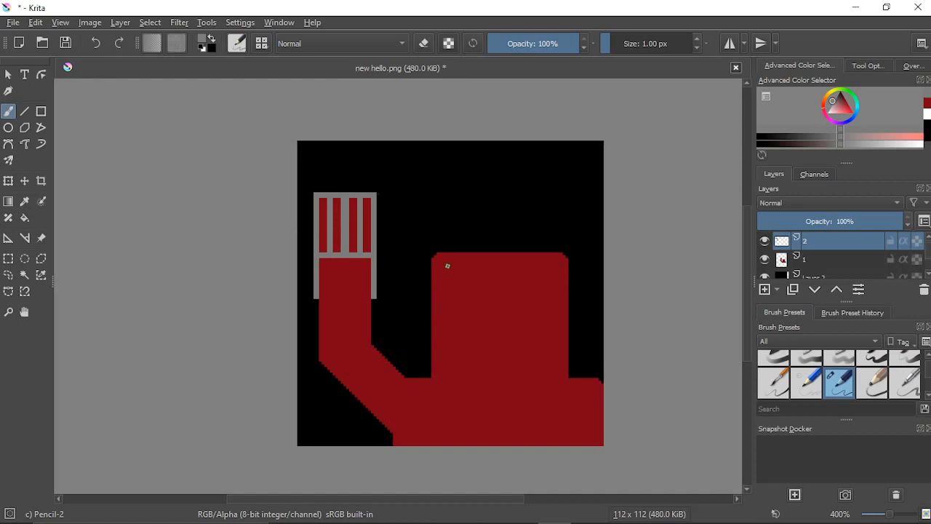
pyautogui.scroll(5, 439, 257)
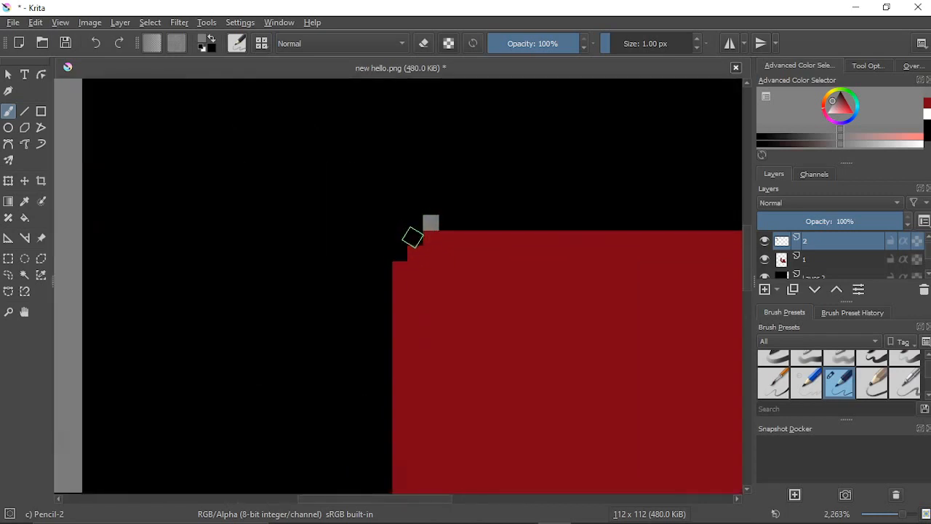
pyautogui.click(414, 237)
pyautogui.click(399, 253)
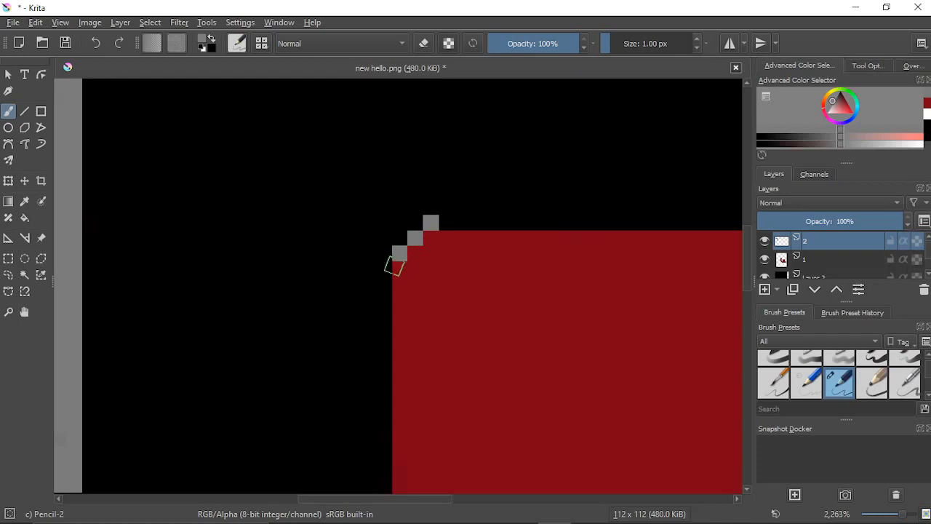
pyautogui.click(384, 269)
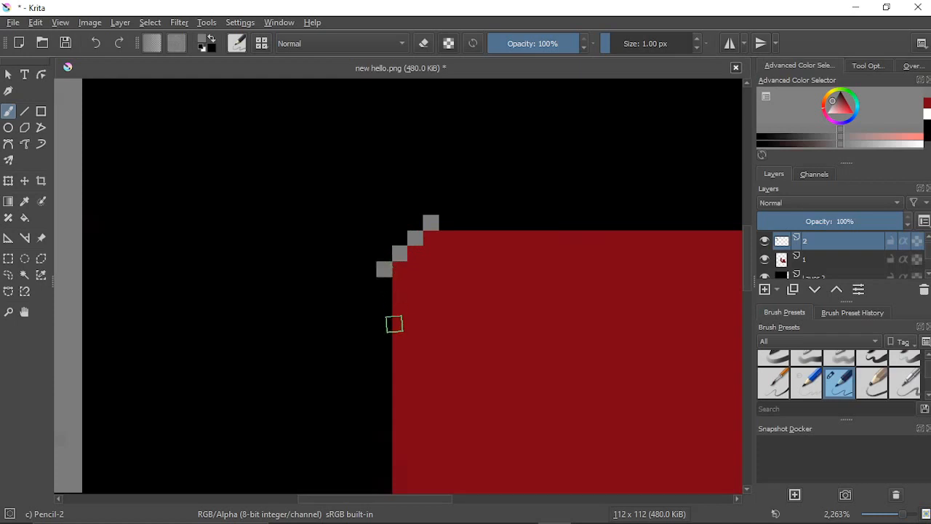
# Step: Paint a 1 px gray line down the outside of the large red block's left edge, from the stepped corner to the shoulder
pyautogui.scroll(-4, 388, 312)
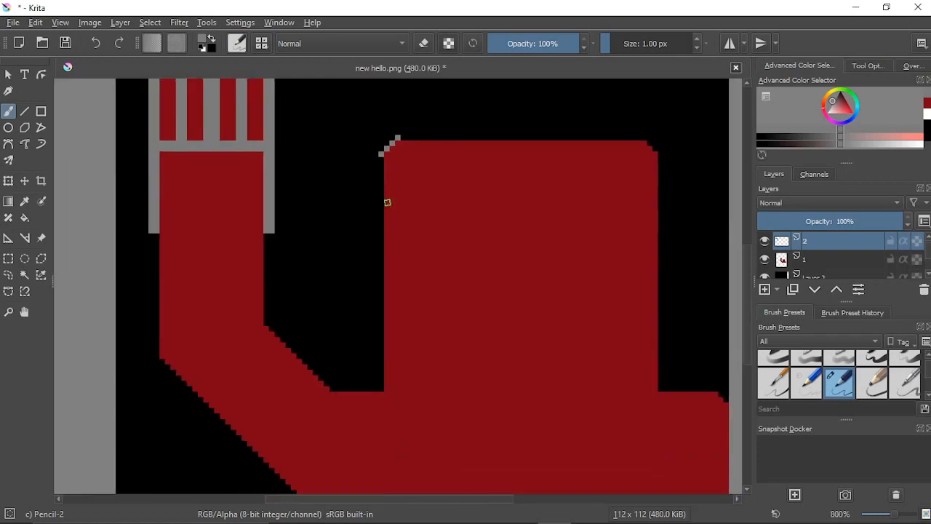
pyautogui.scroll(-2, 380, 202)
pyautogui.scroll(3, 380, 208)
pyautogui.scroll(4, 379, 209)
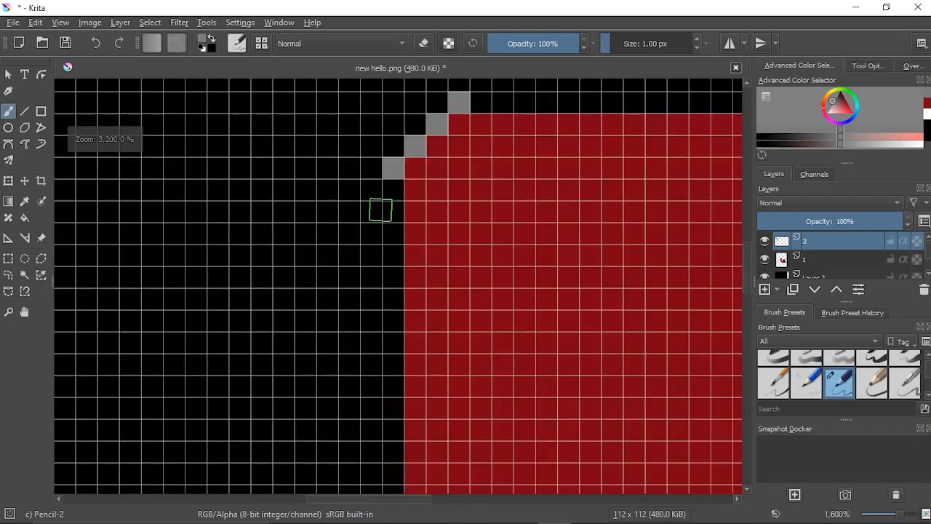
pyautogui.moveTo(388, 191)
pyautogui.mouseDown()
pyautogui.moveTo(387, 232)
pyautogui.moveTo(379, 222)
pyautogui.moveTo(390, 226)
pyautogui.moveTo(393, 188)
pyautogui.moveTo(392, 384)
pyautogui.moveTo(381, 292)
pyautogui.moveTo(392, 402)
pyautogui.moveTo(388, 193)
pyautogui.moveTo(388, 264)
pyautogui.moveTo(378, 242)
pyautogui.moveTo(386, 342)
pyautogui.moveTo(376, 259)
pyautogui.moveTo(398, 140)
pyautogui.mouseUp()
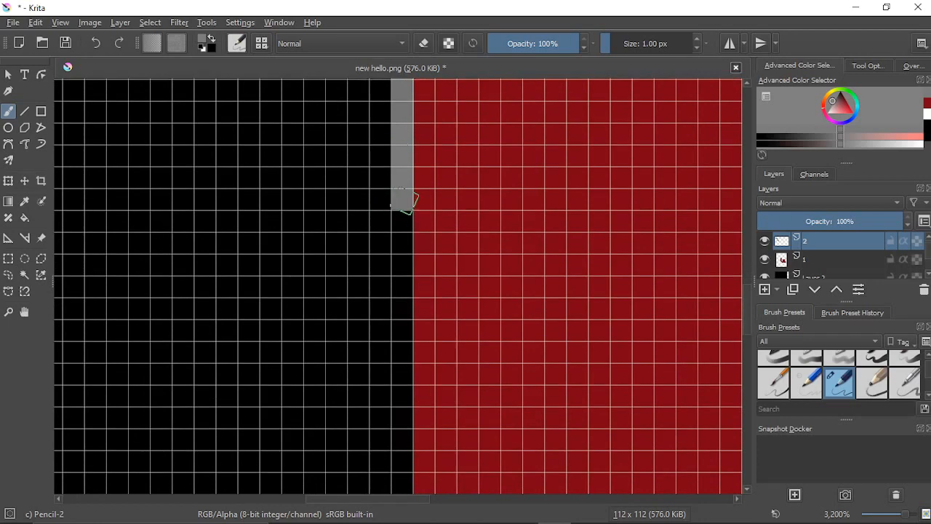
pyautogui.moveTo(405, 204)
pyautogui.mouseDown()
pyautogui.moveTo(401, 395)
pyautogui.moveTo(399, 200)
pyautogui.moveTo(401, 357)
pyautogui.moveTo(401, 338)
pyautogui.mouseUp()
pyautogui.moveTo(389, 202)
pyautogui.mouseDown()
pyautogui.moveTo(400, 180)
pyautogui.moveTo(403, 335)
pyautogui.moveTo(399, 124)
pyautogui.moveTo(393, 185)
pyautogui.mouseUp()
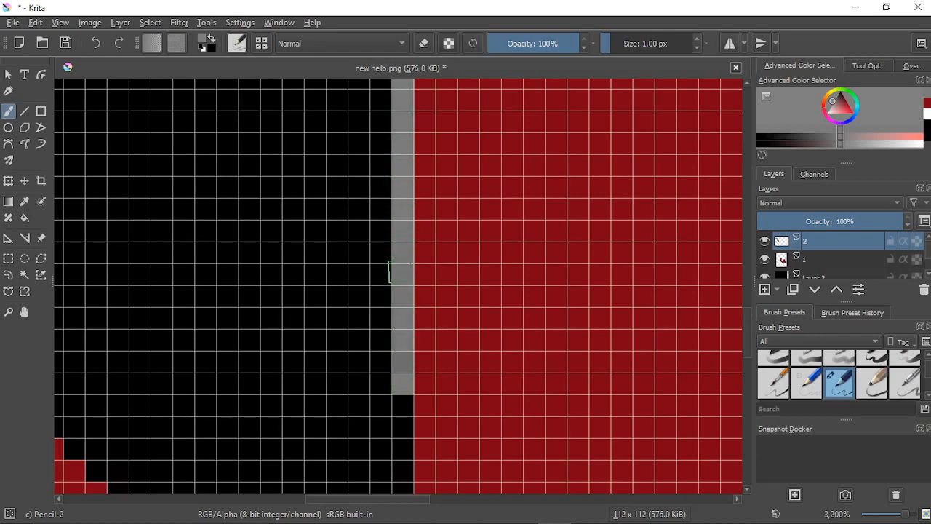
pyautogui.moveTo(396, 273); pyautogui.dragTo(405, 131)
pyautogui.moveTo(369, 319); pyautogui.dragTo(372, 245)
pyautogui.moveTo(412, 179)
pyautogui.mouseDown()
pyautogui.moveTo(415, 365)
pyautogui.moveTo(413, 174)
pyautogui.mouseUp()
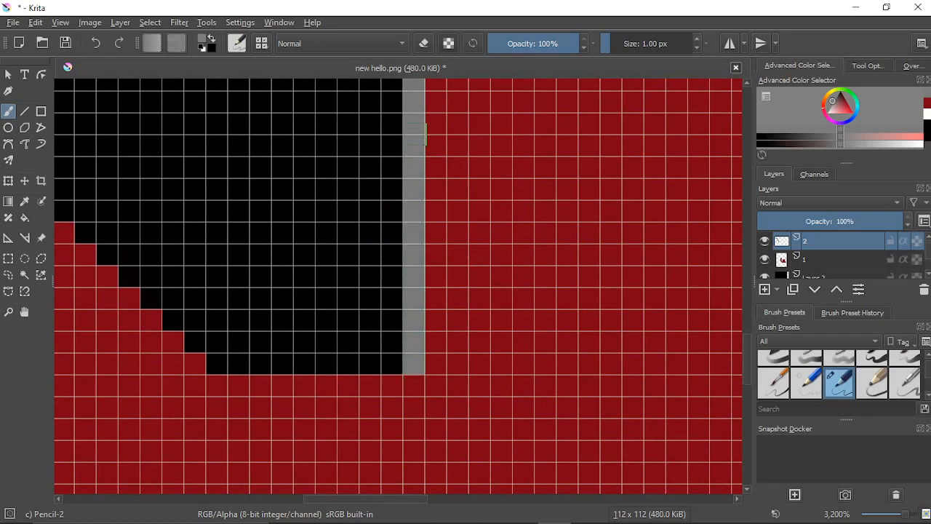
# Step: Try hand-lettering GOOD DAY in thin gray strokes on two lines in the black area above the large red block
pyautogui.scroll(-7, 419, 272)
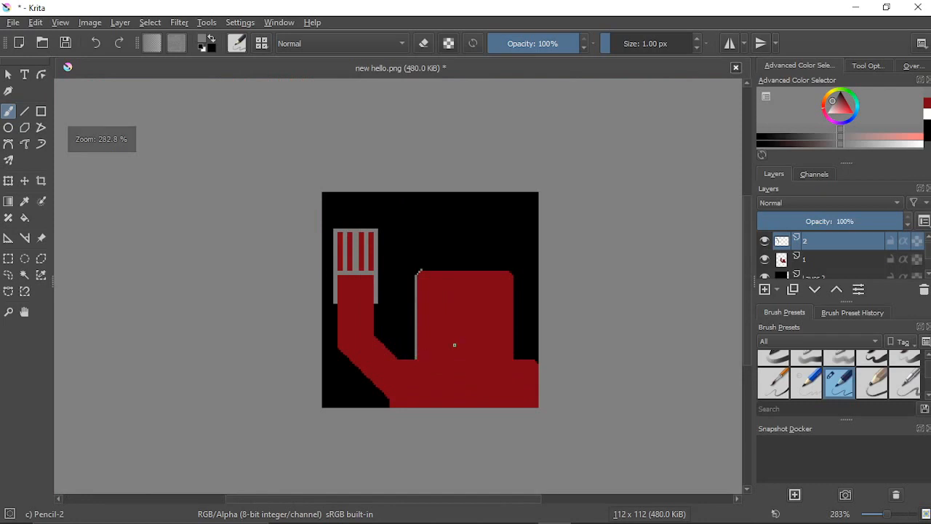
pyautogui.scroll(2, 454, 345)
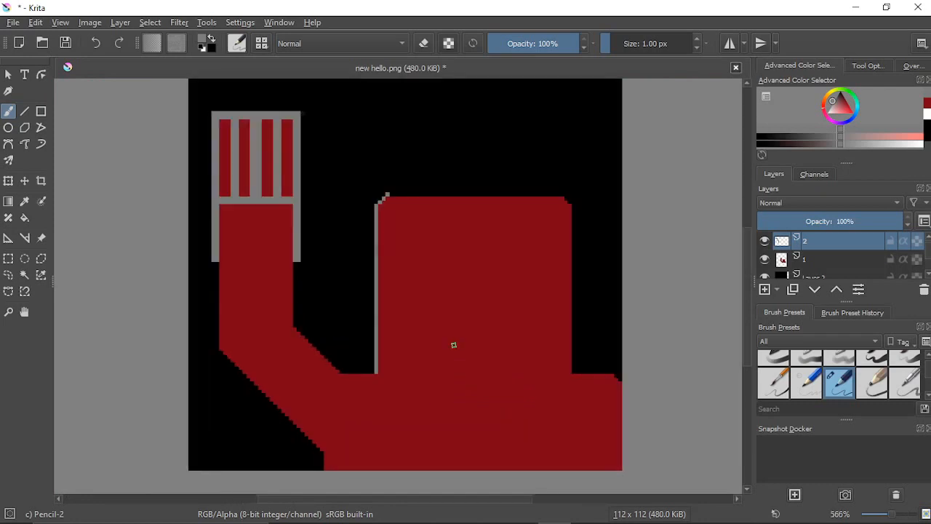
pyautogui.scroll(-1, 454, 345)
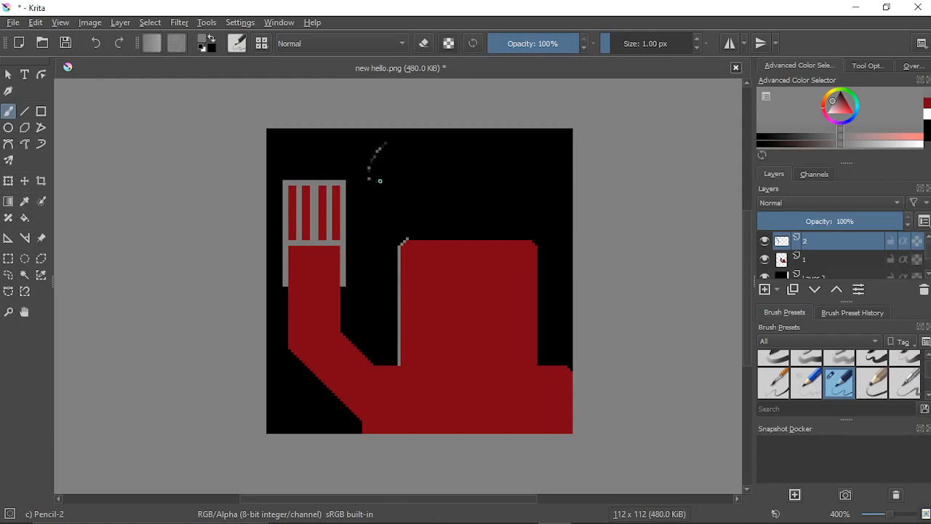
pyautogui.moveTo(379, 180); pyautogui.dragTo(402, 166)
pyautogui.moveTo(436, 136)
pyautogui.mouseDown()
pyautogui.moveTo(435, 168)
pyautogui.moveTo(459, 141)
pyautogui.mouseUp()
pyautogui.moveTo(480, 174)
pyautogui.mouseDown()
pyautogui.moveTo(509, 160)
pyautogui.moveTo(509, 180)
pyautogui.moveTo(538, 134)
pyautogui.moveTo(535, 186)
pyautogui.mouseUp()
pyautogui.click(531, 180)
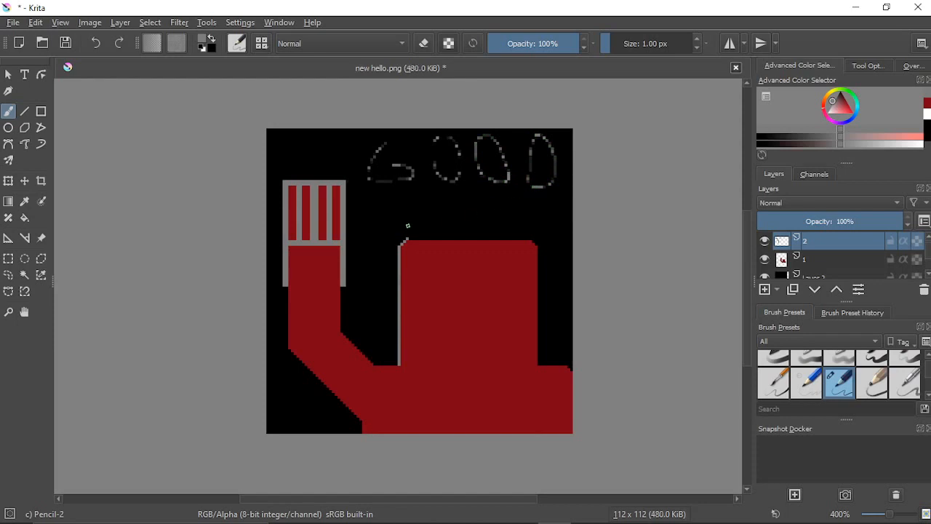
pyautogui.moveTo(394, 238)
pyautogui.mouseDown()
pyautogui.moveTo(411, 196)
pyautogui.moveTo(421, 205)
pyautogui.moveTo(399, 235)
pyautogui.moveTo(464, 201)
pyautogui.moveTo(499, 239)
pyautogui.mouseUp()
pyautogui.moveTo(455, 215)
pyautogui.mouseDown()
pyautogui.moveTo(547, 210)
pyautogui.moveTo(523, 225)
pyautogui.mouseUp()
# Step: Examine the hand-lettered GOOD DAY with the red figure at small scale and up close
pyautogui.scroll(-6, 582, 279)
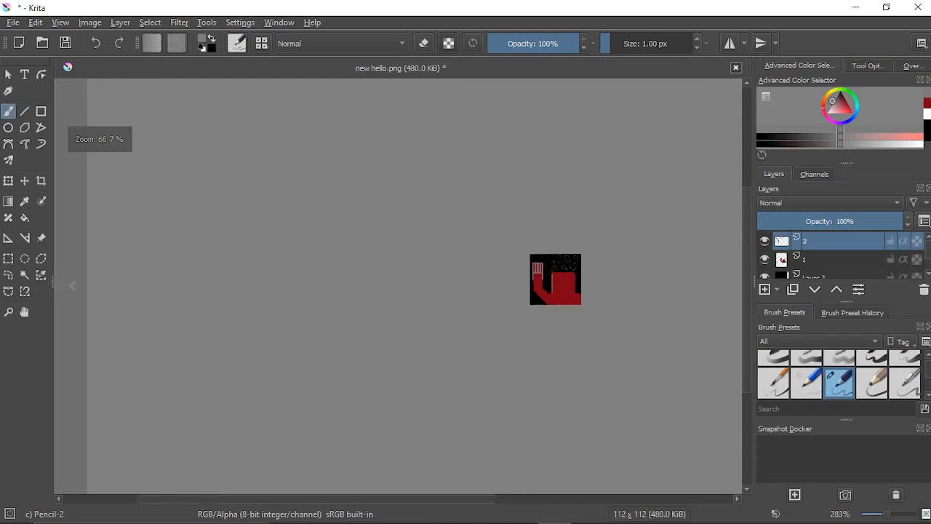
pyautogui.scroll(2, 620, 300)
pyautogui.moveTo(550, 259); pyautogui.dragTo(650, 314)
pyautogui.scroll(-1, 650, 307)
pyautogui.scroll(4, 650, 307)
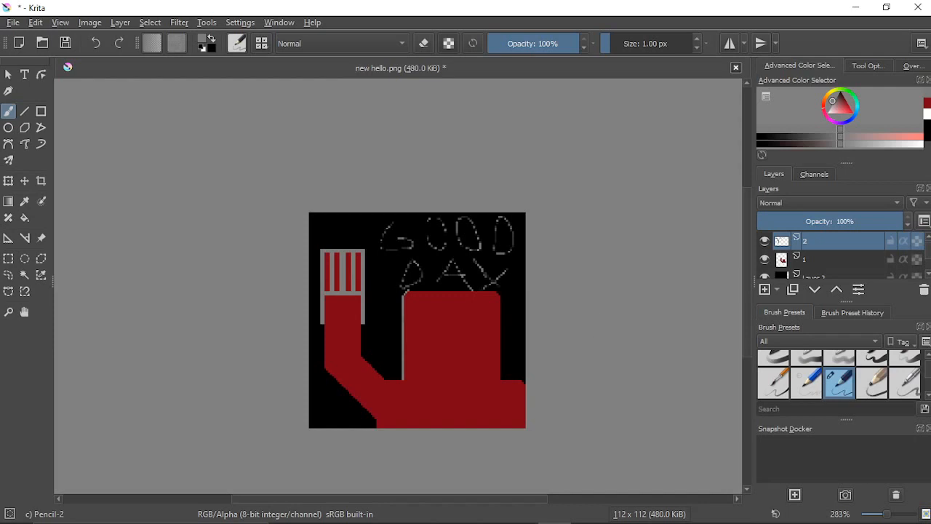
pyautogui.scroll(3, 379, 266)
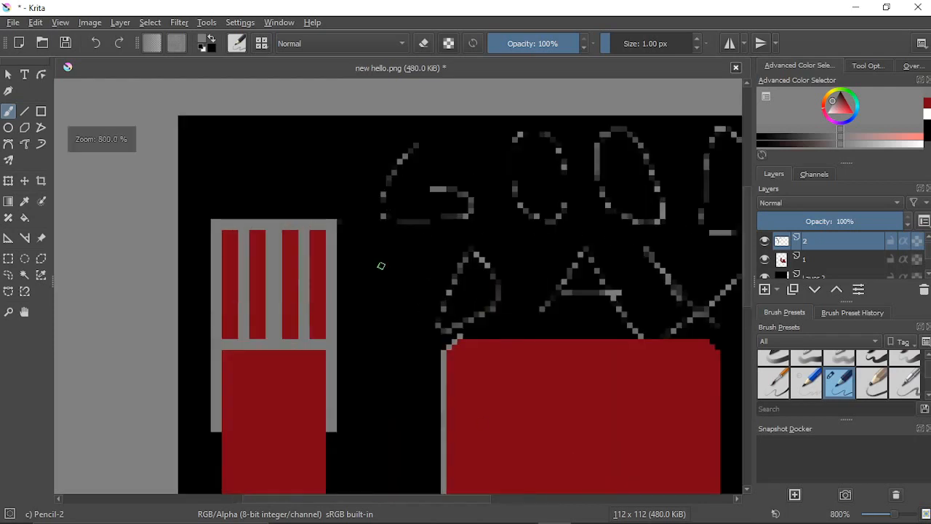
pyautogui.scroll(-1, 379, 266)
# Step: Undo the GOOD DAY lettering and the gray line along the large red block's left edge
pyautogui.click(97, 46)
pyautogui.click(98, 46)
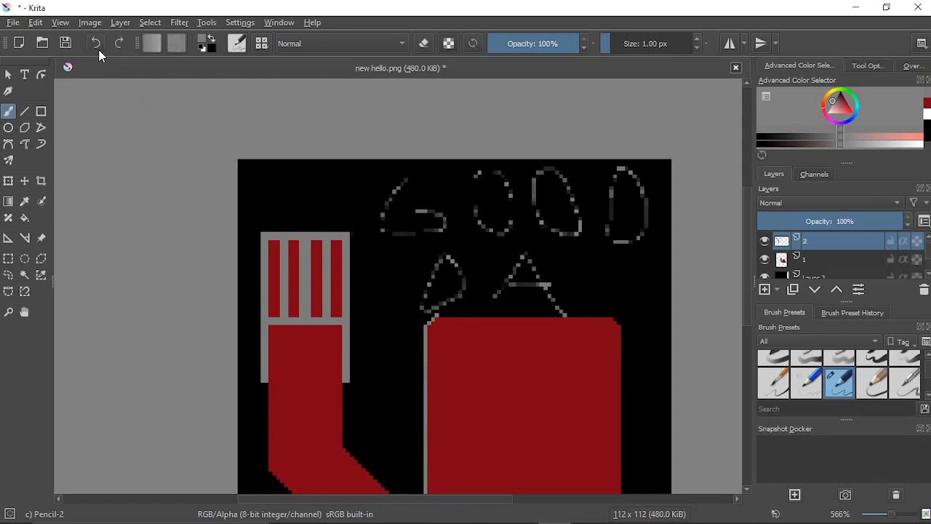
pyautogui.click(98, 47)
pyautogui.click(97, 47)
pyautogui.click(98, 46)
pyautogui.click(98, 51)
pyautogui.click(98, 51)
pyautogui.click(98, 51)
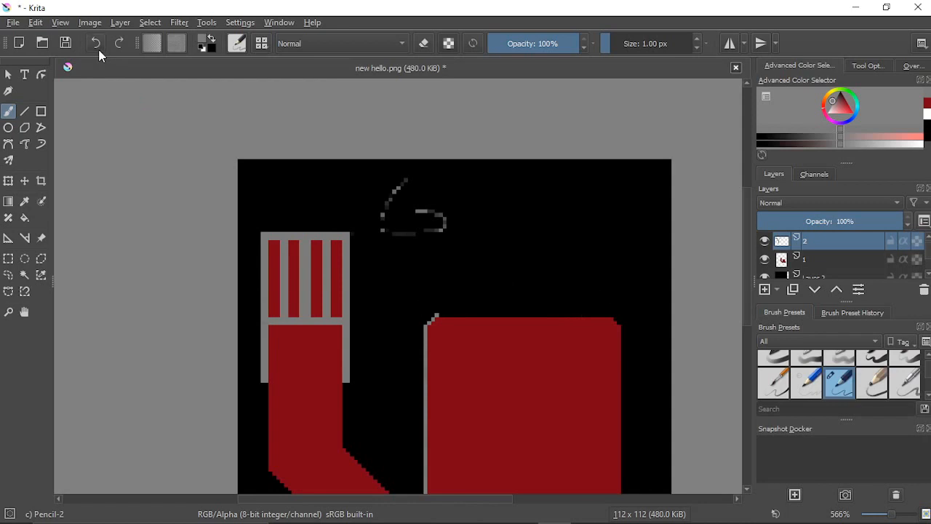
pyautogui.click(98, 50)
pyautogui.click(98, 51)
pyautogui.click(98, 51)
pyautogui.click(97, 46)
pyautogui.click(98, 46)
pyautogui.click(97, 47)
pyautogui.click(97, 47)
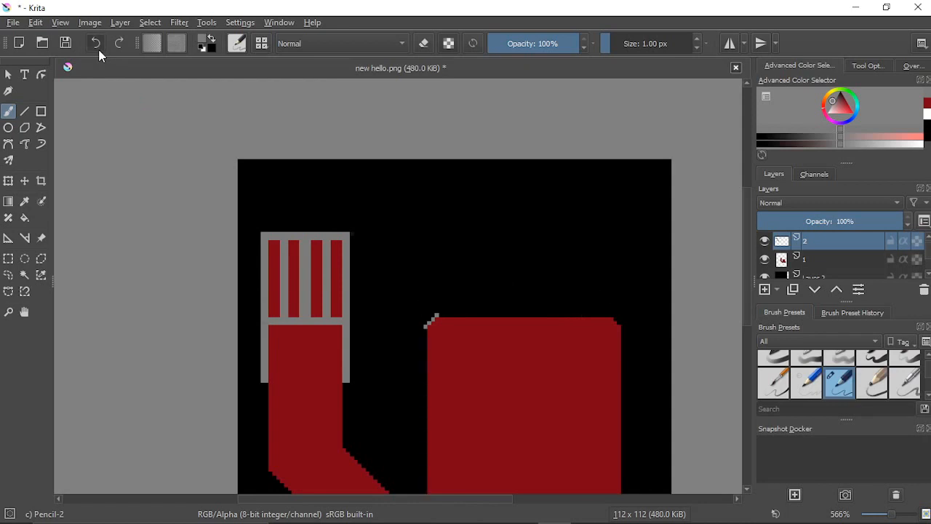
# Step: Undo the four diagonal gray pixels at the large red block's upper-left corner
pyautogui.click(98, 46)
pyautogui.click(98, 47)
pyautogui.click(98, 46)
pyautogui.click(97, 47)
pyautogui.scroll(1, 189, 257)
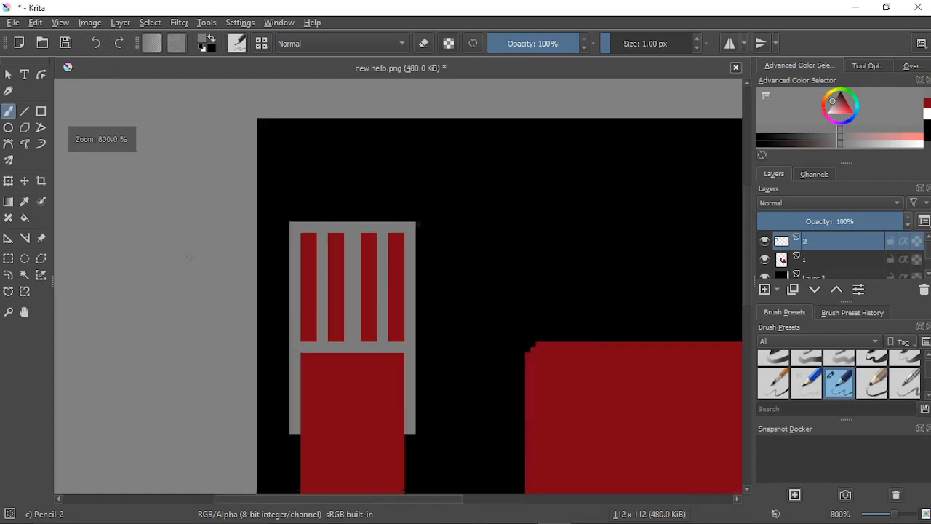
# Step: Hide layer 2, make layer 1 active, and select the upper part of the raised red arm with a rectangular selection
pyautogui.scroll(-1, 335, 318)
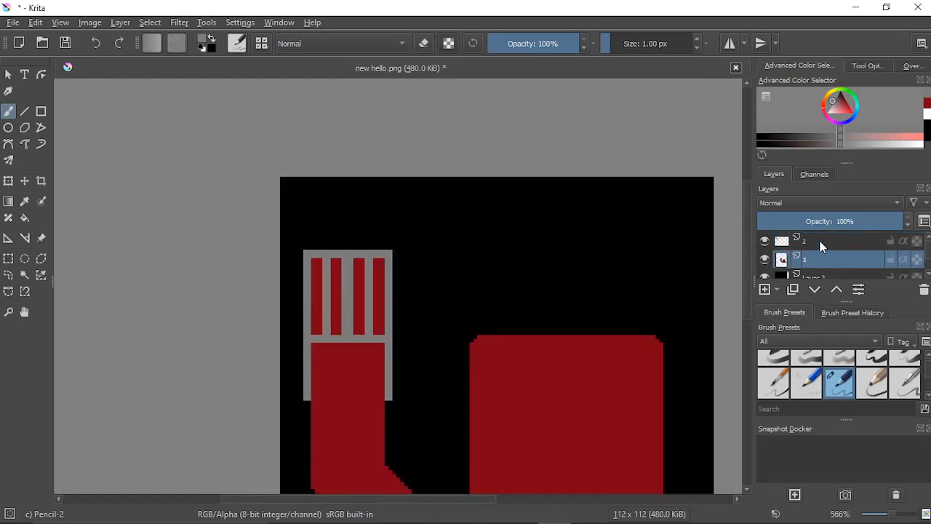
pyautogui.click(765, 242)
pyautogui.click(828, 260)
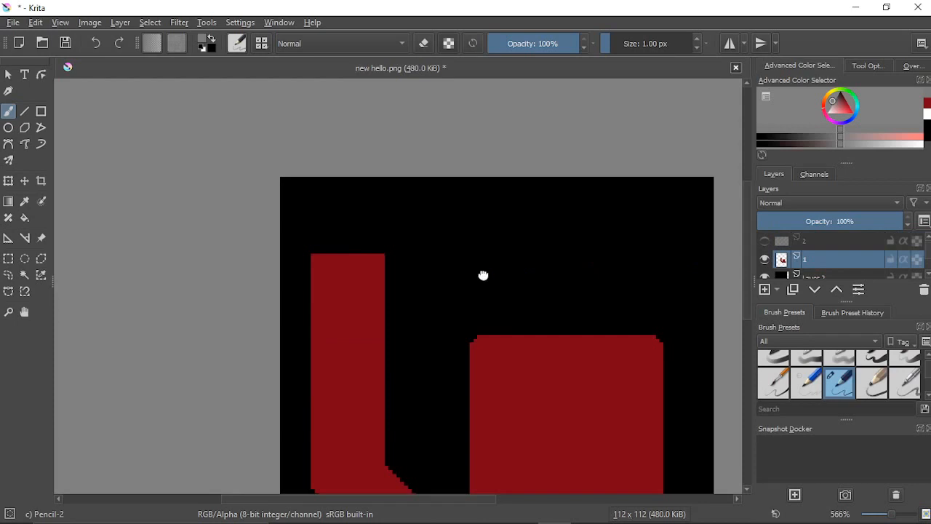
pyautogui.moveTo(482, 274); pyautogui.dragTo(479, 216)
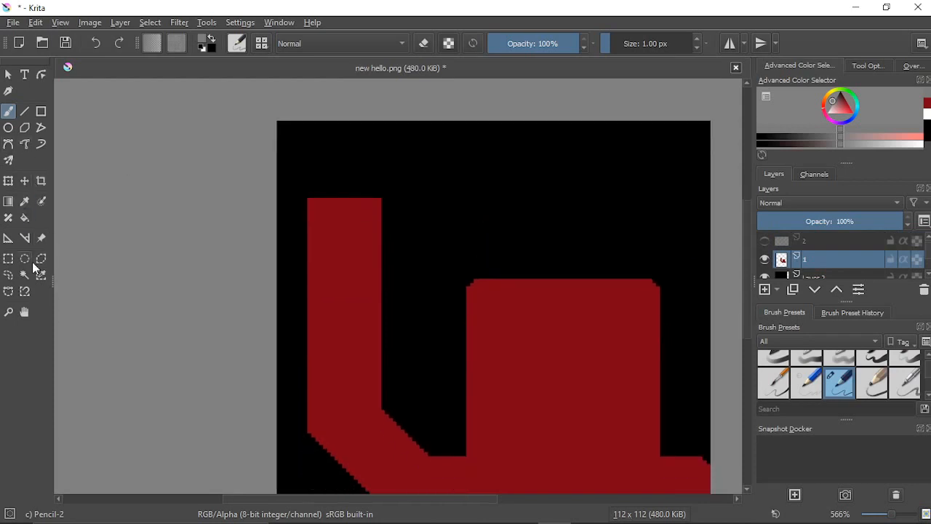
pyautogui.click(9, 260)
pyautogui.moveTo(296, 183); pyautogui.dragTo(389, 356)
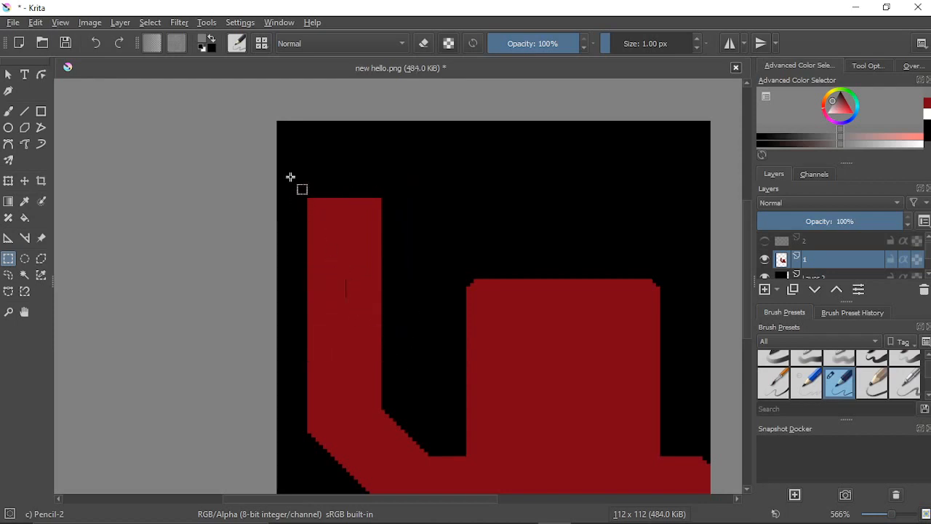
pyautogui.moveTo(295, 182); pyautogui.dragTo(390, 334)
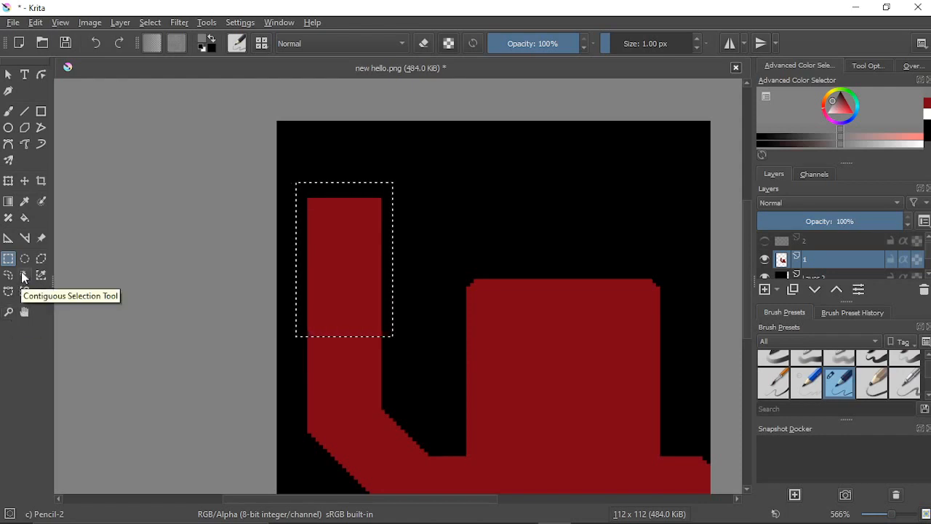
# Step: Move the selected arm segment straight up so it separates from the lower arm
pyautogui.click(24, 181)
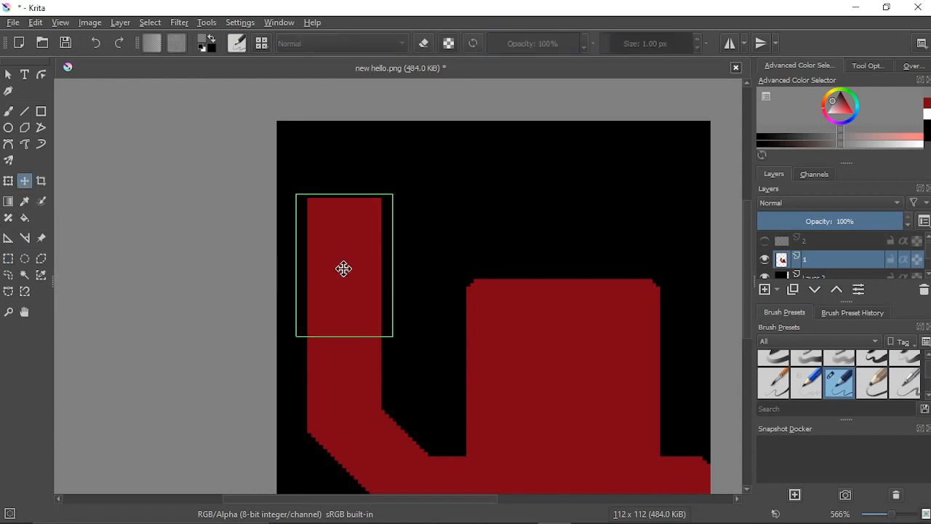
pyautogui.moveTo(344, 266); pyautogui.dragTo(342, 229)
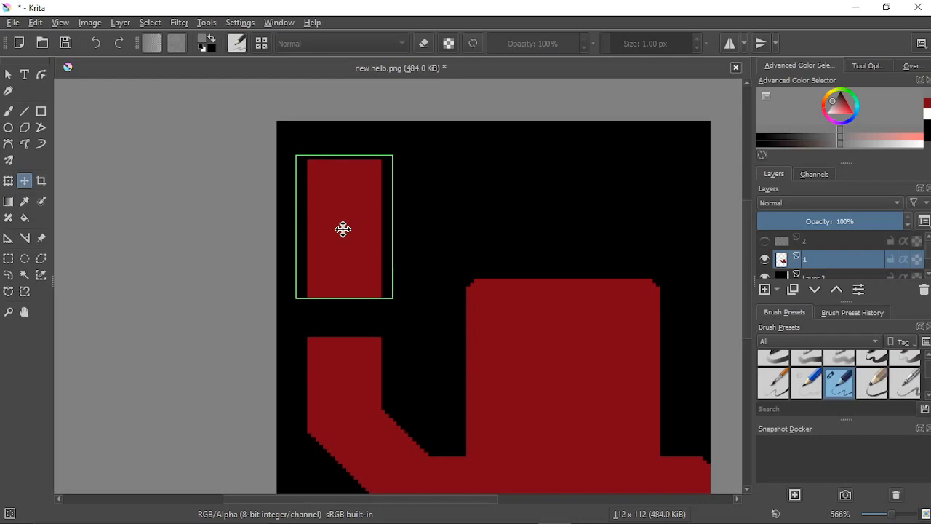
pyautogui.moveTo(343, 229); pyautogui.dragTo(343, 217)
# Step: Raise the detached arm segment slightly further, close to the canvas's top edge, and clear the selection
pyautogui.scroll(5, 381, 336)
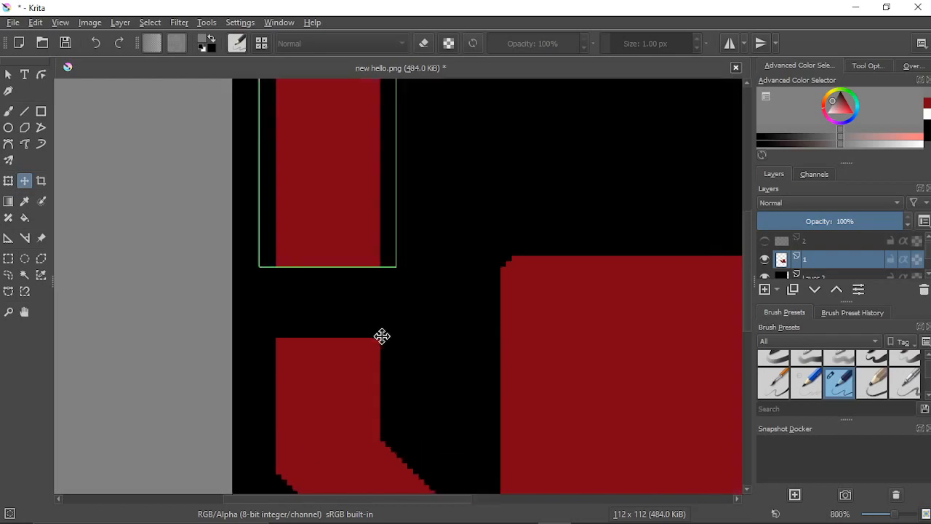
pyautogui.moveTo(395, 388); pyautogui.dragTo(505, 444)
pyautogui.moveTo(291, 245); pyautogui.dragTo(441, 307)
pyautogui.moveTo(410, 137); pyautogui.dragTo(410, 83)
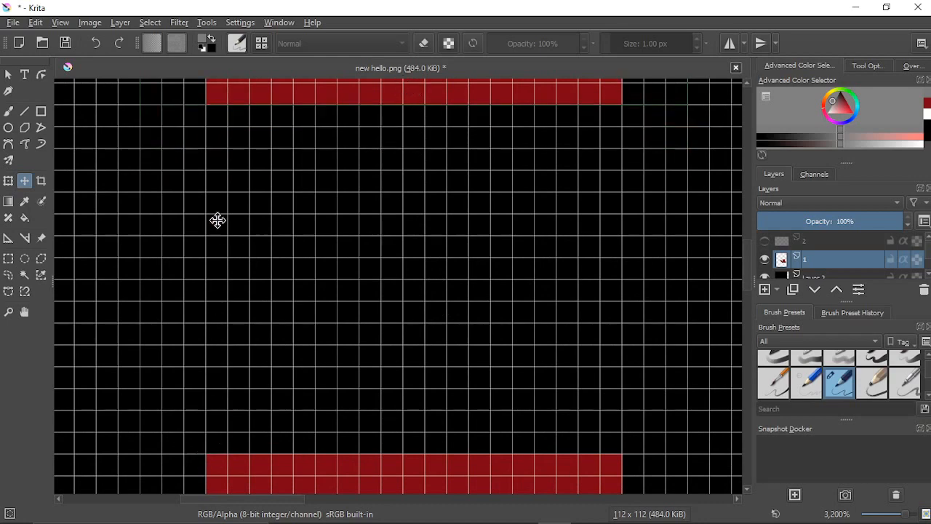
pyautogui.moveTo(288, 183); pyautogui.dragTo(301, 216)
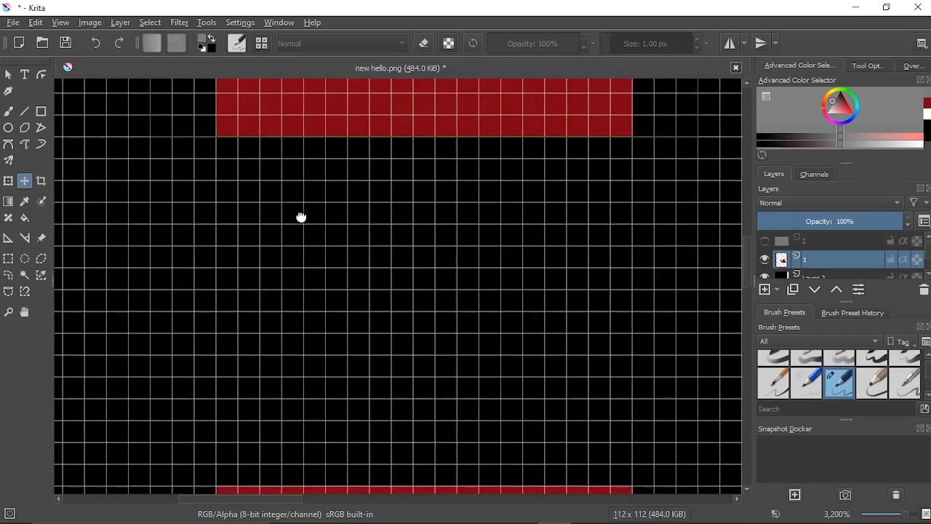
pyautogui.moveTo(313, 133); pyautogui.dragTo(342, 303)
pyautogui.scroll(-4, 319, 123)
pyautogui.rightClick(355, 324)
pyautogui.click(492, 122)
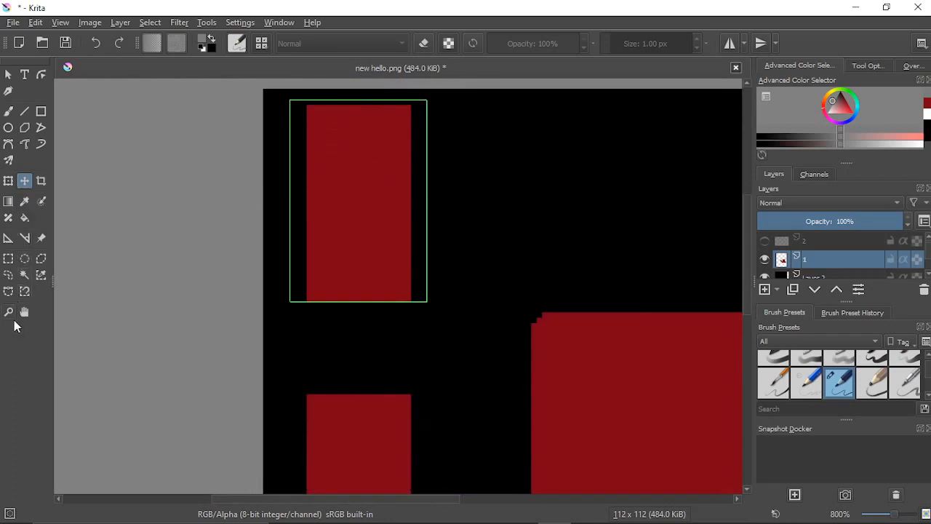
pyautogui.click(8, 259)
pyautogui.click(279, 322)
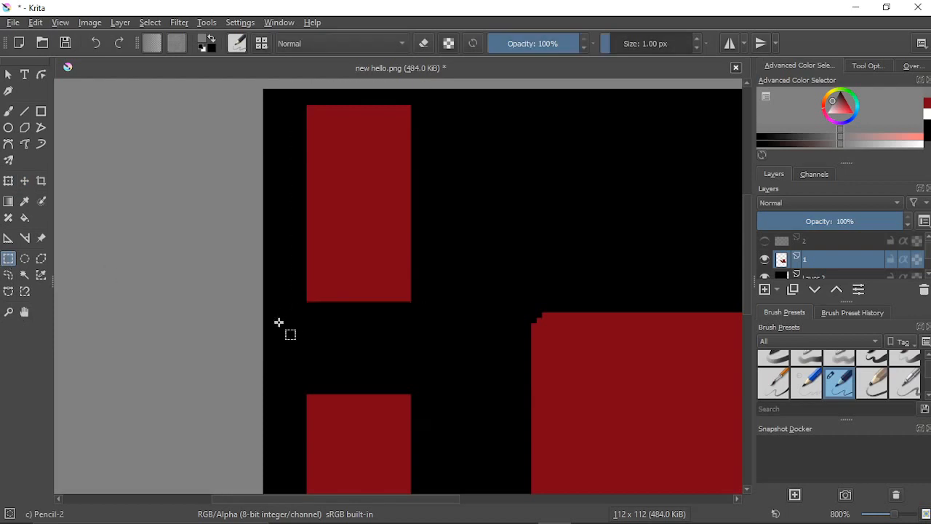
# Step: Show layer 2 again, select its gray barred frame, and move it straight up over the detached red arm segment
pyautogui.moveTo(482, 271); pyautogui.dragTo(479, 243)
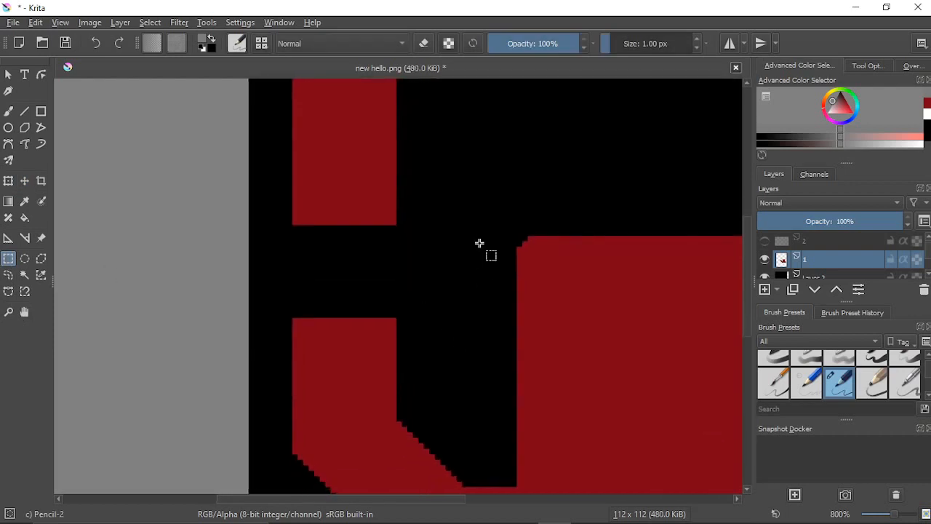
pyautogui.click(764, 241)
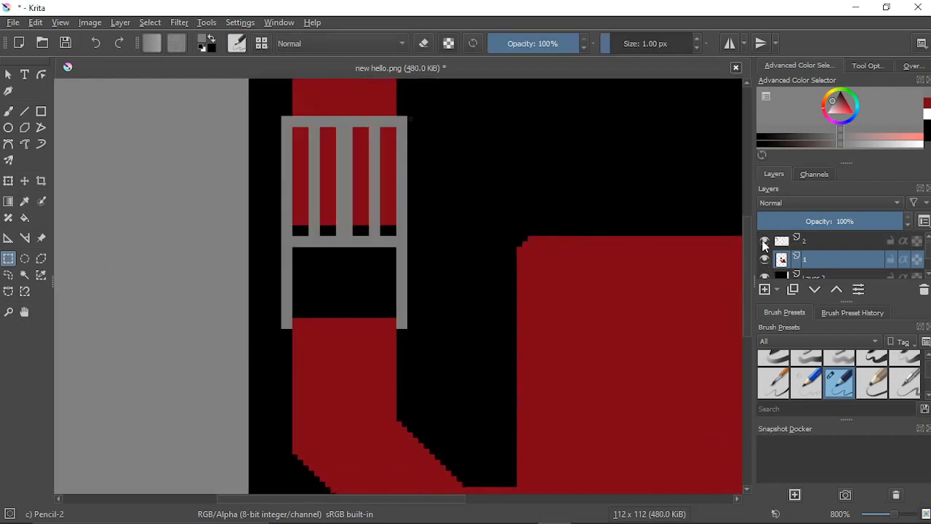
pyautogui.moveTo(444, 181); pyautogui.dragTo(471, 253)
pyautogui.click(813, 243)
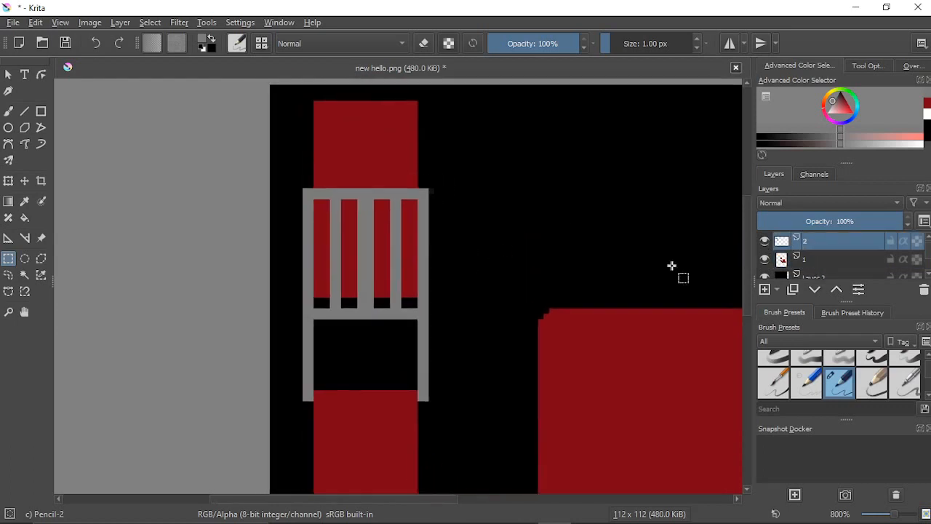
pyautogui.moveTo(298, 404); pyautogui.dragTo(445, 183)
pyautogui.click(24, 182)
pyautogui.moveTo(378, 340); pyautogui.dragTo(375, 245)
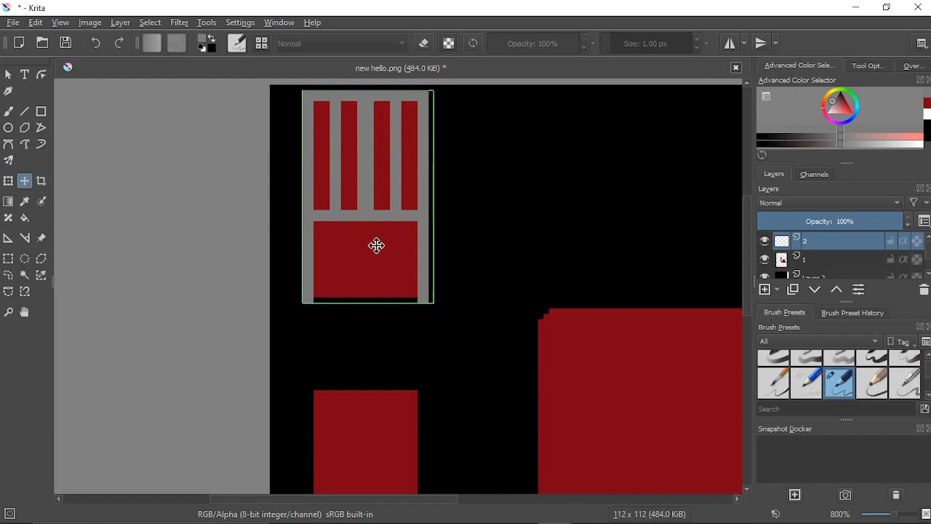
# Step: Clear the selection around the moved frame and activate the Freehand Brush on layer 2
pyautogui.moveTo(253, 324); pyautogui.dragTo(247, 277)
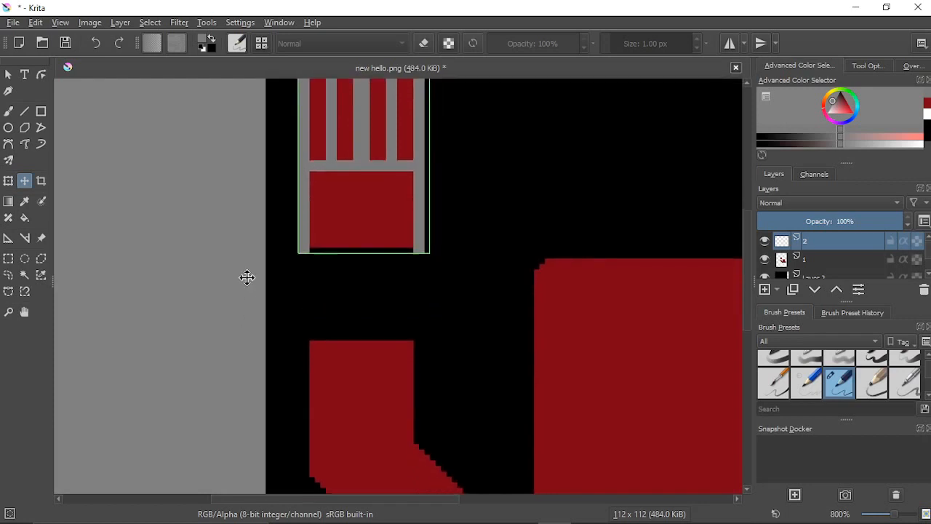
pyautogui.click(8, 258)
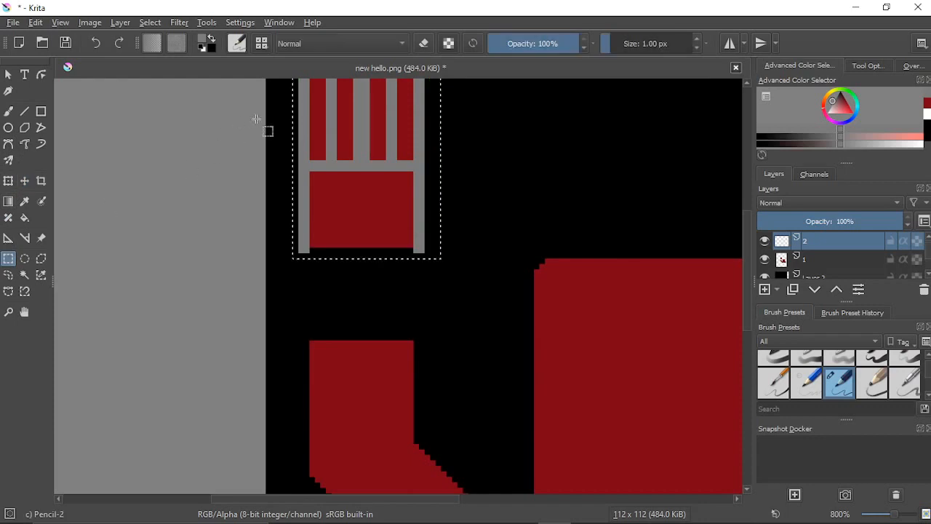
pyautogui.press('b')
pyautogui.scroll(2, 350, 267)
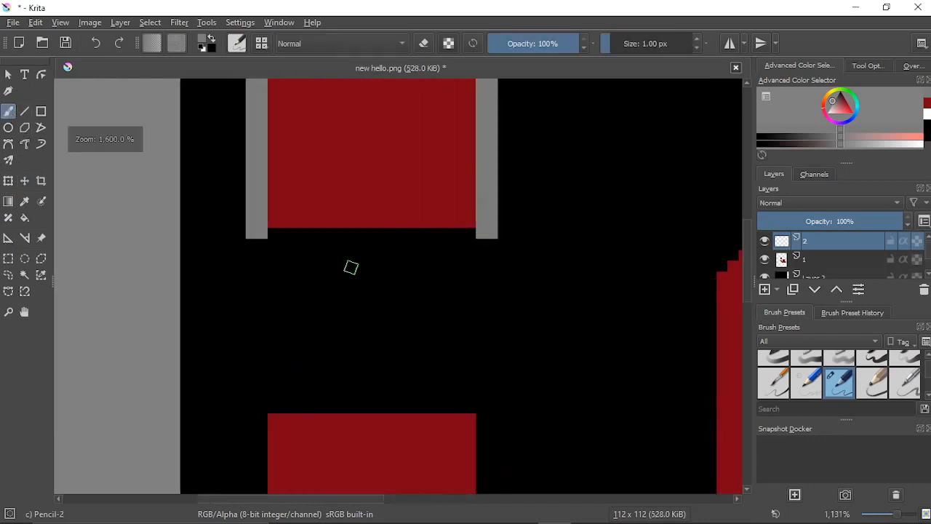
# Step: Hide layer 2, make layer 1 active, and pick the dark red from the recent colors as the brush color
pyautogui.click(765, 242)
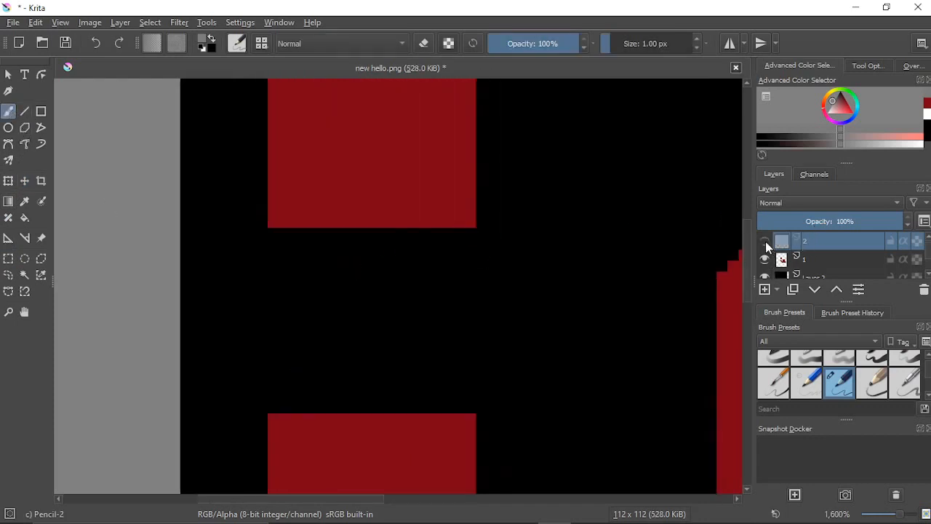
pyautogui.click(765, 261)
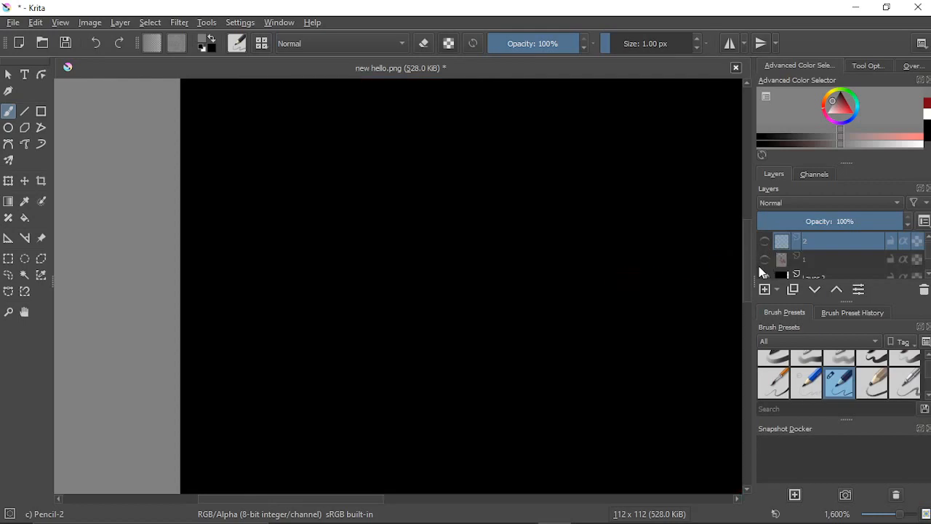
pyautogui.click(764, 261)
pyautogui.scroll(1, 571, 274)
pyautogui.click(811, 260)
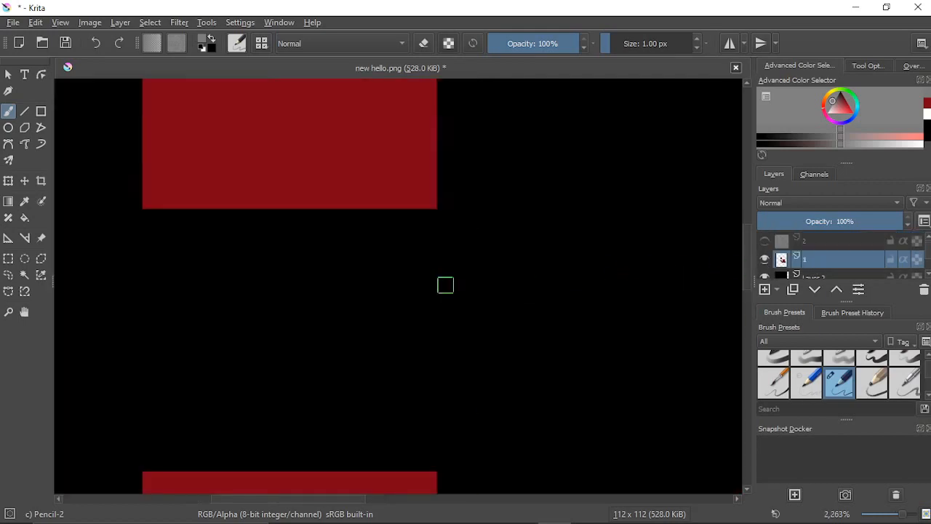
pyautogui.press('+')
pyautogui.moveTo(247, 255)
pyautogui.mouseDown()
pyautogui.moveTo(427, 244)
pyautogui.moveTo(430, 204)
pyautogui.mouseUp()
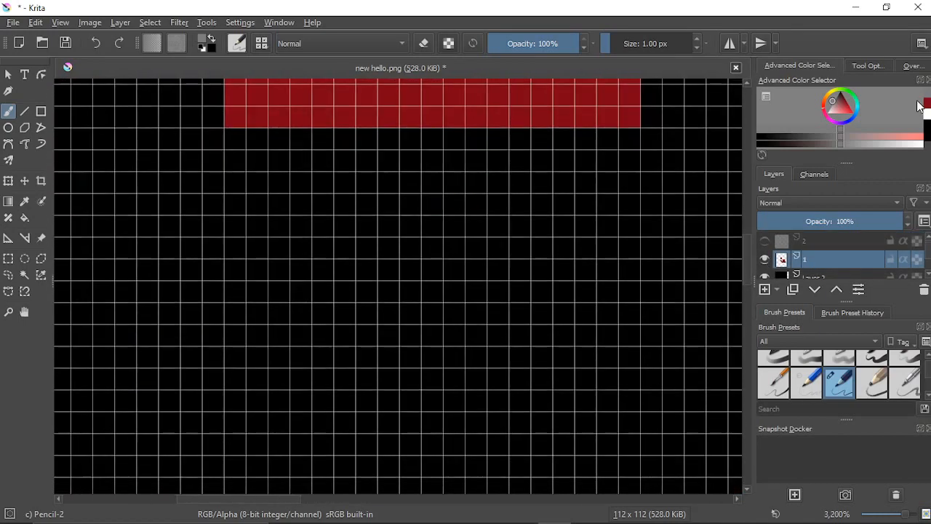
pyautogui.click(927, 104)
# Step: Draw one-pixel-wide dark red lines down both sides of the gap, joining the detached arm segment to the lower arm
pyautogui.scroll(-1, 282, 160)
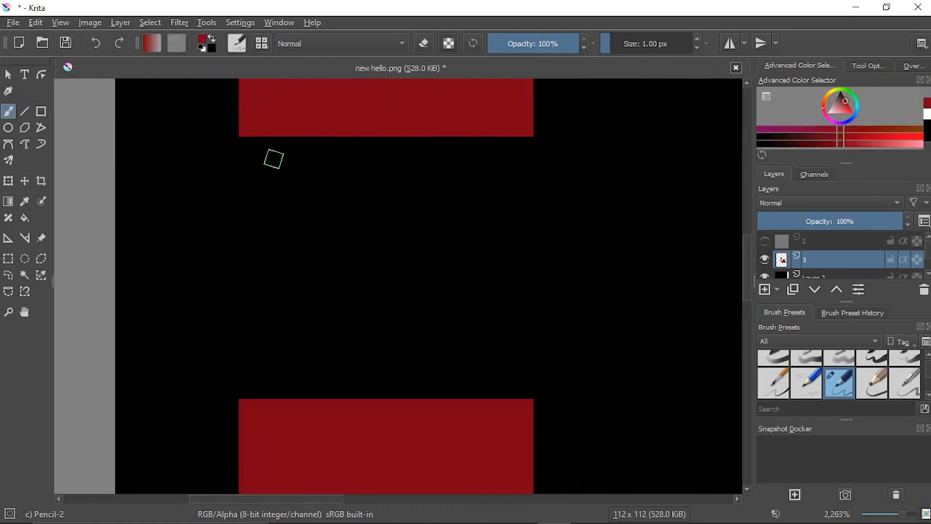
pyautogui.moveTo(322, 184); pyautogui.dragTo(326, 163)
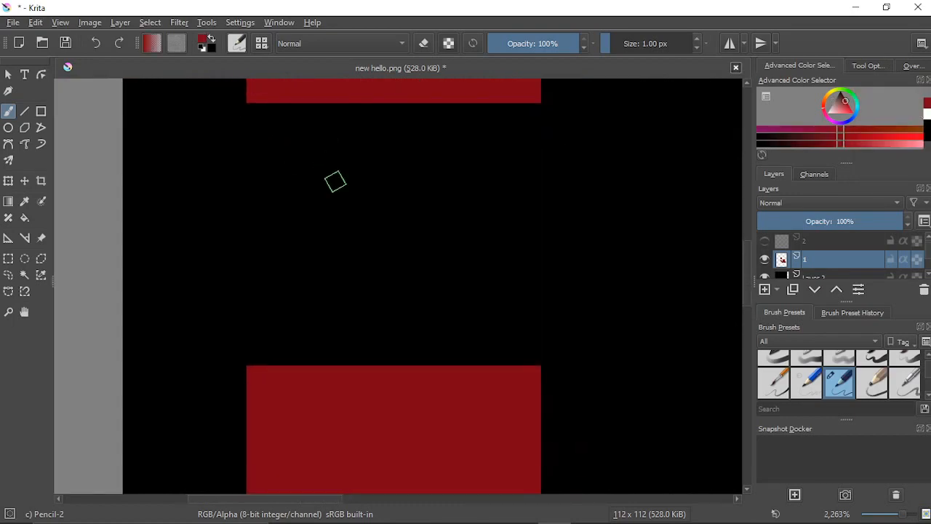
pyautogui.scroll(1, 376, 228)
pyautogui.moveTo(376, 228); pyautogui.dragTo(389, 277)
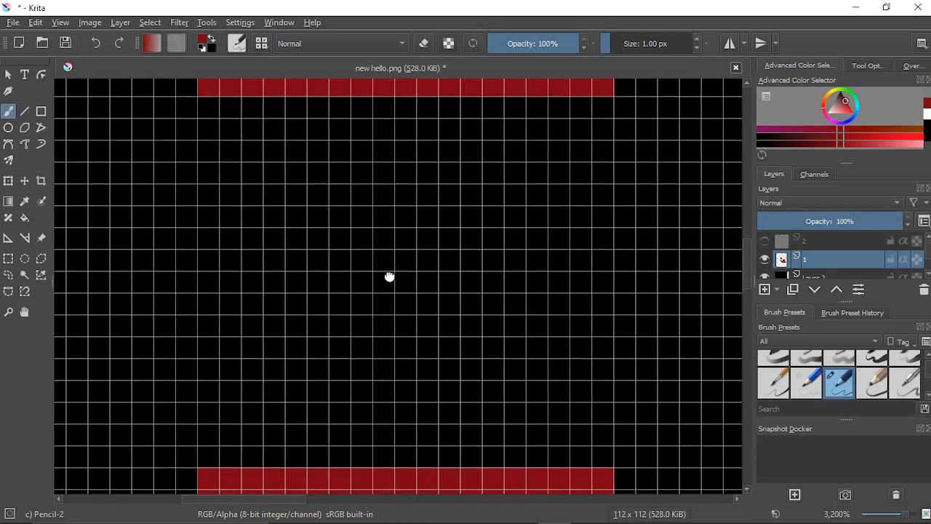
pyautogui.moveTo(207, 96)
pyautogui.mouseDown()
pyautogui.moveTo(216, 148)
pyautogui.moveTo(208, 466)
pyautogui.mouseUp()
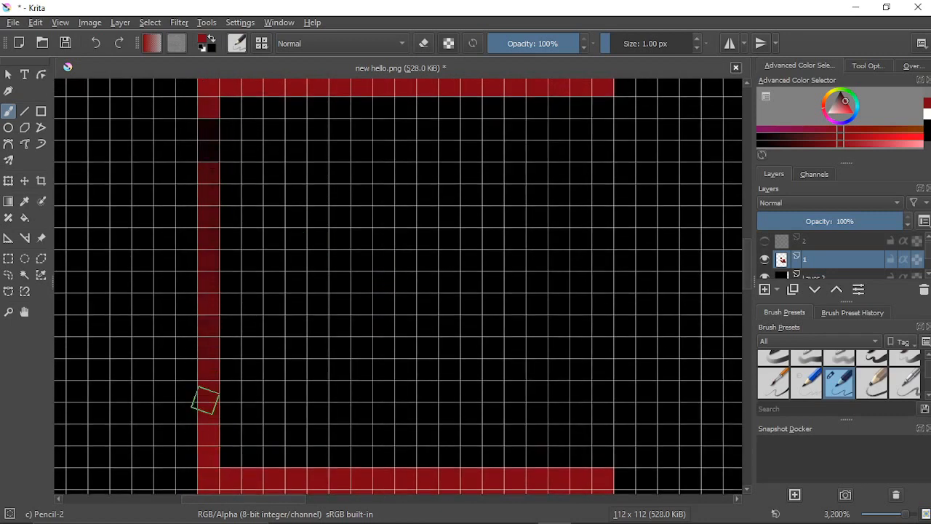
pyautogui.moveTo(205, 400); pyautogui.dragTo(208, 109)
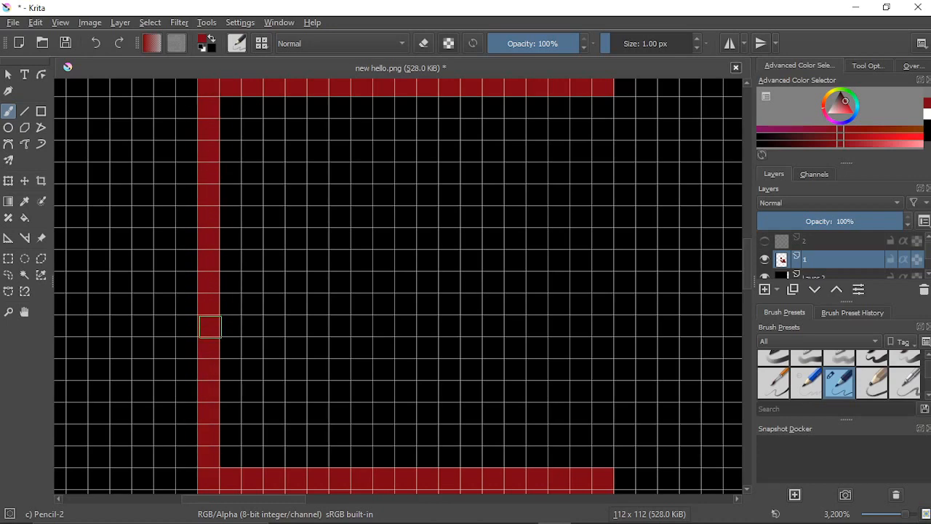
pyautogui.moveTo(210, 327); pyautogui.dragTo(203, 464)
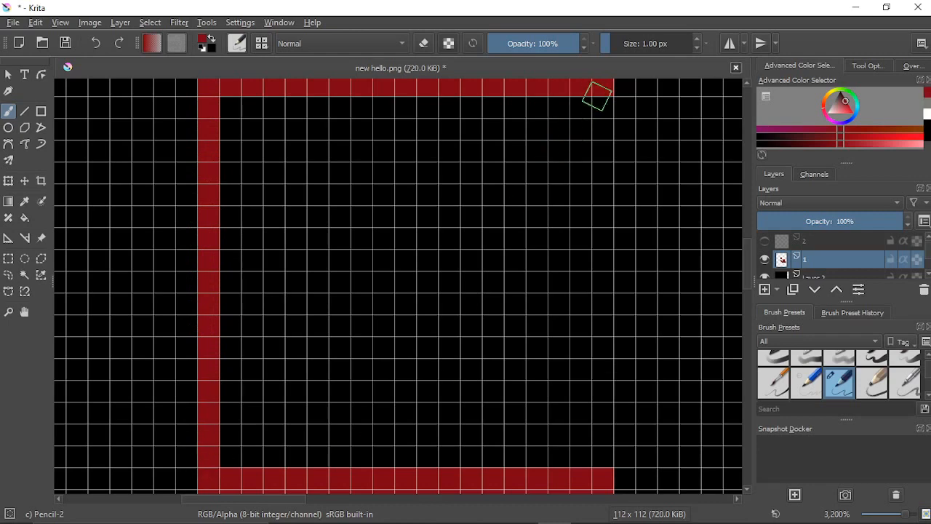
pyautogui.moveTo(596, 96)
pyautogui.mouseDown()
pyautogui.moveTo(600, 467)
pyautogui.moveTo(604, 395)
pyautogui.moveTo(605, 468)
pyautogui.mouseUp()
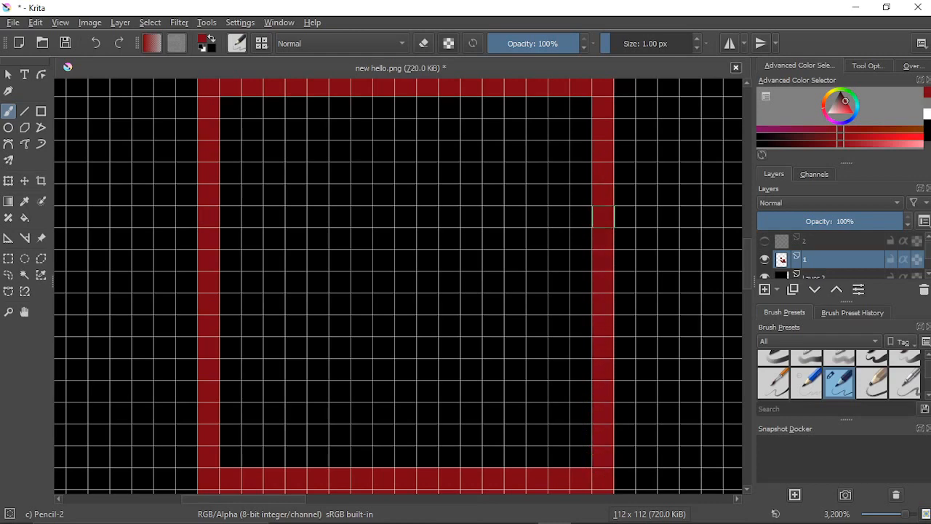
pyautogui.scroll(-5, 601, 298)
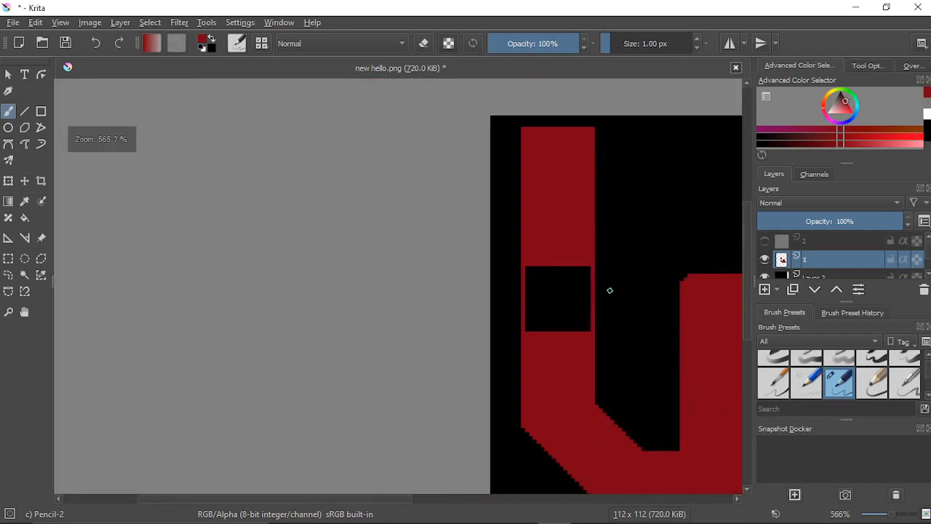
pyautogui.moveTo(608, 291); pyautogui.dragTo(485, 280)
pyautogui.click(765, 242)
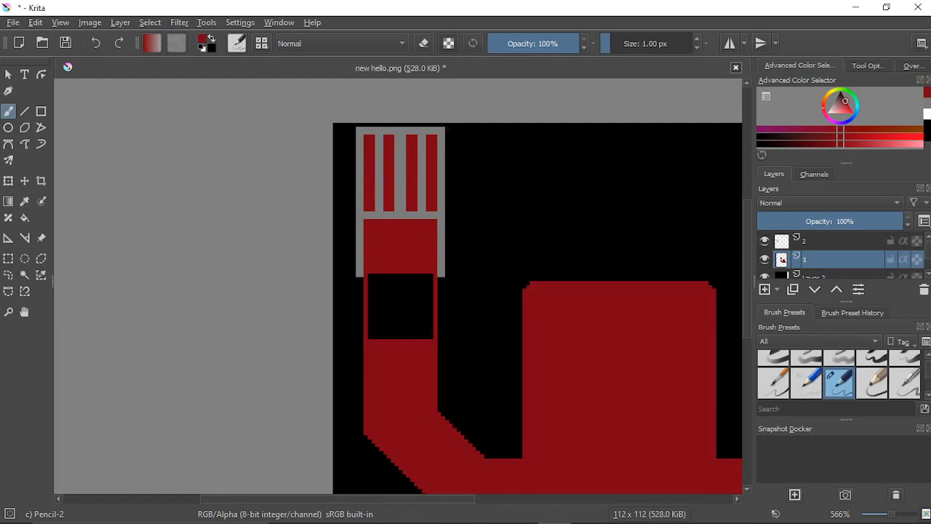
pyautogui.click(764, 242)
pyautogui.scroll(8, 411, 277)
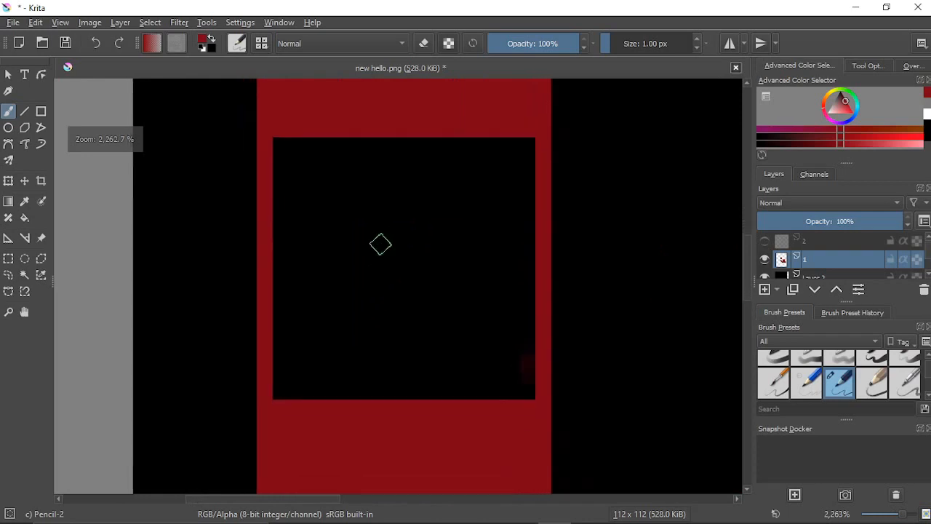
pyautogui.scroll(2, 380, 244)
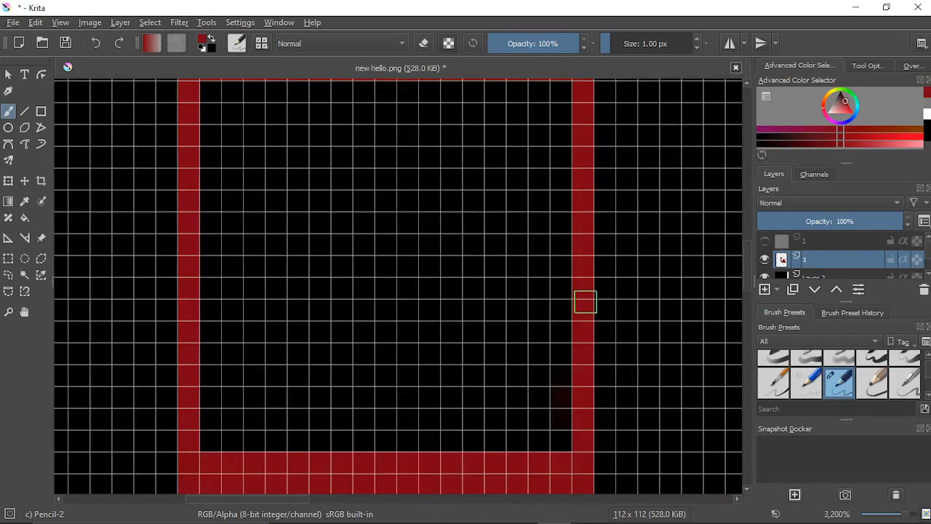
pyautogui.moveTo(561, 395)
pyautogui.mouseDown()
pyautogui.moveTo(526, 435)
pyautogui.moveTo(561, 418)
pyautogui.moveTo(559, 434)
pyautogui.mouseUp()
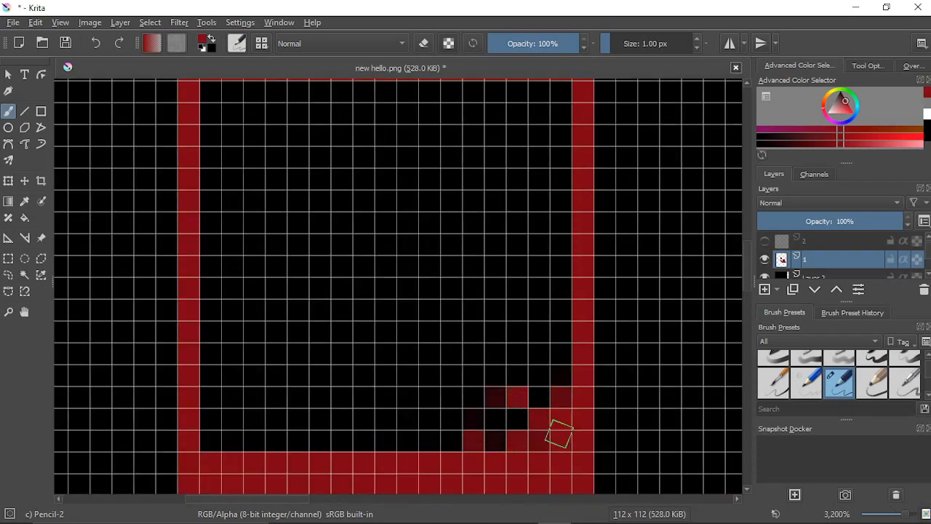
pyautogui.moveTo(466, 303); pyautogui.dragTo(382, 324)
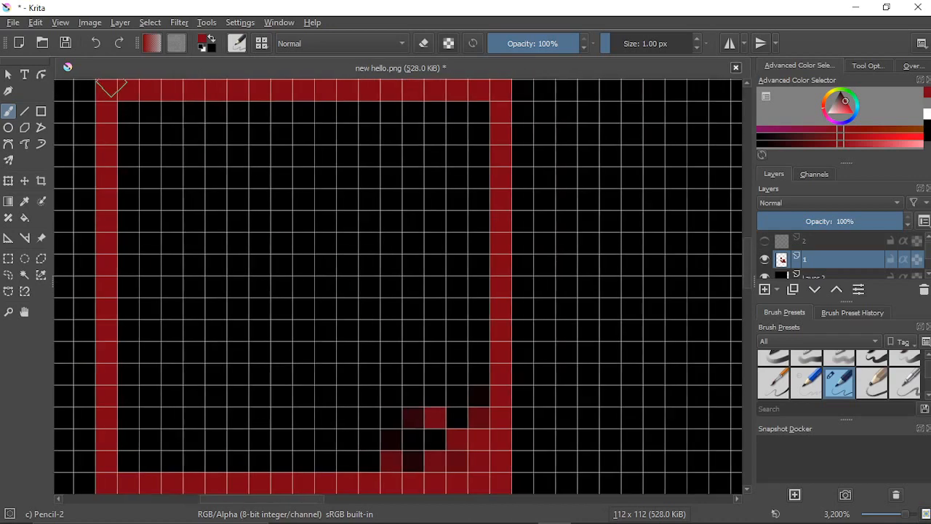
pyautogui.click(93, 43)
# Step: Fill the enclosed gap in the arm with dark red, and brush over the unfilled strip near its lower right edge
pyautogui.scroll(-1, 108, 183)
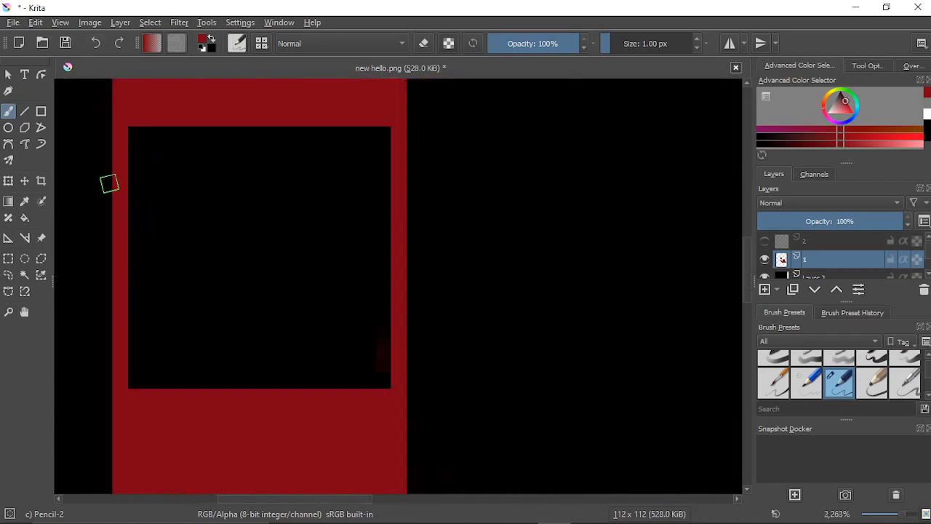
pyautogui.click(24, 217)
pyautogui.click(227, 218)
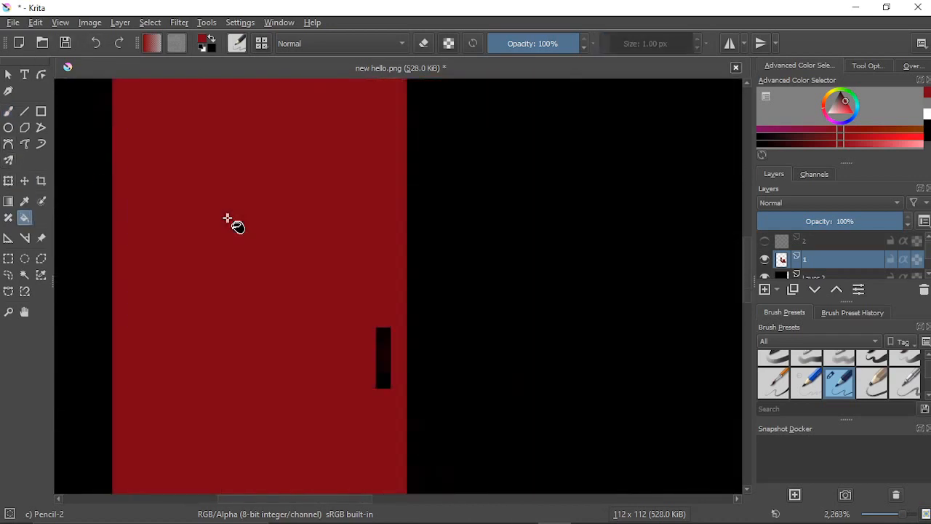
pyautogui.click(8, 112)
pyautogui.moveTo(392, 318)
pyautogui.mouseDown()
pyautogui.moveTo(376, 418)
pyautogui.moveTo(383, 340)
pyautogui.mouseUp()
pyautogui.scroll(-8, 382, 393)
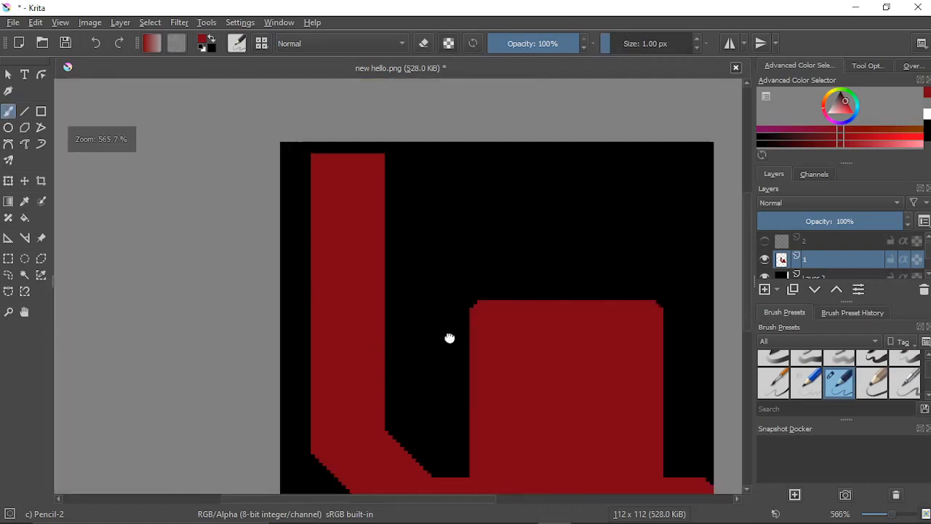
# Step: Switch to the Eraser Circle preset and erase a thin horizontal line across the upper part of the large red block on layer 1
pyautogui.scroll(2, 414, 216)
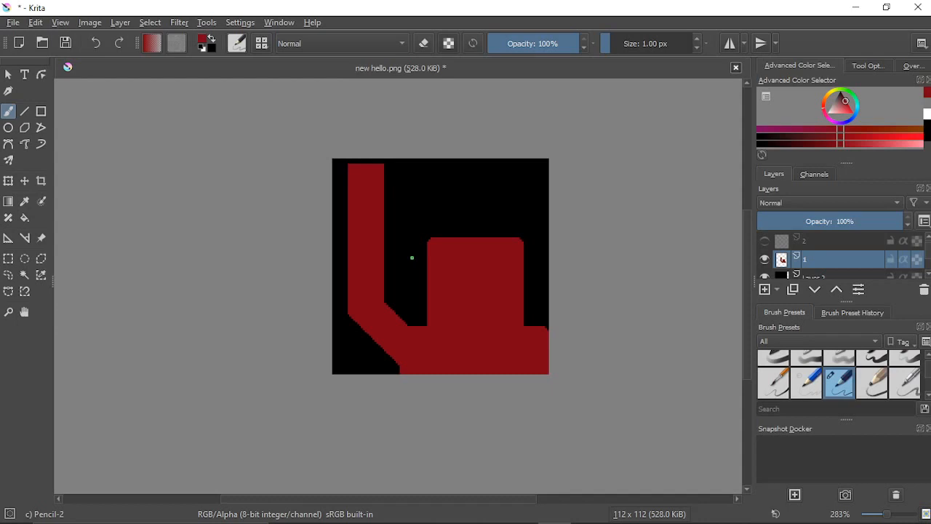
pyautogui.scroll(3, 412, 257)
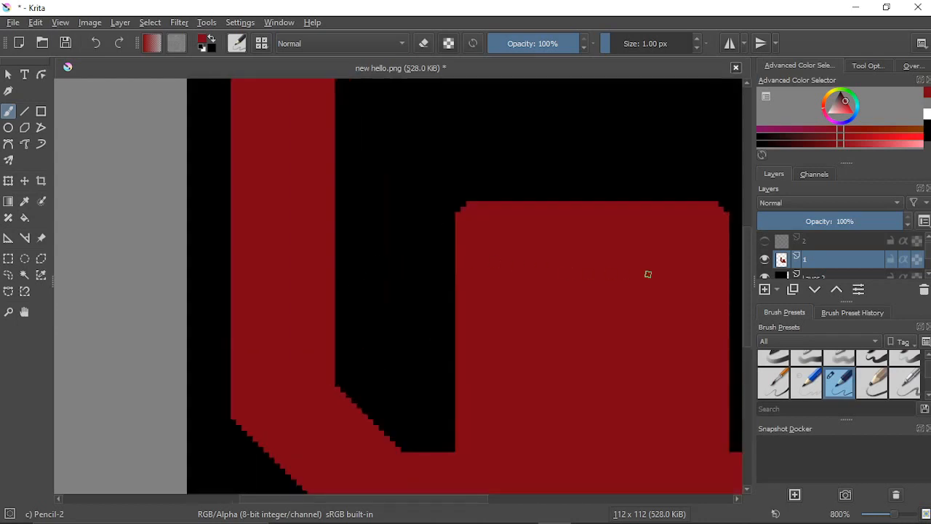
pyautogui.moveTo(647, 274); pyautogui.dragTo(512, 232)
pyautogui.scroll(-1, 259, 237)
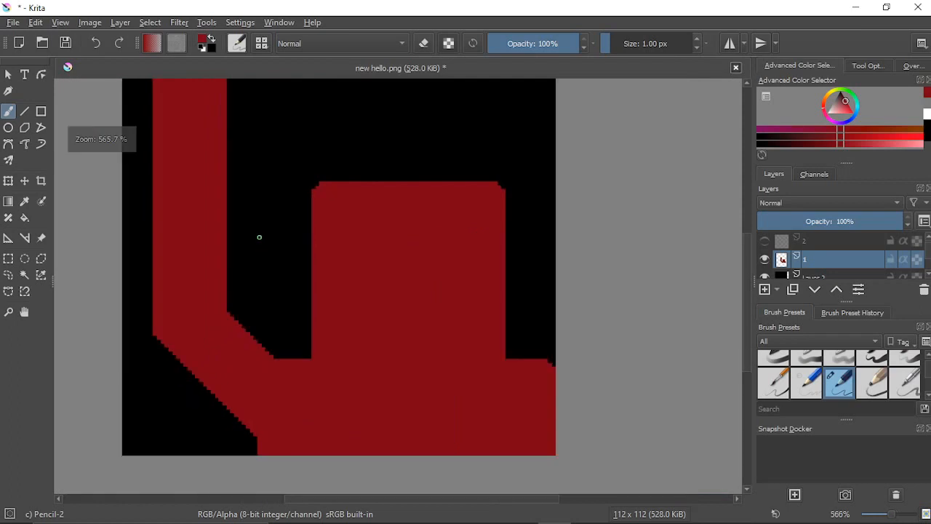
pyautogui.moveTo(259, 237); pyautogui.dragTo(288, 259)
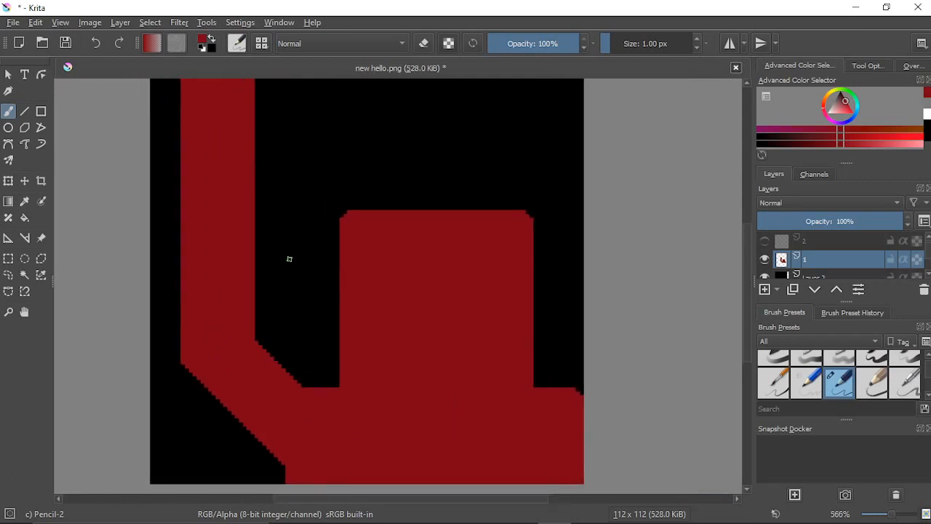
pyautogui.rightClick(317, 211)
pyautogui.press('/')
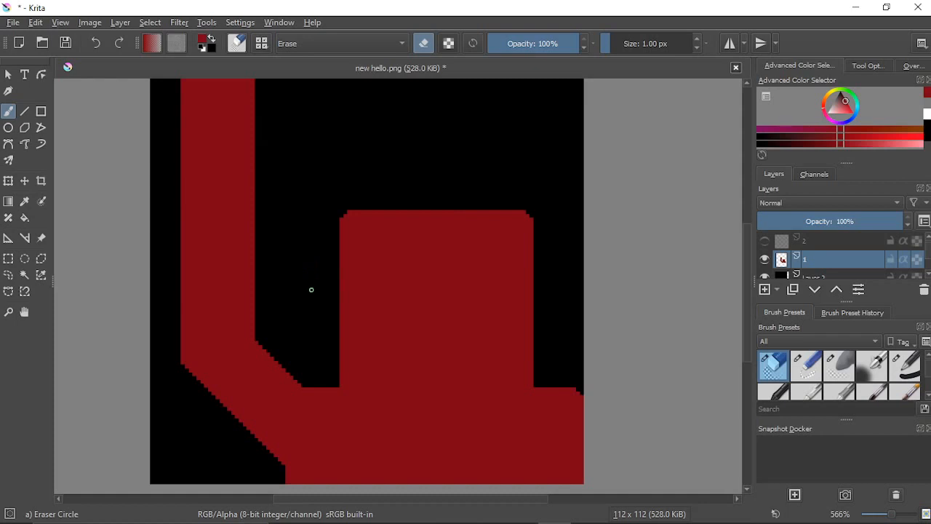
pyautogui.moveTo(314, 288); pyautogui.dragTo(287, 269)
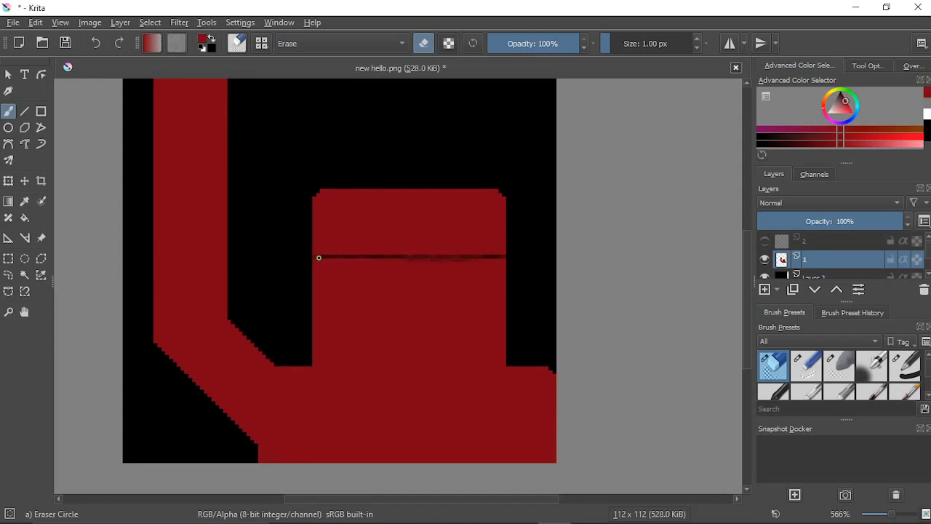
# Step: Thicken the erased line to two pixels and clear more of its remaining red across the full width of the block
pyautogui.scroll(5, 319, 257)
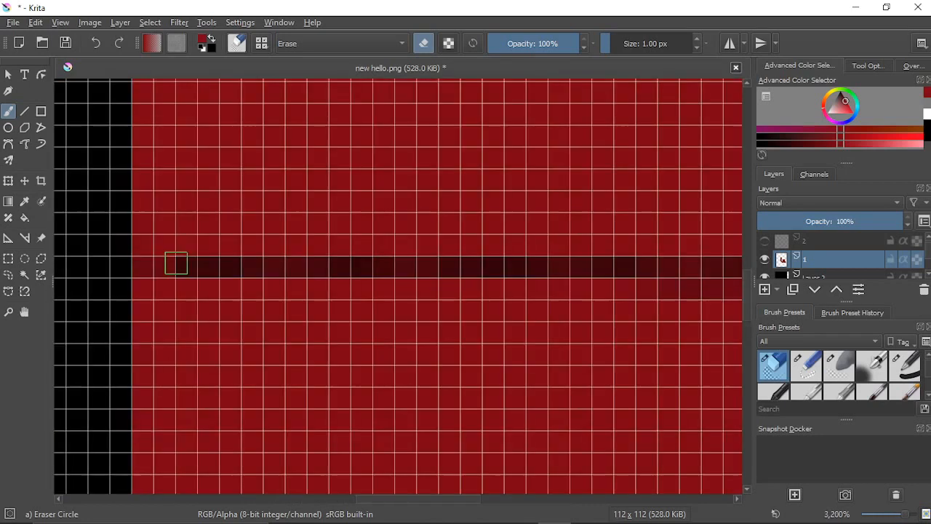
pyautogui.moveTo(133, 266)
pyautogui.mouseDown()
pyautogui.moveTo(178, 273)
pyautogui.moveTo(127, 274)
pyautogui.moveTo(278, 282)
pyautogui.moveTo(107, 287)
pyautogui.mouseUp()
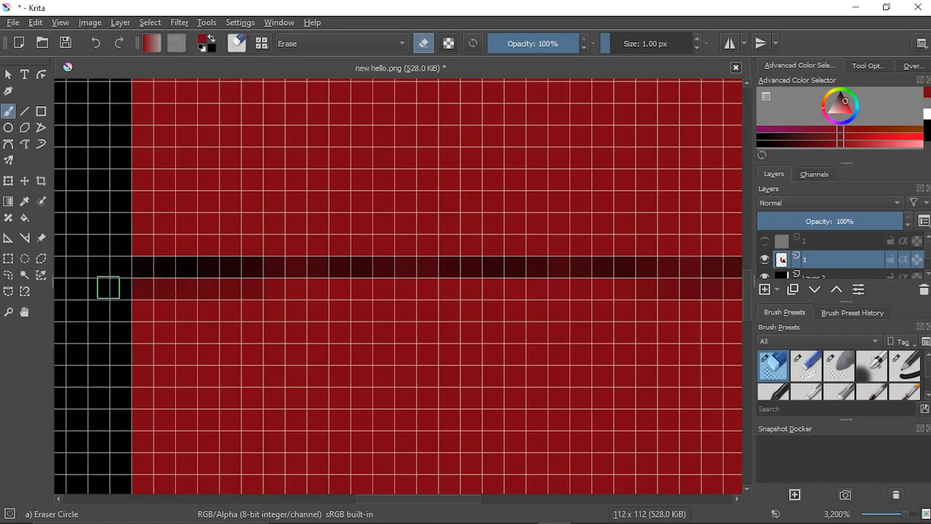
pyautogui.scroll(-4, 385, 329)
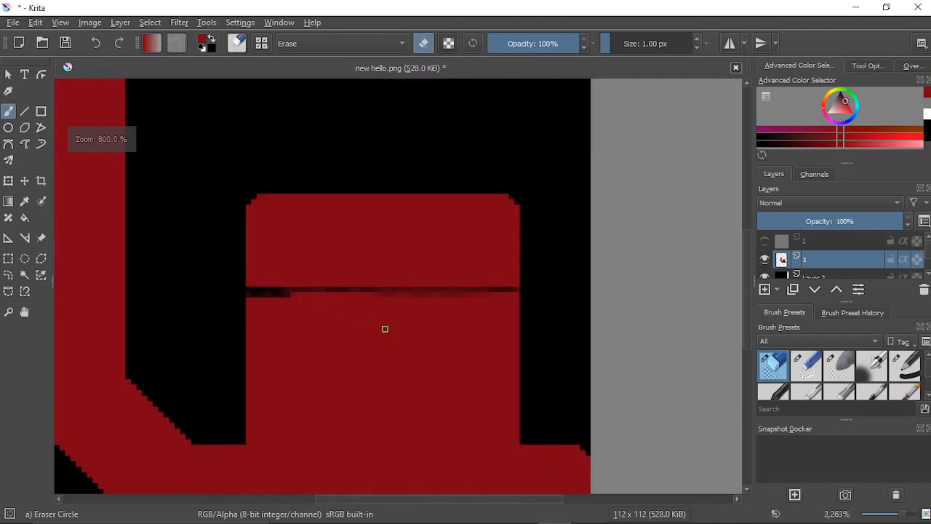
pyautogui.moveTo(384, 329); pyautogui.dragTo(362, 251)
pyautogui.scroll(3, 362, 250)
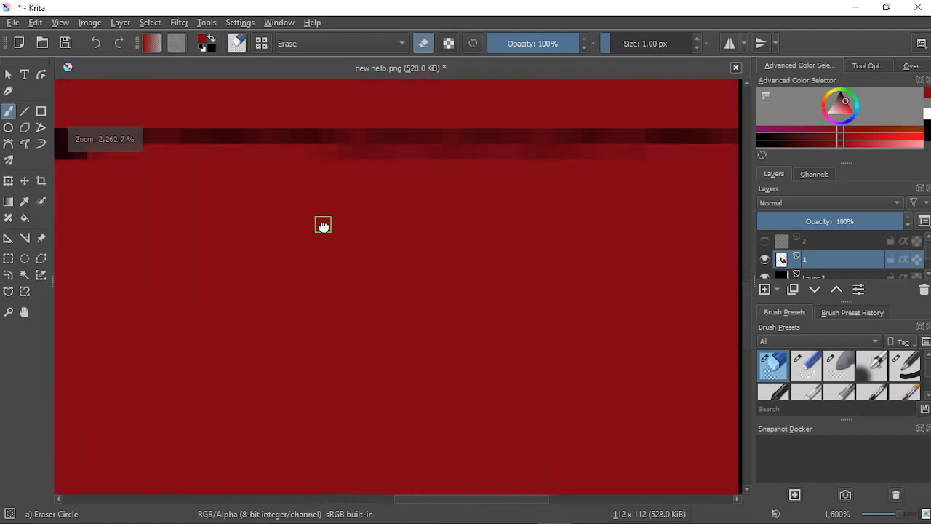
pyautogui.moveTo(323, 225); pyautogui.dragTo(286, 276)
pyautogui.scroll(-2, 482, 238)
pyautogui.scroll(1, 392, 279)
pyautogui.moveTo(174, 270); pyautogui.dragTo(312, 285)
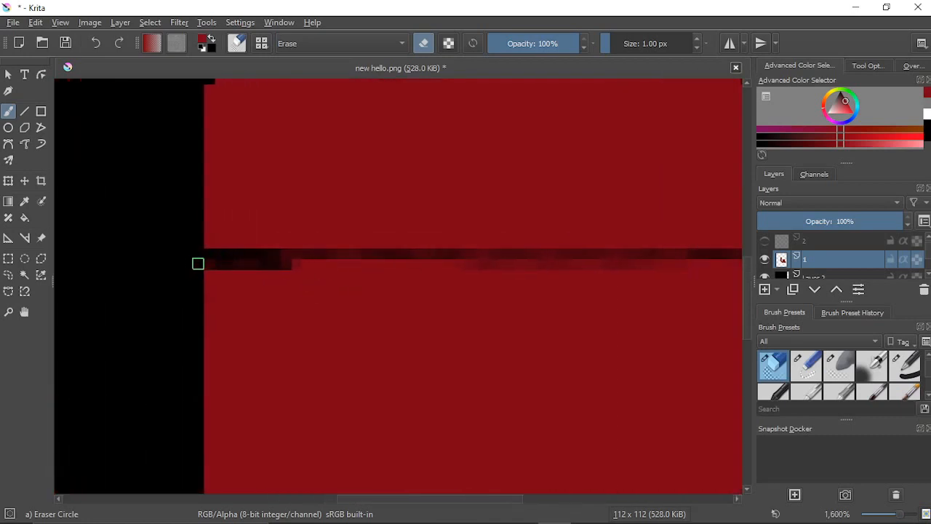
pyautogui.moveTo(218, 264)
pyautogui.mouseDown()
pyautogui.moveTo(368, 273)
pyautogui.moveTo(284, 265)
pyautogui.moveTo(470, 261)
pyautogui.mouseUp()
pyautogui.moveTo(362, 258)
pyautogui.mouseDown()
pyautogui.moveTo(334, 261)
pyautogui.moveTo(535, 264)
pyautogui.moveTo(216, 276)
pyautogui.mouseUp()
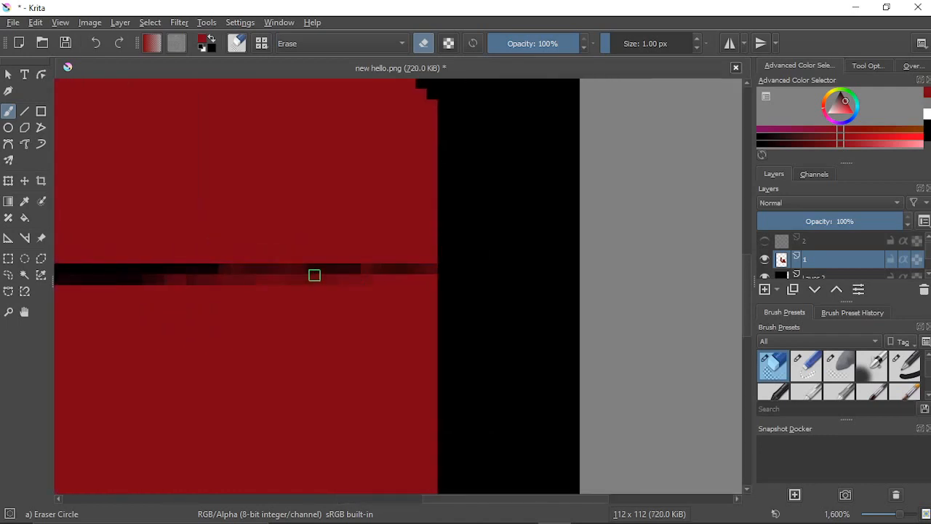
pyautogui.moveTo(329, 277); pyautogui.dragTo(236, 281)
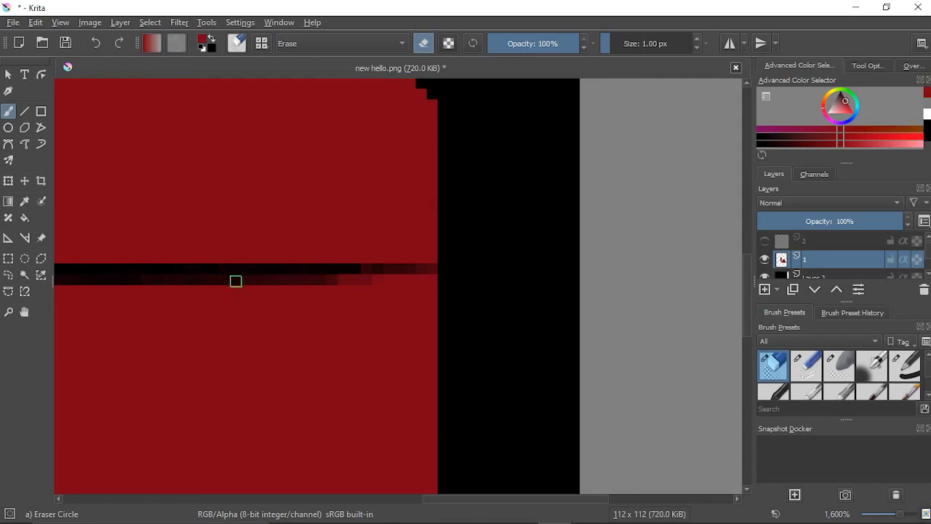
pyautogui.moveTo(425, 280); pyautogui.dragTo(319, 281)
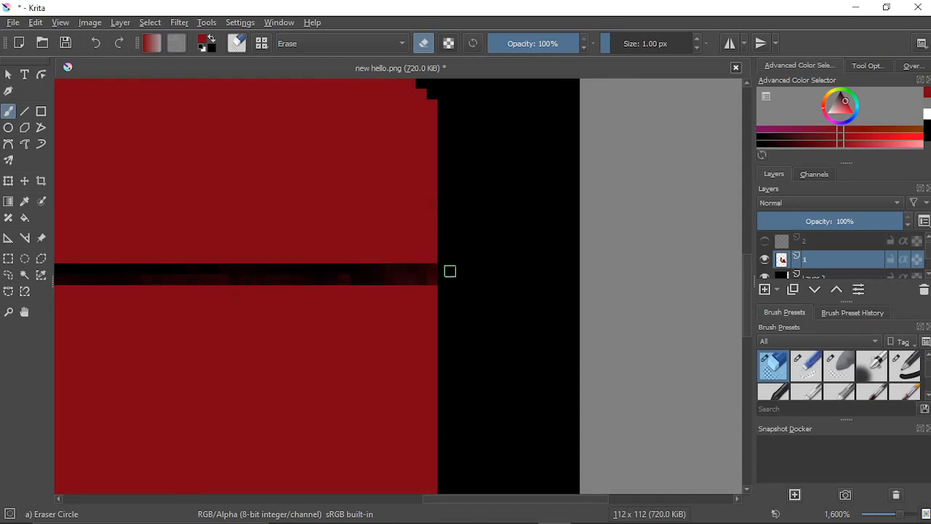
# Step: Hide Layer 2, keep white Layer 3 visible, and erase the faint red remnants along the dividing gap on layer 1
pyautogui.scroll(-1, 783, 268)
pyautogui.click(764, 251)
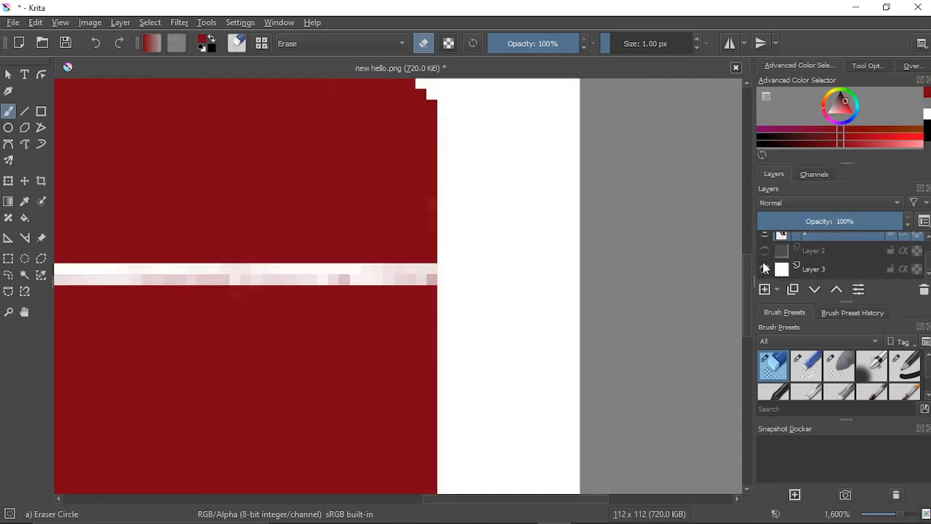
pyautogui.click(763, 273)
pyautogui.click(763, 274)
pyautogui.moveTo(489, 276); pyautogui.dragTo(588, 275)
pyautogui.moveTo(521, 278); pyautogui.dragTo(517, 274)
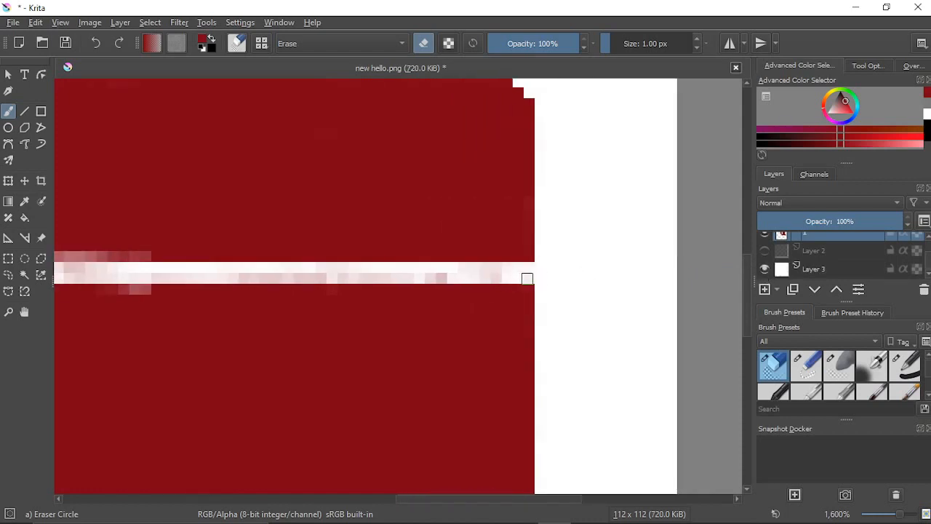
pyautogui.moveTo(390, 277)
pyautogui.mouseDown()
pyautogui.moveTo(242, 277)
pyautogui.moveTo(442, 279)
pyautogui.mouseUp()
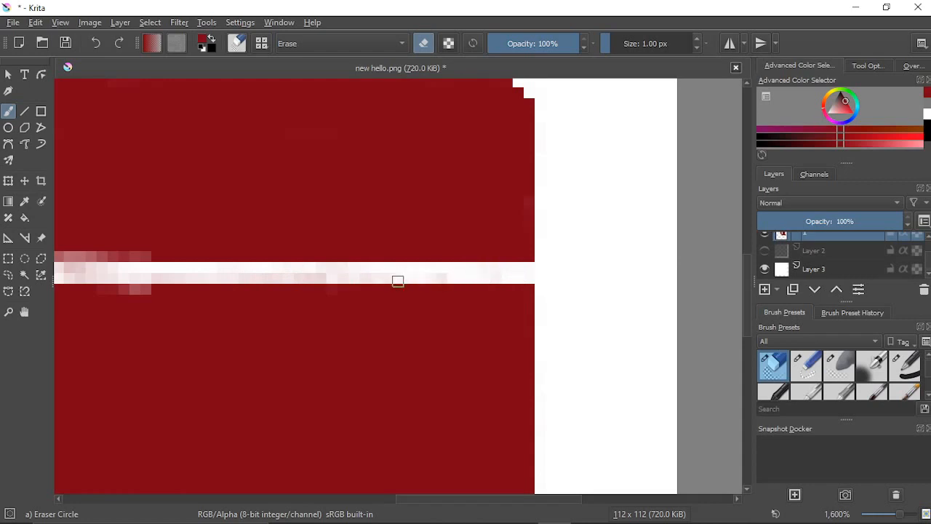
# Step: Set the eraser size to 5 px and erase the part of the red block above the dividing gap
pyautogui.scroll(-2, 397, 281)
pyautogui.moveTo(291, 233)
pyautogui.mouseDown()
pyautogui.moveTo(399, 237)
pyautogui.moveTo(378, 196)
pyautogui.moveTo(322, 216)
pyautogui.moveTo(364, 211)
pyautogui.moveTo(336, 223)
pyautogui.mouseUp()
pyautogui.rightClick(335, 223)
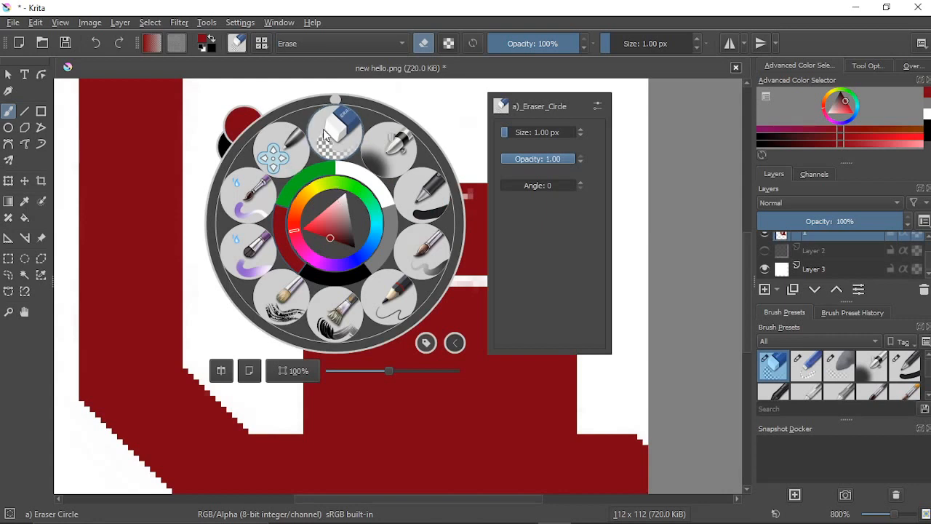
pyautogui.click(537, 131)
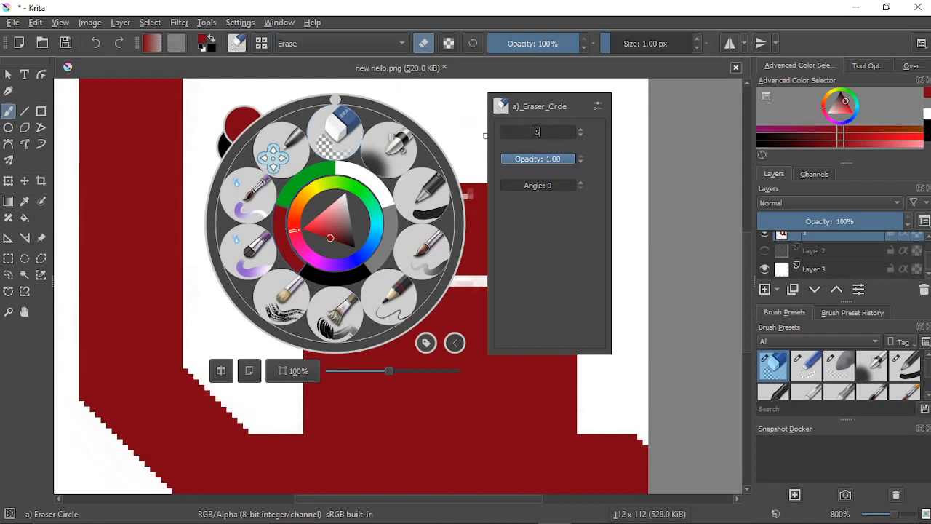
pyautogui.press('Return')
pyautogui.click(478, 117)
pyautogui.moveTo(429, 192)
pyautogui.mouseDown()
pyautogui.moveTo(371, 192)
pyautogui.moveTo(394, 182)
pyautogui.moveTo(377, 180)
pyautogui.moveTo(282, 206)
pyautogui.moveTo(293, 230)
pyautogui.moveTo(305, 217)
pyautogui.moveTo(304, 235)
pyautogui.moveTo(328, 232)
pyautogui.moveTo(313, 265)
pyautogui.moveTo(307, 253)
pyautogui.moveTo(399, 216)
pyautogui.moveTo(618, 170)
pyautogui.moveTo(366, 218)
pyautogui.moveTo(413, 208)
pyautogui.moveTo(605, 205)
pyautogui.moveTo(337, 236)
pyautogui.moveTo(634, 227)
pyautogui.moveTo(616, 246)
pyautogui.moveTo(407, 260)
pyautogui.moveTo(434, 270)
pyautogui.moveTo(602, 268)
pyautogui.moveTo(412, 266)
pyautogui.moveTo(629, 249)
pyautogui.moveTo(295, 262)
pyautogui.moveTo(410, 268)
pyautogui.moveTo(307, 277)
pyautogui.moveTo(352, 275)
pyautogui.mouseUp()
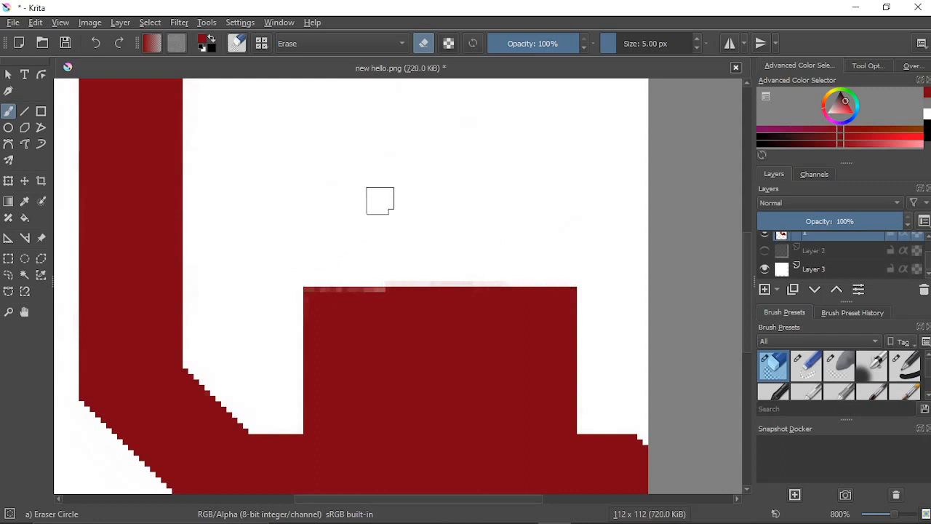
# Step: Try to erase vertical strips down the sides of the remaining red block, and undo the strokes
pyautogui.scroll(-3, 379, 200)
pyautogui.scroll(1, 379, 194)
pyautogui.scroll(4, 387, 208)
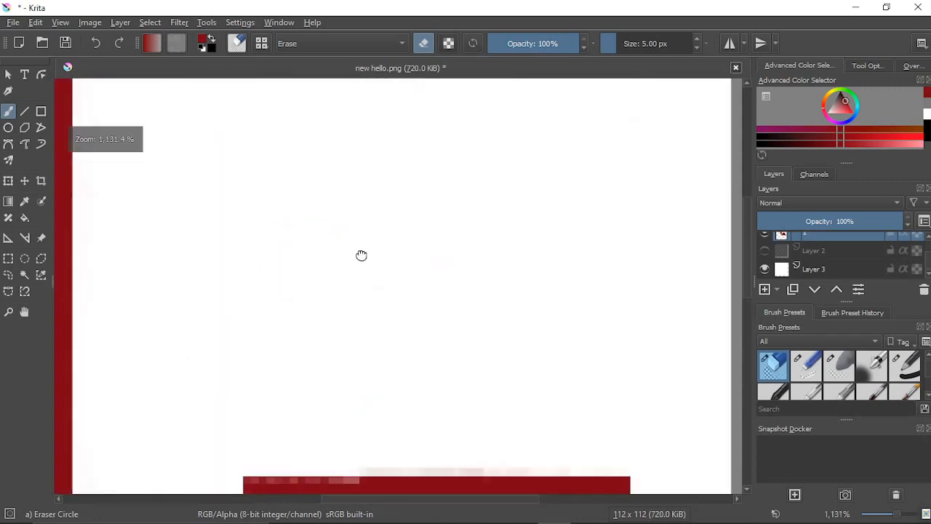
pyautogui.scroll(-3, 361, 255)
pyautogui.scroll(2, 385, 181)
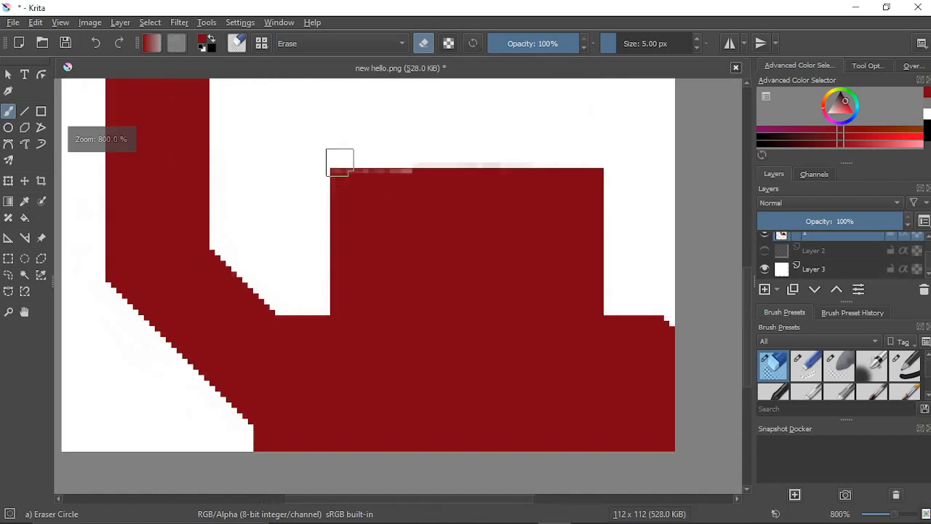
pyautogui.moveTo(340, 162); pyautogui.dragTo(337, 308)
pyautogui.moveTo(468, 209); pyautogui.dragTo(340, 213)
pyautogui.moveTo(472, 162)
pyautogui.mouseDown()
pyautogui.moveTo(467, 190)
pyautogui.moveTo(461, 308)
pyautogui.mouseUp()
pyautogui.click(93, 43)
pyautogui.click(94, 44)
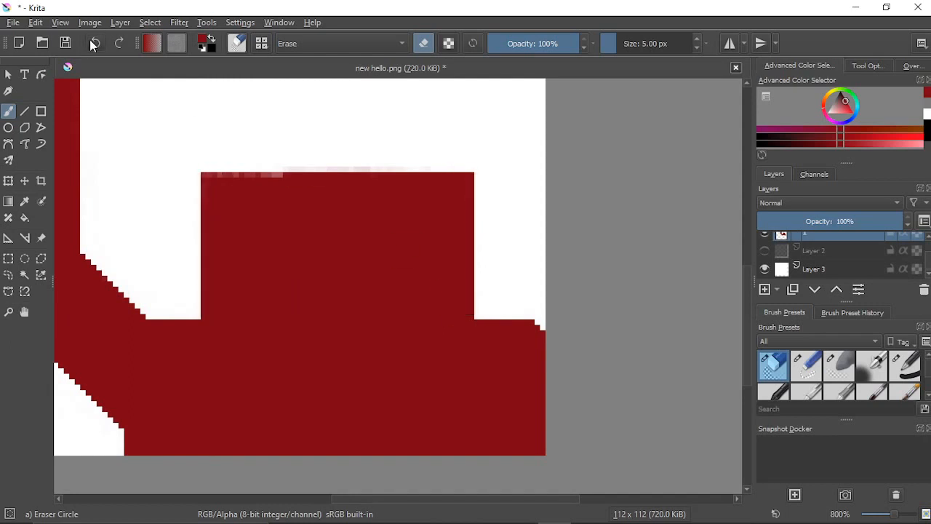
# Step: Erase a vertical strip just inside the left and right sides of the remaining red block, down to its base
pyautogui.moveTo(215, 184); pyautogui.dragTo(215, 305)
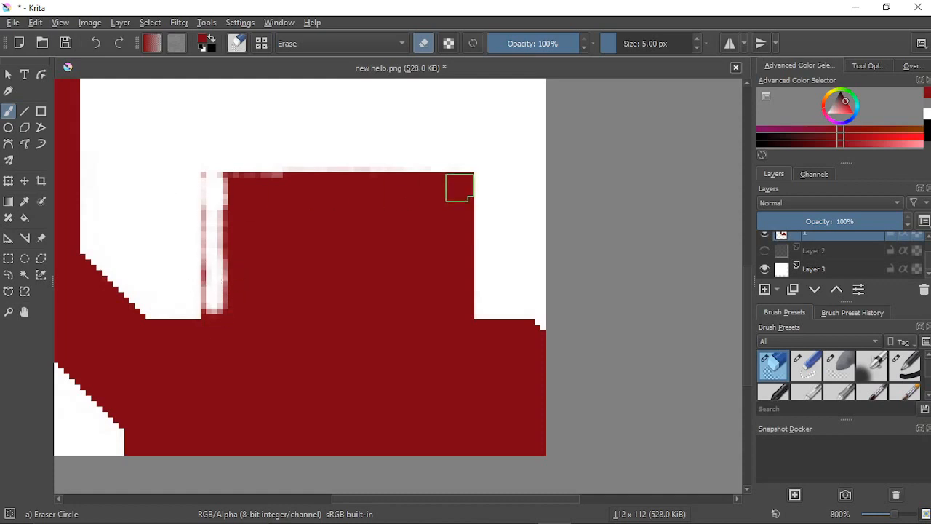
pyautogui.moveTo(461, 184); pyautogui.dragTo(465, 314)
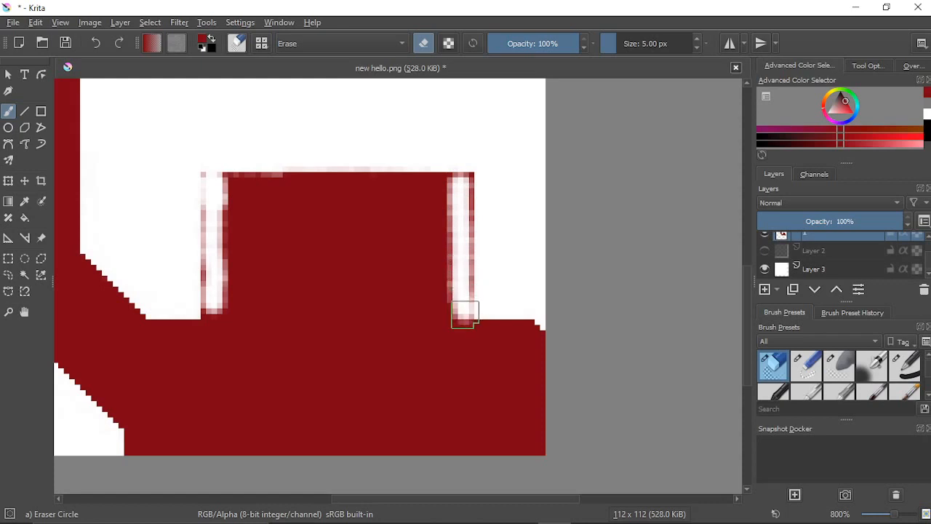
pyautogui.scroll(-2, 502, 251)
pyautogui.scroll(2, 502, 251)
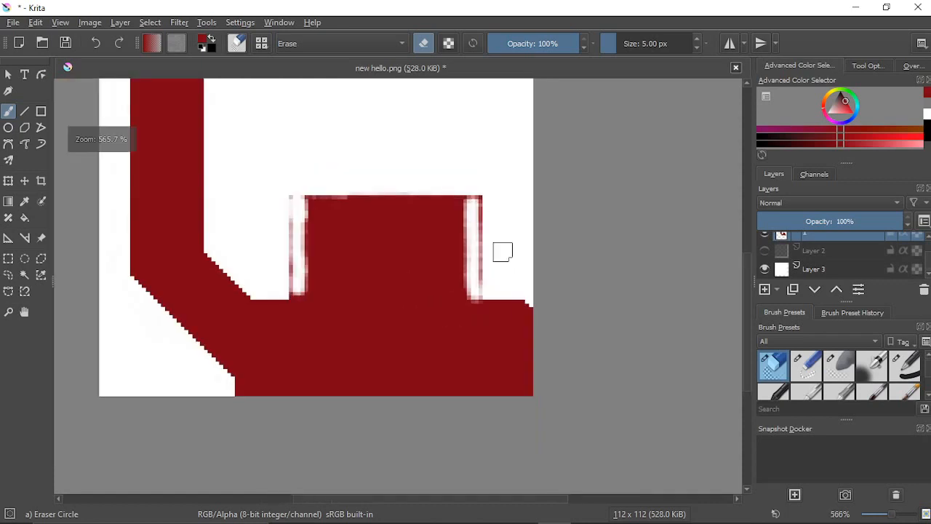
pyautogui.scroll(-3, 529, 284)
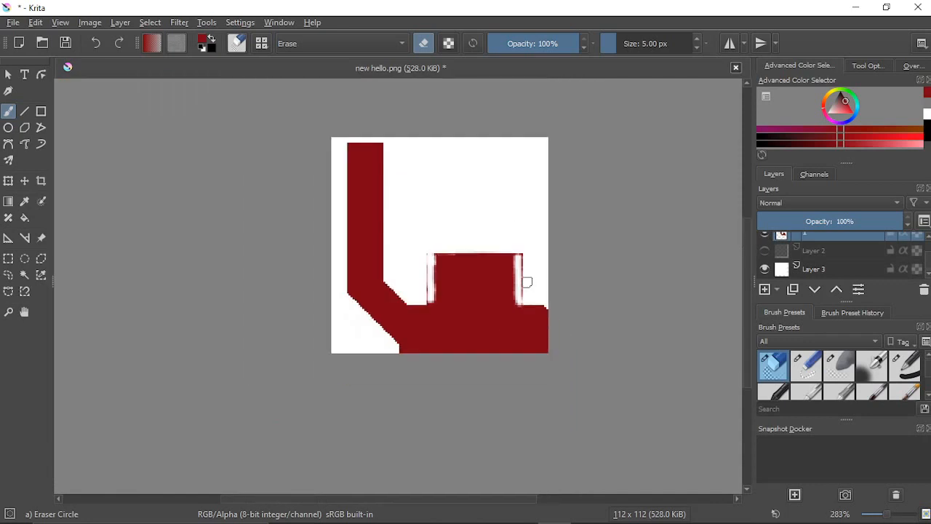
pyautogui.scroll(3, 527, 281)
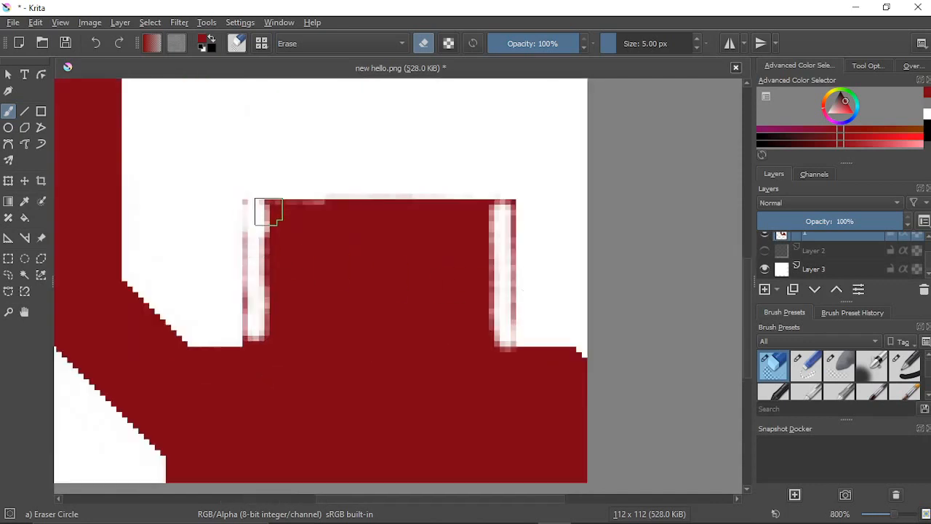
# Step: Widen the erased strips on both sides of the block and clear the red slivers along their outer edges
pyautogui.moveTo(274, 208); pyautogui.dragTo(274, 337)
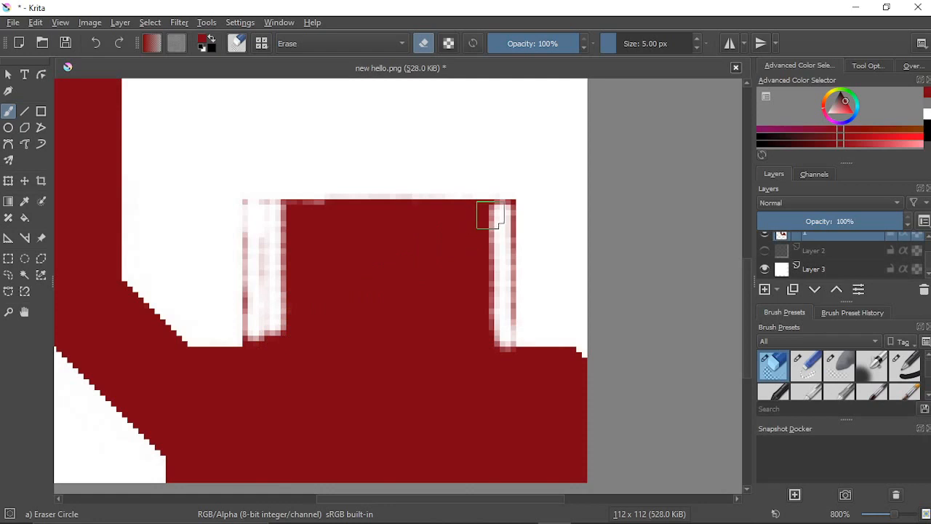
pyautogui.moveTo(489, 215)
pyautogui.mouseDown()
pyautogui.moveTo(499, 336)
pyautogui.moveTo(492, 191)
pyautogui.moveTo(514, 243)
pyautogui.moveTo(515, 324)
pyautogui.mouseUp()
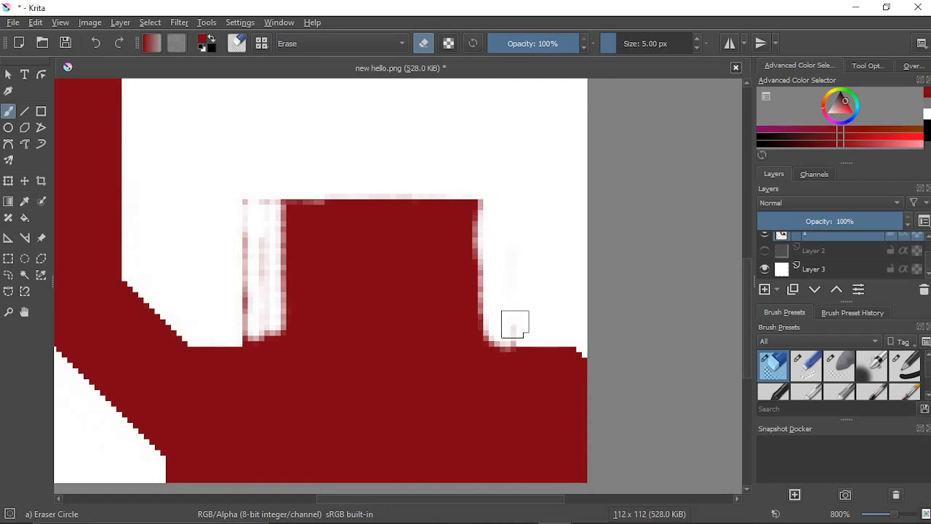
pyautogui.moveTo(250, 213)
pyautogui.mouseDown()
pyautogui.moveTo(263, 252)
pyautogui.moveTo(271, 194)
pyautogui.moveTo(264, 269)
pyautogui.moveTo(253, 236)
pyautogui.moveTo(243, 269)
pyautogui.moveTo(258, 288)
pyautogui.mouseUp()
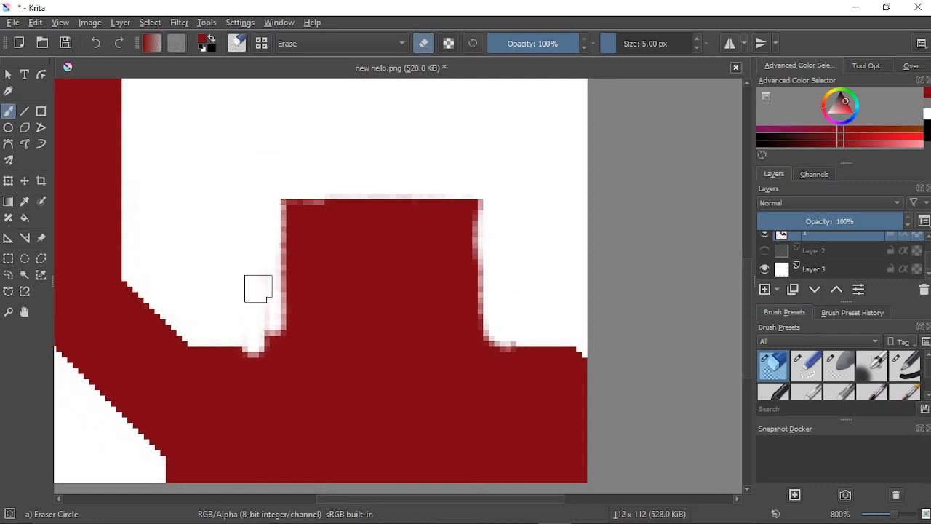
pyautogui.click(95, 44)
pyautogui.moveTo(246, 205); pyautogui.dragTo(265, 282)
pyautogui.moveTo(503, 201)
pyautogui.mouseDown()
pyautogui.moveTo(509, 233)
pyautogui.moveTo(517, 197)
pyautogui.moveTo(514, 330)
pyautogui.moveTo(517, 262)
pyautogui.mouseUp()
pyautogui.moveTo(486, 187); pyautogui.dragTo(495, 332)
# Step: Erase the leftover red spur beside the foot of the block's left side
pyautogui.scroll(-5, 522, 265)
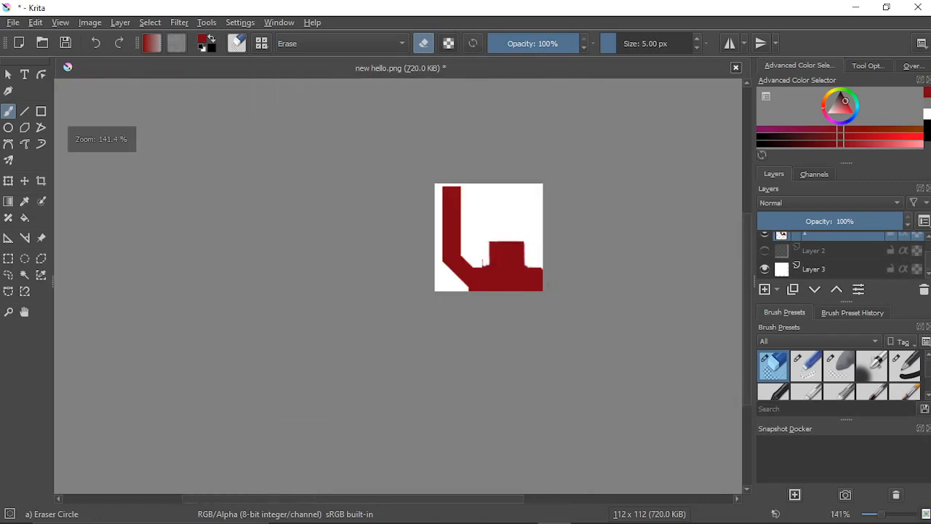
pyautogui.scroll(2, 567, 290)
pyautogui.moveTo(591, 276); pyautogui.dragTo(632, 346)
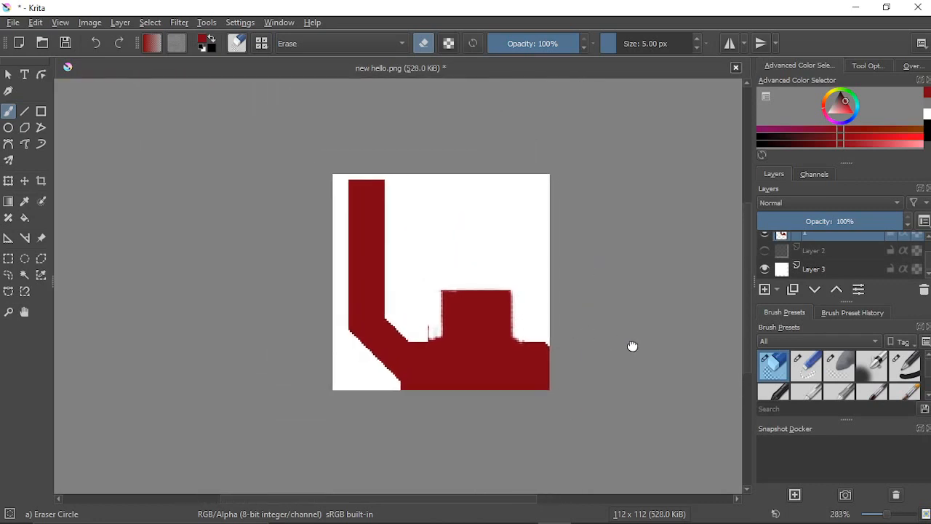
pyautogui.scroll(1, 409, 201)
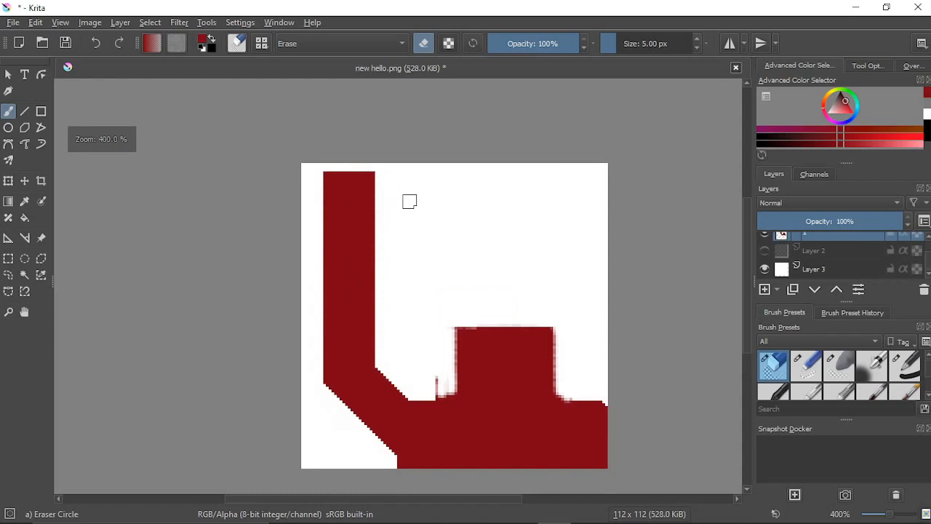
pyautogui.scroll(-2, 411, 202)
pyautogui.scroll(2, 442, 229)
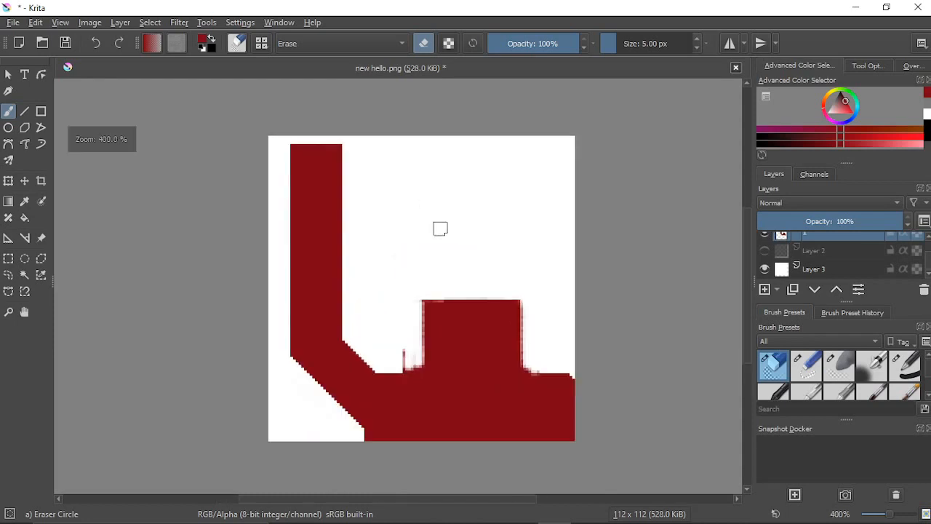
pyautogui.scroll(1, 419, 259)
pyautogui.scroll(1, 409, 300)
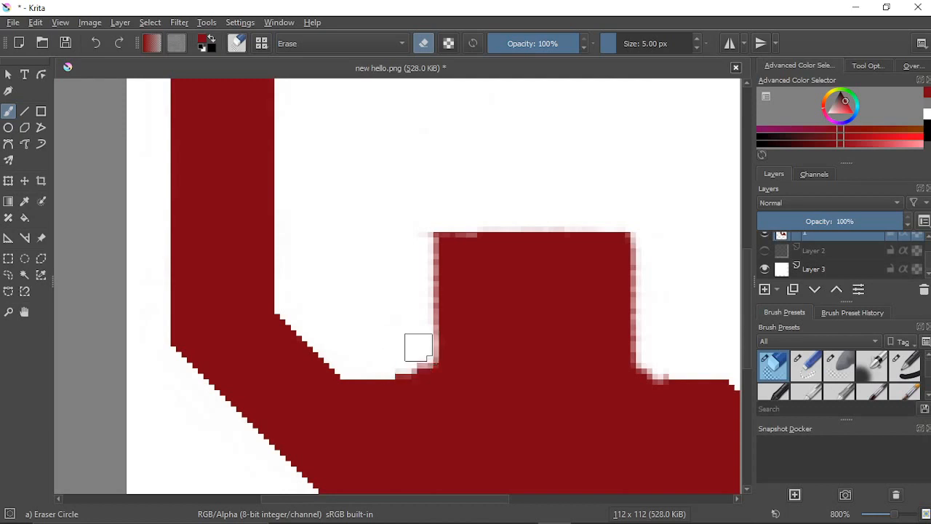
pyautogui.moveTo(418, 346); pyautogui.dragTo(358, 296)
pyautogui.scroll(2, 357, 297)
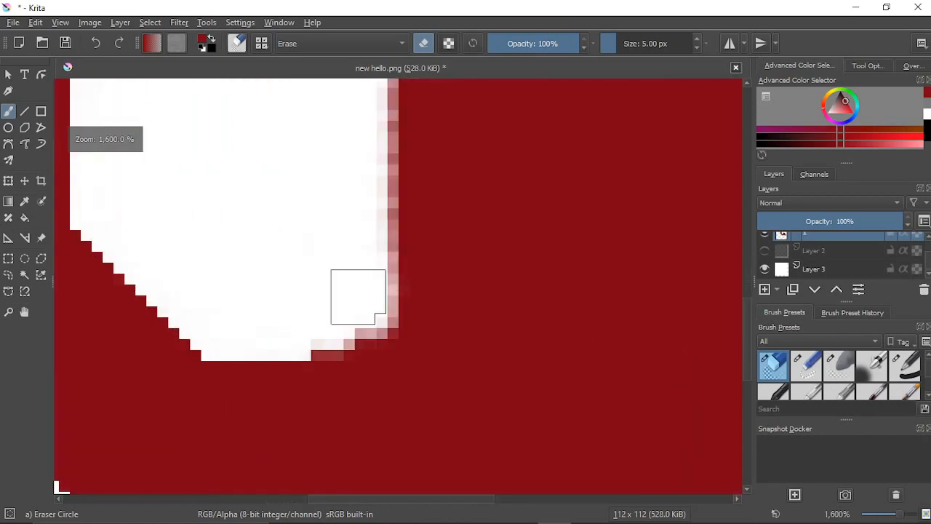
# Step: Set the eraser size to 1 px and clear the faint pink pixels in the right inner corner at the block's base
pyautogui.scroll(-1, 309, 273)
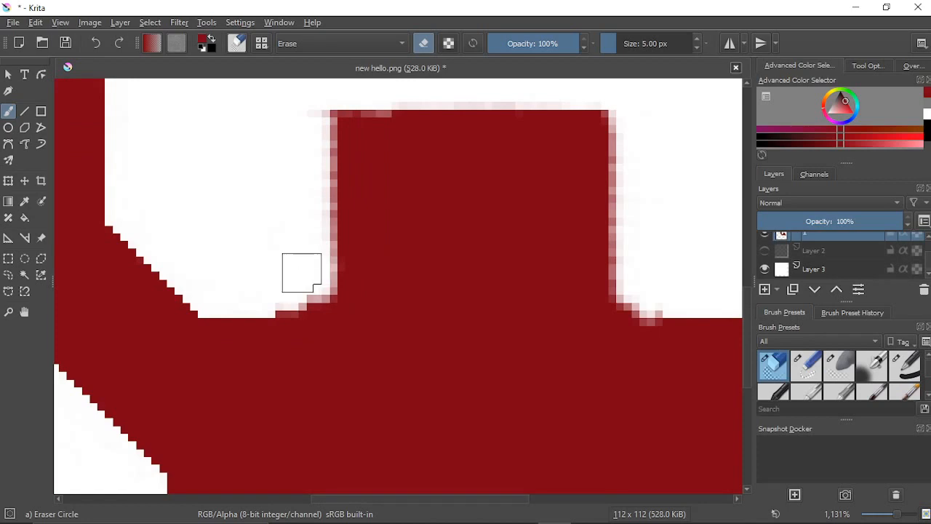
pyautogui.moveTo(301, 272); pyautogui.dragTo(256, 265)
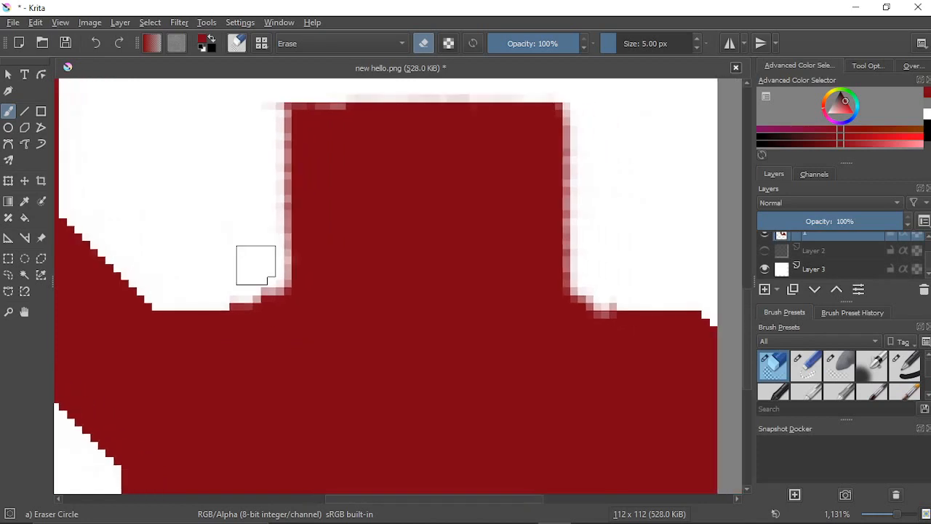
pyautogui.scroll(-1, 256, 265)
pyautogui.scroll(1, 580, 262)
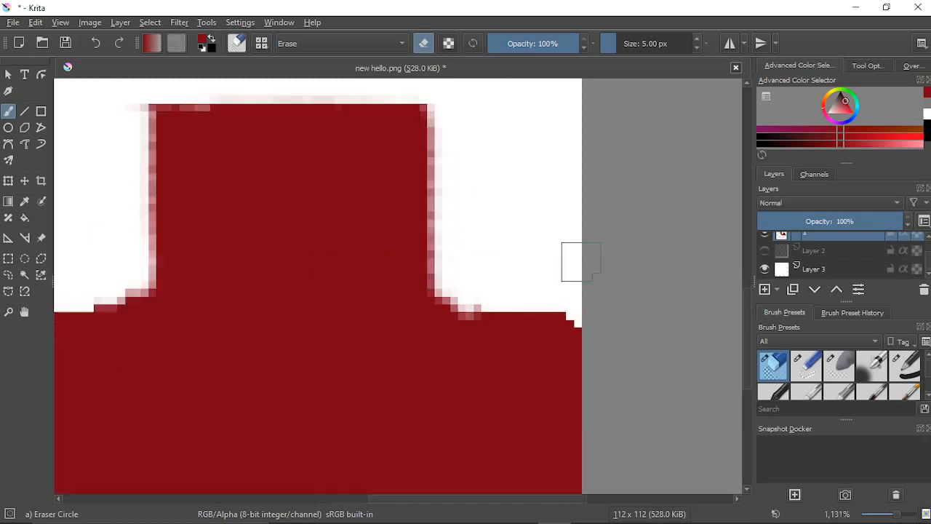
pyautogui.scroll(1, 581, 261)
pyautogui.rightClick(433, 228)
pyautogui.click(637, 137)
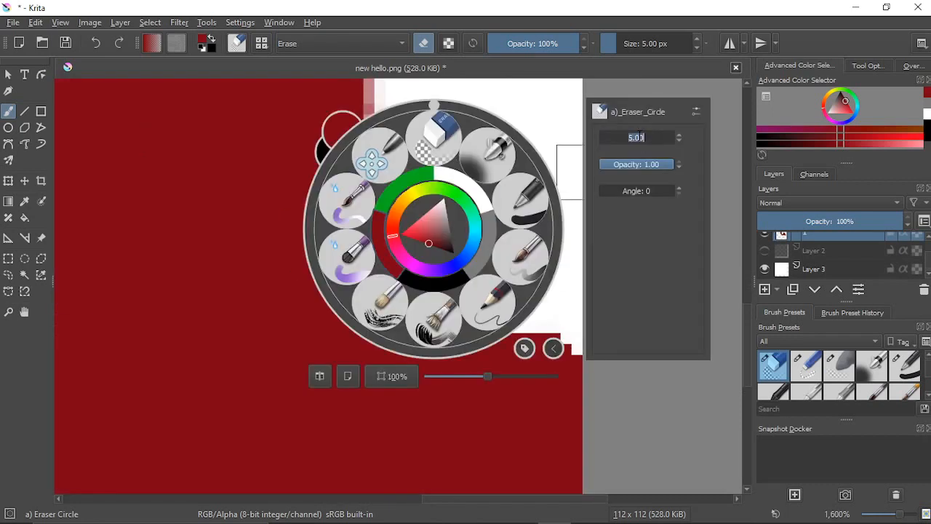
pyautogui.press('Return')
pyautogui.click(566, 111)
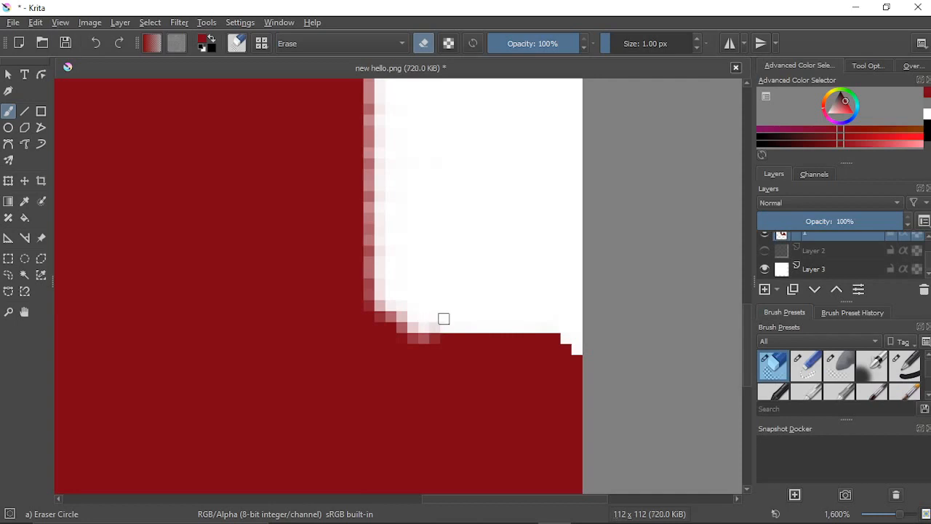
pyautogui.scroll(2, 436, 324)
pyautogui.scroll(1, 473, 313)
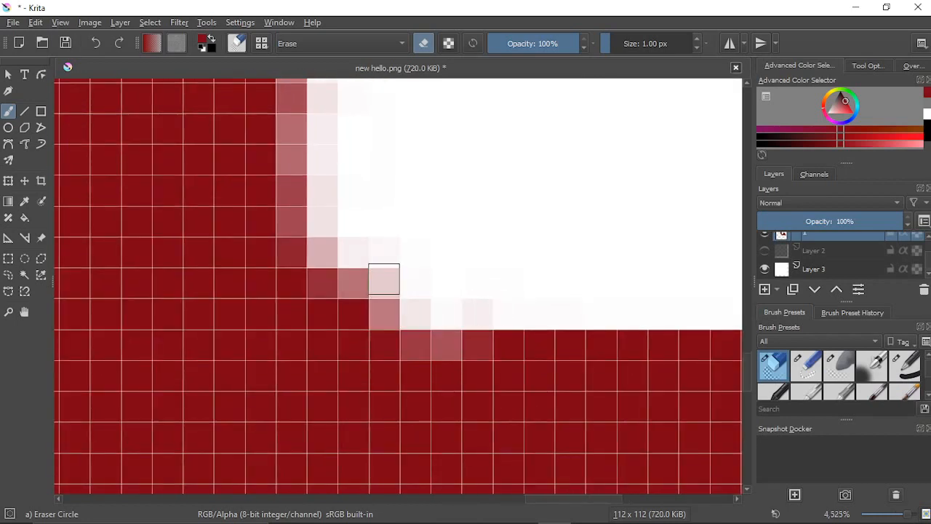
pyautogui.click(386, 282)
pyautogui.click(354, 249)
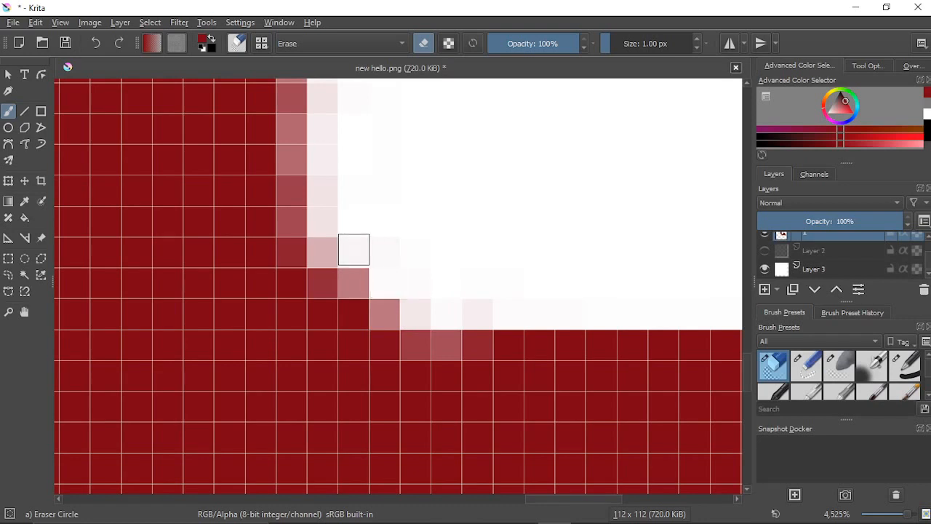
# Step: Erase along the partly cleared red pixels in the left inner corner at the block's base
pyautogui.scroll(-4, 505, 228)
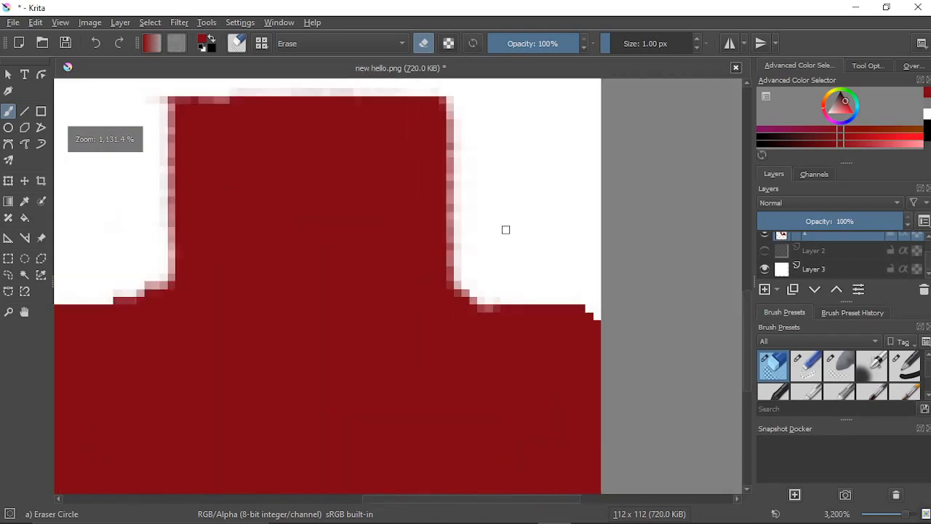
pyautogui.moveTo(505, 229)
pyautogui.mouseDown()
pyautogui.moveTo(550, 282)
pyautogui.moveTo(621, 227)
pyautogui.mouseUp()
pyautogui.scroll(2, 229, 301)
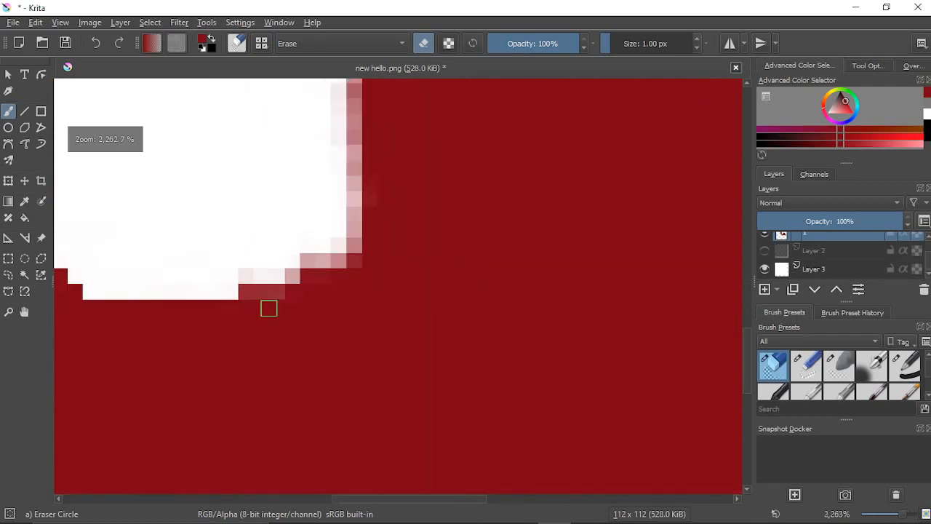
pyautogui.scroll(1, 617, 292)
pyautogui.moveTo(598, 297); pyautogui.dragTo(691, 258)
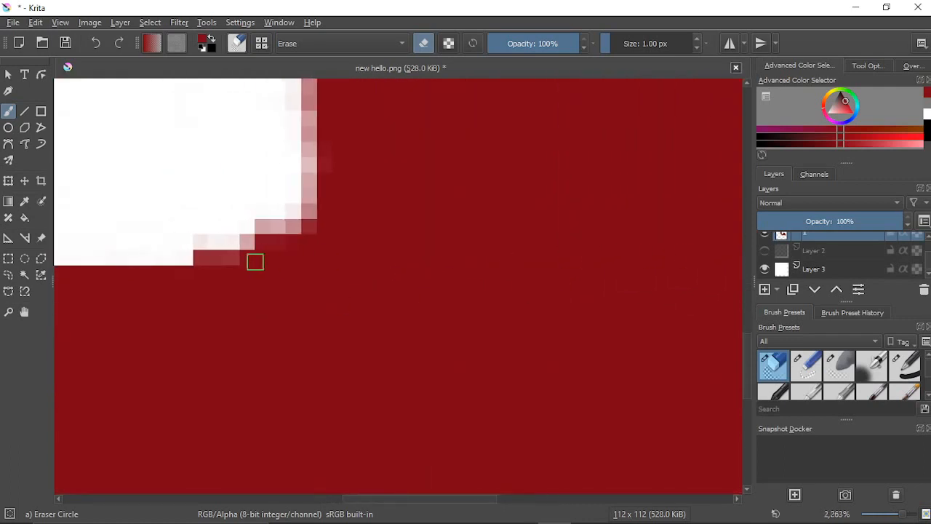
pyautogui.moveTo(195, 257)
pyautogui.mouseDown()
pyautogui.moveTo(364, 268)
pyautogui.moveTo(353, 262)
pyautogui.moveTo(373, 241)
pyautogui.moveTo(433, 237)
pyautogui.moveTo(410, 235)
pyautogui.moveTo(411, 251)
pyautogui.moveTo(349, 266)
pyautogui.moveTo(378, 267)
pyautogui.moveTo(371, 263)
pyautogui.mouseUp()
pyautogui.scroll(-5, 371, 246)
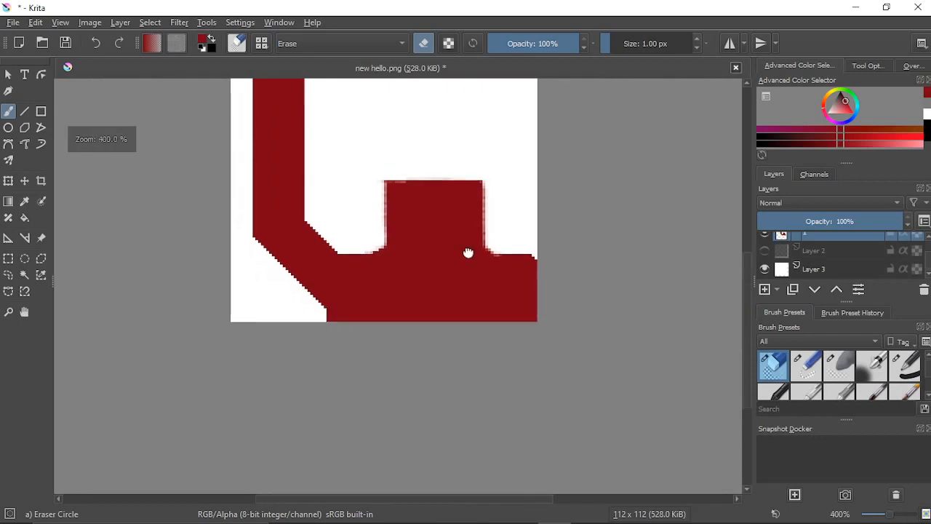
pyautogui.moveTo(468, 254); pyautogui.dragTo(433, 285)
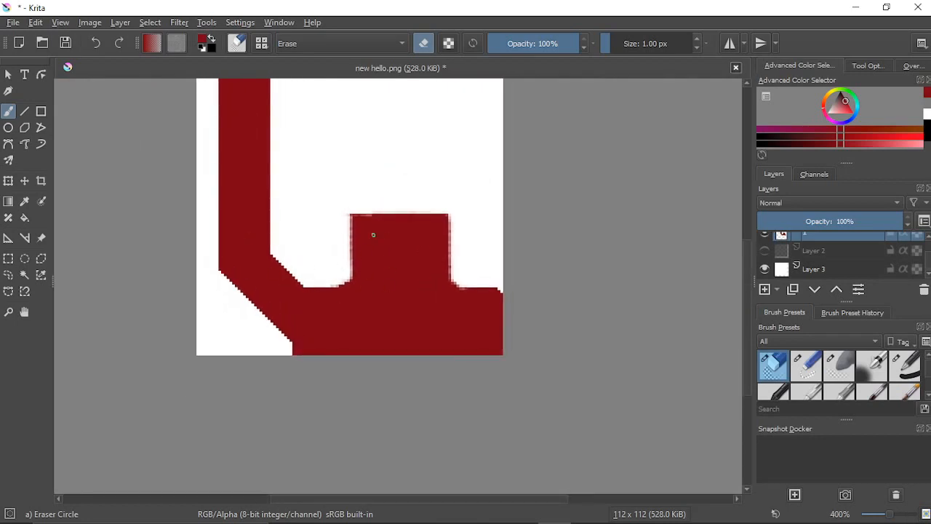
# Step: Erase the leftover stepped red pixels where the block's left side curves into the base
pyautogui.scroll(4, 382, 279)
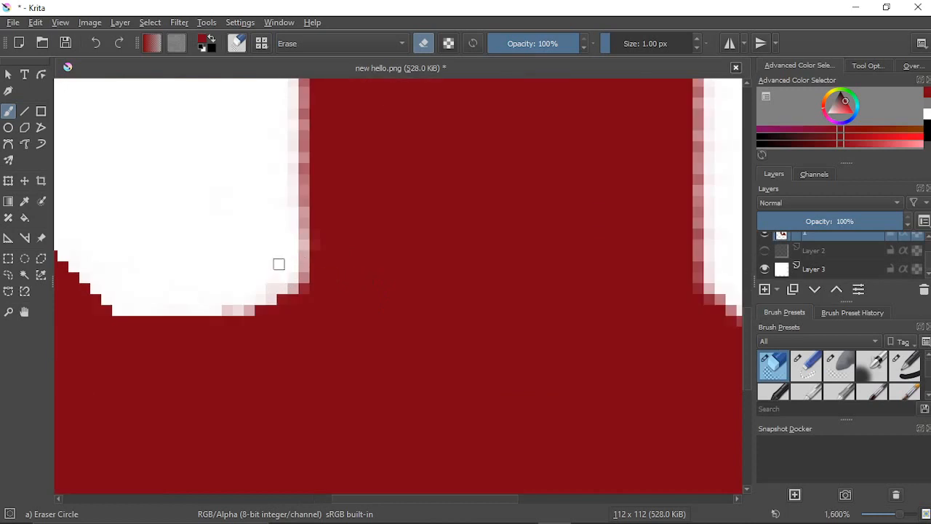
pyautogui.moveTo(269, 225); pyautogui.dragTo(332, 281)
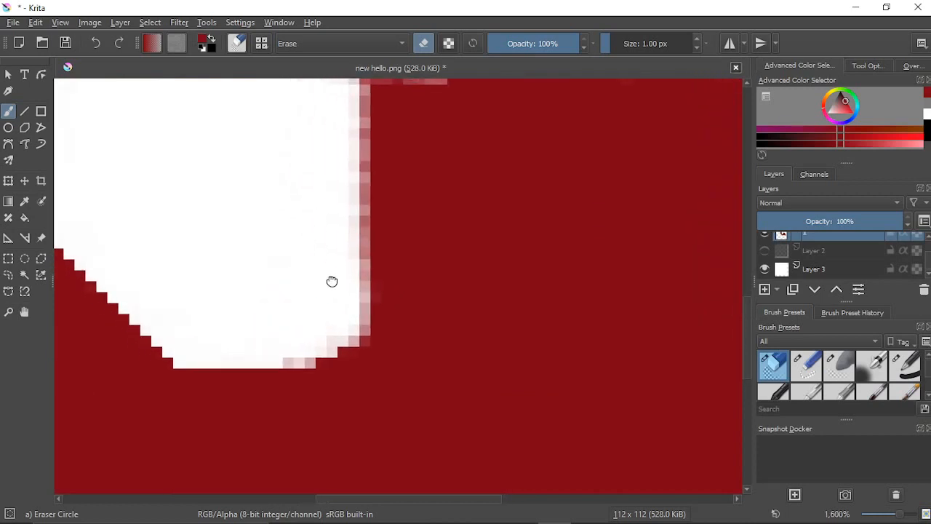
pyautogui.click(363, 340)
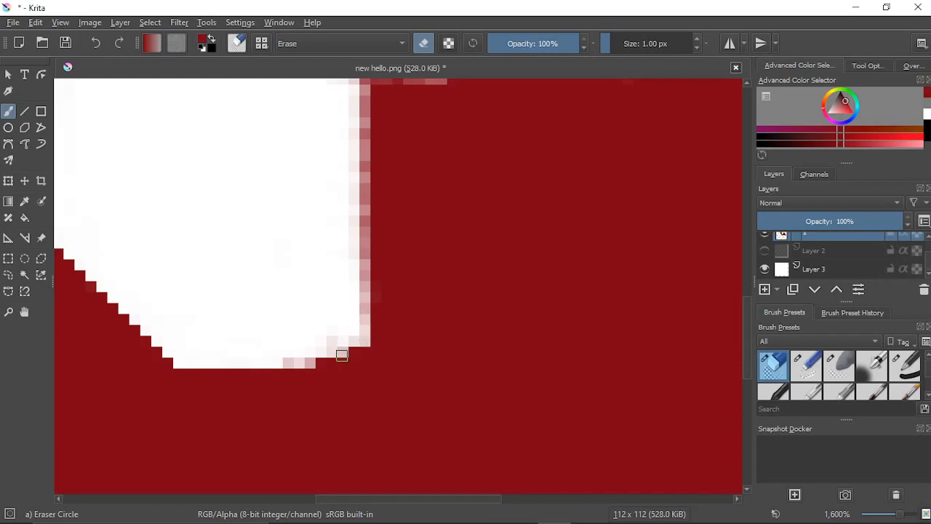
pyautogui.click(321, 361)
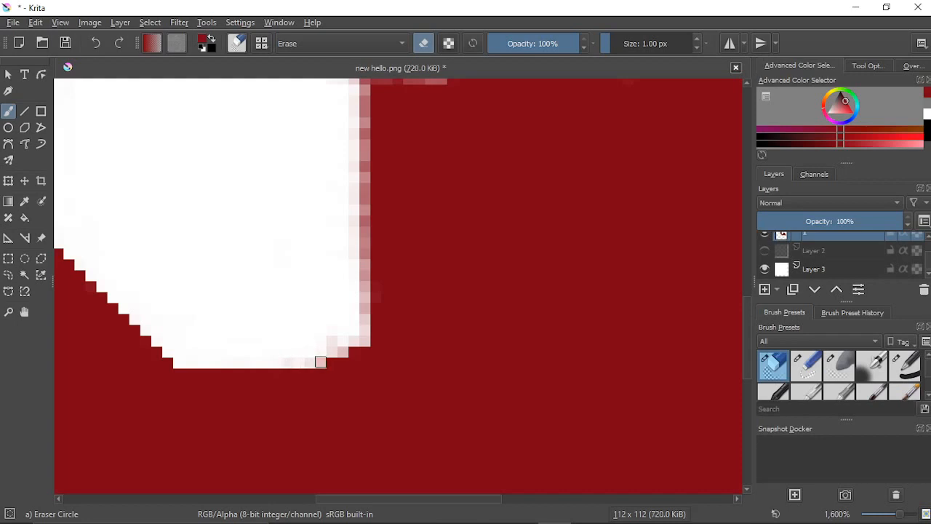
# Step: Erase the pink pixel column along the block's left side, including the faint pixels at its foot
pyautogui.moveTo(315, 264); pyautogui.dragTo(327, 343)
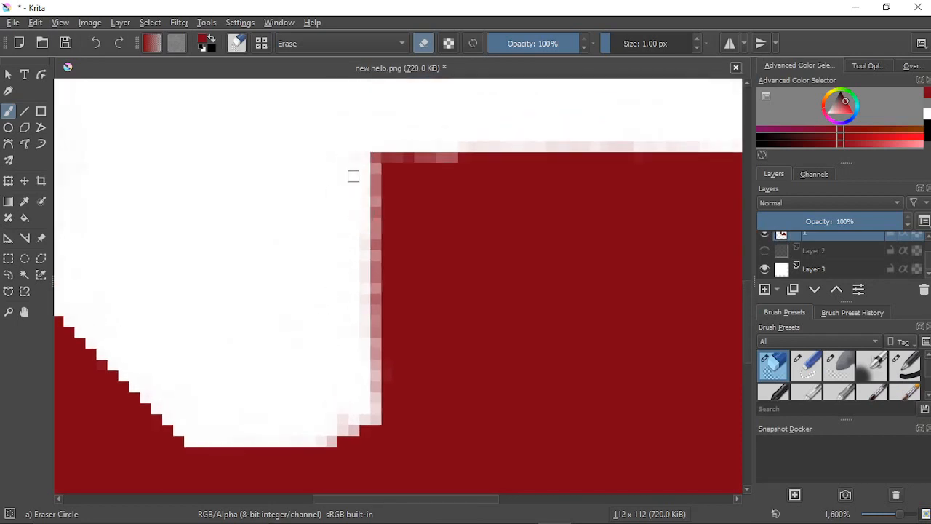
pyautogui.moveTo(363, 338)
pyautogui.mouseDown()
pyautogui.moveTo(375, 378)
pyautogui.moveTo(376, 157)
pyautogui.moveTo(373, 221)
pyautogui.moveTo(376, 178)
pyautogui.moveTo(374, 213)
pyautogui.moveTo(354, 146)
pyautogui.moveTo(374, 170)
pyautogui.moveTo(377, 153)
pyautogui.moveTo(368, 150)
pyautogui.moveTo(379, 365)
pyautogui.mouseUp()
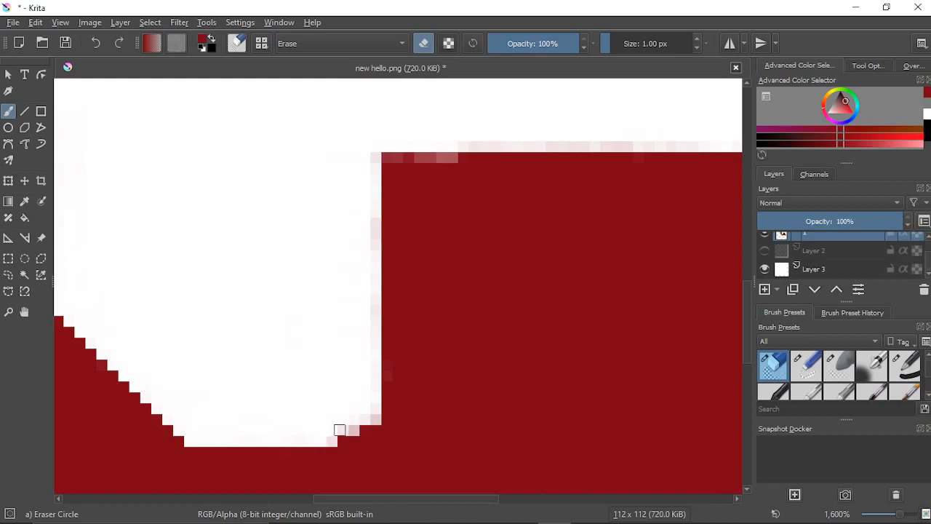
pyautogui.moveTo(339, 430); pyautogui.dragTo(343, 430)
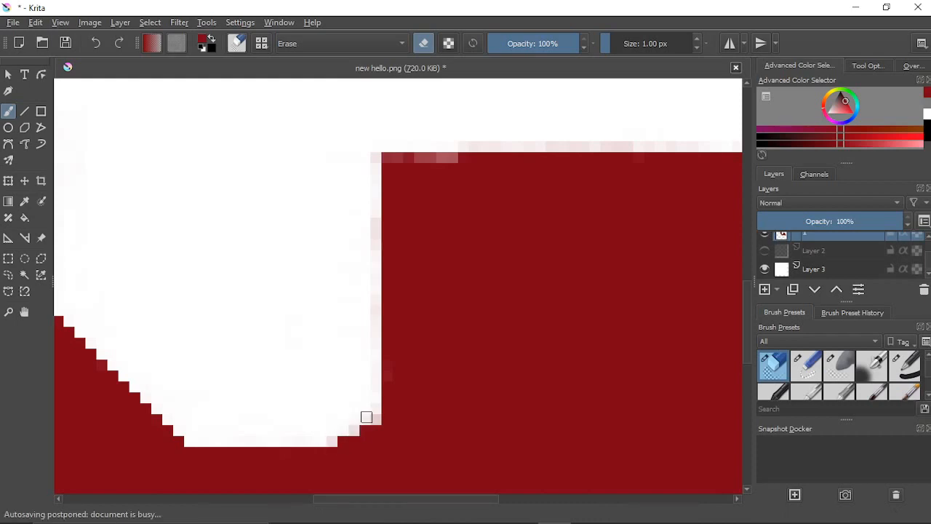
pyautogui.scroll(-4, 390, 326)
# Step: Clear the faint pink fringe along the block's top edge and down the outside of its left side
pyautogui.moveTo(417, 327); pyautogui.dragTo(374, 368)
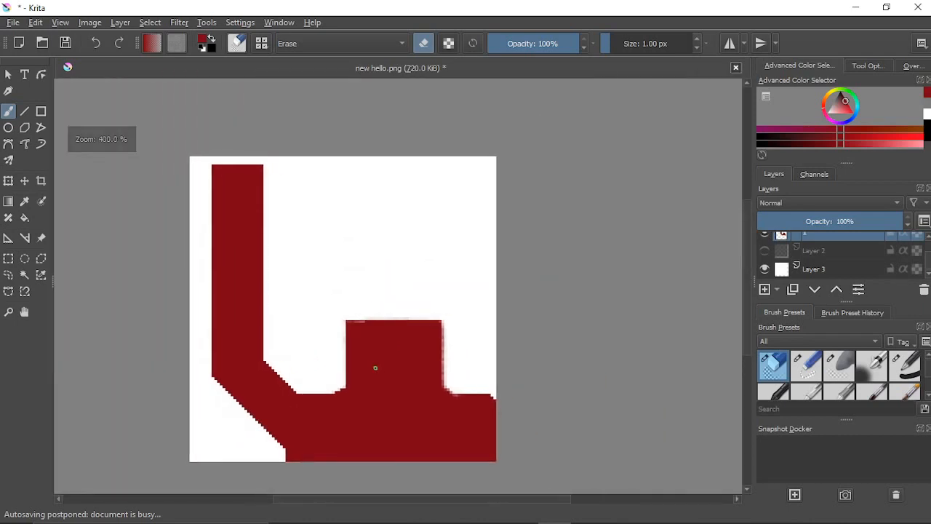
pyautogui.scroll(5, 374, 368)
pyautogui.moveTo(365, 222); pyautogui.dragTo(330, 320)
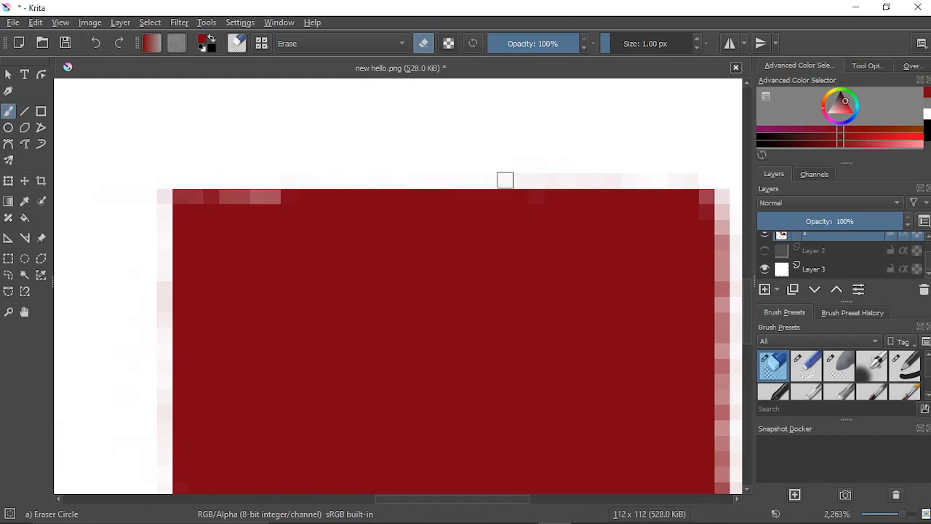
pyautogui.moveTo(505, 179); pyautogui.dragTo(520, 178)
pyautogui.moveTo(313, 178)
pyautogui.mouseDown()
pyautogui.moveTo(160, 188)
pyautogui.moveTo(162, 223)
pyautogui.moveTo(167, 186)
pyautogui.mouseUp()
pyautogui.moveTo(167, 270)
pyautogui.mouseDown()
pyautogui.moveTo(157, 428)
pyautogui.moveTo(172, 457)
pyautogui.moveTo(169, 379)
pyautogui.moveTo(170, 440)
pyautogui.mouseUp()
# Step: Erase the pink fringe around the block's top right corner and down its whole right side
pyautogui.moveTo(347, 382); pyautogui.dragTo(174, 348)
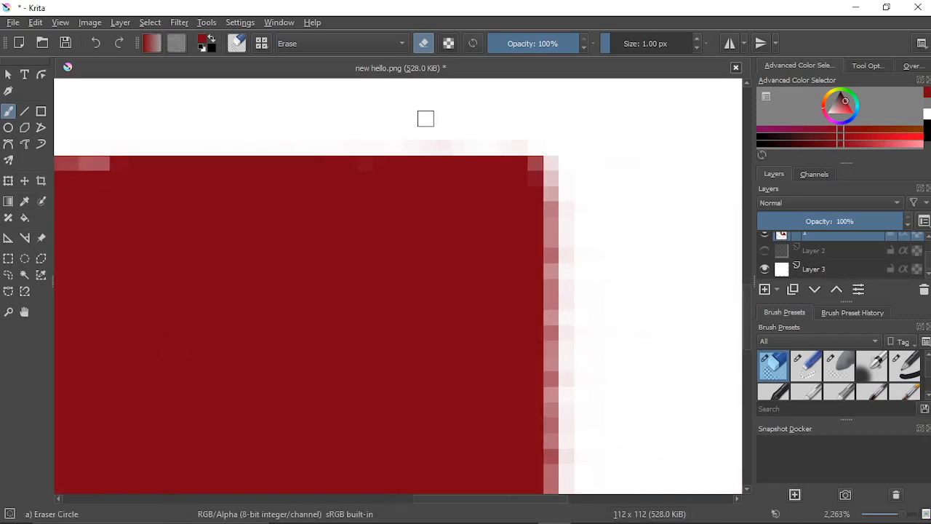
pyautogui.moveTo(408, 149)
pyautogui.mouseDown()
pyautogui.moveTo(485, 149)
pyautogui.moveTo(362, 146)
pyautogui.moveTo(559, 146)
pyautogui.moveTo(479, 140)
pyautogui.moveTo(550, 140)
pyautogui.moveTo(558, 302)
pyautogui.moveTo(565, 184)
pyautogui.moveTo(558, 416)
pyautogui.moveTo(566, 221)
pyautogui.moveTo(563, 317)
pyautogui.mouseUp()
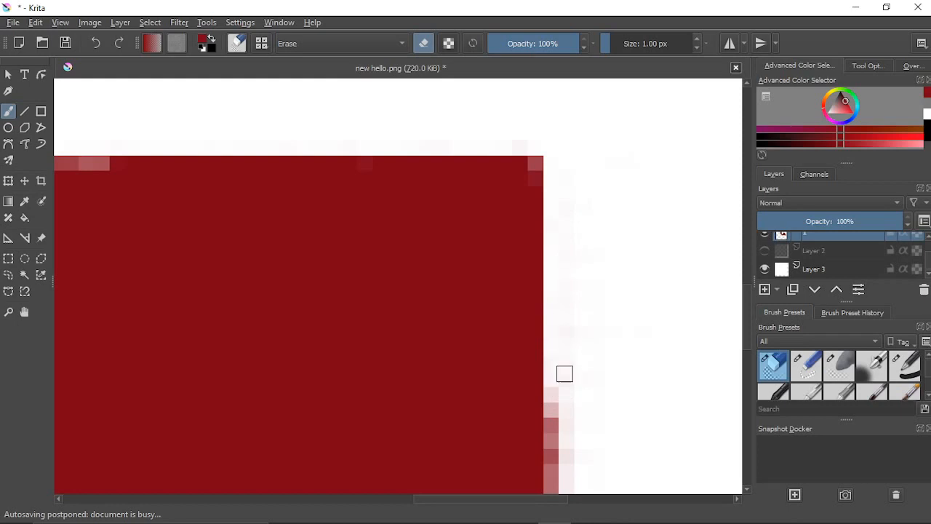
pyautogui.moveTo(589, 384); pyautogui.dragTo(505, 174)
pyautogui.moveTo(471, 222)
pyautogui.mouseDown()
pyautogui.moveTo(470, 158)
pyautogui.moveTo(488, 320)
pyautogui.moveTo(535, 355)
pyautogui.mouseUp()
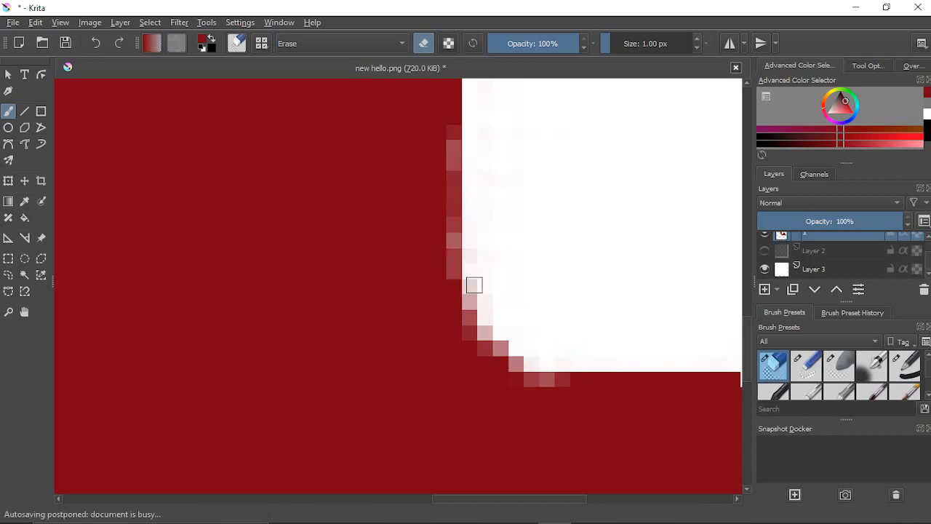
# Step: Switch to the Pencil-2 brush and repaint the faded pixels in the right inner corner as a solid dark red staircase
pyautogui.scroll(-3, 565, 233)
pyautogui.moveTo(565, 234); pyautogui.dragTo(561, 269)
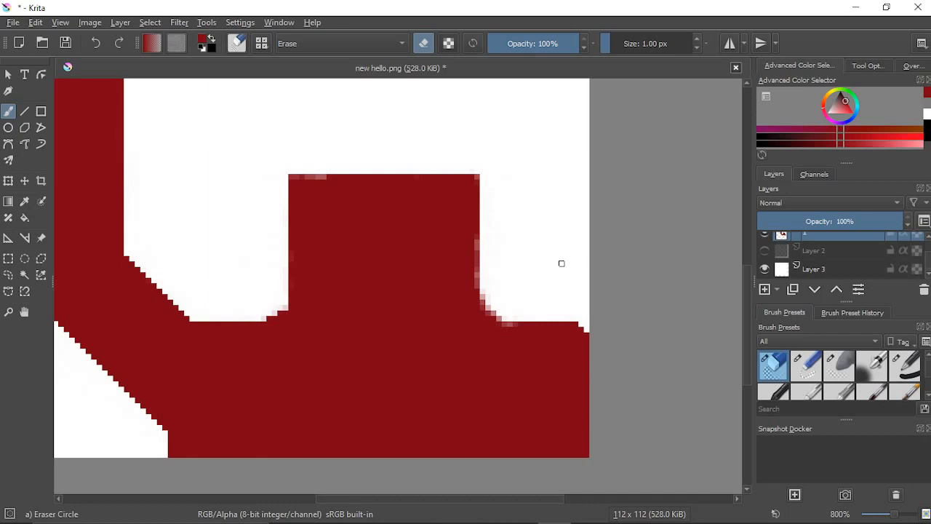
pyautogui.scroll(5, 524, 305)
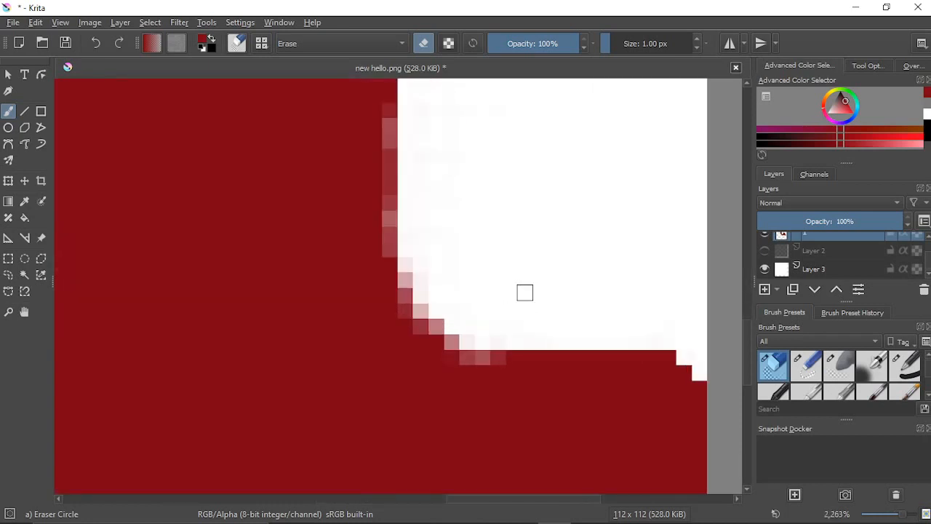
pyautogui.rightClick(524, 248)
pyautogui.click(461, 137)
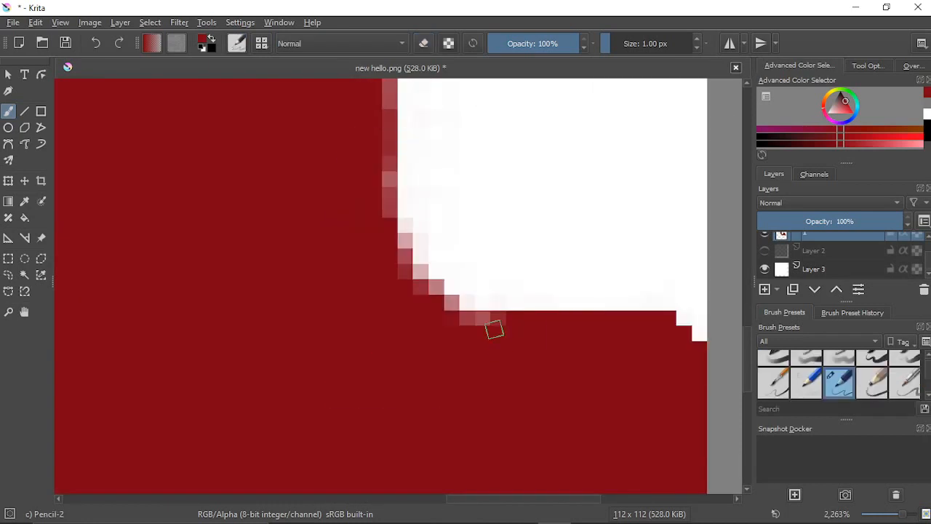
pyautogui.moveTo(503, 326)
pyautogui.mouseDown()
pyautogui.moveTo(453, 322)
pyautogui.moveTo(473, 317)
pyautogui.moveTo(466, 321)
pyautogui.mouseUp()
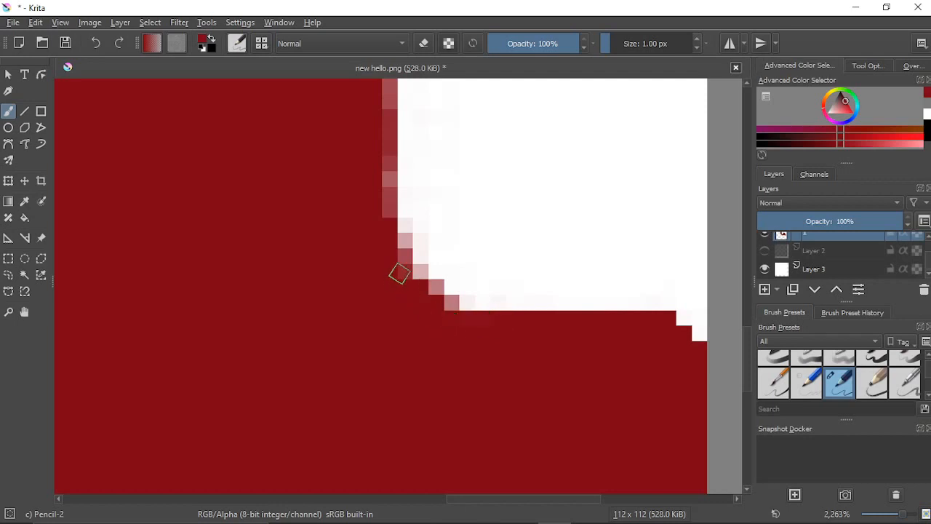
pyautogui.click(403, 255)
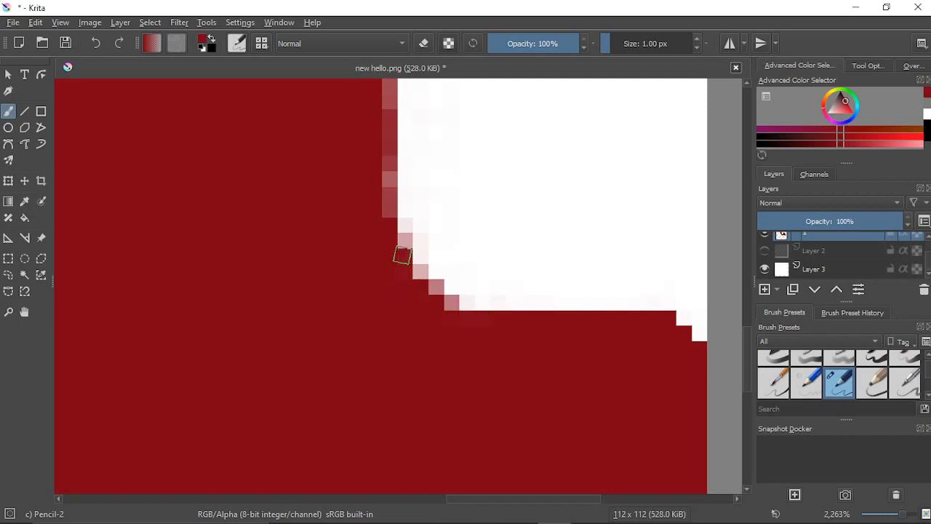
pyautogui.click(450, 300)
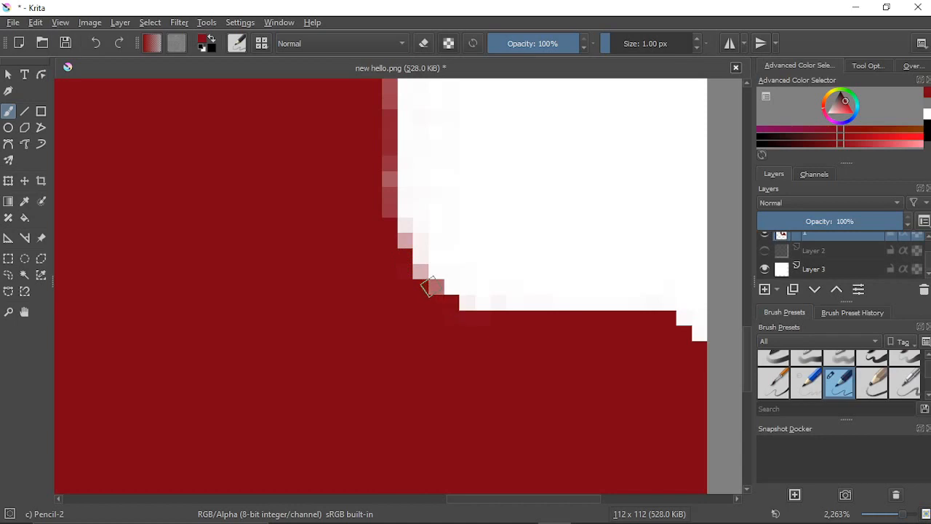
pyautogui.click(437, 288)
pyautogui.click(422, 273)
# Step: Paint the pale pixel in the left inner corner, right against the block's side, solid dark red
pyautogui.moveTo(339, 280); pyautogui.dragTo(653, 258)
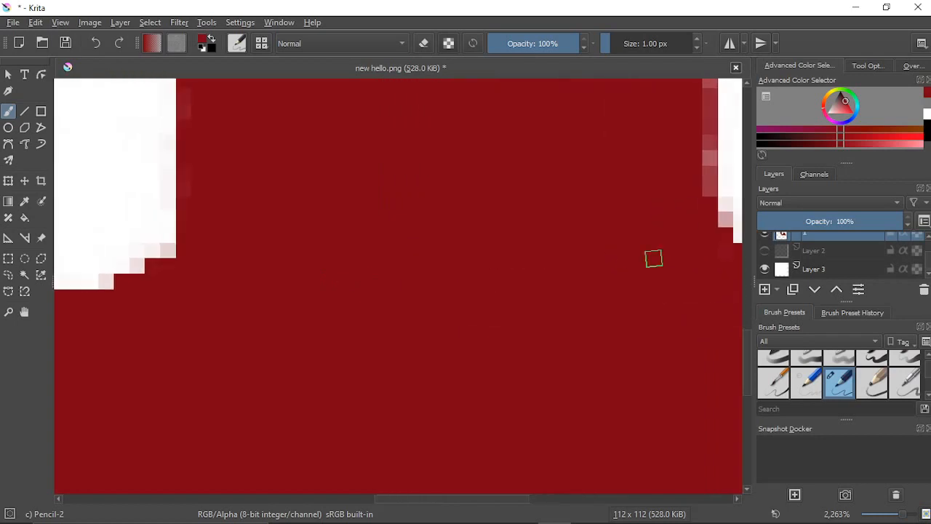
pyautogui.moveTo(250, 269); pyautogui.dragTo(370, 272)
pyautogui.scroll(-5, 426, 298)
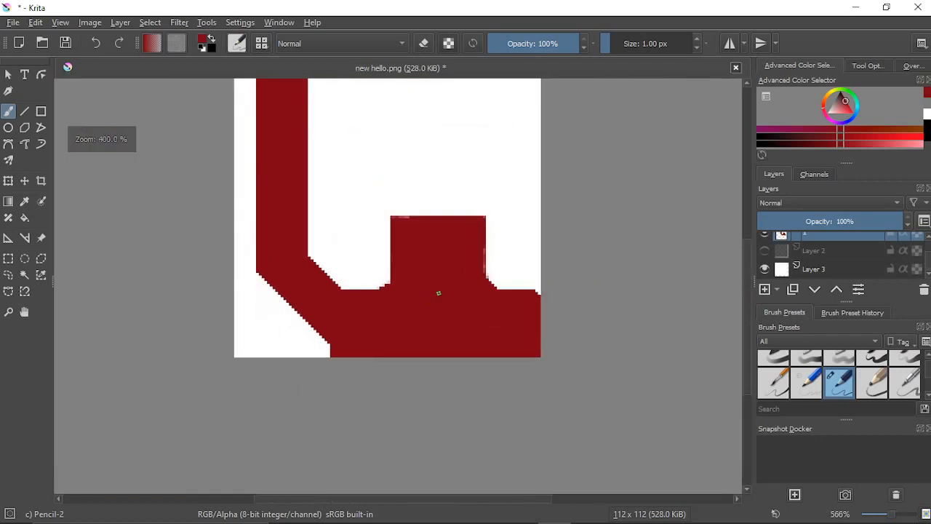
pyautogui.scroll(-1, 438, 293)
pyautogui.scroll(4, 410, 301)
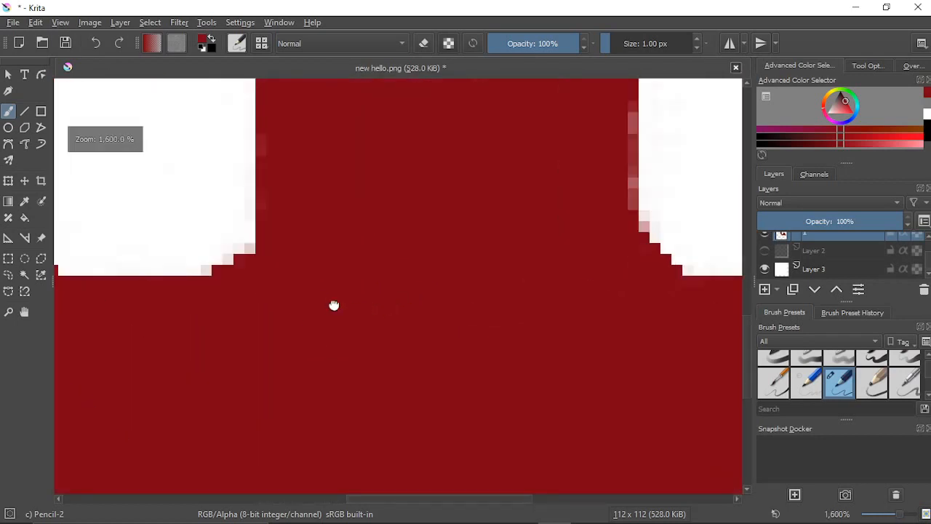
pyautogui.moveTo(334, 306); pyautogui.dragTo(477, 300)
pyautogui.scroll(3, 411, 292)
pyautogui.moveTo(357, 252); pyautogui.dragTo(415, 306)
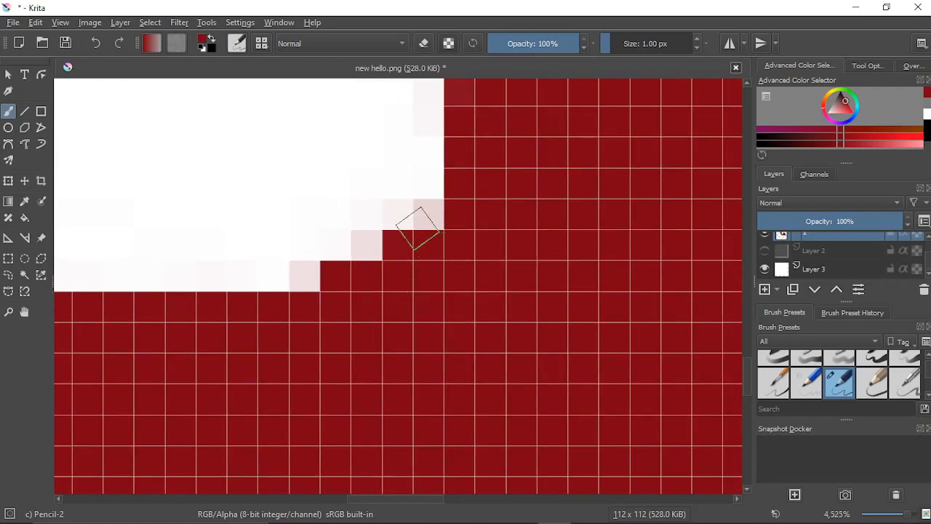
pyautogui.click(429, 216)
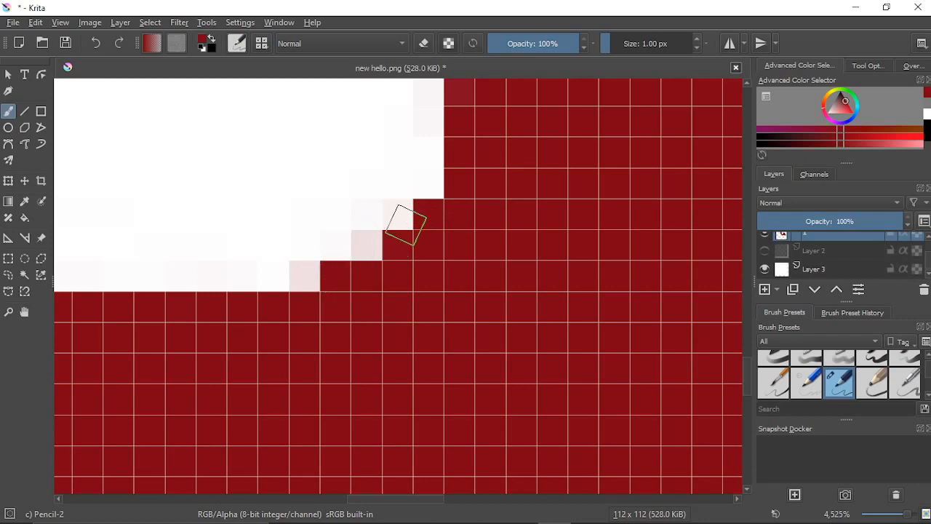
# Step: Fill the next pale pixels in the left inner corner with dark red to form a one-pixel diagonal staircase
pyautogui.scroll(-12, 405, 225)
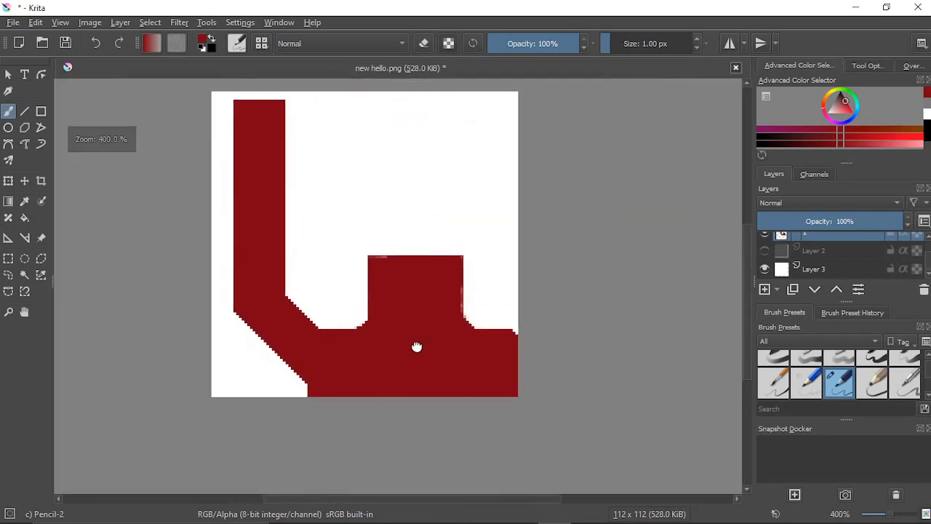
pyautogui.scroll(6, 417, 344)
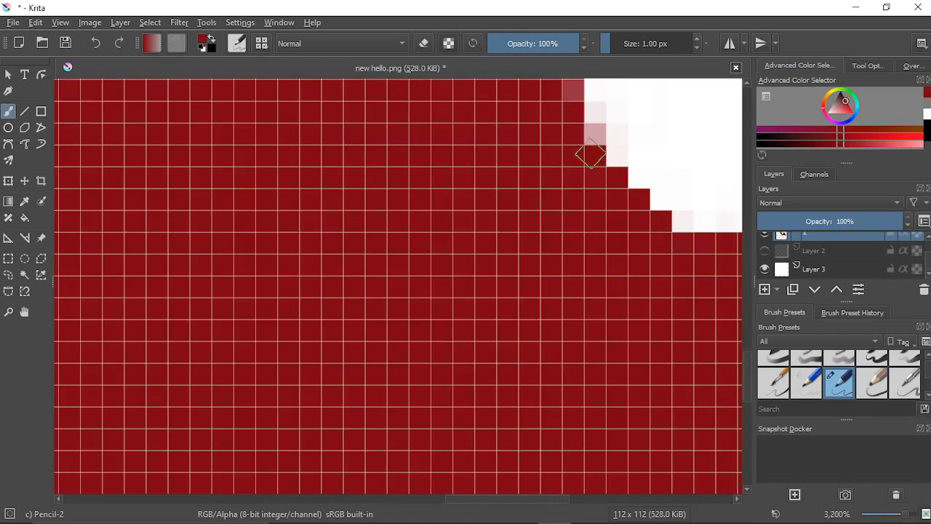
pyautogui.moveTo(239, 254); pyautogui.dragTo(372, 271)
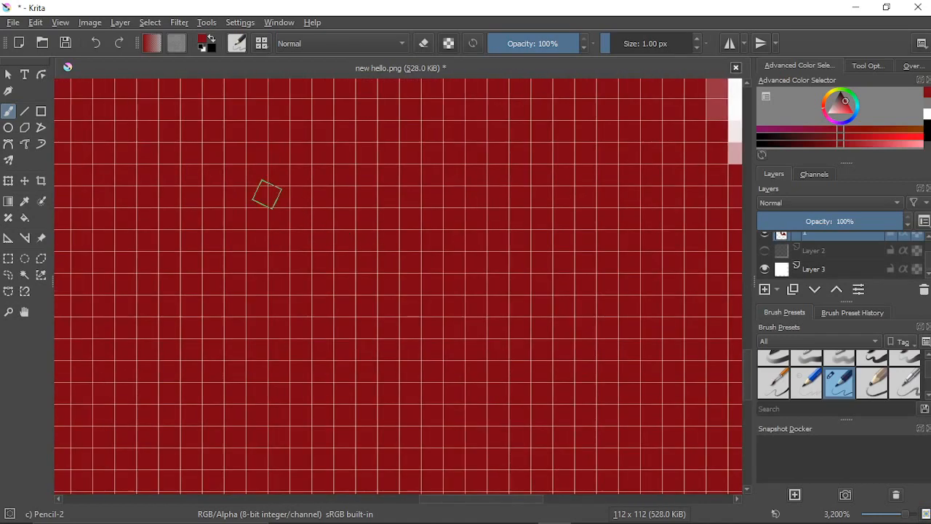
pyautogui.moveTo(117, 174)
pyautogui.mouseDown()
pyautogui.moveTo(453, 182)
pyautogui.moveTo(101, 198)
pyautogui.mouseUp()
pyautogui.moveTo(41, 199)
pyautogui.mouseDown()
pyautogui.moveTo(441, 202)
pyautogui.moveTo(462, 191)
pyautogui.mouseUp()
pyautogui.moveTo(309, 188); pyautogui.dragTo(268, 232)
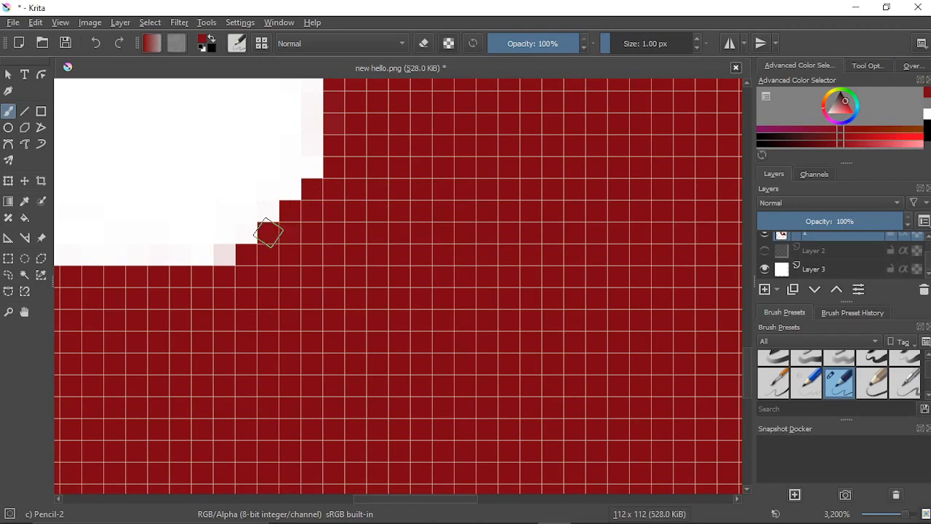
# Step: Paint a one-pixel dark red row across the block's top edge and fill the faded pixel at its top right corner
pyautogui.scroll(-2, 350, 279)
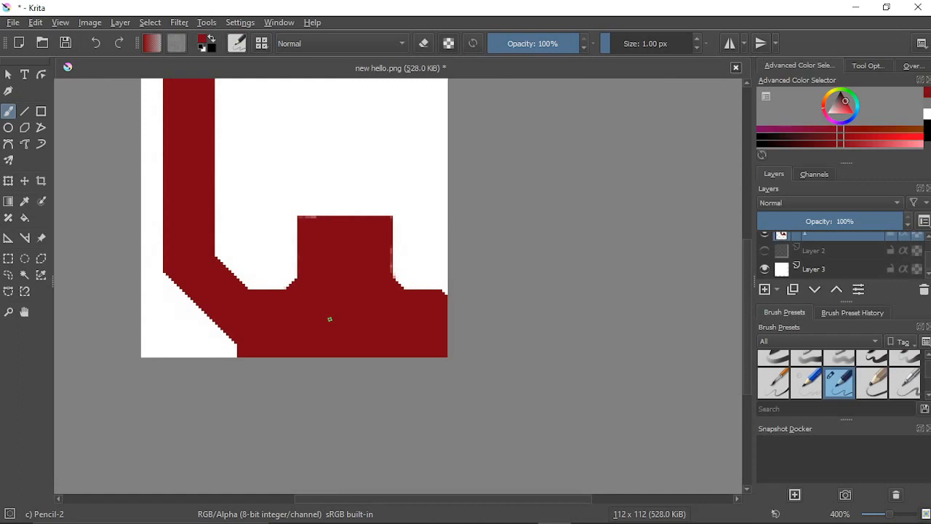
pyautogui.scroll(3, 330, 319)
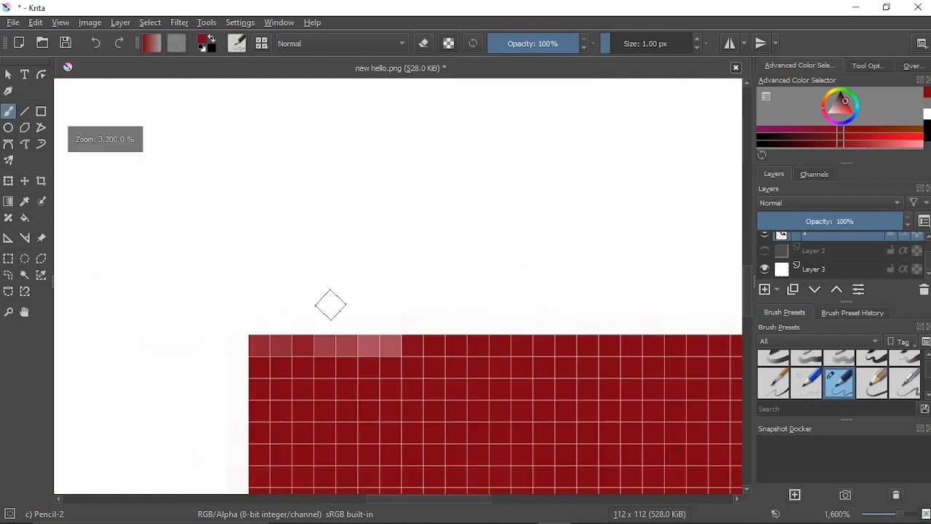
pyautogui.moveTo(276, 325)
pyautogui.mouseDown()
pyautogui.moveTo(309, 326)
pyautogui.moveTo(266, 343)
pyautogui.moveTo(261, 322)
pyautogui.moveTo(305, 328)
pyautogui.moveTo(279, 350)
pyautogui.moveTo(368, 347)
pyautogui.moveTo(343, 343)
pyautogui.moveTo(406, 332)
pyautogui.moveTo(313, 326)
pyautogui.moveTo(459, 321)
pyautogui.moveTo(311, 323)
pyautogui.moveTo(344, 325)
pyautogui.mouseUp()
pyautogui.moveTo(524, 366); pyautogui.dragTo(286, 322)
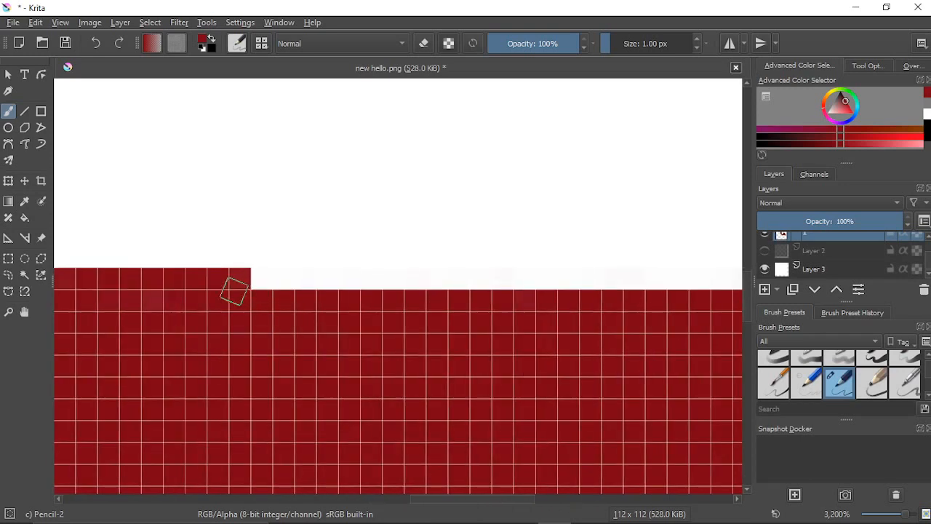
pyautogui.moveTo(240, 284)
pyautogui.mouseDown()
pyautogui.moveTo(365, 278)
pyautogui.moveTo(225, 278)
pyautogui.moveTo(541, 280)
pyautogui.mouseUp()
pyautogui.moveTo(606, 294); pyautogui.dragTo(431, 300)
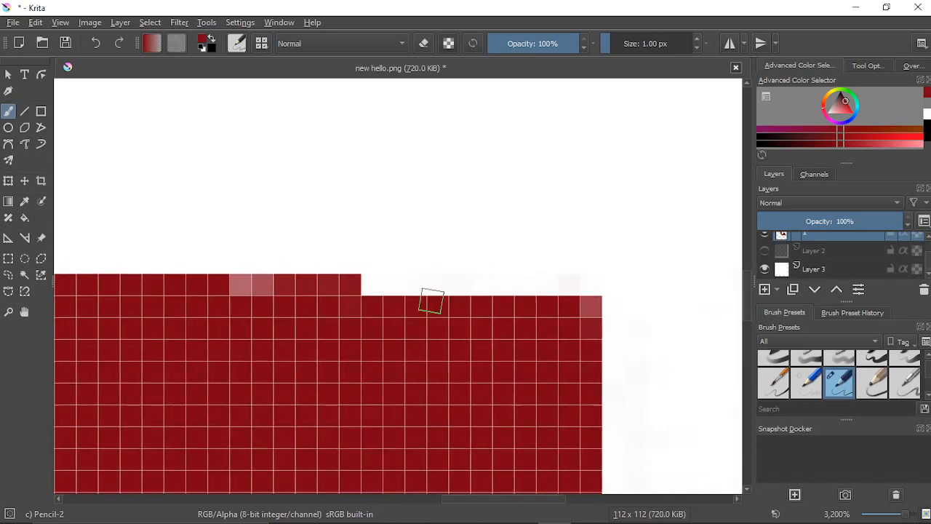
pyautogui.moveTo(227, 286)
pyautogui.mouseDown()
pyautogui.moveTo(595, 284)
pyautogui.moveTo(184, 289)
pyautogui.moveTo(545, 284)
pyautogui.mouseUp()
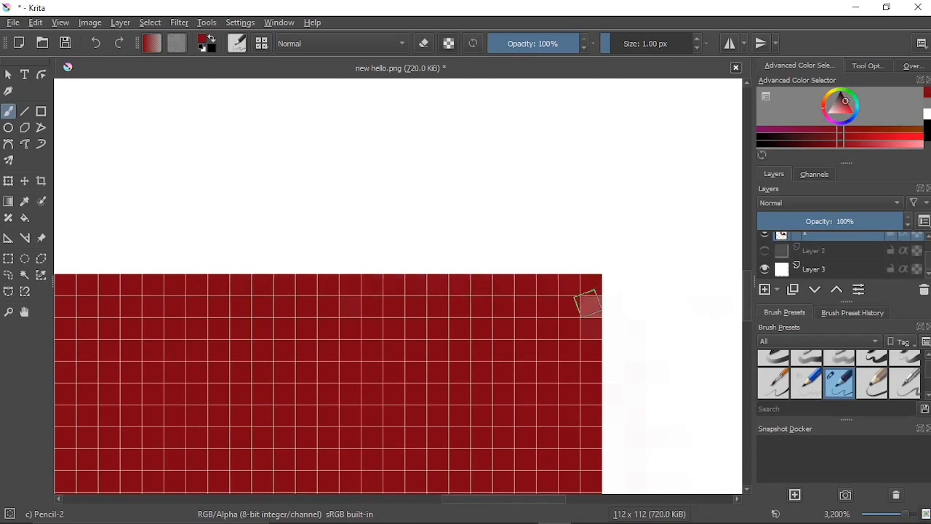
pyautogui.click(587, 303)
# Step: Paint over the faded pixels along the lower part of the block's right side in solid dark red
pyautogui.scroll(-4, 561, 336)
pyautogui.moveTo(421, 402); pyautogui.dragTo(399, 310)
pyautogui.scroll(2, 517, 346)
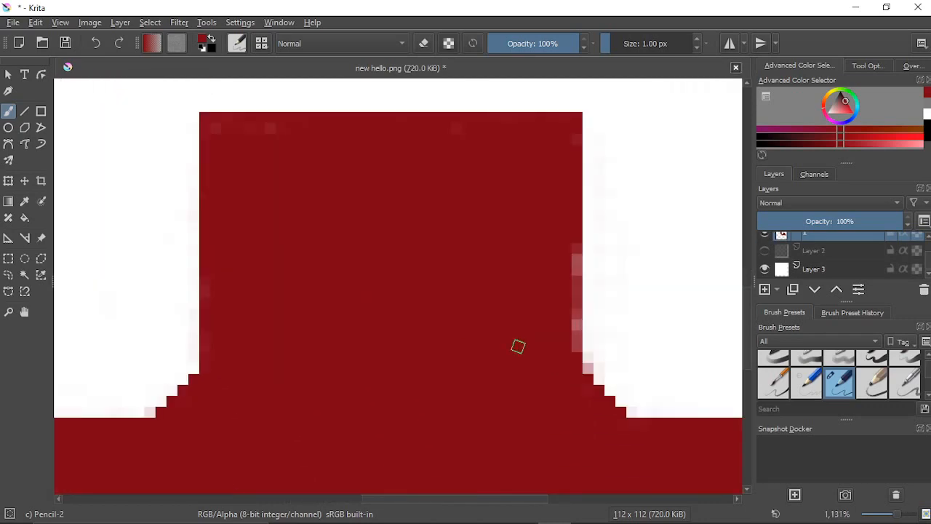
pyautogui.scroll(3, 518, 346)
pyautogui.moveTo(469, 146)
pyautogui.mouseDown()
pyautogui.moveTo(470, 214)
pyautogui.moveTo(472, 168)
pyautogui.moveTo(473, 228)
pyautogui.moveTo(464, 378)
pyautogui.moveTo(466, 286)
pyautogui.moveTo(457, 327)
pyautogui.mouseUp()
# Step: Erase the pale pixels beside the staircase in the block's right inner corner with the one-pixel Eraser Circle brush
pyautogui.moveTo(454, 453); pyautogui.dragTo(307, 259)
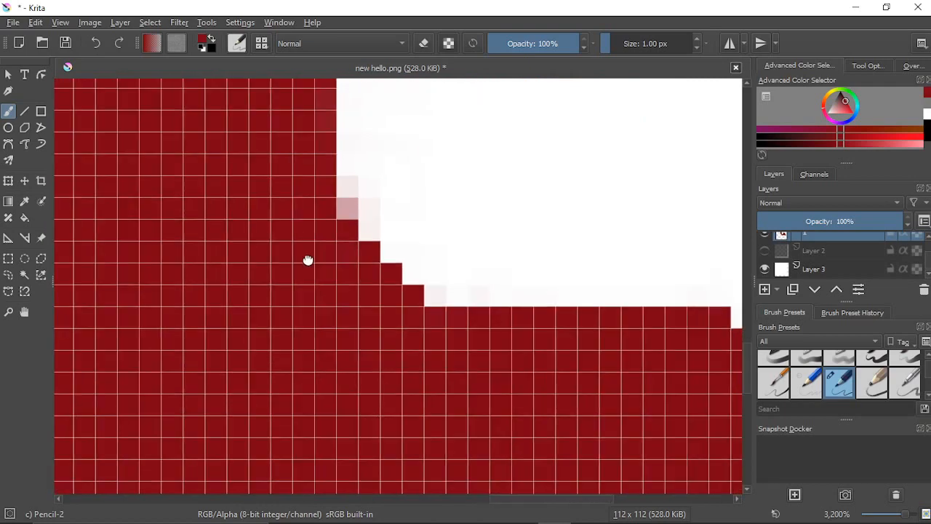
pyautogui.scroll(-2, 307, 259)
pyautogui.scroll(2, 308, 258)
pyautogui.rightClick(456, 223)
pyautogui.click(444, 142)
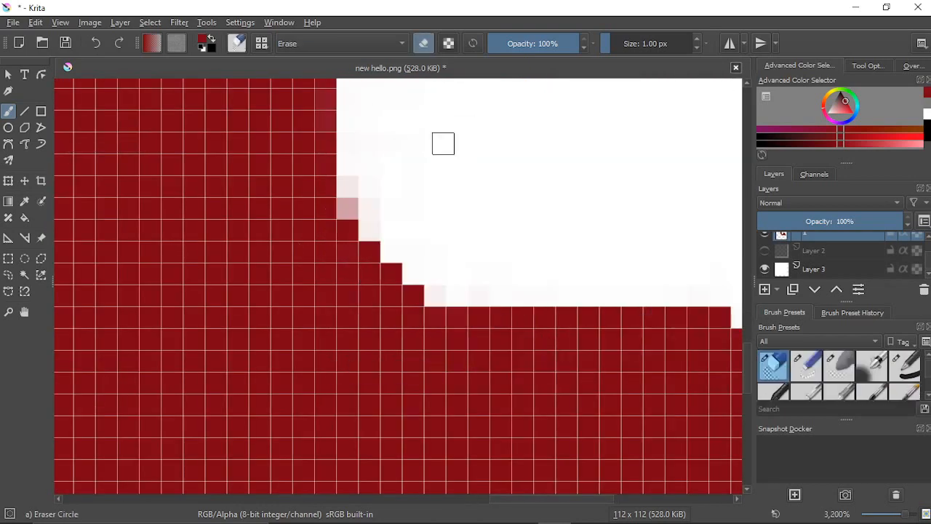
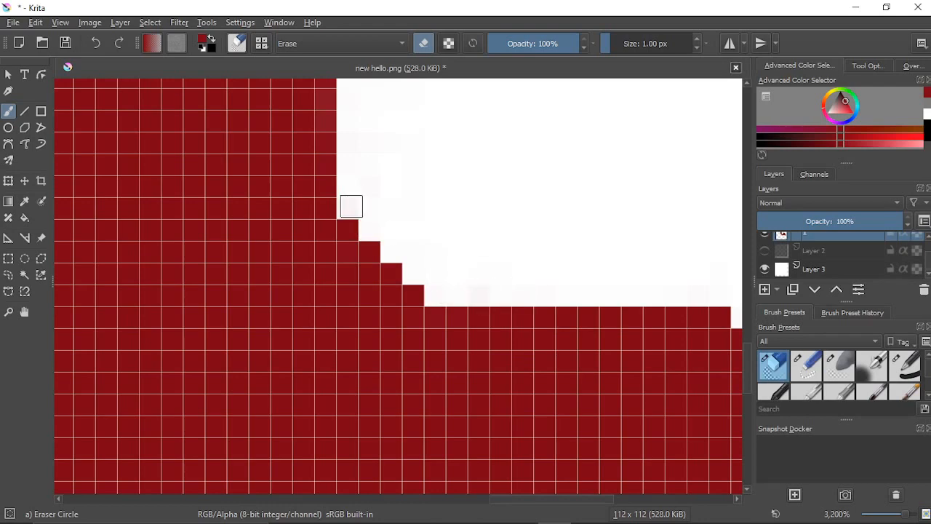
# Step: Erase the faded pixels at the foot of the left inner corner's staircase and along the block's left side
pyautogui.moveTo(621, 234); pyautogui.dragTo(652, 235)
pyautogui.scroll(-4, 480, 248)
pyautogui.moveTo(280, 252); pyautogui.dragTo(449, 286)
pyautogui.scroll(4, 449, 286)
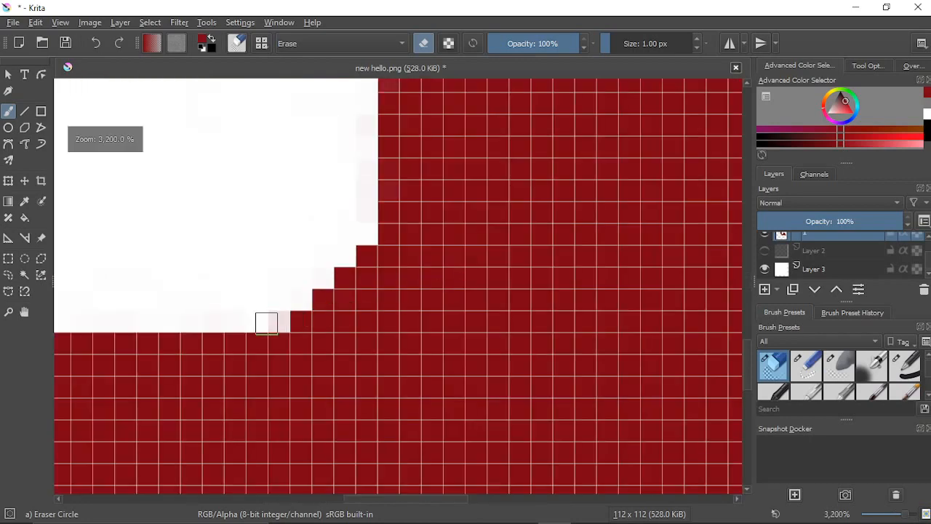
pyautogui.moveTo(260, 215); pyautogui.dragTo(273, 303)
pyautogui.moveTo(351, 192); pyautogui.dragTo(314, 377)
pyautogui.moveTo(339, 292); pyautogui.dragTo(327, 376)
pyautogui.scroll(-5, 303, 240)
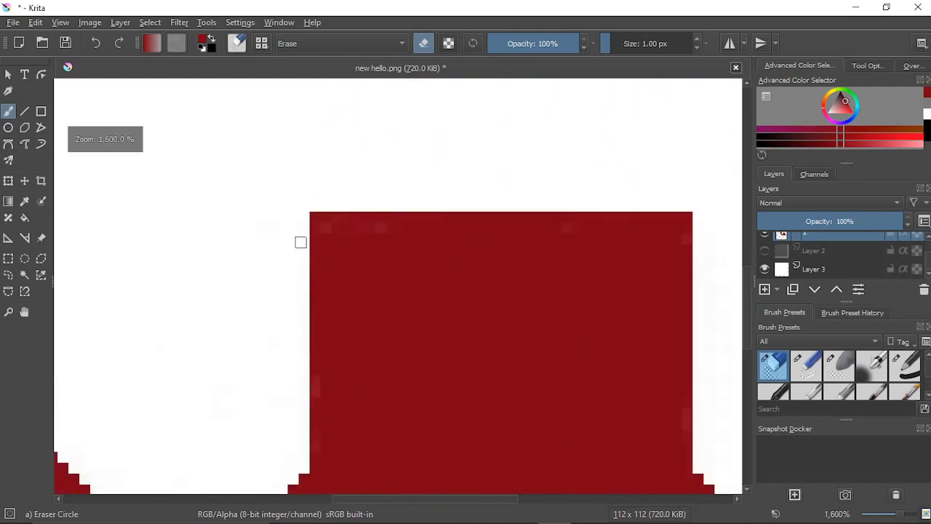
# Step: Raise the block's top edge by two pixels, painting full-width dark red rows with the Pencil-2 brush
pyautogui.scroll(-8, 300, 240)
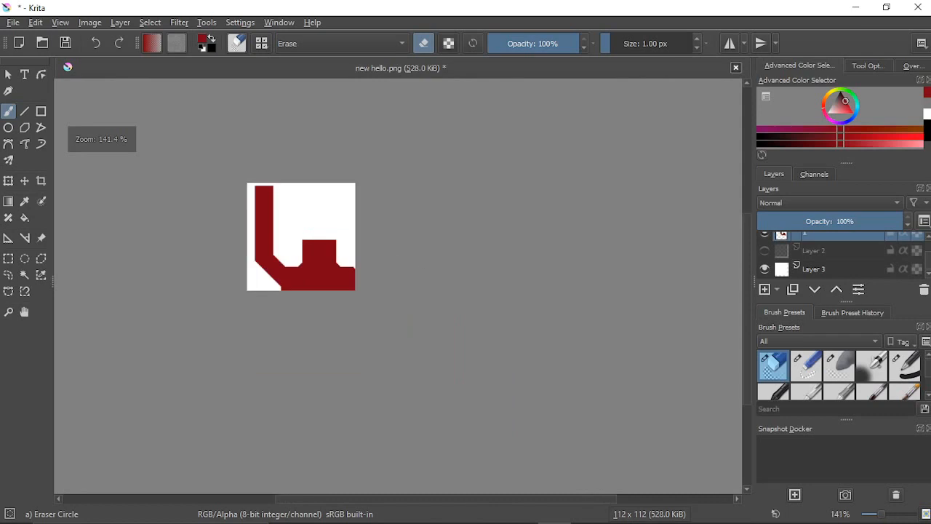
pyautogui.scroll(-3, 462, 277)
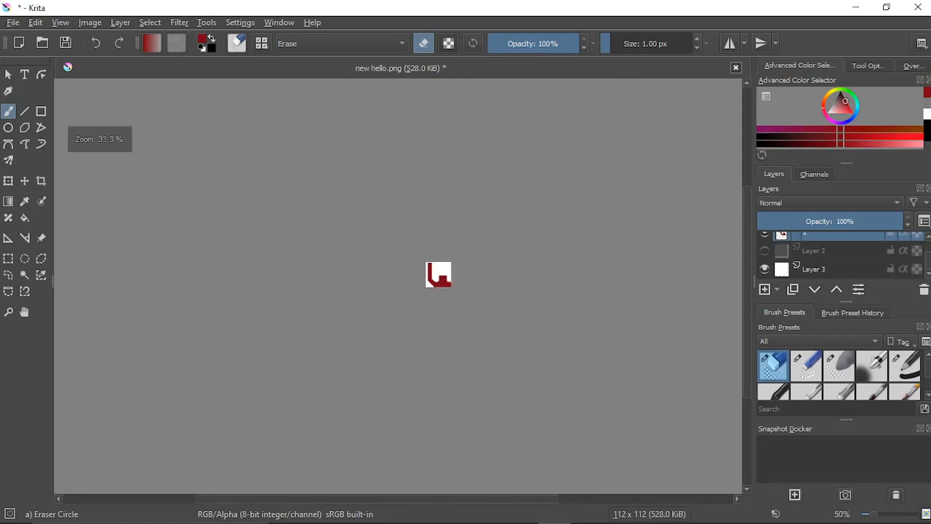
pyautogui.moveTo(474, 253); pyautogui.dragTo(474, 292)
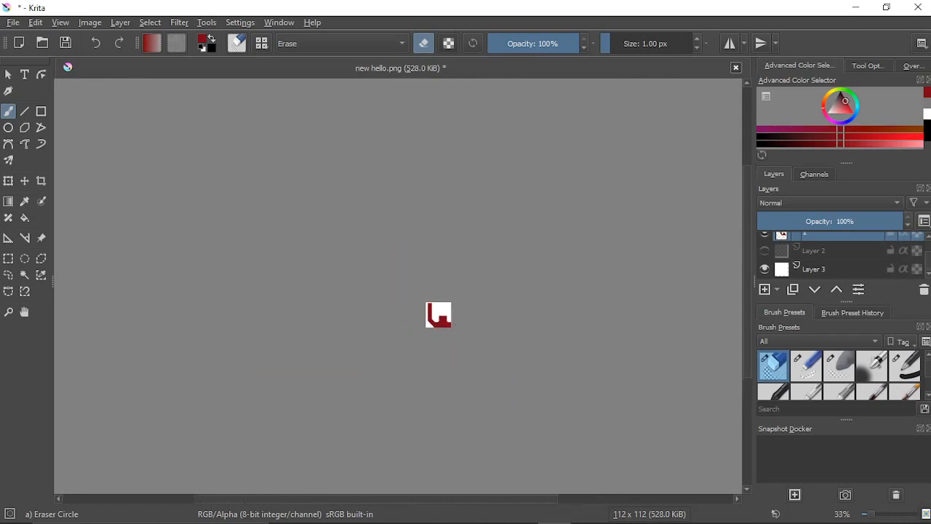
pyautogui.scroll(10, 448, 320)
pyautogui.rightClick(289, 251)
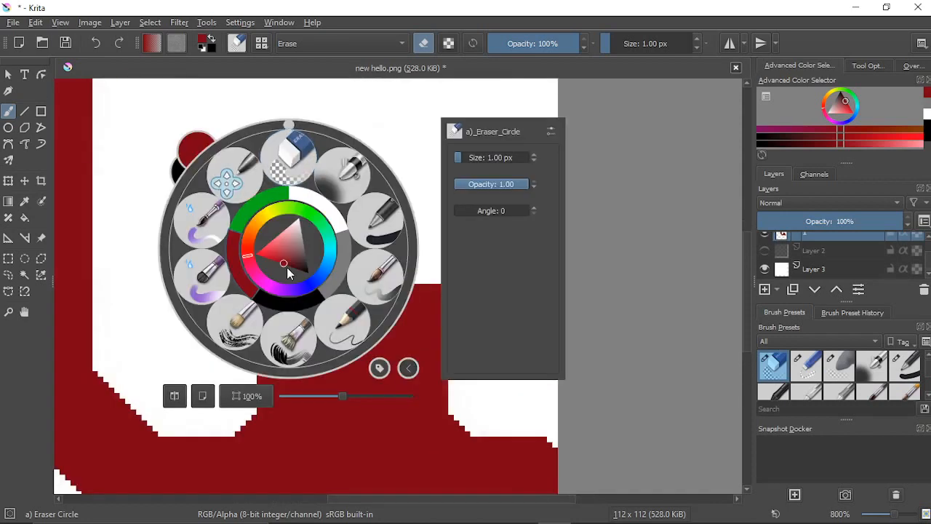
pyautogui.click(335, 314)
pyautogui.scroll(4, 322, 309)
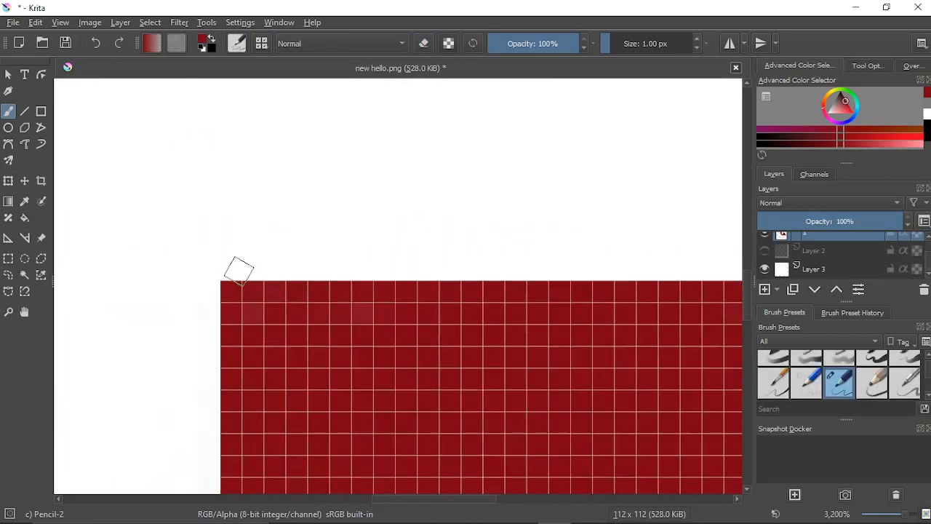
pyautogui.moveTo(231, 247)
pyautogui.mouseDown()
pyautogui.moveTo(235, 279)
pyautogui.moveTo(236, 247)
pyautogui.moveTo(281, 242)
pyautogui.moveTo(271, 256)
pyautogui.moveTo(298, 242)
pyautogui.moveTo(313, 257)
pyautogui.moveTo(324, 249)
pyautogui.moveTo(353, 285)
pyautogui.moveTo(336, 263)
pyautogui.moveTo(442, 242)
pyautogui.moveTo(310, 255)
pyautogui.moveTo(470, 268)
pyautogui.moveTo(349, 268)
pyautogui.moveTo(380, 267)
pyautogui.moveTo(349, 251)
pyautogui.moveTo(412, 250)
pyautogui.moveTo(353, 251)
pyautogui.moveTo(516, 264)
pyautogui.mouseUp()
pyautogui.moveTo(641, 324)
pyautogui.mouseDown()
pyautogui.moveTo(298, 318)
pyautogui.moveTo(430, 326)
pyautogui.moveTo(400, 312)
pyautogui.mouseUp()
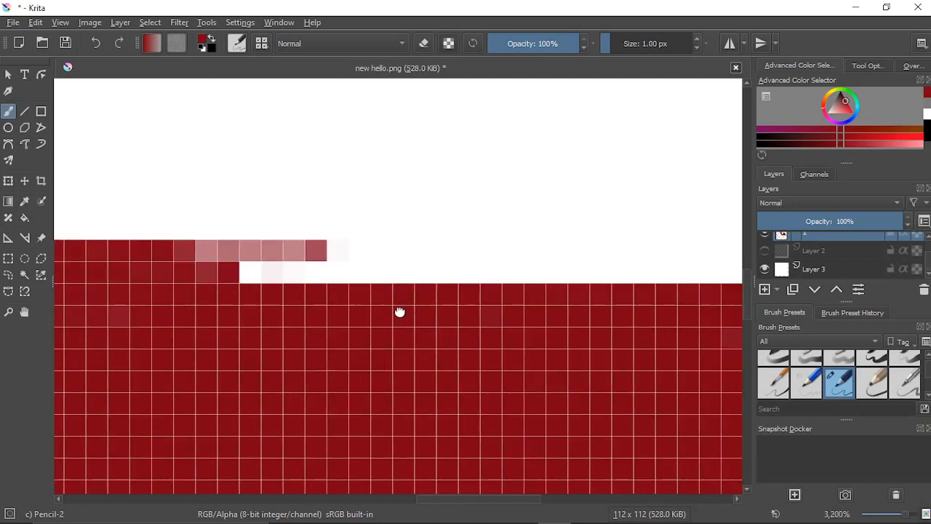
pyautogui.moveTo(179, 251)
pyautogui.mouseDown()
pyautogui.moveTo(733, 249)
pyautogui.moveTo(592, 252)
pyautogui.mouseUp()
pyautogui.moveTo(329, 256)
pyautogui.mouseDown()
pyautogui.moveTo(353, 265)
pyautogui.moveTo(197, 276)
pyautogui.moveTo(422, 271)
pyautogui.moveTo(192, 264)
pyautogui.moveTo(231, 250)
pyautogui.moveTo(128, 255)
pyautogui.moveTo(112, 305)
pyautogui.moveTo(127, 293)
pyautogui.moveTo(139, 300)
pyautogui.moveTo(359, 267)
pyautogui.moveTo(533, 270)
pyautogui.moveTo(361, 282)
pyautogui.moveTo(518, 272)
pyautogui.moveTo(151, 277)
pyautogui.moveTo(675, 273)
pyautogui.moveTo(417, 288)
pyautogui.moveTo(736, 271)
pyautogui.mouseUp()
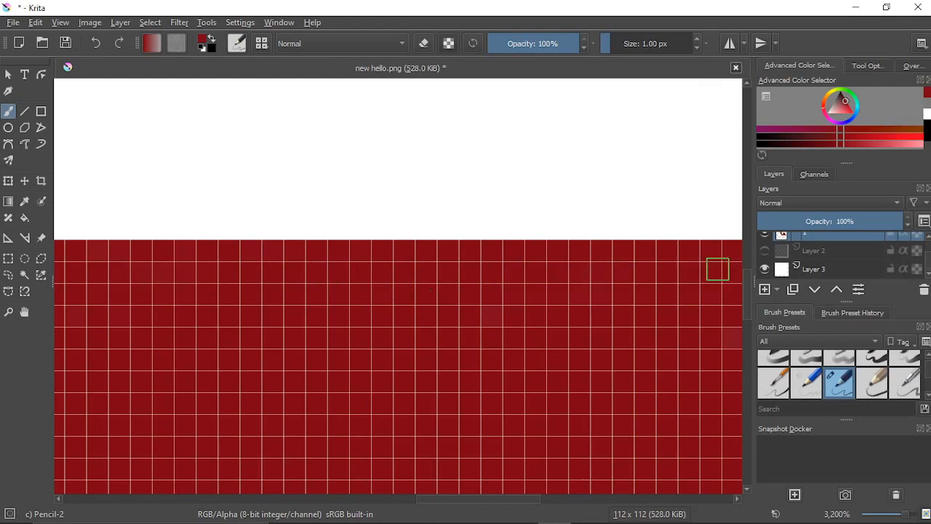
# Step: Erase the two dark red pixels sticking out past the block's right side near its top with the Eraser Circle brush
pyautogui.moveTo(656, 324); pyautogui.dragTo(243, 324)
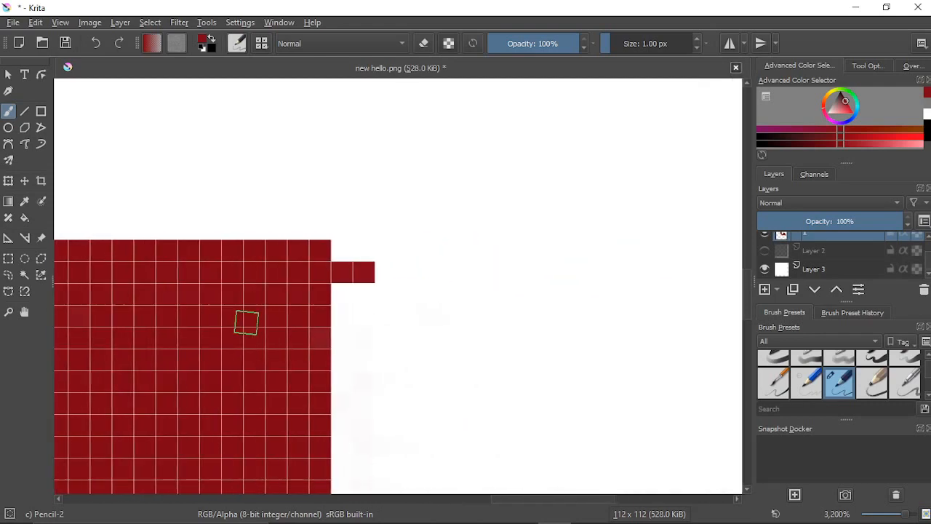
pyautogui.rightClick(397, 309)
pyautogui.click(343, 243)
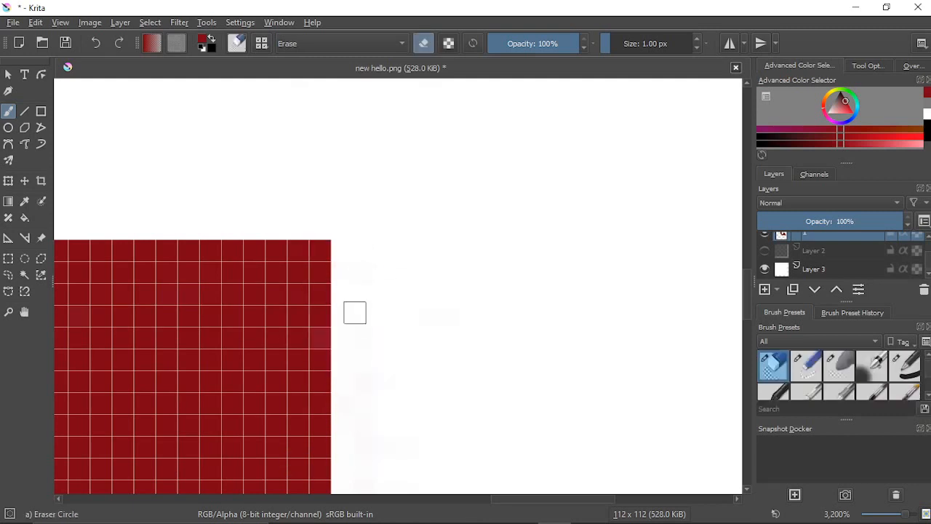
pyautogui.scroll(-10, 378, 313)
pyautogui.scroll(3, 396, 286)
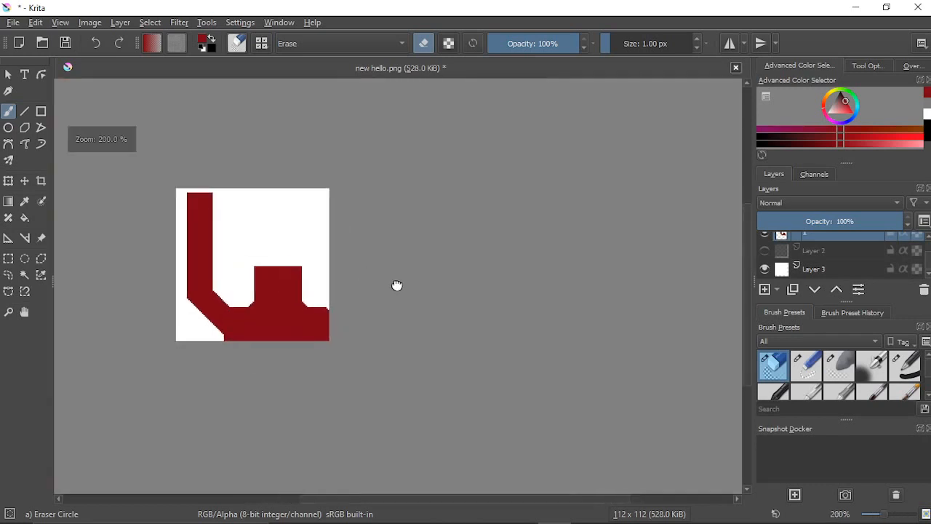
# Step: Erase pixel rows along the top edge of the red vertical arm with the 1 px eraser
pyautogui.moveTo(396, 285); pyautogui.dragTo(519, 315)
pyautogui.scroll(5, 325, 218)
pyautogui.scroll(-4, 395, 294)
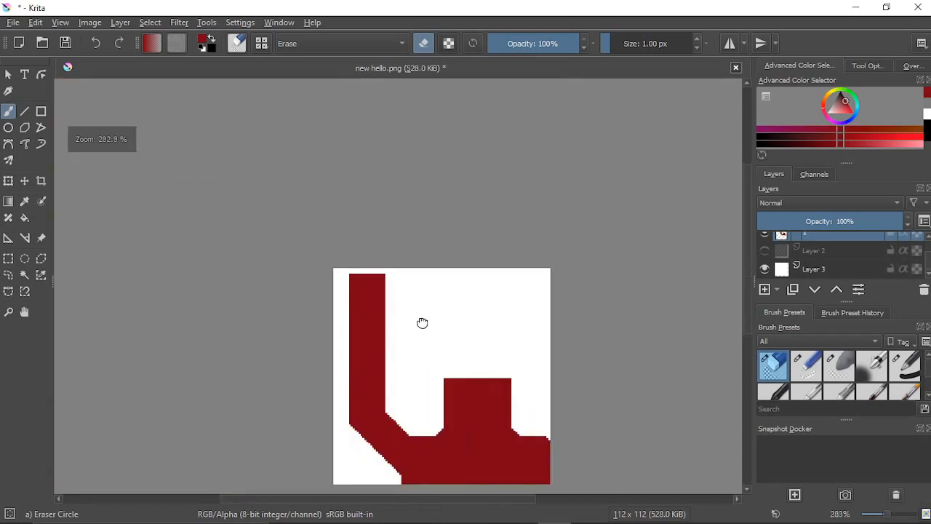
pyautogui.moveTo(422, 322); pyautogui.dragTo(415, 249)
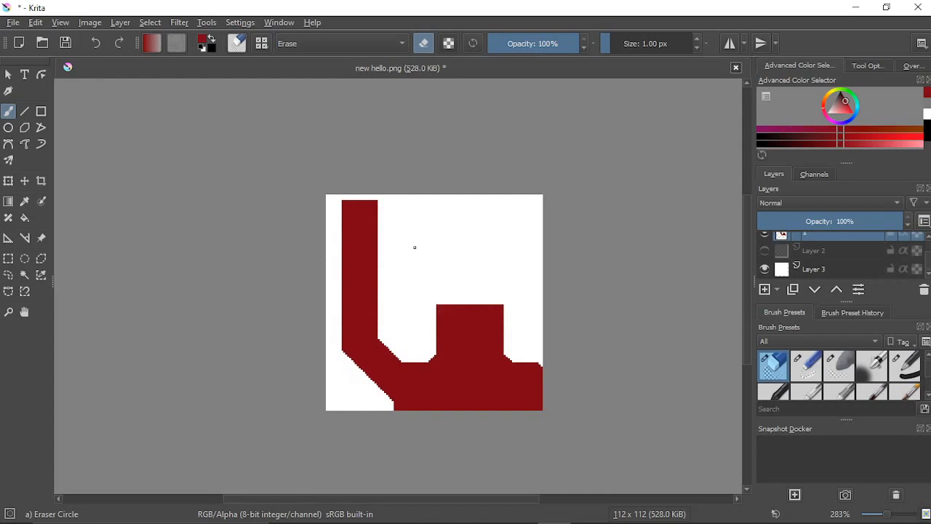
pyautogui.scroll(5, 326, 224)
pyautogui.moveTo(357, 210); pyautogui.dragTo(301, 295)
pyautogui.scroll(4, 301, 295)
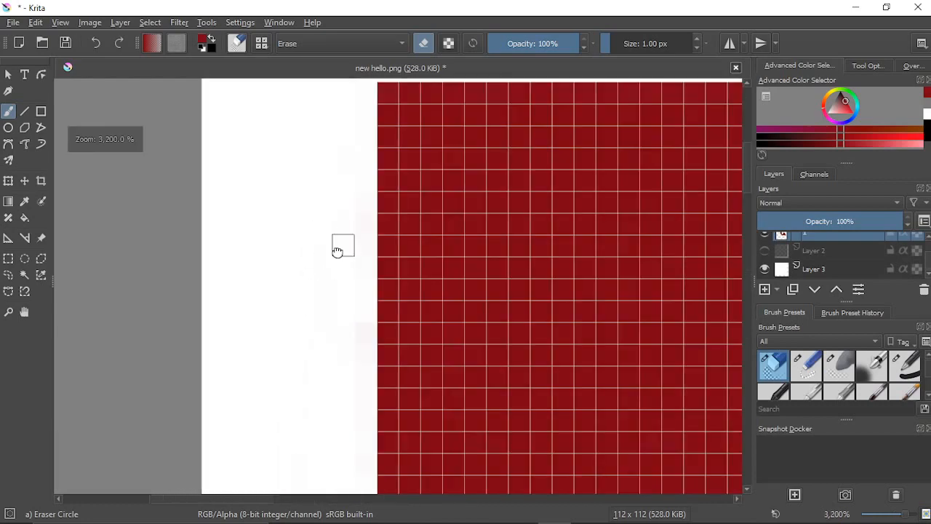
pyautogui.moveTo(343, 245)
pyautogui.mouseDown()
pyautogui.moveTo(299, 289)
pyautogui.moveTo(211, 338)
pyautogui.mouseUp()
pyautogui.moveTo(255, 251)
pyautogui.mouseDown()
pyautogui.moveTo(527, 249)
pyautogui.moveTo(661, 242)
pyautogui.moveTo(417, 242)
pyautogui.moveTo(666, 239)
pyautogui.moveTo(240, 238)
pyautogui.moveTo(618, 198)
pyautogui.moveTo(280, 190)
pyautogui.moveTo(631, 209)
pyautogui.moveTo(311, 214)
pyautogui.moveTo(310, 200)
pyautogui.moveTo(727, 194)
pyautogui.moveTo(384, 193)
pyautogui.moveTo(532, 202)
pyautogui.mouseUp()
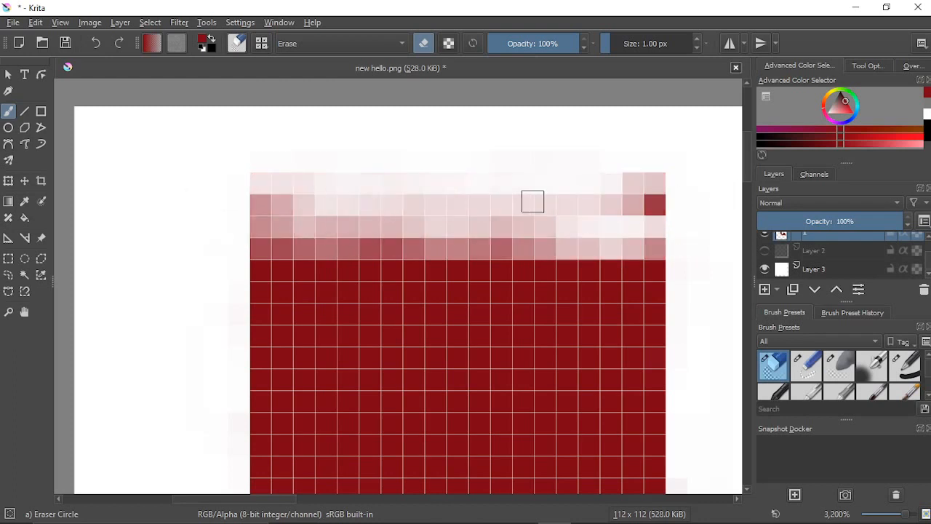
# Step: Erase the remaining faded pink pixels above the red vertical arm
pyautogui.moveTo(240, 166)
pyautogui.mouseDown()
pyautogui.moveTo(691, 192)
pyautogui.moveTo(200, 186)
pyautogui.moveTo(649, 207)
pyautogui.moveTo(451, 199)
pyautogui.mouseUp()
pyautogui.moveTo(711, 206)
pyautogui.mouseDown()
pyautogui.moveTo(296, 212)
pyautogui.moveTo(528, 217)
pyautogui.moveTo(582, 207)
pyautogui.moveTo(175, 200)
pyautogui.mouseUp()
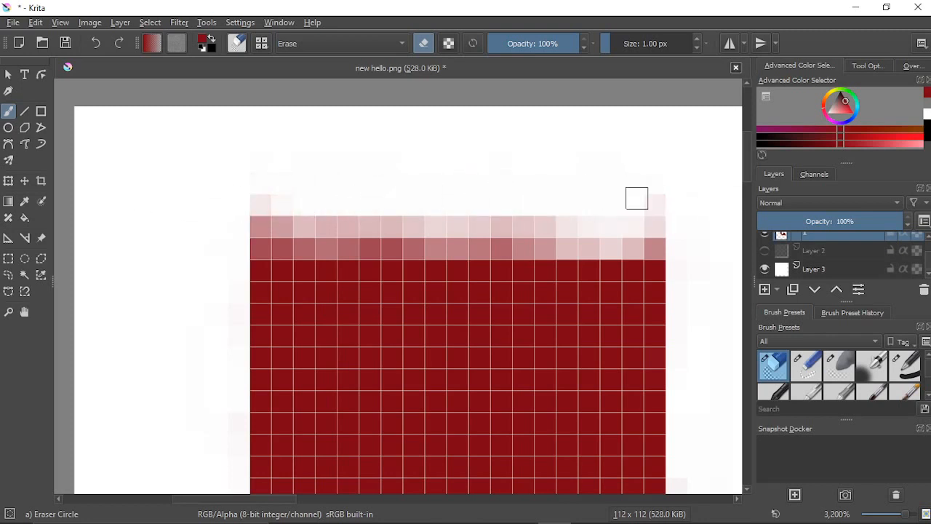
pyautogui.moveTo(637, 198)
pyautogui.mouseDown()
pyautogui.moveTo(374, 206)
pyautogui.moveTo(345, 226)
pyautogui.moveTo(546, 235)
pyautogui.moveTo(570, 230)
pyautogui.moveTo(253, 223)
pyautogui.moveTo(377, 222)
pyautogui.moveTo(264, 199)
pyautogui.moveTo(276, 218)
pyautogui.moveTo(296, 222)
pyautogui.moveTo(521, 213)
pyautogui.moveTo(493, 222)
pyautogui.moveTo(505, 235)
pyautogui.moveTo(585, 223)
pyautogui.moveTo(662, 229)
pyautogui.moveTo(647, 197)
pyautogui.moveTo(669, 208)
pyautogui.moveTo(623, 195)
pyautogui.moveTo(509, 235)
pyautogui.moveTo(270, 235)
pyautogui.moveTo(329, 247)
pyautogui.moveTo(258, 248)
pyautogui.moveTo(690, 251)
pyautogui.moveTo(229, 245)
pyautogui.moveTo(668, 246)
pyautogui.moveTo(250, 246)
pyautogui.mouseUp()
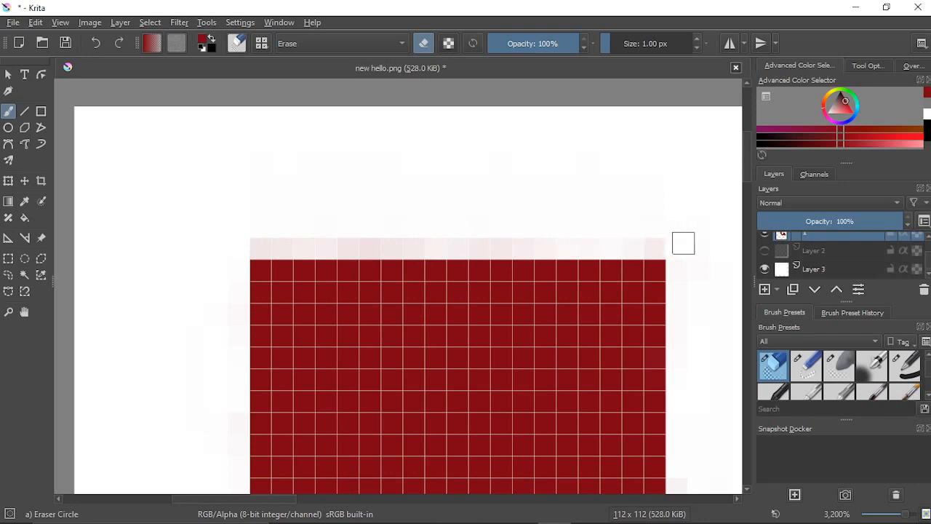
pyautogui.moveTo(275, 246); pyautogui.dragTo(393, 245)
pyautogui.moveTo(393, 245); pyautogui.dragTo(297, 248)
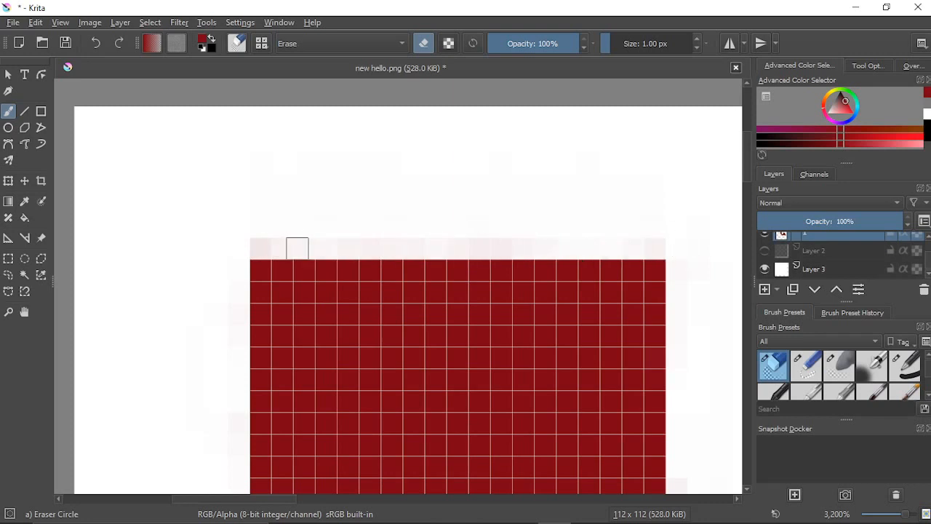
pyautogui.moveTo(213, 239); pyautogui.dragTo(256, 243)
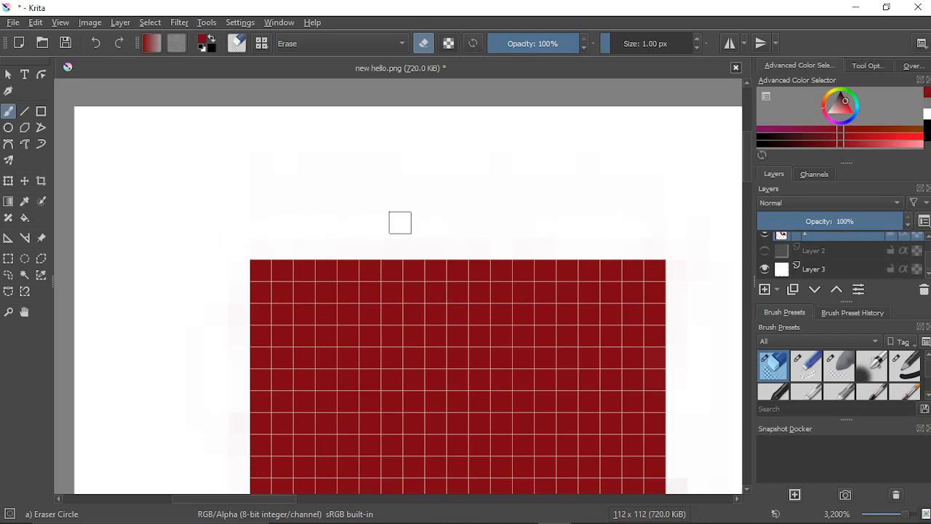
pyautogui.scroll(-8, 400, 222)
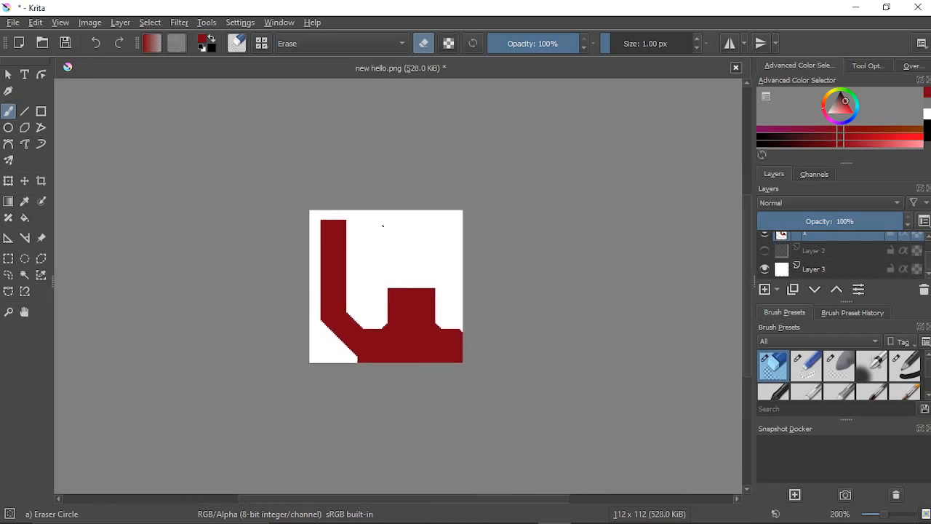
# Step: Toggle the visibility of Layer 2 and layer 2 to compare the arm's top edge against each of them
pyautogui.click(768, 250)
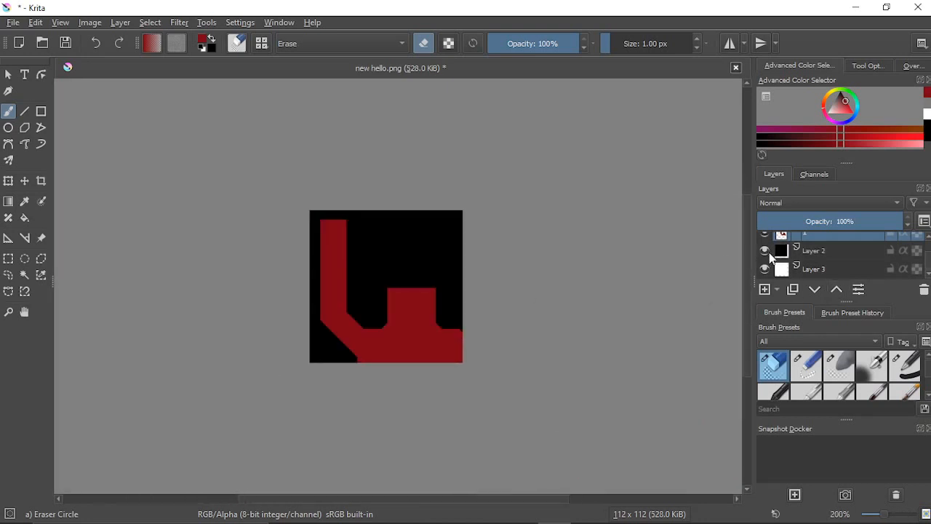
pyautogui.click(768, 252)
pyautogui.scroll(1, 765, 258)
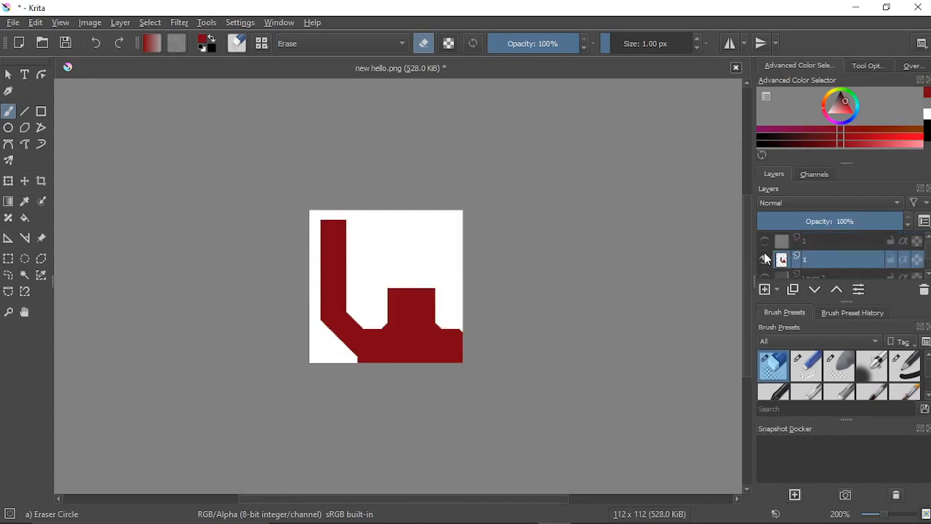
pyautogui.click(767, 240)
pyautogui.click(768, 240)
pyautogui.click(768, 240)
pyautogui.click(767, 240)
pyautogui.click(767, 240)
pyautogui.click(768, 239)
pyautogui.click(768, 240)
pyautogui.click(768, 240)
# Step: Shorten the red vertical arm further by erasing two more pixel rows from its top
pyautogui.scroll(5, 411, 222)
pyautogui.scroll(4, 519, 232)
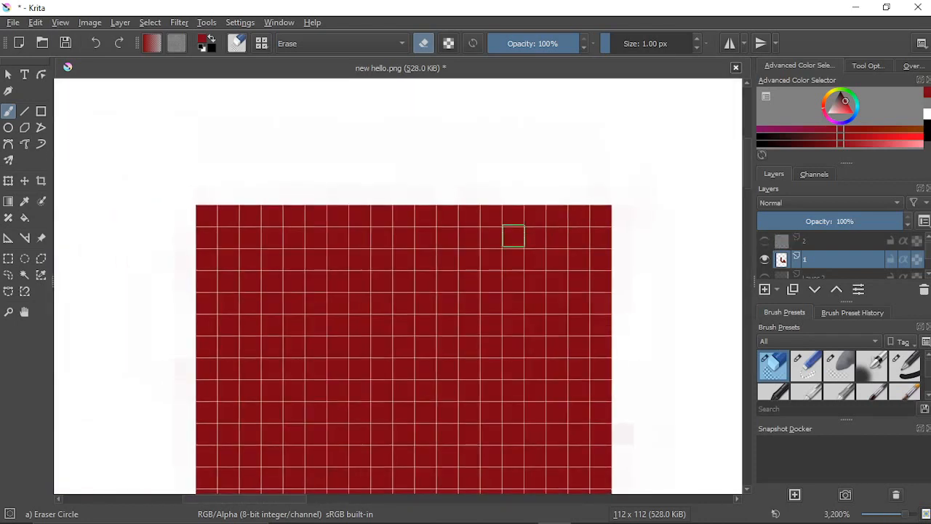
pyautogui.moveTo(251, 213)
pyautogui.mouseDown()
pyautogui.moveTo(414, 220)
pyautogui.moveTo(214, 228)
pyautogui.moveTo(211, 254)
pyautogui.moveTo(533, 222)
pyautogui.moveTo(394, 213)
pyautogui.moveTo(312, 224)
pyautogui.moveTo(370, 240)
pyautogui.moveTo(378, 223)
pyautogui.moveTo(306, 206)
pyautogui.moveTo(216, 228)
pyautogui.moveTo(340, 252)
pyautogui.moveTo(571, 241)
pyautogui.moveTo(467, 233)
pyautogui.moveTo(690, 235)
pyautogui.moveTo(390, 236)
pyautogui.moveTo(547, 233)
pyautogui.mouseUp()
pyautogui.moveTo(613, 248)
pyautogui.mouseDown()
pyautogui.moveTo(368, 235)
pyautogui.moveTo(581, 204)
pyautogui.moveTo(384, 214)
pyautogui.moveTo(419, 231)
pyautogui.moveTo(541, 238)
pyautogui.moveTo(637, 217)
pyautogui.moveTo(546, 200)
pyautogui.moveTo(413, 215)
pyautogui.moveTo(355, 209)
pyautogui.moveTo(520, 199)
pyautogui.moveTo(573, 177)
pyautogui.moveTo(324, 175)
pyautogui.moveTo(211, 198)
pyautogui.moveTo(262, 216)
pyautogui.moveTo(600, 230)
pyautogui.moveTo(211, 223)
pyautogui.moveTo(485, 222)
pyautogui.moveTo(493, 211)
pyautogui.moveTo(214, 232)
pyautogui.moveTo(586, 240)
pyautogui.moveTo(281, 233)
pyautogui.moveTo(518, 224)
pyautogui.moveTo(158, 224)
pyautogui.mouseUp()
pyautogui.moveTo(252, 228); pyautogui.dragTo(532, 232)
pyautogui.moveTo(443, 230)
pyautogui.mouseDown()
pyautogui.moveTo(354, 241)
pyautogui.moveTo(611, 227)
pyautogui.mouseUp()
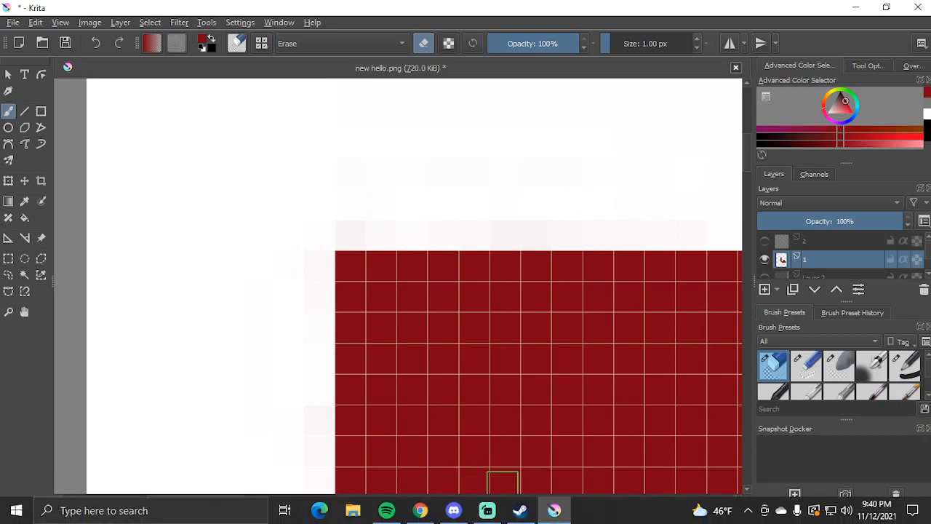
# Step: Check the live stream in Streamlabs OBS, return to Krita, and examine the shortened arm's top edge
pyautogui.click(487, 511)
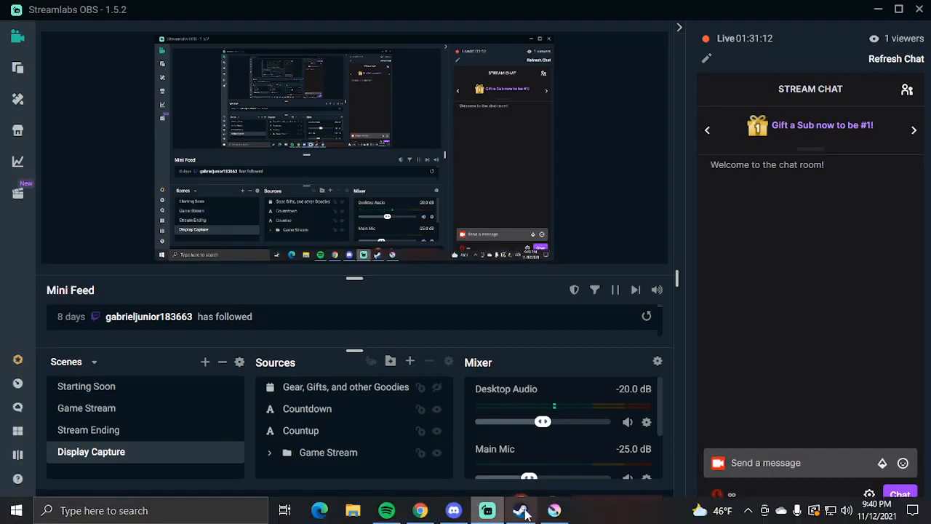
pyautogui.click(554, 510)
pyautogui.scroll(-3, 468, 322)
pyautogui.moveTo(581, 276); pyautogui.dragTo(473, 267)
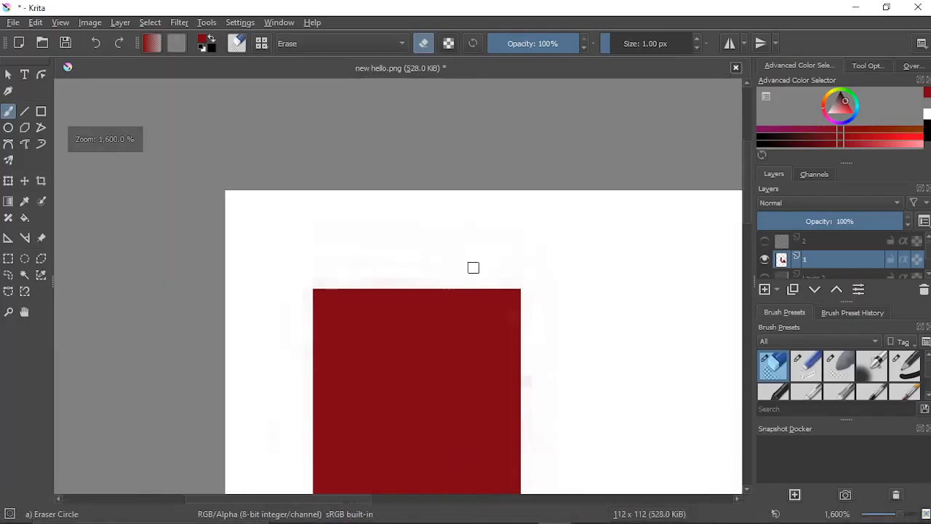
pyautogui.scroll(2, 472, 268)
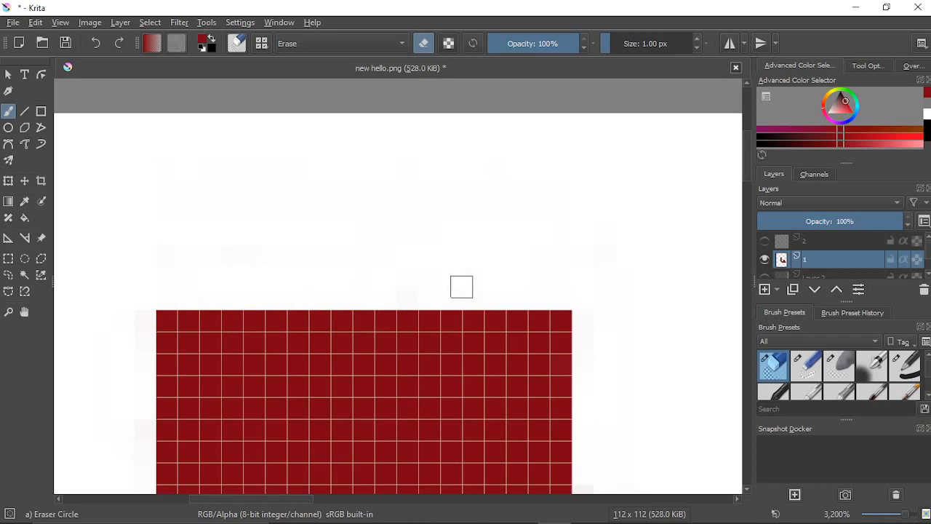
pyautogui.scroll(-2, 426, 208)
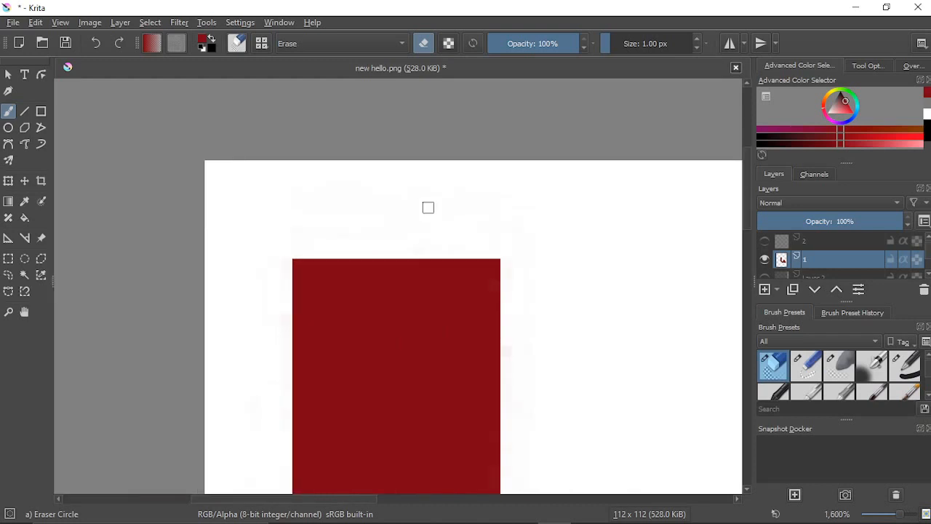
pyautogui.scroll(-3, 428, 208)
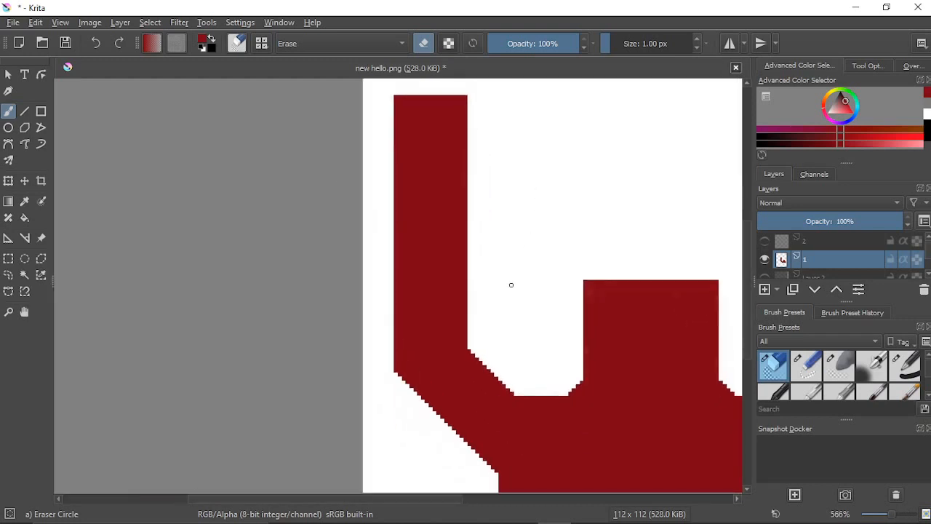
pyautogui.scroll(2, 512, 285)
pyautogui.moveTo(494, 214); pyautogui.dragTo(409, 273)
pyautogui.scroll(-5, 556, 349)
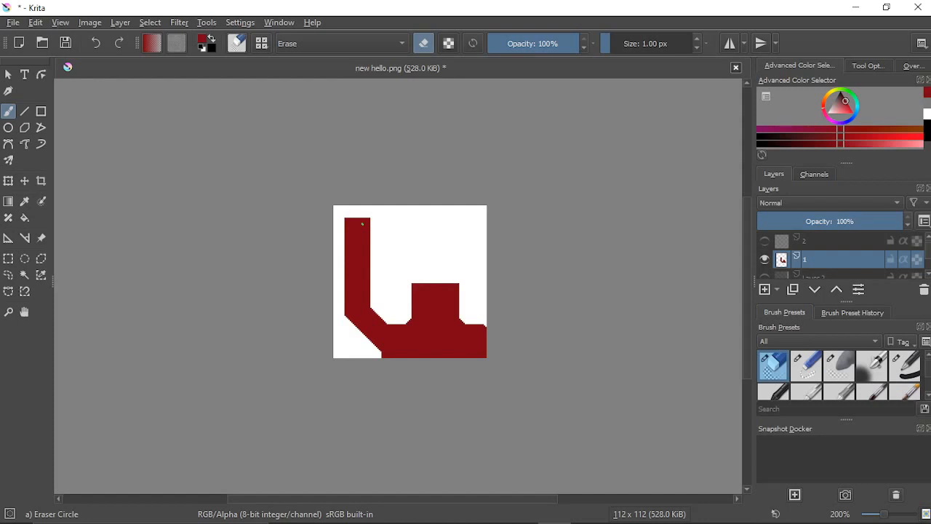
pyautogui.scroll(3, 346, 216)
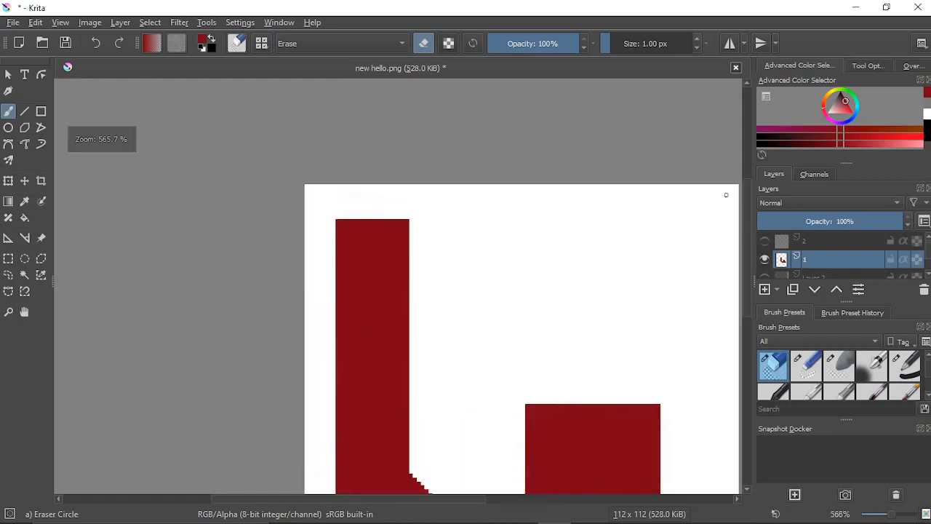
# Step: Show layer 2, make it active, and draw a rectangular selection around its grey outline
pyautogui.click(764, 240)
pyautogui.scroll(1, 425, 246)
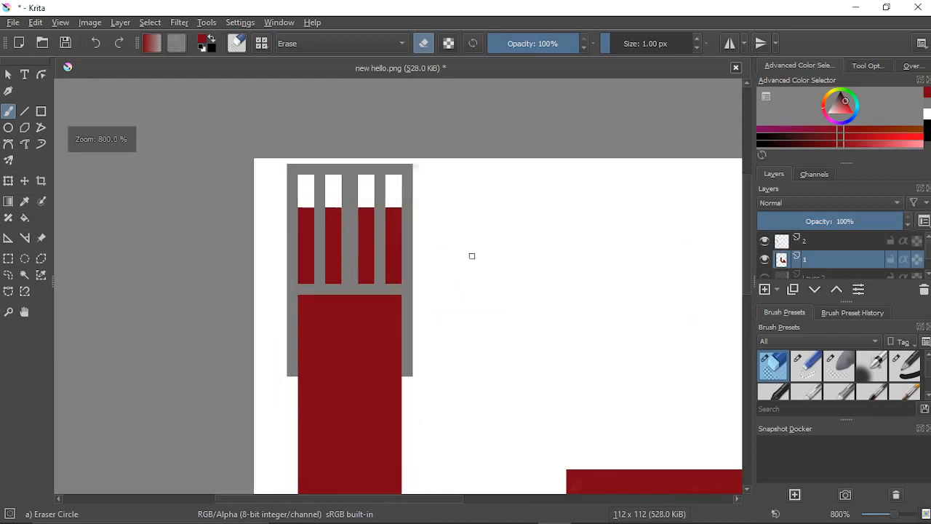
pyautogui.click(831, 242)
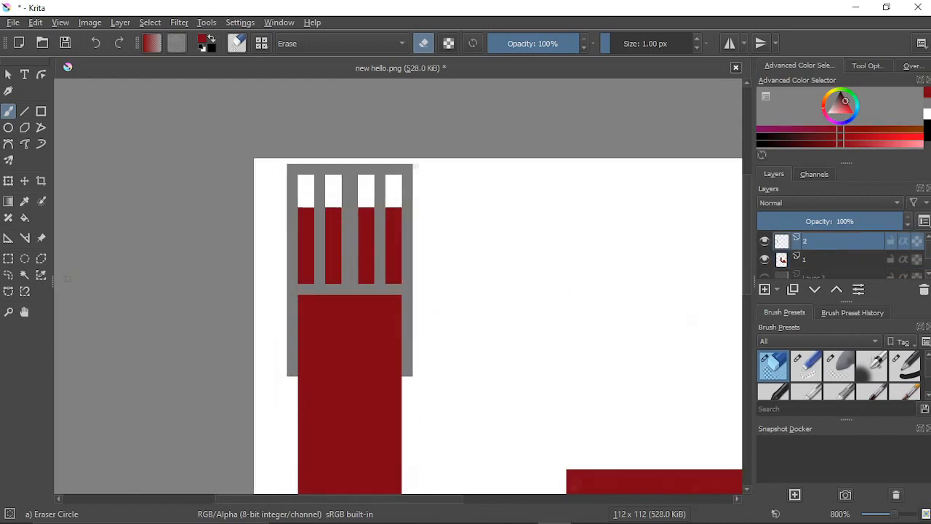
pyautogui.click(8, 258)
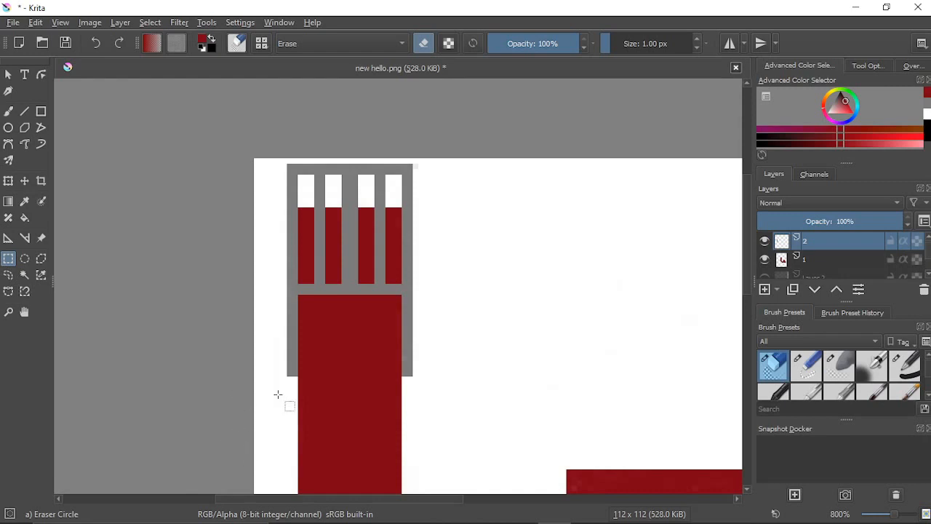
pyautogui.moveTo(270, 393); pyautogui.dragTo(445, 158)
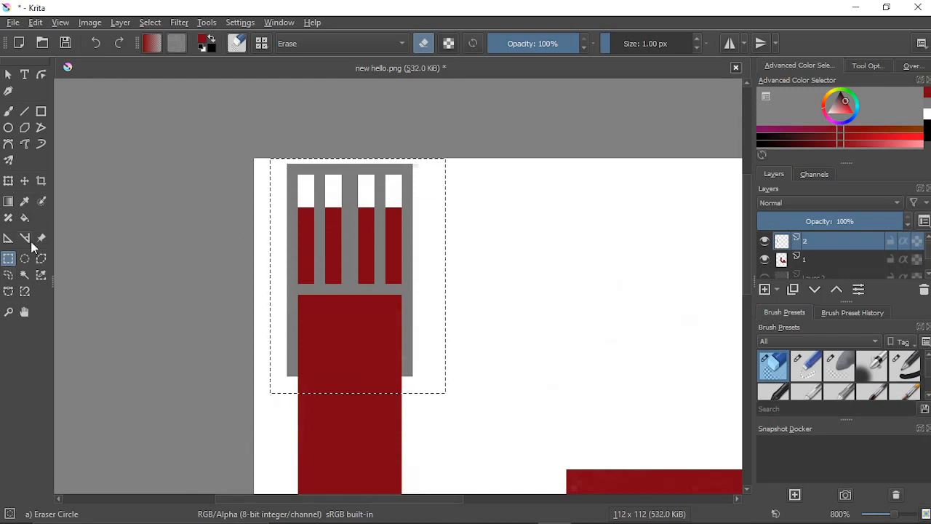
# Step: Move the selected grey outline straight down over the top end of the red arm and clear the selection
pyautogui.click(24, 181)
pyautogui.moveTo(331, 208); pyautogui.dragTo(329, 239)
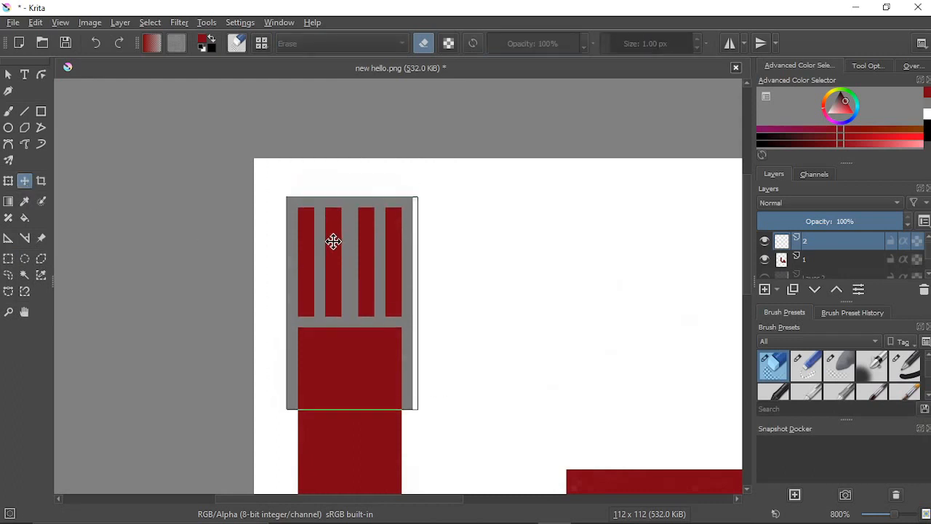
pyautogui.scroll(-3, 431, 264)
pyautogui.scroll(3, 432, 265)
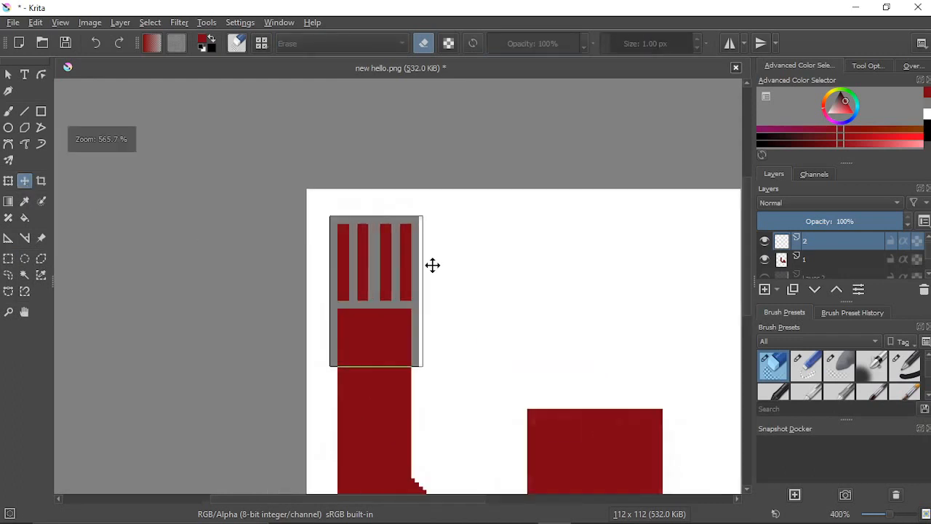
pyautogui.moveTo(400, 270)
pyautogui.mouseDown()
pyautogui.moveTo(401, 291)
pyautogui.moveTo(400, 283)
pyautogui.mouseUp()
pyautogui.scroll(-3, 500, 300)
pyautogui.moveTo(504, 302); pyautogui.dragTo(446, 264)
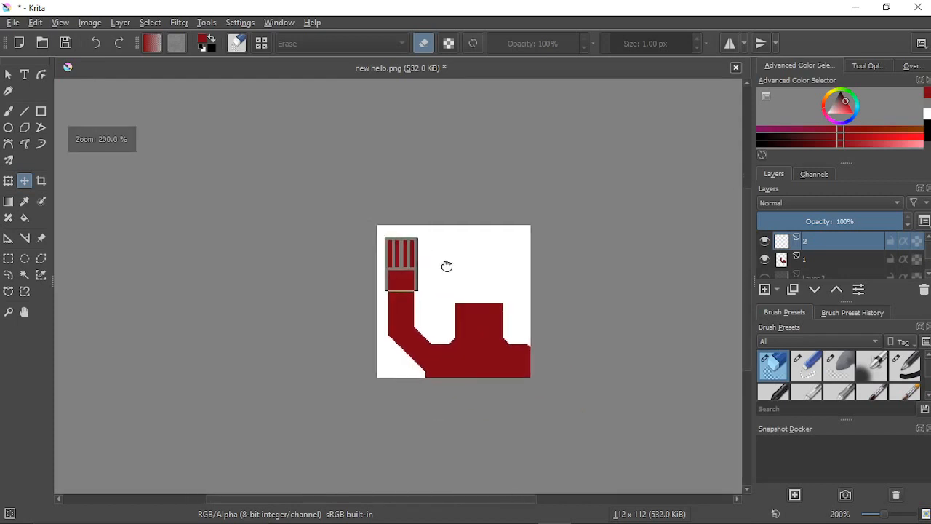
pyautogui.scroll(3, 424, 264)
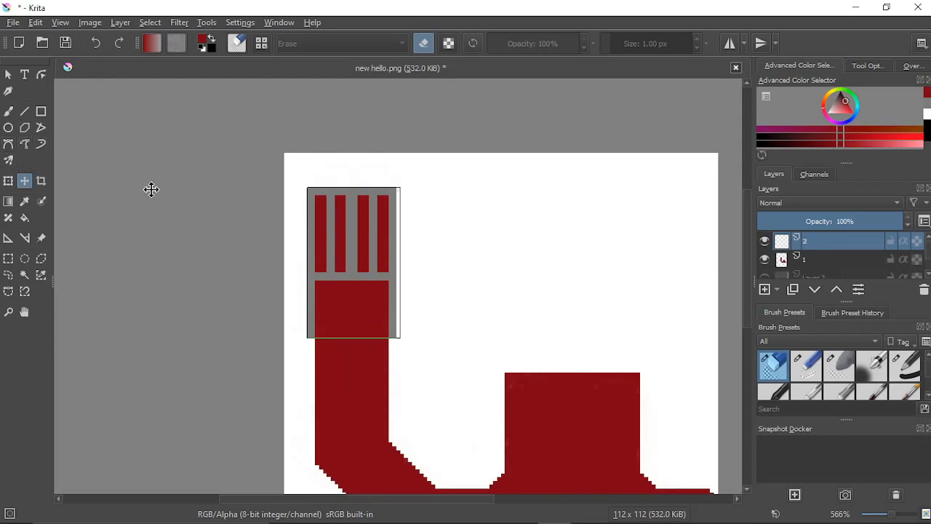
pyautogui.click(9, 258)
pyautogui.click(306, 174)
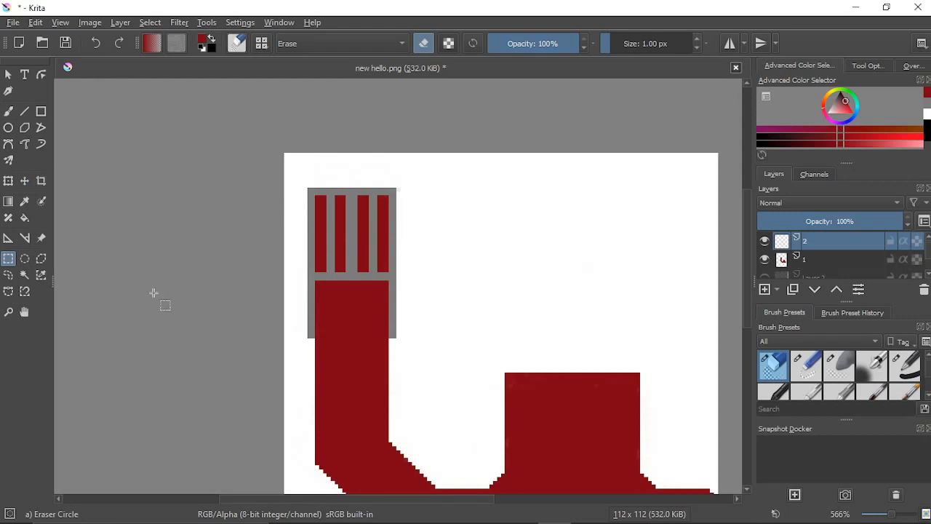
# Step: Examine how the repositioned grey outline lines up with the red arm and the rest of the figure
pyautogui.scroll(1, 153, 292)
pyautogui.scroll(1, 255, 297)
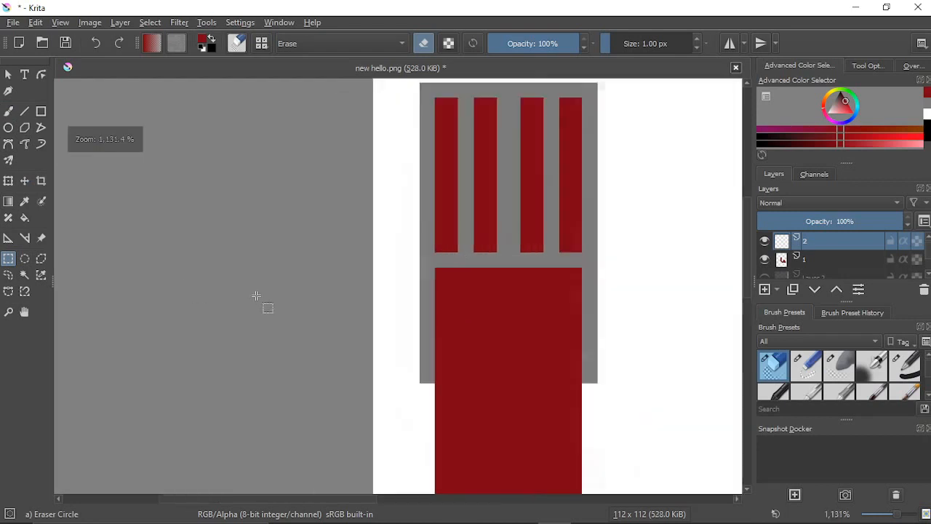
pyautogui.moveTo(255, 297); pyautogui.dragTo(173, 258)
pyautogui.scroll(-2, 132, 316)
pyautogui.scroll(-1, 175, 256)
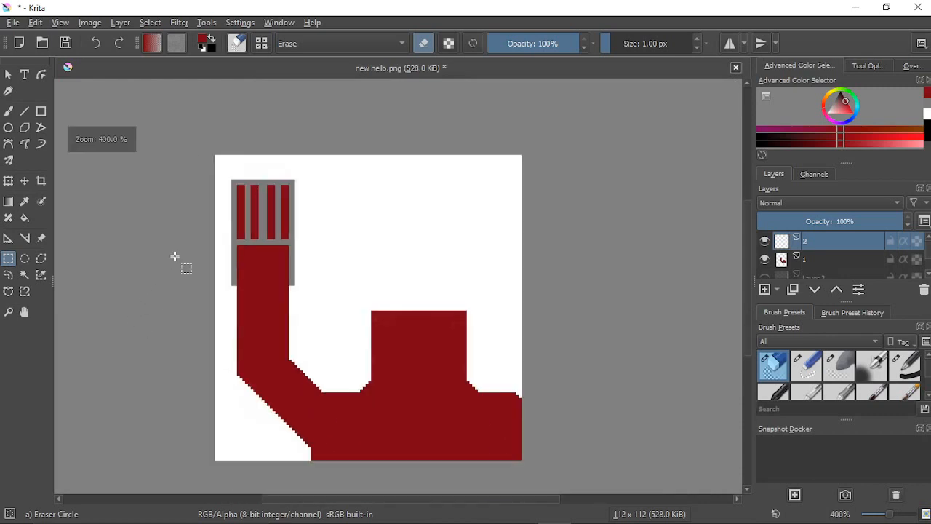
pyautogui.scroll(1, 174, 256)
pyautogui.moveTo(177, 260); pyautogui.dragTo(168, 276)
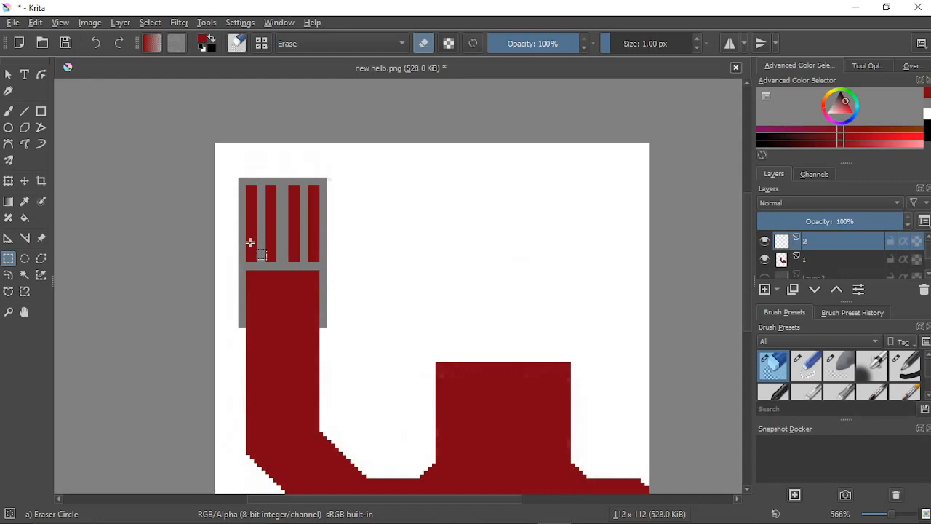
pyautogui.scroll(-1, 356, 309)
pyautogui.moveTo(357, 307); pyautogui.dragTo(357, 245)
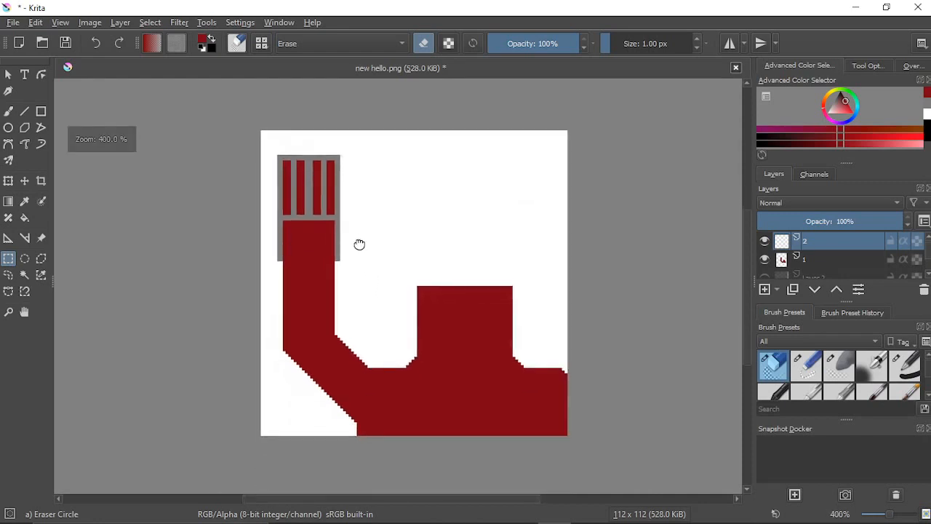
# Step: Erase the stray faint pixel just outside the grey outline's upper-right corner on layer 2 with the brush tool's eraser
pyautogui.scroll(2, 355, 269)
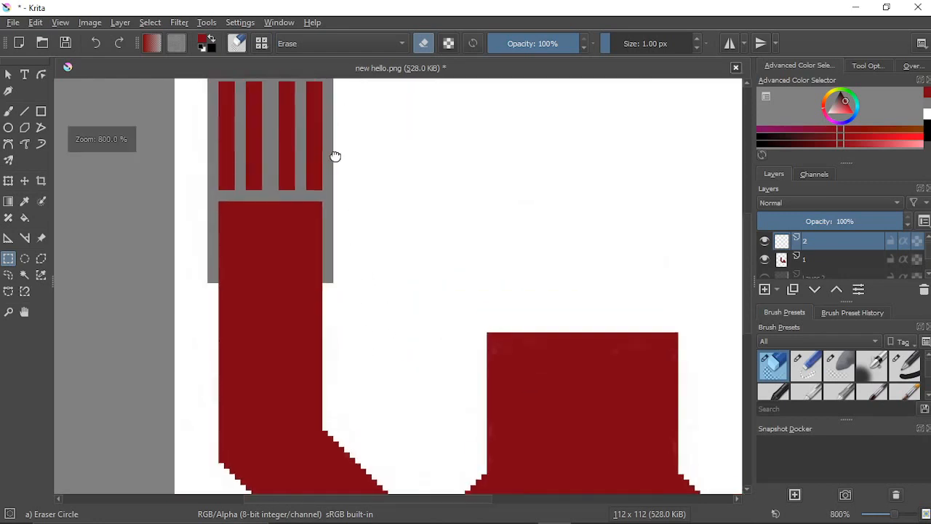
pyautogui.moveTo(405, 138); pyautogui.dragTo(426, 317)
pyautogui.scroll(2, 426, 316)
pyautogui.rightClick(327, 268)
pyautogui.rightClick(336, 222)
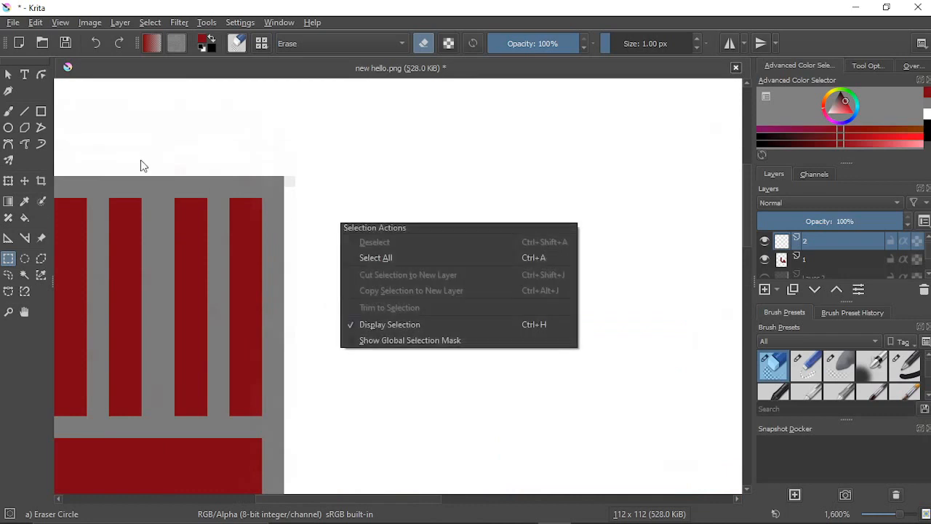
pyautogui.rightClick(232, 134)
pyautogui.press('Escape')
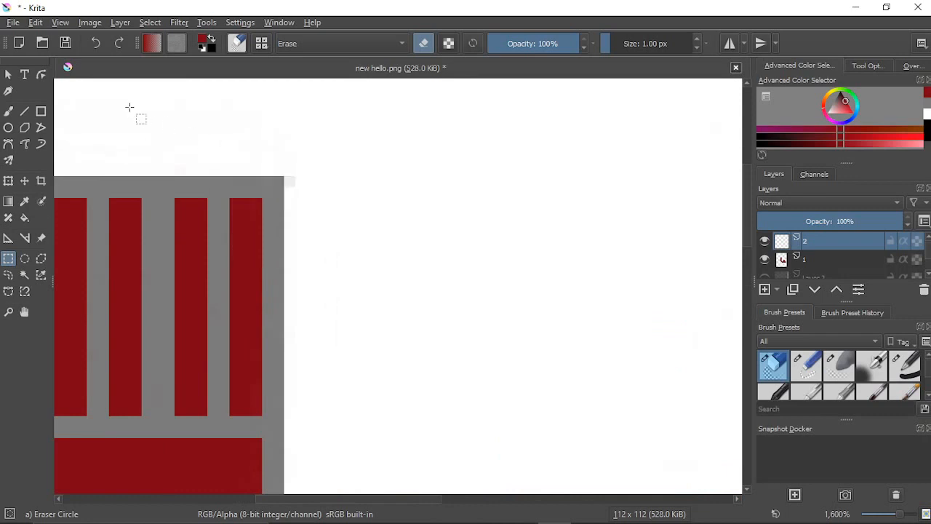
pyautogui.click(10, 113)
pyautogui.rightClick(337, 137)
pyautogui.click(334, 143)
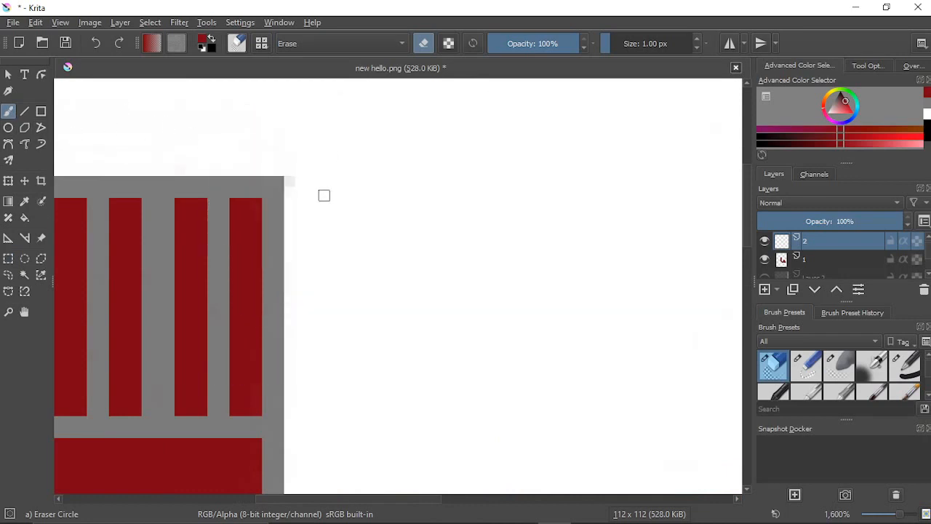
pyautogui.scroll(2, 322, 194)
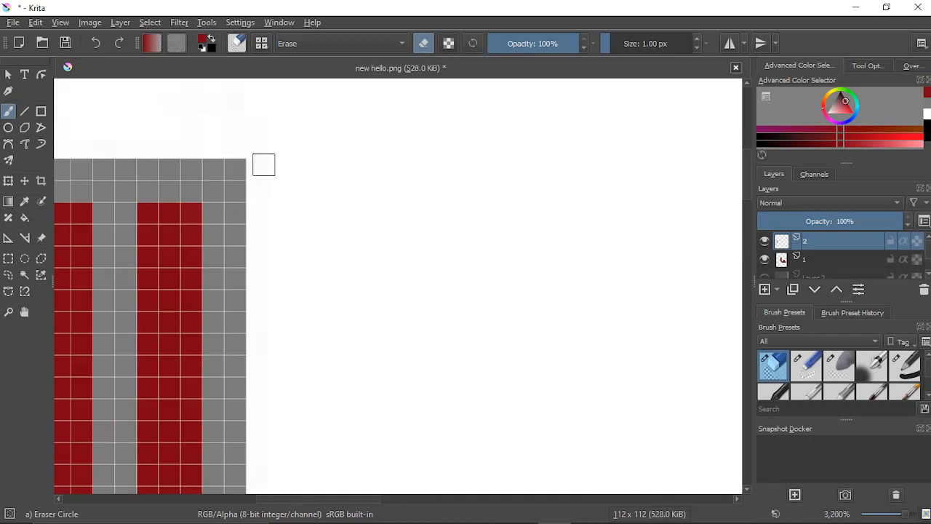
# Step: Examine the whole figure and the grey-outlined hand at several magnifications
pyautogui.scroll(-3, 407, 276)
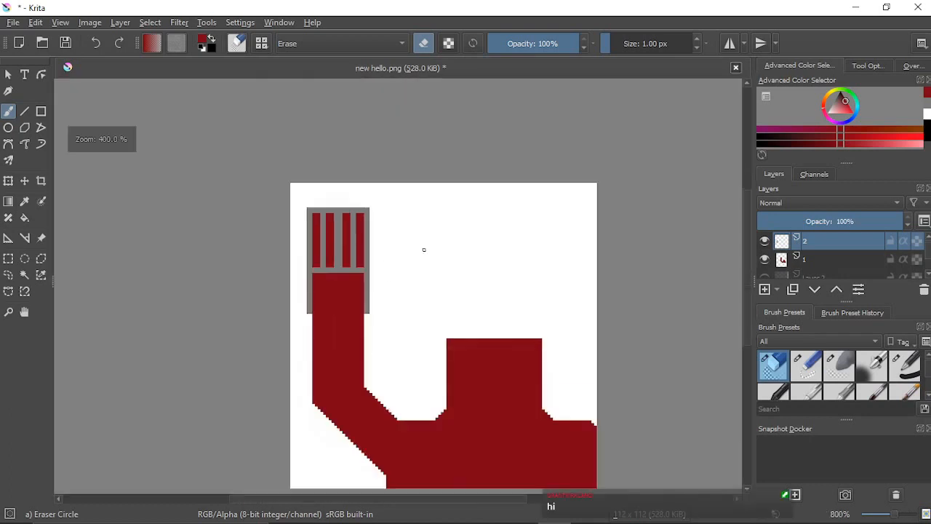
pyautogui.moveTo(516, 271); pyautogui.dragTo(493, 224)
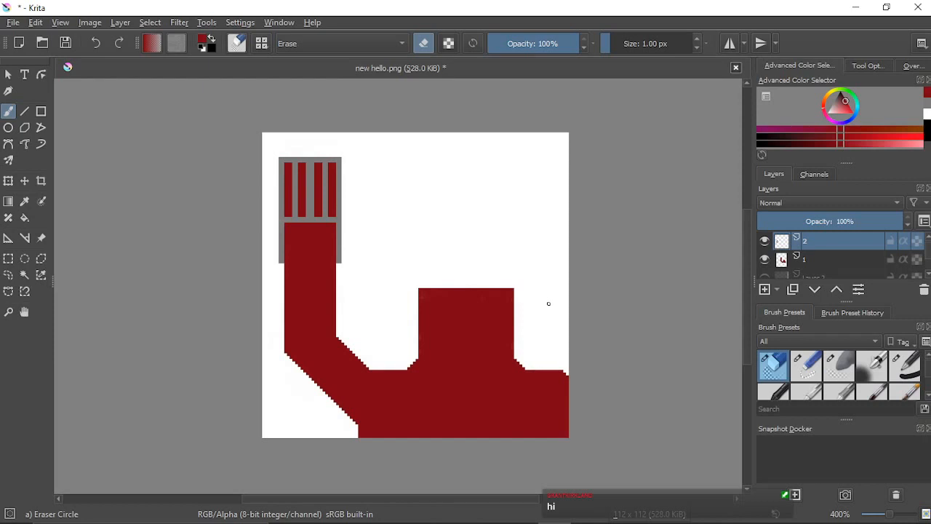
pyautogui.scroll(-2, 548, 303)
pyautogui.scroll(1, 547, 303)
pyautogui.moveTo(584, 304); pyautogui.dragTo(615, 338)
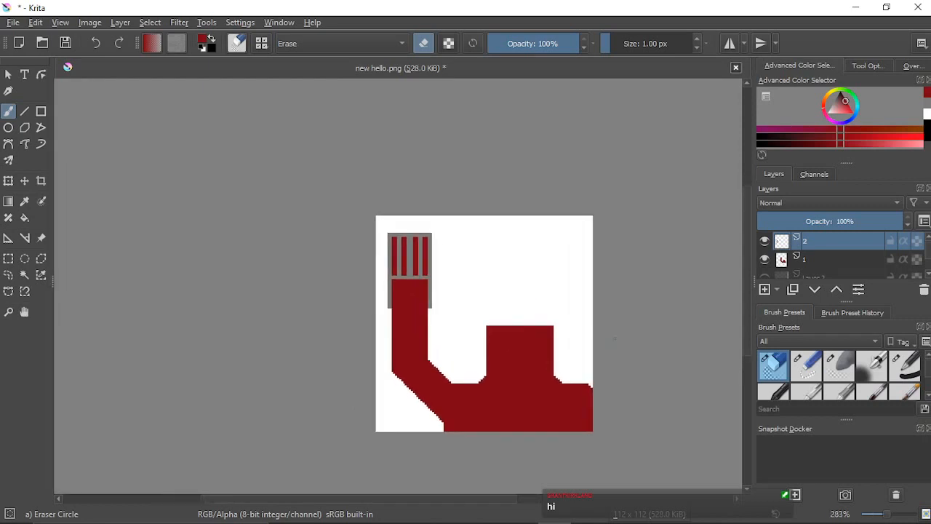
pyautogui.scroll(2, 614, 339)
pyautogui.moveTo(509, 262); pyautogui.dragTo(565, 239)
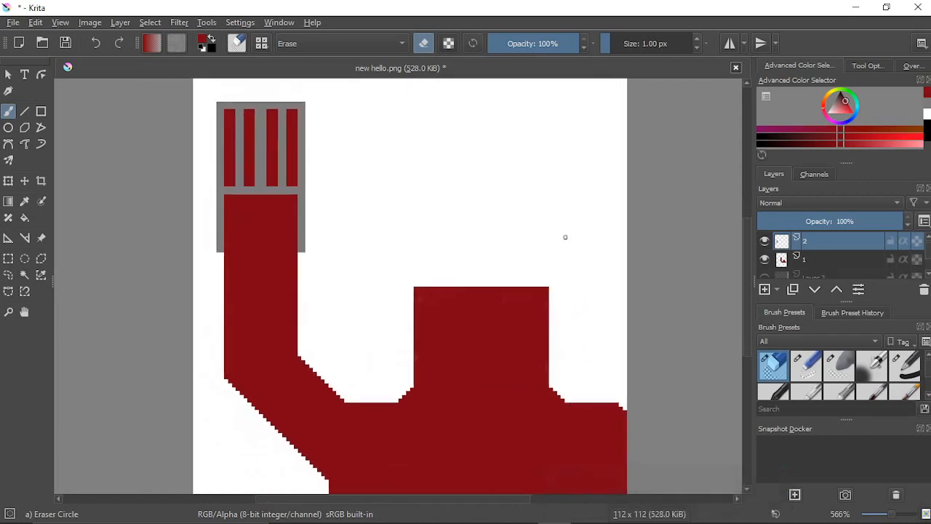
pyautogui.scroll(-1, 565, 236)
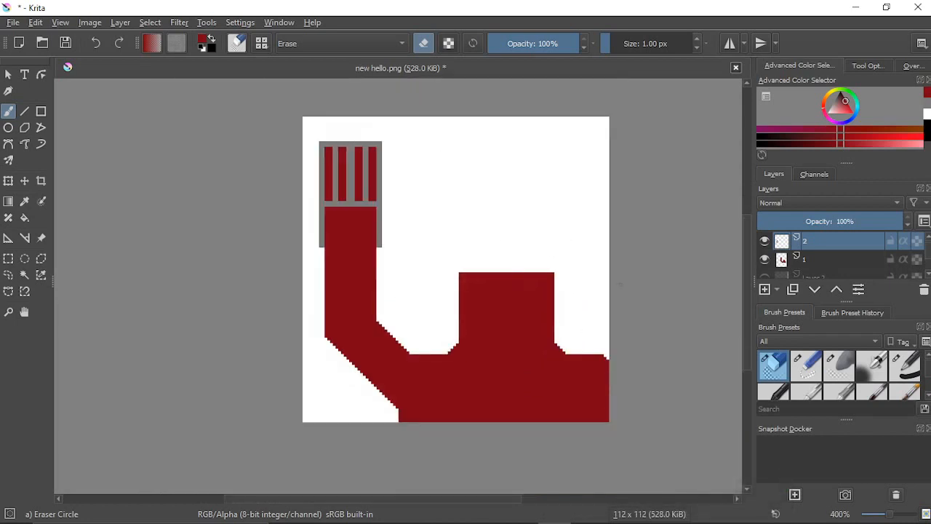
# Step: Hide the white Layer 3, and preview the figure against the black Layer 2 before hiding that layer too
pyautogui.scroll(-1, 826, 249)
pyautogui.click(765, 268)
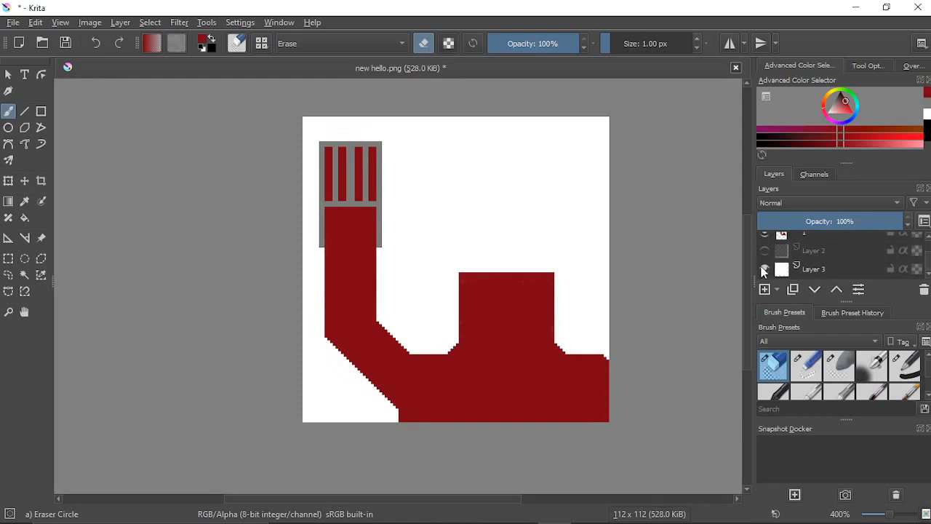
pyautogui.click(765, 251)
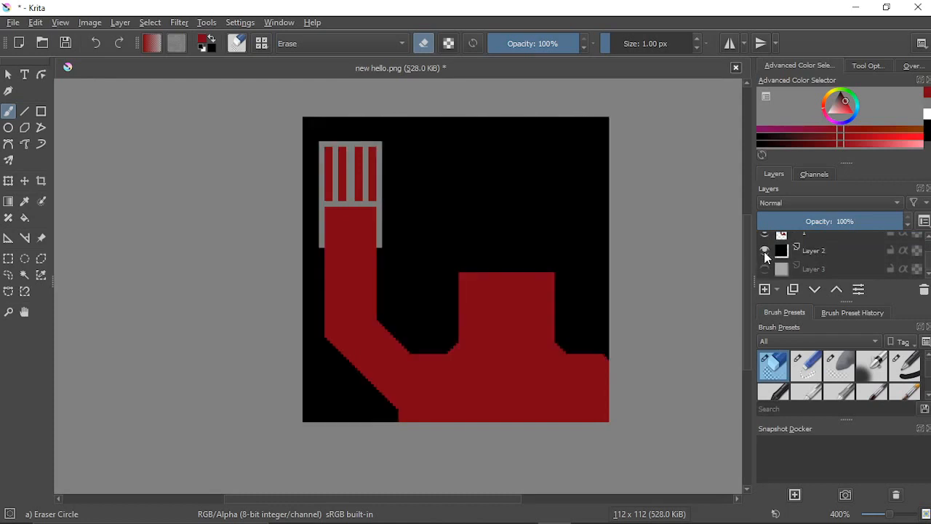
pyautogui.click(765, 250)
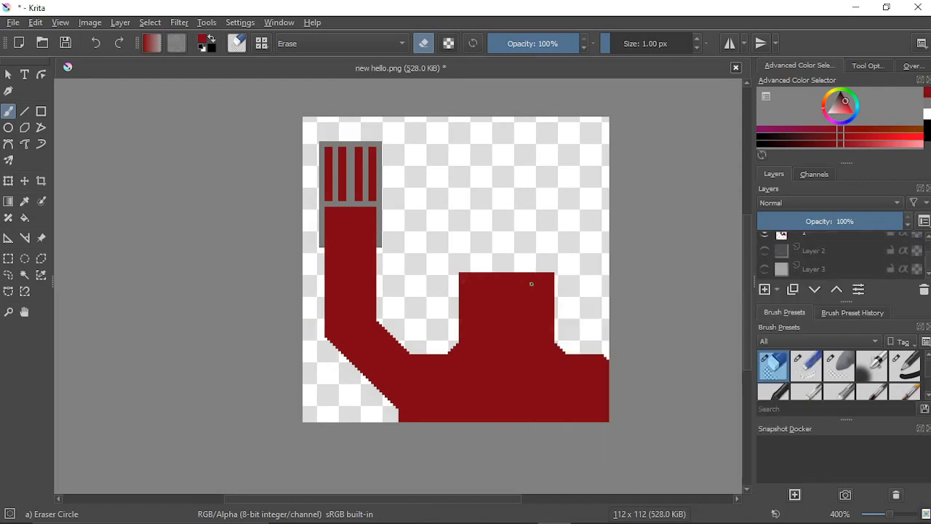
pyautogui.scroll(2, 807, 261)
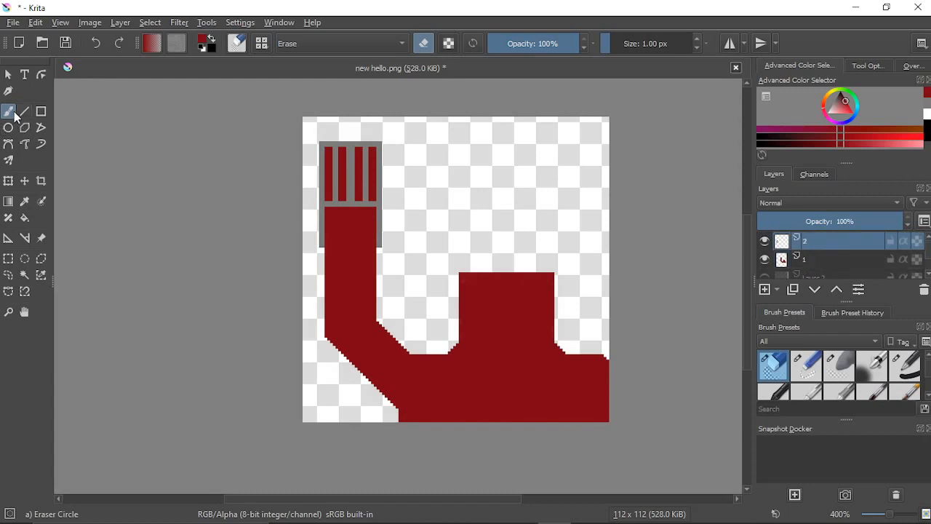
# Step: Hand-letter GOOD DAY in black with the Basic-1 brush in the empty area above the red shoulders on layer 2
pyautogui.click(927, 127)
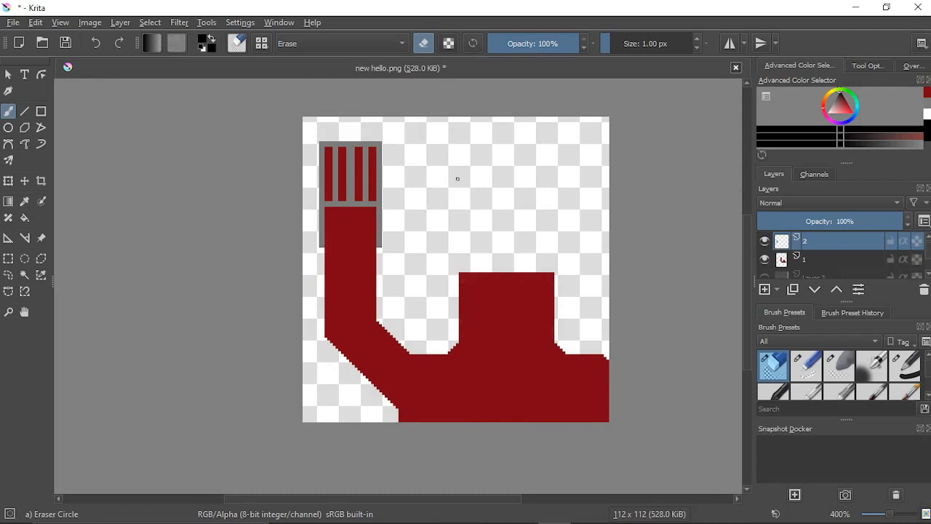
pyautogui.rightClick(200, 222)
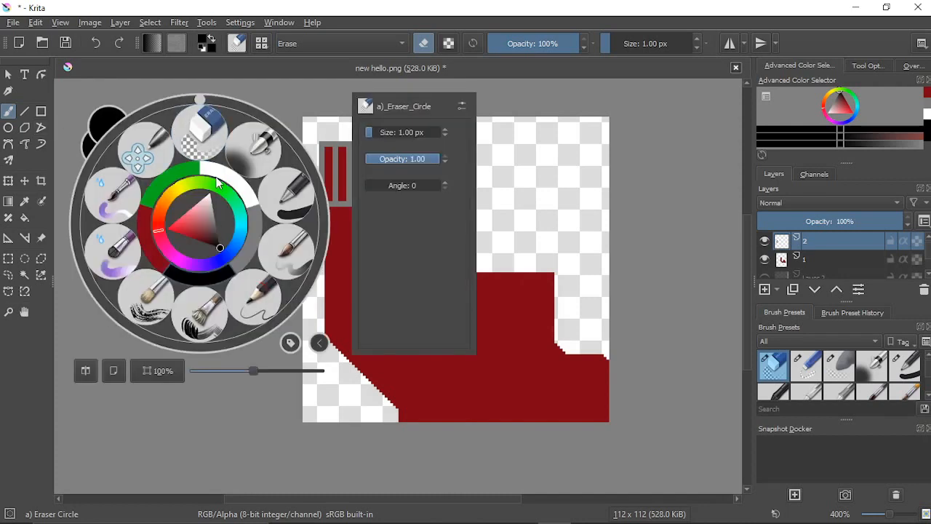
pyautogui.click(288, 205)
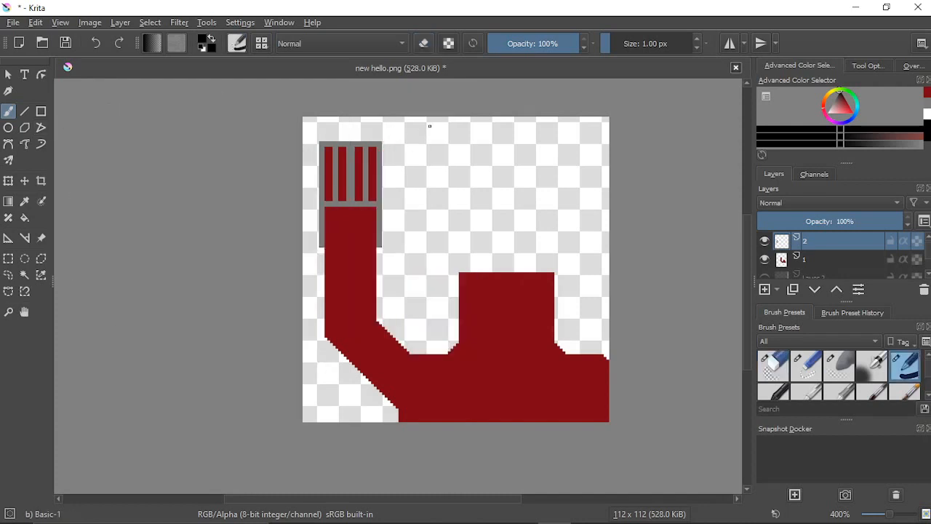
pyautogui.moveTo(429, 126)
pyautogui.mouseDown()
pyautogui.moveTo(411, 155)
pyautogui.moveTo(422, 168)
pyautogui.moveTo(448, 166)
pyautogui.moveTo(442, 158)
pyautogui.moveTo(507, 135)
pyautogui.moveTo(469, 169)
pyautogui.mouseUp()
pyautogui.moveTo(533, 167)
pyautogui.mouseDown()
pyautogui.moveTo(559, 172)
pyautogui.moveTo(531, 166)
pyautogui.mouseUp()
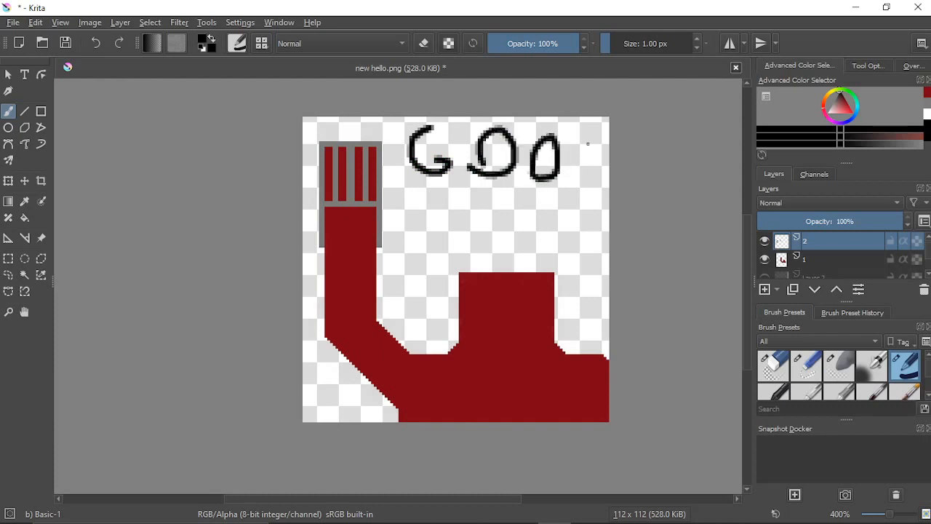
pyautogui.moveTo(595, 128)
pyautogui.mouseDown()
pyautogui.moveTo(575, 197)
pyautogui.moveTo(601, 156)
pyautogui.mouseUp()
pyautogui.moveTo(440, 247)
pyautogui.mouseDown()
pyautogui.moveTo(474, 211)
pyautogui.moveTo(442, 234)
pyautogui.moveTo(499, 212)
pyautogui.moveTo(526, 251)
pyautogui.moveTo(587, 256)
pyautogui.mouseUp()
# Step: Examine how the figure and its GOOD DAY lettering read at a much smaller size
pyautogui.scroll(-5, 530, 252)
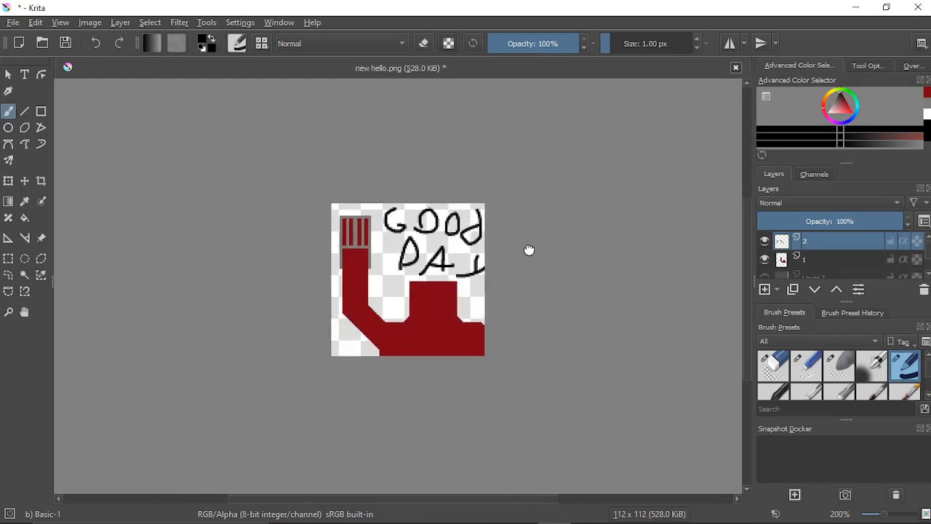
pyautogui.moveTo(536, 243); pyautogui.dragTo(602, 263)
pyautogui.scroll(-2, 584, 268)
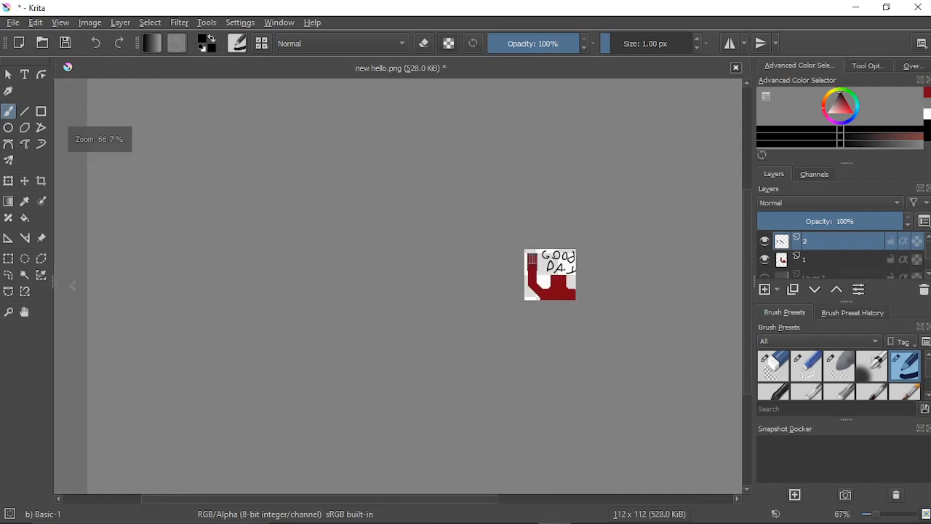
pyautogui.moveTo(557, 231); pyautogui.dragTo(536, 266)
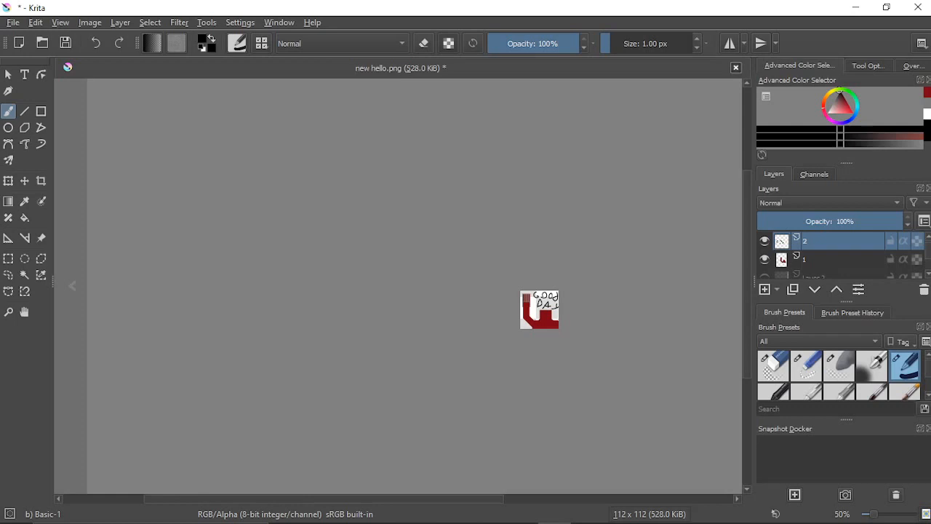
pyautogui.scroll(1, 629, 315)
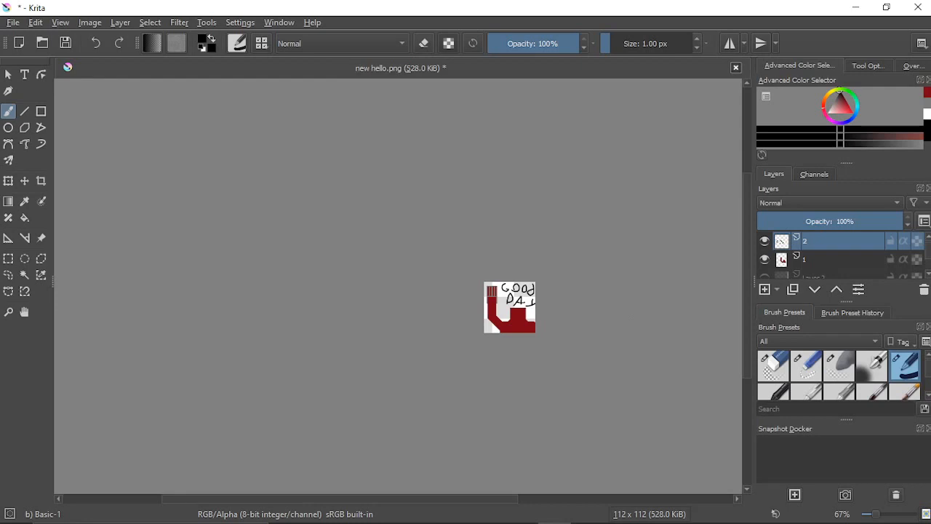
pyautogui.scroll(4, 589, 325)
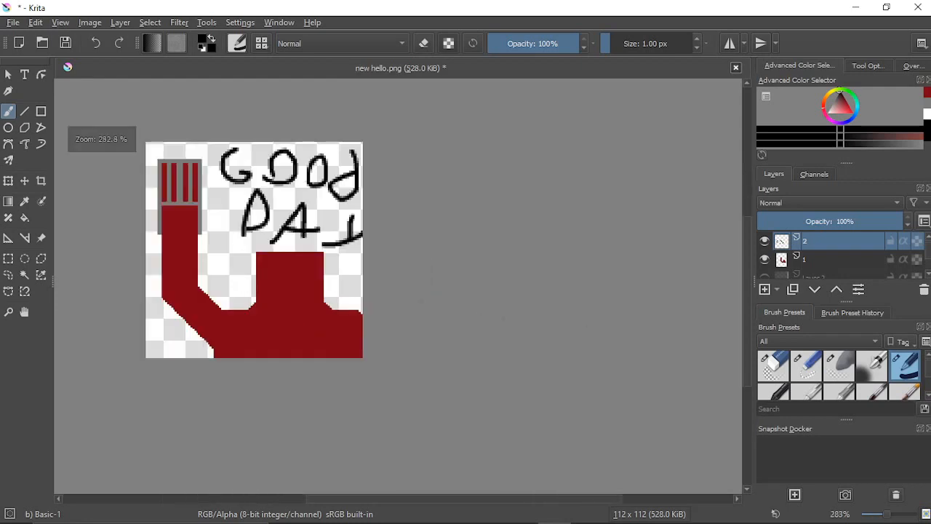
pyautogui.moveTo(447, 277); pyautogui.dragTo(561, 311)
# Step: Undo all the brush strokes of the GOOD DAY lettering
pyautogui.click(95, 43)
pyautogui.click(95, 43)
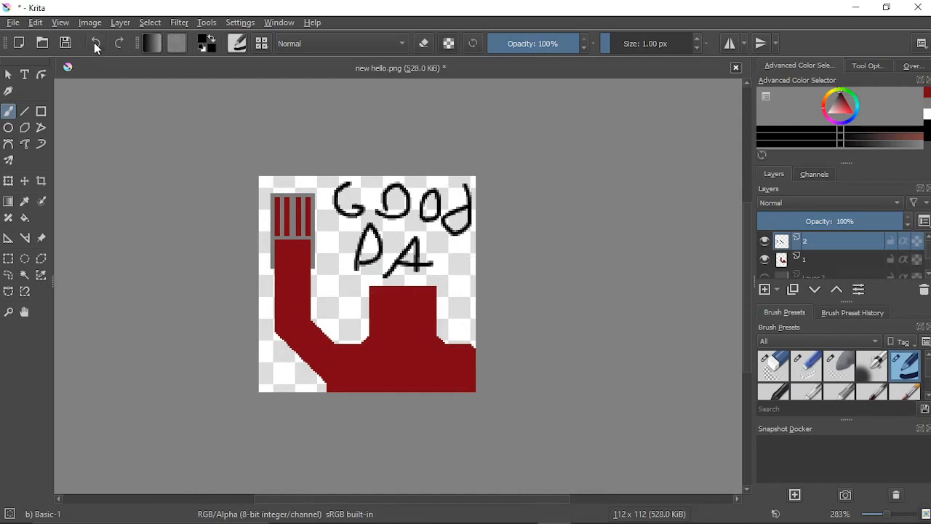
pyautogui.click(95, 43)
pyautogui.click(95, 43)
pyautogui.click(95, 43)
pyautogui.click(95, 42)
pyautogui.click(94, 43)
pyautogui.click(95, 43)
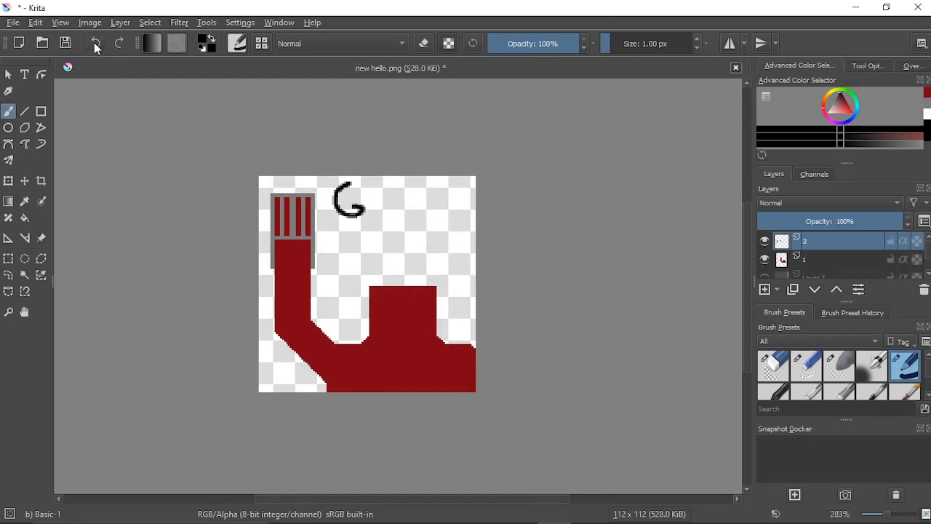
pyautogui.click(94, 43)
# Step: Examine the red figure and grey hand outline against the transparent background
pyautogui.moveTo(525, 258)
pyautogui.mouseDown()
pyautogui.moveTo(557, 278)
pyautogui.moveTo(567, 267)
pyautogui.mouseUp()
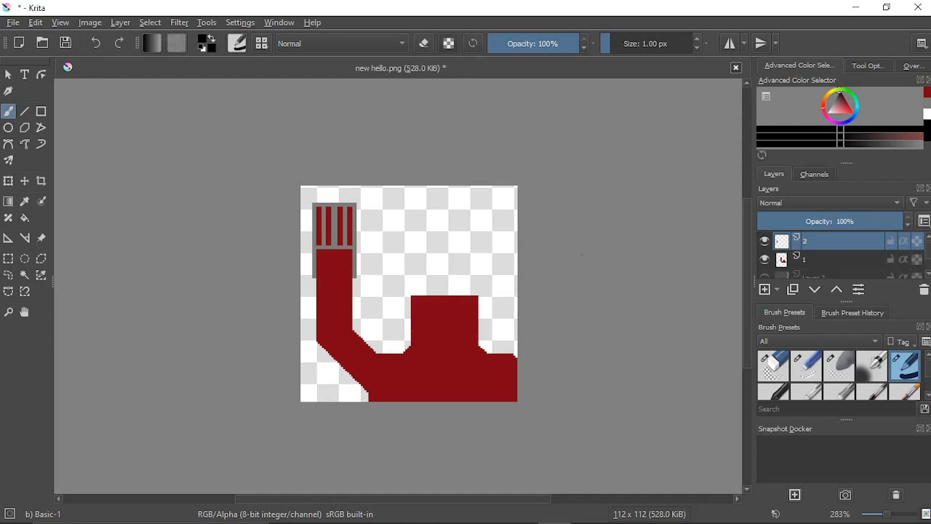
pyautogui.scroll(3, 383, 342)
pyautogui.scroll(-2, 380, 349)
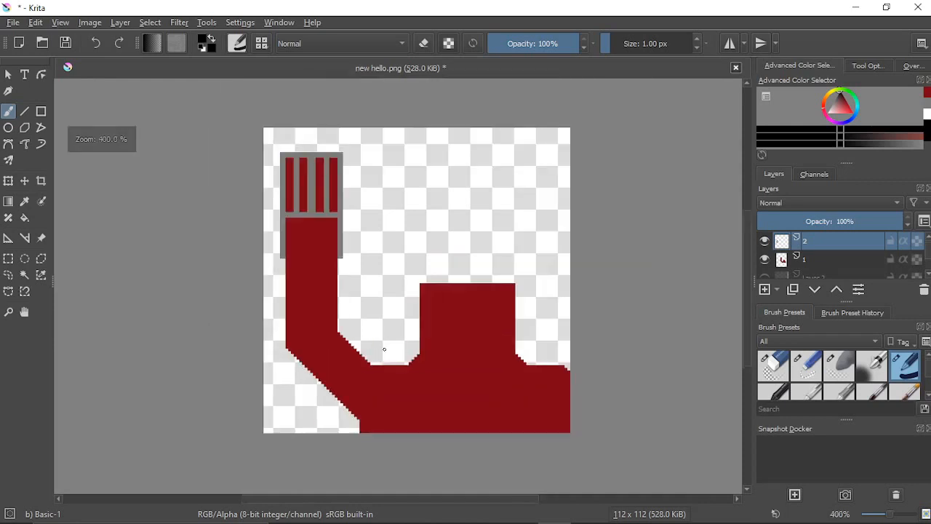
pyautogui.moveTo(461, 264); pyautogui.dragTo(447, 279)
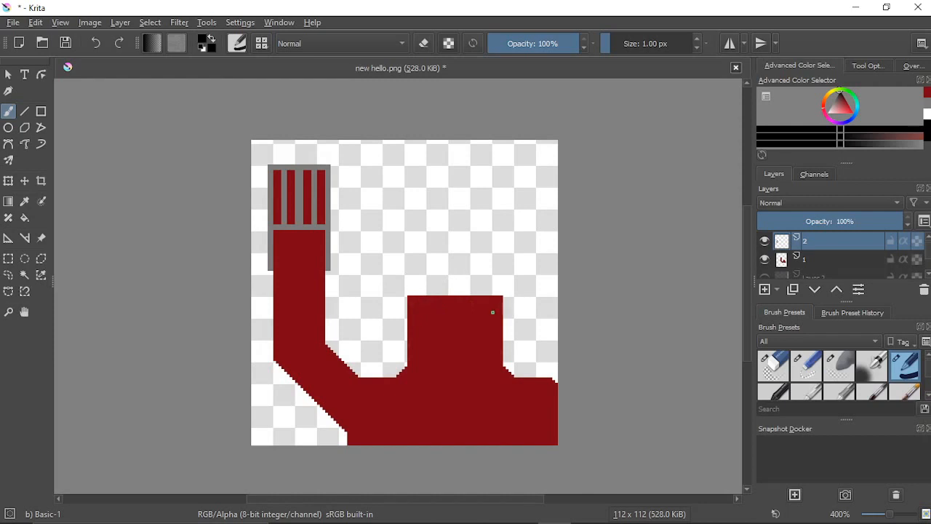
pyautogui.scroll(1, 492, 312)
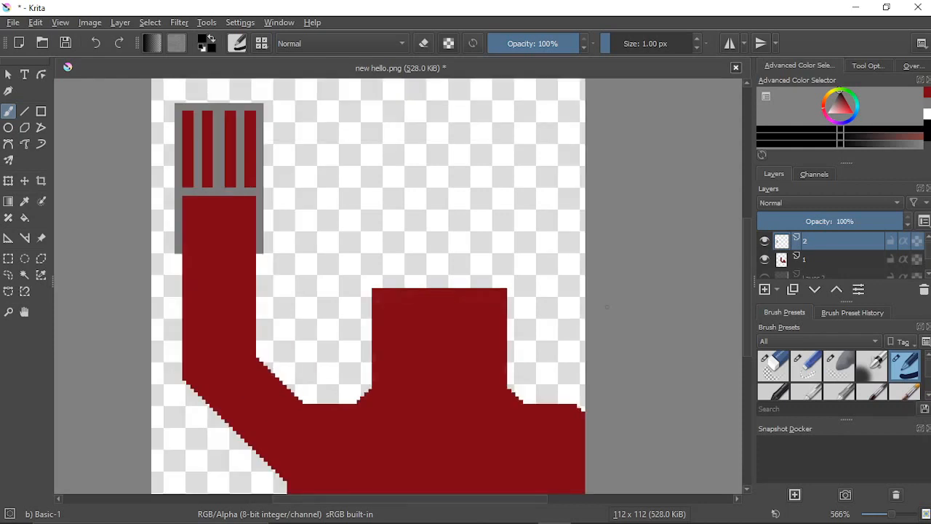
pyautogui.scroll(-1, 653, 284)
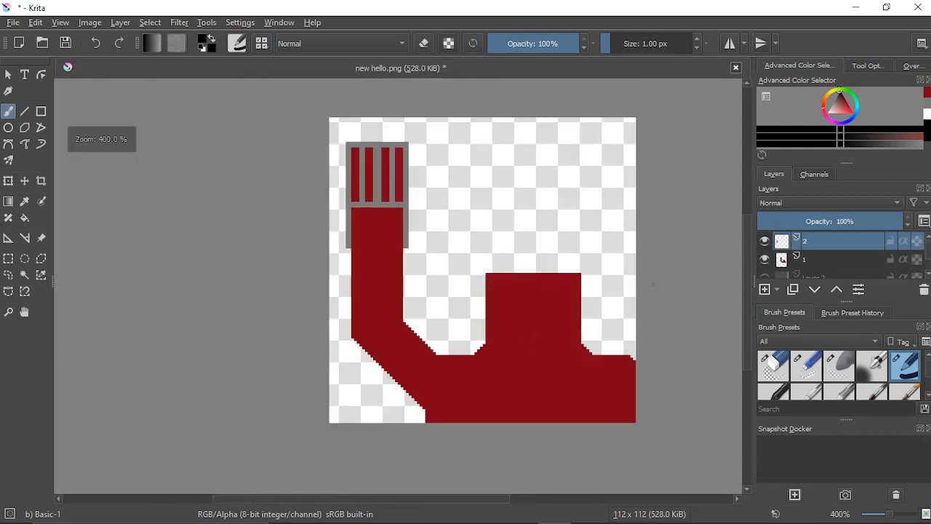
pyautogui.moveTo(654, 286); pyautogui.dragTo(586, 268)
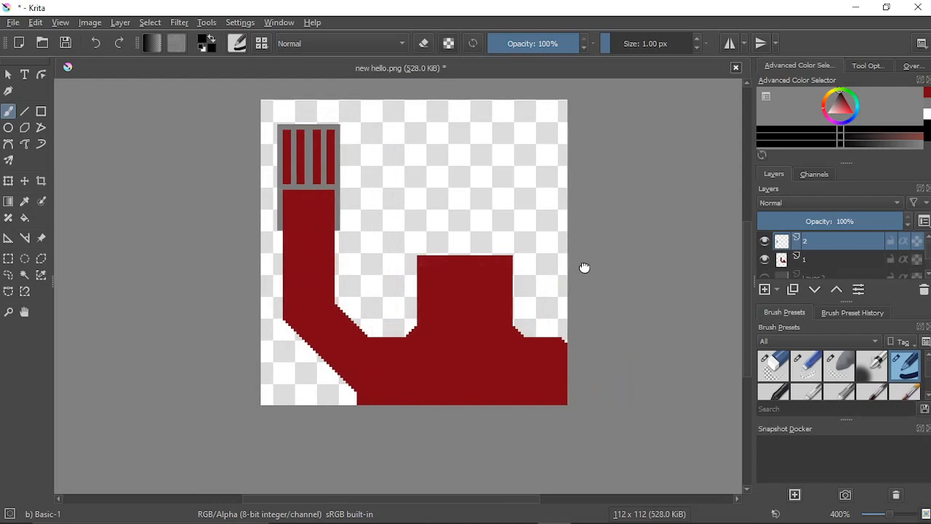
# Step: Make layer 1 active and choose the Eraser Circle brush preset for editing the far shoulder's stepped corner
pyautogui.scroll(4, 584, 343)
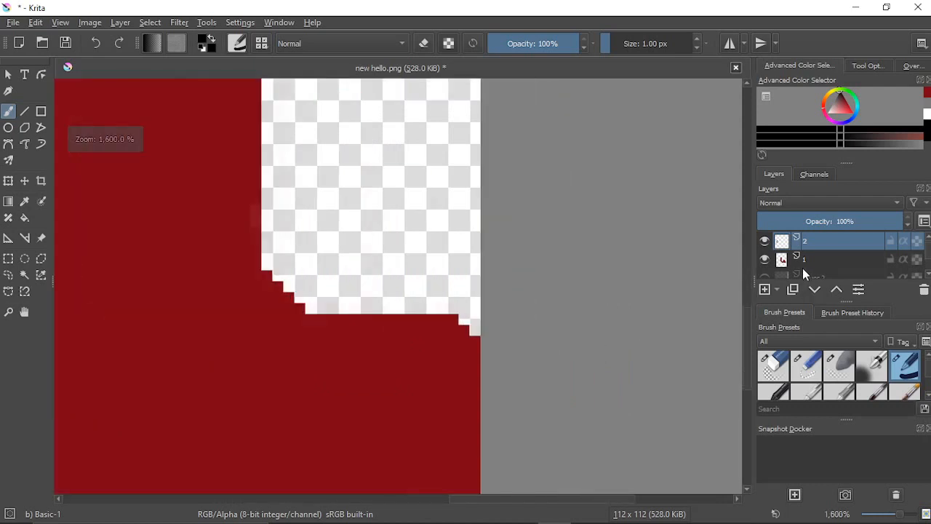
pyautogui.click(803, 263)
pyautogui.rightClick(453, 283)
pyautogui.click(456, 211)
pyautogui.scroll(1, 492, 322)
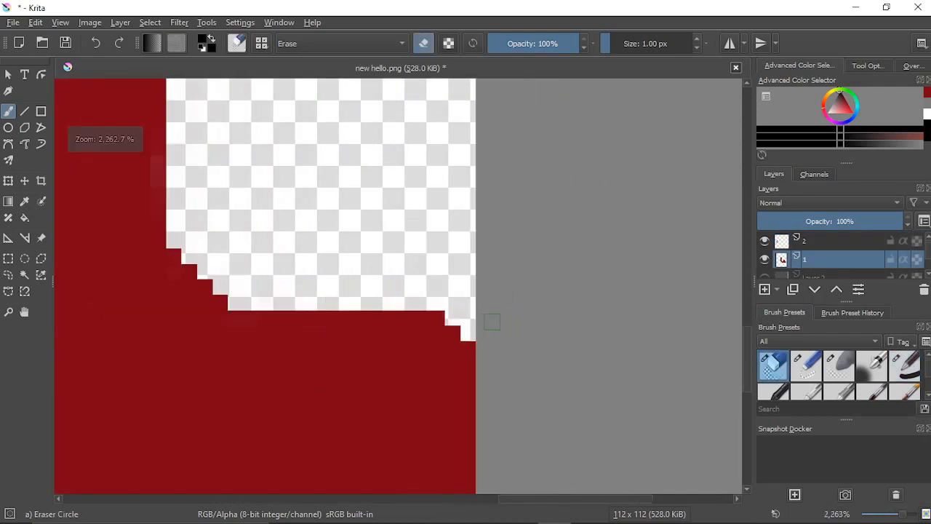
pyautogui.moveTo(430, 317)
pyautogui.mouseDown()
pyautogui.moveTo(422, 318)
pyautogui.moveTo(437, 318)
pyautogui.mouseUp()
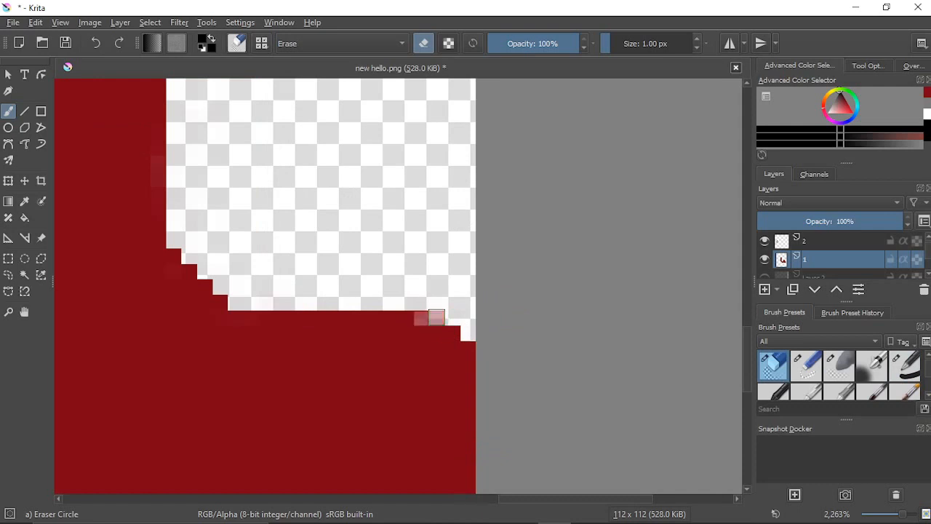
pyautogui.click(90, 45)
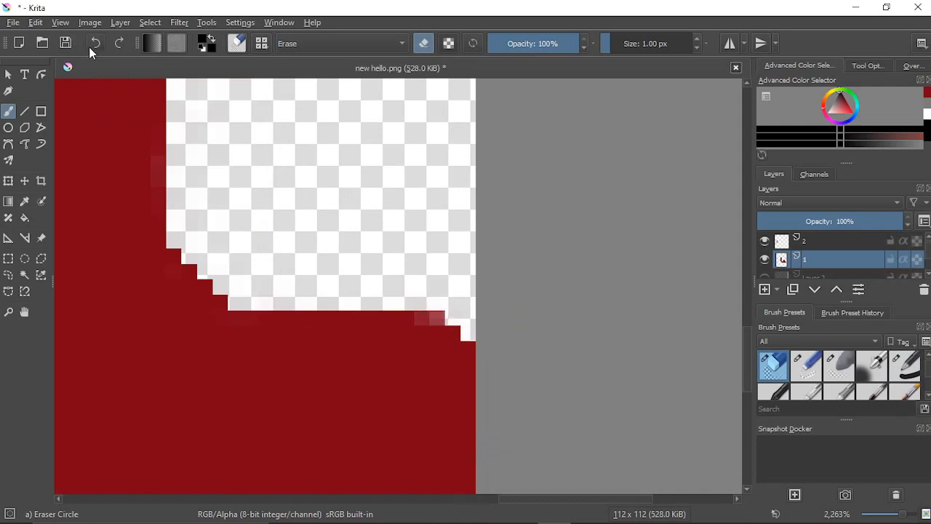
pyautogui.scroll(-1, 314, 222)
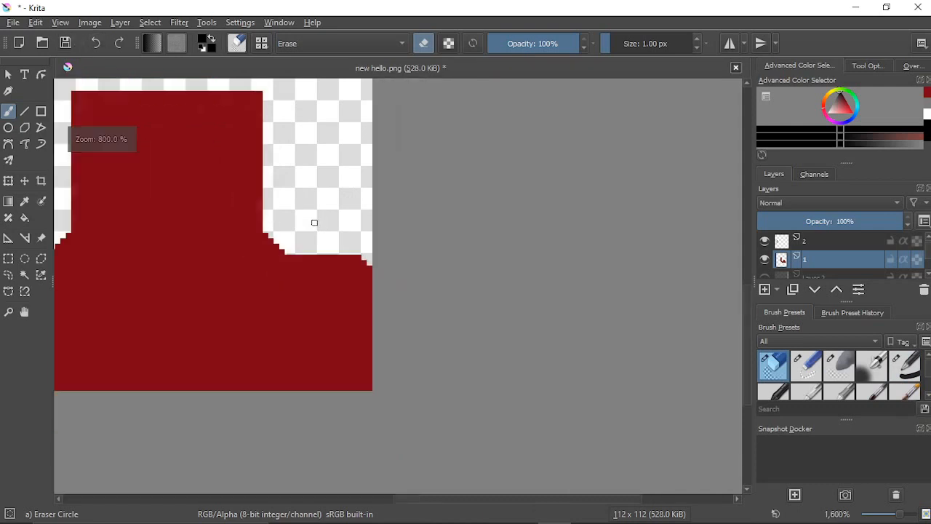
pyautogui.scroll(1, 289, 175)
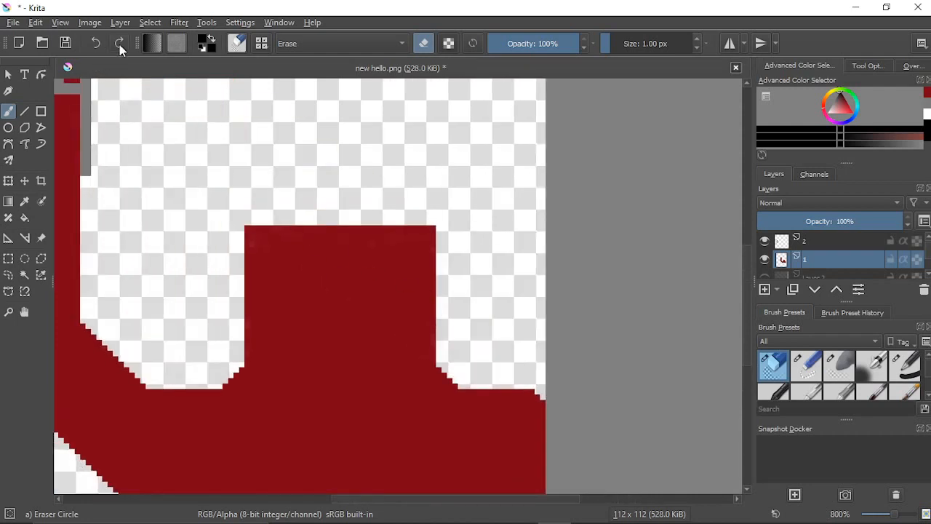
pyautogui.moveTo(524, 352); pyautogui.dragTo(409, 256)
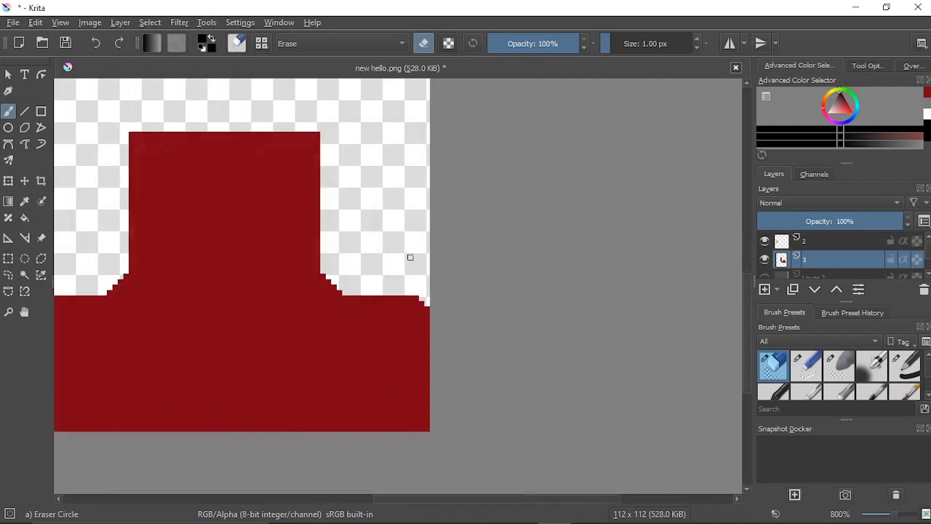
# Step: Erase pixels at the outer corner of the shoulder beside the canvas edge to add one more stair step
pyautogui.scroll(6, 422, 288)
pyautogui.moveTo(461, 369); pyautogui.dragTo(436, 305)
pyautogui.click(365, 296)
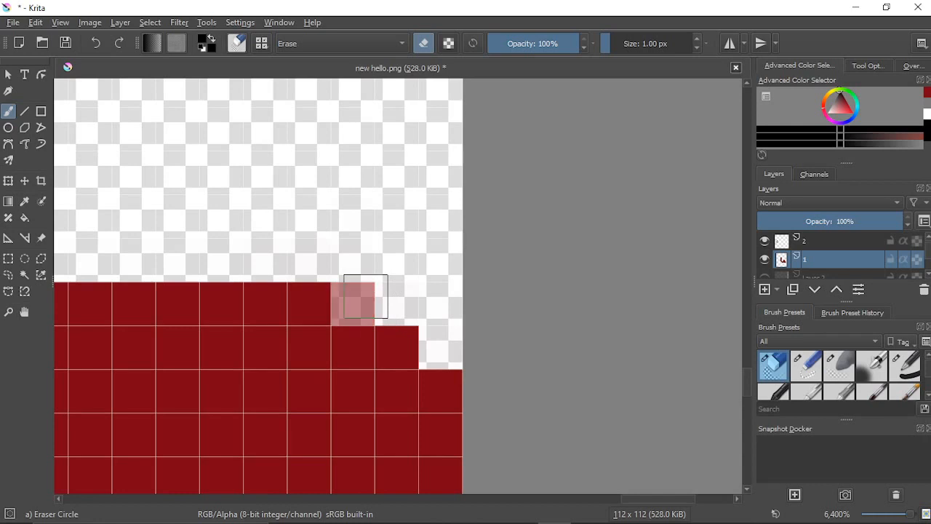
pyautogui.moveTo(366, 296); pyautogui.dragTo(366, 296)
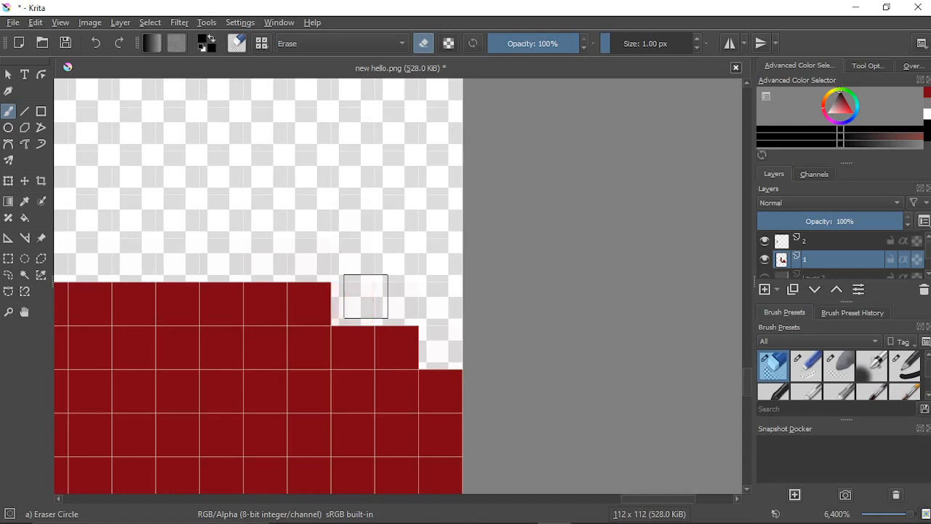
pyautogui.moveTo(415, 331); pyautogui.dragTo(454, 379)
pyautogui.scroll(-8, 454, 379)
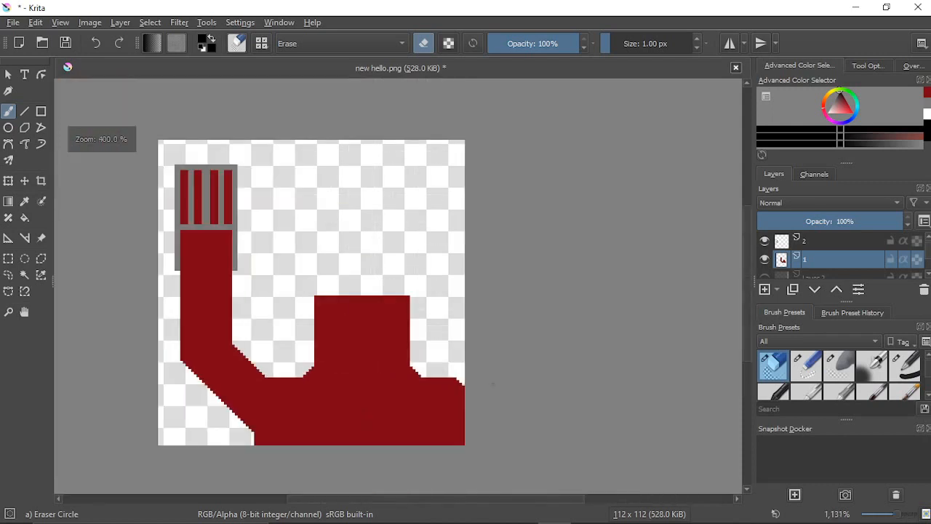
# Step: Erase a further diagonal of pixels down the outer shoulder's stepped edge, extending the slope to four stair steps
pyautogui.scroll(4, 575, 339)
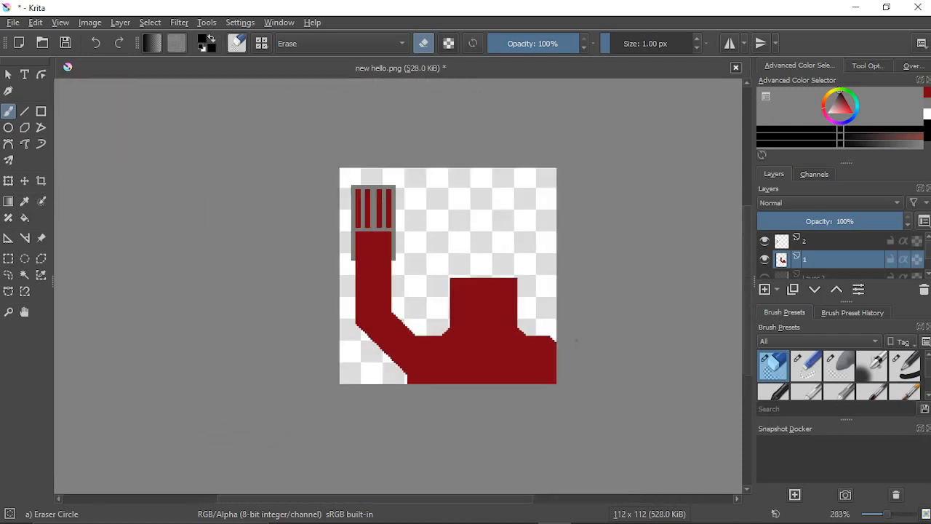
pyautogui.scroll(4, 575, 339)
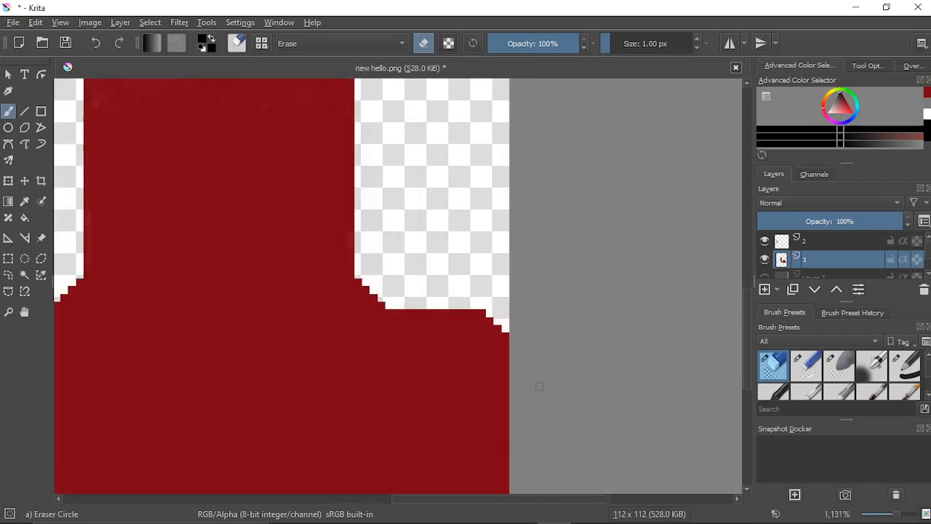
pyautogui.scroll(-4, 617, 345)
pyautogui.scroll(1, 596, 356)
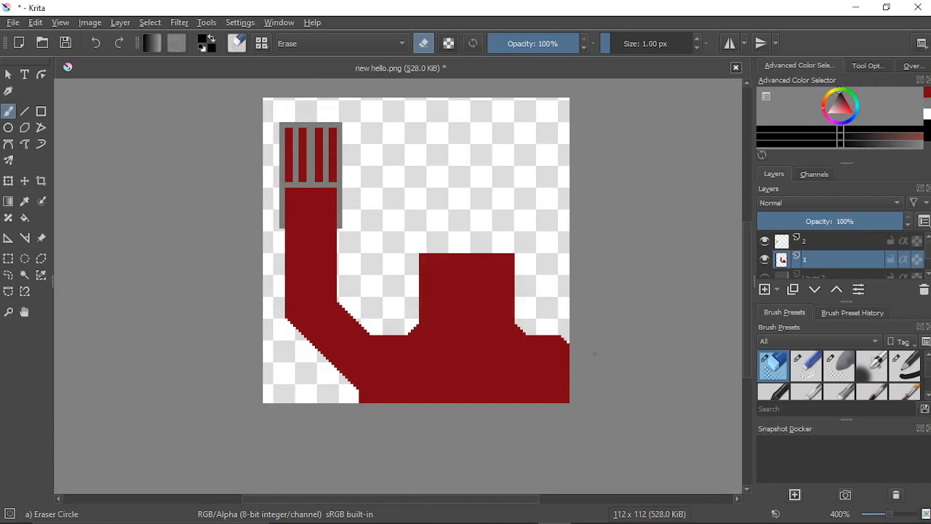
pyautogui.scroll(3, 447, 327)
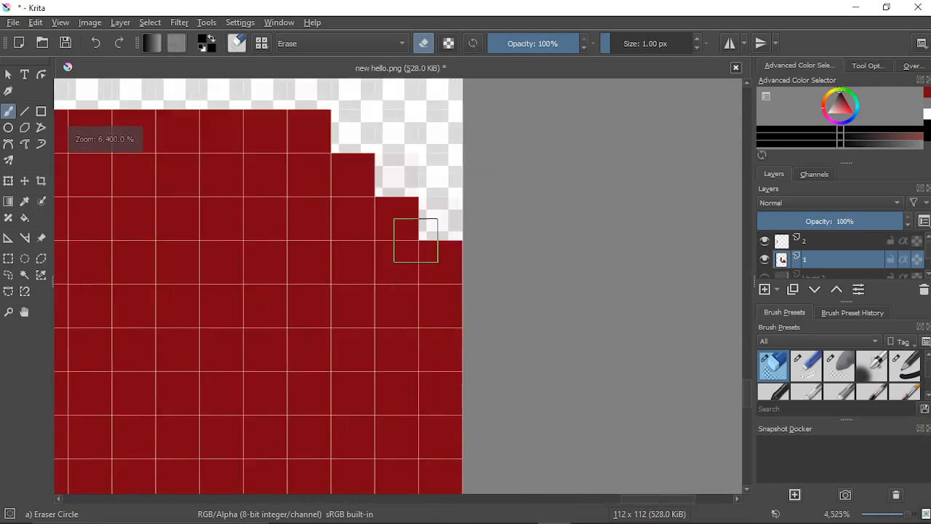
pyautogui.moveTo(415, 241); pyautogui.dragTo(557, 333)
pyautogui.click(459, 226)
pyautogui.click(459, 227)
pyautogui.click(459, 227)
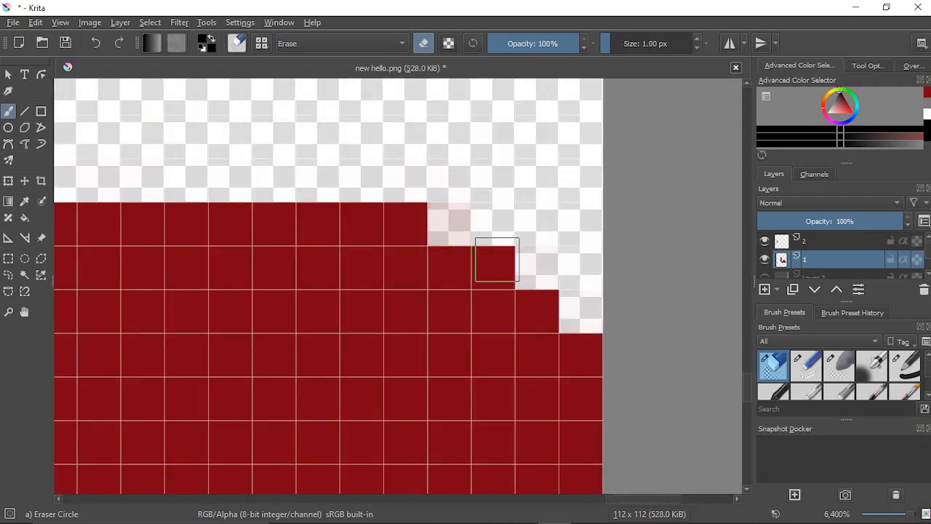
pyautogui.click(493, 268)
pyautogui.click(493, 268)
pyautogui.click(493, 267)
pyautogui.click(493, 267)
pyautogui.click(493, 267)
pyautogui.click(545, 312)
pyautogui.click(545, 312)
pyautogui.click(544, 312)
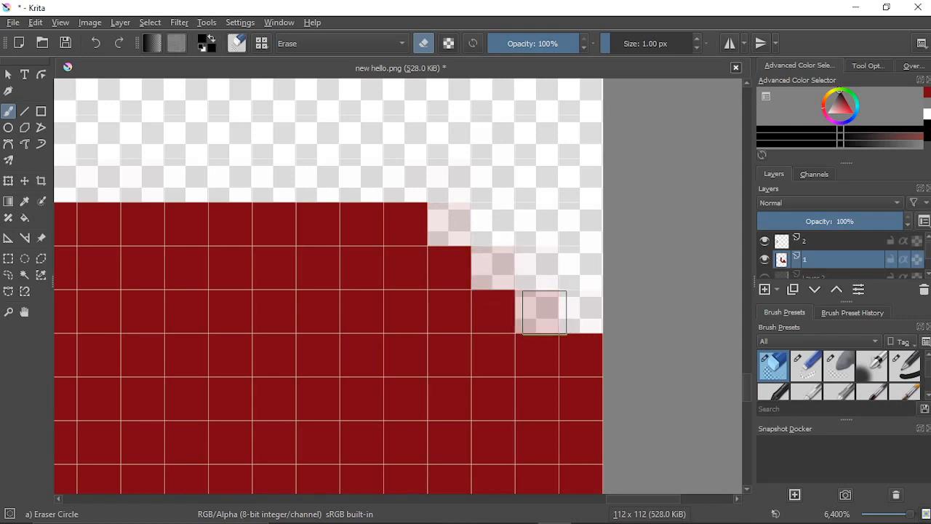
pyautogui.click(544, 312)
pyautogui.click(547, 314)
pyautogui.click(581, 353)
pyautogui.click(585, 354)
pyautogui.click(585, 355)
pyautogui.click(581, 355)
pyautogui.click(581, 355)
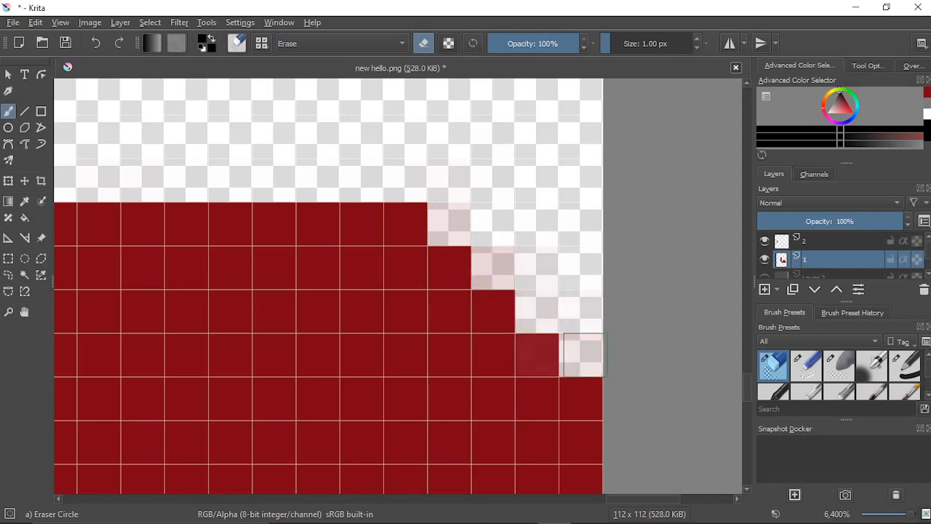
# Step: Erase the faint red residue left in the two upper pixels of the shoulder's stepped edge
pyautogui.click(500, 267)
pyautogui.click(499, 266)
pyautogui.click(500, 266)
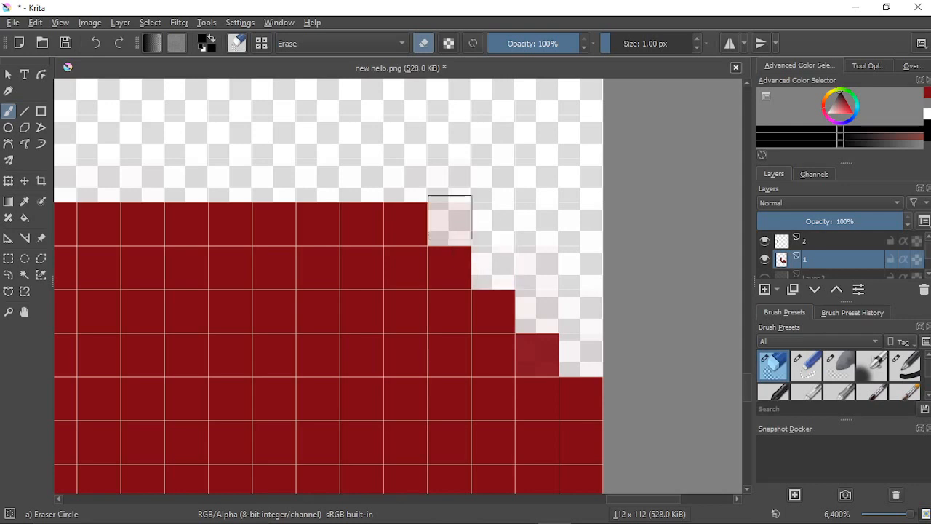
pyautogui.click(454, 223)
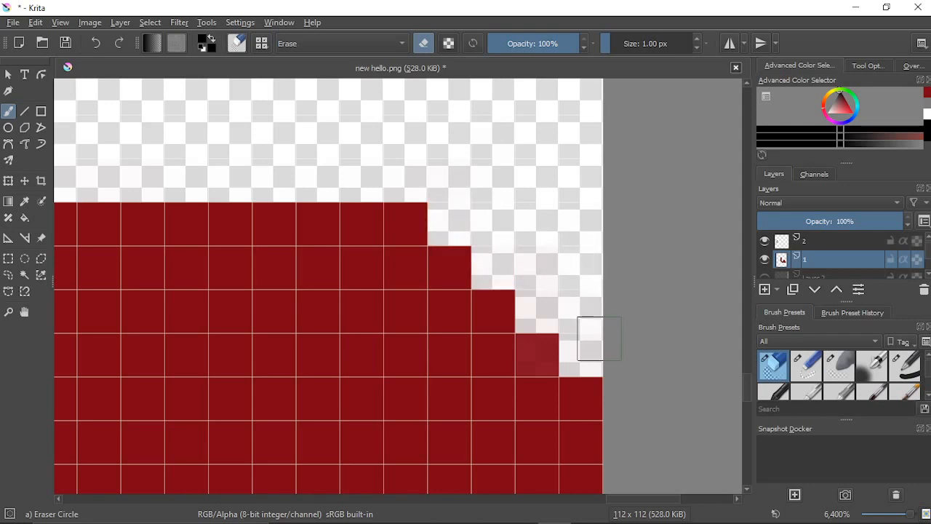
# Step: Repaint the partly faded pixel on the shoulder's lowest step solid dark red with the Pencil-2 brush
pyautogui.rightClick(587, 320)
pyautogui.click(513, 385)
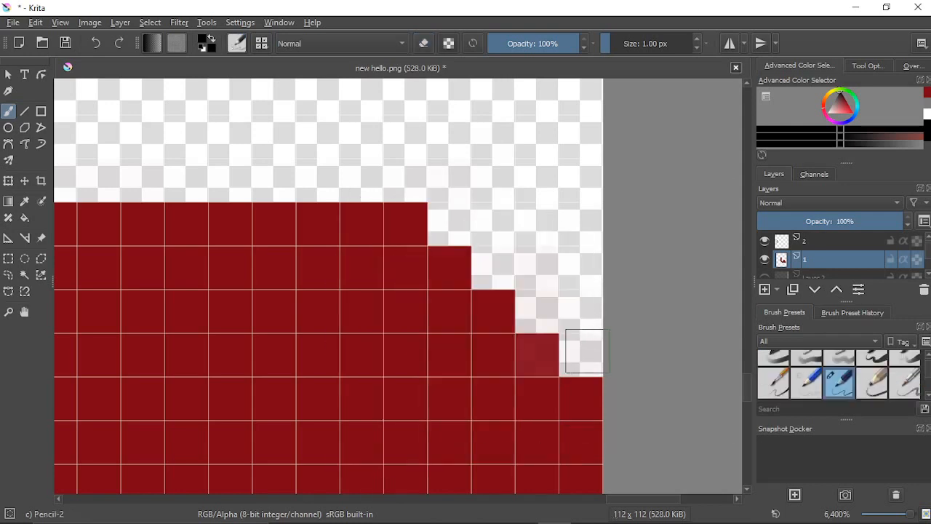
pyautogui.click(536, 355)
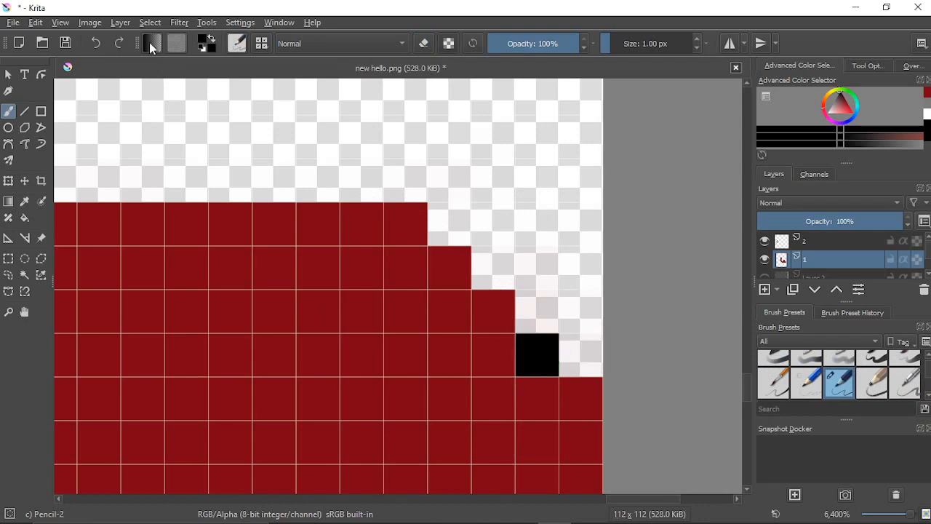
pyautogui.click(102, 43)
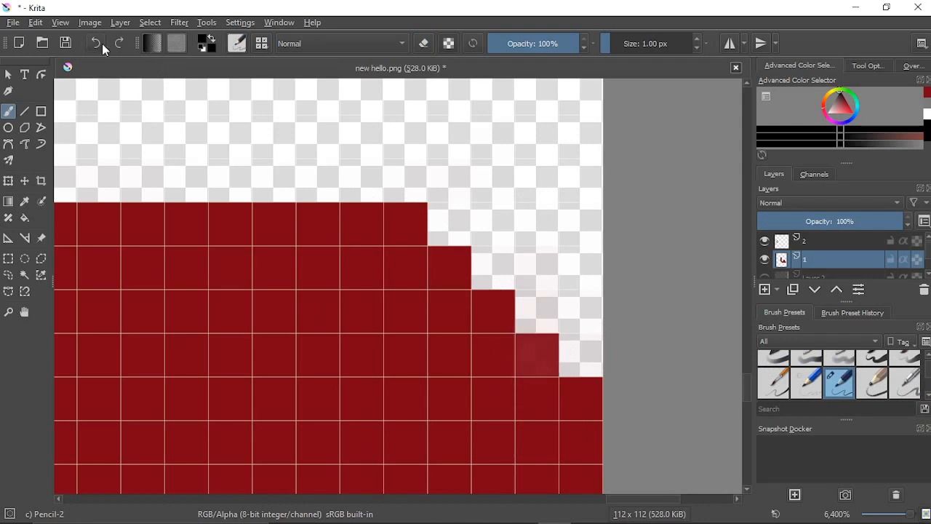
pyautogui.click(925, 99)
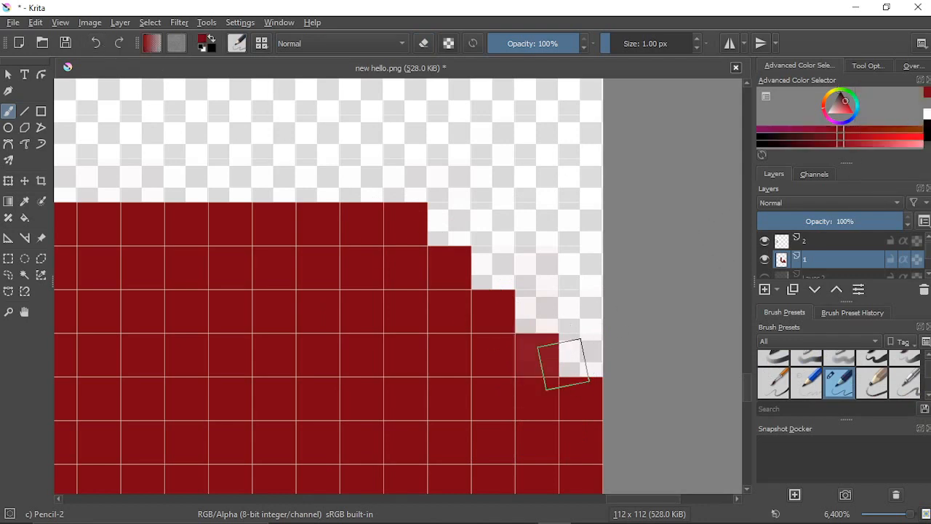
pyautogui.click(535, 351)
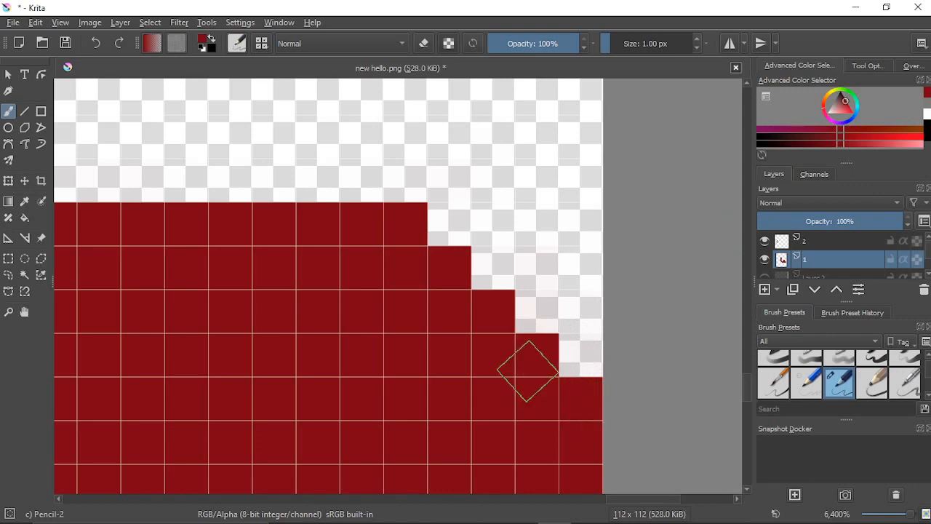
# Step: Switch to Streamlabs OBS and activate the Game Stream scene
pyautogui.click(487, 513)
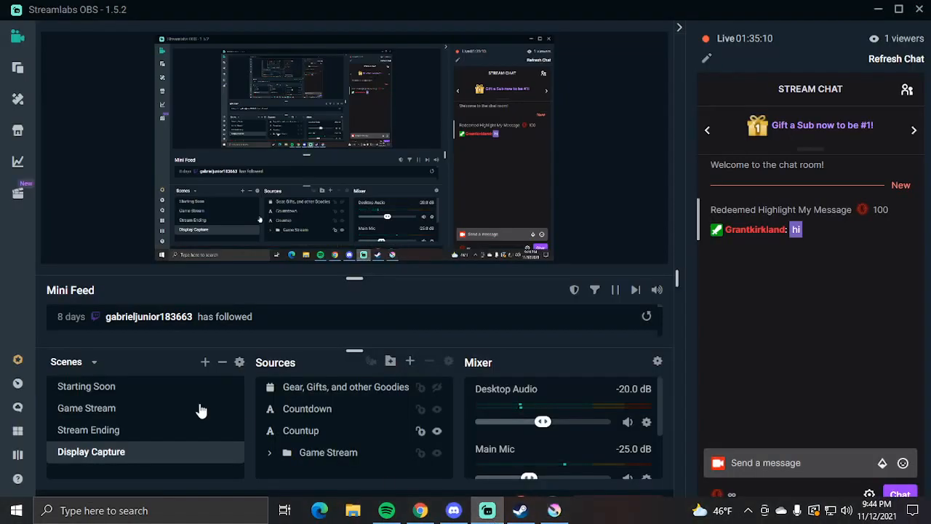
pyautogui.click(94, 411)
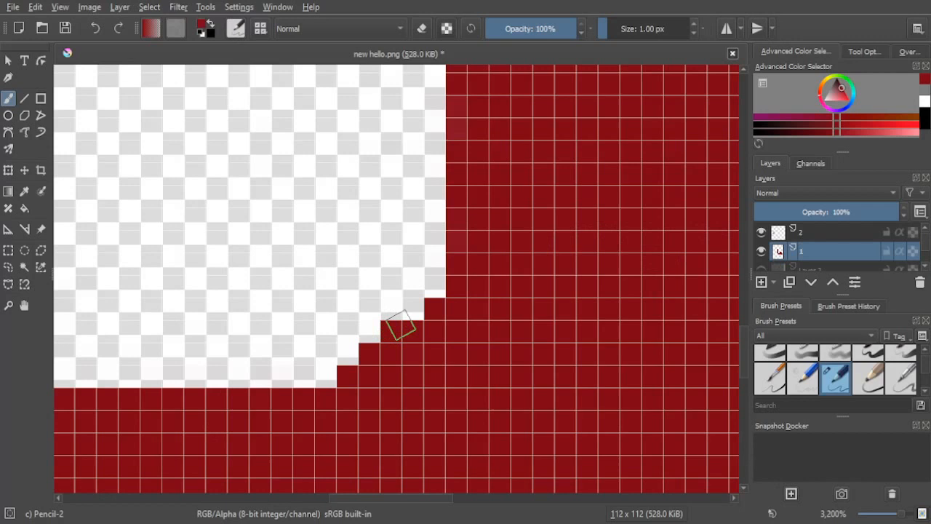
# Step: Paint dark red pixels on the stair steps and along the vertical edge of the head block on its raised-arm side
pyautogui.click(411, 308)
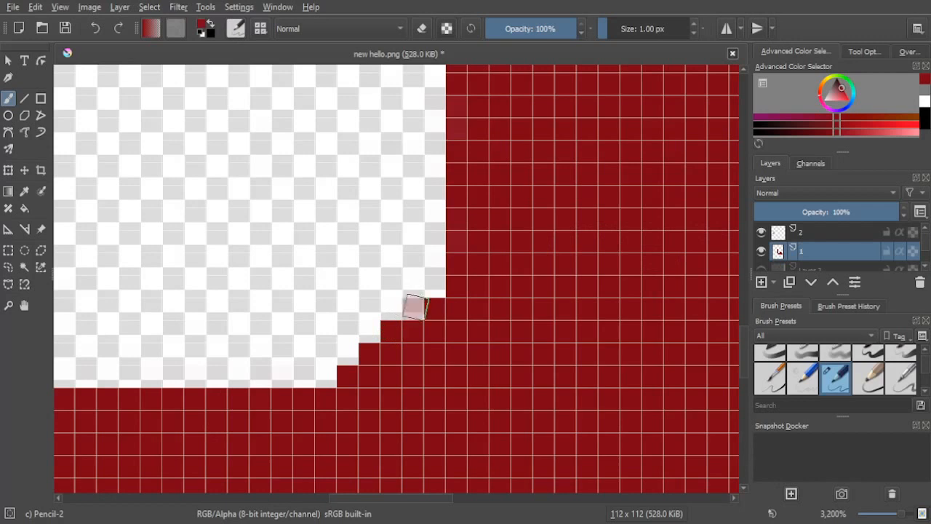
pyautogui.moveTo(430, 291)
pyautogui.mouseDown()
pyautogui.moveTo(434, 109)
pyautogui.moveTo(446, 429)
pyautogui.mouseUp()
pyautogui.moveTo(441, 334); pyautogui.dragTo(438, 245)
pyautogui.moveTo(438, 322)
pyautogui.mouseDown()
pyautogui.moveTo(437, 146)
pyautogui.moveTo(438, 255)
pyautogui.mouseUp()
# Step: Show the black Layer 2 as a backdrop and touch up the faint pixels on the head block's edge in dark red
pyautogui.scroll(-2, 780, 262)
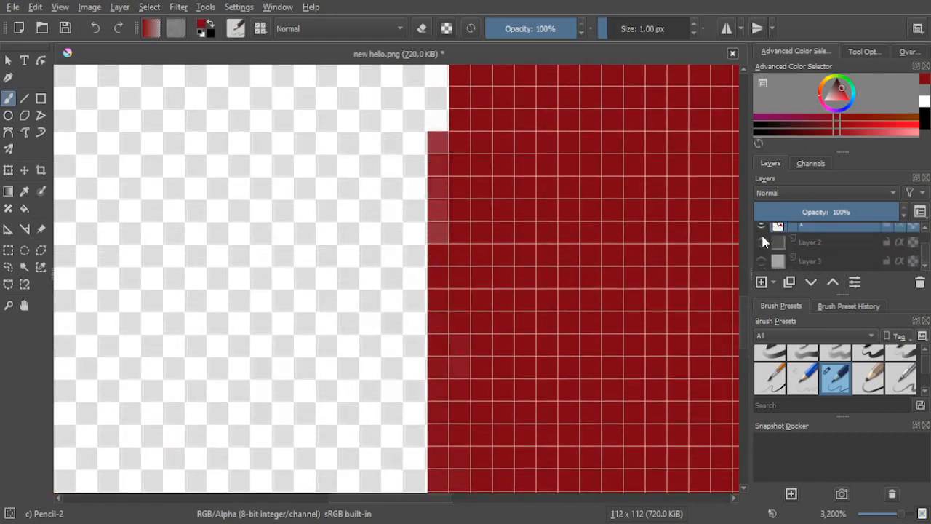
pyautogui.click(761, 241)
pyautogui.moveTo(498, 194); pyautogui.dragTo(511, 284)
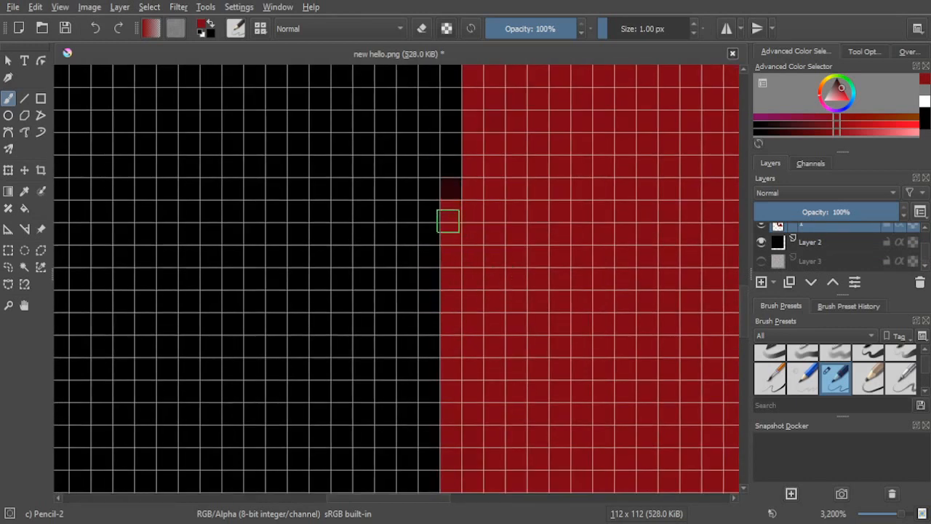
pyautogui.moveTo(457, 209)
pyautogui.mouseDown()
pyautogui.moveTo(455, 149)
pyautogui.moveTo(470, 336)
pyautogui.moveTo(455, 283)
pyautogui.moveTo(455, 234)
pyautogui.mouseUp()
# Step: Fill the stair-step notches between the head block and the outer shoulder with dark red pixels
pyautogui.moveTo(566, 353); pyautogui.dragTo(345, 270)
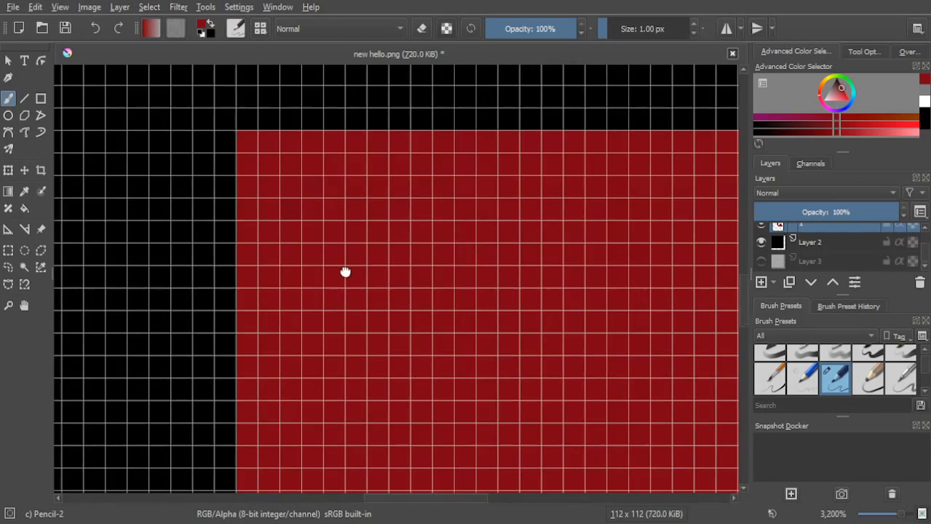
pyautogui.scroll(-4, 397, 357)
pyautogui.scroll(2, 409, 310)
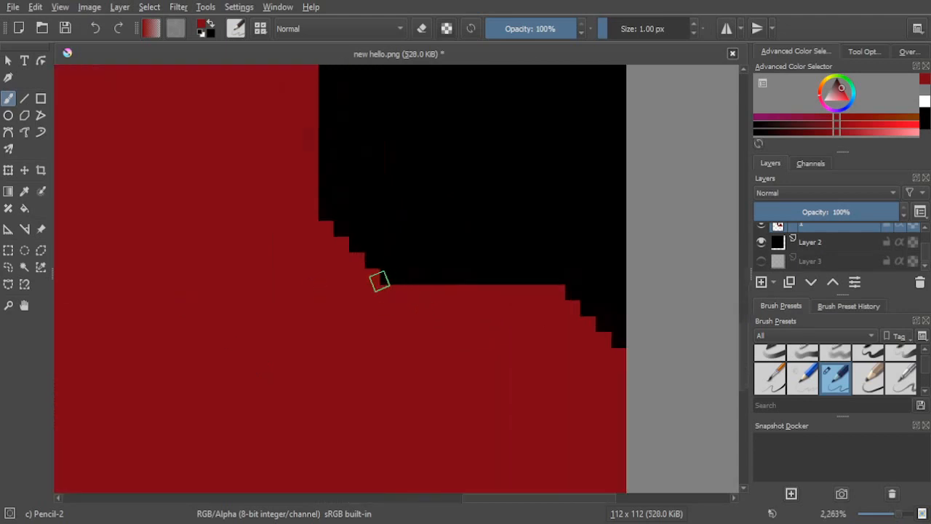
pyautogui.scroll(3, 378, 279)
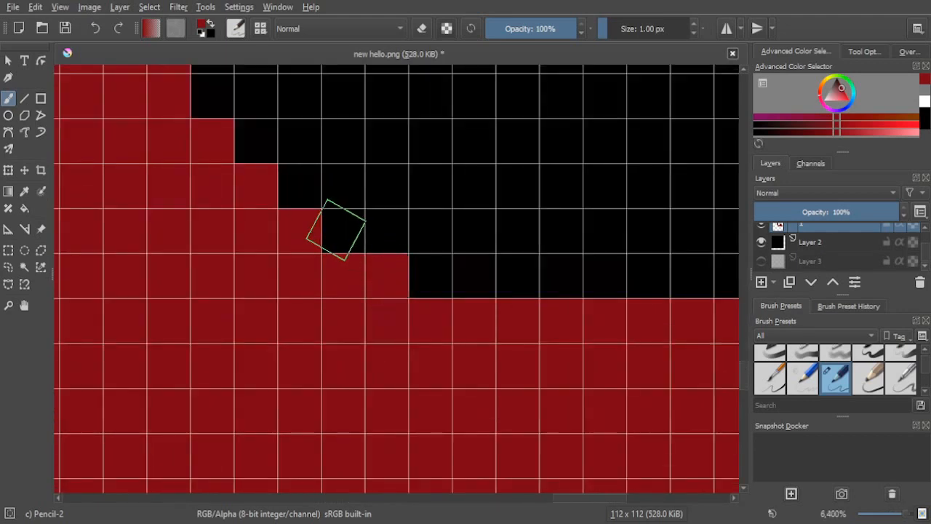
pyautogui.click(341, 230)
pyautogui.moveTo(335, 231); pyautogui.dragTo(432, 354)
pyautogui.click(406, 314)
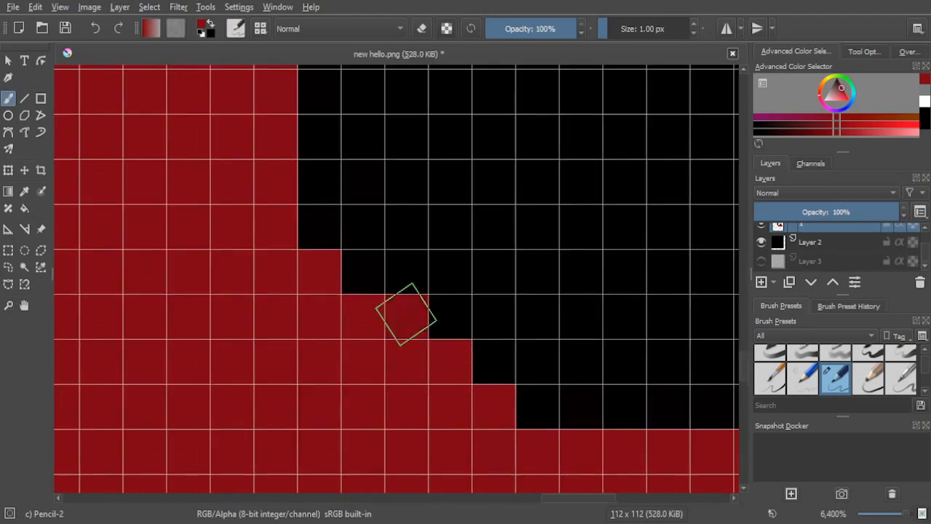
pyautogui.click(364, 271)
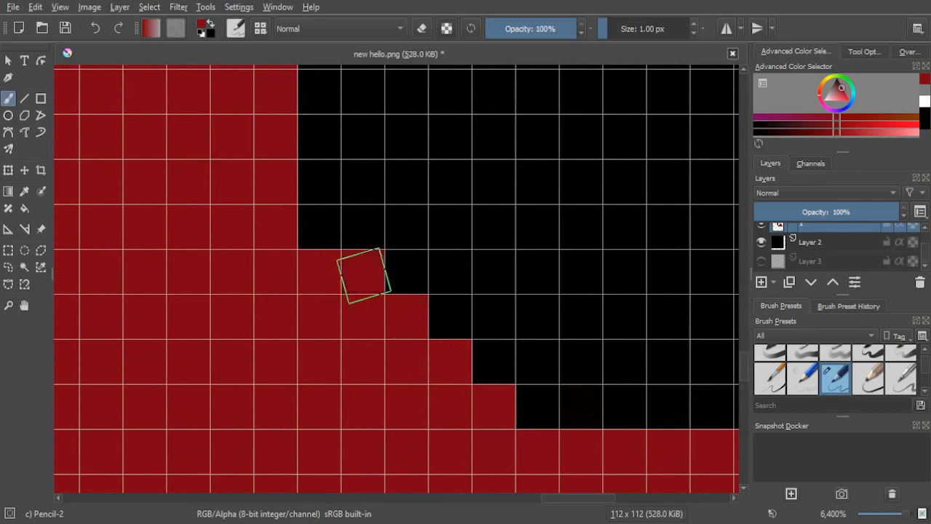
# Step: Widen the head block by one column of dark red pixels, working up its outer vertical edge from the stair steps
pyautogui.click(320, 229)
pyautogui.moveTo(320, 232); pyautogui.dragTo(351, 406)
pyautogui.click(351, 355)
pyautogui.click(351, 264)
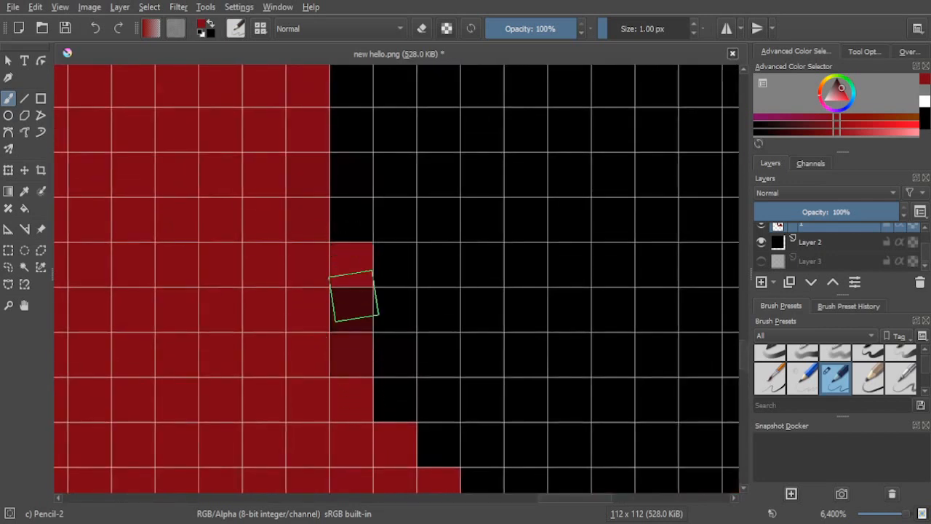
pyautogui.click(351, 310)
pyautogui.moveTo(346, 219)
pyautogui.mouseDown()
pyautogui.moveTo(344, 315)
pyautogui.moveTo(342, 66)
pyautogui.moveTo(353, 136)
pyautogui.moveTo(350, 73)
pyautogui.moveTo(359, 428)
pyautogui.mouseUp()
pyautogui.click(344, 84)
pyautogui.click(350, 80)
pyautogui.moveTo(357, 301); pyautogui.dragTo(351, 94)
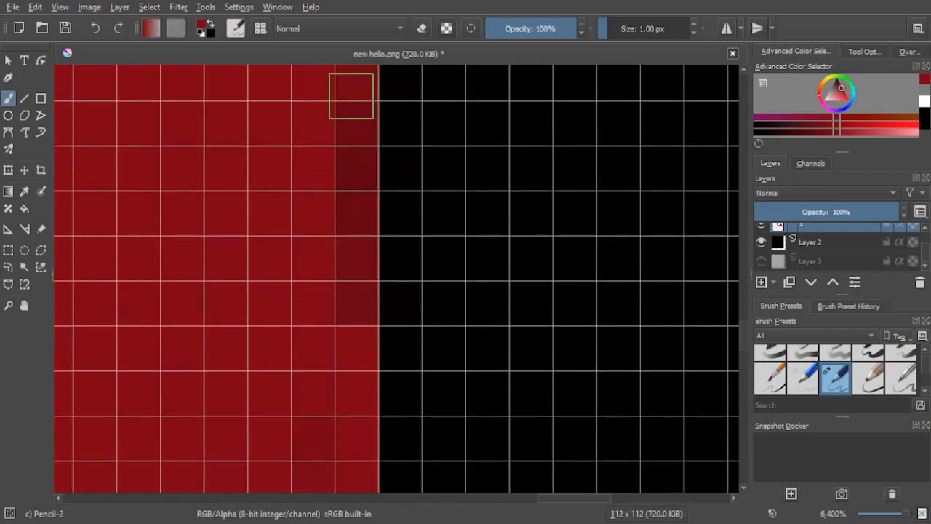
# Step: Touch up the faint pixels in the head block's new outer column in dark red, up to its upper corner
pyautogui.moveTo(334, 337)
pyautogui.mouseDown()
pyautogui.moveTo(351, 144)
pyautogui.moveTo(346, 366)
pyautogui.moveTo(353, 121)
pyautogui.moveTo(350, 354)
pyautogui.moveTo(347, 299)
pyautogui.mouseUp()
pyautogui.moveTo(345, 249); pyautogui.dragTo(361, 471)
pyautogui.moveTo(350, 291)
pyautogui.mouseDown()
pyautogui.moveTo(361, 342)
pyautogui.moveTo(363, 131)
pyautogui.moveTo(361, 405)
pyautogui.moveTo(366, 221)
pyautogui.mouseUp()
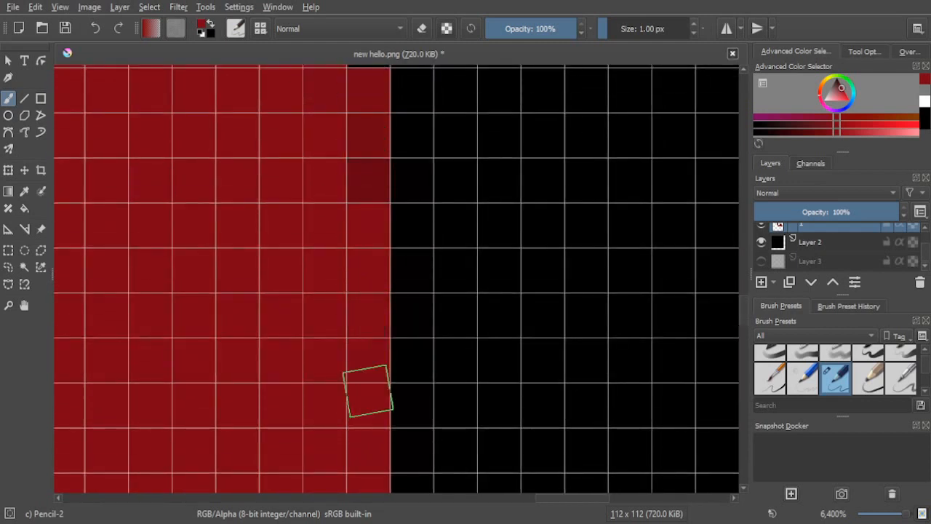
pyautogui.moveTo(345, 296)
pyautogui.mouseDown()
pyautogui.moveTo(347, 176)
pyautogui.moveTo(343, 477)
pyautogui.moveTo(363, 237)
pyautogui.moveTo(366, 342)
pyautogui.moveTo(364, 232)
pyautogui.moveTo(366, 368)
pyautogui.moveTo(369, 296)
pyautogui.moveTo(344, 288)
pyautogui.moveTo(432, 177)
pyautogui.mouseUp()
pyautogui.scroll(-4, 336, 359)
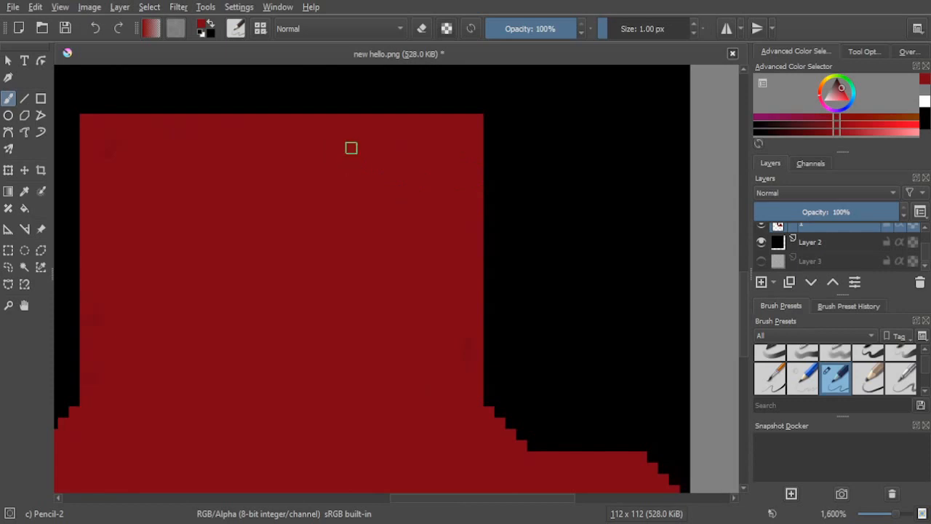
# Step: Examine the head block's symmetry and its transitions into both shoulders
pyautogui.moveTo(287, 253); pyautogui.dragTo(446, 233)
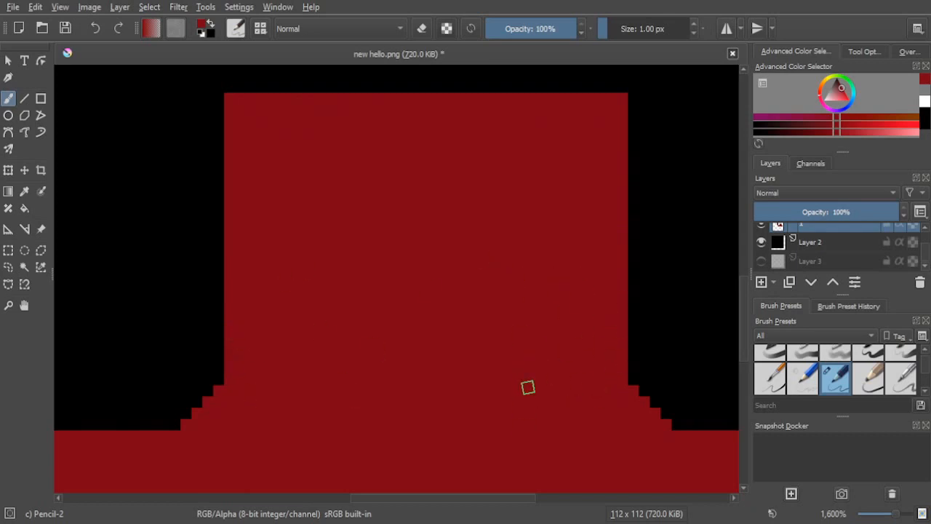
pyautogui.moveTo(528, 387); pyautogui.dragTo(488, 411)
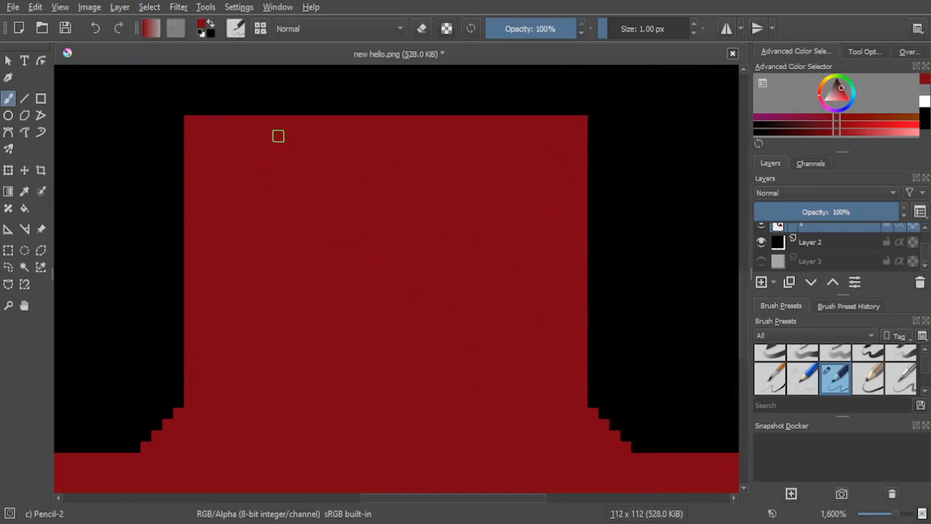
pyautogui.press('-')
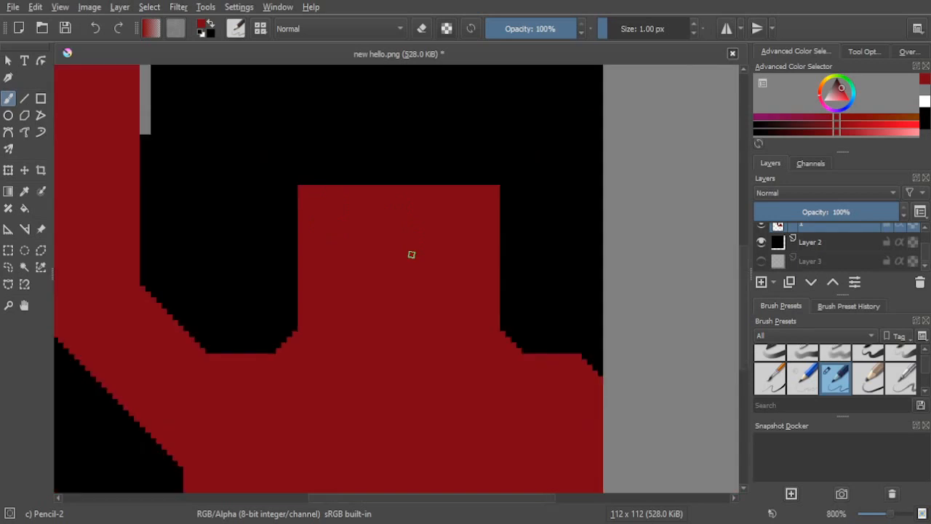
pyautogui.moveTo(411, 254); pyautogui.dragTo(461, 332)
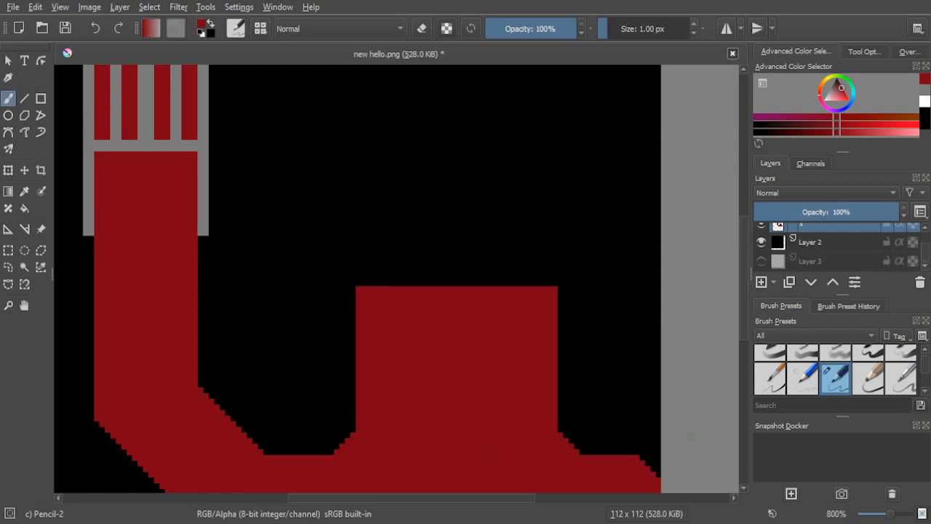
pyautogui.rightClick(161, 461)
pyautogui.click(587, 325)
pyautogui.moveTo(504, 356); pyautogui.dragTo(486, 254)
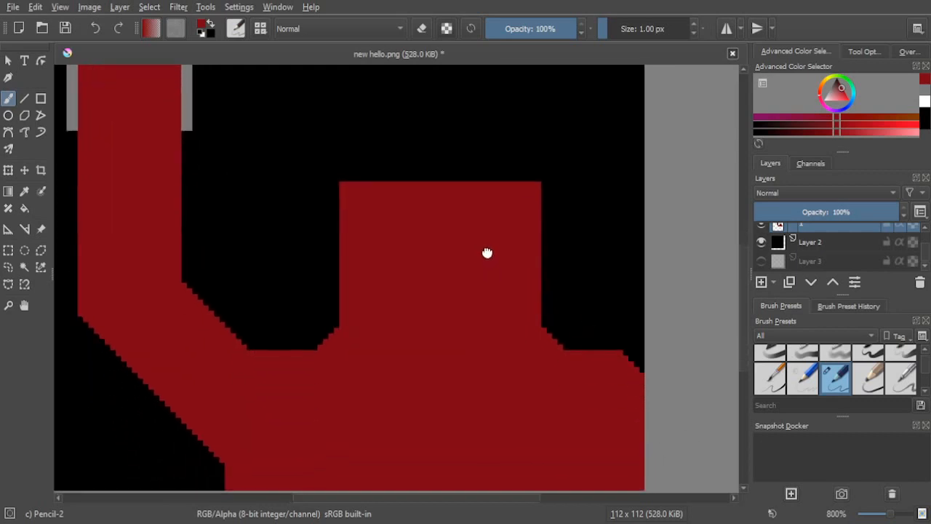
# Step: Add one row of dark red pixels along the full upper edge of the head block
pyautogui.scroll(3, 392, 208)
pyautogui.moveTo(373, 193); pyautogui.dragTo(369, 315)
pyautogui.scroll(2, 361, 312)
pyautogui.moveTo(244, 243); pyautogui.dragTo(266, 341)
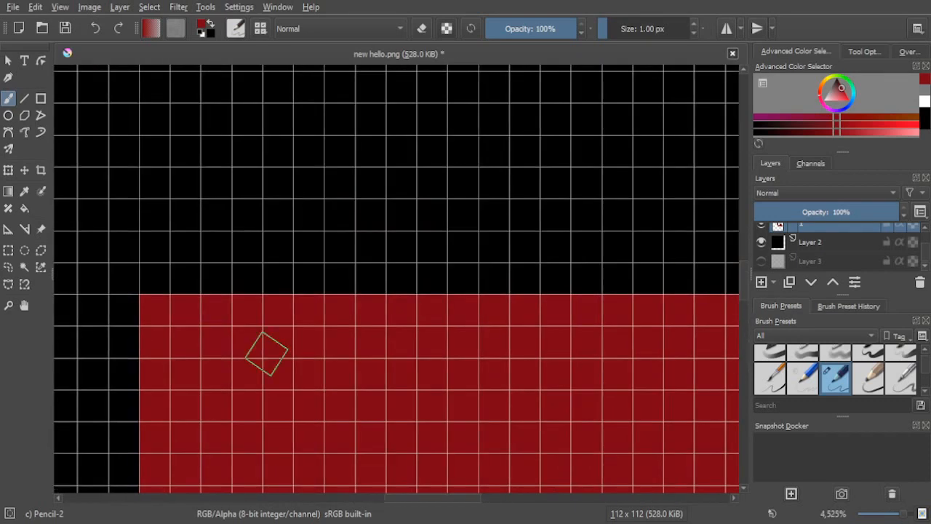
pyautogui.moveTo(186, 279); pyautogui.dragTo(309, 278)
pyautogui.moveTo(235, 279)
pyautogui.mouseDown()
pyautogui.moveTo(155, 280)
pyautogui.moveTo(371, 280)
pyautogui.moveTo(322, 277)
pyautogui.mouseUp()
pyautogui.moveTo(264, 283)
pyautogui.mouseDown()
pyautogui.moveTo(558, 279)
pyautogui.moveTo(453, 279)
pyautogui.mouseUp()
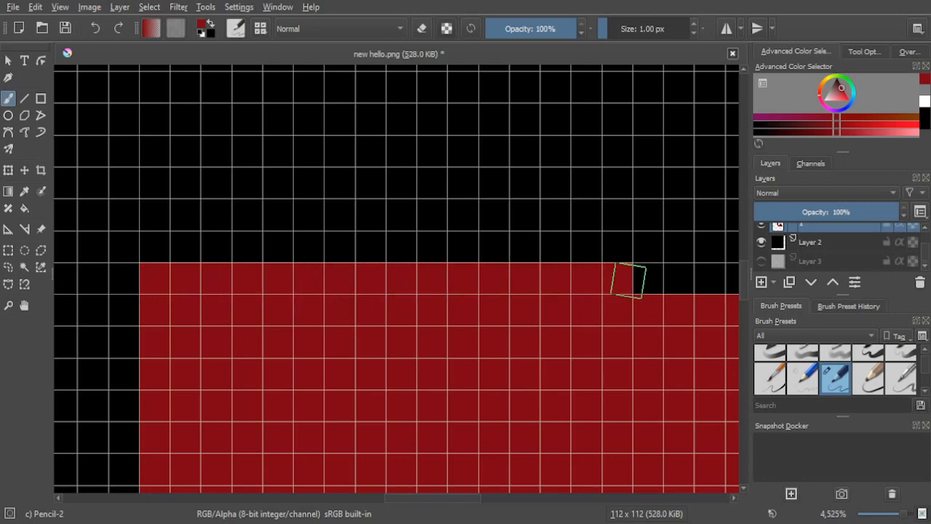
pyautogui.moveTo(633, 288)
pyautogui.mouseDown()
pyautogui.moveTo(150, 308)
pyautogui.moveTo(296, 292)
pyautogui.moveTo(638, 292)
pyautogui.moveTo(578, 310)
pyautogui.mouseUp()
pyautogui.moveTo(143, 306)
pyautogui.mouseDown()
pyautogui.moveTo(642, 294)
pyautogui.moveTo(227, 310)
pyautogui.mouseUp()
pyautogui.moveTo(594, 397); pyautogui.dragTo(245, 384)
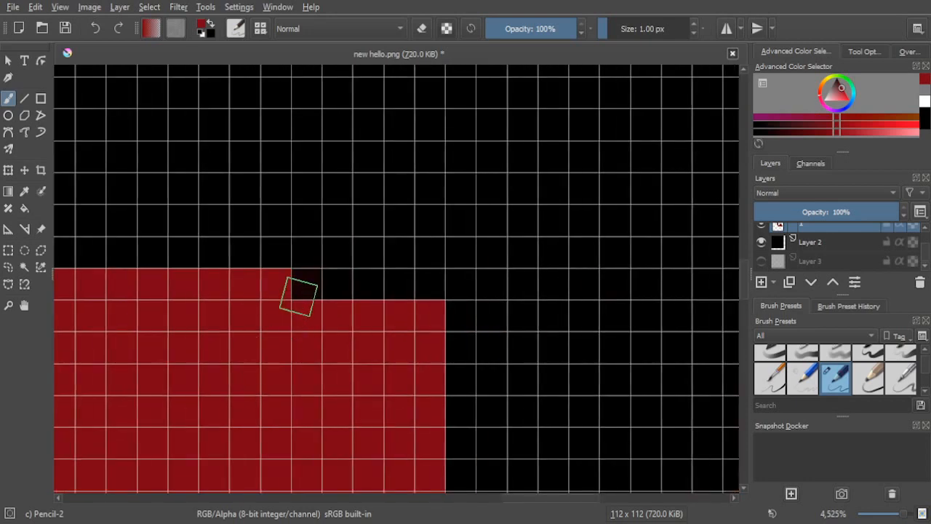
pyautogui.moveTo(299, 295)
pyautogui.mouseDown()
pyautogui.moveTo(432, 280)
pyautogui.moveTo(351, 294)
pyautogui.moveTo(285, 294)
pyautogui.moveTo(369, 289)
pyautogui.moveTo(254, 284)
pyautogui.moveTo(402, 293)
pyautogui.moveTo(272, 302)
pyautogui.mouseUp()
# Step: Examine the whole figure's silhouette, from the head block and bent arm to the raised hand
pyautogui.scroll(-5, 264, 307)
pyautogui.scroll(3, 289, 299)
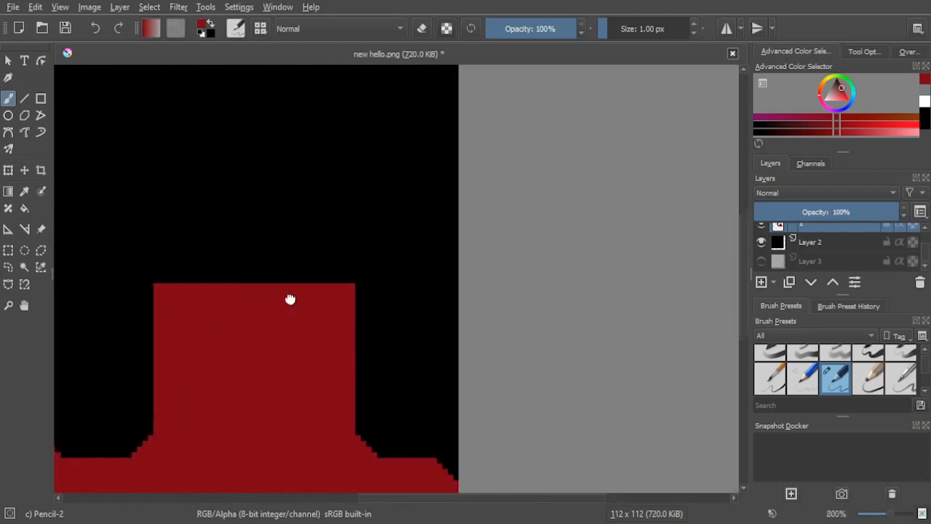
pyautogui.scroll(3, 405, 270)
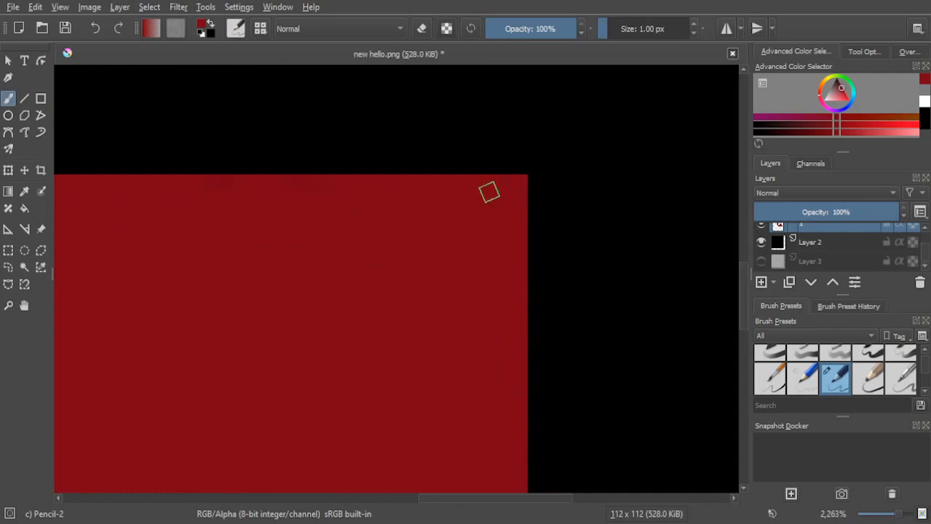
pyautogui.scroll(-6, 405, 288)
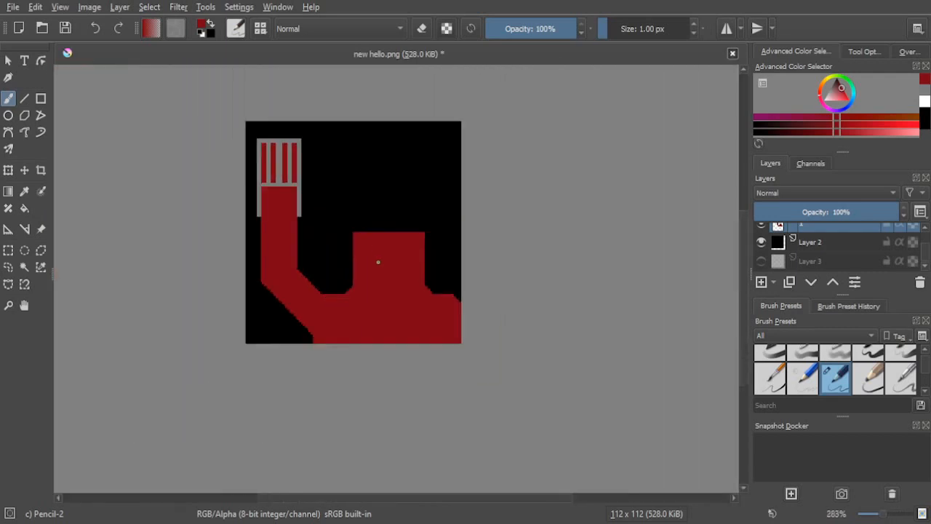
pyautogui.moveTo(376, 260); pyautogui.dragTo(378, 339)
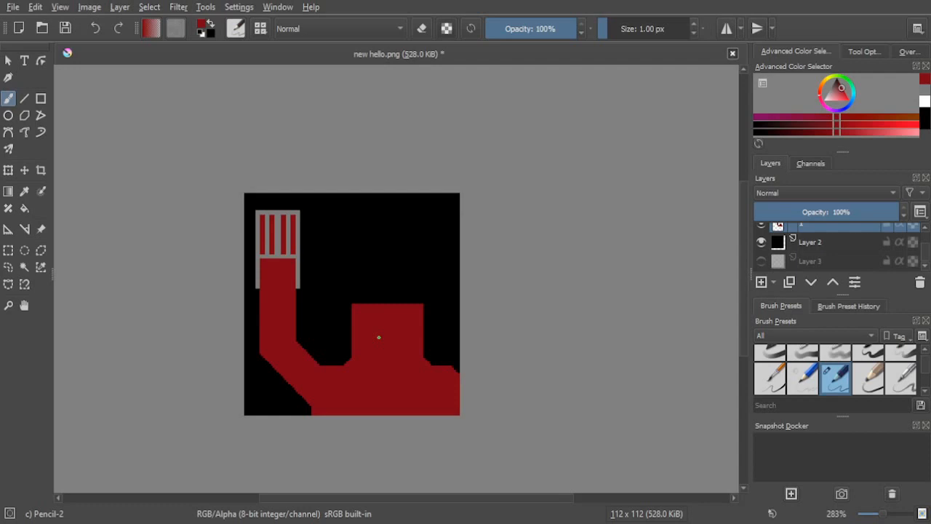
pyautogui.scroll(4, 378, 337)
pyautogui.moveTo(363, 369); pyautogui.dragTo(571, 160)
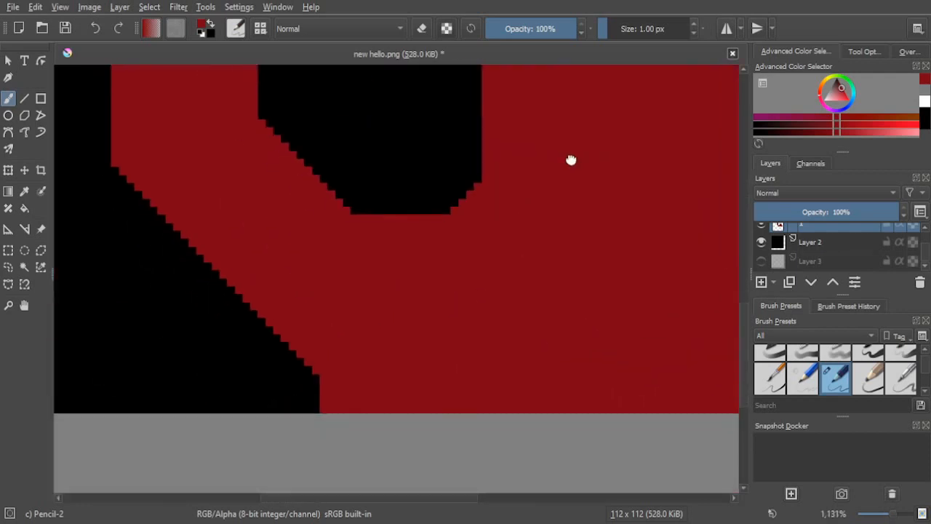
pyautogui.scroll(-4, 538, 286)
pyautogui.moveTo(436, 191); pyautogui.dragTo(484, 288)
pyautogui.scroll(1, 353, 233)
pyautogui.scroll(3, 471, 253)
pyautogui.moveTo(467, 245); pyautogui.dragTo(646, 383)
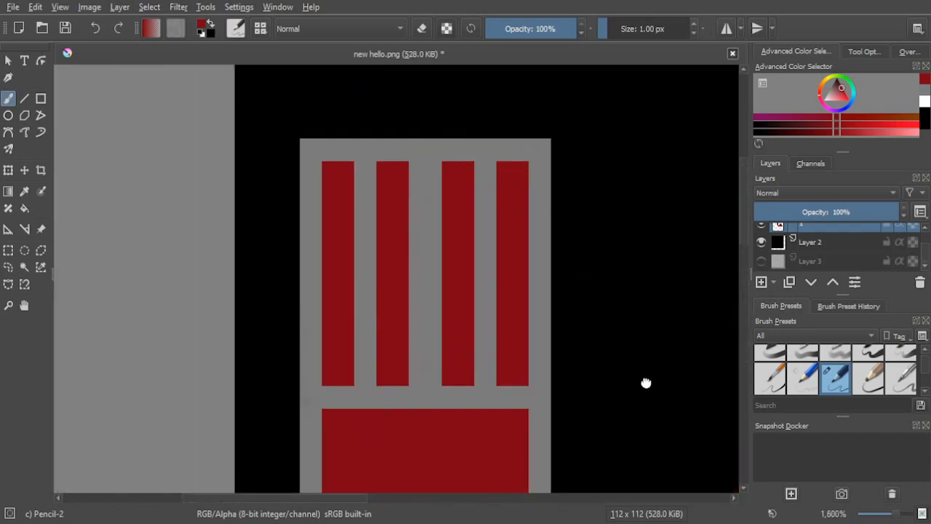
# Step: On layer 2, erase the grey strip between the first two fingers of the raised hand with the Eraser Circle brush
pyautogui.scroll(1, 381, 256)
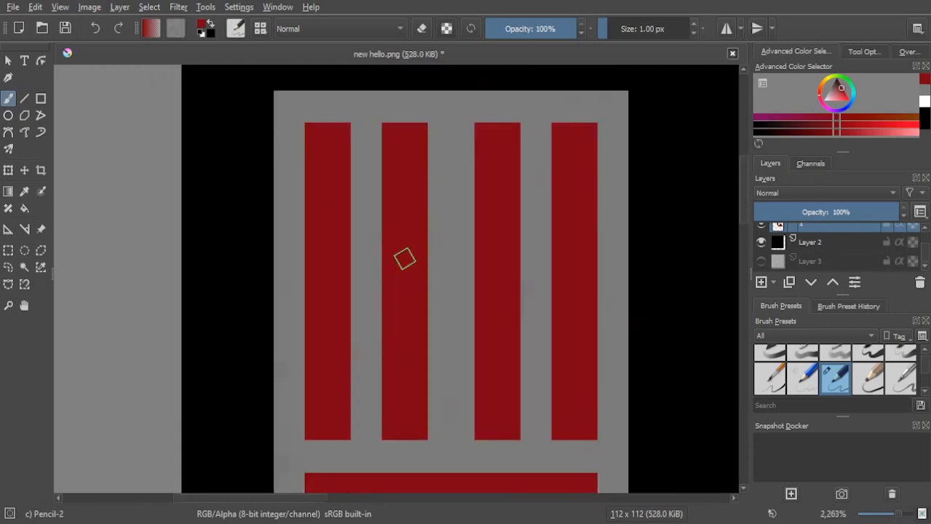
pyautogui.moveTo(405, 259); pyautogui.dragTo(321, 256)
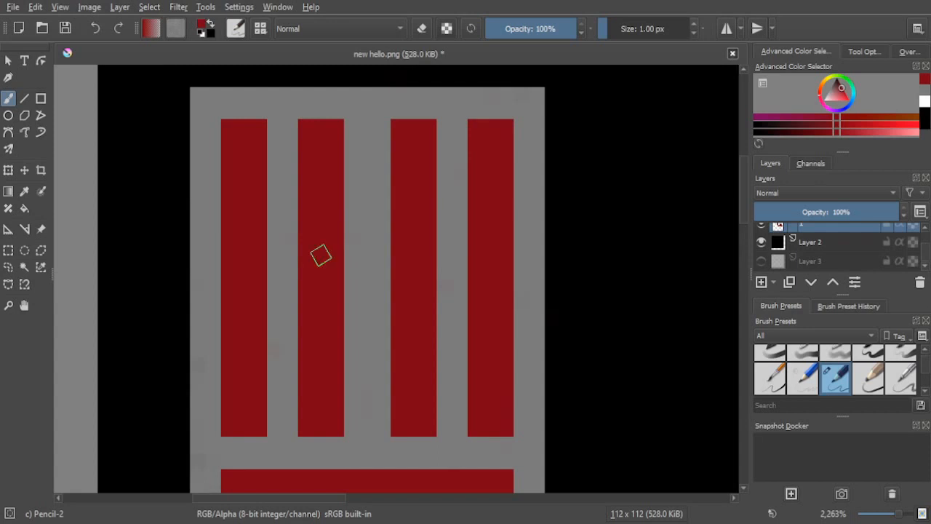
pyautogui.scroll(1, 321, 255)
pyautogui.scroll(-1, 321, 256)
pyautogui.scroll(2, 842, 257)
pyautogui.click(811, 231)
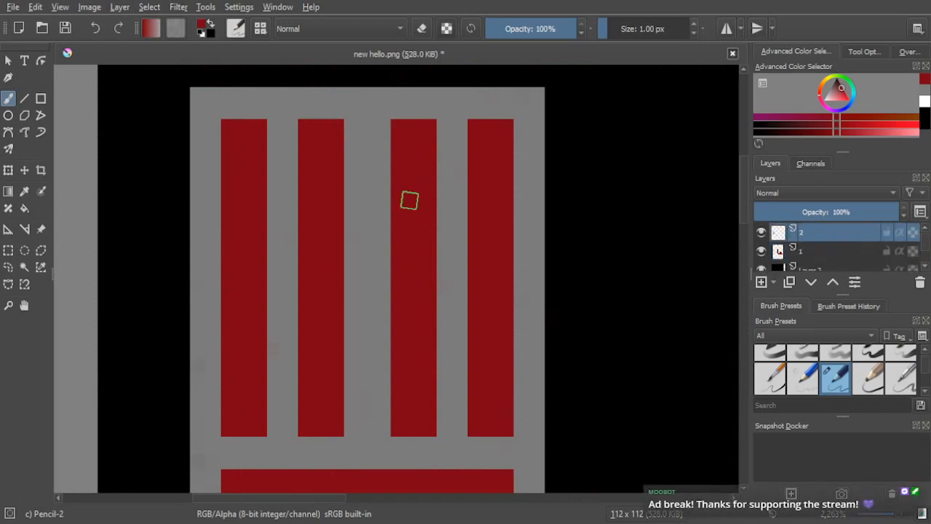
pyautogui.rightClick(307, 191)
pyautogui.click(327, 120)
pyautogui.moveTo(283, 189)
pyautogui.mouseDown()
pyautogui.moveTo(275, 149)
pyautogui.moveTo(274, 162)
pyautogui.moveTo(281, 149)
pyautogui.moveTo(290, 161)
pyautogui.moveTo(273, 141)
pyautogui.moveTo(311, 131)
pyautogui.moveTo(259, 136)
pyautogui.moveTo(269, 140)
pyautogui.moveTo(288, 247)
pyautogui.moveTo(279, 278)
pyautogui.moveTo(288, 178)
pyautogui.moveTo(304, 203)
pyautogui.moveTo(285, 288)
pyautogui.moveTo(274, 254)
pyautogui.moveTo(287, 144)
pyautogui.moveTo(306, 223)
pyautogui.moveTo(282, 296)
pyautogui.moveTo(291, 351)
pyautogui.moveTo(276, 382)
pyautogui.moveTo(303, 388)
pyautogui.moveTo(275, 400)
pyautogui.moveTo(288, 409)
pyautogui.moveTo(275, 420)
pyautogui.moveTo(295, 425)
pyautogui.moveTo(296, 412)
pyautogui.moveTo(272, 427)
pyautogui.moveTo(305, 428)
pyautogui.moveTo(270, 425)
pyautogui.mouseUp()
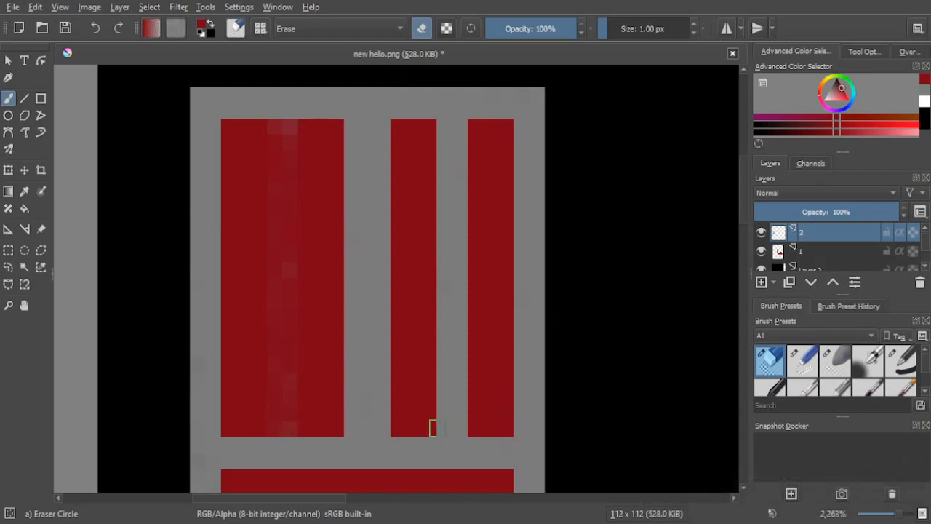
# Step: Erase the grey strip between the last two fingers of the raised hand along its full length
pyautogui.moveTo(433, 428)
pyautogui.mouseDown()
pyautogui.moveTo(457, 427)
pyautogui.moveTo(464, 411)
pyautogui.mouseUp()
pyautogui.hotkey('ctrl', 'z')
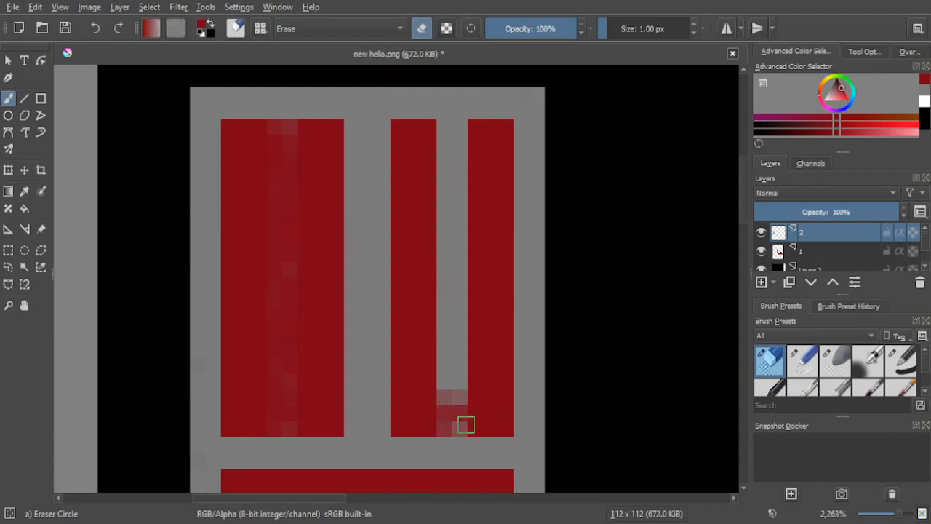
pyautogui.moveTo(447, 426)
pyautogui.mouseDown()
pyautogui.moveTo(445, 380)
pyautogui.moveTo(451, 406)
pyautogui.moveTo(466, 357)
pyautogui.moveTo(455, 342)
pyautogui.moveTo(452, 415)
pyautogui.moveTo(467, 372)
pyautogui.moveTo(461, 422)
pyautogui.moveTo(452, 320)
pyautogui.moveTo(447, 381)
pyautogui.moveTo(453, 323)
pyautogui.moveTo(476, 264)
pyautogui.moveTo(461, 326)
pyautogui.moveTo(436, 338)
pyautogui.mouseUp()
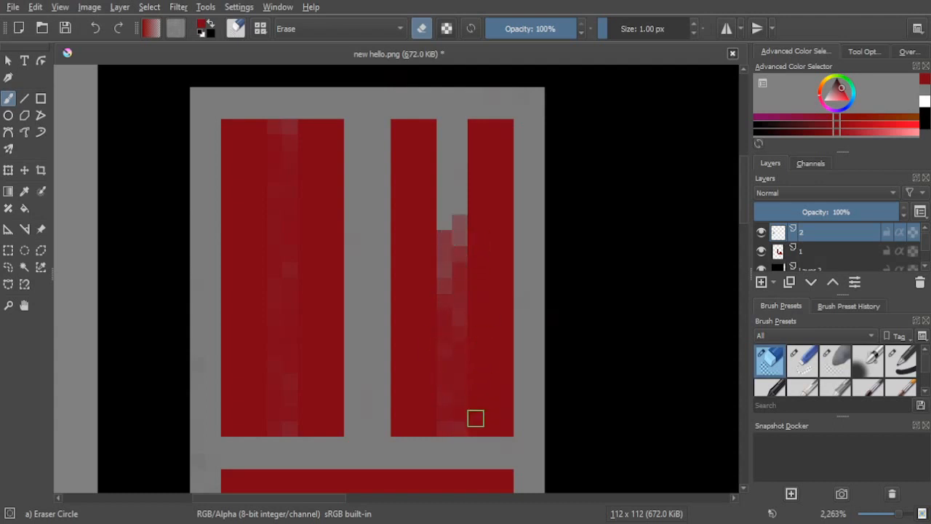
pyautogui.moveTo(453, 302)
pyautogui.mouseDown()
pyautogui.moveTo(442, 322)
pyautogui.moveTo(450, 177)
pyautogui.moveTo(462, 213)
pyautogui.moveTo(457, 273)
pyautogui.moveTo(459, 184)
pyautogui.mouseUp()
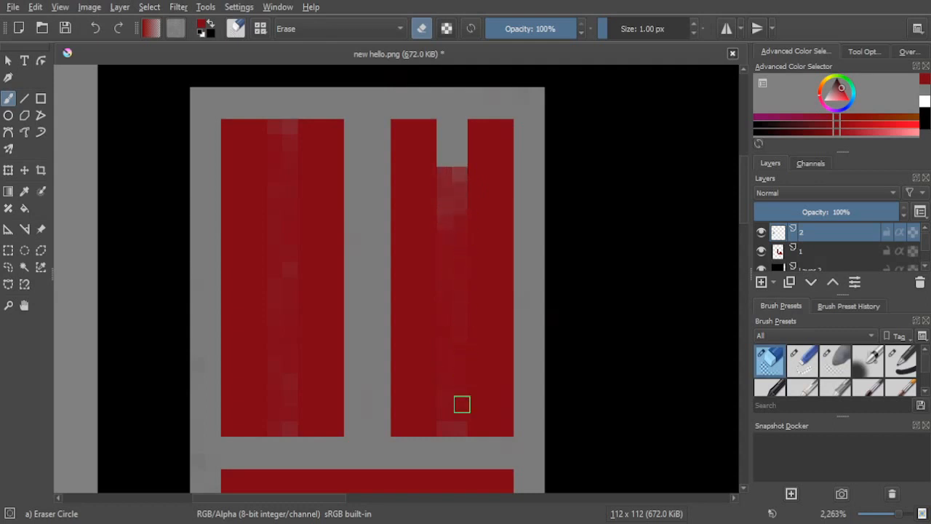
pyautogui.moveTo(449, 181)
pyautogui.mouseDown()
pyautogui.moveTo(443, 154)
pyautogui.moveTo(466, 198)
pyautogui.moveTo(471, 168)
pyautogui.moveTo(448, 130)
pyautogui.moveTo(458, 178)
pyautogui.mouseUp()
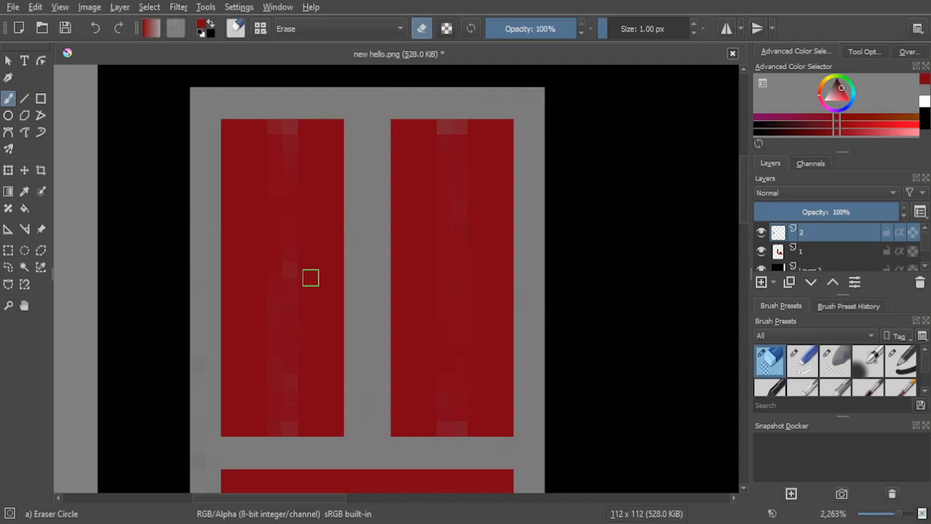
# Step: Erase the inner pixel column of the grey outline beside the first finger, undoing the stray first stroke
pyautogui.scroll(-10, 310, 277)
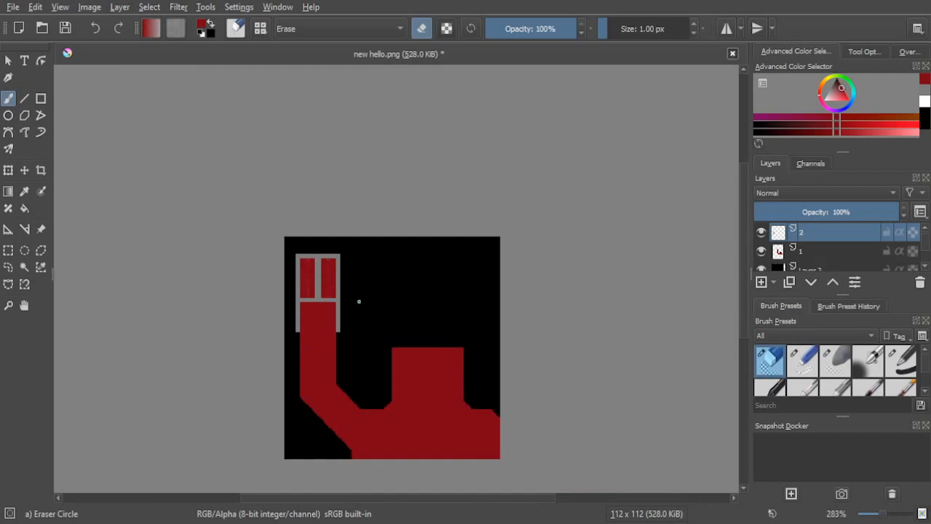
pyautogui.scroll(5, 359, 302)
pyautogui.moveTo(341, 293); pyautogui.dragTo(604, 369)
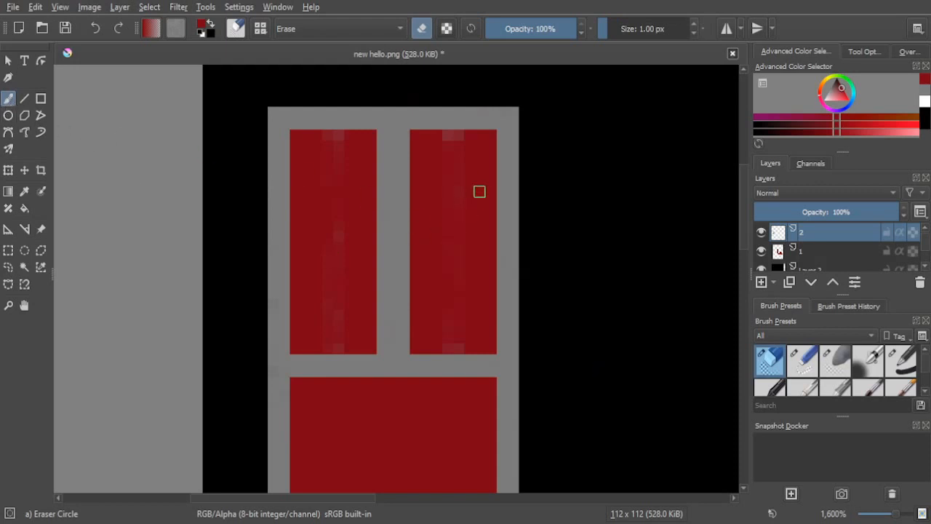
pyautogui.scroll(1, 485, 176)
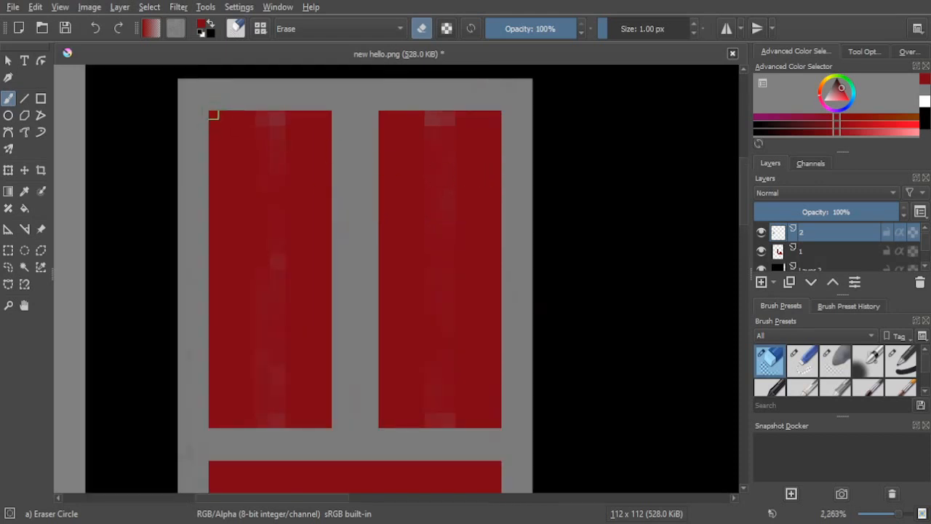
pyautogui.moveTo(214, 115)
pyautogui.mouseDown()
pyautogui.moveTo(202, 203)
pyautogui.moveTo(200, 133)
pyautogui.moveTo(200, 173)
pyautogui.mouseUp()
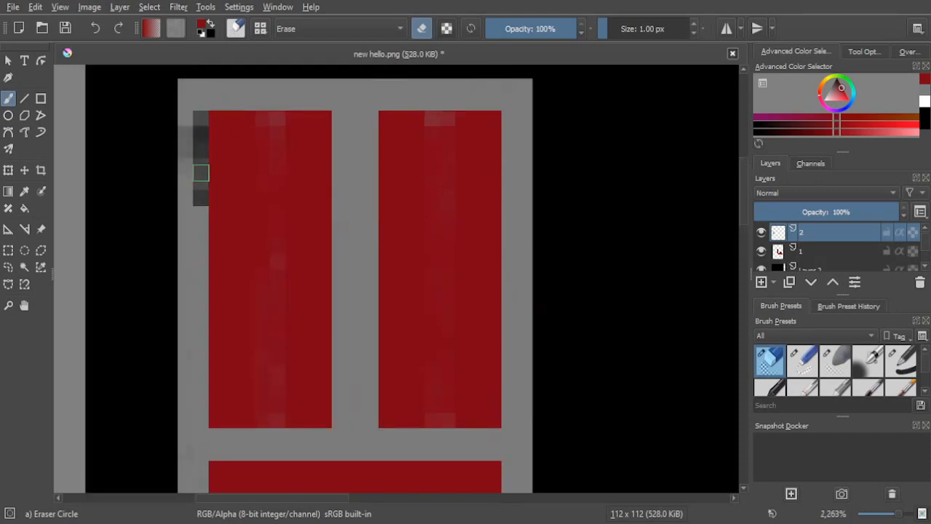
pyautogui.click(94, 29)
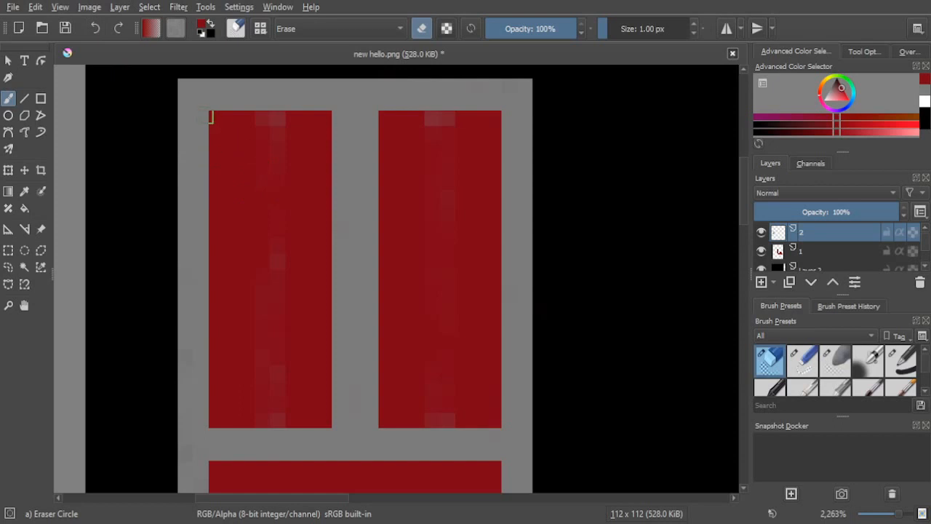
pyautogui.moveTo(211, 116); pyautogui.dragTo(201, 413)
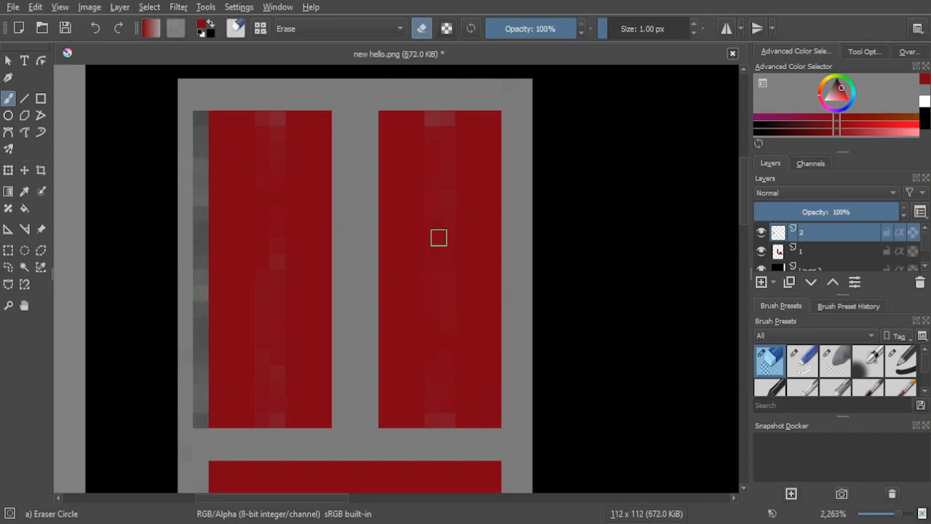
# Step: Erase the inner pixel column of the grey outline along the outer side of the raised hand's second finger
pyautogui.click(507, 118)
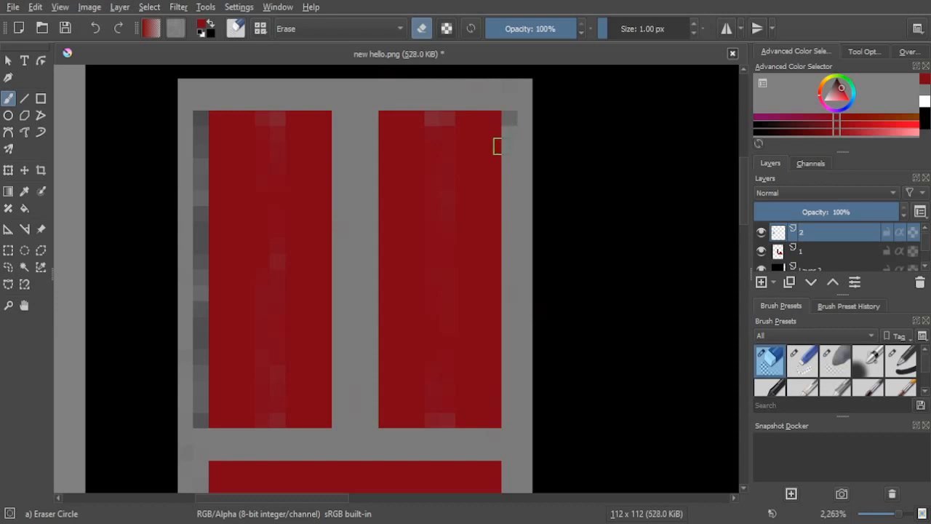
pyautogui.moveTo(499, 140)
pyautogui.mouseDown()
pyautogui.moveTo(502, 236)
pyautogui.moveTo(510, 181)
pyautogui.moveTo(502, 422)
pyautogui.moveTo(507, 239)
pyautogui.moveTo(509, 385)
pyautogui.mouseUp()
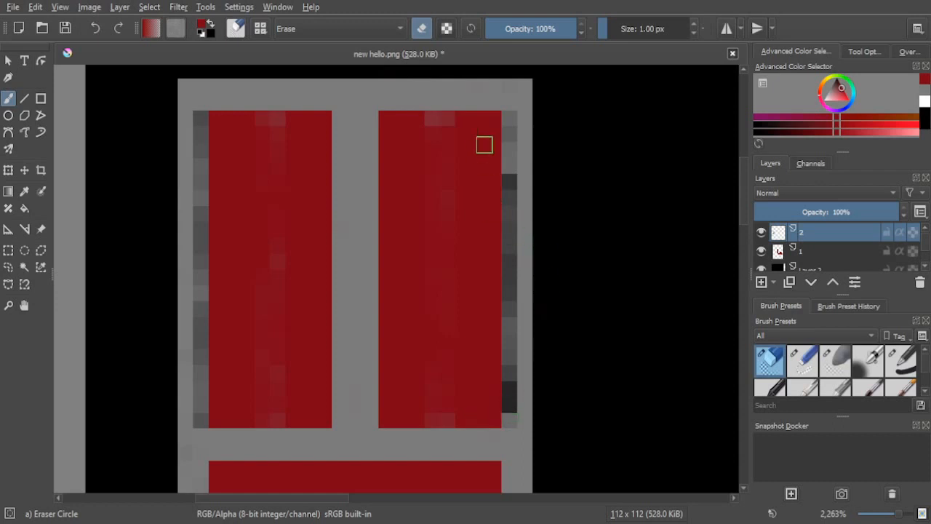
pyautogui.moveTo(509, 118); pyautogui.dragTo(509, 184)
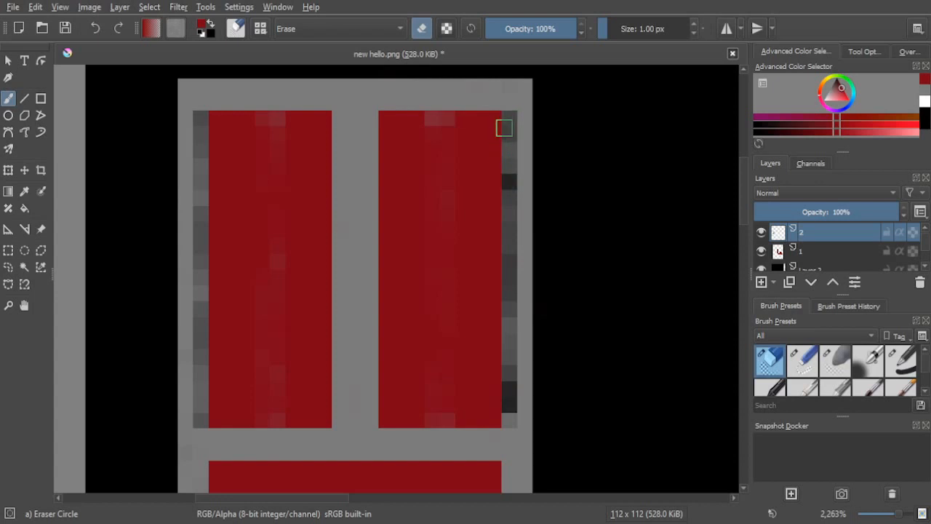
pyautogui.moveTo(504, 128); pyautogui.dragTo(504, 322)
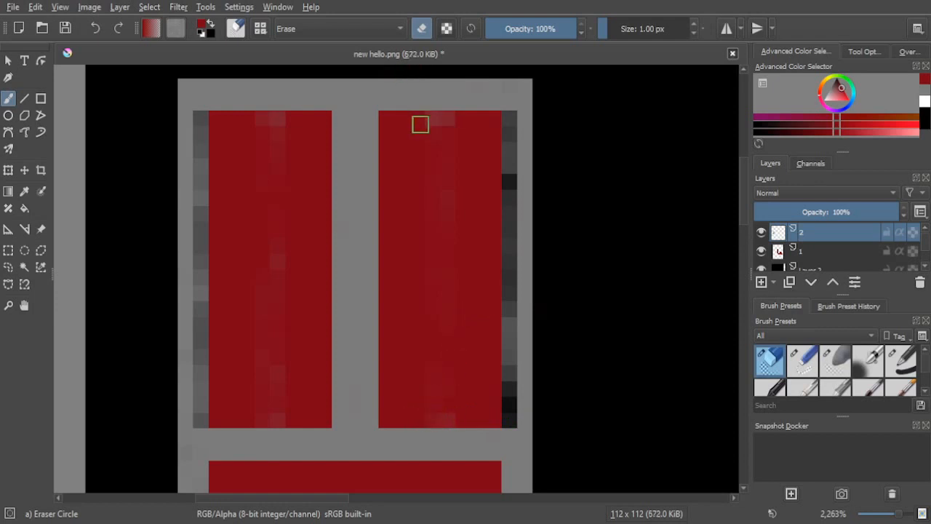
# Step: Erase the leftover dark grey pixels in the gap beside the first finger along its full length
pyautogui.moveTo(200, 126)
pyautogui.mouseDown()
pyautogui.moveTo(201, 156)
pyautogui.moveTo(393, 278)
pyautogui.mouseUp()
pyautogui.scroll(3, 220, 155)
pyautogui.scroll(-1, 393, 273)
pyautogui.moveTo(343, 191)
pyautogui.mouseDown()
pyautogui.moveTo(346, 283)
pyautogui.moveTo(355, 222)
pyautogui.moveTo(343, 280)
pyautogui.moveTo(349, 408)
pyautogui.mouseUp()
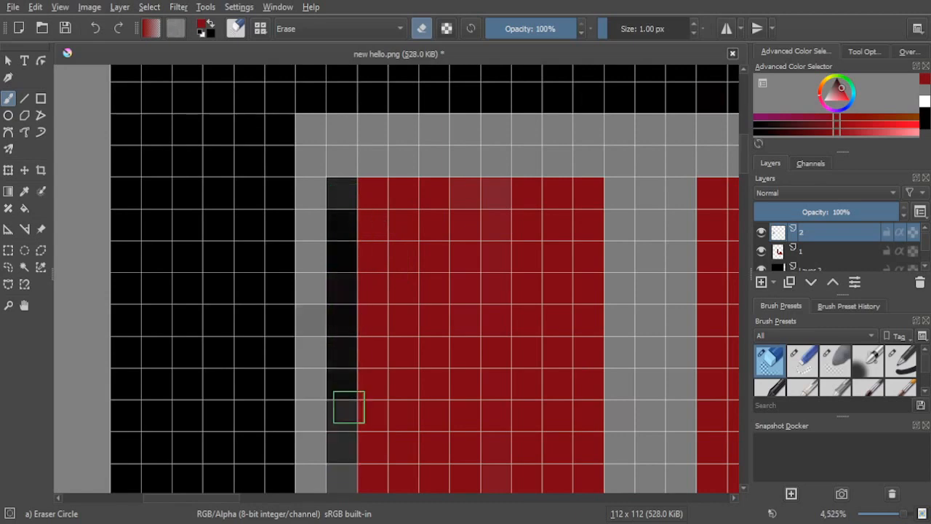
pyautogui.moveTo(461, 438); pyautogui.dragTo(491, 160)
pyautogui.moveTo(372, 188)
pyautogui.mouseDown()
pyautogui.moveTo(376, 264)
pyautogui.moveTo(380, 196)
pyautogui.moveTo(379, 432)
pyautogui.mouseUp()
pyautogui.moveTo(460, 359); pyautogui.dragTo(472, 170)
pyautogui.moveTo(389, 257)
pyautogui.mouseDown()
pyautogui.moveTo(388, 288)
pyautogui.moveTo(383, 237)
pyautogui.moveTo(385, 319)
pyautogui.moveTo(394, 290)
pyautogui.moveTo(388, 330)
pyautogui.mouseUp()
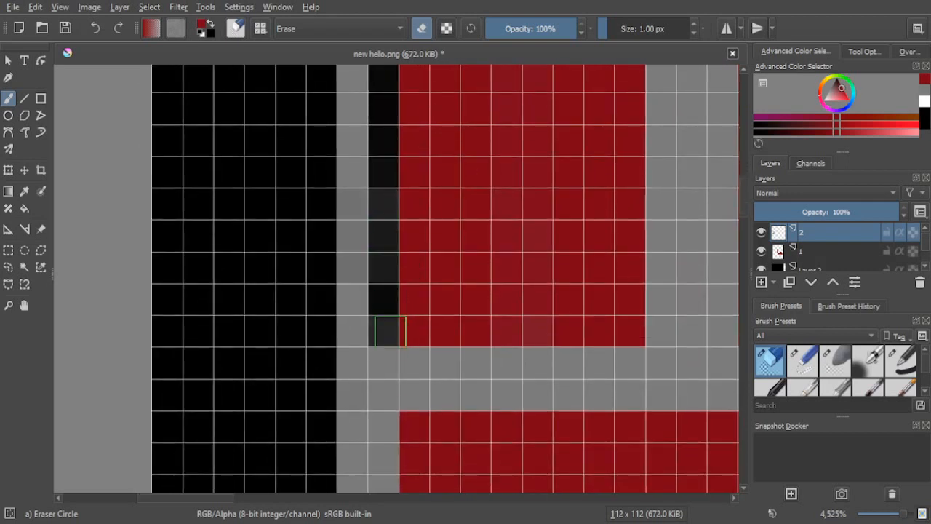
pyautogui.moveTo(436, 200); pyautogui.dragTo(451, 314)
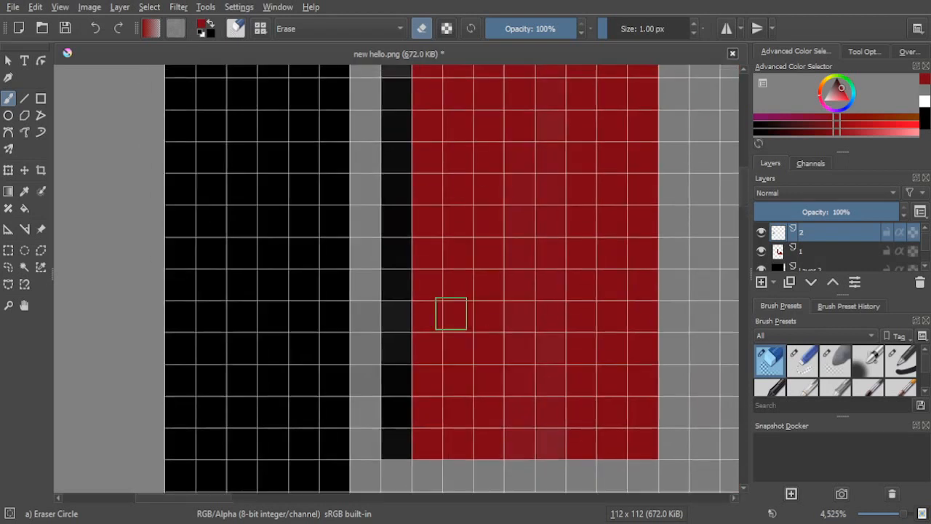
pyautogui.rightClick(433, 289)
pyautogui.rightClick(437, 283)
# Step: Erase the leftover dark grey pixels in the gap beside the second finger up to its tip
pyautogui.moveTo(520, 244); pyautogui.dragTo(145, 222)
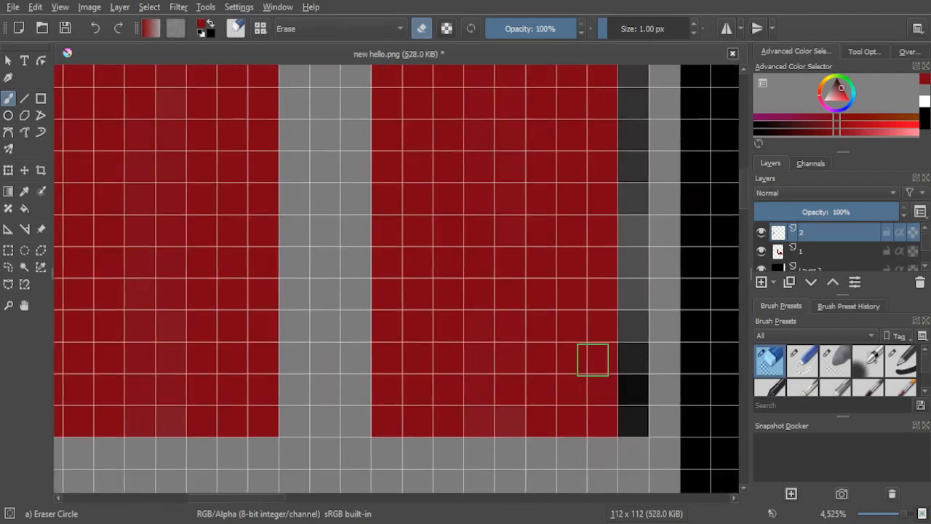
pyautogui.moveTo(626, 299)
pyautogui.mouseDown()
pyautogui.moveTo(635, 346)
pyautogui.moveTo(633, 170)
pyautogui.moveTo(642, 289)
pyautogui.moveTo(623, 174)
pyautogui.moveTo(634, 285)
pyautogui.moveTo(609, 415)
pyautogui.mouseUp()
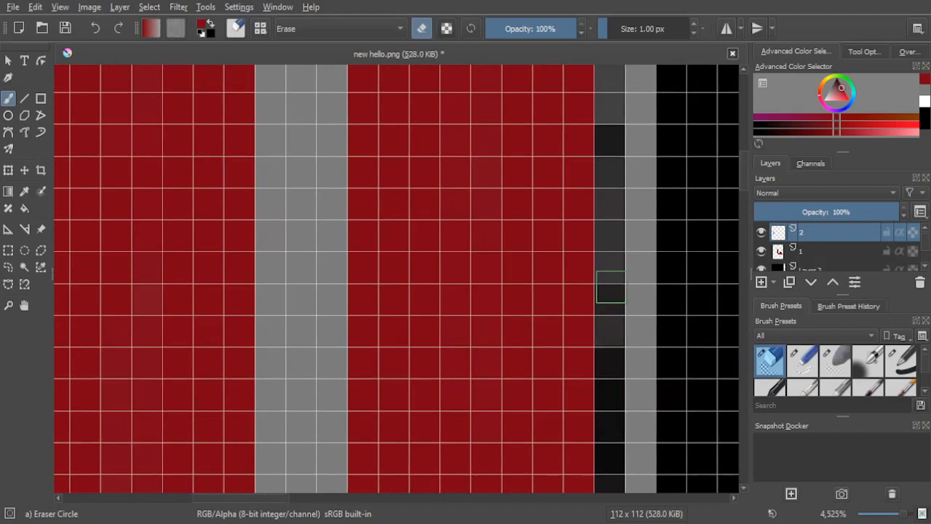
pyautogui.moveTo(599, 284)
pyautogui.mouseDown()
pyautogui.moveTo(612, 240)
pyautogui.moveTo(610, 316)
pyautogui.moveTo(598, 224)
pyautogui.moveTo(595, 147)
pyautogui.mouseUp()
pyautogui.moveTo(610, 237); pyautogui.dragTo(557, 399)
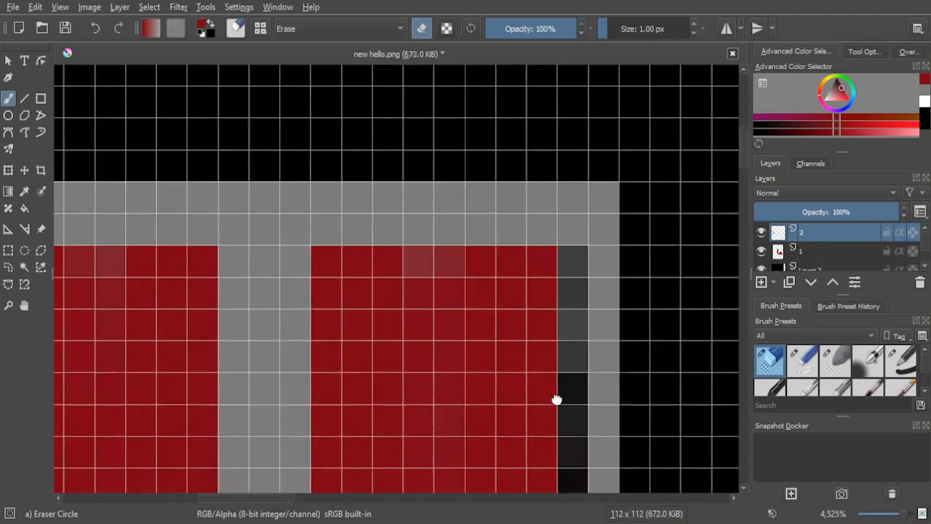
pyautogui.moveTo(563, 290)
pyautogui.mouseDown()
pyautogui.moveTo(570, 365)
pyautogui.moveTo(571, 262)
pyautogui.moveTo(571, 376)
pyautogui.mouseUp()
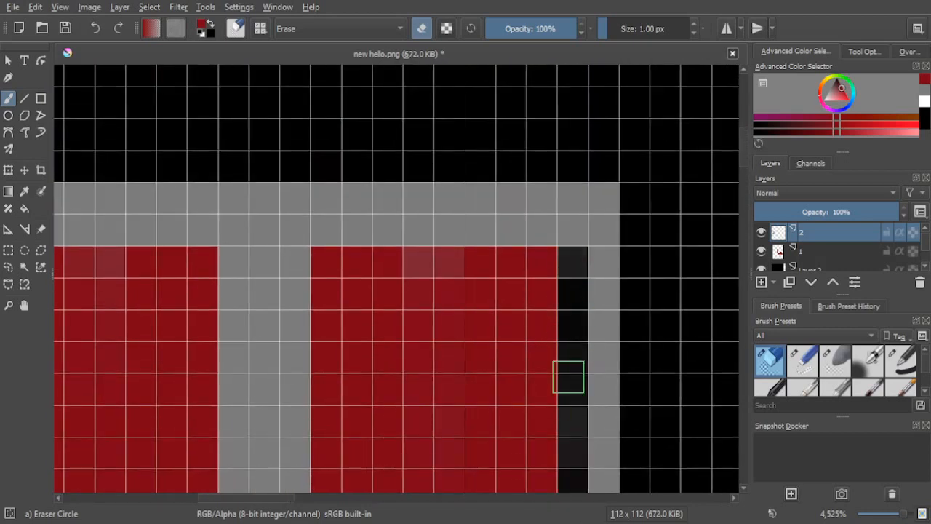
pyautogui.scroll(-10, 403, 304)
pyautogui.scroll(10, 354, 268)
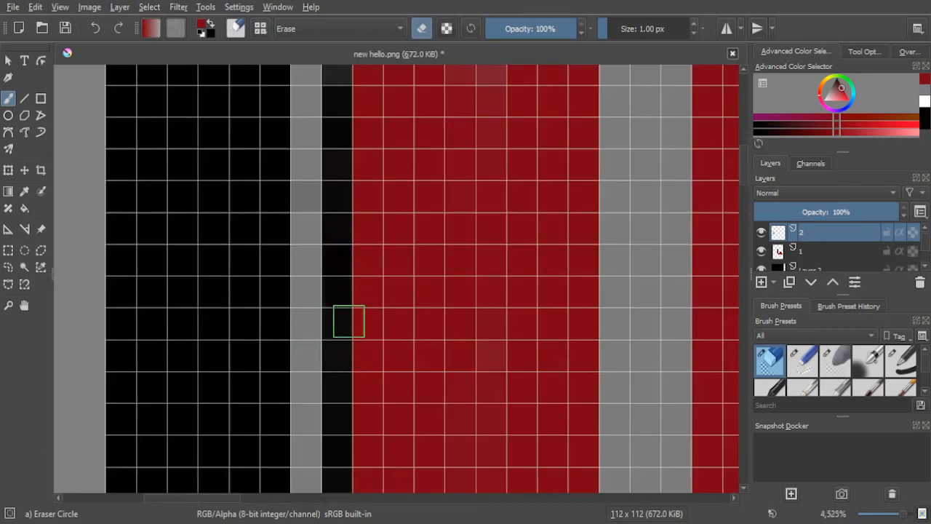
pyautogui.scroll(-2, 384, 245)
pyautogui.moveTo(407, 319); pyautogui.dragTo(397, 329)
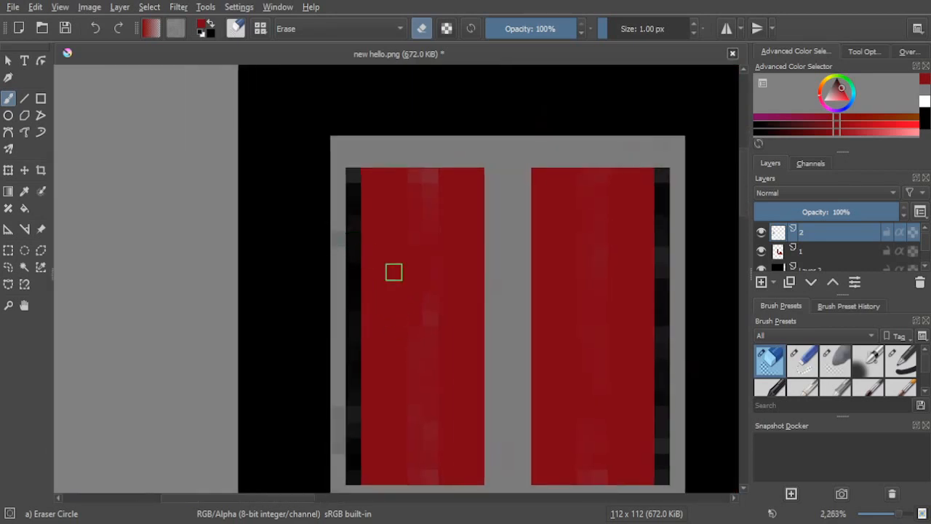
# Step: Switch to the Pencil-2 brush with grey as the painting colour, undoing the stray stroke beside the first finger
pyautogui.rightClick(408, 281)
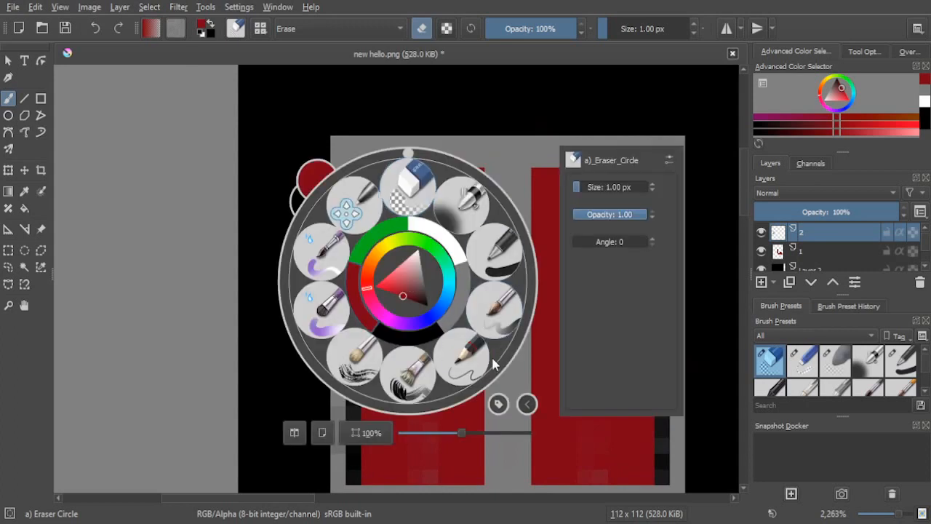
pyautogui.click(458, 353)
pyautogui.scroll(1, 316, 190)
pyautogui.moveTo(329, 185)
pyautogui.mouseDown()
pyautogui.moveTo(329, 99)
pyautogui.moveTo(329, 198)
pyautogui.mouseUp()
pyautogui.click(95, 28)
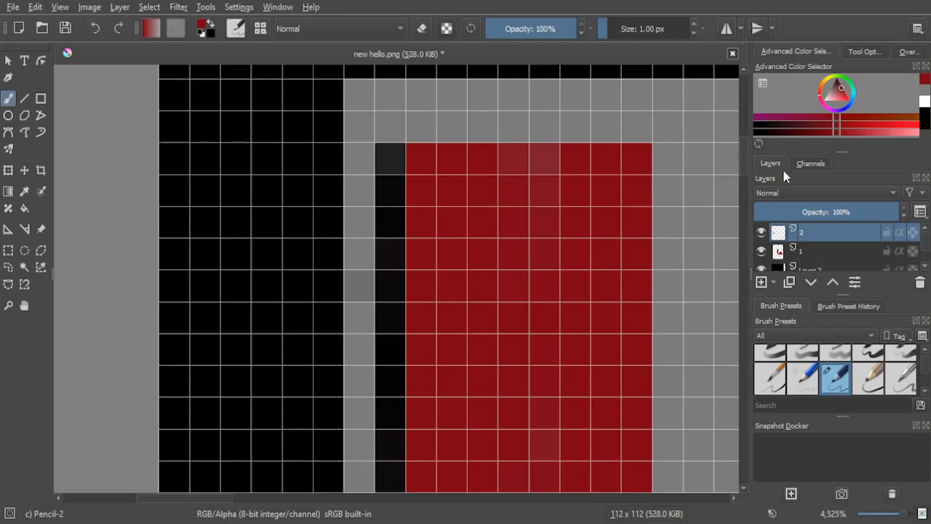
pyautogui.click(922, 87)
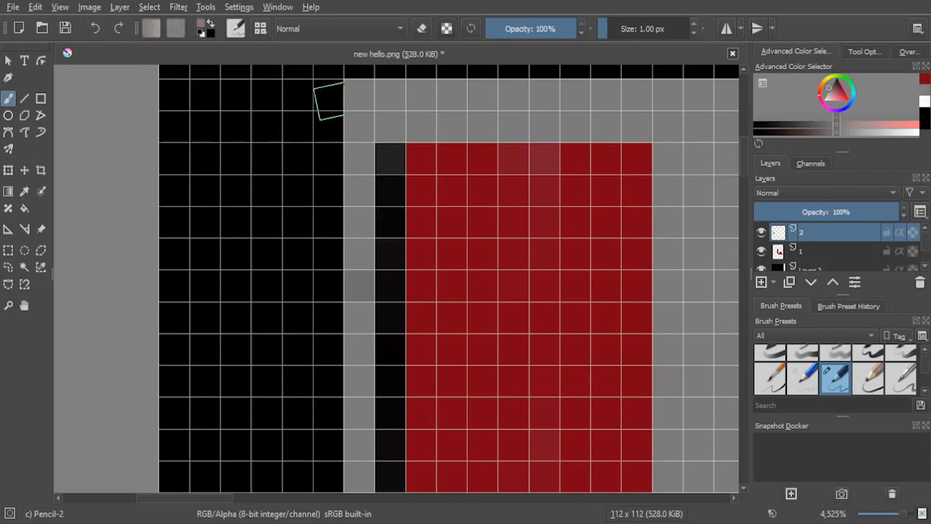
# Step: Paint a one-pixel grey column along the outline's outer left edge, from the fingertip corner down to its lower end
pyautogui.moveTo(329, 98)
pyautogui.mouseDown()
pyautogui.moveTo(326, 153)
pyautogui.moveTo(330, 88)
pyautogui.moveTo(332, 198)
pyautogui.mouseUp()
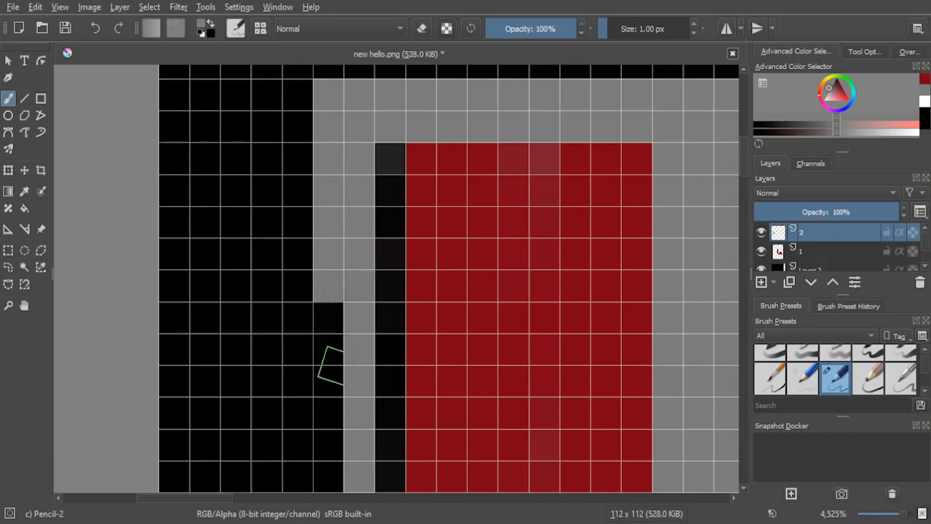
pyautogui.moveTo(336, 365)
pyautogui.mouseDown()
pyautogui.moveTo(329, 319)
pyautogui.moveTo(334, 382)
pyautogui.moveTo(345, 249)
pyautogui.moveTo(362, 182)
pyautogui.mouseUp()
pyautogui.scroll(-1, 361, 186)
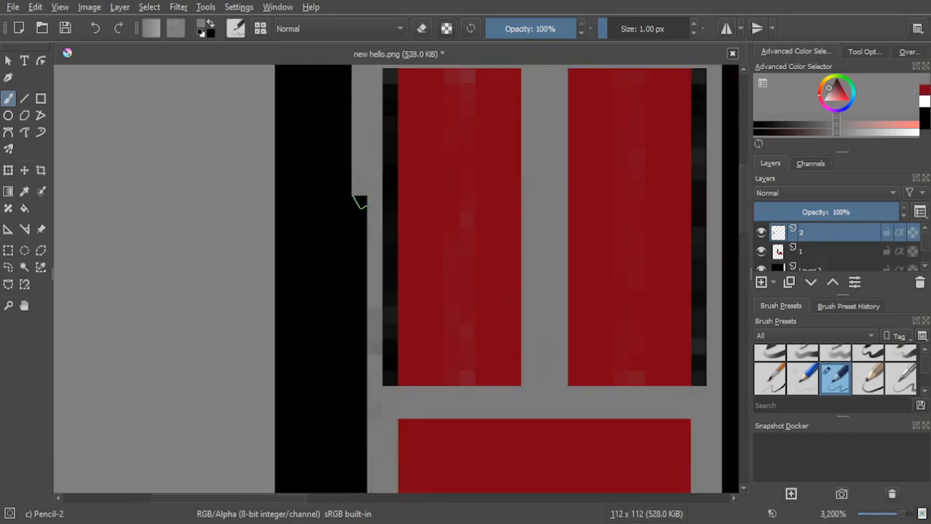
pyautogui.moveTo(360, 251)
pyautogui.mouseDown()
pyautogui.moveTo(358, 198)
pyautogui.moveTo(358, 345)
pyautogui.mouseUp()
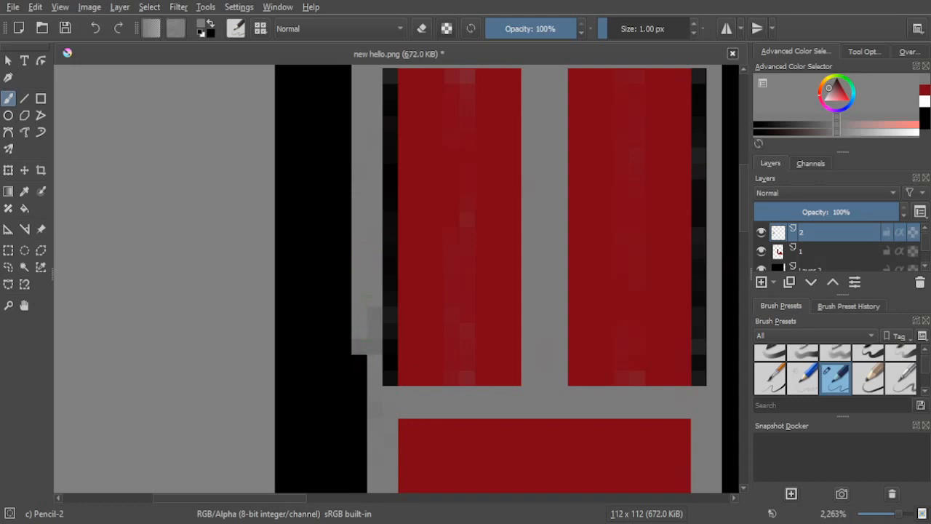
pyautogui.moveTo(360, 364); pyautogui.dragTo(359, 438)
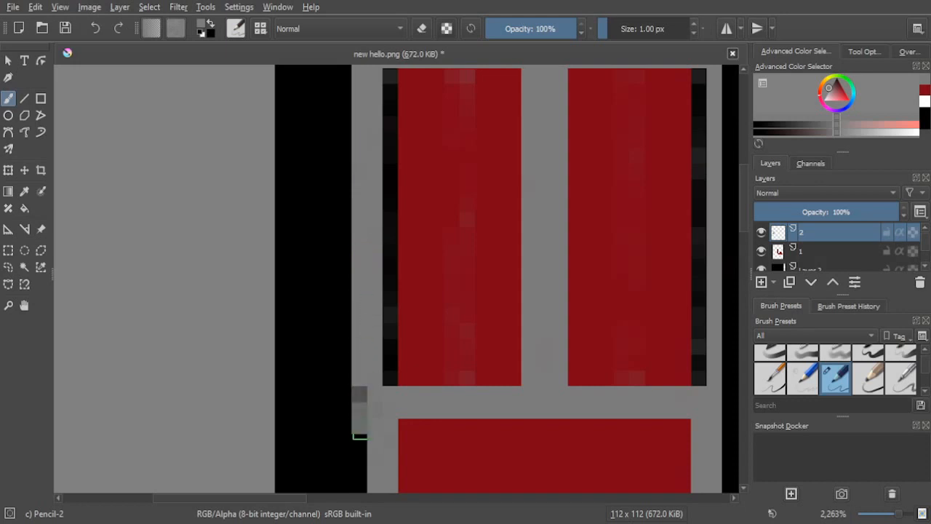
pyautogui.scroll(-1, 362, 349)
pyautogui.moveTo(360, 249); pyautogui.dragTo(362, 414)
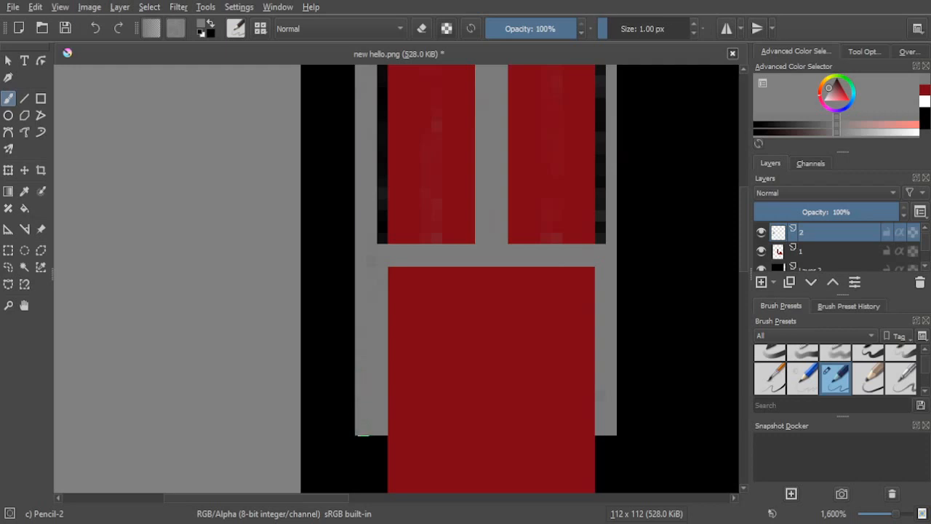
# Step: Paint a one-pixel grey column along the outline's outer right edge beside the second finger
pyautogui.moveTo(468, 389); pyautogui.dragTo(394, 430)
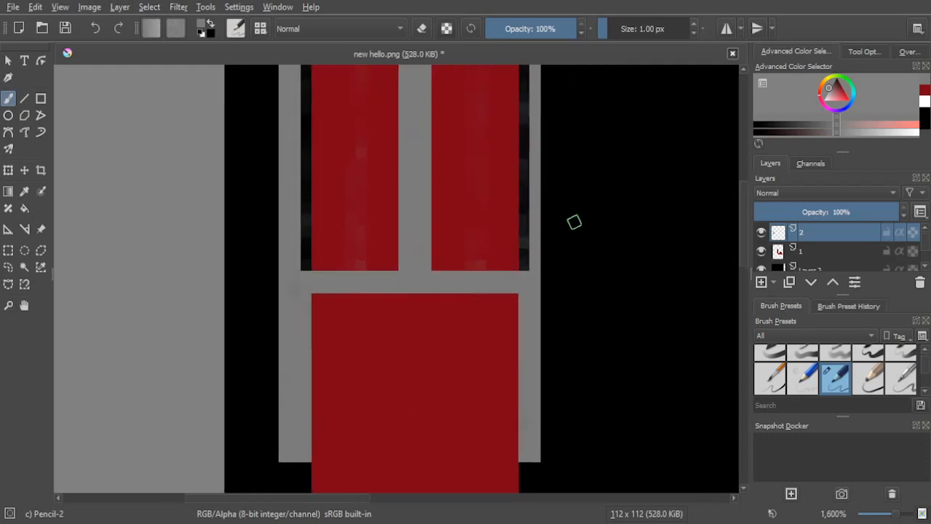
pyautogui.moveTo(598, 211); pyautogui.dragTo(551, 316)
pyautogui.scroll(2, 519, 205)
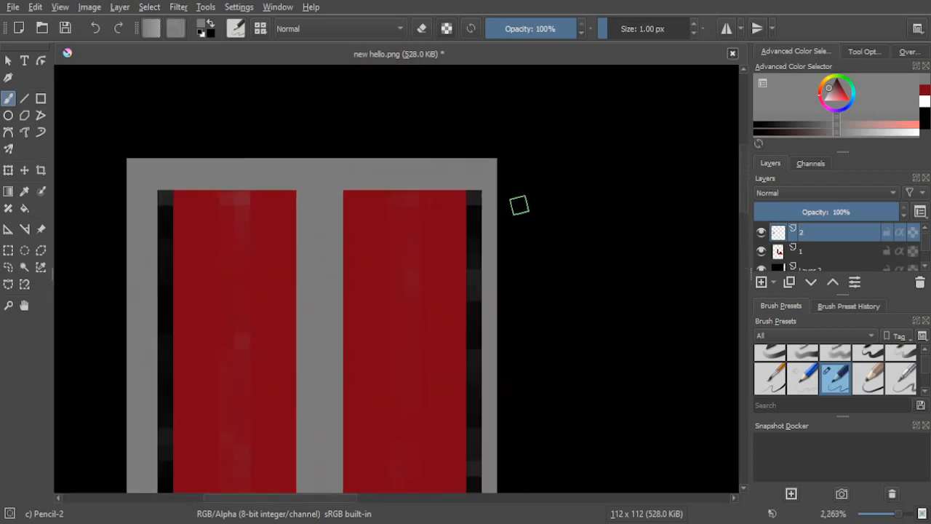
pyautogui.moveTo(499, 157)
pyautogui.mouseDown()
pyautogui.moveTo(498, 209)
pyautogui.moveTo(503, 150)
pyautogui.moveTo(499, 455)
pyautogui.moveTo(487, 235)
pyautogui.moveTo(487, 253)
pyautogui.moveTo(499, 190)
pyautogui.mouseUp()
pyautogui.moveTo(499, 280)
pyautogui.mouseDown()
pyautogui.moveTo(491, 248)
pyautogui.moveTo(491, 419)
pyautogui.mouseUp()
pyautogui.moveTo(490, 298); pyautogui.dragTo(491, 362)
pyautogui.moveTo(491, 276); pyautogui.dragTo(495, 364)
pyautogui.moveTo(488, 248)
pyautogui.mouseDown()
pyautogui.moveTo(490, 415)
pyautogui.moveTo(483, 210)
pyautogui.moveTo(482, 260)
pyautogui.moveTo(476, 219)
pyautogui.mouseUp()
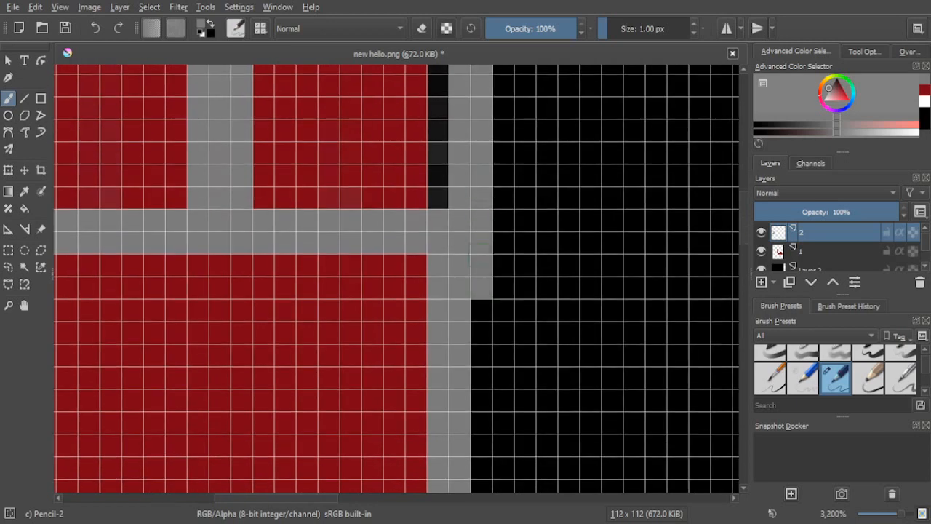
# Step: Continue the outer right grey column beside the palm down to the lower end of the outline
pyautogui.moveTo(482, 309); pyautogui.dragTo(478, 400)
pyautogui.moveTo(477, 342)
pyautogui.mouseDown()
pyautogui.moveTo(478, 422)
pyautogui.moveTo(486, 193)
pyautogui.mouseUp()
pyautogui.moveTo(489, 211); pyautogui.dragTo(493, 289)
pyautogui.moveTo(498, 323); pyautogui.dragTo(484, 368)
# Step: Examine the widened grey outline around the raised hand for gaps and uneven pixels
pyautogui.press('-')
pyautogui.press('-')
pyautogui.press('-')
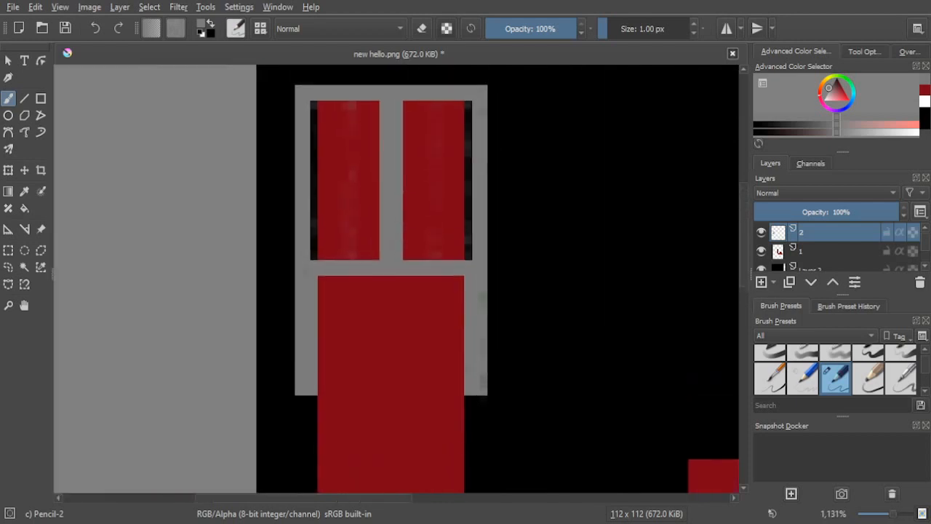
pyautogui.press('-')
pyautogui.press('+')
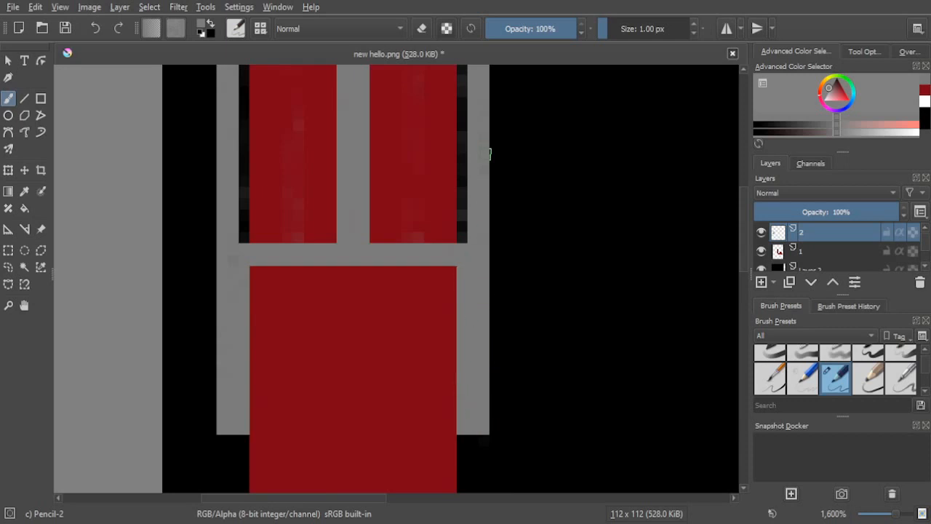
pyautogui.press('+')
pyautogui.press('+')
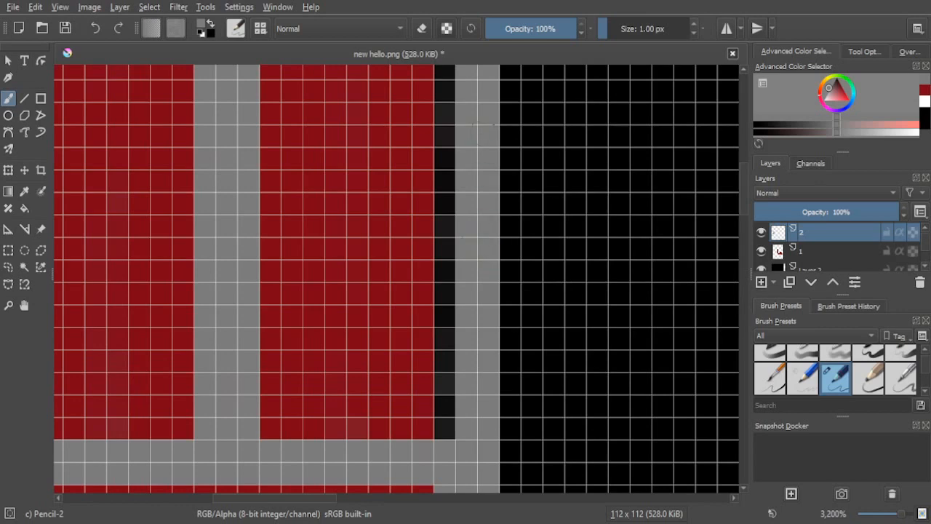
pyautogui.moveTo(483, 124); pyautogui.dragTo(485, 295)
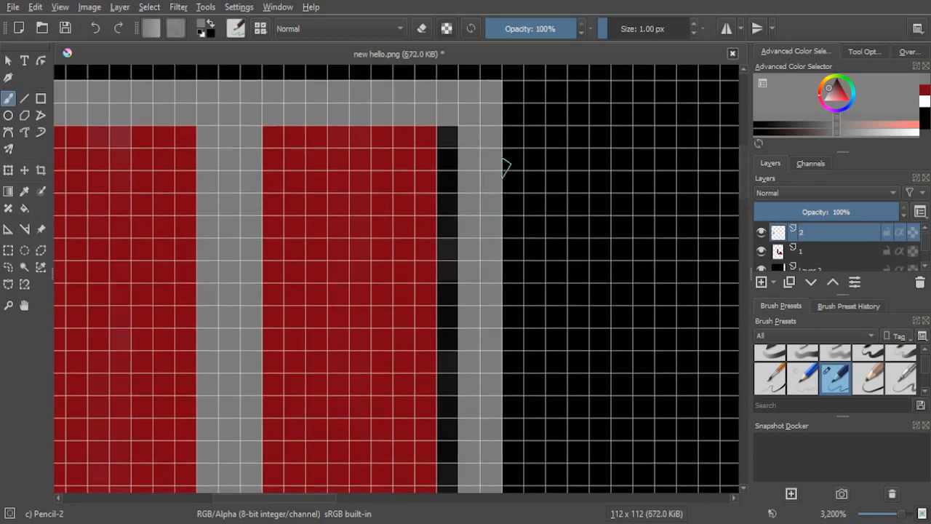
pyautogui.scroll(-1, 501, 175)
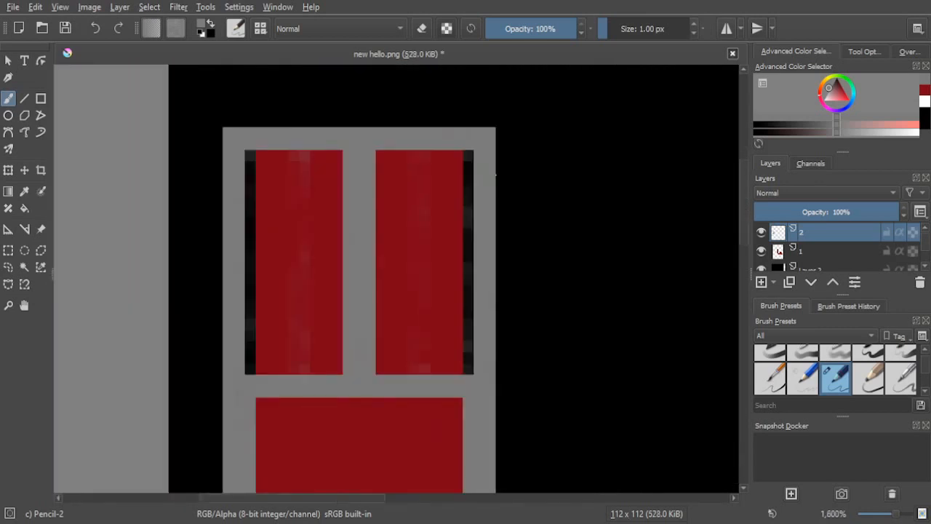
# Step: With the Eraser Circle brush, erase the inner pixel column of the grey outline along the palm's left side
pyautogui.moveTo(453, 326); pyautogui.dragTo(471, 219)
pyautogui.moveTo(335, 344); pyautogui.dragTo(403, 279)
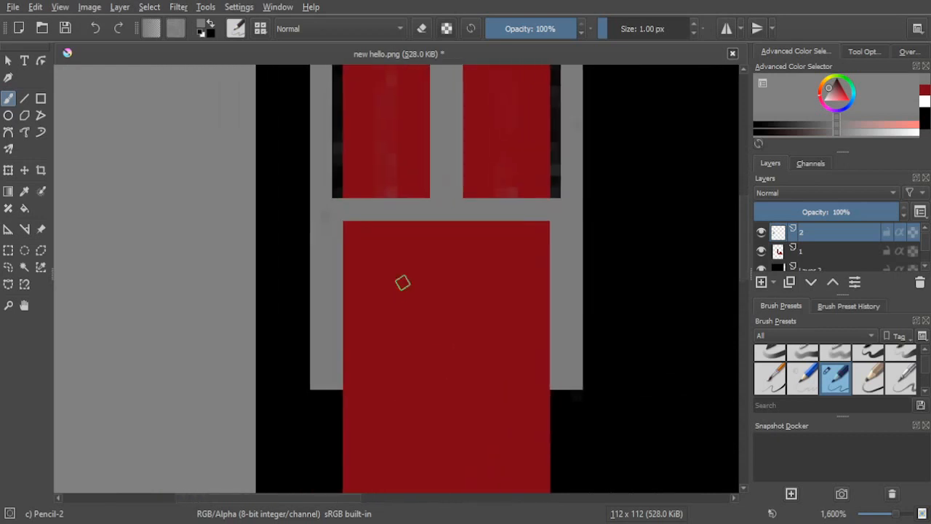
pyautogui.scroll(2, 366, 328)
pyautogui.rightClick(359, 324)
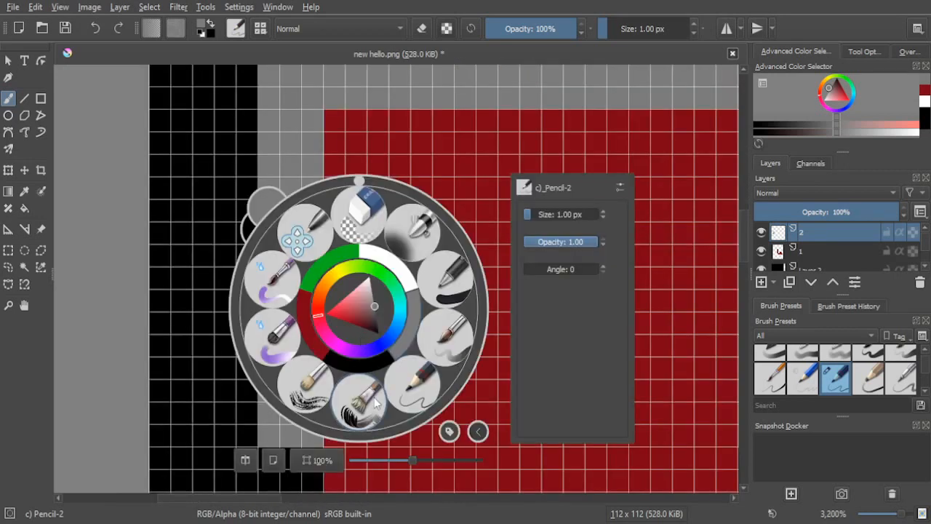
pyautogui.click(360, 234)
pyautogui.moveTo(320, 445)
pyautogui.mouseDown()
pyautogui.moveTo(327, 125)
pyautogui.moveTo(321, 353)
pyautogui.moveTo(325, 124)
pyautogui.moveTo(332, 380)
pyautogui.moveTo(319, 273)
pyautogui.mouseUp()
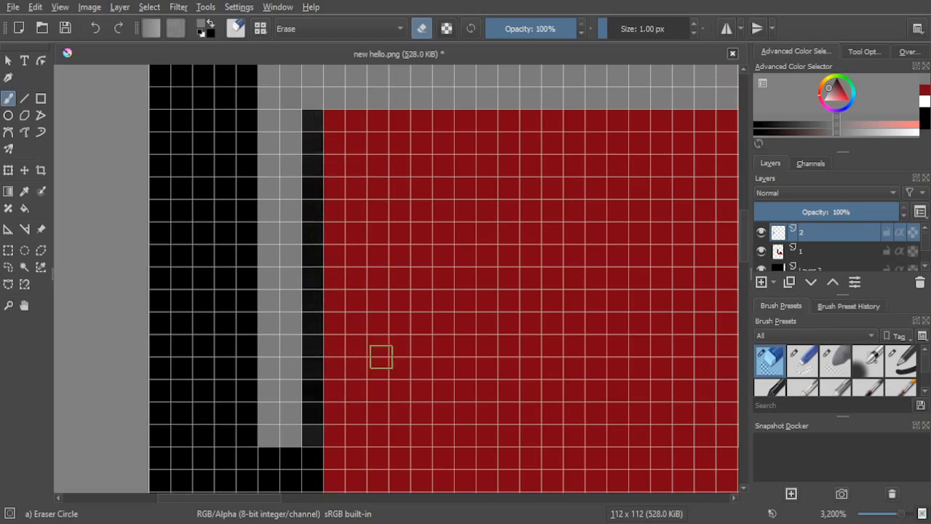
# Step: Erase the inner pixel column of the grey outline along the palm's right side
pyautogui.press('m')
pyautogui.moveTo(437, 479)
pyautogui.mouseDown()
pyautogui.moveTo(440, 103)
pyautogui.moveTo(437, 430)
pyautogui.moveTo(434, 120)
pyautogui.moveTo(430, 385)
pyautogui.moveTo(441, 125)
pyautogui.mouseUp()
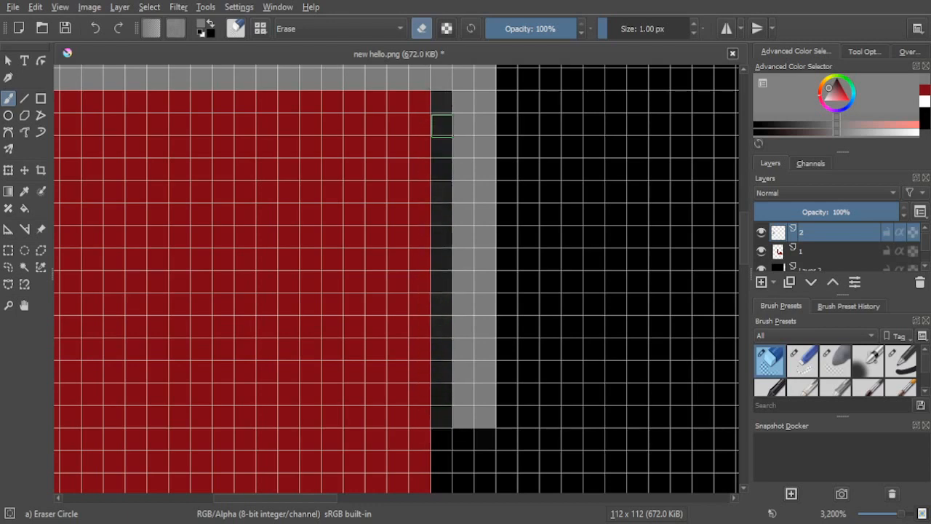
pyautogui.scroll(-1, 318, 285)
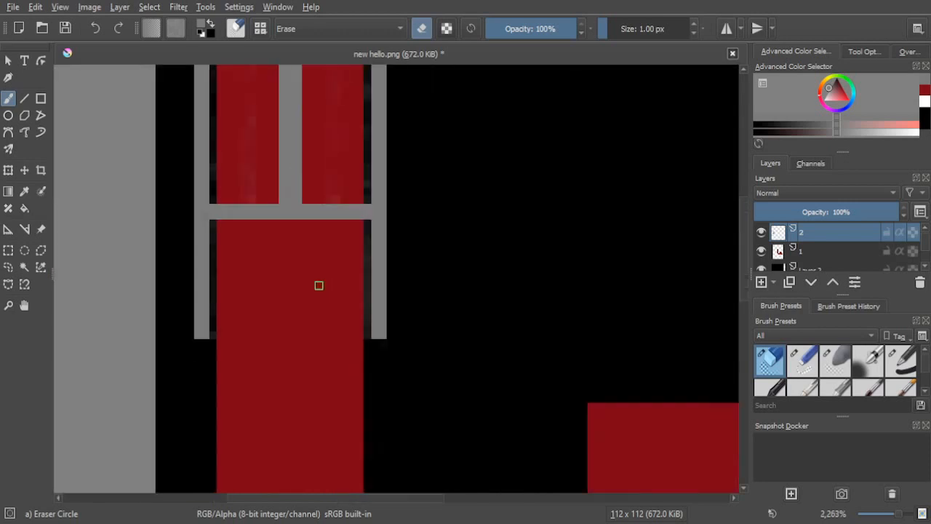
pyautogui.scroll(-3, 318, 285)
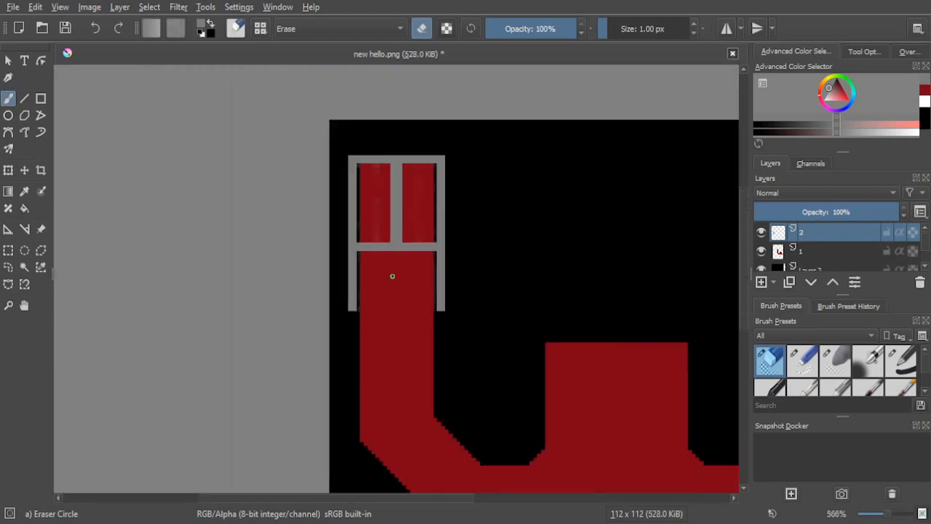
# Step: With the Pencil-2 brush in dark red on layer 1, fill the dark pixel column between the left finger and its grey outline
pyautogui.scroll(5, 392, 276)
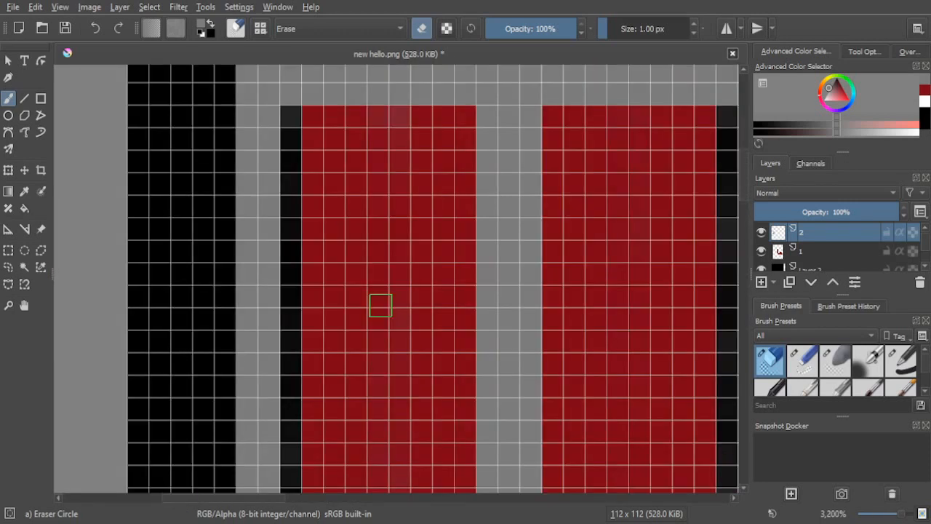
pyautogui.scroll(-1, 380, 305)
pyautogui.scroll(-1, 380, 304)
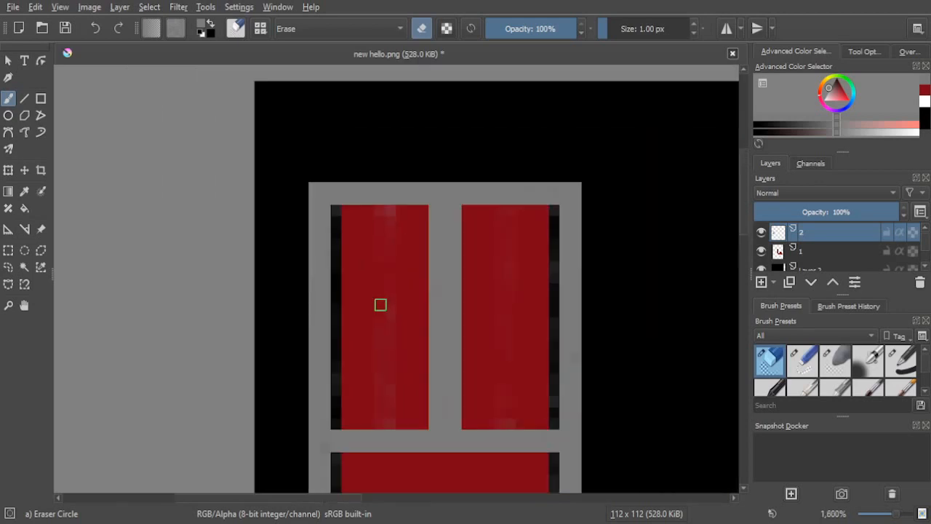
pyautogui.scroll(2, 380, 304)
pyautogui.rightClick(376, 304)
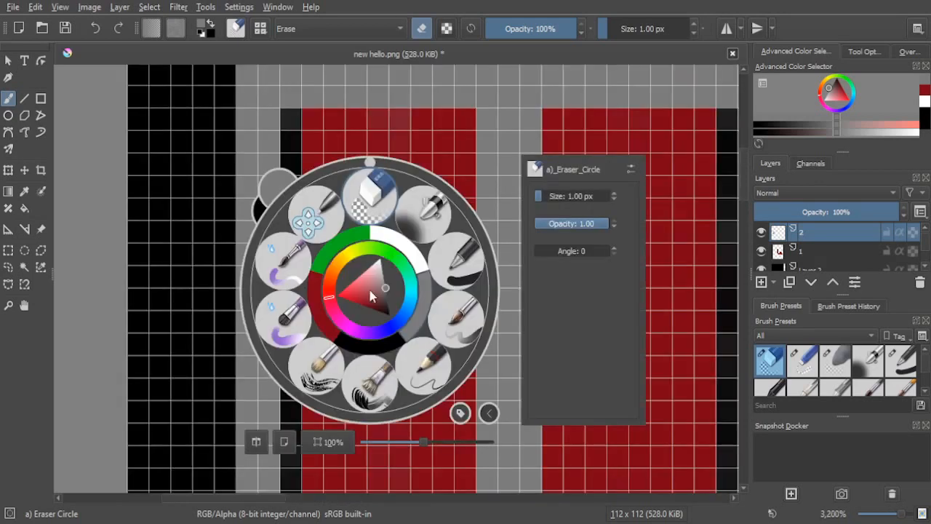
pyautogui.click(422, 371)
pyautogui.click(821, 251)
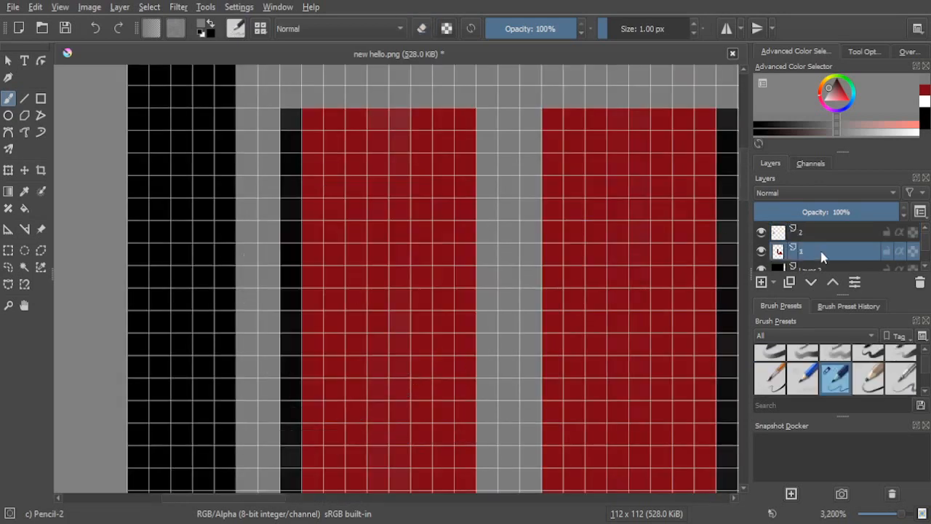
pyautogui.click(925, 90)
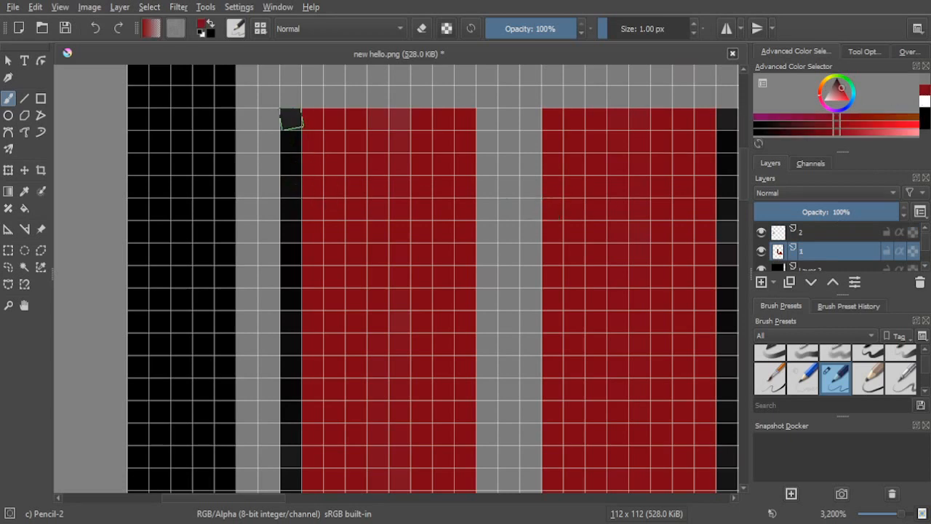
pyautogui.moveTo(291, 119); pyautogui.dragTo(297, 357)
pyautogui.scroll(-3, 297, 358)
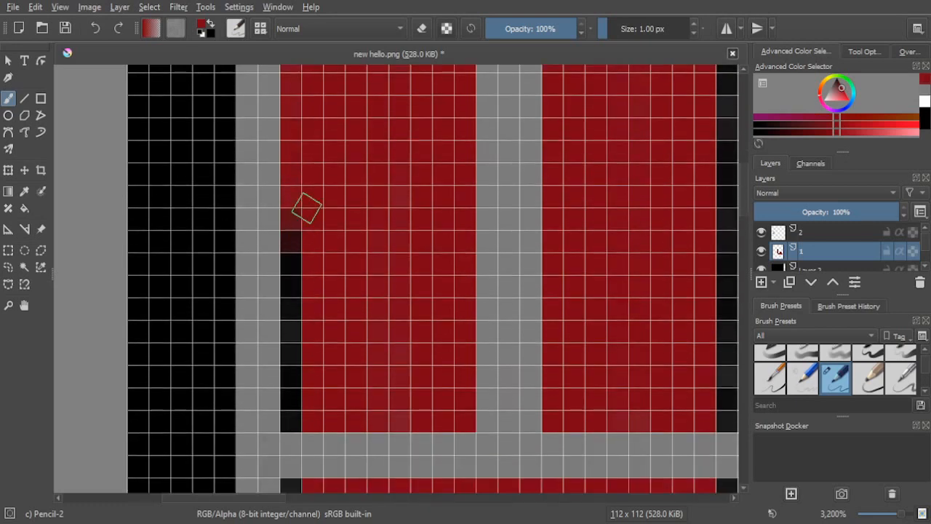
pyautogui.moveTo(292, 212)
pyautogui.mouseDown()
pyautogui.moveTo(294, 421)
pyautogui.moveTo(296, 285)
pyautogui.mouseUp()
pyautogui.click(293, 352)
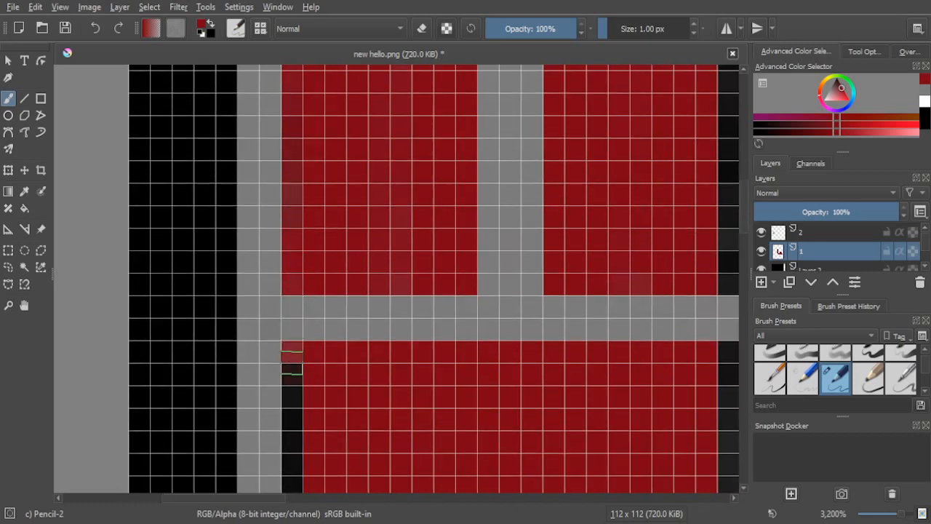
pyautogui.moveTo(293, 189); pyautogui.dragTo(305, 366)
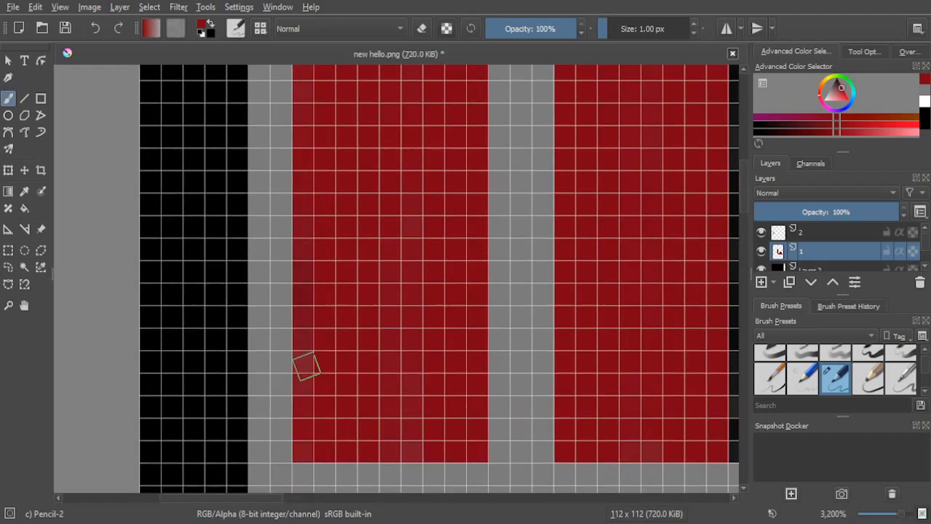
pyautogui.moveTo(335, 194); pyautogui.dragTo(311, 305)
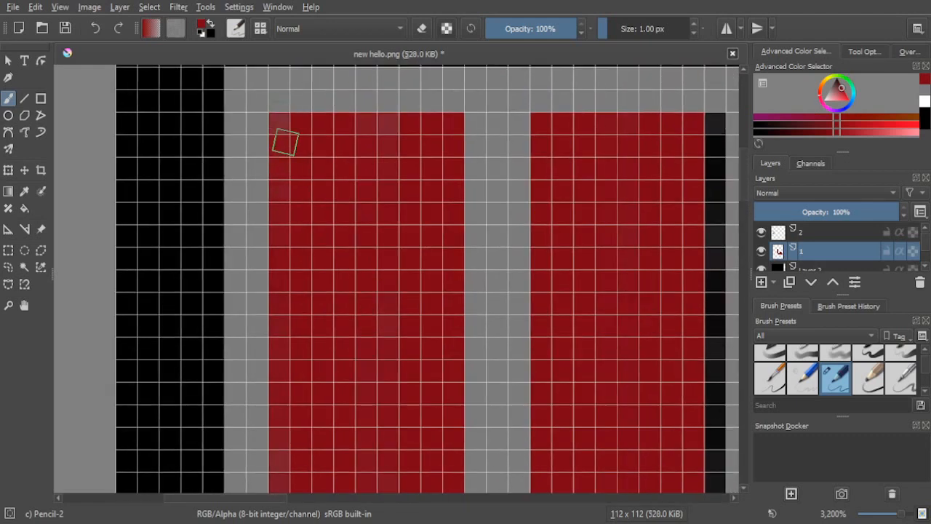
# Step: Hide layer 2 and examine the left edge of the red hand and arm for missing pixels
pyautogui.click(762, 233)
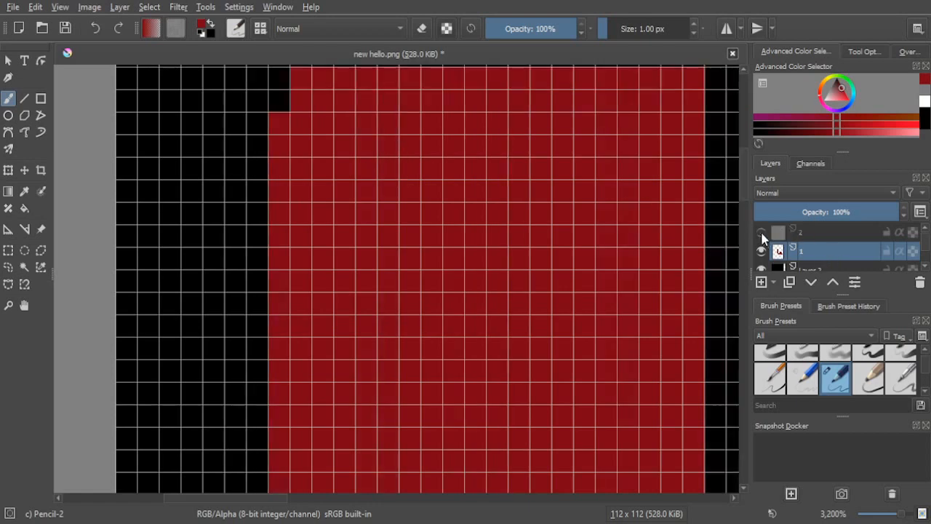
pyautogui.scroll(-1, 465, 169)
pyautogui.scroll(2, 465, 168)
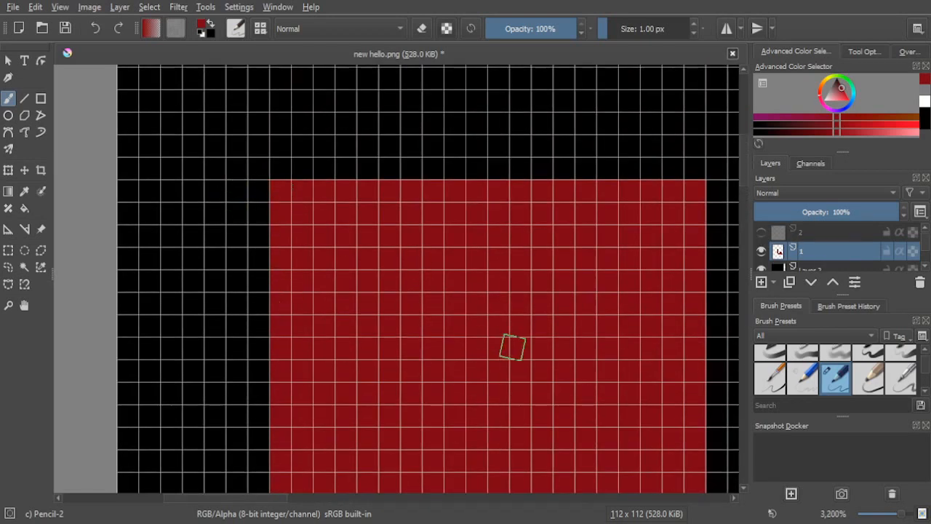
pyautogui.scroll(-2, 543, 387)
pyautogui.moveTo(543, 386); pyautogui.dragTo(501, 196)
pyautogui.moveTo(442, 383); pyautogui.dragTo(467, 194)
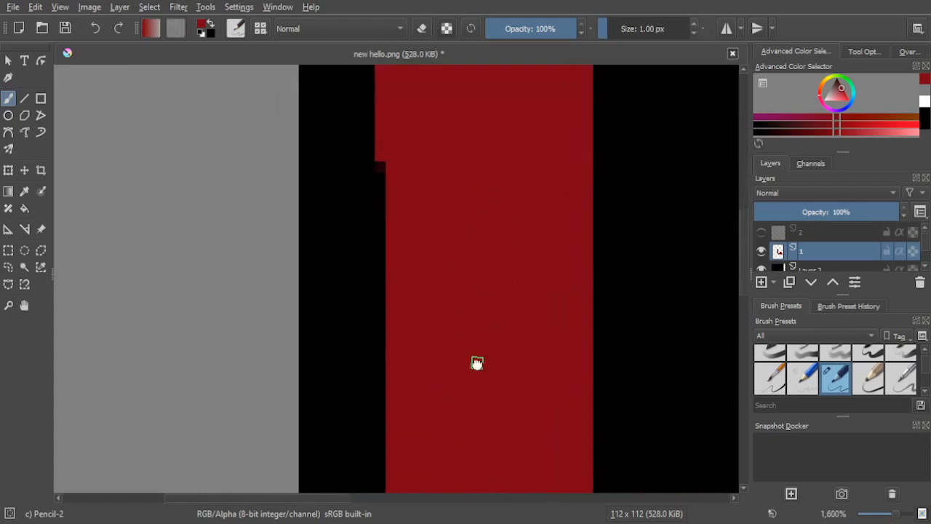
pyautogui.moveTo(477, 363); pyautogui.dragTo(482, 152)
pyautogui.scroll(-1, 482, 152)
pyautogui.moveTo(559, 205); pyautogui.dragTo(544, 328)
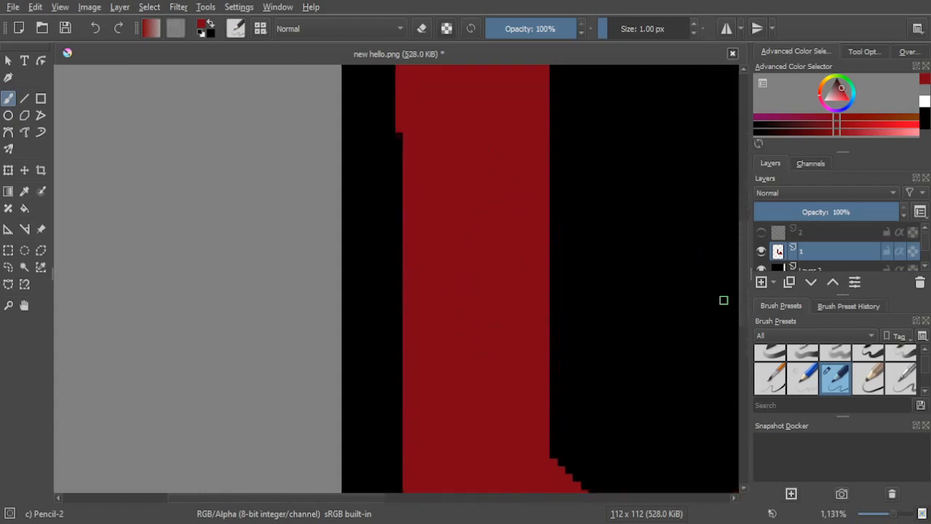
# Step: Show layer 2 and fill the dark column along the palm's left side with dark red down to the outline's lower end
pyautogui.click(761, 233)
pyautogui.scroll(3, 402, 159)
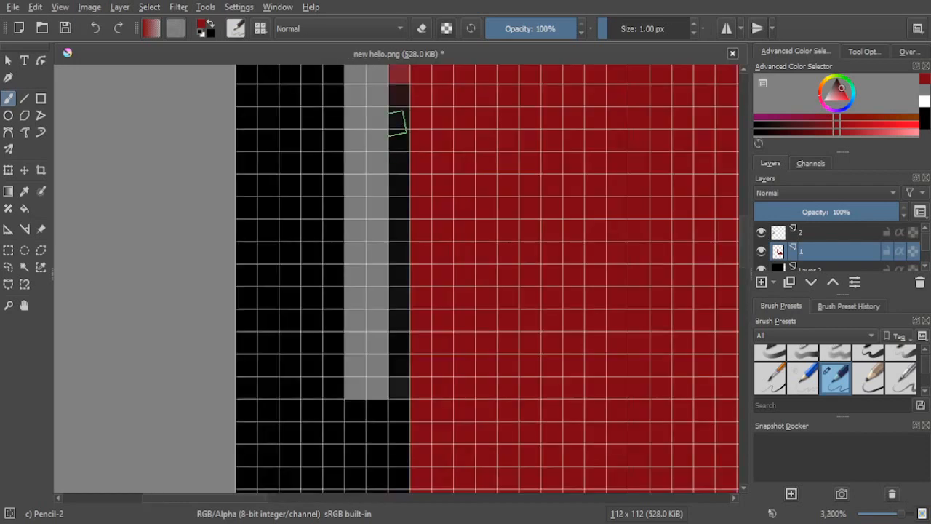
pyautogui.moveTo(399, 91)
pyautogui.mouseDown()
pyautogui.moveTo(403, 259)
pyautogui.moveTo(396, 80)
pyautogui.moveTo(408, 266)
pyautogui.moveTo(402, 298)
pyautogui.moveTo(399, 238)
pyautogui.moveTo(398, 390)
pyautogui.mouseUp()
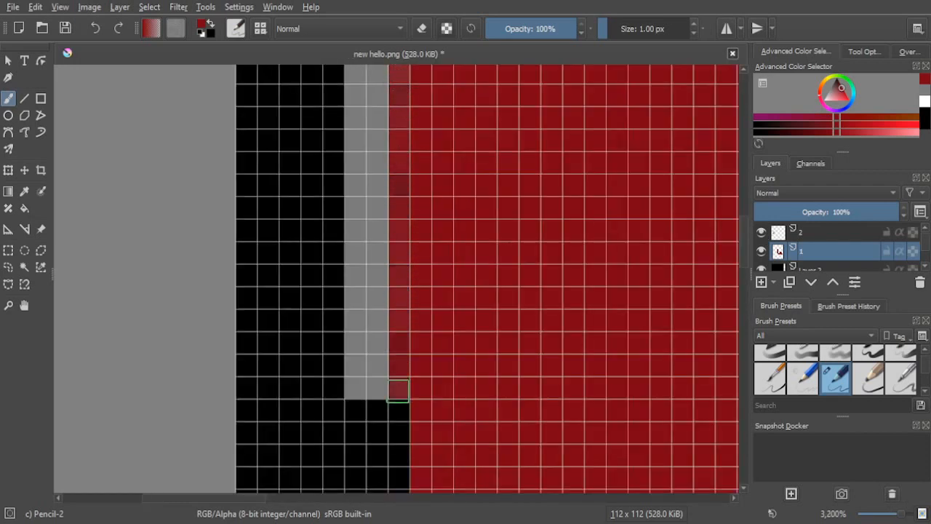
pyautogui.click(760, 231)
pyautogui.click(761, 232)
# Step: Hide layer 2 and paint a one-pixel dark red column along the right edge of the raised hand, starting at its top
pyautogui.scroll(-1, 596, 186)
pyautogui.moveTo(596, 187); pyautogui.dragTo(330, 220)
pyautogui.scroll(-2, 420, 204)
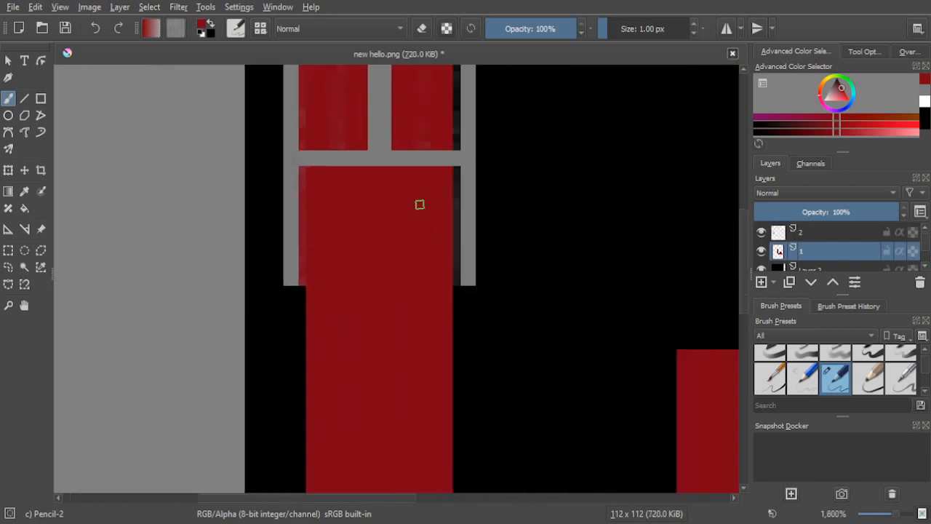
pyautogui.moveTo(453, 175); pyautogui.dragTo(433, 288)
pyautogui.click(761, 231)
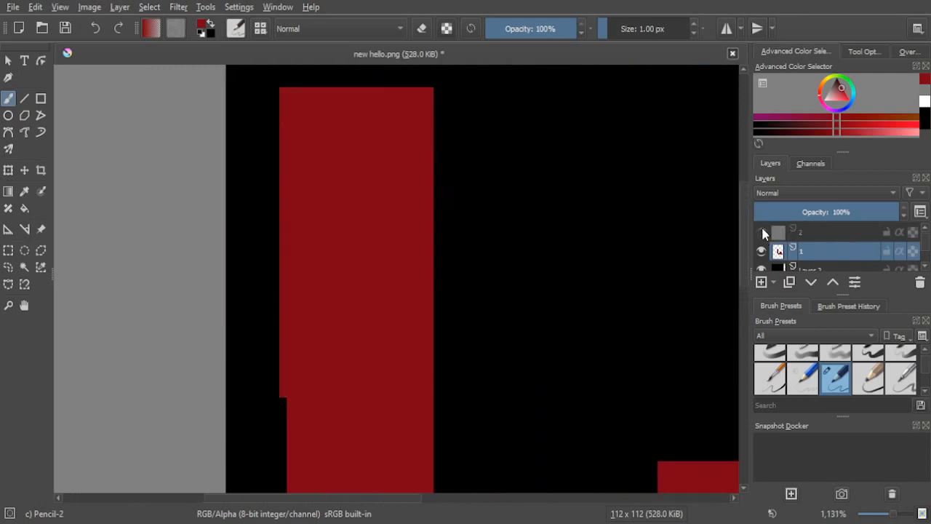
pyautogui.click(761, 231)
pyautogui.click(761, 231)
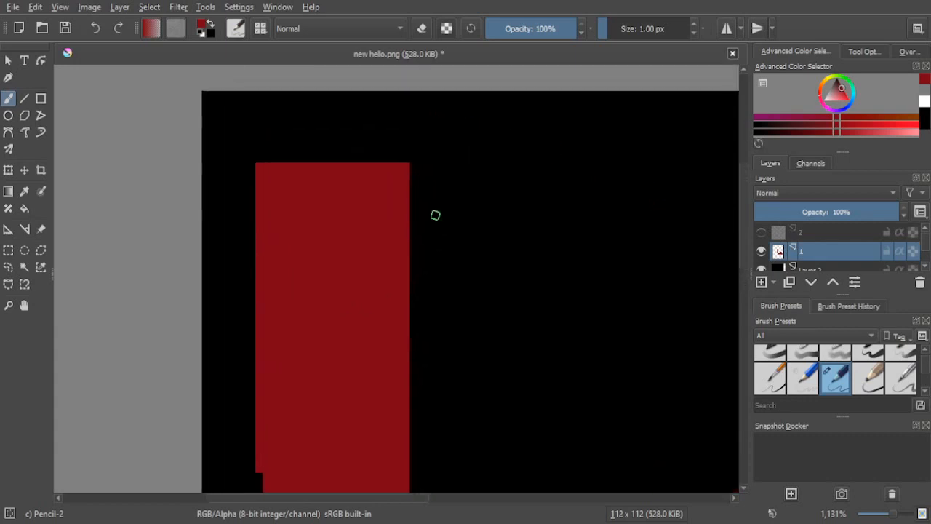
pyautogui.scroll(4, 429, 190)
pyautogui.moveTo(455, 227)
pyautogui.mouseDown()
pyautogui.moveTo(452, 161)
pyautogui.moveTo(457, 463)
pyautogui.moveTo(437, 166)
pyautogui.moveTo(442, 297)
pyautogui.moveTo(429, 164)
pyautogui.moveTo(430, 351)
pyautogui.mouseUp()
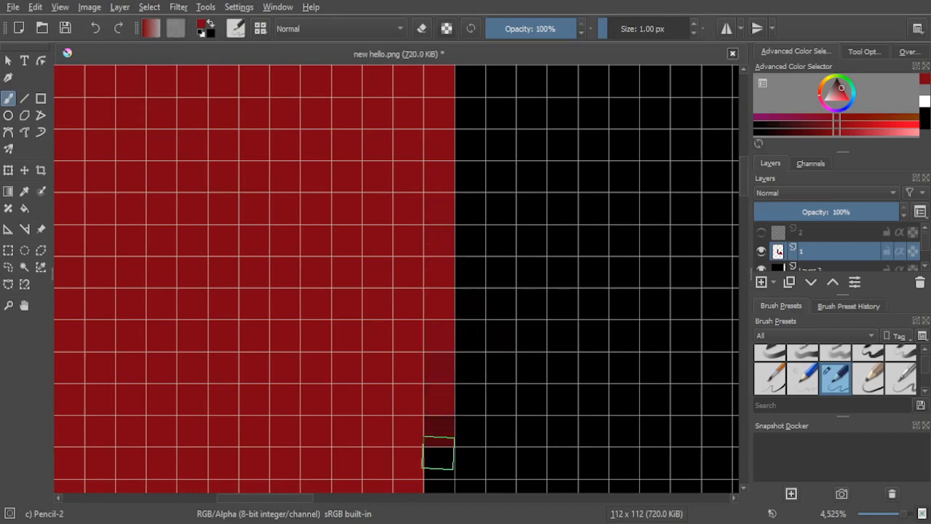
pyautogui.moveTo(436, 308); pyautogui.dragTo(439, 75)
# Step: Continue the dark red column down the raised arm's right edge to the diagonal bend
pyautogui.moveTo(434, 239)
pyautogui.mouseDown()
pyautogui.moveTo(443, 301)
pyautogui.moveTo(437, 375)
pyautogui.mouseUp()
pyautogui.moveTo(429, 259)
pyautogui.mouseDown()
pyautogui.moveTo(429, 446)
pyautogui.moveTo(431, 208)
pyautogui.mouseUp()
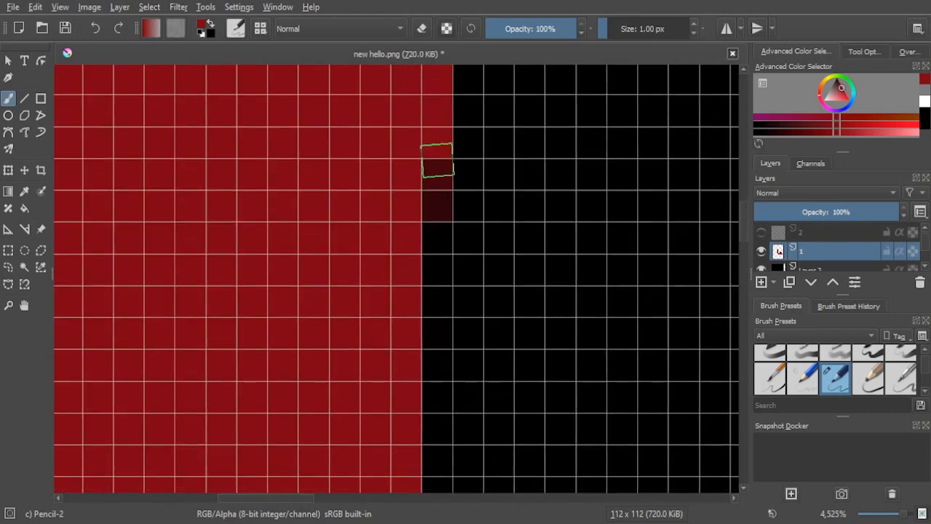
pyautogui.moveTo(437, 160); pyautogui.dragTo(442, 283)
pyautogui.moveTo(424, 146); pyautogui.dragTo(426, 354)
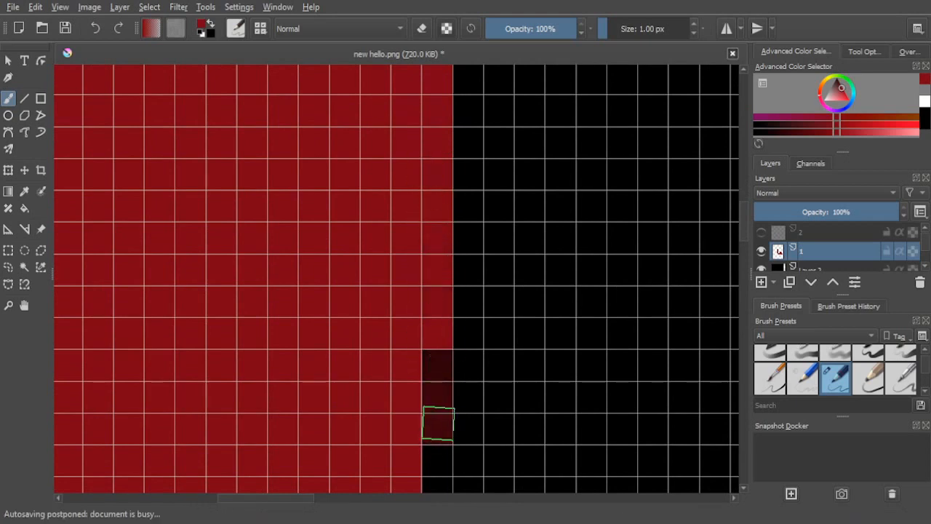
pyautogui.moveTo(437, 323); pyautogui.dragTo(432, 235)
pyautogui.moveTo(426, 177)
pyautogui.mouseDown()
pyautogui.moveTo(432, 439)
pyautogui.moveTo(406, 287)
pyautogui.moveTo(407, 172)
pyautogui.moveTo(418, 265)
pyautogui.moveTo(399, 144)
pyautogui.moveTo(401, 298)
pyautogui.moveTo(395, 141)
pyautogui.moveTo(405, 305)
pyautogui.mouseUp()
pyautogui.moveTo(404, 216)
pyautogui.mouseDown()
pyautogui.moveTo(403, 409)
pyautogui.moveTo(411, 289)
pyautogui.moveTo(379, 113)
pyautogui.mouseUp()
pyautogui.moveTo(372, 232)
pyautogui.mouseDown()
pyautogui.moveTo(377, 281)
pyautogui.moveTo(381, 199)
pyautogui.moveTo(384, 352)
pyautogui.moveTo(355, 216)
pyautogui.moveTo(367, 404)
pyautogui.moveTo(378, 223)
pyautogui.mouseUp()
pyautogui.moveTo(389, 148)
pyautogui.mouseDown()
pyautogui.moveTo(392, 277)
pyautogui.moveTo(380, 206)
pyautogui.moveTo(403, 293)
pyautogui.moveTo(389, 254)
pyautogui.moveTo(386, 356)
pyautogui.moveTo(380, 282)
pyautogui.moveTo(386, 414)
pyautogui.moveTo(388, 308)
pyautogui.moveTo(382, 429)
pyautogui.moveTo(381, 302)
pyautogui.moveTo(404, 257)
pyautogui.mouseUp()
pyautogui.moveTo(400, 191)
pyautogui.mouseDown()
pyautogui.moveTo(394, 378)
pyautogui.moveTo(405, 301)
pyautogui.moveTo(408, 454)
pyautogui.moveTo(408, 203)
pyautogui.moveTo(408, 229)
pyautogui.mouseUp()
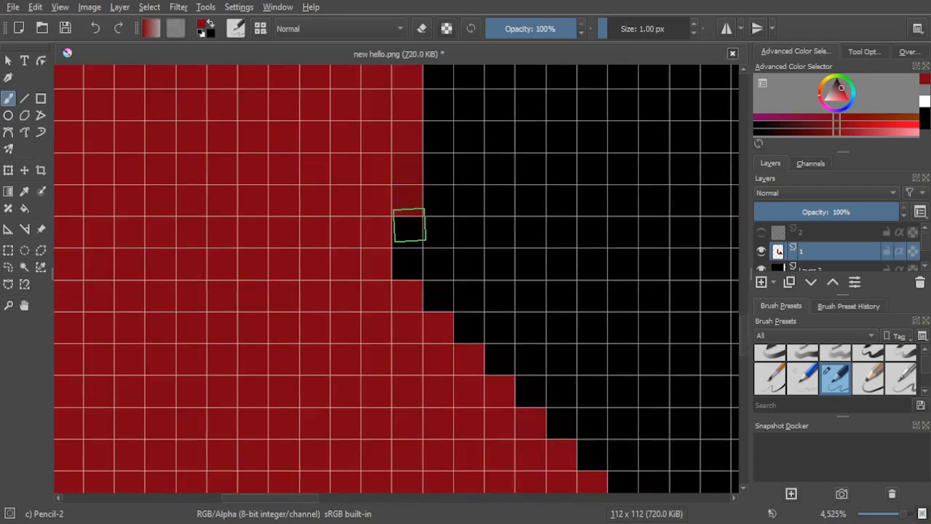
# Step: Widen the raised arm's left edge by one dark red pixel column from the diagonal bend up to the hand
pyautogui.scroll(-6, 386, 330)
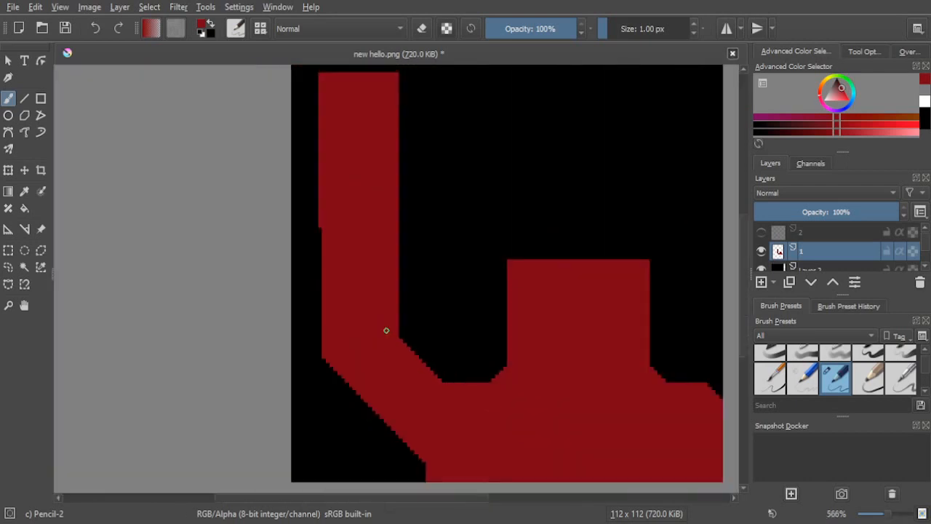
pyautogui.scroll(6, 346, 269)
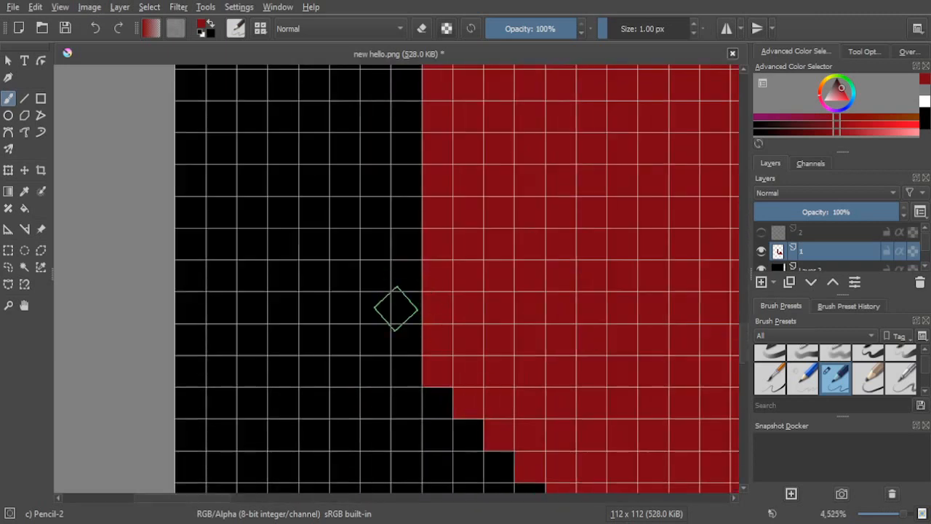
pyautogui.moveTo(395, 309); pyautogui.dragTo(401, 266)
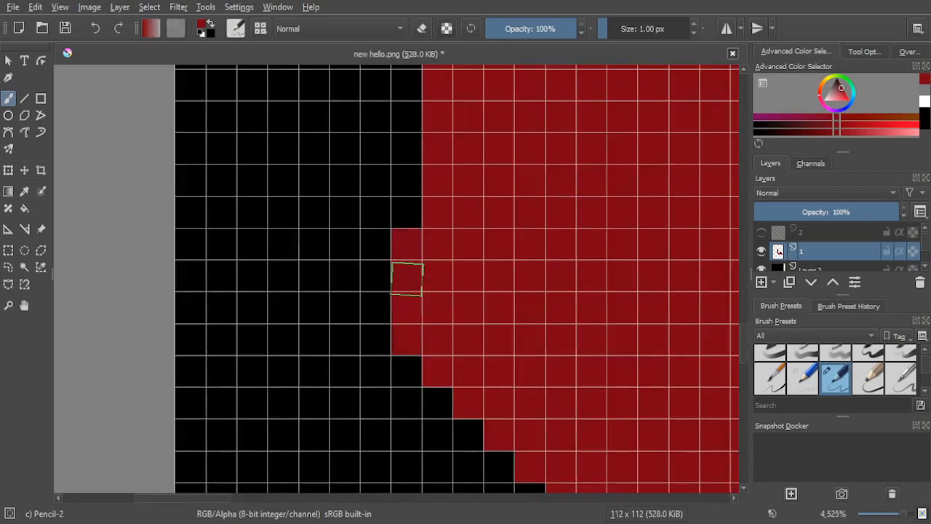
pyautogui.moveTo(424, 225)
pyautogui.mouseDown()
pyautogui.moveTo(392, 272)
pyautogui.moveTo(395, 399)
pyautogui.mouseUp()
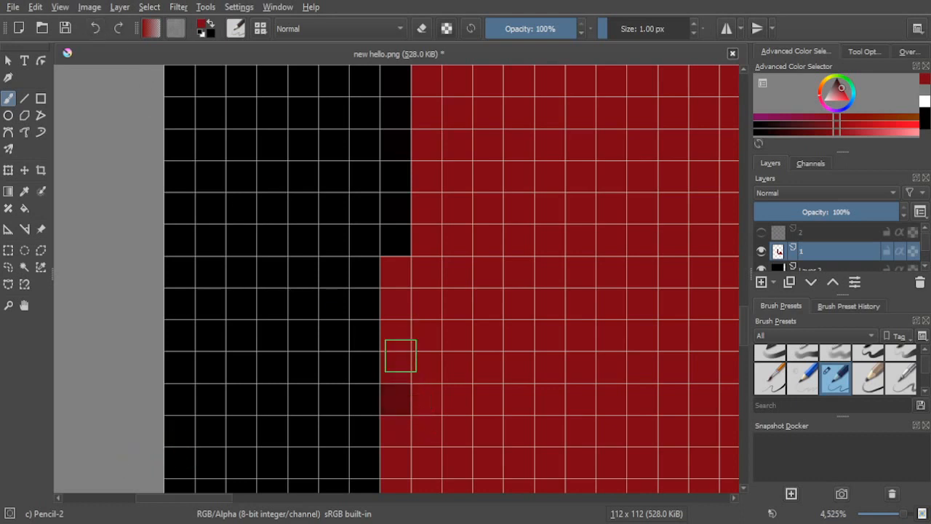
pyautogui.moveTo(395, 240); pyautogui.dragTo(389, 206)
pyautogui.hotkey('ctrl', 'z')
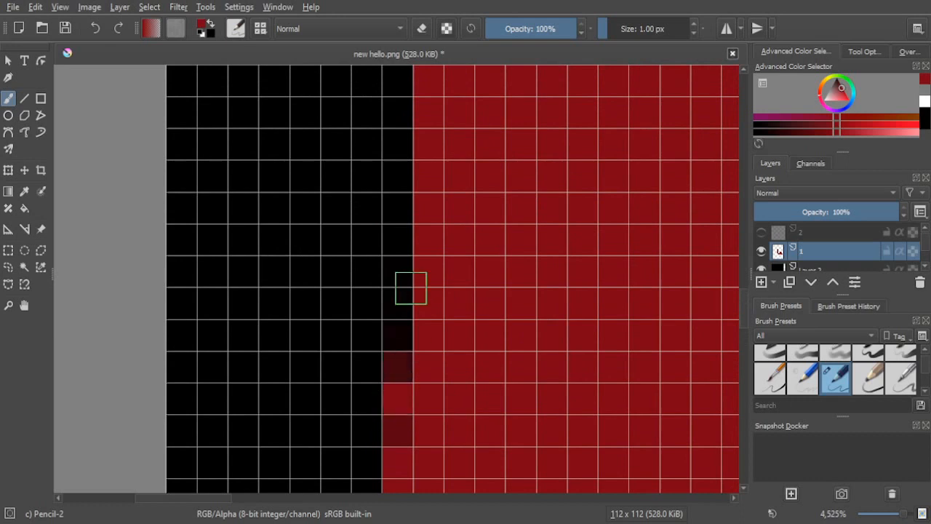
pyautogui.moveTo(393, 307)
pyautogui.mouseDown()
pyautogui.moveTo(399, 211)
pyautogui.moveTo(405, 272)
pyautogui.moveTo(401, 175)
pyautogui.moveTo(405, 280)
pyautogui.moveTo(400, 227)
pyautogui.mouseUp()
pyautogui.moveTo(415, 159)
pyautogui.mouseDown()
pyautogui.moveTo(416, 376)
pyautogui.moveTo(396, 230)
pyautogui.mouseUp()
pyautogui.moveTo(441, 207); pyautogui.dragTo(439, 434)
pyautogui.moveTo(398, 397)
pyautogui.mouseDown()
pyautogui.moveTo(397, 428)
pyautogui.moveTo(391, 191)
pyautogui.moveTo(400, 332)
pyautogui.mouseUp()
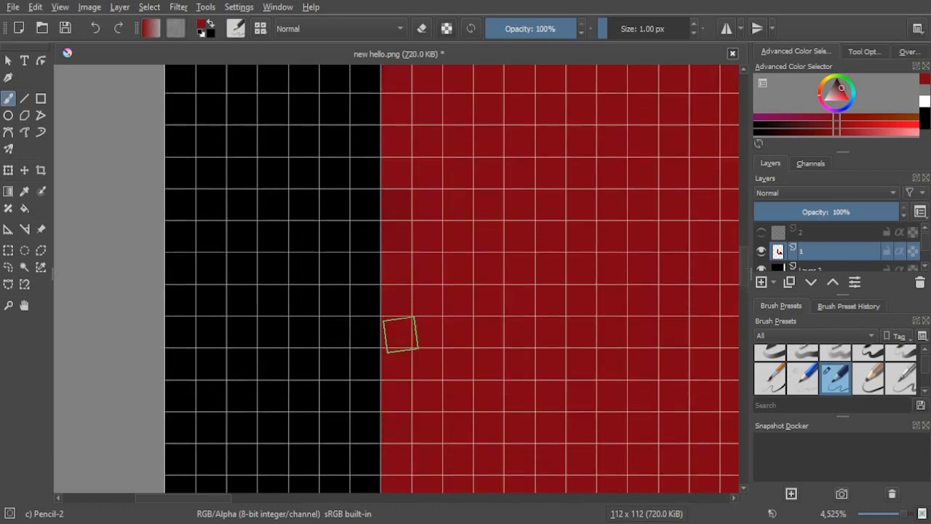
# Step: Show and activate layer 2, then draw a one-pixel grey vertical line down the middle of the right finger
pyautogui.scroll(-4, 478, 317)
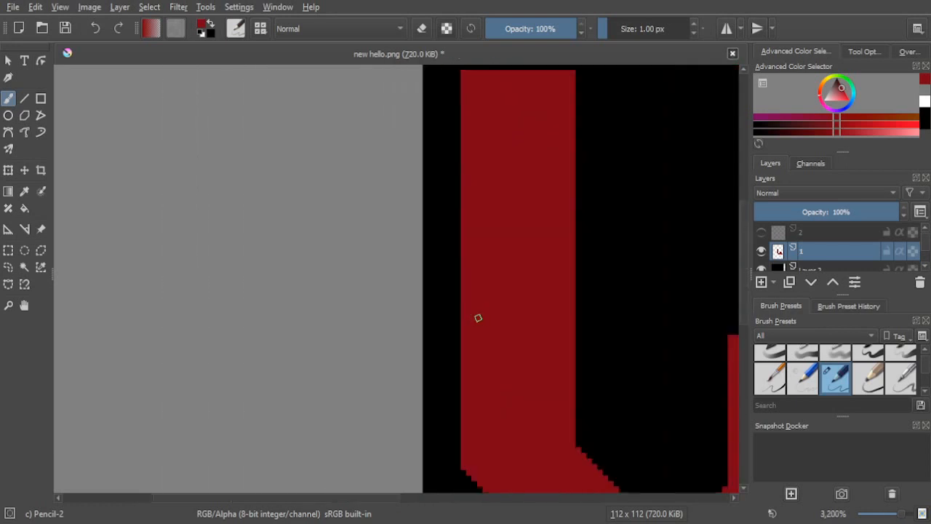
pyautogui.scroll(-4, 555, 305)
pyautogui.scroll(1, 490, 286)
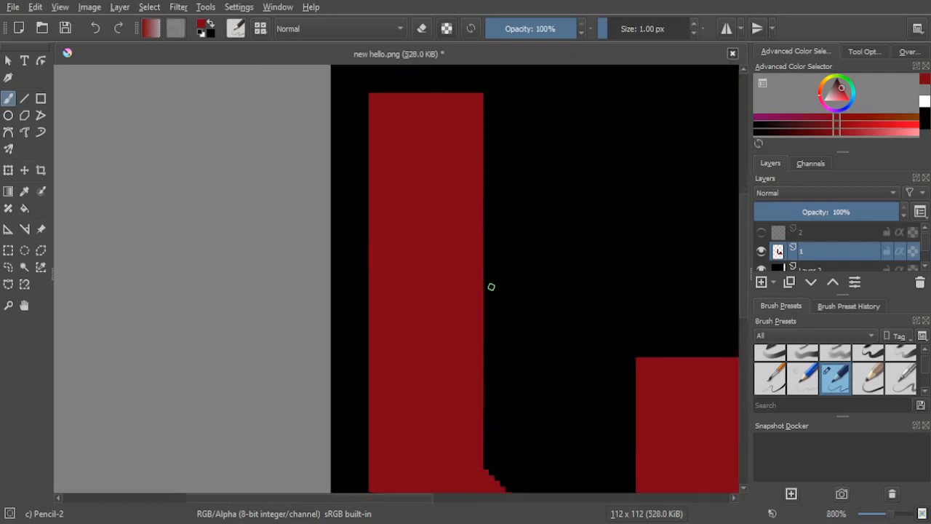
pyautogui.click(761, 232)
pyautogui.click(757, 230)
pyautogui.scroll(4, 485, 134)
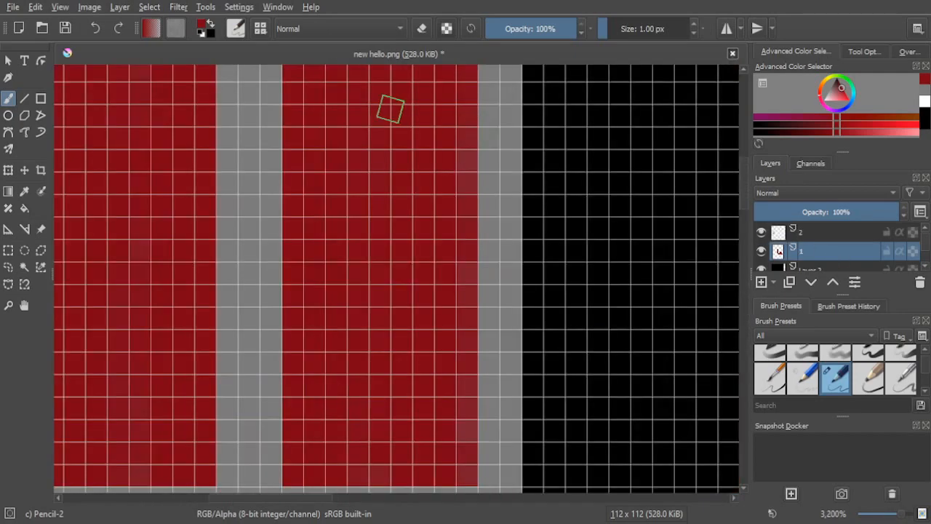
pyautogui.moveTo(391, 108); pyautogui.dragTo(486, 231)
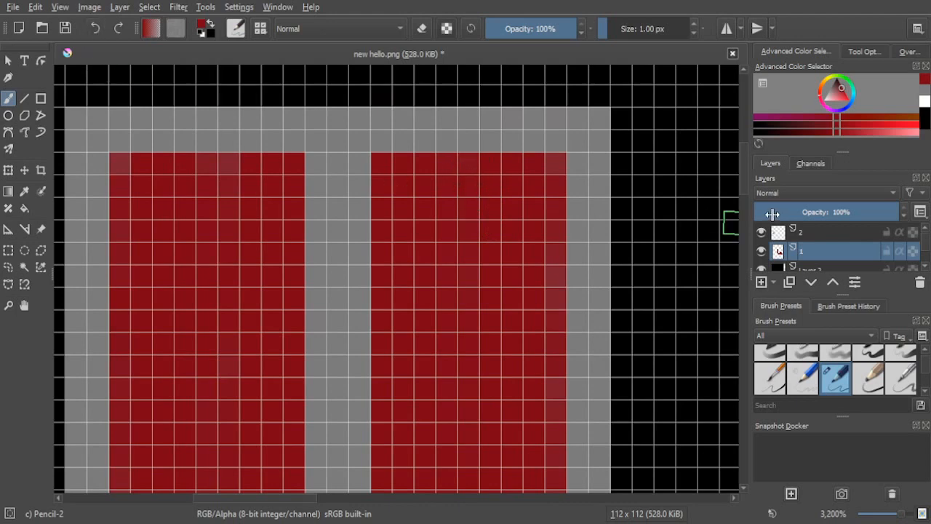
pyautogui.click(835, 234)
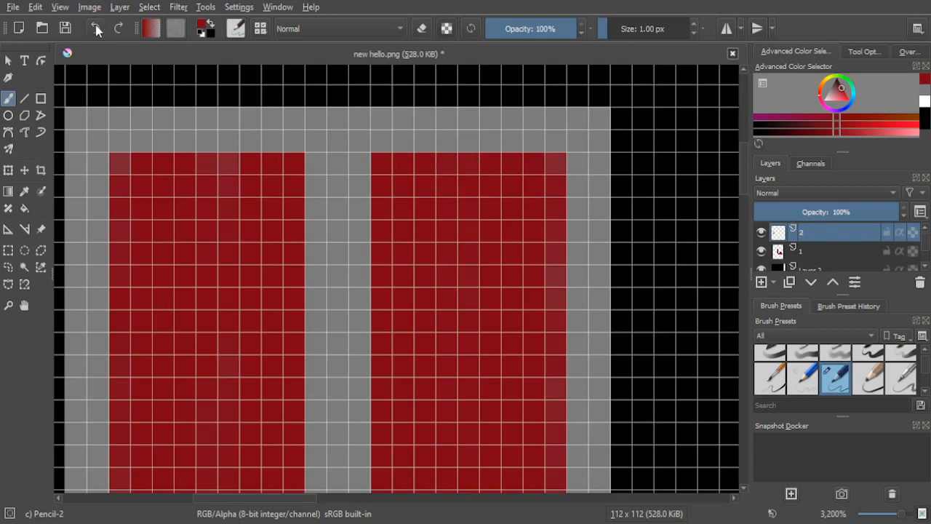
pyautogui.click(925, 97)
pyautogui.moveTo(472, 158)
pyautogui.mouseDown()
pyautogui.moveTo(468, 380)
pyautogui.moveTo(473, 170)
pyautogui.moveTo(470, 229)
pyautogui.moveTo(459, 150)
pyautogui.moveTo(469, 291)
pyautogui.moveTo(477, 213)
pyautogui.moveTo(469, 367)
pyautogui.moveTo(476, 309)
pyautogui.moveTo(451, 291)
pyautogui.moveTo(411, 212)
pyautogui.moveTo(488, 167)
pyautogui.mouseUp()
# Step: Switch to the circular eraser and clear faint pixels along the palm's left inner edge, undoing the stroke that cuts into the outline
pyautogui.scroll(-1, 469, 368)
pyautogui.scroll(-2, 468, 259)
pyautogui.scroll(2, 479, 283)
pyautogui.rightClick(479, 282)
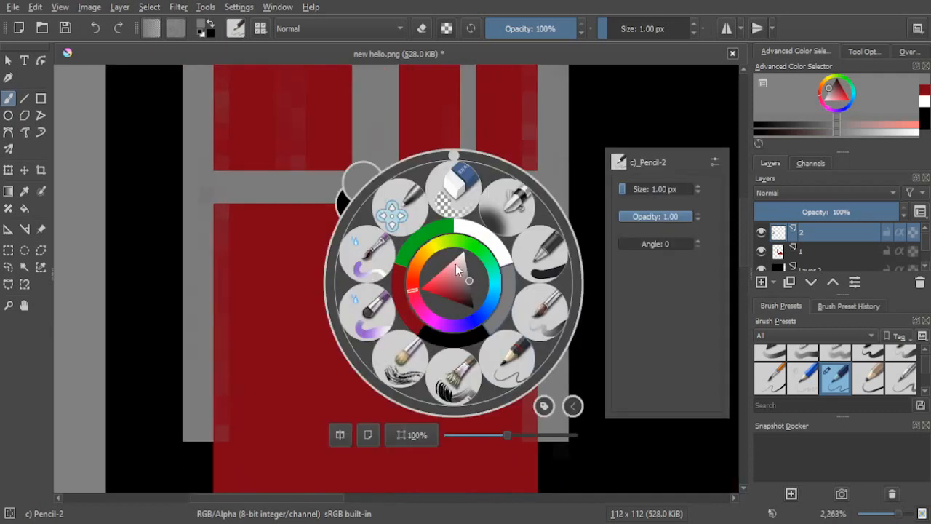
pyautogui.click(451, 185)
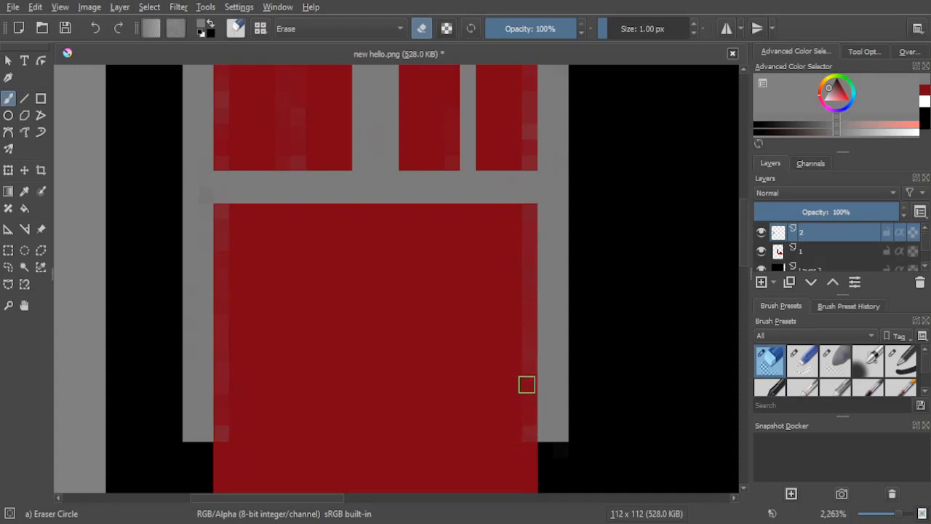
pyautogui.moveTo(227, 453); pyautogui.dragTo(228, 404)
pyautogui.moveTo(222, 293); pyautogui.dragTo(220, 218)
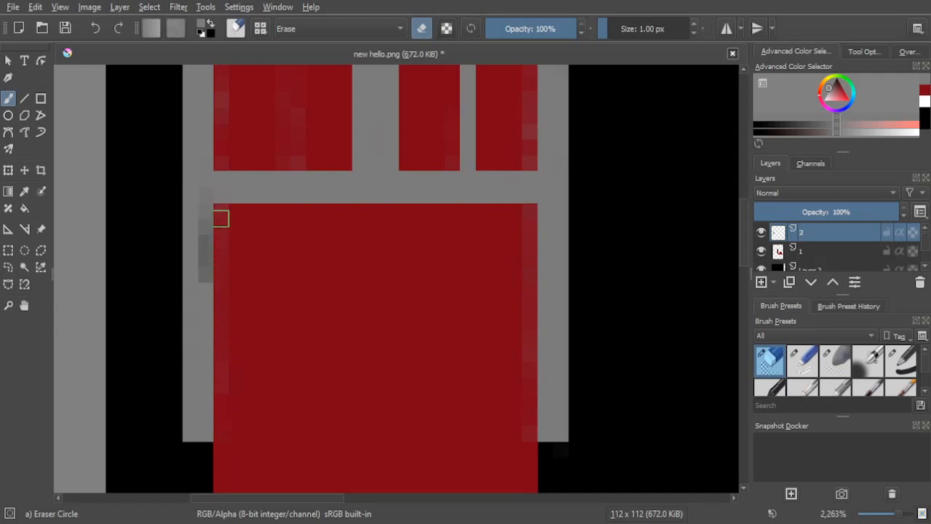
pyautogui.hotkey('ctrl', 'z')
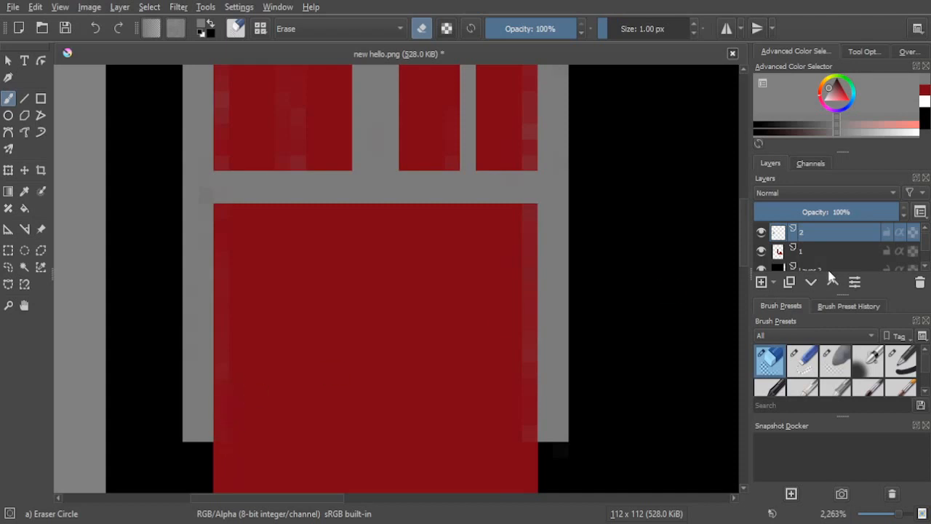
# Step: Hide layer 1 and Layer 2 and show the white Layer 3 behind the grey outline
pyautogui.click(762, 250)
pyautogui.click(762, 270)
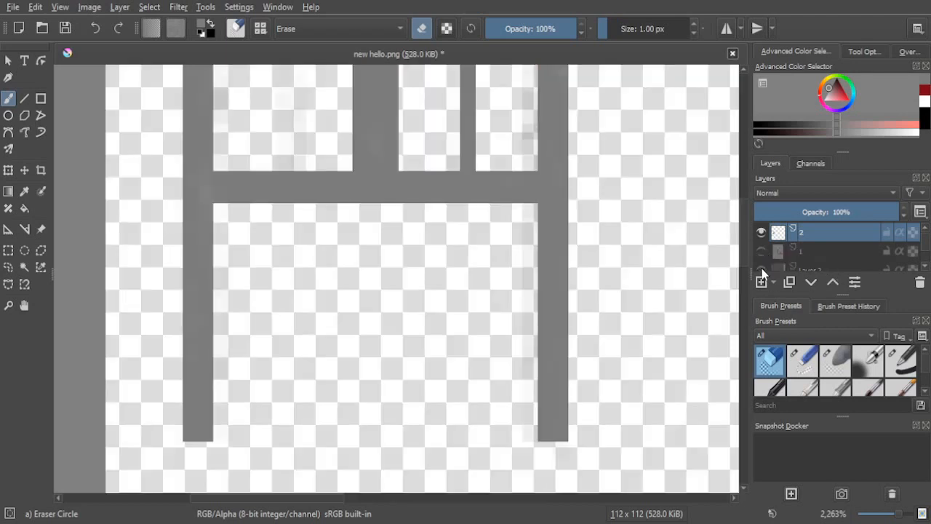
pyautogui.click(761, 270)
pyautogui.click(762, 269)
pyautogui.scroll(-2, 852, 241)
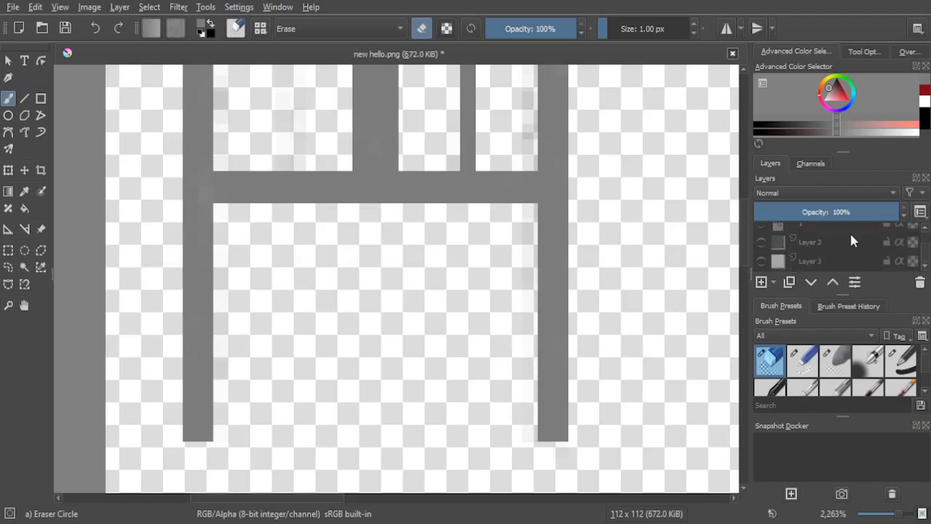
pyautogui.click(761, 260)
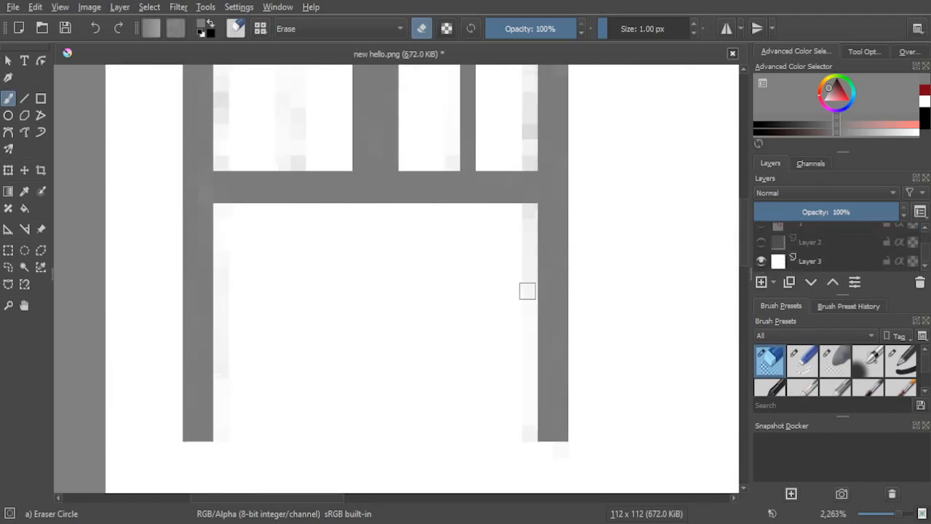
# Step: Erase the faint leftover pixels along the palm's right inner edge and inside the wide left finger
pyautogui.moveTo(529, 239); pyautogui.dragTo(527, 219)
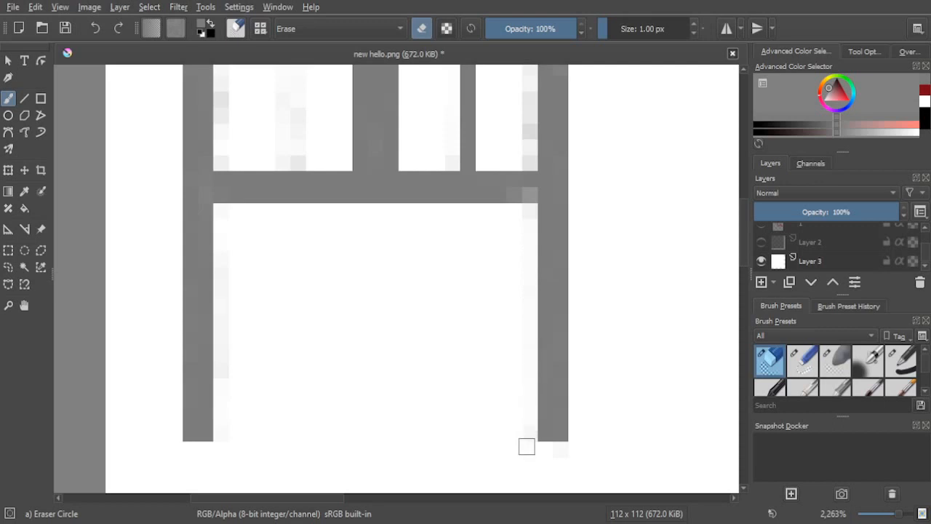
pyautogui.scroll(3, 353, 385)
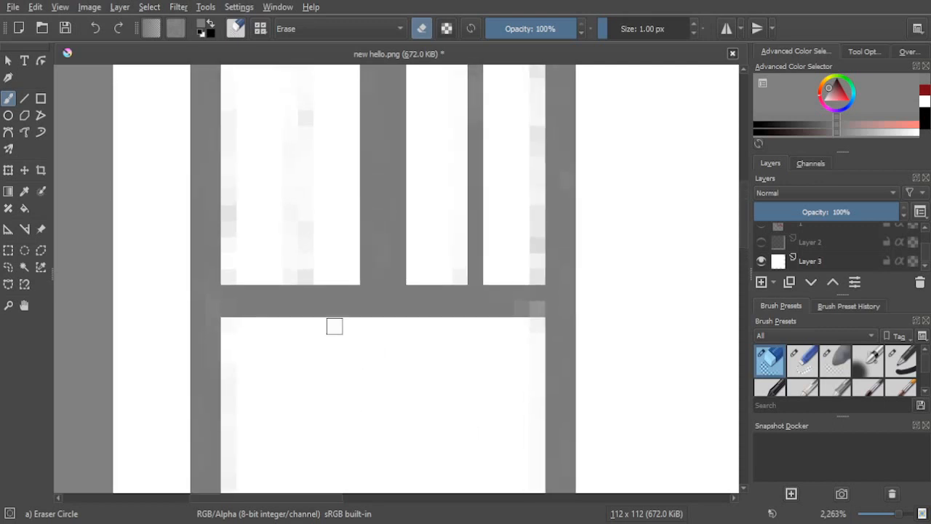
pyautogui.scroll(3, 335, 327)
pyautogui.scroll(3, 544, 179)
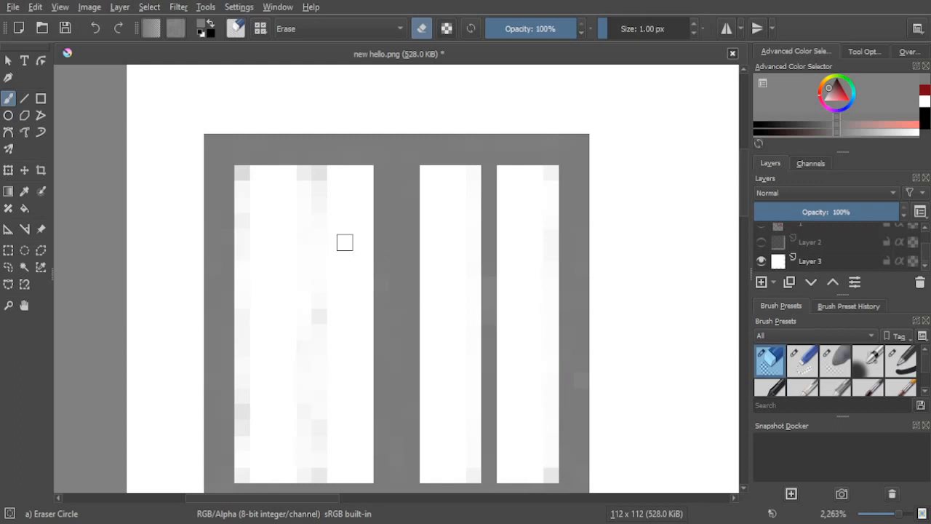
pyautogui.click(319, 156)
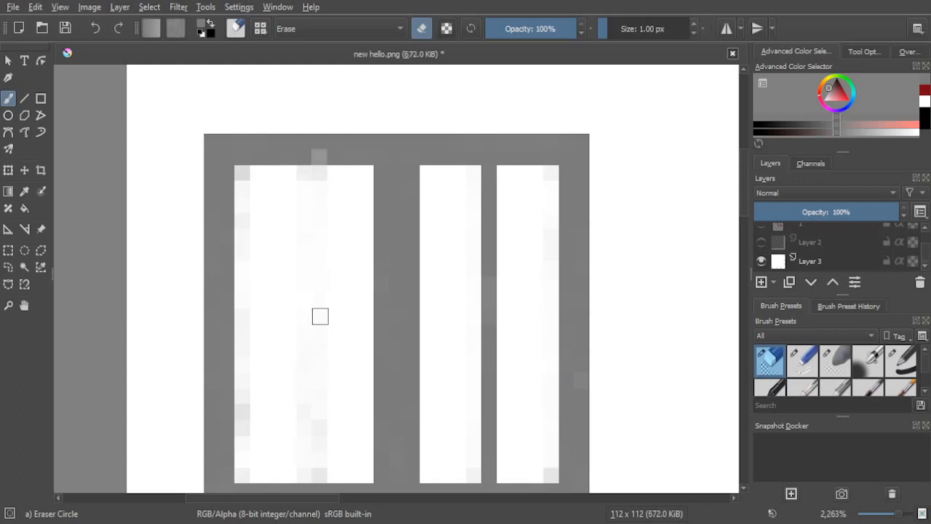
pyautogui.moveTo(246, 177); pyautogui.dragTo(234, 208)
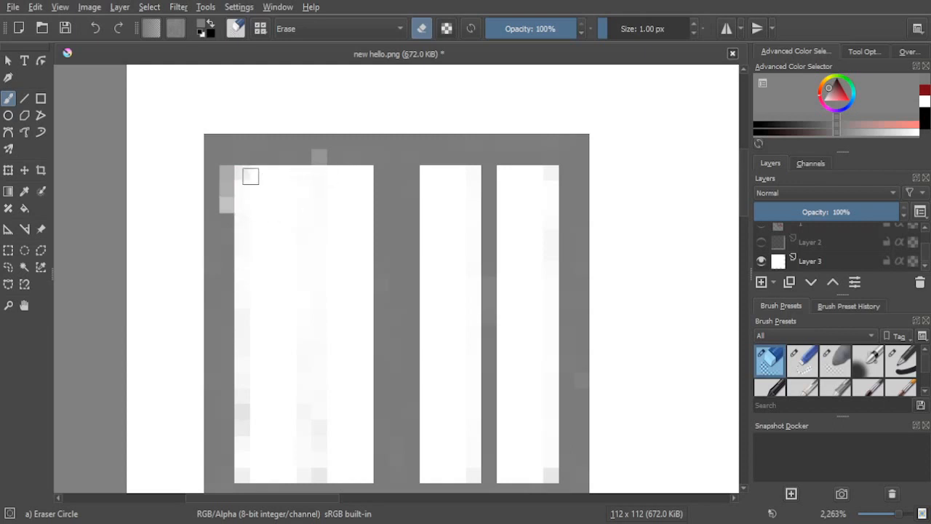
pyautogui.moveTo(311, 359); pyautogui.dragTo(337, 264)
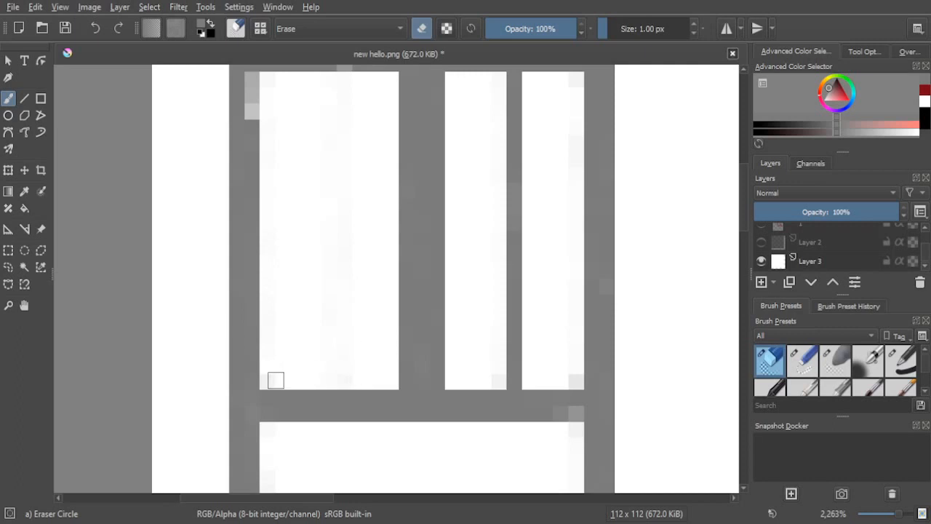
pyautogui.moveTo(267, 381); pyautogui.dragTo(301, 381)
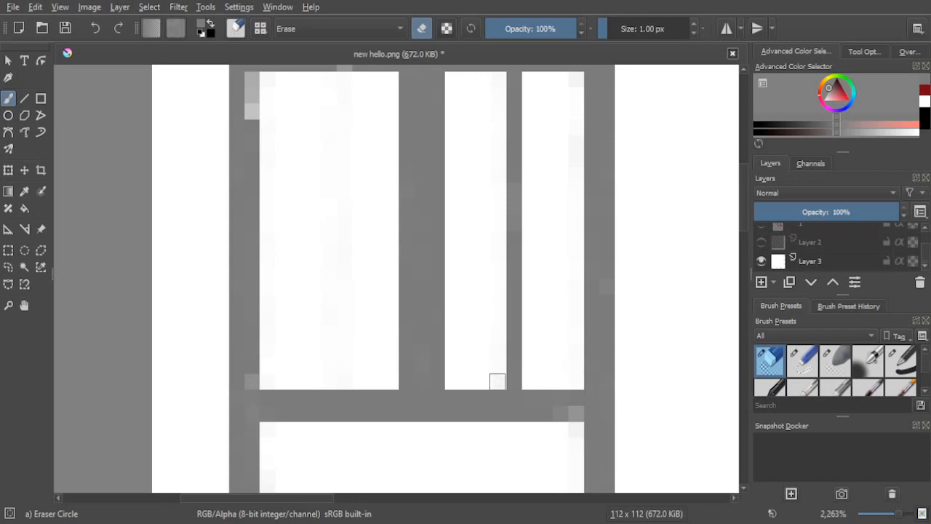
# Step: Erase the remaining faint pixels in the two narrow right fingers and around the lower end of the hand's right outline
pyautogui.moveTo(454, 225); pyautogui.dragTo(468, 293)
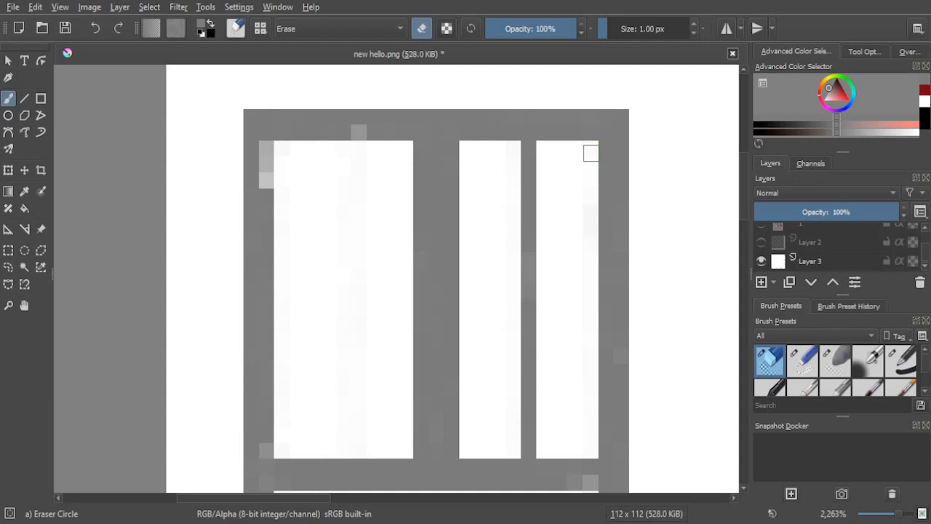
pyautogui.scroll(-1, 351, 181)
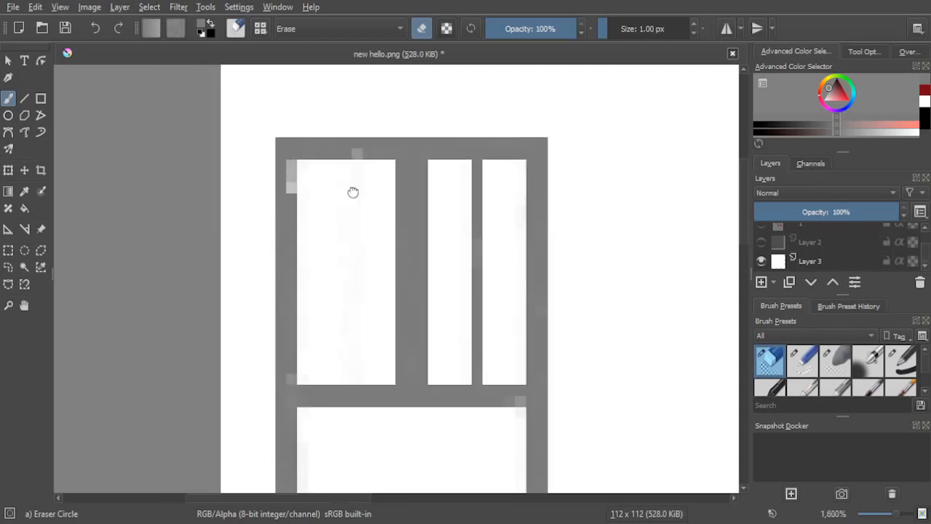
pyautogui.moveTo(353, 194)
pyautogui.mouseDown()
pyautogui.moveTo(357, 227)
pyautogui.moveTo(357, 206)
pyautogui.mouseUp()
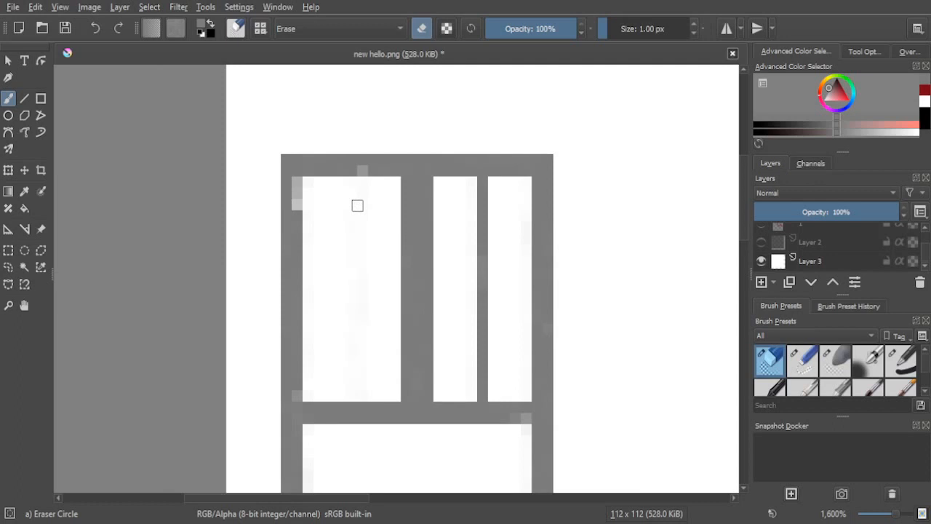
pyautogui.moveTo(475, 328); pyautogui.dragTo(500, 165)
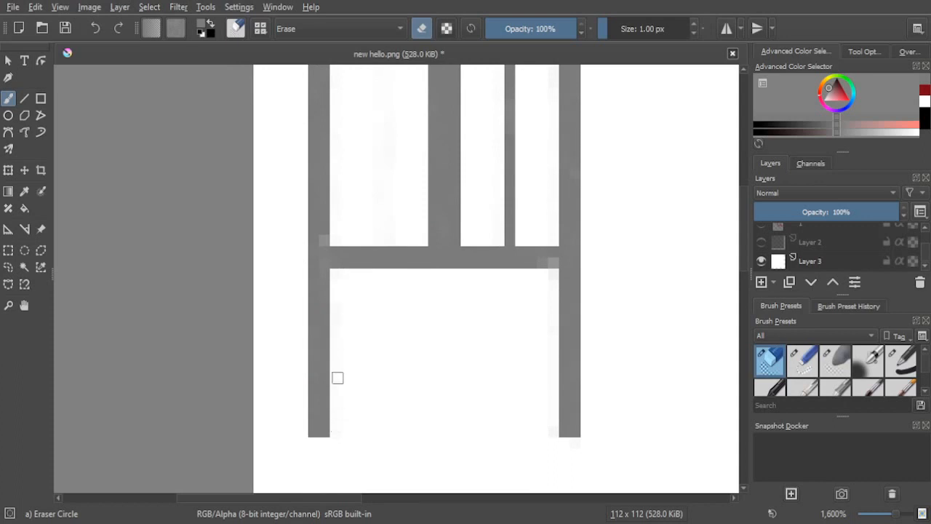
pyautogui.click(549, 280)
pyautogui.click(570, 441)
pyautogui.moveTo(468, 451); pyautogui.dragTo(449, 337)
pyautogui.scroll(2, 409, 327)
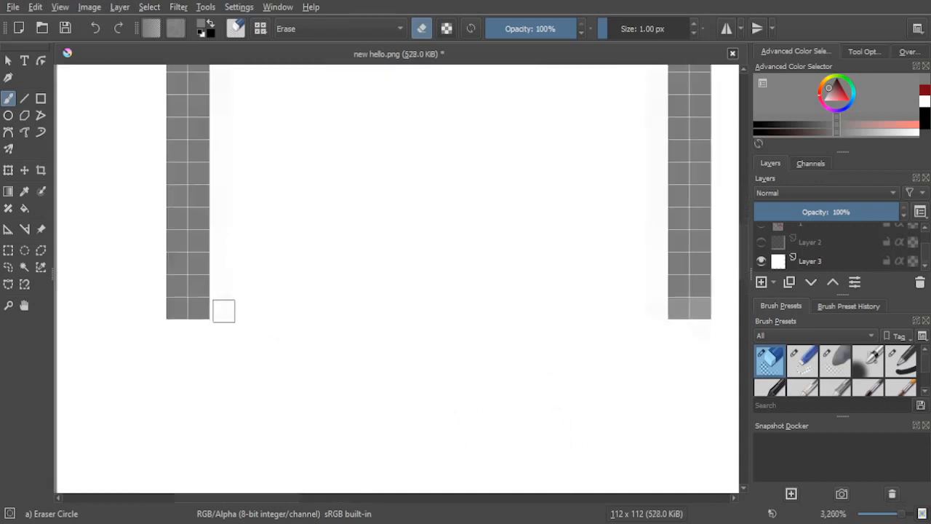
pyautogui.scroll(-1, 488, 235)
pyautogui.moveTo(488, 235); pyautogui.dragTo(395, 323)
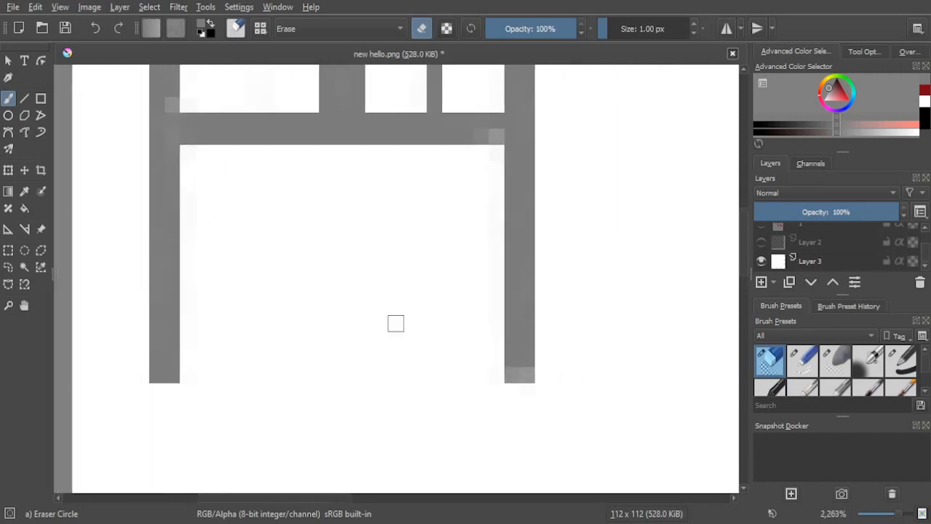
# Step: Switch to Pencil-2 and repaint the chipped grey pixels on the palm's right outline, undoing the stray stroke in the right finger
pyautogui.rightClick(355, 260)
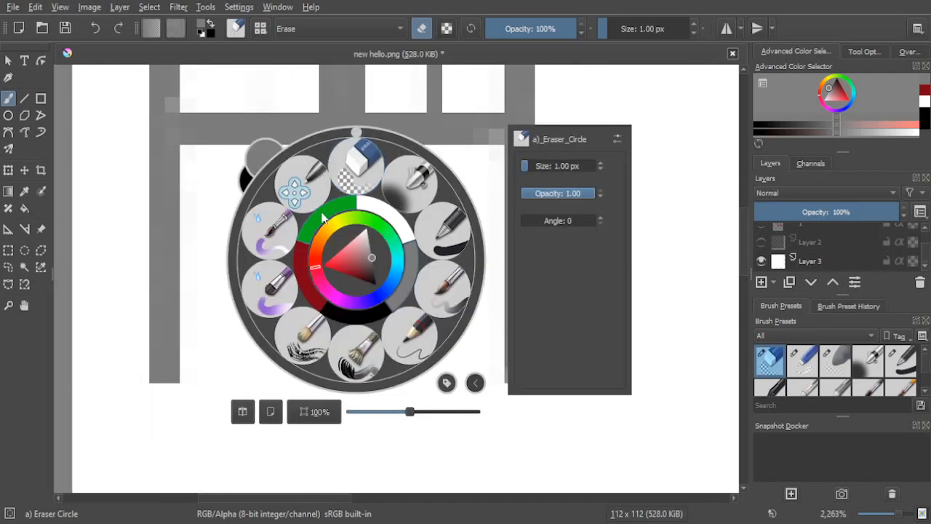
pyautogui.click(412, 337)
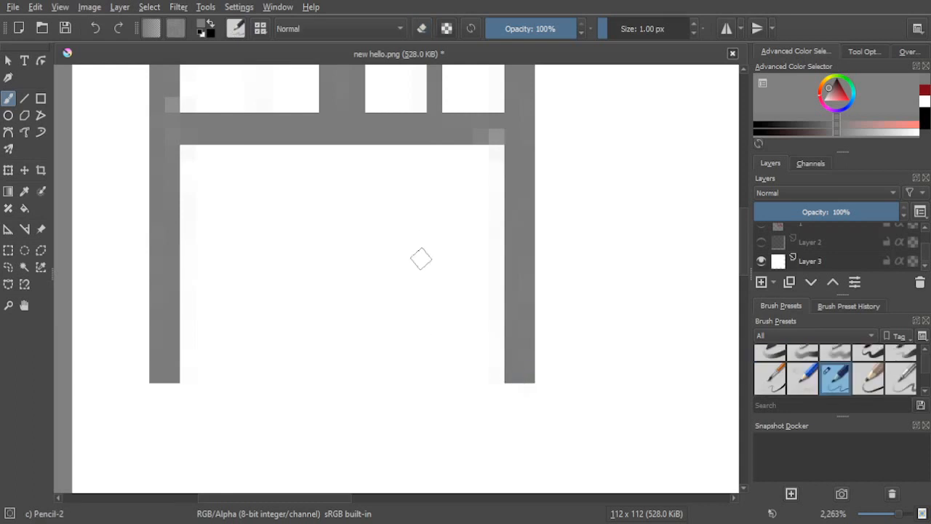
pyautogui.scroll(3, 420, 259)
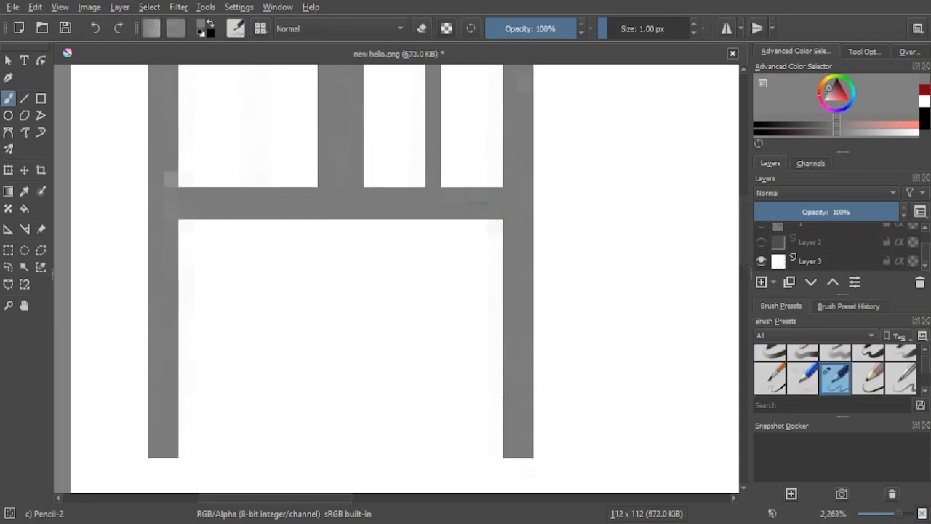
pyautogui.scroll(6, 474, 204)
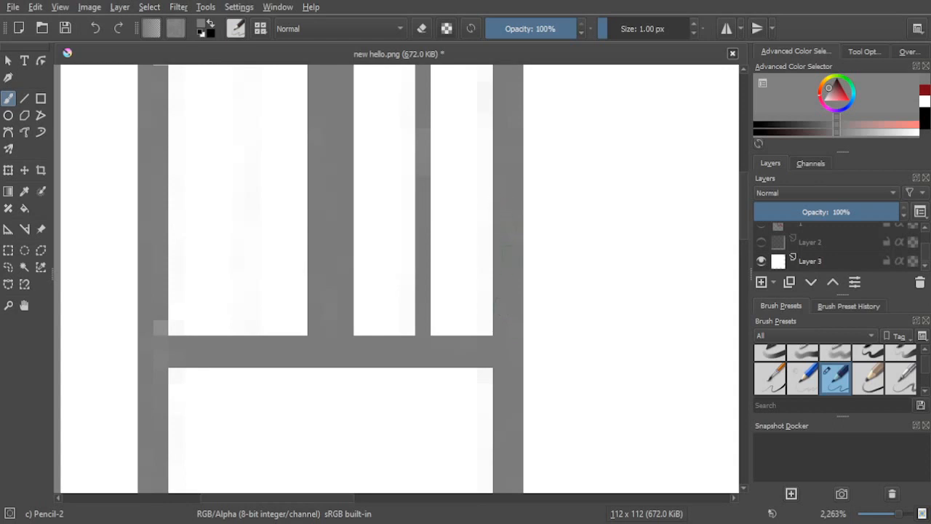
pyautogui.moveTo(469, 264); pyautogui.dragTo(485, 264)
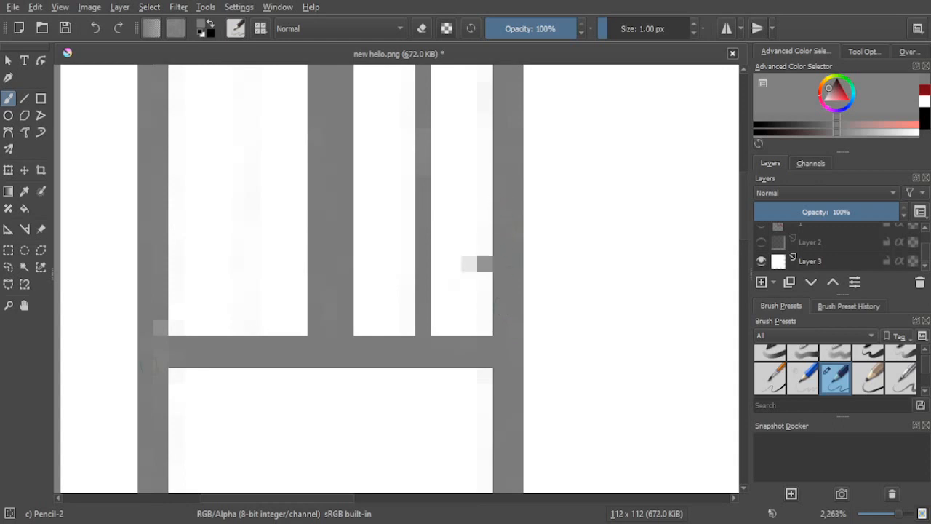
pyautogui.click(97, 28)
# Step: Erase the three-pixel-wide grey divider between the left and middle fingers with the circular eraser
pyautogui.scroll(7, 517, 376)
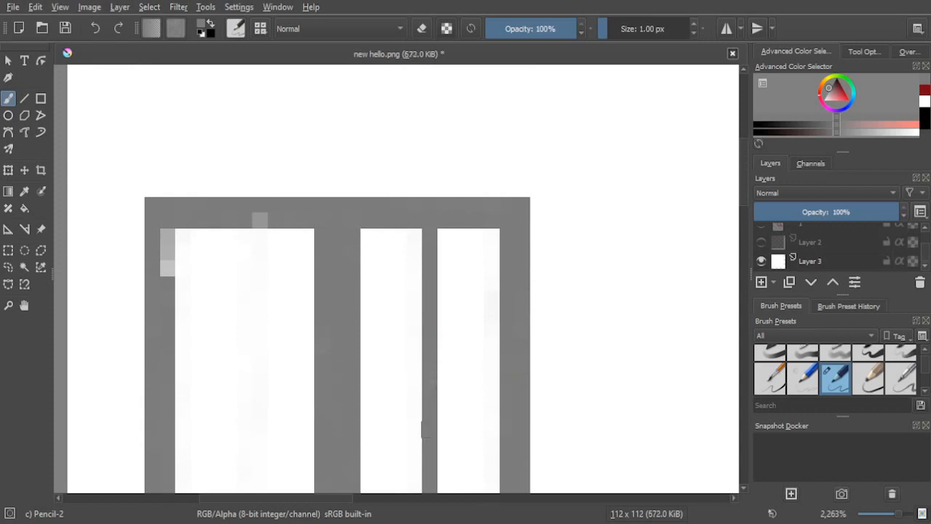
pyautogui.moveTo(428, 339); pyautogui.dragTo(455, 259)
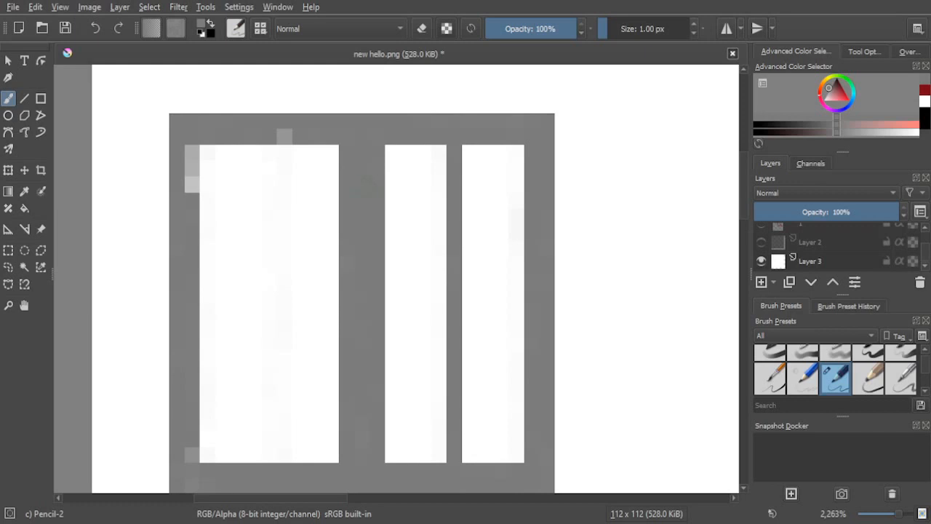
pyautogui.rightClick(366, 186)
pyautogui.click(367, 120)
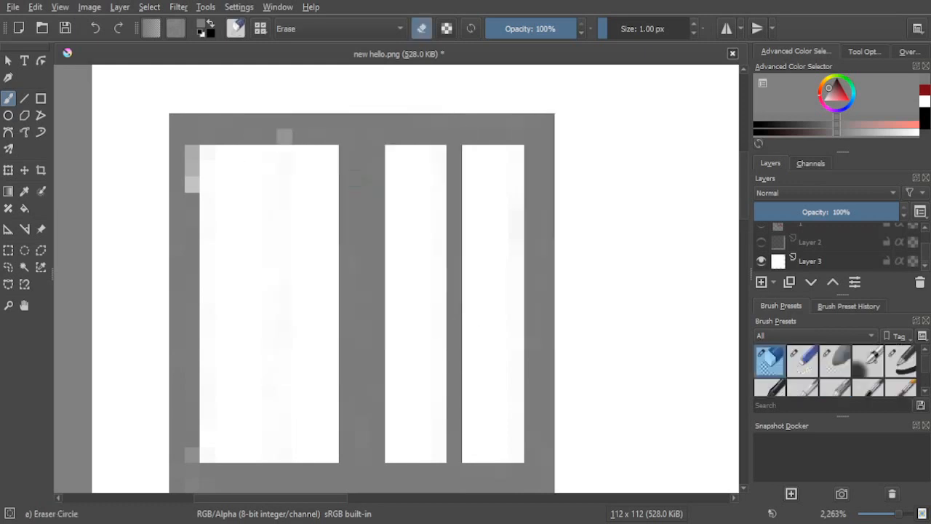
pyautogui.moveTo(332, 155)
pyautogui.mouseDown()
pyautogui.moveTo(377, 167)
pyautogui.moveTo(341, 162)
pyautogui.moveTo(369, 178)
pyautogui.moveTo(385, 216)
pyautogui.moveTo(376, 214)
pyautogui.moveTo(363, 269)
pyautogui.moveTo(374, 267)
pyautogui.moveTo(359, 266)
pyautogui.moveTo(377, 275)
pyautogui.moveTo(378, 195)
pyautogui.moveTo(365, 162)
pyautogui.moveTo(372, 172)
pyautogui.moveTo(377, 151)
pyautogui.moveTo(331, 217)
pyautogui.moveTo(344, 264)
pyautogui.moveTo(347, 362)
pyautogui.moveTo(368, 365)
pyautogui.moveTo(397, 330)
pyautogui.moveTo(355, 380)
pyautogui.moveTo(362, 398)
pyautogui.moveTo(372, 388)
pyautogui.moveTo(353, 437)
pyautogui.moveTo(389, 451)
pyautogui.moveTo(322, 443)
pyautogui.moveTo(360, 456)
pyautogui.moveTo(388, 449)
pyautogui.moveTo(355, 432)
pyautogui.moveTo(389, 432)
pyautogui.moveTo(386, 285)
pyautogui.moveTo(351, 181)
pyautogui.moveTo(340, 324)
pyautogui.moveTo(363, 377)
pyautogui.moveTo(349, 366)
pyautogui.moveTo(367, 365)
pyautogui.moveTo(383, 332)
pyautogui.moveTo(336, 414)
pyautogui.moveTo(356, 450)
pyautogui.moveTo(372, 452)
pyautogui.moveTo(350, 451)
pyautogui.moveTo(390, 455)
pyautogui.moveTo(339, 453)
pyautogui.moveTo(387, 453)
pyautogui.moveTo(345, 447)
pyautogui.moveTo(363, 409)
pyautogui.moveTo(371, 419)
pyautogui.moveTo(375, 406)
pyautogui.moveTo(374, 363)
pyautogui.moveTo(386, 345)
pyautogui.moveTo(383, 234)
pyautogui.moveTo(361, 262)
pyautogui.moveTo(337, 384)
pyautogui.moveTo(344, 412)
pyautogui.moveTo(368, 276)
pyautogui.moveTo(373, 386)
pyautogui.moveTo(359, 176)
pyautogui.moveTo(377, 176)
pyautogui.moveTo(378, 187)
pyautogui.moveTo(379, 152)
pyautogui.moveTo(376, 194)
pyautogui.moveTo(353, 189)
pyautogui.moveTo(322, 310)
pyautogui.moveTo(332, 423)
pyautogui.moveTo(356, 437)
pyautogui.moveTo(376, 347)
pyautogui.moveTo(396, 456)
pyautogui.mouseUp()
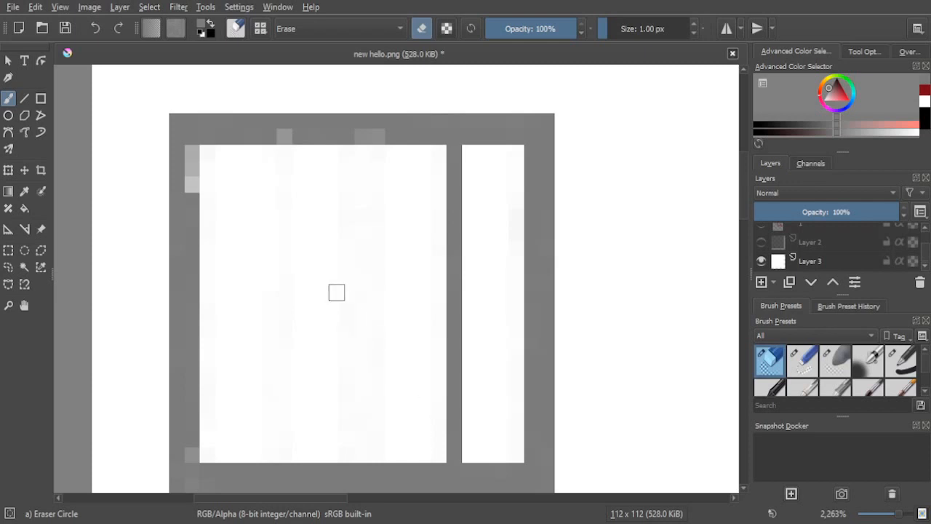
# Step: Return to layer 2 with the Pencil-2 brush
pyautogui.click(784, 225)
pyautogui.rightClick(336, 195)
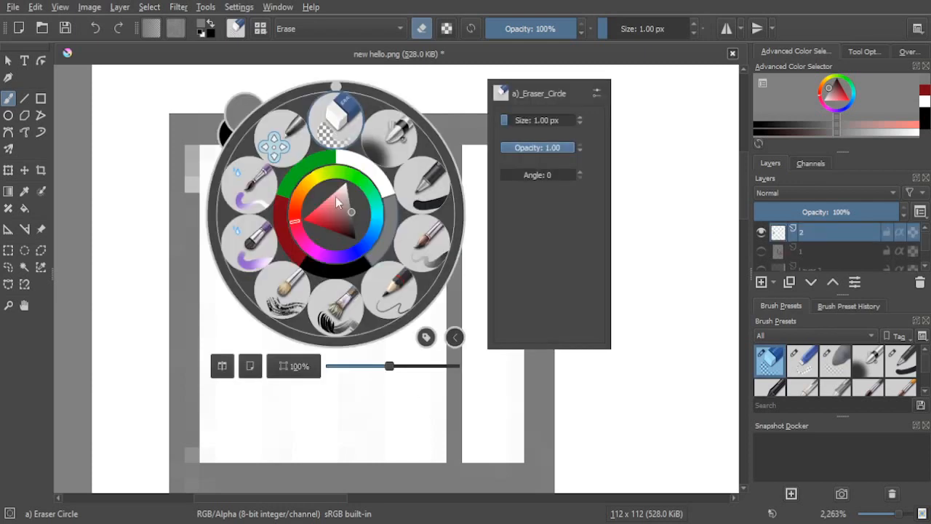
pyautogui.click(389, 289)
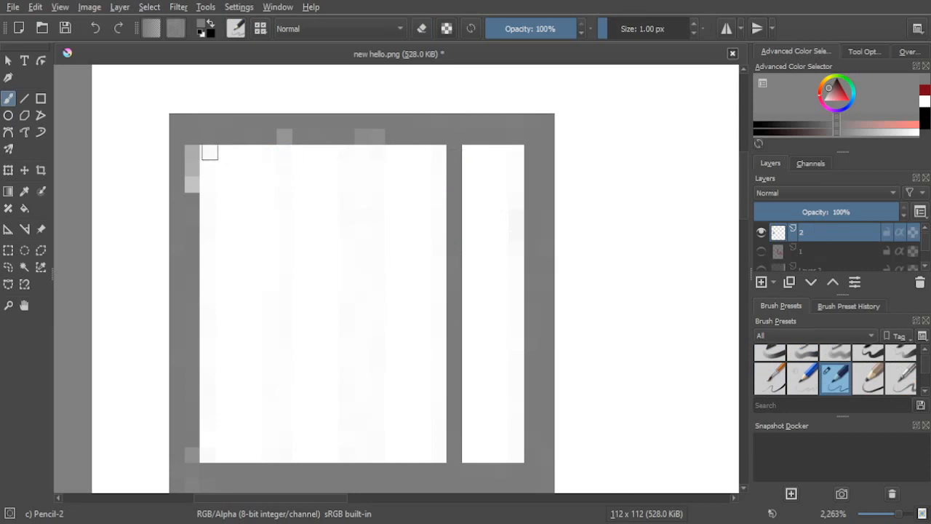
# Step: Try a grey divider pixel below the top outline in the fourth column from the hand's left inner edge, and undo it
pyautogui.scroll(3, 224, 153)
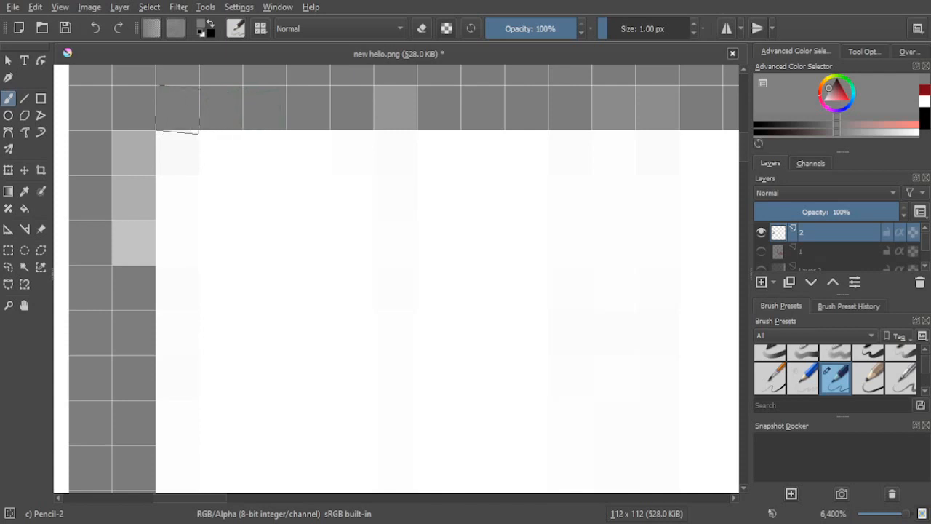
pyautogui.click(309, 149)
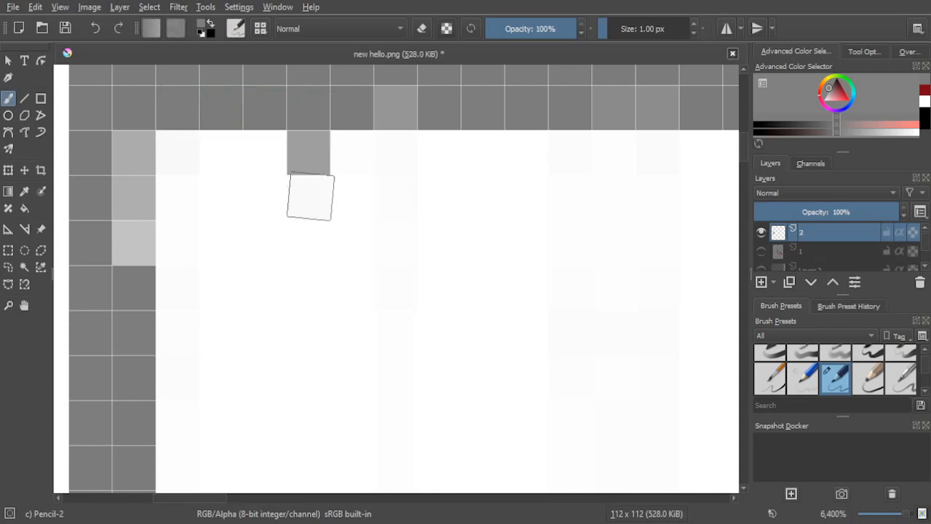
pyautogui.scroll(-1, 310, 193)
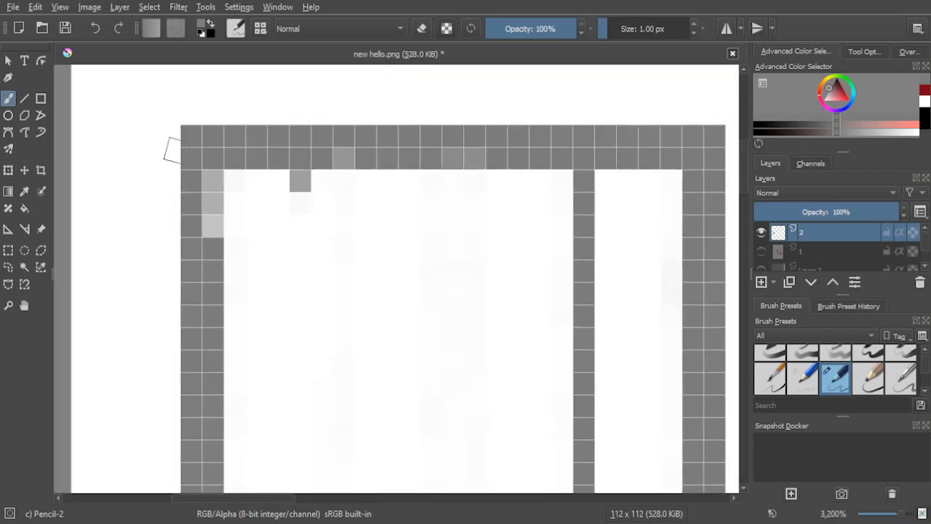
pyautogui.click(95, 29)
pyautogui.scroll(2, 307, 174)
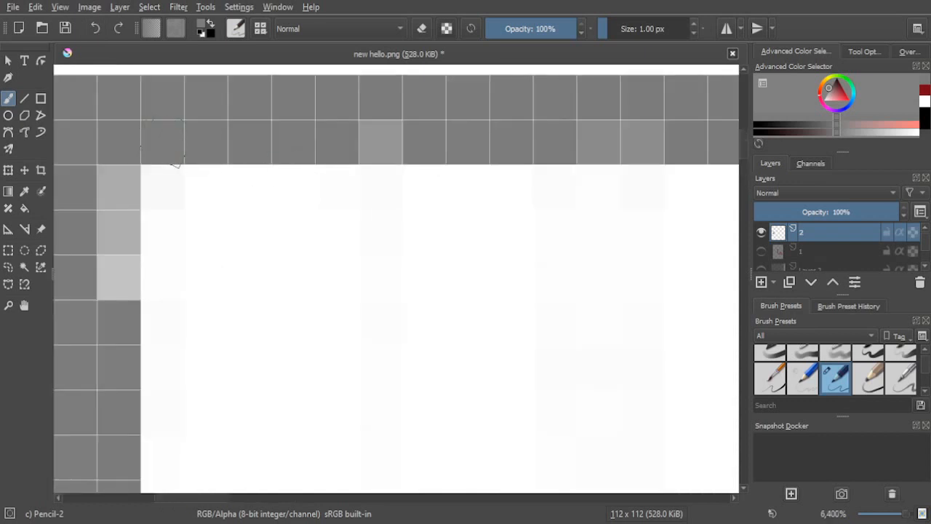
# Step: Paint a one-pixel-wide grey divider between the left and middle fingers, and repaint the faded pixels on the left and top outlines
pyautogui.moveTo(347, 142); pyautogui.dragTo(337, 276)
pyautogui.scroll(-3, 341, 189)
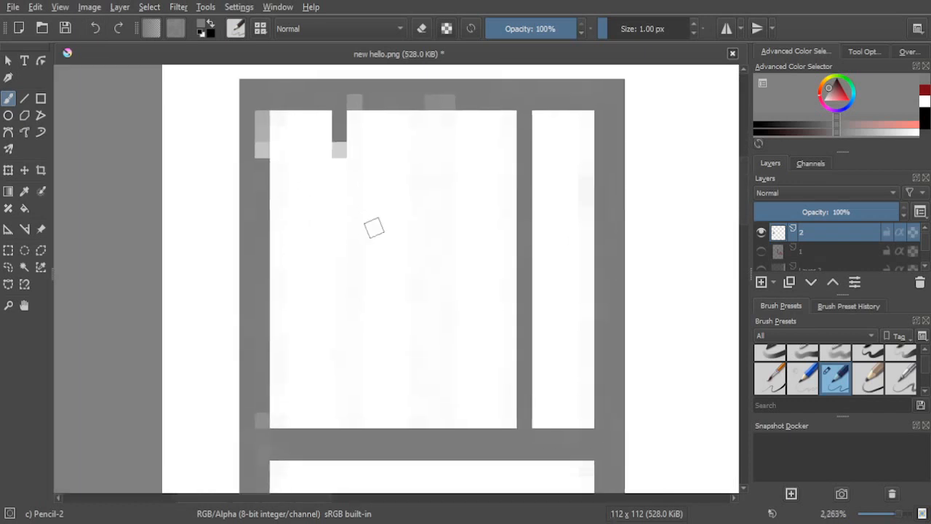
pyautogui.moveTo(339, 163)
pyautogui.mouseDown()
pyautogui.moveTo(339, 436)
pyautogui.moveTo(336, 256)
pyautogui.moveTo(337, 320)
pyautogui.moveTo(331, 283)
pyautogui.mouseUp()
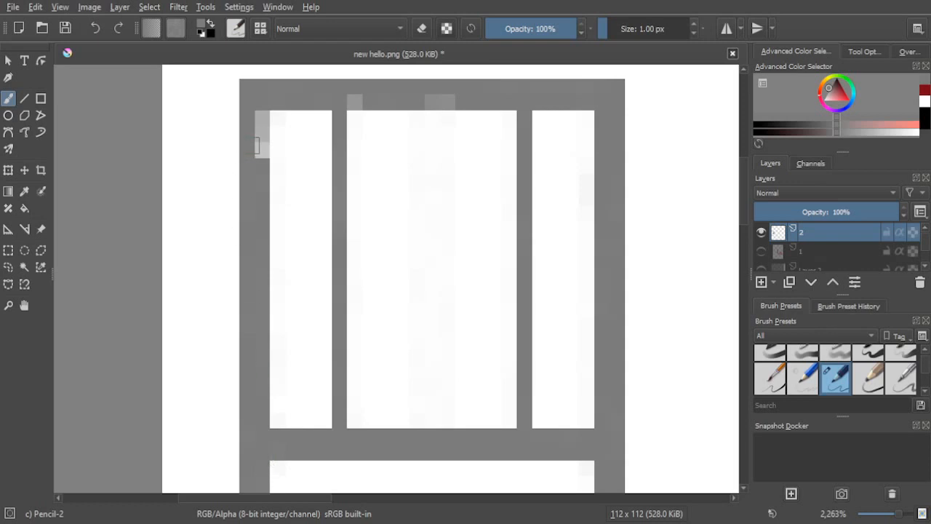
pyautogui.moveTo(256, 146)
pyautogui.mouseDown()
pyautogui.moveTo(261, 117)
pyautogui.moveTo(260, 150)
pyautogui.mouseUp()
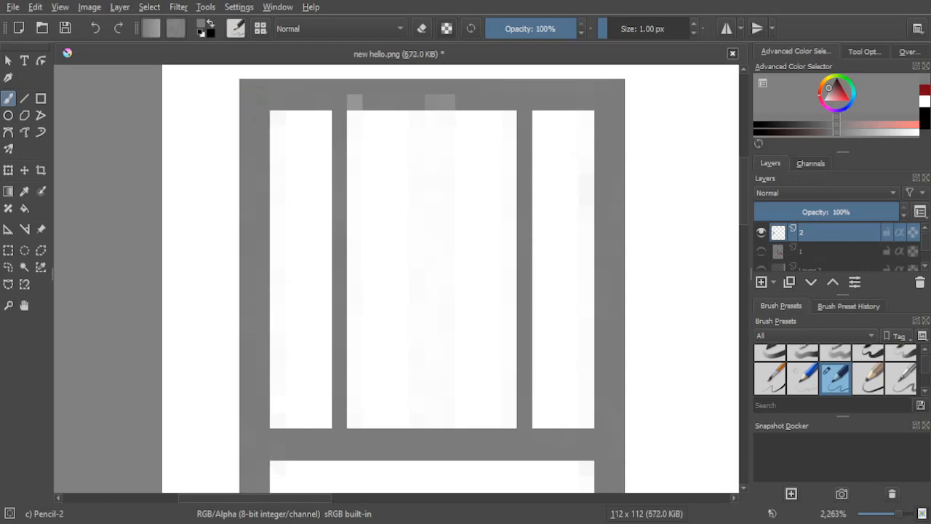
pyautogui.moveTo(350, 103); pyautogui.dragTo(463, 99)
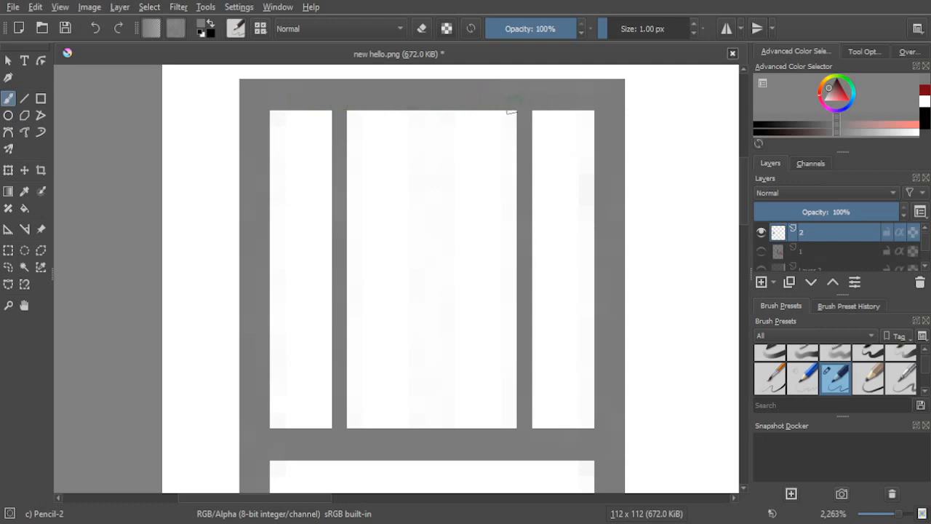
# Step: Widen both finger dividers to two pixels by painting a grey column on each side of the middle finger
pyautogui.moveTo(511, 111)
pyautogui.mouseDown()
pyautogui.moveTo(505, 404)
pyautogui.moveTo(502, 306)
pyautogui.moveTo(510, 420)
pyautogui.moveTo(507, 279)
pyautogui.moveTo(509, 415)
pyautogui.moveTo(510, 369)
pyautogui.moveTo(501, 400)
pyautogui.mouseUp()
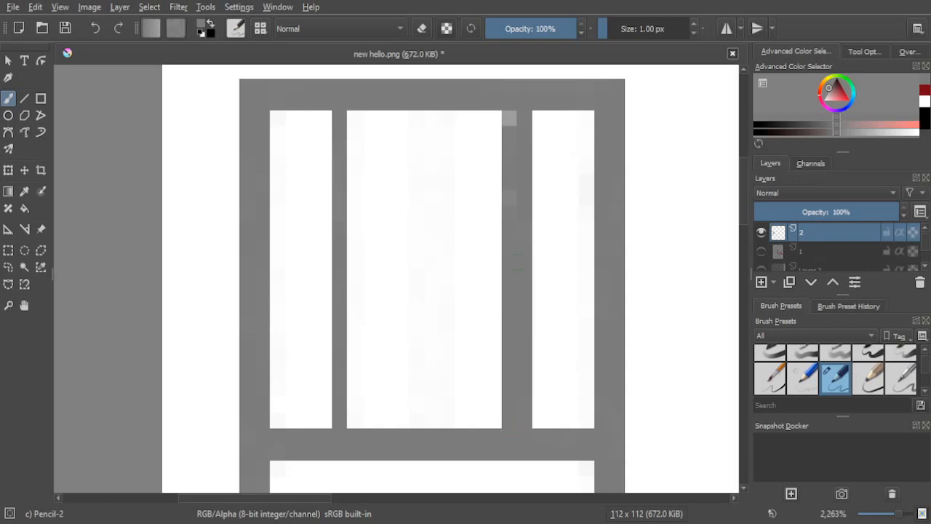
pyautogui.moveTo(516, 149); pyautogui.dragTo(515, 107)
pyautogui.moveTo(350, 113)
pyautogui.mouseDown()
pyautogui.moveTo(350, 435)
pyautogui.moveTo(354, 216)
pyautogui.moveTo(360, 414)
pyautogui.moveTo(353, 311)
pyautogui.moveTo(355, 349)
pyautogui.mouseUp()
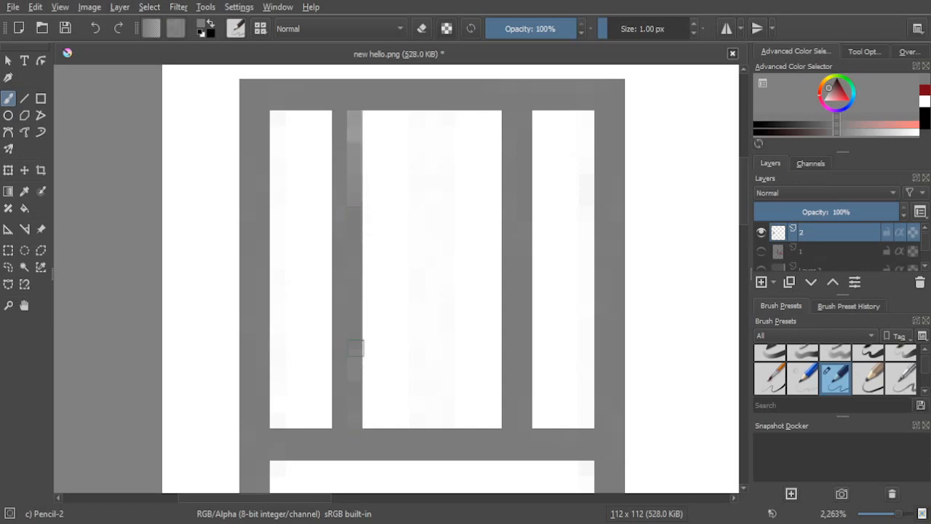
pyautogui.moveTo(353, 175); pyautogui.dragTo(353, 112)
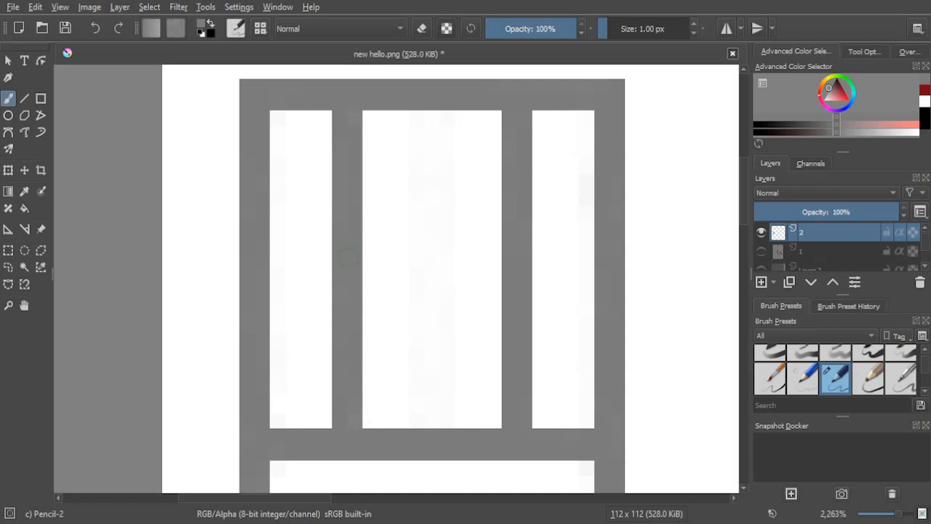
# Step: Add a third grey pixel column to both finger dividers, narrowing the middle finger evenly from each side
pyautogui.scroll(-1, 376, 186)
pyautogui.scroll(4, 387, 202)
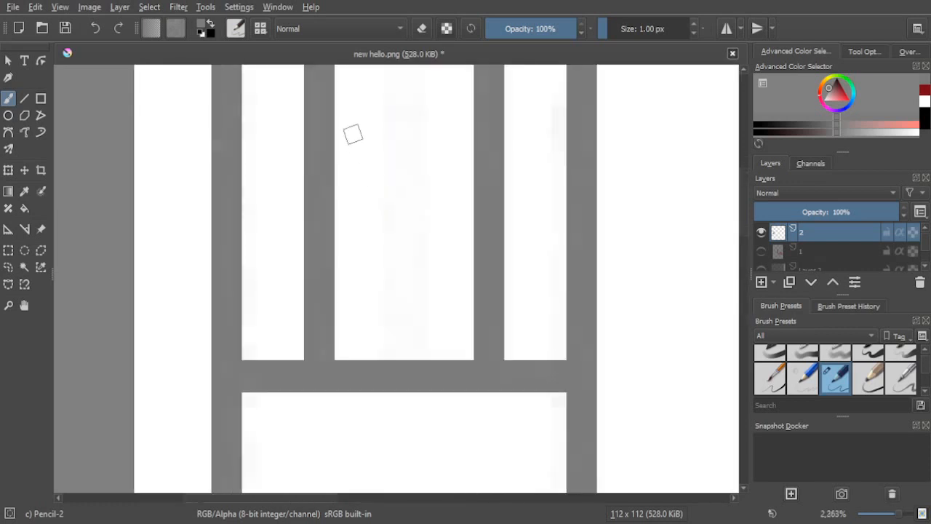
pyautogui.moveTo(349, 128)
pyautogui.mouseDown()
pyautogui.moveTo(351, 436)
pyautogui.moveTo(360, 368)
pyautogui.moveTo(351, 435)
pyautogui.moveTo(347, 193)
pyautogui.mouseUp()
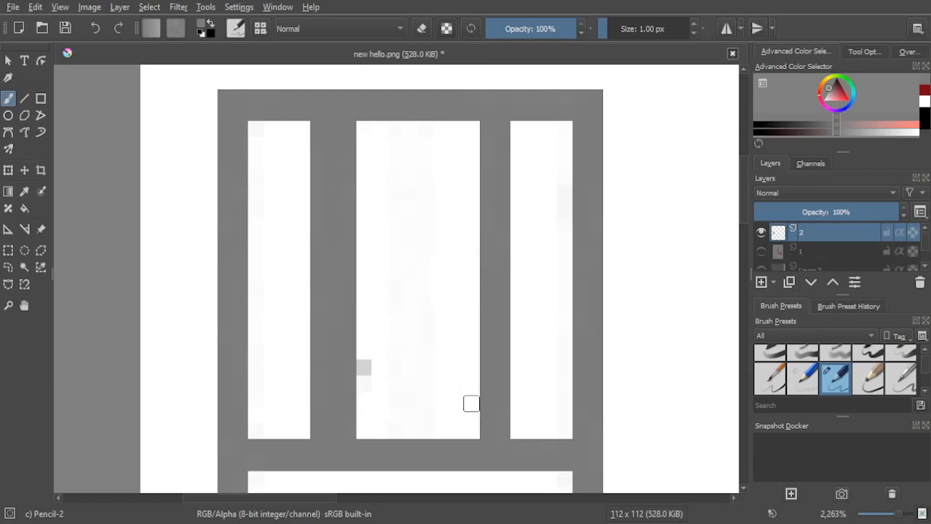
pyautogui.click(473, 424)
pyautogui.moveTo(474, 391)
pyautogui.mouseDown()
pyautogui.moveTo(472, 356)
pyautogui.moveTo(479, 423)
pyautogui.moveTo(472, 324)
pyautogui.mouseUp()
pyautogui.moveTo(474, 262)
pyautogui.mouseDown()
pyautogui.moveTo(472, 122)
pyautogui.moveTo(478, 393)
pyautogui.moveTo(475, 202)
pyautogui.moveTo(472, 288)
pyautogui.mouseUp()
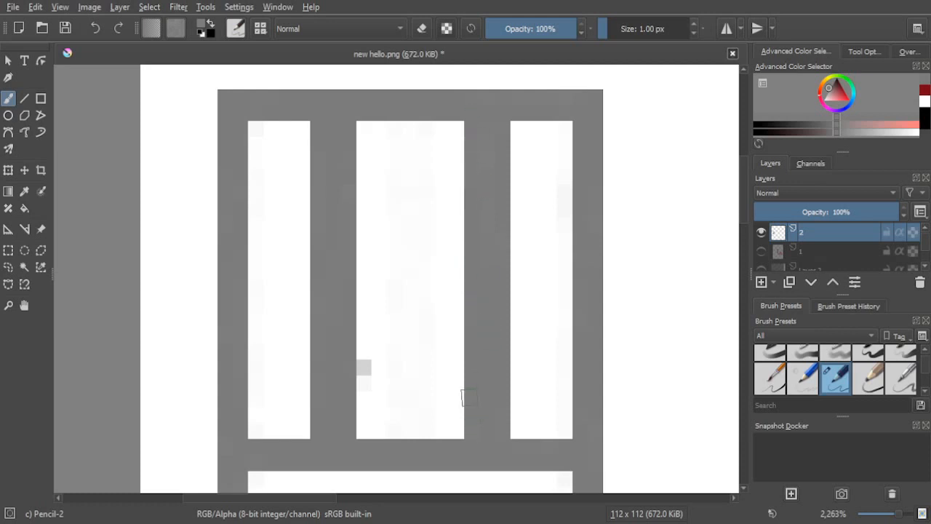
# Step: Try a fourth grey pixel column on the left divider's inner edge below the top outline, and undo it
pyautogui.scroll(3, 409, 309)
pyautogui.moveTo(384, 213); pyautogui.dragTo(403, 447)
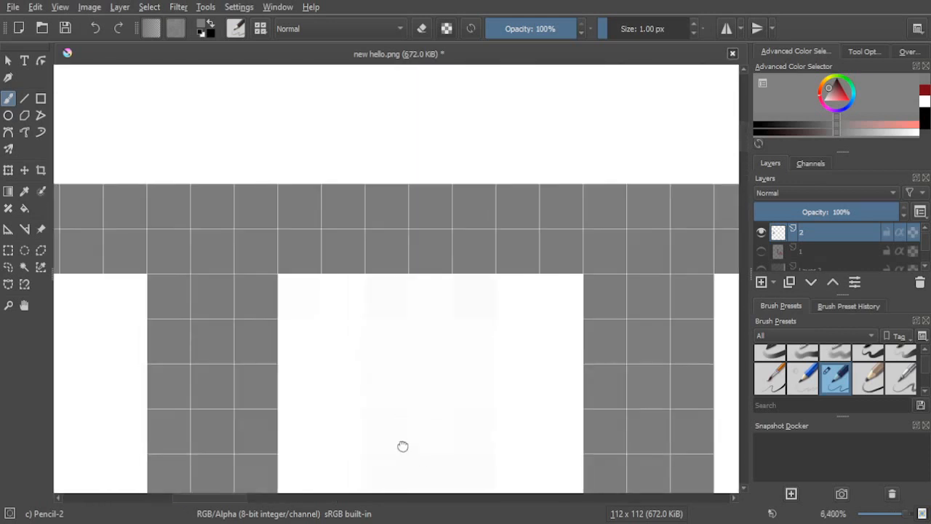
pyautogui.scroll(-12, 394, 409)
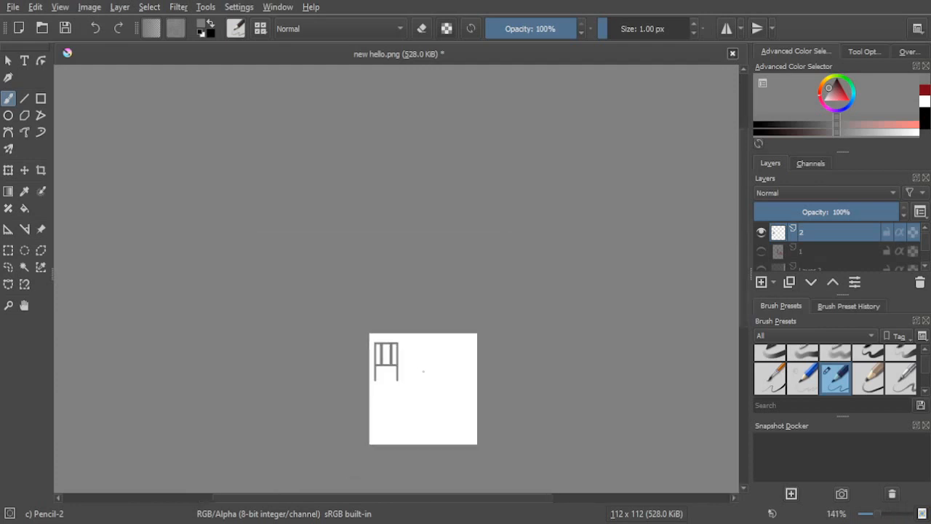
pyautogui.scroll(2, 423, 371)
pyautogui.scroll(8, 423, 370)
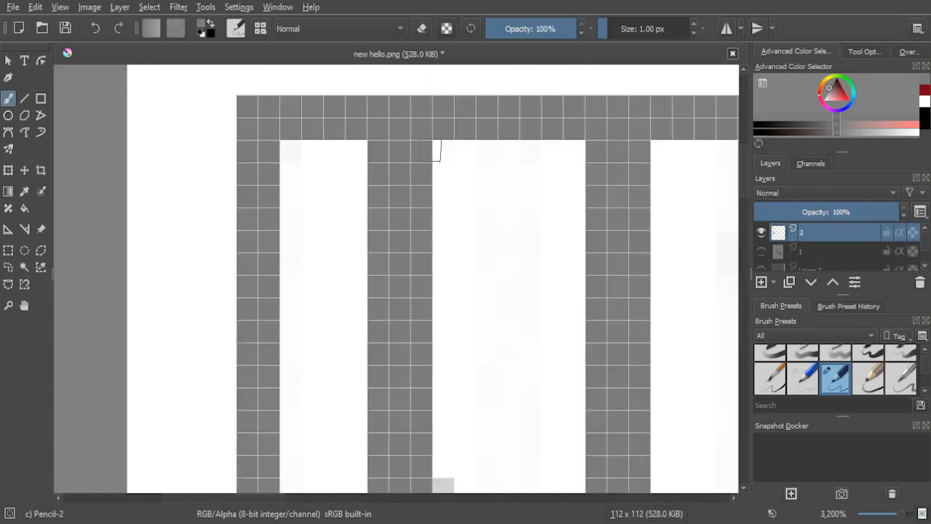
pyautogui.moveTo(423, 209); pyautogui.dragTo(367, 163)
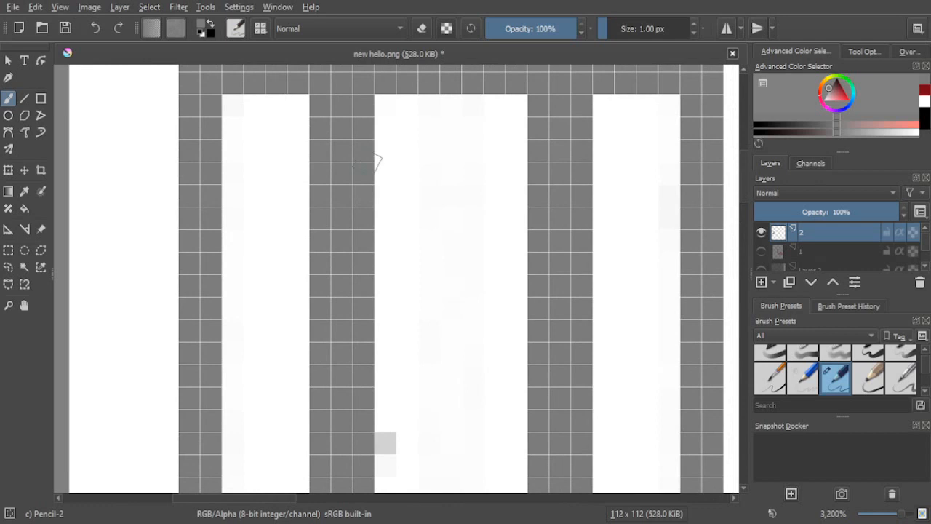
pyautogui.scroll(1, 367, 164)
pyautogui.scroll(-2, 368, 164)
pyautogui.scroll(1, 367, 163)
pyautogui.moveTo(383, 97); pyautogui.dragTo(389, 144)
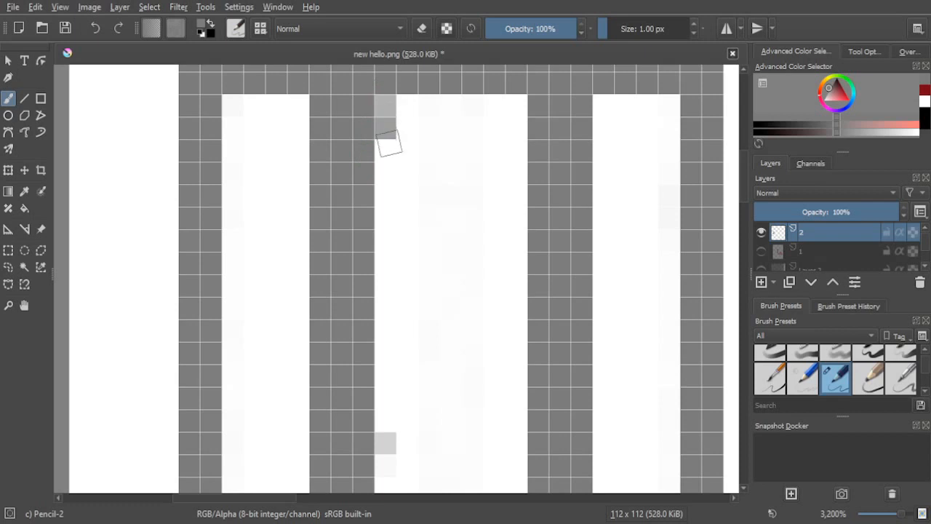
pyautogui.click(96, 29)
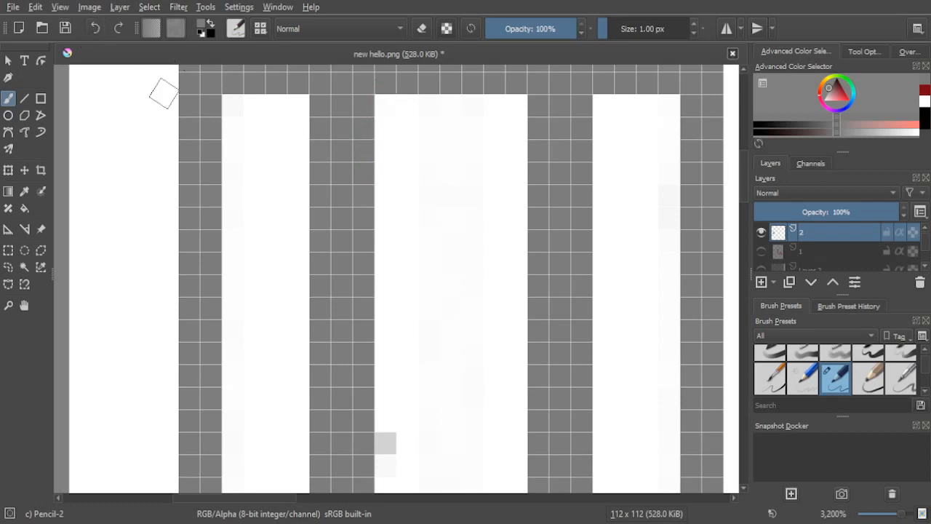
# Step: Using Eraser Circle, erase the right outline's inner pixel column beside the right finger and the stray grey pixel in the middle finger
pyautogui.scroll(-1, 474, 218)
pyautogui.moveTo(475, 219); pyautogui.dragTo(348, 179)
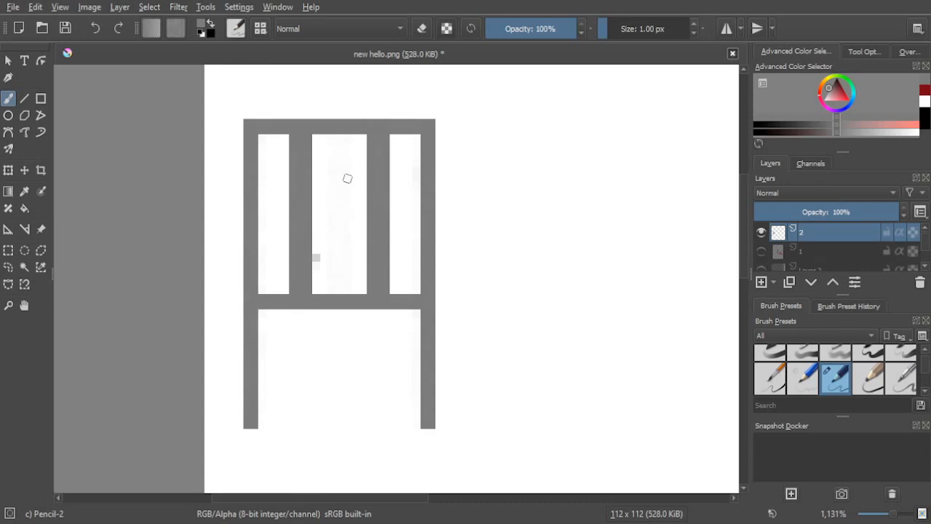
pyautogui.rightClick(420, 187)
pyautogui.click(418, 138)
pyautogui.scroll(1, 437, 111)
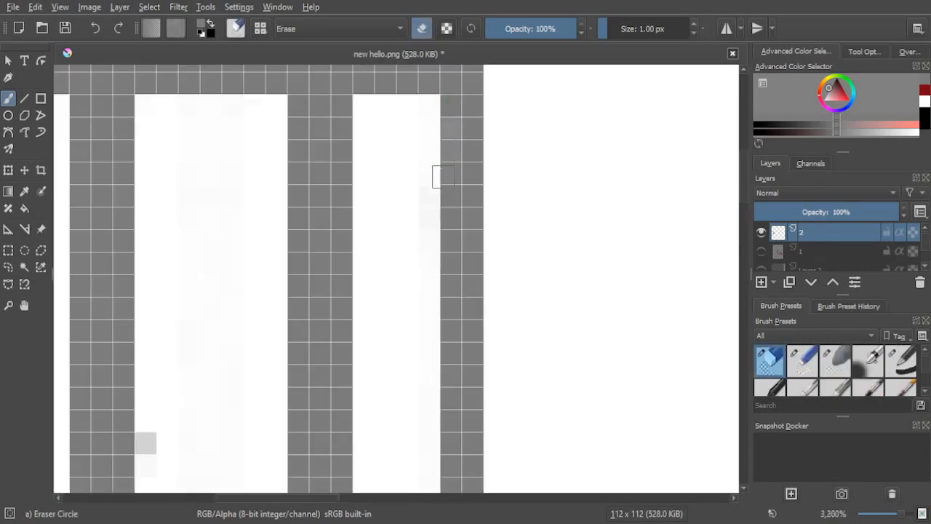
pyautogui.scroll(-1, 400, 165)
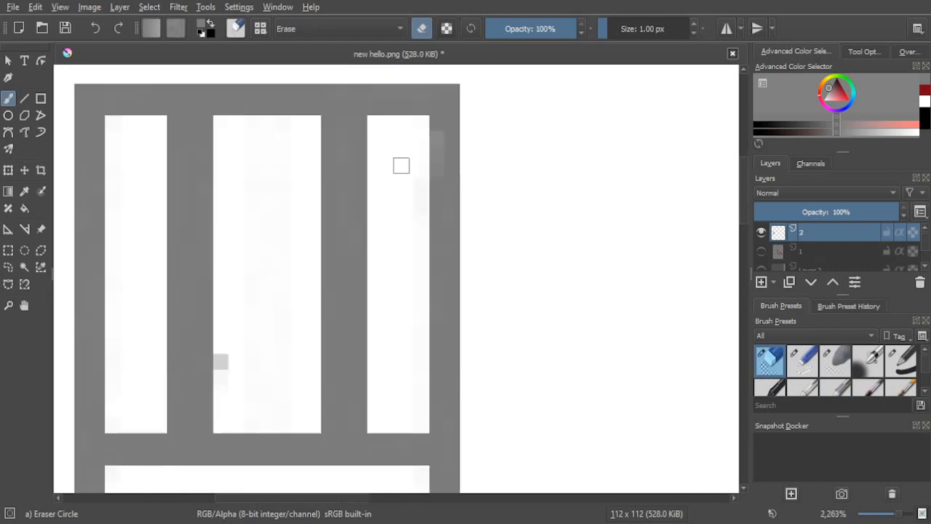
pyautogui.moveTo(400, 165); pyautogui.dragTo(476, 170)
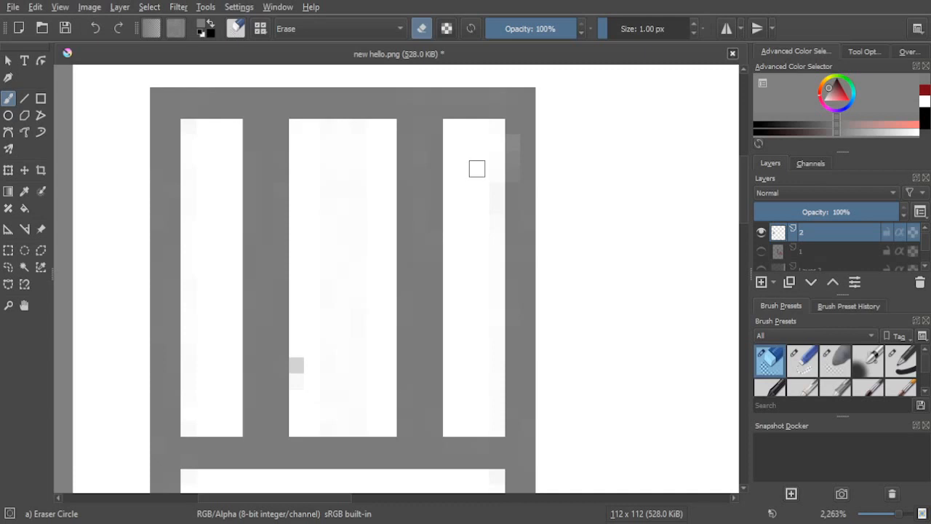
pyautogui.moveTo(501, 129)
pyautogui.mouseDown()
pyautogui.moveTo(504, 328)
pyautogui.moveTo(507, 227)
pyautogui.moveTo(506, 306)
pyautogui.mouseUp()
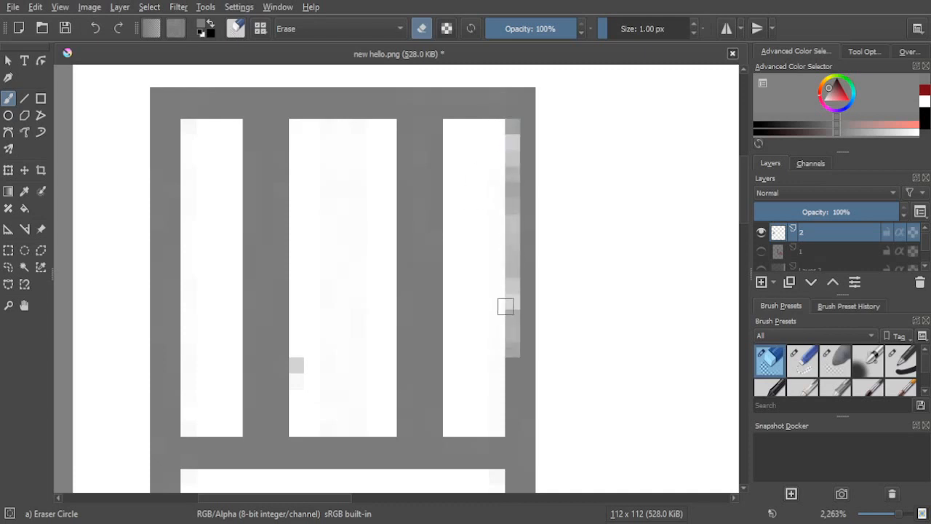
pyautogui.moveTo(507, 379)
pyautogui.mouseDown()
pyautogui.moveTo(511, 427)
pyautogui.moveTo(514, 284)
pyautogui.mouseUp()
pyautogui.click(513, 427)
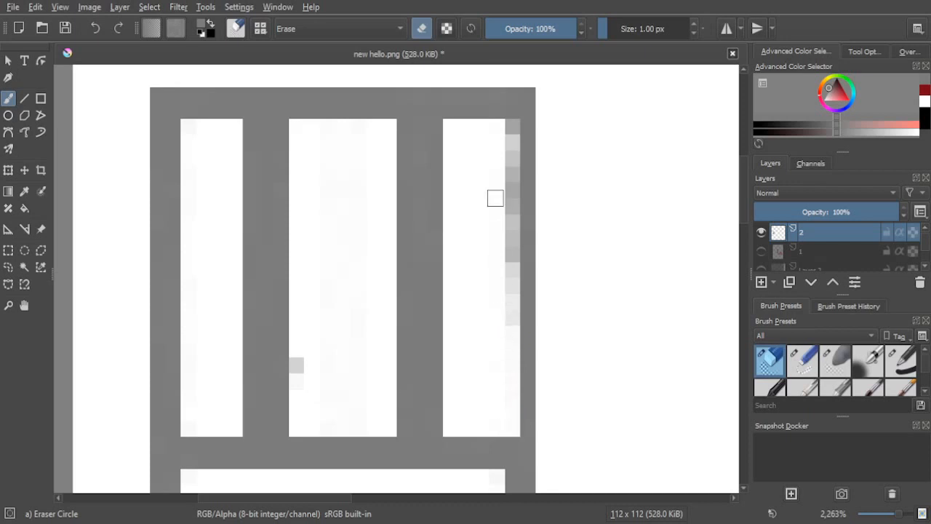
pyautogui.moveTo(512, 130)
pyautogui.mouseDown()
pyautogui.moveTo(504, 331)
pyautogui.moveTo(509, 174)
pyautogui.mouseUp()
pyautogui.moveTo(509, 132)
pyautogui.mouseDown()
pyautogui.moveTo(510, 321)
pyautogui.moveTo(510, 128)
pyautogui.moveTo(508, 245)
pyautogui.mouseUp()
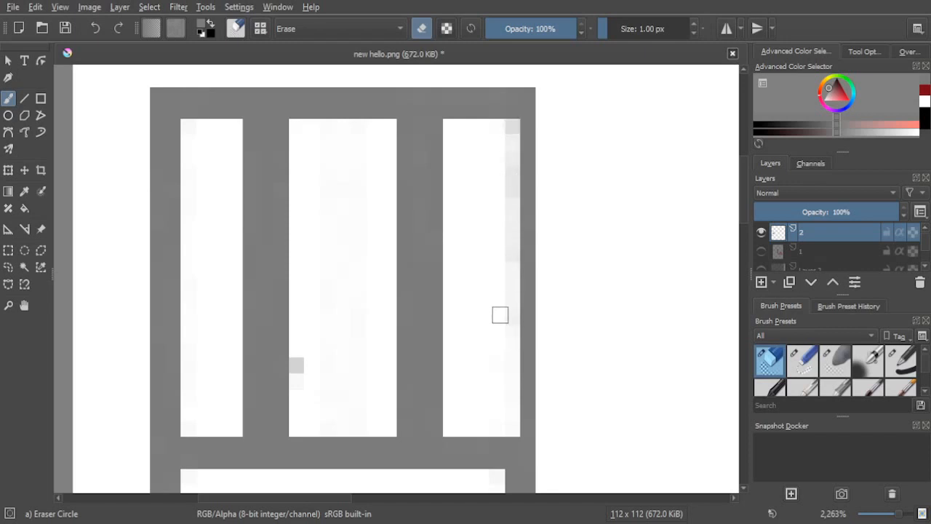
pyautogui.moveTo(500, 315); pyautogui.dragTo(509, 135)
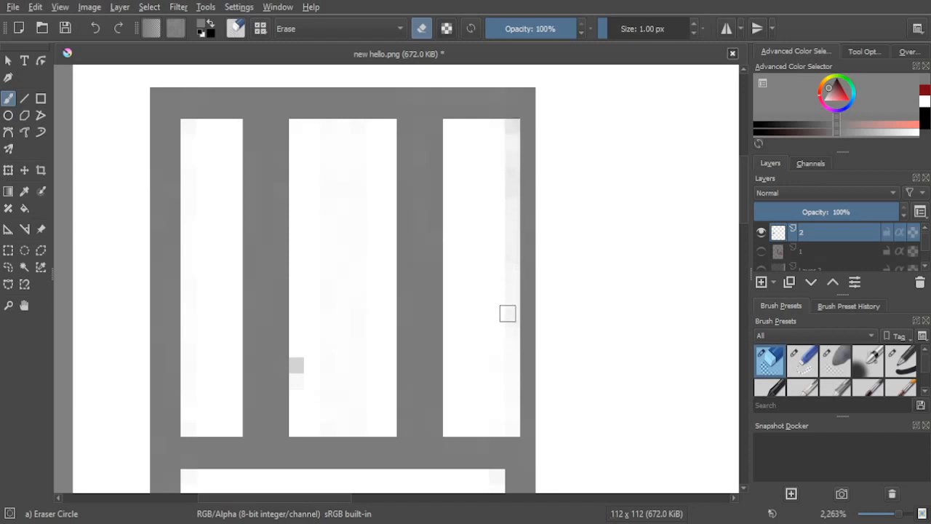
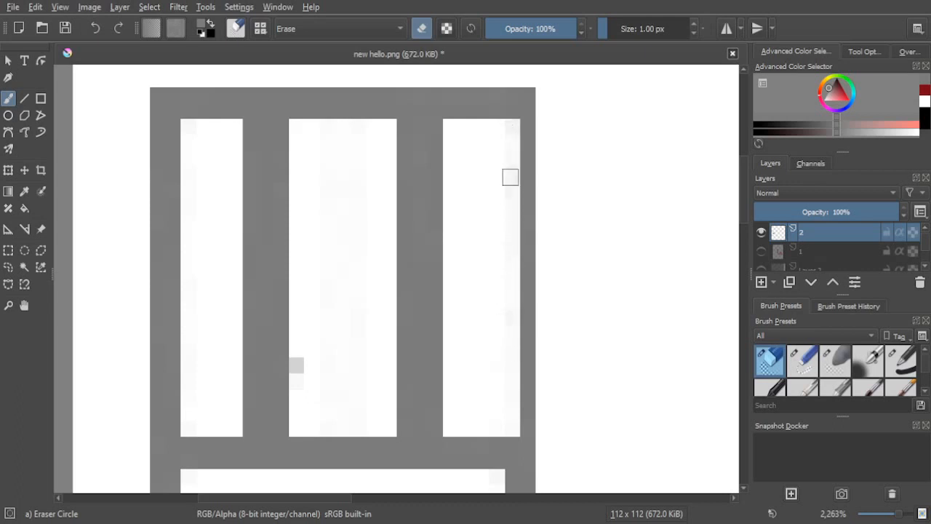
pyautogui.click(296, 364)
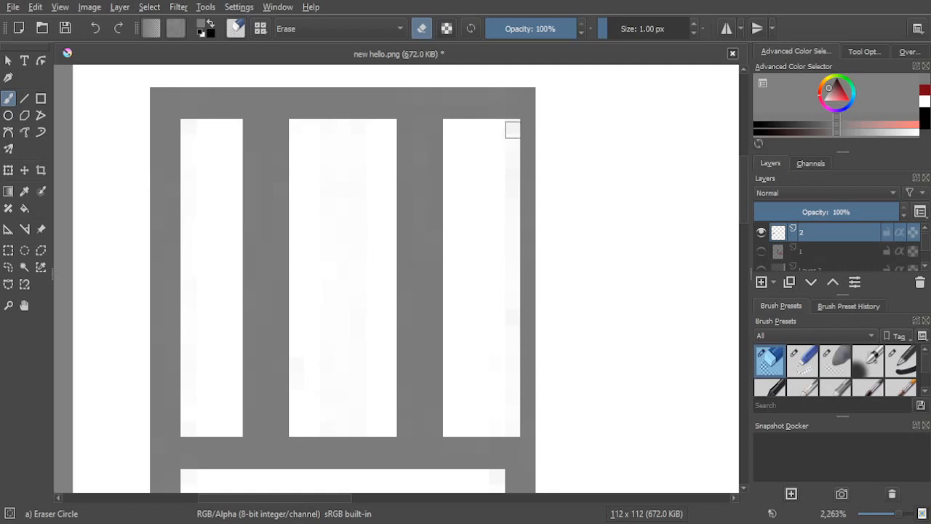
# Step: Erase the inner pixel column of the right outline below the palm line, down to the outline's lower end
pyautogui.scroll(-3, 494, 382)
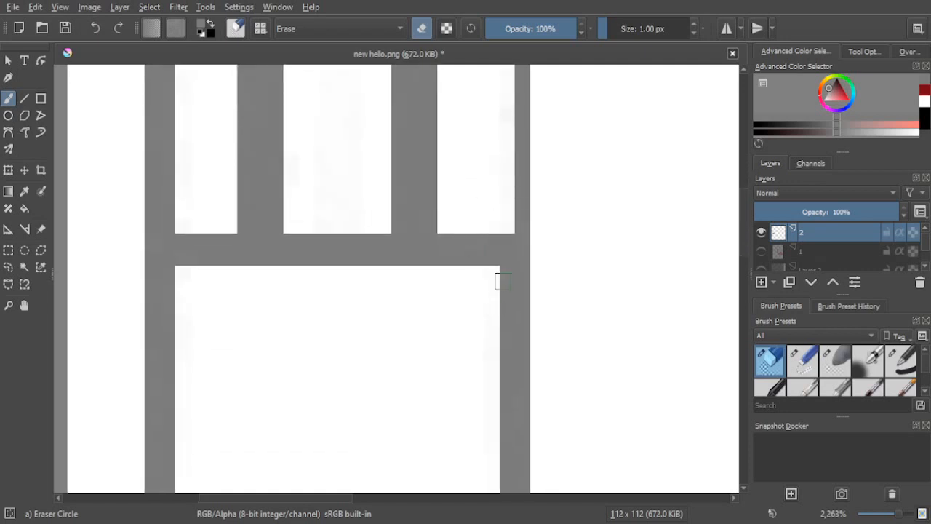
pyautogui.moveTo(503, 280)
pyautogui.mouseDown()
pyautogui.moveTo(507, 383)
pyautogui.moveTo(506, 271)
pyautogui.moveTo(505, 312)
pyautogui.moveTo(508, 281)
pyautogui.mouseUp()
pyautogui.moveTo(504, 350)
pyautogui.mouseDown()
pyautogui.moveTo(508, 427)
pyautogui.moveTo(500, 340)
pyautogui.moveTo(503, 448)
pyautogui.moveTo(480, 209)
pyautogui.moveTo(497, 144)
pyautogui.moveTo(491, 216)
pyautogui.moveTo(487, 169)
pyautogui.moveTo(487, 296)
pyautogui.moveTo(477, 217)
pyautogui.moveTo(482, 280)
pyautogui.moveTo(488, 157)
pyautogui.moveTo(488, 271)
pyautogui.mouseUp()
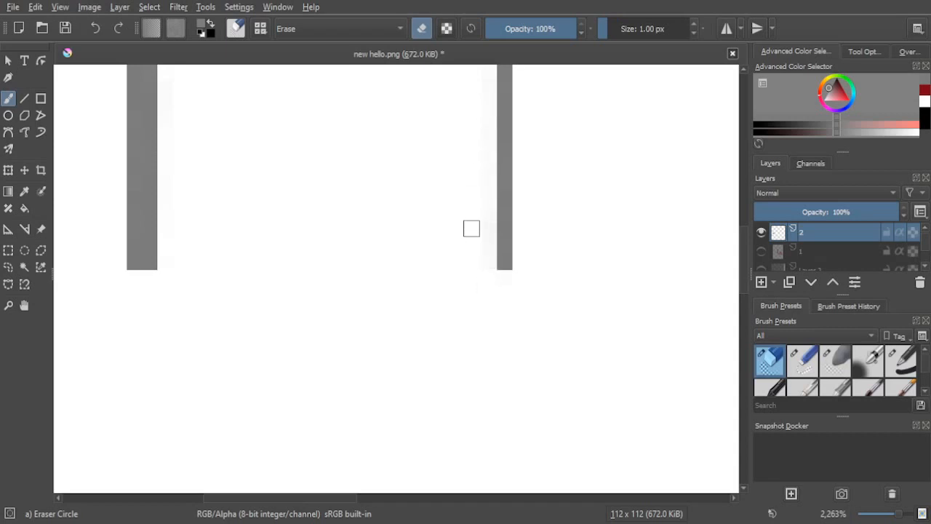
pyautogui.moveTo(471, 229); pyautogui.dragTo(457, 351)
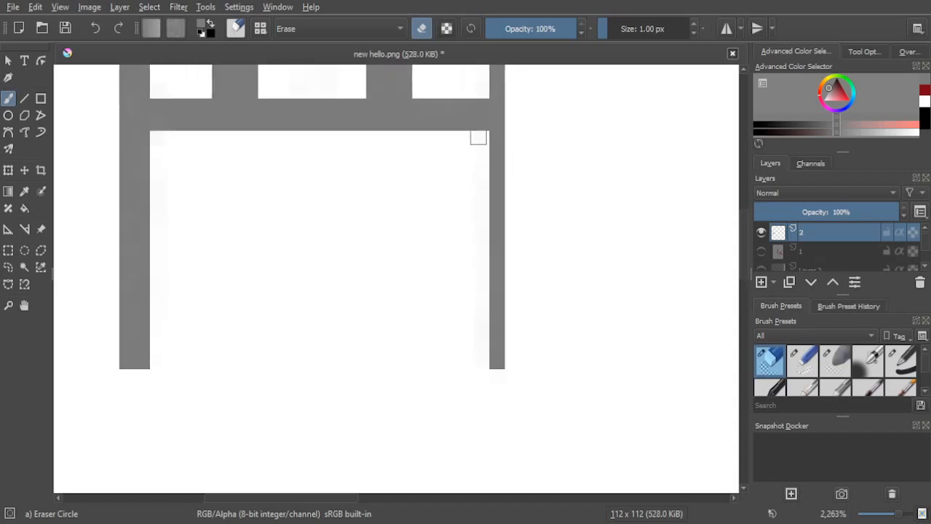
# Step: Show layer 1 and compare the red hand's edges with the grey outline
pyautogui.scroll(-2, 429, 321)
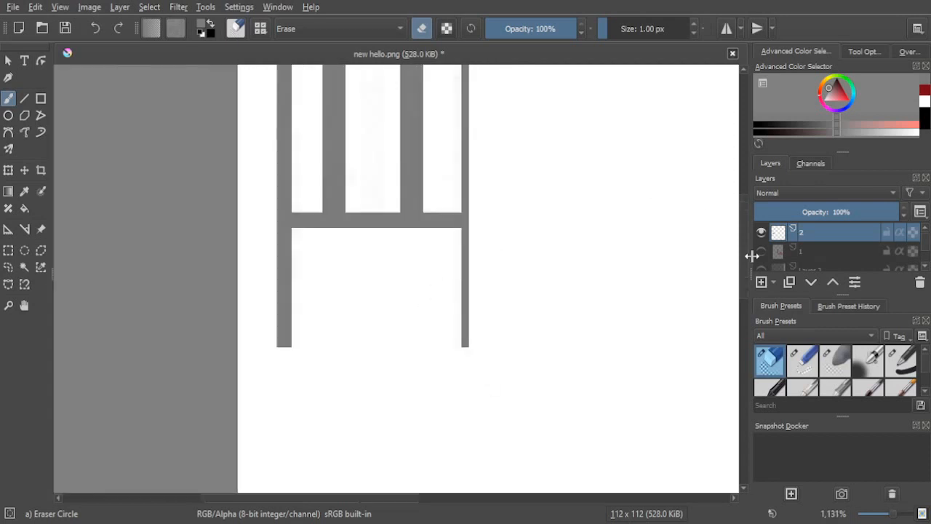
pyautogui.click(761, 251)
pyautogui.scroll(-5, 505, 162)
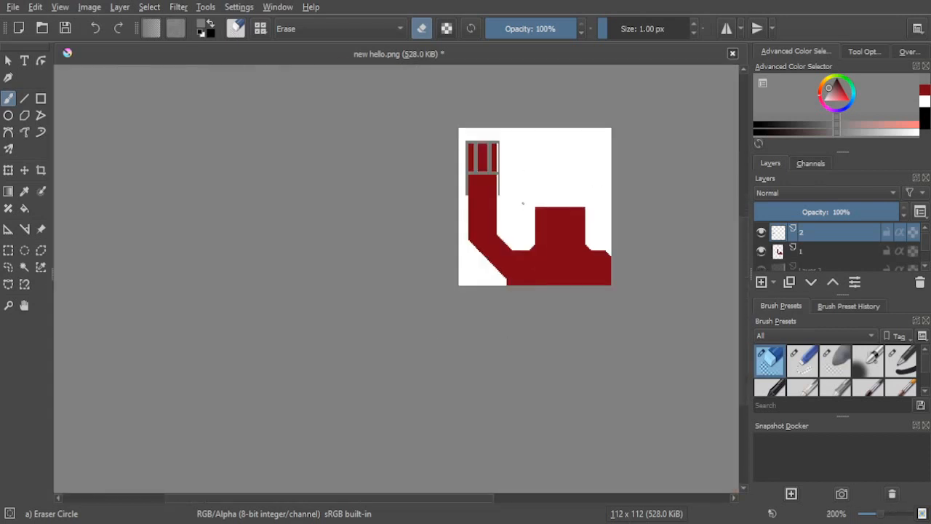
pyautogui.scroll(4, 522, 203)
pyautogui.moveTo(505, 187); pyautogui.dragTo(515, 342)
pyautogui.scroll(1, 507, 290)
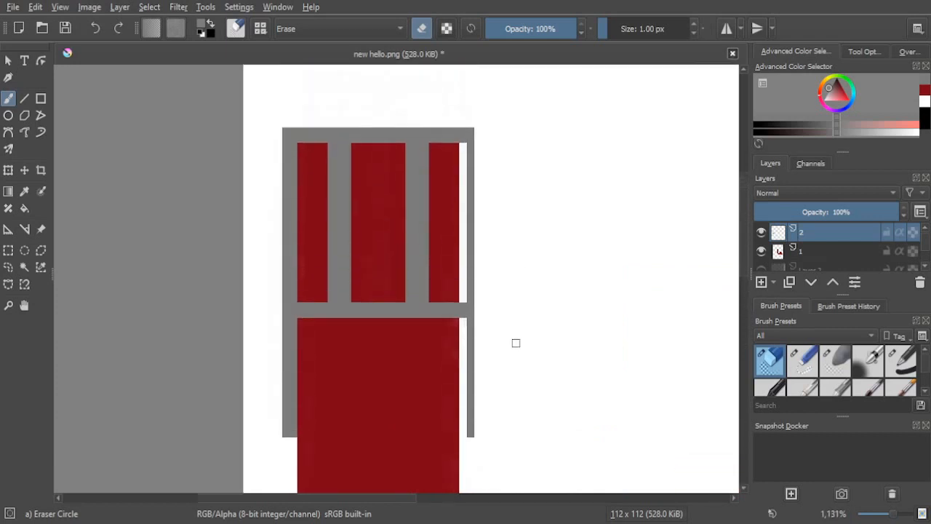
pyautogui.click(764, 249)
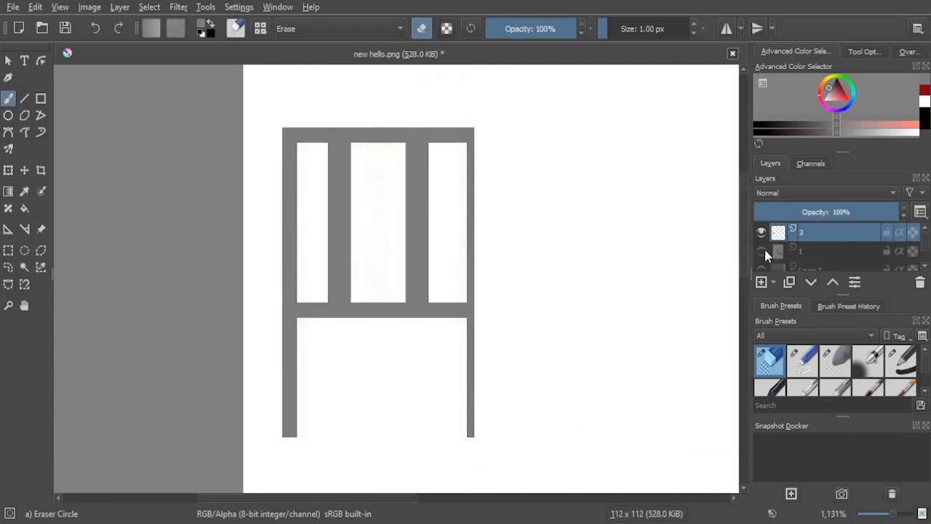
pyautogui.click(764, 249)
# Step: On layer 1, use Pencil-2 in dark red to fill the empty pixel column between the right finger and the grey outline
pyautogui.click(804, 247)
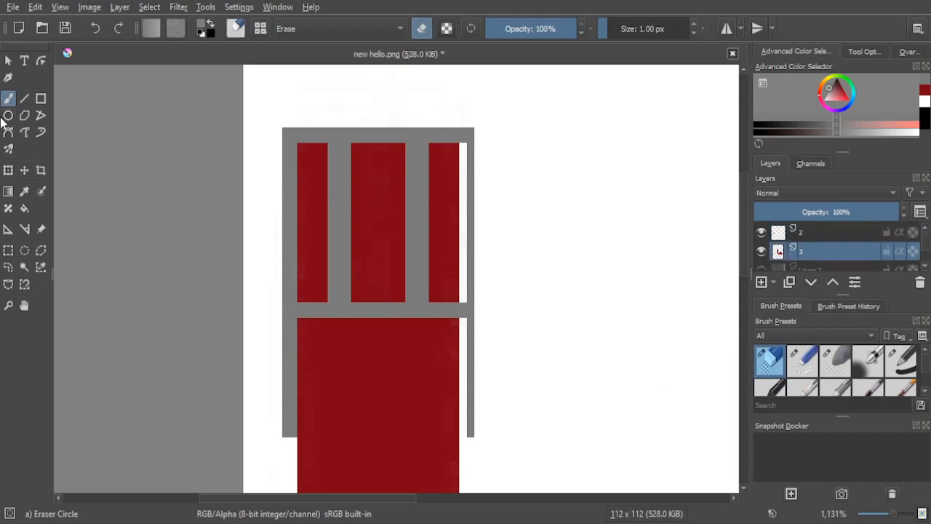
pyautogui.click(761, 232)
pyautogui.click(761, 232)
pyautogui.rightClick(453, 213)
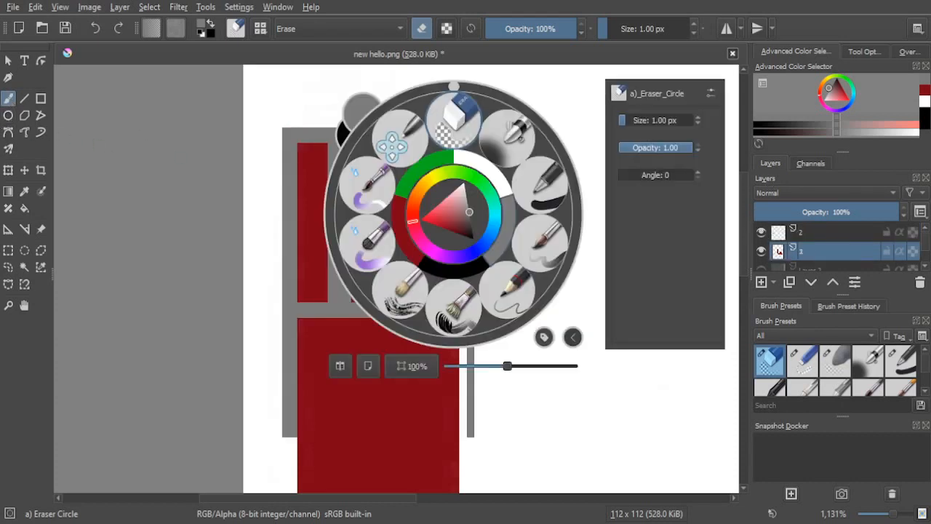
pyautogui.click(517, 275)
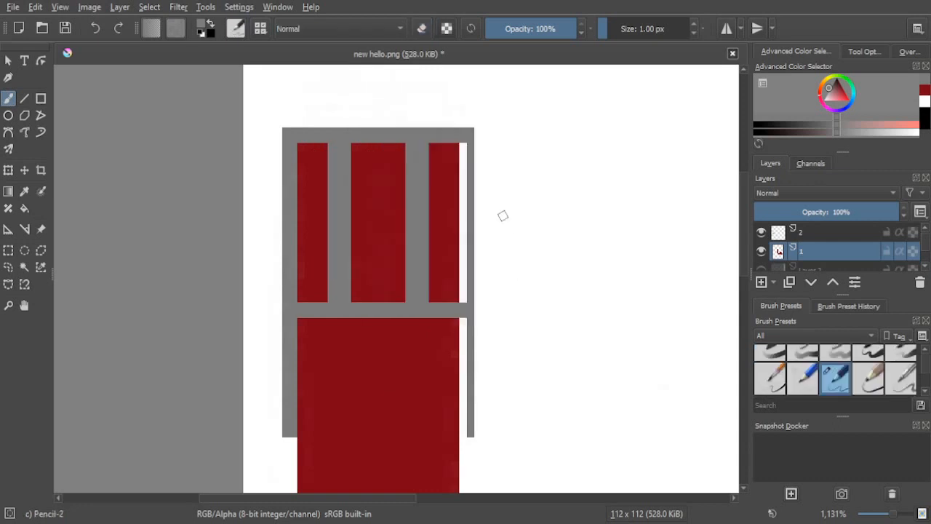
pyautogui.click(923, 89)
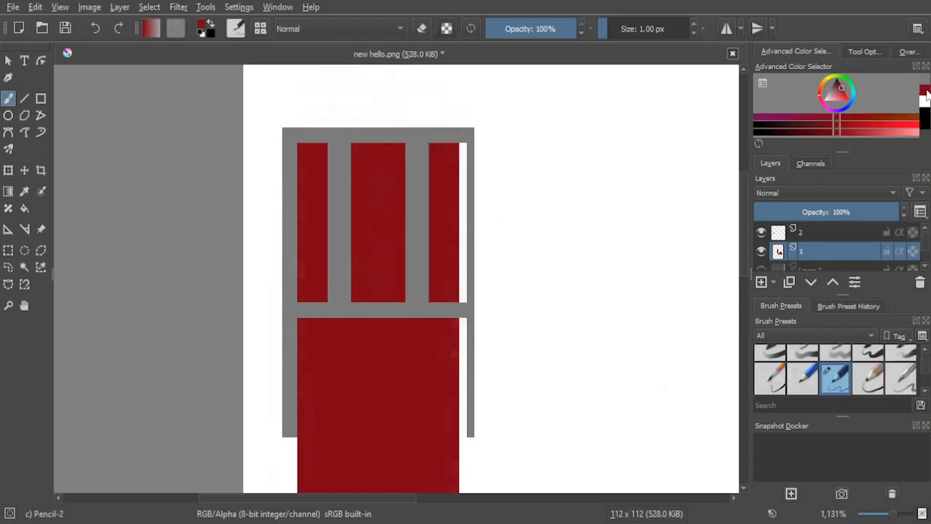
pyautogui.scroll(1, 488, 162)
pyautogui.scroll(3, 453, 141)
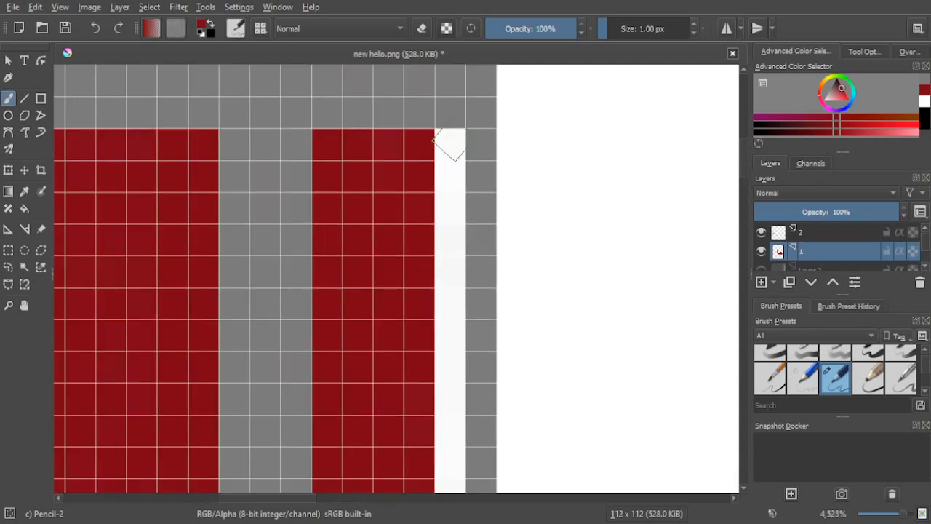
pyautogui.moveTo(449, 143)
pyautogui.mouseDown()
pyautogui.moveTo(450, 278)
pyautogui.moveTo(435, 366)
pyautogui.moveTo(437, 259)
pyautogui.moveTo(445, 351)
pyautogui.moveTo(436, 156)
pyautogui.moveTo(447, 228)
pyautogui.moveTo(436, 180)
pyautogui.moveTo(444, 182)
pyautogui.moveTo(442, 306)
pyautogui.moveTo(442, 274)
pyautogui.moveTo(429, 394)
pyautogui.moveTo(444, 155)
pyautogui.moveTo(450, 275)
pyautogui.moveTo(452, 142)
pyautogui.moveTo(445, 222)
pyautogui.moveTo(434, 151)
pyautogui.moveTo(438, 375)
pyautogui.moveTo(444, 313)
pyautogui.moveTo(440, 368)
pyautogui.mouseUp()
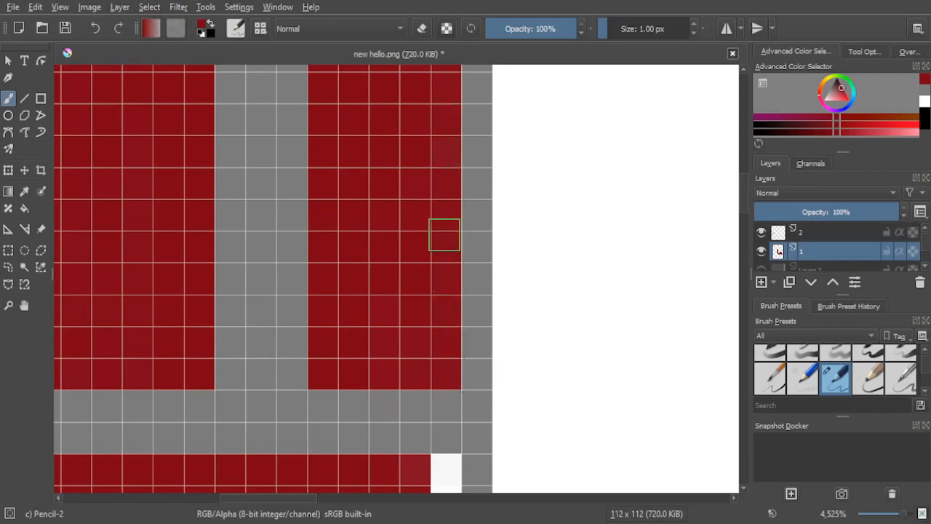
# Step: Fill the empty pixel column along the palm and forearm's right edge with dark red, down to the start of the diagonal
pyautogui.scroll(-3, 429, 291)
pyautogui.scroll(4, 432, 265)
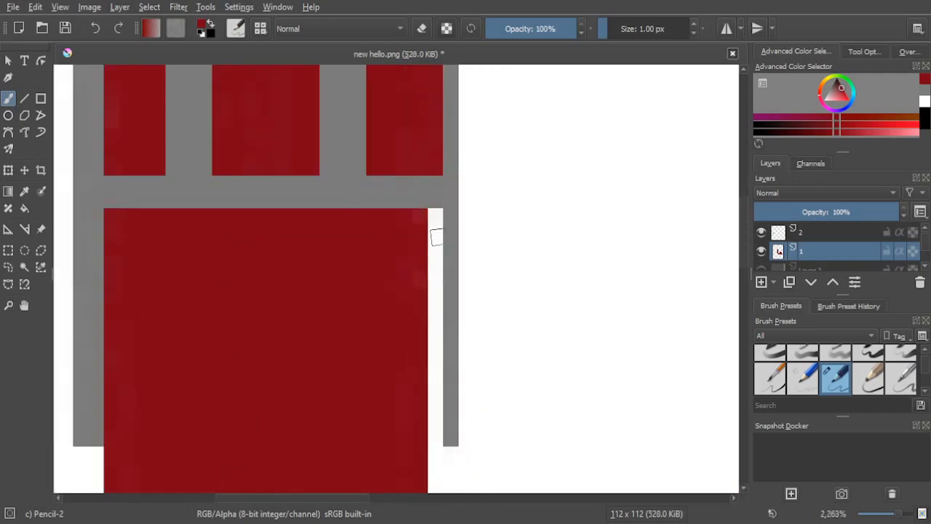
pyautogui.scroll(-2, 433, 306)
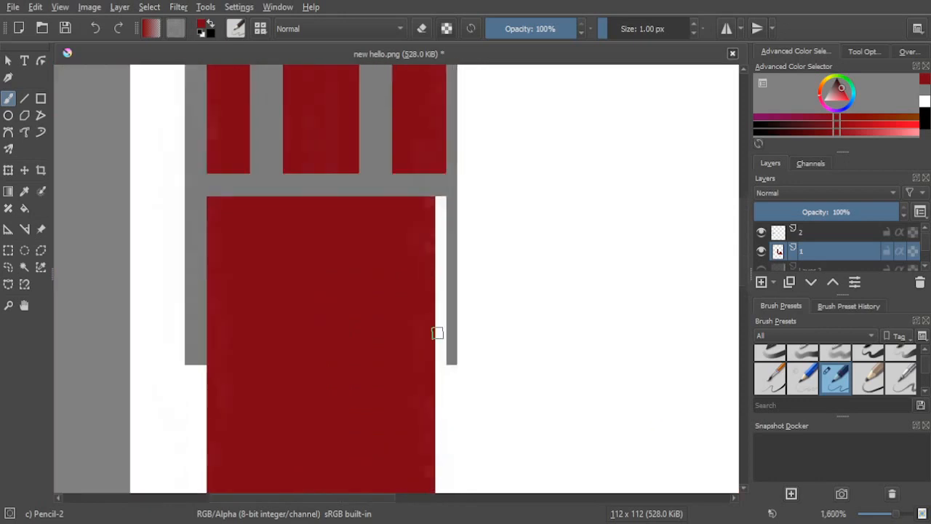
pyautogui.scroll(2, 436, 333)
pyautogui.moveTo(436, 211); pyautogui.dragTo(438, 385)
pyautogui.moveTo(447, 288)
pyautogui.mouseDown()
pyautogui.moveTo(446, 240)
pyautogui.moveTo(442, 429)
pyautogui.mouseUp()
pyautogui.moveTo(452, 464)
pyautogui.mouseDown()
pyautogui.moveTo(449, 176)
pyautogui.moveTo(438, 399)
pyautogui.moveTo(448, 415)
pyautogui.moveTo(439, 339)
pyautogui.moveTo(441, 436)
pyautogui.moveTo(445, 121)
pyautogui.moveTo(451, 220)
pyautogui.moveTo(438, 276)
pyautogui.moveTo(442, 156)
pyautogui.moveTo(426, 202)
pyautogui.moveTo(434, 353)
pyautogui.moveTo(441, 372)
pyautogui.moveTo(445, 343)
pyautogui.moveTo(445, 371)
pyautogui.mouseUp()
pyautogui.moveTo(446, 364)
pyautogui.mouseDown()
pyautogui.moveTo(462, 98)
pyautogui.moveTo(463, 386)
pyautogui.mouseUp()
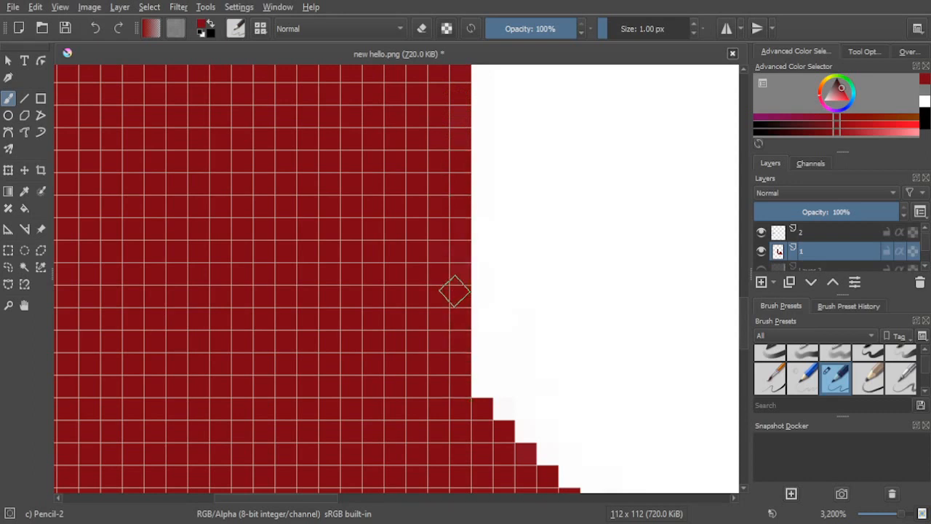
# Step: Add one dark red pixel to each stair step of the arm's inner diagonal edge, down to the flat shoulder line
pyautogui.scroll(-5, 453, 286)
pyautogui.scroll(6, 489, 267)
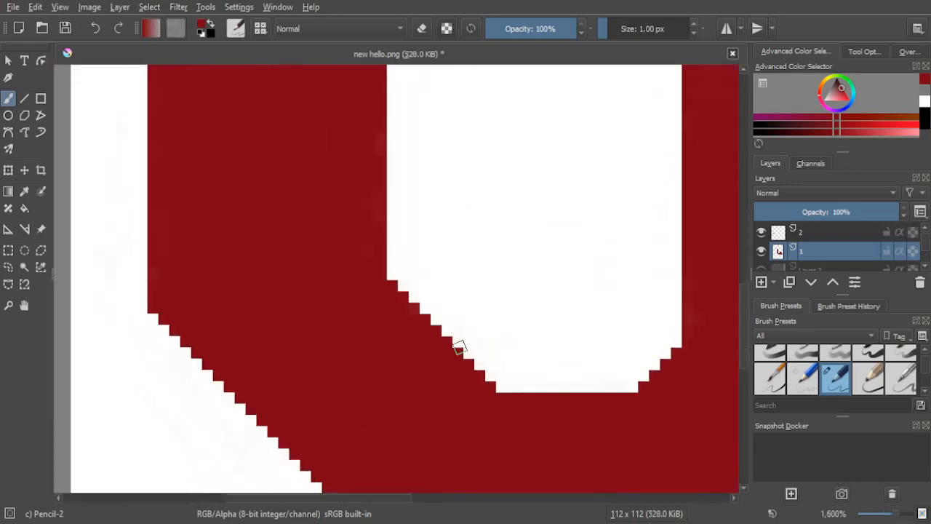
pyautogui.click(267, 142)
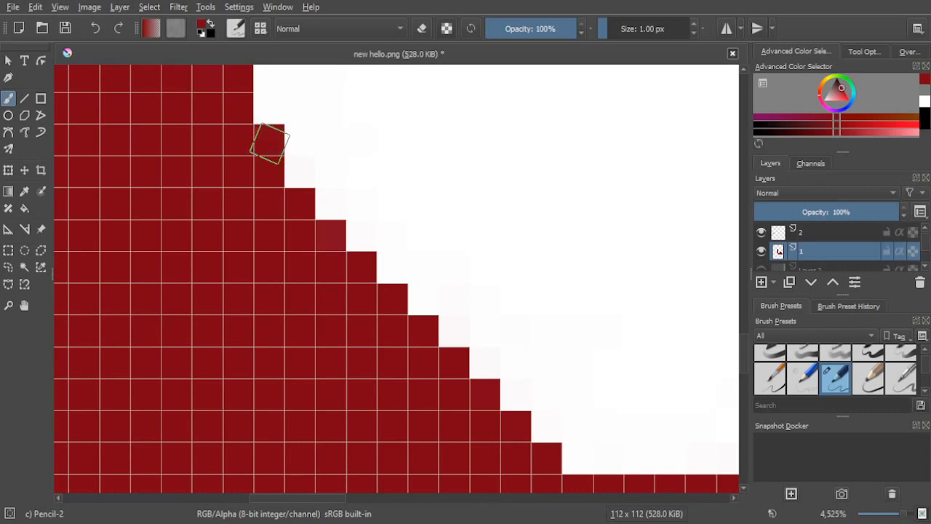
pyautogui.click(328, 203)
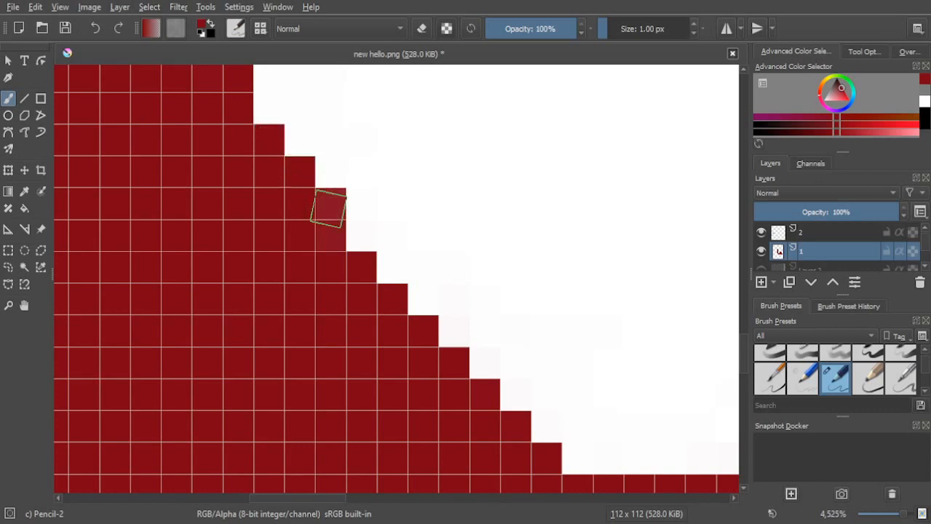
pyautogui.click(360, 232)
pyautogui.click(360, 233)
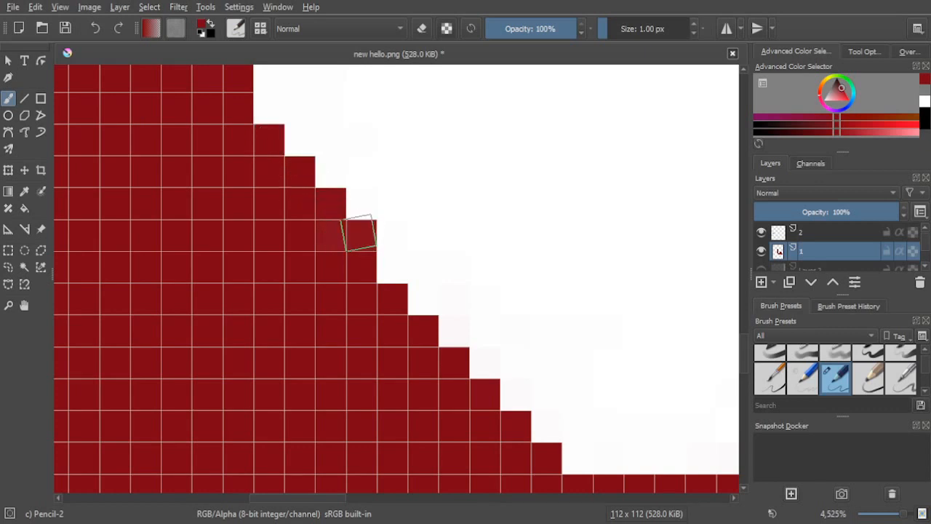
pyautogui.click(390, 266)
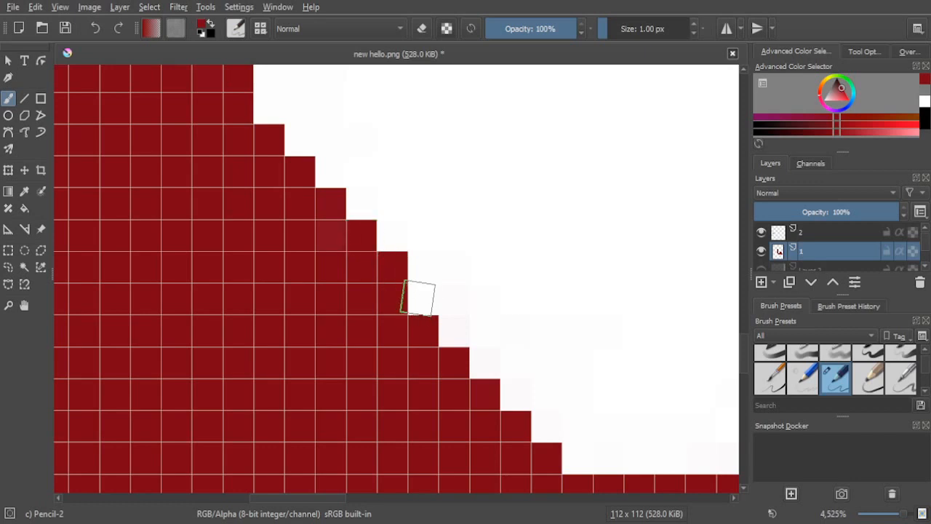
pyautogui.click(422, 297)
pyautogui.click(451, 329)
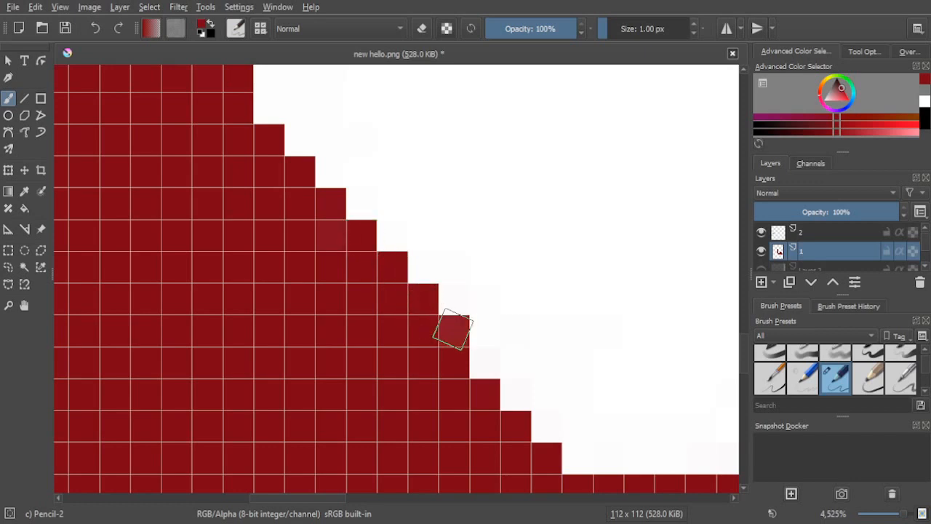
pyautogui.click(482, 361)
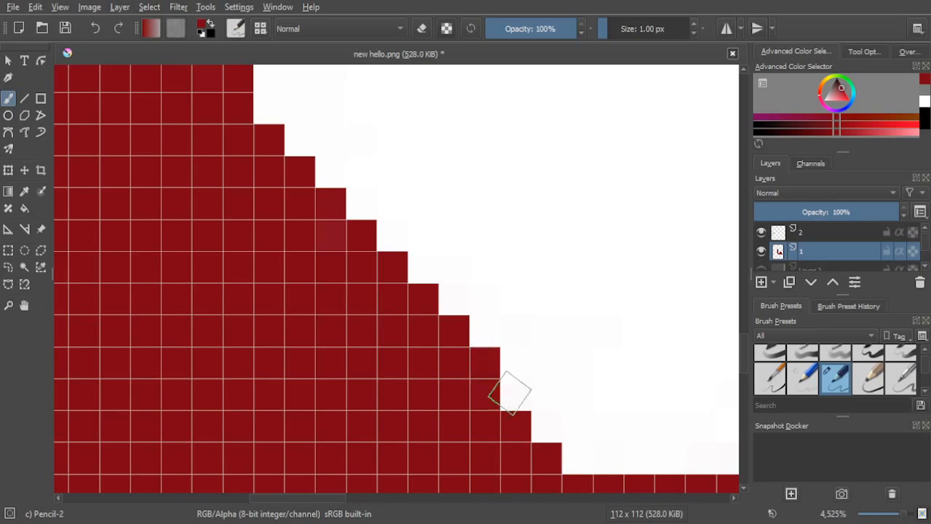
pyautogui.click(514, 391)
pyautogui.click(546, 424)
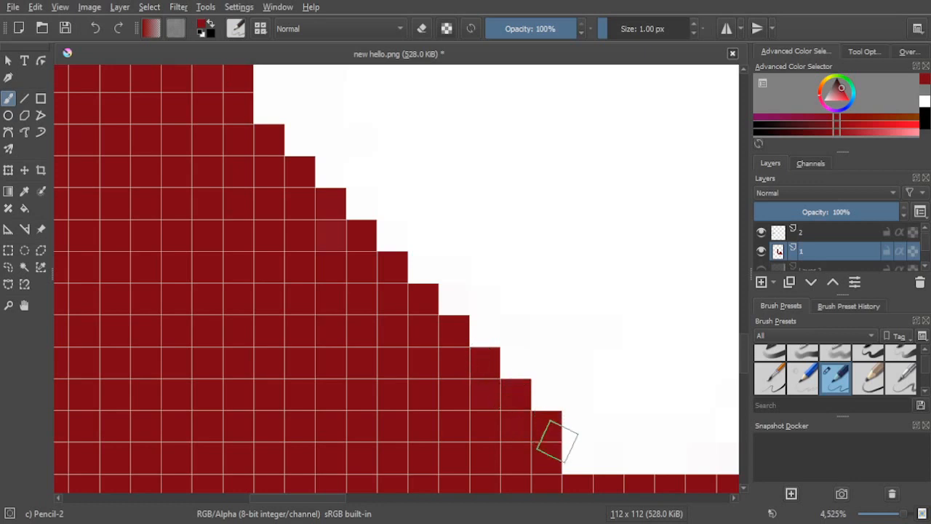
pyautogui.click(577, 457)
# Step: Make layer 2 active with grey as the paint colour, and show the black background layer
pyautogui.scroll(-5, 581, 457)
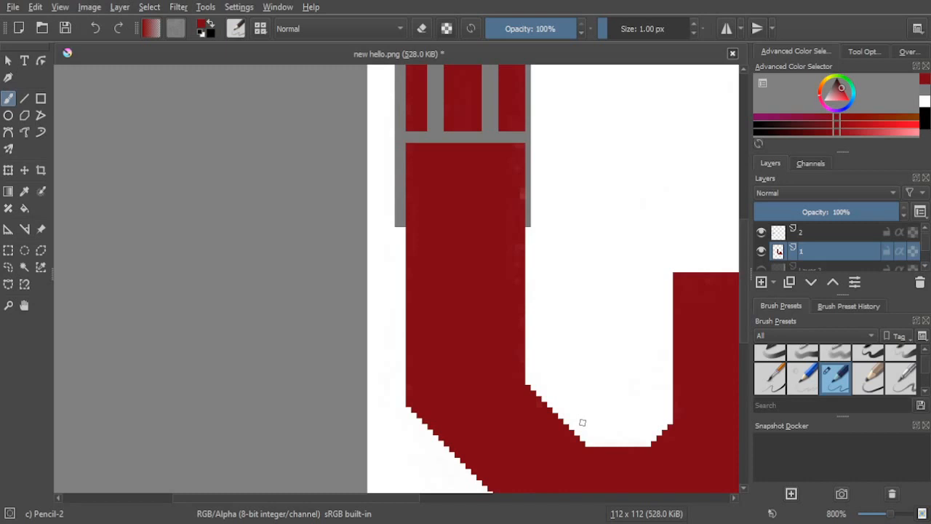
pyautogui.scroll(-2, 526, 174)
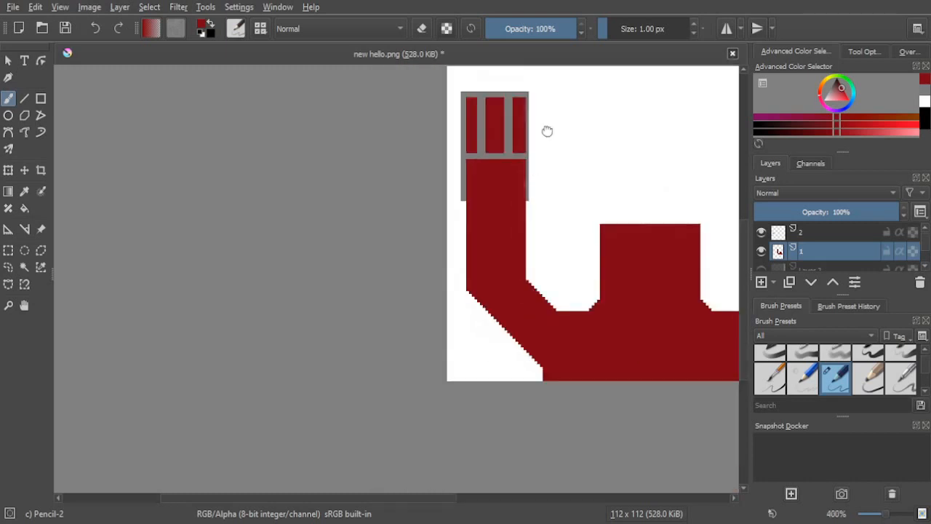
pyautogui.moveTo(546, 131); pyautogui.dragTo(531, 240)
pyautogui.scroll(4, 531, 241)
pyautogui.moveTo(496, 275); pyautogui.dragTo(510, 214)
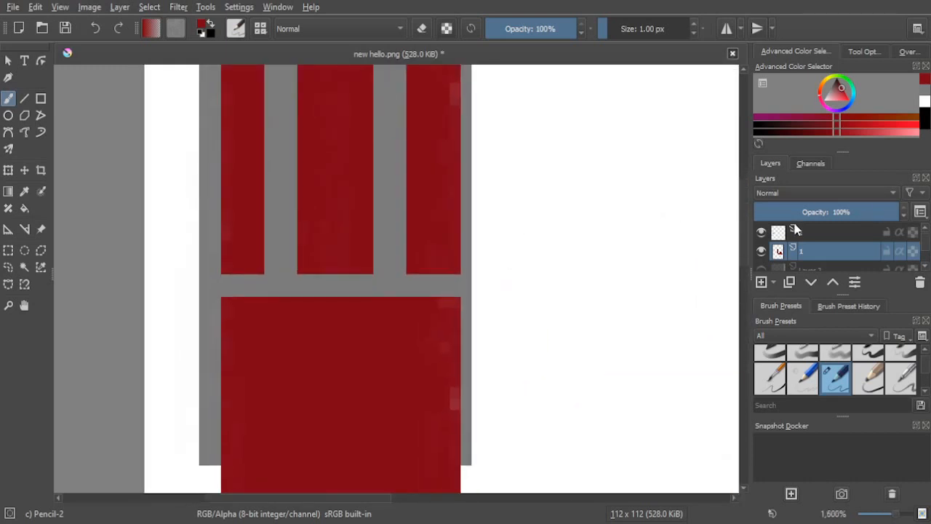
pyautogui.click(775, 235)
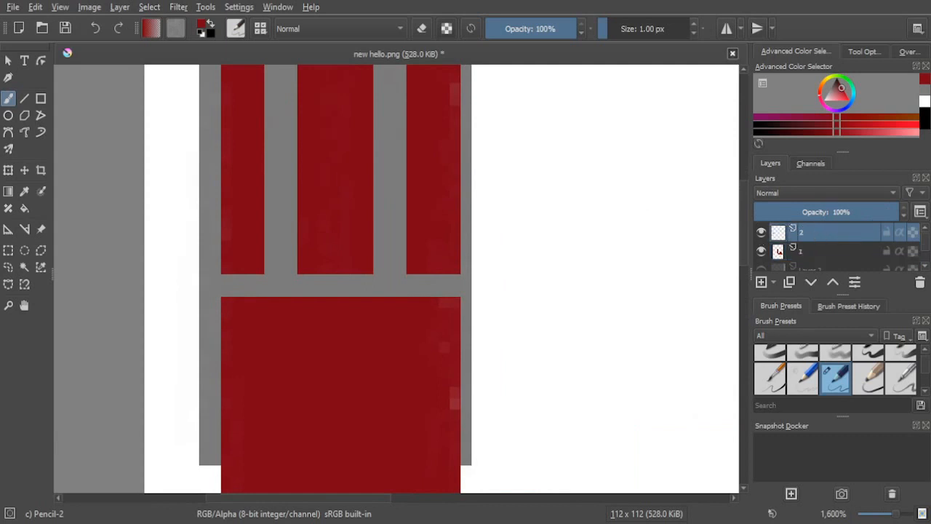
pyautogui.click(926, 92)
pyautogui.scroll(3, 531, 183)
pyautogui.moveTo(422, 131); pyautogui.dragTo(489, 377)
pyautogui.moveTo(499, 180); pyautogui.dragTo(486, 421)
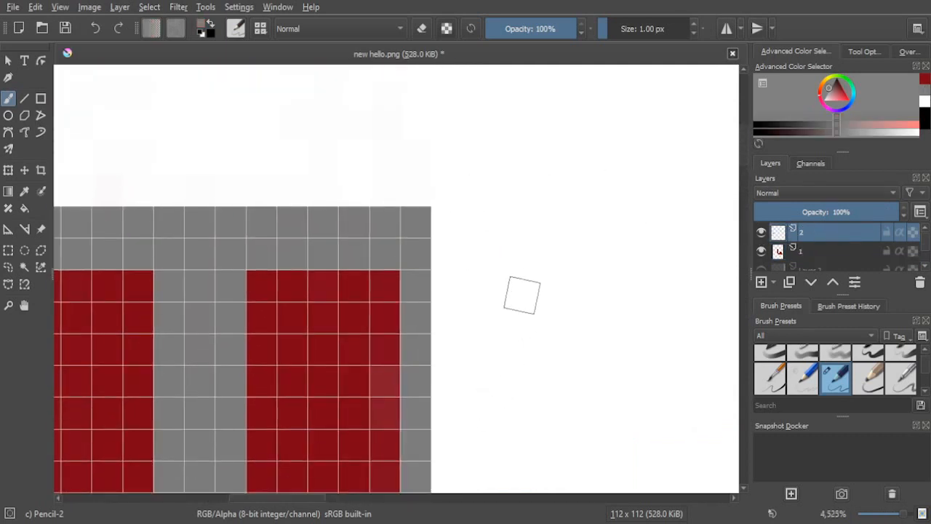
pyautogui.click(761, 268)
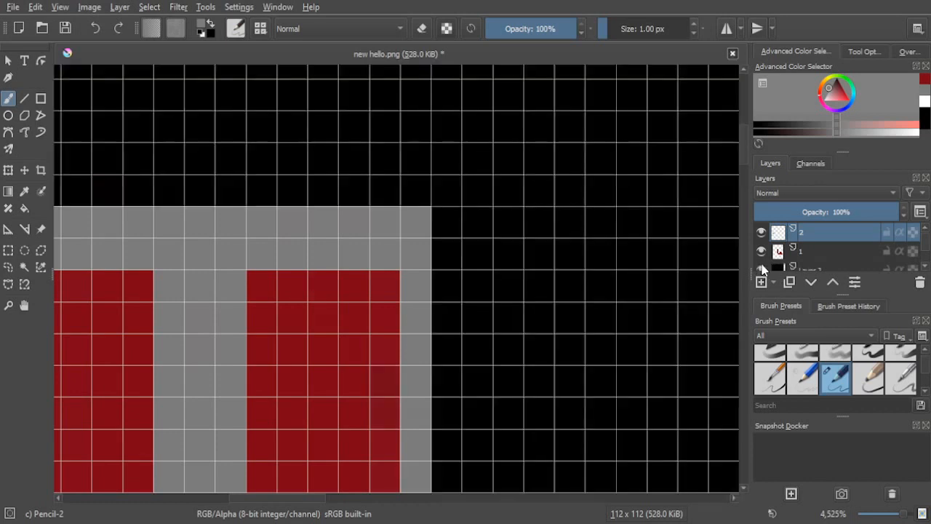
# Step: Paint a second grey pixel column along the right outline's outer edge, from the top corner down to the outline's lower end
pyautogui.moveTo(440, 218); pyautogui.dragTo(443, 335)
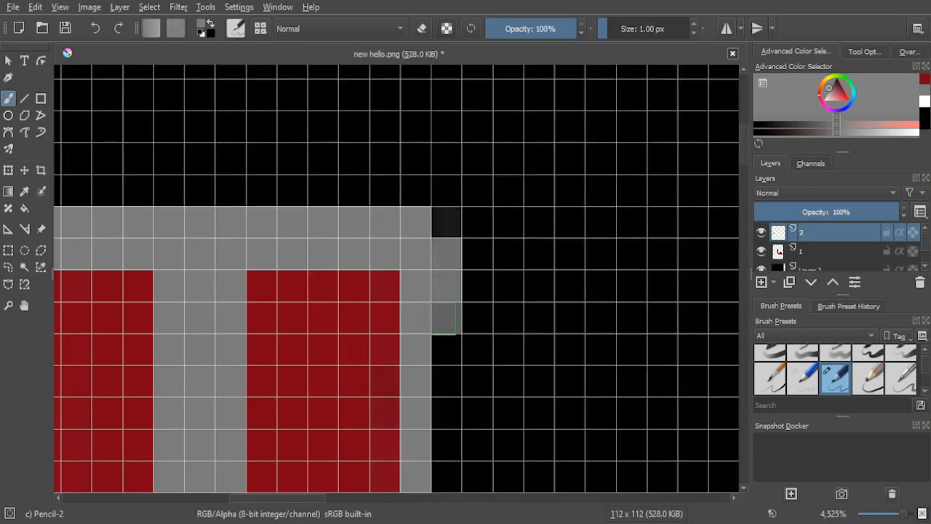
pyautogui.moveTo(460, 291)
pyautogui.mouseDown()
pyautogui.moveTo(440, 410)
pyautogui.moveTo(434, 137)
pyautogui.moveTo(444, 113)
pyautogui.moveTo(445, 364)
pyautogui.mouseUp()
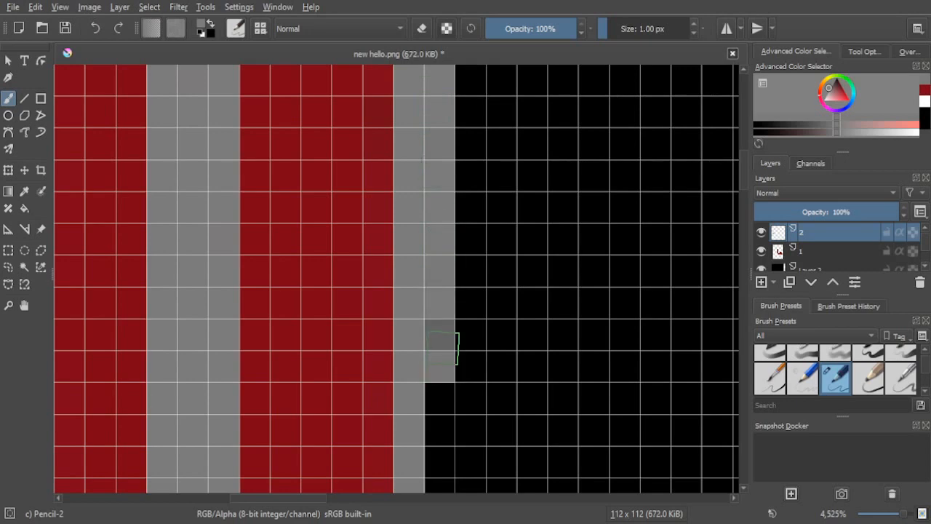
pyautogui.moveTo(442, 331)
pyautogui.mouseDown()
pyautogui.moveTo(424, 109)
pyautogui.moveTo(420, 397)
pyautogui.moveTo(428, 164)
pyautogui.moveTo(439, 211)
pyautogui.moveTo(437, 342)
pyautogui.moveTo(426, 343)
pyautogui.moveTo(436, 216)
pyautogui.moveTo(431, 302)
pyautogui.mouseUp()
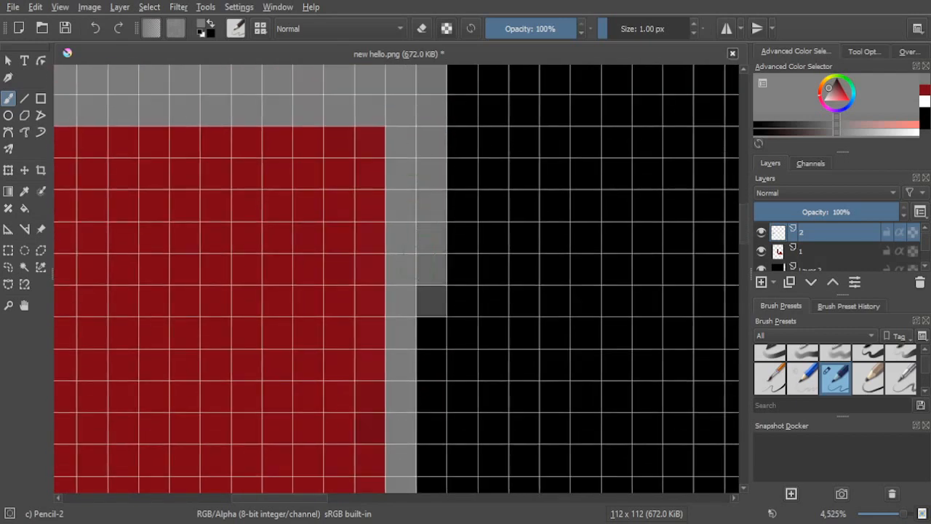
pyautogui.moveTo(417, 225); pyautogui.dragTo(429, 327)
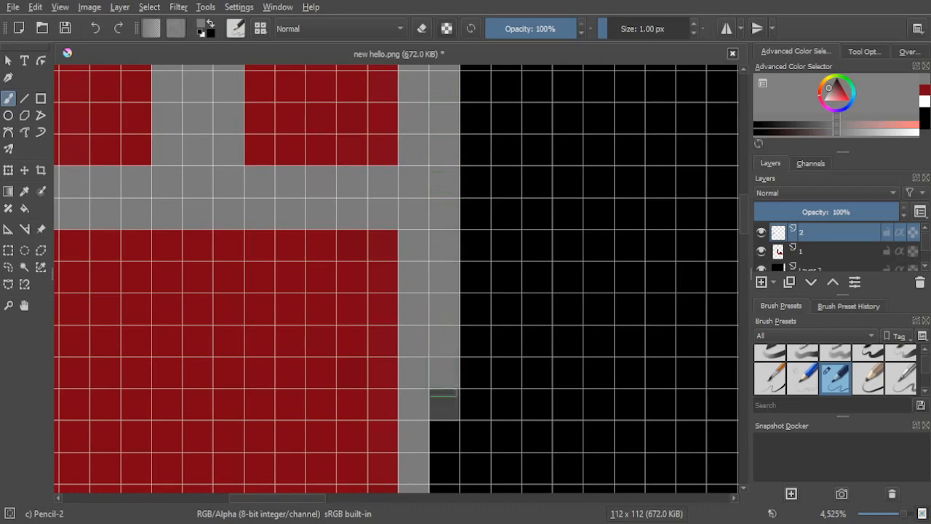
pyautogui.moveTo(444, 401)
pyautogui.mouseDown()
pyautogui.moveTo(444, 461)
pyautogui.moveTo(435, 102)
pyautogui.moveTo(433, 367)
pyautogui.moveTo(429, 124)
pyautogui.mouseUp()
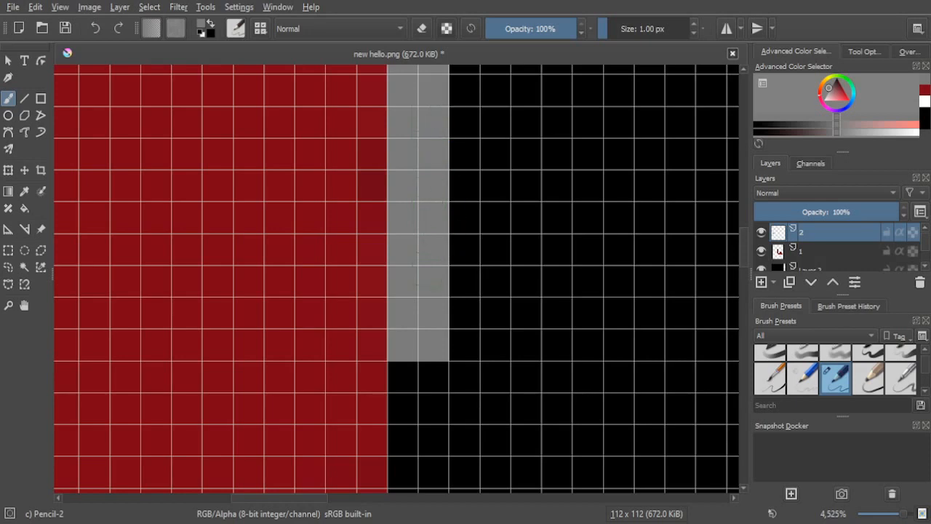
pyautogui.moveTo(405, 162); pyautogui.dragTo(417, 361)
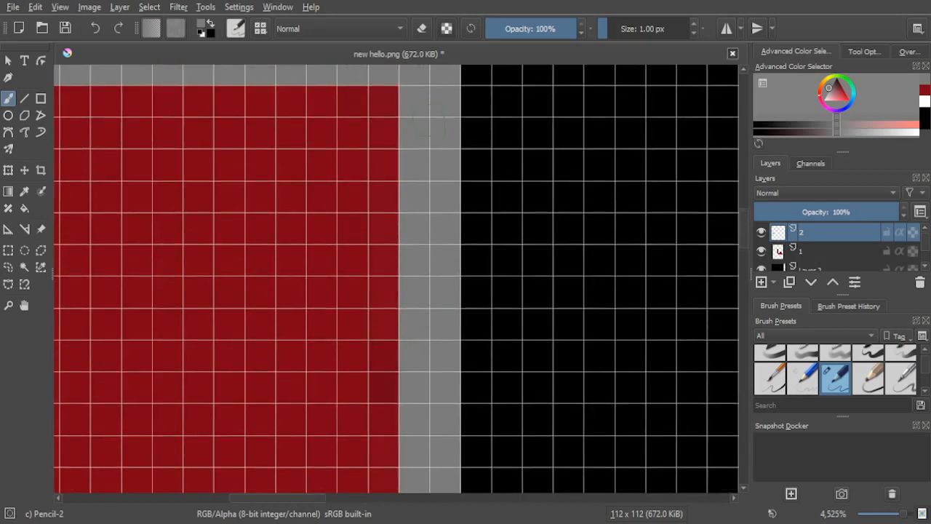
pyautogui.moveTo(434, 163); pyautogui.dragTo(421, 400)
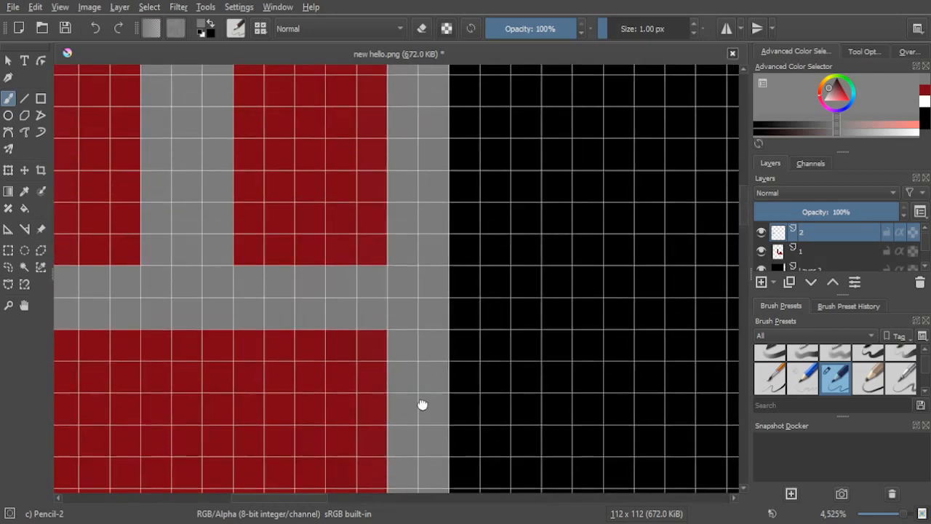
pyautogui.scroll(-4, 422, 371)
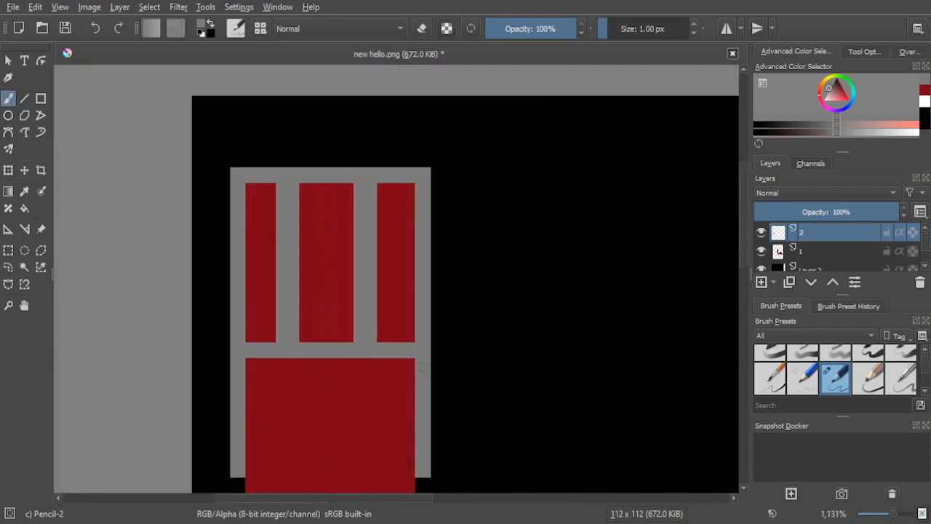
pyautogui.scroll(2, 382, 245)
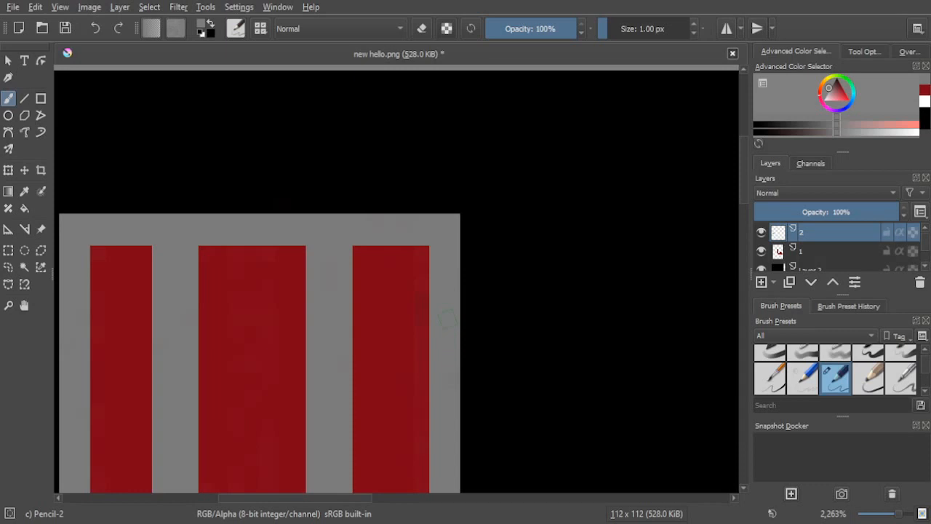
pyautogui.click(820, 251)
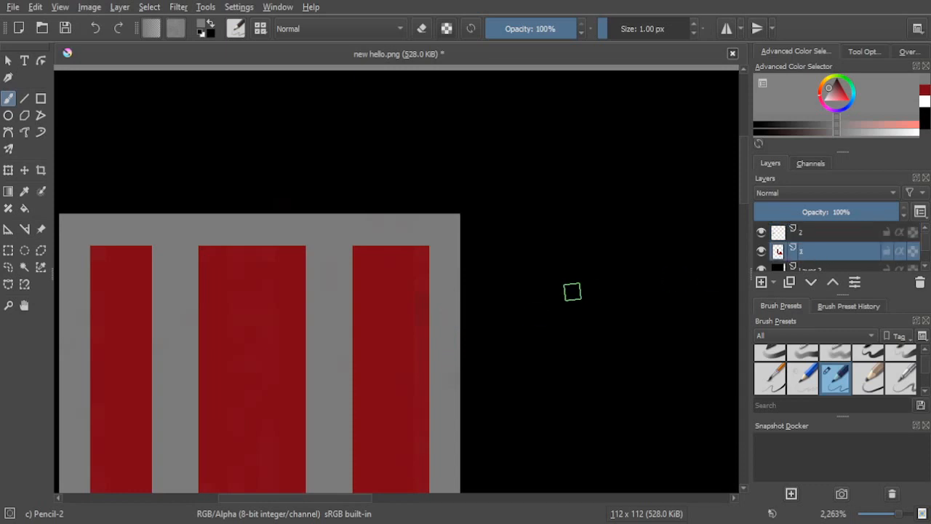
pyautogui.rightClick(568, 292)
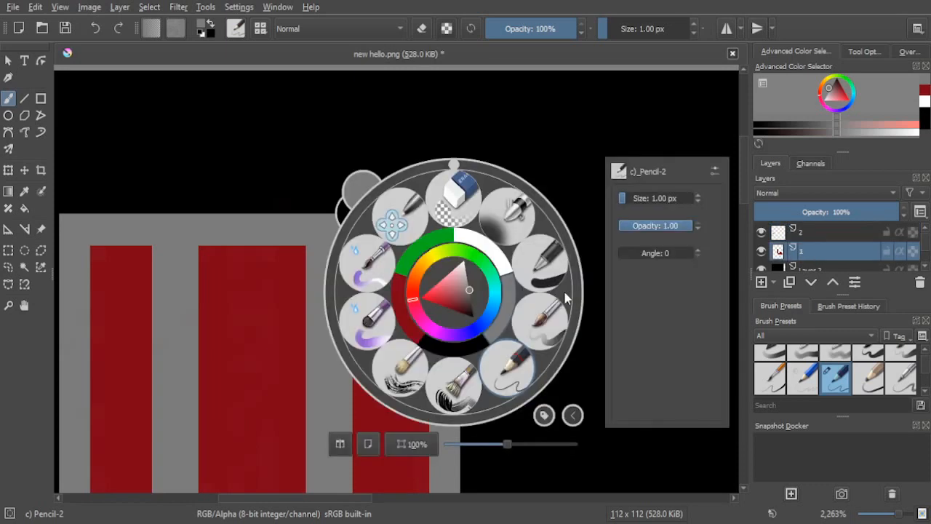
pyautogui.click(516, 365)
pyautogui.scroll(2, 420, 333)
pyautogui.moveTo(409, 284)
pyautogui.mouseDown()
pyautogui.moveTo(419, 206)
pyautogui.moveTo(419, 301)
pyautogui.moveTo(402, 273)
pyautogui.mouseUp()
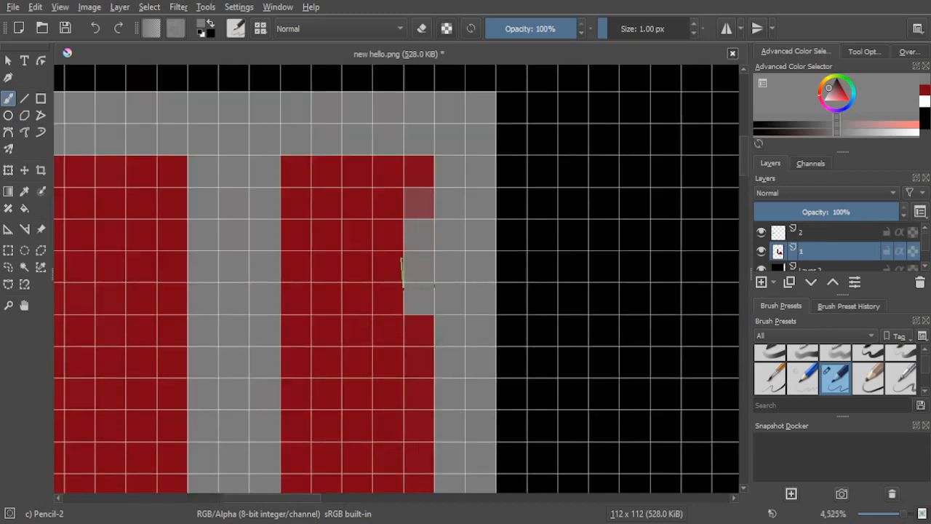
pyautogui.click(94, 28)
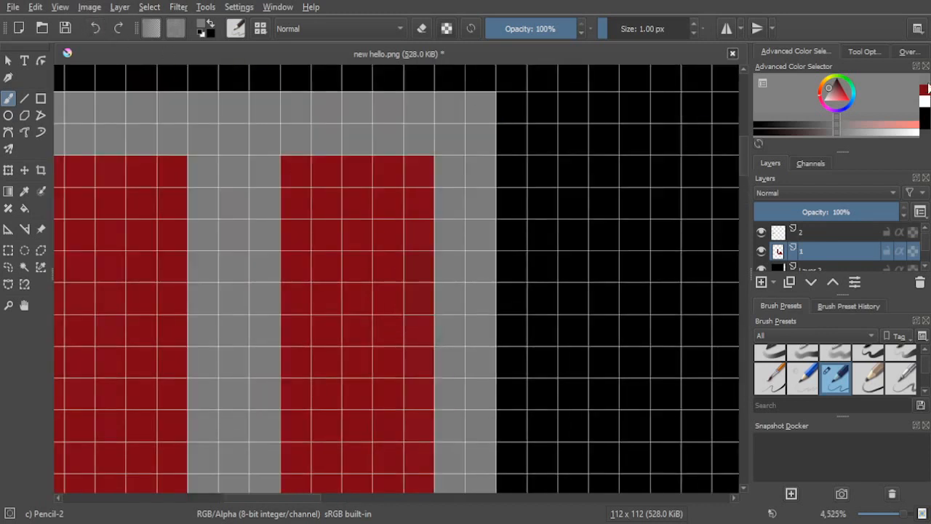
pyautogui.click(923, 88)
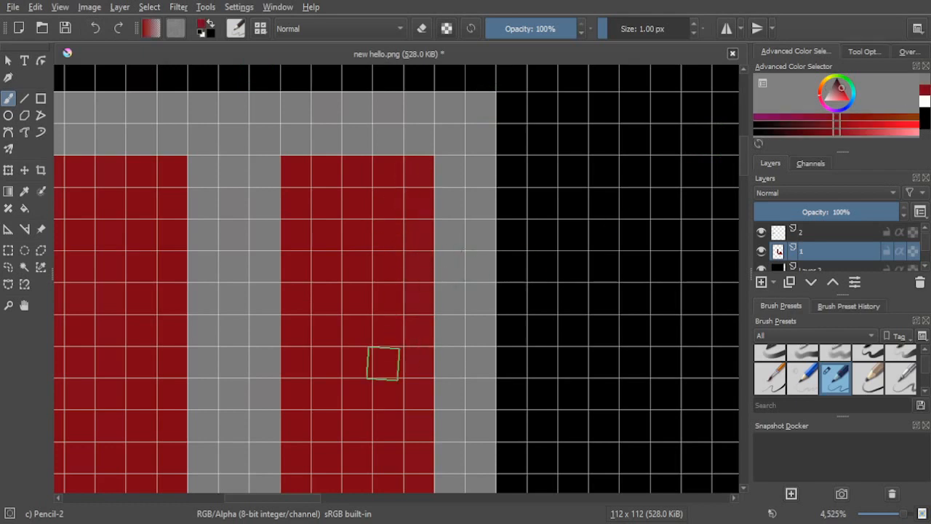
# Step: Examine the three red fingers and compare their widths and the grey gaps between them
pyautogui.scroll(-3, 351, 349)
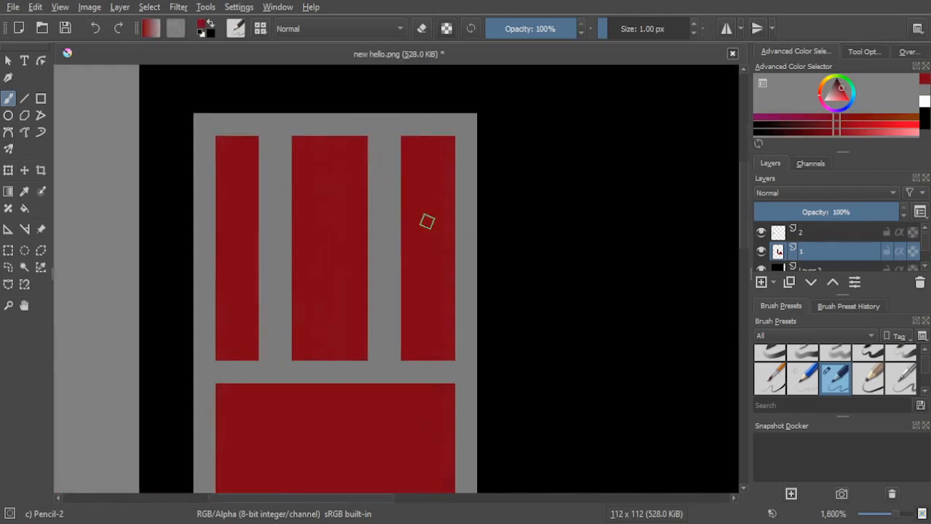
pyautogui.scroll(-1, 511, 240)
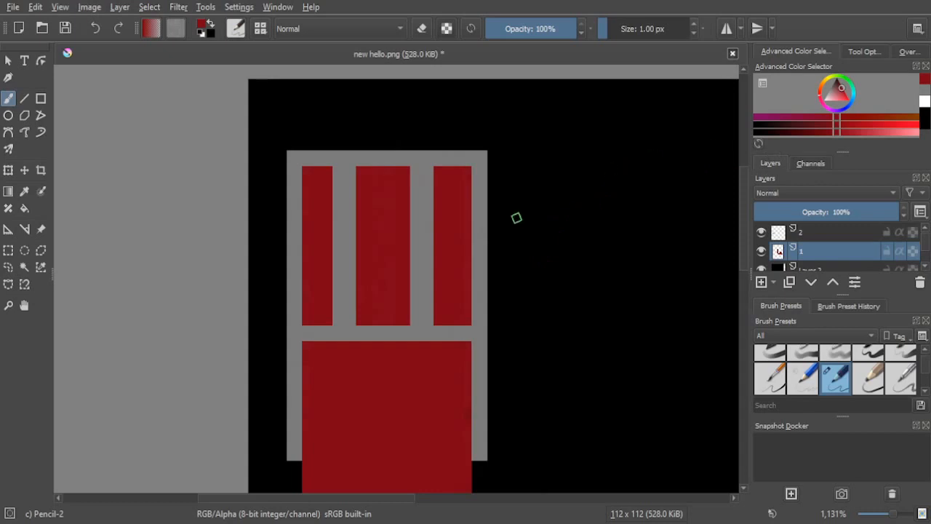
pyautogui.scroll(3, 516, 214)
pyautogui.scroll(-6, 505, 262)
pyautogui.scroll(1, 531, 270)
pyautogui.scroll(3, 537, 270)
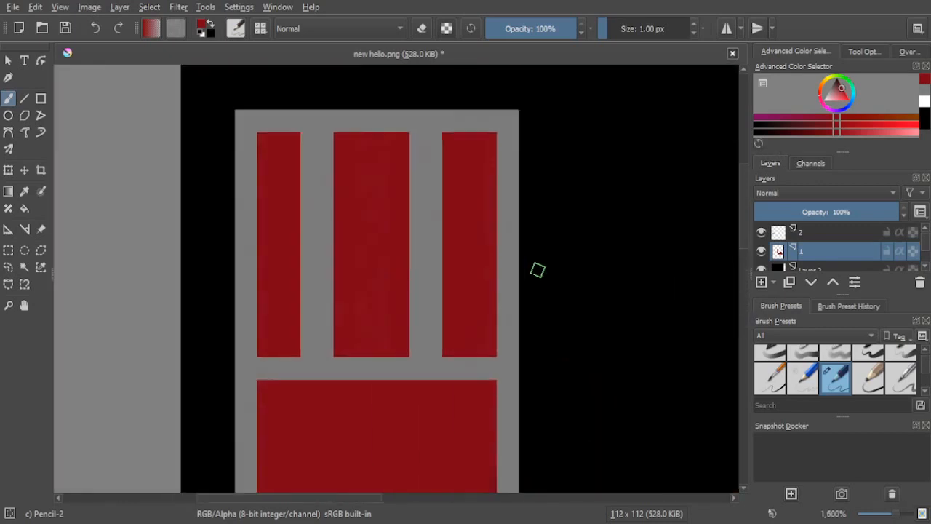
pyautogui.scroll(2, 537, 270)
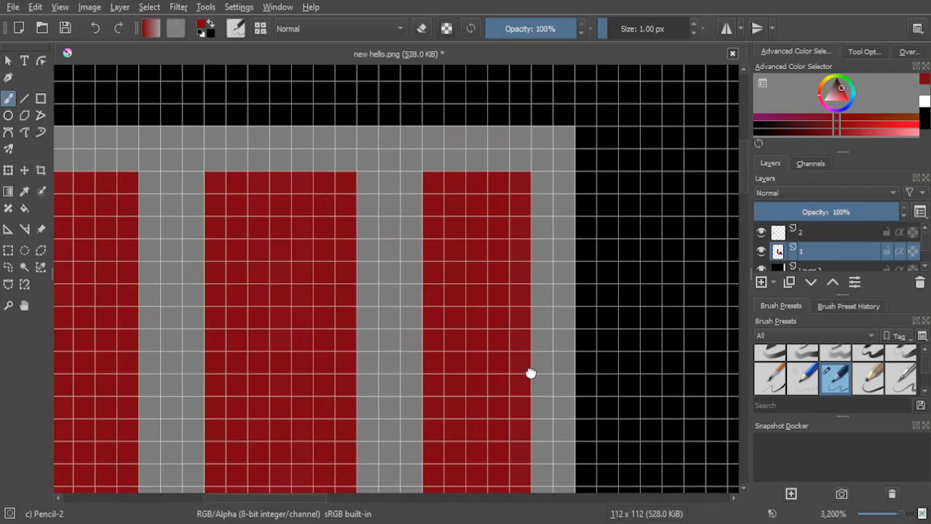
pyautogui.moveTo(530, 373); pyautogui.dragTo(599, 321)
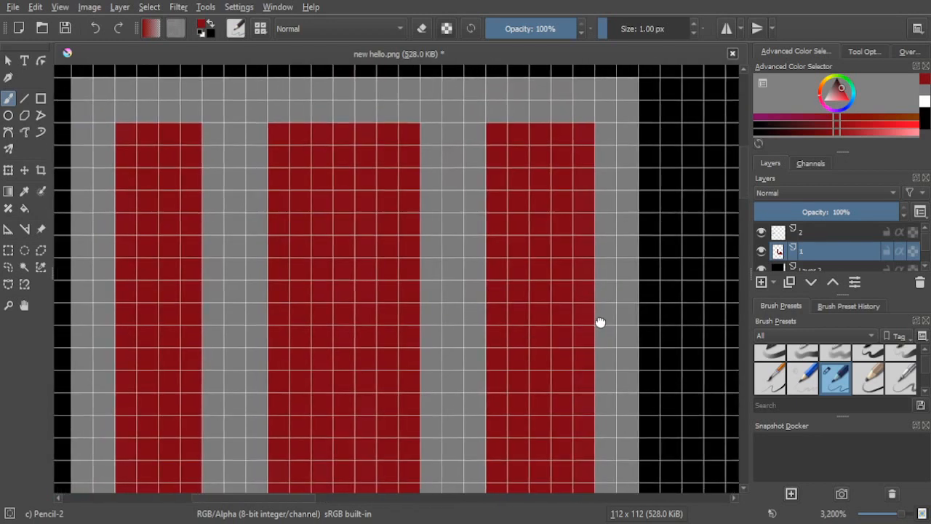
pyautogui.moveTo(600, 322); pyautogui.dragTo(656, 315)
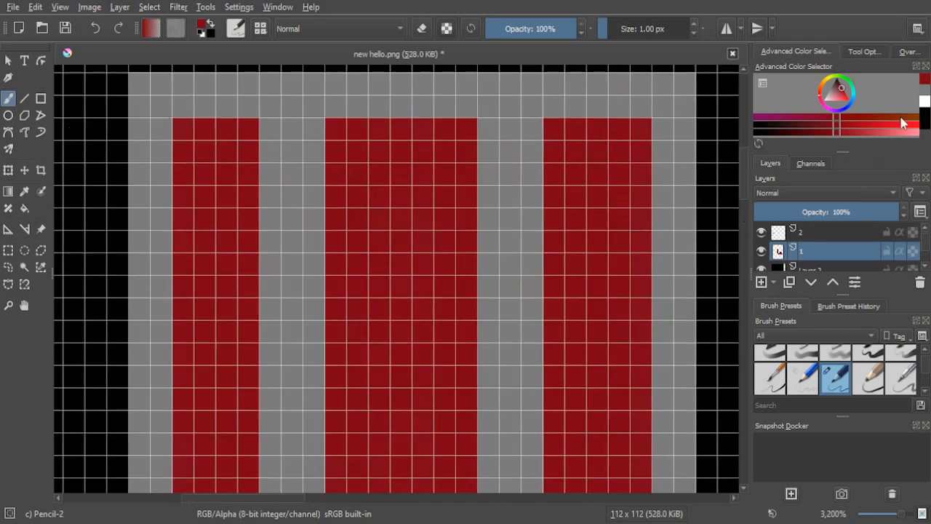
# Step: Make layer 2 active, and hide it briefly to check the red hand and arm beneath before showing it again
pyautogui.click(821, 233)
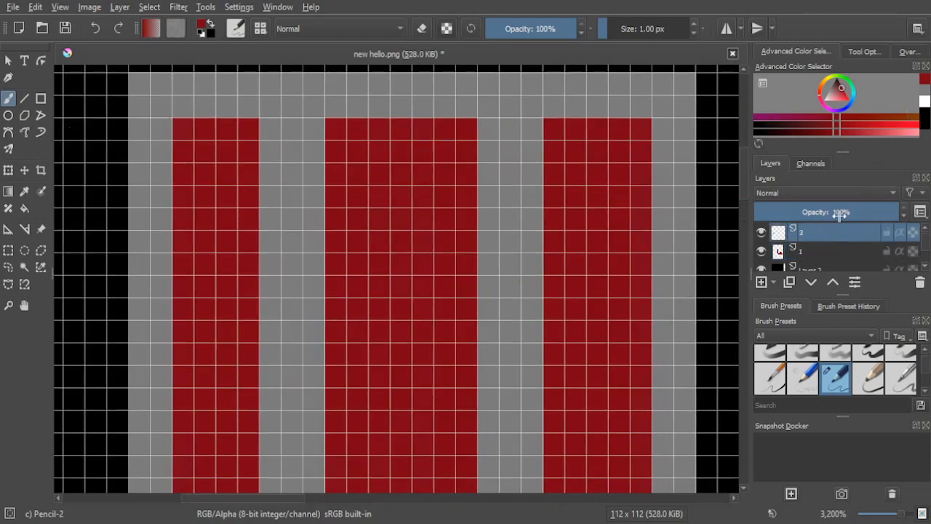
pyautogui.click(761, 233)
pyautogui.scroll(-1, 763, 238)
pyautogui.scroll(1, 763, 238)
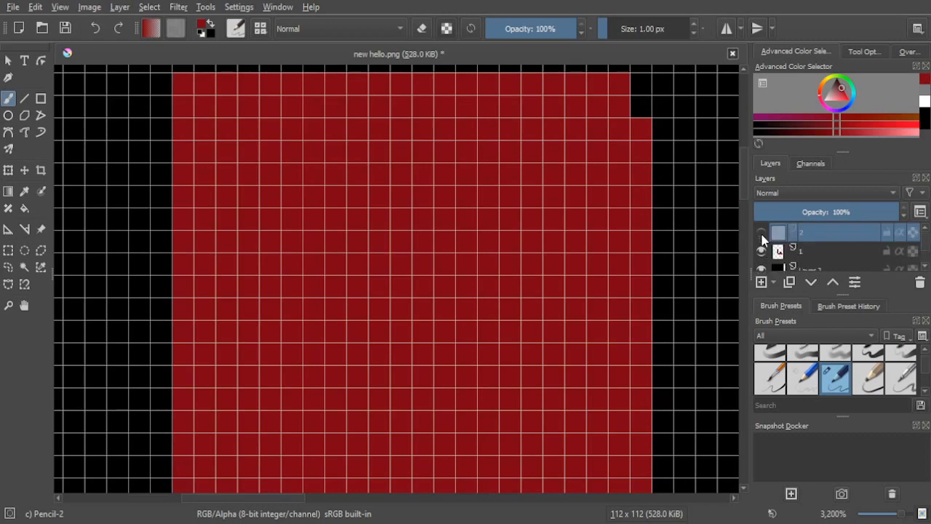
pyautogui.scroll(-5, 586, 280)
pyautogui.scroll(-1, 587, 280)
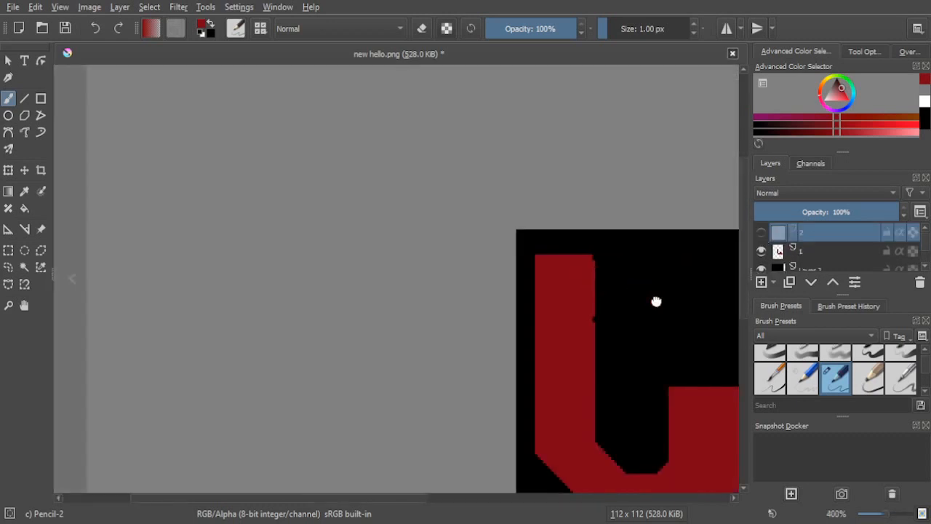
pyautogui.moveTo(656, 301); pyautogui.dragTo(619, 228)
pyautogui.scroll(3, 619, 280)
pyautogui.click(762, 232)
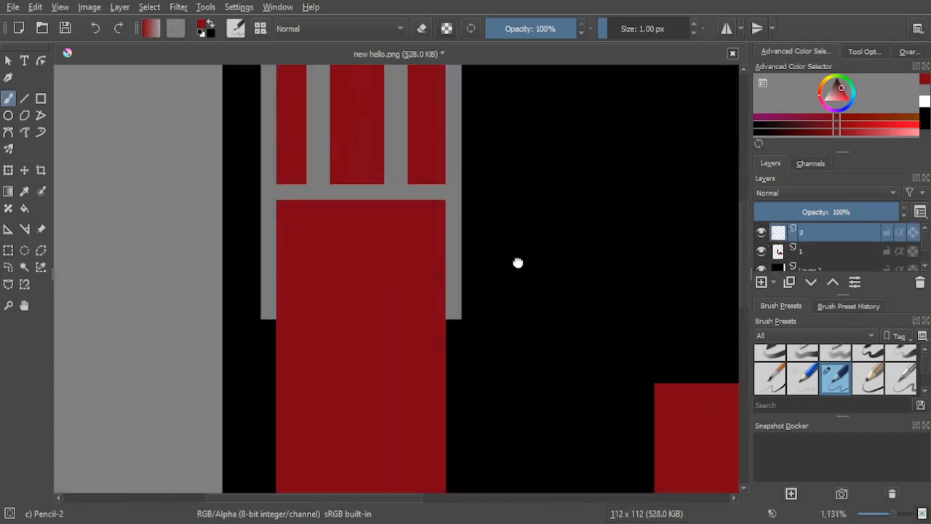
pyautogui.moveTo(517, 263); pyautogui.dragTo(573, 393)
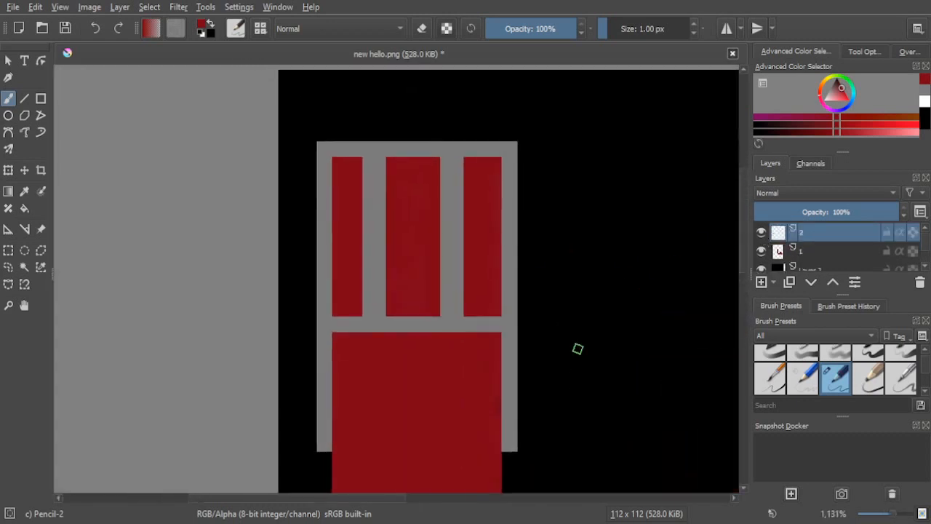
# Step: Paint one grey pixel column over the right finger's inner edge, from the top of its red strip to the bottom
pyautogui.click(923, 100)
pyautogui.scroll(3, 426, 250)
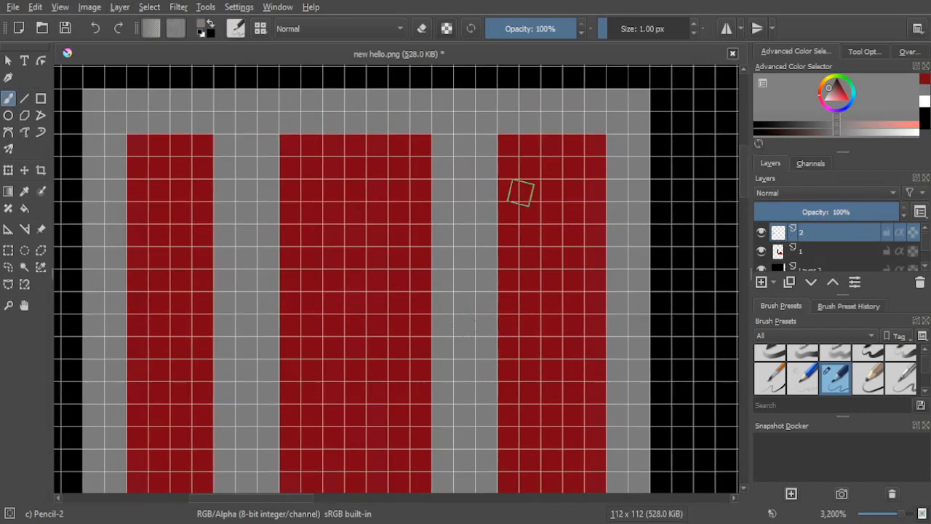
pyautogui.moveTo(512, 150); pyautogui.dragTo(509, 145)
pyautogui.moveTo(508, 240); pyautogui.dragTo(507, 432)
pyautogui.moveTo(505, 420); pyautogui.dragTo(491, 129)
pyautogui.moveTo(506, 329)
pyautogui.mouseDown()
pyautogui.moveTo(492, 164)
pyautogui.moveTo(505, 226)
pyautogui.moveTo(486, 182)
pyautogui.moveTo(490, 211)
pyautogui.mouseUp()
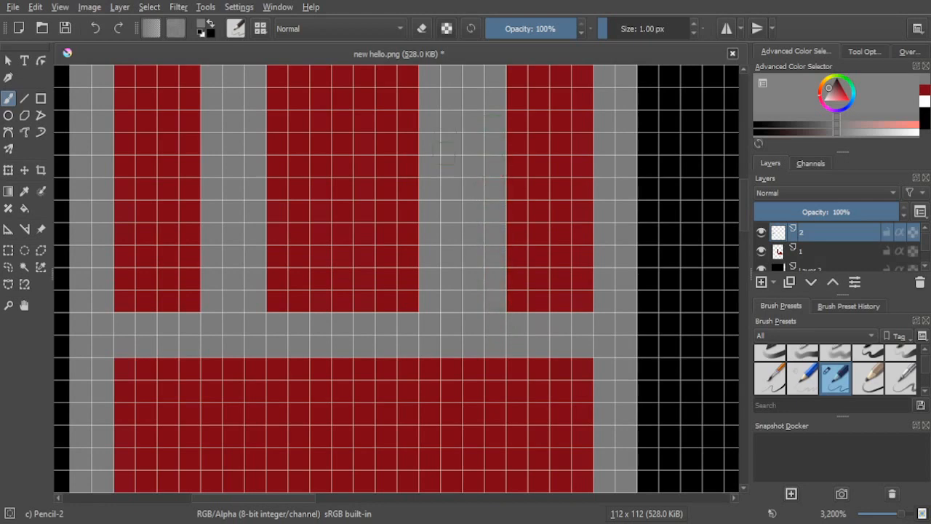
# Step: Paint one grey pixel column over the middle finger's left edge along the full height of its red strip
pyautogui.moveTo(456, 269); pyautogui.dragTo(548, 339)
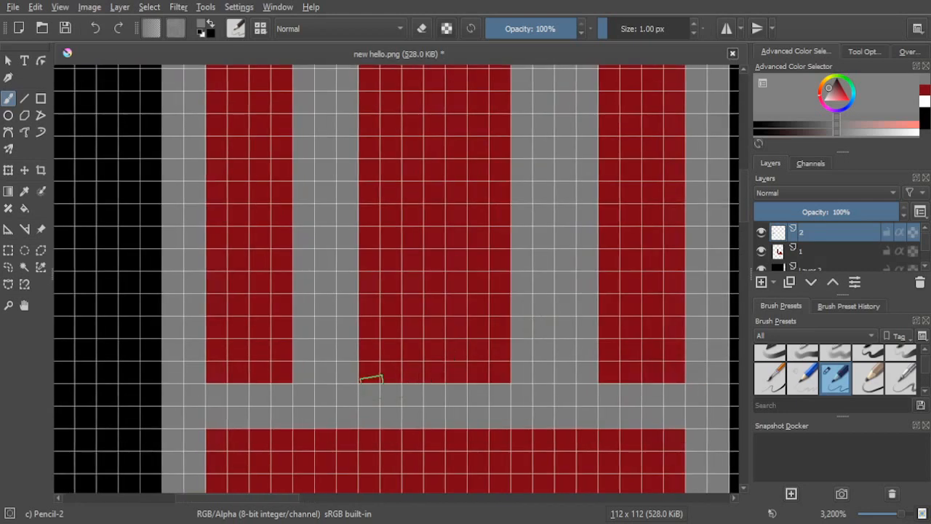
pyautogui.moveTo(369, 375)
pyautogui.mouseDown()
pyautogui.moveTo(365, 225)
pyautogui.moveTo(361, 380)
pyautogui.moveTo(373, 190)
pyautogui.moveTo(381, 304)
pyautogui.moveTo(369, 160)
pyautogui.moveTo(352, 209)
pyautogui.moveTo(379, 375)
pyautogui.mouseUp()
pyautogui.moveTo(379, 248)
pyautogui.mouseDown()
pyautogui.moveTo(378, 277)
pyautogui.moveTo(379, 166)
pyautogui.moveTo(384, 268)
pyautogui.moveTo(375, 175)
pyautogui.mouseUp()
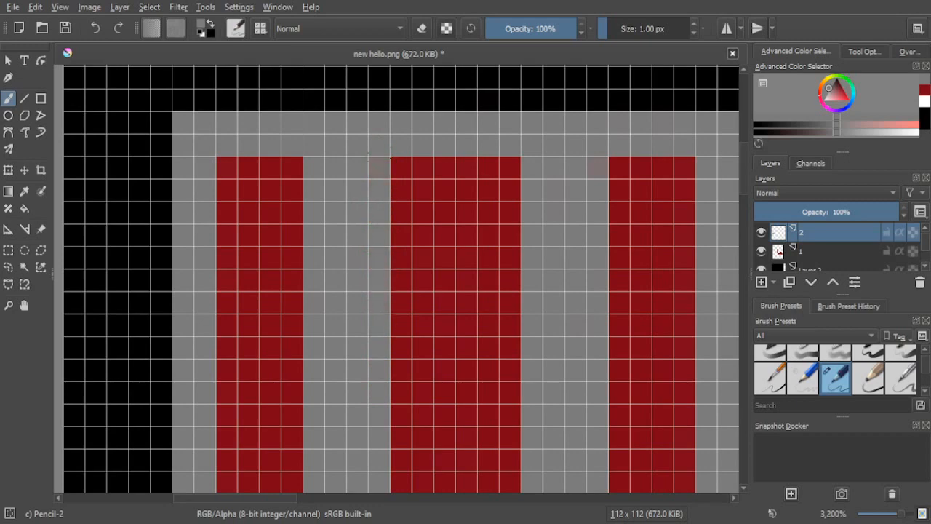
pyautogui.scroll(-1, 336, 190)
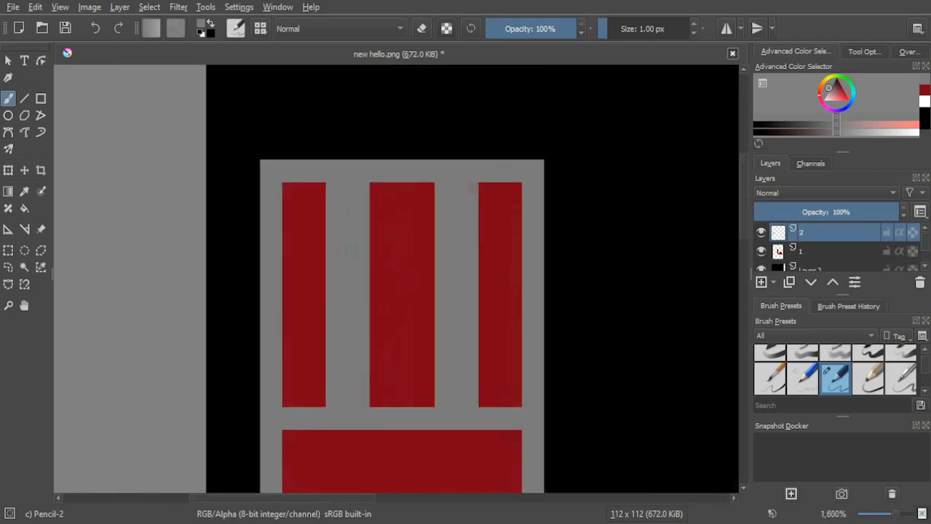
pyautogui.scroll(1, 350, 250)
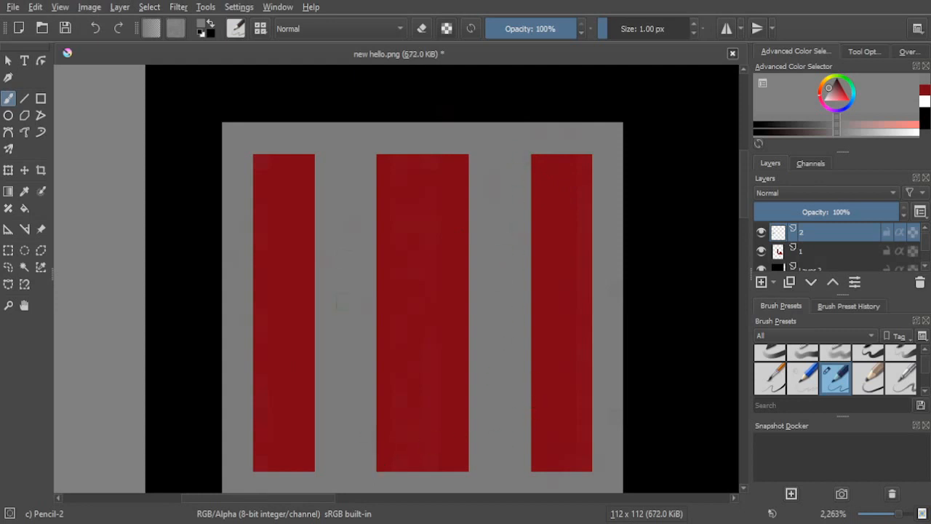
pyautogui.scroll(-6, 574, 328)
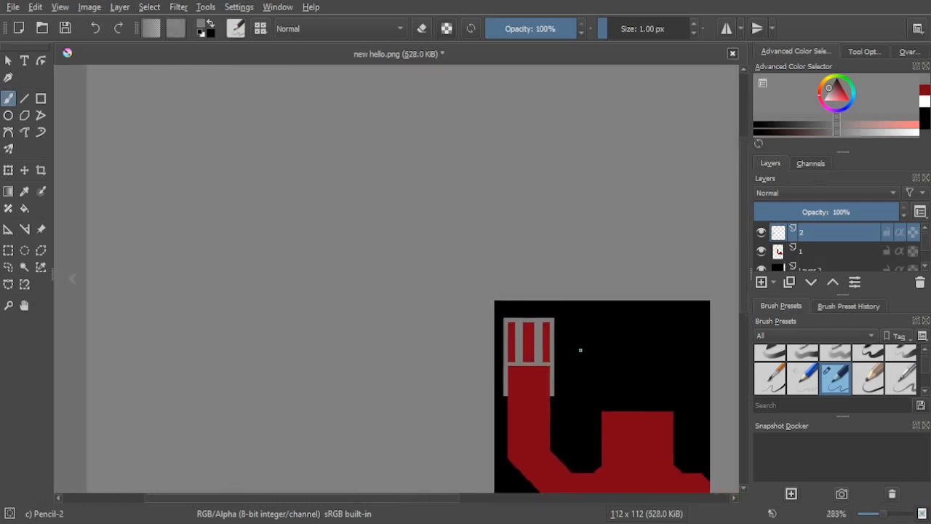
# Step: Paint one grey pixel column over each side of the middle finger, narrowing its red strip to four pixels
pyautogui.scroll(7, 578, 350)
pyautogui.scroll(-1, 375, 251)
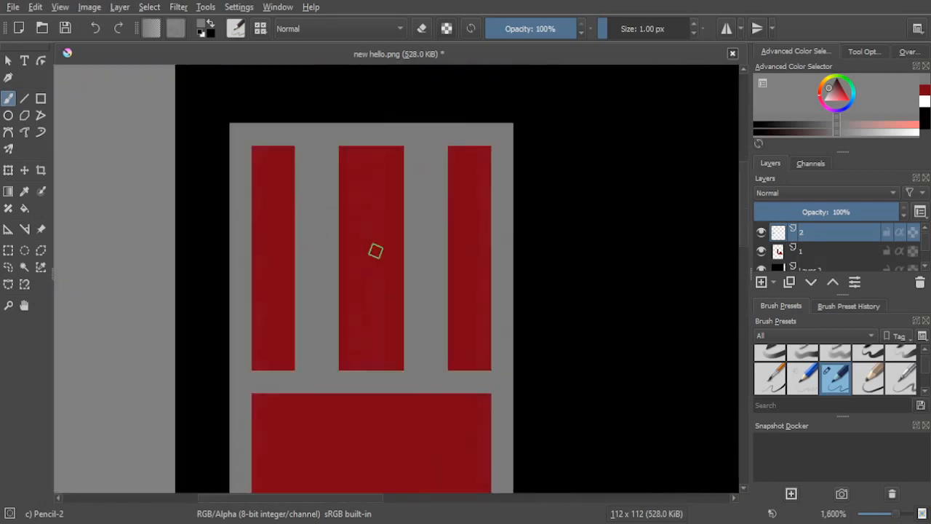
pyautogui.scroll(2, 375, 251)
pyautogui.moveTo(376, 254); pyautogui.dragTo(373, 356)
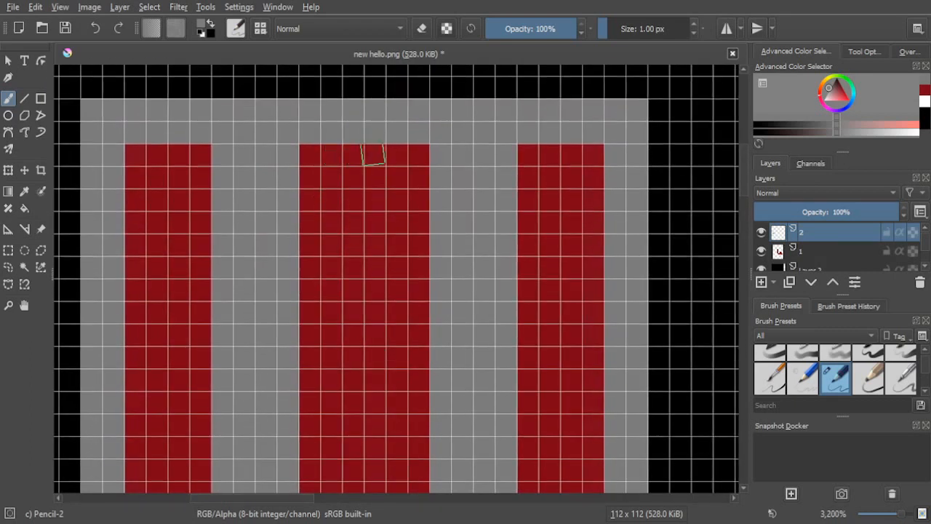
pyautogui.moveTo(417, 155); pyautogui.dragTo(415, 420)
pyautogui.moveTo(416, 421)
pyautogui.mouseDown()
pyautogui.moveTo(424, 195)
pyautogui.moveTo(427, 364)
pyautogui.moveTo(426, 322)
pyautogui.moveTo(414, 372)
pyautogui.mouseUp()
pyautogui.moveTo(318, 402)
pyautogui.mouseDown()
pyautogui.moveTo(312, 229)
pyautogui.moveTo(310, 366)
pyautogui.moveTo(318, 215)
pyautogui.mouseUp()
pyautogui.moveTo(309, 178)
pyautogui.mouseDown()
pyautogui.moveTo(319, 373)
pyautogui.moveTo(328, 280)
pyautogui.moveTo(328, 376)
pyautogui.mouseUp()
pyautogui.moveTo(327, 162)
pyautogui.mouseDown()
pyautogui.moveTo(324, 215)
pyautogui.moveTo(326, 270)
pyautogui.moveTo(329, 179)
pyautogui.moveTo(327, 306)
pyautogui.mouseUp()
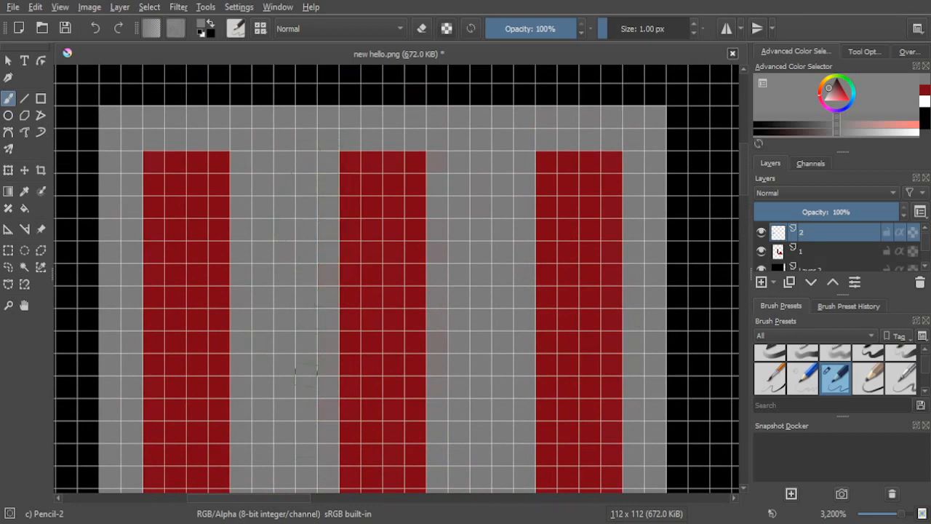
pyautogui.scroll(-3, 306, 372)
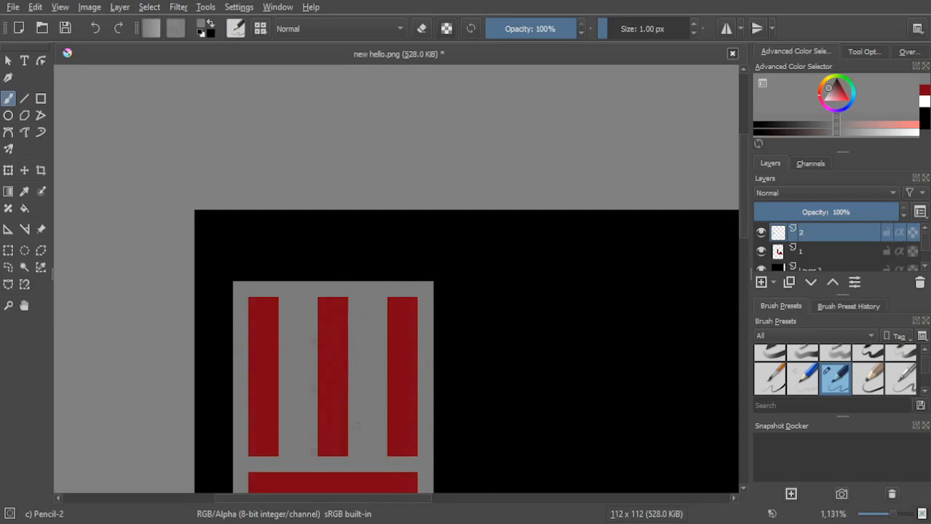
# Step: Thicken the grey crossbar by two pixel rows along the upper edge of the large red block
pyautogui.scroll(3, 395, 388)
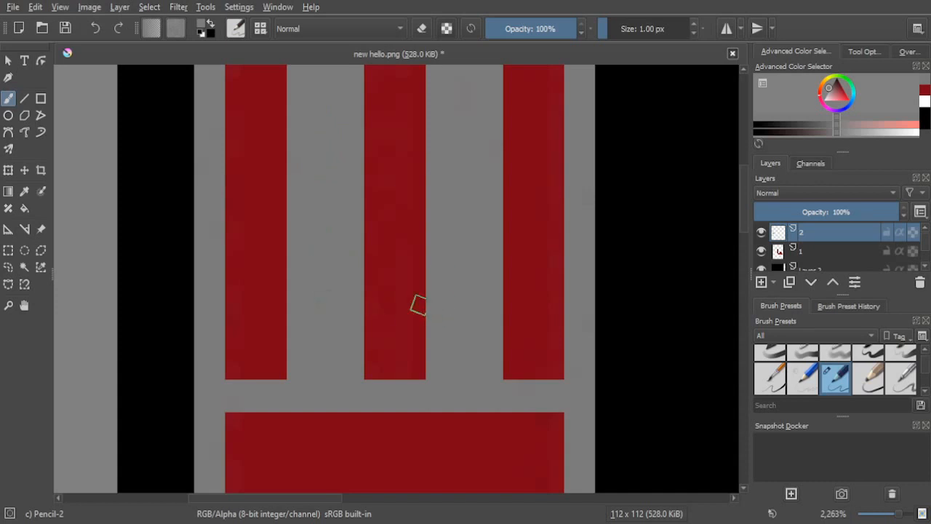
pyautogui.moveTo(306, 214); pyautogui.dragTo(317, 344)
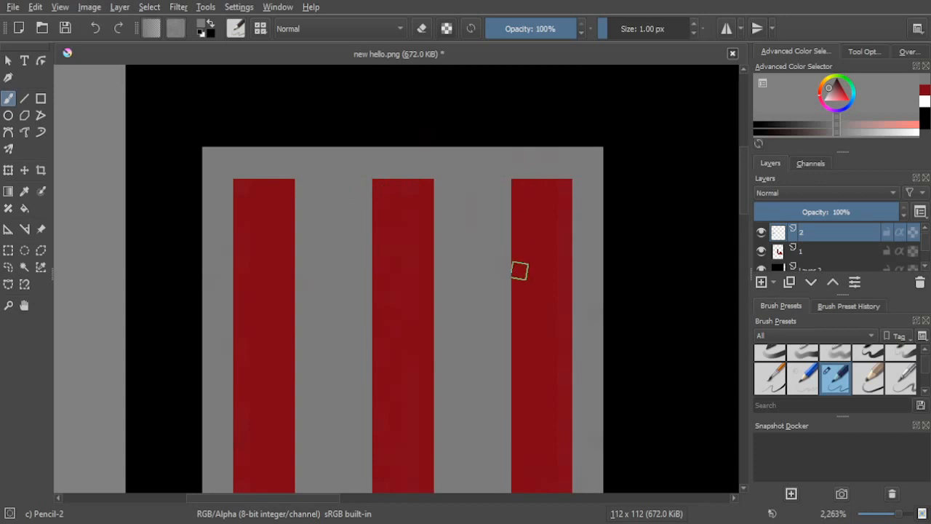
pyautogui.scroll(-4, 519, 271)
pyautogui.scroll(-1, 555, 283)
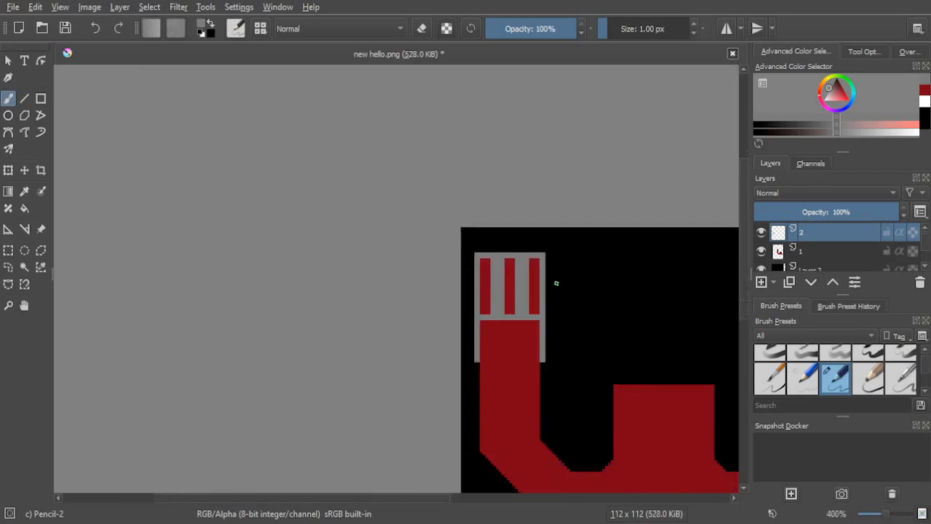
pyautogui.scroll(-1, 545, 327)
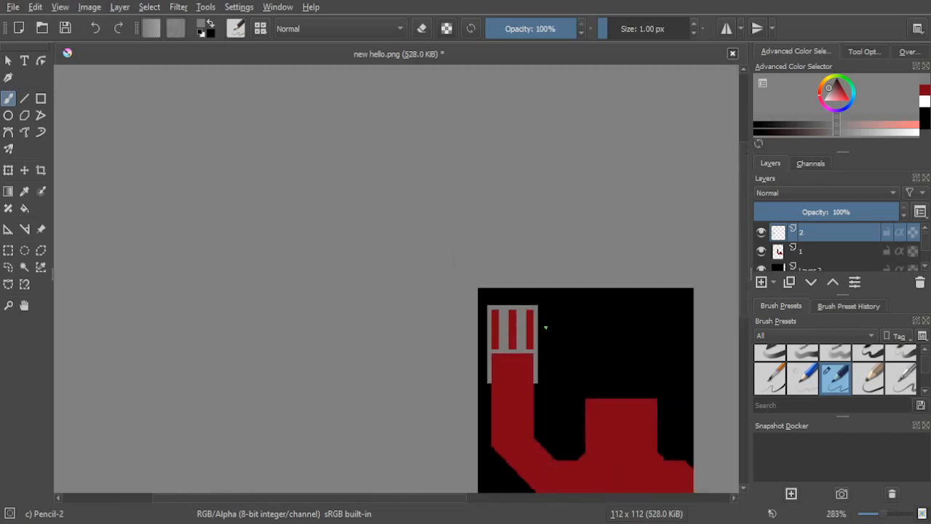
pyautogui.moveTo(556, 349); pyautogui.dragTo(578, 364)
pyautogui.scroll(3, 512, 270)
pyautogui.scroll(2, 495, 307)
pyautogui.scroll(1, 578, 364)
pyautogui.moveTo(441, 400)
pyautogui.mouseDown()
pyautogui.moveTo(407, 274)
pyautogui.moveTo(393, 171)
pyautogui.mouseUp()
pyautogui.scroll(1, 256, 254)
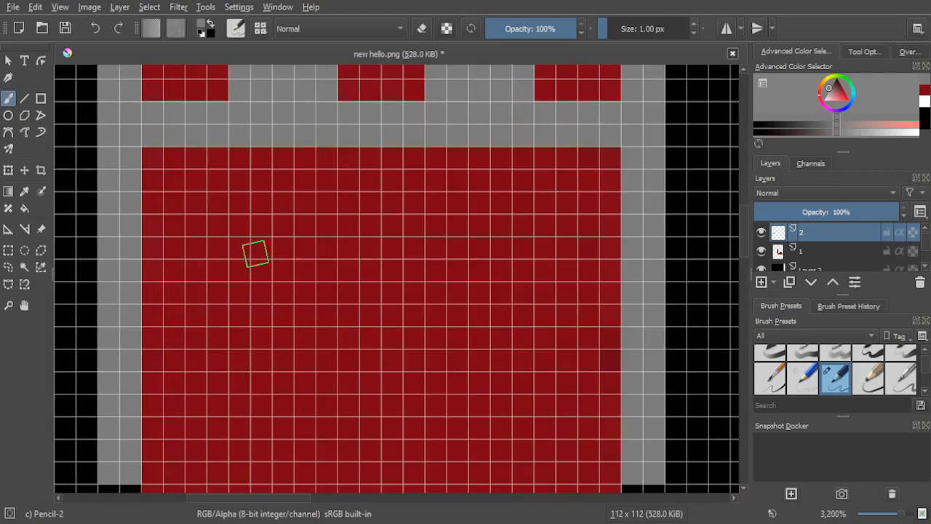
pyautogui.moveTo(183, 230); pyautogui.dragTo(333, 284)
pyautogui.moveTo(302, 211)
pyautogui.mouseDown()
pyautogui.moveTo(302, 236)
pyautogui.moveTo(314, 227)
pyautogui.moveTo(314, 207)
pyautogui.moveTo(343, 211)
pyautogui.moveTo(331, 242)
pyautogui.moveTo(418, 227)
pyautogui.moveTo(538, 227)
pyautogui.moveTo(386, 243)
pyautogui.mouseUp()
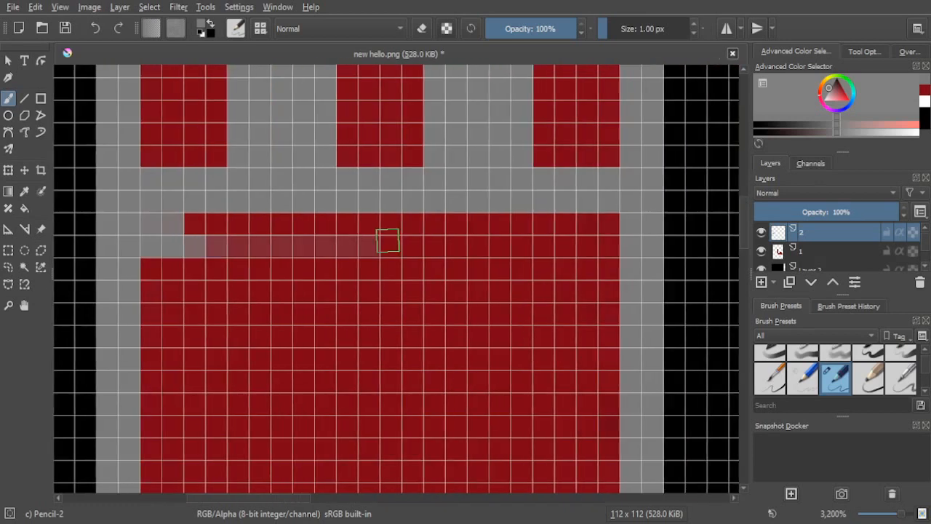
pyautogui.moveTo(166, 257)
pyautogui.mouseDown()
pyautogui.moveTo(615, 248)
pyautogui.moveTo(291, 247)
pyautogui.moveTo(210, 258)
pyautogui.mouseUp()
pyautogui.moveTo(616, 233)
pyautogui.mouseDown()
pyautogui.moveTo(268, 225)
pyautogui.moveTo(621, 224)
pyautogui.moveTo(275, 229)
pyautogui.moveTo(182, 221)
pyautogui.mouseUp()
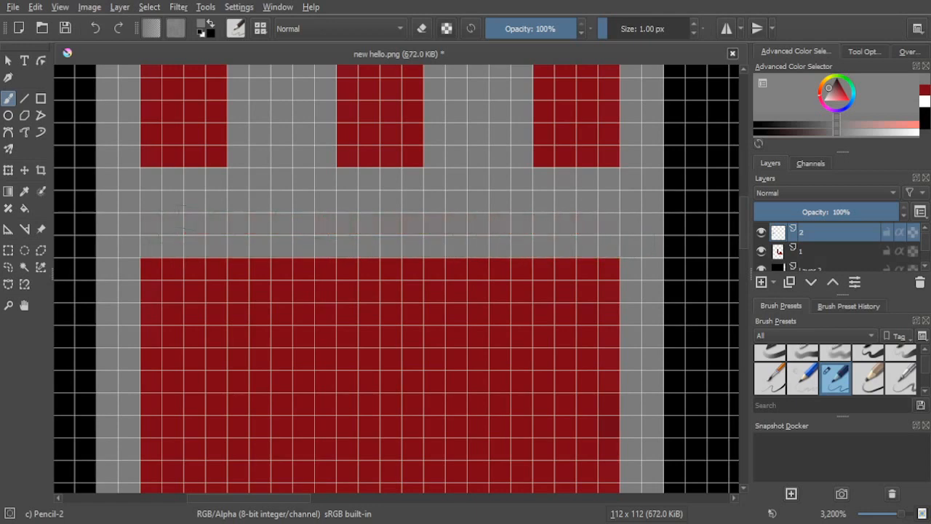
# Step: Widen the right-hand post of the grey frame by one pixel column along its full height
pyautogui.scroll(-1, 549, 217)
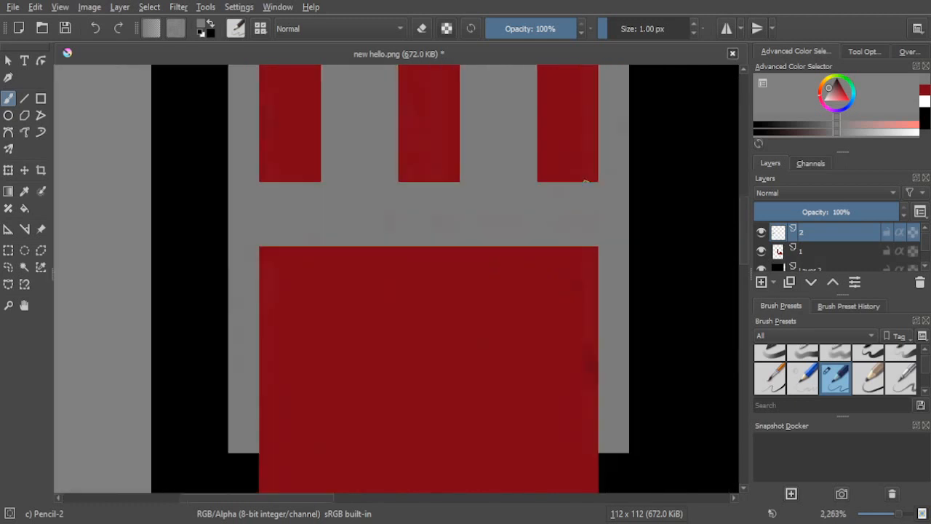
pyautogui.moveTo(618, 194); pyautogui.dragTo(592, 316)
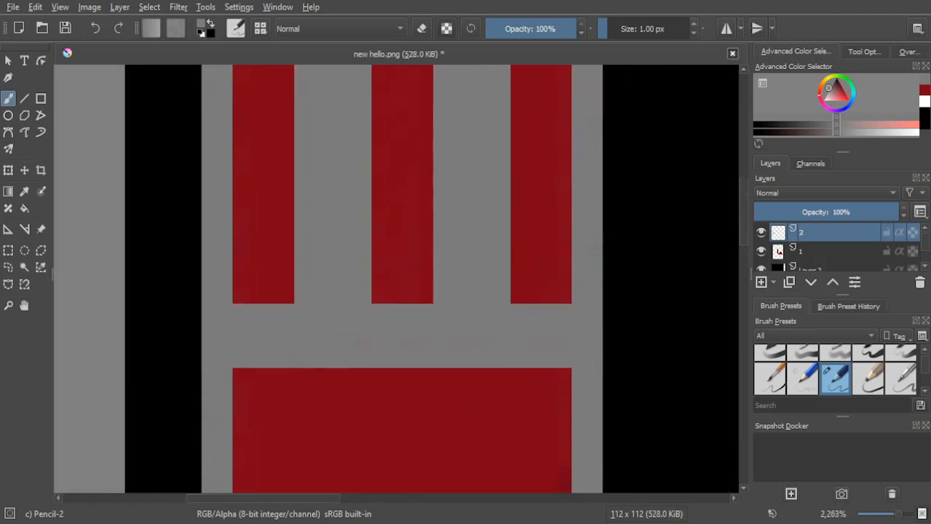
pyautogui.scroll(-2, 472, 247)
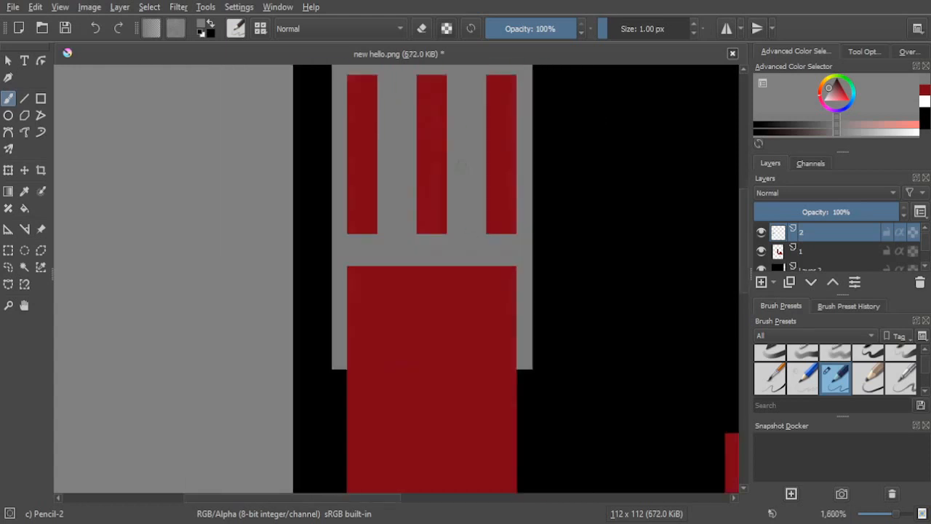
pyautogui.moveTo(465, 270); pyautogui.dragTo(450, 227)
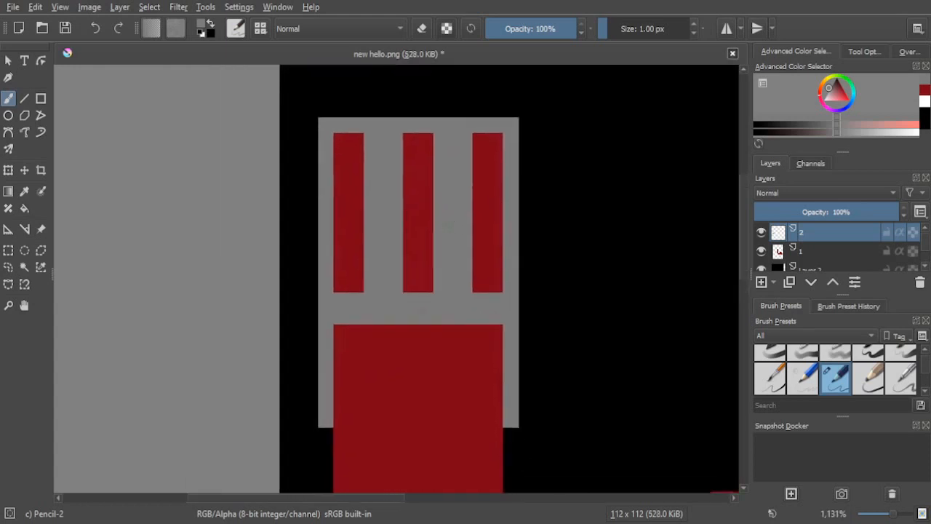
pyautogui.moveTo(416, 349); pyautogui.dragTo(423, 289)
pyautogui.scroll(3, 493, 357)
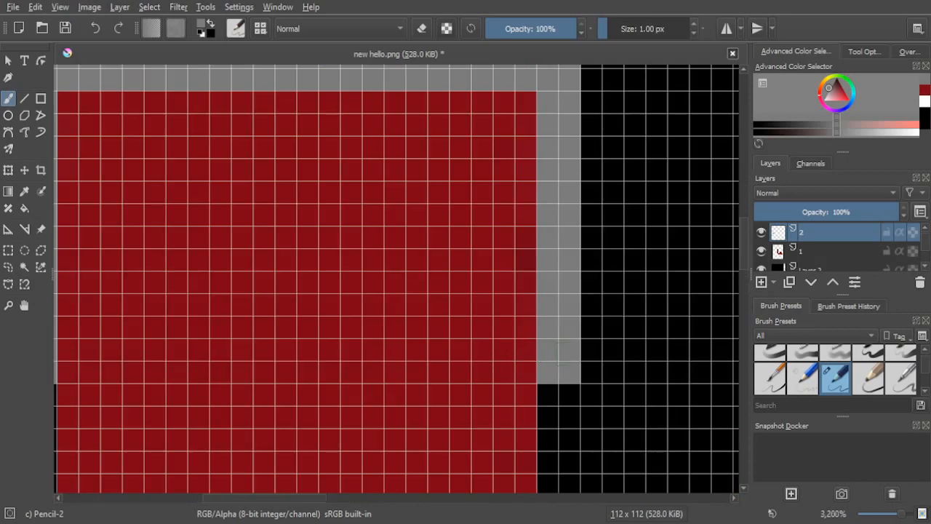
pyautogui.moveTo(568, 354)
pyautogui.mouseDown()
pyautogui.moveTo(520, 362)
pyautogui.moveTo(531, 373)
pyautogui.moveTo(531, 322)
pyautogui.moveTo(535, 384)
pyautogui.moveTo(529, 300)
pyautogui.moveTo(532, 393)
pyautogui.moveTo(529, 136)
pyautogui.moveTo(489, 317)
pyautogui.mouseUp()
pyautogui.scroll(-2, 500, 362)
pyautogui.scroll(2, 494, 353)
pyautogui.moveTo(499, 357)
pyautogui.mouseDown()
pyautogui.moveTo(511, 338)
pyautogui.moveTo(493, 278)
pyautogui.moveTo(493, 329)
pyautogui.mouseUp()
pyautogui.moveTo(488, 225)
pyautogui.mouseDown()
pyautogui.moveTo(508, 277)
pyautogui.moveTo(510, 236)
pyautogui.mouseUp()
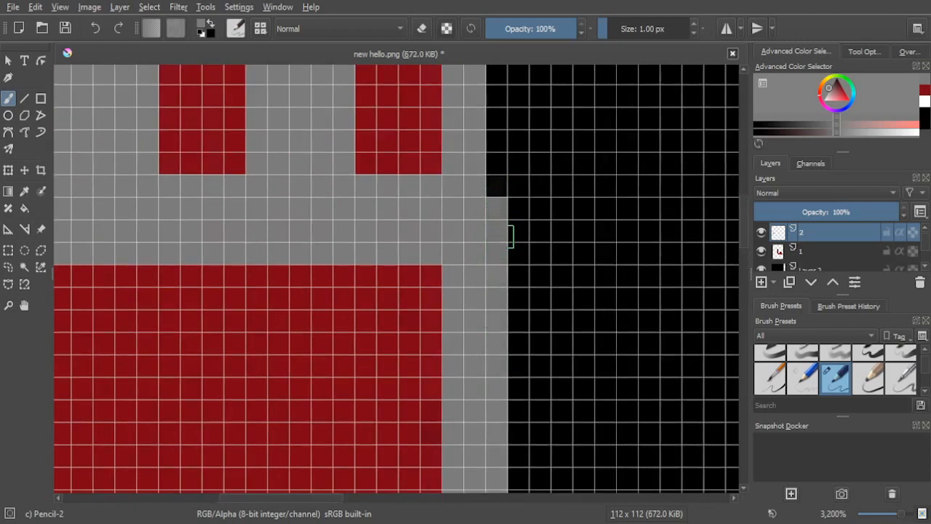
pyautogui.moveTo(491, 179)
pyautogui.mouseDown()
pyautogui.moveTo(466, 302)
pyautogui.moveTo(472, 220)
pyautogui.moveTo(476, 303)
pyautogui.moveTo(473, 192)
pyautogui.mouseUp()
pyautogui.moveTo(464, 236); pyautogui.dragTo(464, 381)
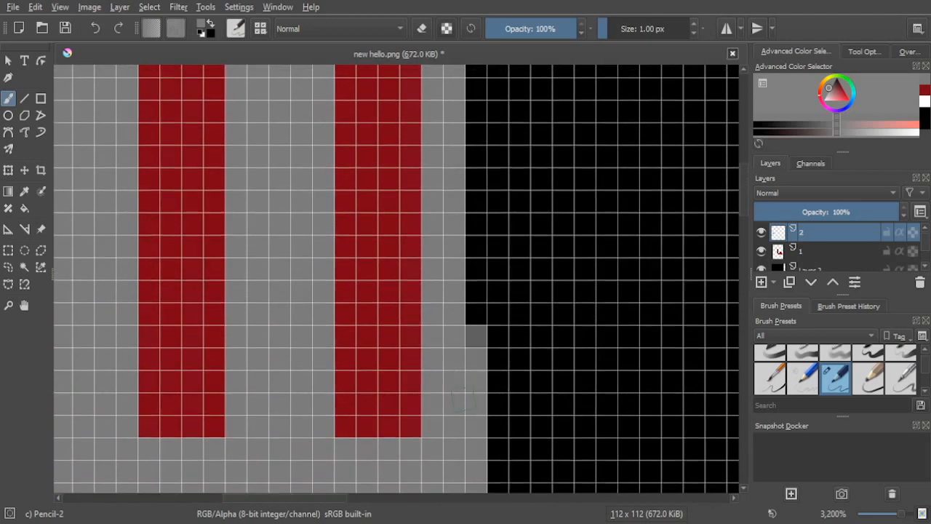
pyautogui.moveTo(475, 337)
pyautogui.mouseDown()
pyautogui.moveTo(477, 277)
pyautogui.moveTo(475, 331)
pyautogui.mouseUp()
pyautogui.moveTo(458, 237)
pyautogui.mouseDown()
pyautogui.moveTo(436, 374)
pyautogui.moveTo(459, 302)
pyautogui.moveTo(458, 91)
pyautogui.mouseUp()
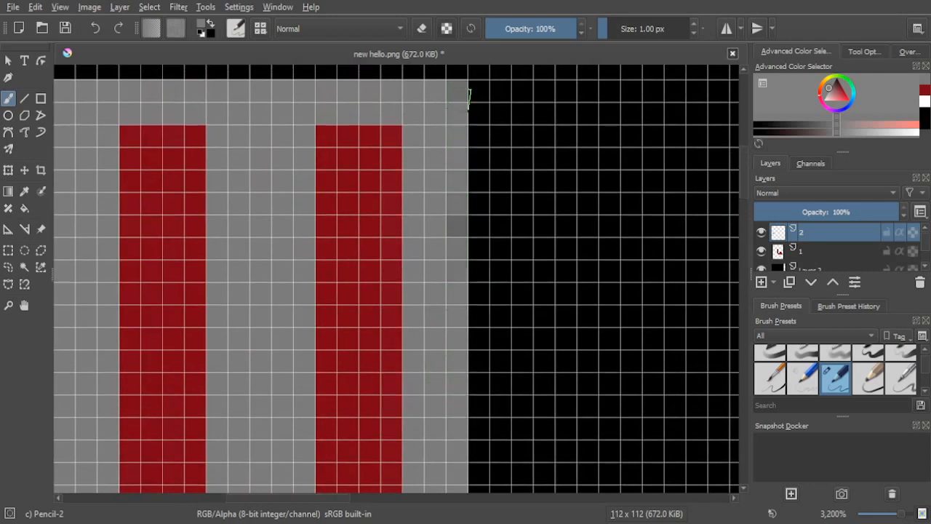
# Step: Widen the left-hand post of the grey frame by one pixel column along its full height
pyautogui.scroll(-5, 447, 333)
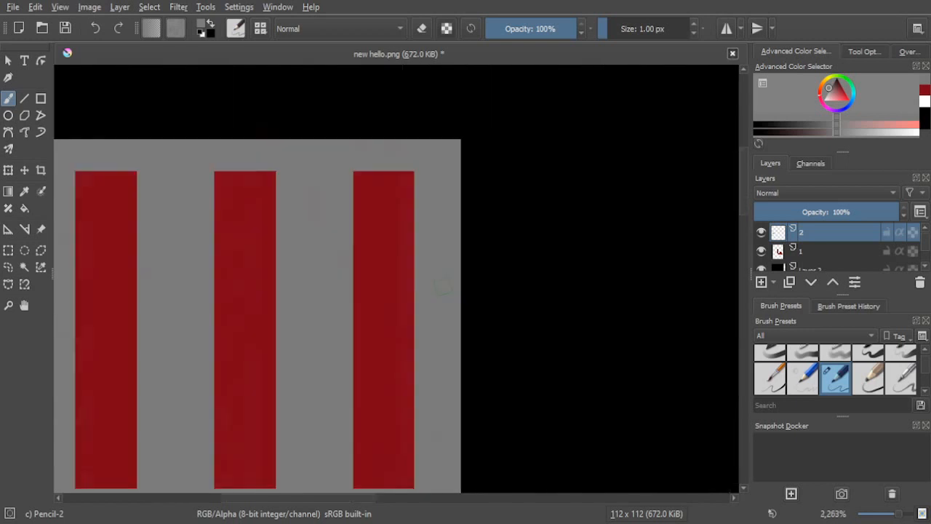
pyautogui.scroll(5, 567, 327)
pyautogui.moveTo(474, 262)
pyautogui.mouseDown()
pyautogui.moveTo(482, 283)
pyautogui.moveTo(478, 231)
pyautogui.moveTo(486, 377)
pyautogui.mouseUp()
pyautogui.moveTo(493, 384); pyautogui.dragTo(469, 213)
pyautogui.moveTo(458, 210)
pyautogui.mouseDown()
pyautogui.moveTo(459, 218)
pyautogui.moveTo(451, 186)
pyautogui.moveTo(457, 431)
pyautogui.moveTo(458, 388)
pyautogui.mouseUp()
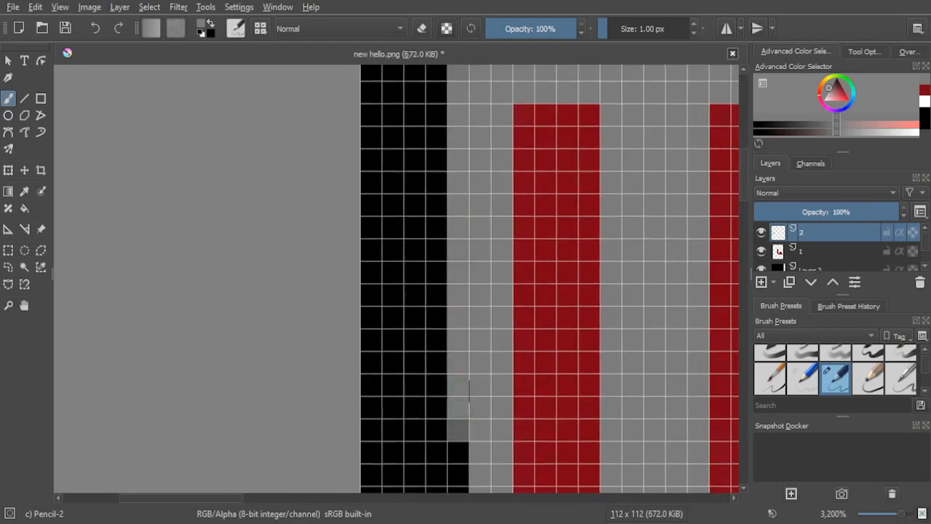
pyautogui.moveTo(476, 354); pyautogui.dragTo(463, 129)
pyautogui.moveTo(445, 211)
pyautogui.mouseDown()
pyautogui.moveTo(445, 430)
pyautogui.moveTo(432, 200)
pyautogui.moveTo(421, 455)
pyautogui.moveTo(431, 453)
pyautogui.mouseUp()
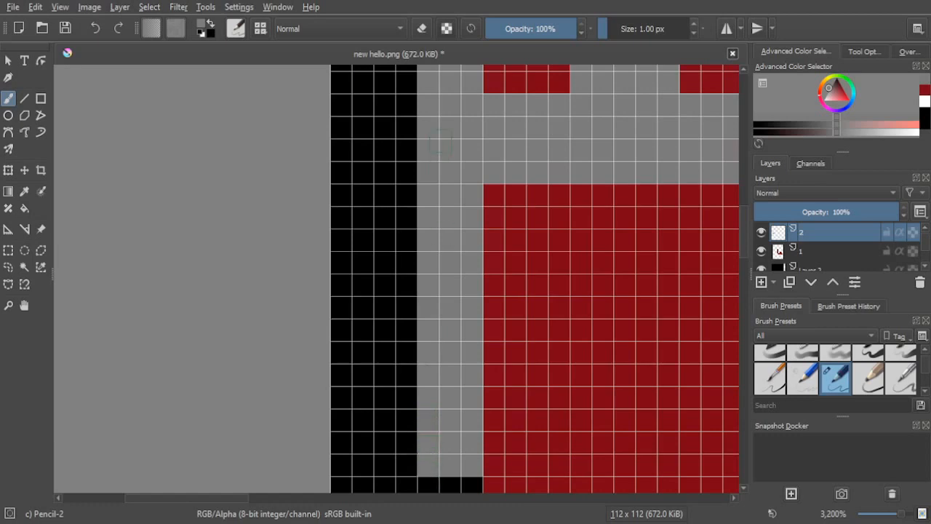
# Step: Examine the grey frame's proportions against the whole red figure
pyautogui.scroll(-5, 546, 308)
pyautogui.scroll(-1, 539, 241)
pyautogui.scroll(1, 511, 260)
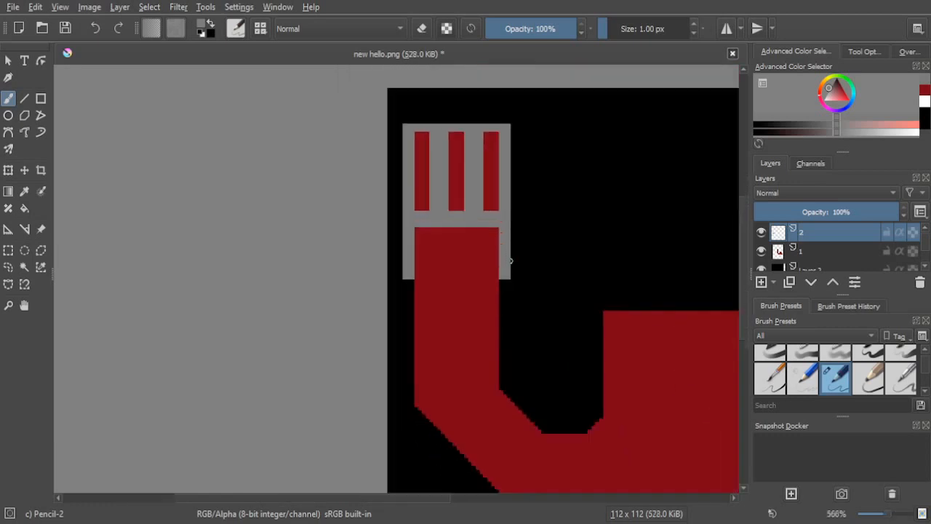
pyautogui.scroll(5, 510, 260)
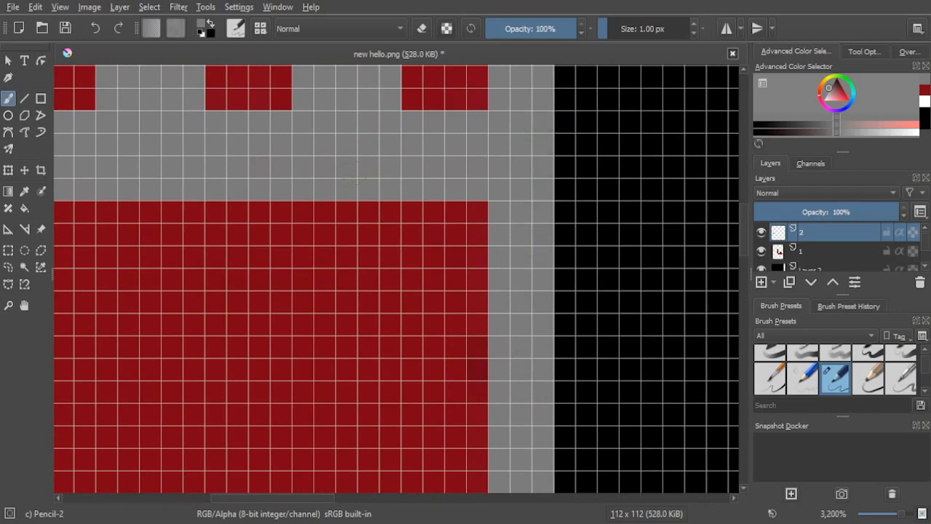
pyautogui.scroll(-6, 429, 391)
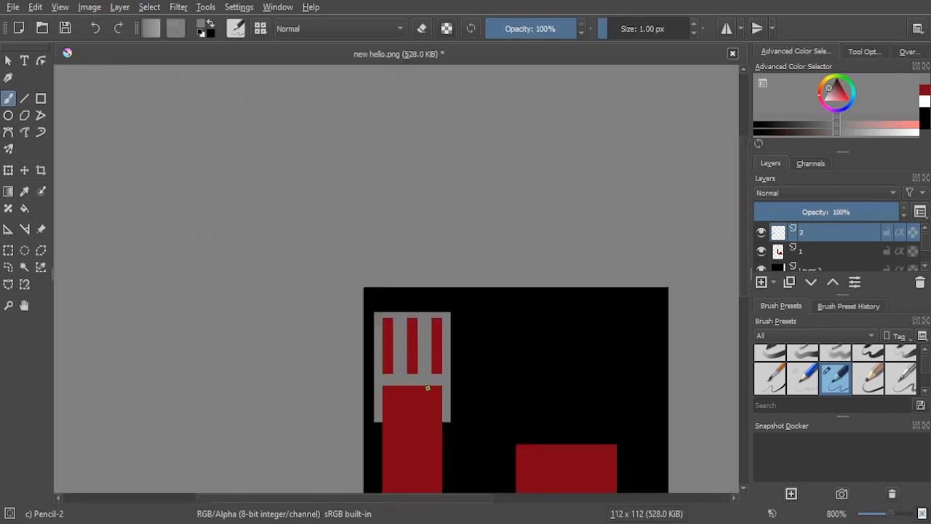
pyautogui.scroll(-2, 617, 412)
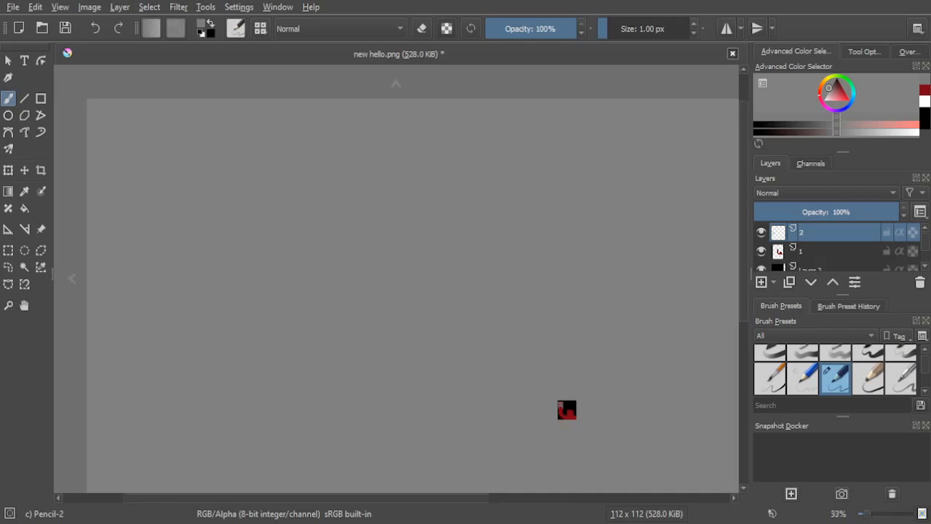
pyautogui.scroll(8, 567, 409)
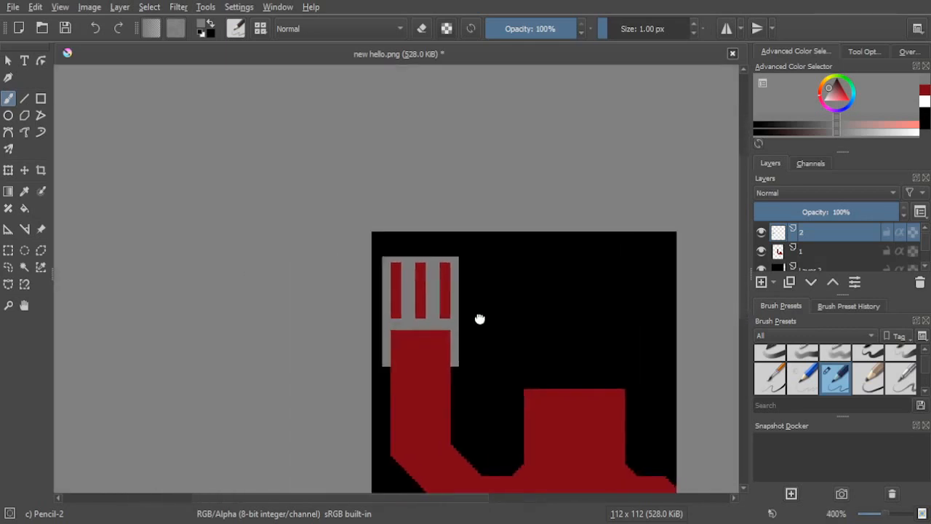
# Step: Erase the stray pixels along the red block's right edge on layer 2 with the Eraser Circle brush
pyautogui.scroll(2, 399, 321)
pyautogui.moveTo(441, 347); pyautogui.dragTo(298, 270)
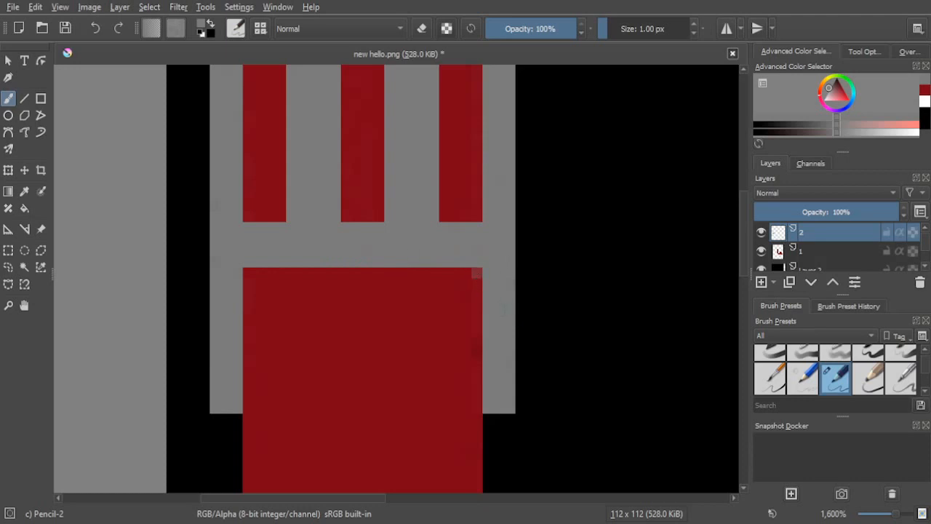
pyautogui.press('+')
pyautogui.rightClick(428, 296)
pyautogui.click(483, 373)
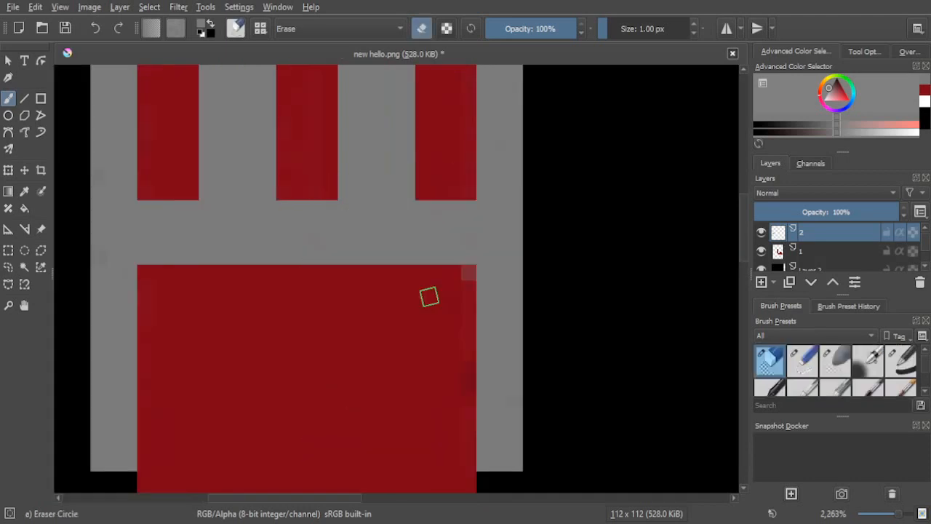
pyautogui.press('+')
pyautogui.click(479, 223)
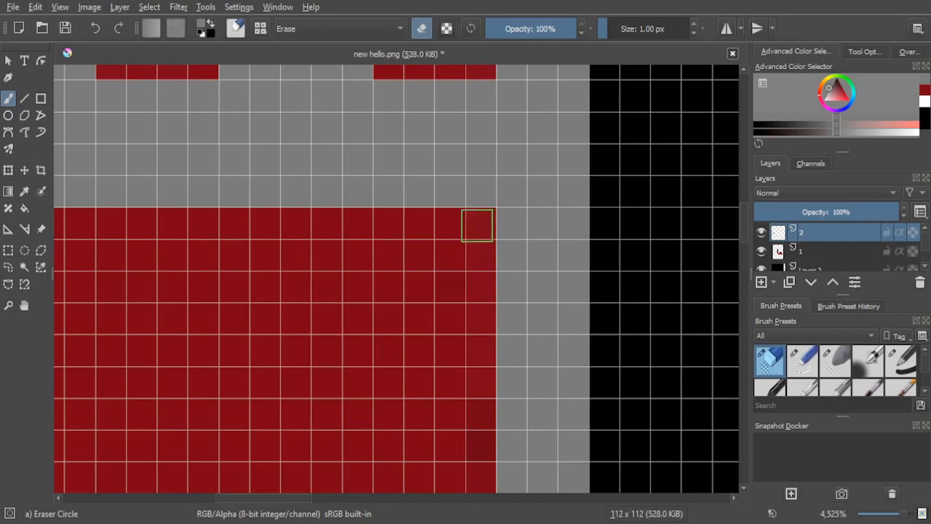
pyautogui.click(477, 471)
pyautogui.scroll(-3, 445, 376)
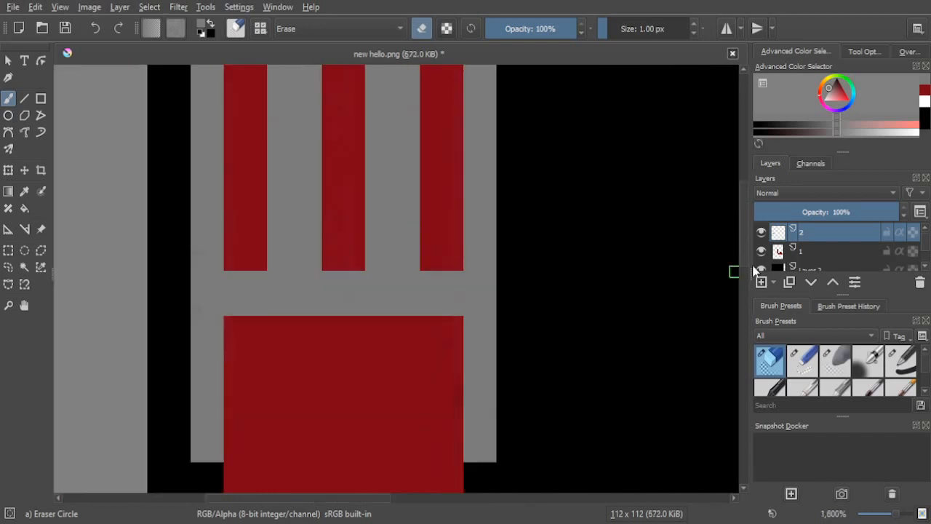
# Step: Hide Layer 3 and Layer 2 to check the frame against transparency, and show both again
pyautogui.scroll(-1, 782, 247)
pyautogui.click(761, 262)
pyautogui.click(761, 241)
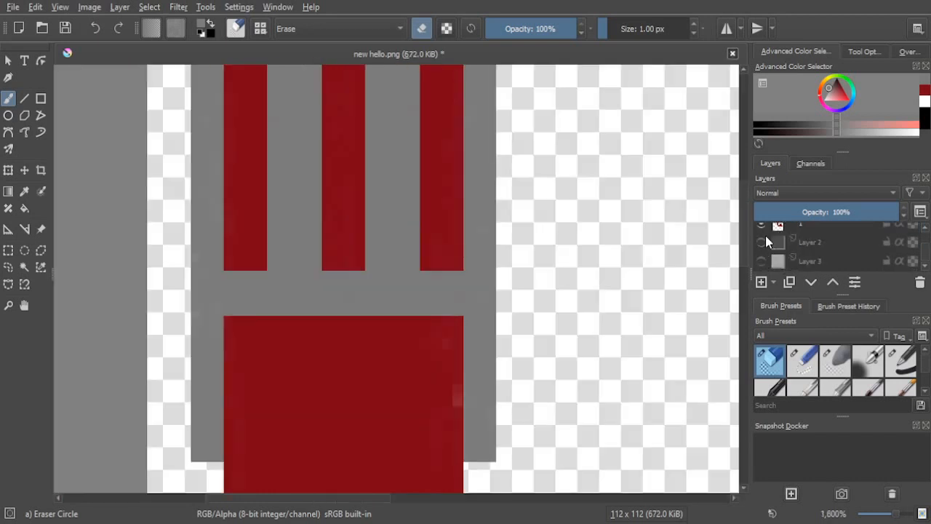
pyautogui.click(761, 262)
pyautogui.click(762, 243)
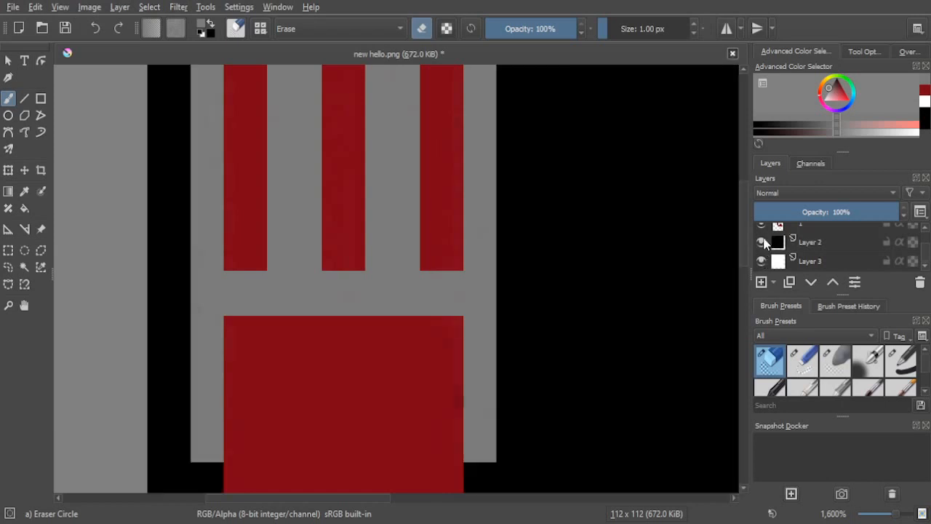
# Step: Hide layer 1 and the black Layer 2, leaving only the grey frame over the white background
pyautogui.scroll(1, 763, 244)
pyautogui.click(761, 233)
pyautogui.scroll(-1, 607, 274)
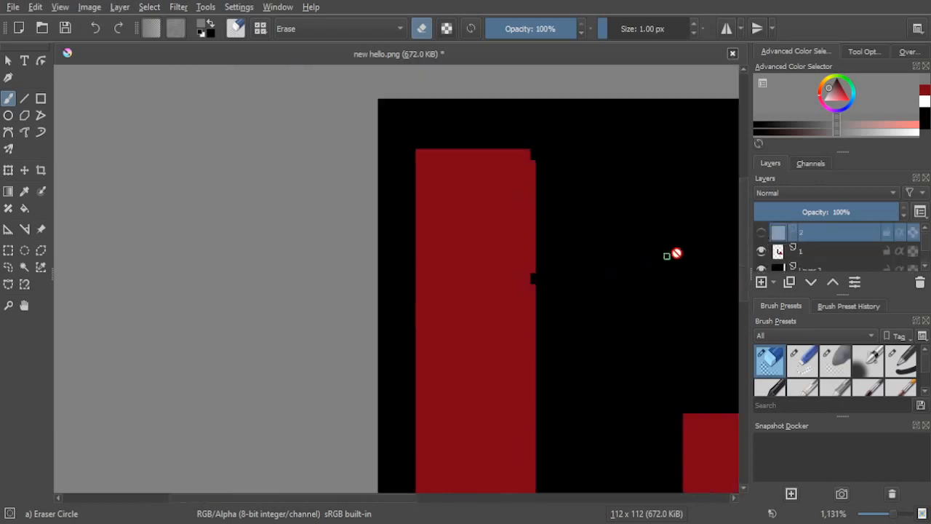
pyautogui.click(760, 250)
pyautogui.click(760, 231)
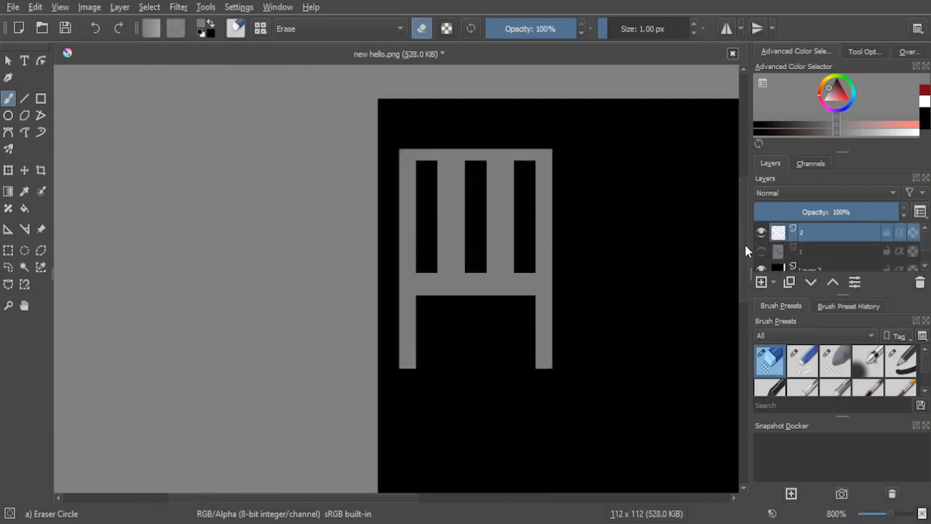
pyautogui.scroll(1, 691, 281)
pyautogui.click(756, 267)
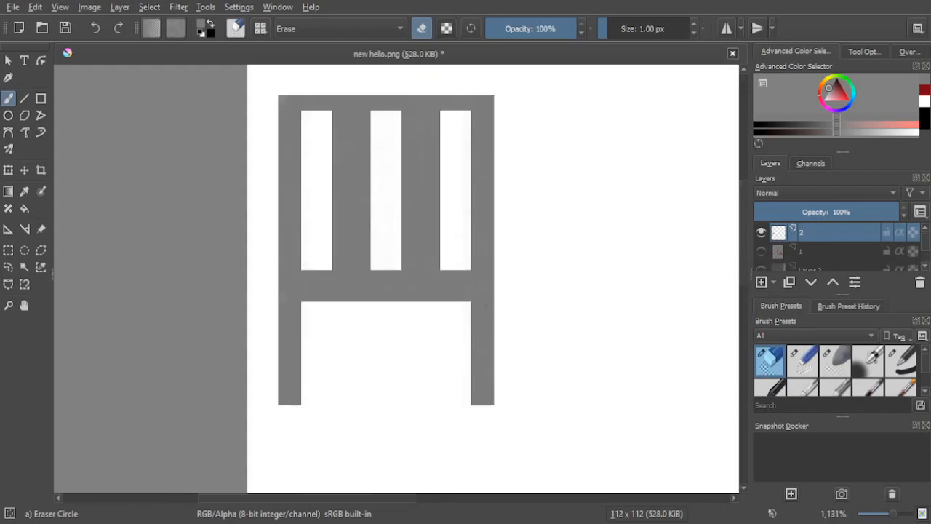
# Step: Switch from the Eraser Circle brush to the Pencil-2 brush preset
pyautogui.rightClick(520, 263)
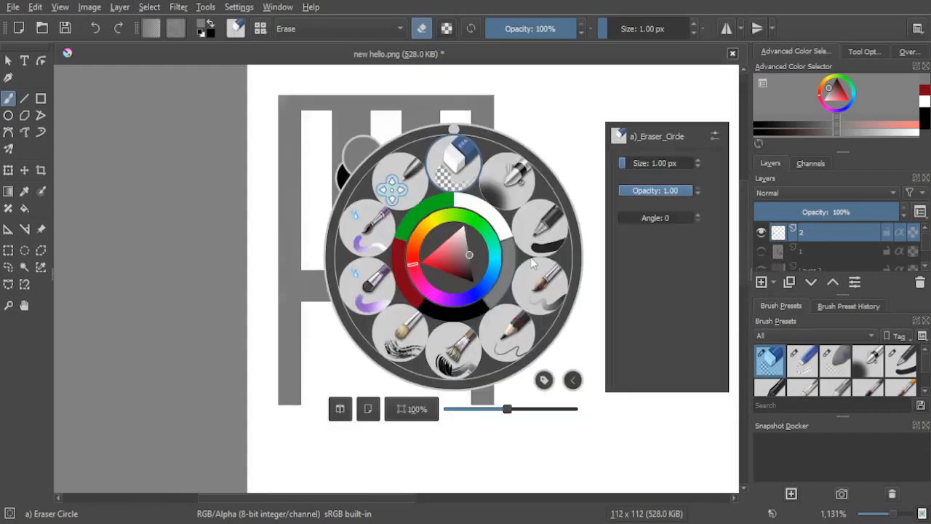
pyautogui.scroll(3, 451, 193)
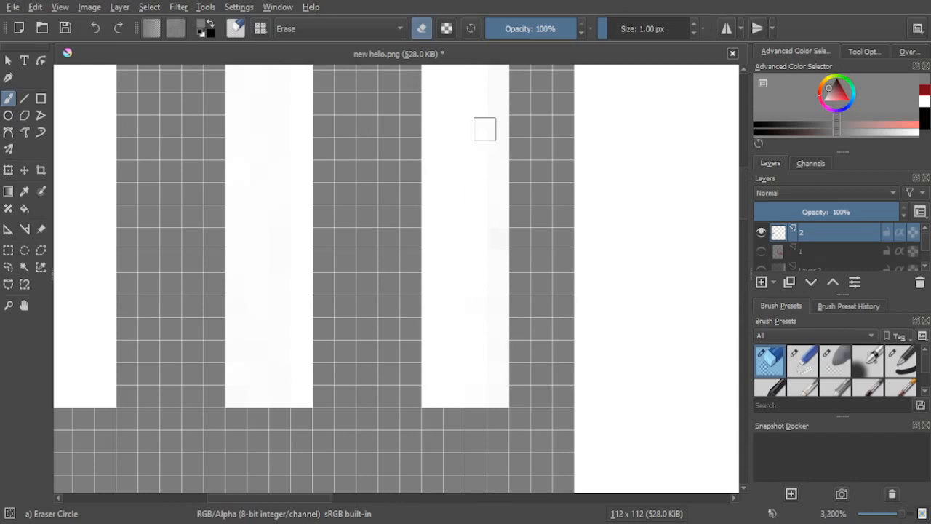
pyautogui.scroll(5, 477, 371)
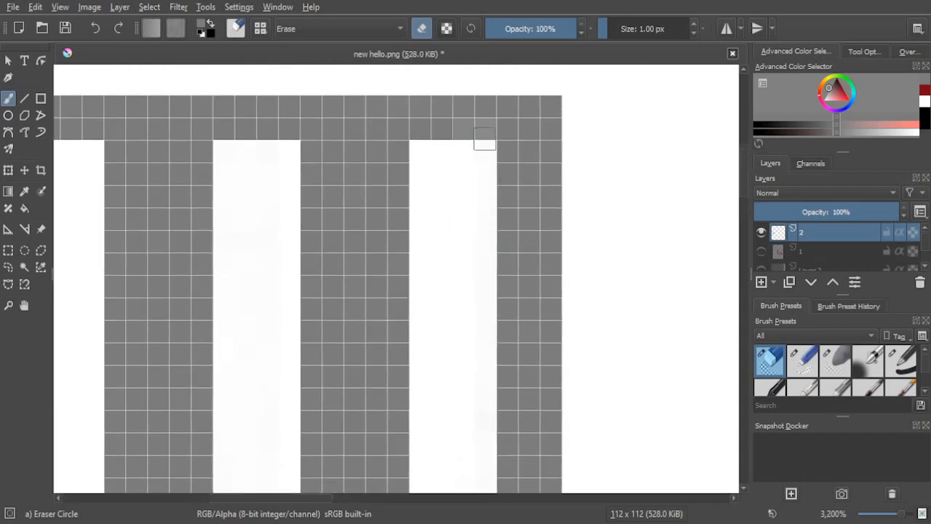
pyautogui.scroll(-2, 357, 223)
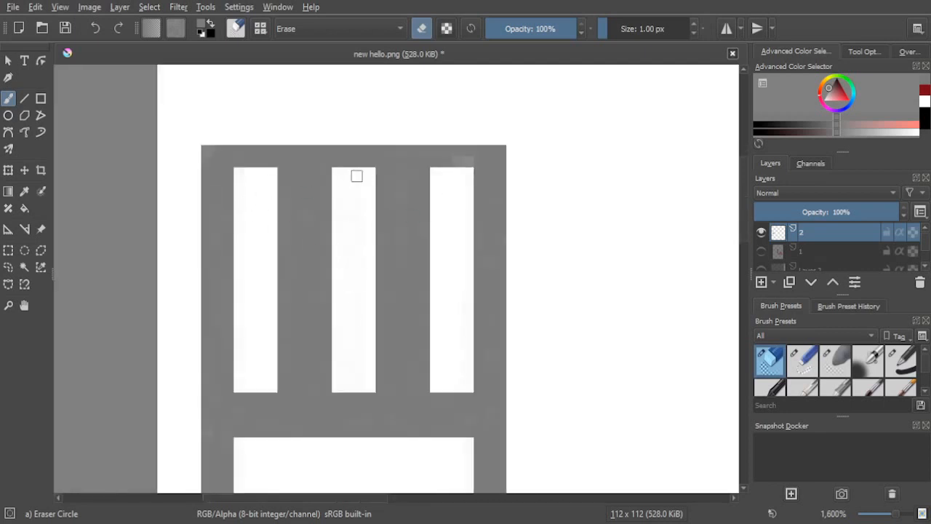
pyautogui.click(346, 175)
pyautogui.rightClick(254, 195)
pyautogui.click(314, 286)
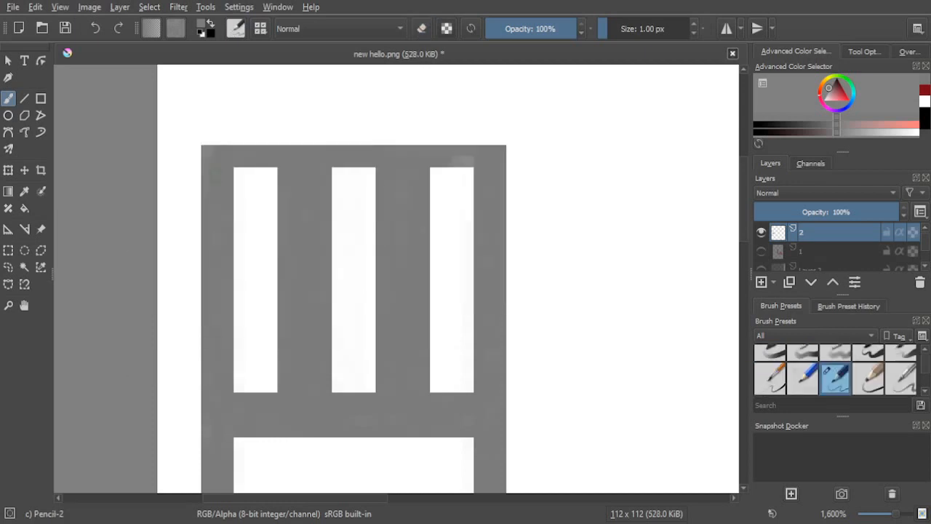
# Step: Examine the grey frame's top bar, slots, crossbar and legs for uneven thickness
pyautogui.scroll(2, 192, 168)
pyautogui.moveTo(188, 165); pyautogui.dragTo(305, 229)
pyautogui.scroll(-1, 266, 211)
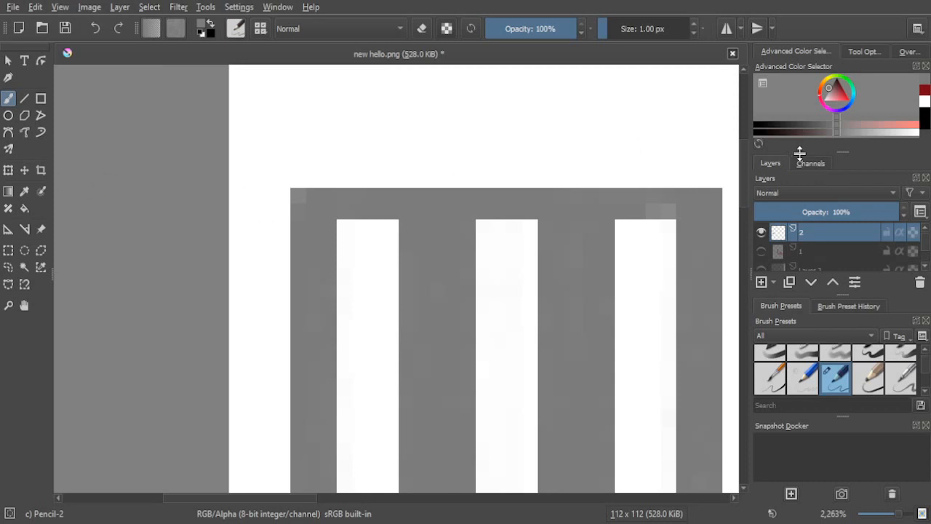
pyautogui.scroll(1, 269, 236)
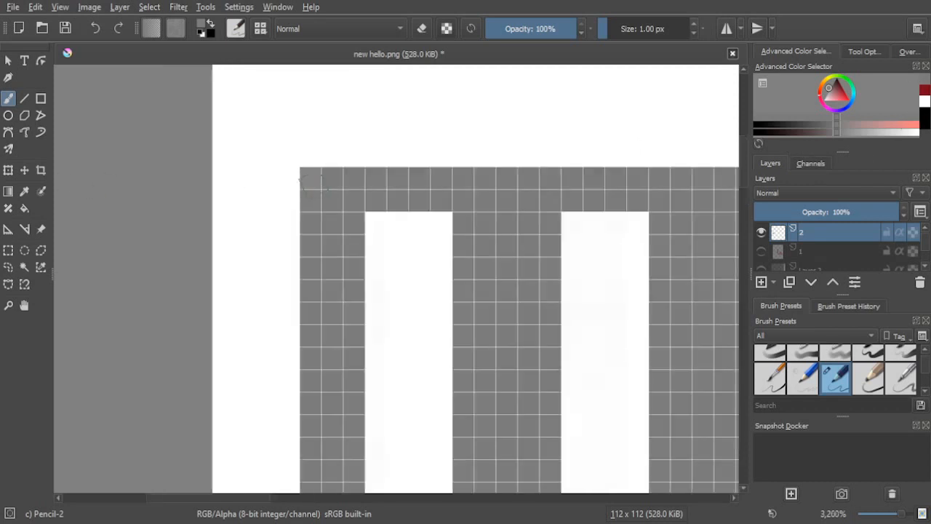
pyautogui.scroll(-2, 308, 177)
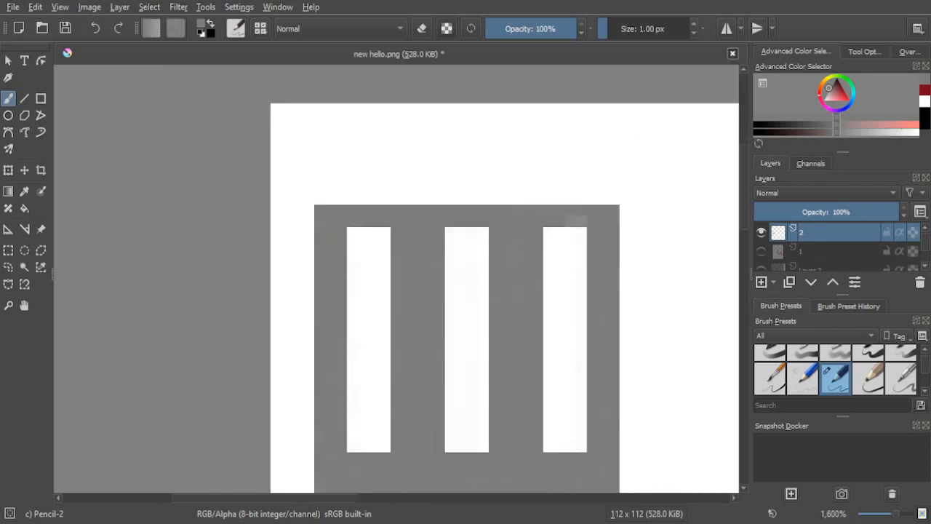
pyautogui.moveTo(360, 251); pyautogui.dragTo(278, 231)
pyautogui.scroll(1, 522, 193)
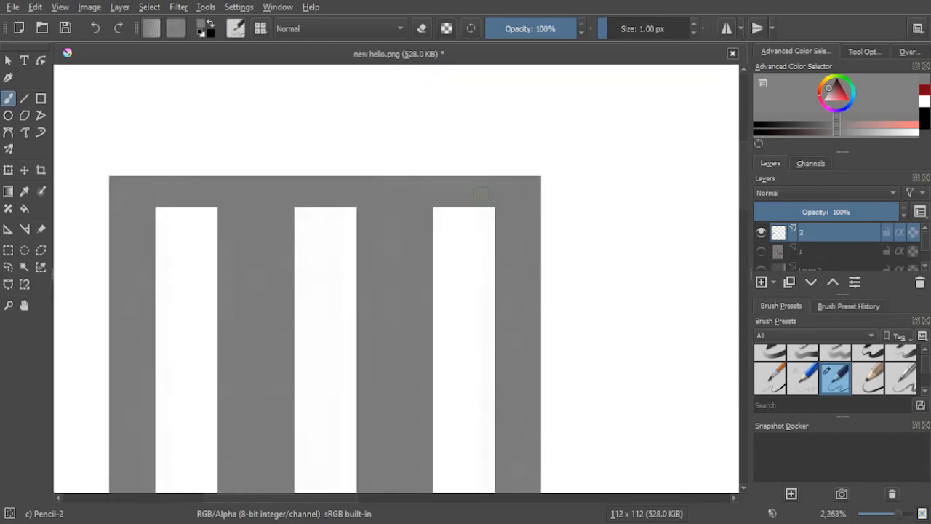
pyautogui.moveTo(586, 325); pyautogui.dragTo(615, 233)
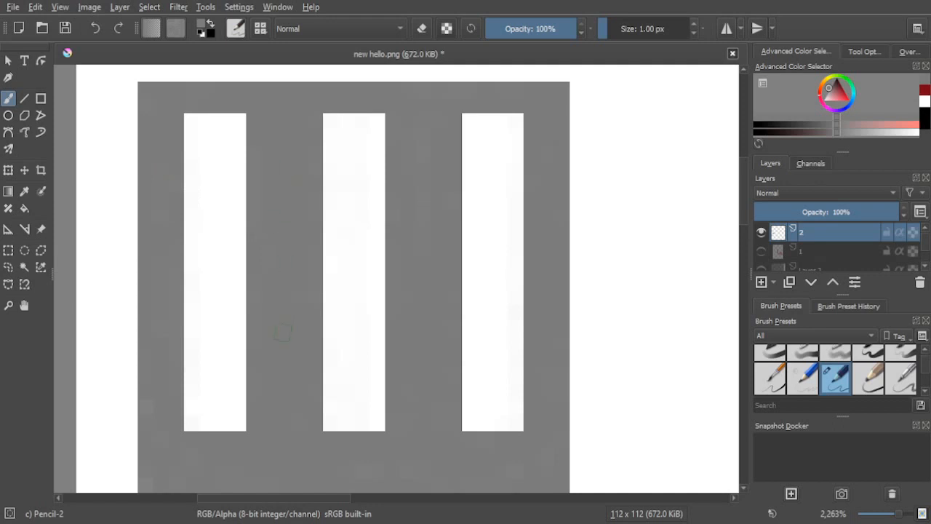
pyautogui.scroll(-1, 283, 333)
pyautogui.moveTo(339, 370); pyautogui.dragTo(368, 272)
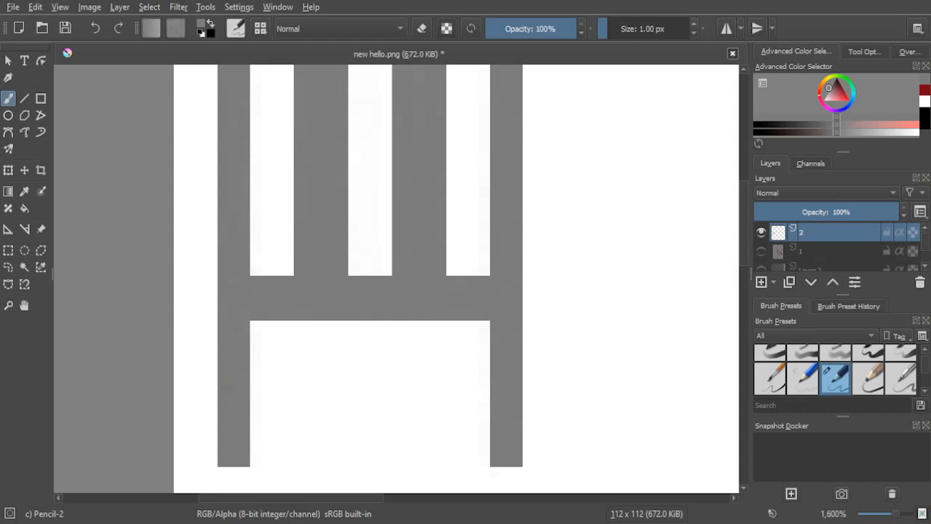
pyautogui.moveTo(230, 269); pyautogui.dragTo(240, 385)
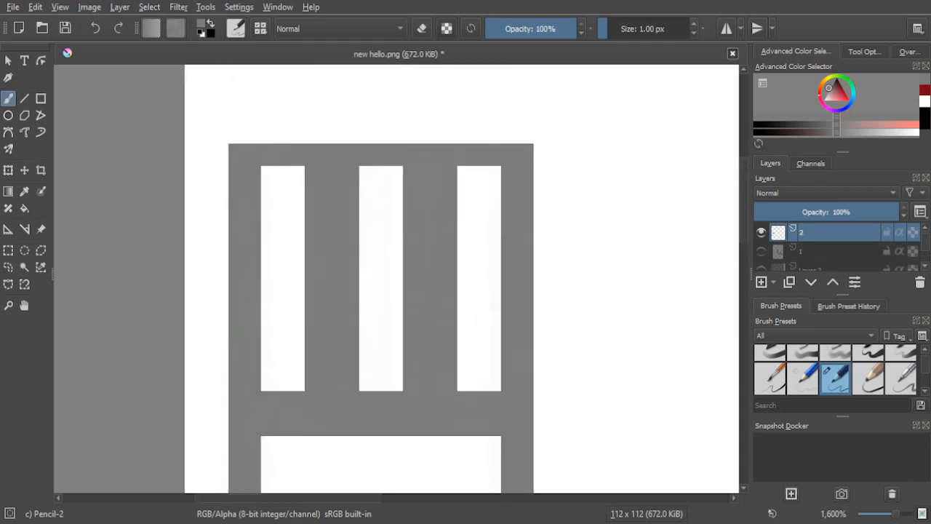
pyautogui.moveTo(265, 241); pyautogui.dragTo(266, 328)
# Step: Thicken the grey frame's top bar to three pixels by painting one grey row across the tops of the three slots
pyautogui.scroll(3, 261, 256)
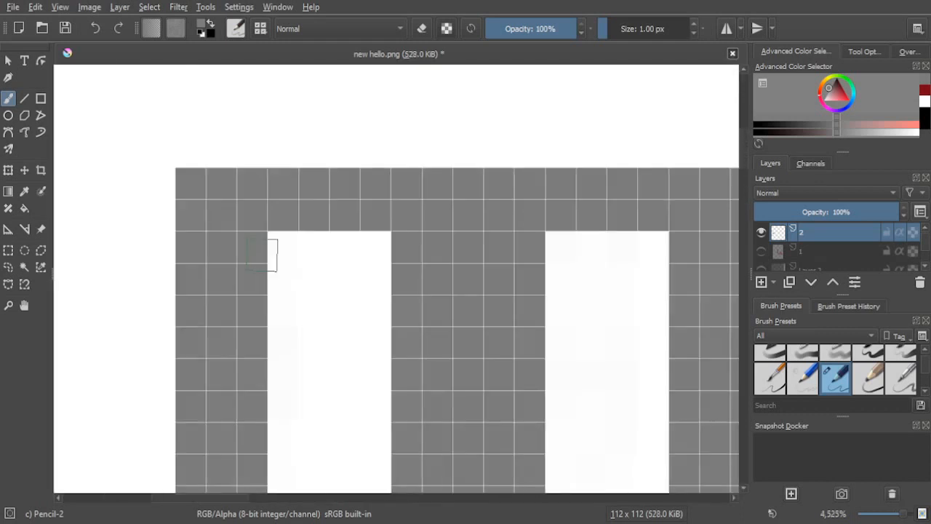
pyautogui.moveTo(279, 247)
pyautogui.mouseDown()
pyautogui.moveTo(377, 246)
pyautogui.moveTo(335, 244)
pyautogui.mouseUp()
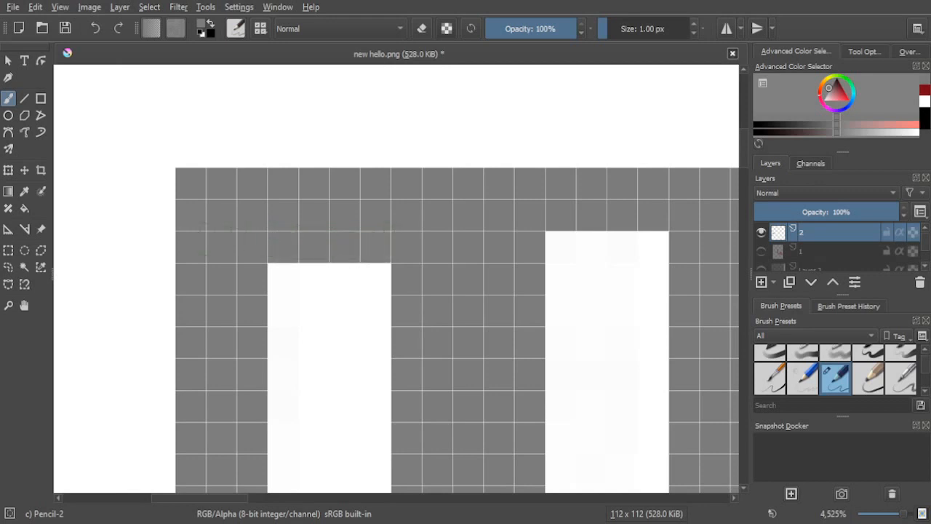
pyautogui.moveTo(461, 265); pyautogui.dragTo(177, 270)
pyautogui.moveTo(278, 251)
pyautogui.mouseDown()
pyautogui.moveTo(368, 251)
pyautogui.moveTo(289, 249)
pyautogui.mouseUp()
pyautogui.moveTo(552, 246)
pyautogui.mouseDown()
pyautogui.moveTo(650, 247)
pyautogui.moveTo(566, 252)
pyautogui.mouseUp()
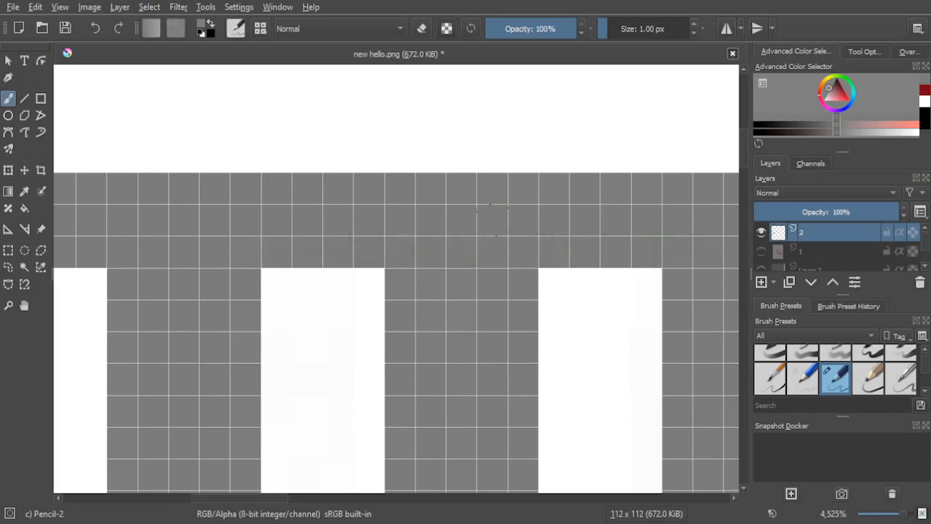
# Step: Show the red shape on layer 1 and the black Layer 2 again behind the grey frame
pyautogui.scroll(-8, 484, 203)
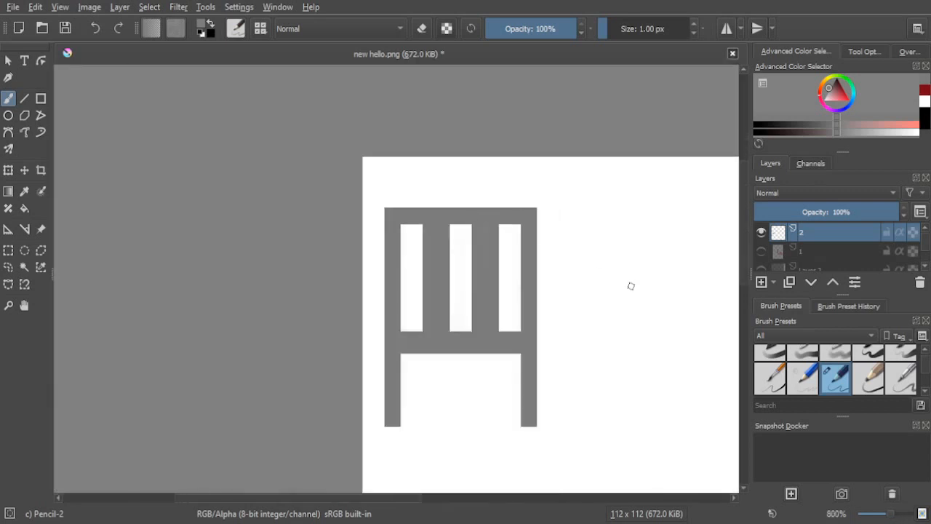
pyautogui.scroll(-2, 630, 285)
pyautogui.scroll(-1, 631, 285)
pyautogui.click(760, 250)
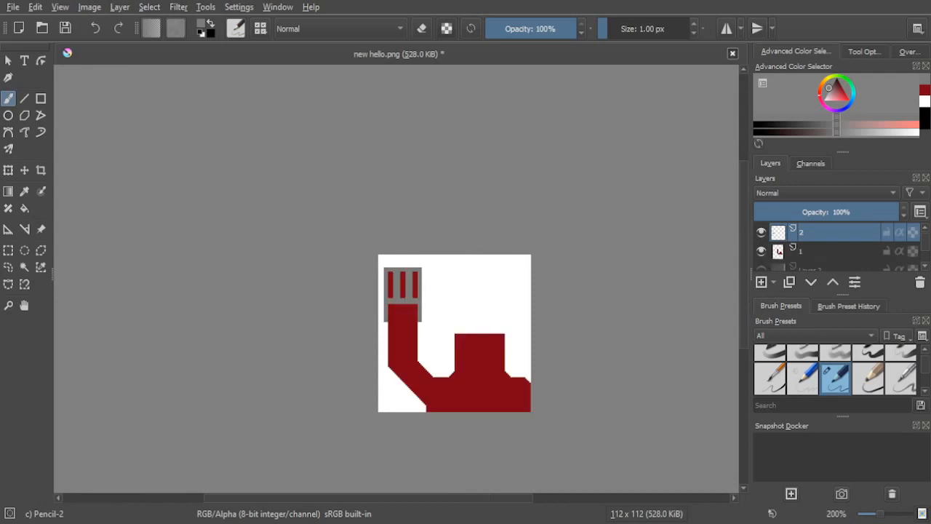
pyautogui.scroll(2, 465, 317)
pyautogui.moveTo(478, 315); pyautogui.dragTo(482, 251)
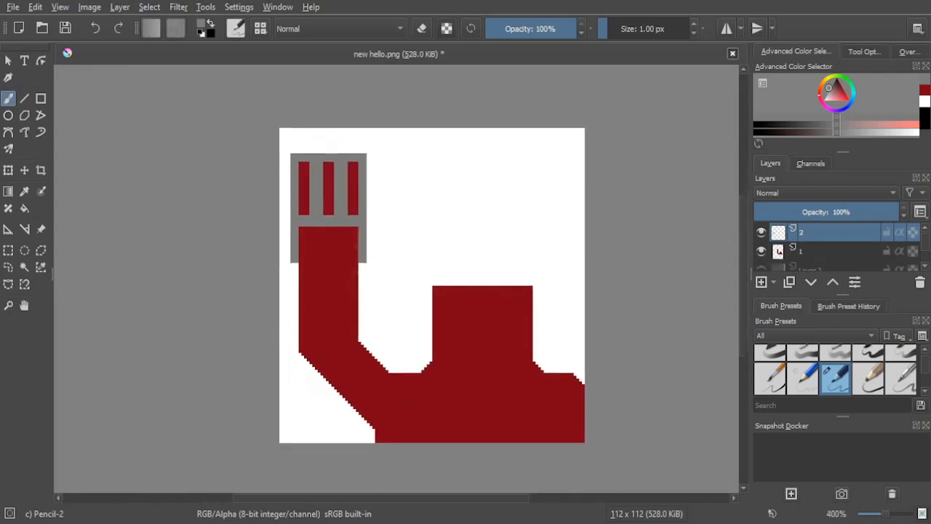
pyautogui.scroll(-1, 791, 255)
pyautogui.click(761, 243)
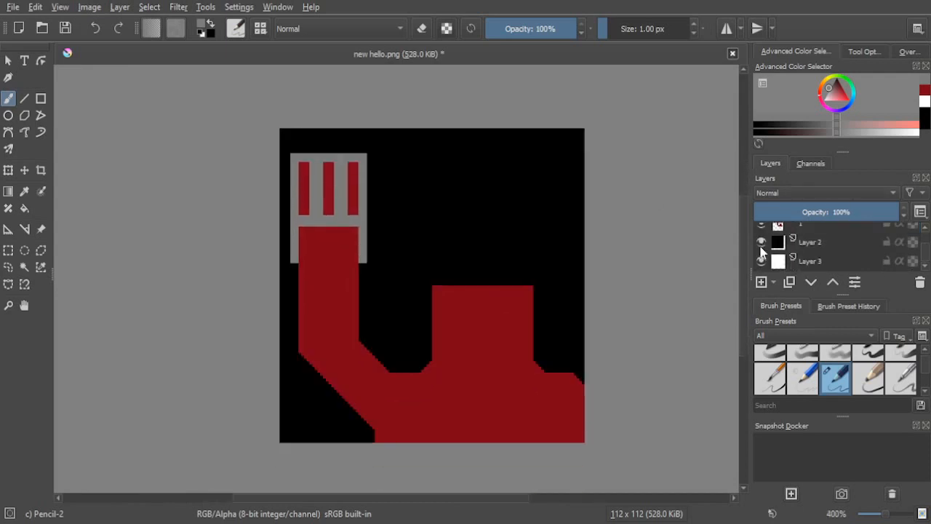
# Step: Make layer 1 active and pick the dark red from the colour history as the painting colour
pyautogui.scroll(7, 457, 251)
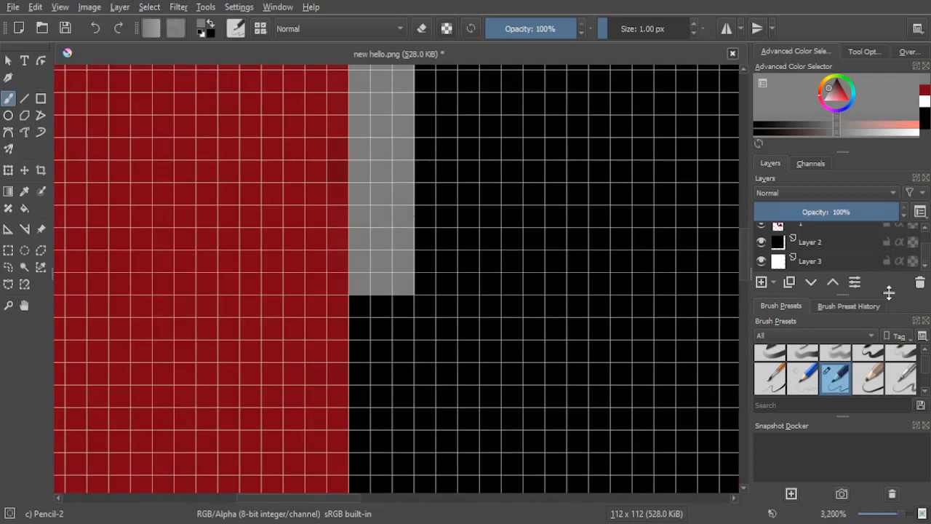
pyautogui.scroll(2, 814, 241)
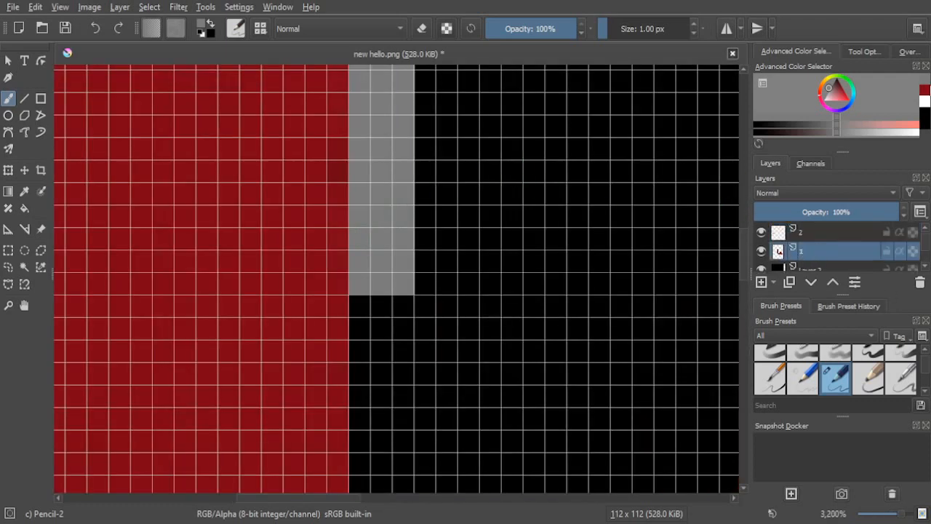
pyautogui.click(924, 89)
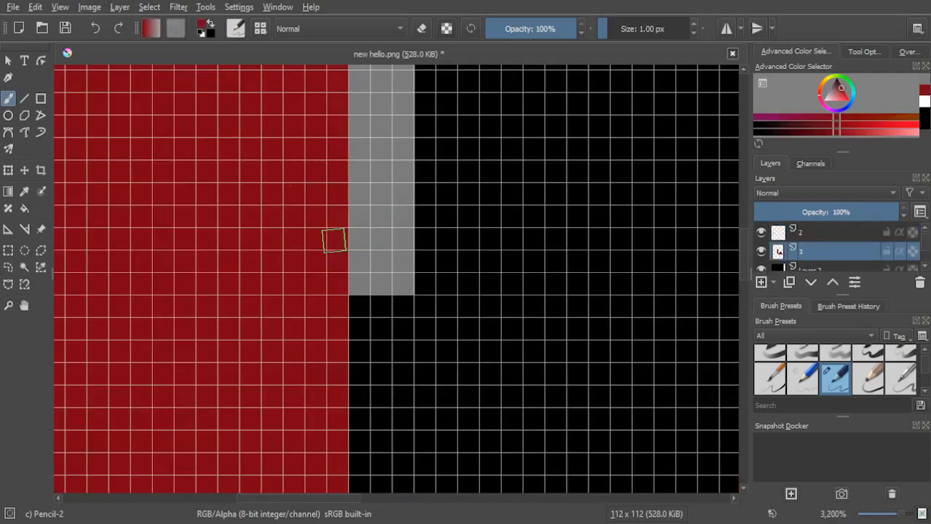
# Step: Examine the grey frame and the whole red figure against the black background
pyautogui.scroll(-2, 313, 177)
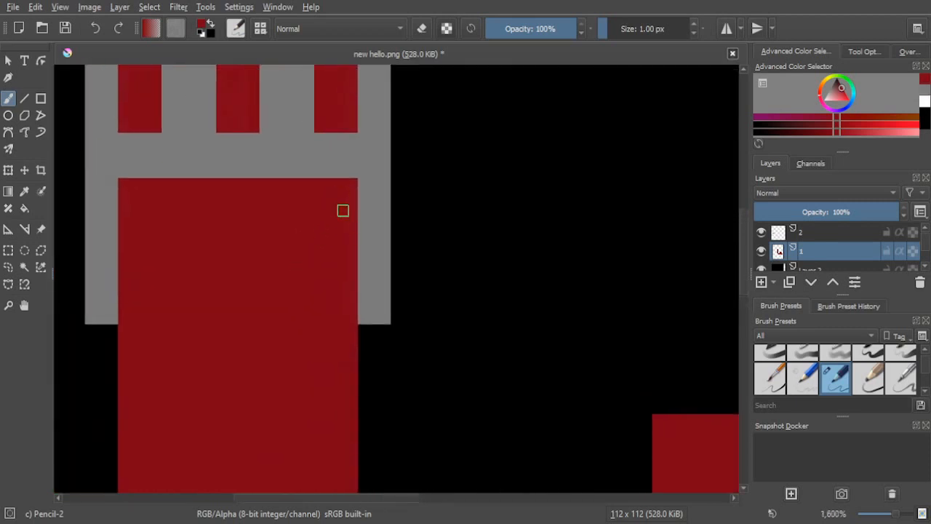
pyautogui.moveTo(309, 256); pyautogui.dragTo(330, 337)
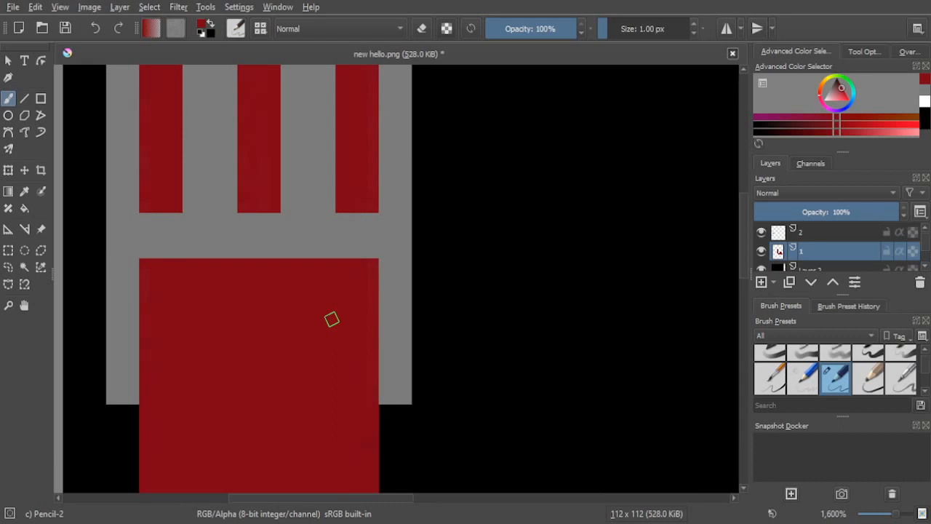
pyautogui.scroll(-4, 331, 319)
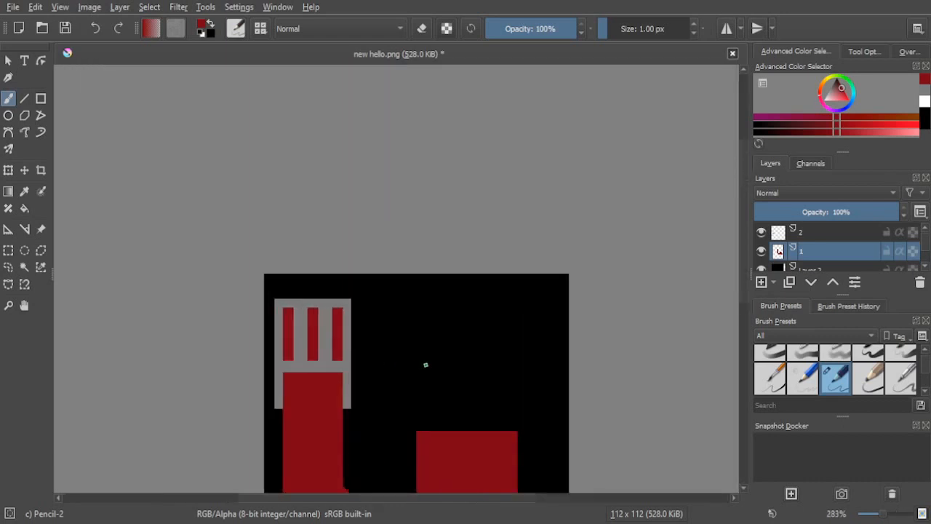
pyautogui.moveTo(427, 366); pyautogui.dragTo(415, 204)
pyautogui.scroll(2, 412, 261)
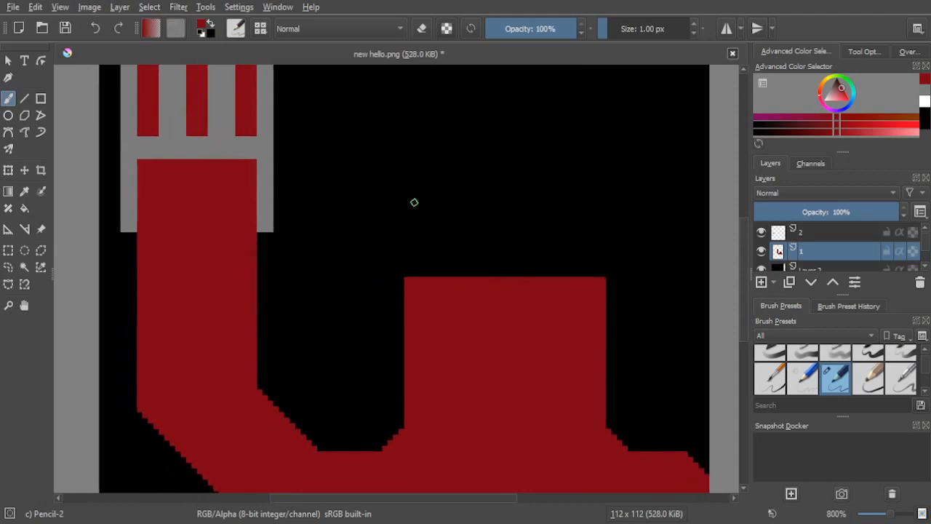
pyautogui.scroll(-3, 414, 202)
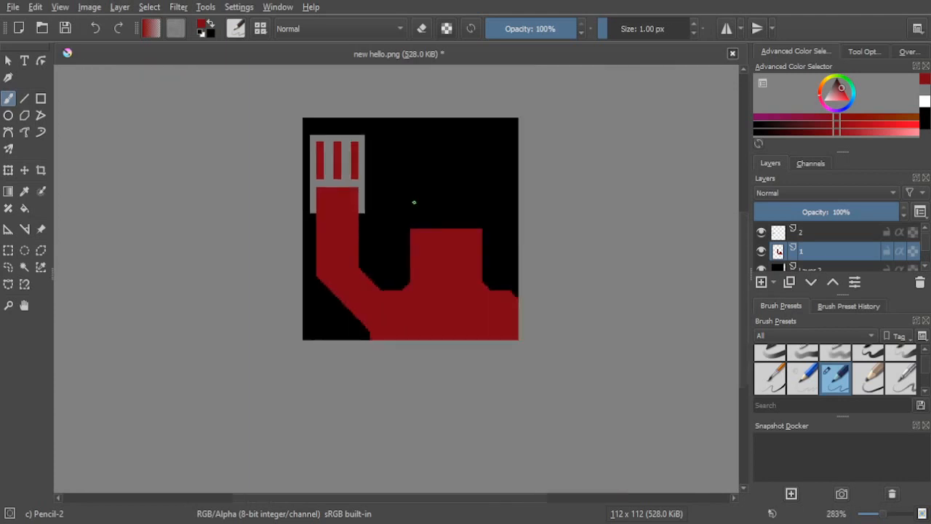
pyautogui.scroll(1, 370, 170)
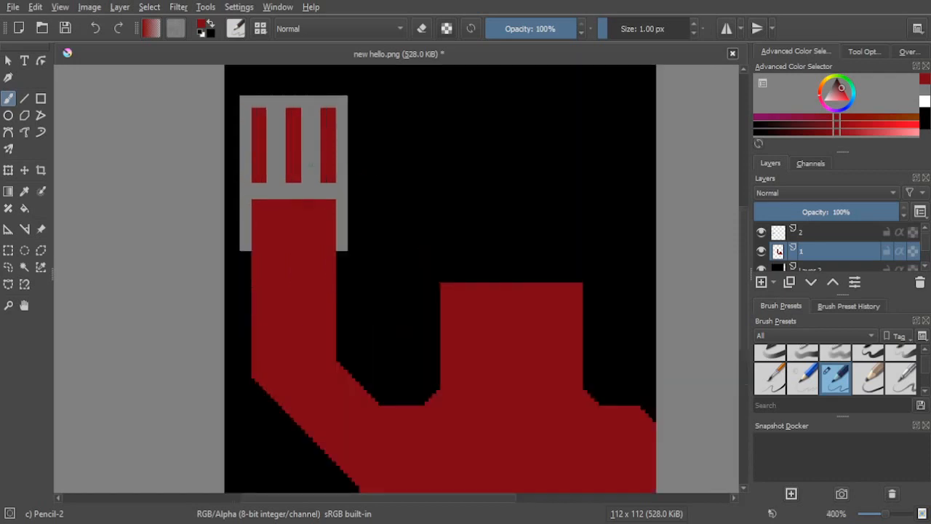
pyautogui.scroll(4, 265, 122)
pyautogui.scroll(-3, 283, 147)
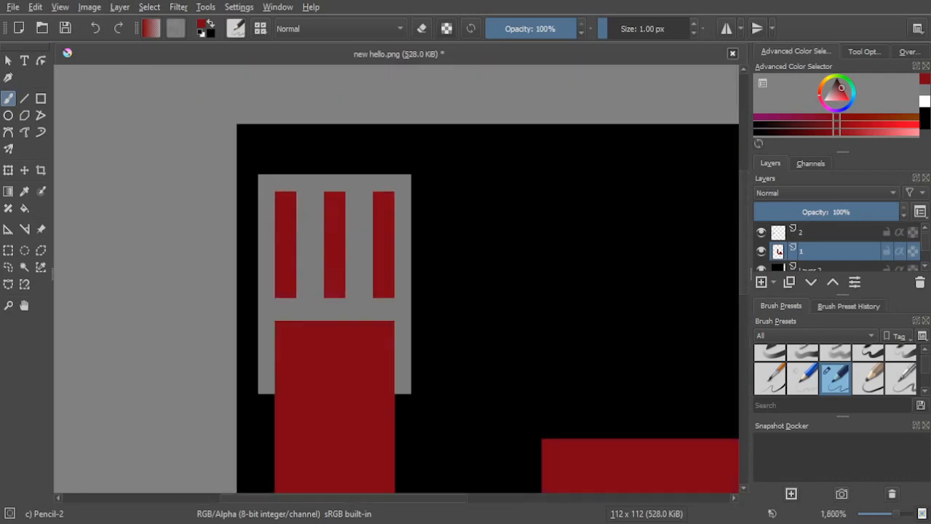
pyautogui.moveTo(507, 318); pyautogui.dragTo(362, 117)
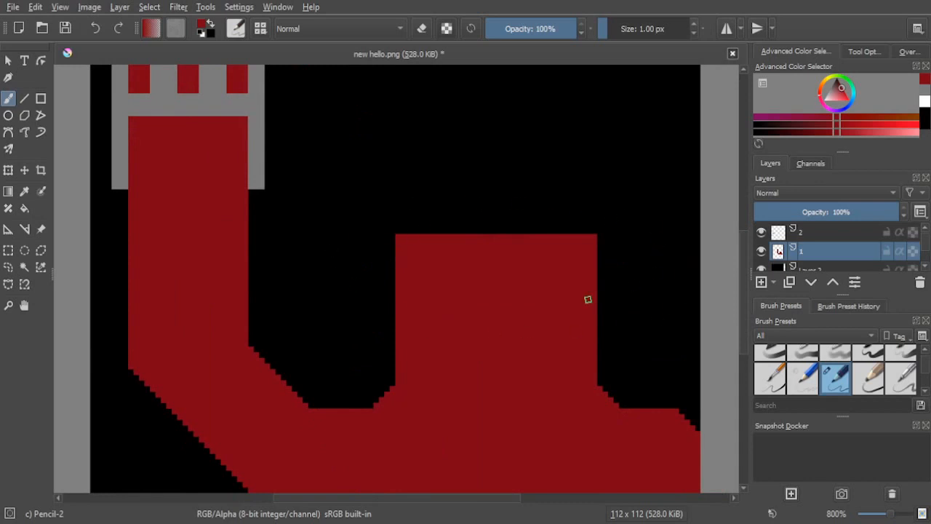
pyautogui.scroll(-2, 588, 299)
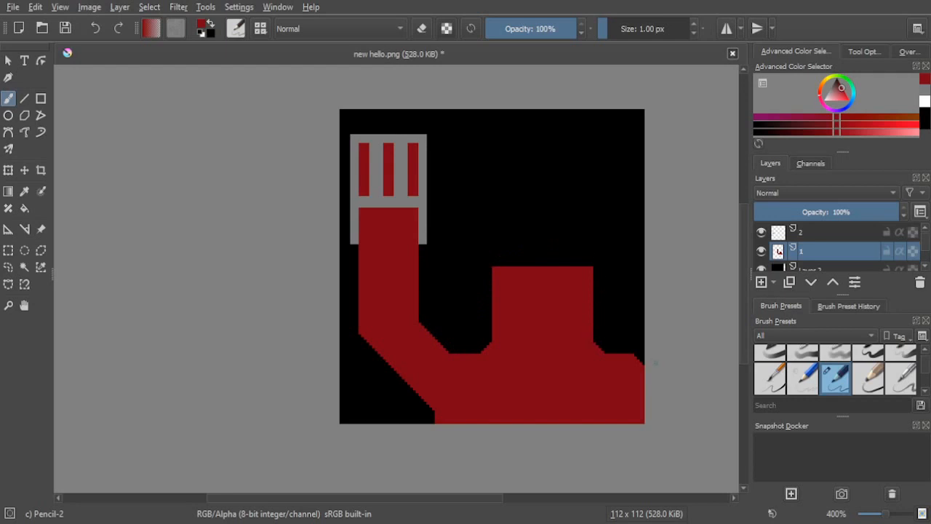
# Step: Add a new paint layer, move it above layer 2 and name it 3
pyautogui.click(761, 285)
pyautogui.moveTo(821, 252); pyautogui.dragTo(818, 233)
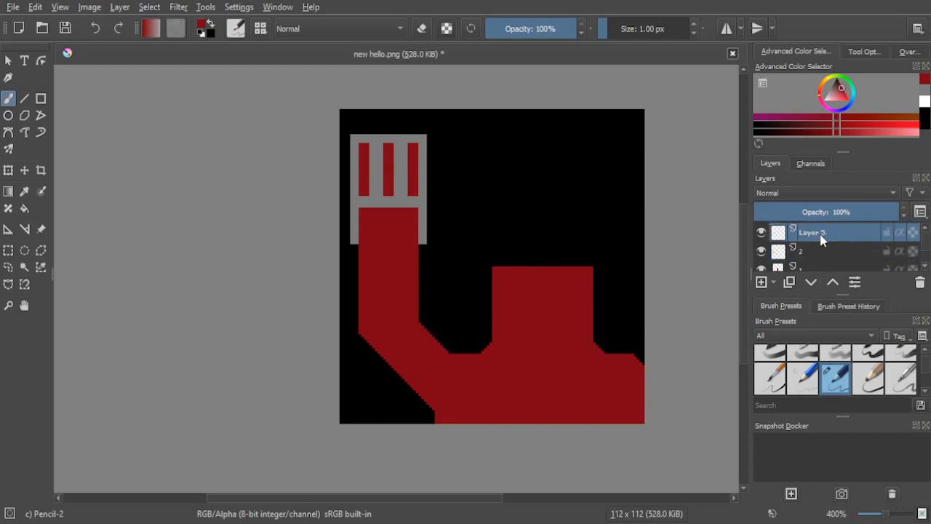
pyautogui.doubleClick(821, 234)
pyautogui.write('3')
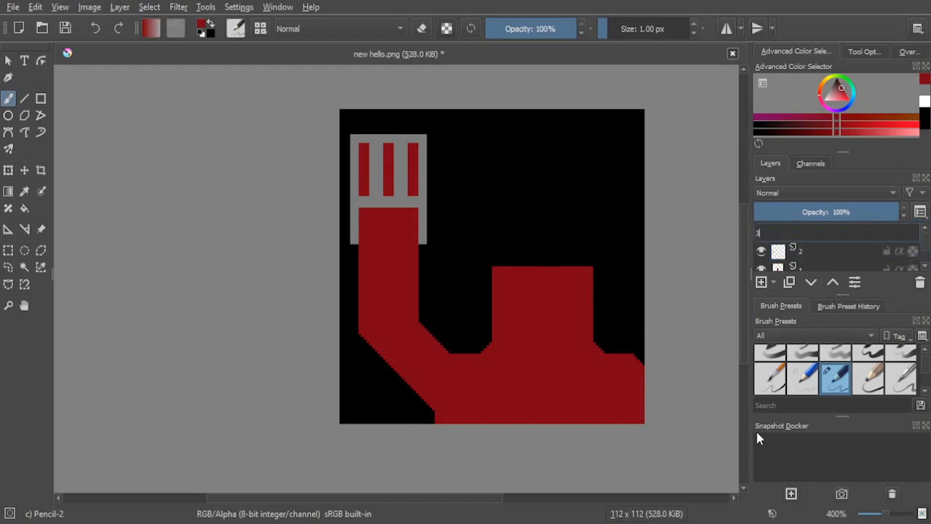
pyautogui.press('Return')
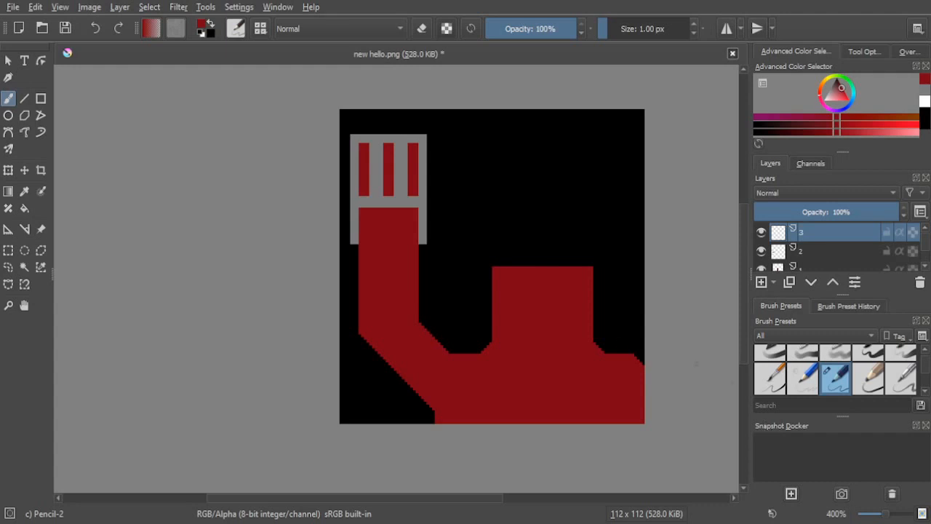
# Step: Examine the red arm, its stepped edges and the black gap beside the raised block at close range
pyautogui.scroll(3, 385, 298)
pyautogui.hscroll(1, 485, 281)
pyautogui.scroll(2, 435, 271)
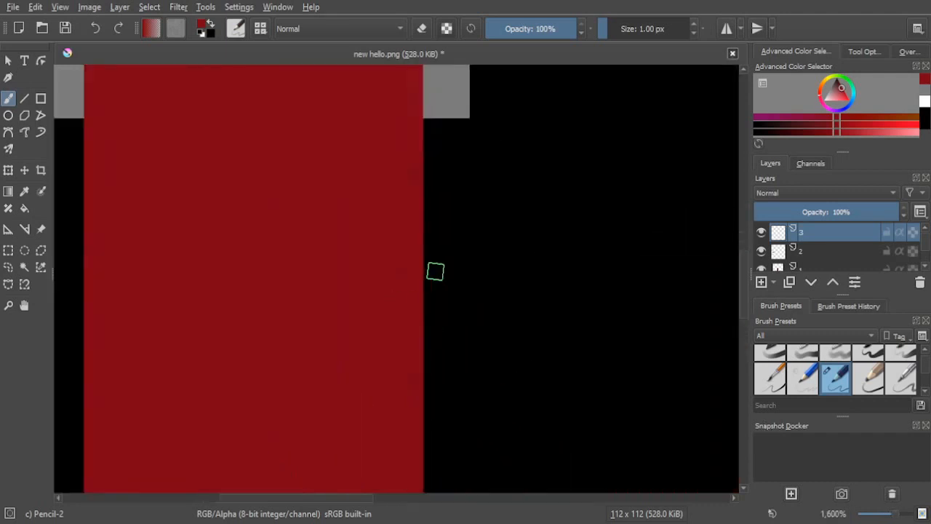
pyautogui.moveTo(454, 260); pyautogui.dragTo(472, 406)
pyautogui.scroll(-2, 814, 253)
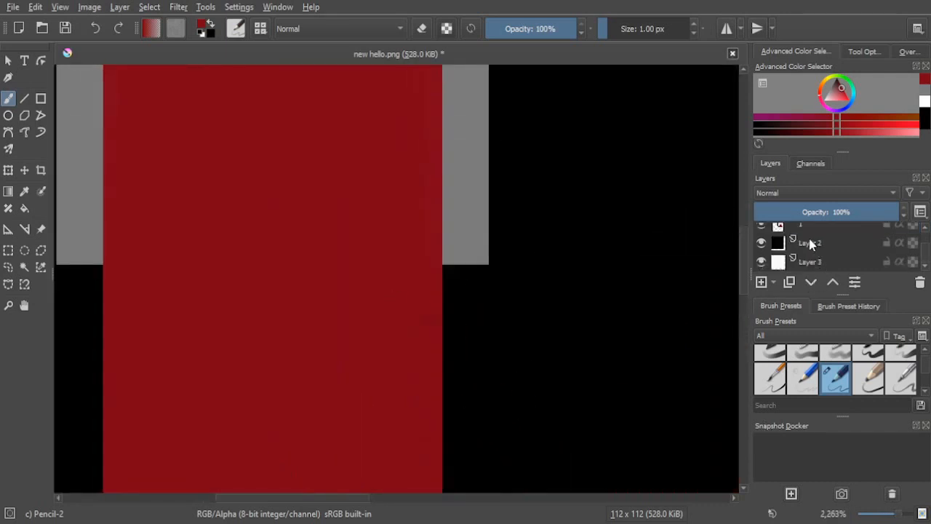
pyautogui.click(804, 228)
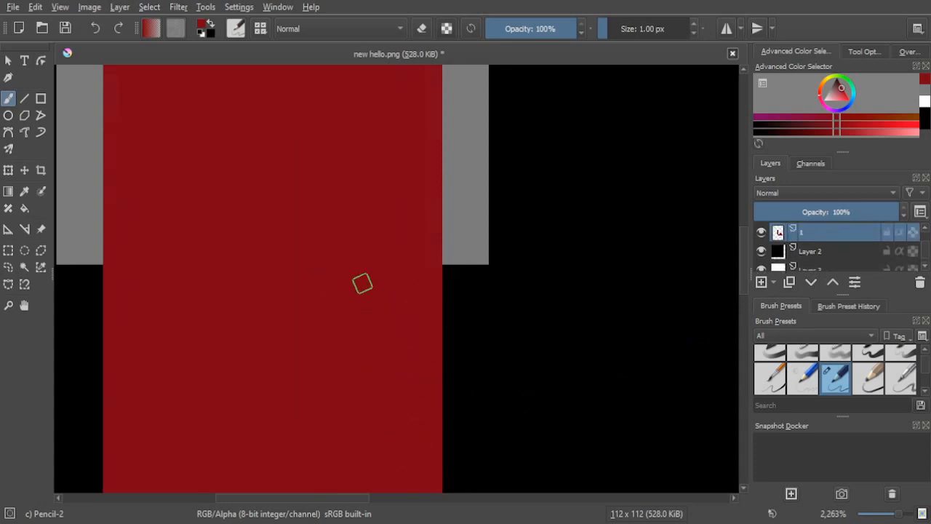
pyautogui.moveTo(333, 396); pyautogui.dragTo(354, 191)
pyautogui.scroll(-1, 356, 192)
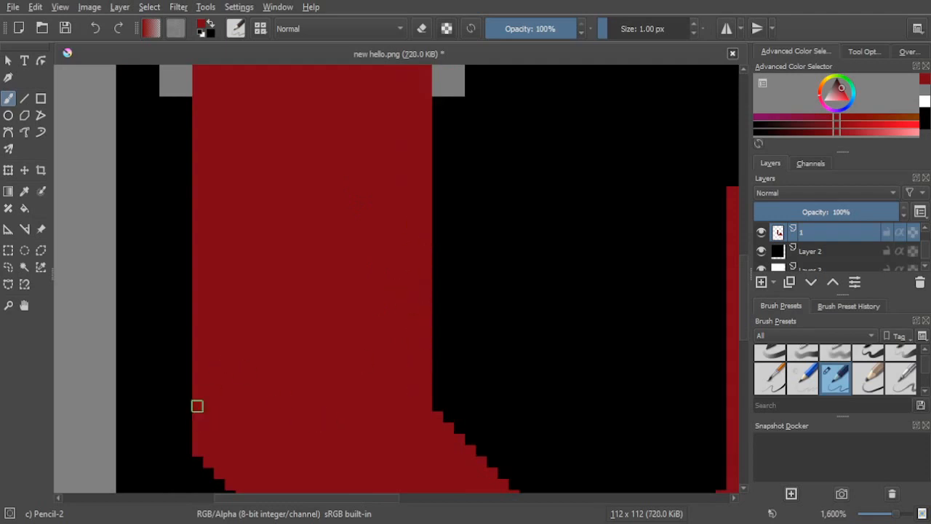
pyautogui.scroll(-3, 284, 349)
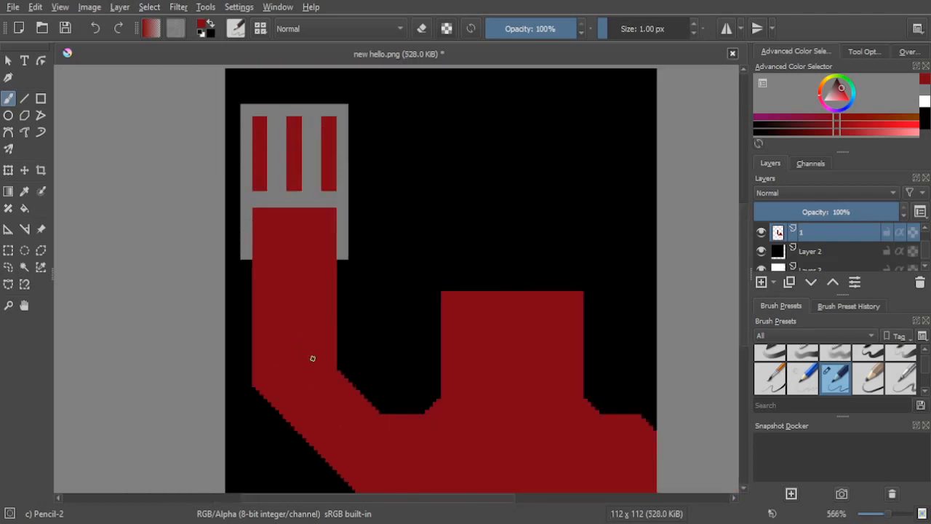
pyautogui.moveTo(312, 358)
pyautogui.mouseDown()
pyautogui.moveTo(315, 308)
pyautogui.moveTo(343, 320)
pyautogui.mouseUp()
pyautogui.scroll(1, 344, 318)
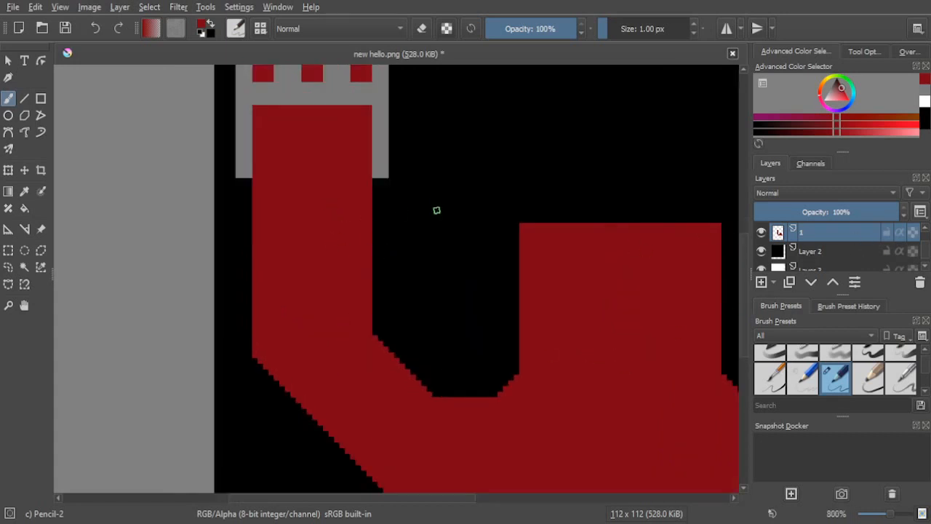
pyautogui.scroll(1, 826, 250)
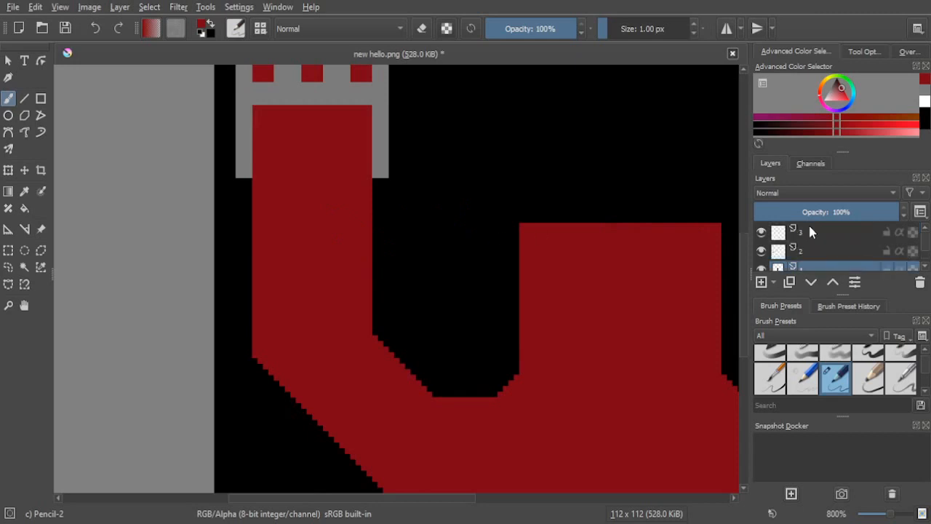
# Step: Make layer 3 active and draw a one-pixel grey line down the left edge of the raised red block
pyautogui.click(810, 231)
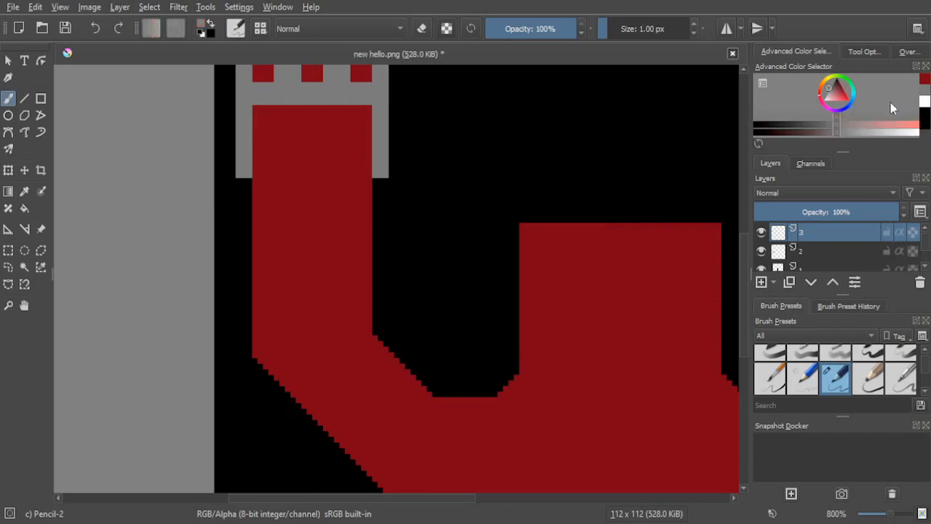
pyautogui.moveTo(477, 305); pyautogui.dragTo(406, 278)
pyautogui.scroll(1, 458, 272)
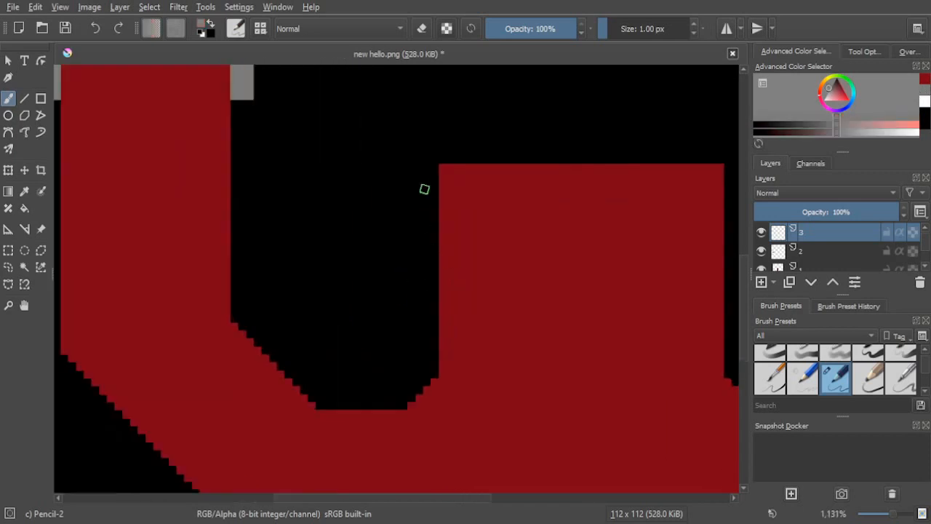
pyautogui.moveTo(433, 174); pyautogui.dragTo(435, 193)
pyautogui.scroll(1, 435, 182)
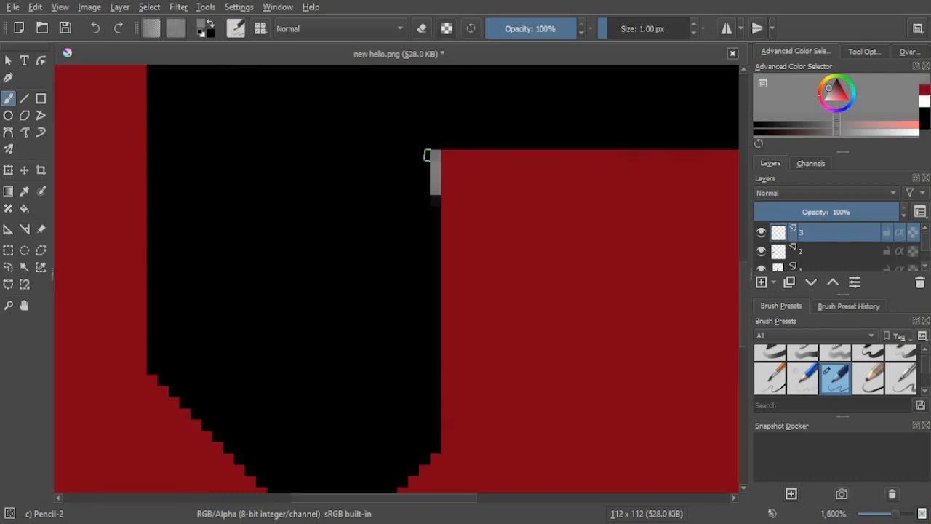
pyautogui.moveTo(436, 163)
pyautogui.mouseDown()
pyautogui.moveTo(431, 271)
pyautogui.moveTo(431, 202)
pyautogui.moveTo(435, 447)
pyautogui.moveTo(440, 219)
pyautogui.mouseUp()
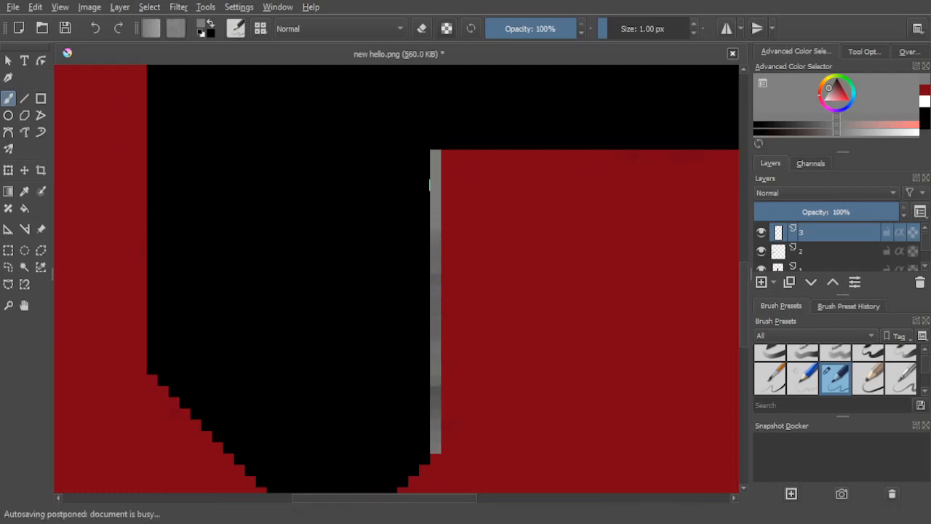
# Step: Continue the grey outline diagonally down the block's stepped corner and across the floor of the black gap
pyautogui.moveTo(429, 184)
pyautogui.mouseDown()
pyautogui.moveTo(437, 440)
pyautogui.moveTo(432, 390)
pyautogui.moveTo(437, 439)
pyautogui.moveTo(466, 283)
pyautogui.mouseUp()
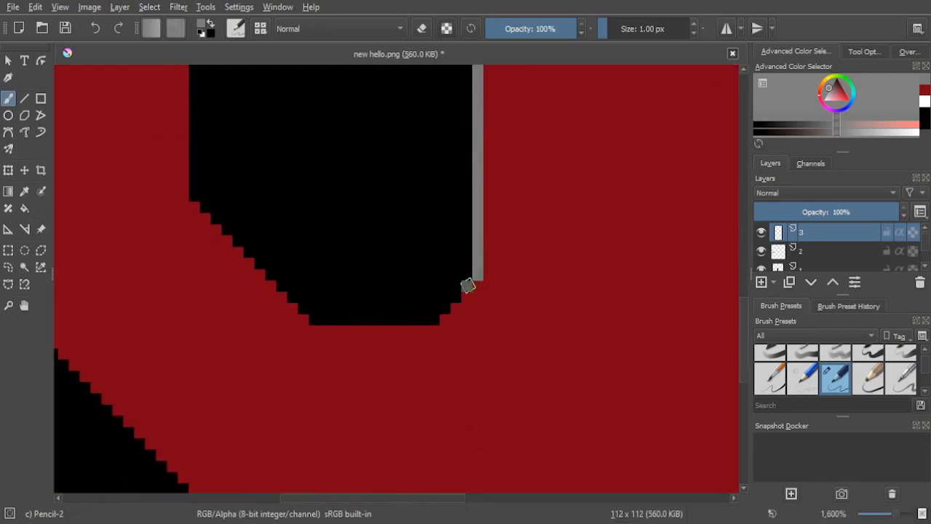
pyautogui.click(468, 286)
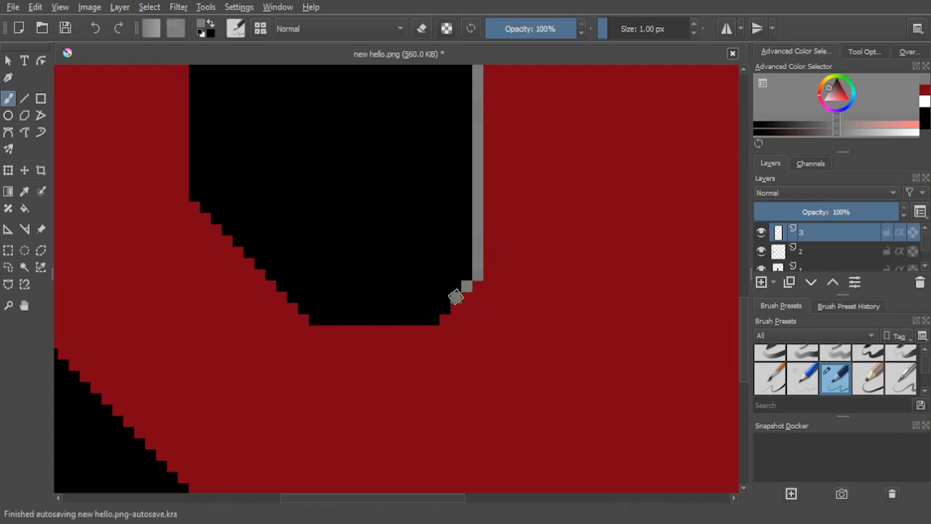
pyautogui.click(455, 297)
pyautogui.click(442, 307)
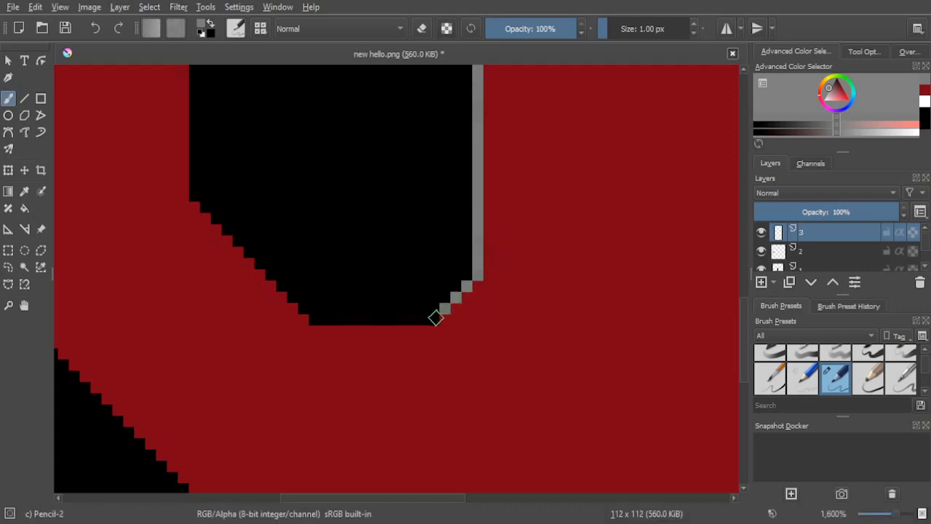
pyautogui.moveTo(434, 319); pyautogui.dragTo(310, 321)
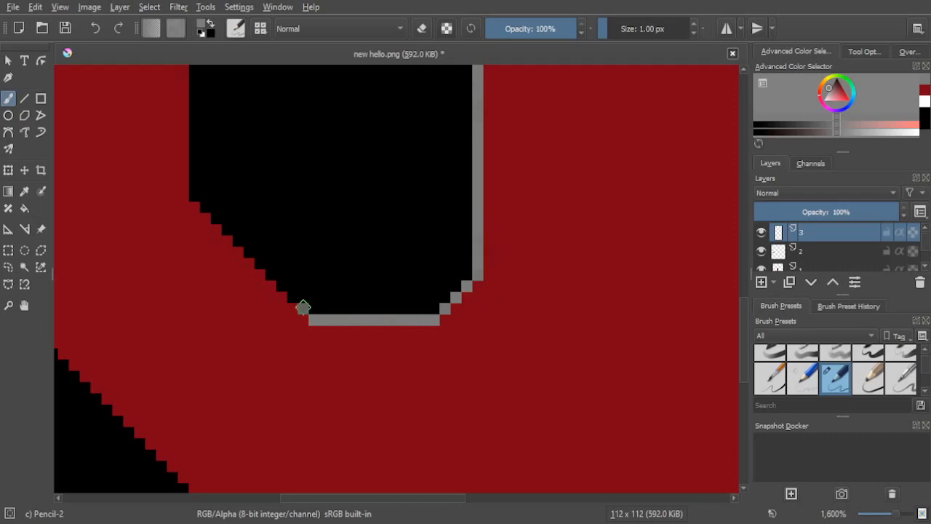
# Step: Place grey pixels along the stepped diagonal from the gap's floor up to the red arm's vertical edge
pyautogui.click(292, 296)
pyautogui.click(283, 286)
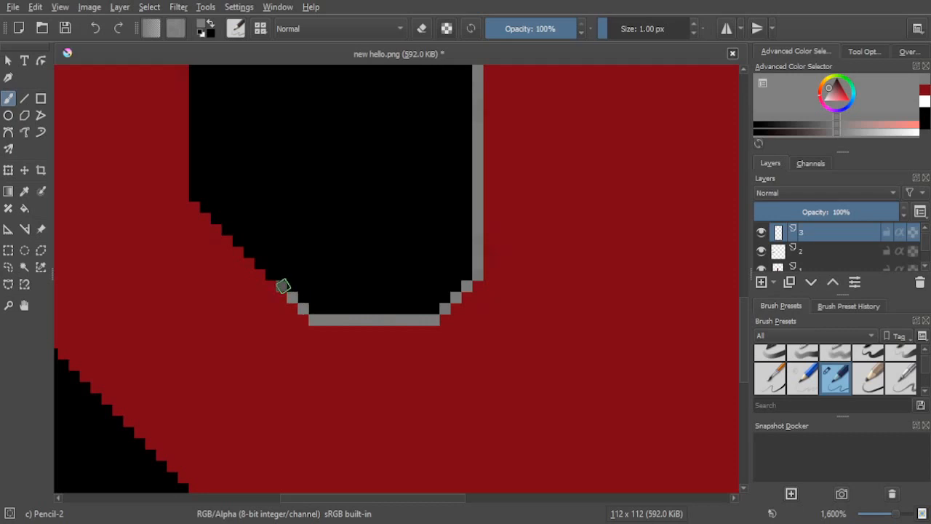
pyautogui.click(269, 274)
pyautogui.click(259, 262)
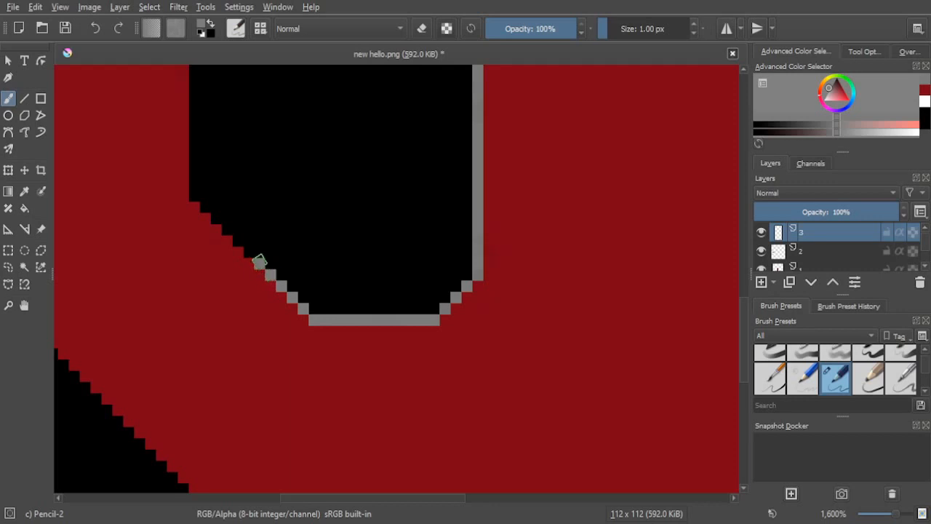
pyautogui.click(248, 252)
pyautogui.click(227, 230)
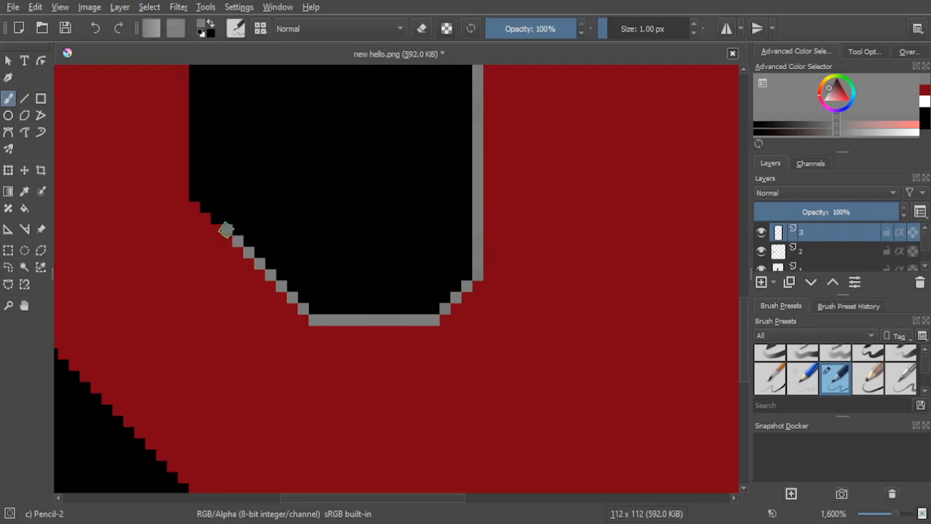
pyautogui.click(216, 218)
pyautogui.click(194, 195)
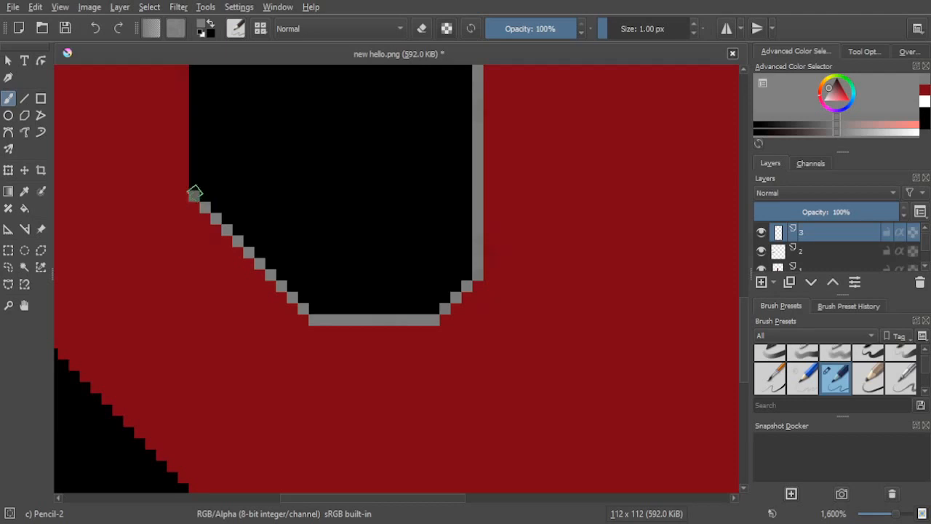
# Step: Draw a grey line down the arm's right edge from the frame to the diagonal, plus a parallel line one pixel away
pyautogui.moveTo(238, 177); pyautogui.dragTo(310, 372)
pyautogui.scroll(-2, 301, 345)
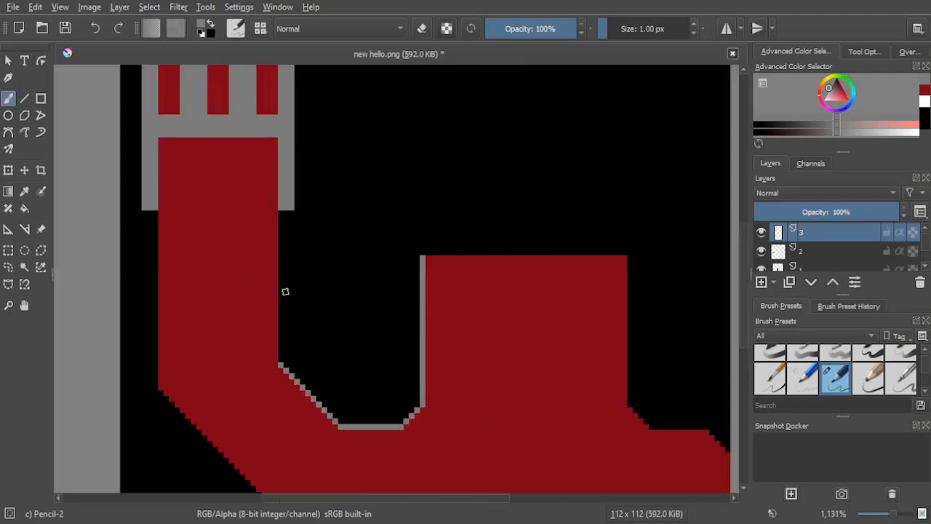
pyautogui.scroll(2, 285, 290)
pyautogui.click(277, 140)
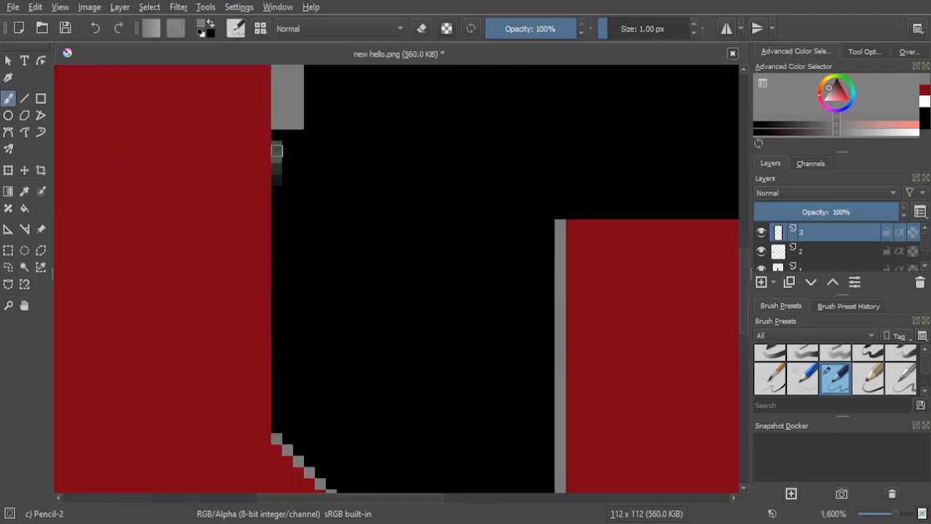
pyautogui.moveTo(277, 160); pyautogui.dragTo(272, 252)
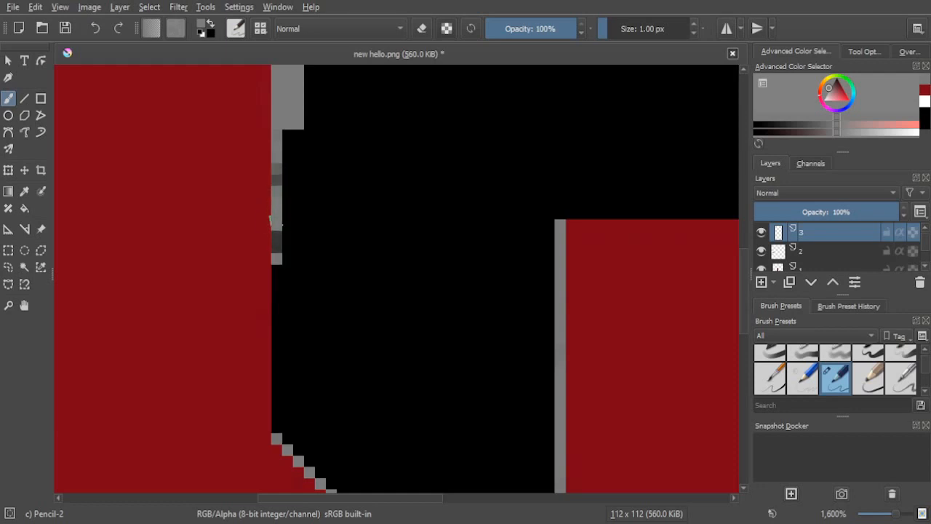
pyautogui.moveTo(277, 171); pyautogui.dragTo(271, 187)
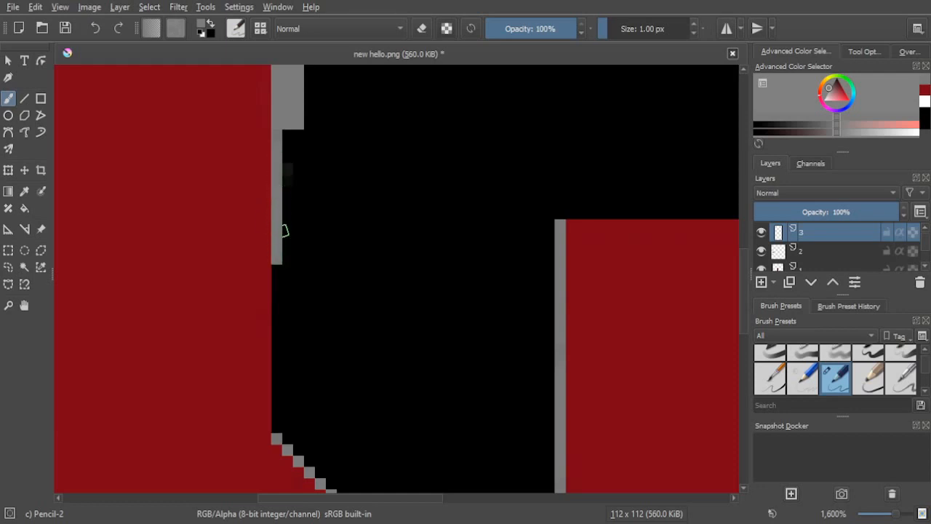
pyautogui.moveTo(277, 256)
pyautogui.mouseDown()
pyautogui.moveTo(273, 293)
pyautogui.moveTo(269, 258)
pyautogui.moveTo(275, 429)
pyautogui.moveTo(282, 322)
pyautogui.mouseUp()
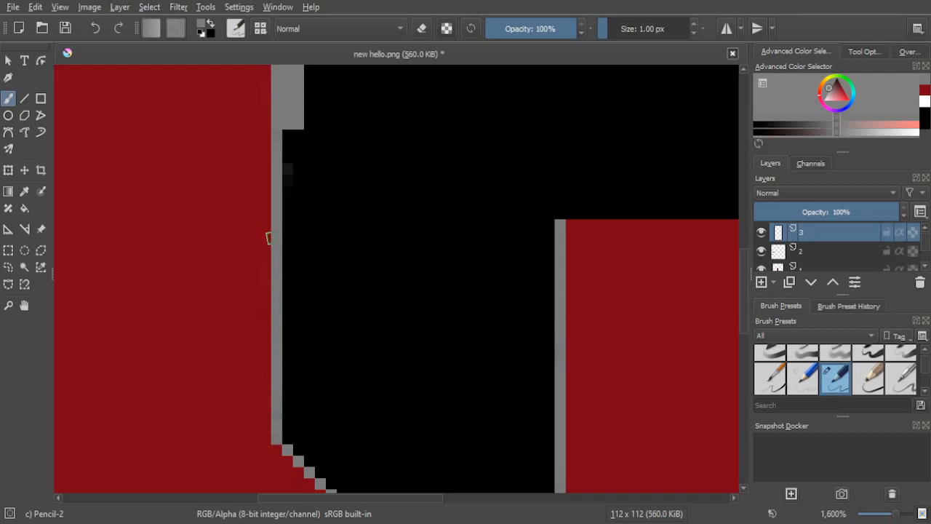
pyautogui.moveTo(334, 216)
pyautogui.mouseDown()
pyautogui.moveTo(327, 168)
pyautogui.moveTo(335, 188)
pyautogui.mouseUp()
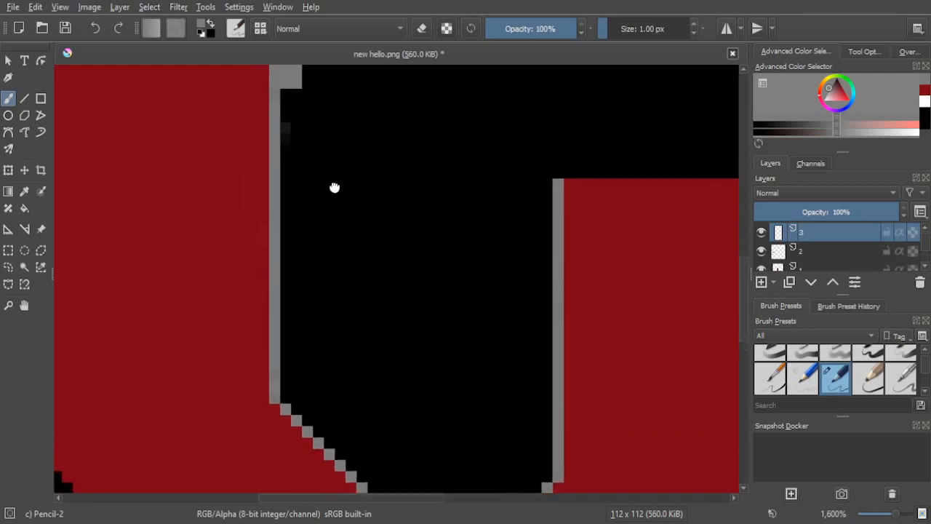
pyautogui.moveTo(297, 91); pyautogui.dragTo(298, 304)
# Step: Thicken the grey outline on both stepped diagonals of the gap with a second row of pixels on the inner side
pyautogui.moveTo(347, 367); pyautogui.dragTo(340, 252)
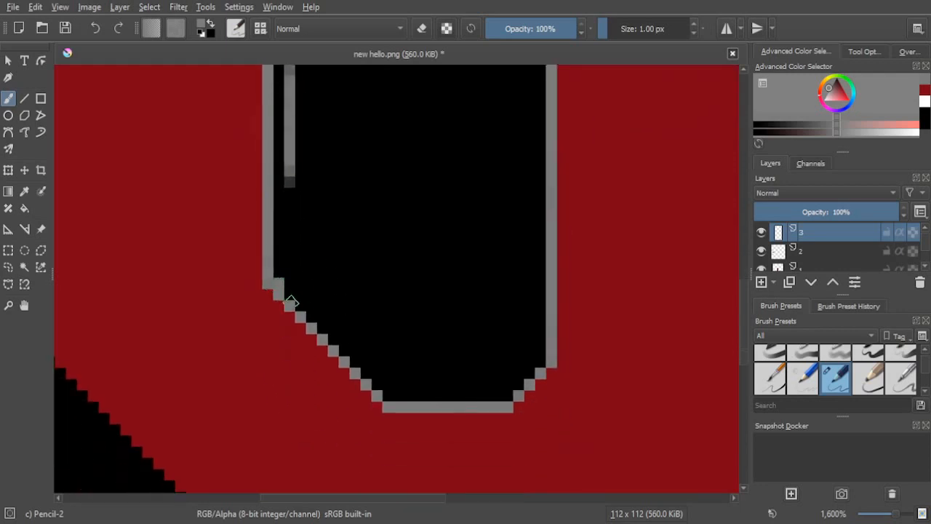
pyautogui.click(288, 295)
pyautogui.click(309, 316)
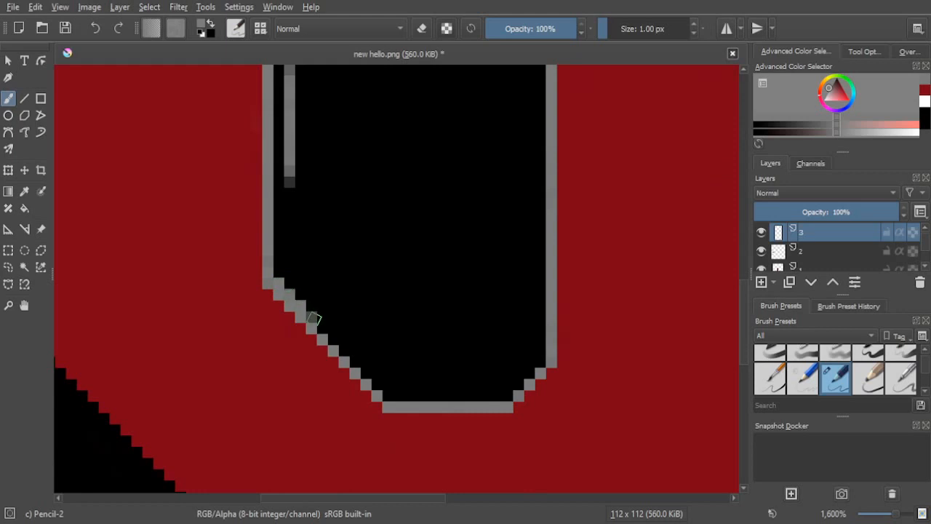
pyautogui.click(322, 329)
pyautogui.click(333, 339)
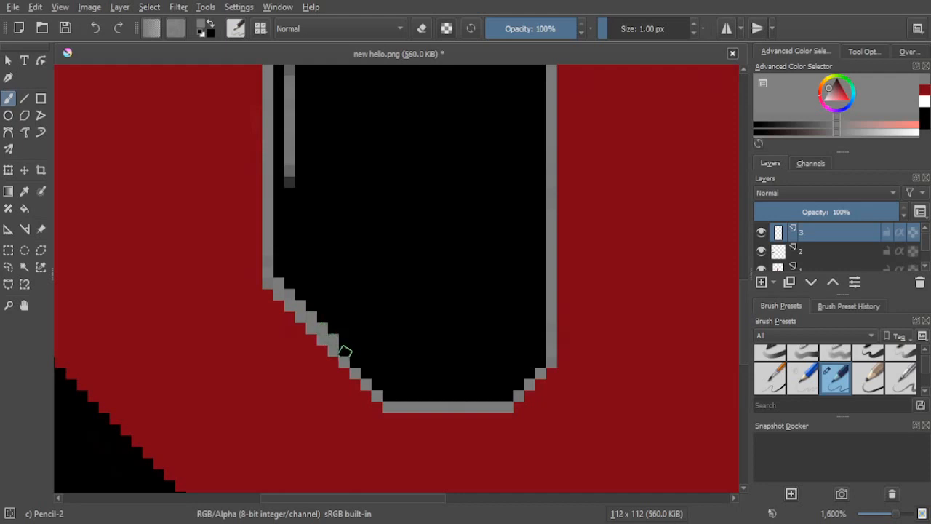
pyautogui.click(344, 350)
pyautogui.click(356, 362)
pyautogui.click(516, 383)
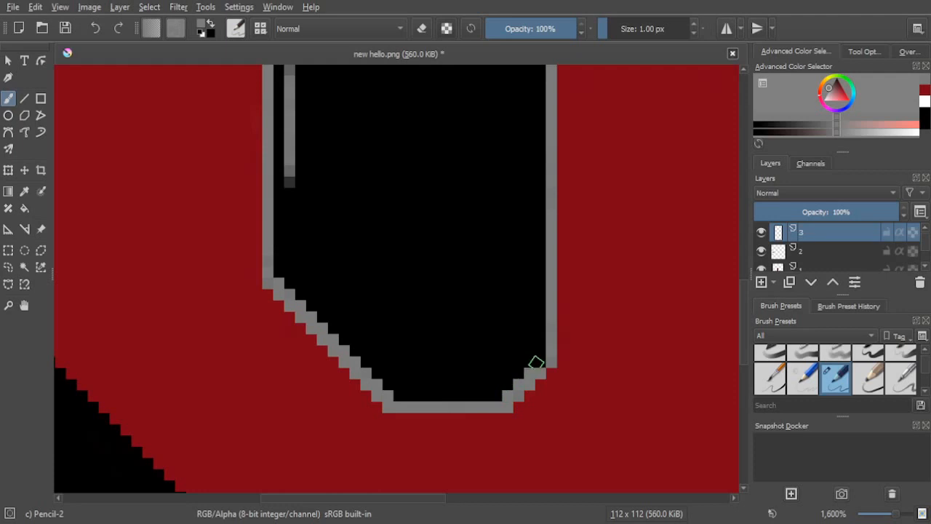
# Step: Thicken the grey line along the raised block's left edge to two pixels, up to the block's top
pyautogui.click(539, 360)
pyautogui.moveTo(535, 357)
pyautogui.mouseDown()
pyautogui.moveTo(423, 366)
pyautogui.moveTo(422, 382)
pyautogui.moveTo(419, 294)
pyautogui.moveTo(420, 364)
pyautogui.mouseUp()
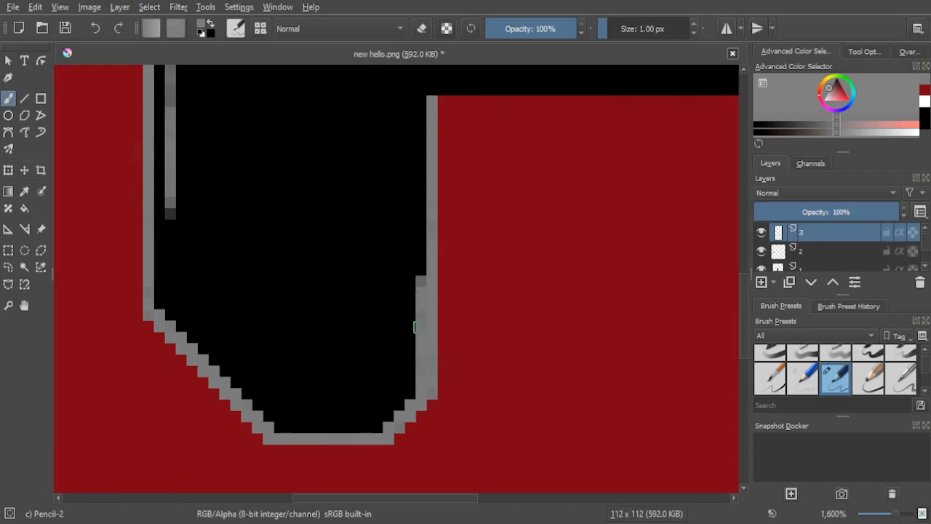
pyautogui.moveTo(420, 276)
pyautogui.mouseDown()
pyautogui.moveTo(421, 103)
pyautogui.moveTo(421, 135)
pyautogui.mouseUp()
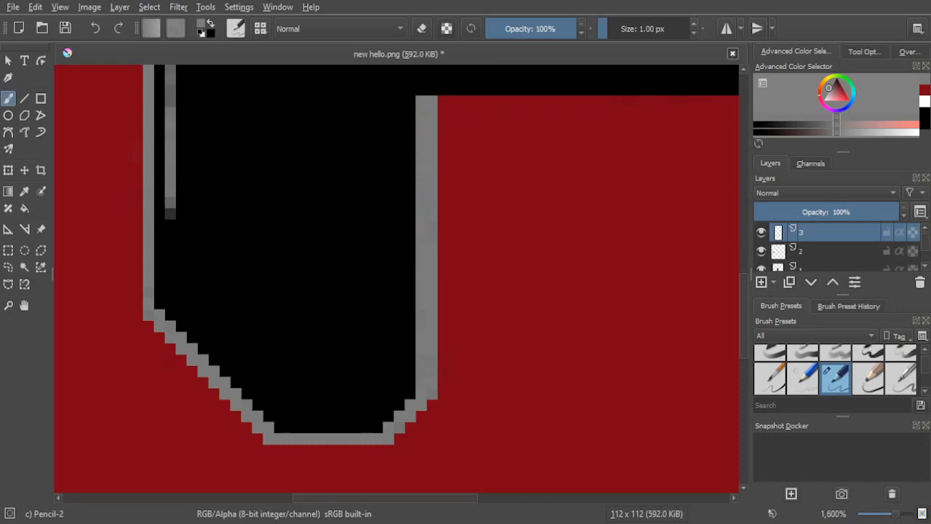
# Step: Fill the black gap between the two parallel lines on the arm's right edge with grey and even out its darker pixels
pyautogui.scroll(-5, 431, 202)
pyautogui.moveTo(523, 219); pyautogui.dragTo(526, 309)
pyautogui.scroll(3, 525, 303)
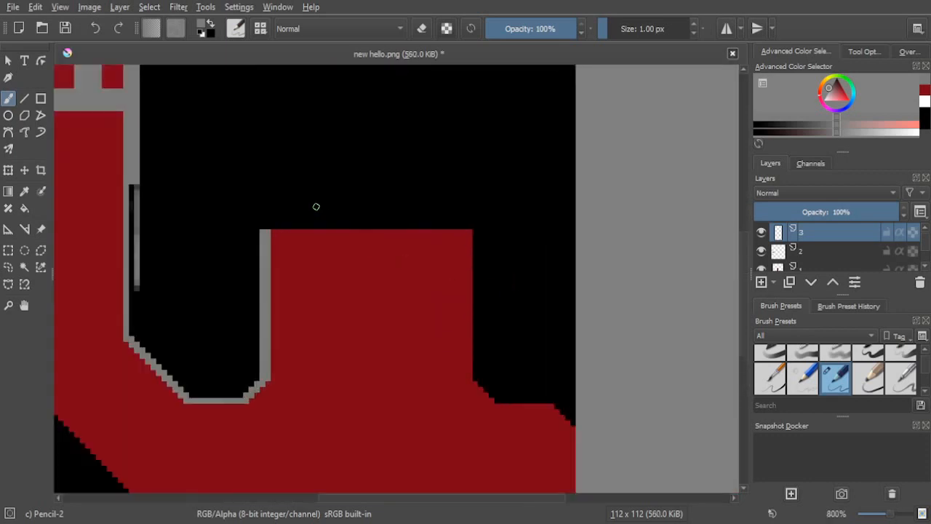
pyautogui.moveTo(316, 207); pyautogui.dragTo(632, 260)
pyautogui.scroll(2, 476, 254)
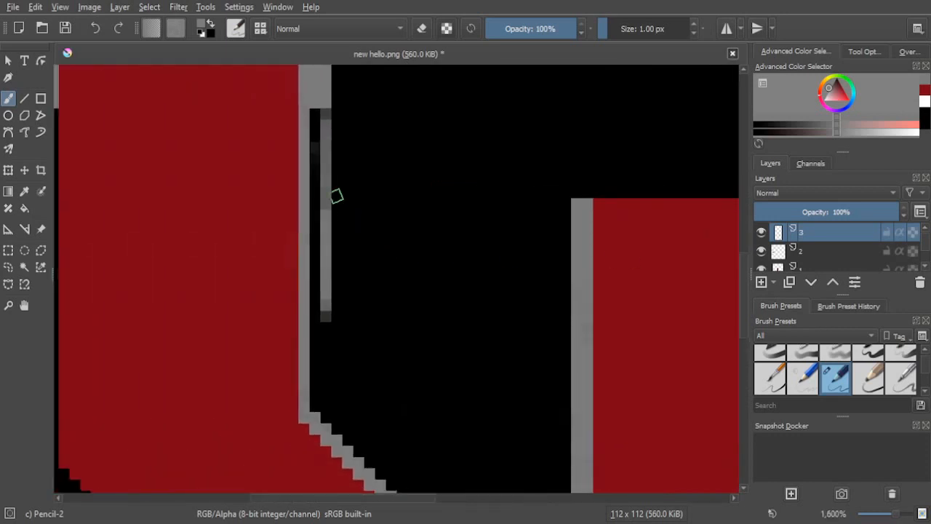
pyautogui.moveTo(325, 153); pyautogui.dragTo(326, 124)
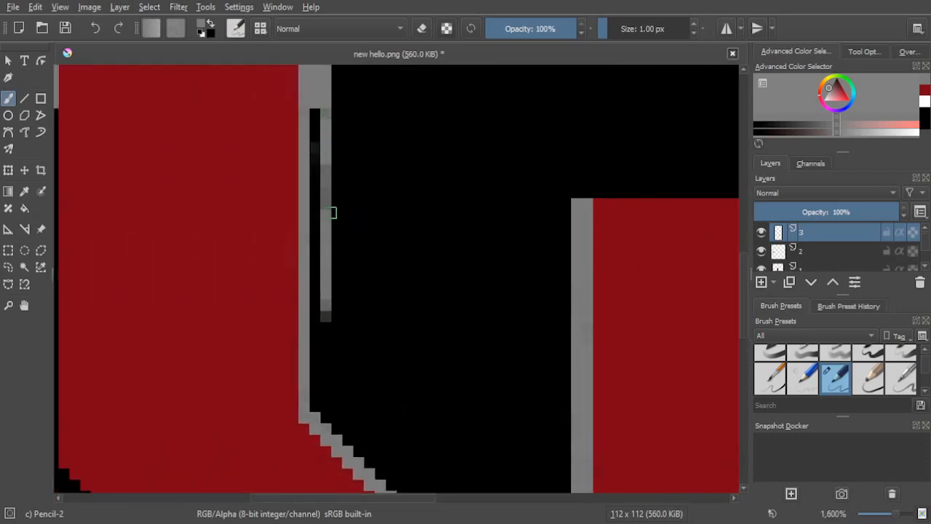
pyautogui.moveTo(315, 201)
pyautogui.mouseDown()
pyautogui.moveTo(315, 150)
pyautogui.moveTo(318, 212)
pyautogui.moveTo(315, 109)
pyautogui.mouseUp()
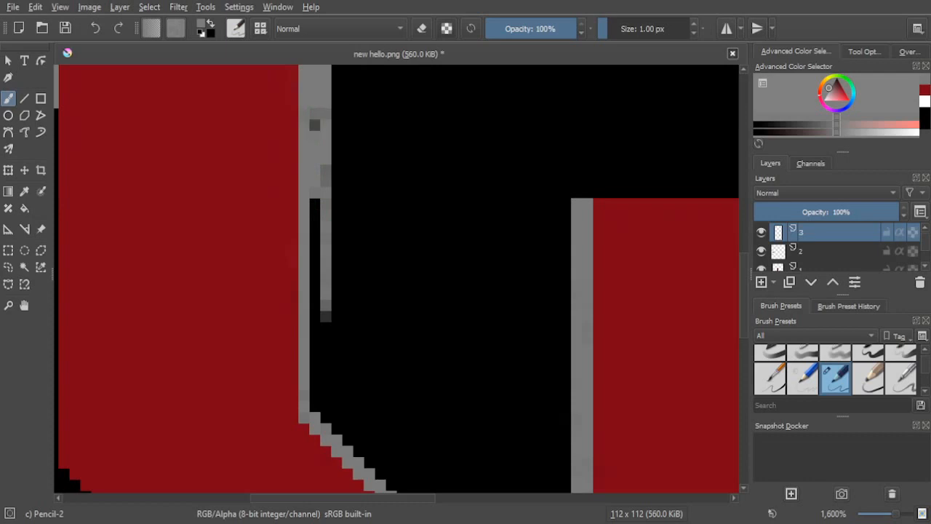
pyautogui.click(314, 124)
pyautogui.click(326, 182)
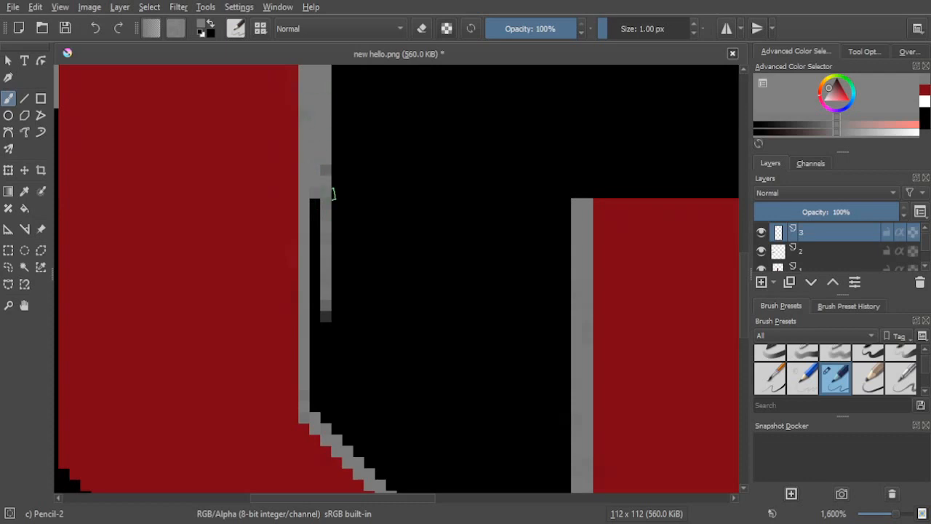
pyautogui.moveTo(317, 218); pyautogui.dragTo(316, 203)
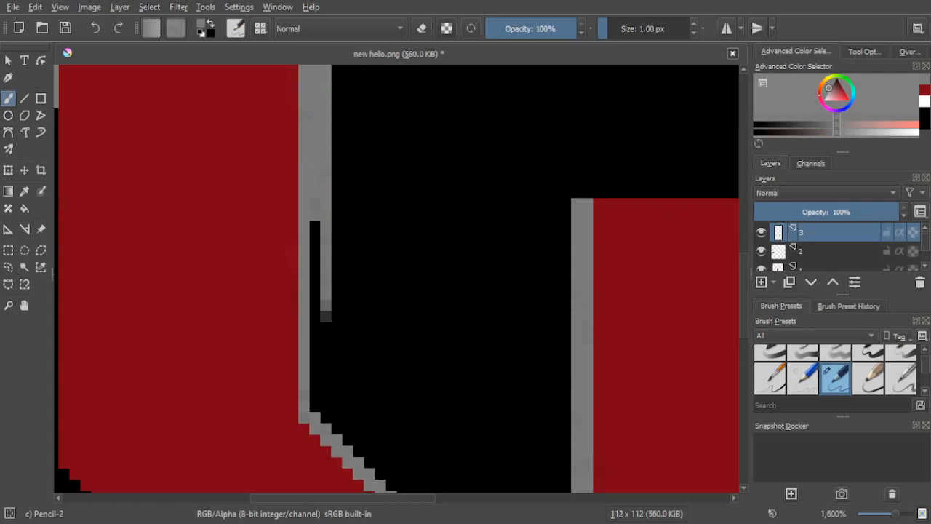
pyautogui.moveTo(317, 256); pyautogui.dragTo(317, 318)
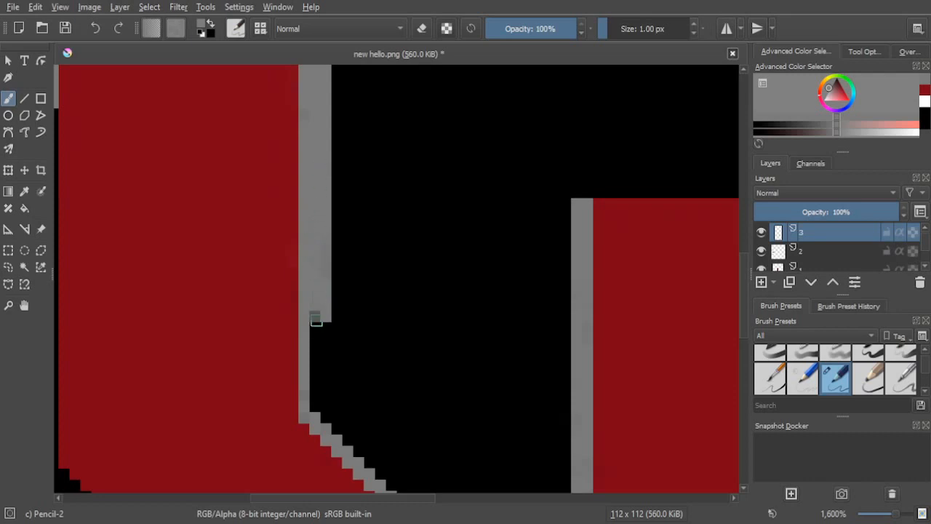
# Step: Extend the three-pixel-wide grey band on the arm's right edge down to the start of the stepped diagonal
pyautogui.moveTo(315, 320); pyautogui.dragTo(322, 349)
pyautogui.moveTo(326, 383); pyautogui.dragTo(326, 291)
pyautogui.moveTo(321, 259)
pyautogui.mouseDown()
pyautogui.moveTo(315, 280)
pyautogui.moveTo(309, 256)
pyautogui.moveTo(315, 316)
pyautogui.moveTo(330, 279)
pyautogui.moveTo(325, 325)
pyautogui.mouseUp()
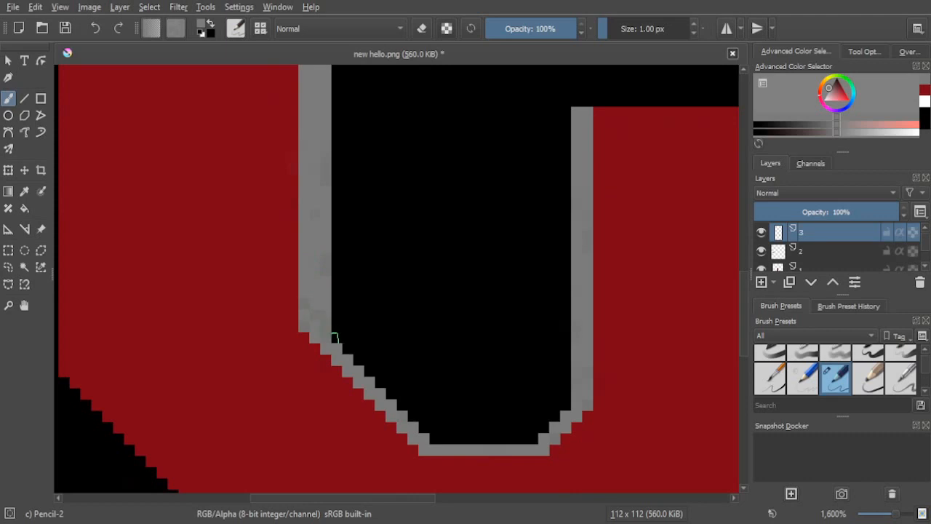
# Step: Add another row of grey pixels along the inner side of both stepped diagonals, down to the gap's floor
pyautogui.click(347, 348)
pyautogui.click(360, 360)
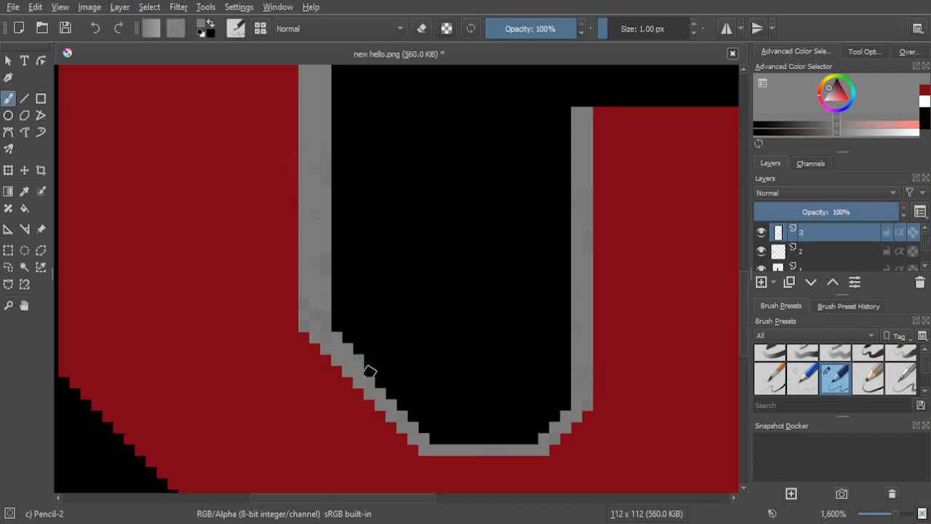
pyautogui.click(379, 381)
pyautogui.click(391, 392)
pyautogui.click(402, 403)
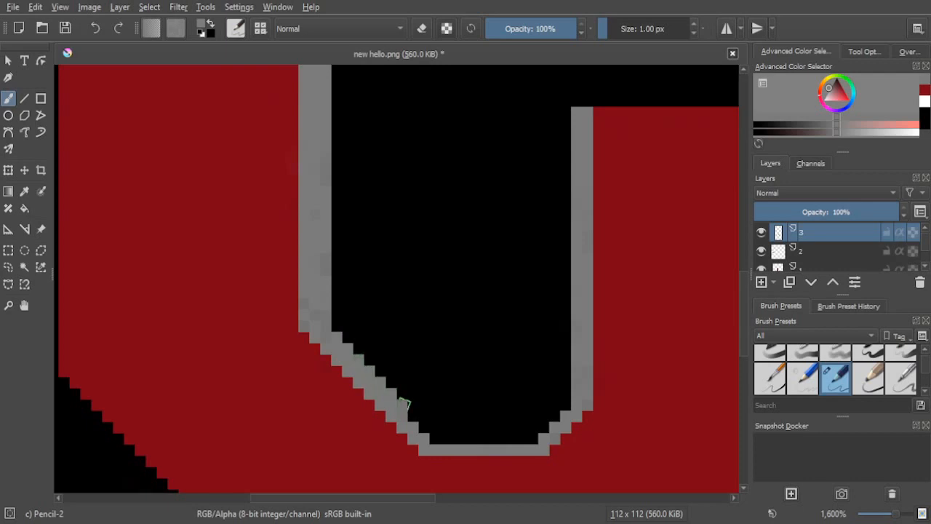
pyautogui.click(412, 414)
pyautogui.click(424, 425)
pyautogui.click(435, 438)
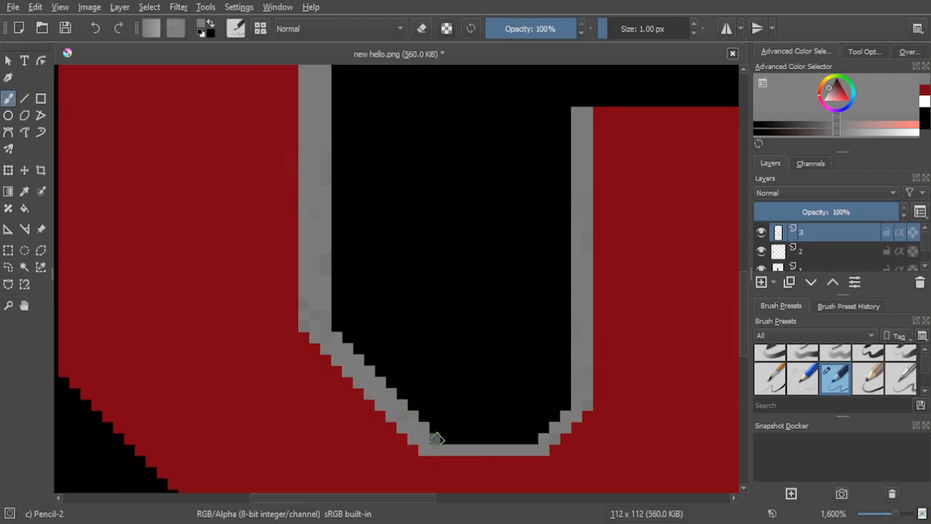
pyautogui.click(533, 439)
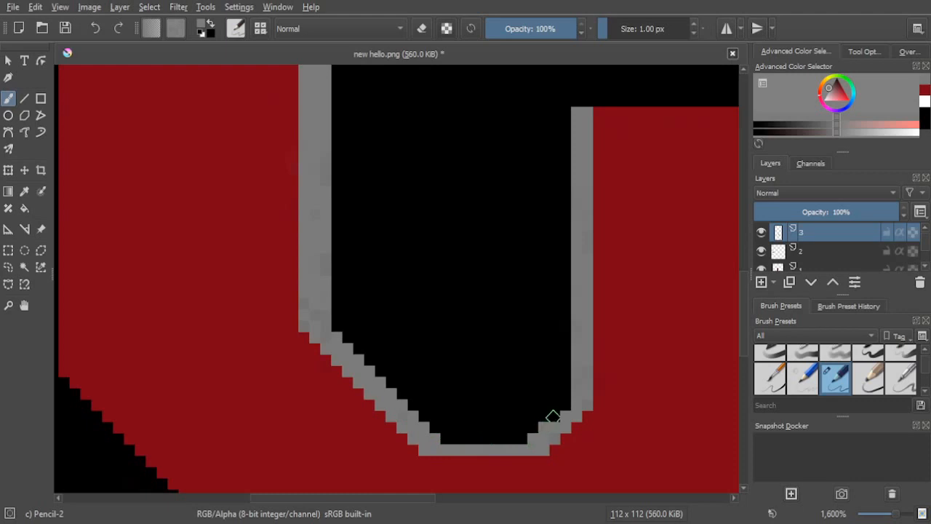
pyautogui.click(565, 404)
# Step: Thicken the grey line along the gap's floor to two pixels, from one diagonal to the other
pyautogui.moveTo(529, 366); pyautogui.dragTo(442, 371)
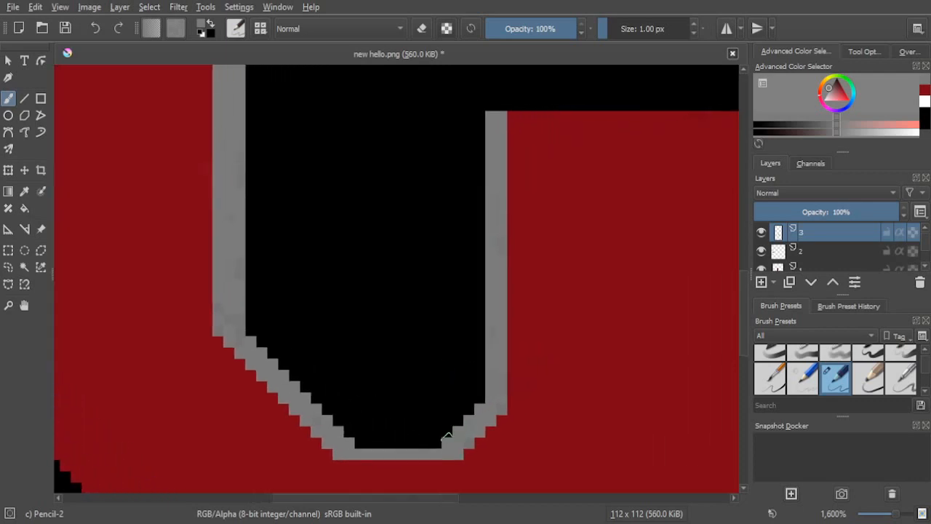
pyautogui.scroll(-3, 449, 430)
pyautogui.scroll(4, 487, 447)
pyautogui.scroll(-4, 560, 408)
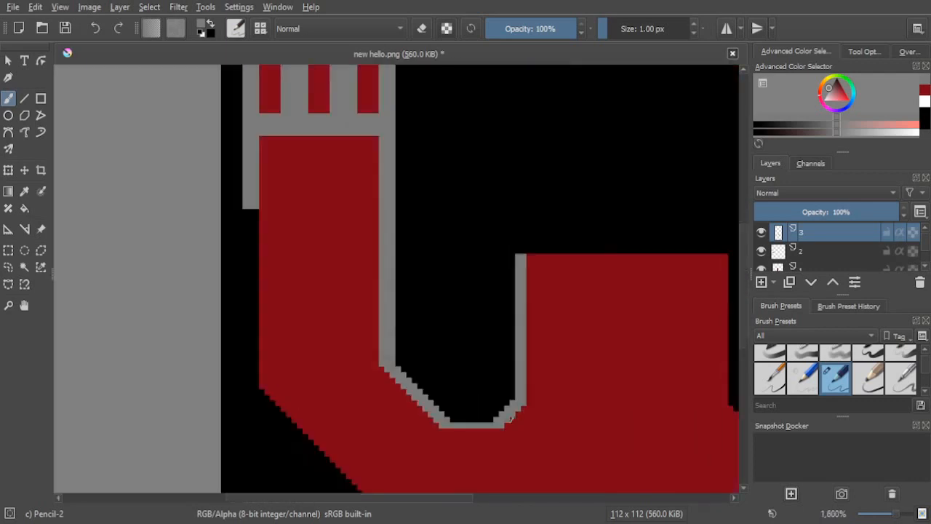
pyautogui.scroll(8, 560, 409)
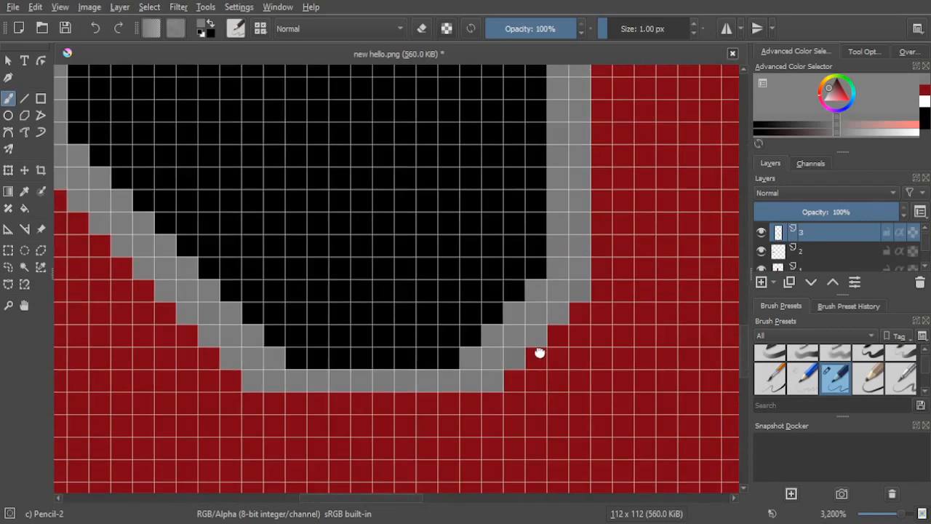
pyautogui.moveTo(332, 357)
pyautogui.mouseDown()
pyautogui.moveTo(441, 358)
pyautogui.moveTo(334, 349)
pyautogui.moveTo(284, 358)
pyautogui.moveTo(450, 357)
pyautogui.mouseUp()
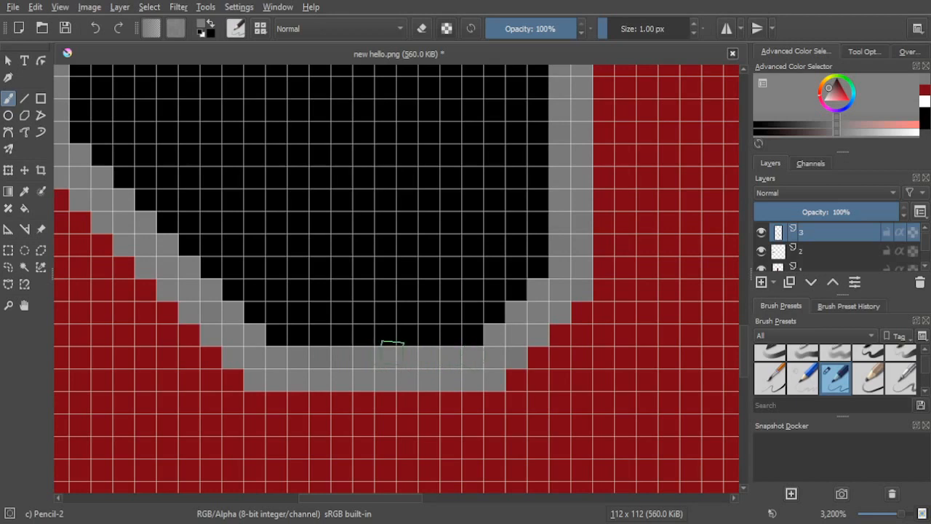
# Step: Add grey pixels along the inner steps of the gap's right diagonal and touch up the uneven grey on the floor
pyautogui.click(538, 269)
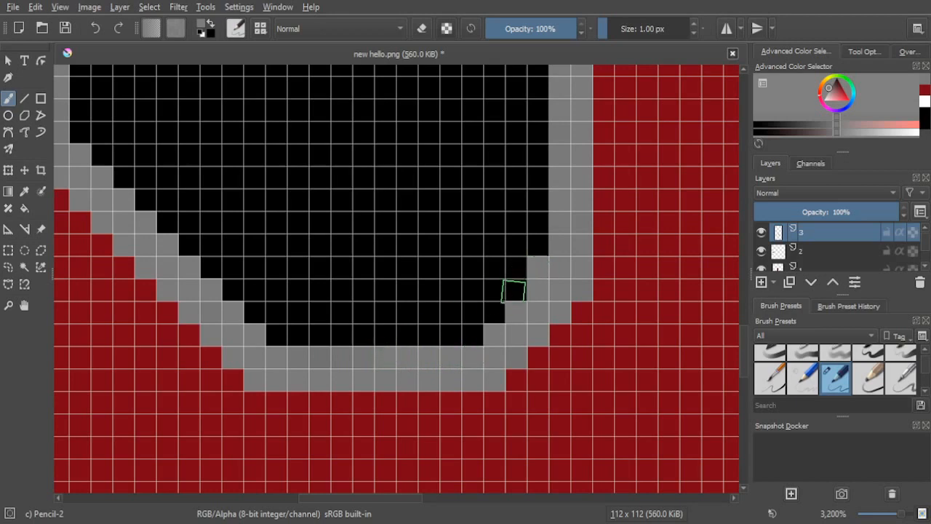
pyautogui.click(514, 291)
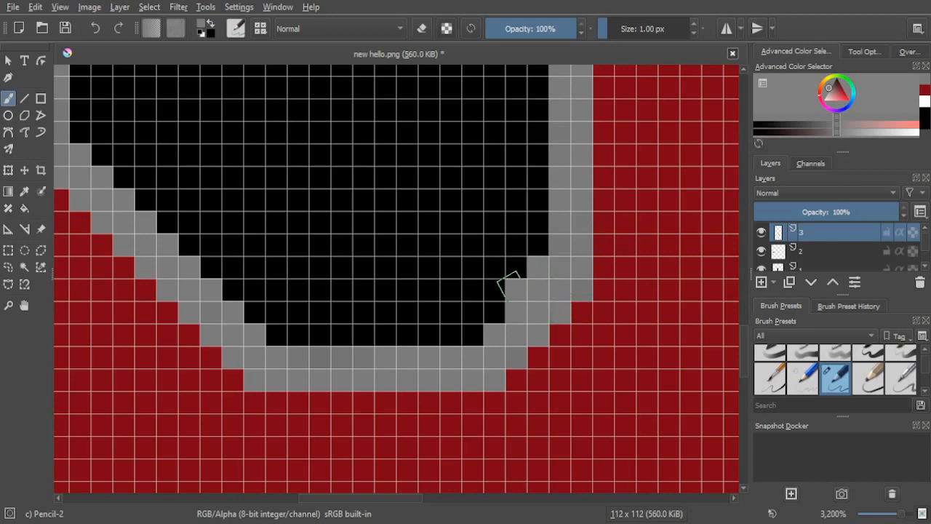
pyautogui.click(493, 309)
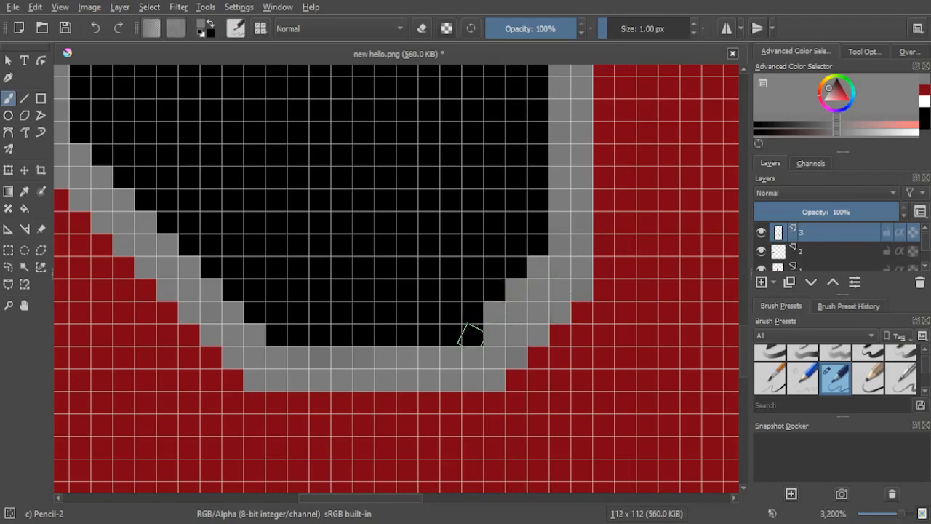
pyautogui.click(470, 334)
pyautogui.scroll(-5, 372, 281)
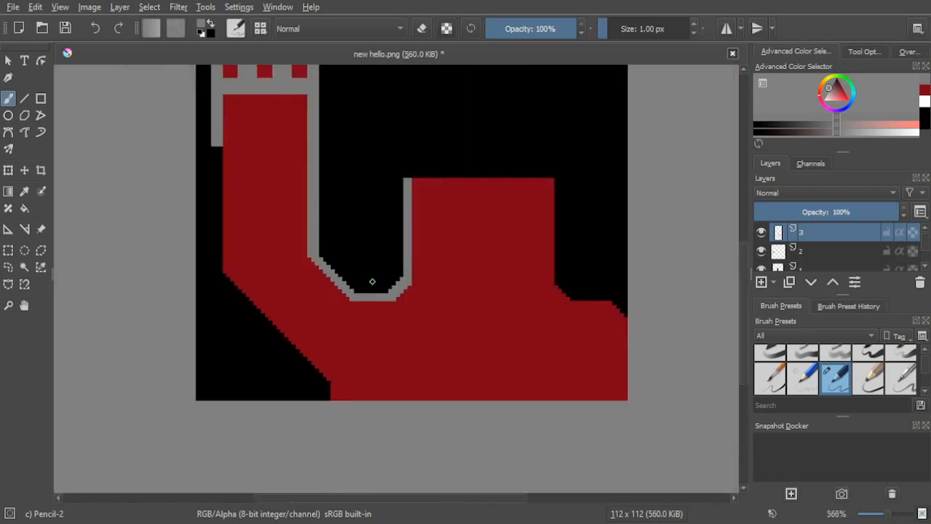
pyautogui.scroll(4, 371, 280)
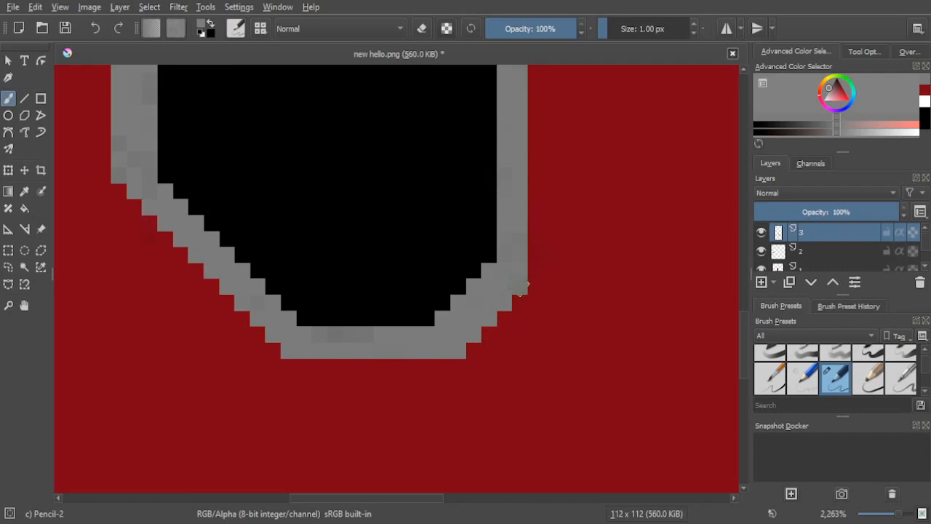
pyautogui.click(333, 334)
# Step: Widen the gap's left diagonal with one more inner row of grey pixels, from the arm's band to the floor
pyautogui.moveTo(318, 261); pyautogui.dragTo(512, 308)
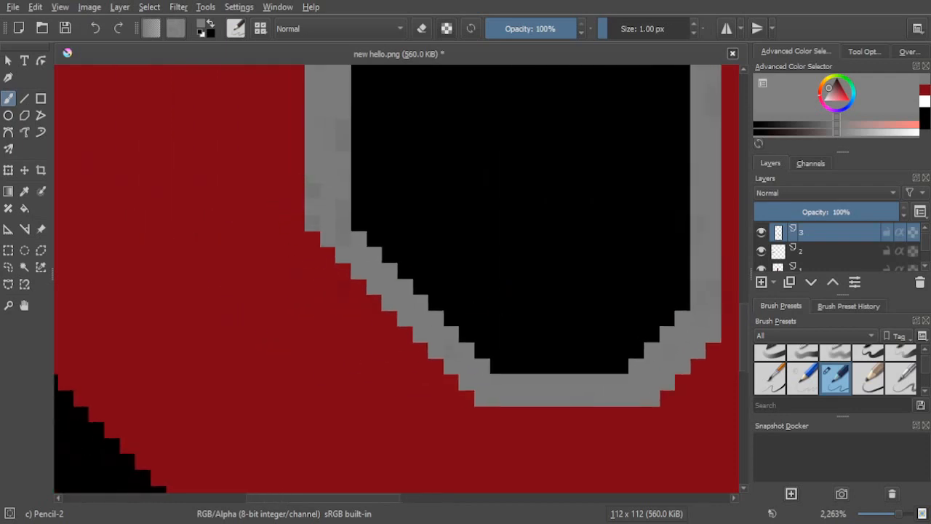
pyautogui.click(358, 223)
pyautogui.click(376, 239)
pyautogui.click(390, 255)
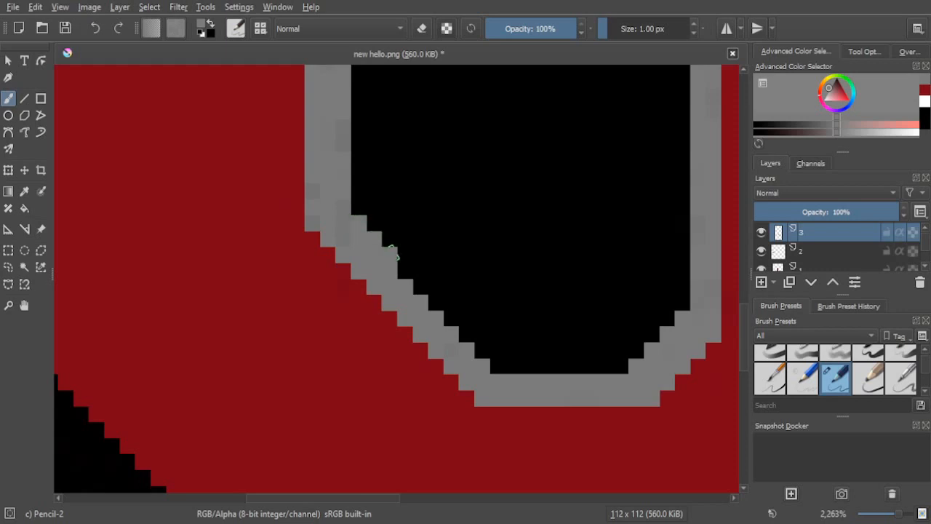
pyautogui.click(405, 271)
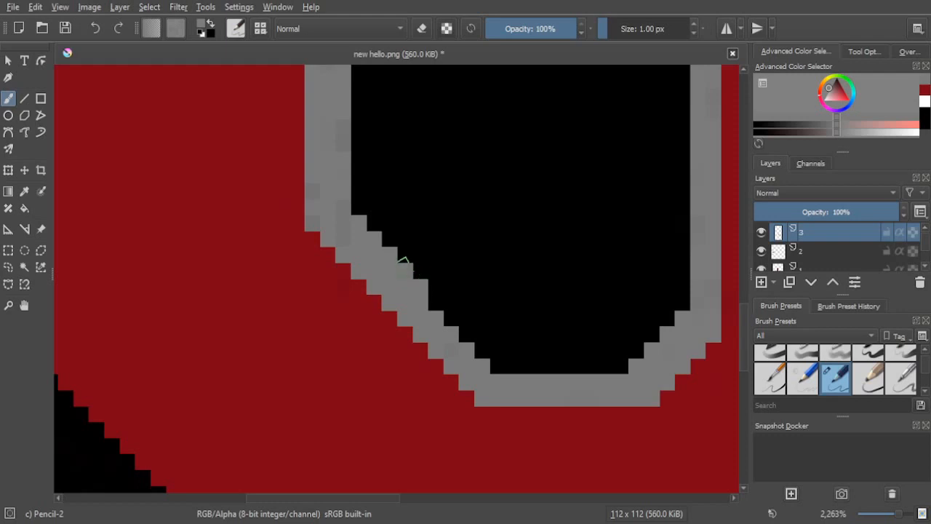
pyautogui.click(437, 302)
pyautogui.click(450, 320)
pyautogui.click(466, 335)
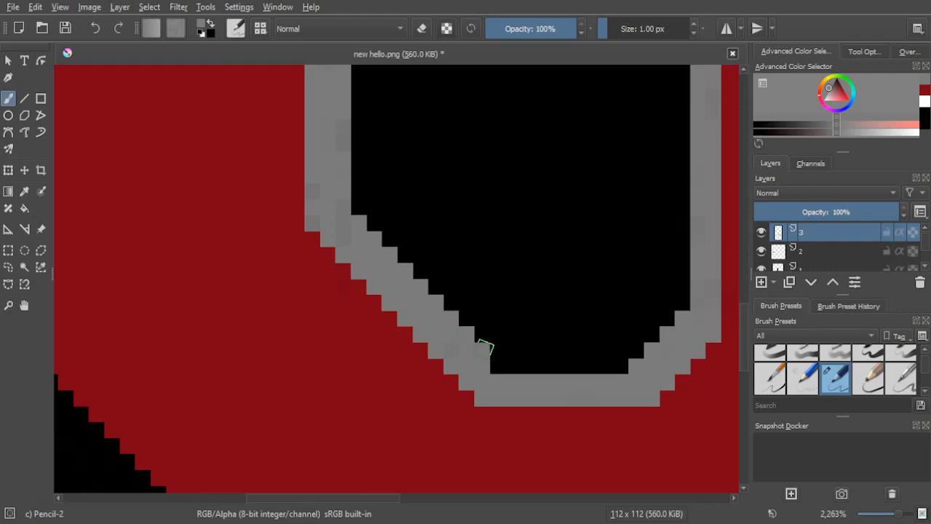
pyautogui.click(498, 365)
# Step: Widen the gap's right diagonal with one more inner row of grey pixels, from the floor up to the raised block's edge
pyautogui.scroll(3, 360, 307)
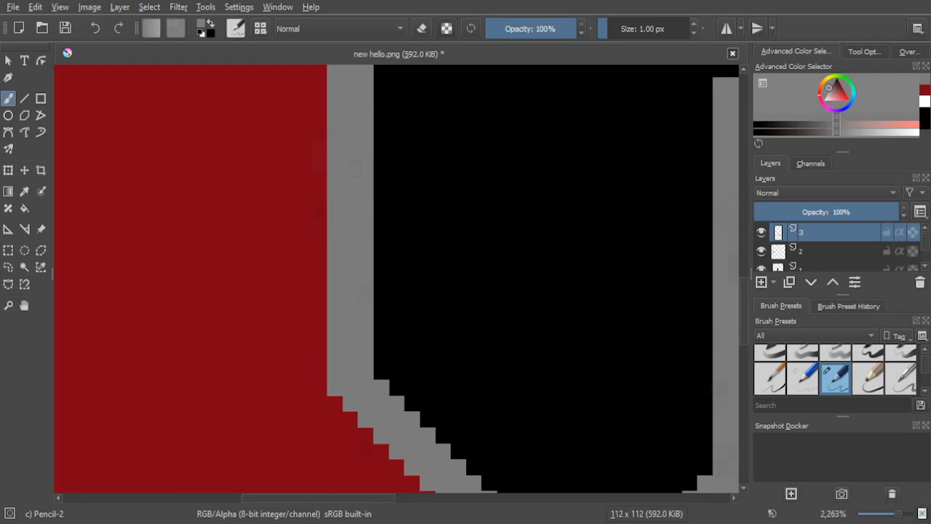
pyautogui.scroll(3, 347, 211)
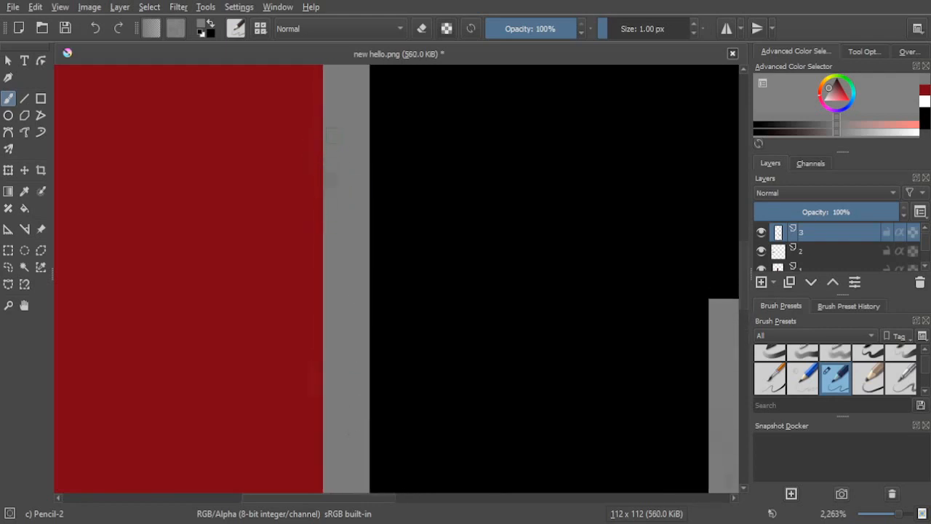
pyautogui.scroll(5, 369, 252)
pyautogui.scroll(-5, 369, 342)
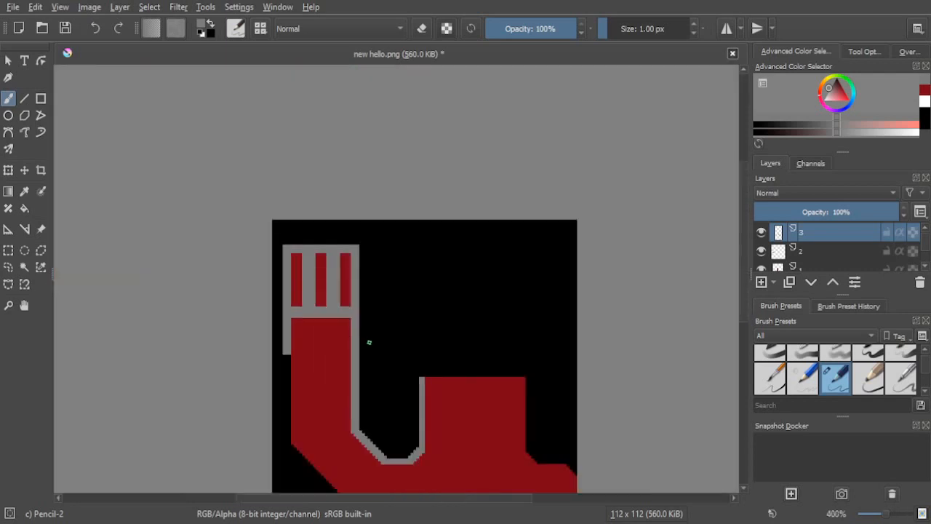
pyautogui.moveTo(394, 363); pyautogui.dragTo(347, 218)
pyautogui.scroll(4, 347, 218)
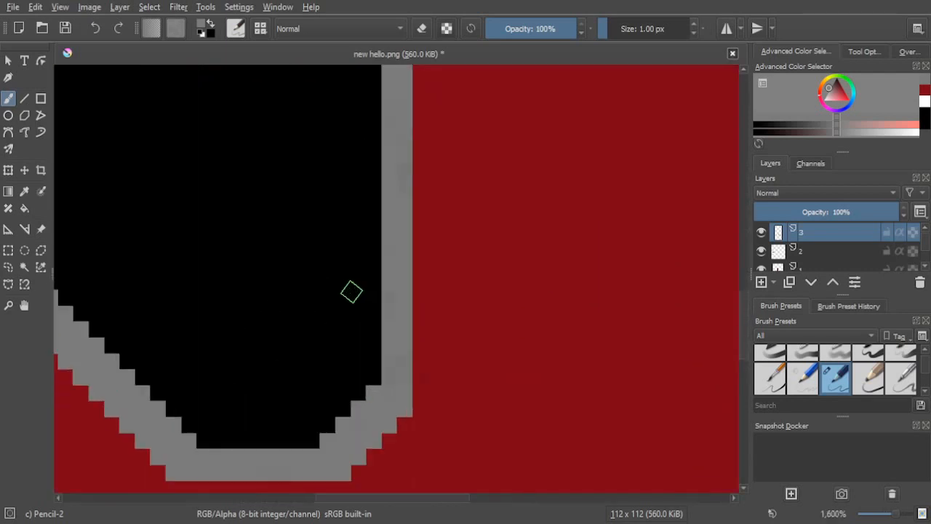
pyautogui.moveTo(352, 290); pyautogui.dragTo(390, 203)
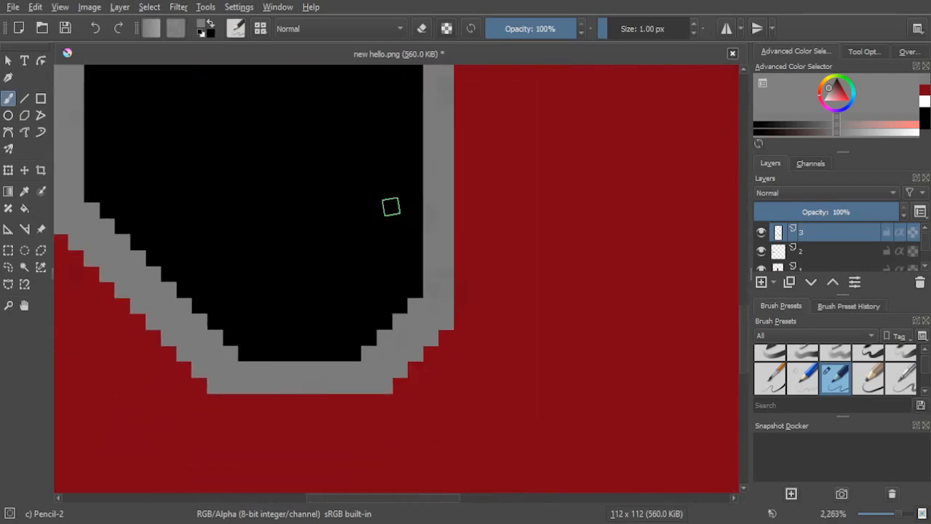
pyautogui.click(352, 353)
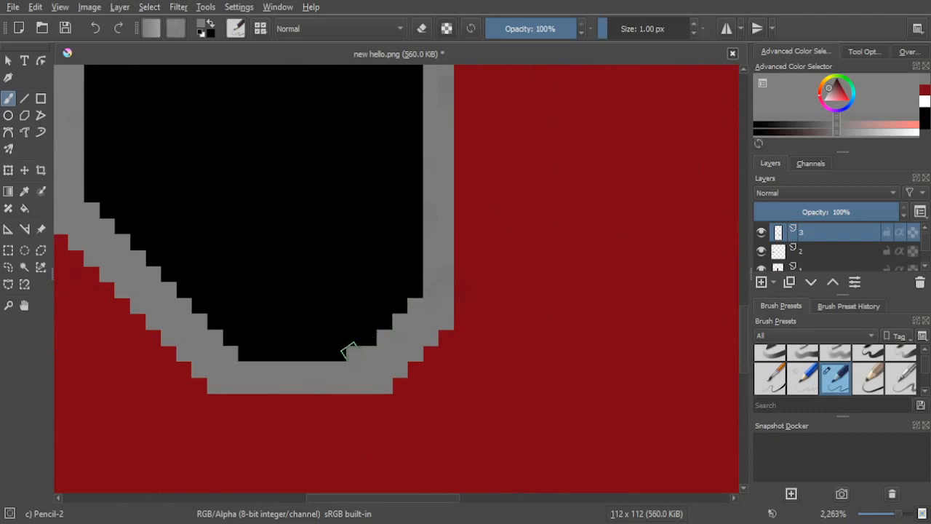
pyautogui.click(367, 336)
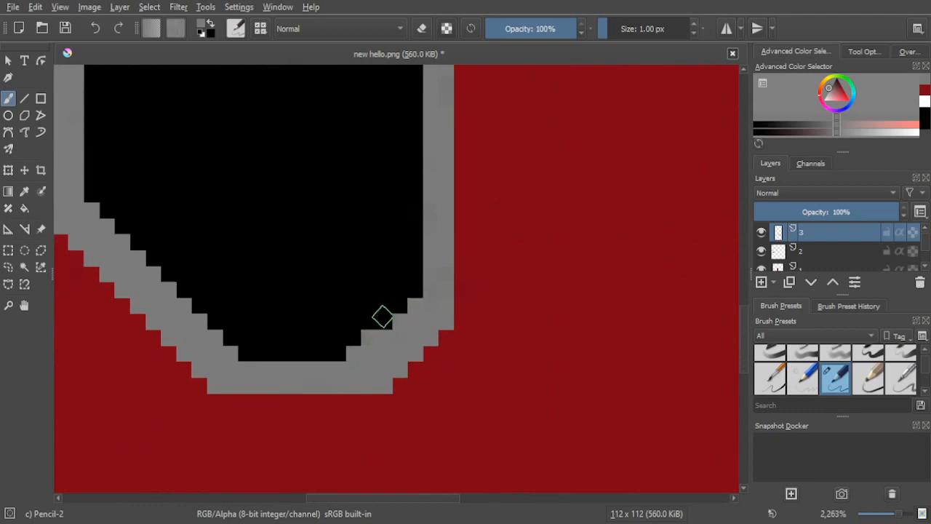
pyautogui.click(383, 321)
pyautogui.click(400, 306)
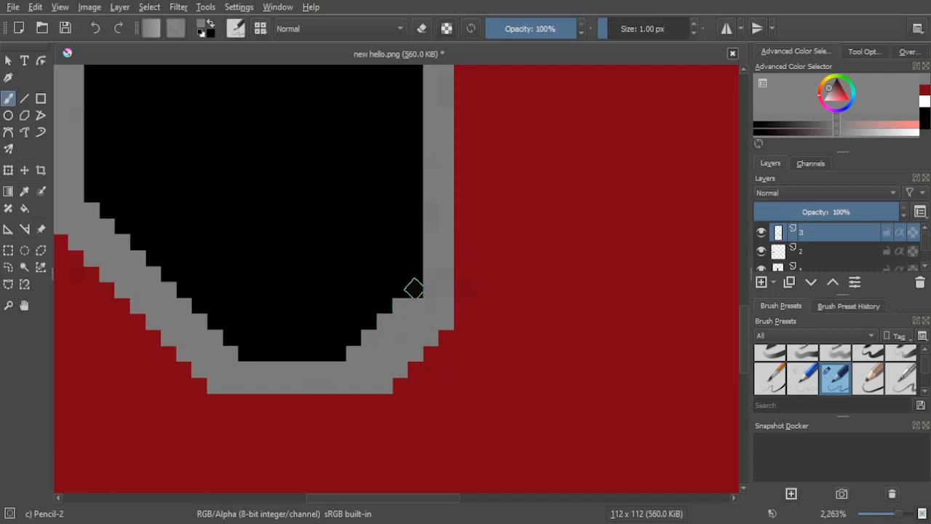
# Step: Widen the grey line up the gap's right vertical side to three pixels, from the diagonal to the raised block's upper corner
pyautogui.moveTo(414, 258); pyautogui.dragTo(415, 289)
pyautogui.moveTo(415, 242)
pyautogui.mouseDown()
pyautogui.moveTo(413, 194)
pyautogui.moveTo(432, 219)
pyautogui.moveTo(435, 331)
pyautogui.mouseUp()
pyautogui.moveTo(421, 300); pyautogui.dragTo(420, 316)
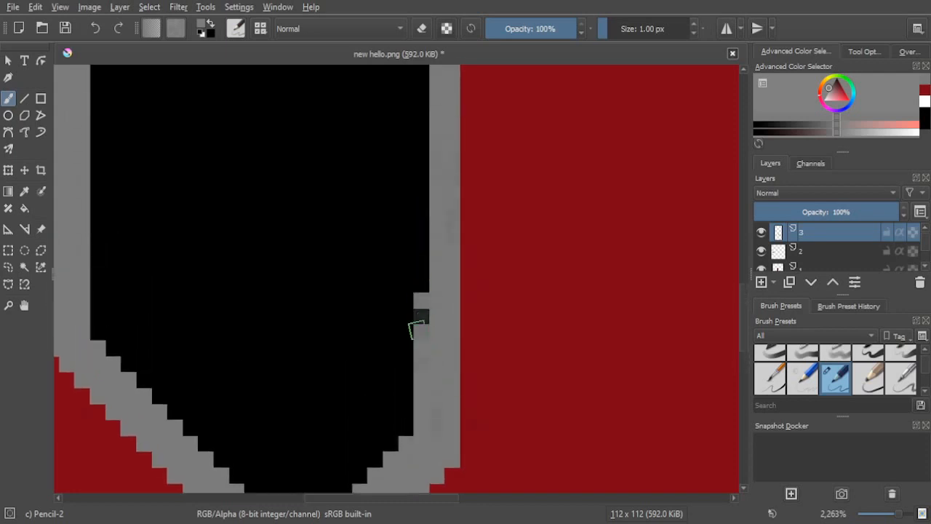
pyautogui.moveTo(425, 314); pyautogui.dragTo(422, 205)
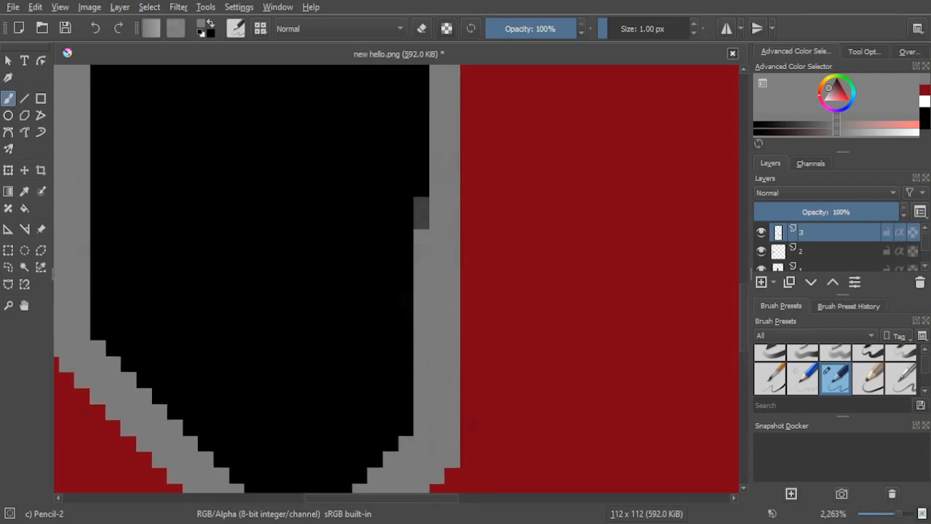
pyautogui.moveTo(407, 266)
pyautogui.mouseDown()
pyautogui.moveTo(404, 380)
pyautogui.moveTo(423, 294)
pyautogui.moveTo(422, 348)
pyautogui.moveTo(420, 273)
pyautogui.mouseUp()
pyautogui.moveTo(420, 305); pyautogui.dragTo(423, 231)
pyautogui.moveTo(412, 269); pyautogui.dragTo(413, 160)
# Step: Start the grey outline above the raised block's top edge, building it up to three pixels from the gap-side corner
pyautogui.scroll(-6, 403, 258)
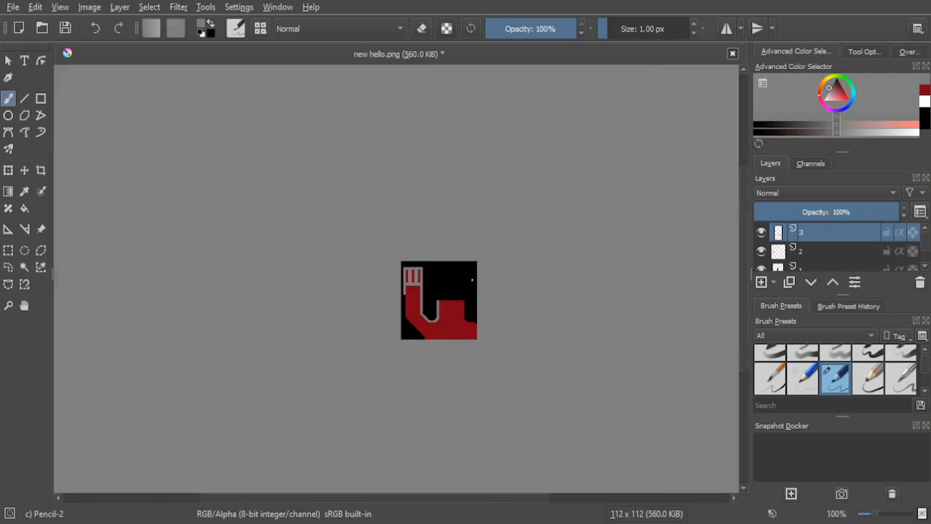
pyautogui.scroll(4, 432, 297)
pyautogui.scroll(-1, 430, 298)
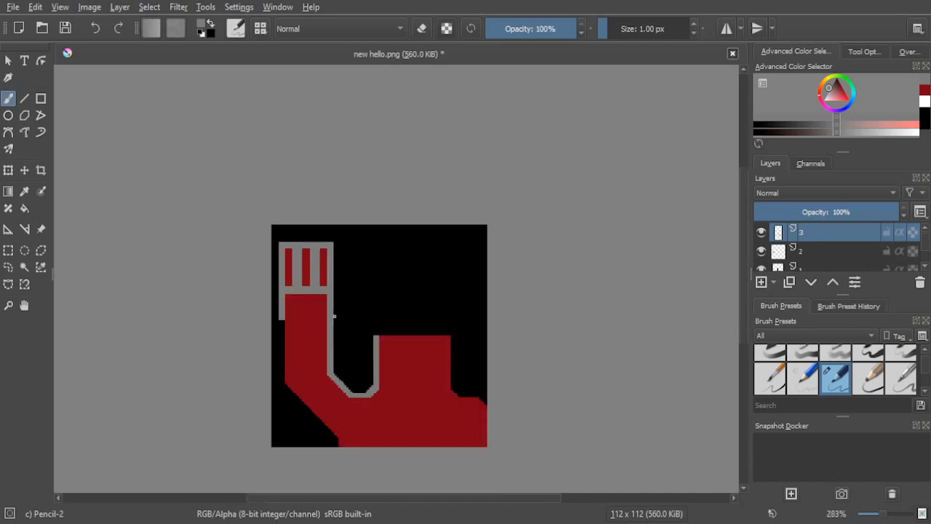
pyautogui.scroll(5, 415, 339)
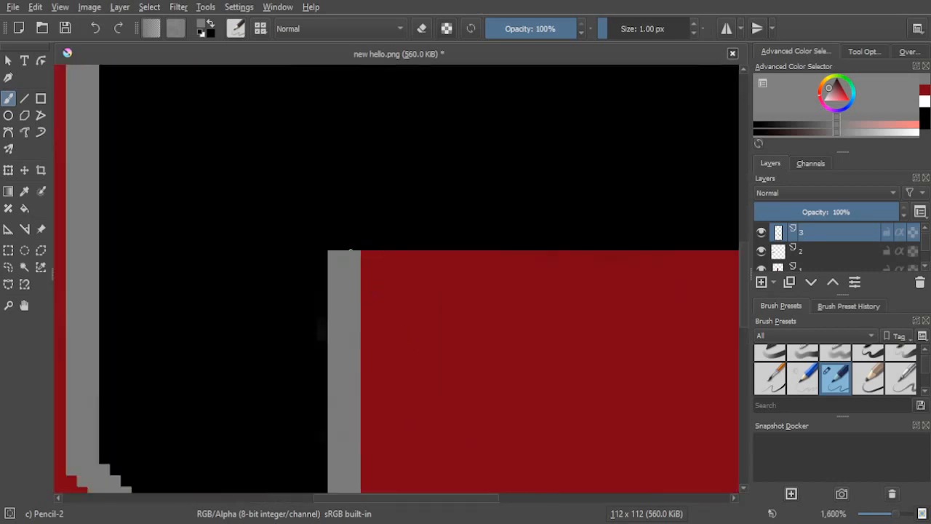
pyautogui.moveTo(333, 223)
pyautogui.mouseDown()
pyautogui.moveTo(339, 248)
pyautogui.moveTo(328, 234)
pyautogui.moveTo(346, 219)
pyautogui.moveTo(345, 245)
pyautogui.moveTo(362, 248)
pyautogui.moveTo(354, 219)
pyautogui.moveTo(361, 224)
pyautogui.moveTo(342, 249)
pyautogui.moveTo(333, 222)
pyautogui.moveTo(371, 228)
pyautogui.moveTo(366, 221)
pyautogui.moveTo(376, 241)
pyautogui.moveTo(630, 242)
pyautogui.moveTo(362, 252)
pyautogui.moveTo(478, 240)
pyautogui.moveTo(643, 247)
pyautogui.mouseUp()
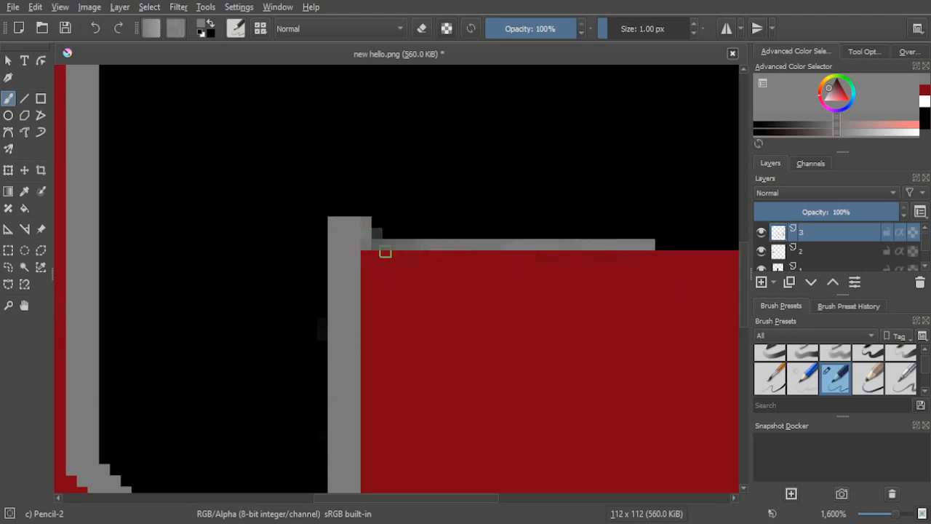
pyautogui.moveTo(374, 225)
pyautogui.mouseDown()
pyautogui.moveTo(657, 220)
pyautogui.moveTo(435, 225)
pyautogui.moveTo(471, 218)
pyautogui.moveTo(376, 232)
pyautogui.moveTo(493, 228)
pyautogui.moveTo(331, 238)
pyautogui.moveTo(507, 234)
pyautogui.moveTo(384, 216)
pyautogui.moveTo(578, 228)
pyautogui.moveTo(544, 229)
pyautogui.mouseUp()
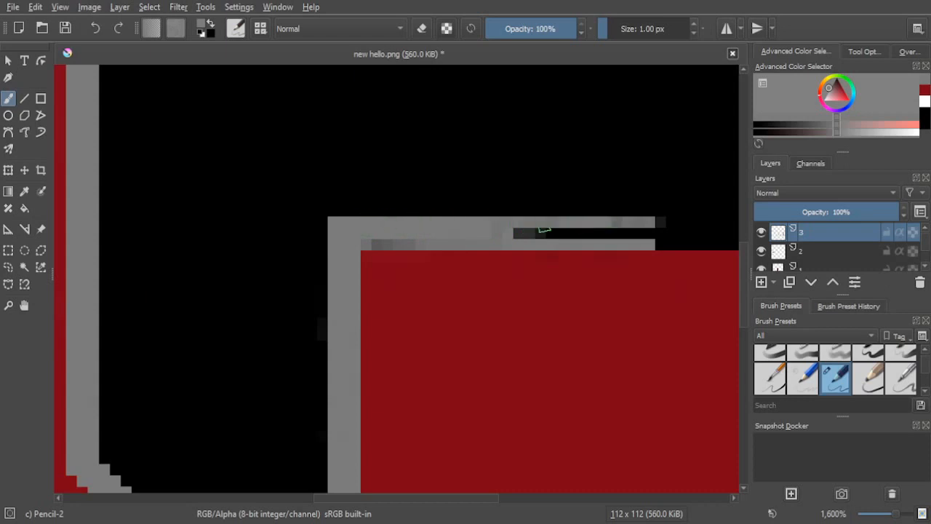
pyautogui.moveTo(607, 228); pyautogui.dragTo(650, 223)
pyautogui.moveTo(515, 234); pyautogui.dragTo(549, 233)
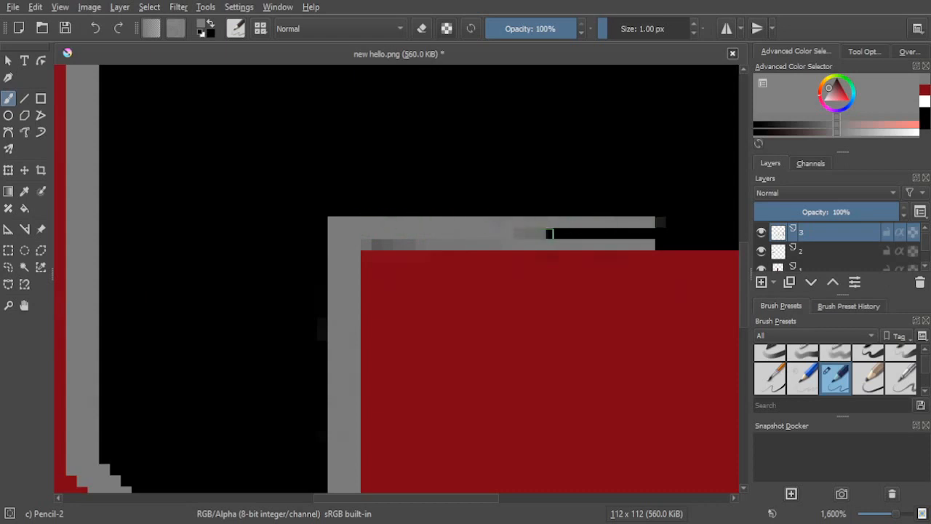
pyautogui.moveTo(367, 244); pyautogui.dragTo(415, 244)
# Step: Extend the three-pixel grey band along the raised block's top edge to its far corner, filling the dark pixels inside it
pyautogui.moveTo(547, 233)
pyautogui.mouseDown()
pyautogui.moveTo(567, 232)
pyautogui.moveTo(197, 247)
pyautogui.moveTo(299, 250)
pyautogui.mouseUp()
pyautogui.moveTo(240, 250); pyautogui.dragTo(187, 250)
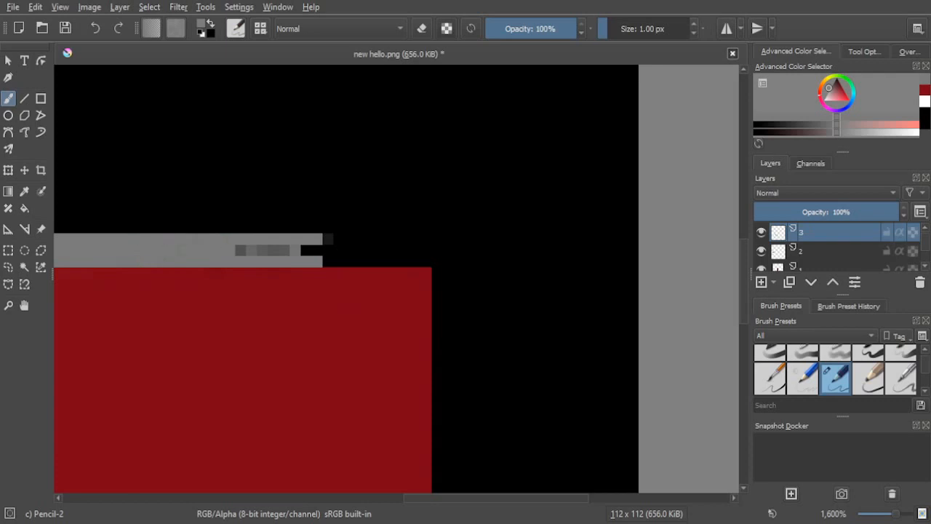
pyautogui.moveTo(236, 250); pyautogui.dragTo(421, 251)
pyautogui.moveTo(323, 261)
pyautogui.mouseDown()
pyautogui.moveTo(422, 260)
pyautogui.moveTo(426, 250)
pyautogui.moveTo(426, 236)
pyautogui.moveTo(323, 239)
pyautogui.mouseUp()
pyautogui.moveTo(413, 236); pyautogui.dragTo(366, 234)
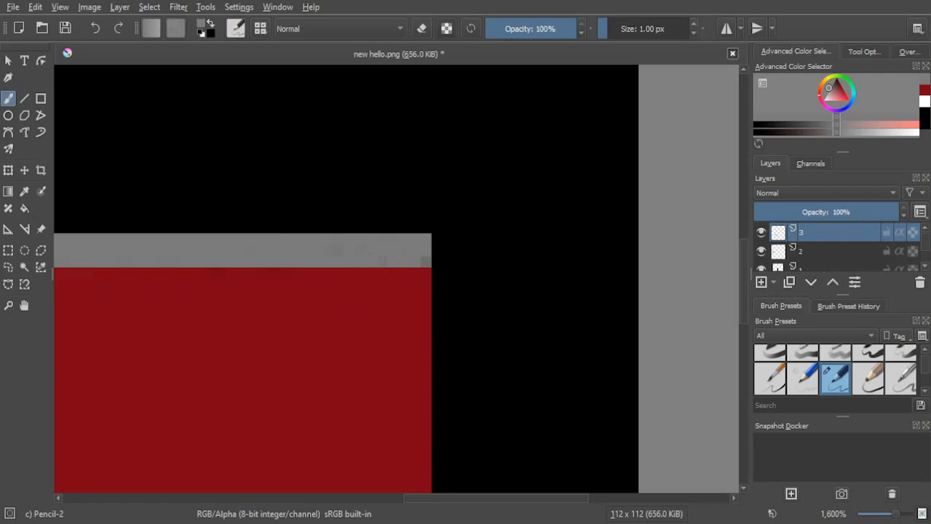
# Step: Wrap the grey outline around the raised block's upper right corner and start a three-pixel band down its right side
pyautogui.moveTo(432, 248)
pyautogui.mouseDown()
pyautogui.moveTo(455, 270)
pyautogui.moveTo(459, 237)
pyautogui.moveTo(463, 331)
pyautogui.moveTo(459, 276)
pyautogui.moveTo(453, 353)
pyautogui.moveTo(445, 283)
pyautogui.moveTo(440, 347)
pyautogui.moveTo(435, 271)
pyautogui.moveTo(439, 349)
pyautogui.moveTo(446, 354)
pyautogui.moveTo(447, 267)
pyautogui.moveTo(453, 354)
pyautogui.mouseUp()
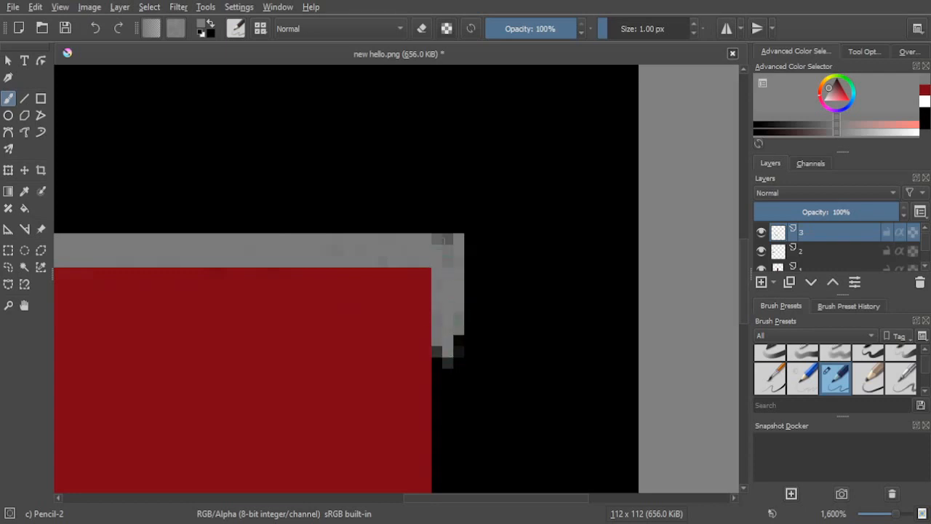
pyautogui.click(448, 239)
pyautogui.click(437, 238)
pyautogui.moveTo(457, 338)
pyautogui.mouseDown()
pyautogui.moveTo(459, 359)
pyautogui.moveTo(442, 192)
pyautogui.mouseUp()
pyautogui.click(446, 180)
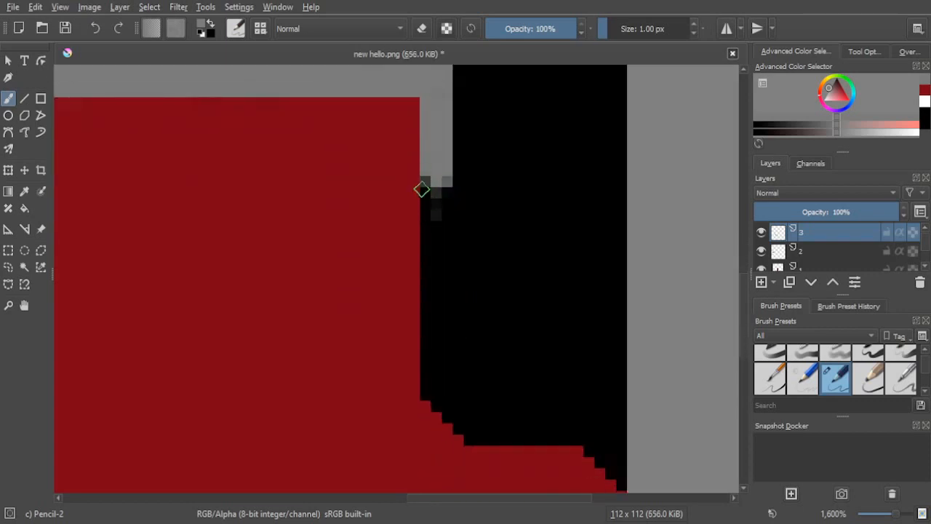
# Step: Continue a one-pixel grey line down the block's right side, along the diagonal steps and onto the start of the lower ledge
pyautogui.moveTo(423, 205)
pyautogui.mouseDown()
pyautogui.moveTo(421, 178)
pyautogui.moveTo(428, 393)
pyautogui.mouseUp()
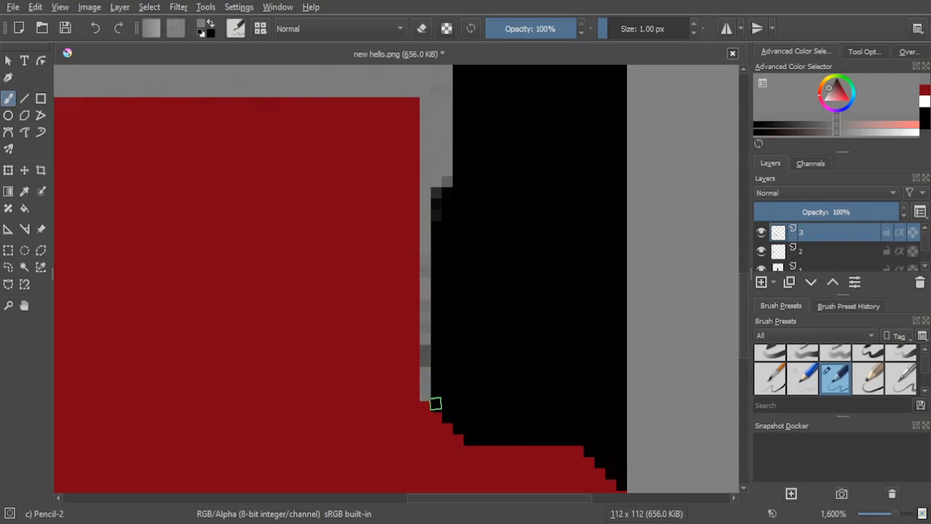
pyautogui.click(436, 406)
pyautogui.click(448, 416)
pyautogui.click(458, 428)
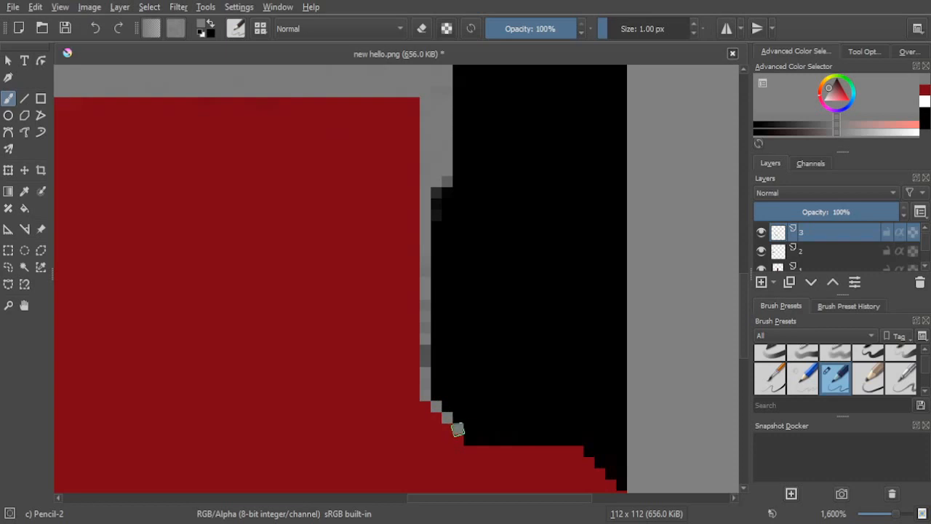
pyautogui.click(469, 439)
pyautogui.click(480, 440)
pyautogui.click(491, 440)
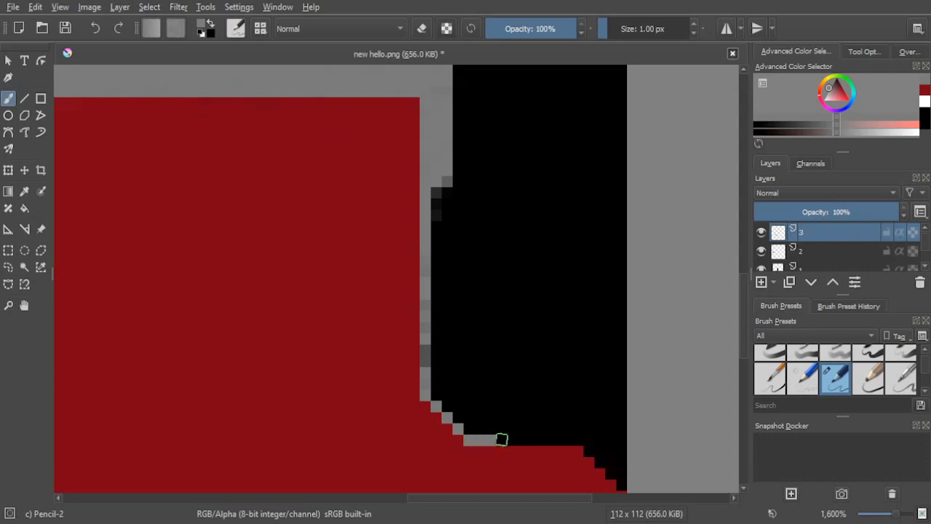
pyautogui.click(501, 439)
# Step: Thicken the grey diagonal between the block's right side and the lower ledge with extra pixels along its inner steps
pyautogui.click(445, 405)
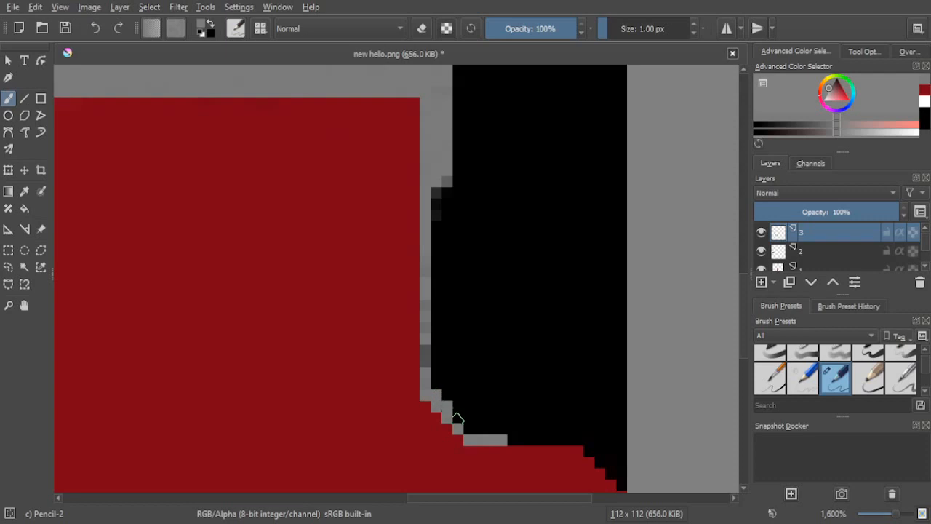
pyautogui.click(468, 429)
pyautogui.click(446, 393)
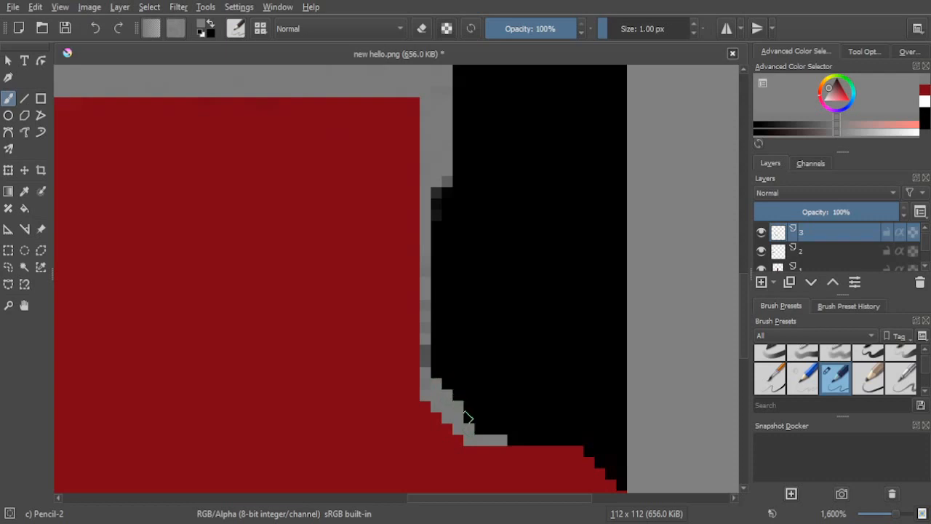
pyautogui.click(469, 418)
pyautogui.click(481, 427)
# Step: Extend the one-pixel grey line along the lower ledge and down its stepped end to the canvas's right edge
pyautogui.moveTo(486, 431); pyautogui.dragTo(466, 339)
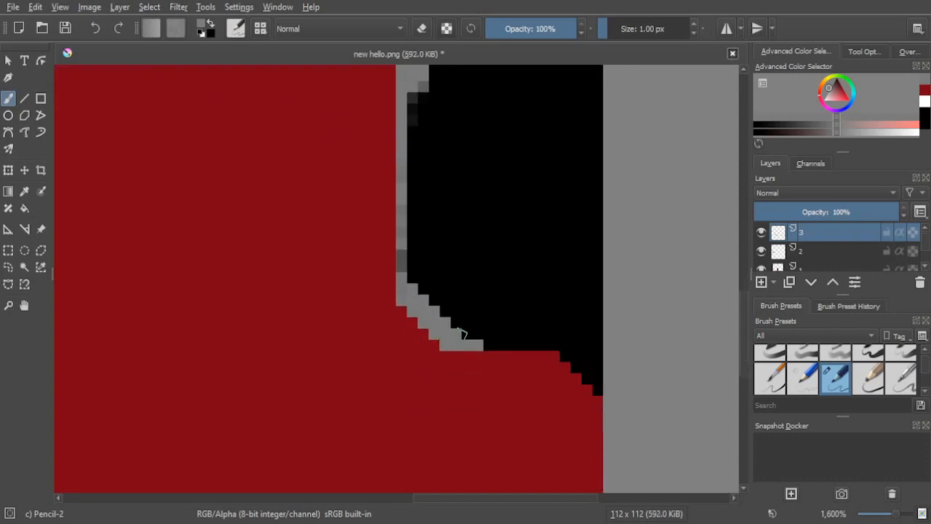
pyautogui.scroll(2, 487, 343)
pyautogui.moveTo(485, 342)
pyautogui.mouseDown()
pyautogui.moveTo(588, 348)
pyautogui.moveTo(457, 350)
pyautogui.moveTo(577, 341)
pyautogui.mouseUp()
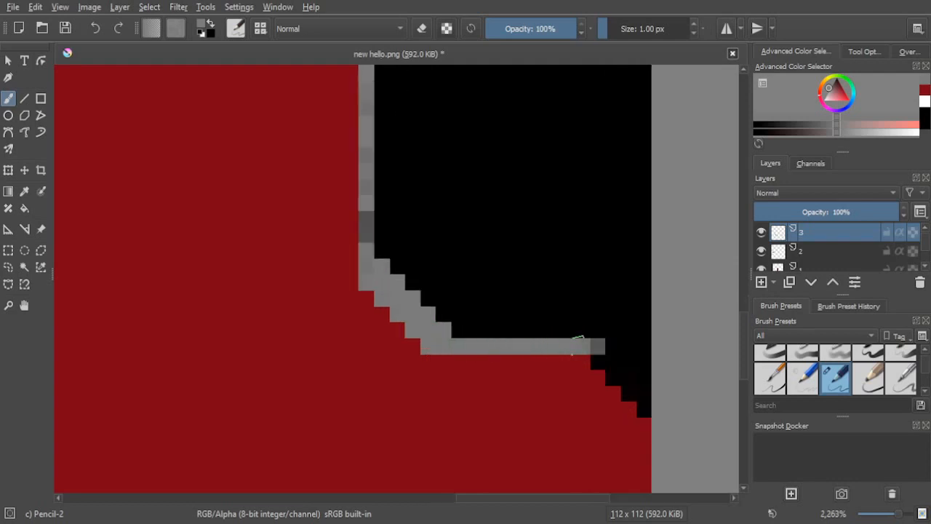
pyautogui.click(599, 363)
pyautogui.click(614, 376)
pyautogui.click(629, 392)
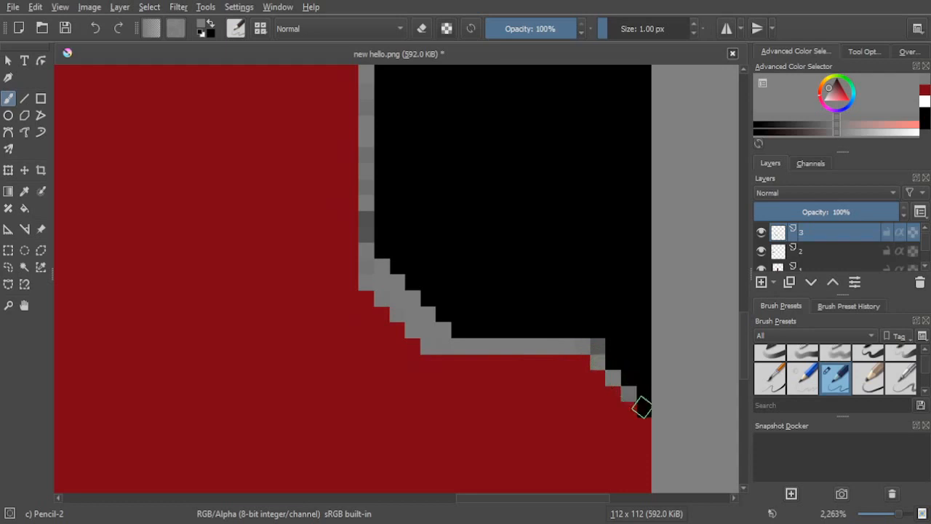
pyautogui.click(641, 408)
# Step: Widen the grey steps at the canvas's right edge with extra rows of pixels on their upper side
pyautogui.click(642, 392)
pyautogui.click(629, 377)
pyautogui.click(616, 361)
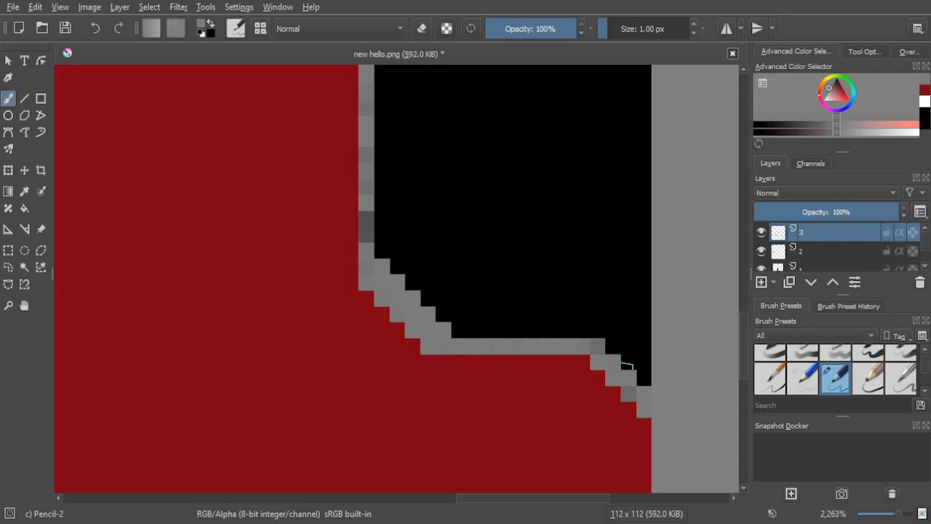
pyautogui.click(643, 377)
pyautogui.click(628, 362)
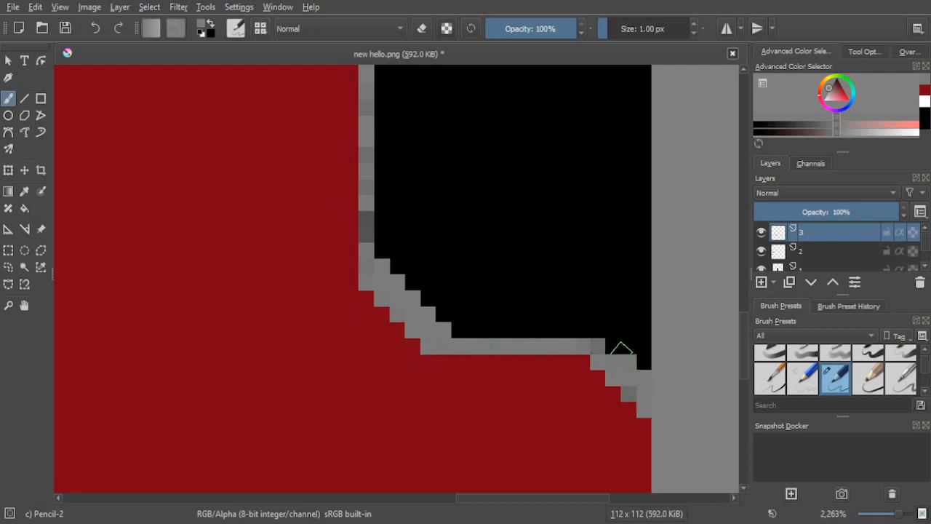
# Step: Thicken the lower ledge's grey line to three pixels, add another row above its end steps, and even out the grey
pyautogui.moveTo(597, 328)
pyautogui.mouseDown()
pyautogui.moveTo(465, 331)
pyautogui.moveTo(451, 321)
pyautogui.mouseUp()
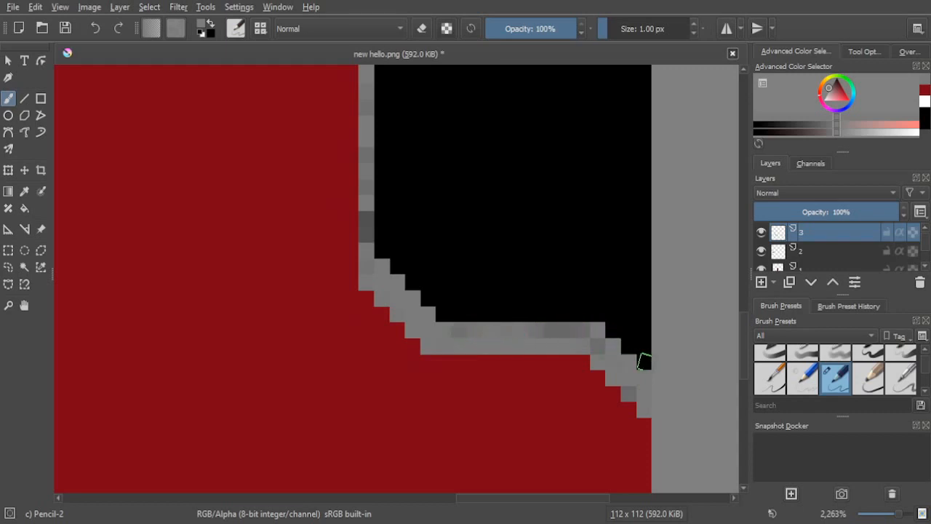
pyautogui.click(643, 362)
pyautogui.click(627, 345)
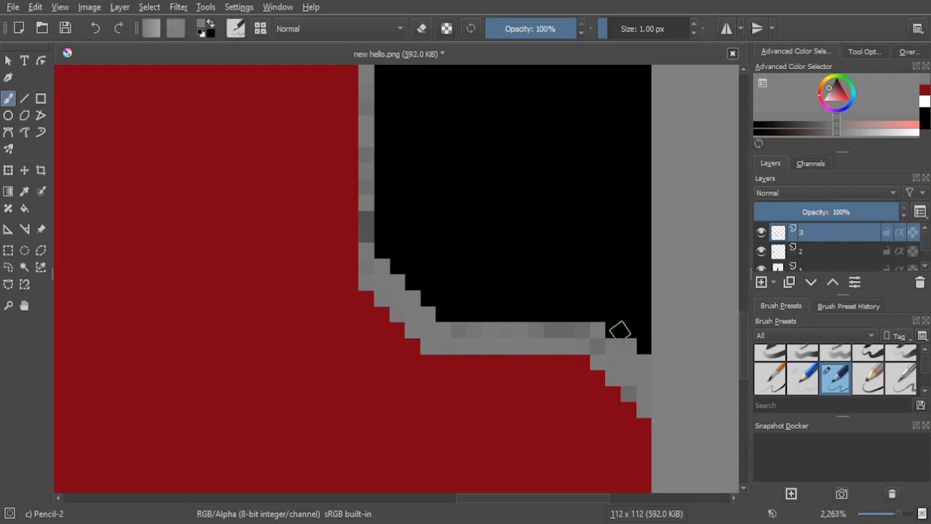
pyautogui.click(612, 330)
pyautogui.click(597, 314)
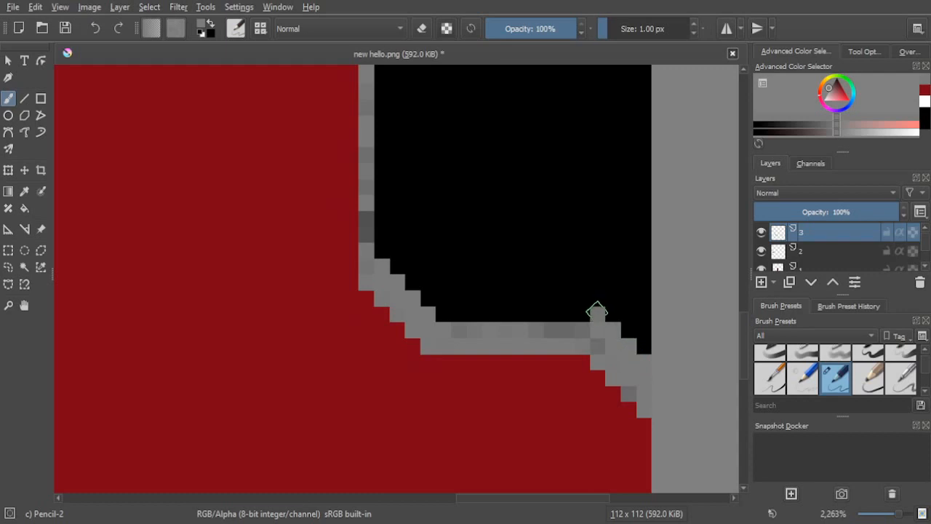
pyautogui.moveTo(596, 312)
pyautogui.mouseDown()
pyautogui.moveTo(470, 315)
pyautogui.moveTo(608, 314)
pyautogui.moveTo(445, 314)
pyautogui.moveTo(531, 314)
pyautogui.moveTo(476, 332)
pyautogui.mouseUp()
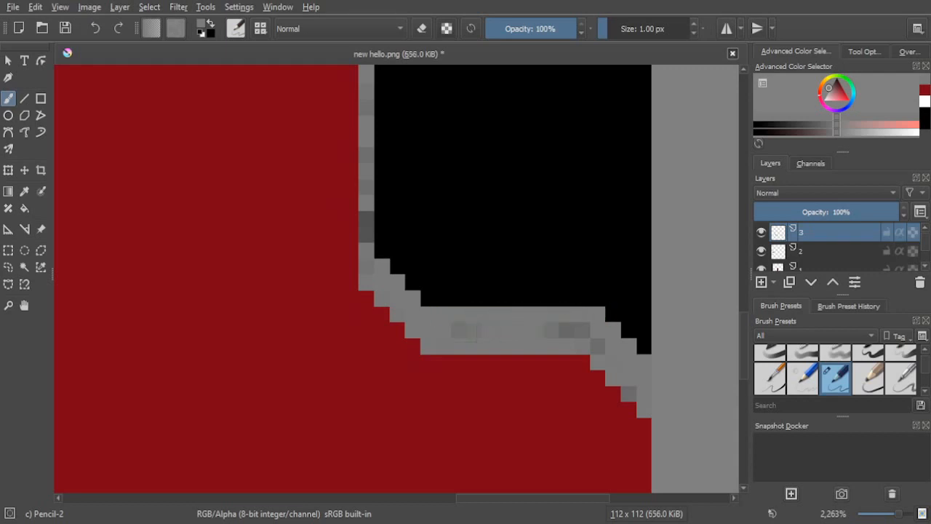
pyautogui.moveTo(583, 329); pyautogui.dragTo(597, 346)
pyautogui.click(567, 331)
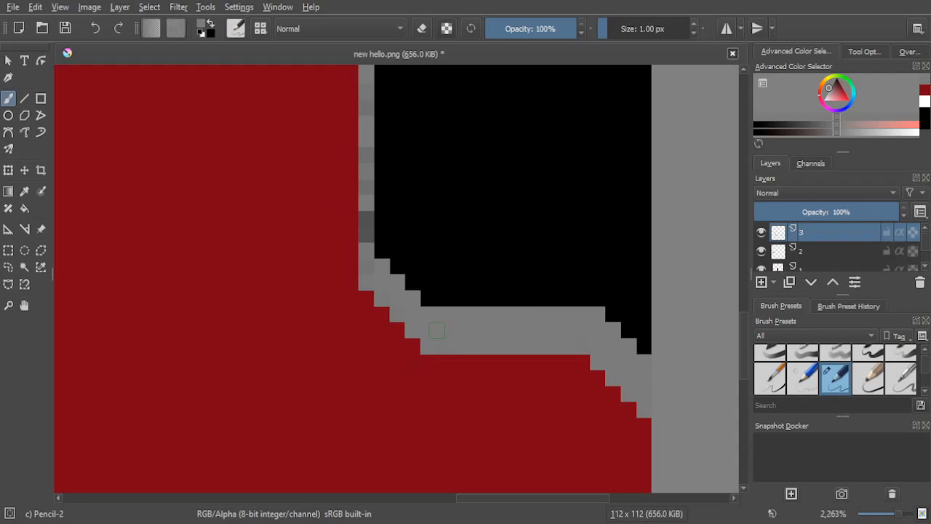
# Step: Even out the grey on the block's right side and add two more inner rows of grey pixels along the diagonal below it
pyautogui.moveTo(366, 218); pyautogui.dragTo(366, 235)
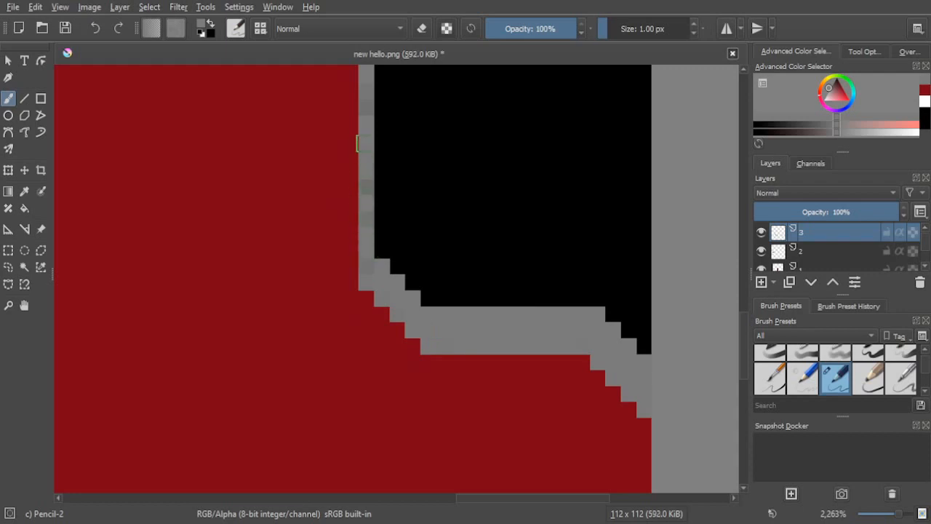
pyautogui.moveTo(363, 143); pyautogui.dragTo(363, 247)
pyautogui.moveTo(426, 296); pyautogui.dragTo(379, 250)
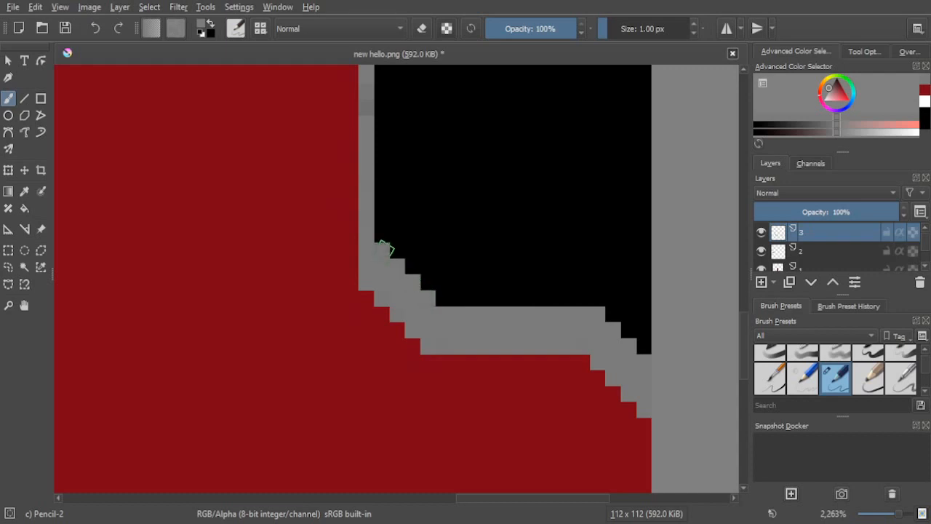
pyautogui.click(443, 296)
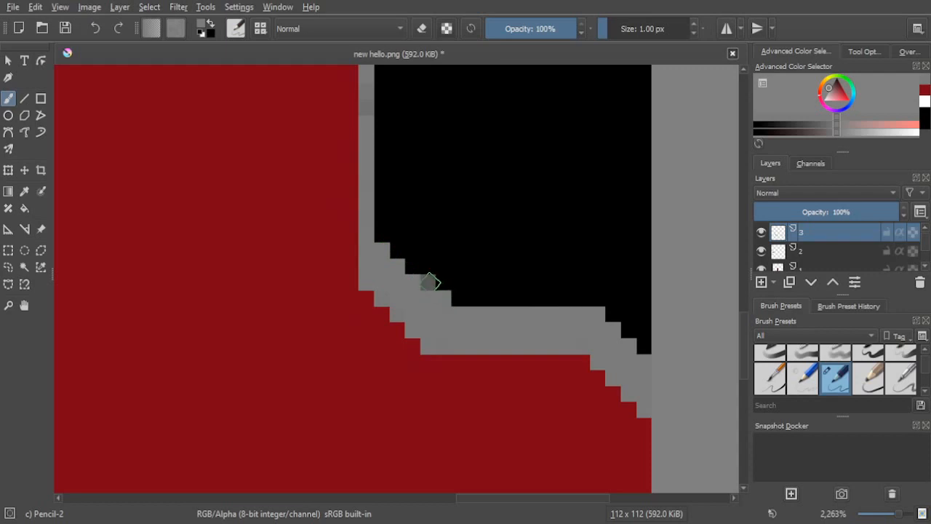
pyautogui.moveTo(429, 282); pyautogui.dragTo(412, 264)
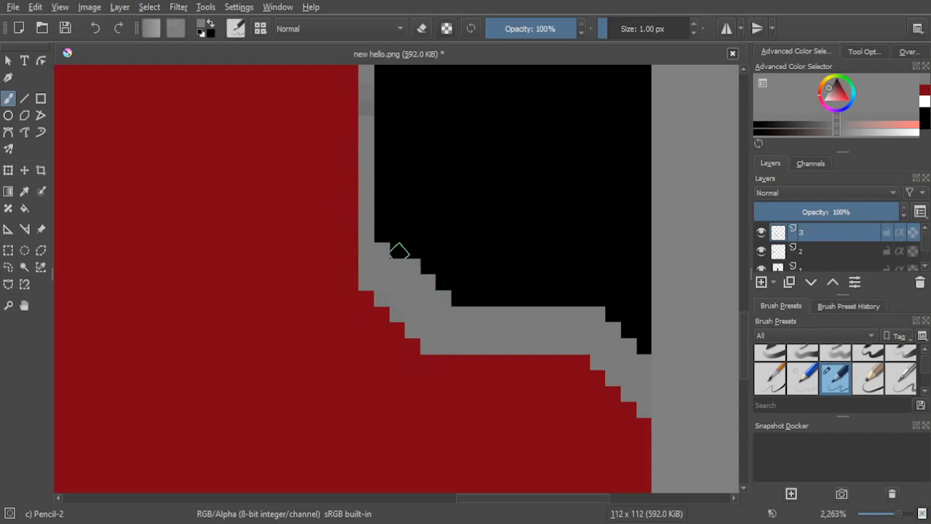
pyautogui.click(399, 252)
pyautogui.click(385, 233)
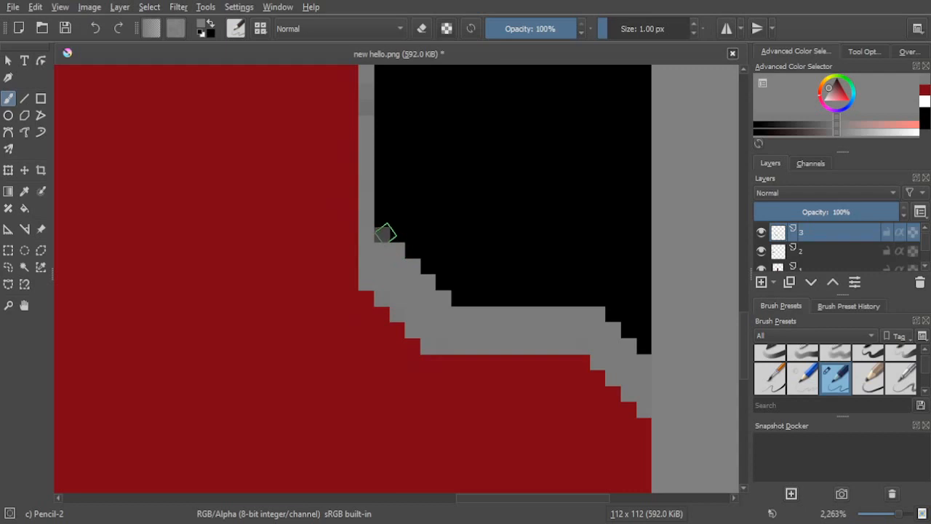
# Step: Widen the rest of the grey line down the block's right side to three pixels, filling the dark pixels to the diagonal
pyautogui.moveTo(395, 212); pyautogui.dragTo(405, 312)
pyautogui.scroll(-4, 405, 311)
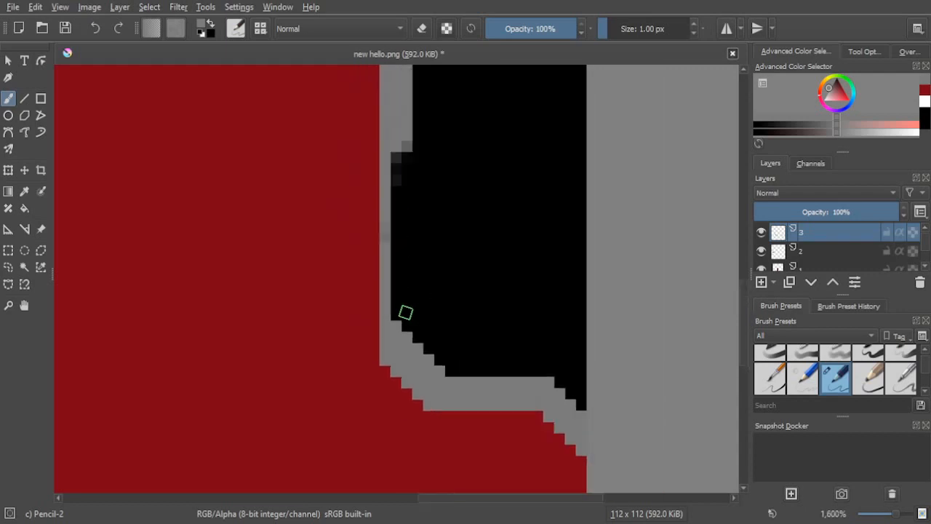
pyautogui.moveTo(407, 227); pyautogui.dragTo(406, 278)
pyautogui.scroll(2, 404, 308)
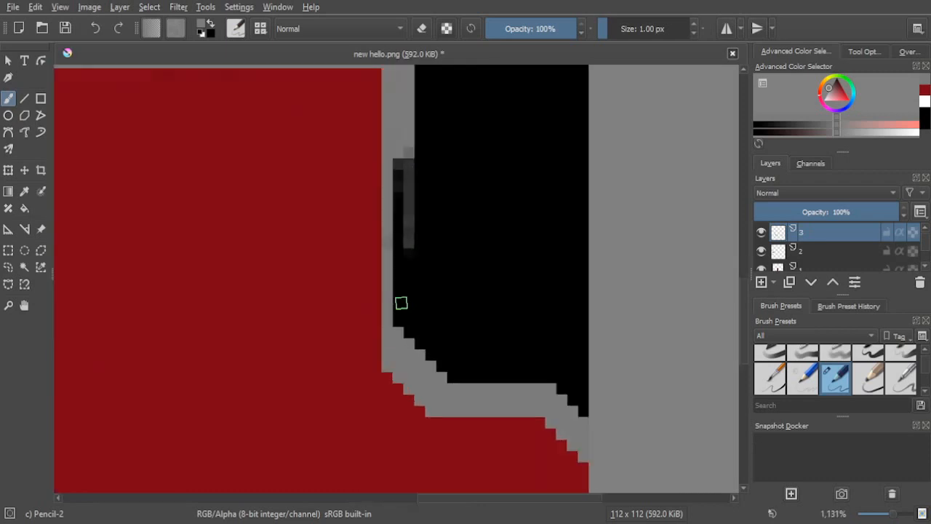
pyautogui.moveTo(408, 240); pyautogui.dragTo(413, 332)
pyautogui.moveTo(403, 295)
pyautogui.mouseDown()
pyautogui.moveTo(408, 321)
pyautogui.moveTo(409, 193)
pyautogui.moveTo(403, 168)
pyautogui.moveTo(400, 227)
pyautogui.moveTo(395, 163)
pyautogui.moveTo(398, 322)
pyautogui.mouseUp()
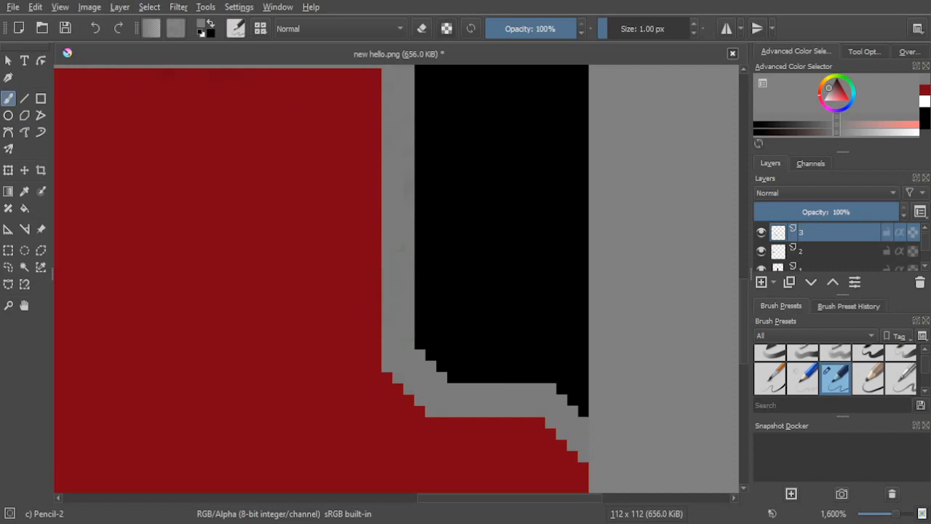
# Step: Examine the grey outline across the whole figure and around the block's lower corners for uneven spots
pyautogui.moveTo(400, 249); pyautogui.dragTo(400, 336)
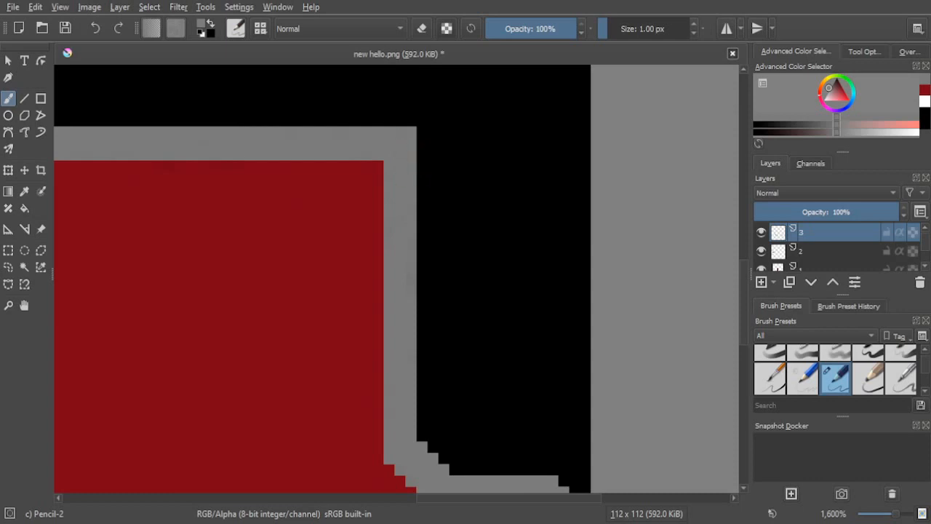
pyautogui.moveTo(410, 192); pyautogui.dragTo(631, 202)
pyautogui.scroll(-5, 619, 204)
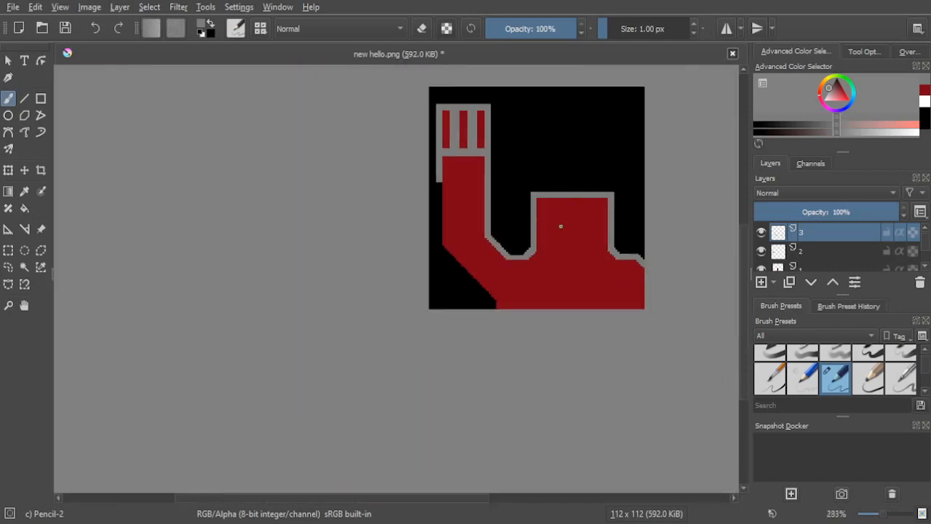
pyautogui.moveTo(573, 242); pyautogui.dragTo(443, 258)
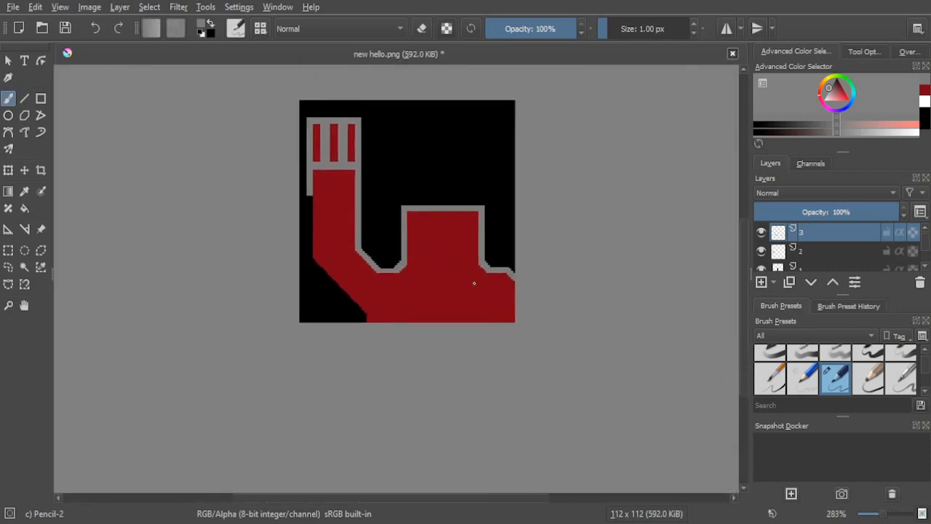
pyautogui.scroll(4, 473, 282)
pyautogui.scroll(-3, 473, 295)
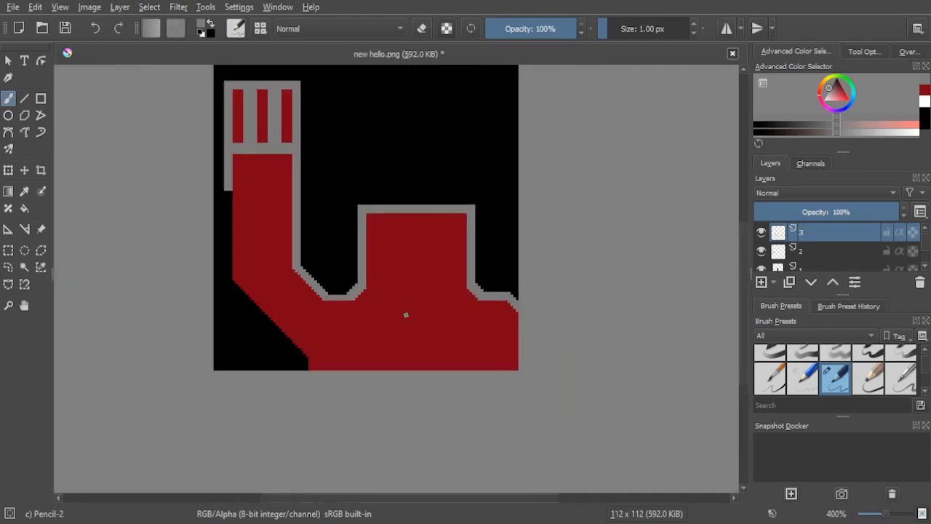
pyautogui.scroll(4, 405, 315)
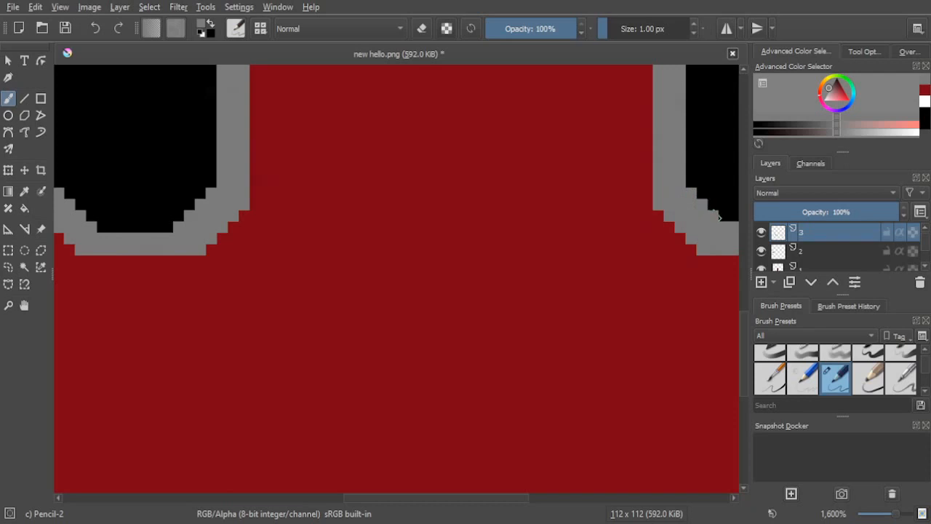
pyautogui.moveTo(717, 216); pyautogui.dragTo(629, 244)
pyautogui.moveTo(365, 251); pyautogui.dragTo(346, 421)
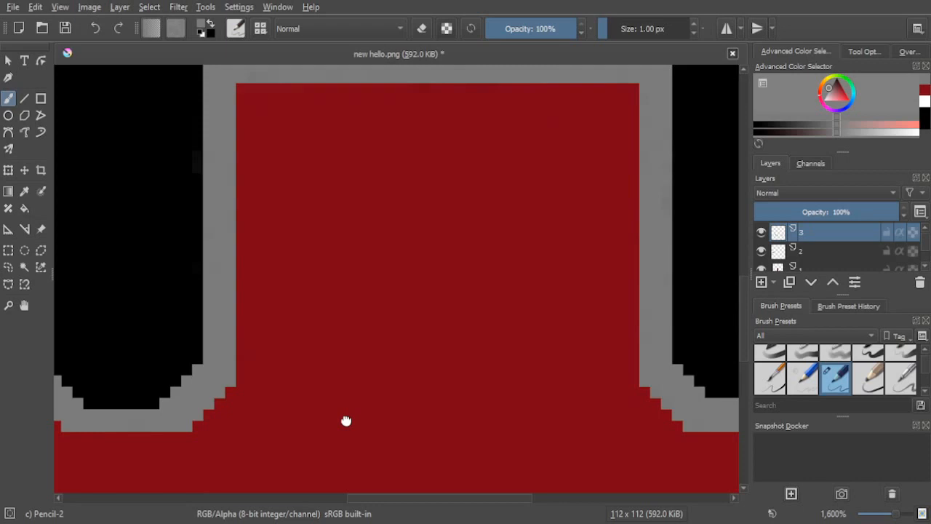
pyautogui.moveTo(346, 421); pyautogui.dragTo(259, 347)
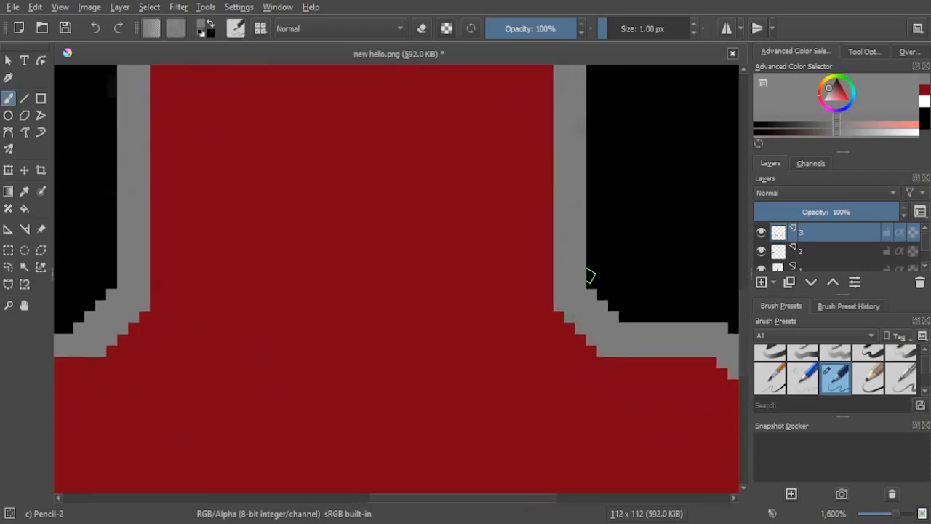
# Step: Add another row of grey pixels on the upper side of the short diagonal at the block's lower right
pyautogui.click(591, 282)
pyautogui.click(602, 294)
pyautogui.click(614, 304)
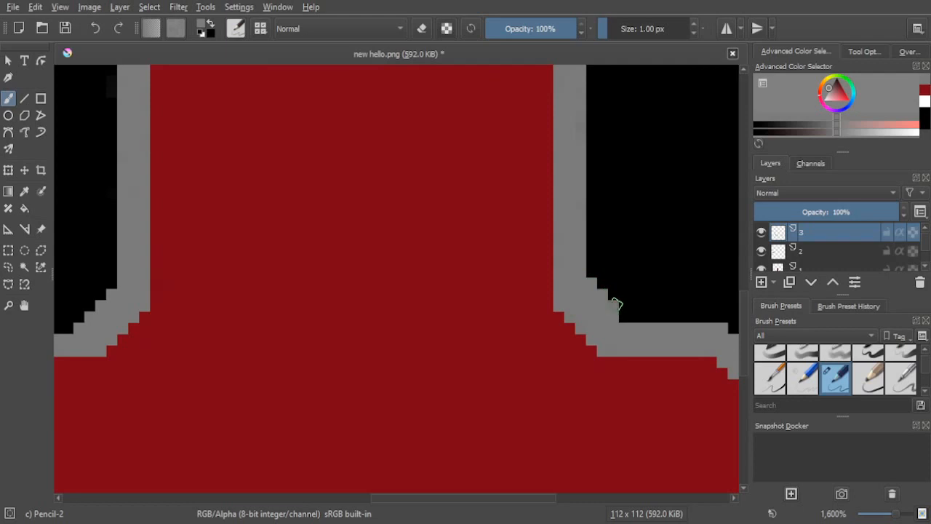
pyautogui.click(624, 315)
# Step: Continue the outline below the hand with a one-pixel grey line down the arm's left edge to the diagonal
pyautogui.scroll(-1, 605, 266)
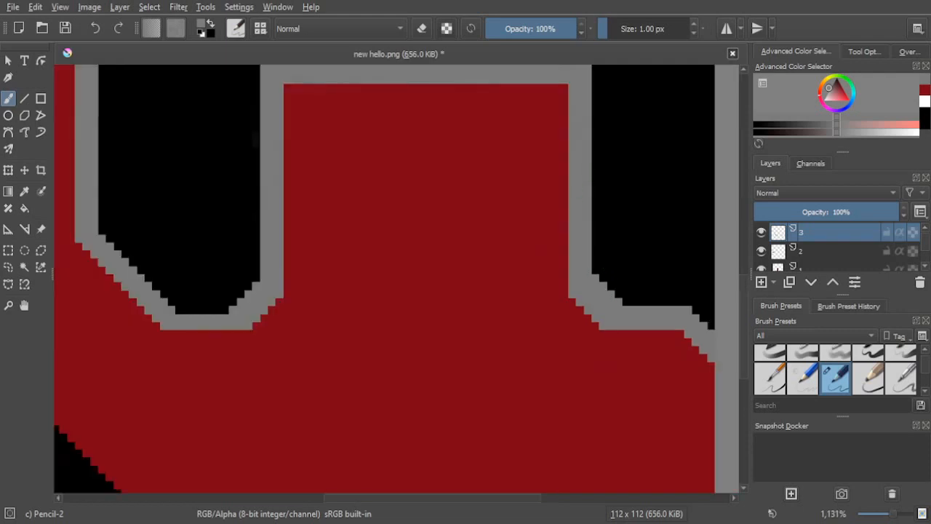
pyautogui.moveTo(575, 202); pyautogui.dragTo(607, 303)
pyautogui.scroll(-4, 488, 318)
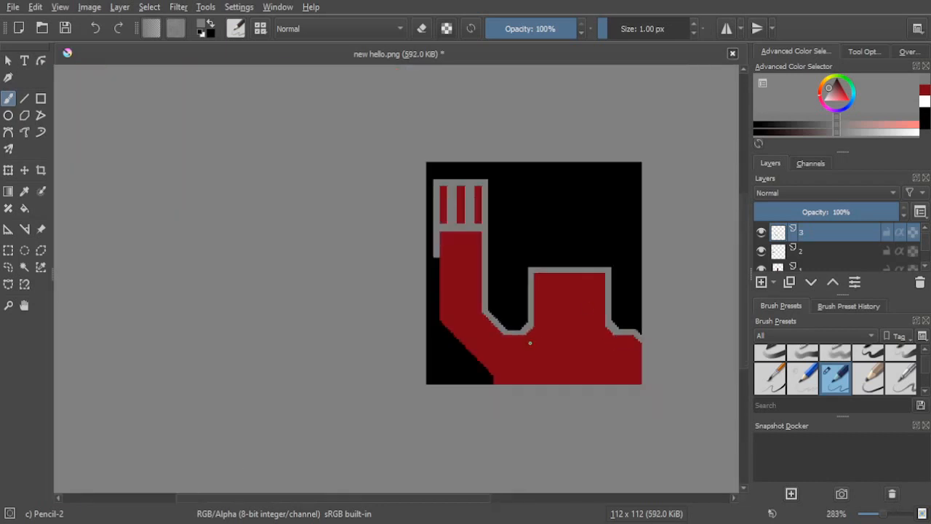
pyautogui.scroll(3, 489, 319)
pyautogui.moveTo(489, 318)
pyautogui.mouseDown()
pyautogui.moveTo(592, 337)
pyautogui.moveTo(697, 457)
pyautogui.mouseUp()
pyautogui.scroll(2, 367, 242)
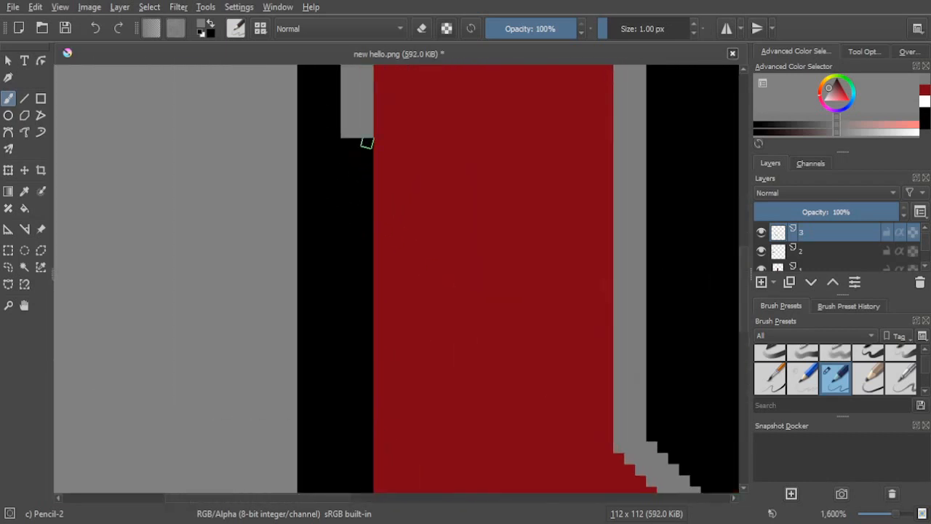
pyautogui.moveTo(366, 141)
pyautogui.mouseDown()
pyautogui.moveTo(367, 178)
pyautogui.moveTo(365, 143)
pyautogui.moveTo(369, 182)
pyautogui.moveTo(373, 140)
pyautogui.moveTo(366, 212)
pyautogui.moveTo(360, 173)
pyautogui.moveTo(374, 211)
pyautogui.moveTo(371, 258)
pyautogui.moveTo(362, 200)
pyautogui.moveTo(366, 256)
pyautogui.moveTo(375, 216)
pyautogui.moveTo(369, 294)
pyautogui.moveTo(361, 248)
pyautogui.moveTo(367, 279)
pyautogui.moveTo(390, 135)
pyautogui.moveTo(392, 288)
pyautogui.mouseUp()
pyautogui.moveTo(390, 255); pyautogui.dragTo(390, 372)
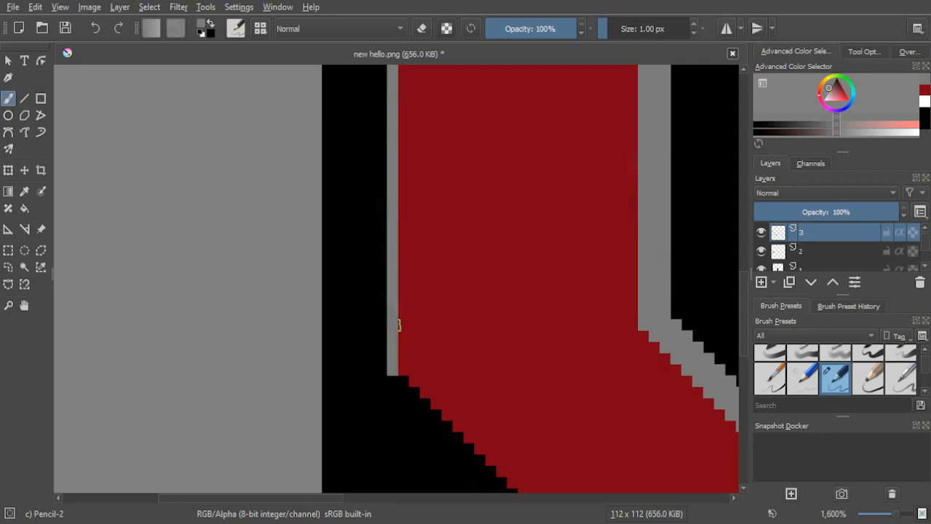
# Step: Place single grey pixels stepwise along the entire diagonal lower-left edge of the red arm, down to the short vertical edge
pyautogui.moveTo(488, 359); pyautogui.dragTo(370, 204)
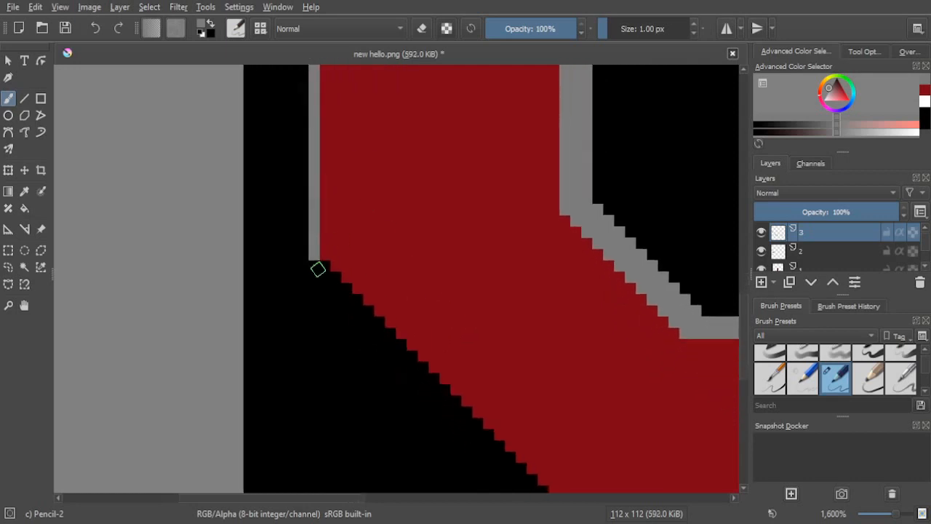
pyautogui.click(325, 264)
pyautogui.click(334, 276)
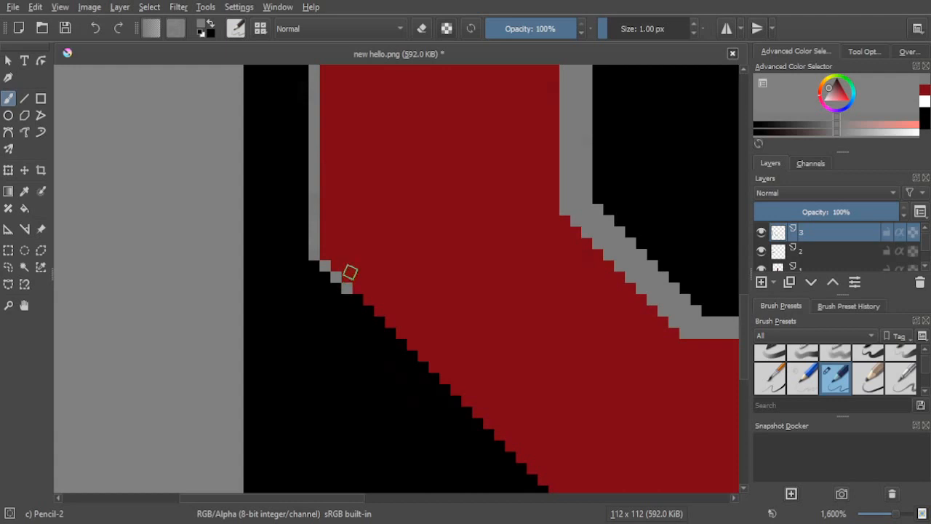
pyautogui.moveTo(534, 354); pyautogui.dragTo(351, 242)
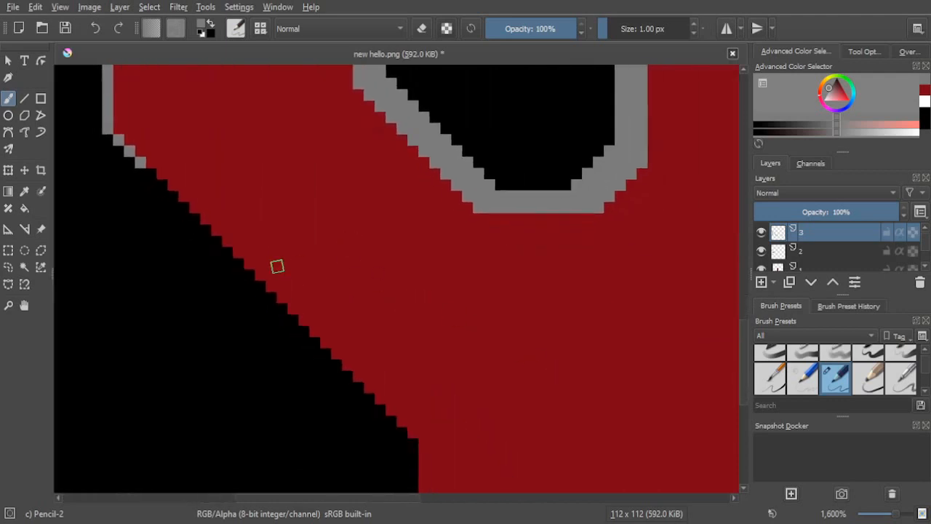
pyautogui.click(140, 162)
pyautogui.click(150, 174)
pyautogui.click(163, 185)
pyautogui.click(174, 196)
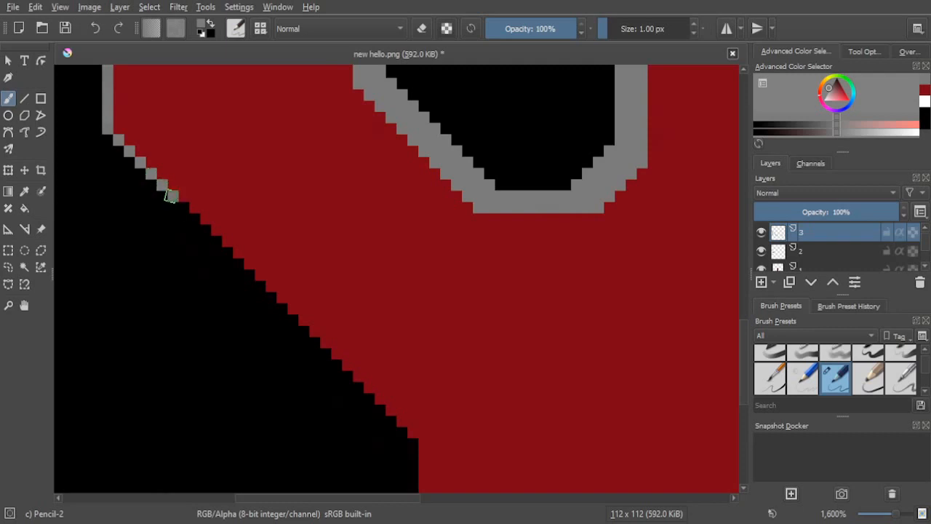
pyautogui.click(185, 207)
pyautogui.click(193, 217)
pyautogui.click(206, 229)
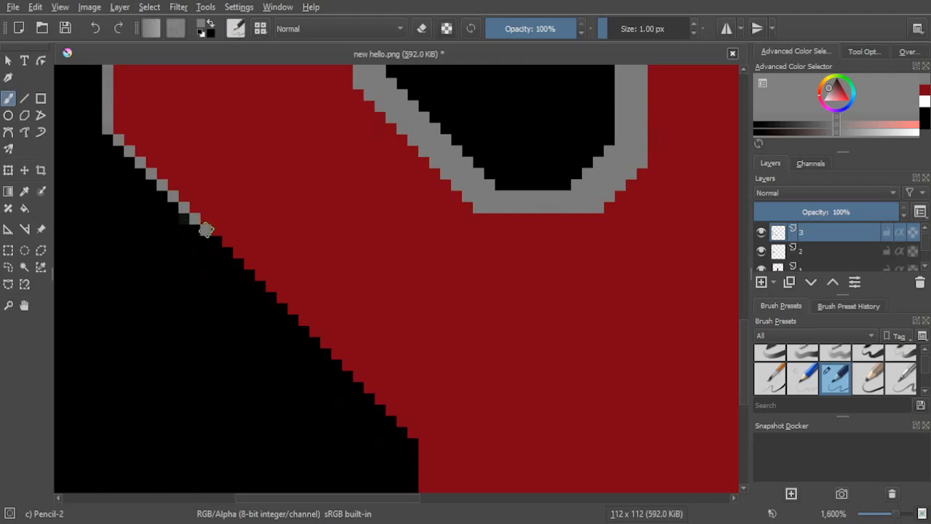
pyautogui.click(217, 239)
pyautogui.click(227, 252)
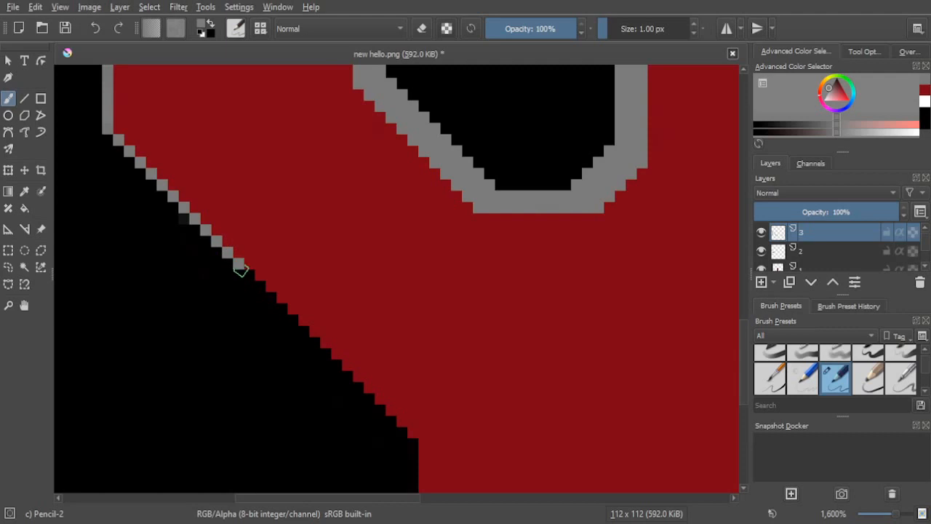
pyautogui.click(250, 274)
pyautogui.click(260, 284)
pyautogui.click(270, 296)
pyautogui.click(282, 307)
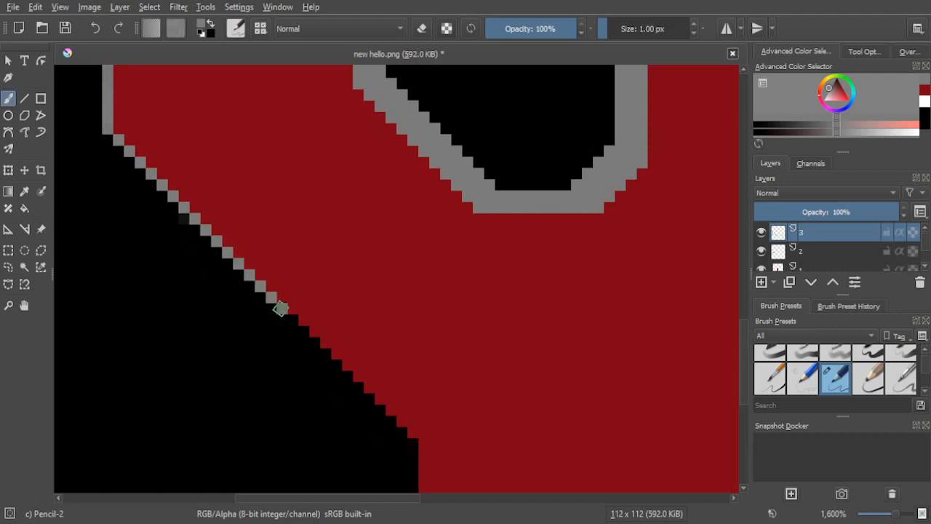
pyautogui.click(293, 319)
pyautogui.click(302, 331)
pyautogui.click(314, 340)
pyautogui.click(325, 353)
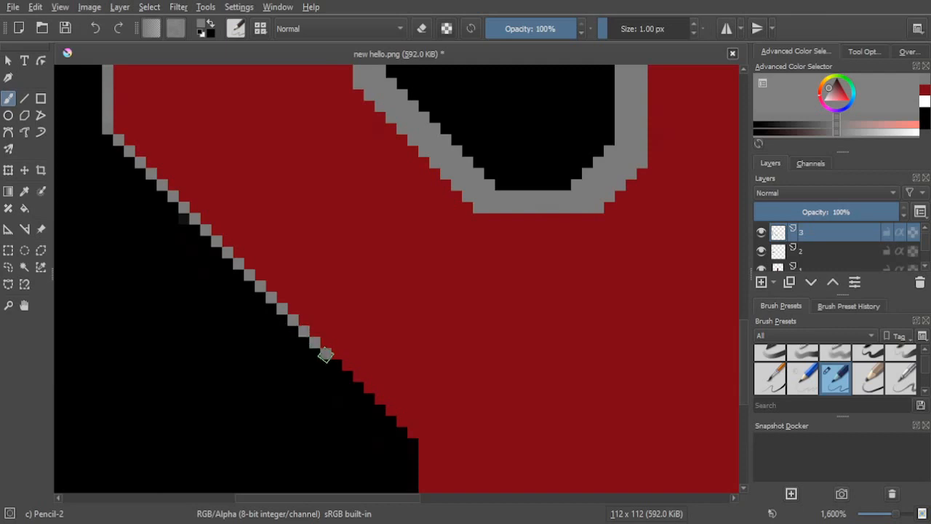
pyautogui.click(336, 363)
pyautogui.click(347, 376)
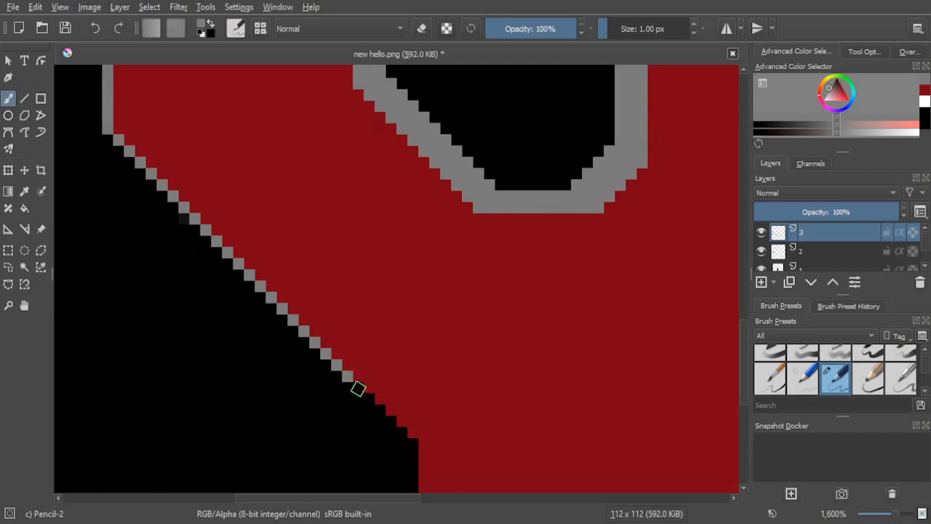
pyautogui.click(358, 387)
pyautogui.click(369, 397)
pyautogui.click(380, 410)
pyautogui.click(390, 421)
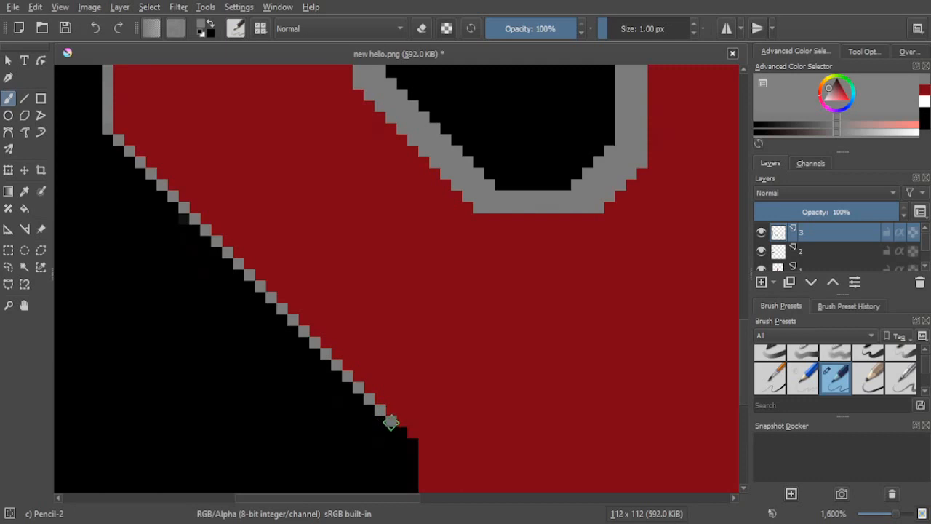
pyautogui.click(401, 432)
pyautogui.click(412, 443)
# Step: Examine the whole figure at a reduced size to judge the new outline on the arm's left side
pyautogui.scroll(-6, 526, 333)
pyautogui.moveTo(525, 334); pyautogui.dragTo(365, 341)
pyautogui.scroll(-5, 372, 386)
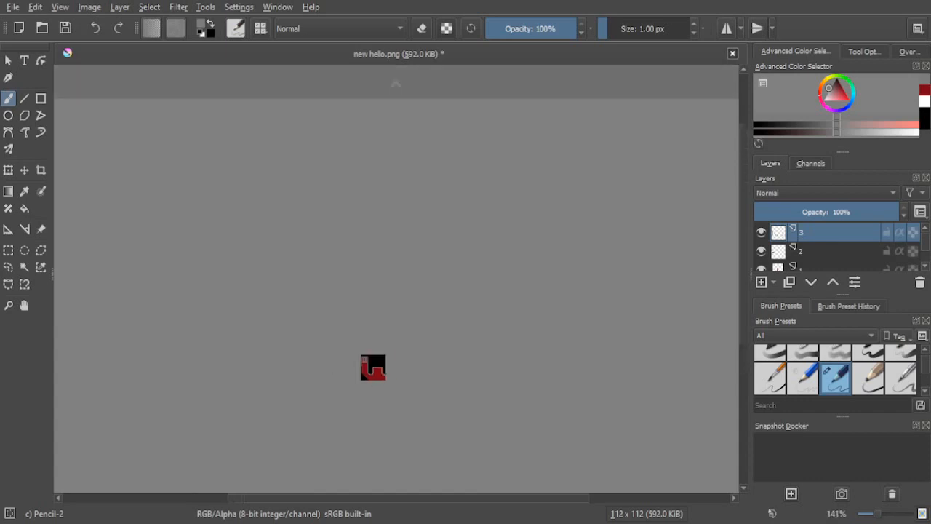
pyautogui.moveTo(316, 368); pyautogui.dragTo(284, 327)
pyautogui.scroll(3, 361, 348)
pyautogui.scroll(-1, 285, 326)
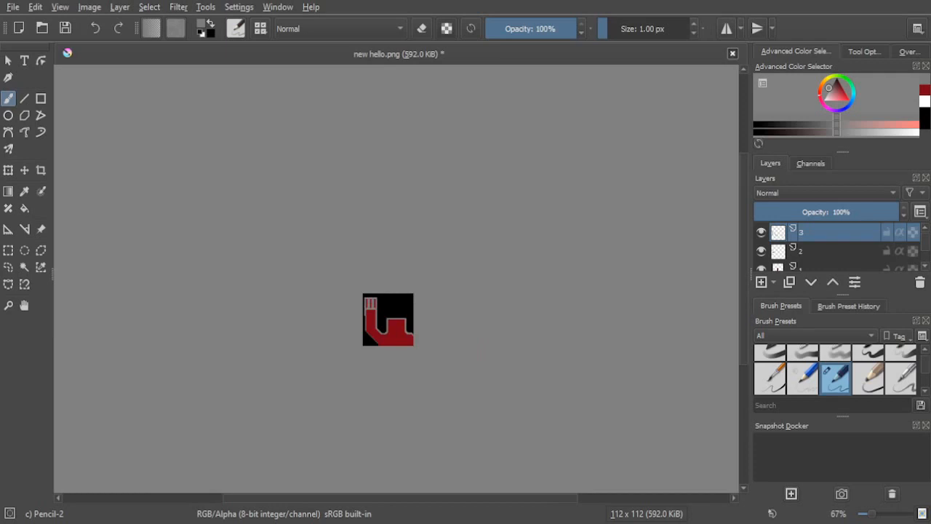
pyautogui.scroll(5, 300, 326)
pyautogui.moveTo(381, 317); pyautogui.dragTo(112, 274)
# Step: Extend the one-pixel grey line from the diagonal's lower end down the short vertical red edge to the canvas's bottom
pyautogui.scroll(1, 440, 312)
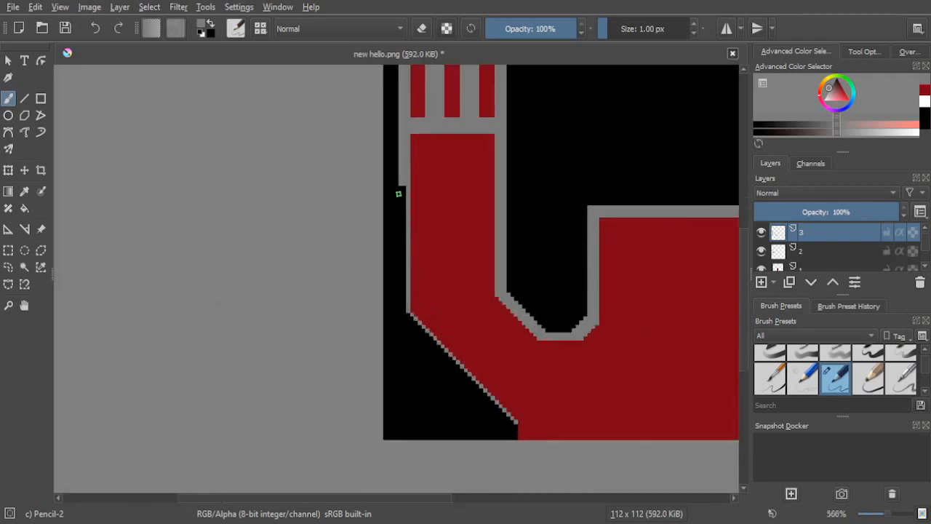
pyautogui.scroll(1, 446, 357)
pyautogui.scroll(1, 353, 208)
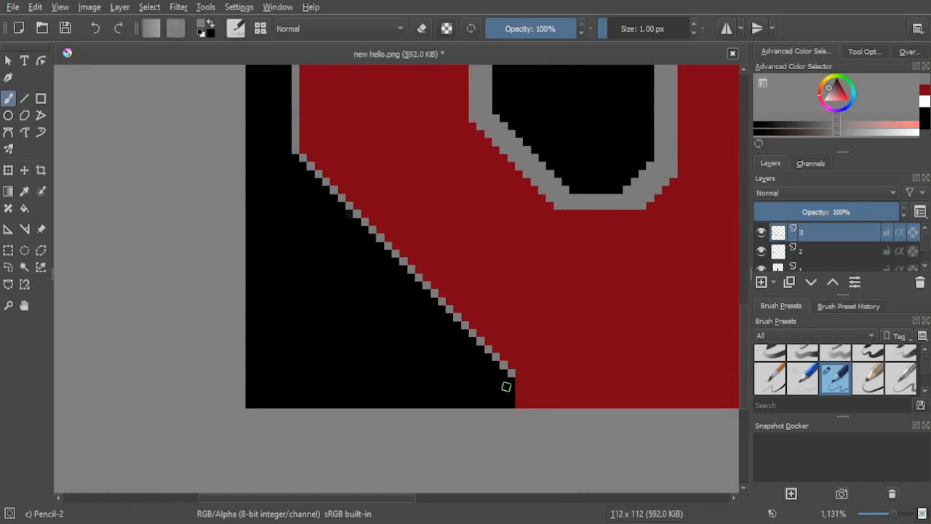
pyautogui.moveTo(512, 372); pyautogui.dragTo(512, 405)
# Step: Widen the grey line down the arm's left edge to three pixels as far as the diagonal, evening out the grey
pyautogui.moveTo(525, 277); pyautogui.dragTo(536, 472)
pyautogui.moveTo(370, 204); pyautogui.dragTo(372, 292)
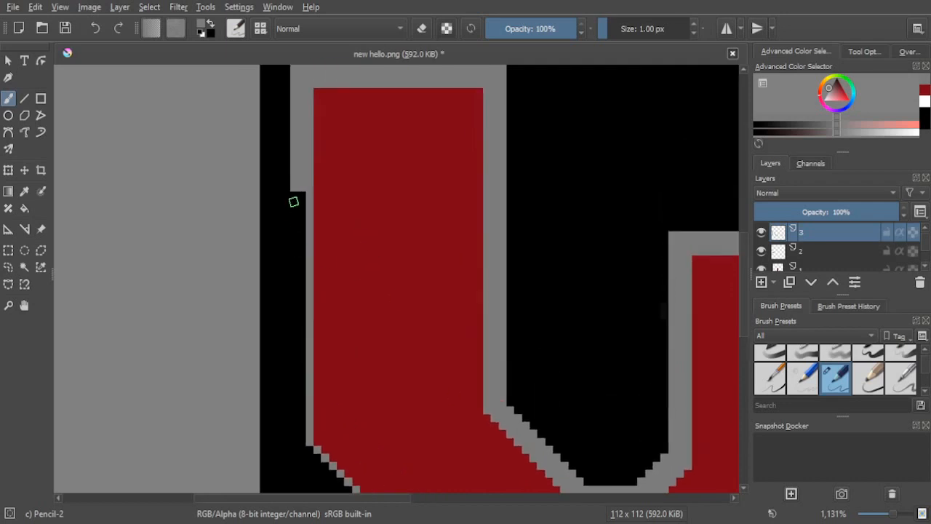
pyautogui.scroll(1, 295, 196)
pyautogui.moveTo(311, 200)
pyautogui.mouseDown()
pyautogui.moveTo(311, 244)
pyautogui.moveTo(299, 254)
pyautogui.moveTo(310, 269)
pyautogui.moveTo(310, 302)
pyautogui.moveTo(287, 211)
pyautogui.moveTo(307, 355)
pyautogui.moveTo(323, 152)
pyautogui.moveTo(308, 163)
pyautogui.moveTo(318, 183)
pyautogui.moveTo(307, 136)
pyautogui.mouseUp()
pyautogui.moveTo(306, 136)
pyautogui.mouseDown()
pyautogui.moveTo(322, 280)
pyautogui.moveTo(301, 291)
pyautogui.moveTo(305, 281)
pyautogui.moveTo(316, 296)
pyautogui.mouseUp()
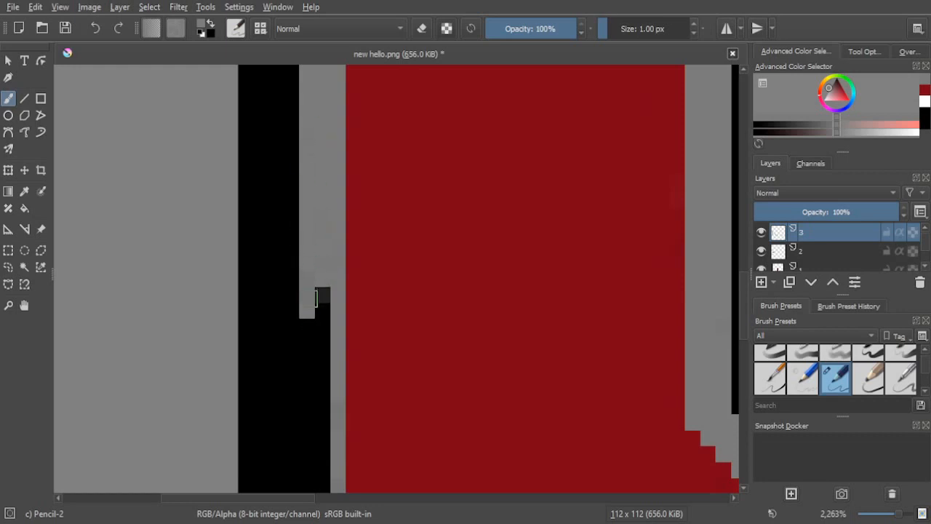
pyautogui.moveTo(337, 333); pyautogui.dragTo(341, 143)
pyautogui.moveTo(328, 109)
pyautogui.mouseDown()
pyautogui.moveTo(326, 291)
pyautogui.moveTo(320, 245)
pyautogui.moveTo(328, 234)
pyautogui.mouseUp()
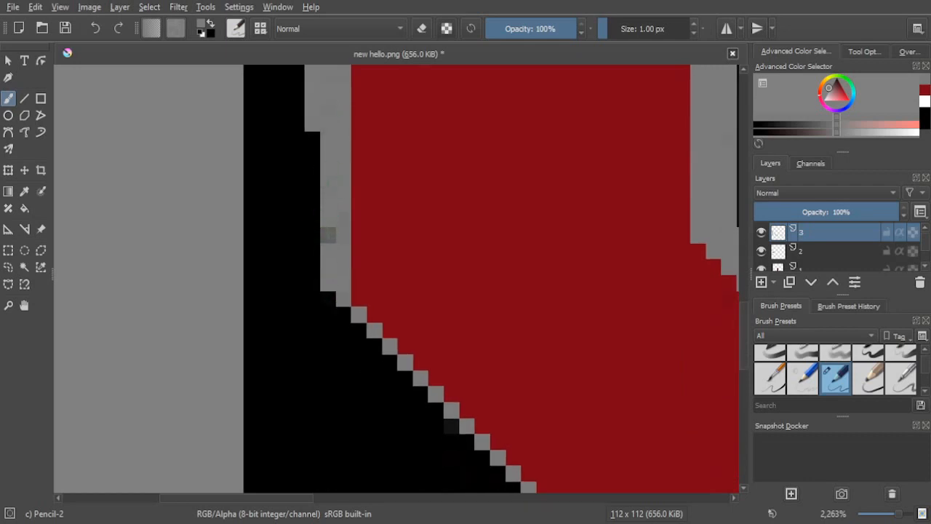
pyautogui.click(328, 235)
pyautogui.moveTo(325, 301)
pyautogui.mouseDown()
pyautogui.moveTo(312, 295)
pyautogui.moveTo(312, 127)
pyautogui.moveTo(309, 277)
pyautogui.mouseUp()
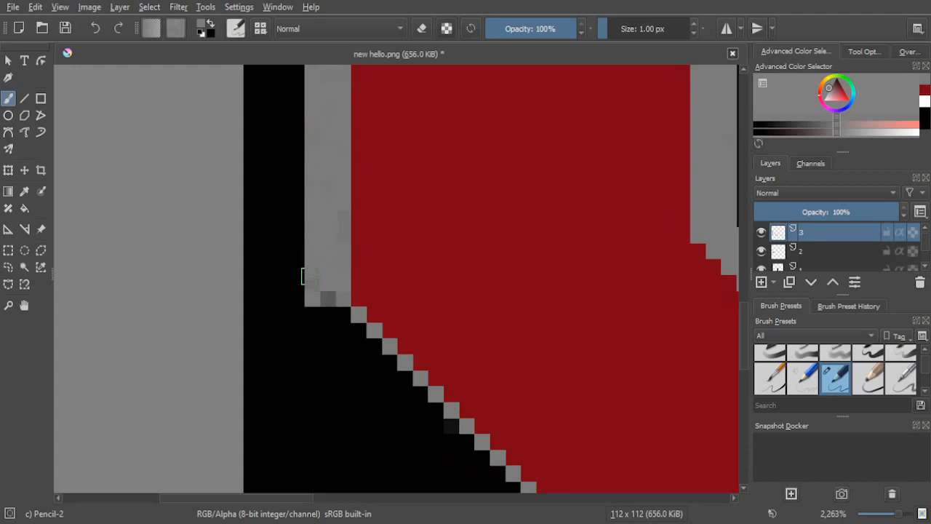
pyautogui.click(328, 298)
pyautogui.scroll(3, 396, 279)
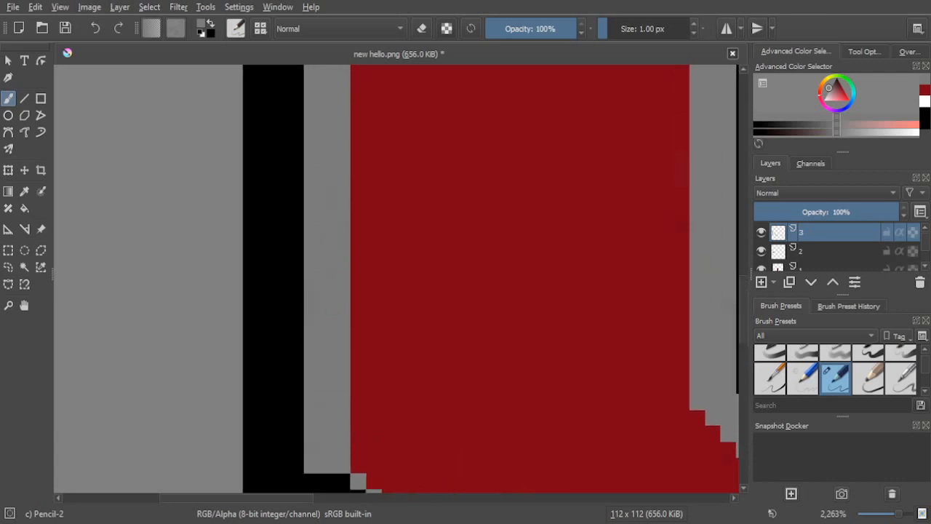
pyautogui.moveTo(327, 327); pyautogui.dragTo(309, 109)
# Step: Add a second row of single grey pixels beneath the diagonal line, working from its lower end up to the arm's vertical outline
pyautogui.moveTo(335, 376); pyautogui.dragTo(233, 216)
pyautogui.scroll(-1, 233, 216)
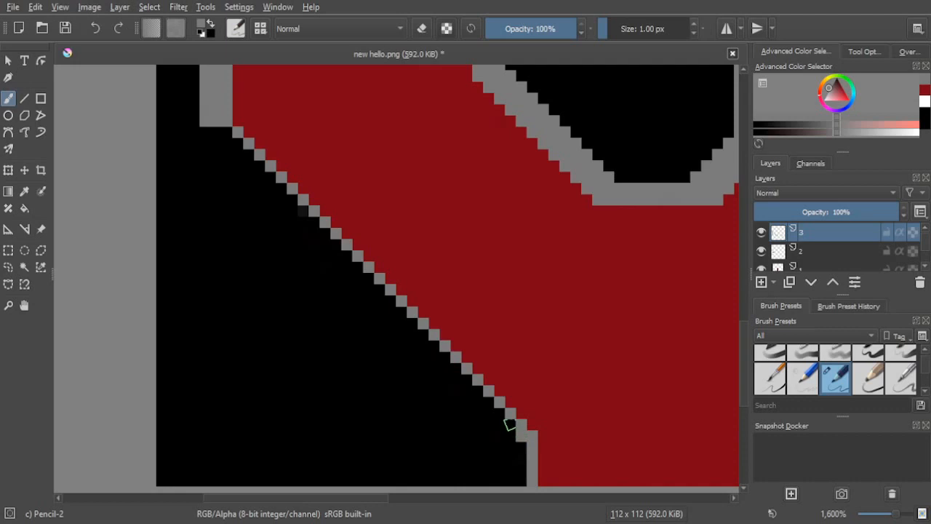
pyautogui.click(499, 413)
pyautogui.click(487, 402)
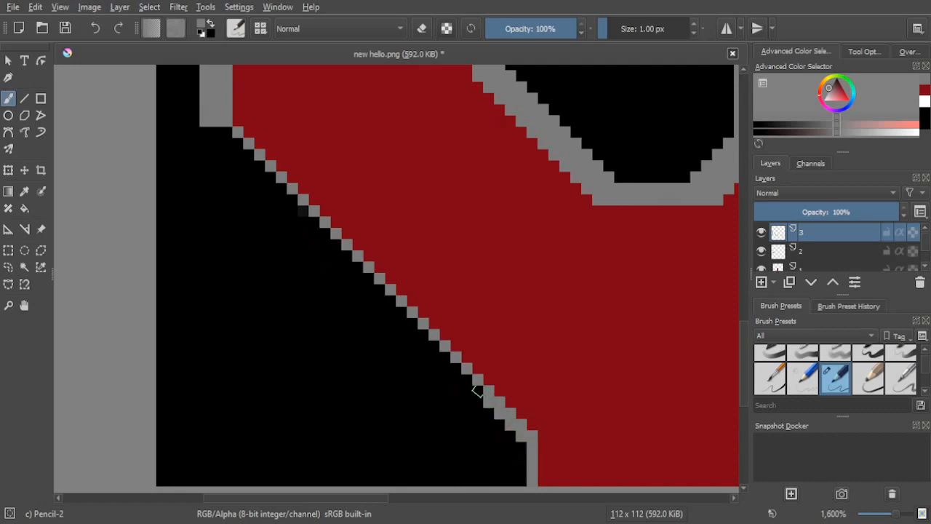
pyautogui.click(477, 391)
pyautogui.click(465, 379)
pyautogui.click(453, 367)
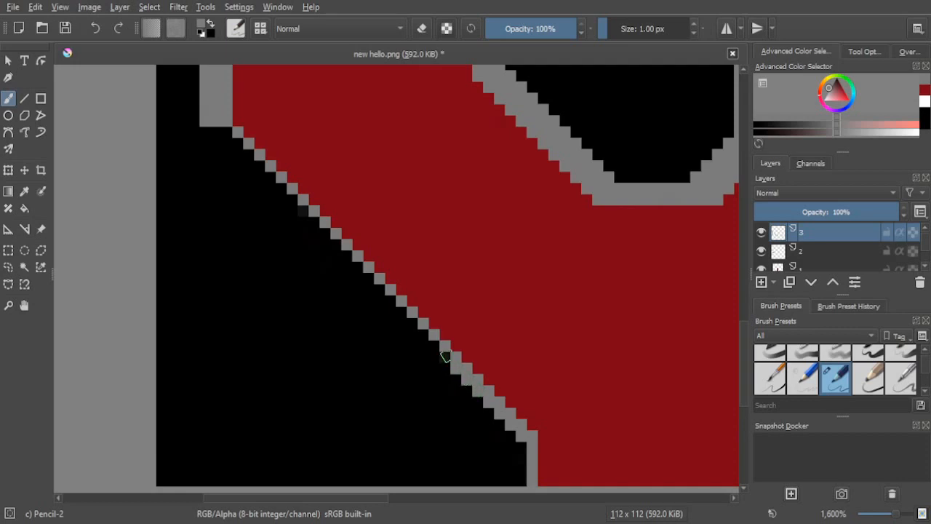
pyautogui.click(444, 357)
pyautogui.click(433, 347)
pyautogui.click(422, 336)
pyautogui.click(412, 325)
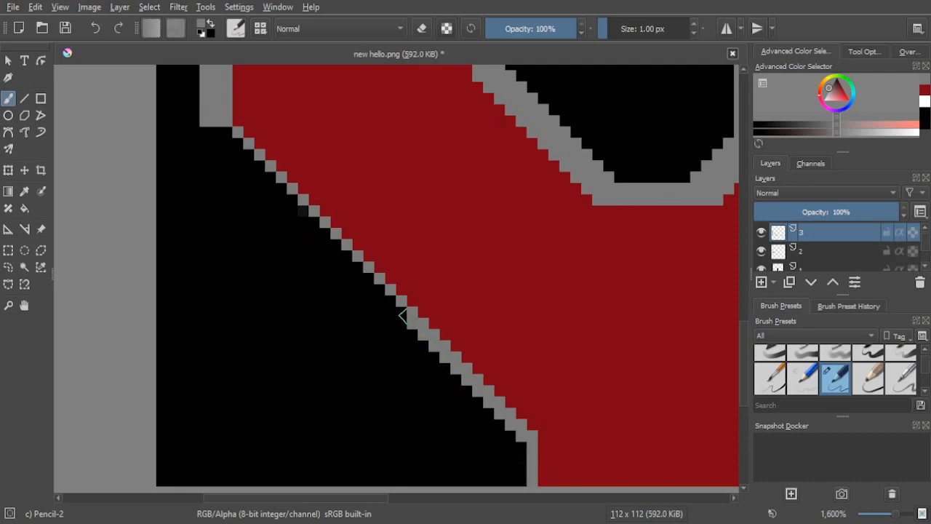
pyautogui.click(401, 313)
pyautogui.click(390, 303)
pyautogui.click(378, 292)
pyautogui.click(368, 280)
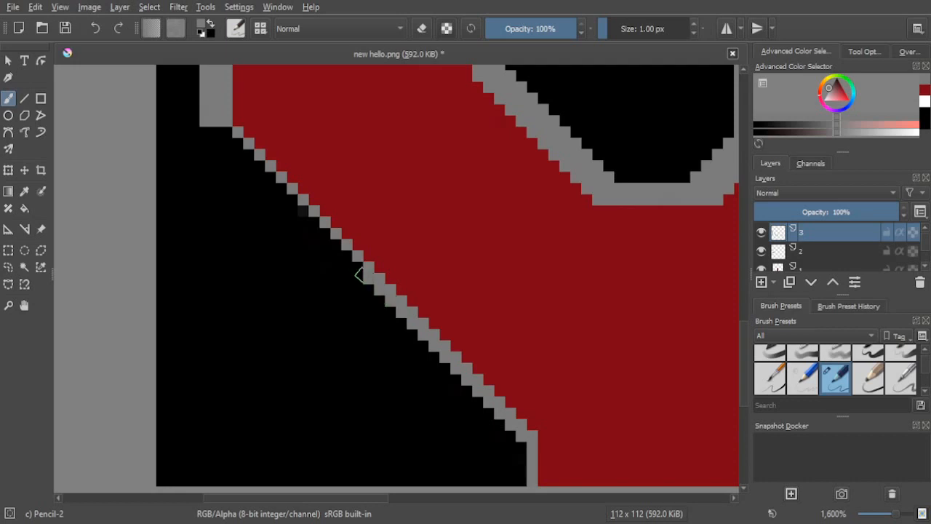
pyautogui.click(357, 267)
pyautogui.click(345, 256)
pyautogui.click(336, 245)
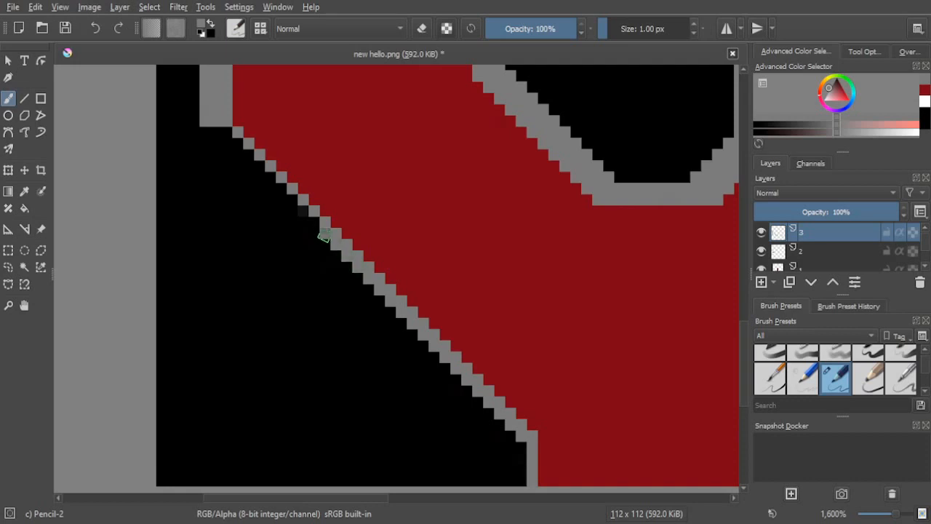
pyautogui.click(312, 222)
pyautogui.click(302, 212)
pyautogui.click(292, 201)
pyautogui.click(281, 190)
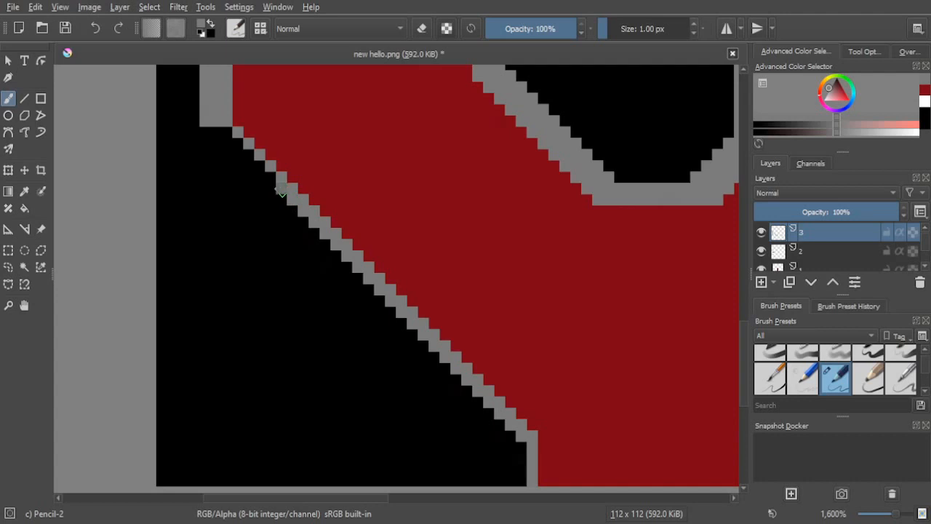
pyautogui.click(271, 179)
pyautogui.click(260, 168)
pyautogui.click(238, 143)
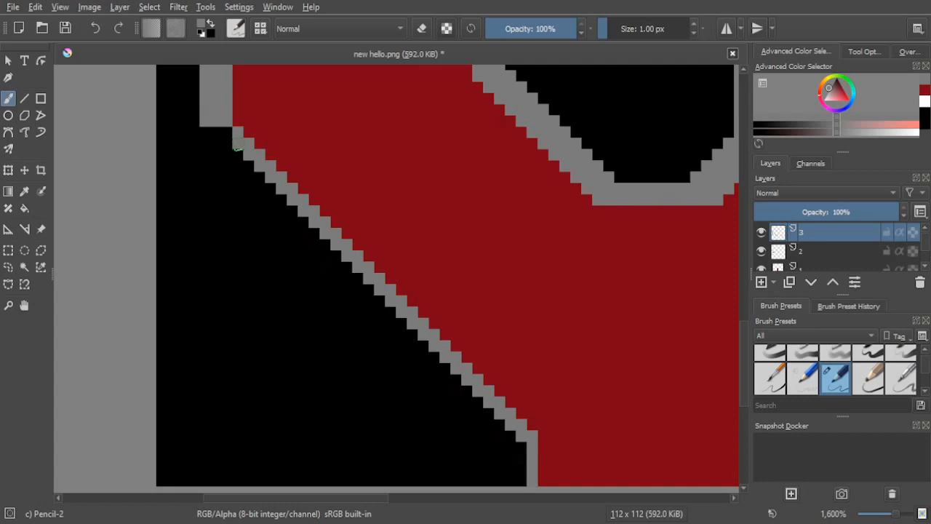
pyautogui.click(225, 133)
# Step: Widen the grey diagonal to three pixels with another stepwise row beneath it, from the lower end up to the vertical outline's corner
pyautogui.click(520, 445)
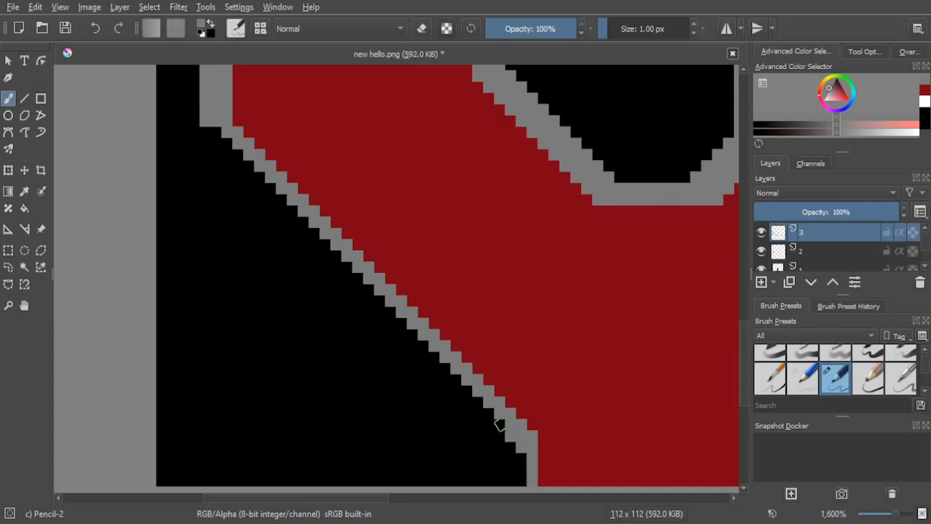
pyautogui.click(487, 414)
pyautogui.click(477, 402)
pyautogui.click(467, 391)
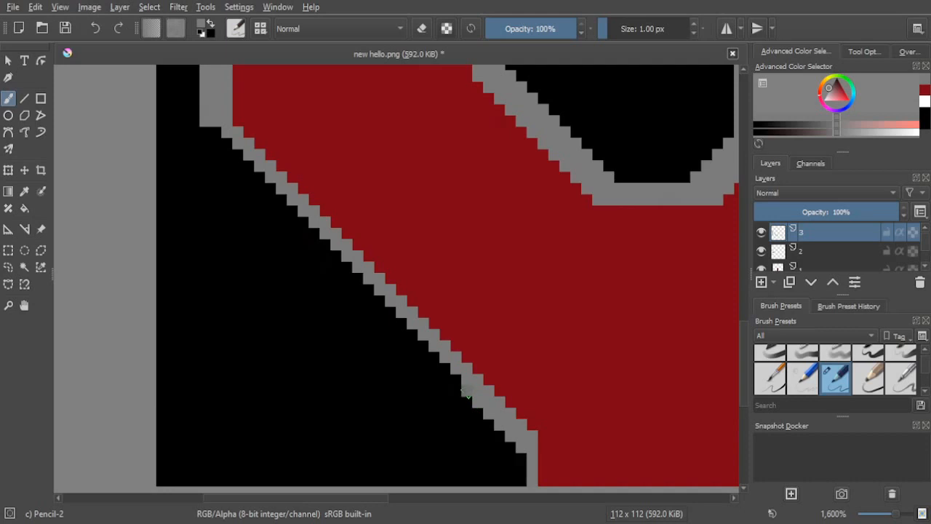
pyautogui.click(454, 378)
pyautogui.click(444, 368)
pyautogui.click(432, 358)
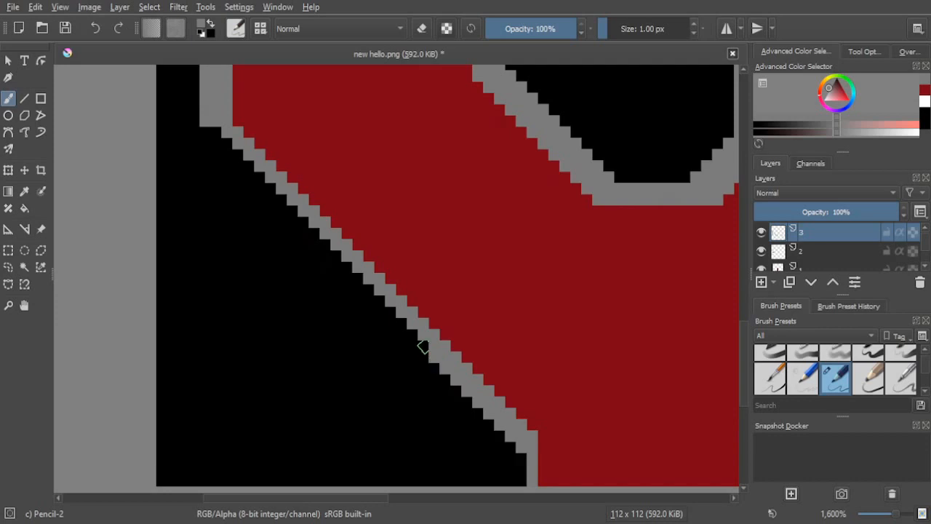
pyautogui.click(423, 346)
pyautogui.click(401, 324)
pyautogui.click(401, 324)
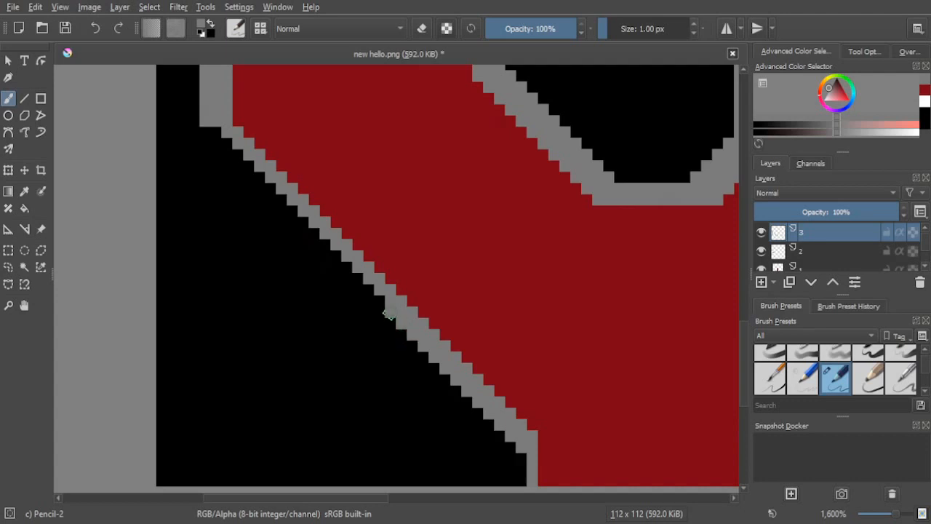
pyautogui.click(379, 301)
pyautogui.click(357, 279)
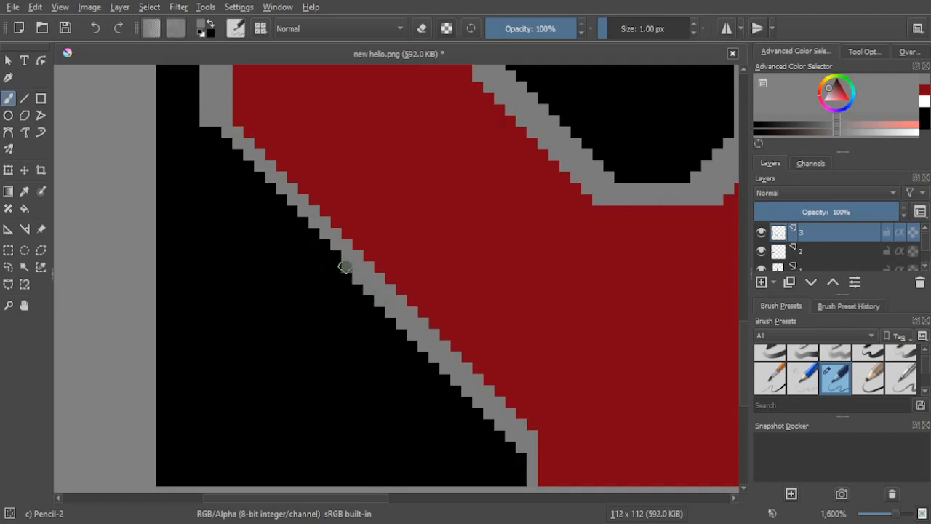
pyautogui.click(345, 267)
pyautogui.click(335, 256)
pyautogui.click(324, 246)
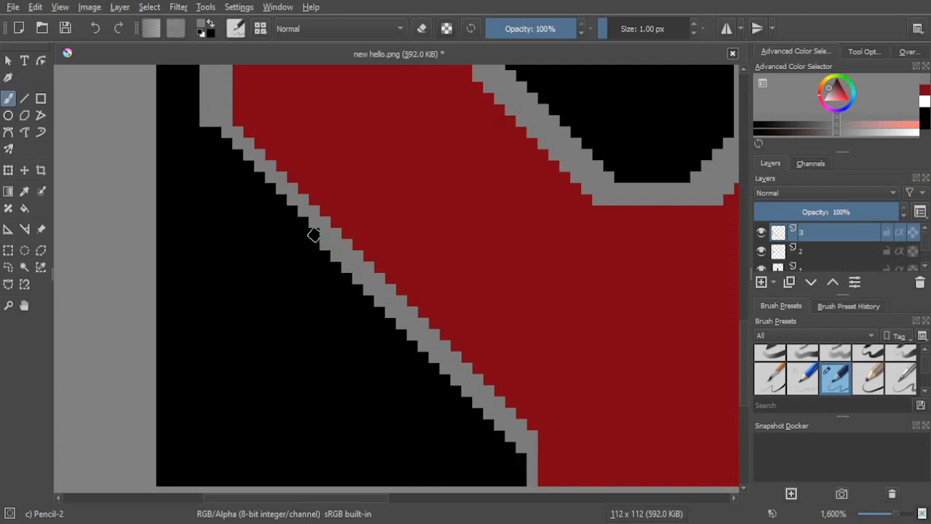
pyautogui.click(313, 235)
pyautogui.click(303, 223)
pyautogui.click(291, 213)
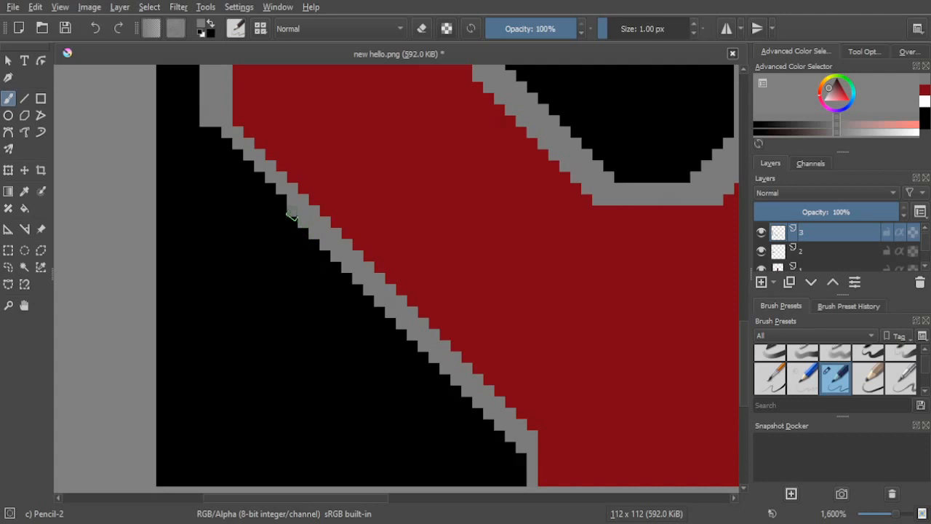
pyautogui.click(282, 199)
pyautogui.click(270, 189)
pyautogui.click(258, 178)
pyautogui.click(248, 166)
pyautogui.click(238, 156)
pyautogui.click(226, 146)
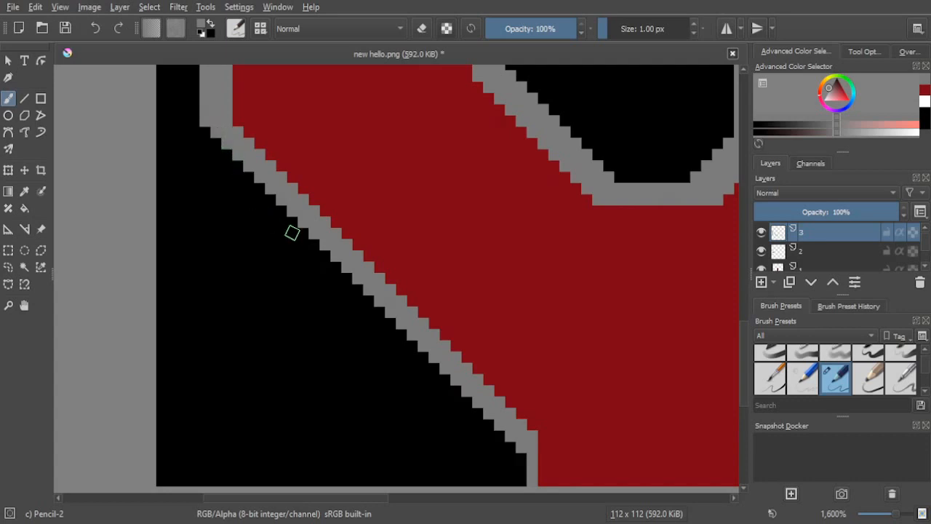
# Step: Thicken the grey diagonal to four pixels across by adding single pixels along its black side, from the upper corner down toward the canvas's bottom
pyautogui.scroll(-6, 291, 233)
pyautogui.scroll(4, 325, 277)
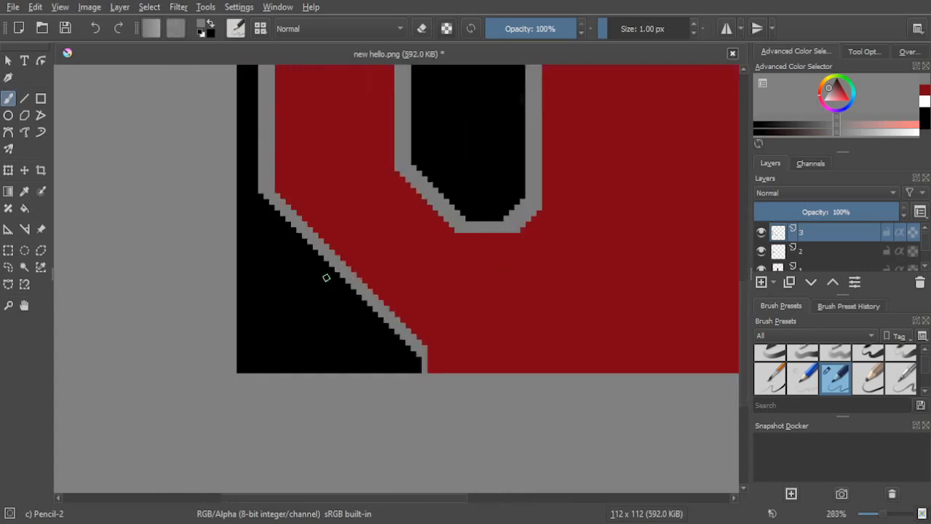
pyautogui.scroll(4, 326, 277)
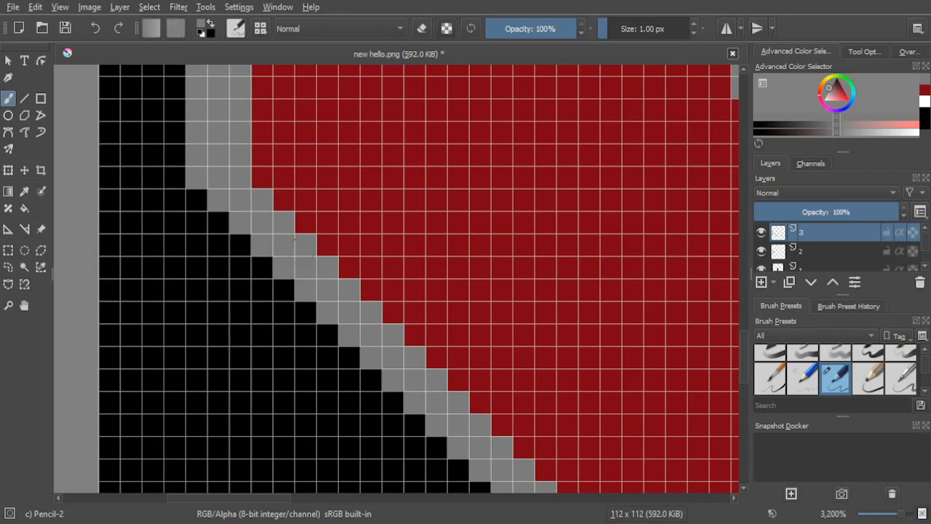
pyautogui.click(195, 202)
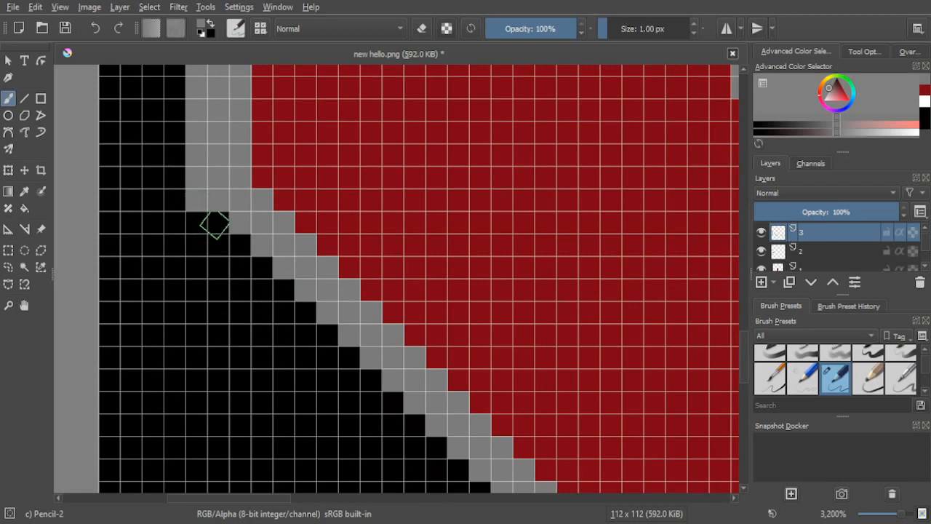
pyautogui.click(214, 223)
pyautogui.click(237, 246)
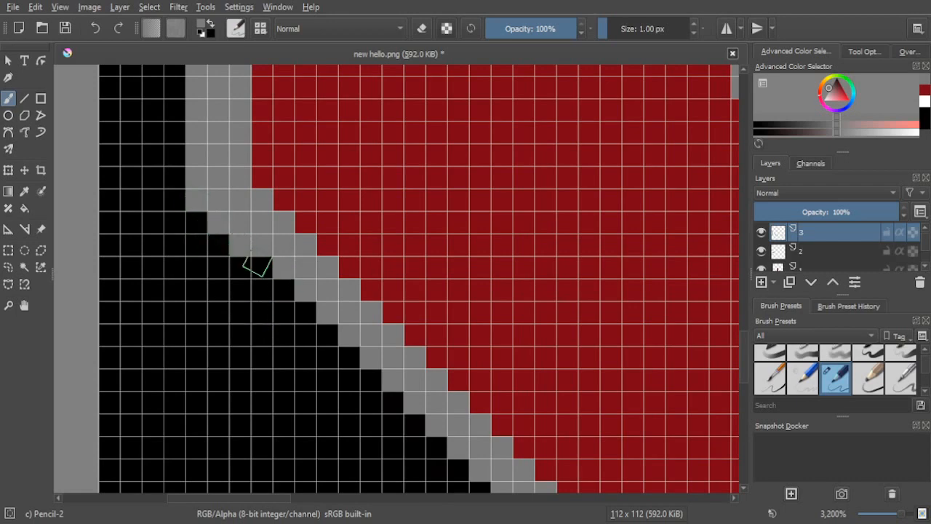
pyautogui.click(256, 264)
pyautogui.click(282, 292)
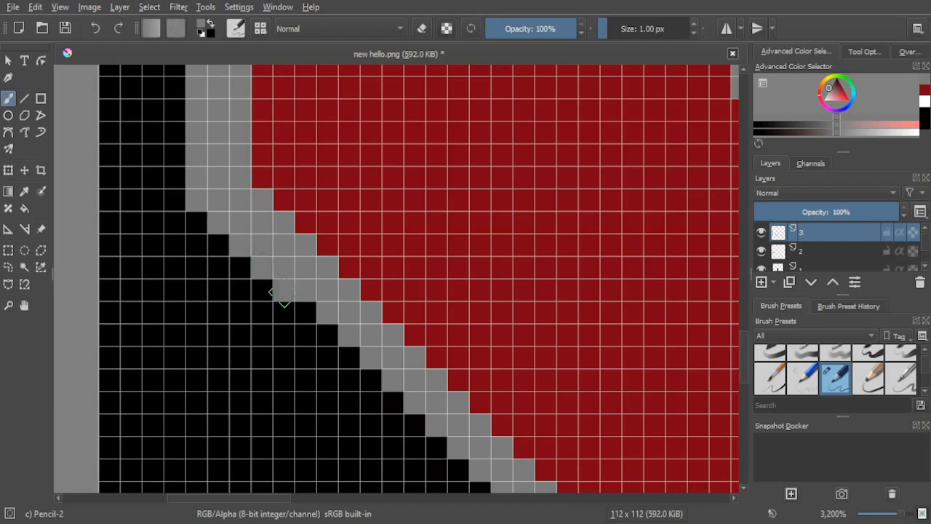
pyautogui.click(305, 313)
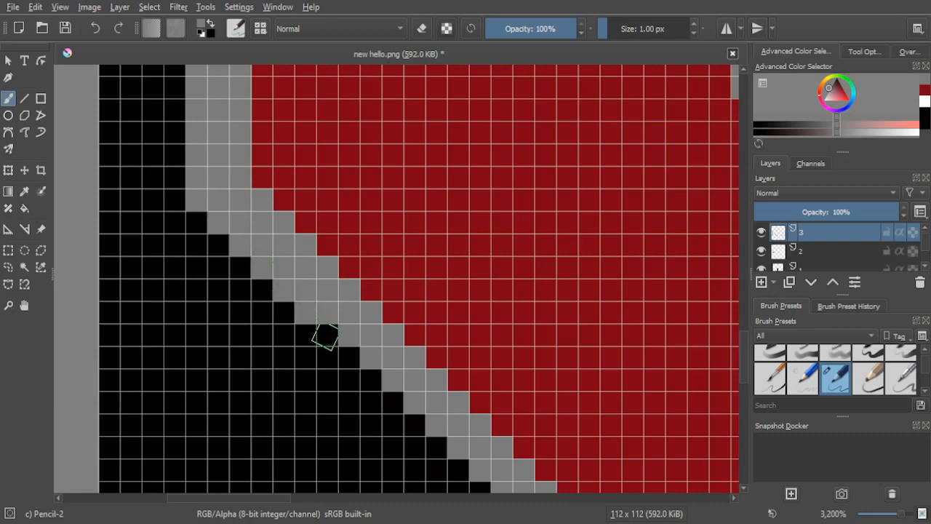
pyautogui.click(323, 335)
pyautogui.click(368, 379)
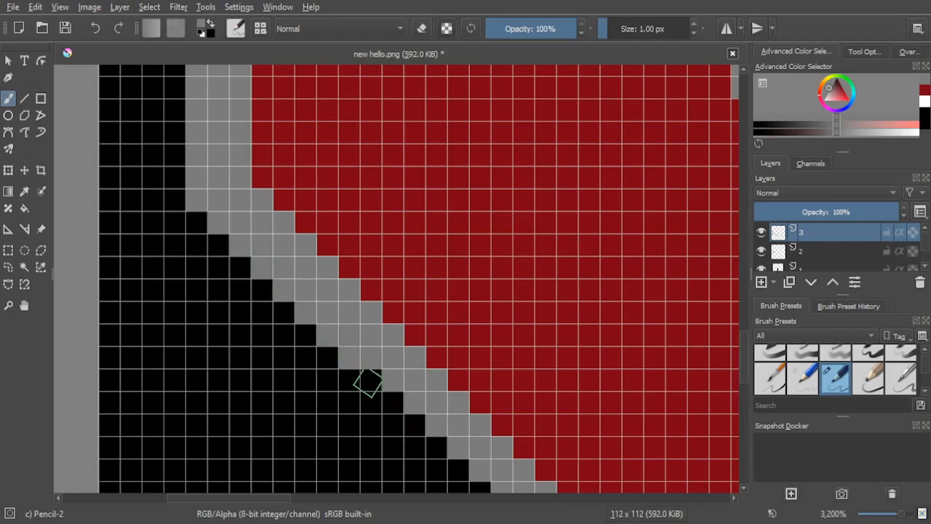
pyautogui.click(389, 402)
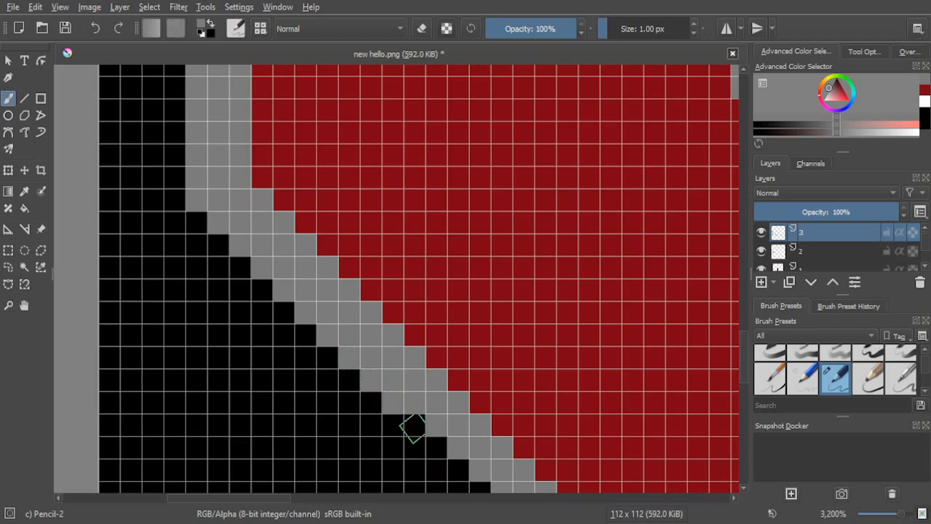
pyautogui.click(413, 426)
pyautogui.moveTo(415, 438); pyautogui.dragTo(270, 270)
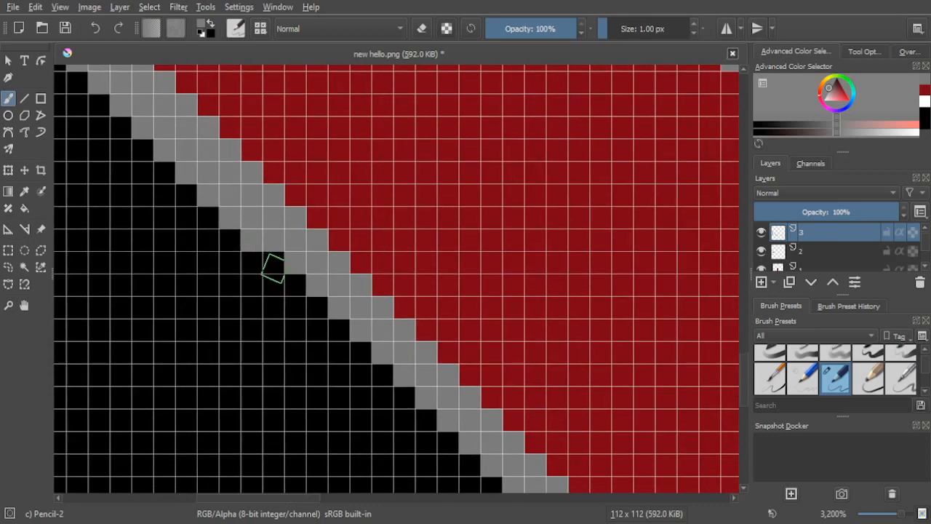
pyautogui.click(270, 264)
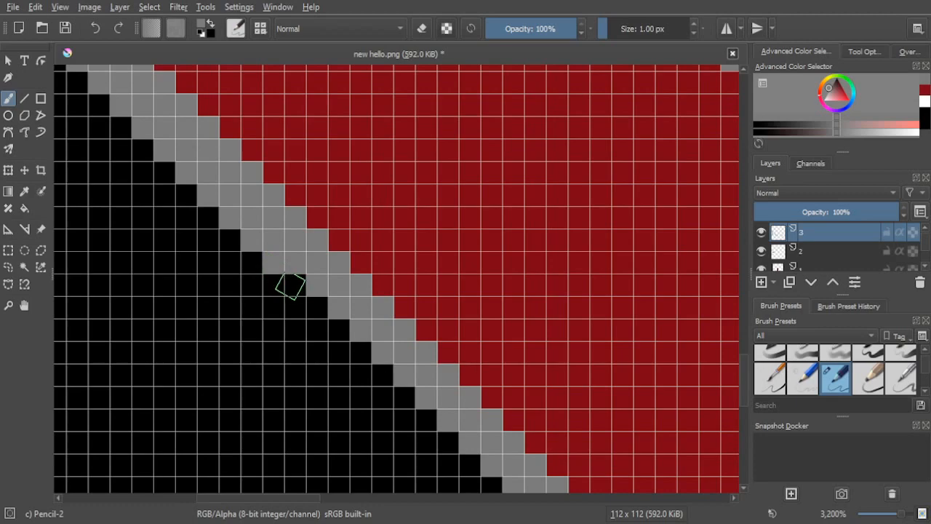
pyautogui.click(289, 285)
pyautogui.click(315, 309)
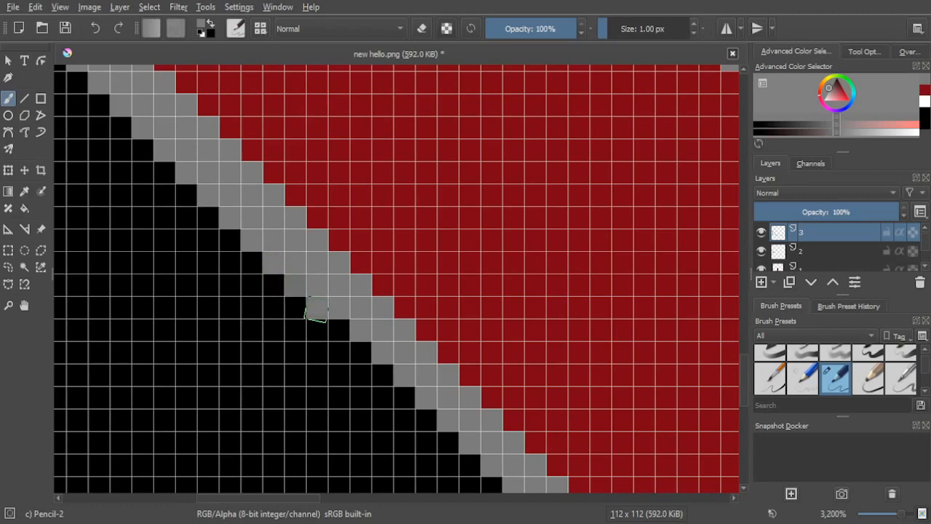
pyautogui.hotkey('ctrl', 'z')
pyautogui.click(291, 286)
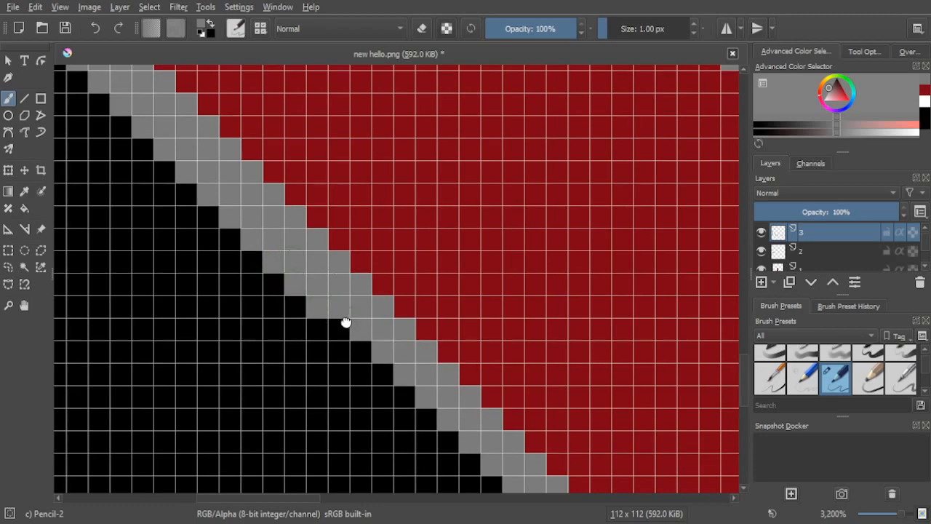
pyautogui.scroll(1, 160, 152)
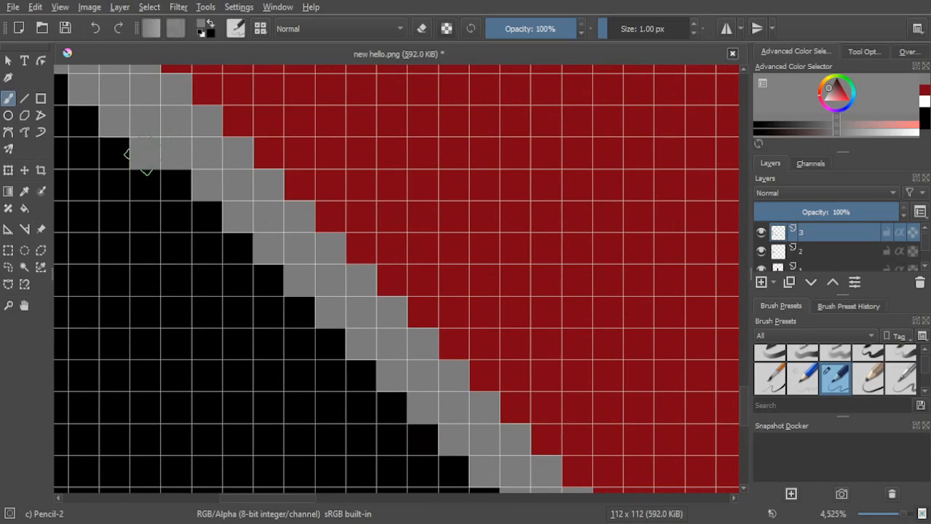
pyautogui.click(175, 184)
pyautogui.click(208, 218)
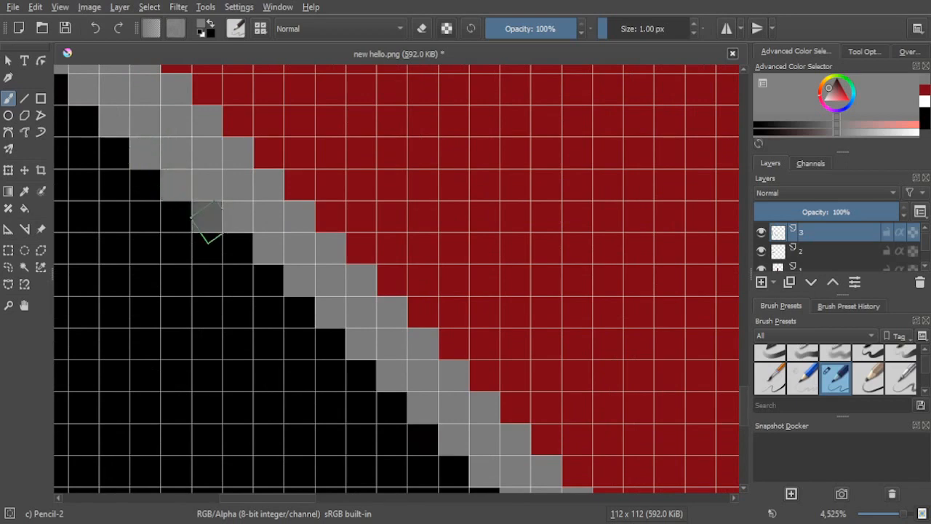
pyautogui.scroll(-1, 209, 231)
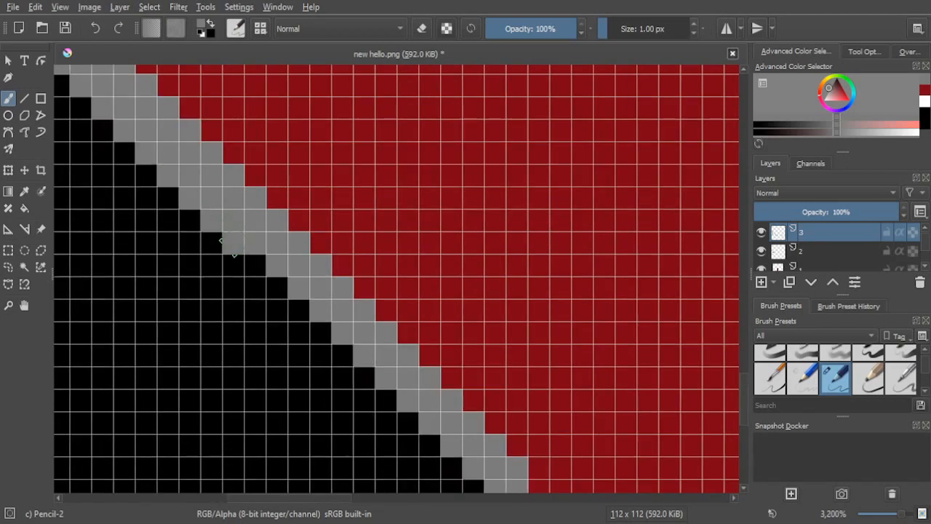
pyautogui.click(251, 266)
pyautogui.click(275, 288)
pyautogui.click(294, 312)
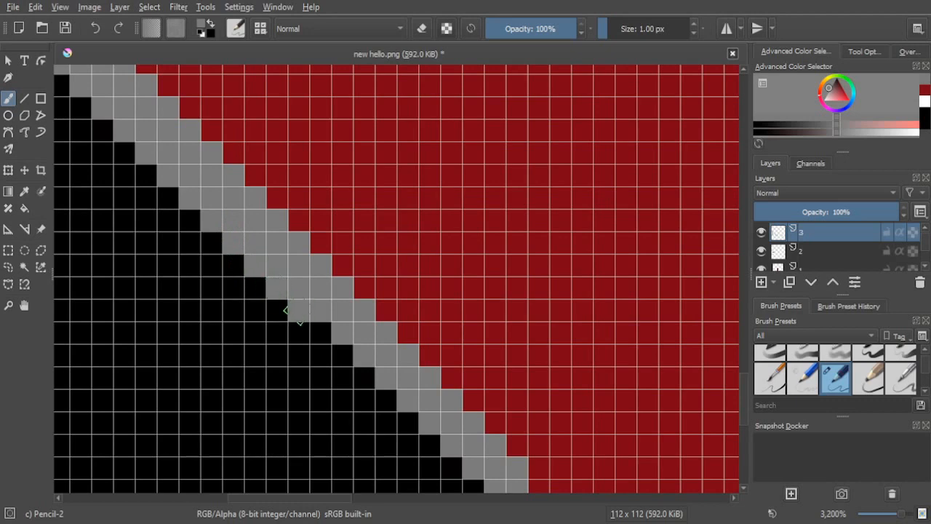
pyautogui.click(314, 329)
pyautogui.click(337, 357)
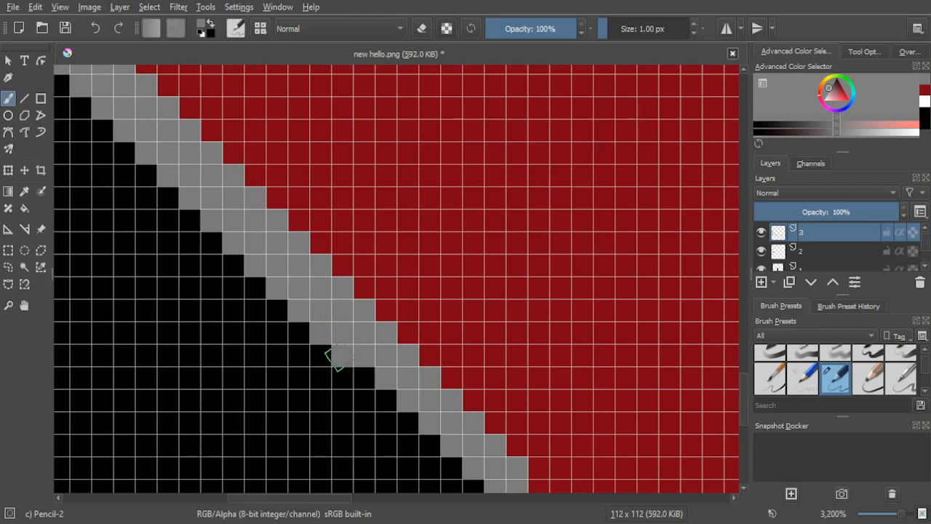
pyautogui.moveTo(337, 357); pyautogui.dragTo(202, 187)
pyautogui.click(167, 156)
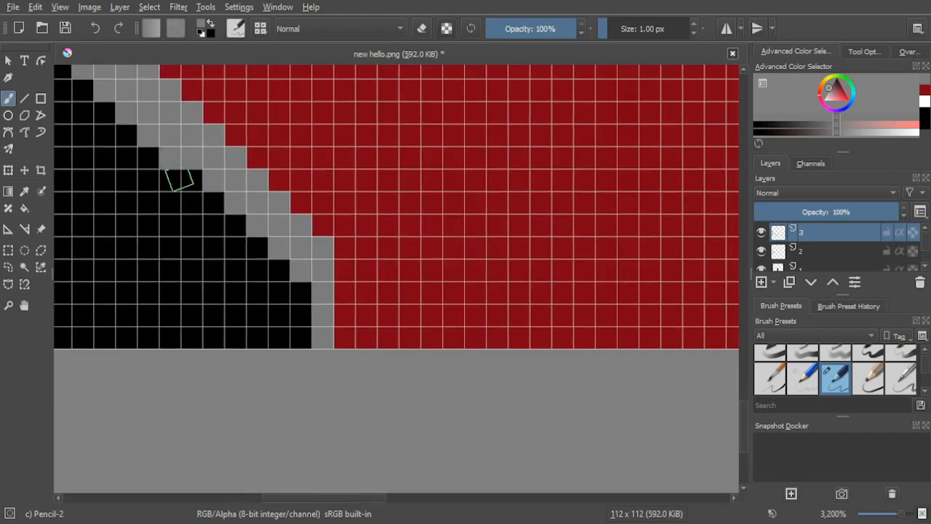
pyautogui.click(188, 181)
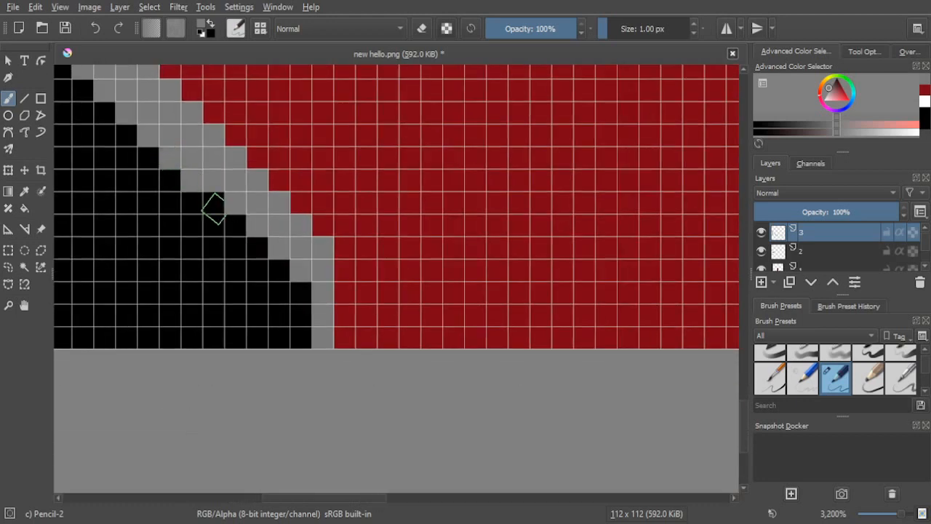
# Step: Continue thickening the grey diagonal to four pixels with single pixels along its black side, down to the short vertical end at the canvas's bottom
pyautogui.click(210, 202)
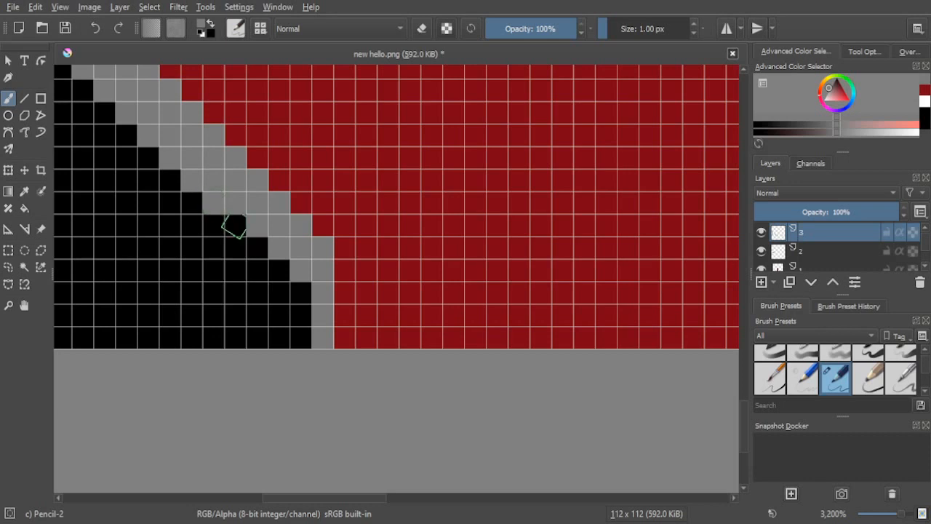
pyautogui.click(233, 226)
pyautogui.click(256, 247)
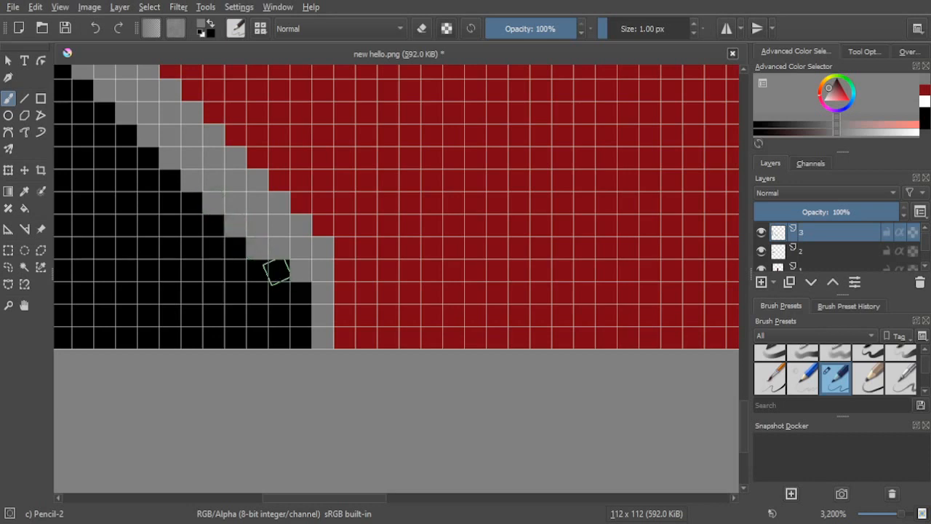
pyautogui.click(277, 270)
pyautogui.click(298, 293)
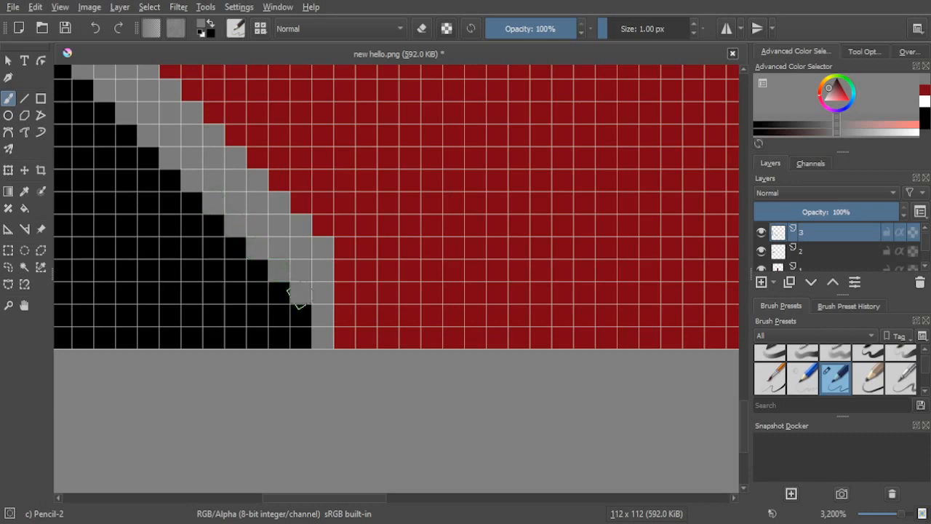
# Step: Widen the short vertical grey end below the diagonal to three pixels, down to the canvas's bottom edge
pyautogui.moveTo(300, 294); pyautogui.dragTo(300, 334)
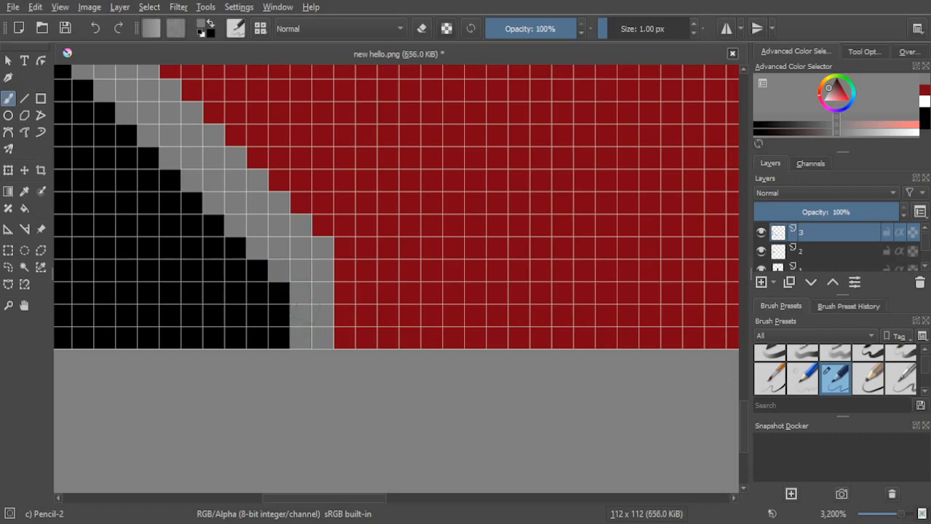
pyautogui.scroll(-8, 302, 309)
pyautogui.scroll(8, 302, 310)
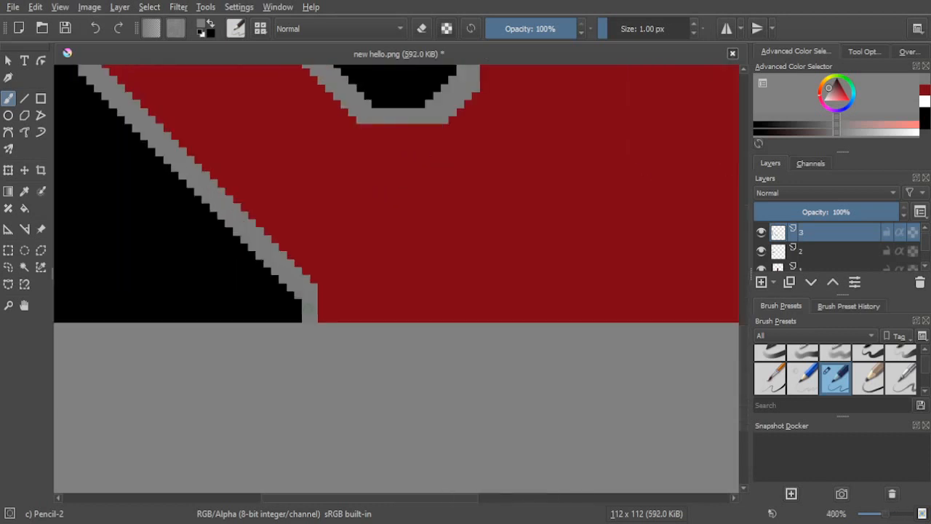
pyautogui.moveTo(283, 317); pyautogui.dragTo(283, 337)
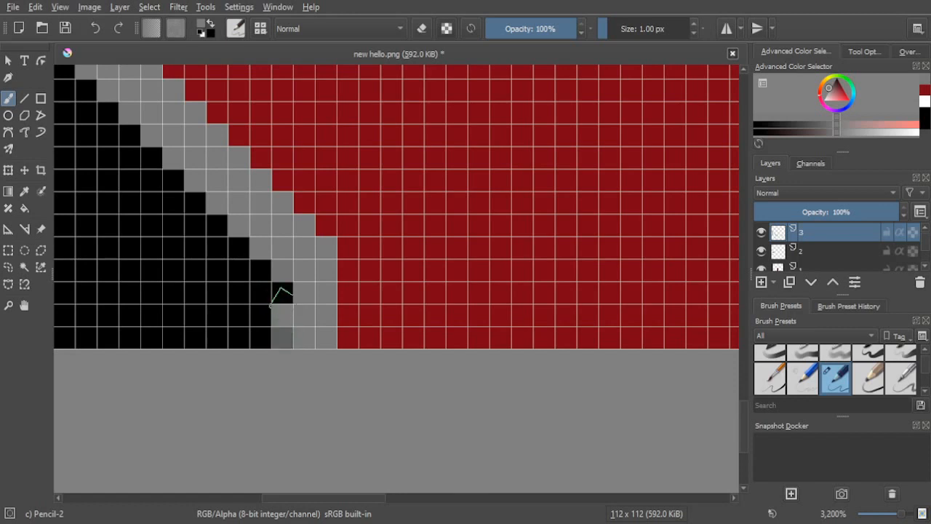
pyautogui.click(283, 294)
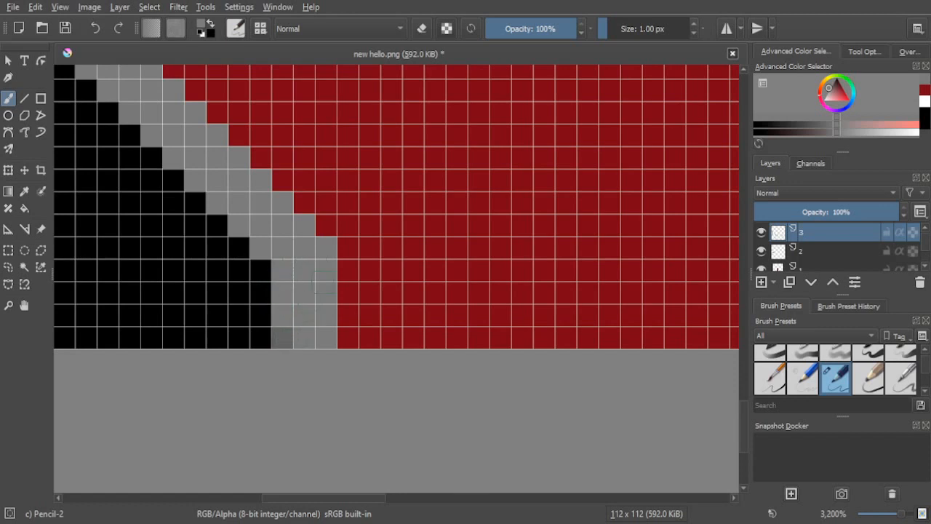
# Step: Thicken the short grey diagonal at the canvas's right edge by adding three single pixels along its black side
pyautogui.scroll(-5, 315, 285)
pyautogui.scroll(2, 313, 303)
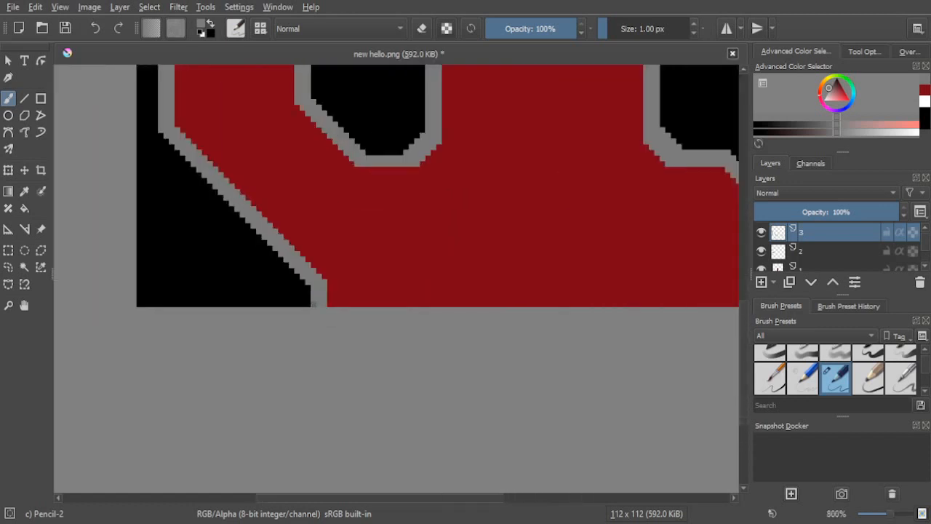
pyautogui.scroll(-6, 317, 313)
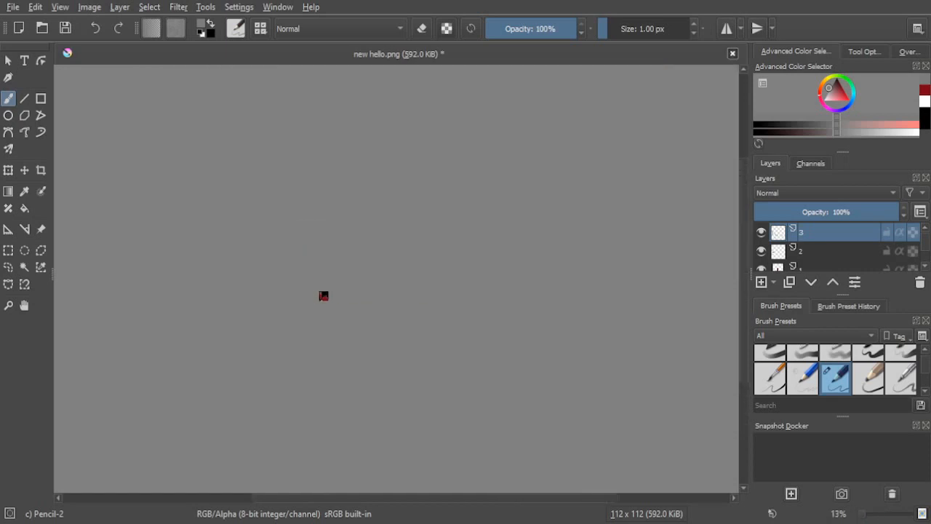
pyautogui.scroll(2, 316, 295)
pyautogui.scroll(3, 314, 296)
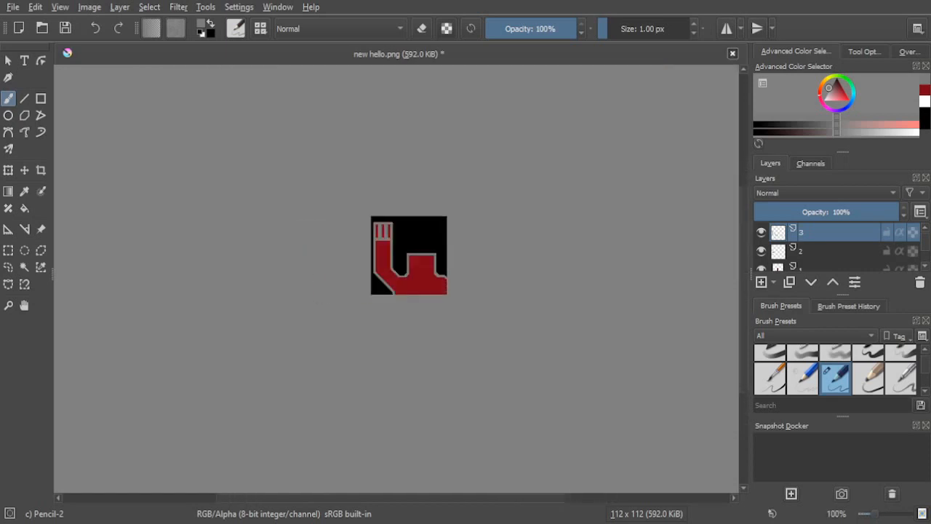
pyautogui.moveTo(288, 329); pyautogui.dragTo(256, 353)
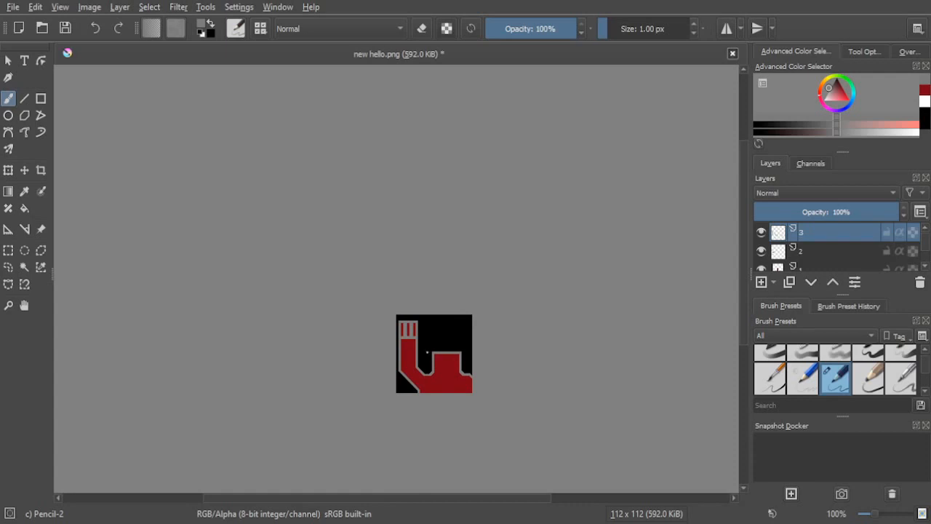
pyautogui.scroll(5, 427, 352)
pyautogui.moveTo(463, 362); pyautogui.dragTo(326, 253)
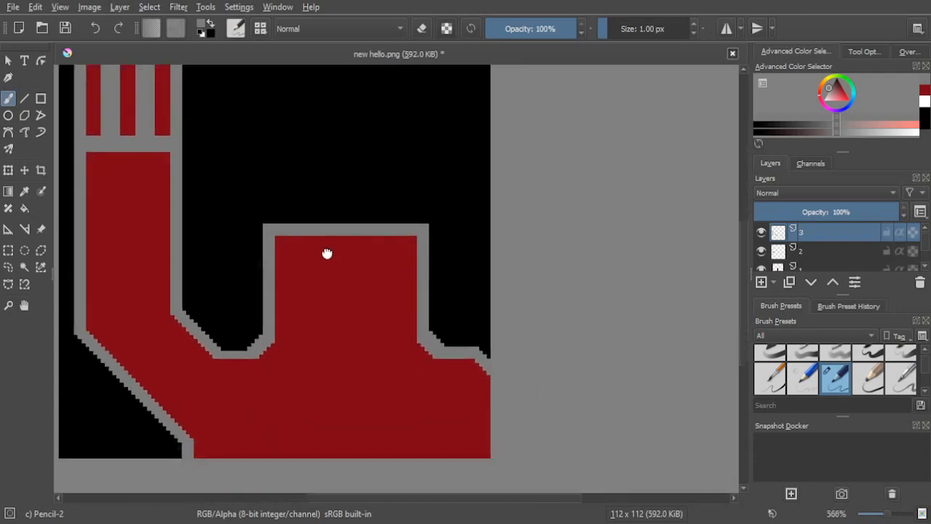
pyautogui.scroll(2, 419, 371)
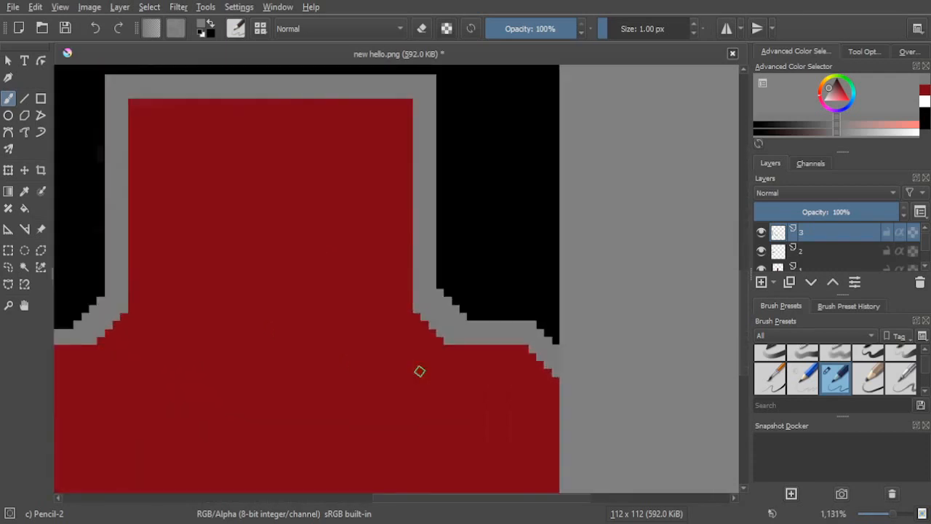
pyautogui.scroll(2, 420, 371)
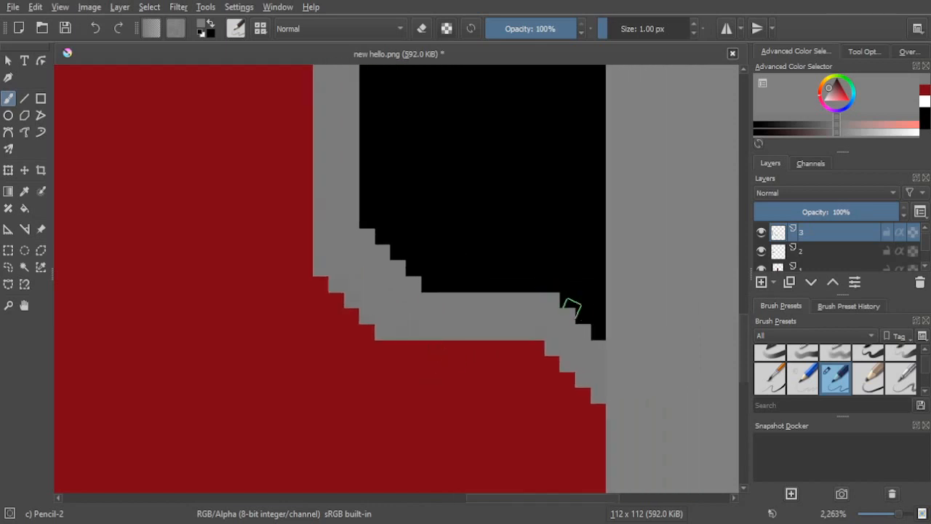
pyautogui.click(598, 332)
pyautogui.click(583, 315)
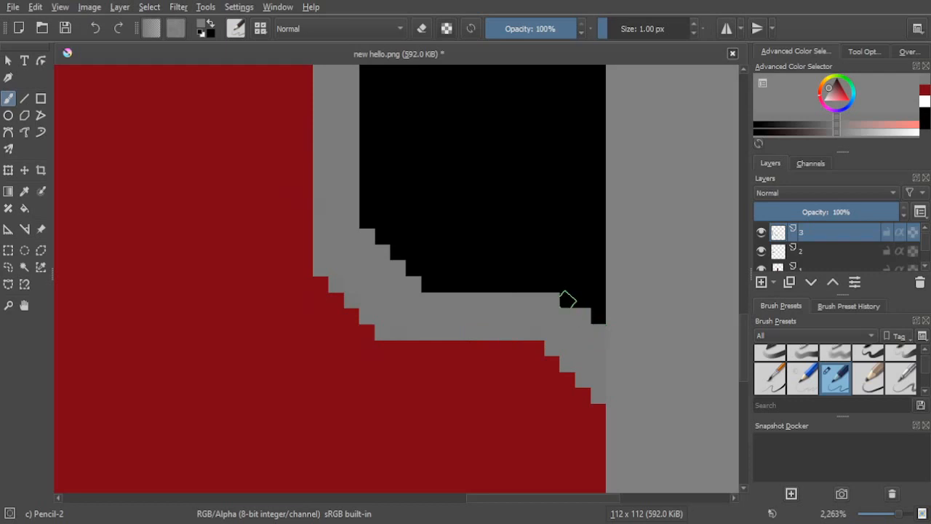
pyautogui.click(567, 300)
# Step: Thicken the short grey diagonal beside the head, in the gap between arm and head, with single pixels along its black side
pyautogui.scroll(-6, 509, 370)
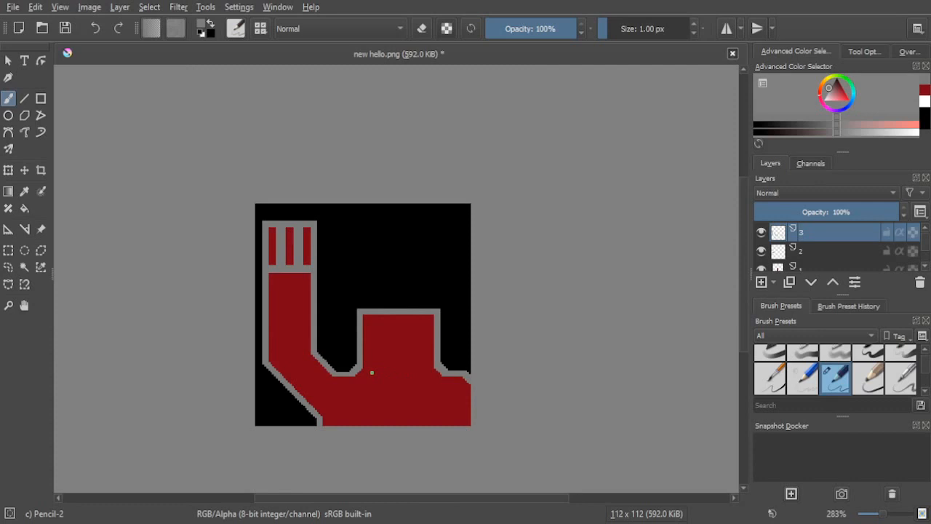
pyautogui.scroll(5, 372, 372)
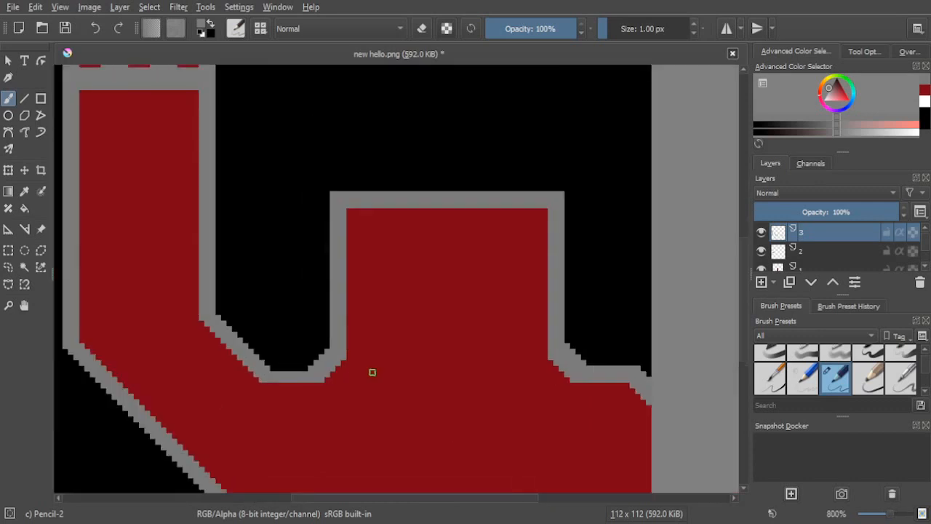
pyautogui.scroll(3, 372, 372)
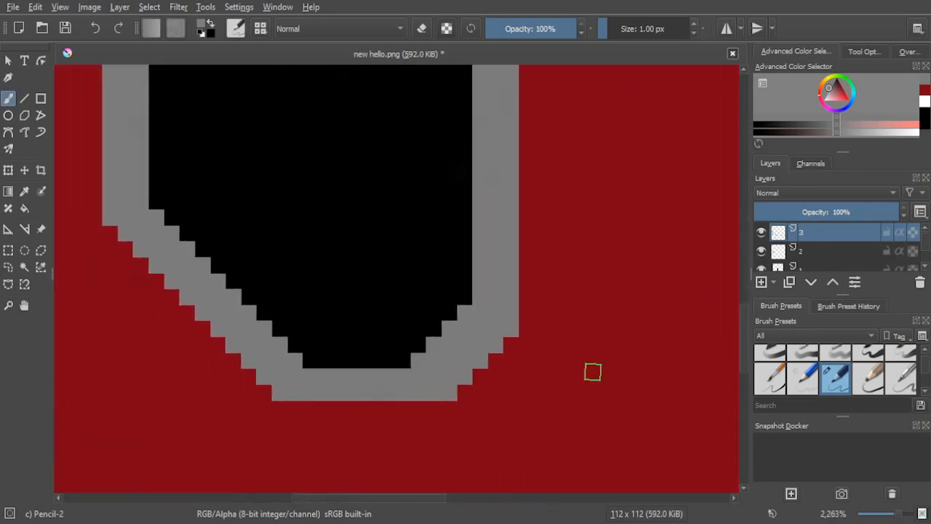
pyautogui.scroll(-2, 593, 372)
pyautogui.scroll(-1, 487, 373)
pyautogui.scroll(2, 487, 373)
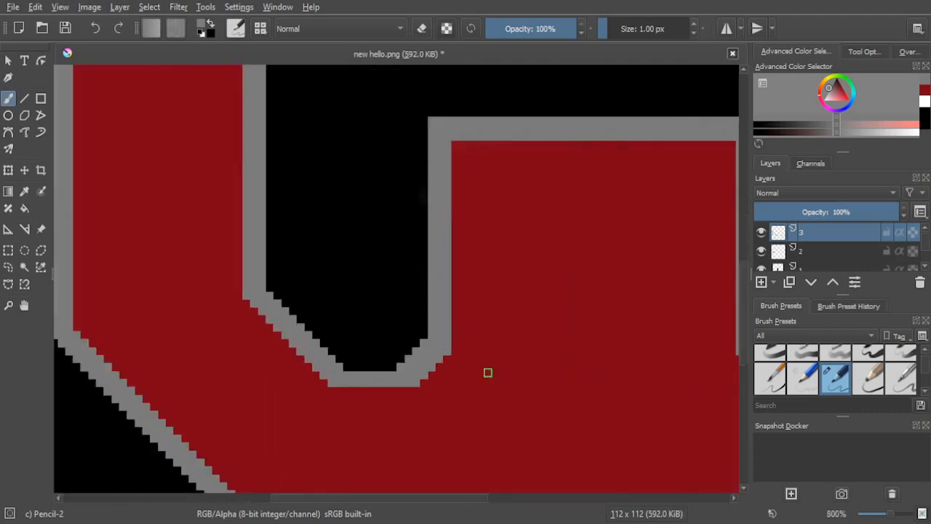
pyautogui.moveTo(531, 383); pyautogui.dragTo(468, 356)
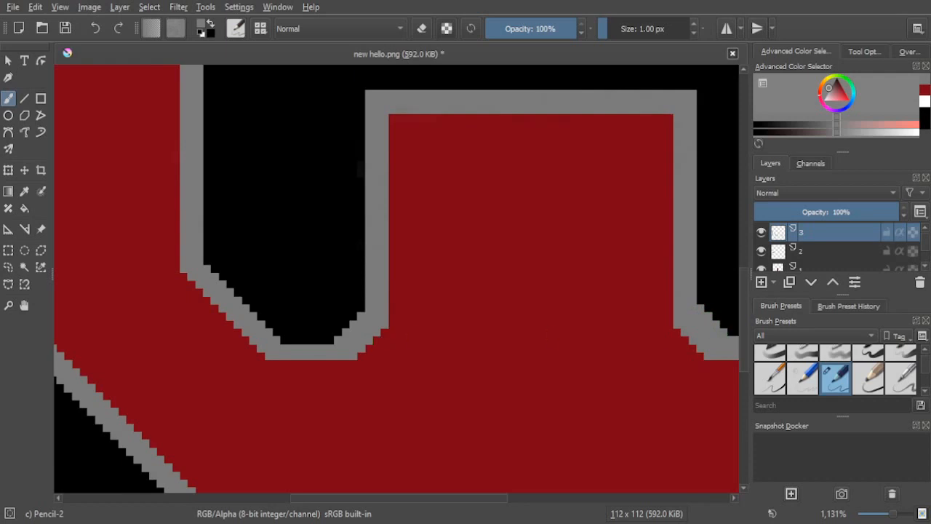
pyautogui.scroll(3, 356, 323)
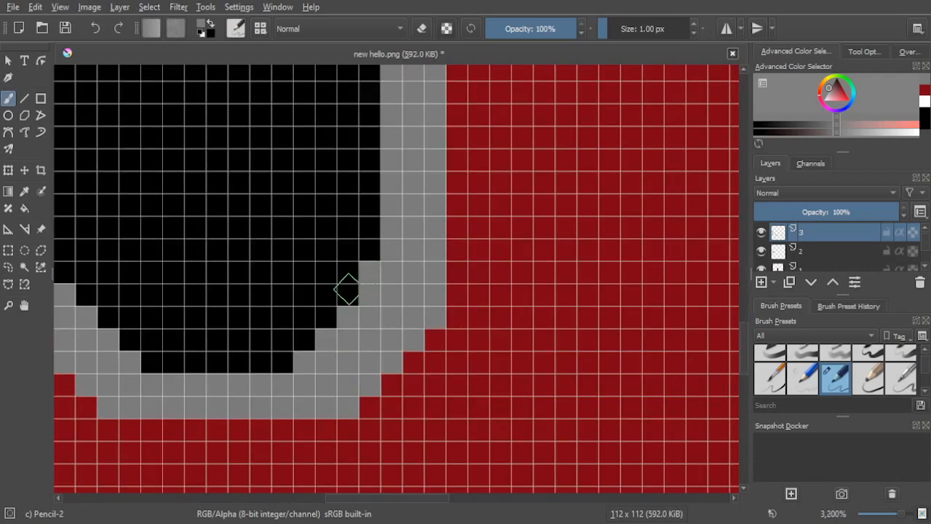
pyautogui.moveTo(347, 291); pyautogui.dragTo(347, 294)
pyautogui.click(325, 319)
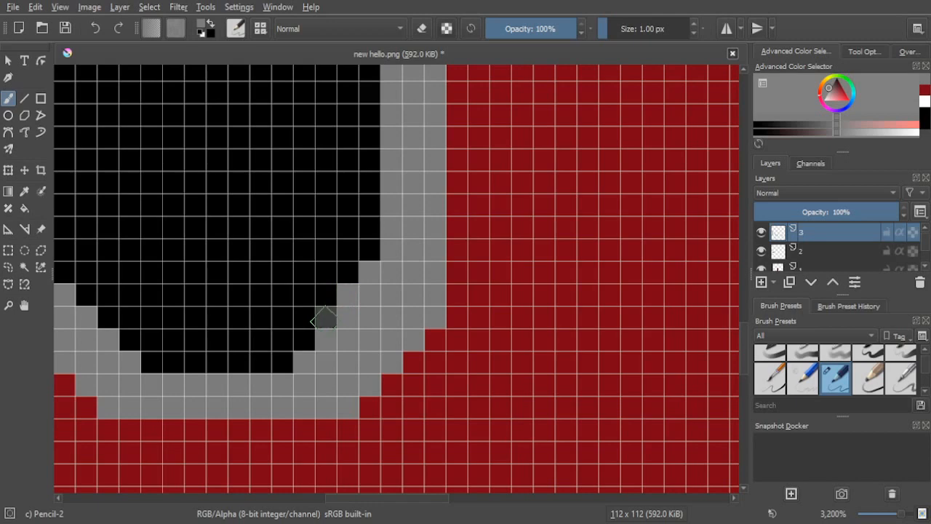
pyautogui.click(303, 339)
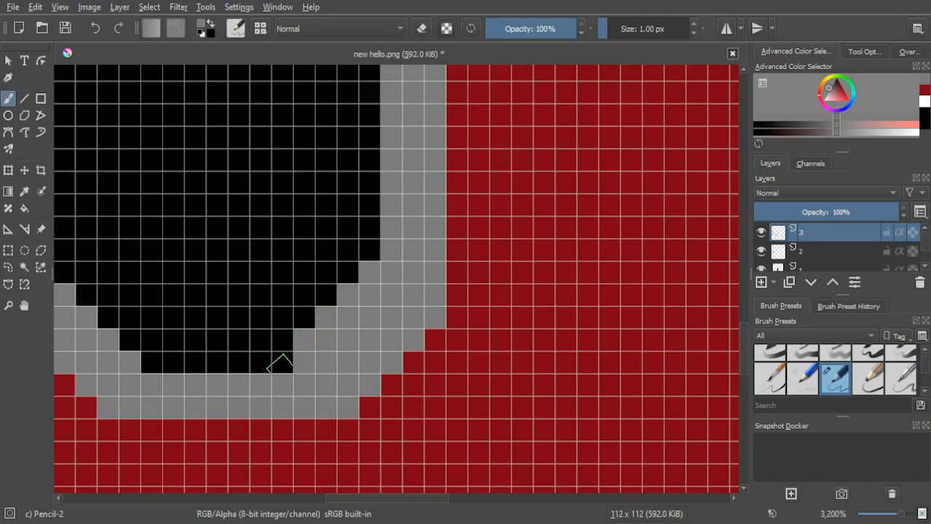
# Step: Widen the horizontal grey line at the bottom of the gap between arm and head to three pixels
pyautogui.moveTo(281, 363); pyautogui.dragTo(257, 361)
pyautogui.moveTo(149, 361)
pyautogui.mouseDown()
pyautogui.moveTo(260, 364)
pyautogui.moveTo(145, 364)
pyautogui.mouseUp()
pyautogui.moveTo(213, 363); pyautogui.dragTo(417, 389)
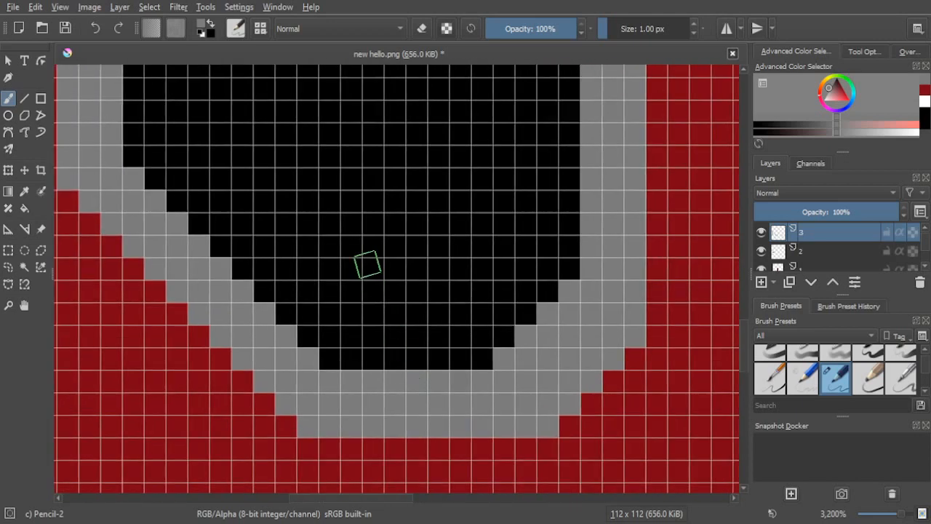
# Step: Thicken the gap's long grey diagonal on the arm side with single pixels along its black side, from its lower end up to the vertical outline
pyautogui.scroll(-1, 368, 264)
pyautogui.moveTo(332, 249); pyautogui.dragTo(362, 334)
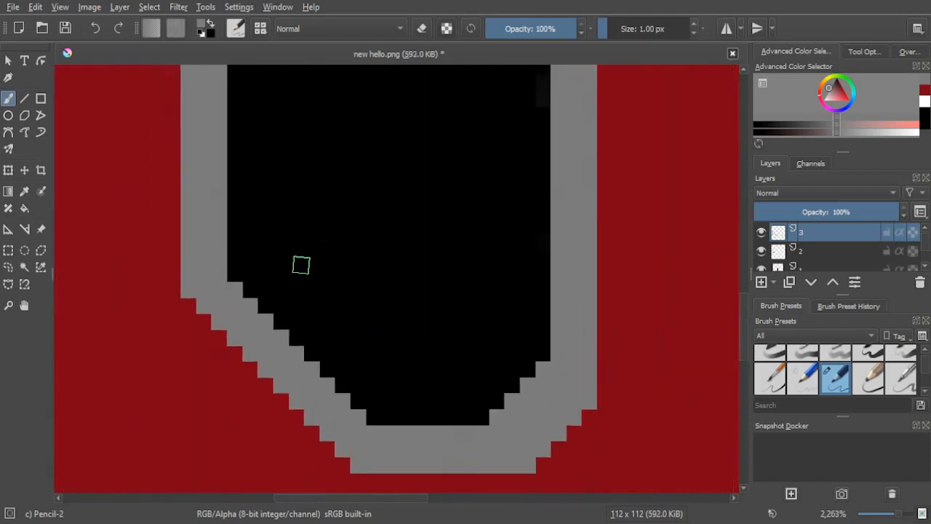
pyautogui.scroll(-3, 301, 264)
pyautogui.moveTo(367, 259); pyautogui.dragTo(341, 275)
pyautogui.scroll(-2, 364, 281)
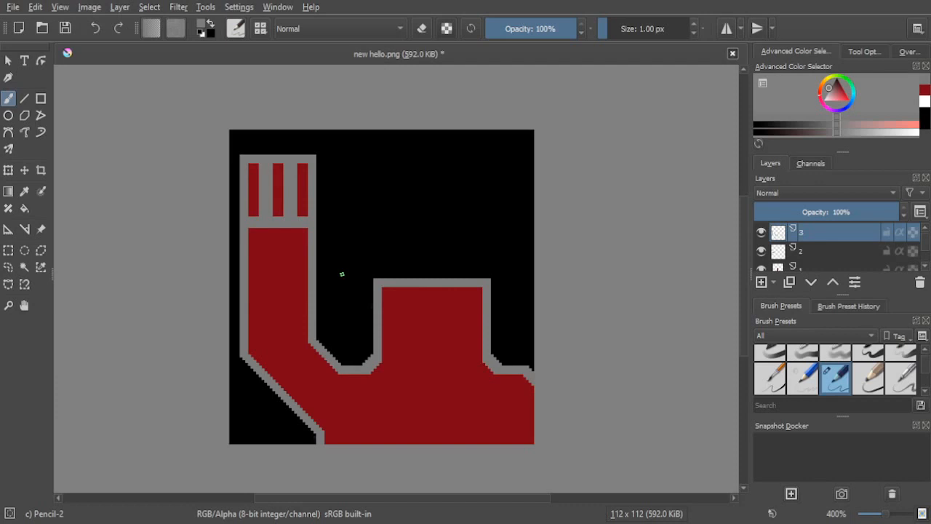
pyautogui.scroll(4, 363, 269)
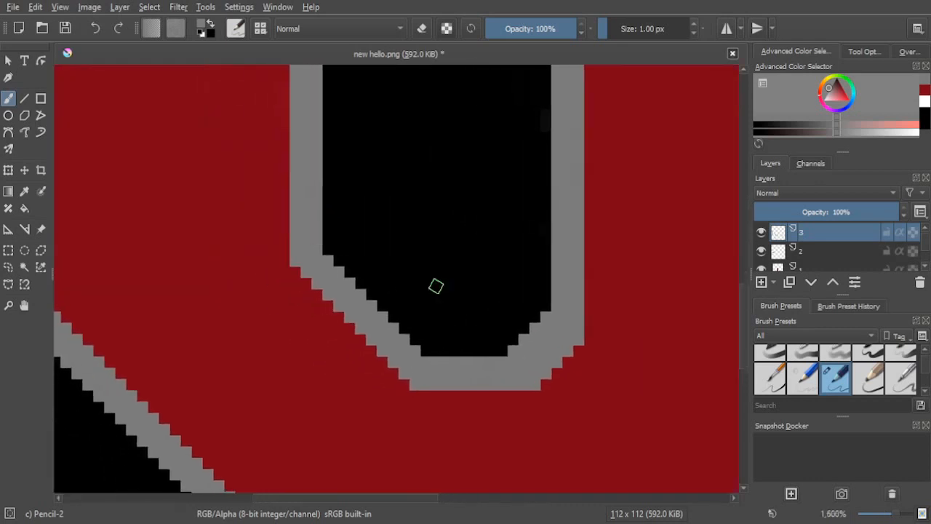
pyautogui.scroll(3, 435, 286)
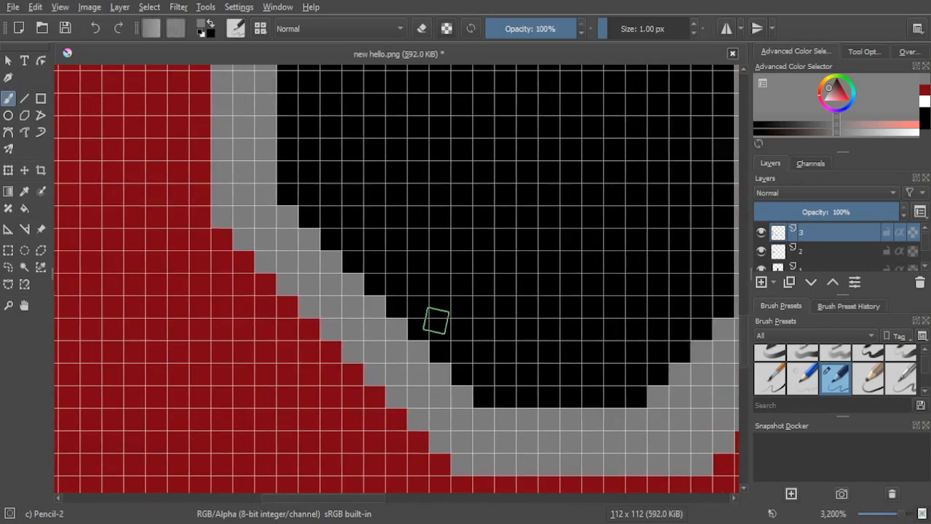
pyautogui.scroll(-1, 444, 327)
pyautogui.scroll(1, 473, 373)
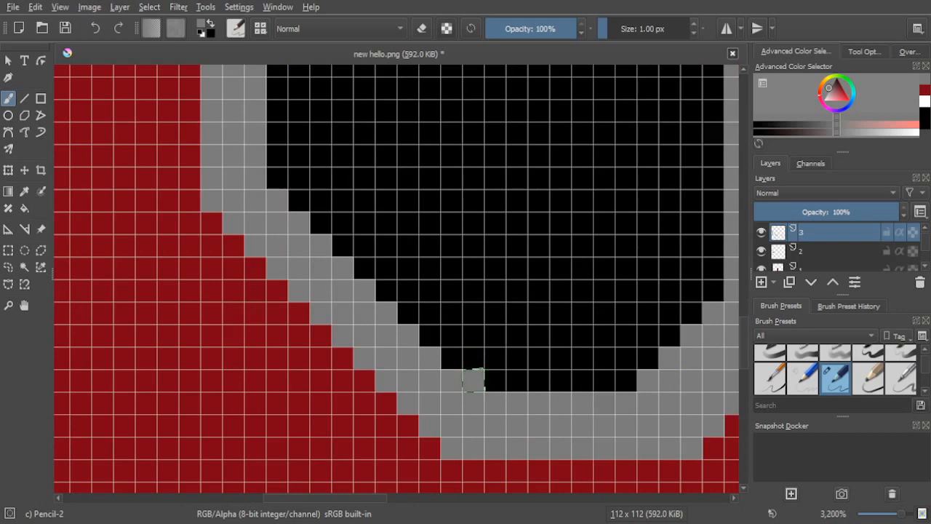
pyautogui.click(452, 357)
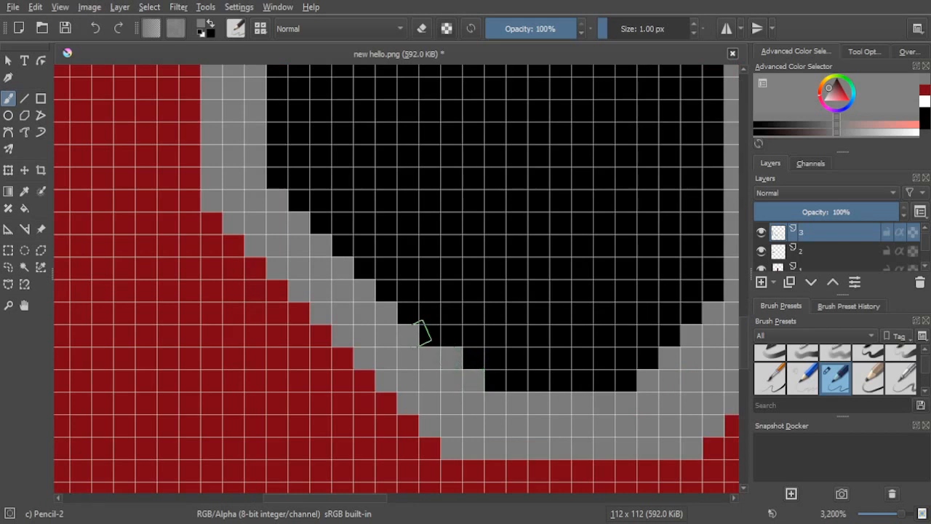
pyautogui.click(428, 336)
pyautogui.click(408, 314)
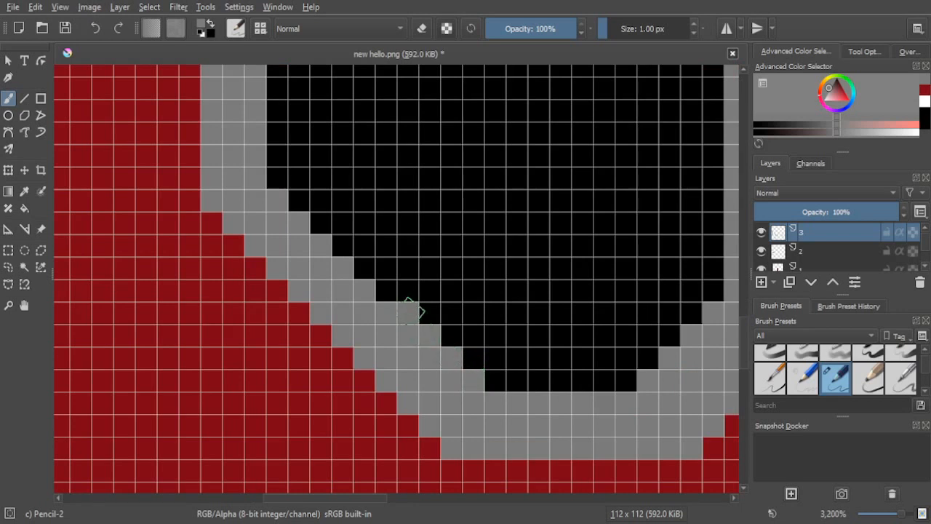
pyautogui.click(385, 291)
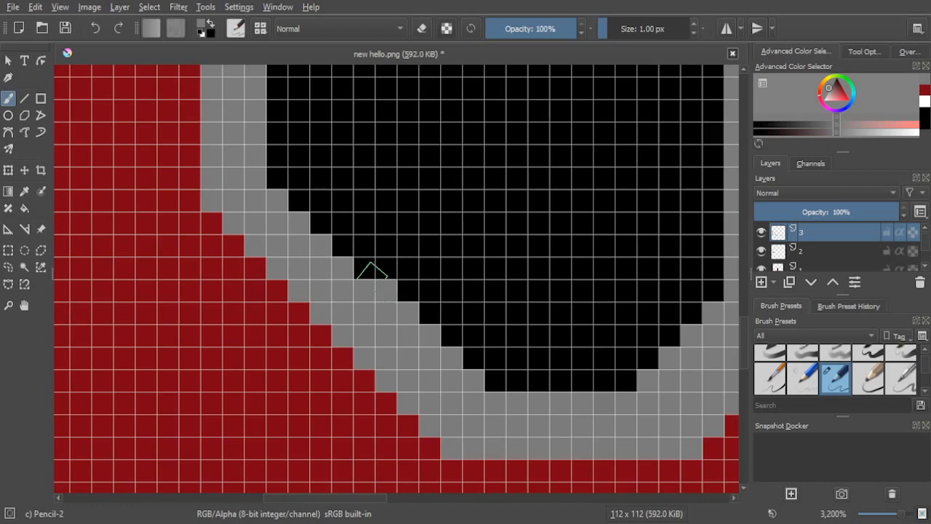
pyautogui.click(366, 270)
pyautogui.click(343, 249)
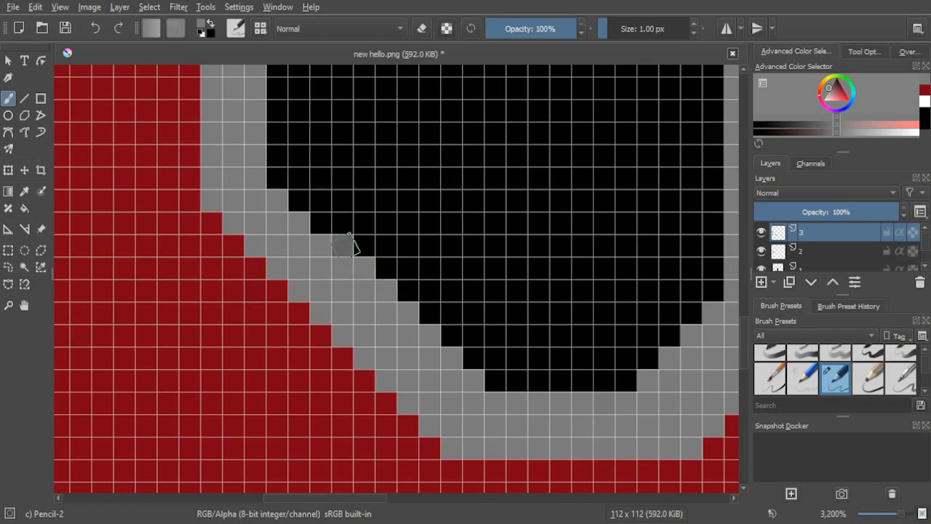
pyautogui.click(320, 228)
pyautogui.click(298, 205)
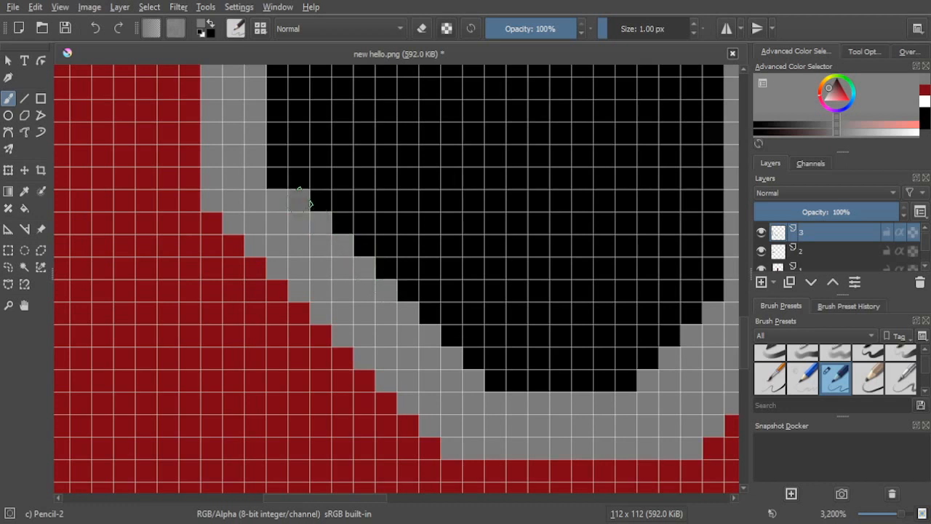
pyautogui.click(277, 183)
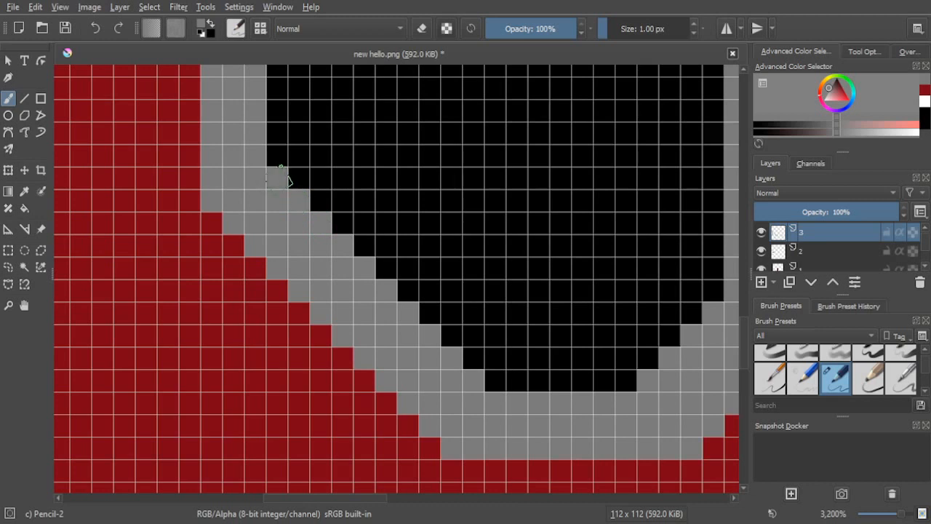
# Step: Examine the grey outline around the arm, the gap and the head for even thickness
pyautogui.scroll(-5, 291, 276)
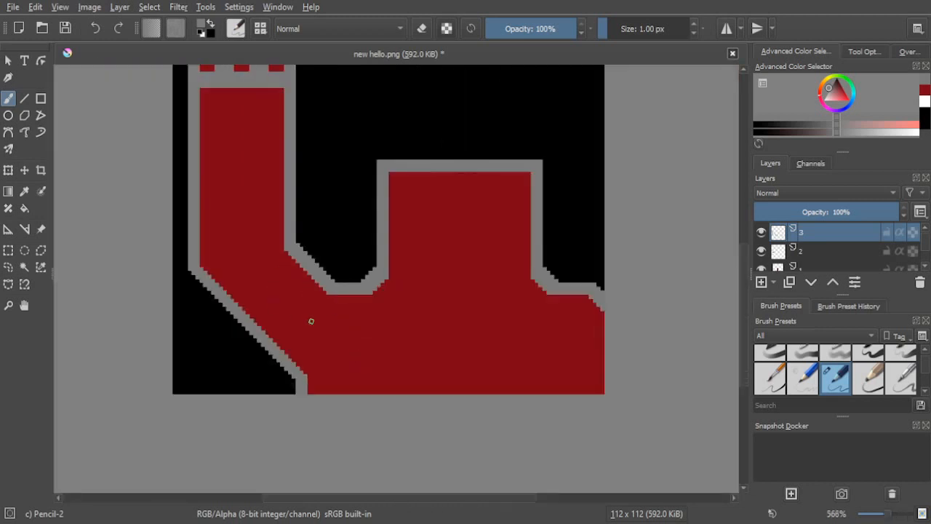
pyautogui.scroll(4, 312, 320)
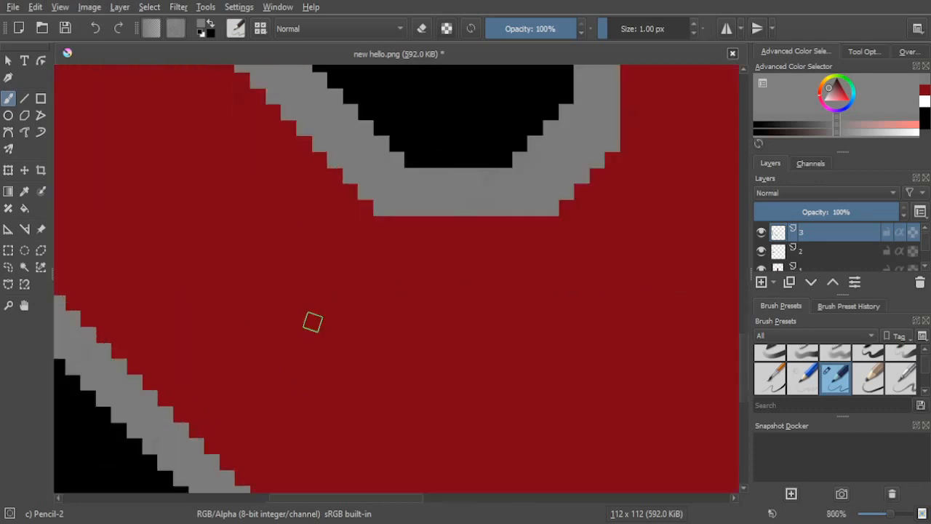
pyautogui.scroll(-2, 311, 320)
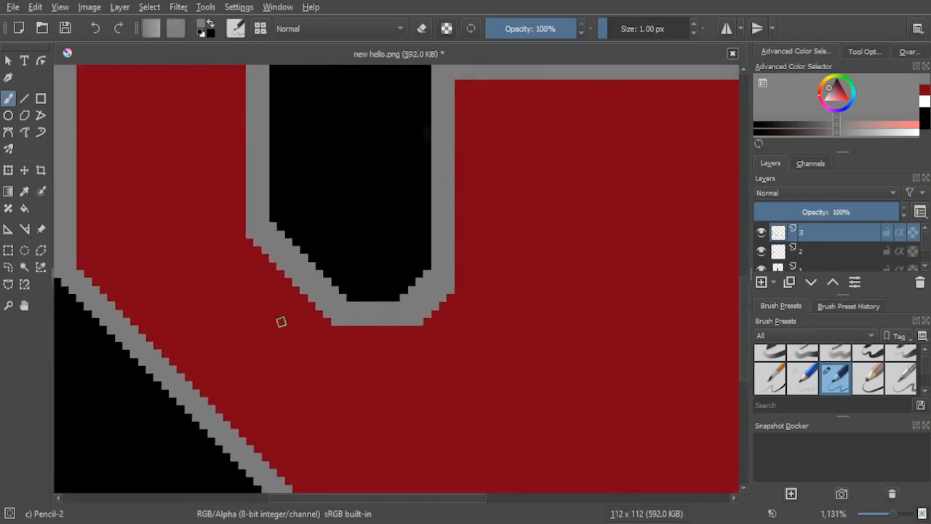
pyautogui.scroll(3, 282, 321)
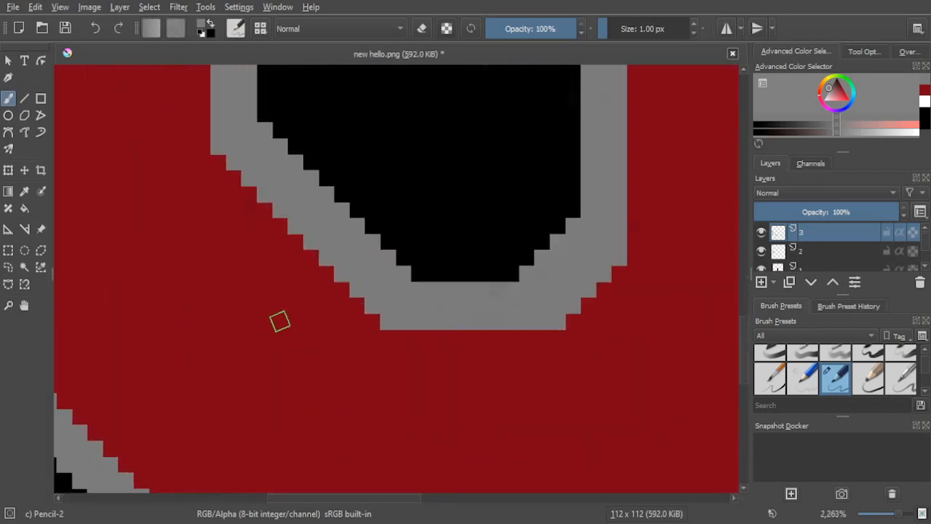
pyautogui.moveTo(279, 319); pyautogui.dragTo(281, 375)
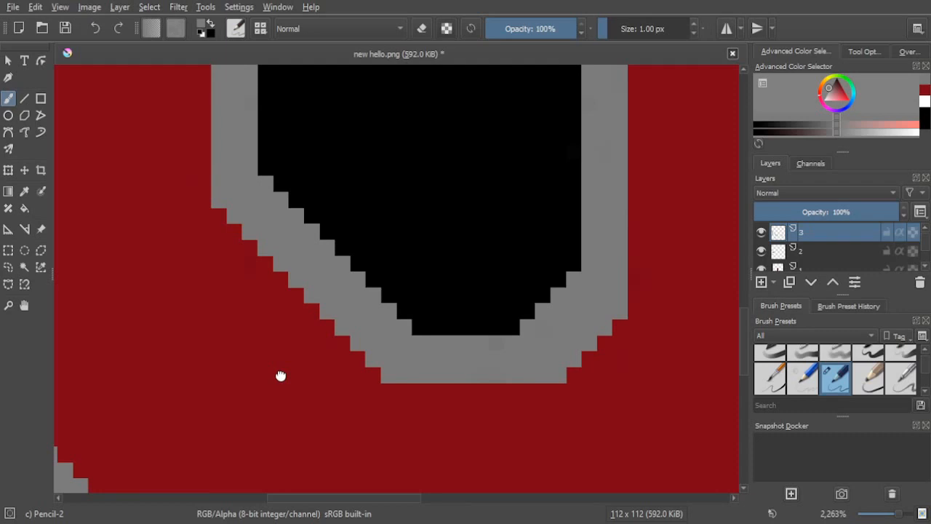
pyautogui.scroll(-8, 280, 375)
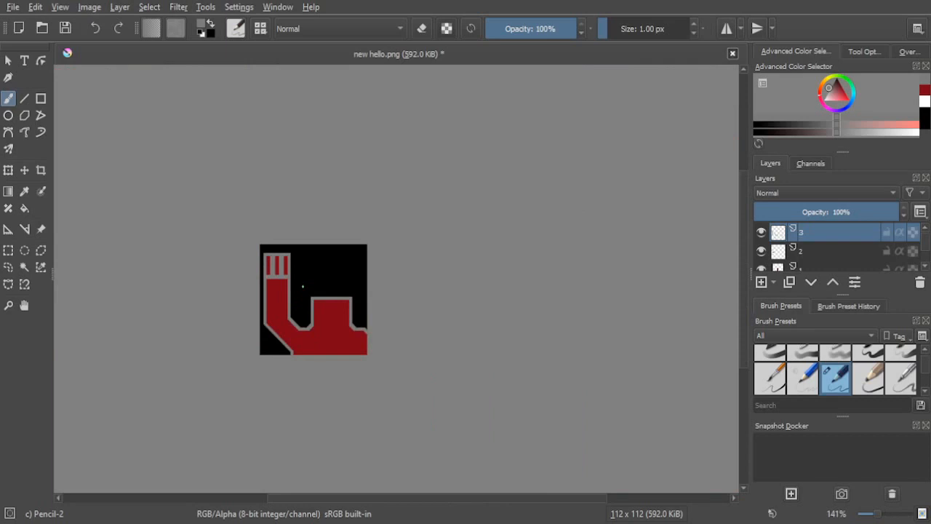
pyautogui.scroll(4, 303, 286)
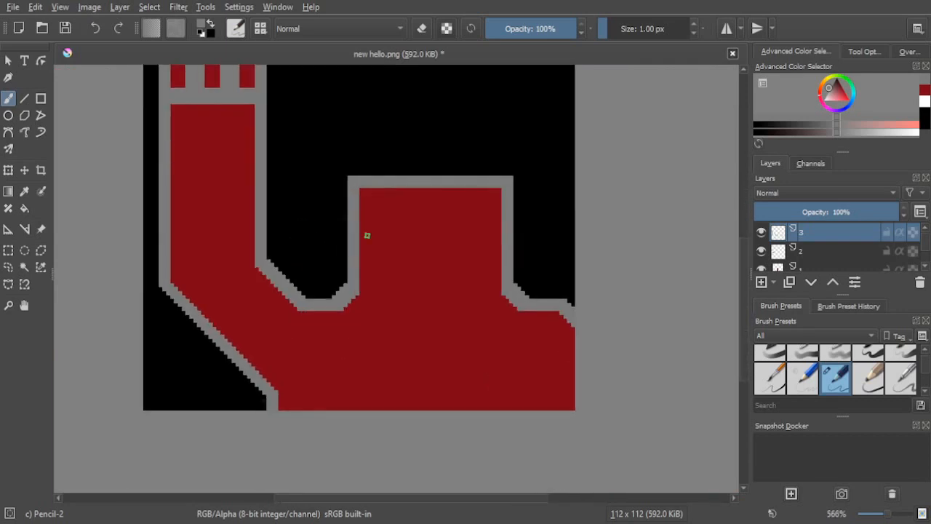
pyautogui.scroll(-3, 366, 235)
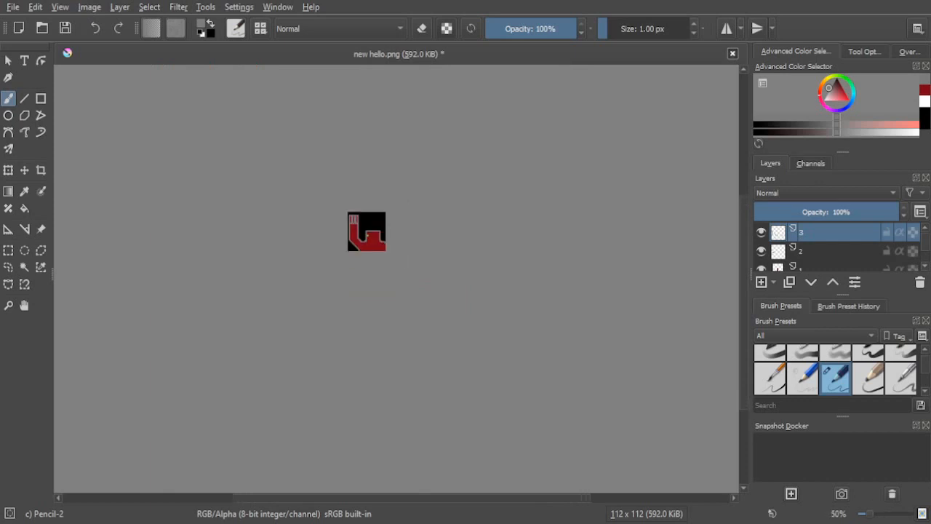
pyautogui.scroll(5, 367, 235)
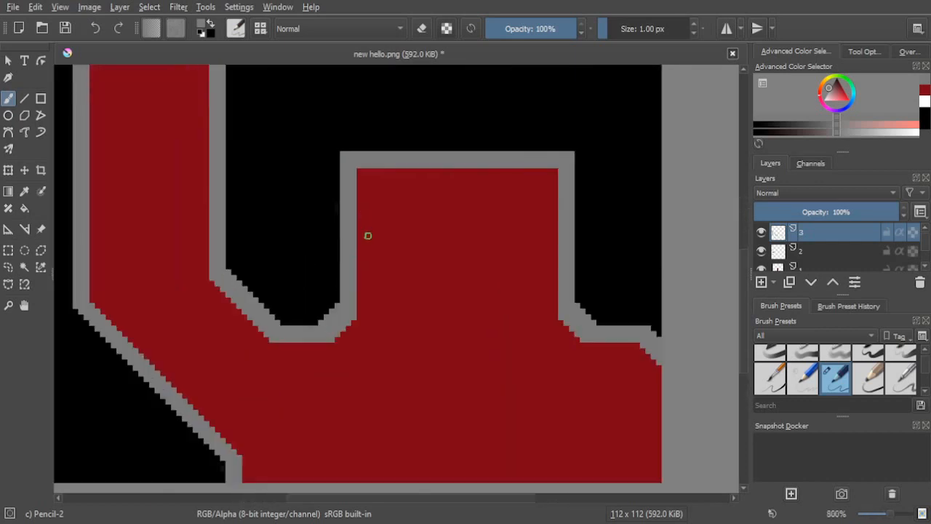
# Step: Draw a grey diagonal of four single pixels inward from the head's lower-left corner into the red body
pyautogui.scroll(4, 389, 343)
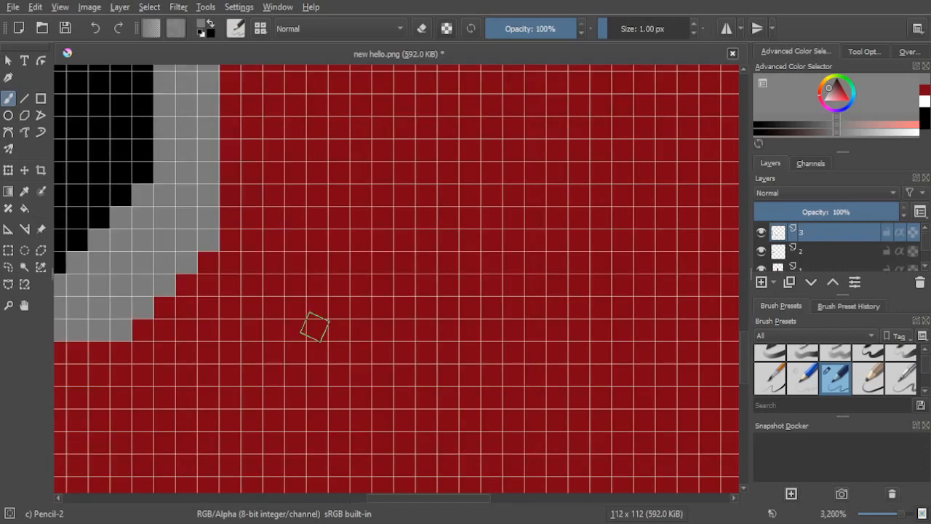
pyautogui.click(231, 263)
pyautogui.click(252, 286)
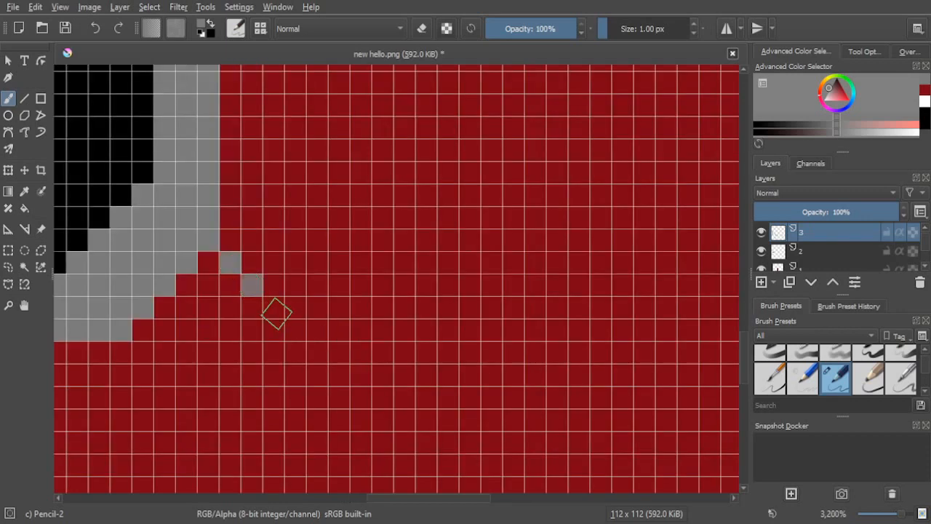
pyautogui.click(273, 308)
pyautogui.click(296, 328)
# Step: Draw a mirrored grey diagonal of four single pixels inward from the head's lower-right corner into the red body
pyautogui.scroll(-2, 296, 328)
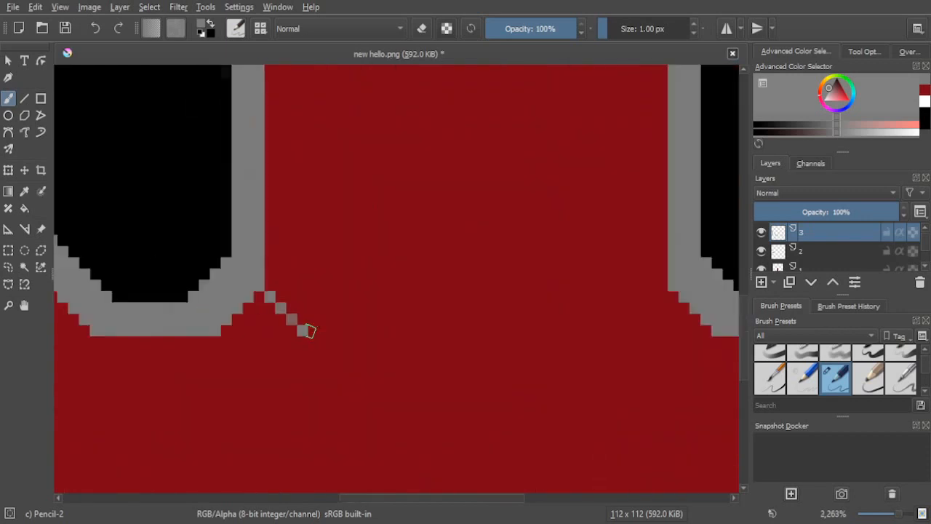
pyautogui.moveTo(416, 349); pyautogui.dragTo(332, 332)
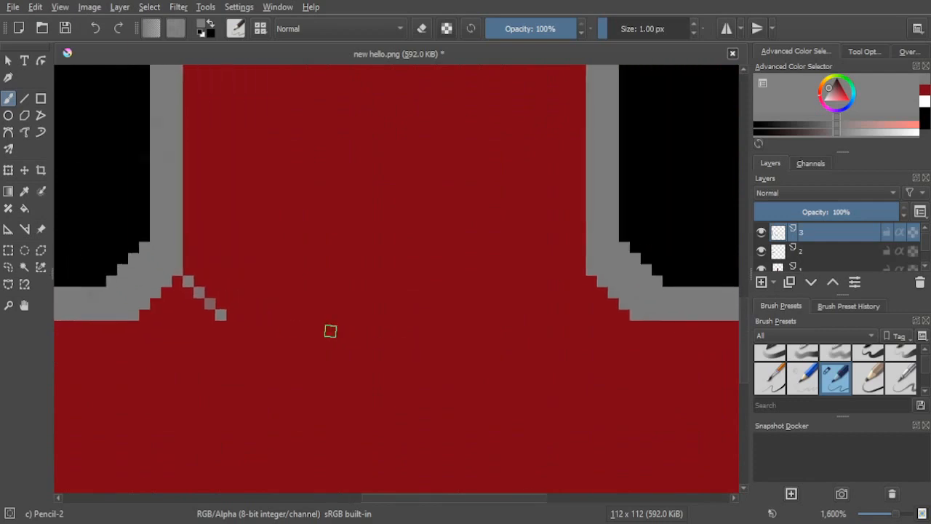
pyautogui.scroll(2, 333, 331)
pyautogui.moveTo(452, 330)
pyautogui.mouseDown()
pyautogui.moveTo(368, 327)
pyautogui.moveTo(637, 328)
pyautogui.moveTo(263, 329)
pyautogui.mouseUp()
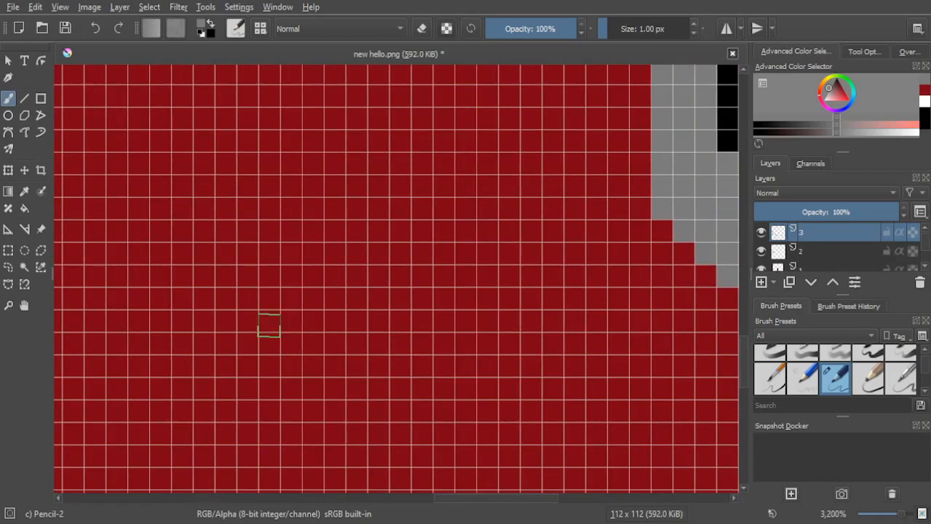
pyautogui.click(619, 254)
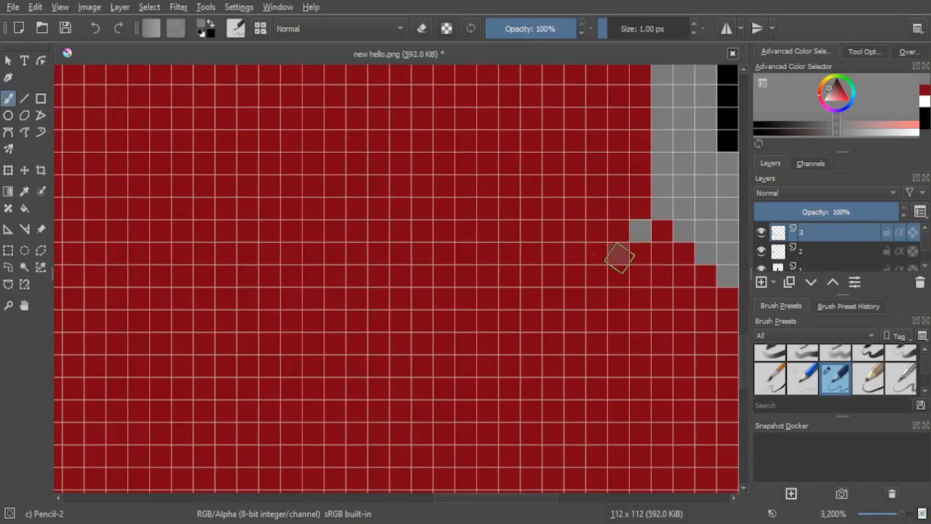
pyautogui.click(597, 276)
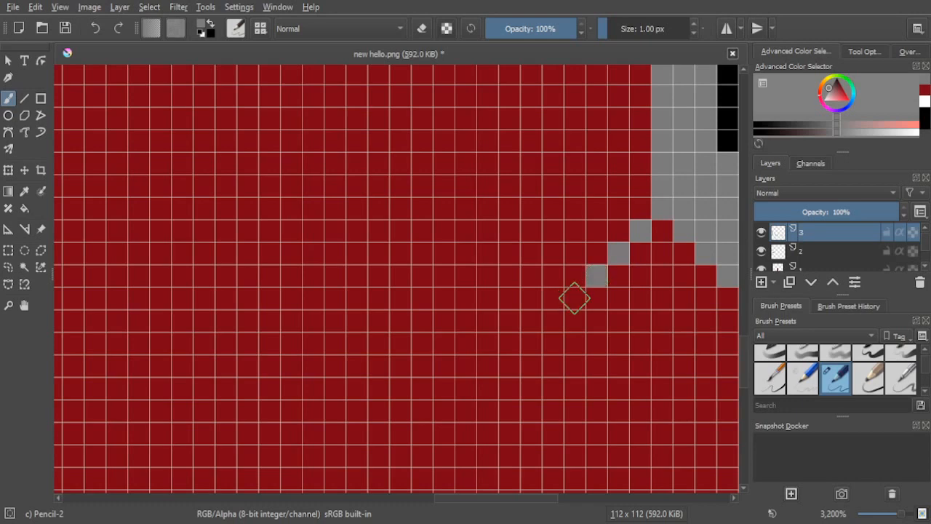
pyautogui.click(575, 297)
# Step: Extend both thin grey diagonals below the head by two pixels each towards the centre
pyautogui.scroll(-4, 575, 298)
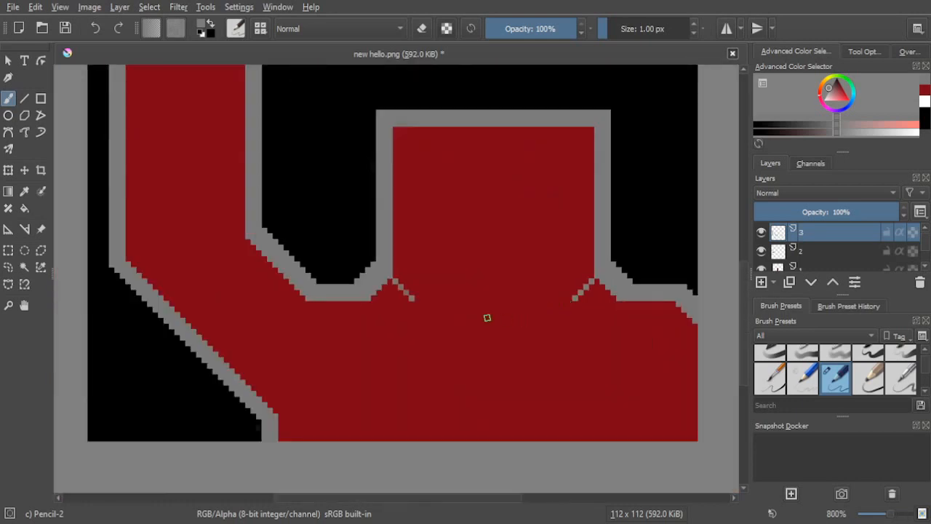
pyautogui.scroll(4, 487, 317)
pyautogui.click(376, 274)
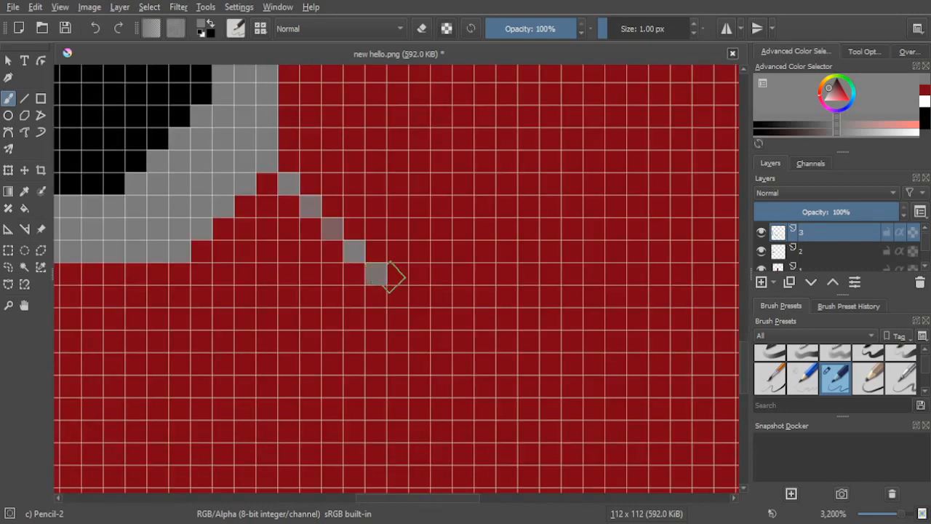
pyautogui.click(398, 295)
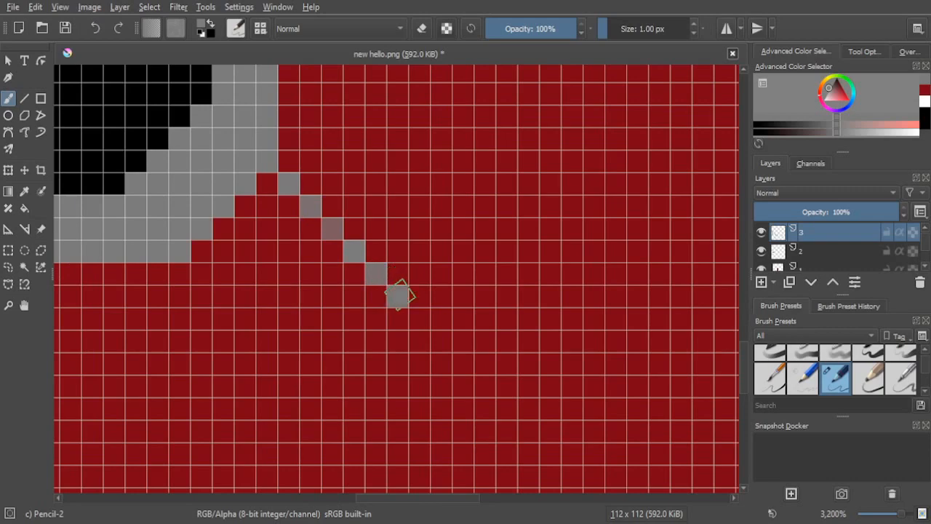
pyautogui.click(422, 296)
pyautogui.moveTo(529, 310); pyautogui.dragTo(220, 288)
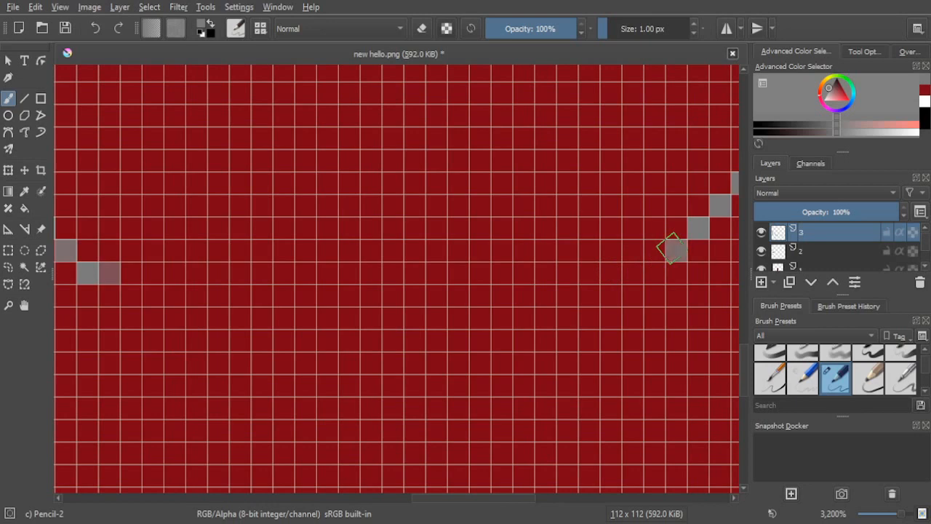
pyautogui.click(655, 273)
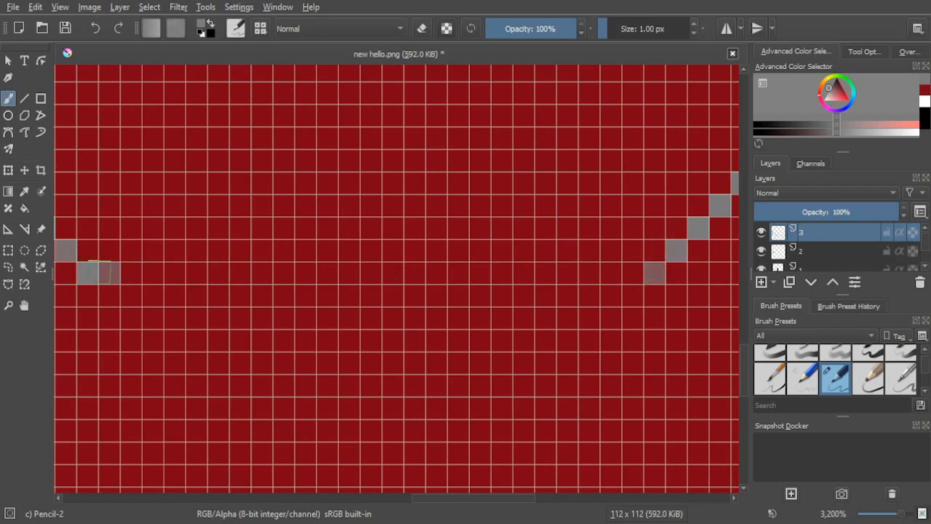
# Step: Join the lower ends of the two diagonals with a solid one-pixel horizontal grey line
pyautogui.moveTo(109, 272); pyautogui.dragTo(655, 273)
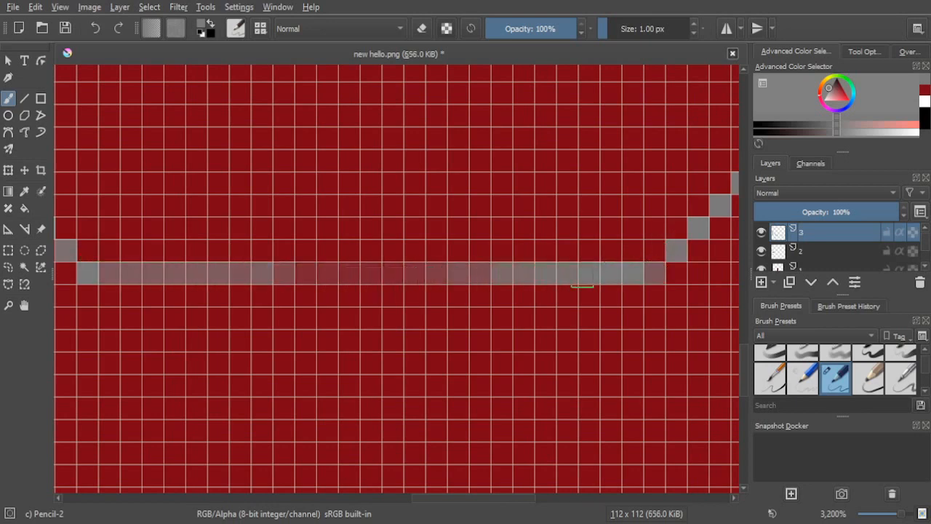
pyautogui.moveTo(582, 284)
pyautogui.mouseDown()
pyautogui.moveTo(362, 268)
pyautogui.moveTo(230, 275)
pyautogui.moveTo(517, 282)
pyautogui.moveTo(344, 264)
pyautogui.moveTo(485, 272)
pyautogui.moveTo(391, 262)
pyautogui.moveTo(95, 271)
pyautogui.mouseUp()
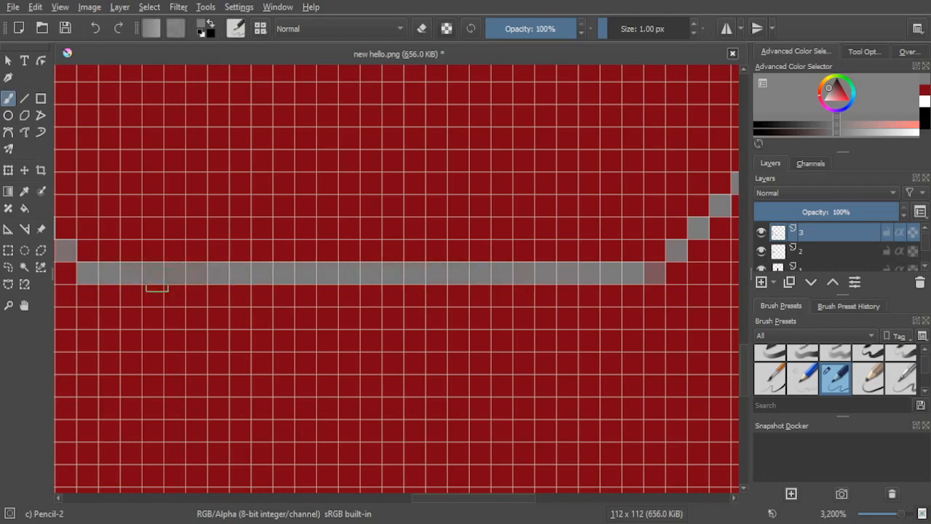
pyautogui.click(658, 272)
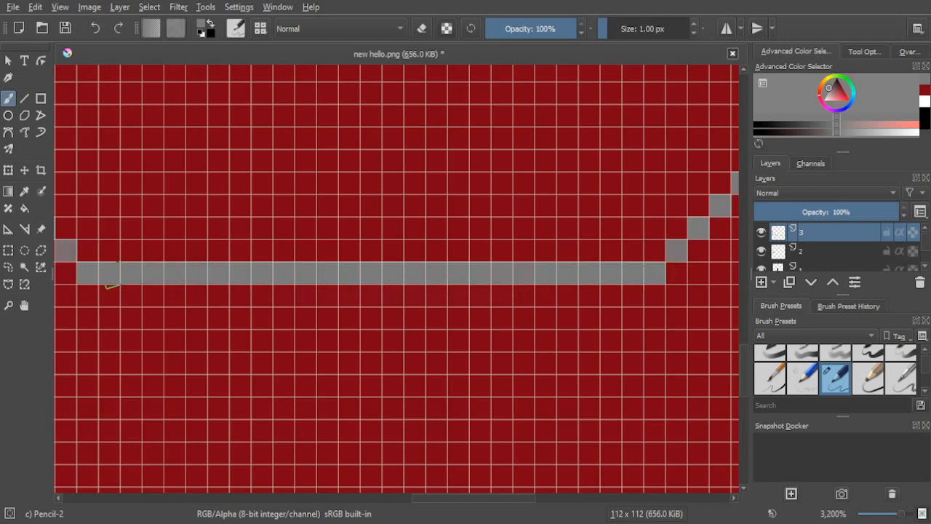
pyautogui.scroll(-4, 268, 293)
pyautogui.moveTo(247, 286); pyautogui.dragTo(331, 325)
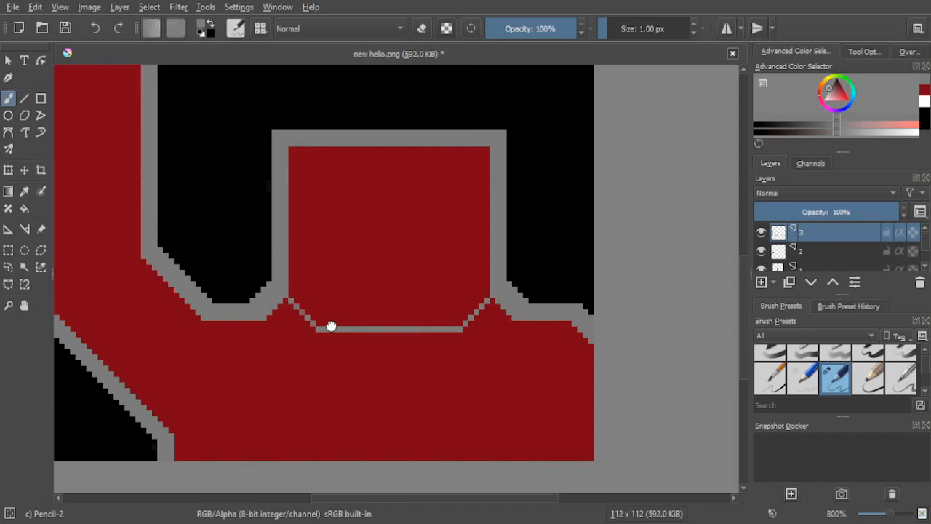
pyautogui.scroll(-4, 331, 323)
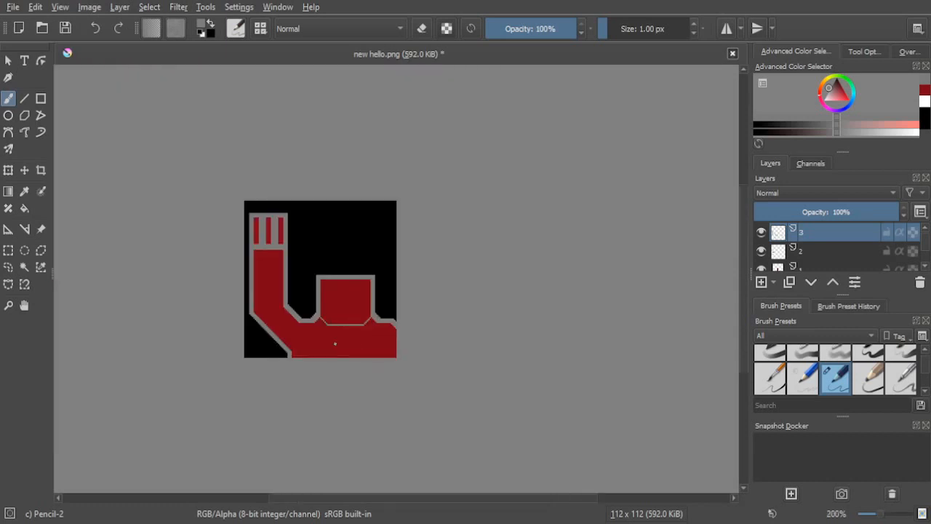
# Step: Draw a five-pixel vertical grey line down from the middle of the horizontal line below the head
pyautogui.scroll(8, 335, 343)
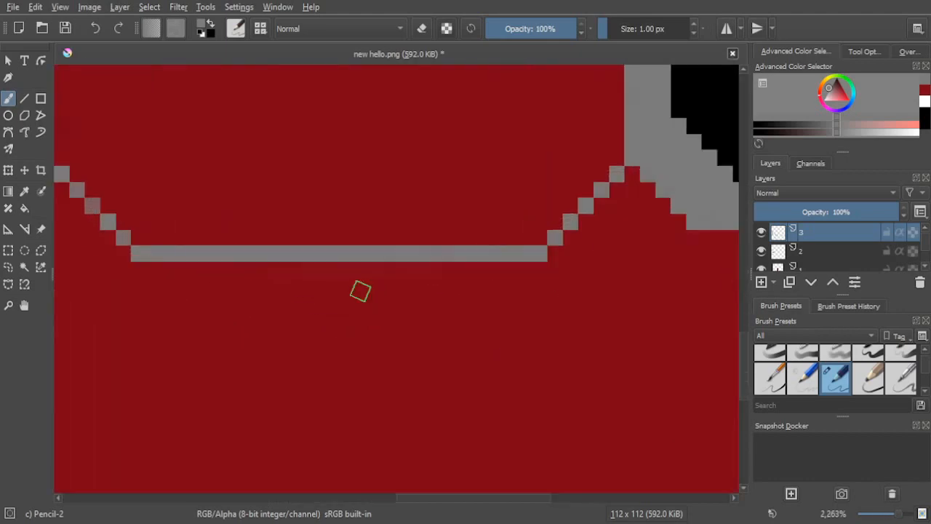
pyautogui.moveTo(357, 271); pyautogui.dragTo(407, 303)
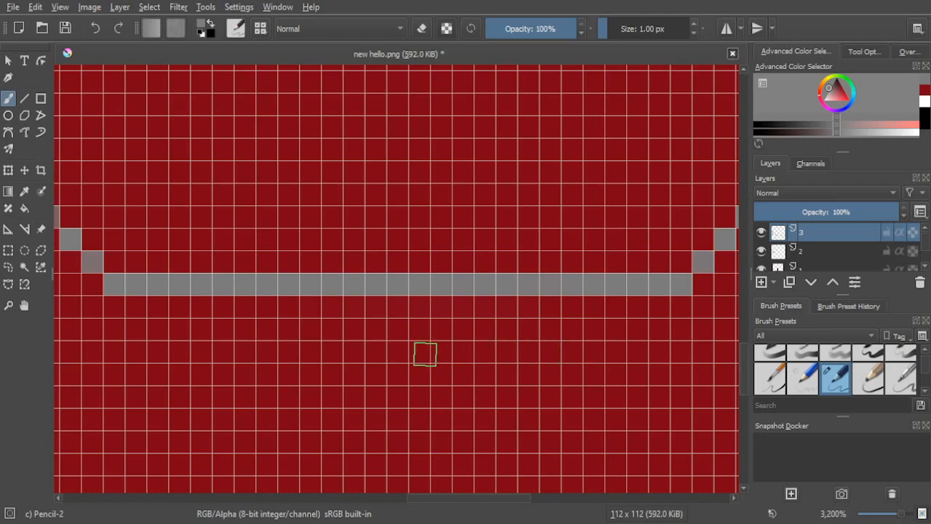
pyautogui.click(396, 306)
pyautogui.moveTo(396, 329); pyautogui.dragTo(396, 396)
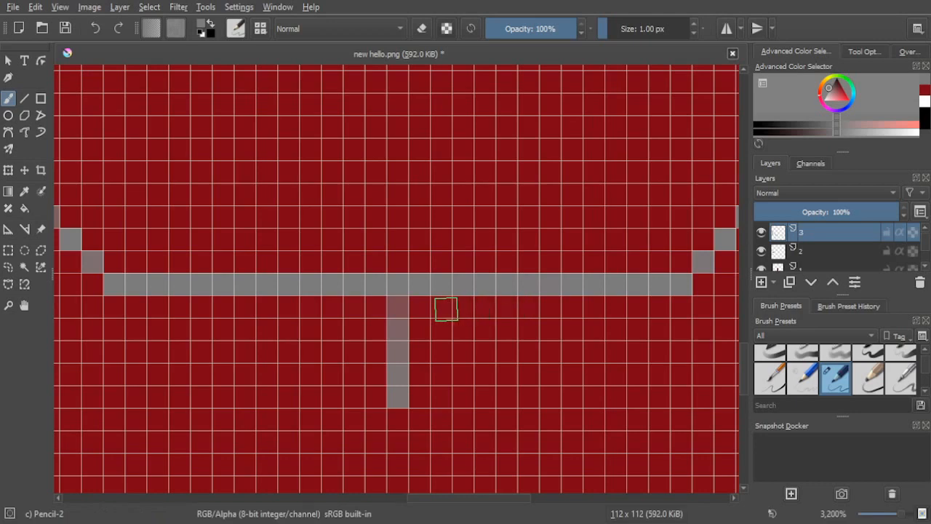
# Step: Extend the vertical grey line down to the canvas's lower edge and paint over it until it is solid grey
pyautogui.scroll(-5, 420, 307)
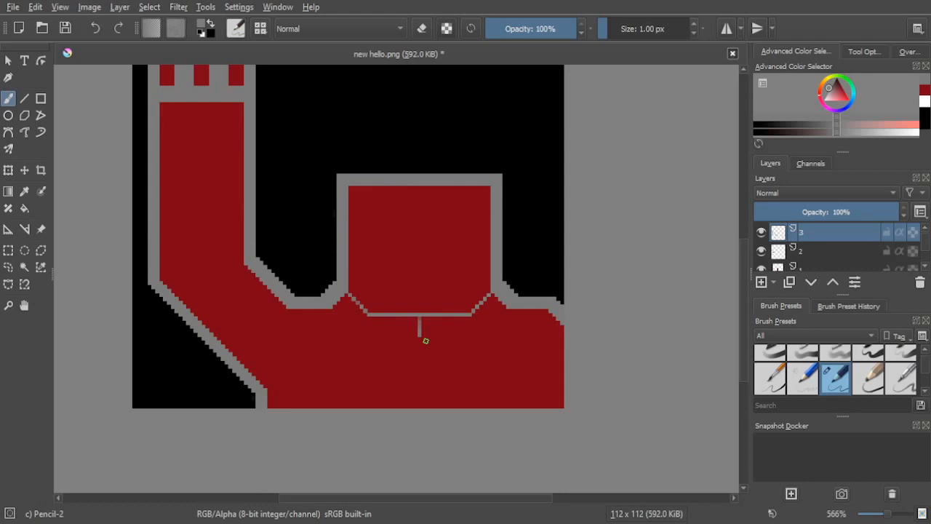
pyautogui.scroll(4, 382, 373)
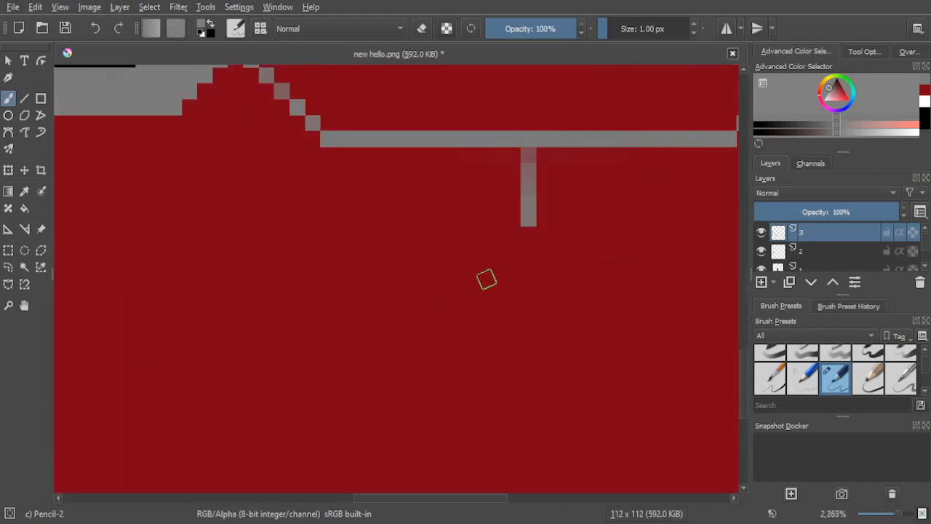
pyautogui.moveTo(519, 278); pyautogui.dragTo(434, 241)
pyautogui.scroll(-1, 433, 241)
pyautogui.moveTo(442, 153)
pyautogui.mouseDown()
pyautogui.moveTo(449, 190)
pyautogui.moveTo(443, 401)
pyautogui.moveTo(437, 329)
pyautogui.mouseUp()
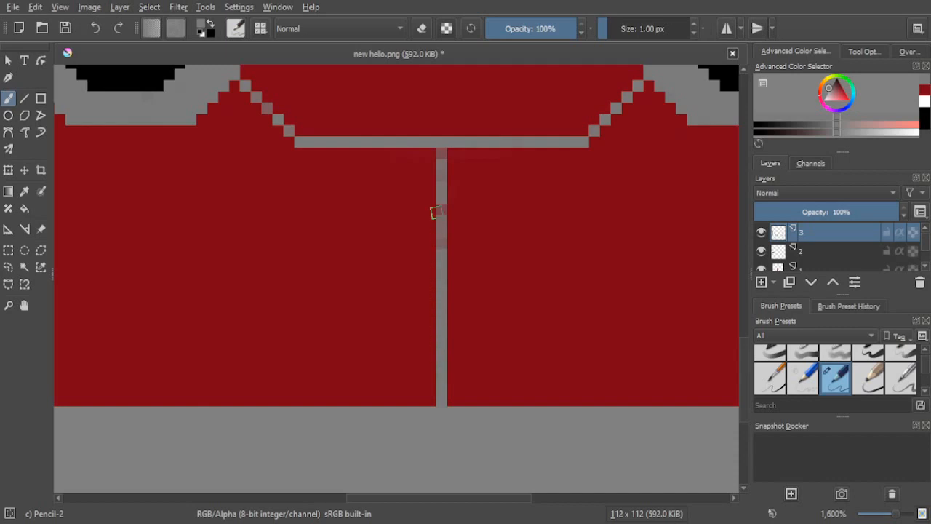
pyautogui.moveTo(434, 262)
pyautogui.mouseDown()
pyautogui.moveTo(443, 217)
pyautogui.moveTo(447, 237)
pyautogui.moveTo(435, 150)
pyautogui.mouseUp()
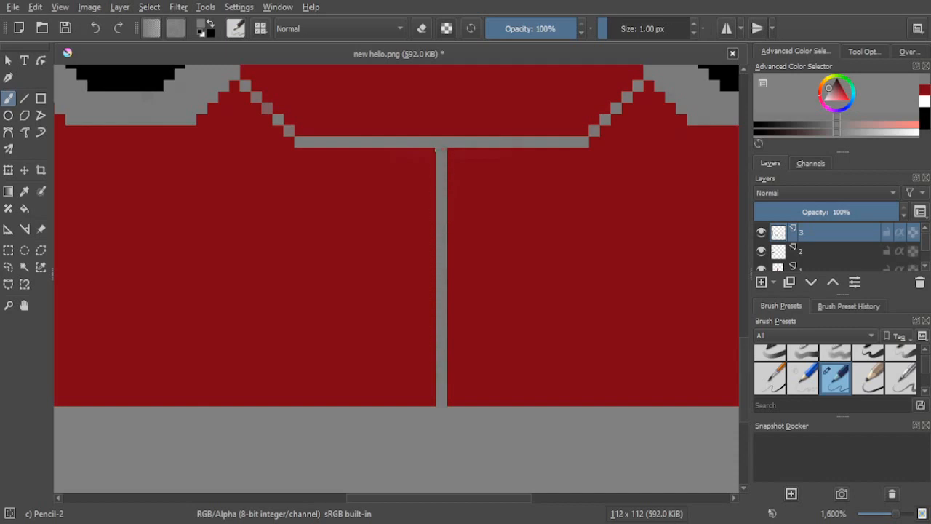
pyautogui.scroll(-5, 435, 267)
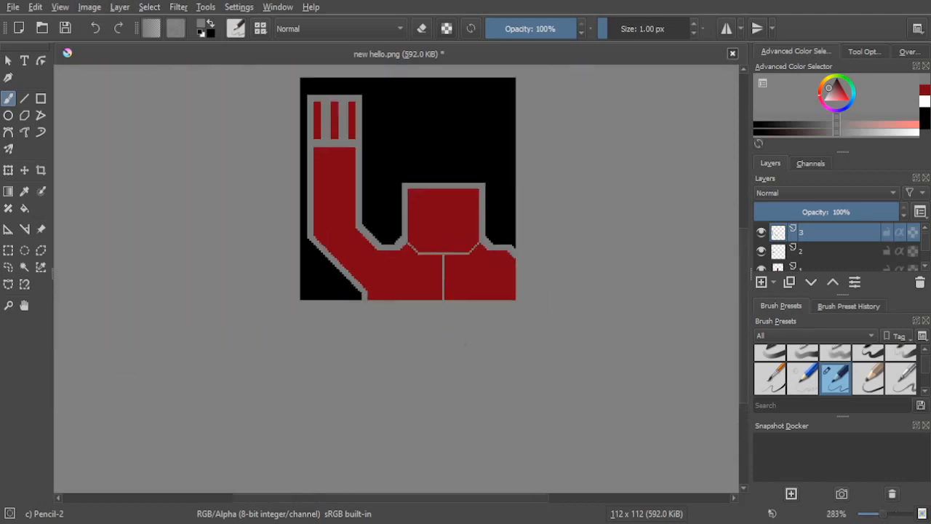
pyautogui.moveTo(465, 346); pyautogui.dragTo(467, 402)
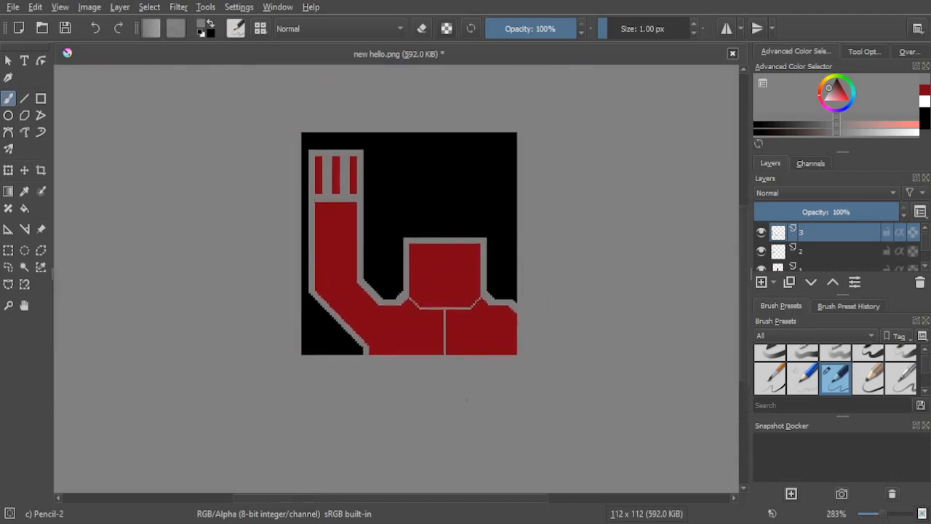
# Step: Try a freehand grey line slanting from the torso's right shoulder corner down towards the canvas's lower edge
pyautogui.scroll(5, 498, 384)
pyautogui.scroll(-3, 424, 322)
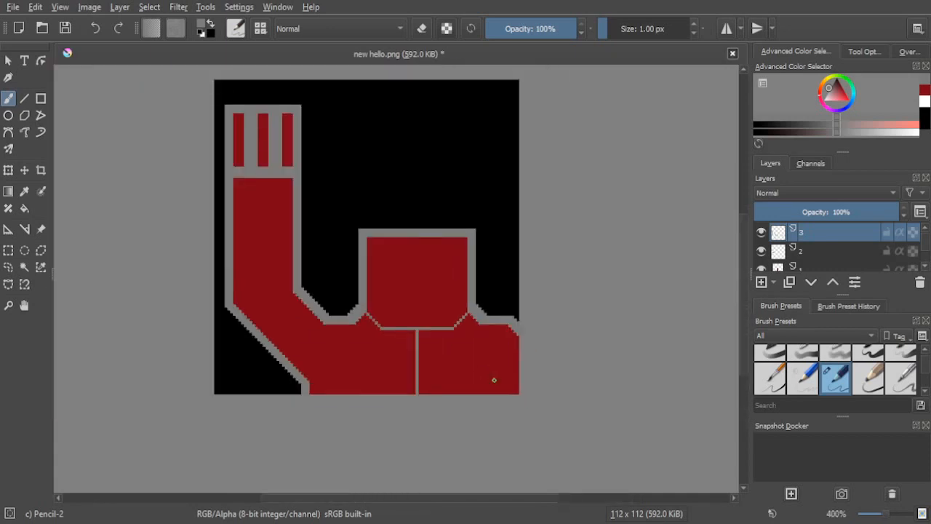
pyautogui.scroll(2, 491, 356)
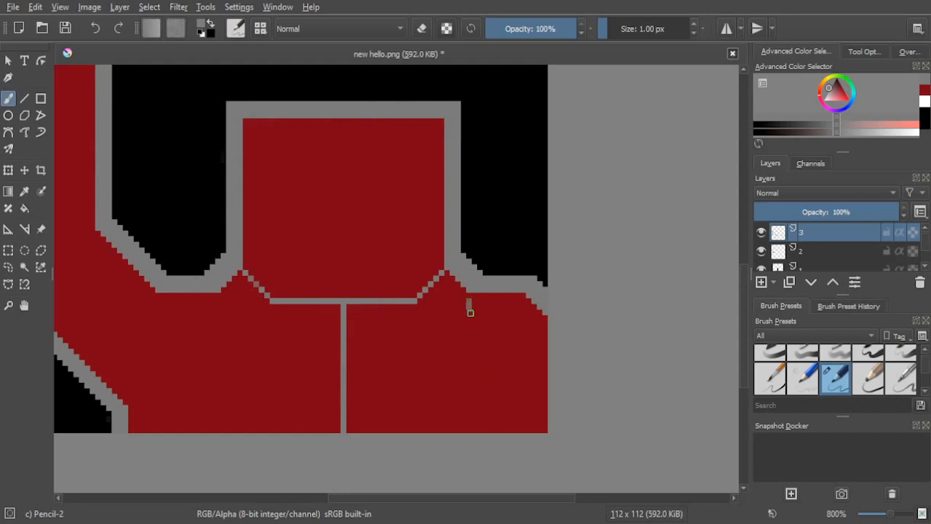
pyautogui.moveTo(470, 311); pyautogui.dragTo(518, 424)
pyautogui.press('-')
pyautogui.press('-')
pyautogui.press('-')
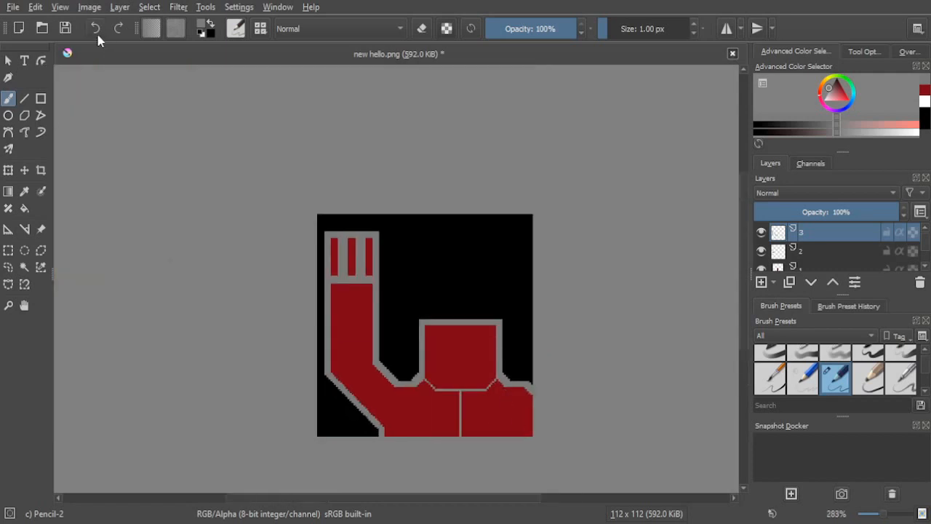
# Step: Try a dashed one-pixel grey diagonal from the right shoulder corner to the canvas's lower edge, and undo it
pyautogui.scroll(2, 503, 384)
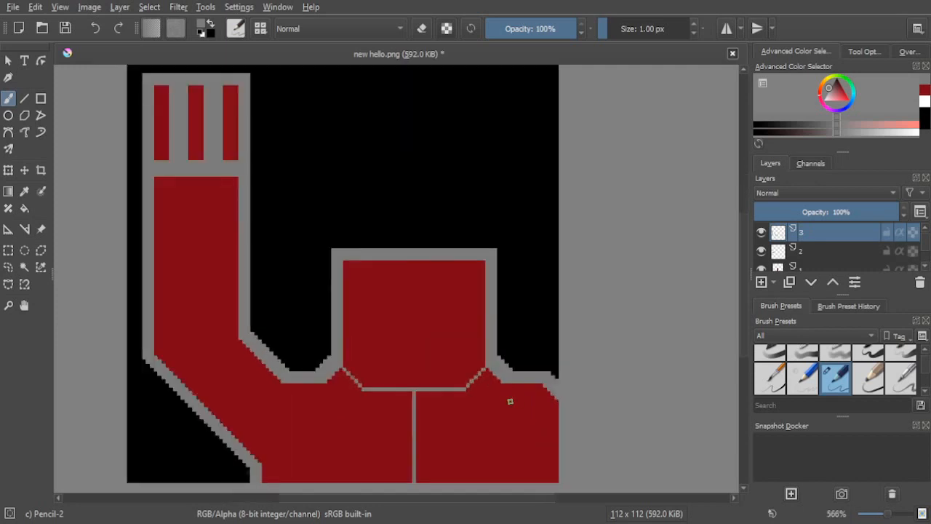
pyautogui.moveTo(520, 473); pyautogui.dragTo(509, 374)
pyautogui.scroll(2, 509, 373)
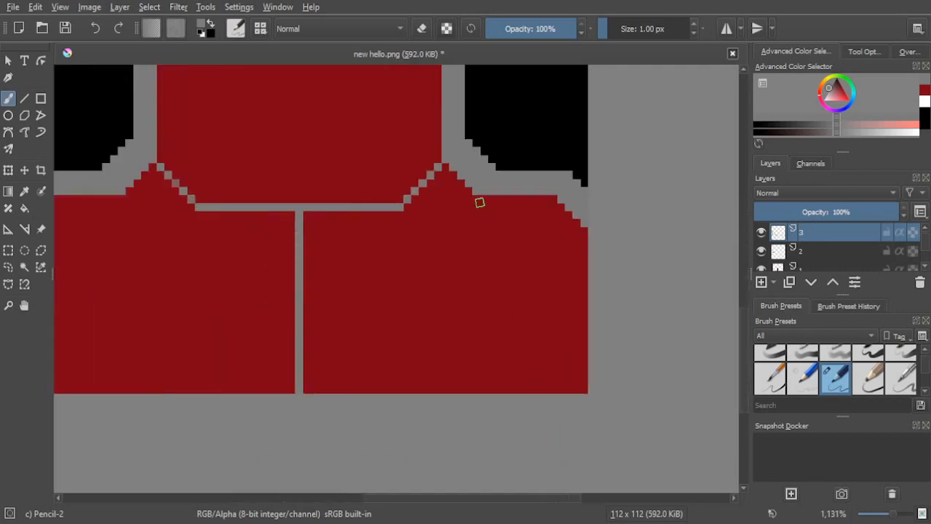
pyautogui.moveTo(482, 213); pyautogui.dragTo(515, 401)
pyautogui.scroll(-4, 517, 407)
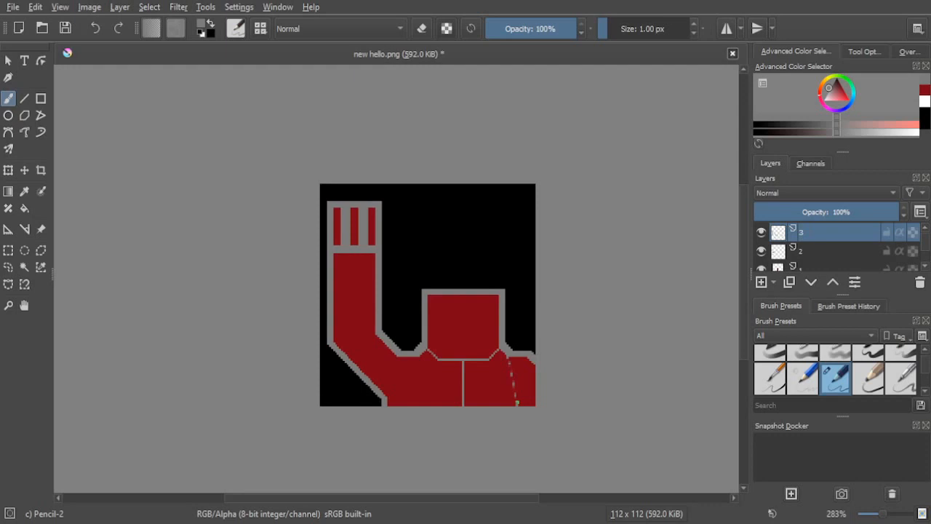
pyautogui.moveTo(527, 417); pyautogui.dragTo(486, 380)
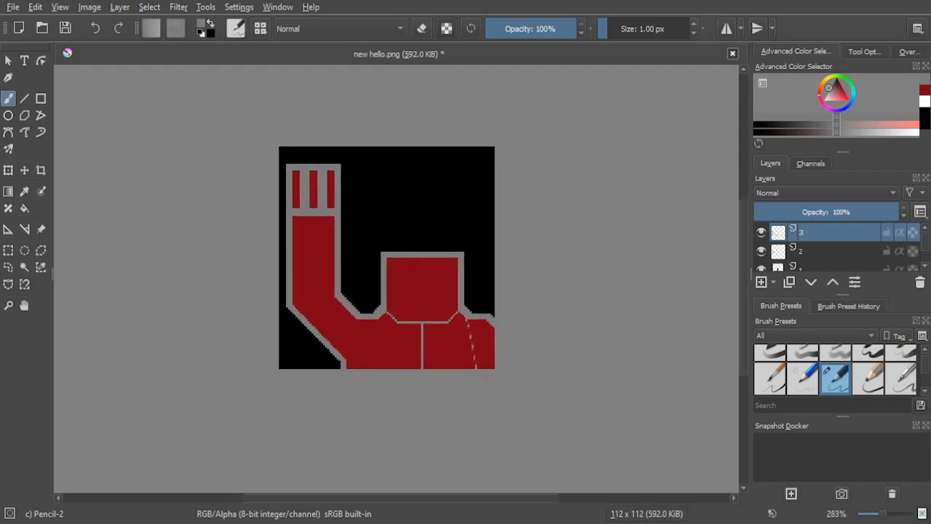
pyautogui.scroll(2, 487, 377)
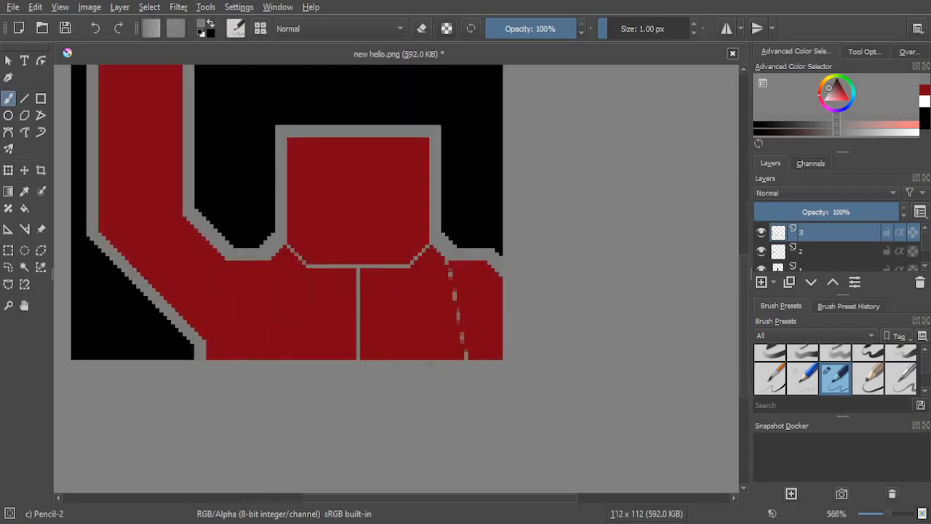
pyautogui.scroll(2, 428, 364)
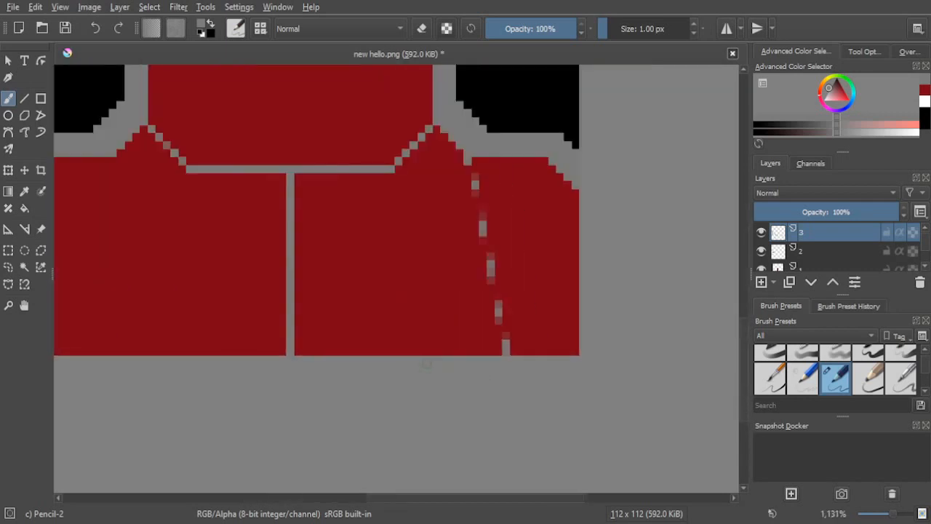
pyautogui.click(97, 29)
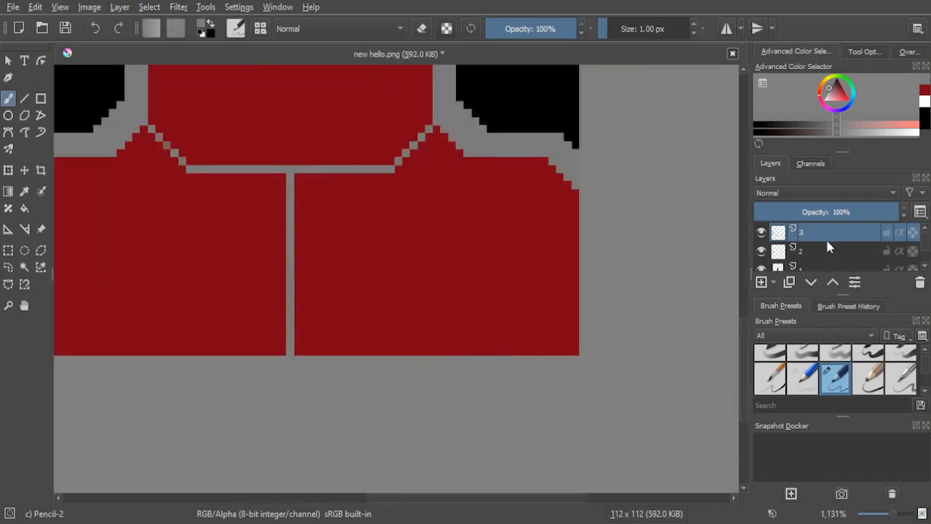
# Step: Add a new layer above layer 3 and paint a rough grey diagonal from the right shoulder corner to the canvas's lower edge
pyautogui.click(763, 283)
pyautogui.moveTo(468, 159)
pyautogui.mouseDown()
pyautogui.moveTo(507, 374)
pyautogui.moveTo(471, 208)
pyautogui.moveTo(482, 305)
pyautogui.moveTo(490, 317)
pyautogui.moveTo(469, 163)
pyautogui.moveTo(504, 350)
pyautogui.moveTo(474, 169)
pyautogui.moveTo(499, 342)
pyautogui.mouseUp()
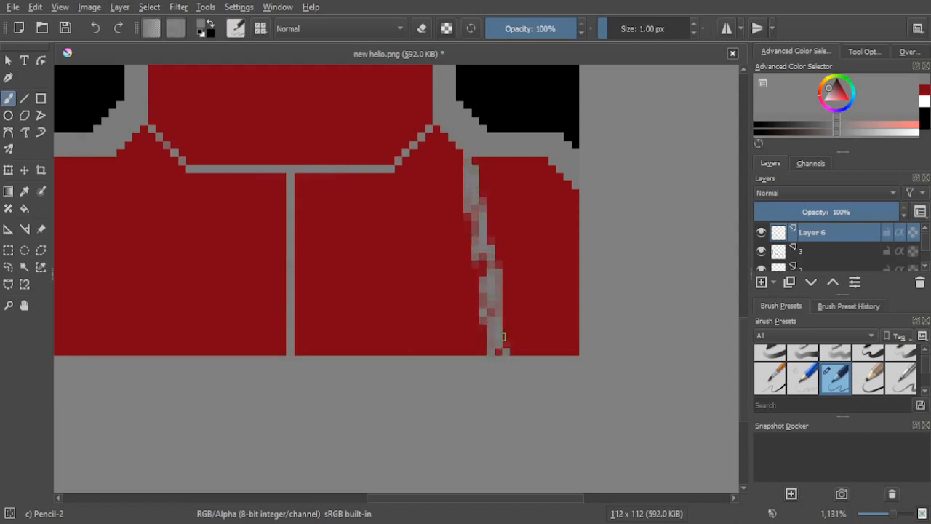
# Step: Examine how the grey shoulder diagonal looks within the whole figure, both from afar and close up
pyautogui.press('-')
pyautogui.scroll(-1, 467, 367)
pyautogui.moveTo(472, 376); pyautogui.dragTo(468, 398)
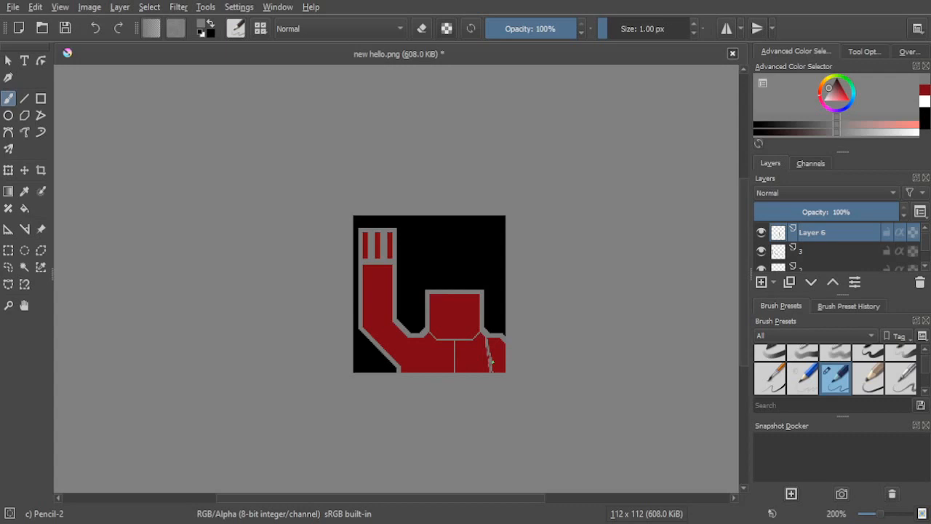
pyautogui.scroll(4, 467, 400)
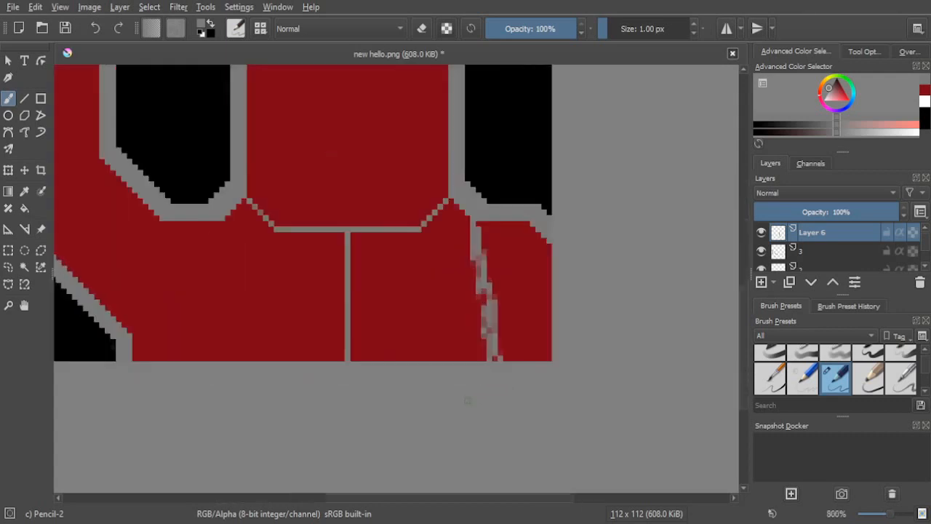
pyautogui.scroll(-1, 536, 351)
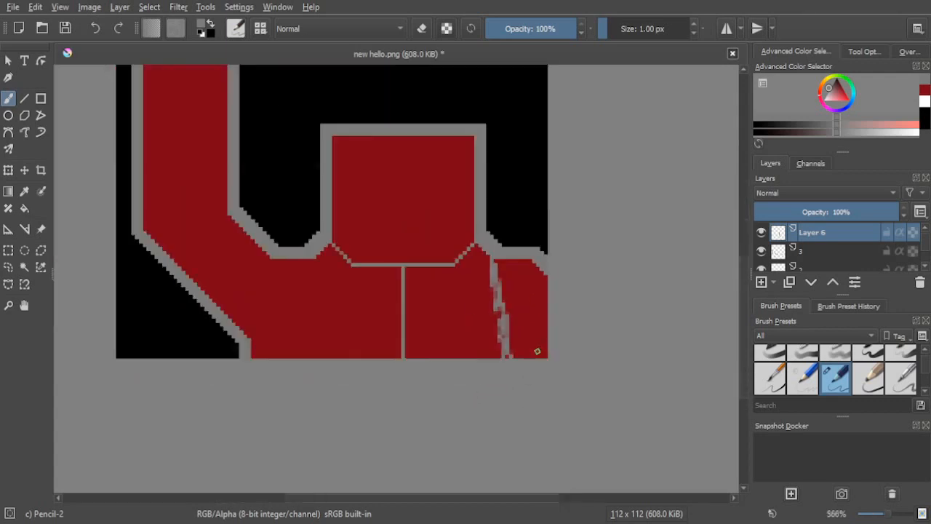
pyautogui.scroll(-1, 537, 351)
pyautogui.scroll(-1, 523, 322)
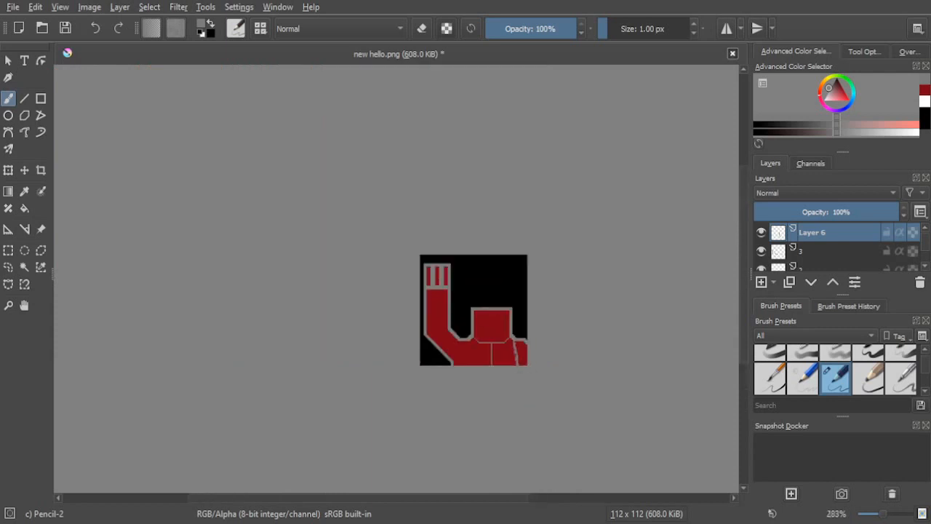
pyautogui.moveTo(601, 312); pyautogui.dragTo(679, 299)
pyautogui.scroll(1, 598, 322)
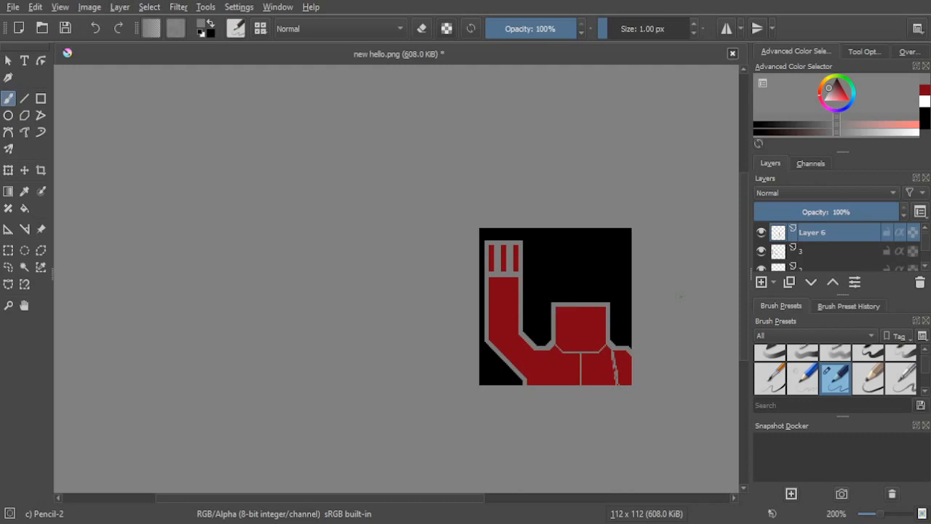
pyautogui.scroll(2, 578, 350)
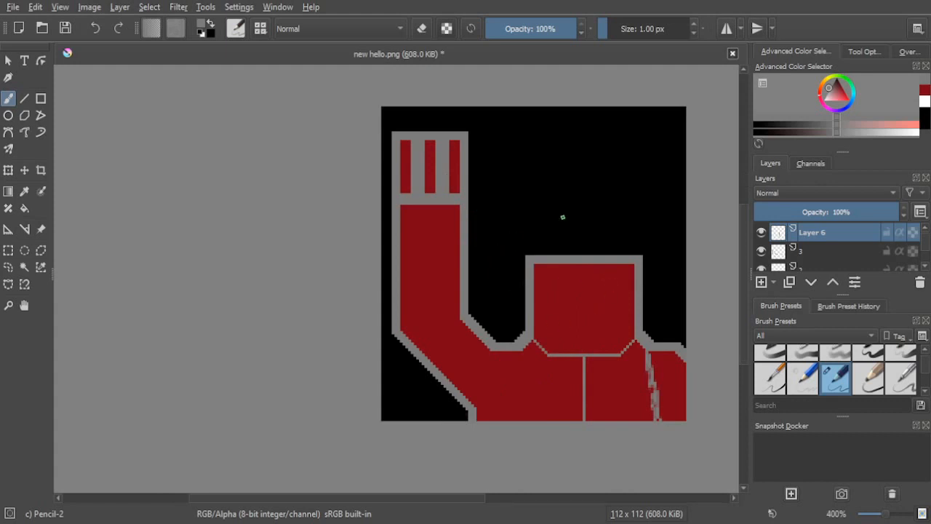
# Step: Compare the figure with and without layer 3 and Layer 6, leaving layer 3 shown and Layer 6 hidden
pyautogui.click(760, 250)
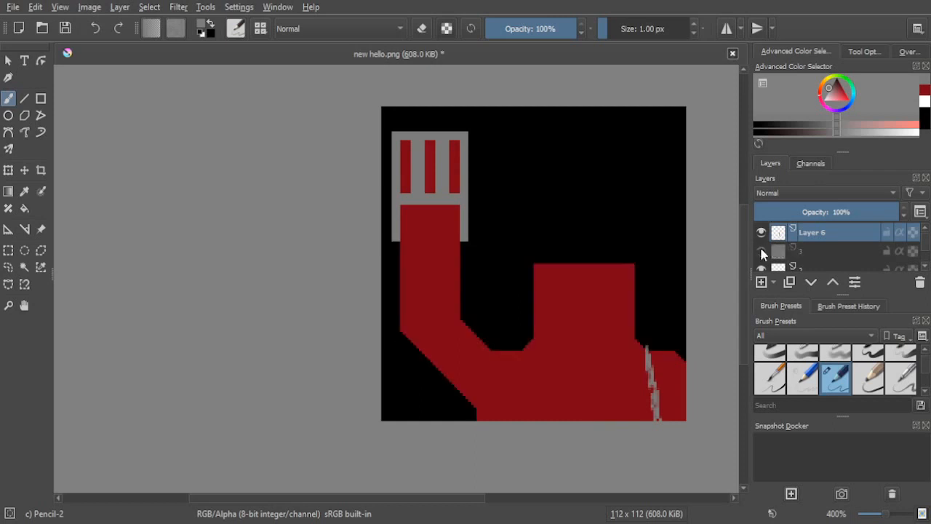
pyautogui.click(761, 249)
pyautogui.click(761, 249)
pyautogui.click(761, 249)
pyautogui.click(761, 249)
pyautogui.click(761, 231)
pyautogui.click(760, 250)
pyautogui.click(760, 250)
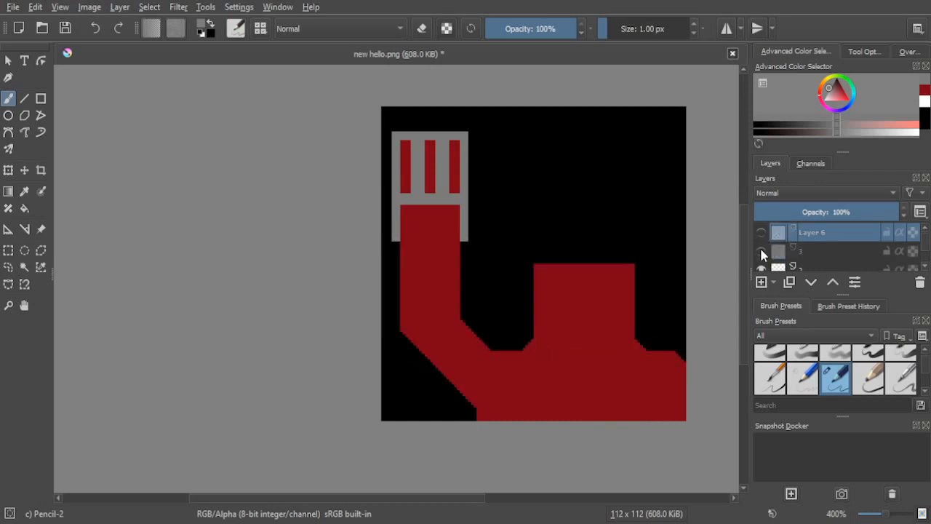
pyautogui.click(760, 250)
pyautogui.click(760, 232)
pyautogui.click(761, 232)
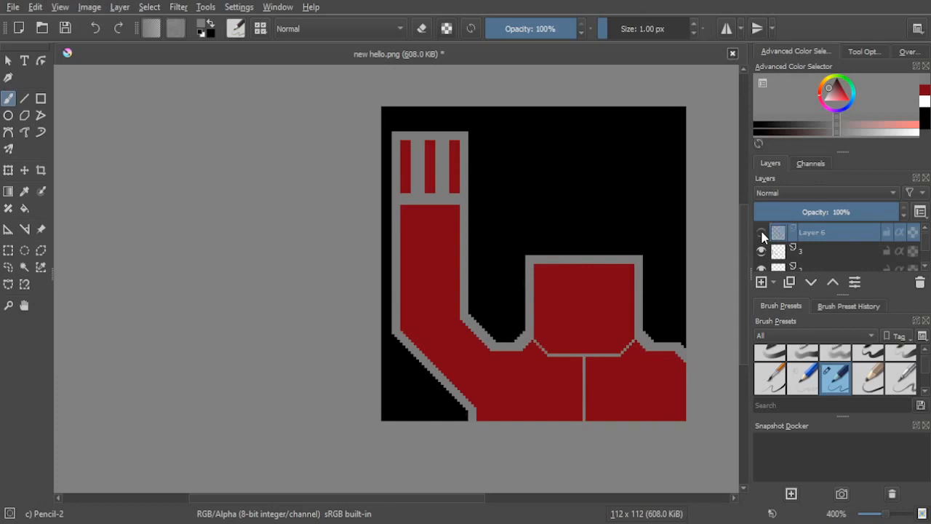
# Step: Save the drawing as new hello.kra
pyautogui.moveTo(205, 165); pyautogui.dragTo(144, 203)
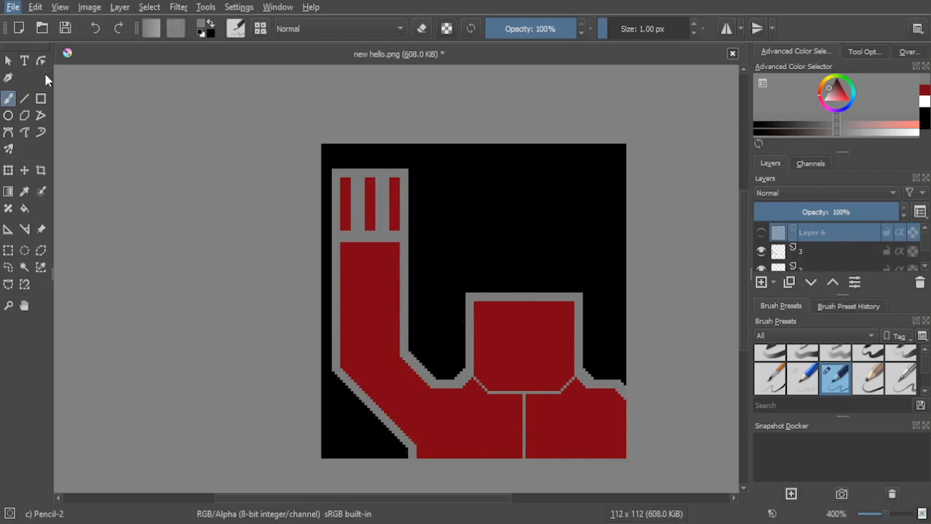
pyautogui.hotkey('ctrl', 's')
pyautogui.hotkey('ctrl', 's')
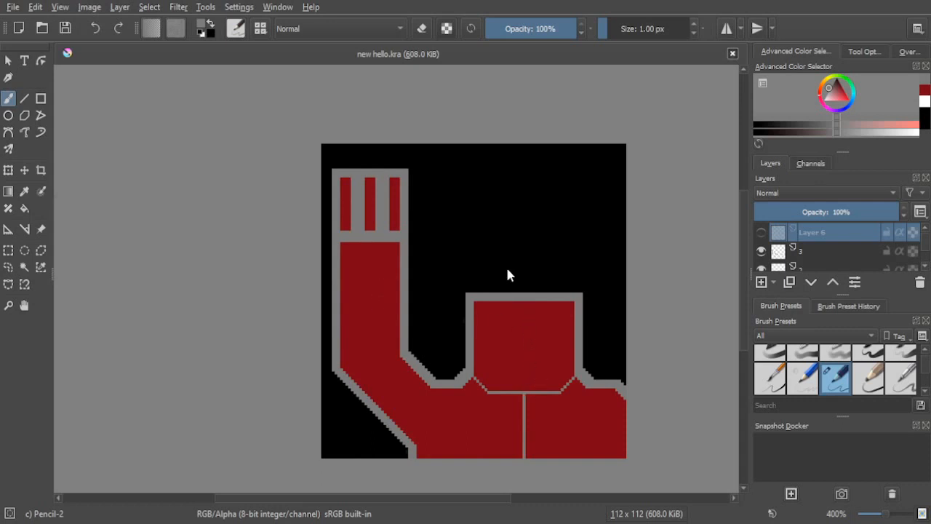
pyautogui.hotkey('ctrl', 's')
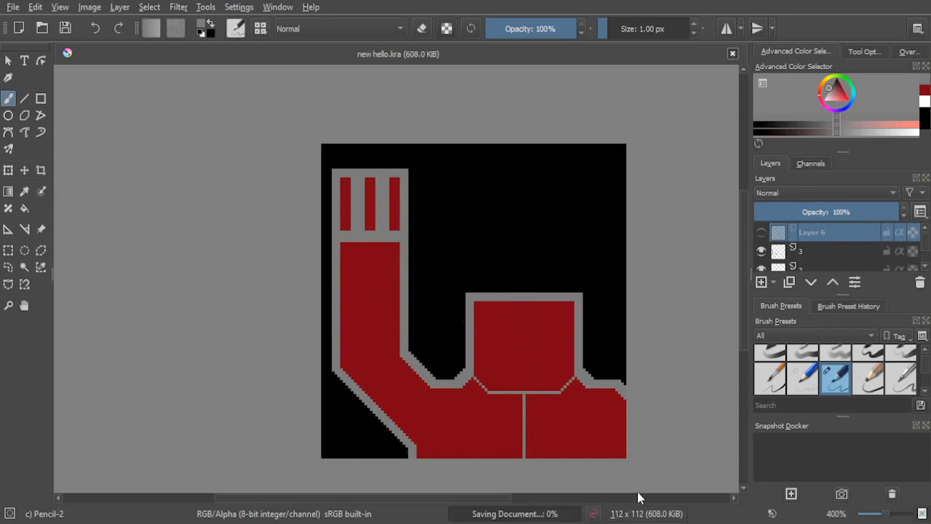